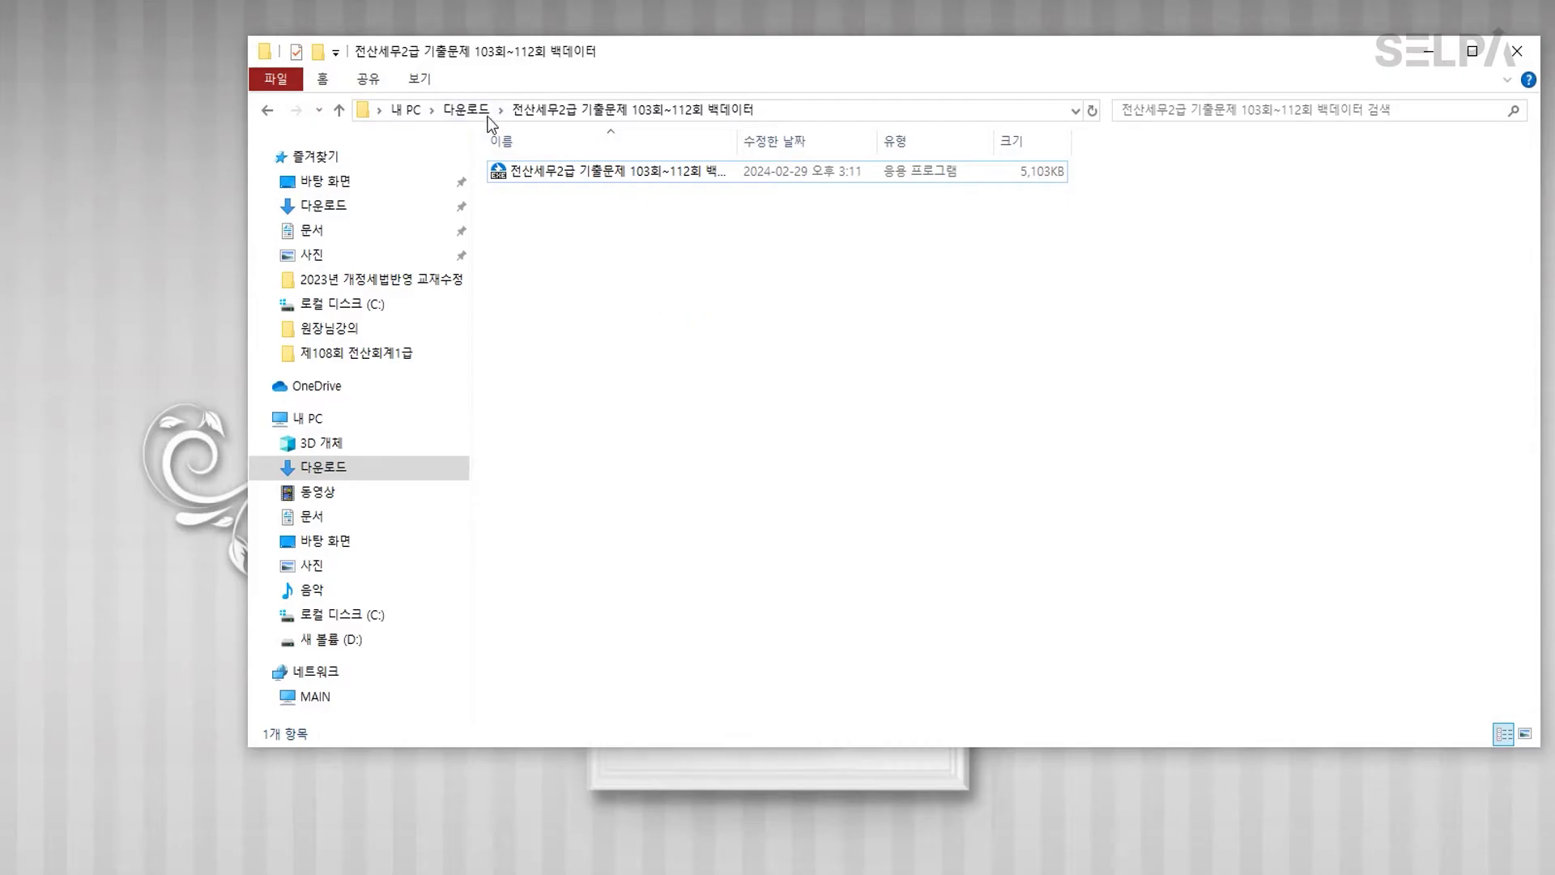
Step: Run the 103–112 exam backup installer past the security warning and extract it into C:\KcLepDB\KcLep
left_click(469, 110)
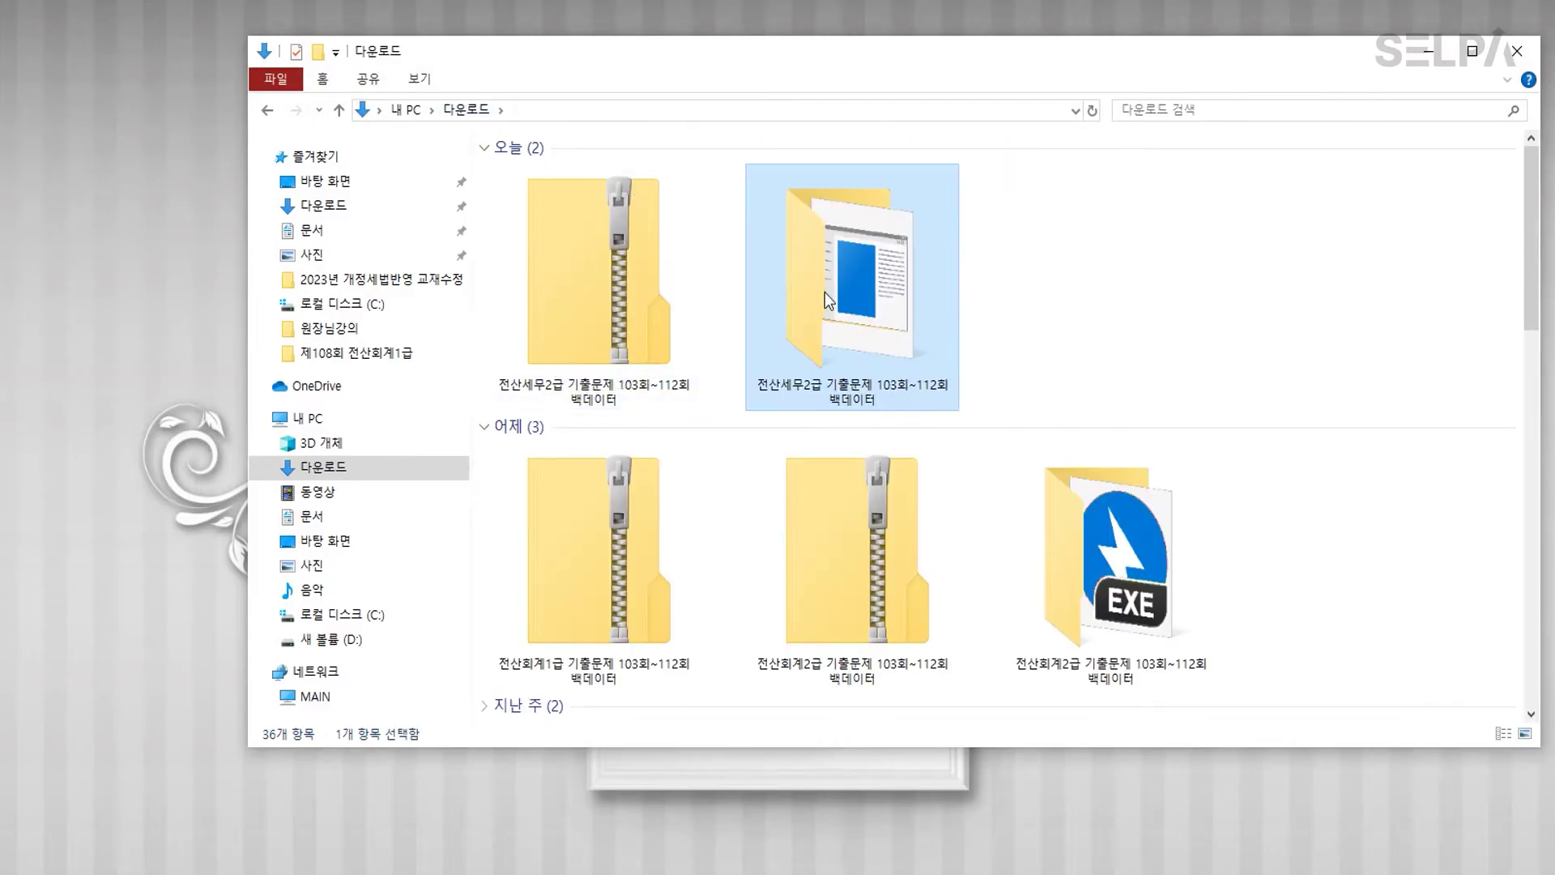
double_click(867, 295)
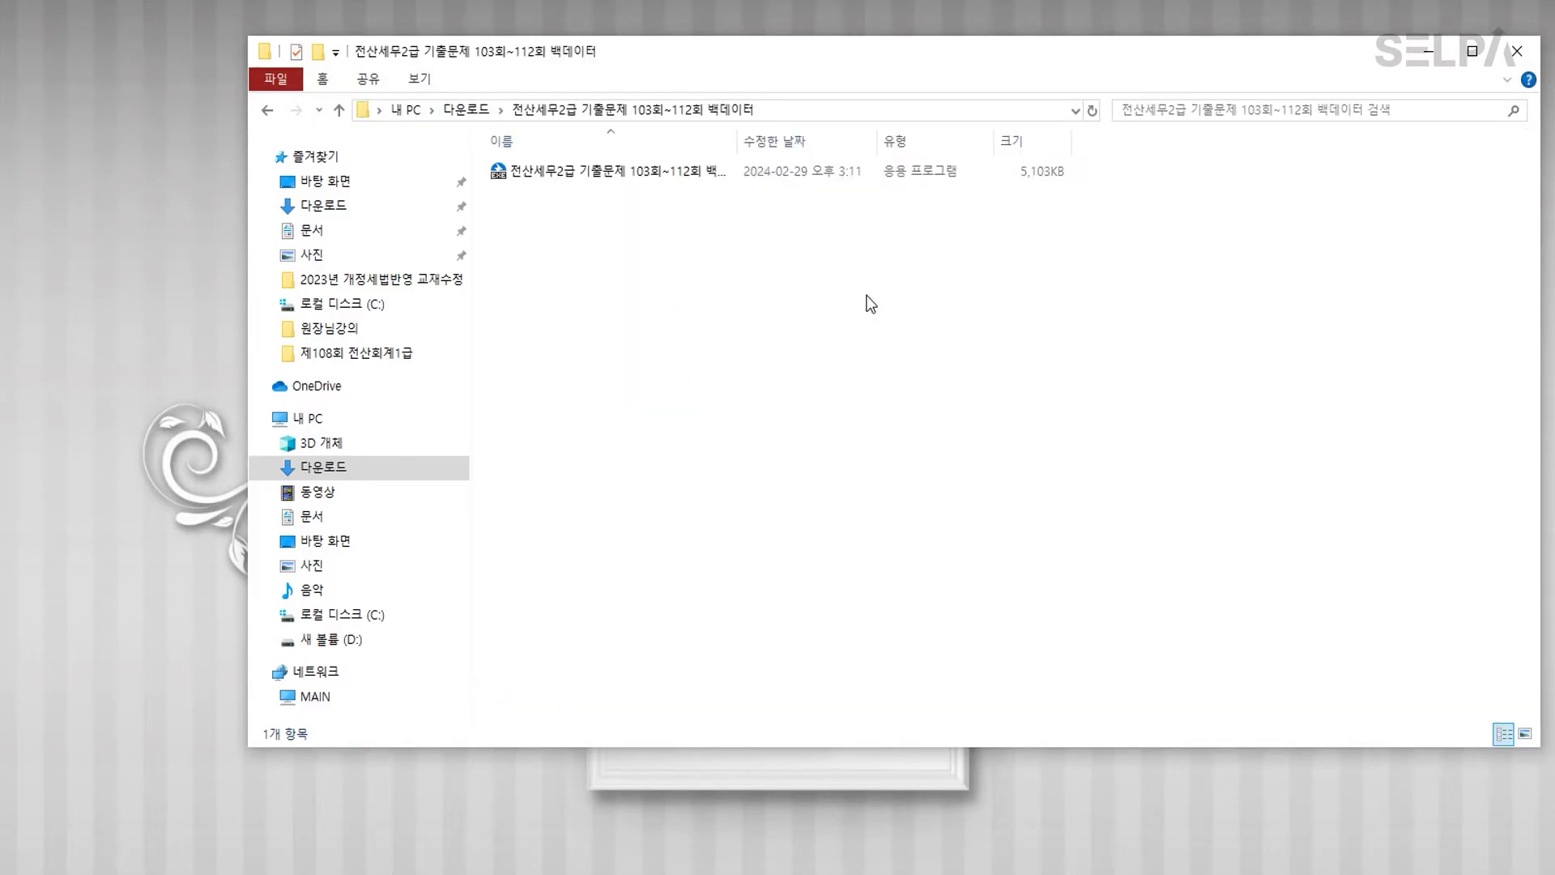
left_click(622, 173)
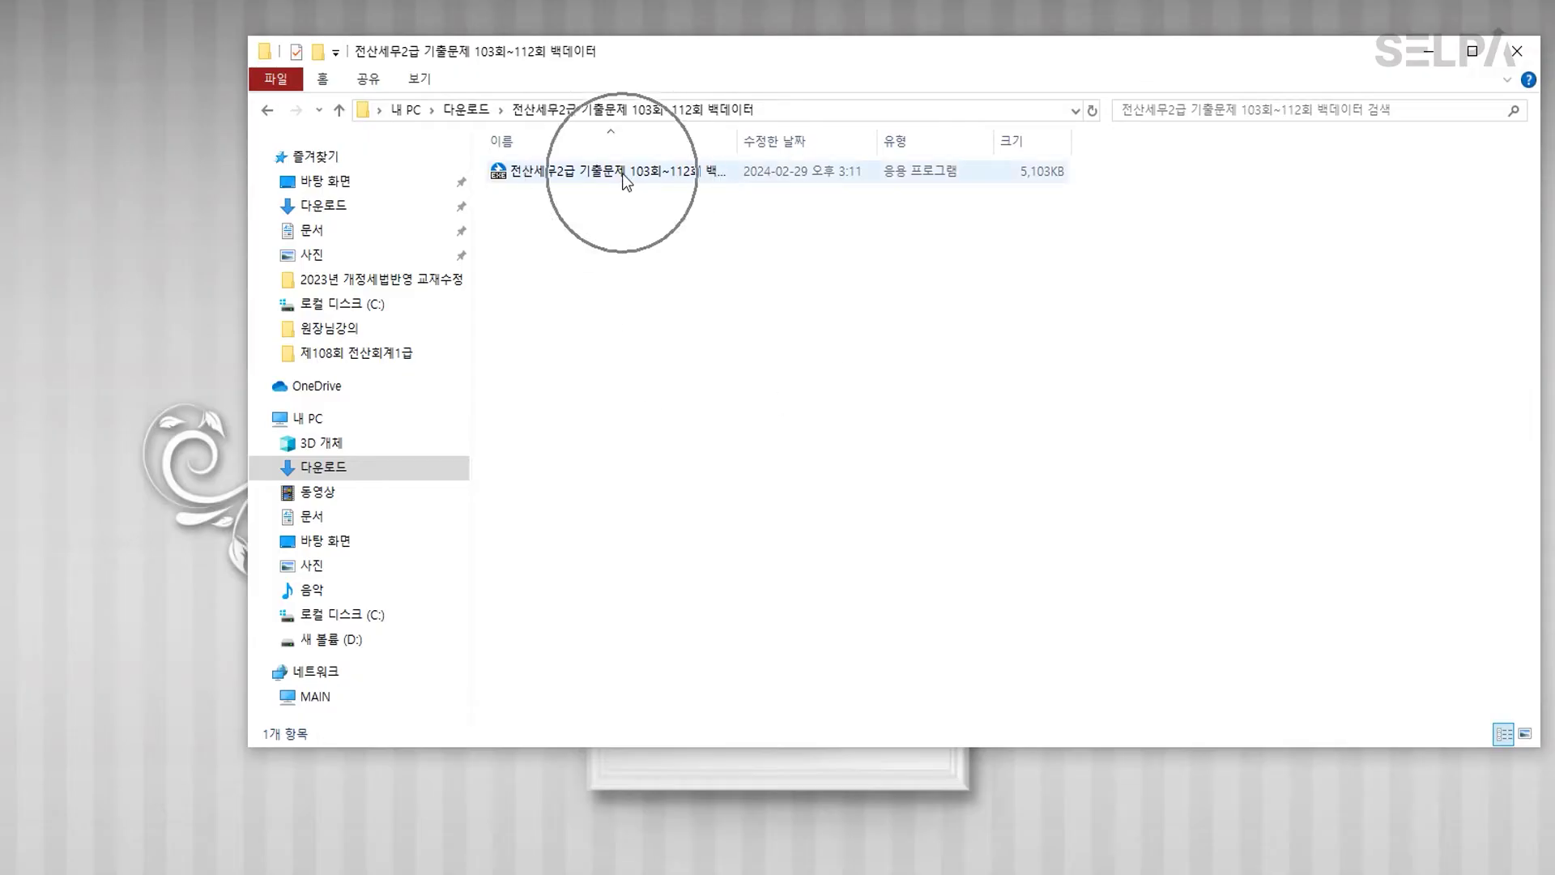
double_click(622, 174)
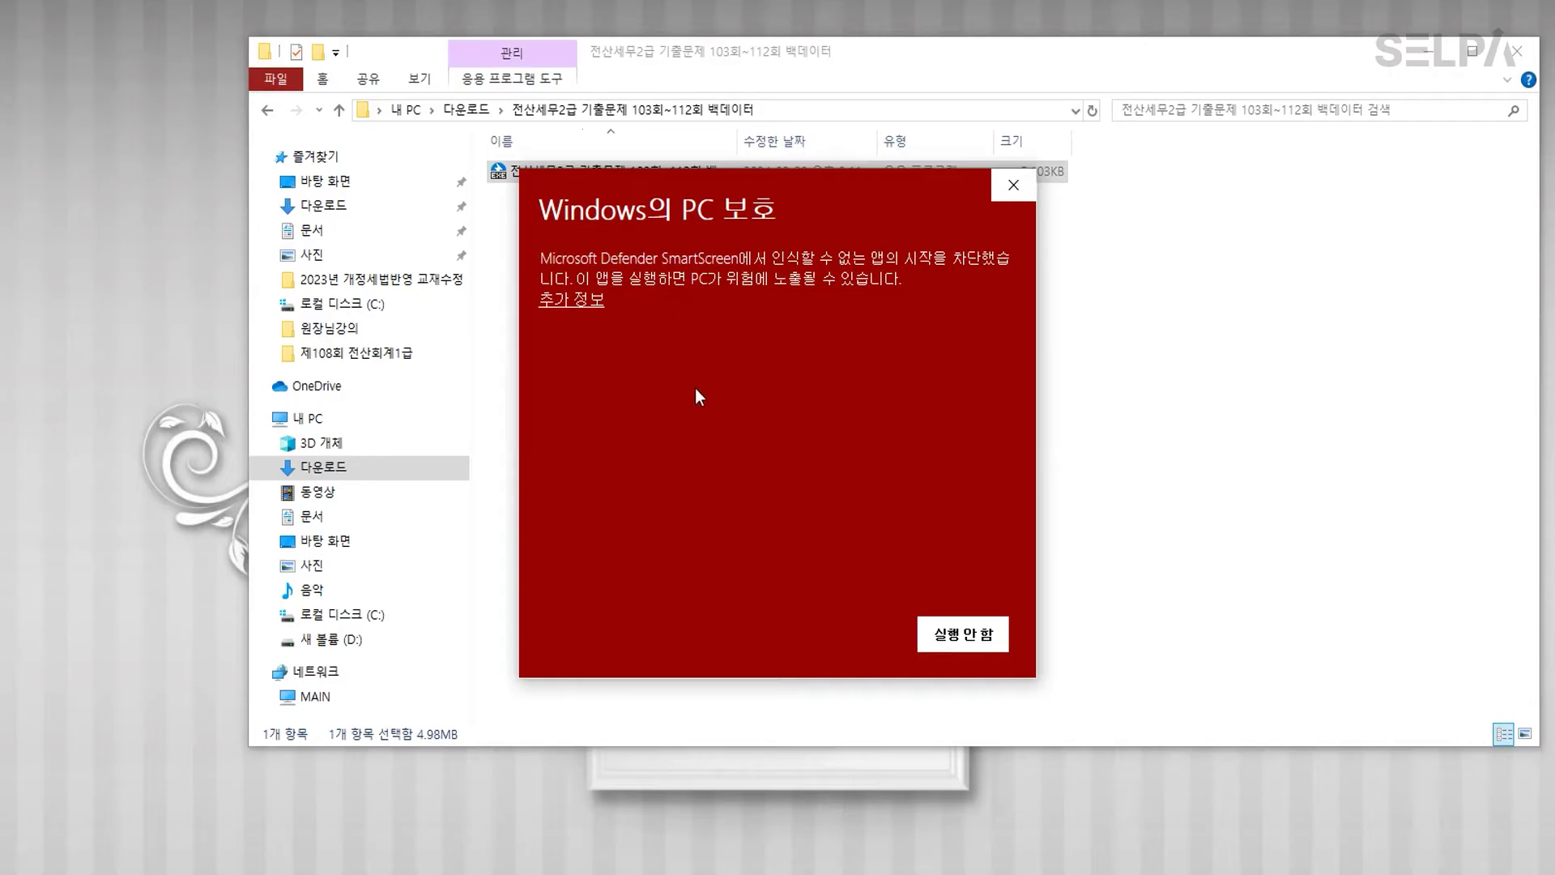
left_click(576, 300)
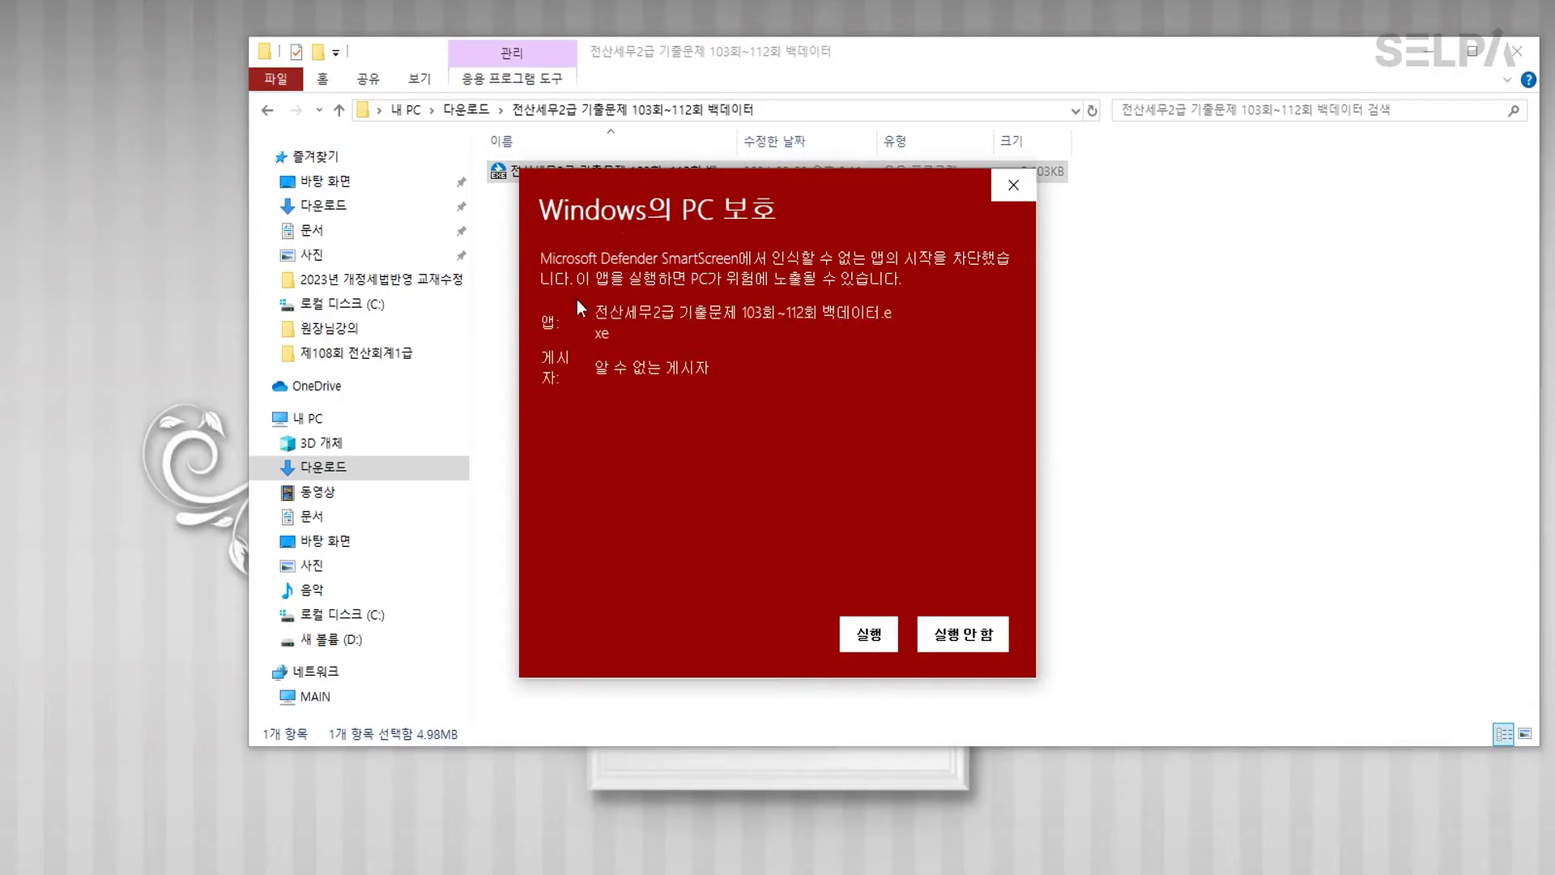
left_click(876, 638)
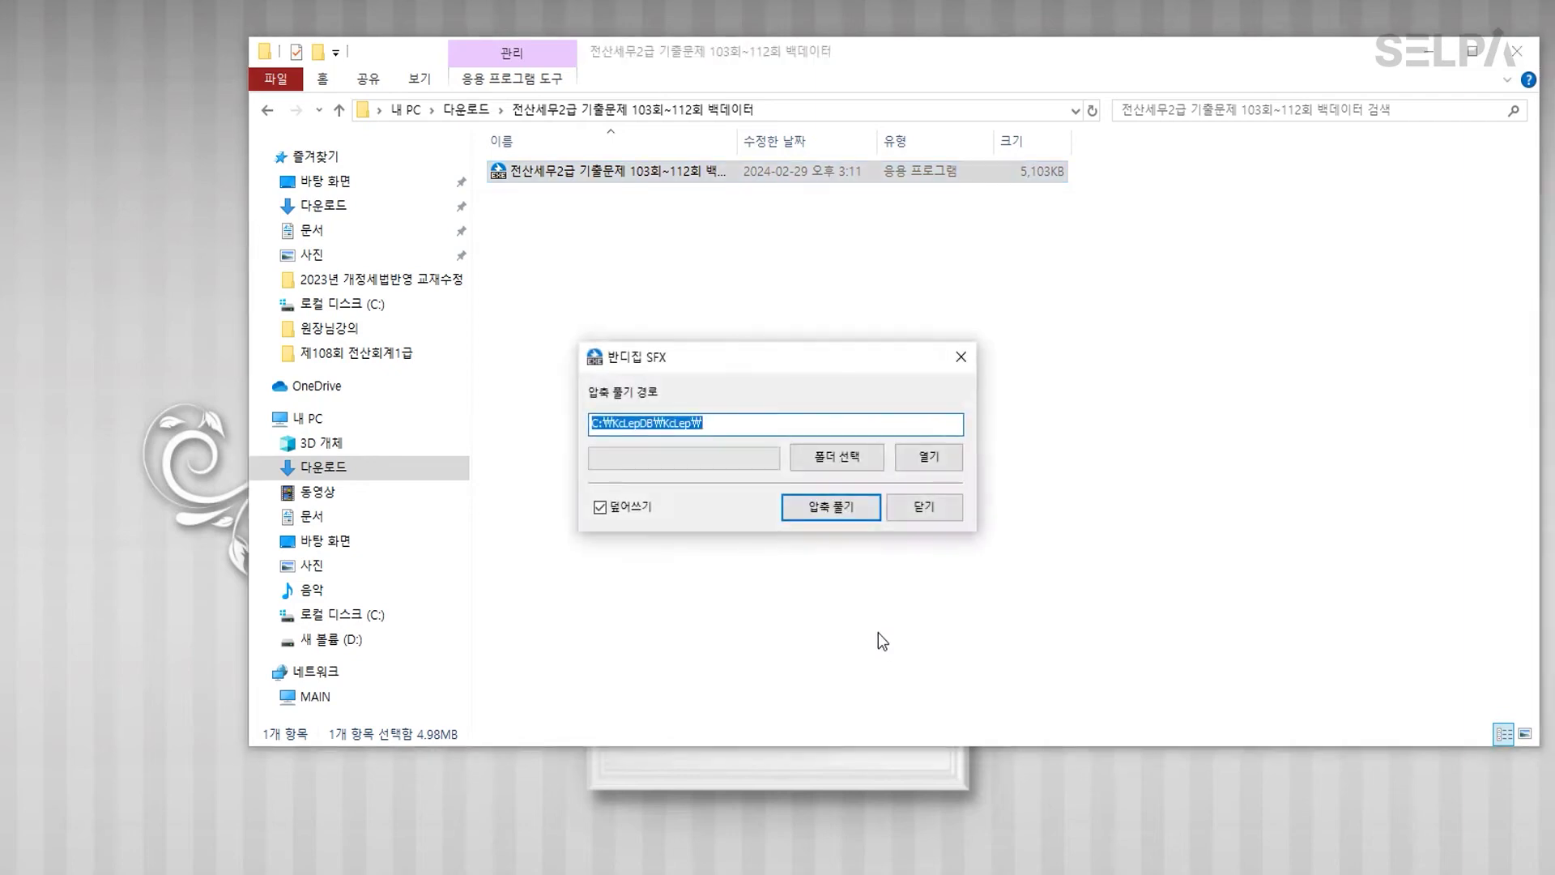
left_click(826, 506)
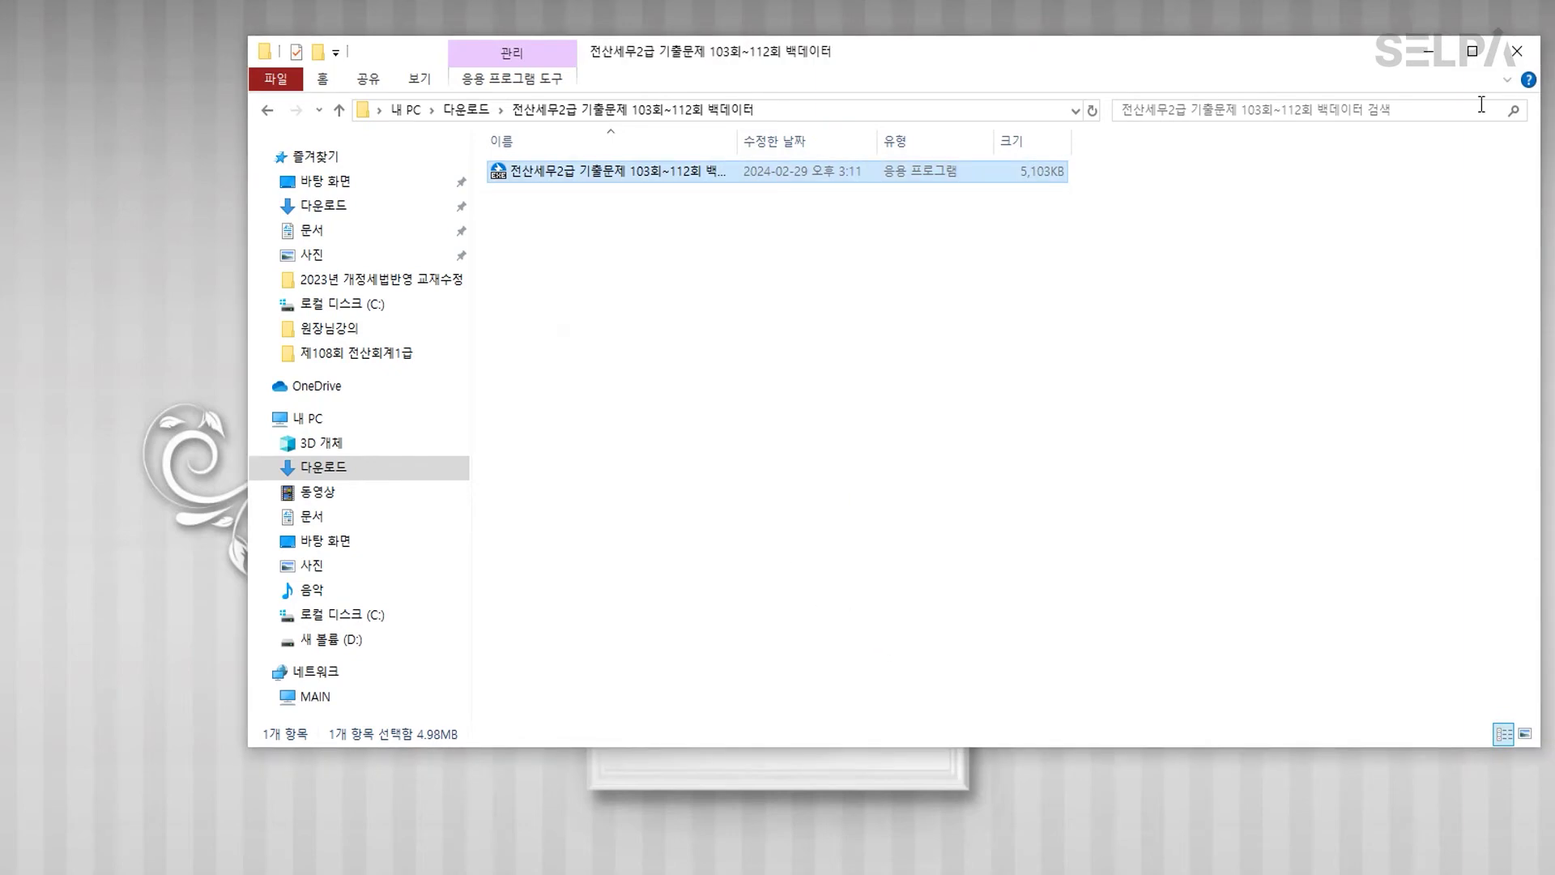
left_click(1431, 55)
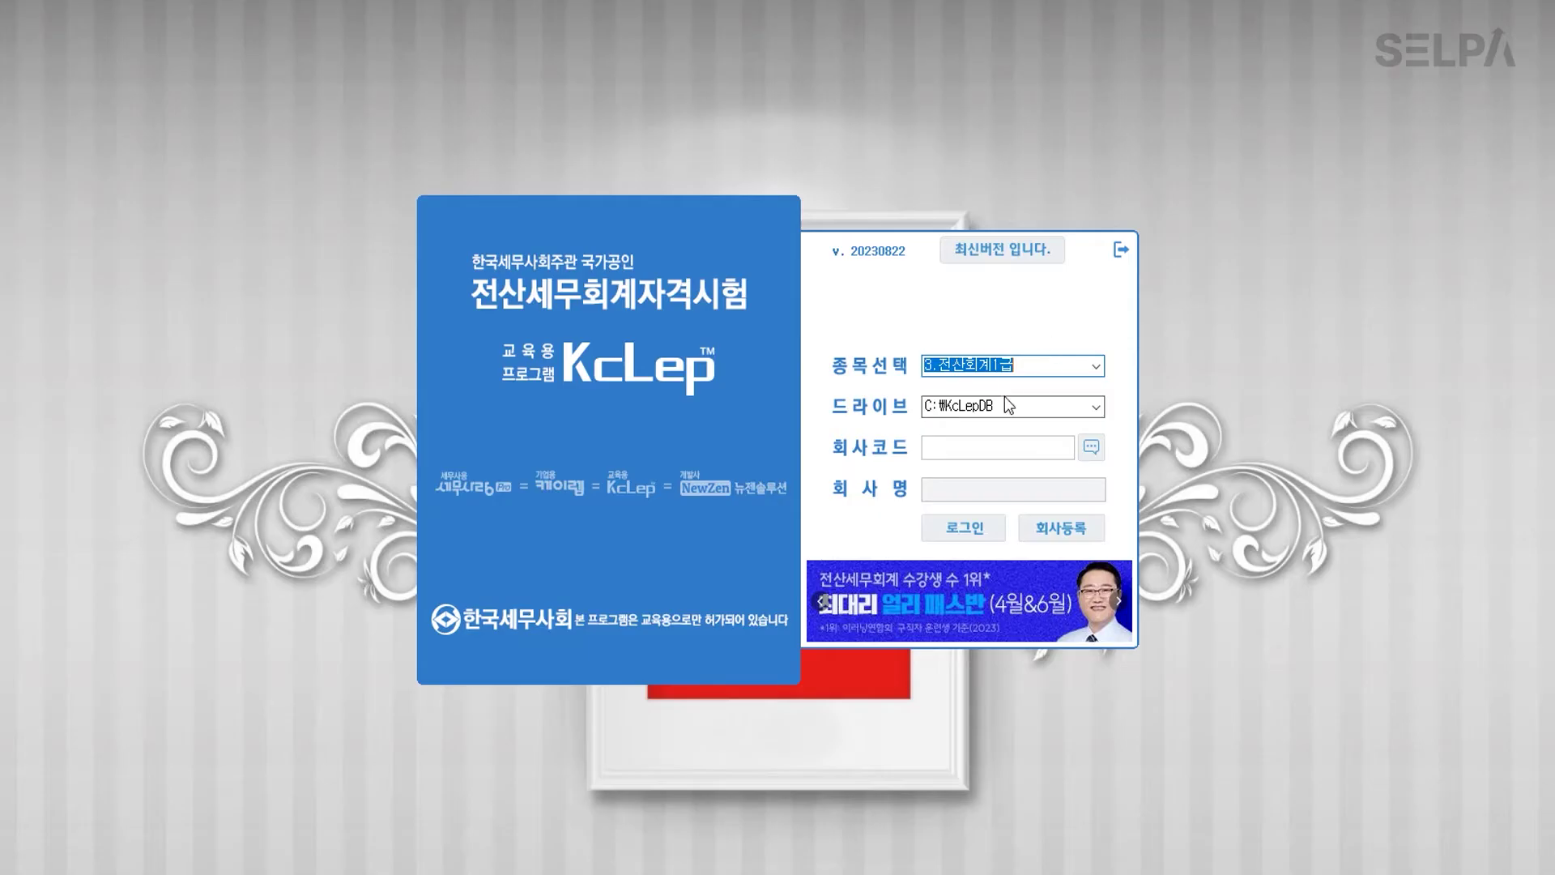
Step: Select exam type 2. 전산세무2급 and regenerate company codes (F4) in 회사등록, then close it
left_click(1096, 365)
left_click(1057, 397)
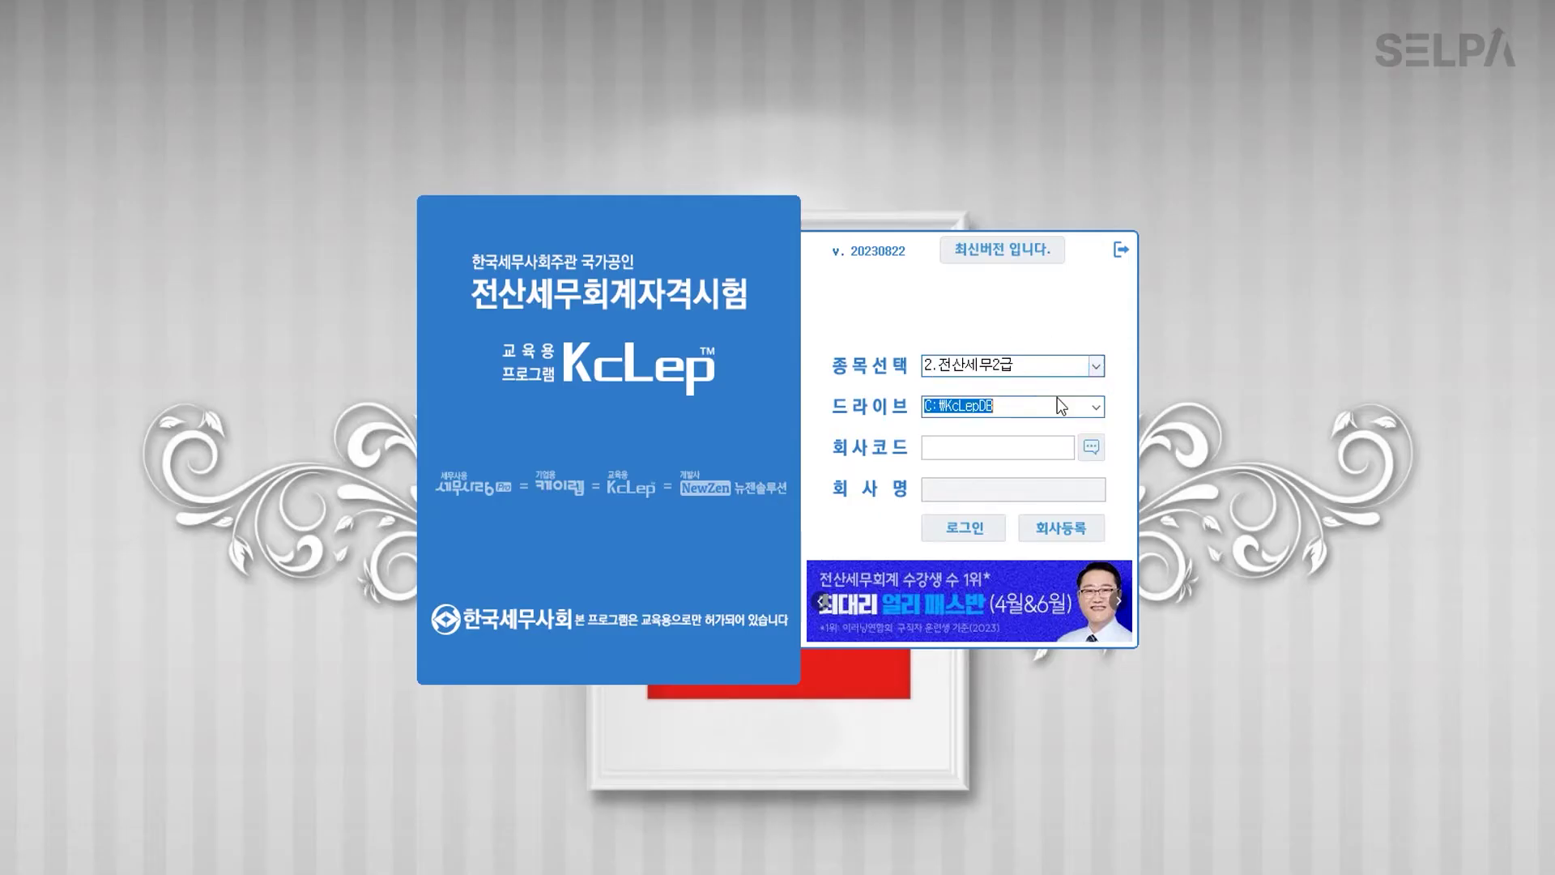
left_click(1067, 533)
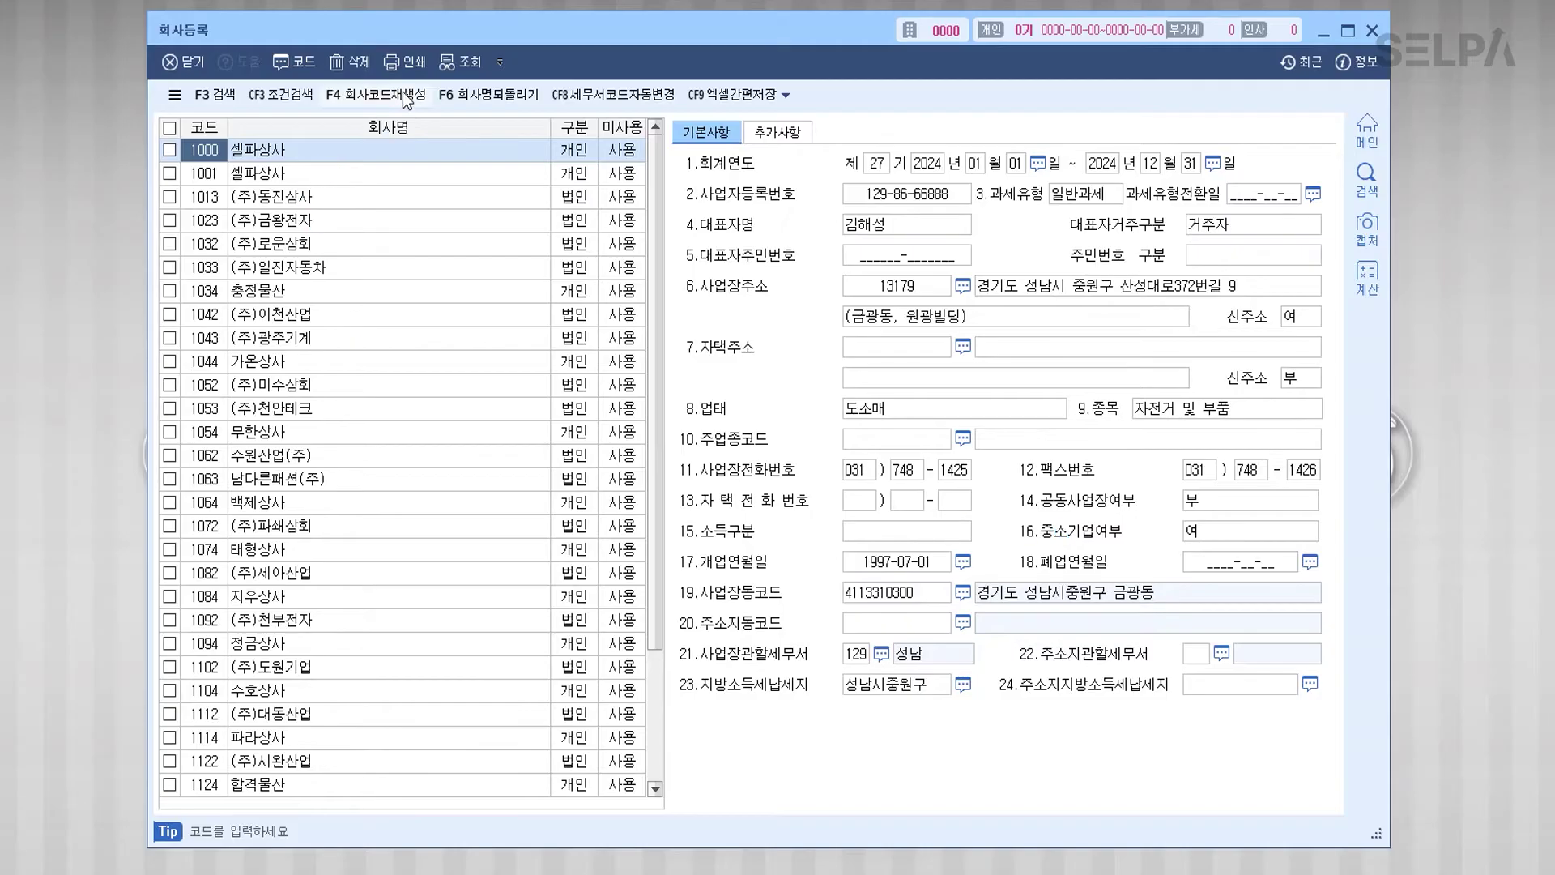
left_click(405, 97)
left_click(726, 478)
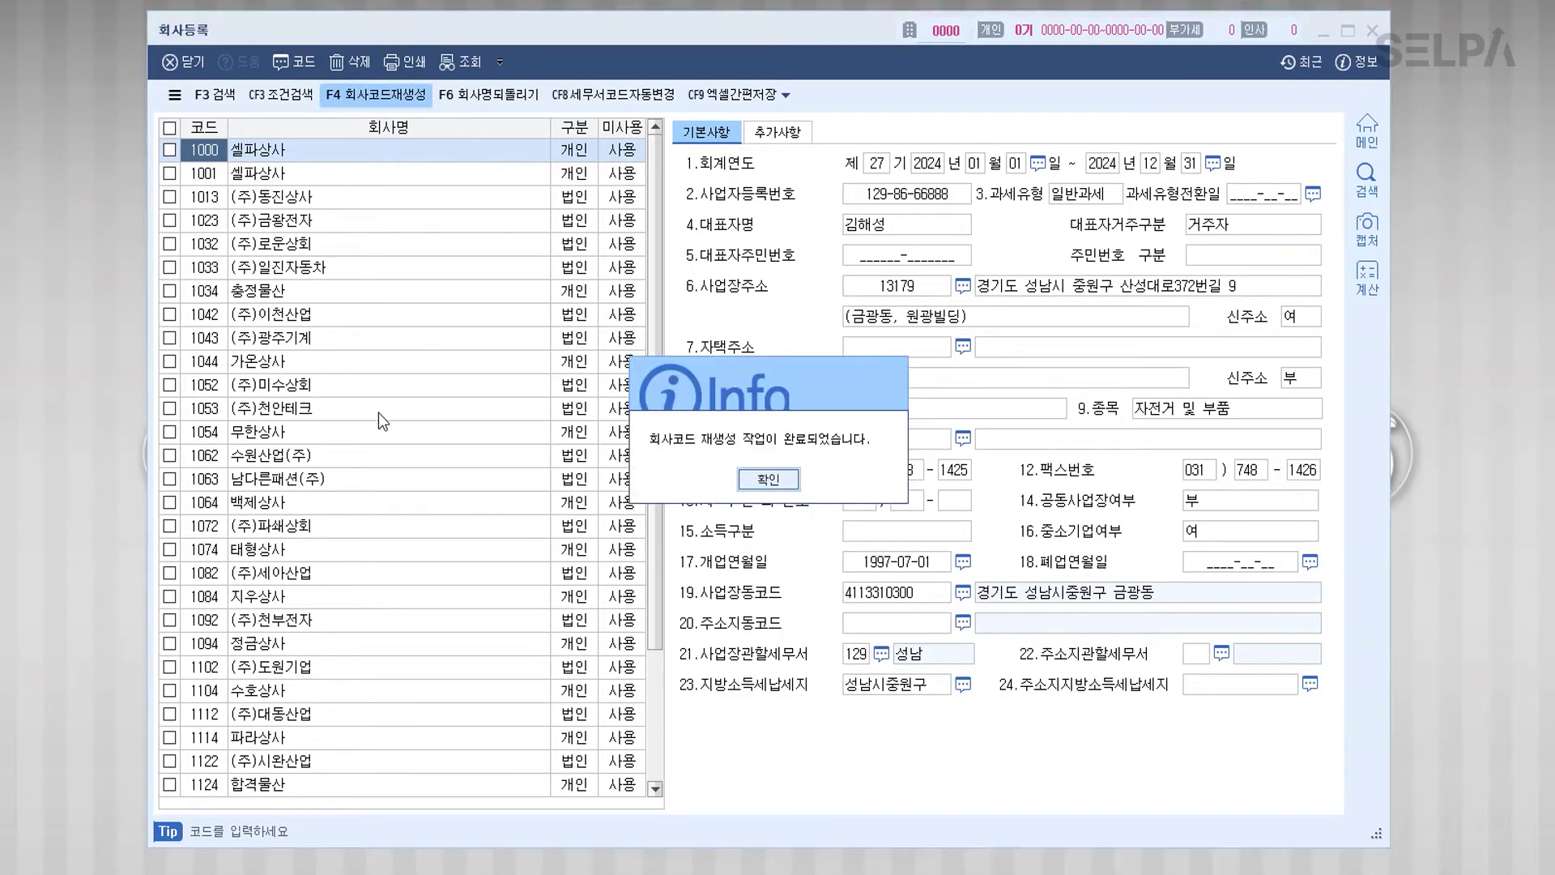
left_click(763, 478)
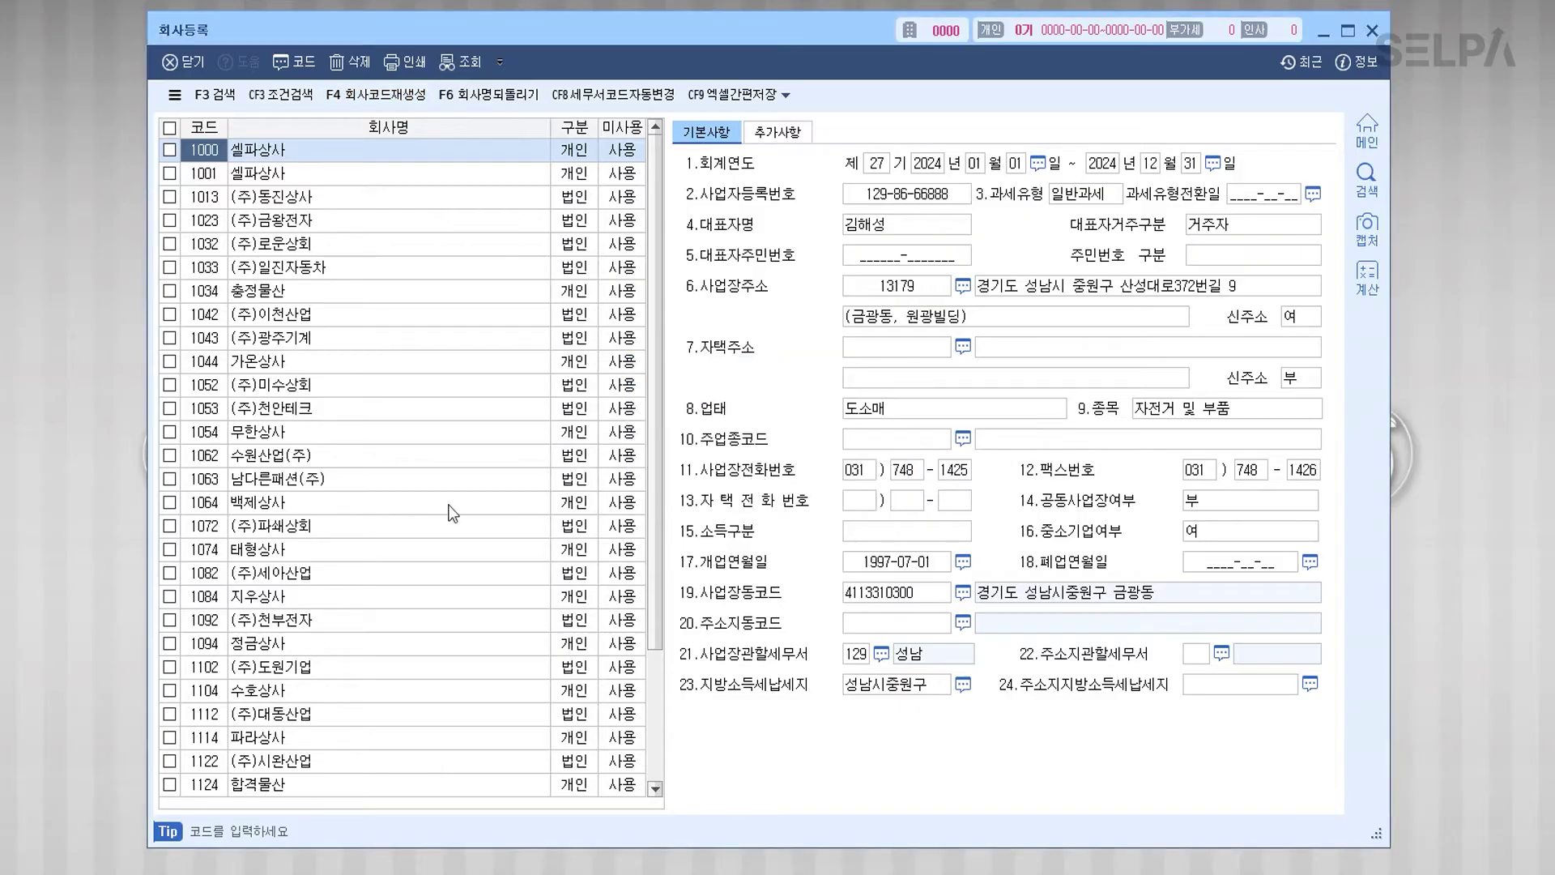
scroll(452, 513, "down", 3)
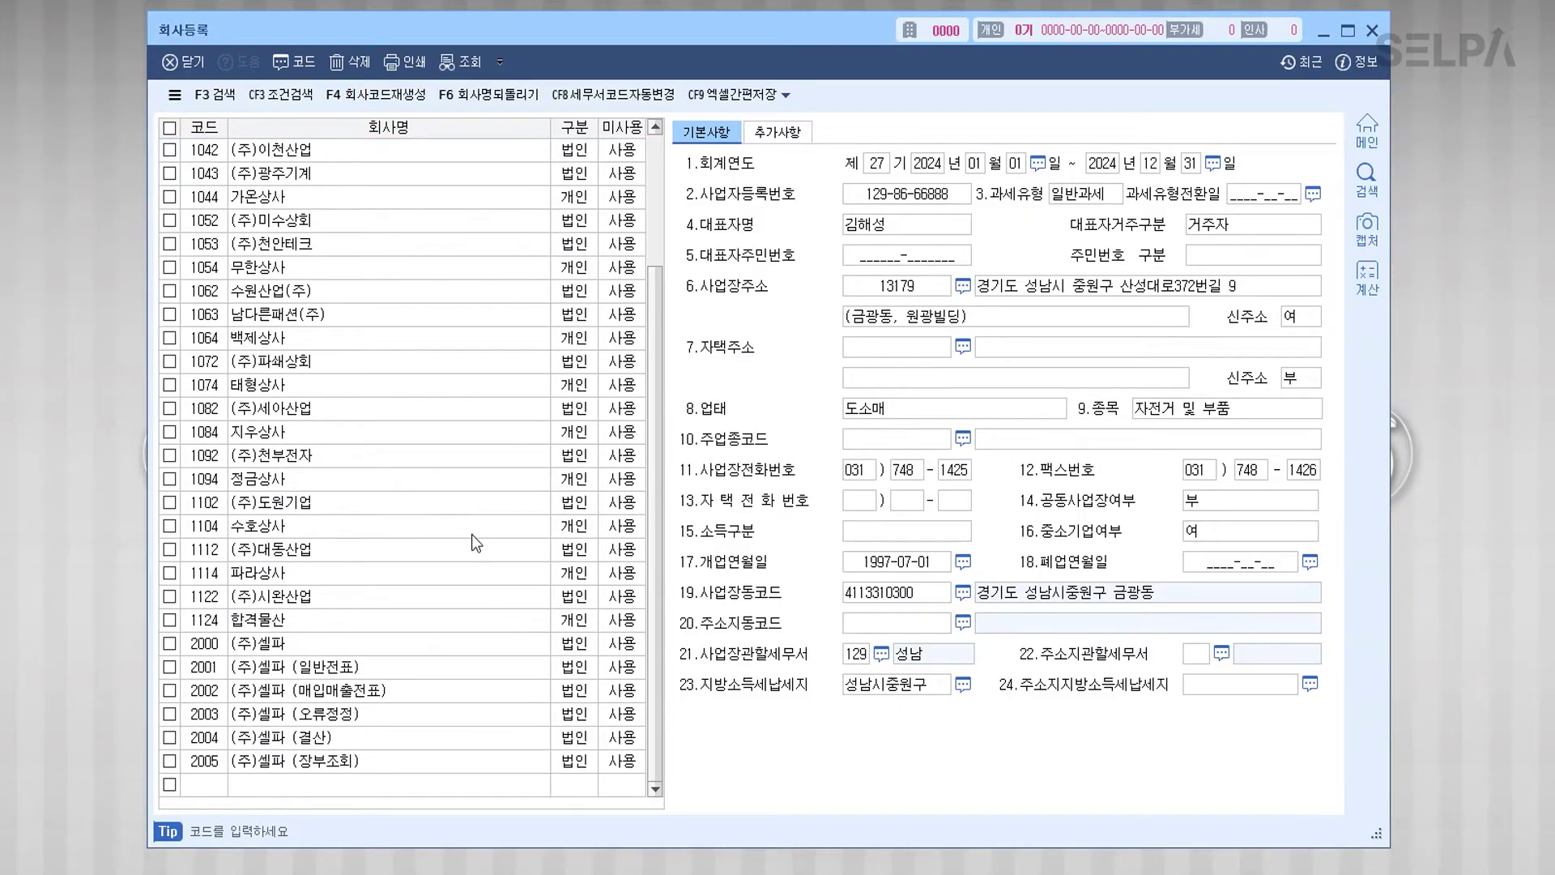
scroll(472, 536, "up", 3)
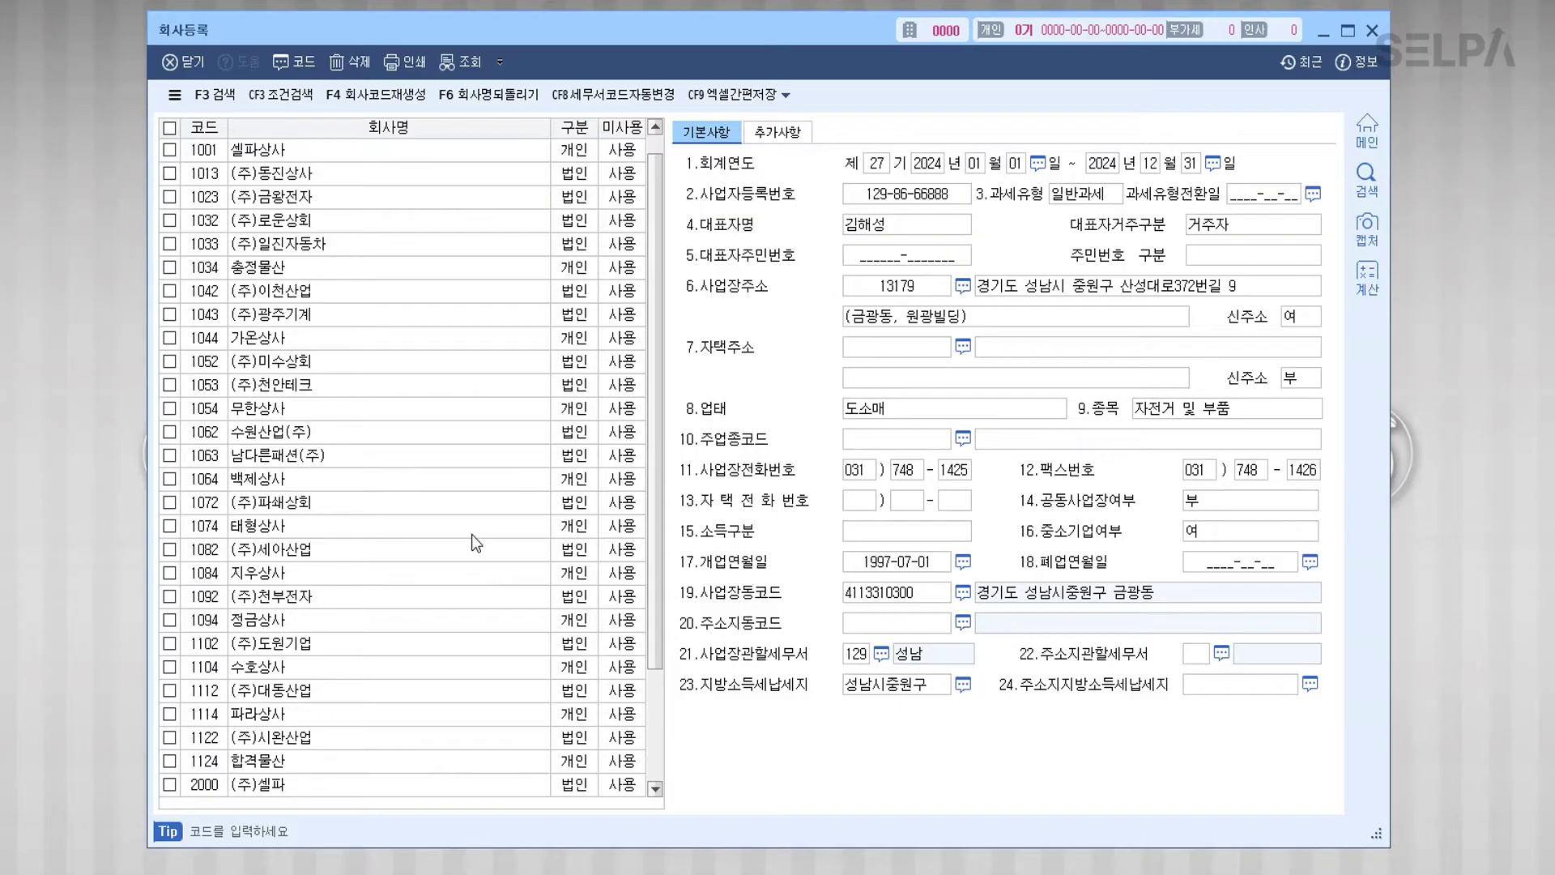
scroll(472, 532, "up", 1)
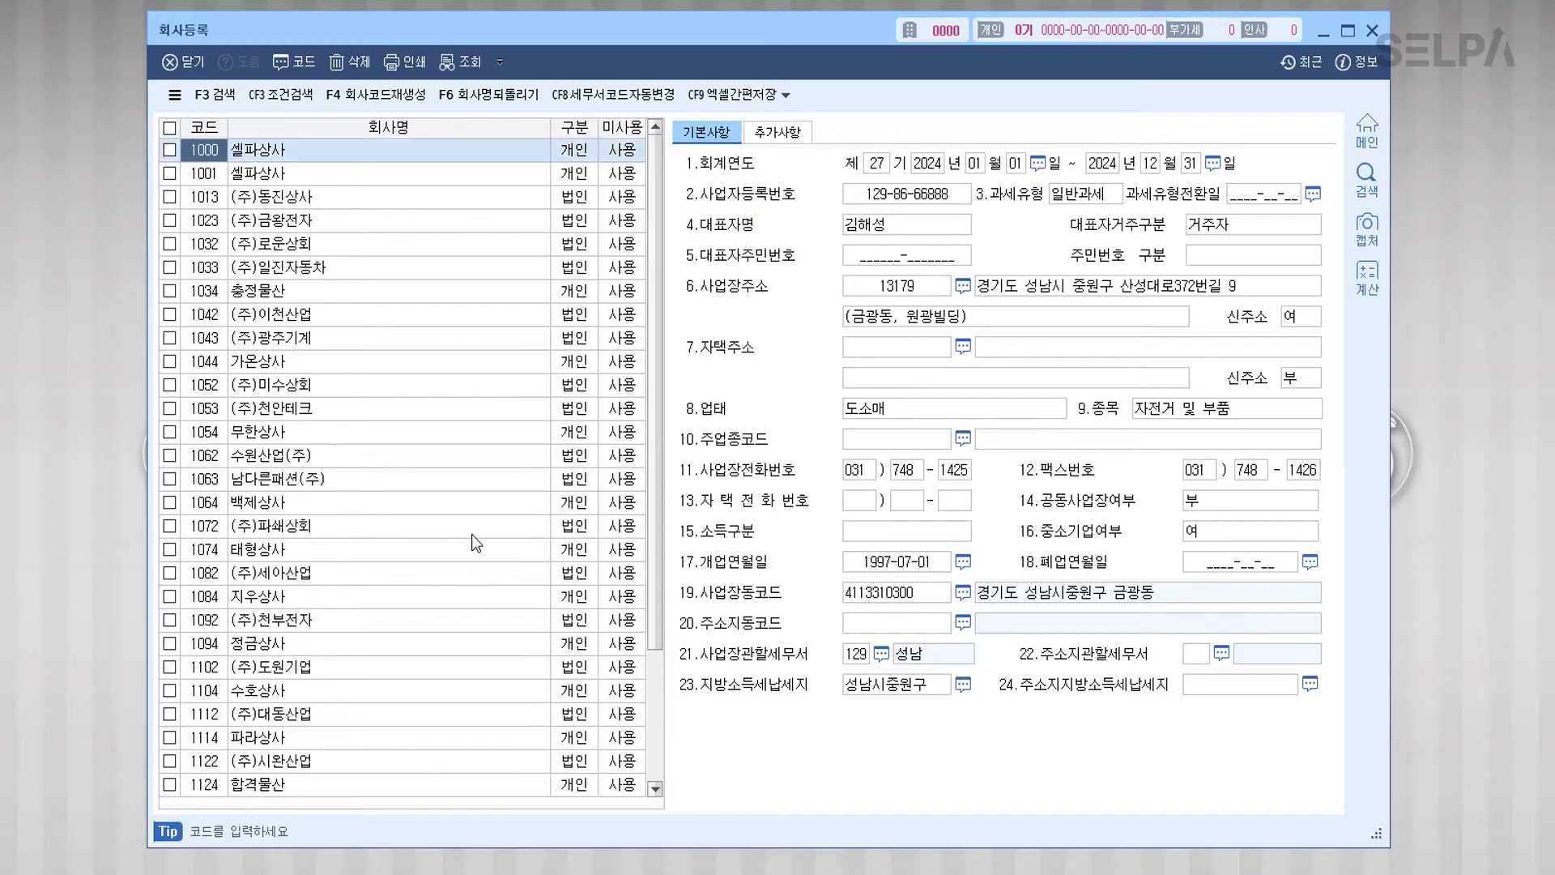
left_click(1372, 30)
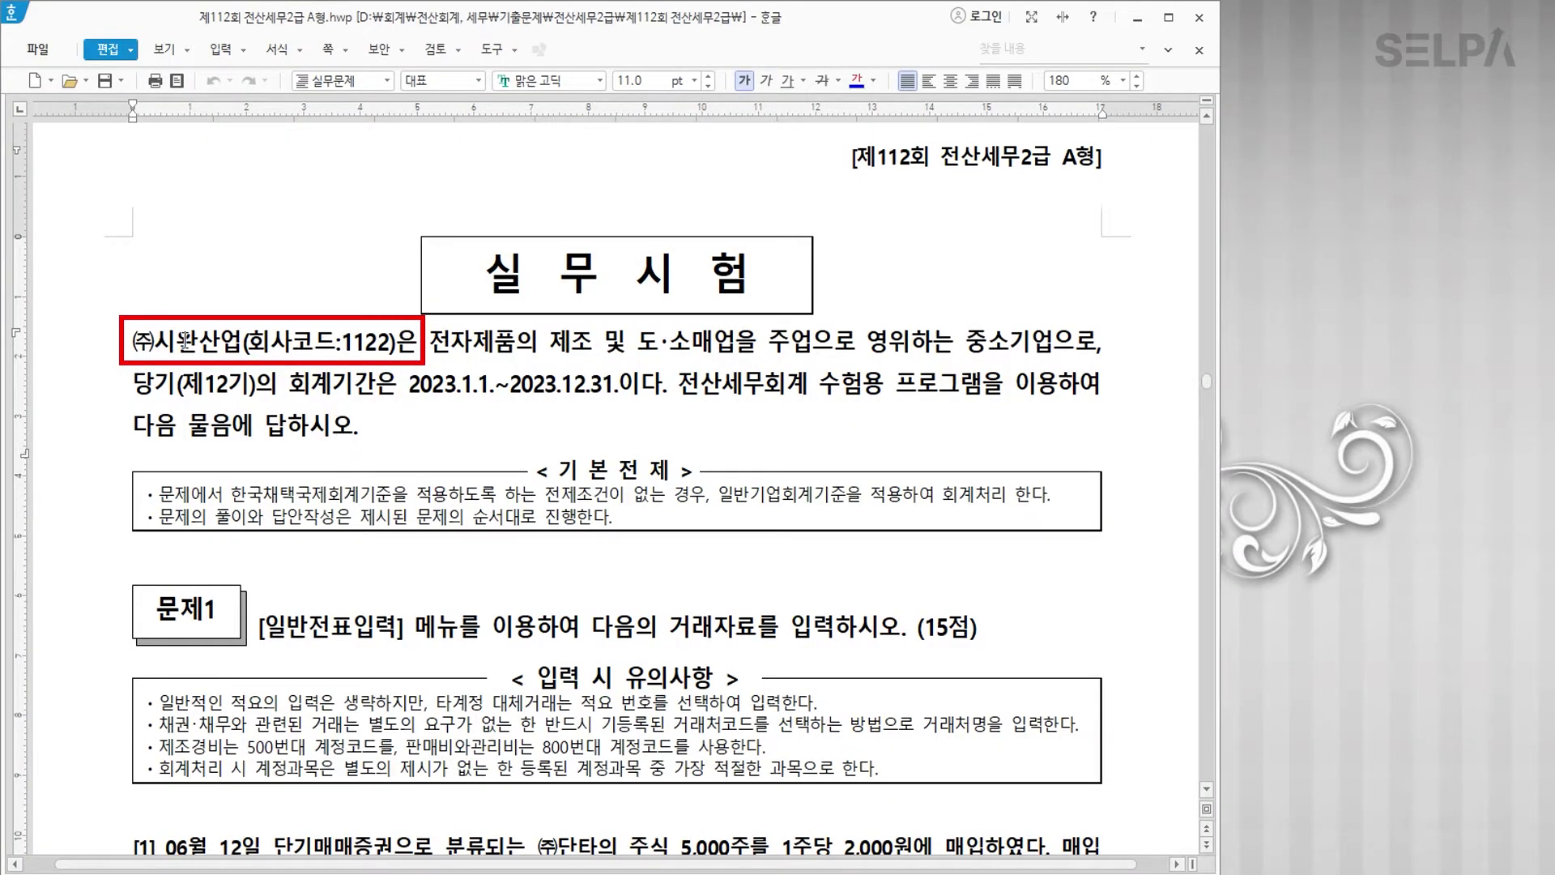
Step: Colour the company name ㈜시완산업(회사코드:1122) blue in the exam paper
left_click_drag(130, 342, 392, 351)
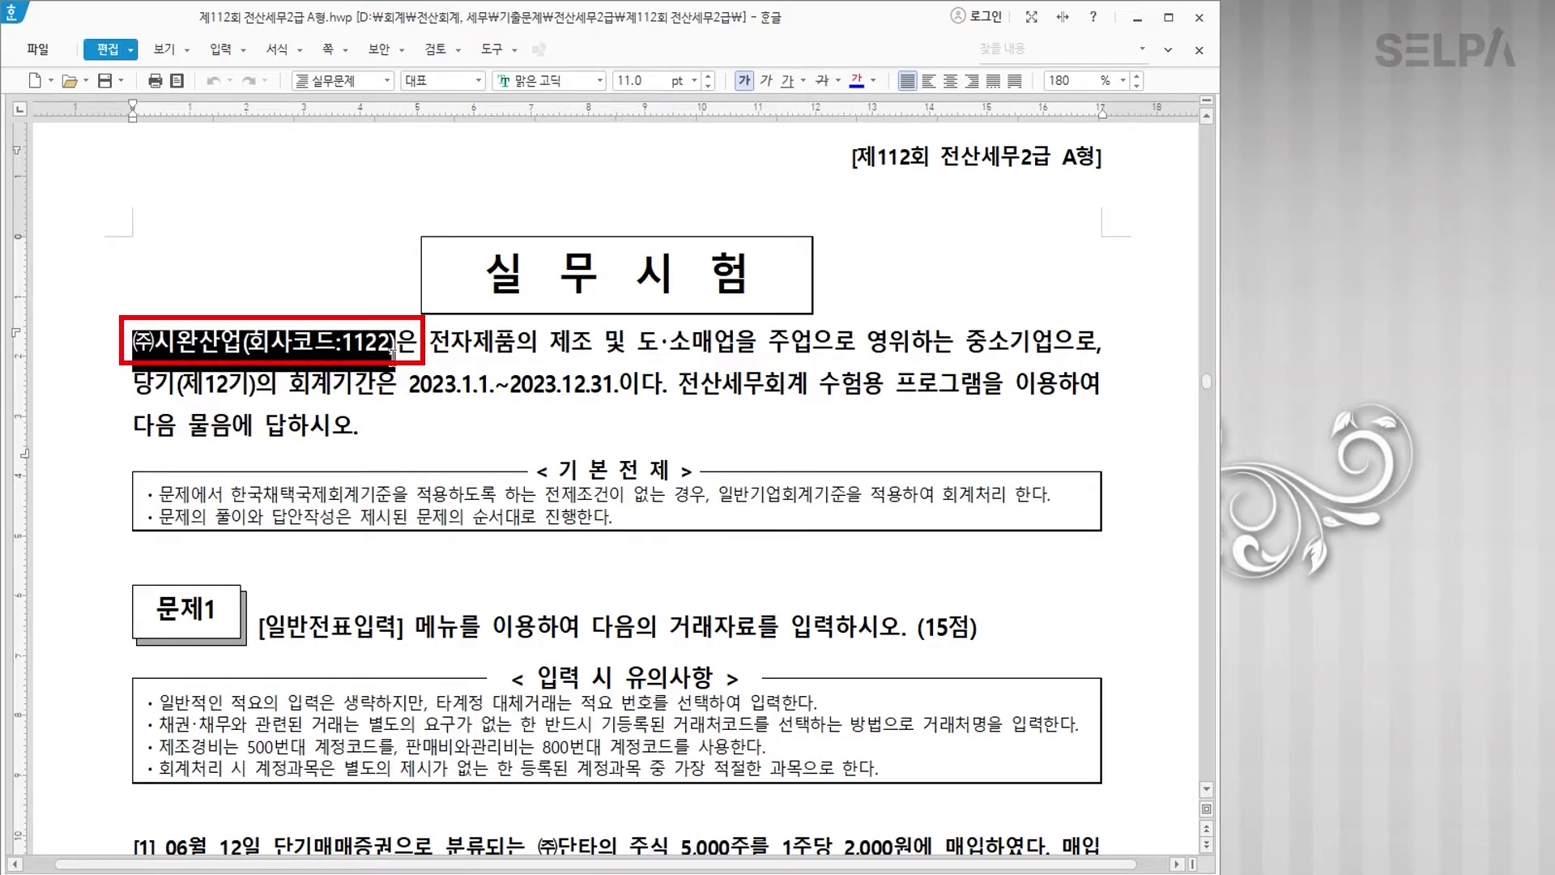
left_click(856, 80)
left_click(466, 414)
Step: Log in to KcLep with company code 1122
left_click(810, 873)
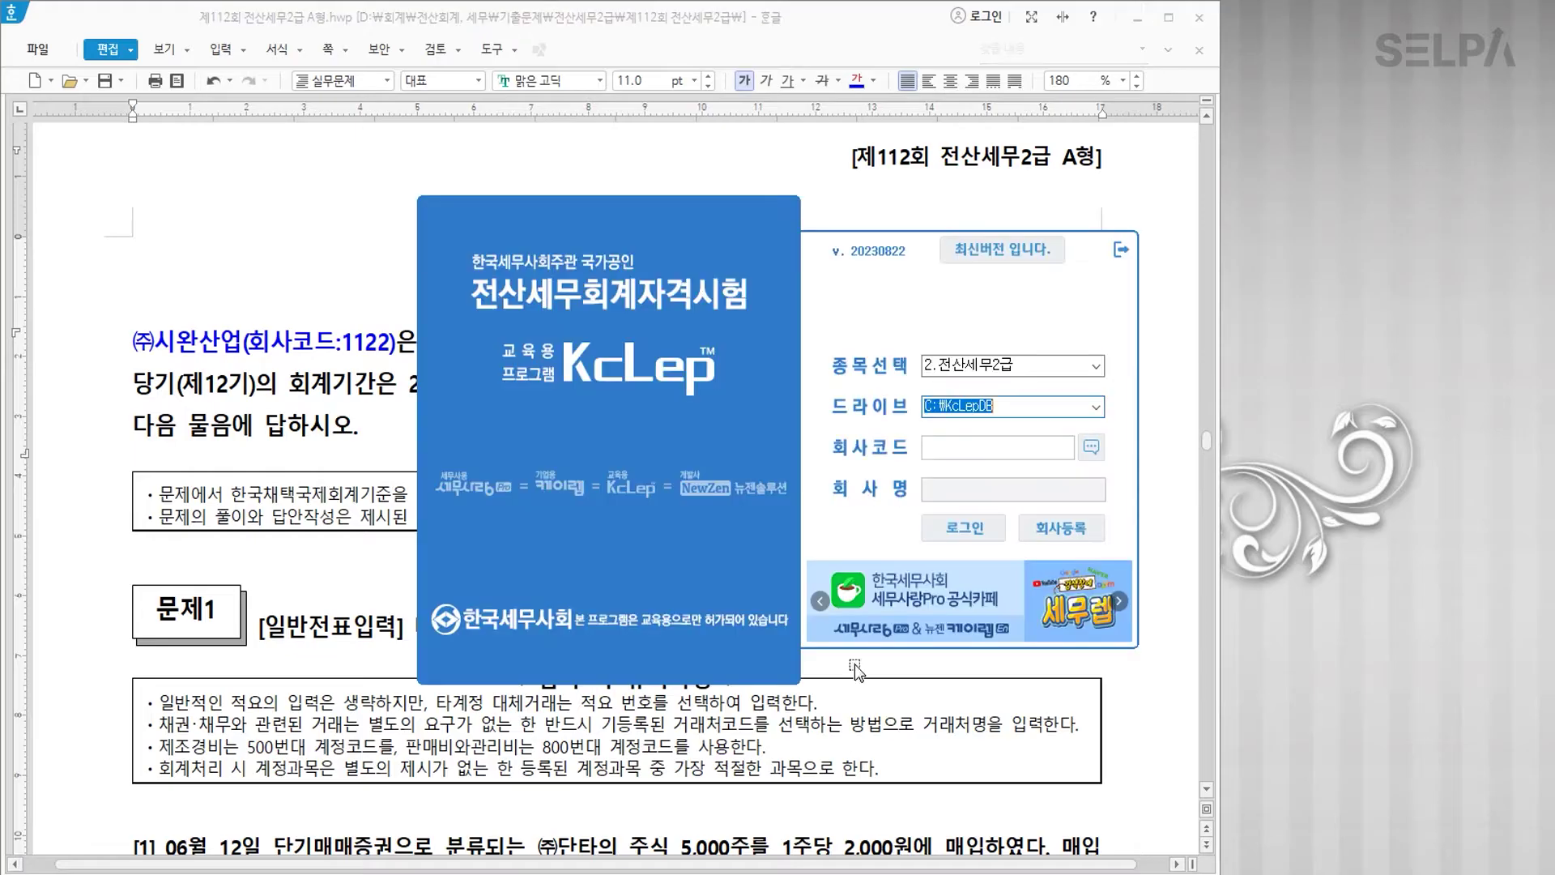
left_click(1001, 447)
type("11")
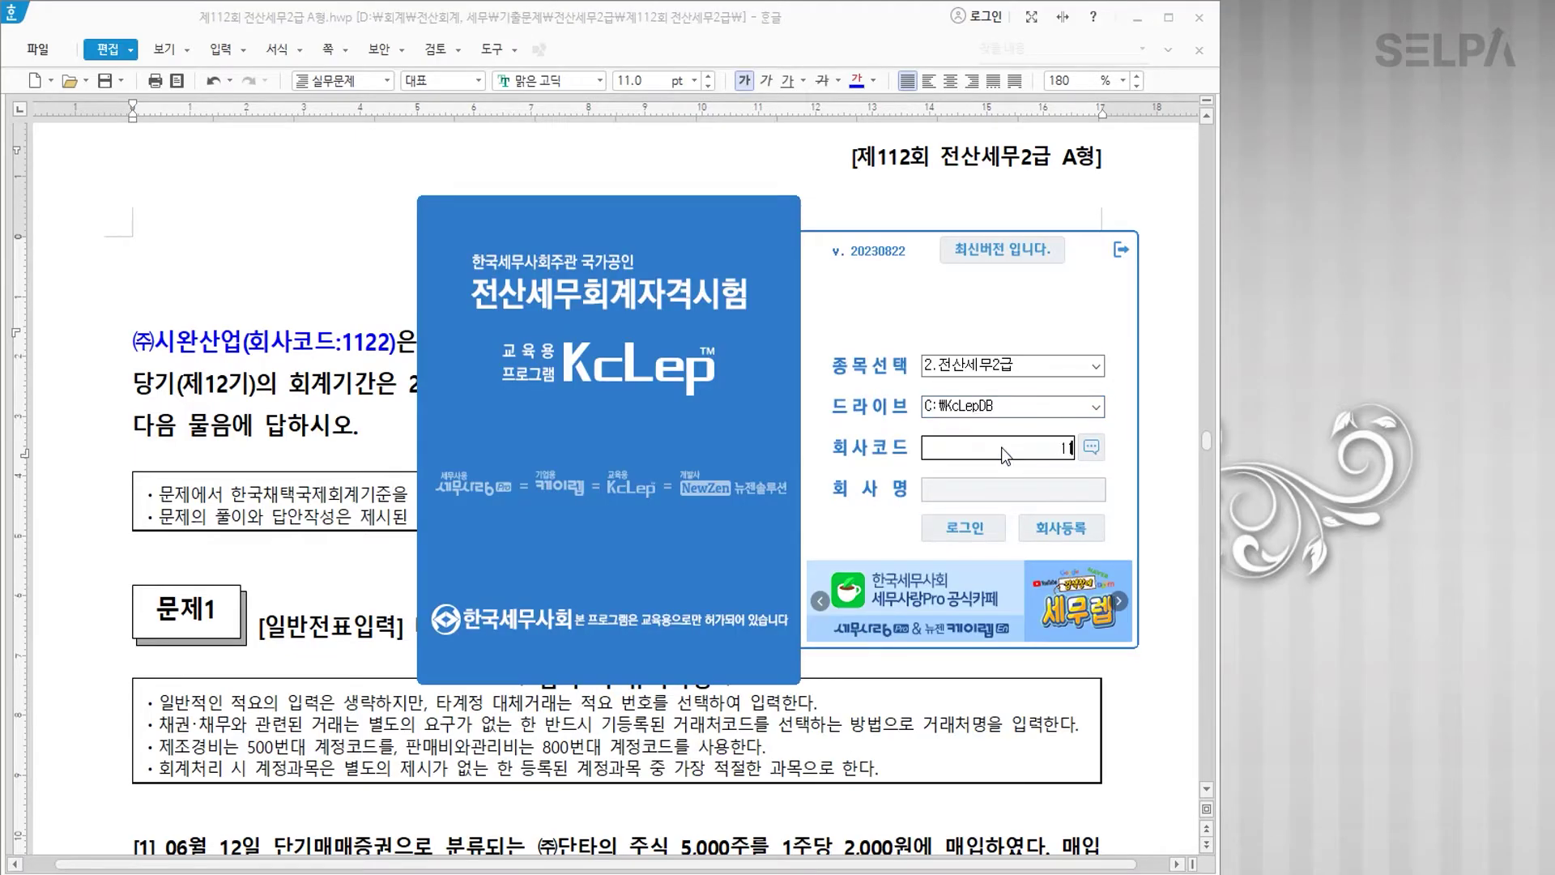
type("22")
key("Return")
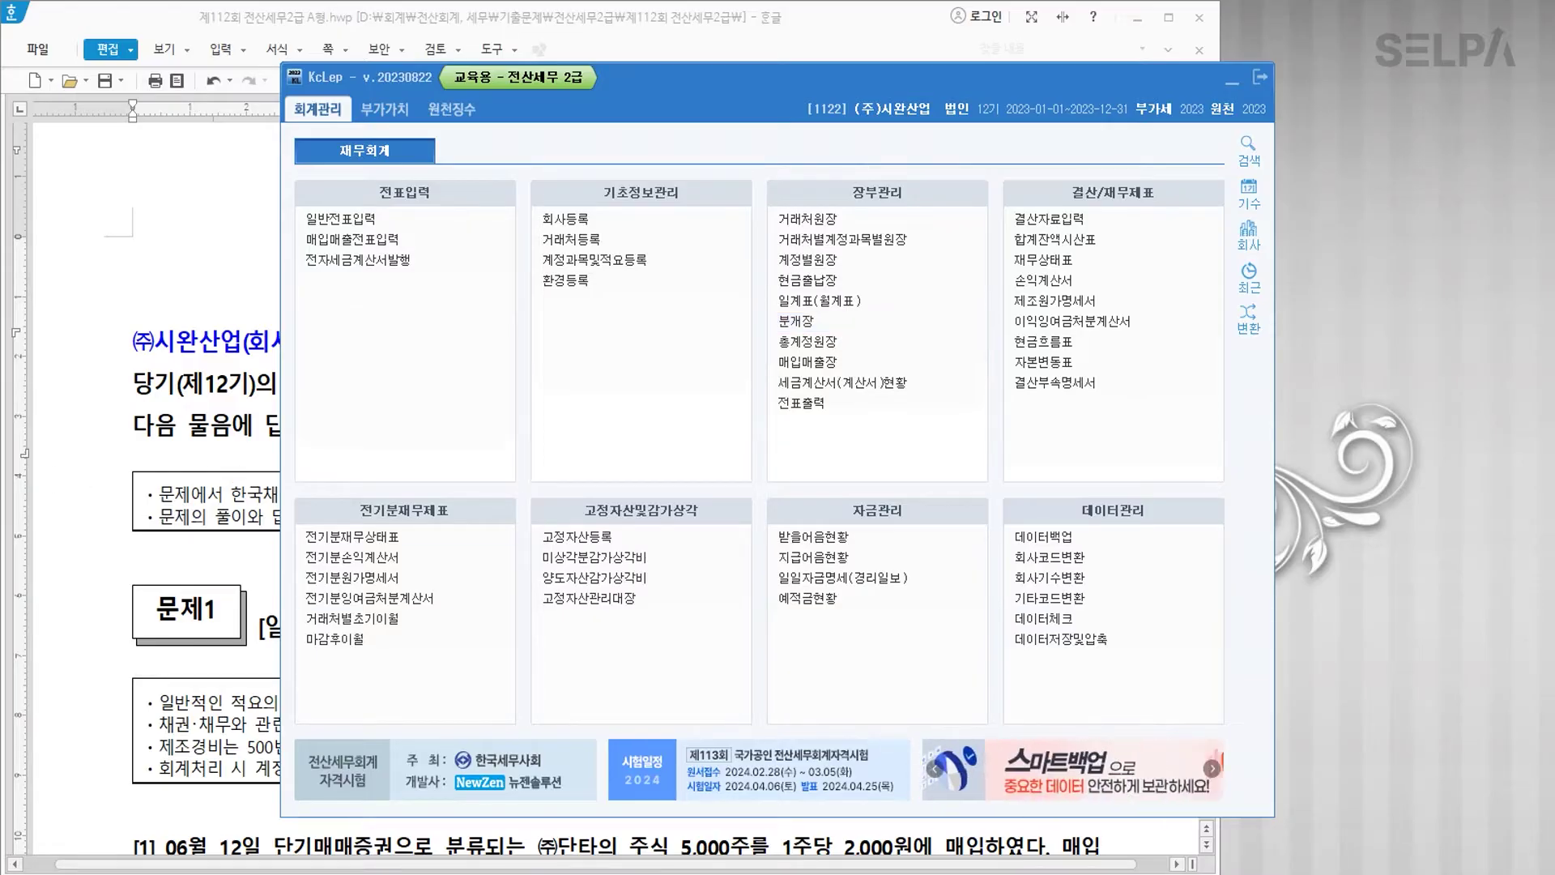
Step: Open 제111회 전산세무2급 A형.hwp from the 제111회 전산세무2급 folder
key("alt+Tab")
left_click(489, 439)
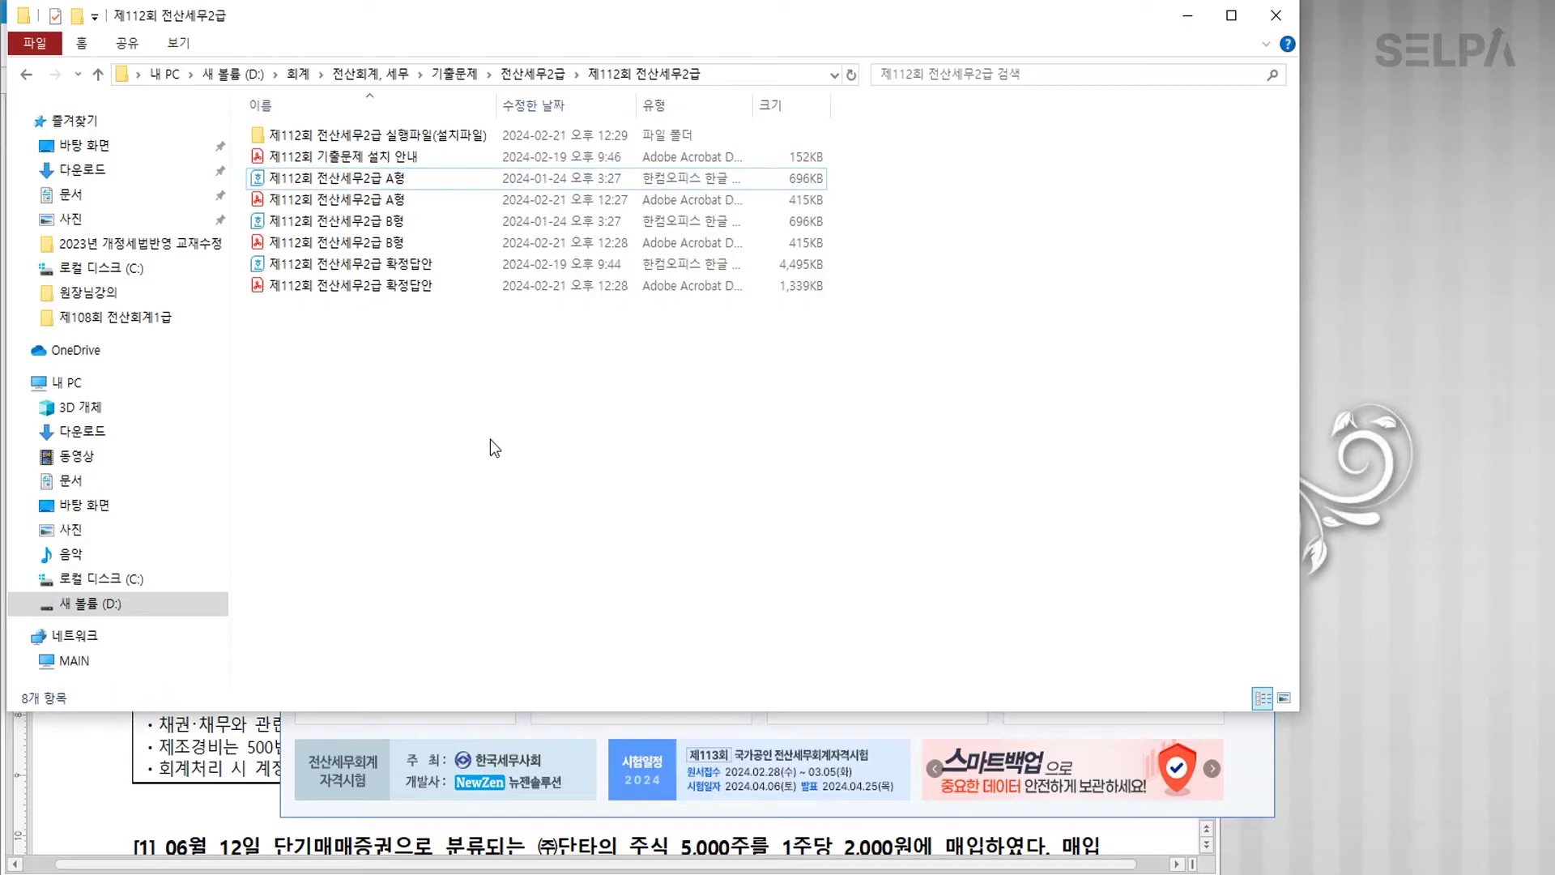
key("BackSpace")
double_click(381, 650)
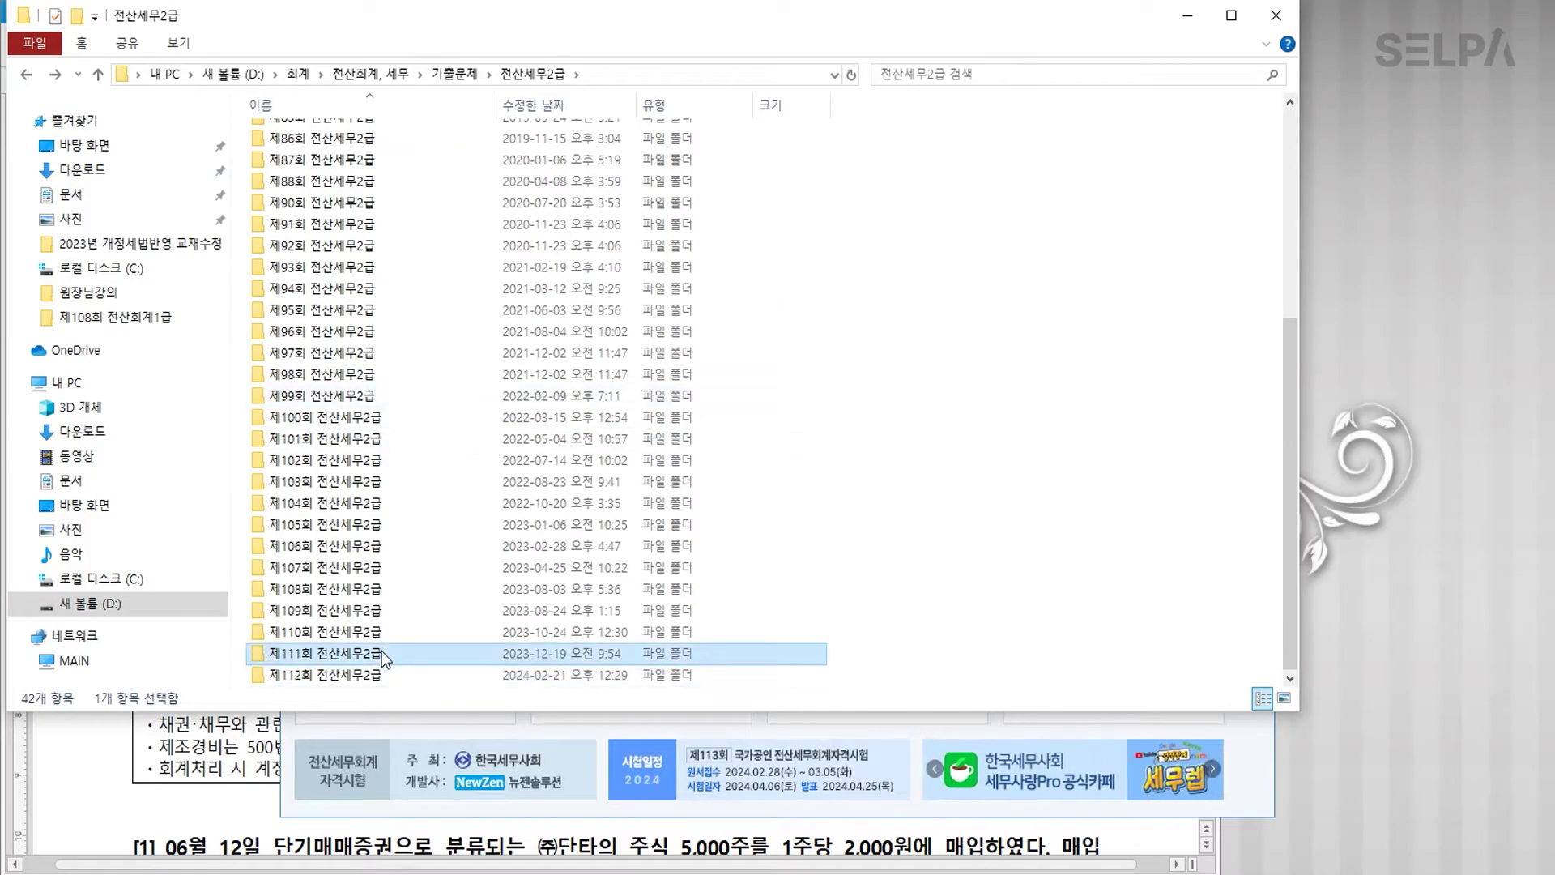
double_click(391, 159)
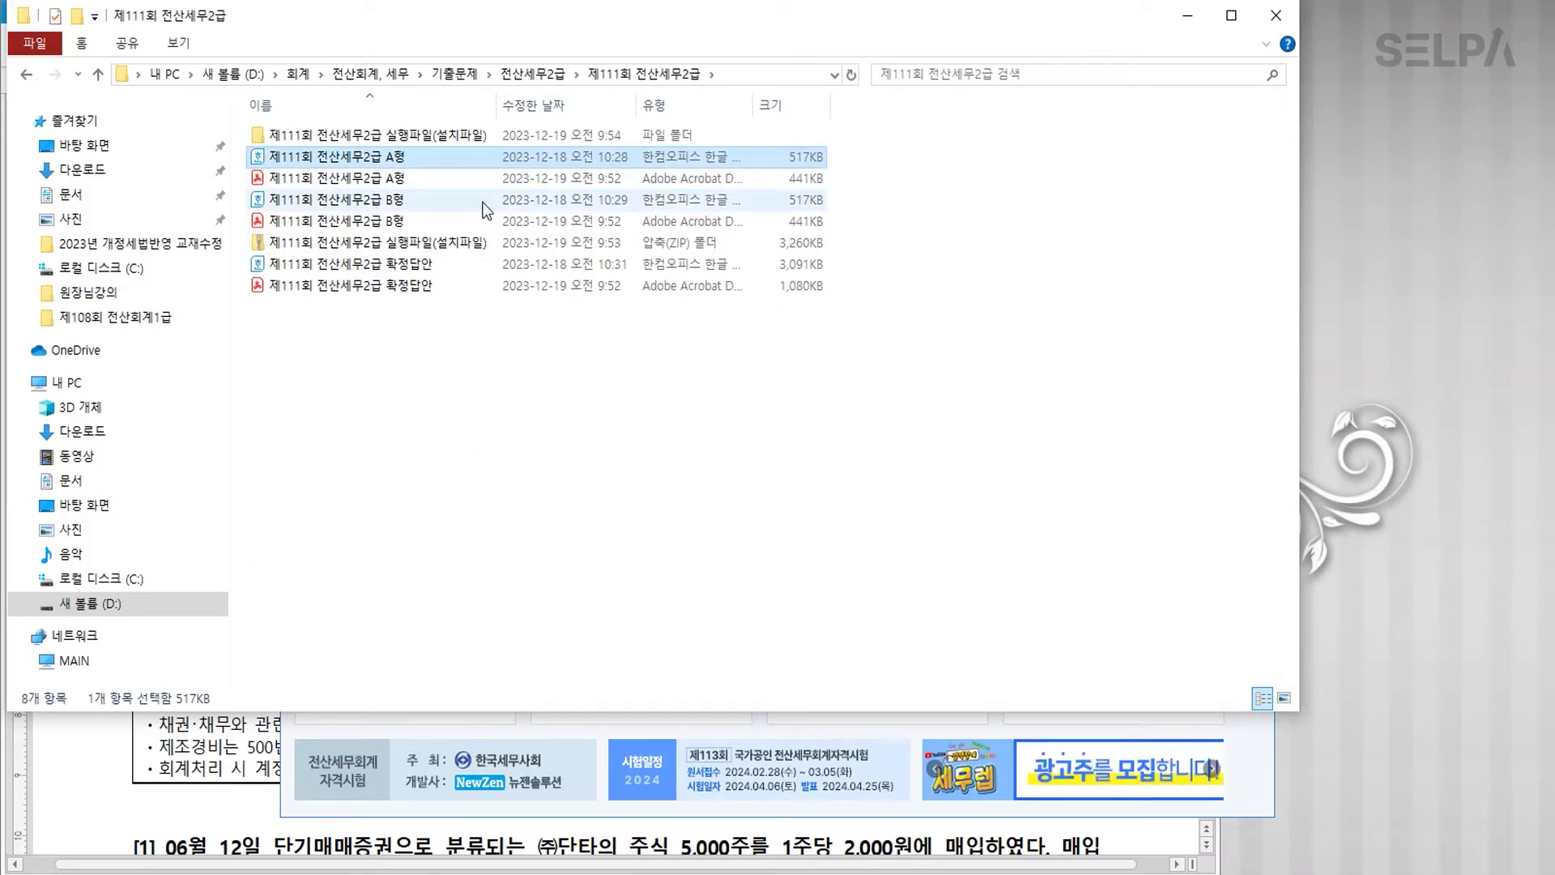
Step: Scroll to the 실무시험 section and select ㈜대동산업's name with company code 1112
scroll(687, 506, "down", 20)
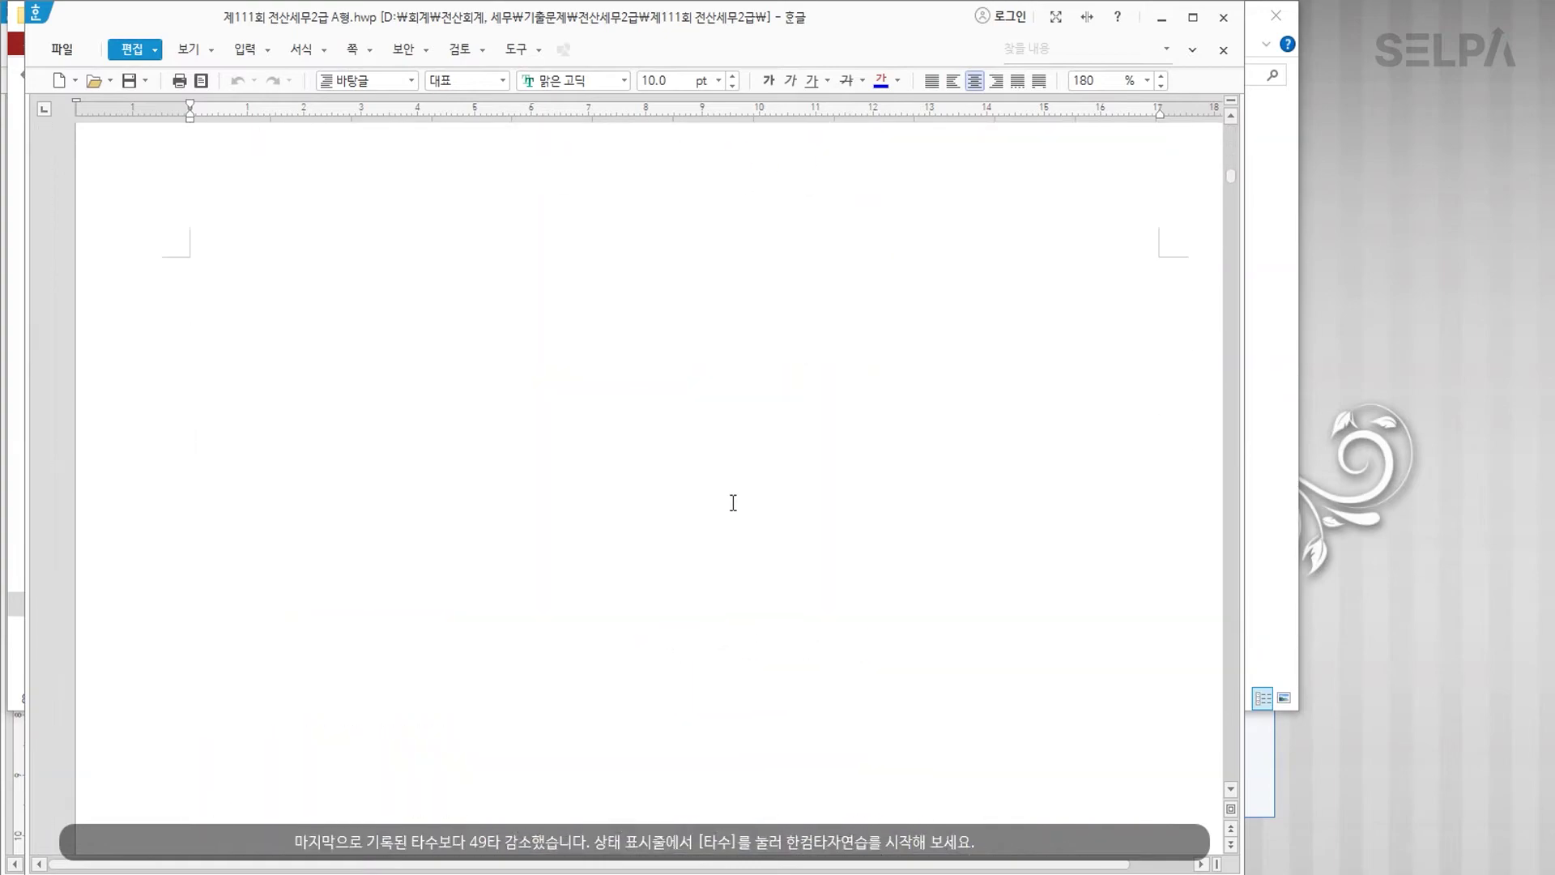
scroll(747, 504, "down", 20)
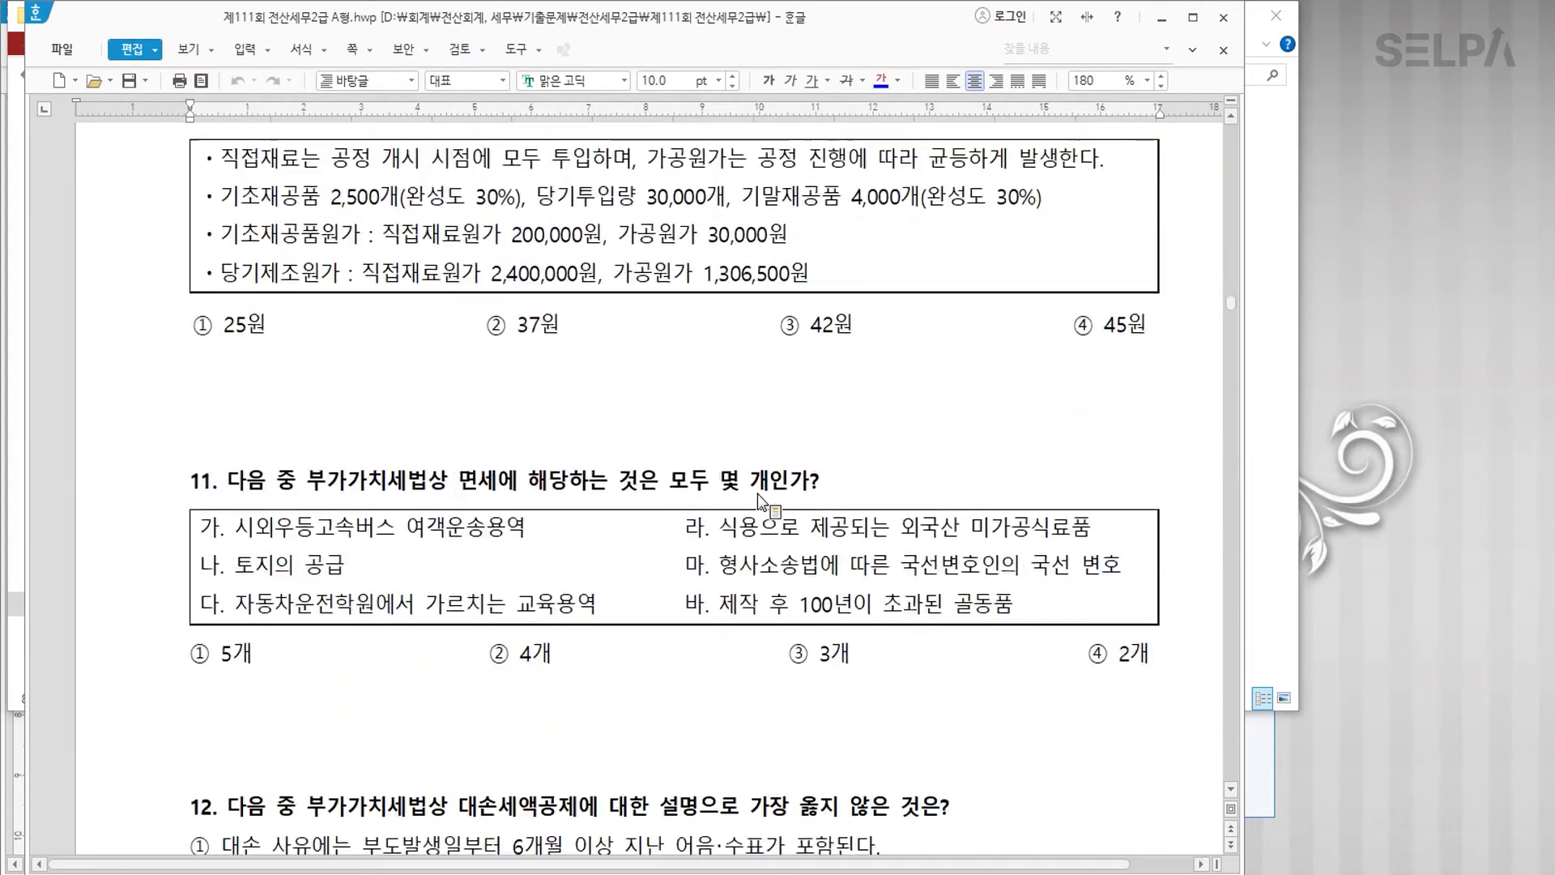
scroll(759, 492, "down", 5)
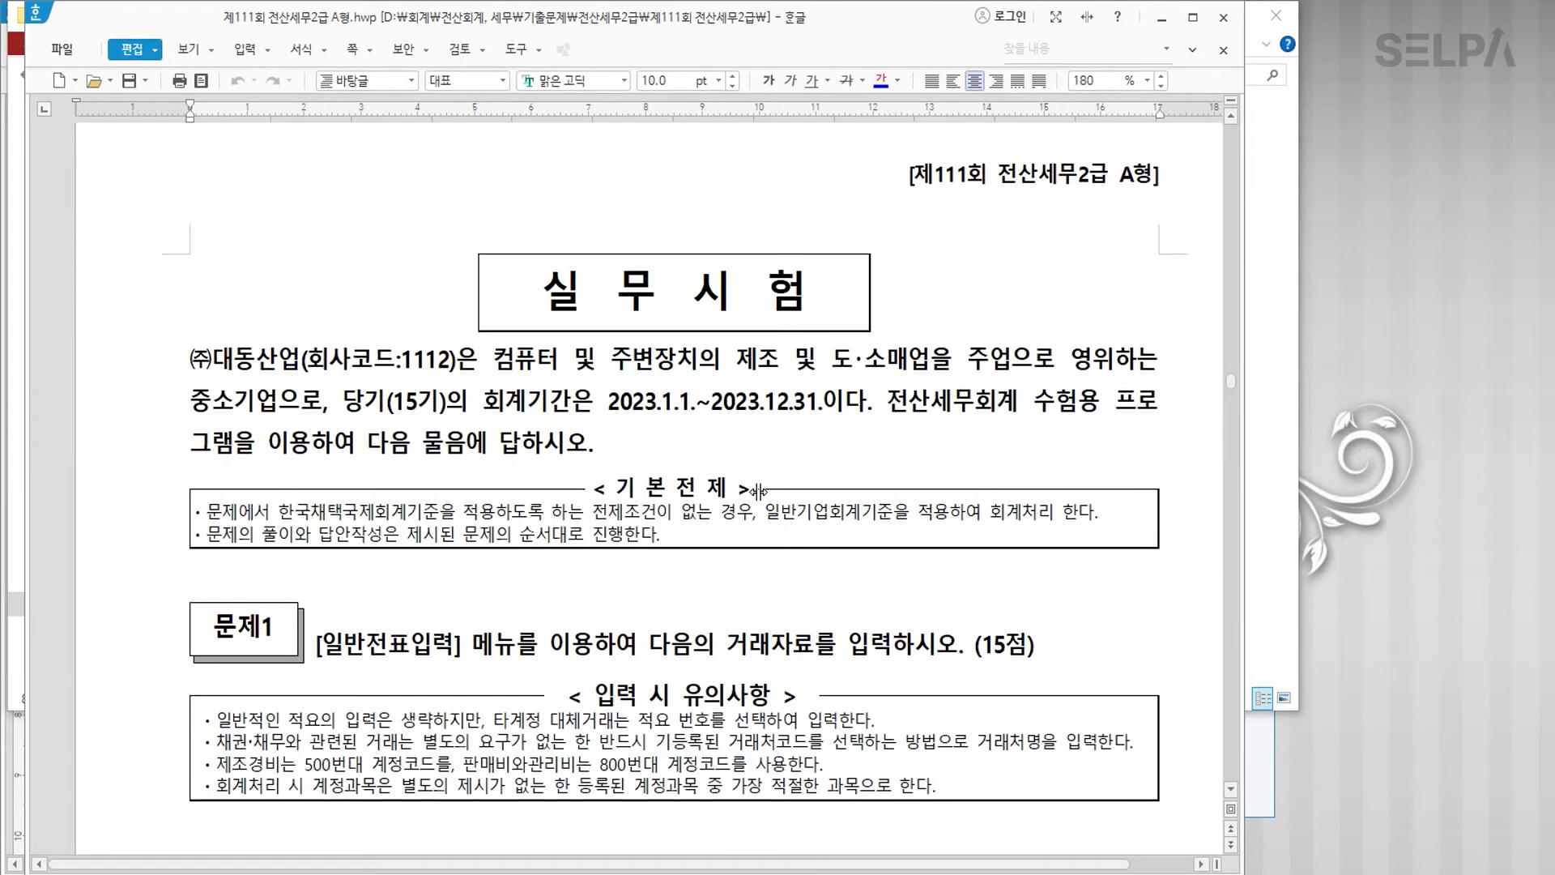
left_click_drag(451, 361, 209, 354)
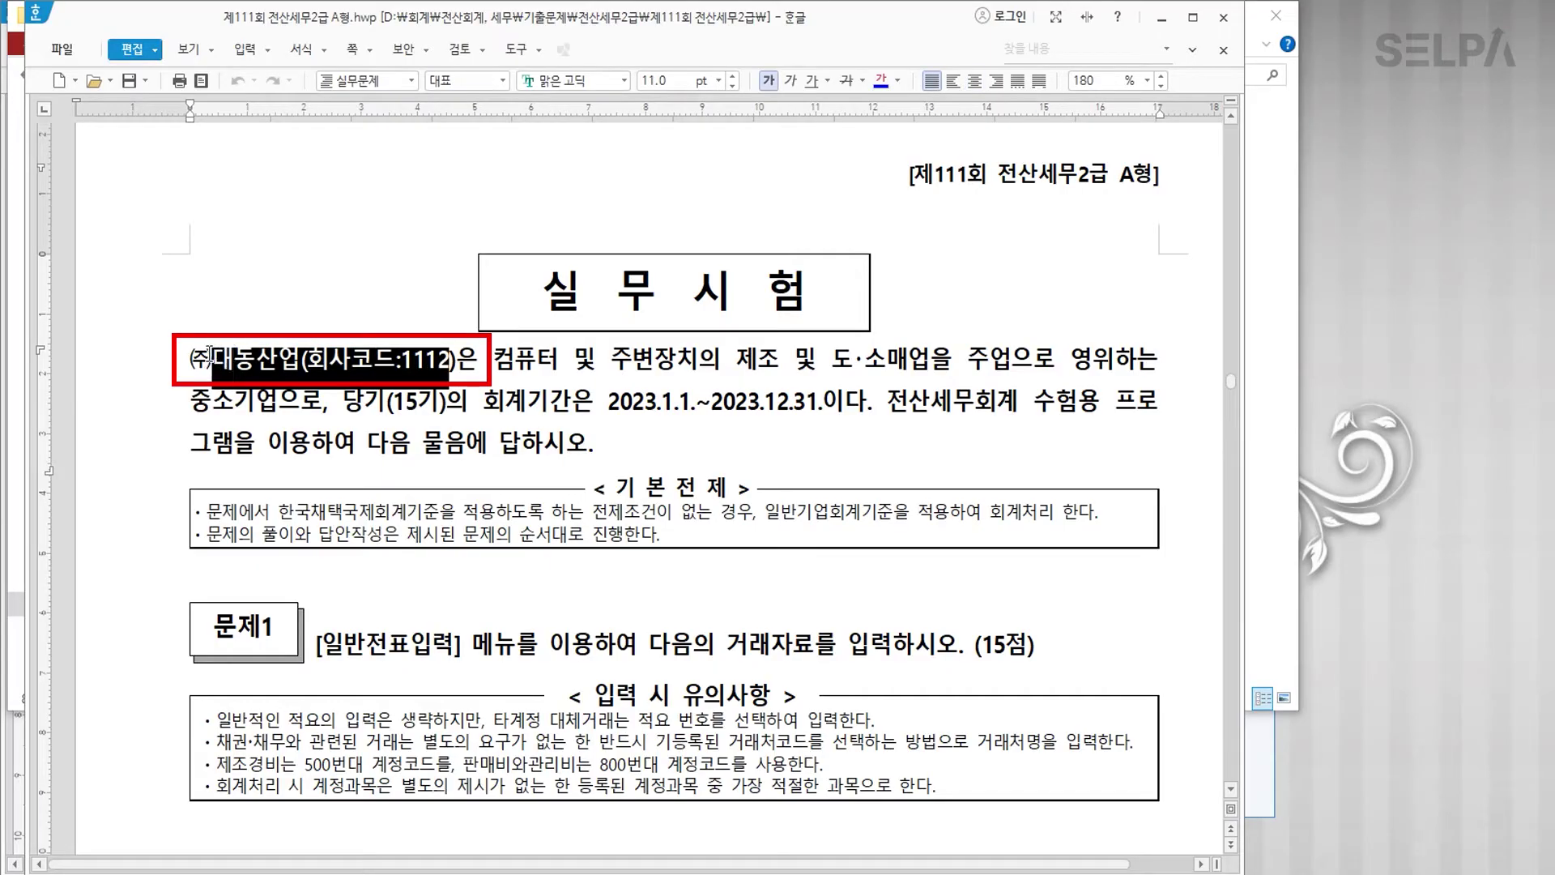
Step: Switch KcLep's working company to 1112 (주)대동산업
left_click(810, 873)
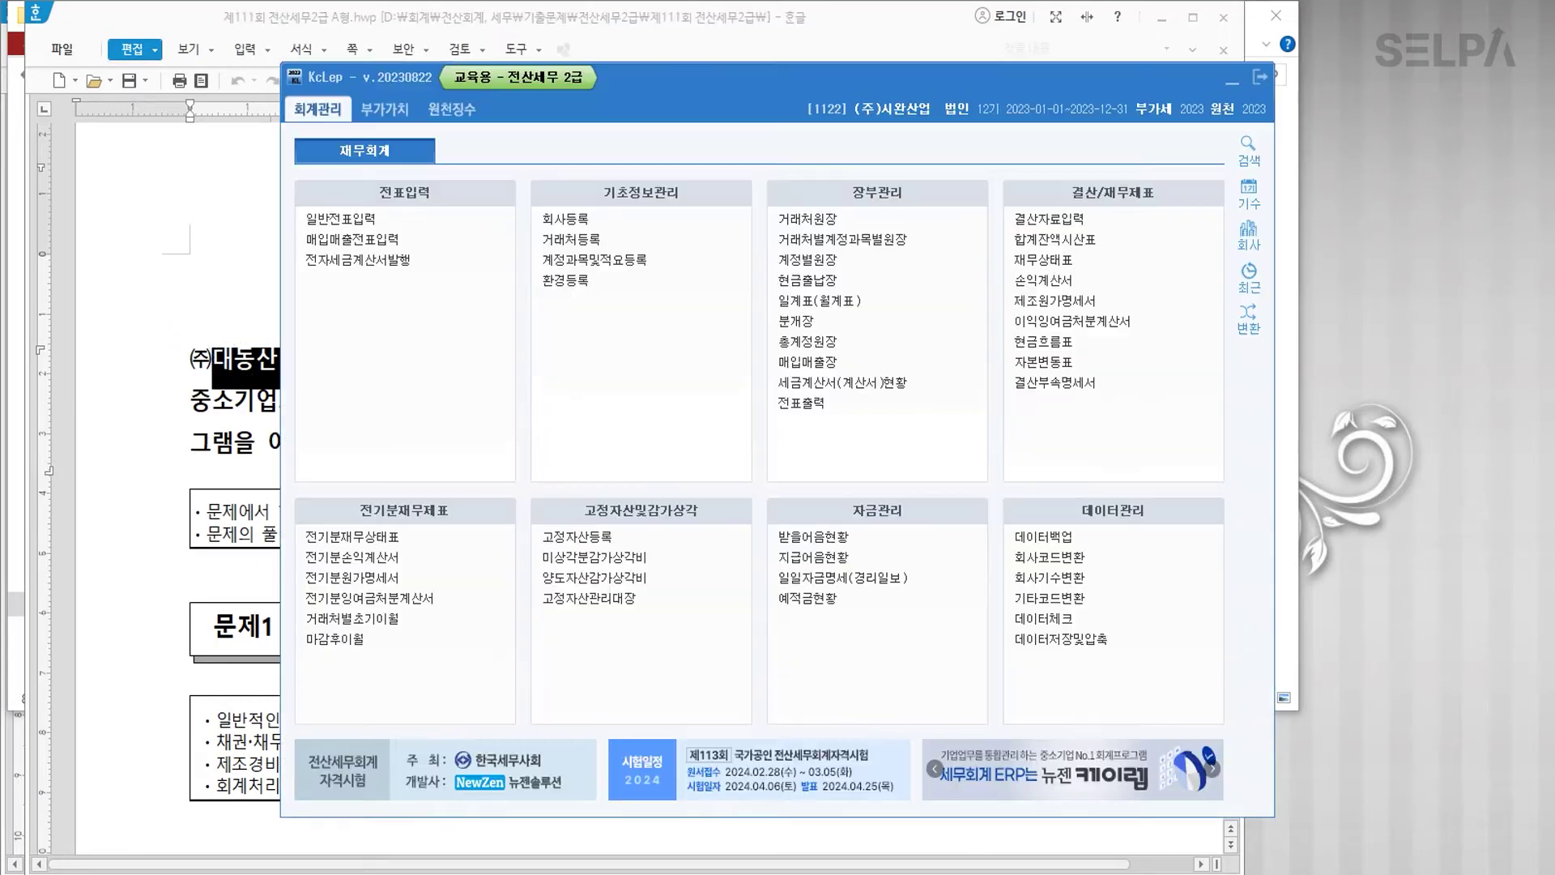
left_click(1248, 235)
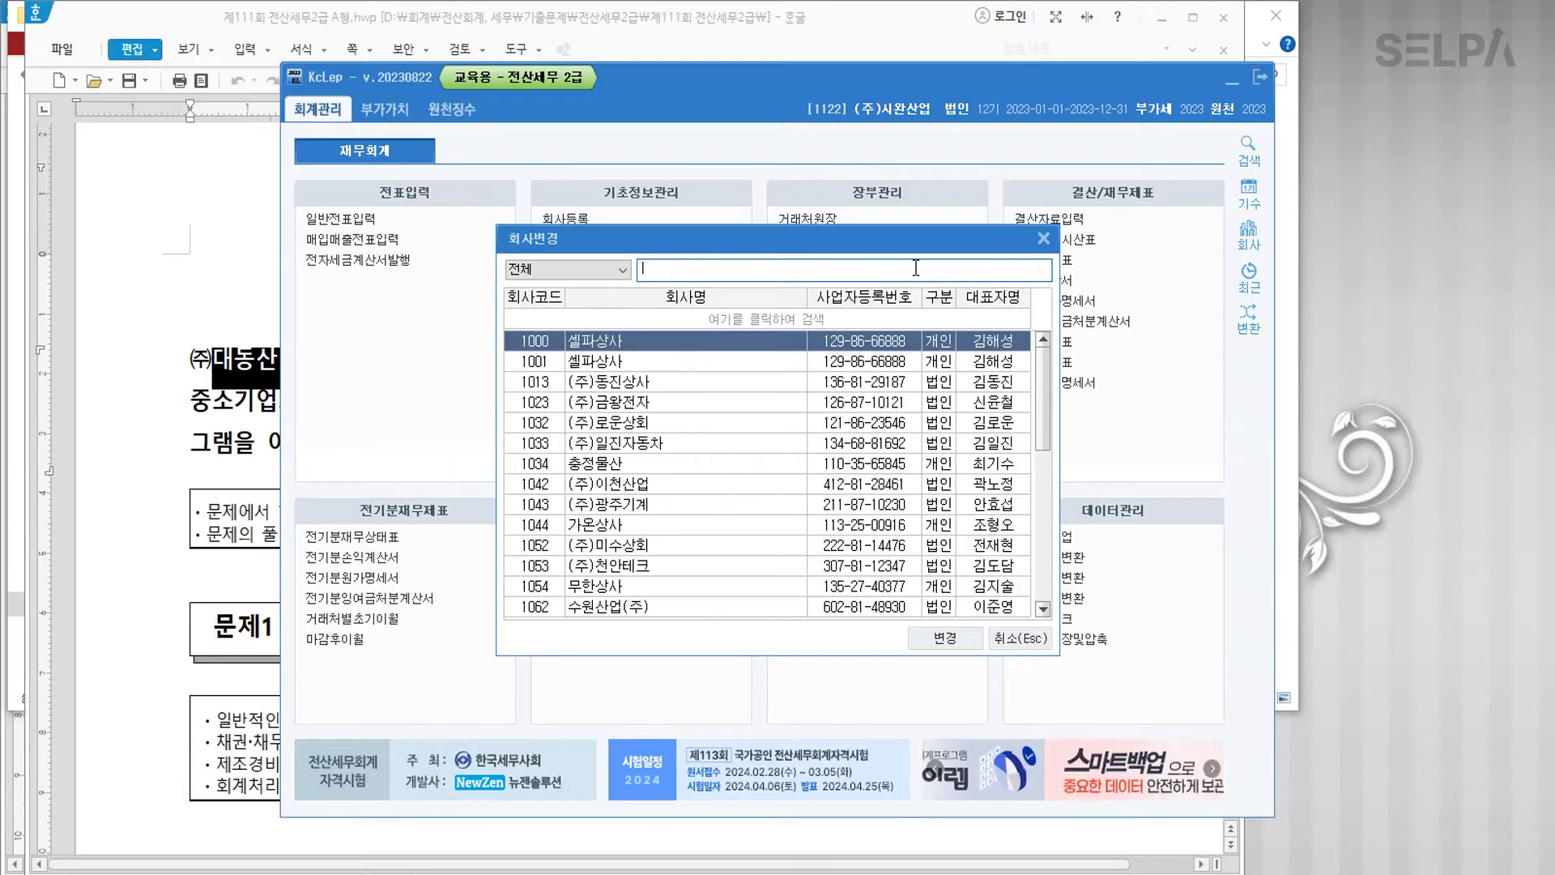
type("1112")
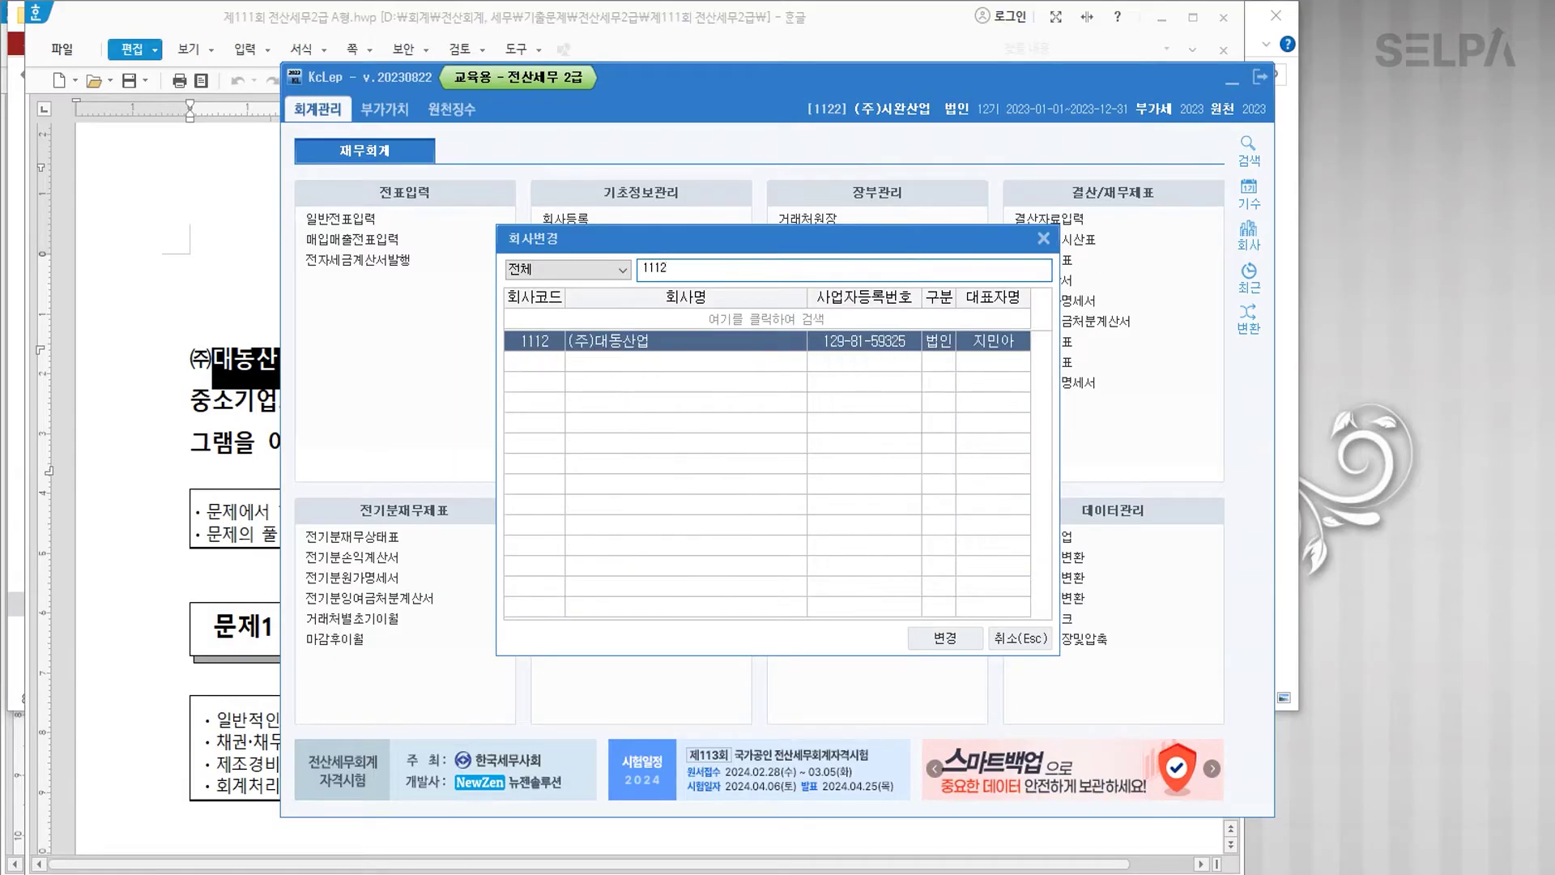
key("Return")
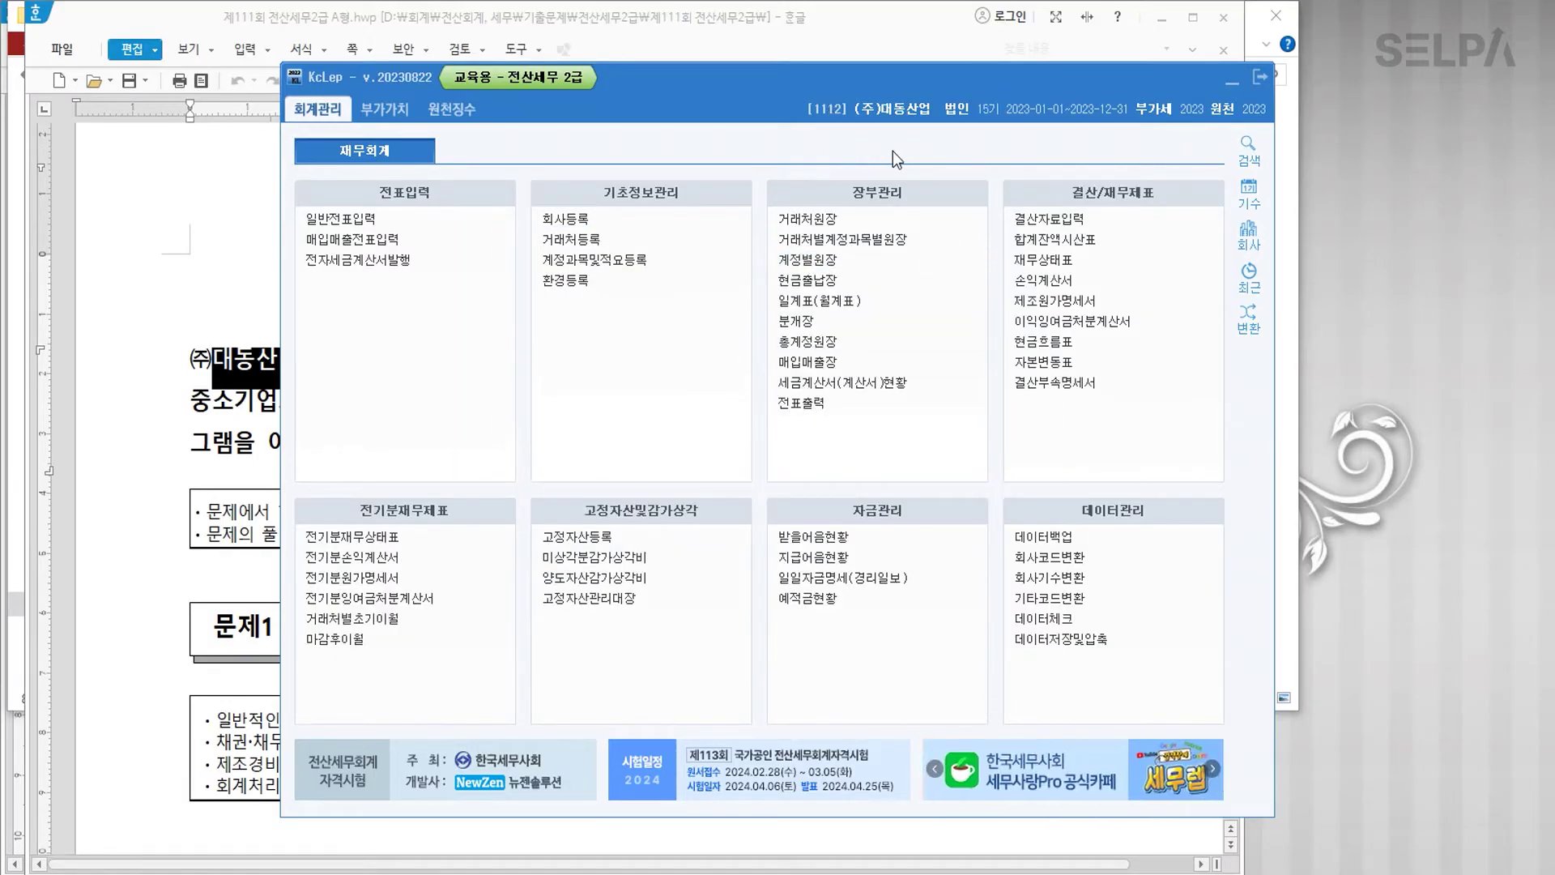
Step: Switch the working company back to 1122 (주)시완산업
left_click(898, 104)
type("1122")
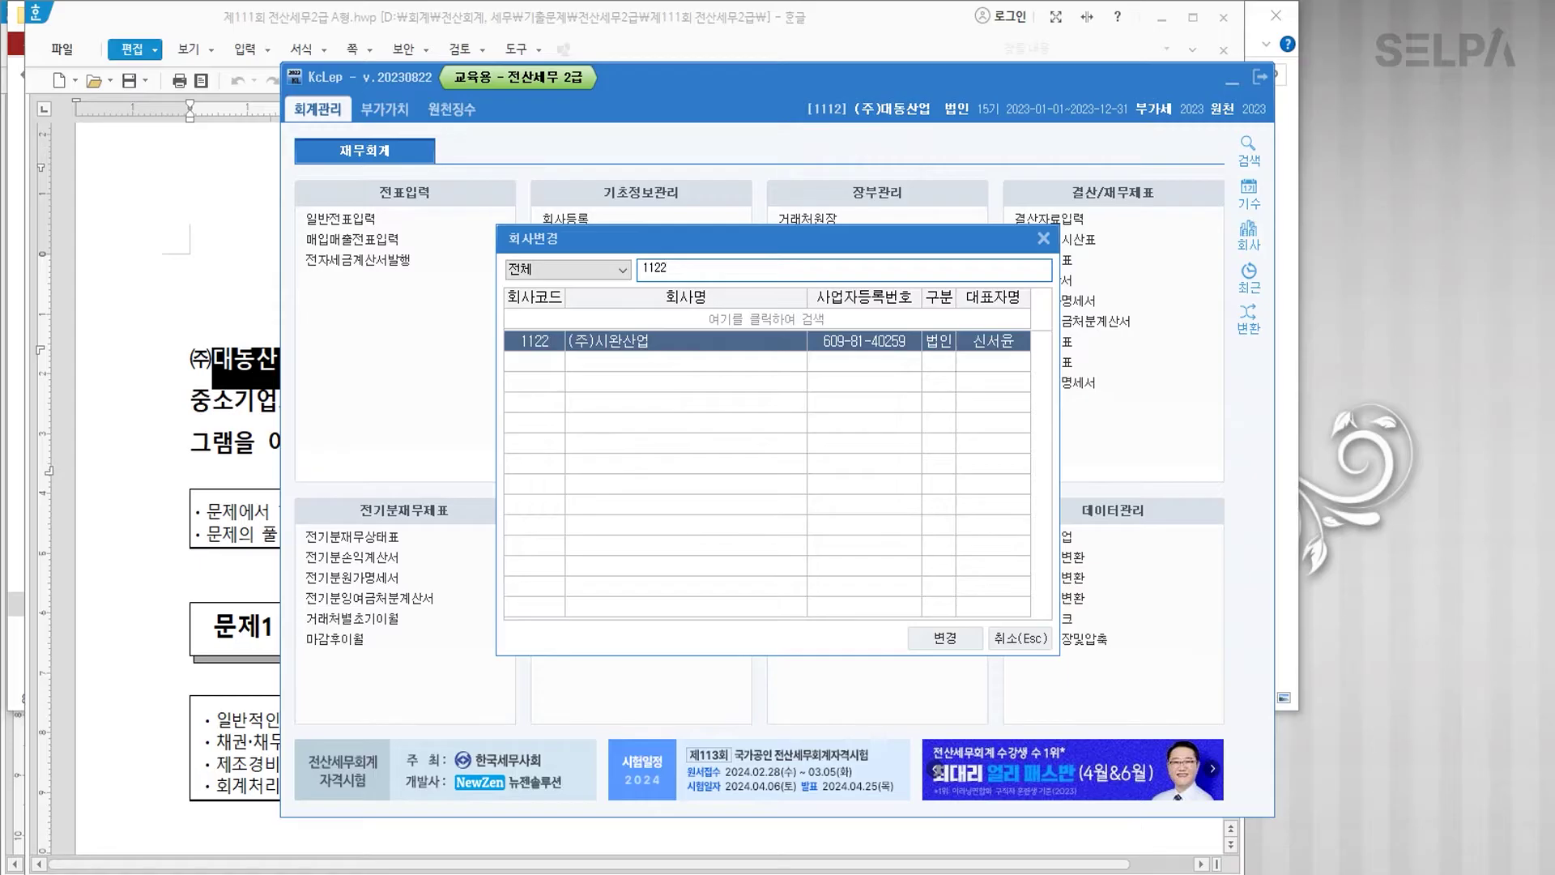
key("Return")
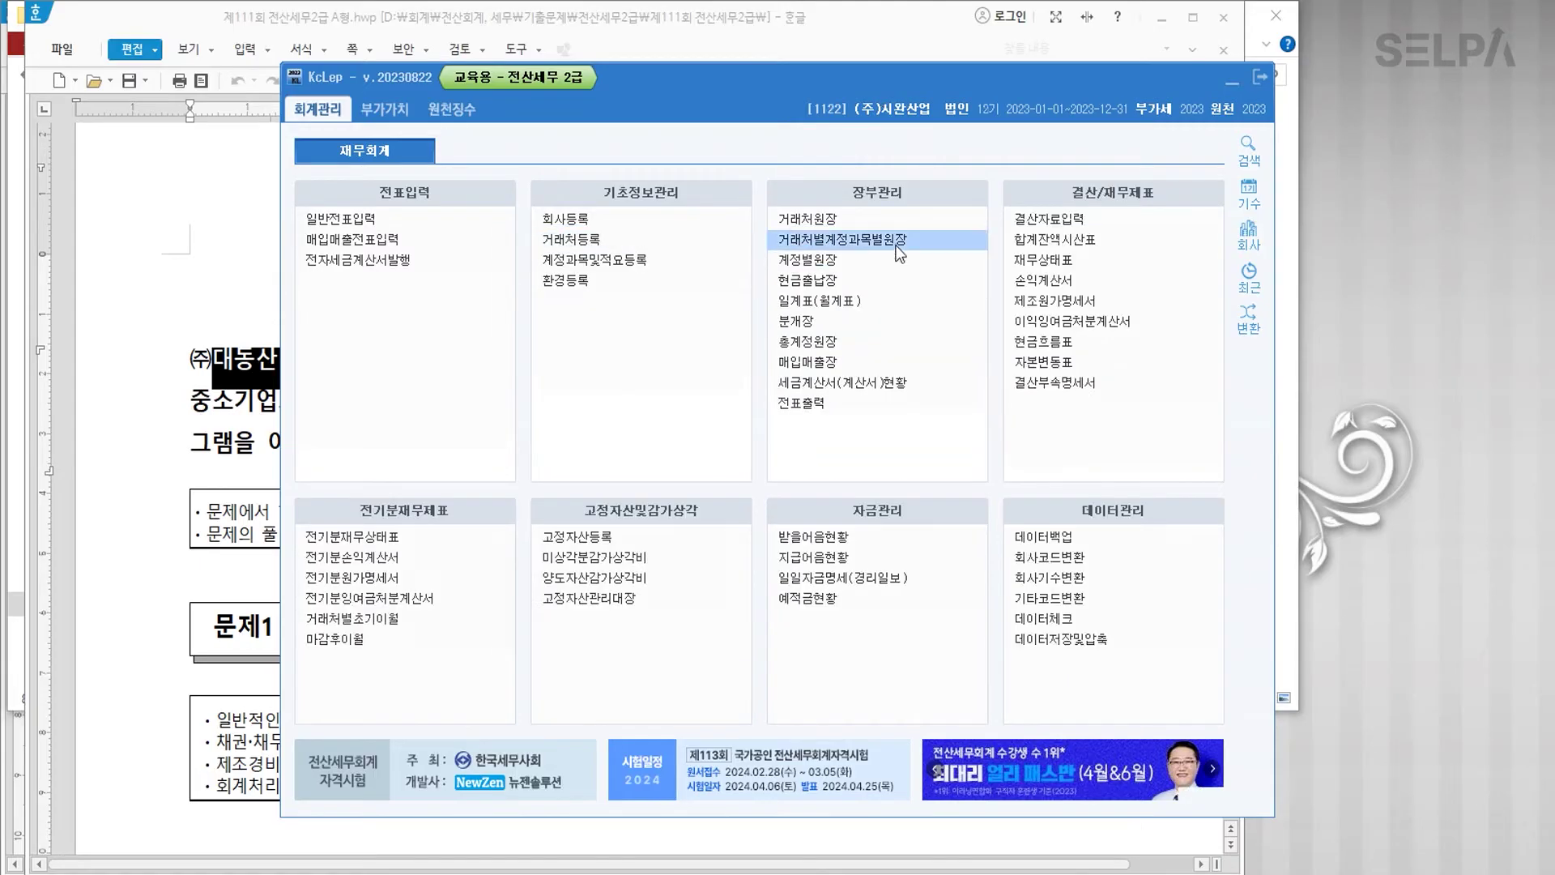
Step: Close the 111th exam document and the folder window
left_click(897, 25)
left_click(1223, 19)
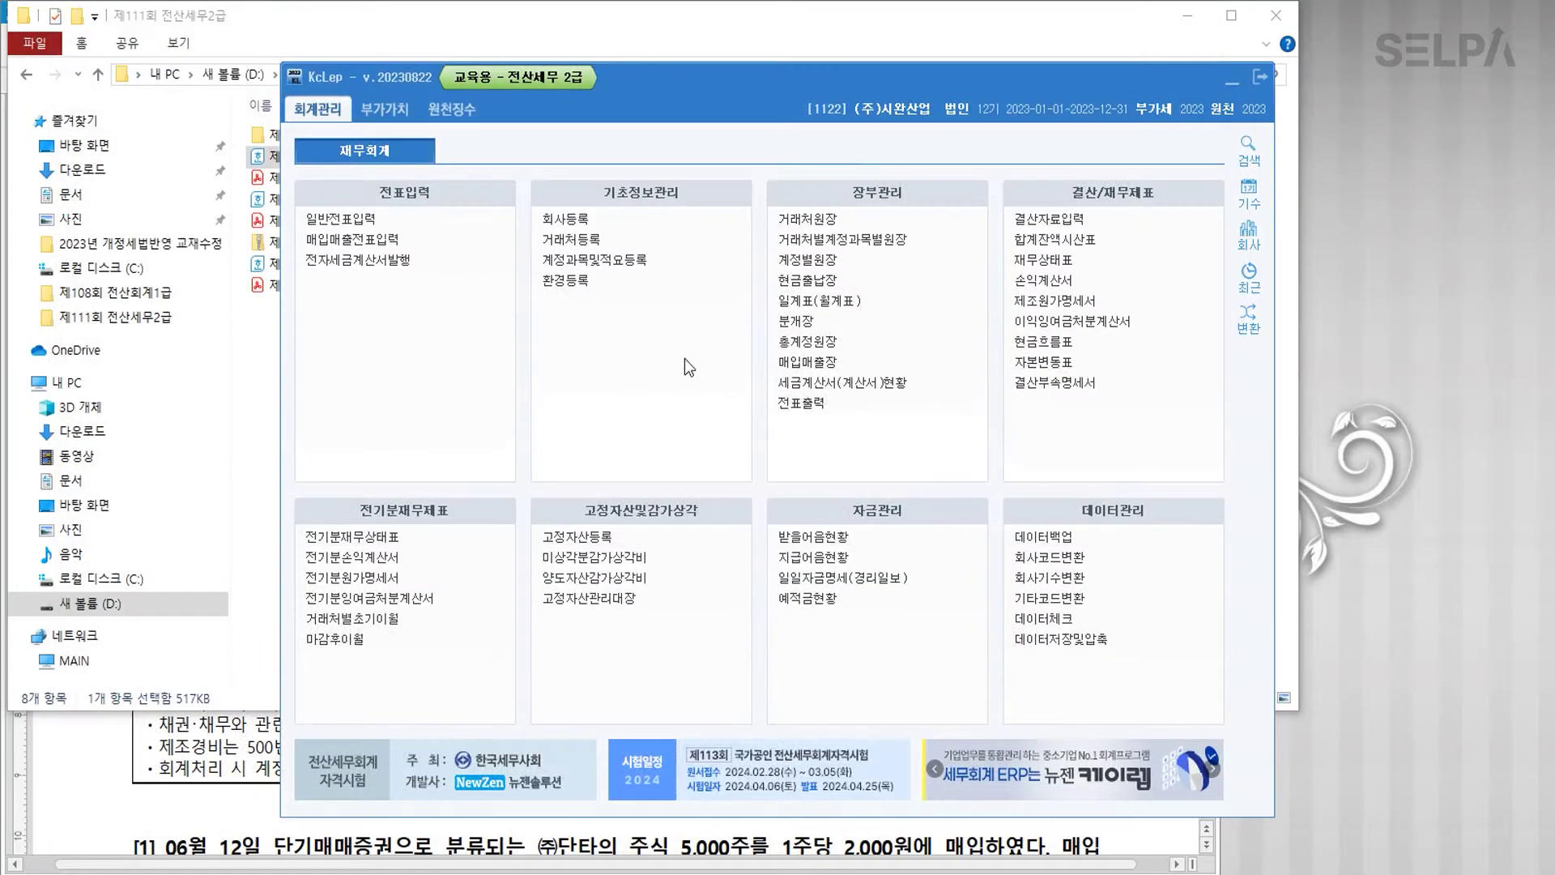
left_click(1259, 21)
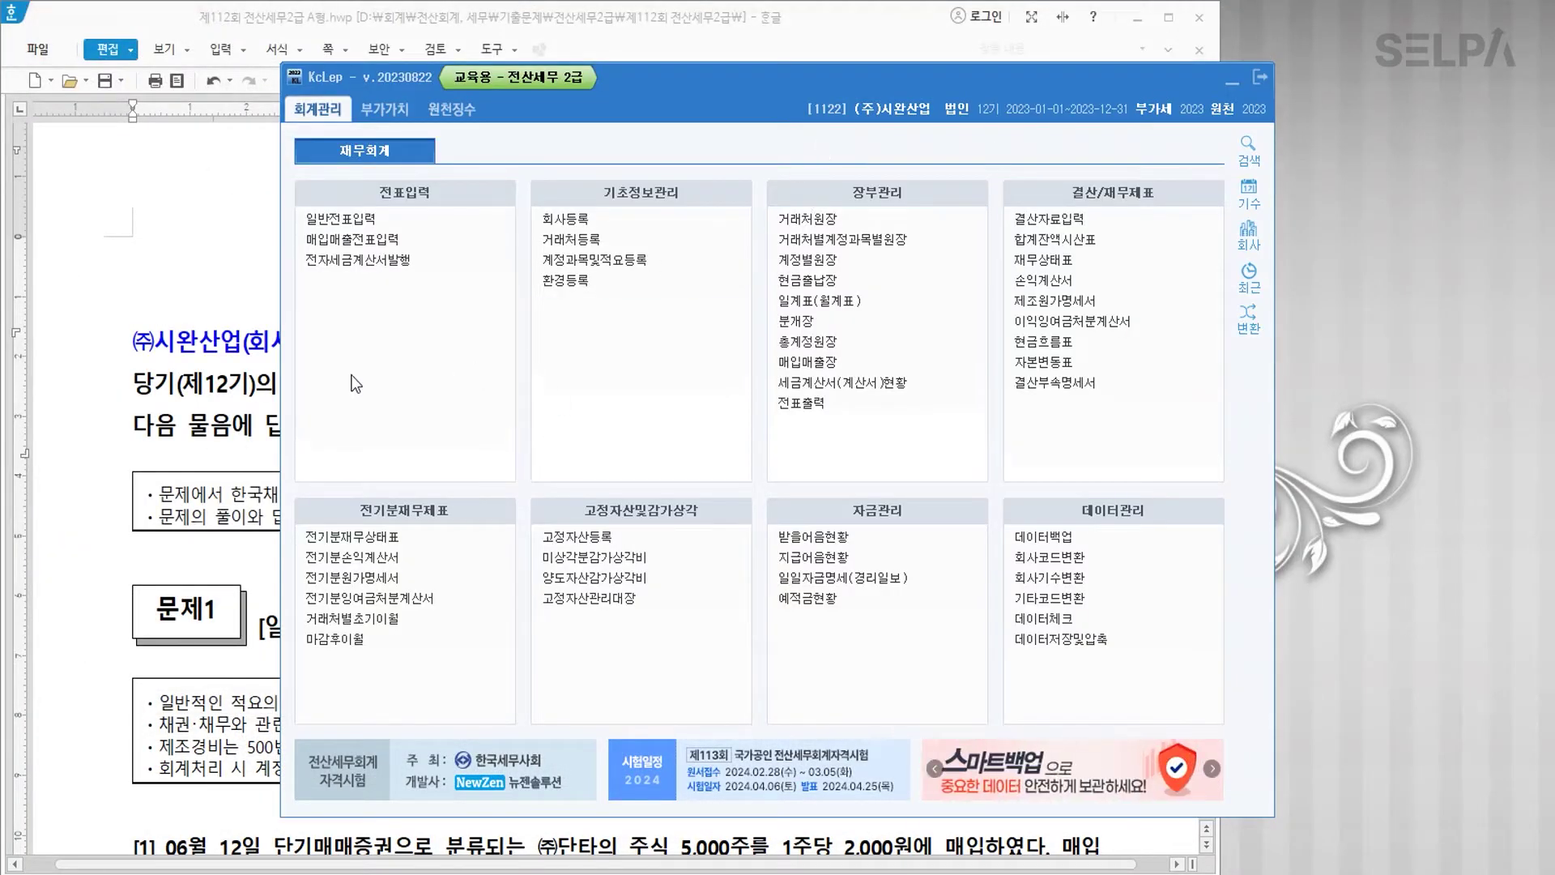
Step: Colour 일반전표입력 and 단기매매증권 blue in problem 1
left_click(229, 383)
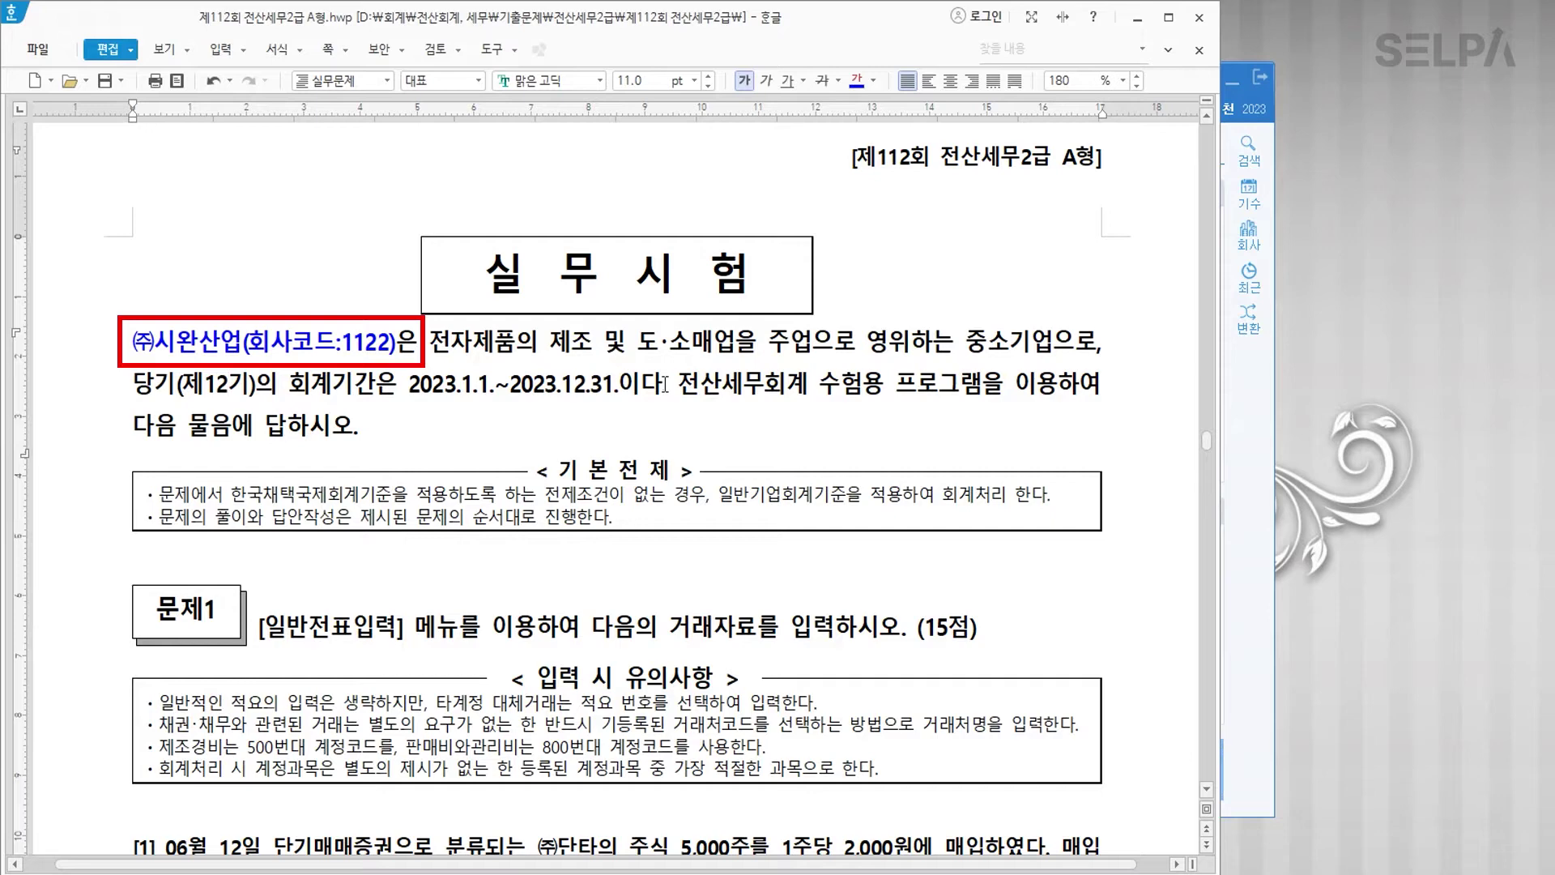
scroll(659, 405, "down", 3)
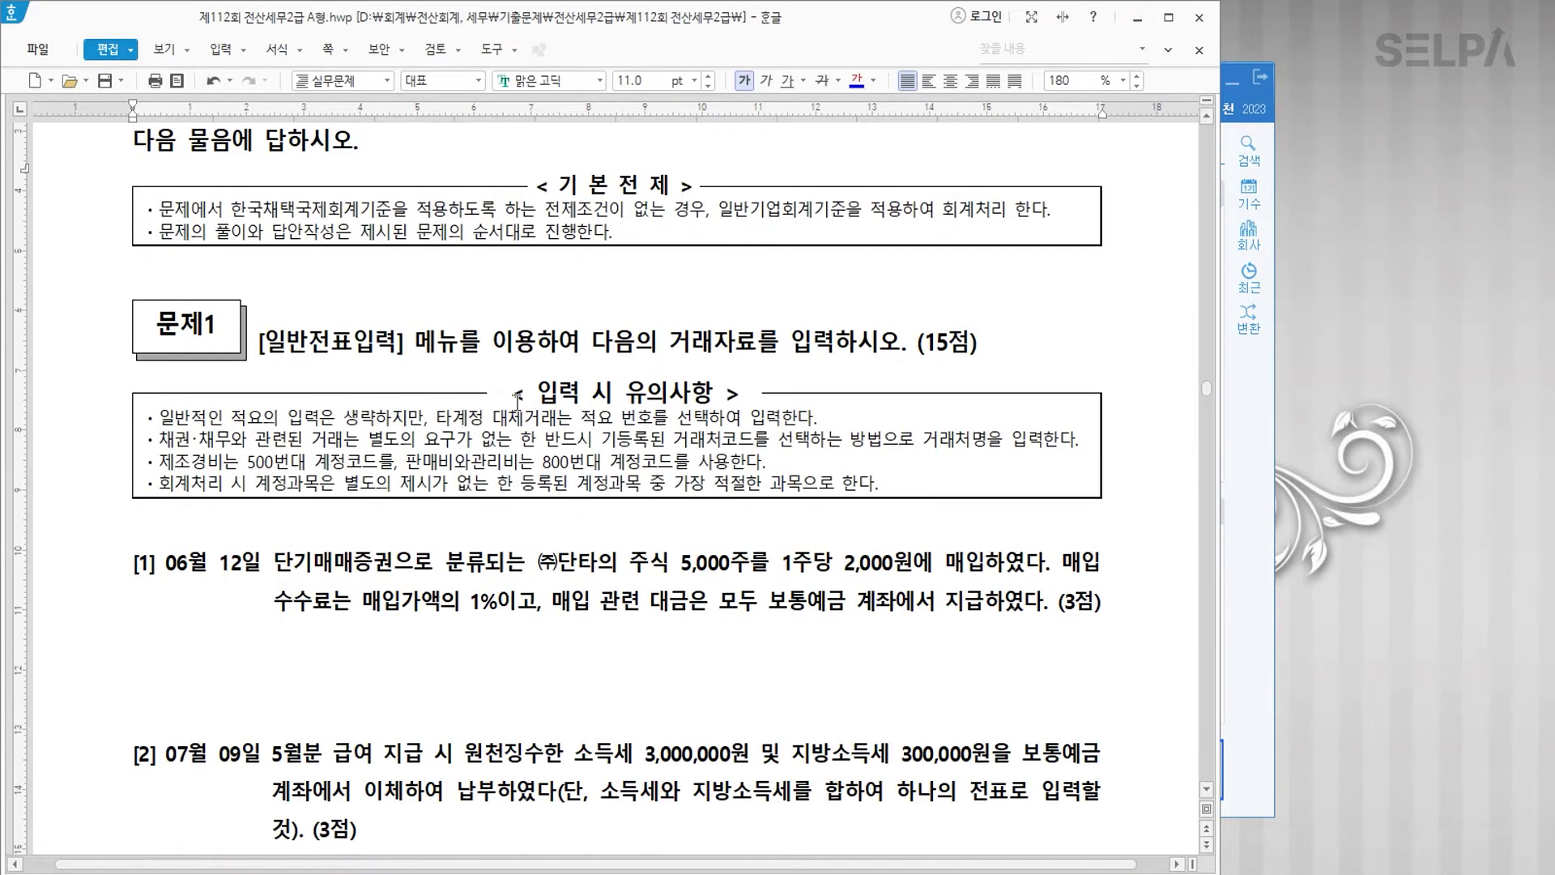
left_click_drag(265, 340, 396, 340)
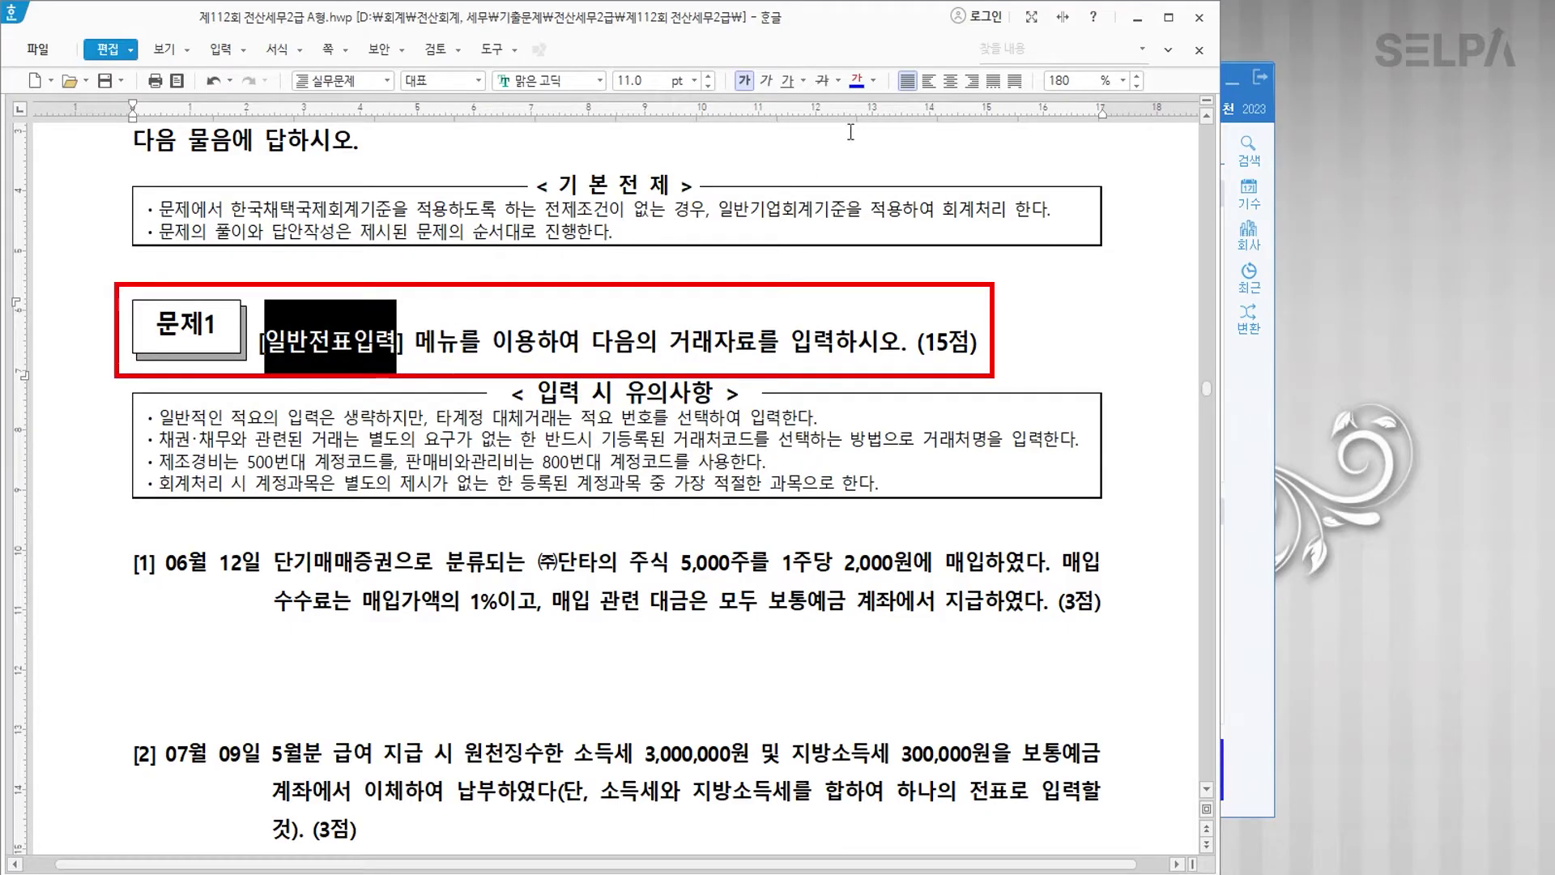
left_click(857, 81)
scroll(616, 405, "down", 2)
left_click_drag(165, 373, 253, 376)
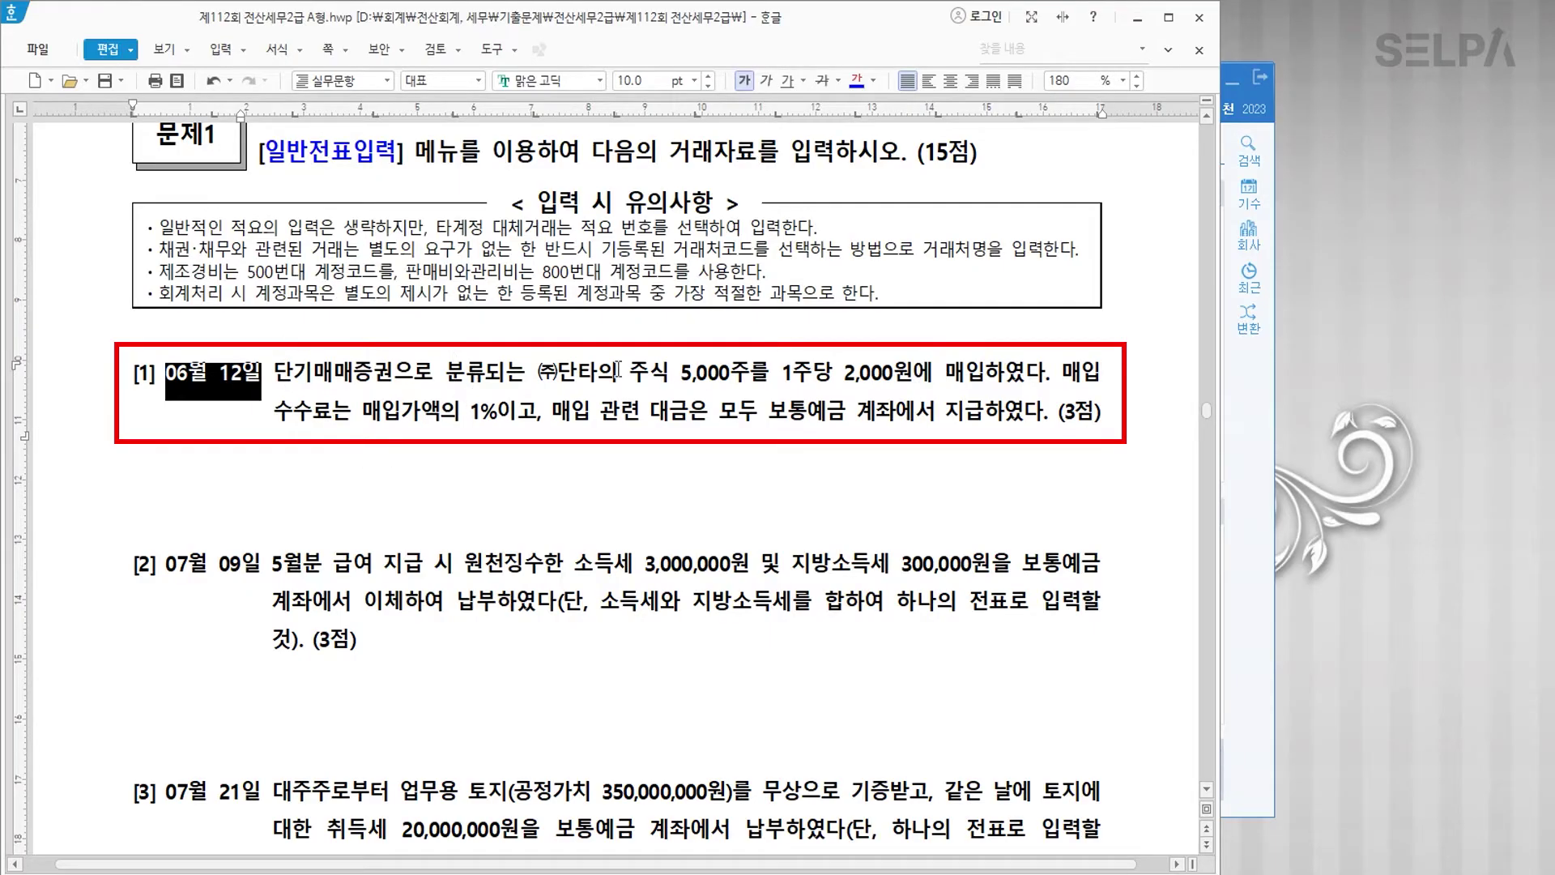
left_click_drag(273, 372, 394, 374)
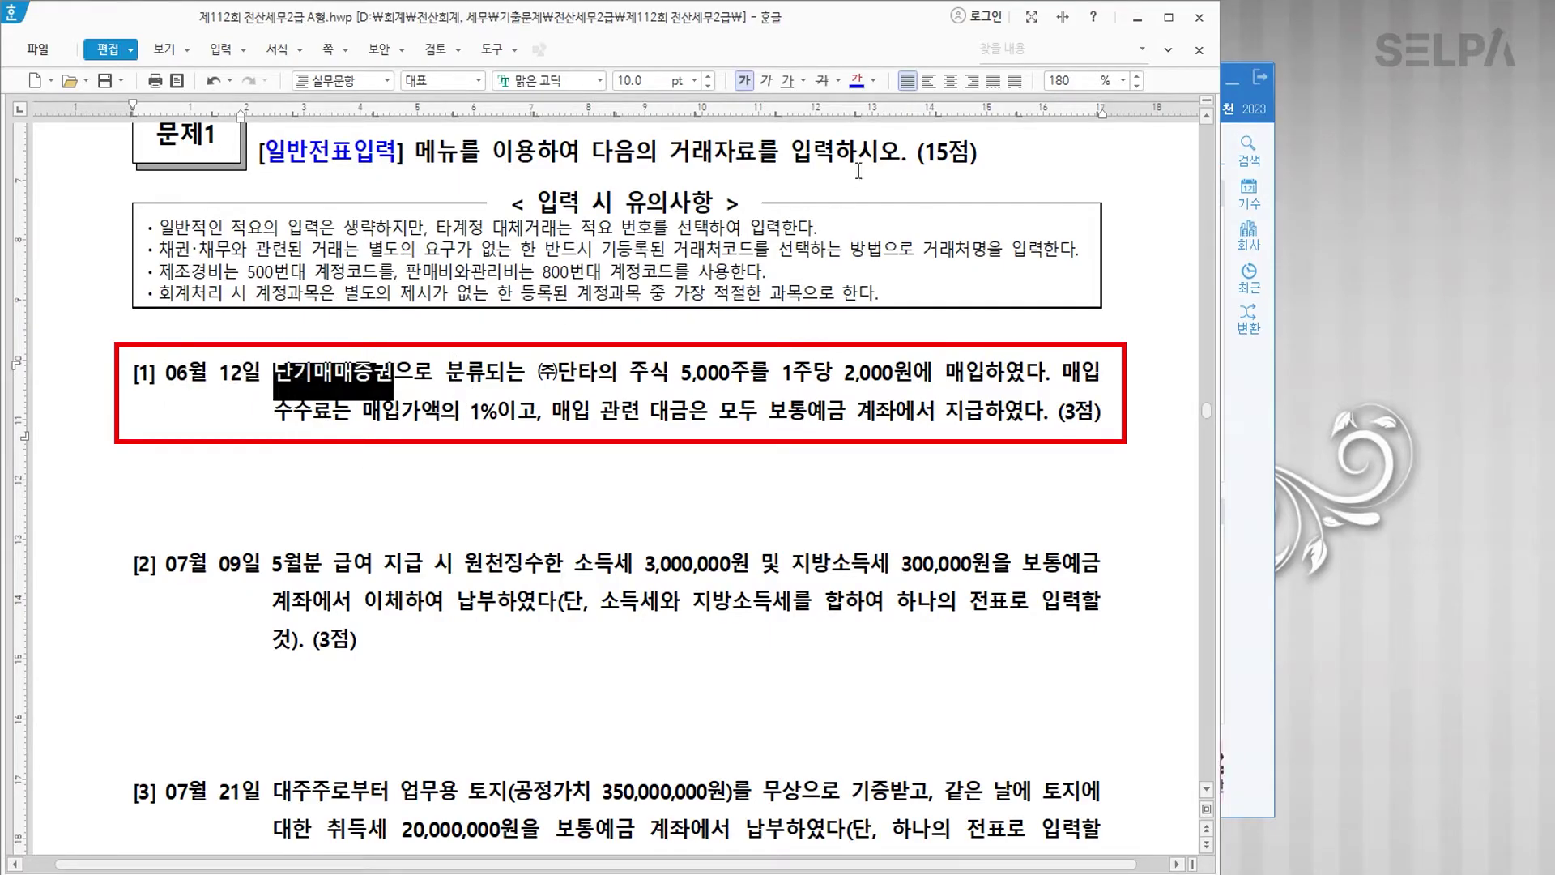
left_click(856, 80)
Step: Colour 매입 and the phrase 수수료는 매입가액의 1% blue
left_click_drag(948, 374, 976, 372)
left_click(856, 80)
left_click_drag(279, 417, 504, 427)
left_click(856, 80)
Step: Add the note '>> 수수료비용(900)' right after 1%
left_click(500, 413)
type(">> 수수")
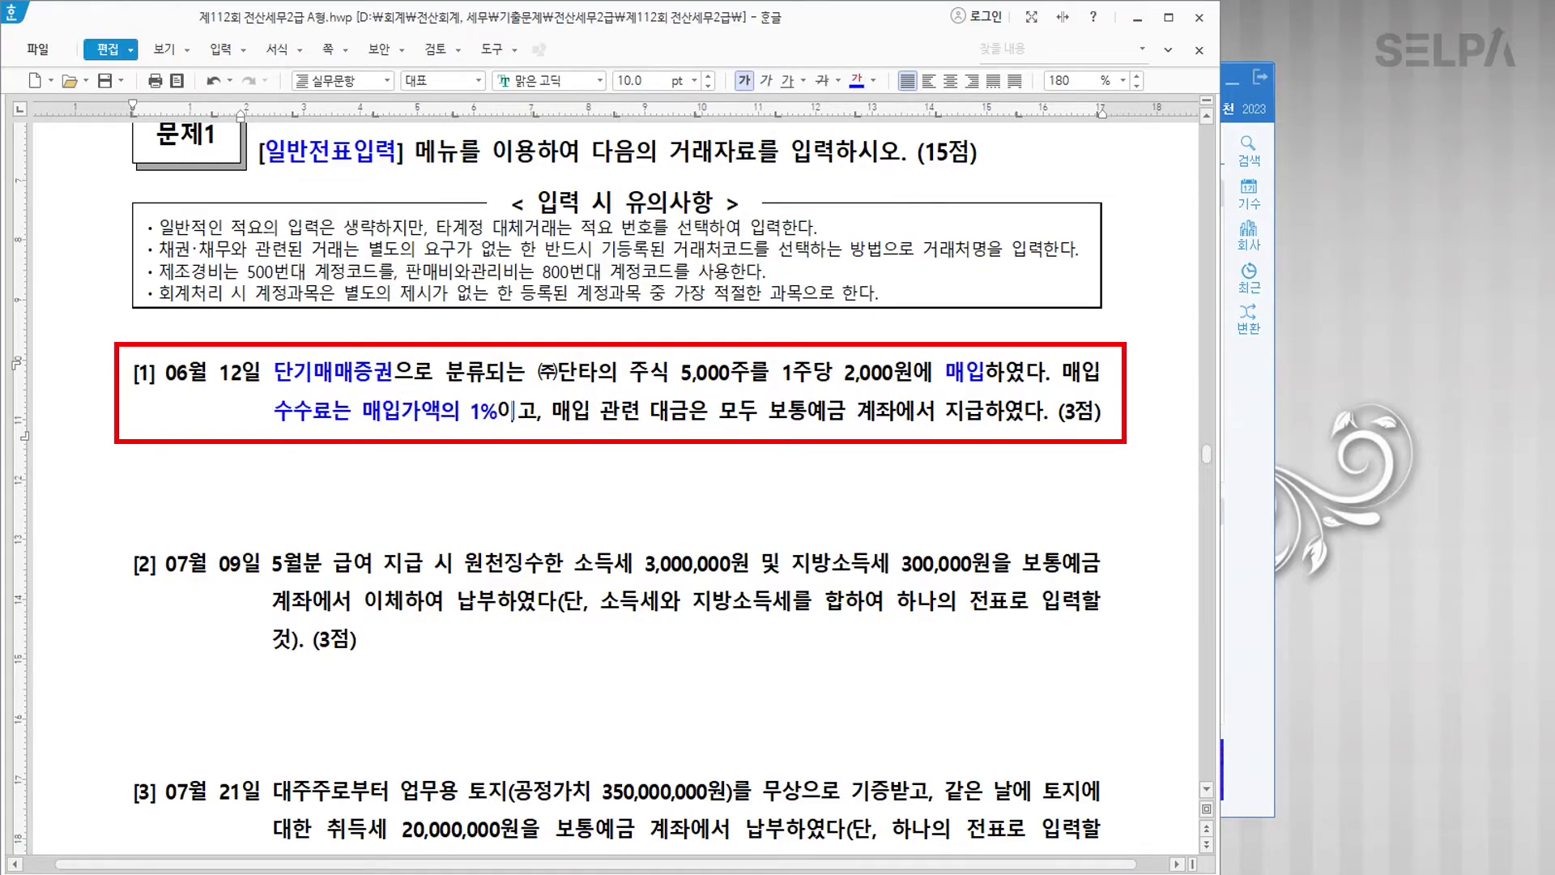
type("료비용")
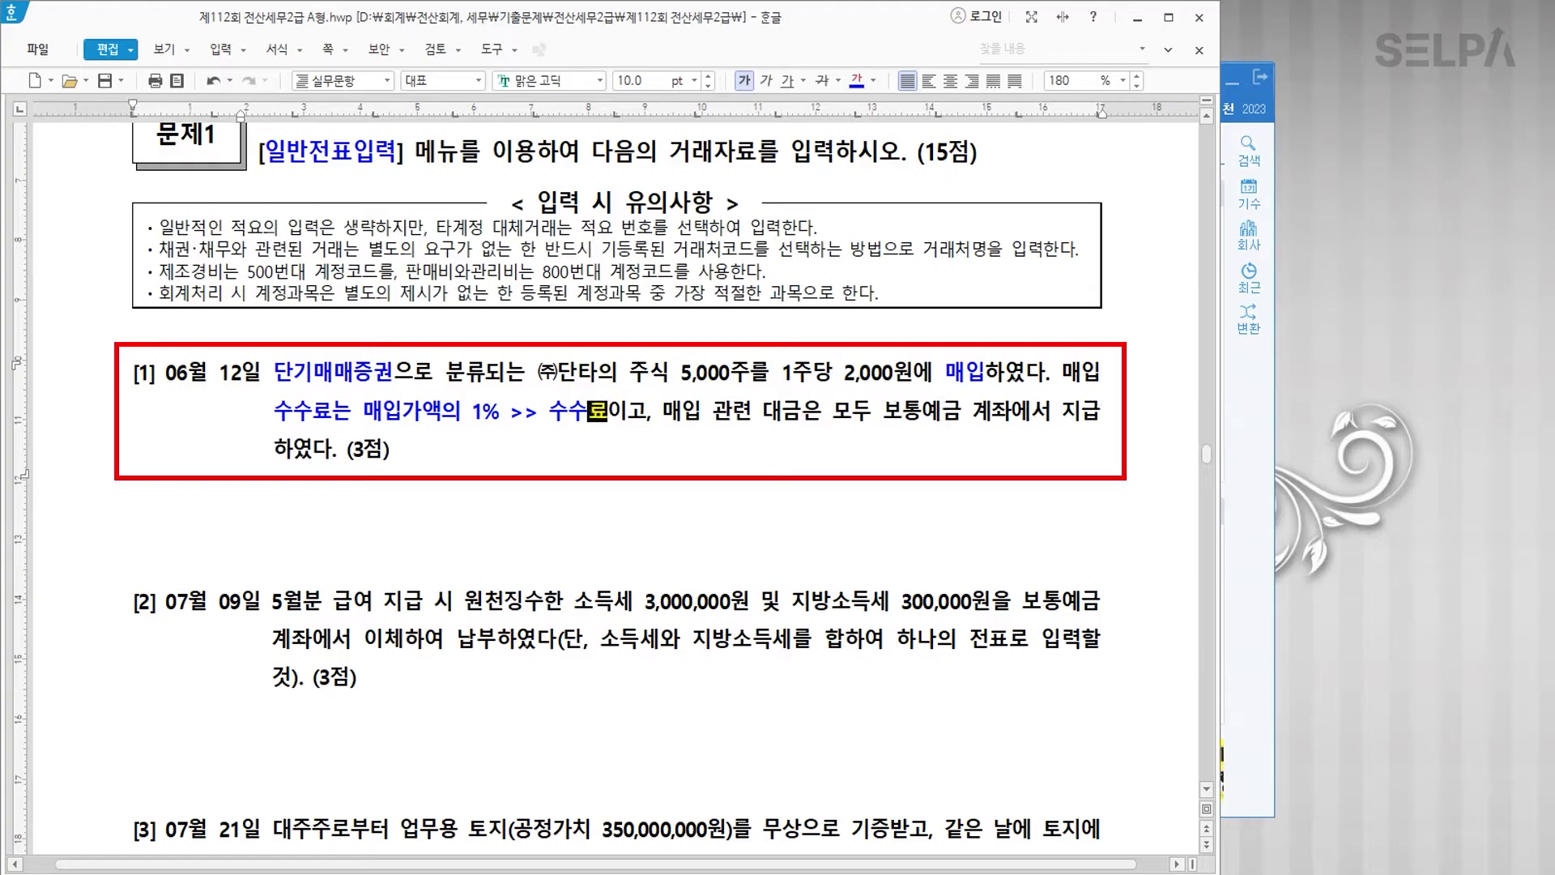
type("(900)")
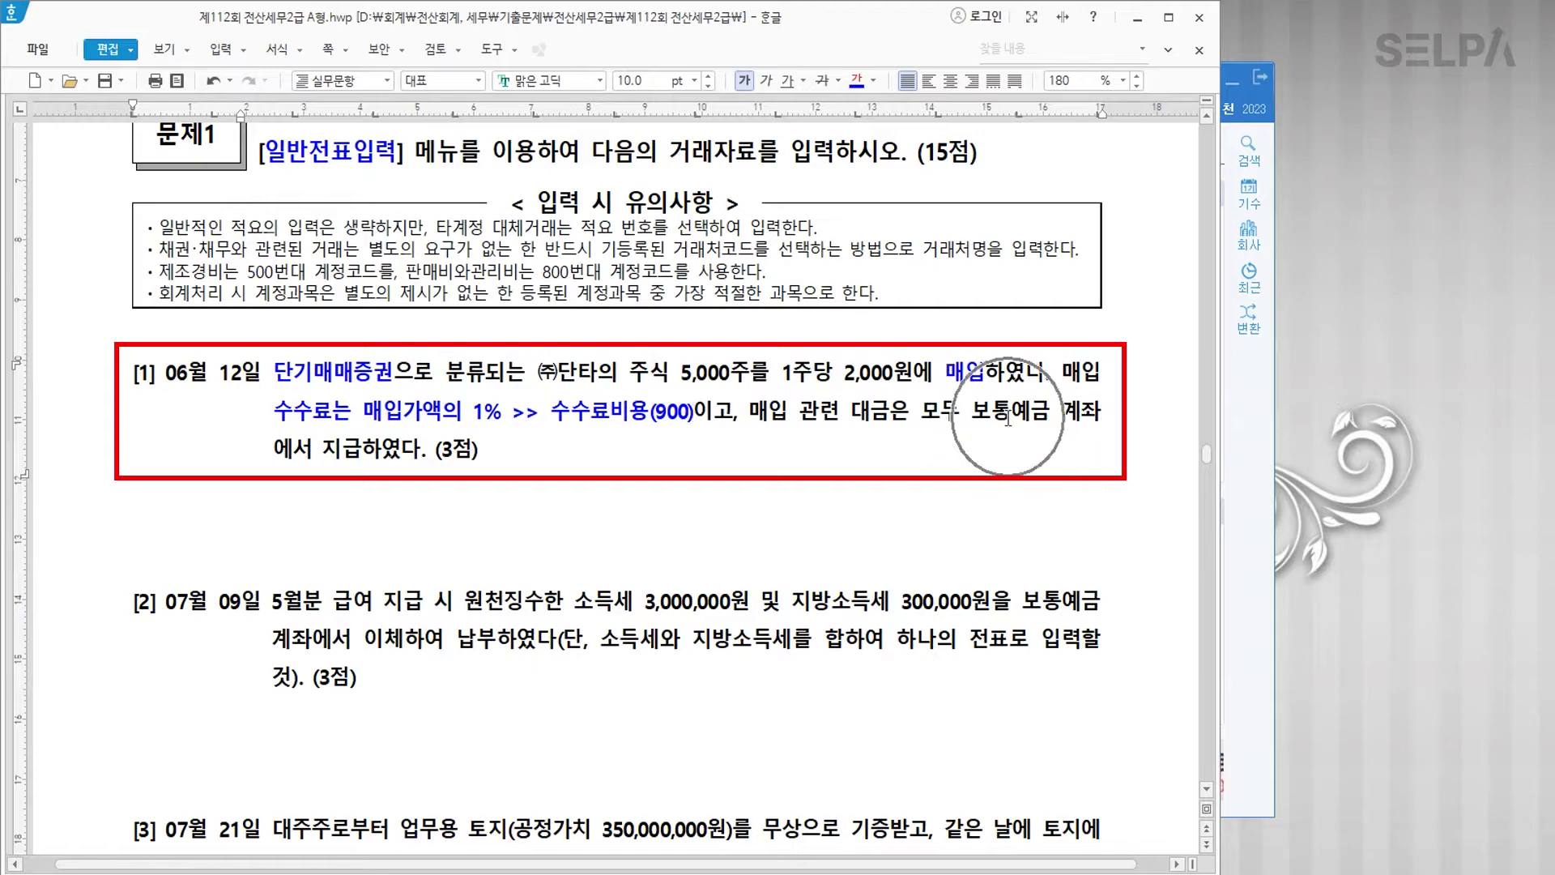
left_click(1254, 534)
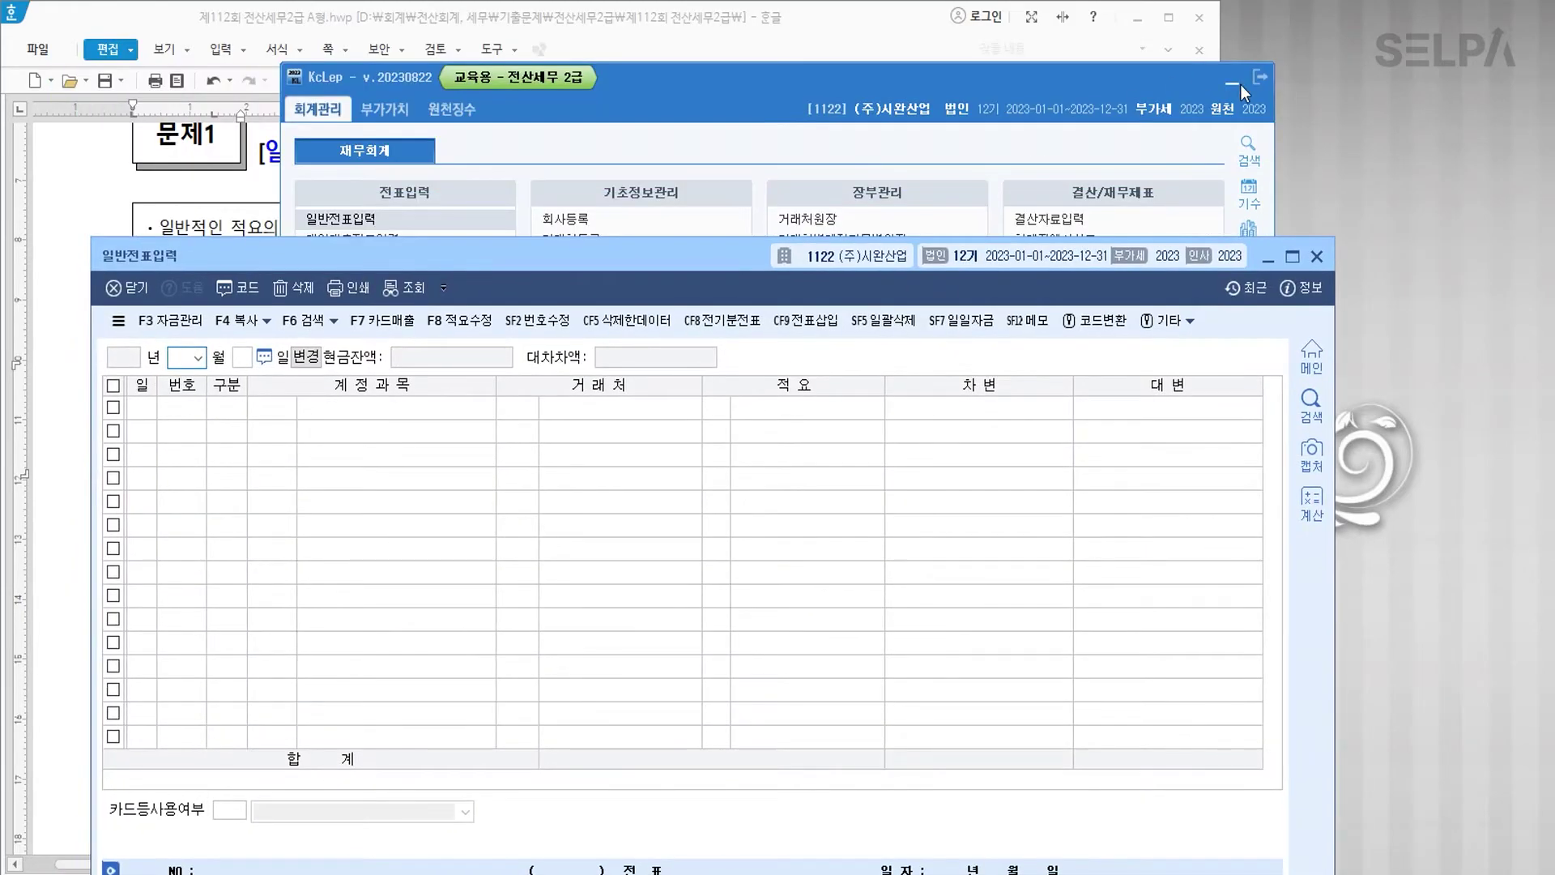
Step: Start a June 12 voucher debiting 0107 단기매매증권 10,000,000
left_click(1239, 85)
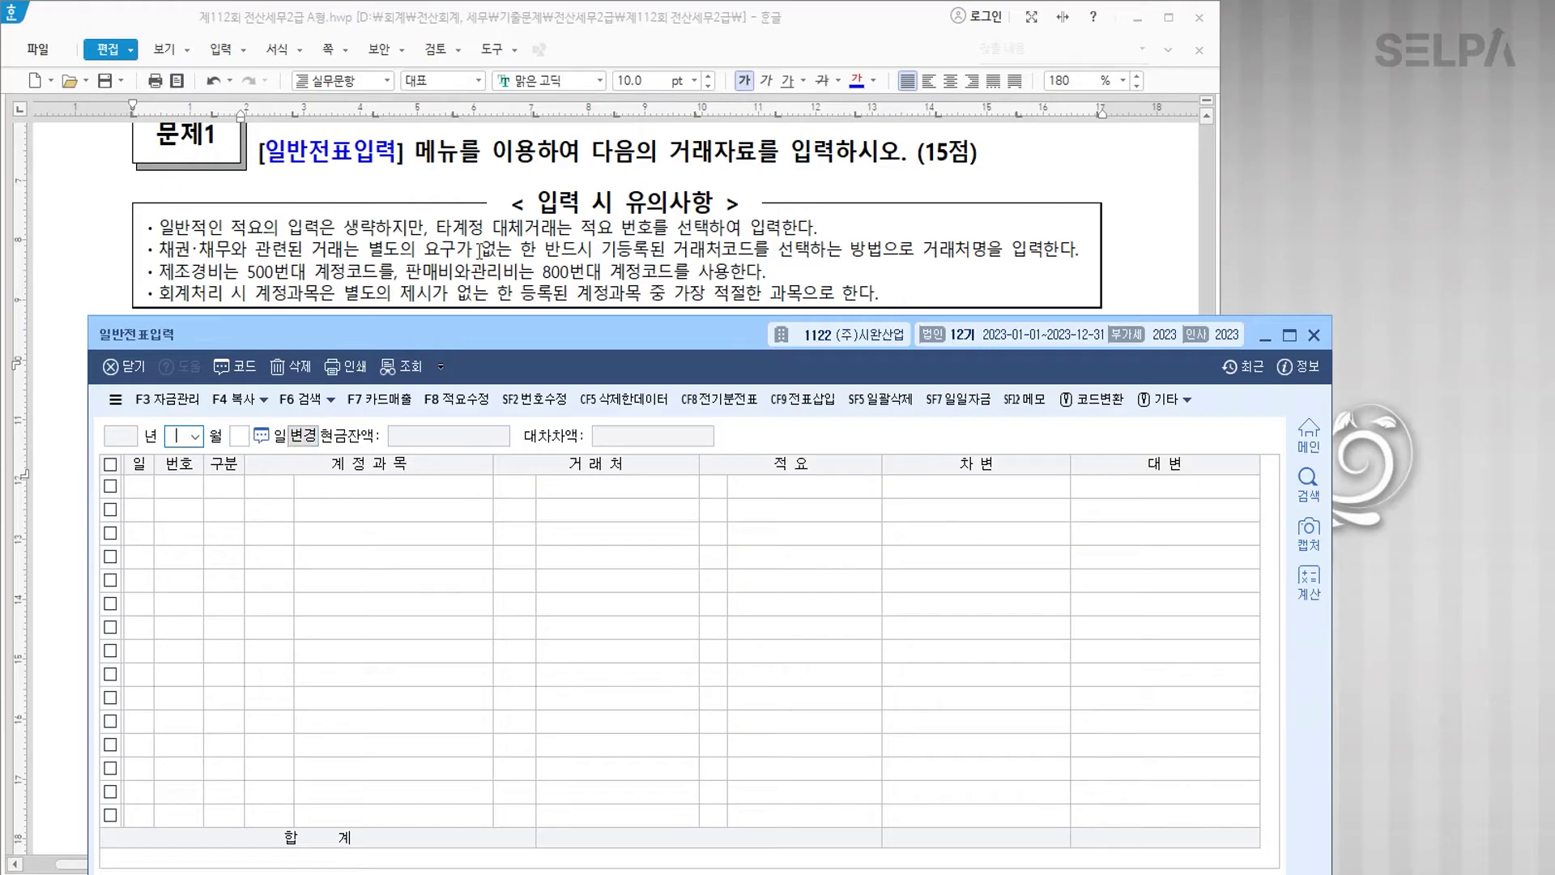
scroll(507, 249, "down", 3)
type("06")
key("Return")
type("12")
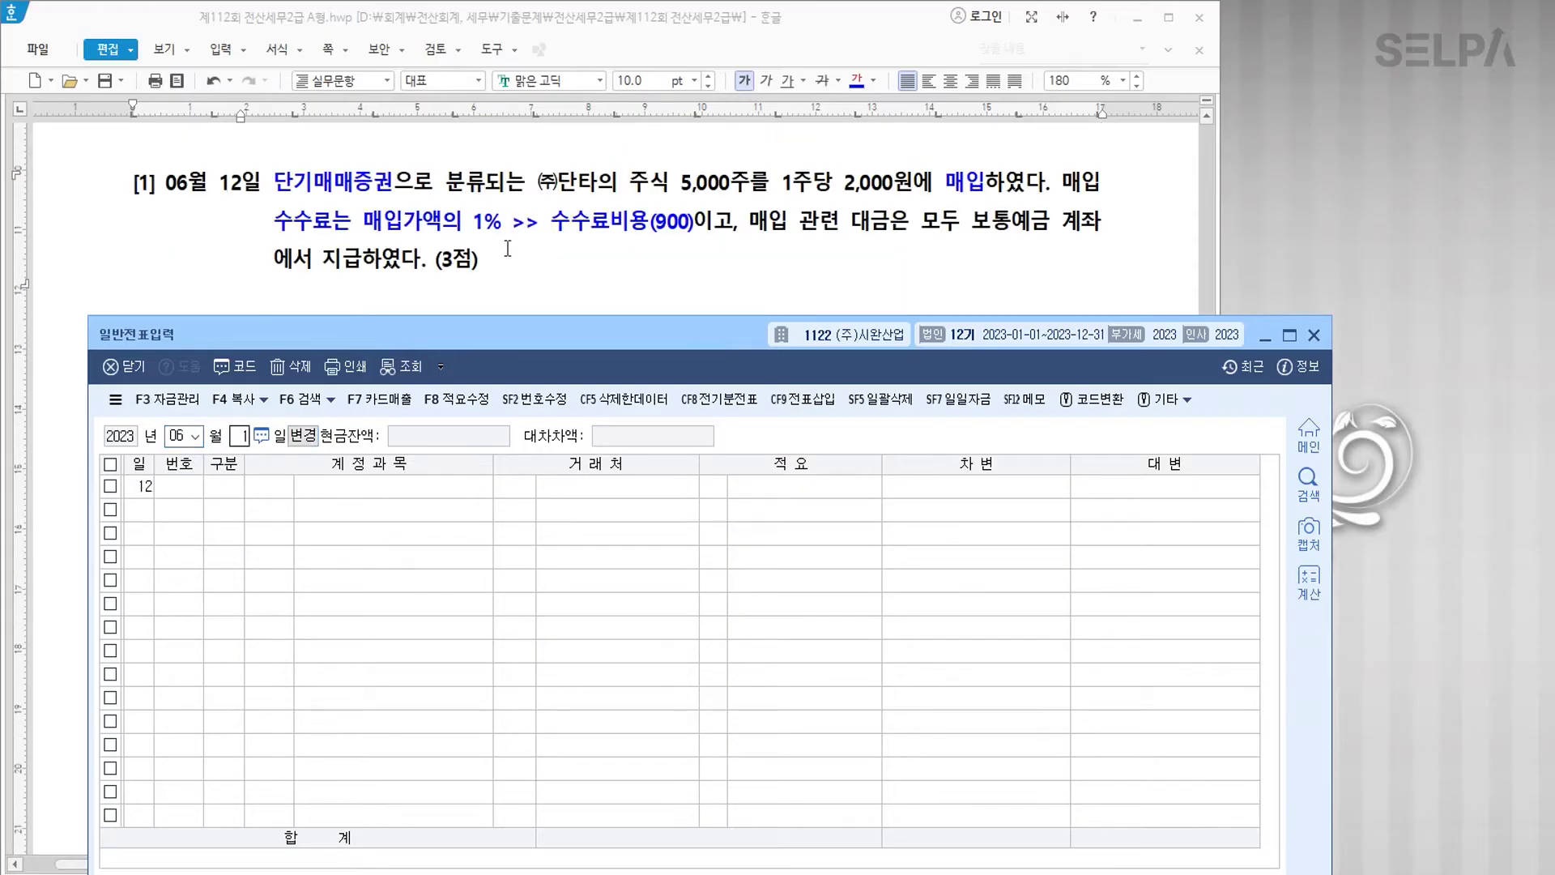
key("Return")
type("3110")
key("Return")
key("shift+Tab")
type("107")
key("Return")
key("Return")
key("Return")
key("Return")
key("Return")
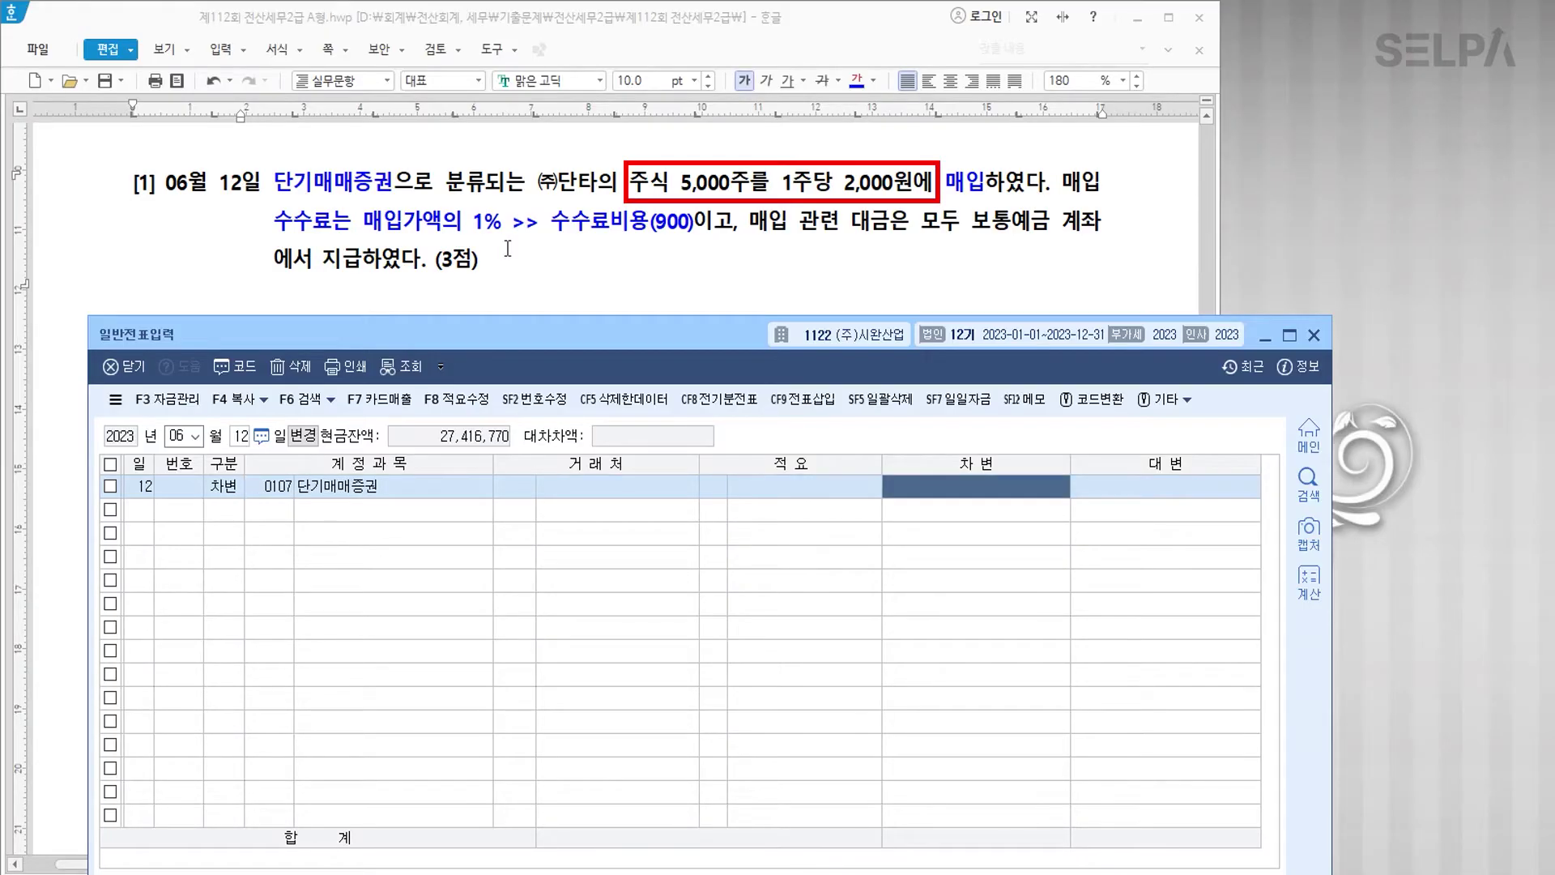
type("10")
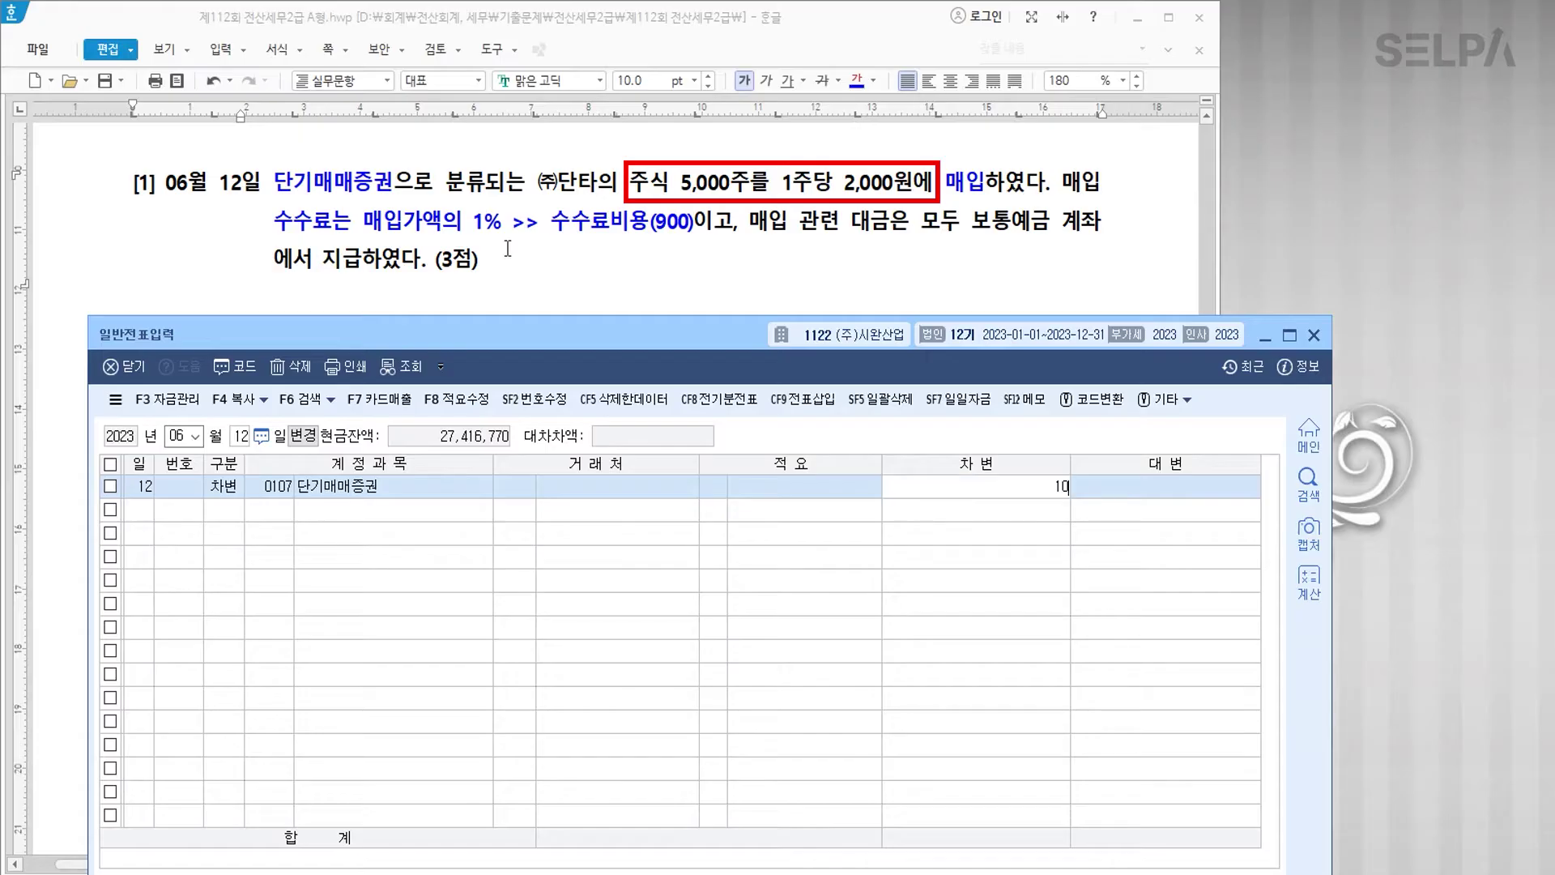
type(",000,000")
key("Return")
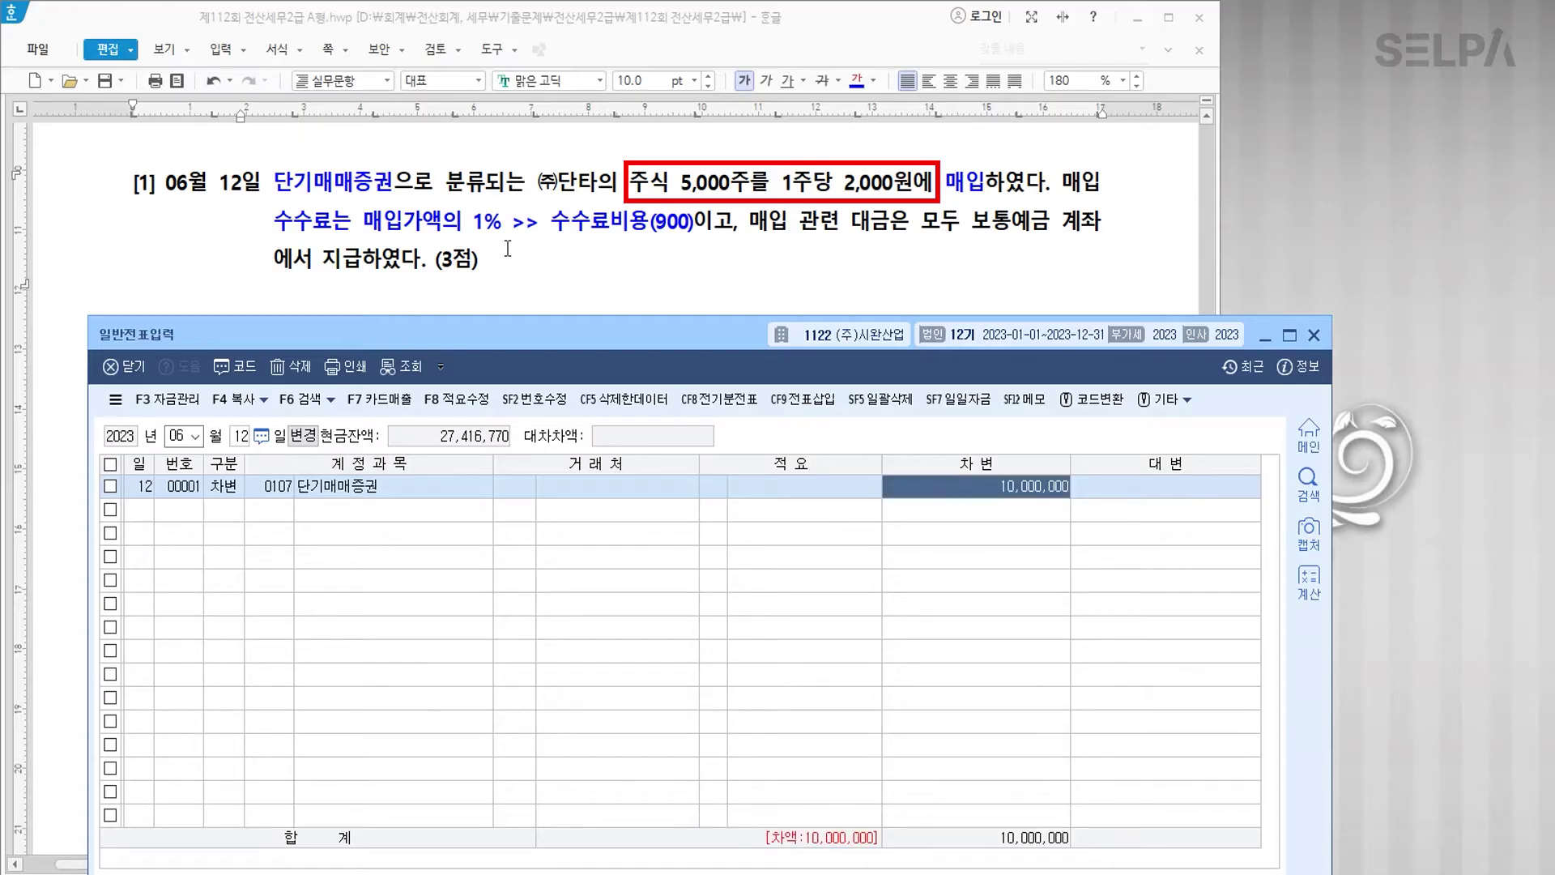
Step: Debit 0984 수수료비용 100,000 on the second row
type("3")
key("Return")
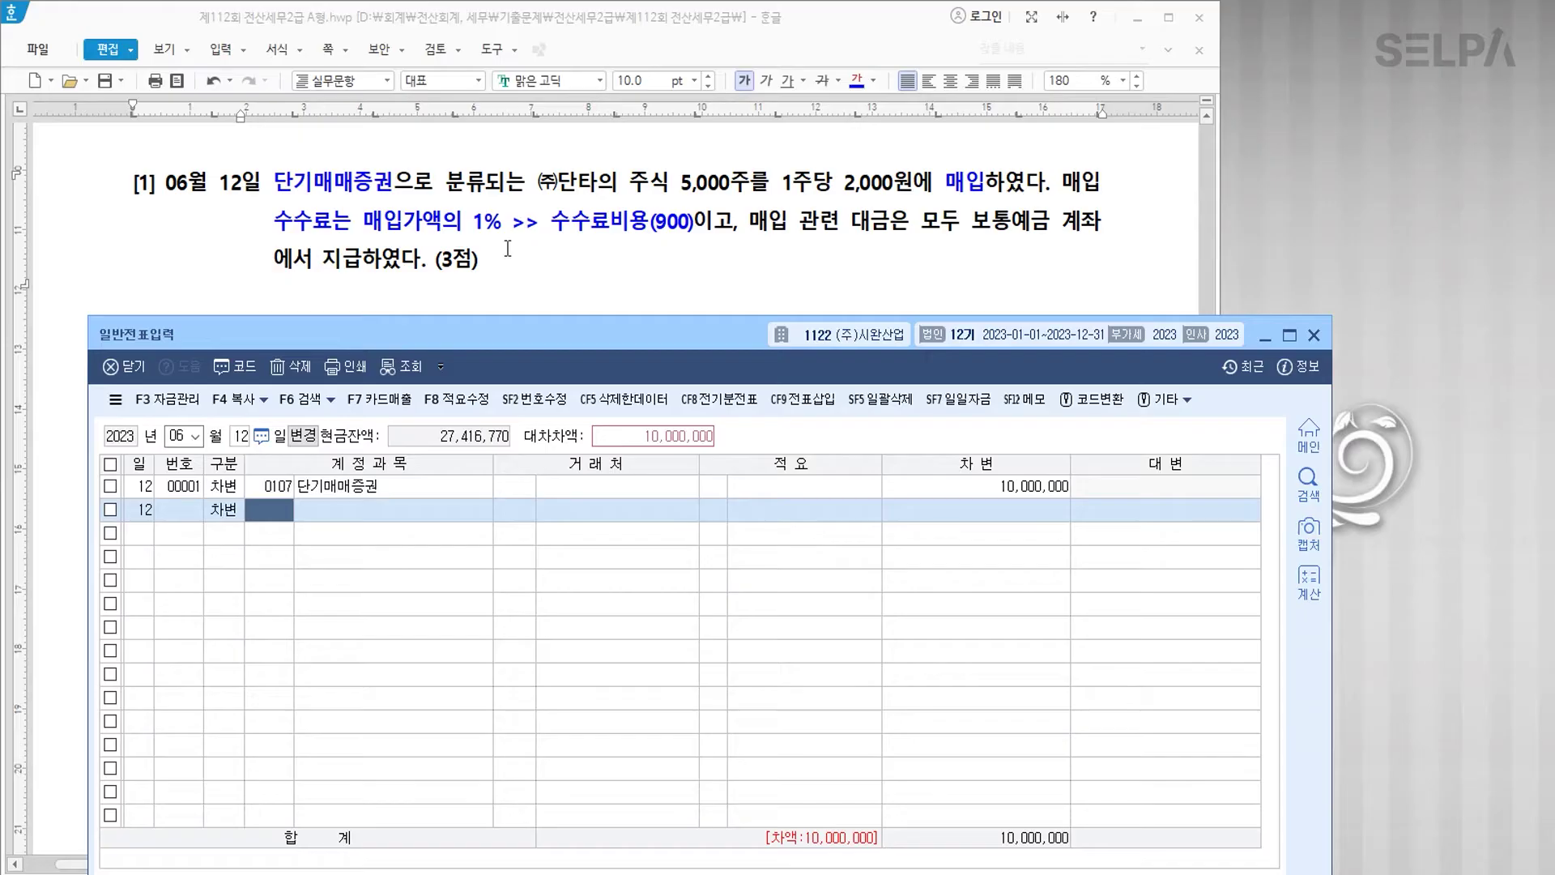
type("수수")
key("Return")
key("Down")
key("Down")
key("Down")
key("Down")
key("Down")
key("Down")
key("Down")
key("Down")
key("Down")
key("Down")
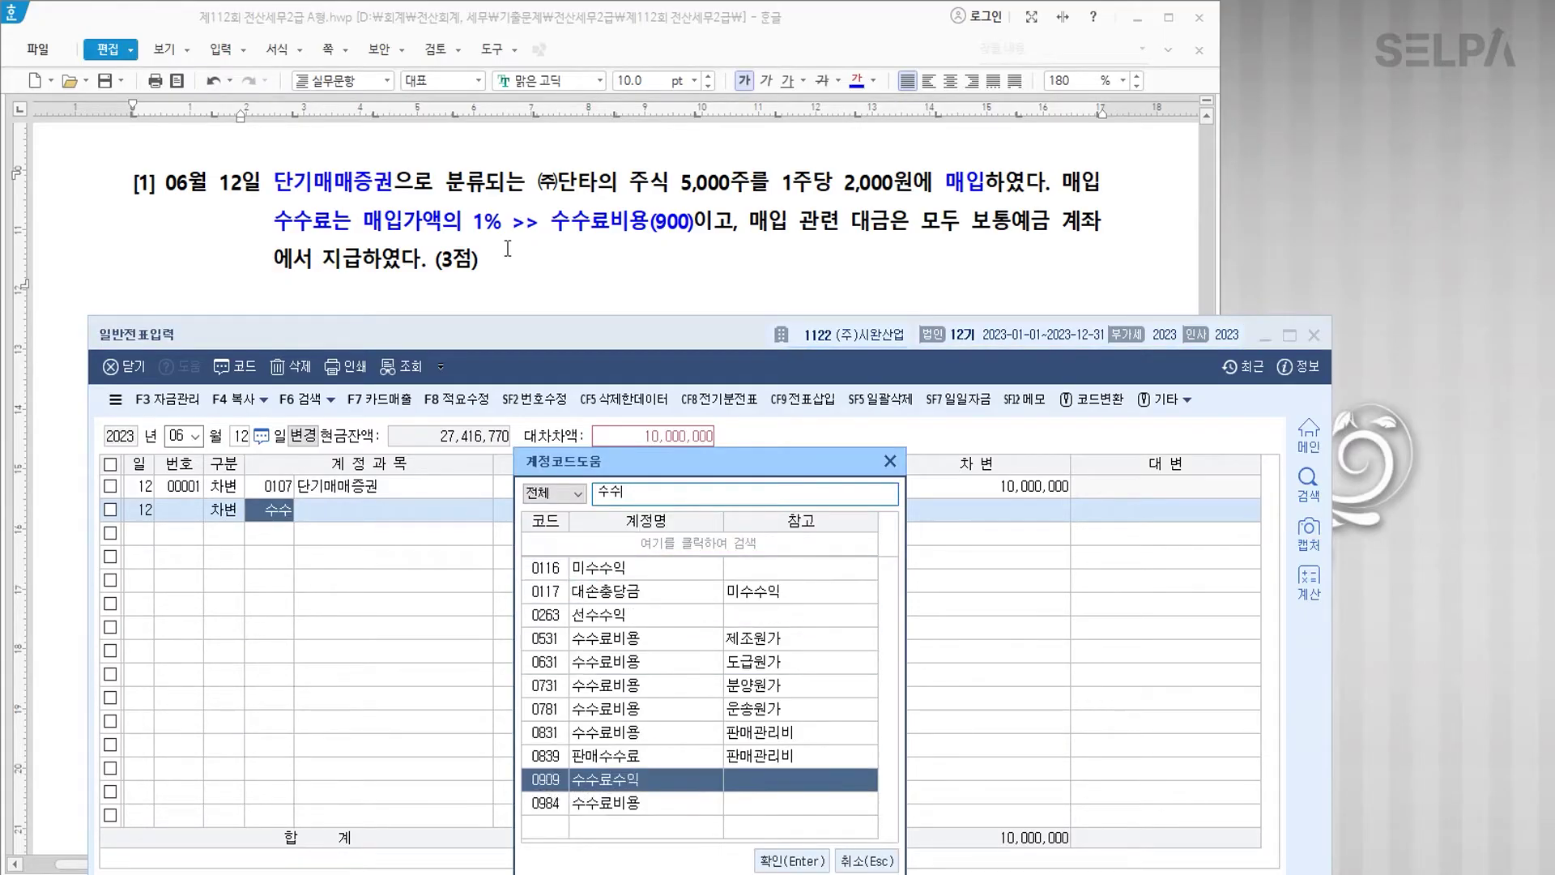
key("Return")
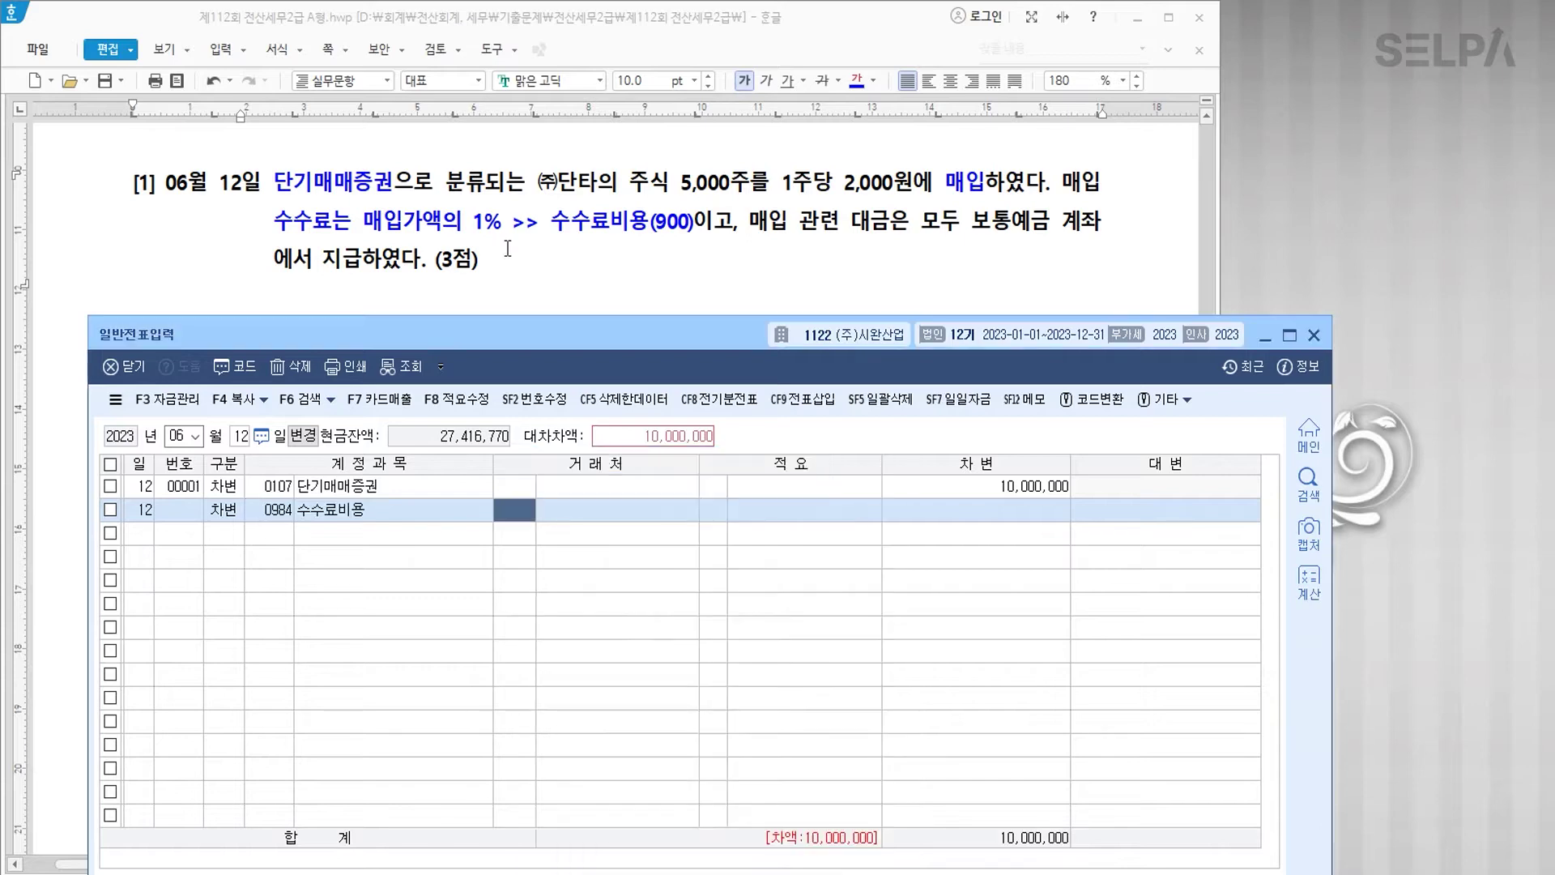
key("Return")
key("Return")
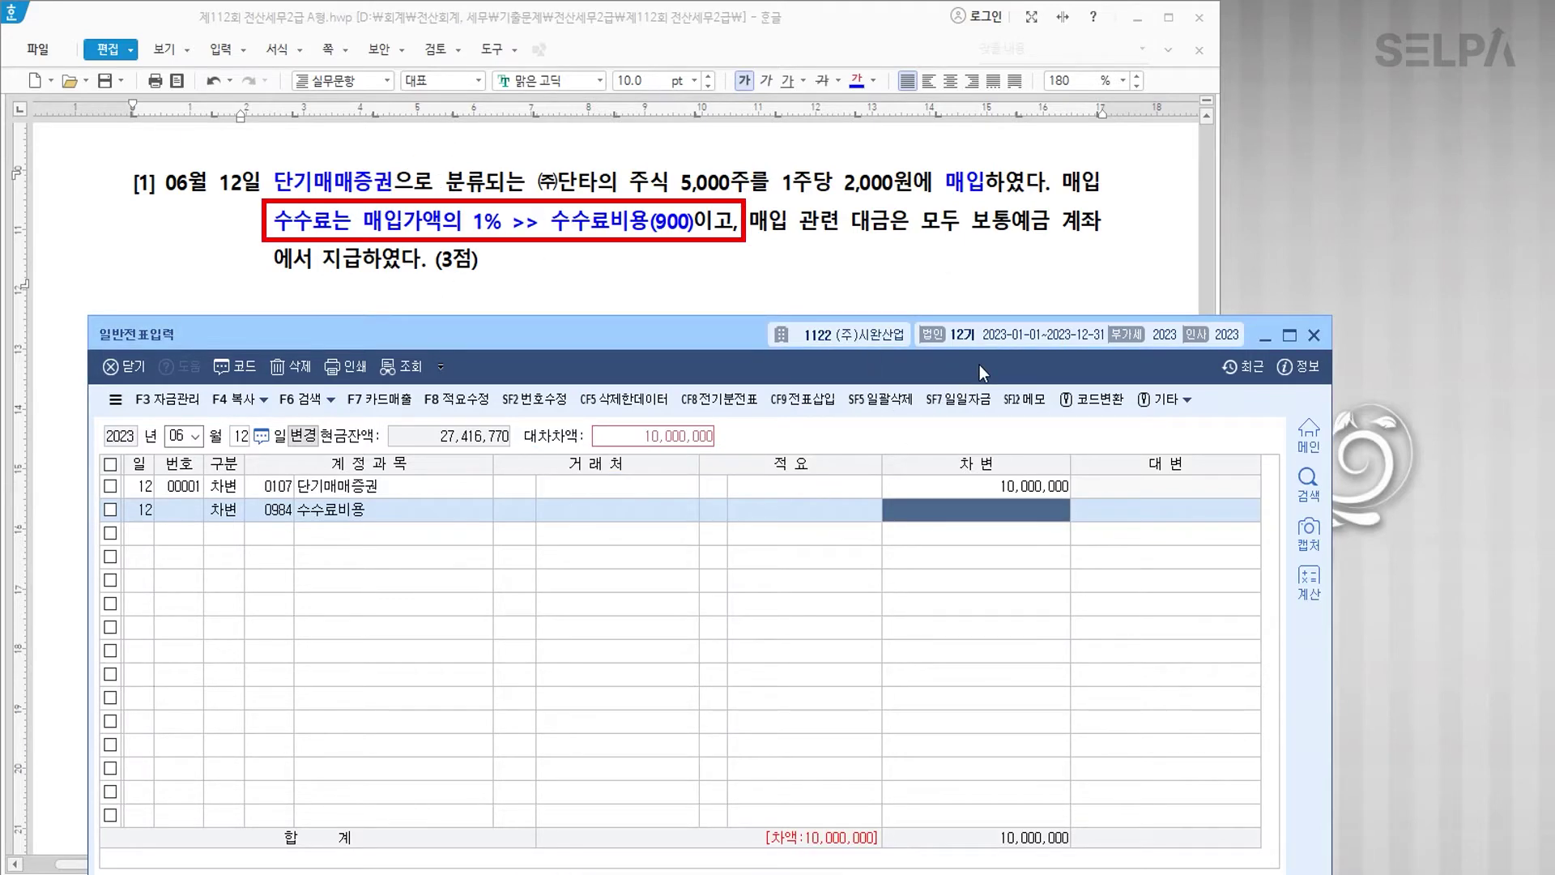
type("100000")
key("Return")
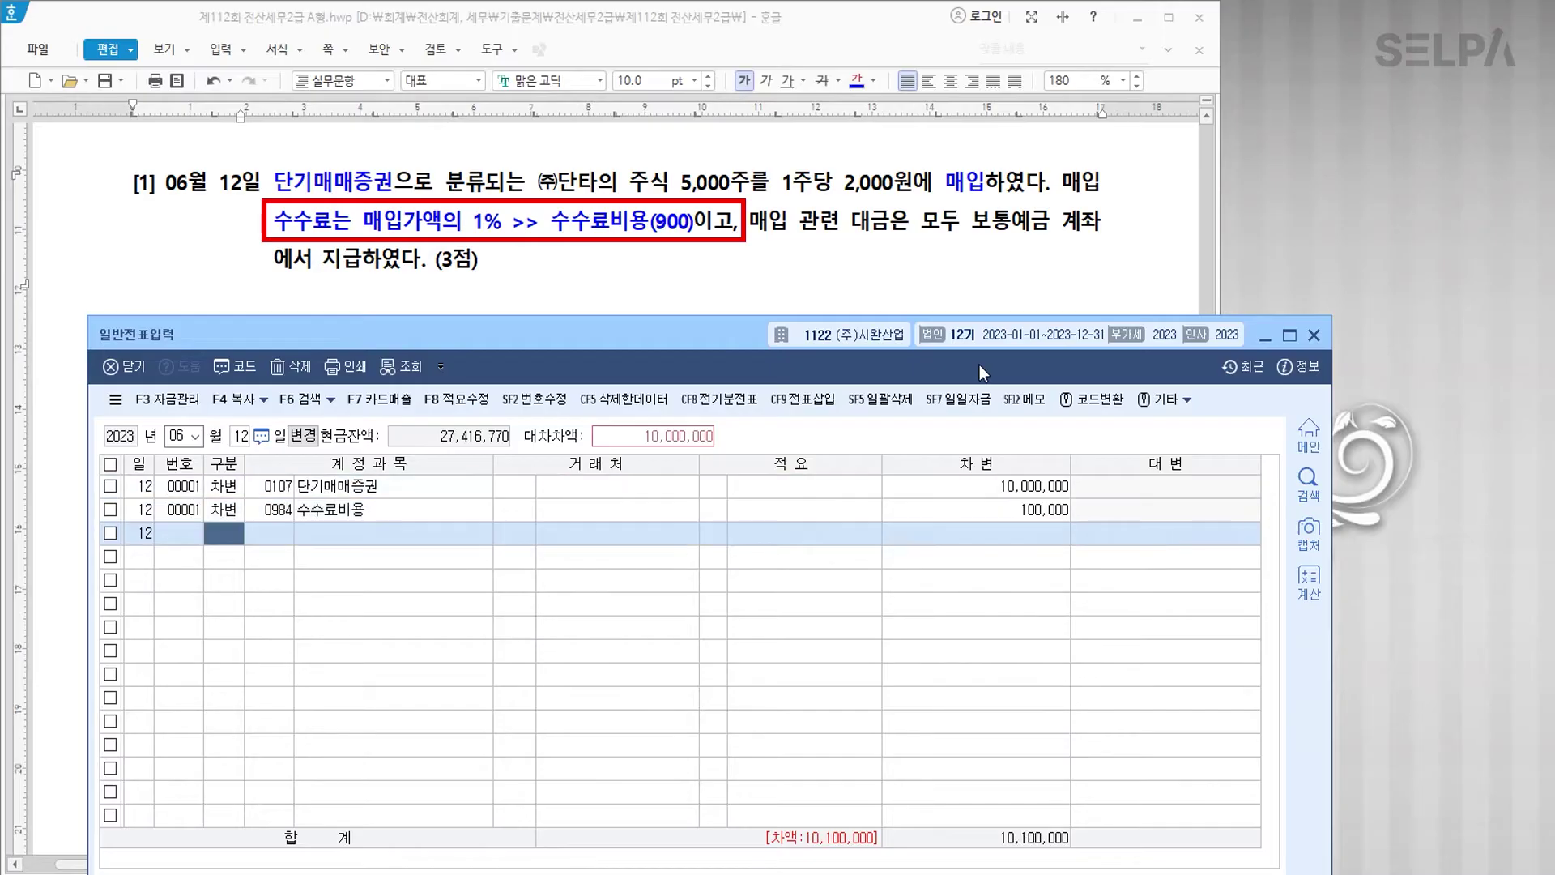
Step: Credit 0103 보통예금 10,100,000 on the third row
key("Return")
type("103")
key("Return")
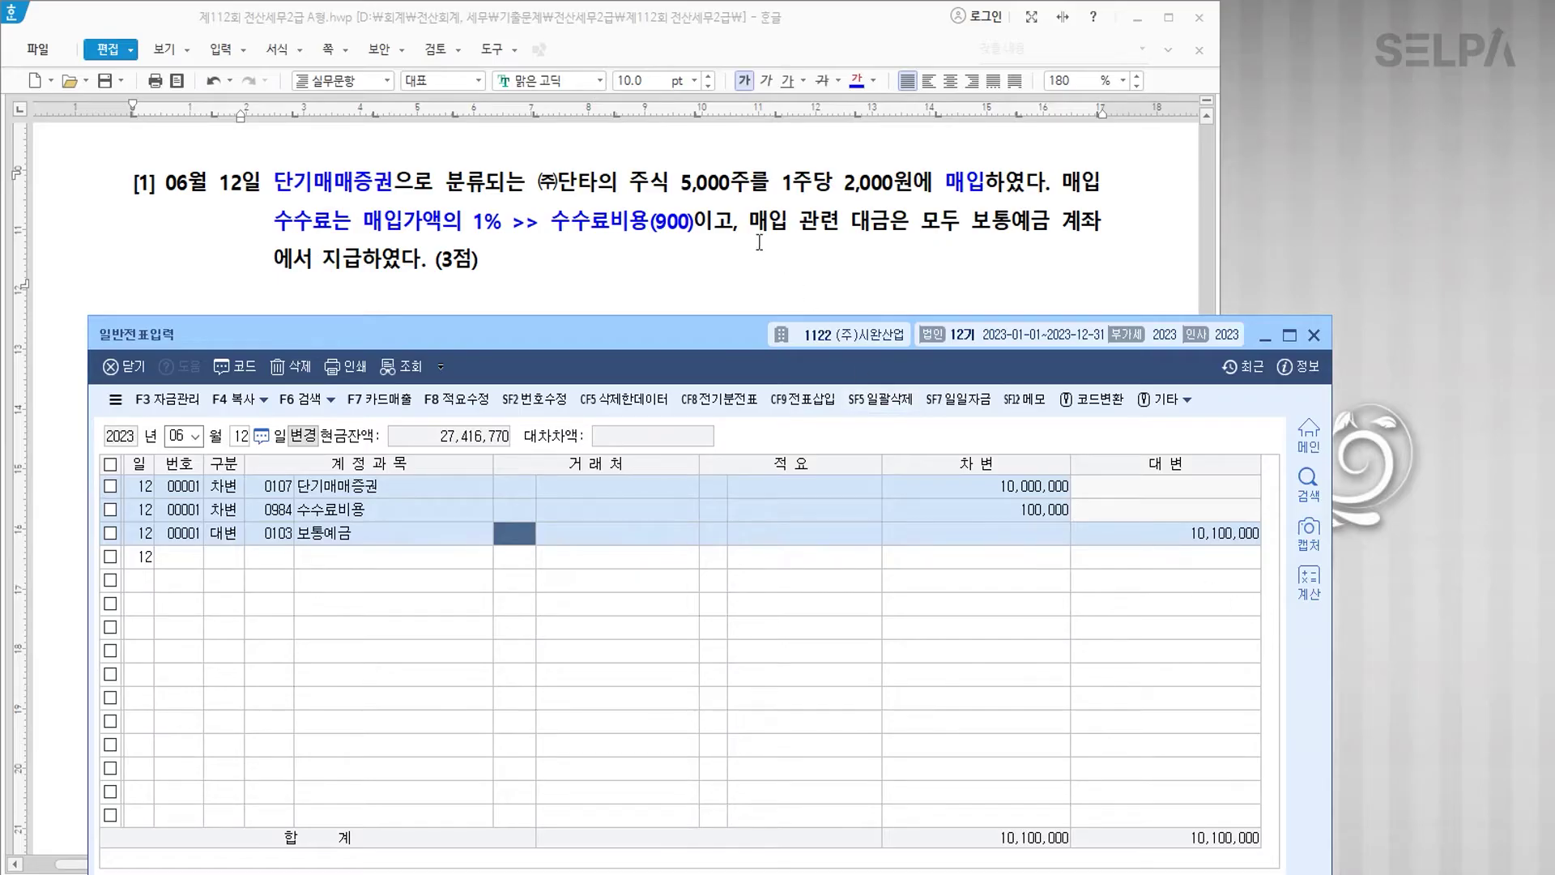
scroll(759, 242, "down", 5)
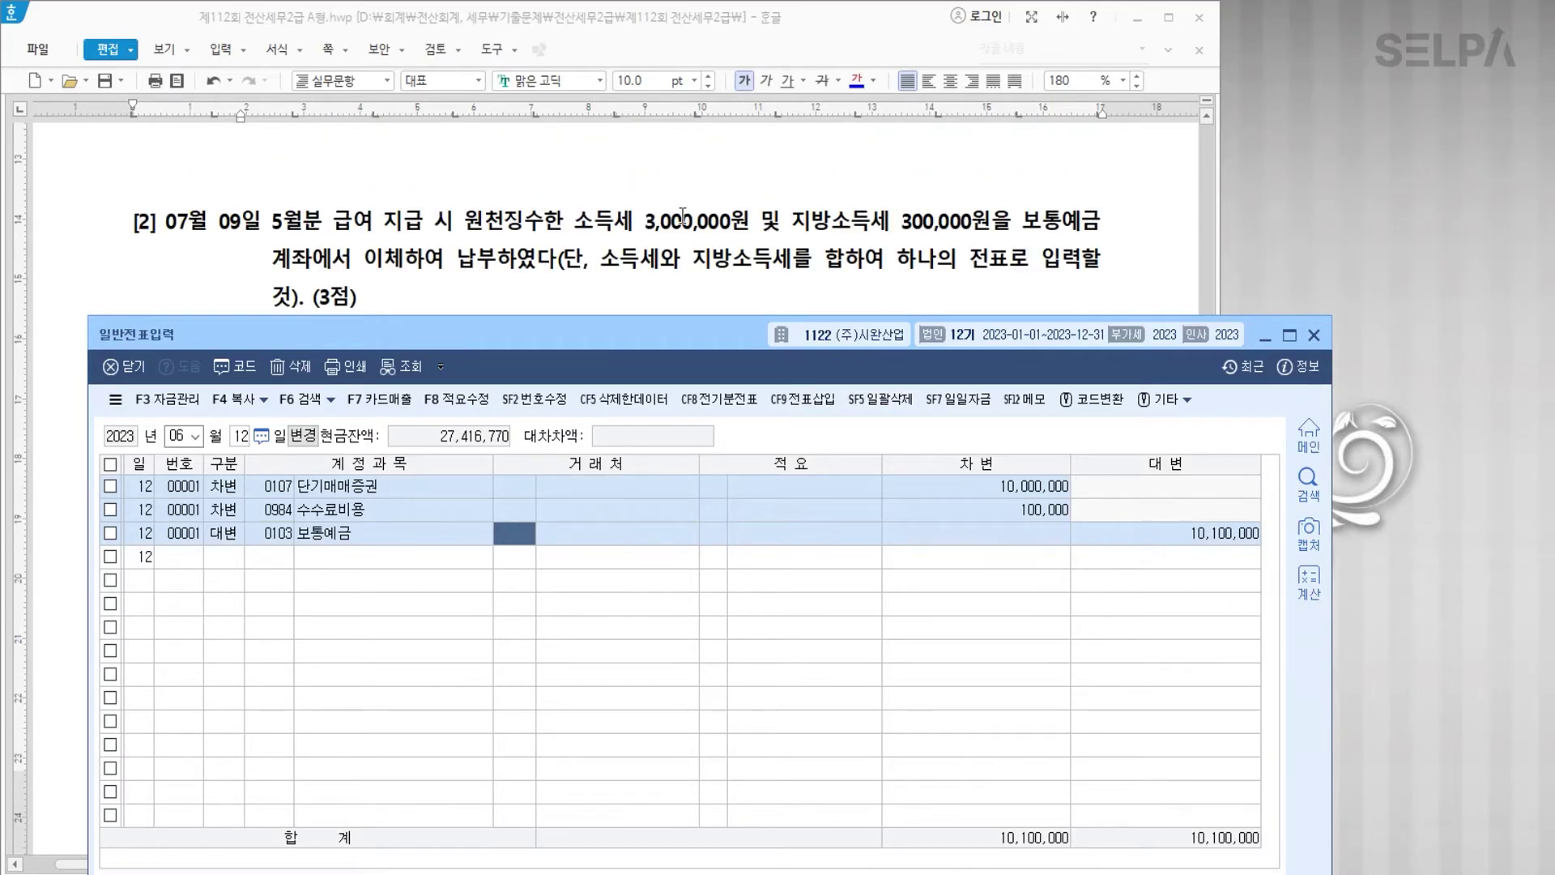
Step: Colour item [2]'s date 07월 09일 and the withheld income and local tax amounts blue
scroll(723, 256, "down", 1)
left_click(723, 256)
scroll(476, 240, "up", 1)
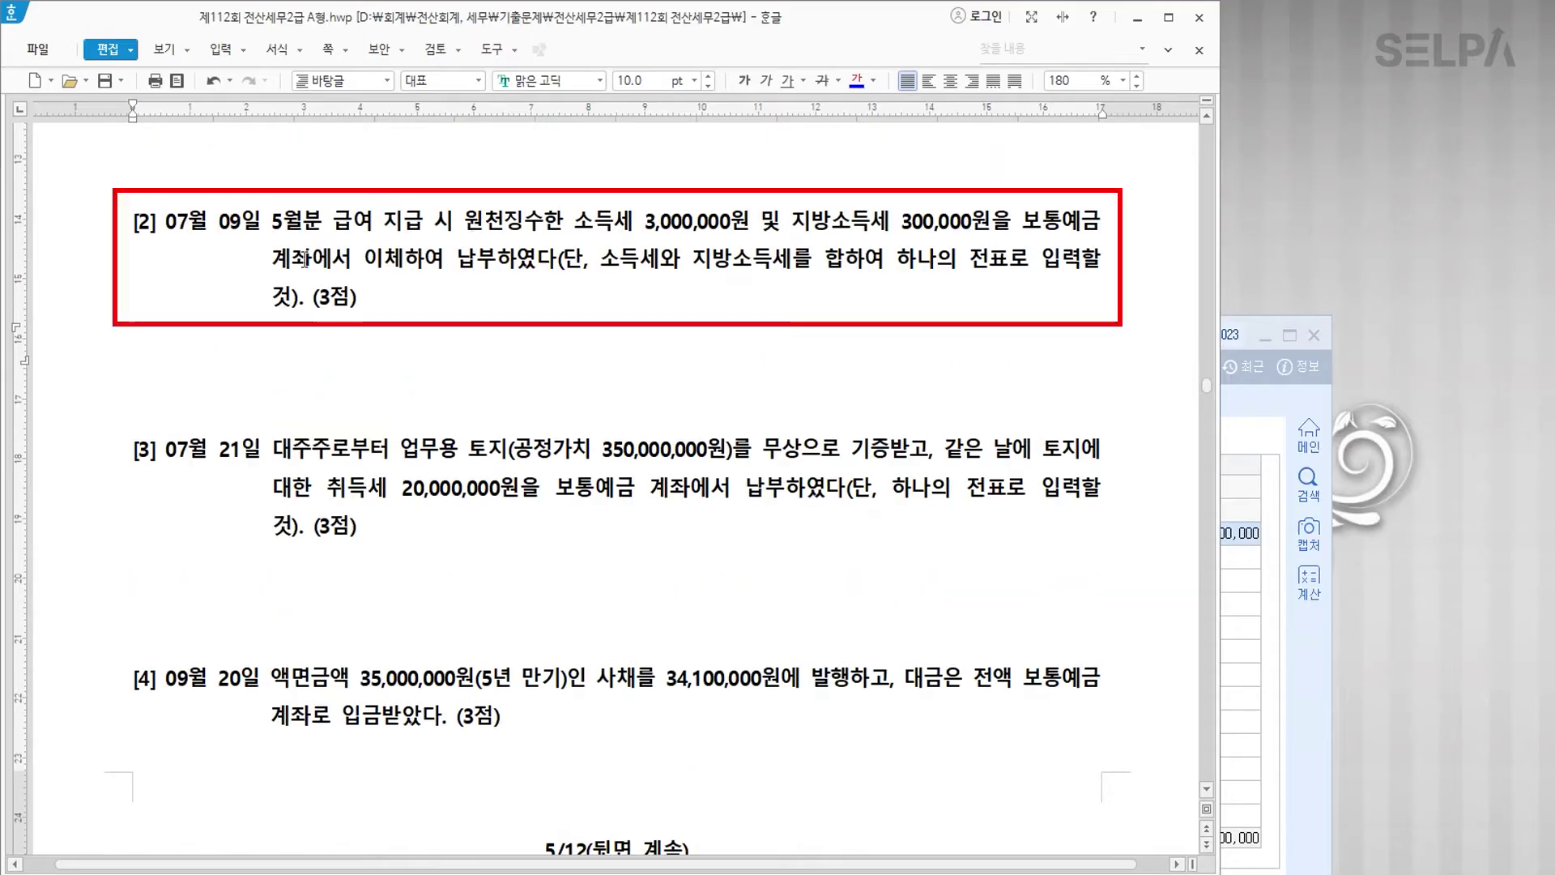
left_click_drag(167, 227, 231, 221)
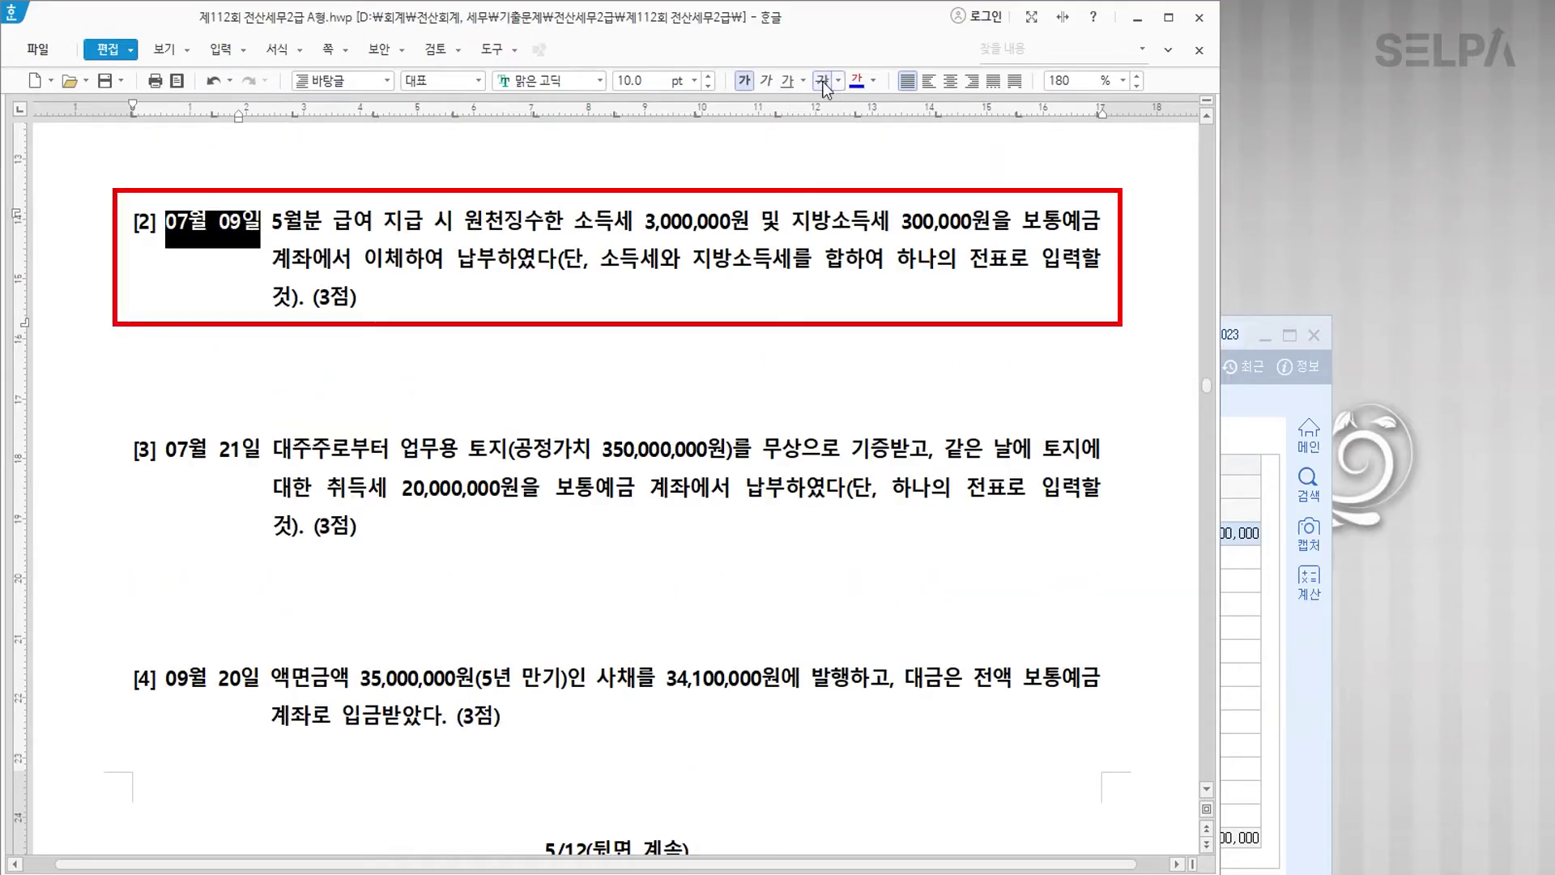
left_click(856, 81)
left_click_drag(464, 220, 990, 225)
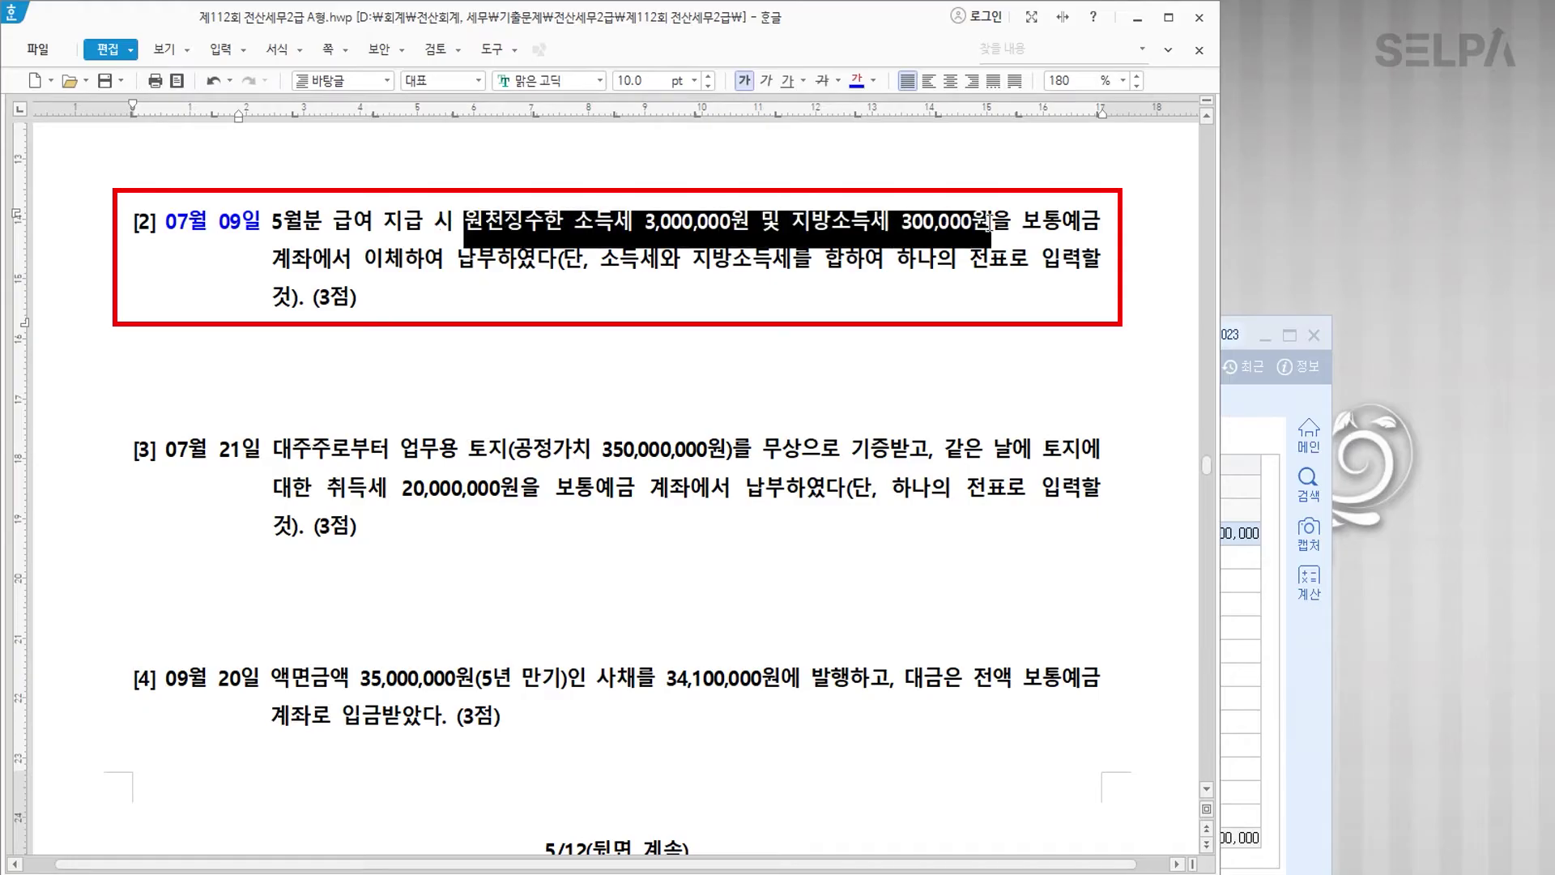
left_click(858, 85)
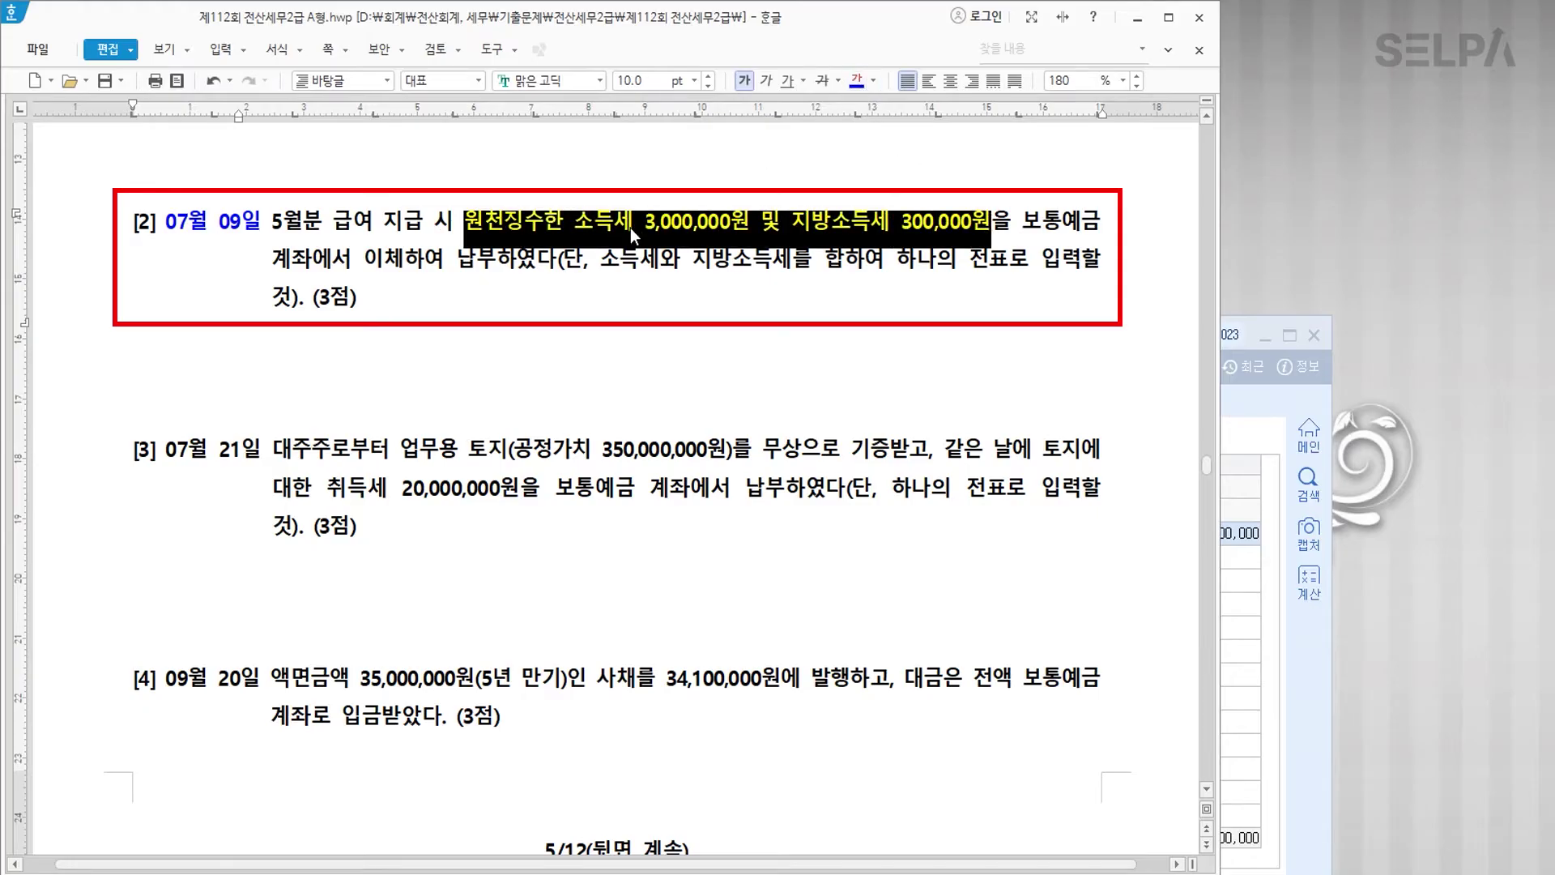
Step: Add the note '>> 예수금' after 원천징수한, then return to KcLep's voucher entry
left_click(563, 227)
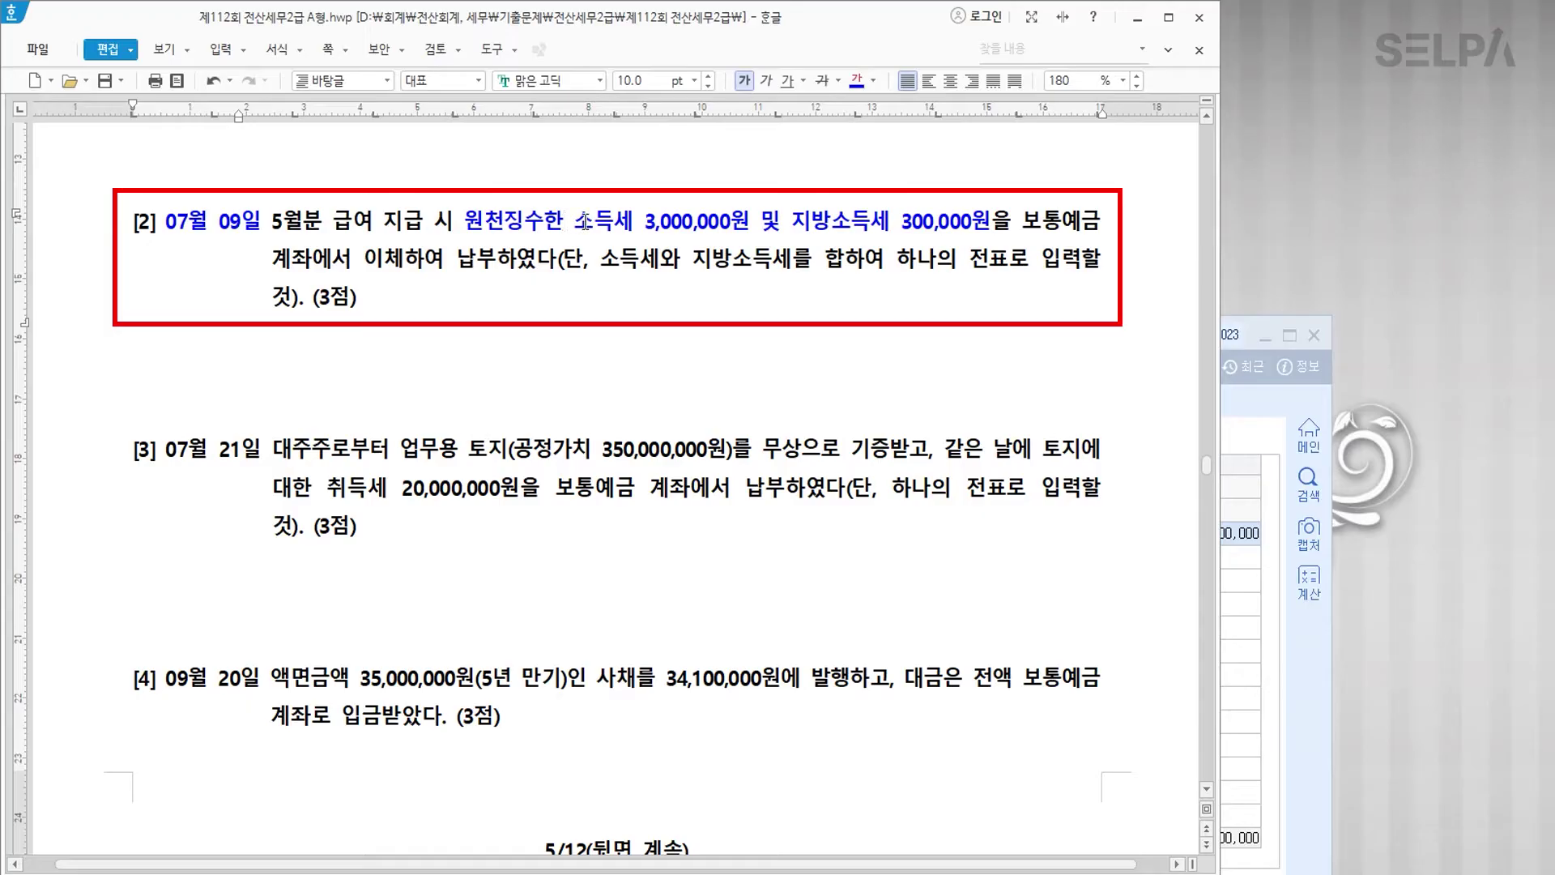
type(">> 예수금")
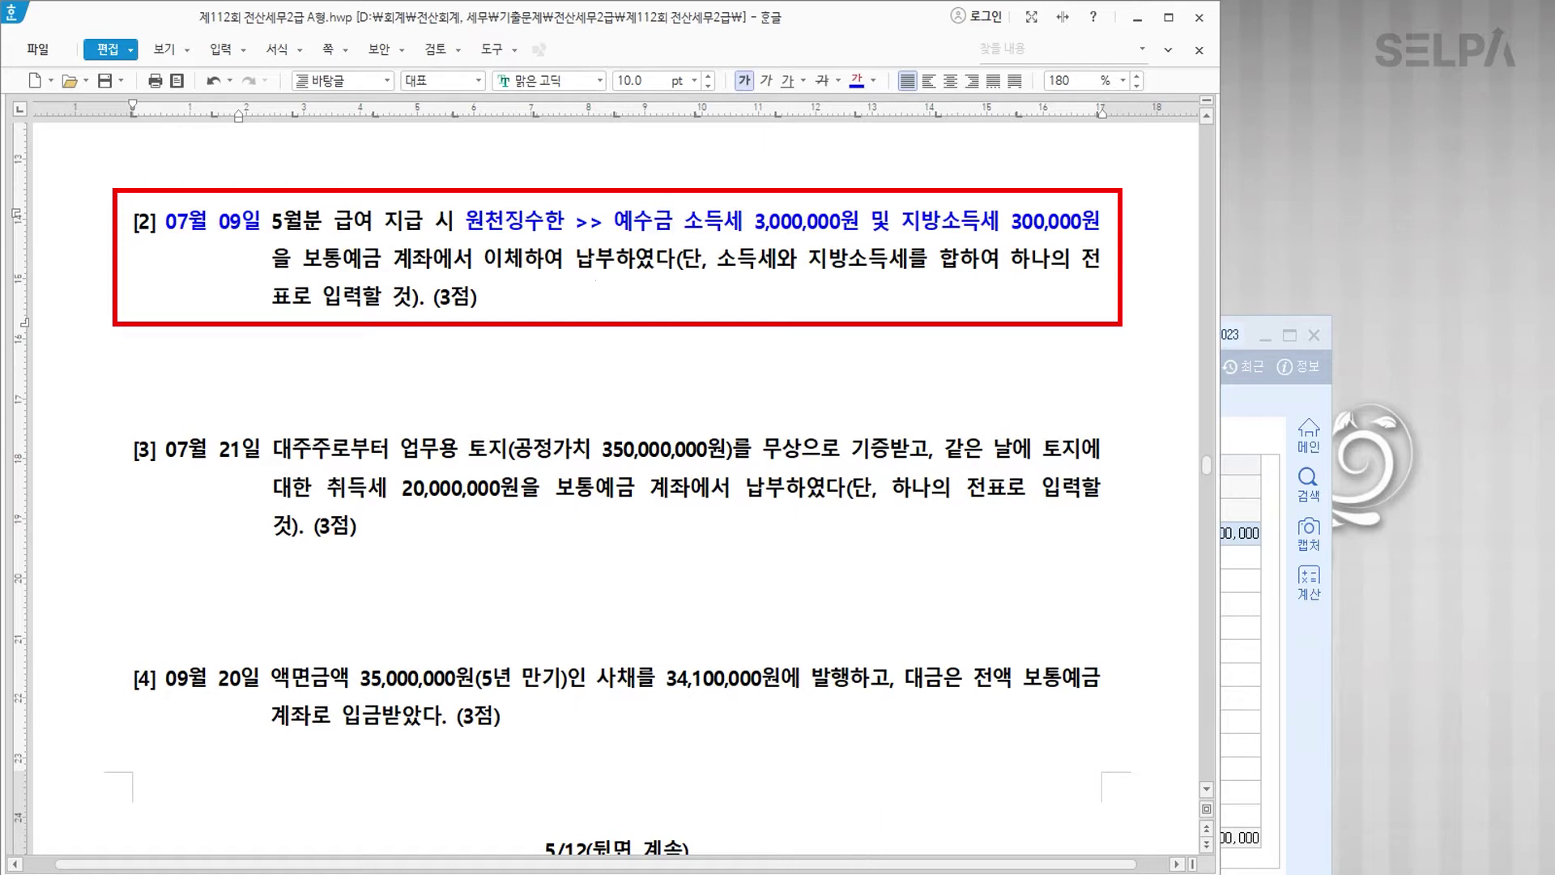
key("alt+Tab")
key("Down")
Step: Start a July 9 voucher crediting 0103 보통예금 3,300,000
key("Escape")
key("Escape")
type("079")
key("Return")
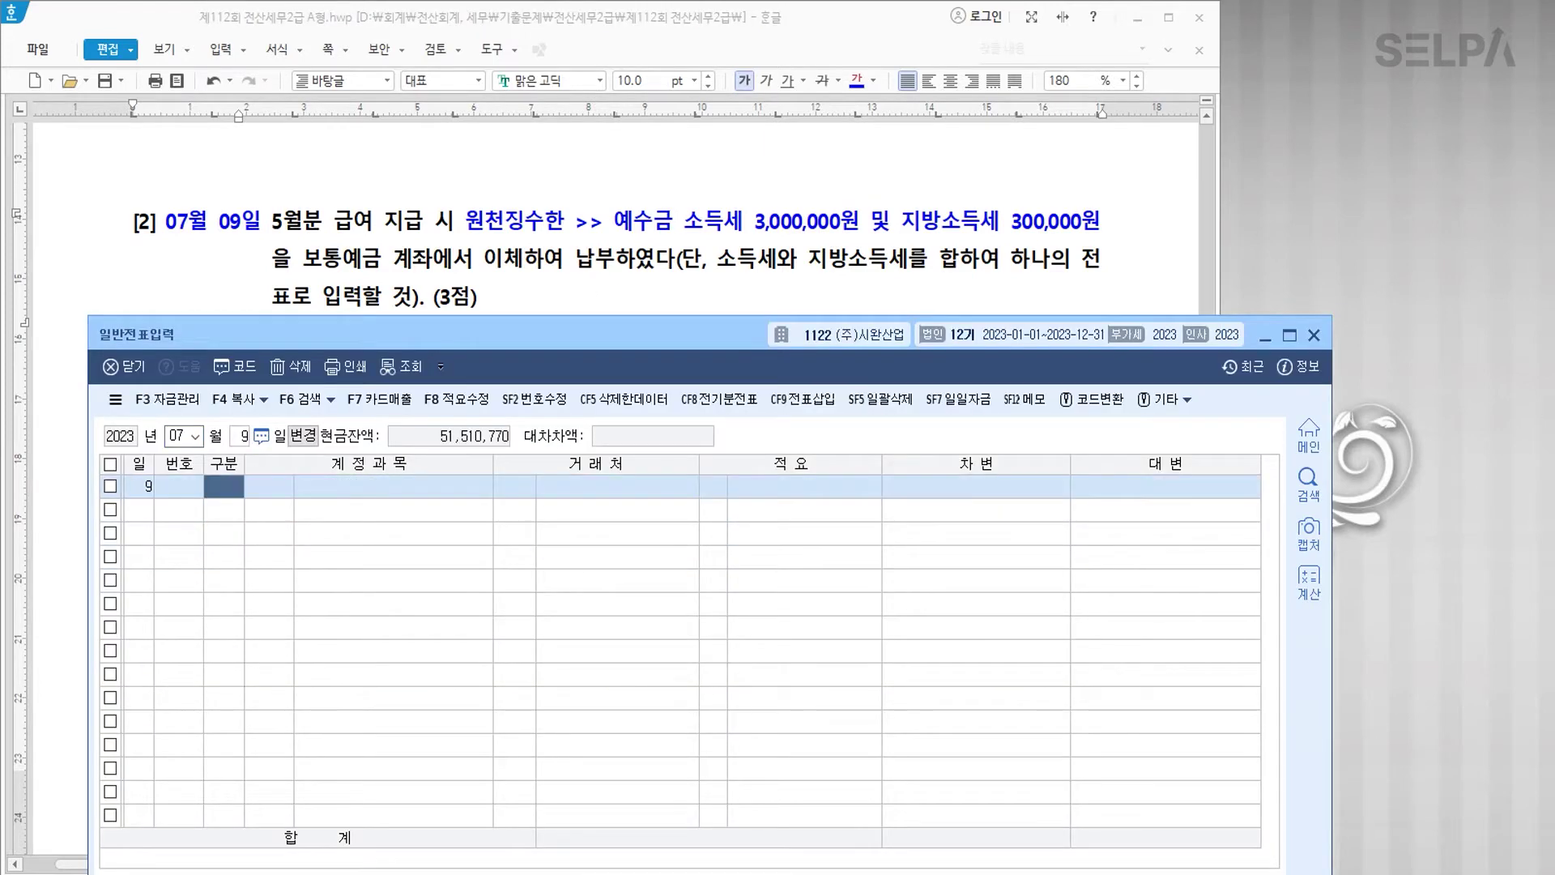
type("4")
key("Return")
type("103")
key("Return")
key("Return")
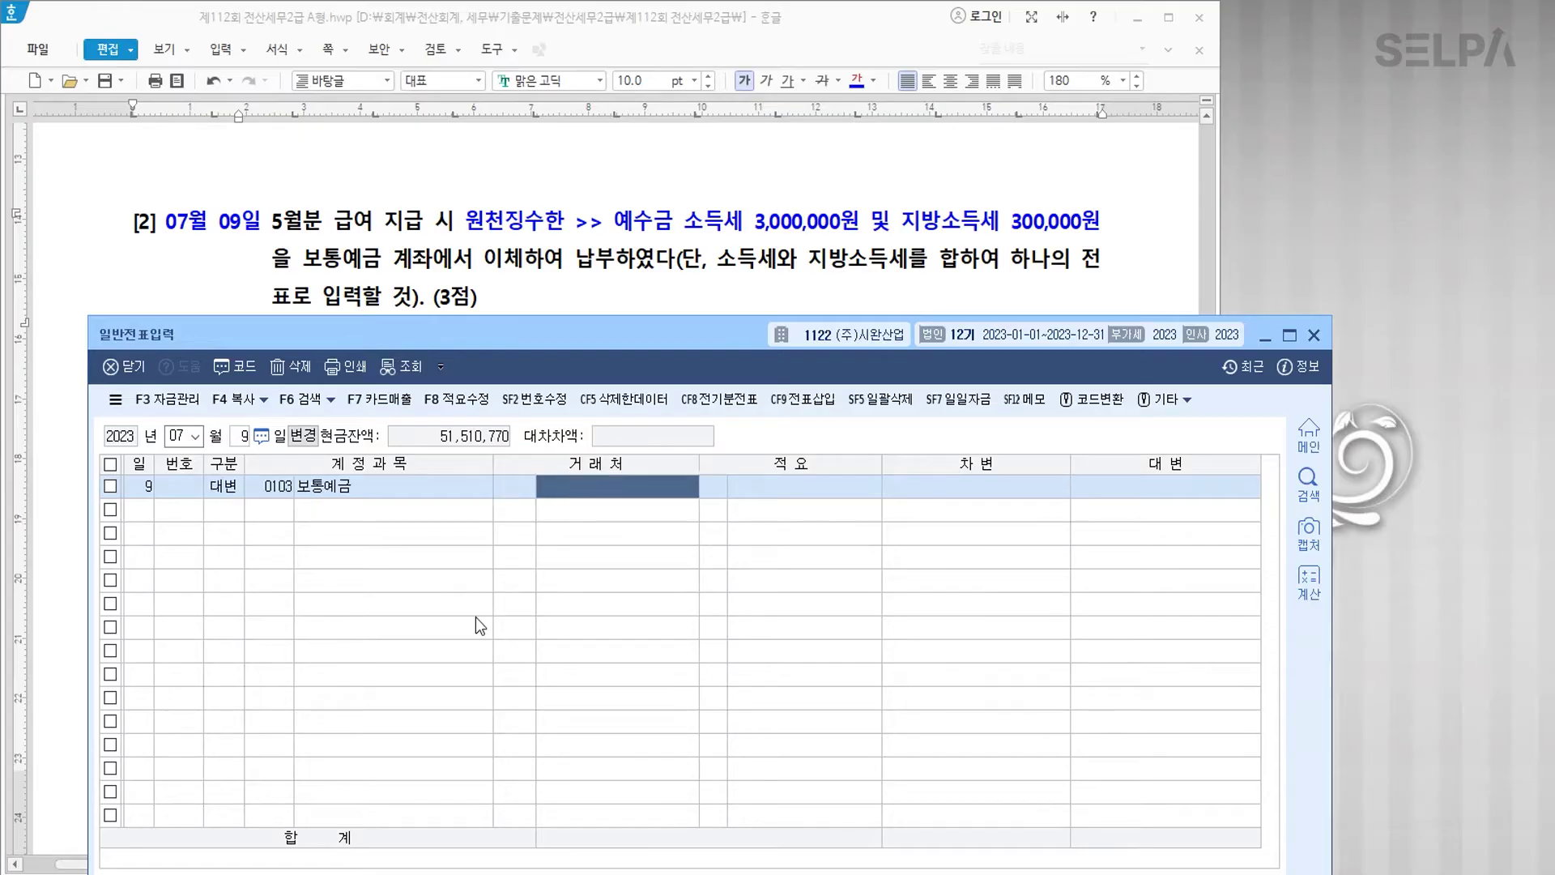
key("Return")
key("Return")
type("3300000")
Step: Debit 0254 예수금 3,300,000 to balance the July 9 voucher
key("Return")
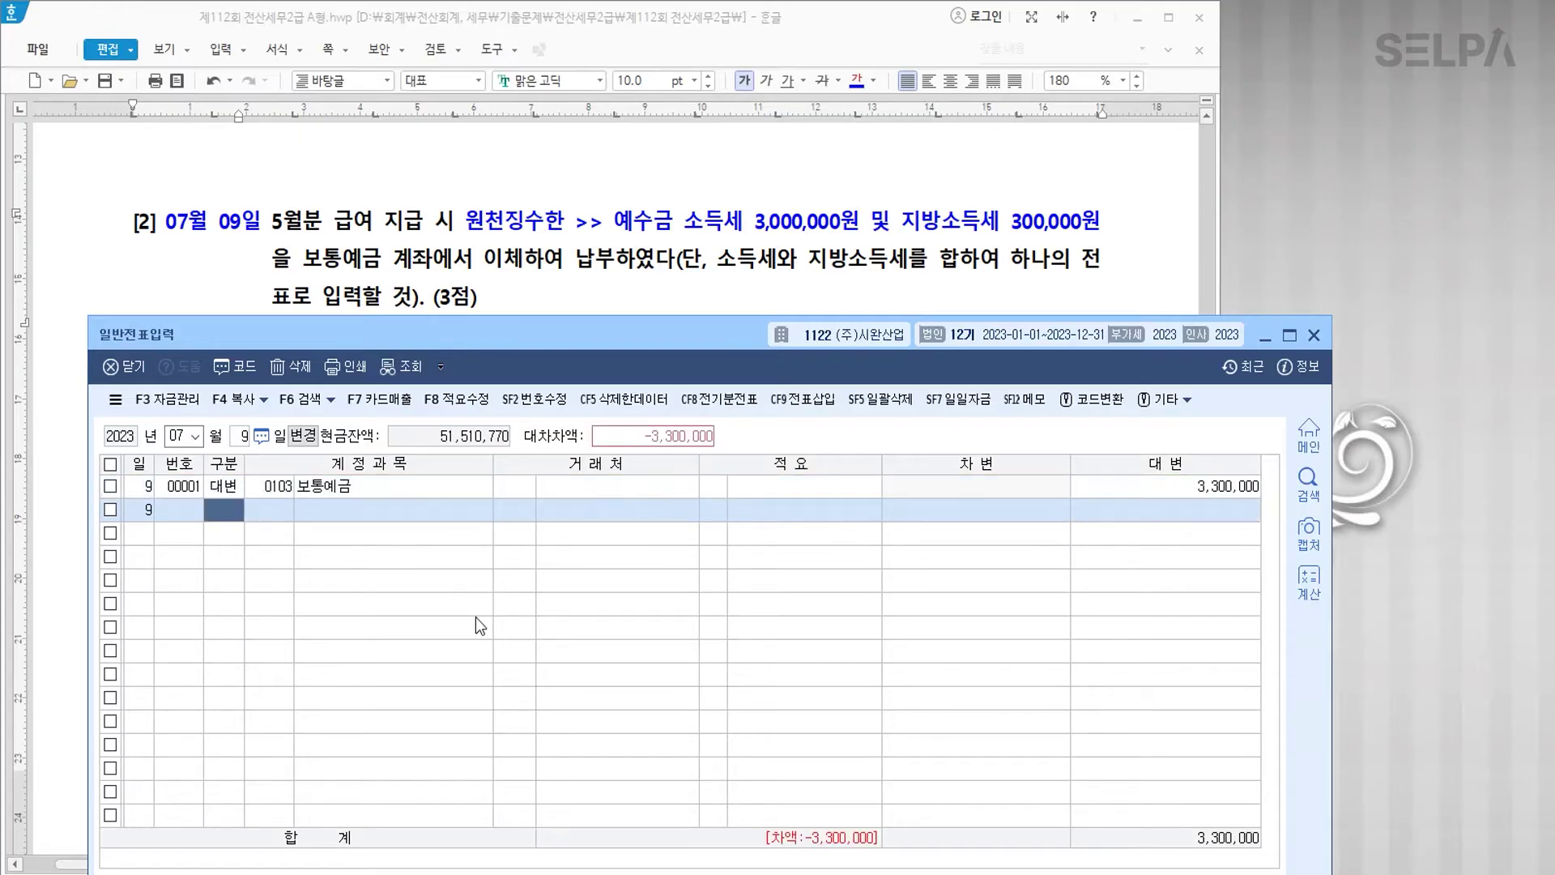
type("3")
key("Return")
type("254")
key("Return")
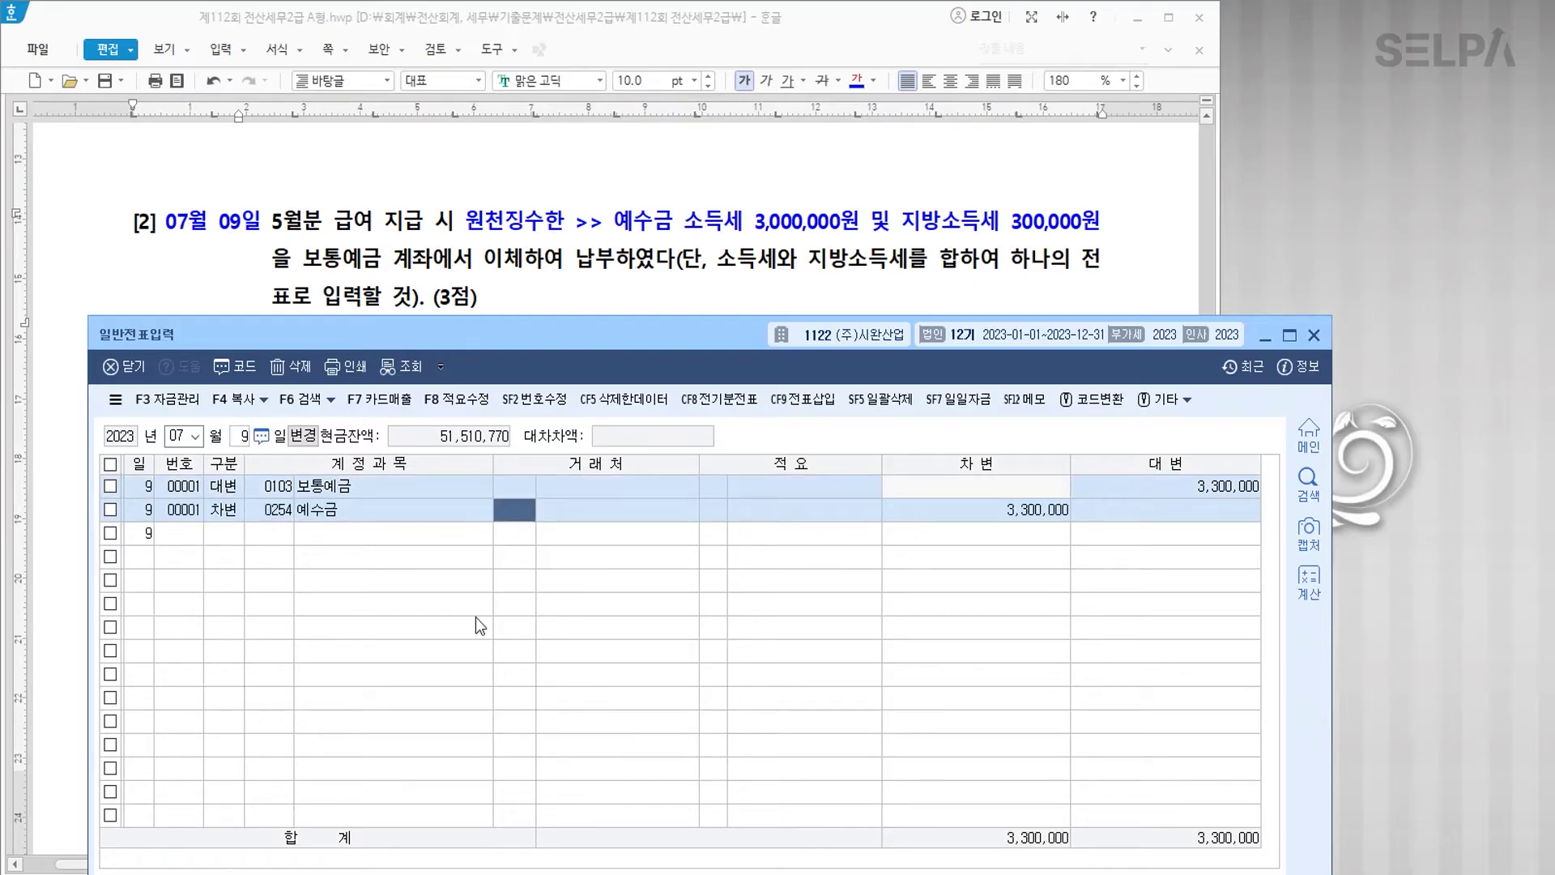
key("Return")
key("Return")
key("Return")
key("Return")
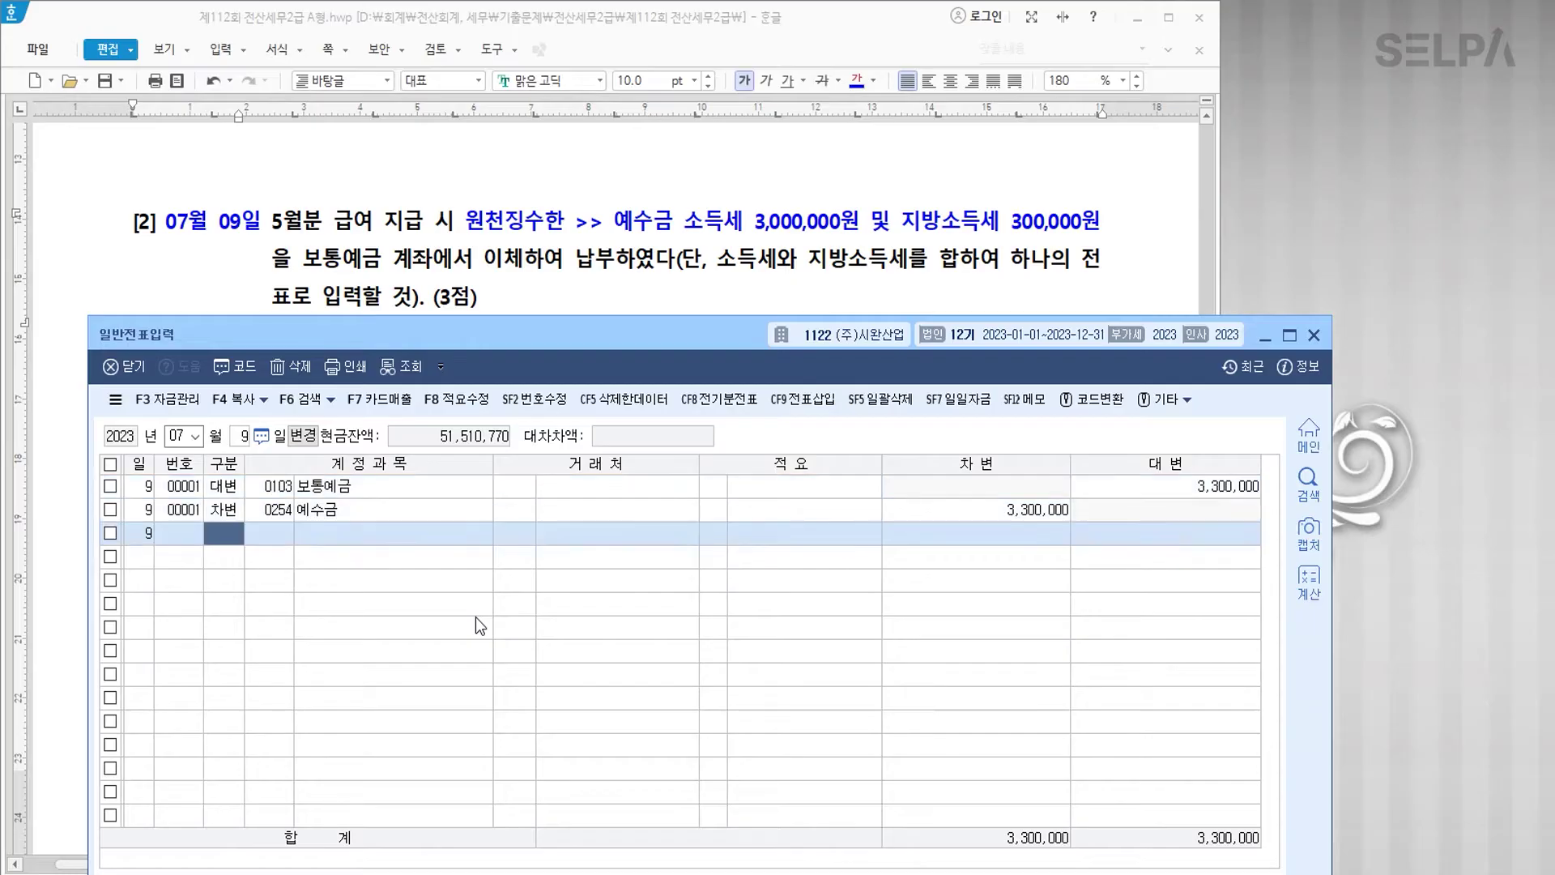
scroll(608, 154, "down", 5)
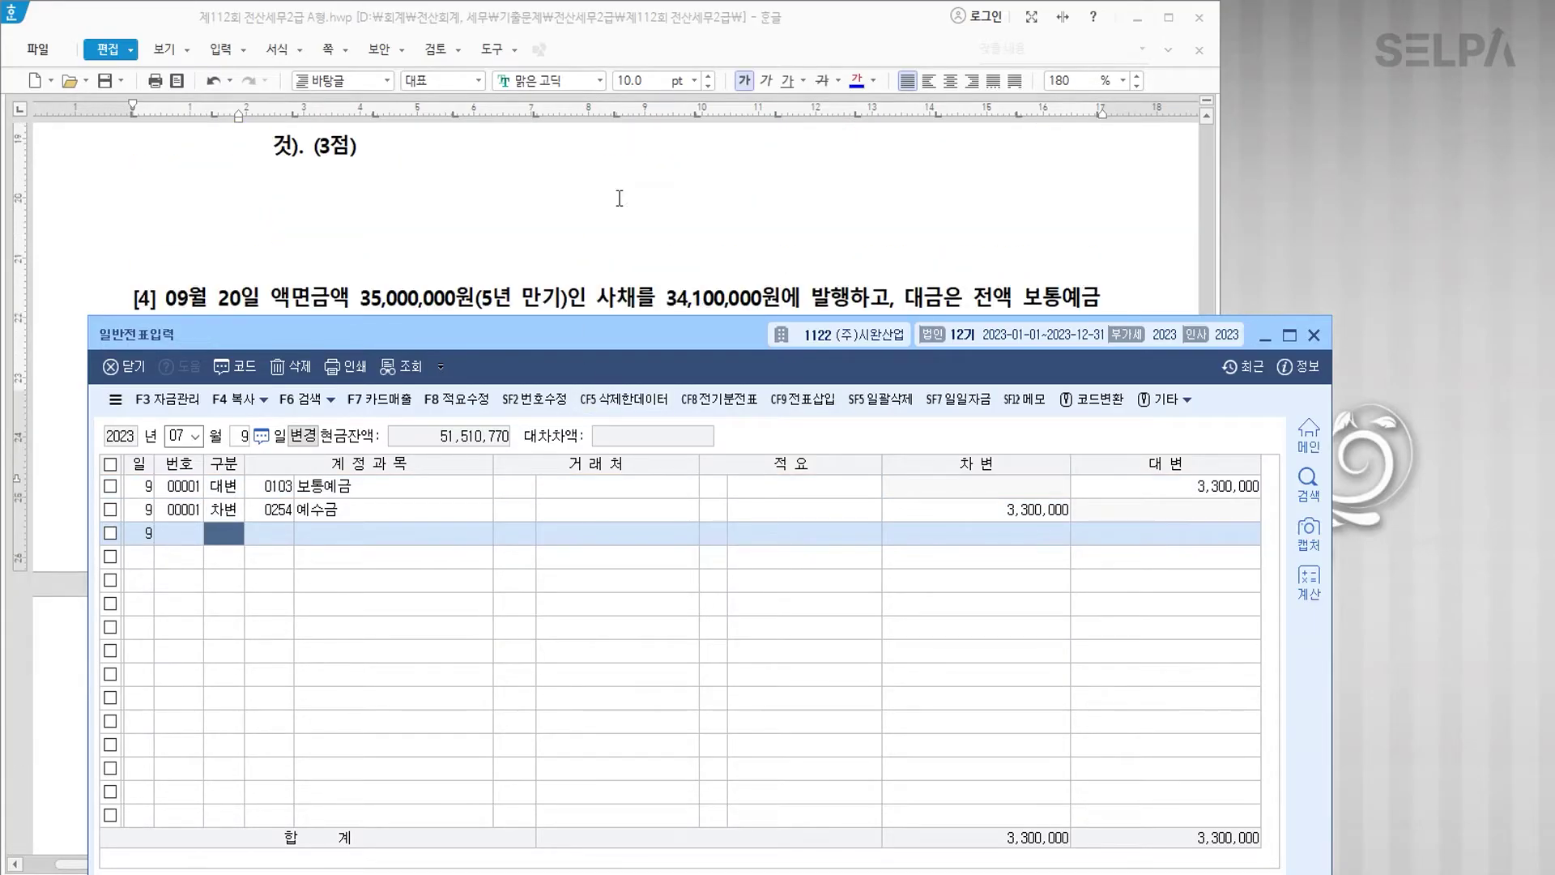
Step: Colour 07월 21일 and 무상으로 기증 blue and add the note '>> 자산수증이익'
scroll(615, 194, "up", 2)
left_click(603, 216)
left_click_drag(166, 259, 255, 255)
left_click(856, 81)
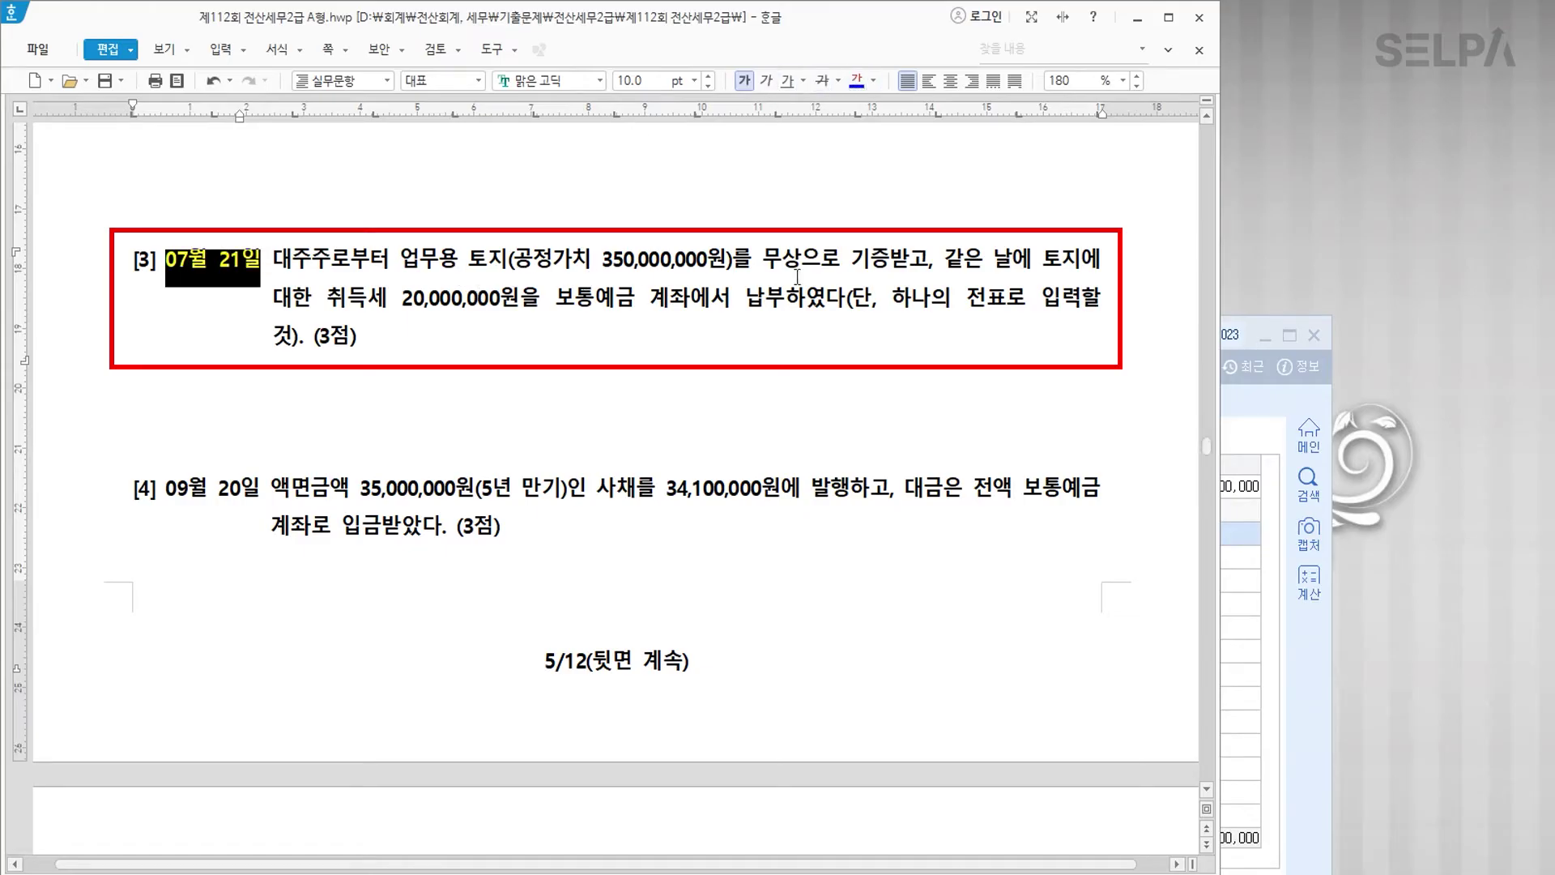
left_click_drag(763, 259, 889, 260)
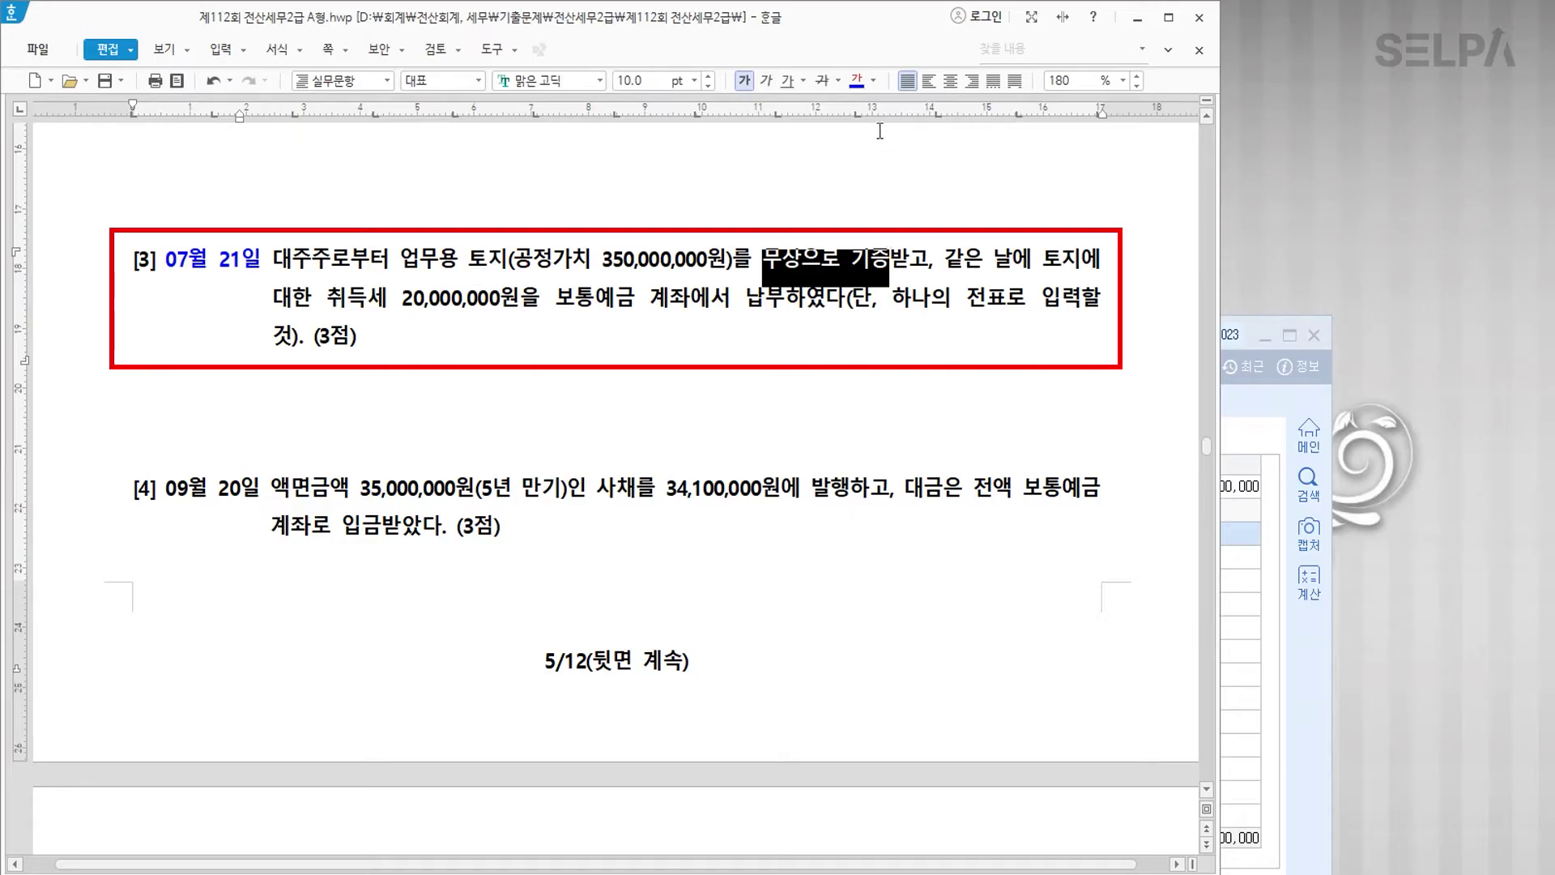
left_click(856, 80)
left_click(889, 259)
type(">")
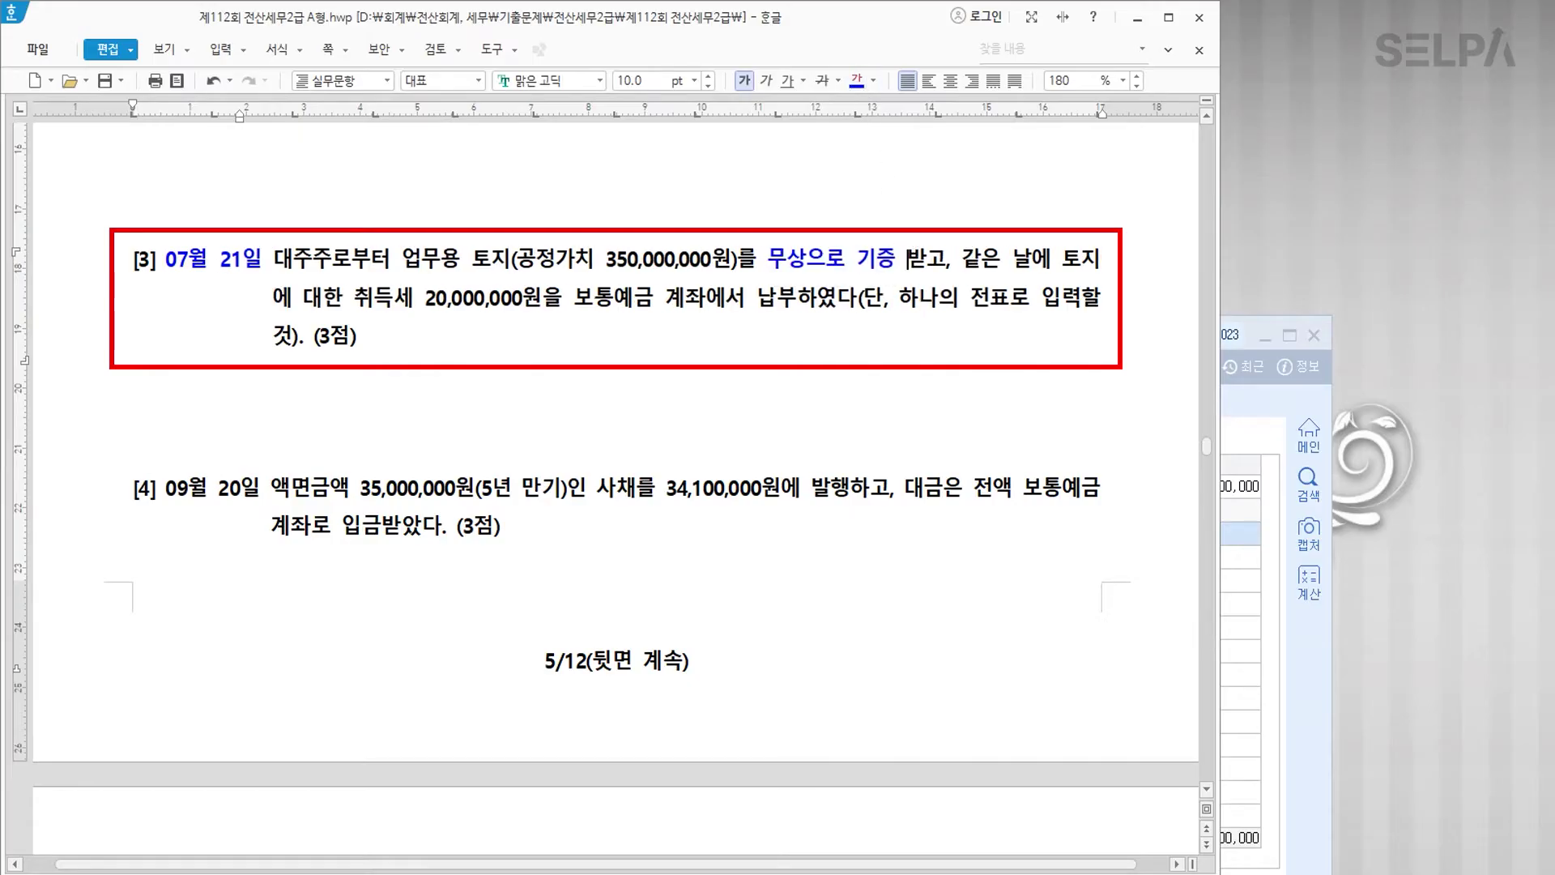
type("> 자산수증")
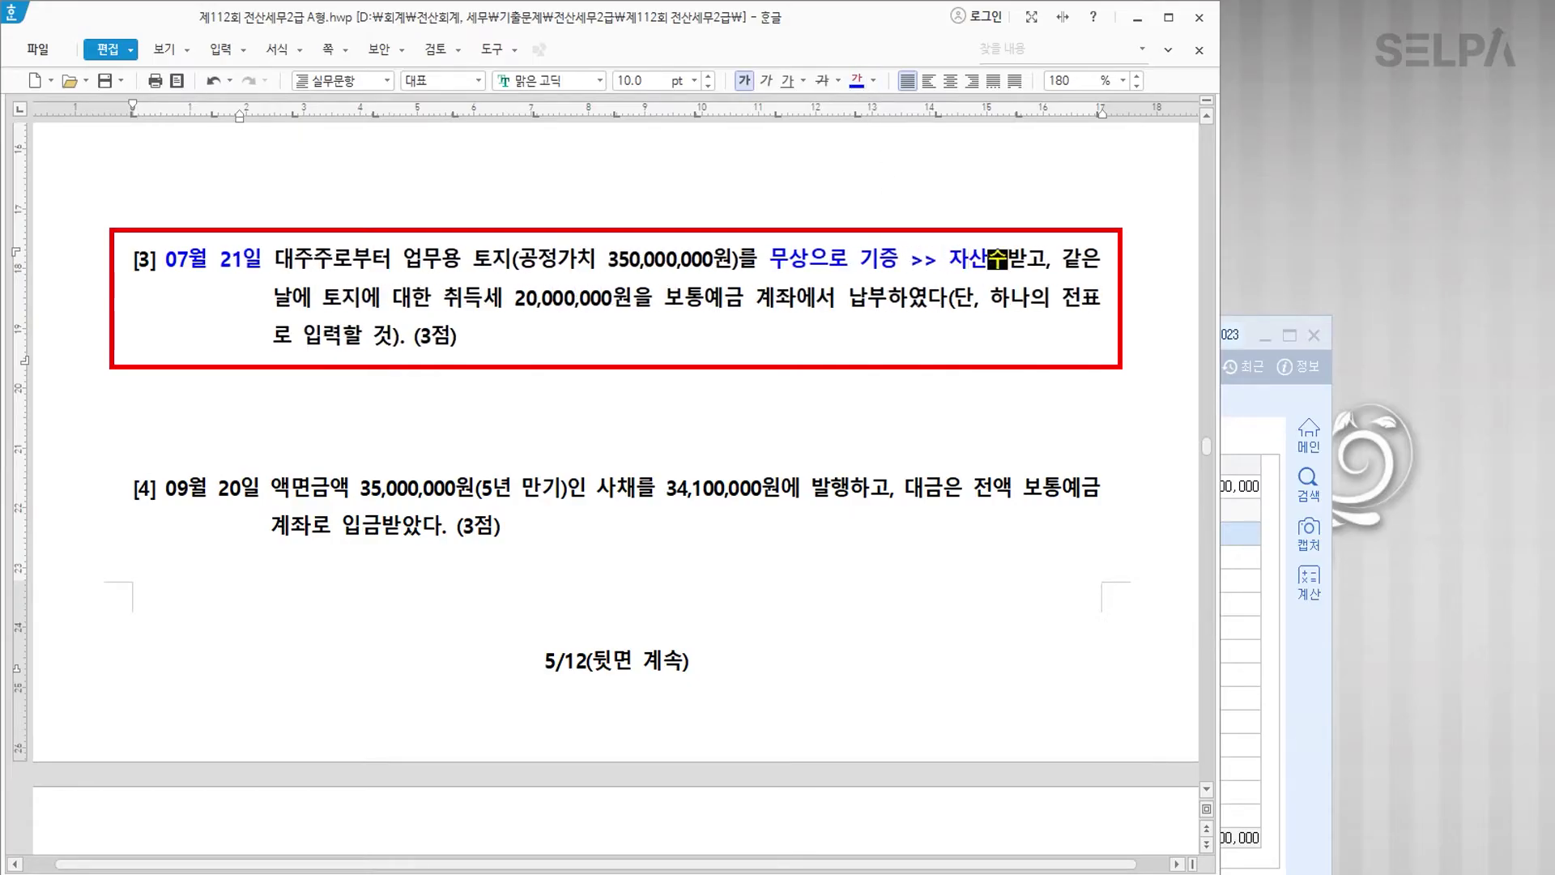
type("이익")
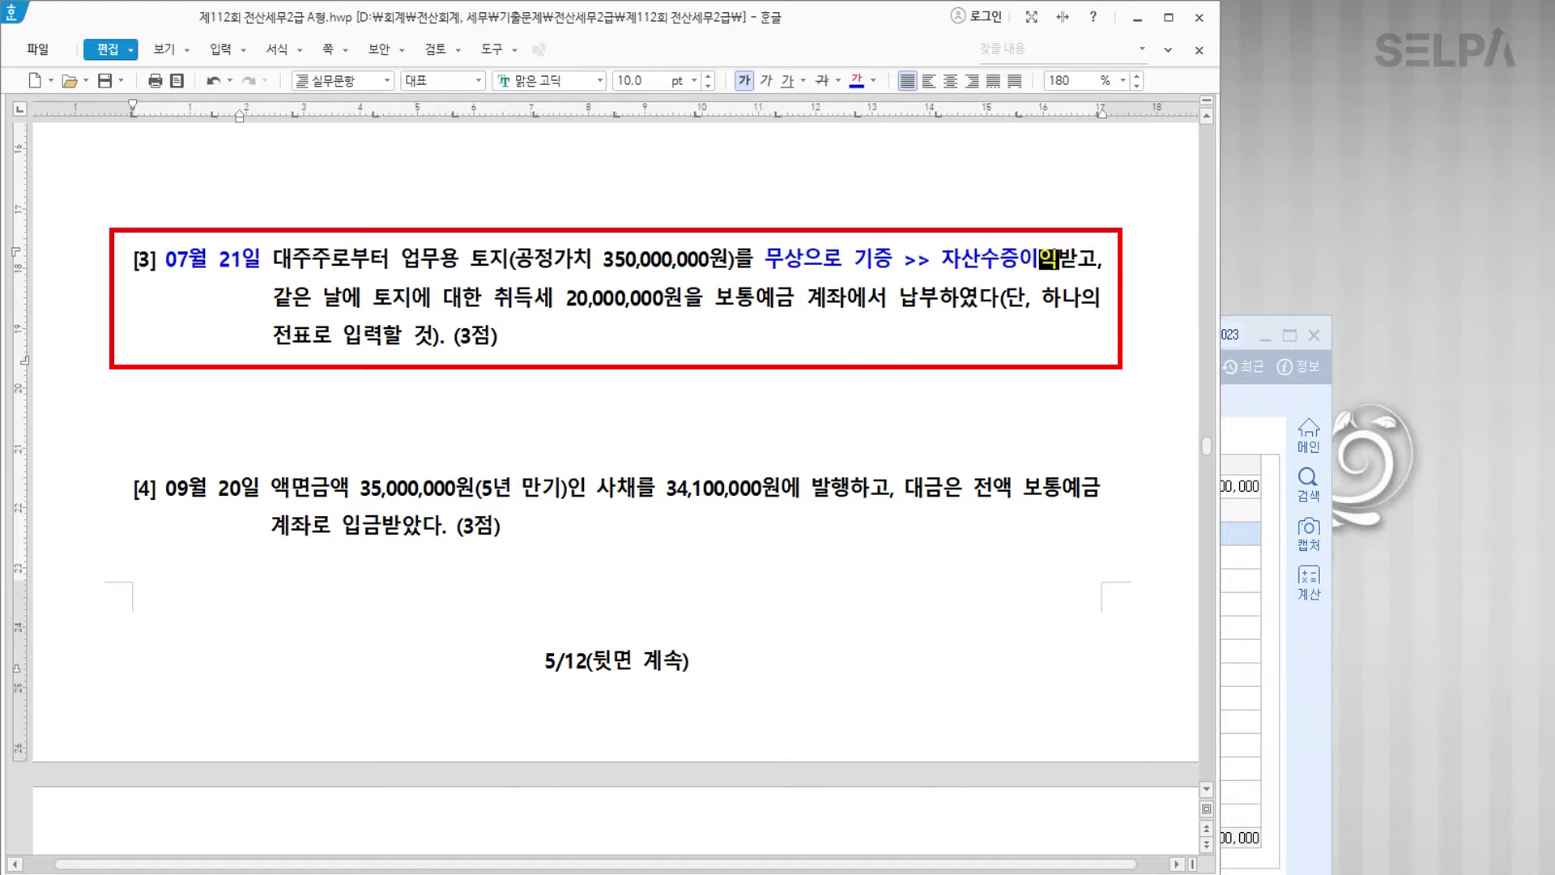
Step: Colour 취득세 20,000,000원 blue and add the note '>> 원가에포함'
left_click_drag(495, 300, 682, 306)
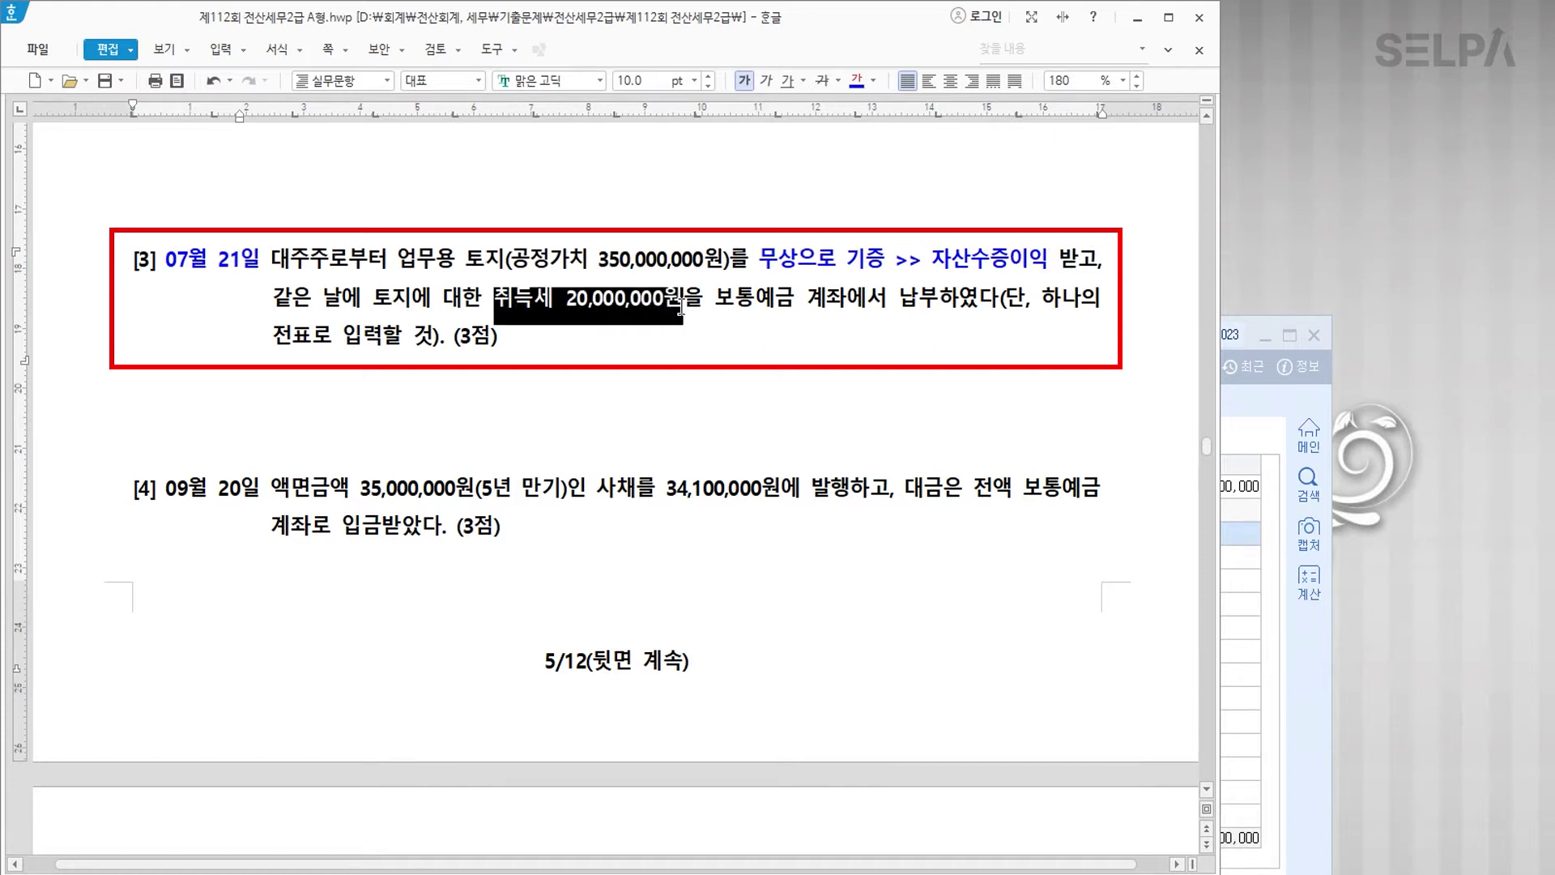
left_click(854, 81)
key("Right")
type(">> ")
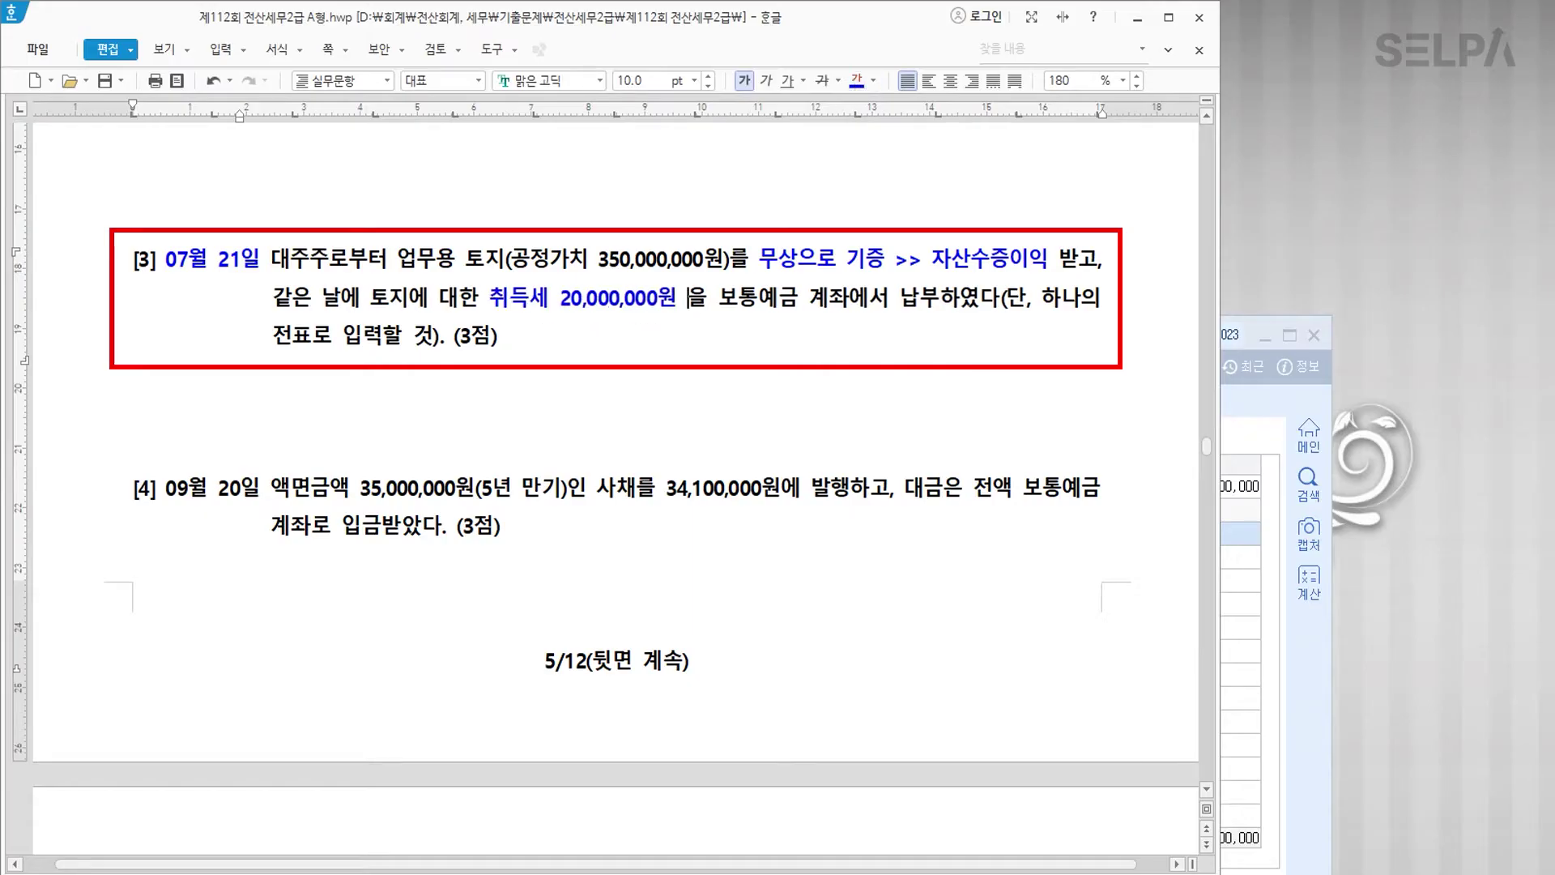
type("원가에포")
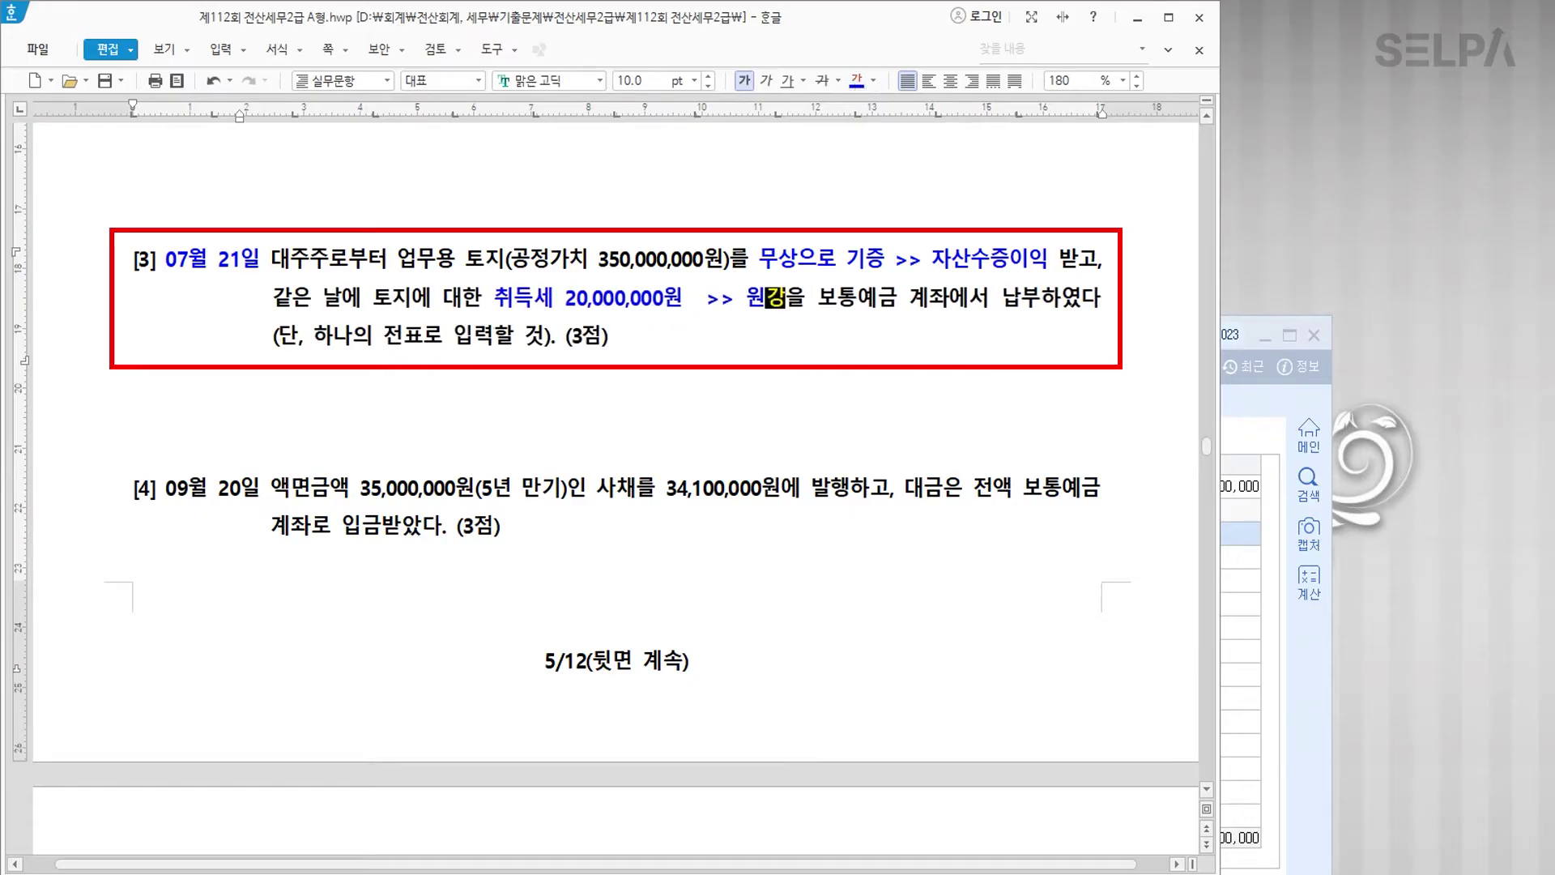
type("함")
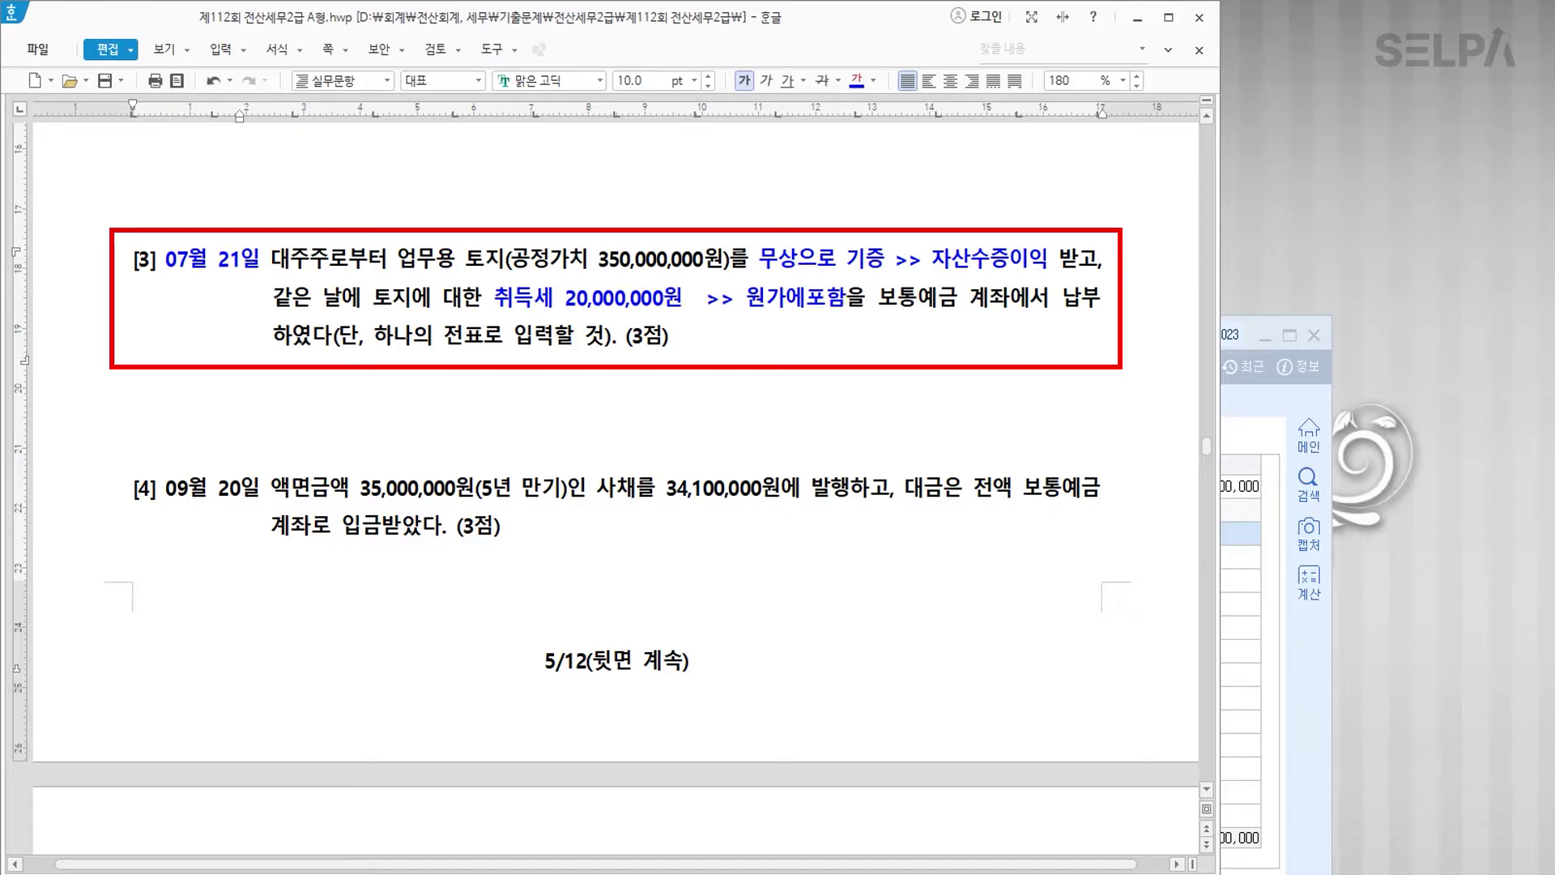
left_click(882, 298)
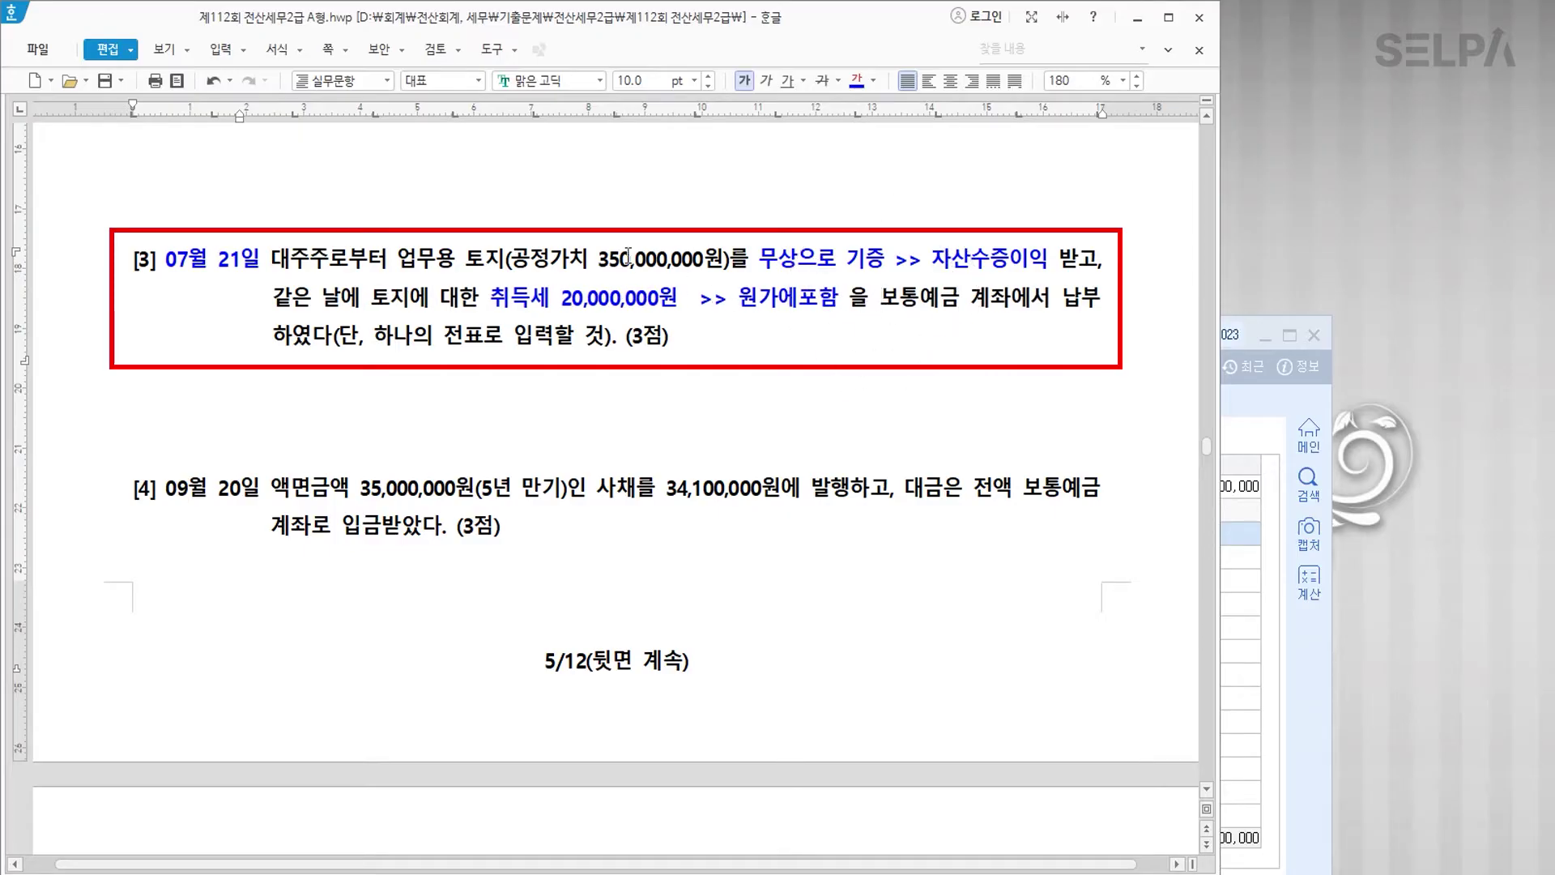
Step: Colour 공정가치 350,000,000원 red
left_click_drag(512, 258, 722, 259)
left_click(873, 81)
left_click(882, 157)
left_click(665, 316)
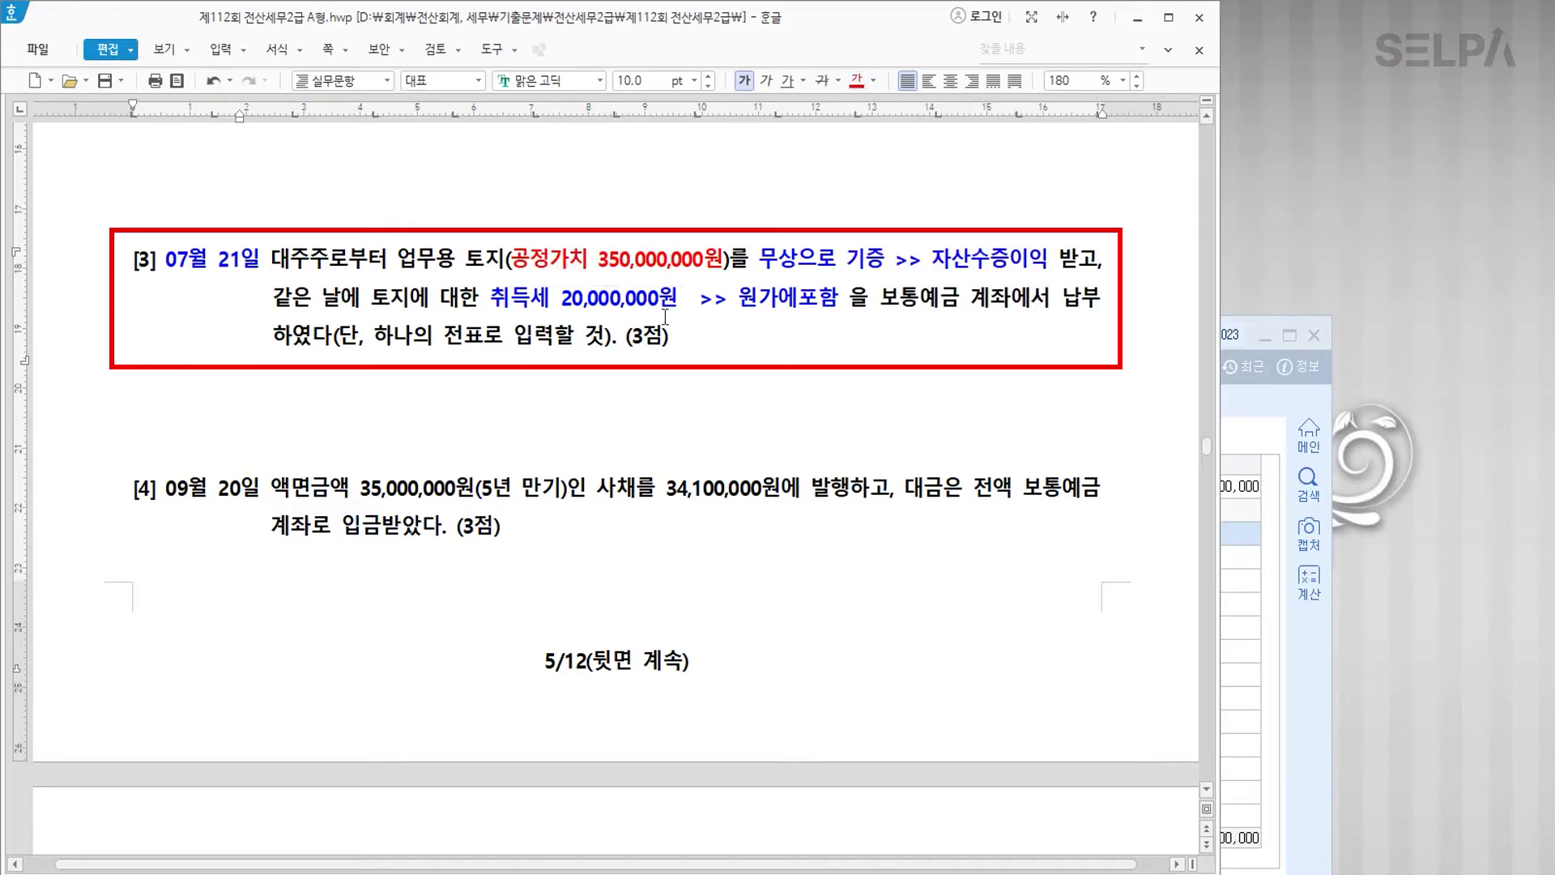
left_click(601, 300)
left_click(607, 383)
Step: Start a July 21 voucher debiting 0201 토지 370,000,000
left_click(1312, 638)
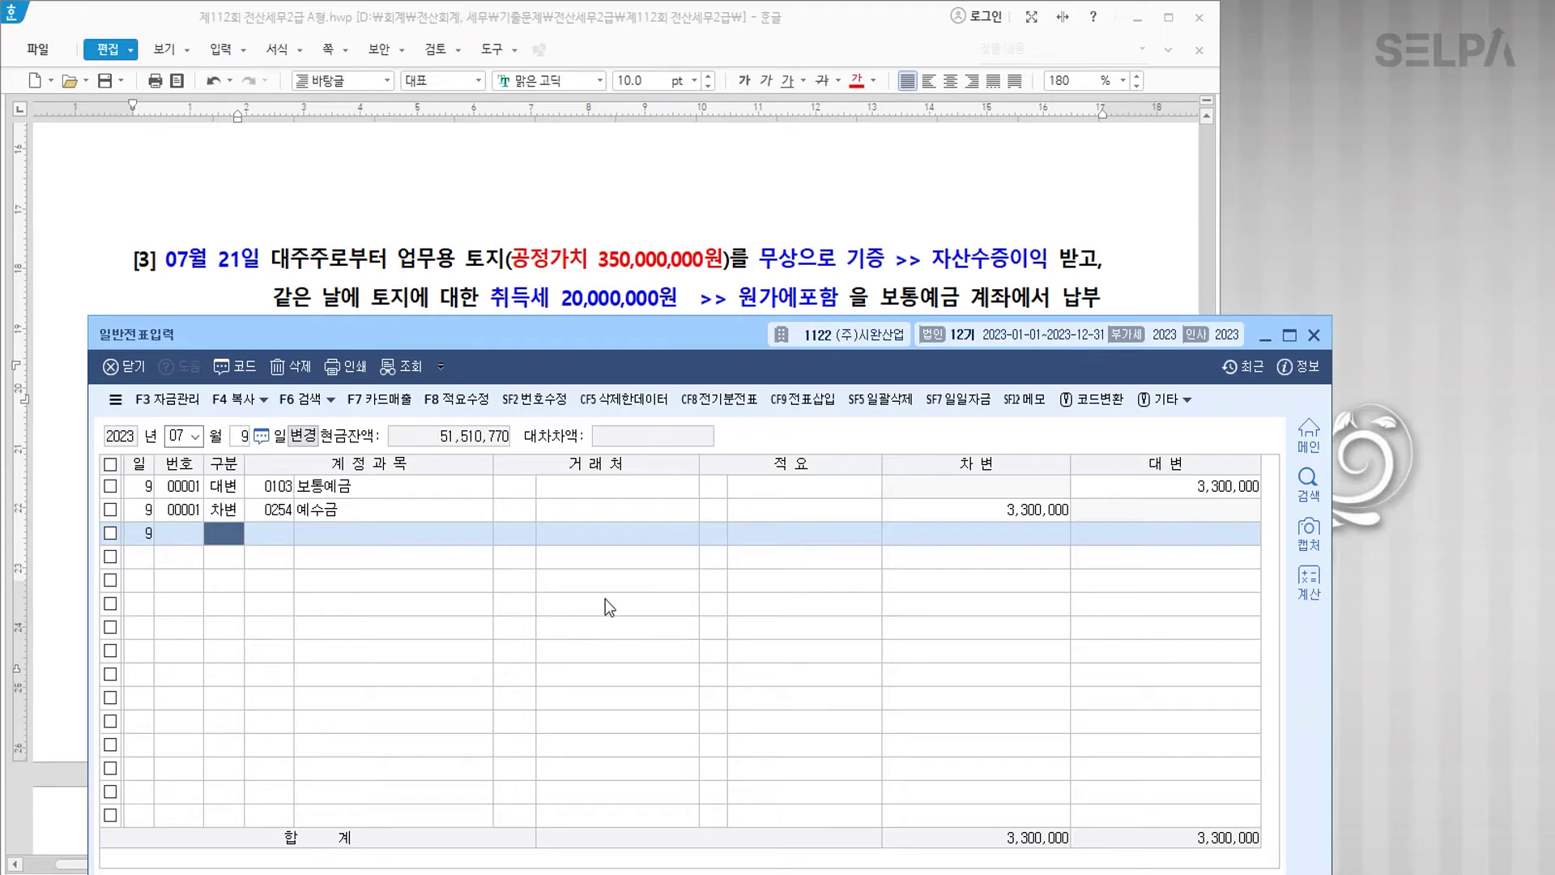
key("Escape")
type("21")
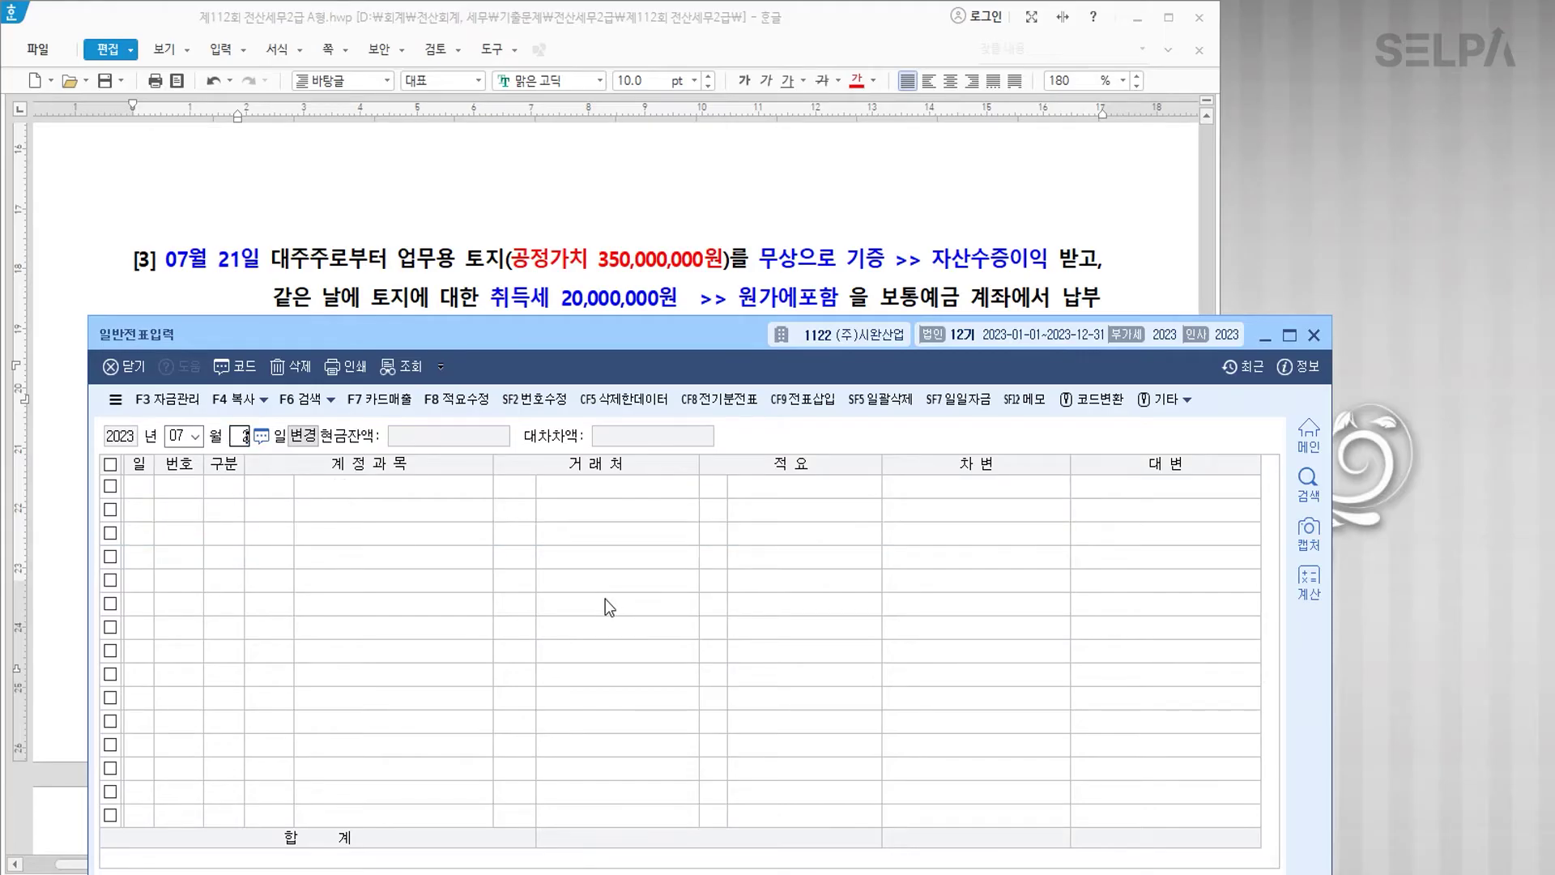
key("Return")
type("3")
key("Return")
type("201")
key("Return")
key("Return")
key("Return")
key("Return")
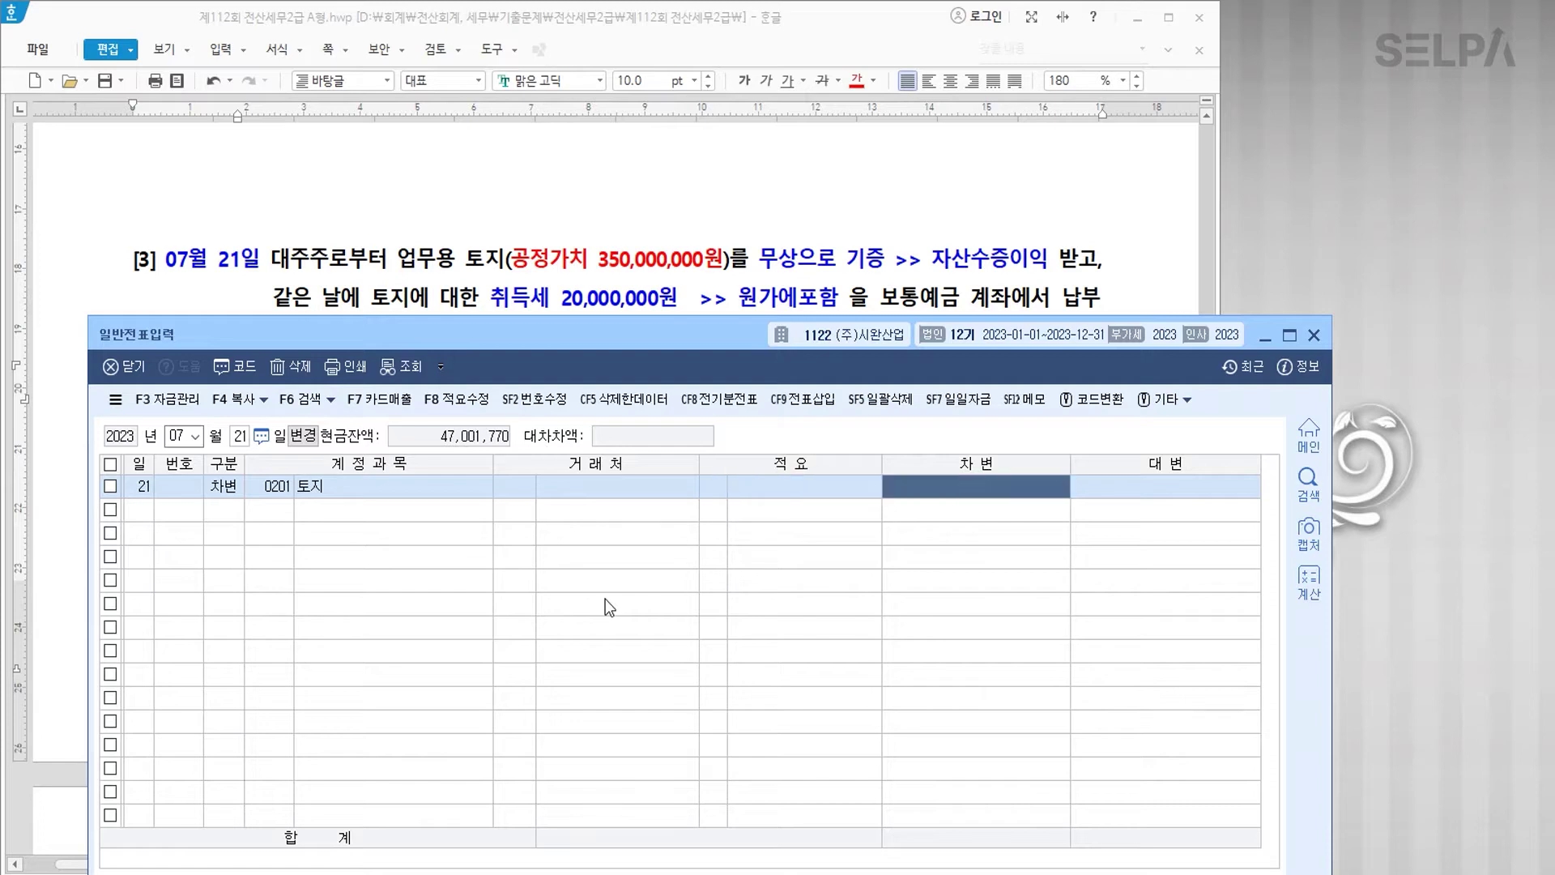
type("370++")
key("Return")
type("4")
Step: Credit 0103 보통예금 20,000,000 and 0917 자산수증이익 350,000,000 to balance the voucher
key("Return")
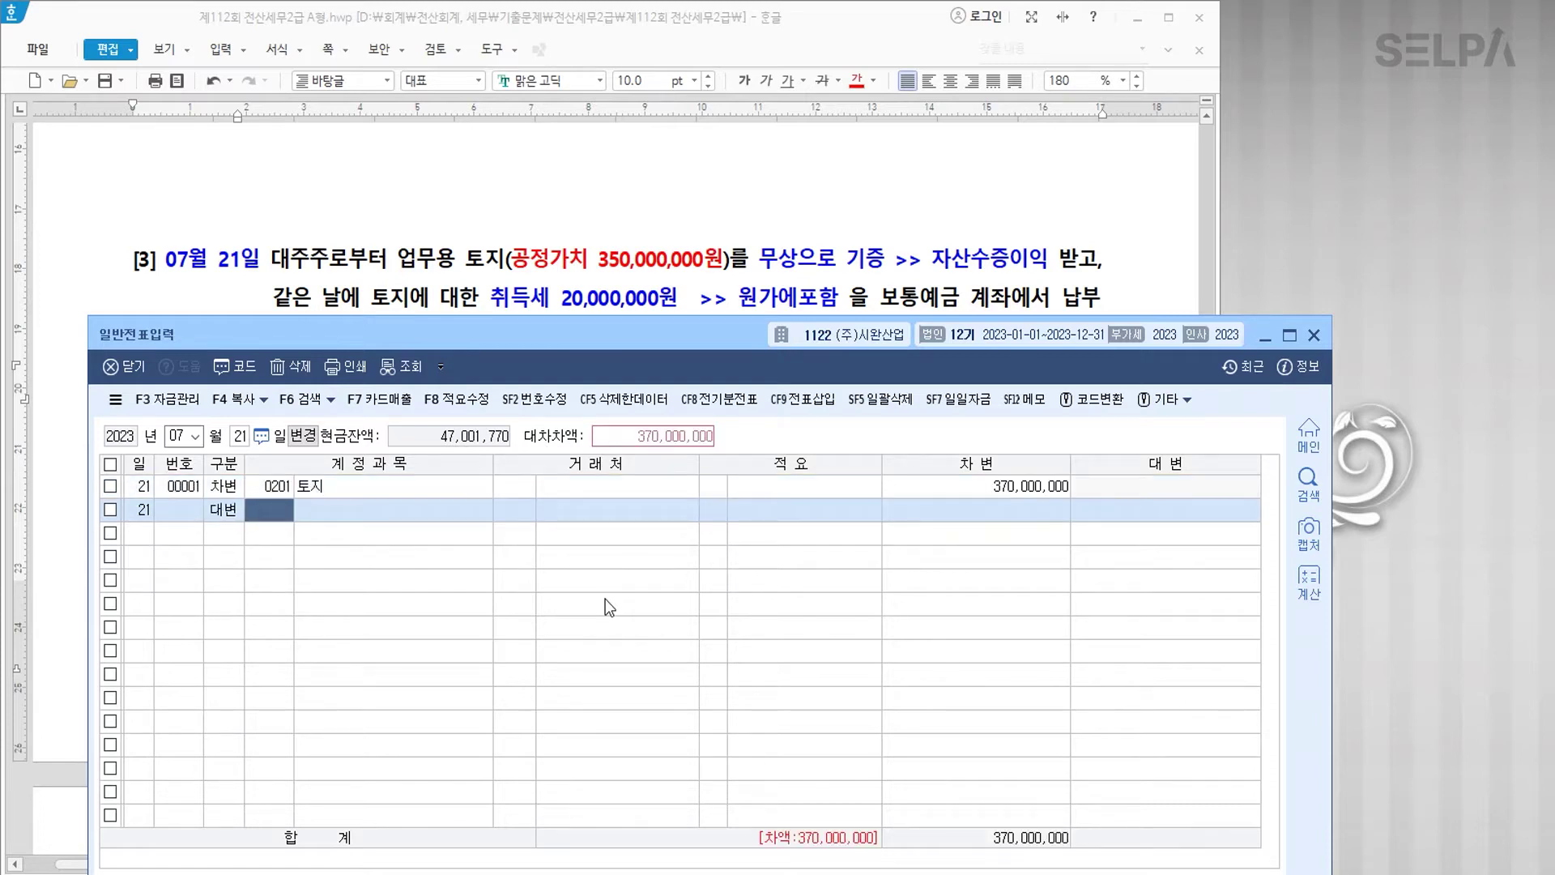
type("103")
key("Return")
key("Return")
key("Return")
key("Return")
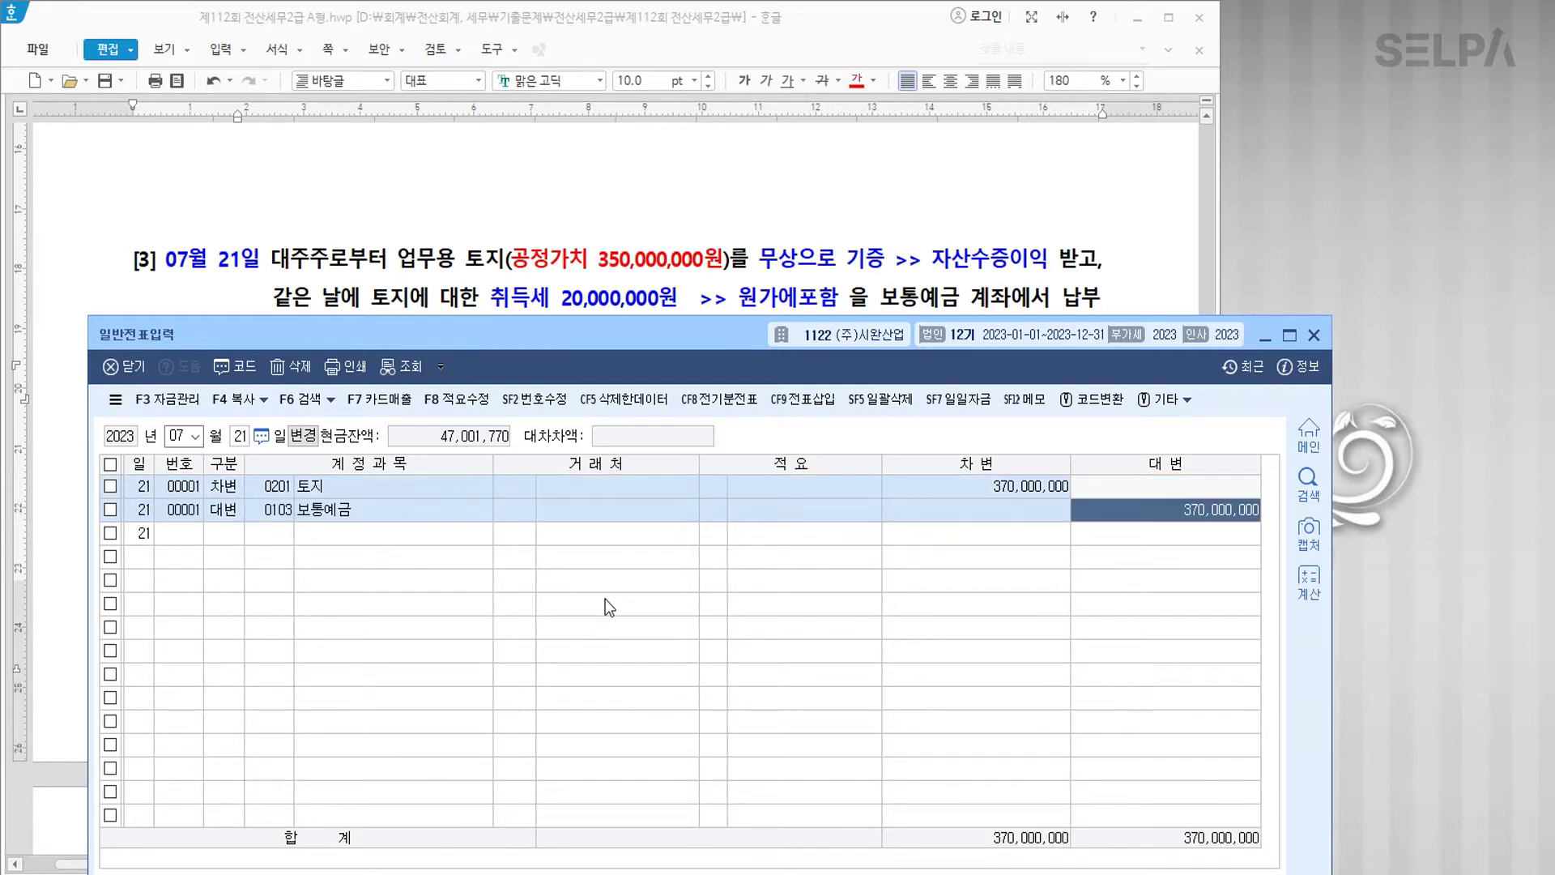
type("20++")
key("Return")
type("4")
key("Return")
type("자산수")
key("Return")
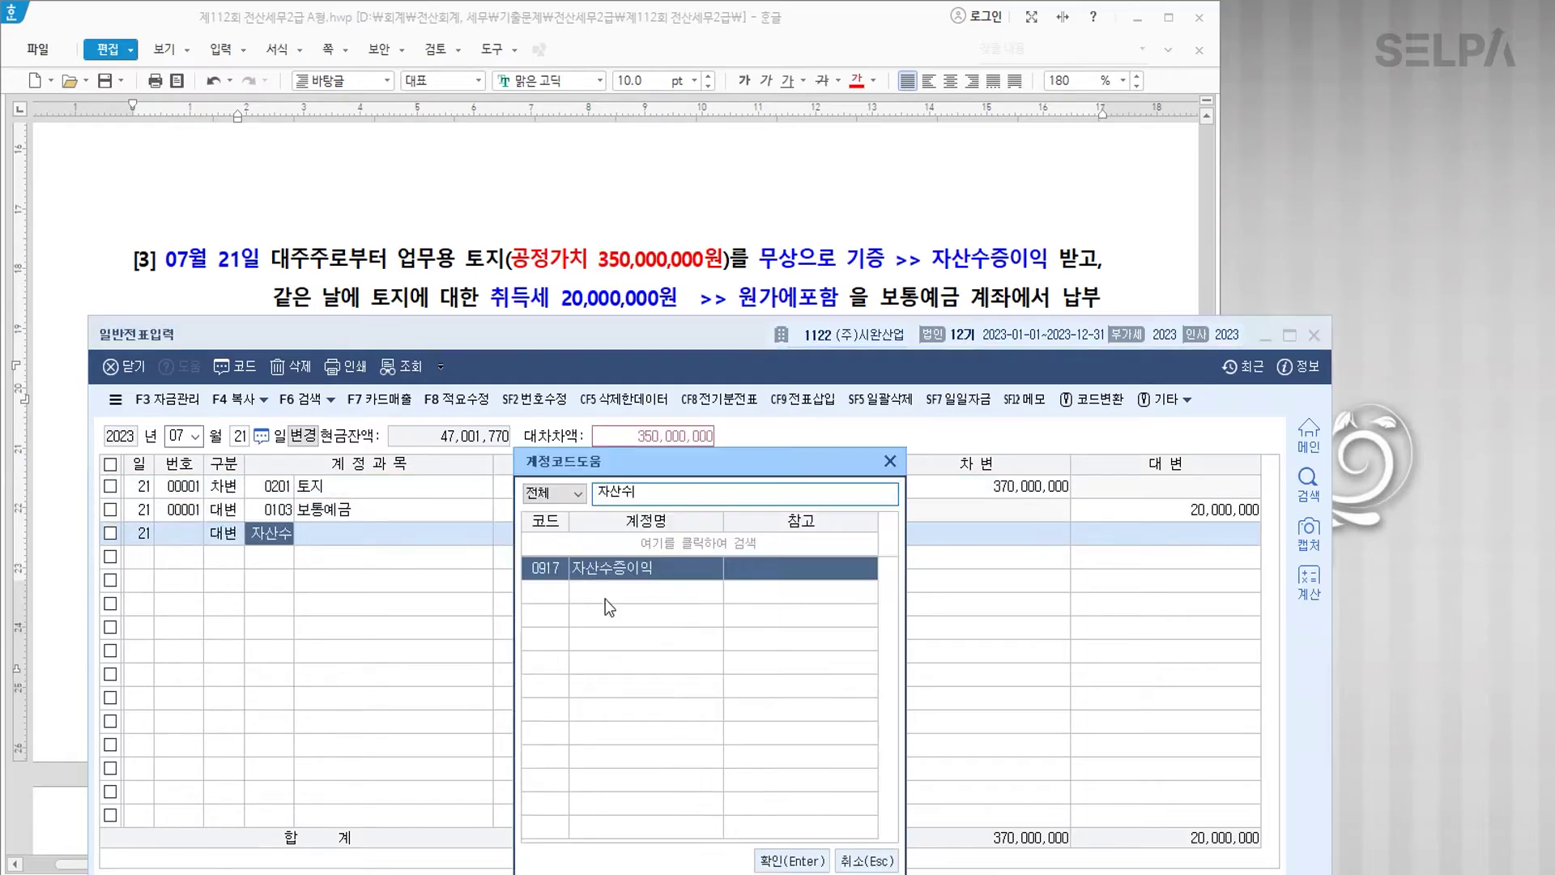
key("Return")
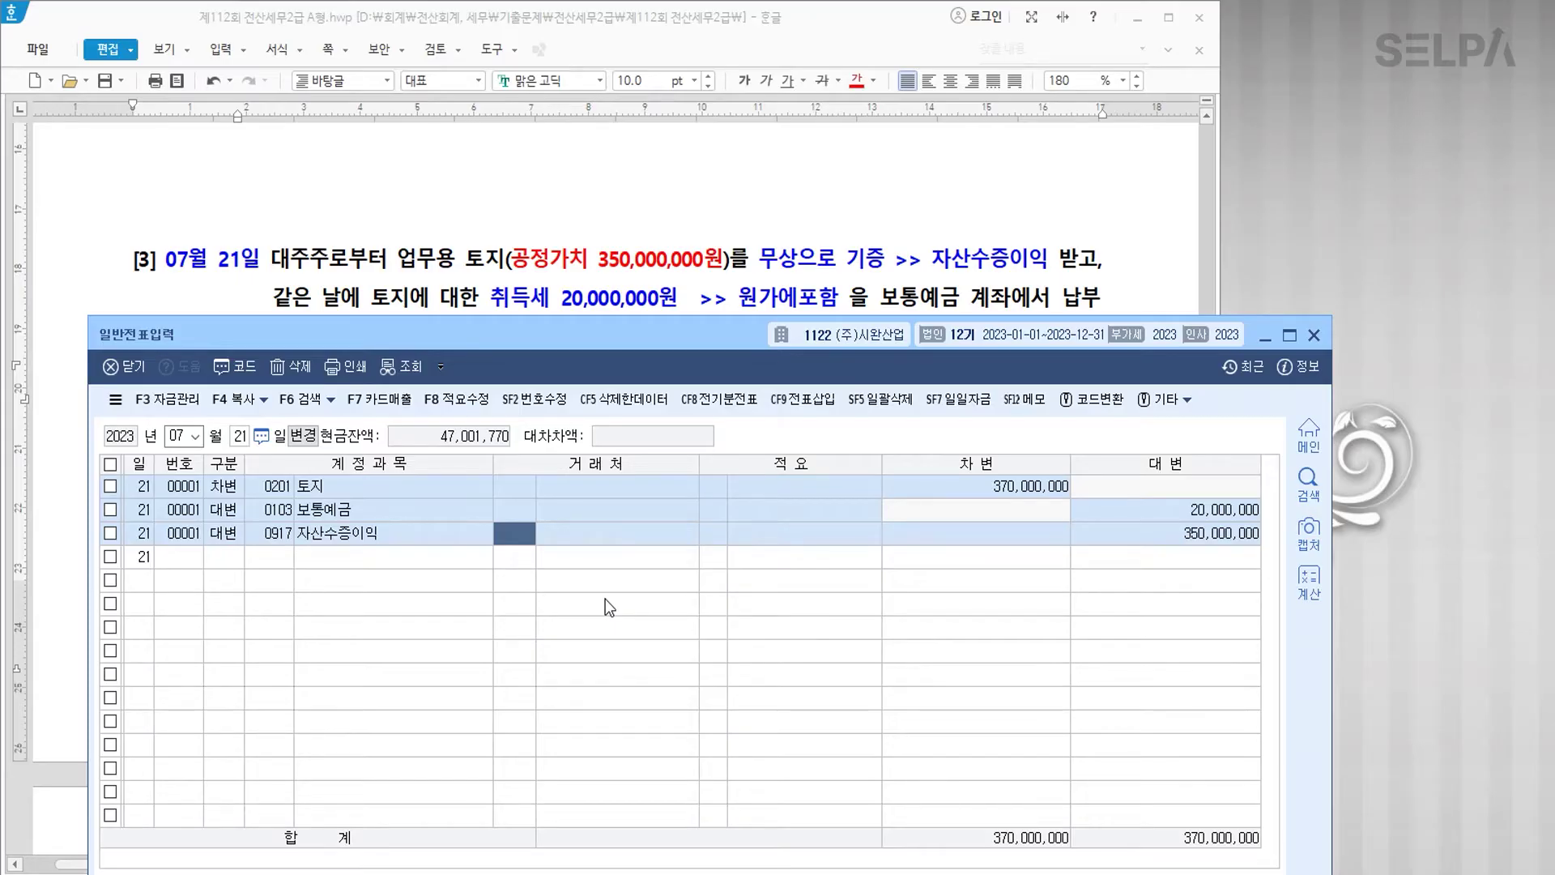
key("Return")
key("Return")
key("Return")
key("Return")
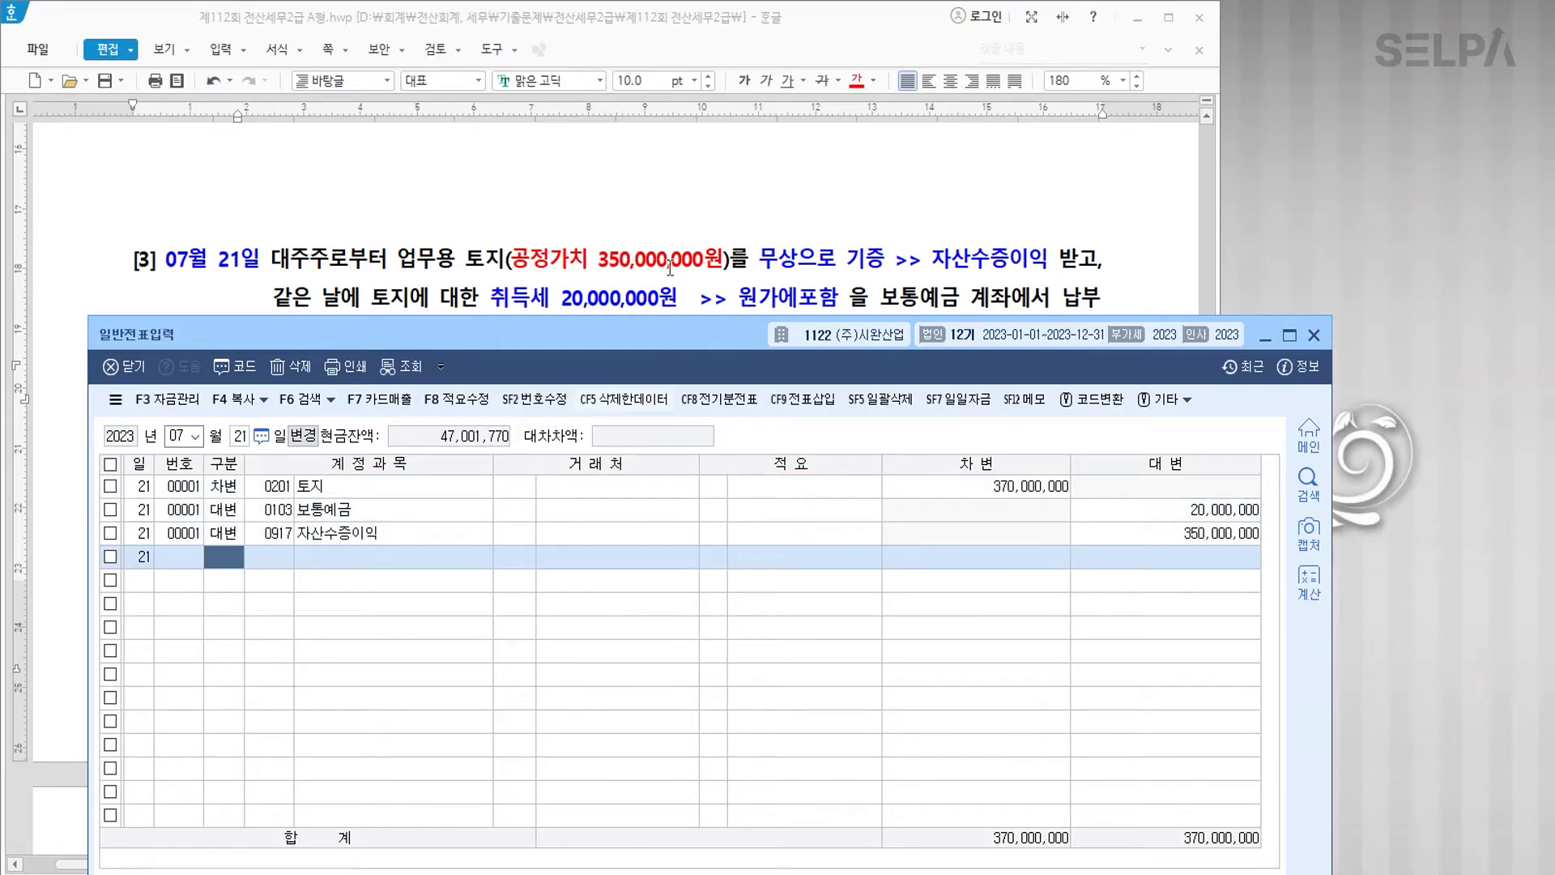
scroll(645, 200, "down", 3)
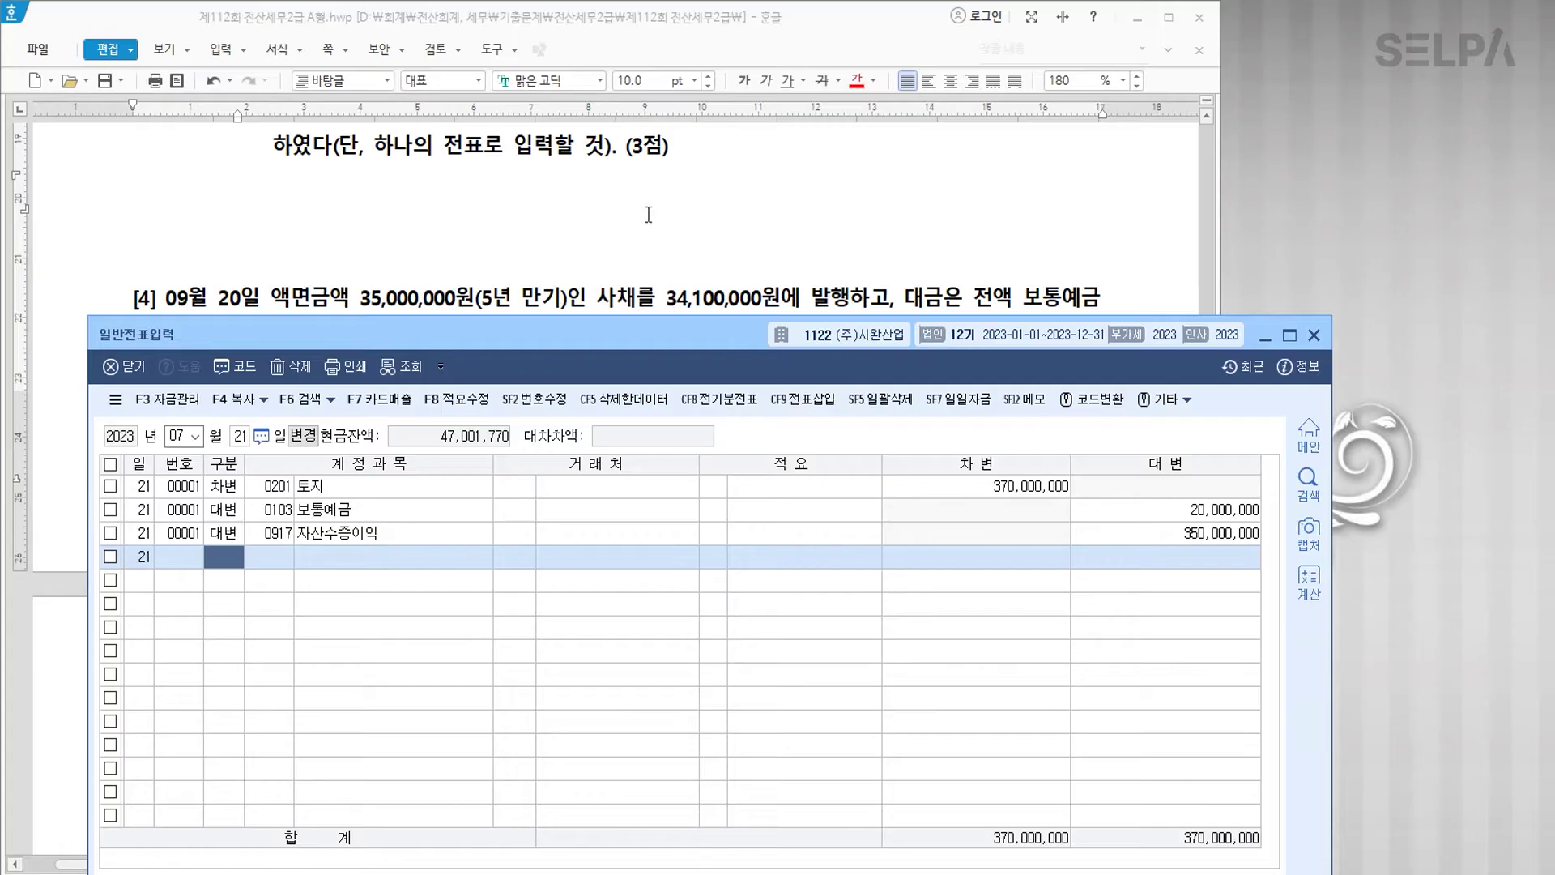
scroll(647, 215, "down", 2)
left_click(177, 208)
Step: Colour 09월 20일, '액면금액 35,000,000원' and '사채를 34,100,000원에 발행' red in item [4]
left_click_drag(177, 208, 260, 209)
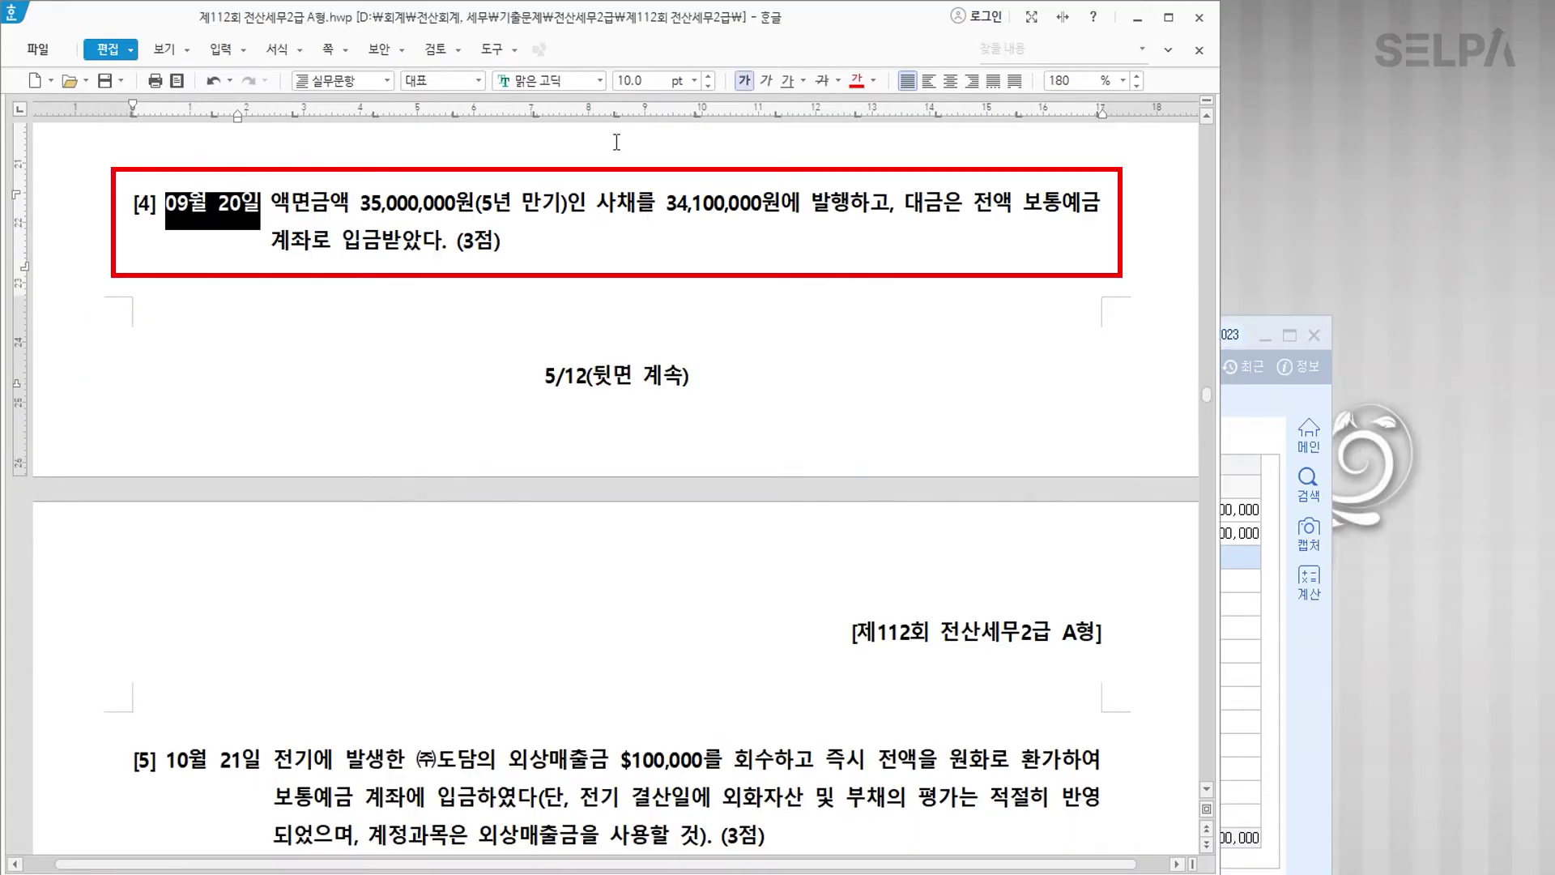
left_click(857, 80)
left_click(436, 204)
left_click(702, 204)
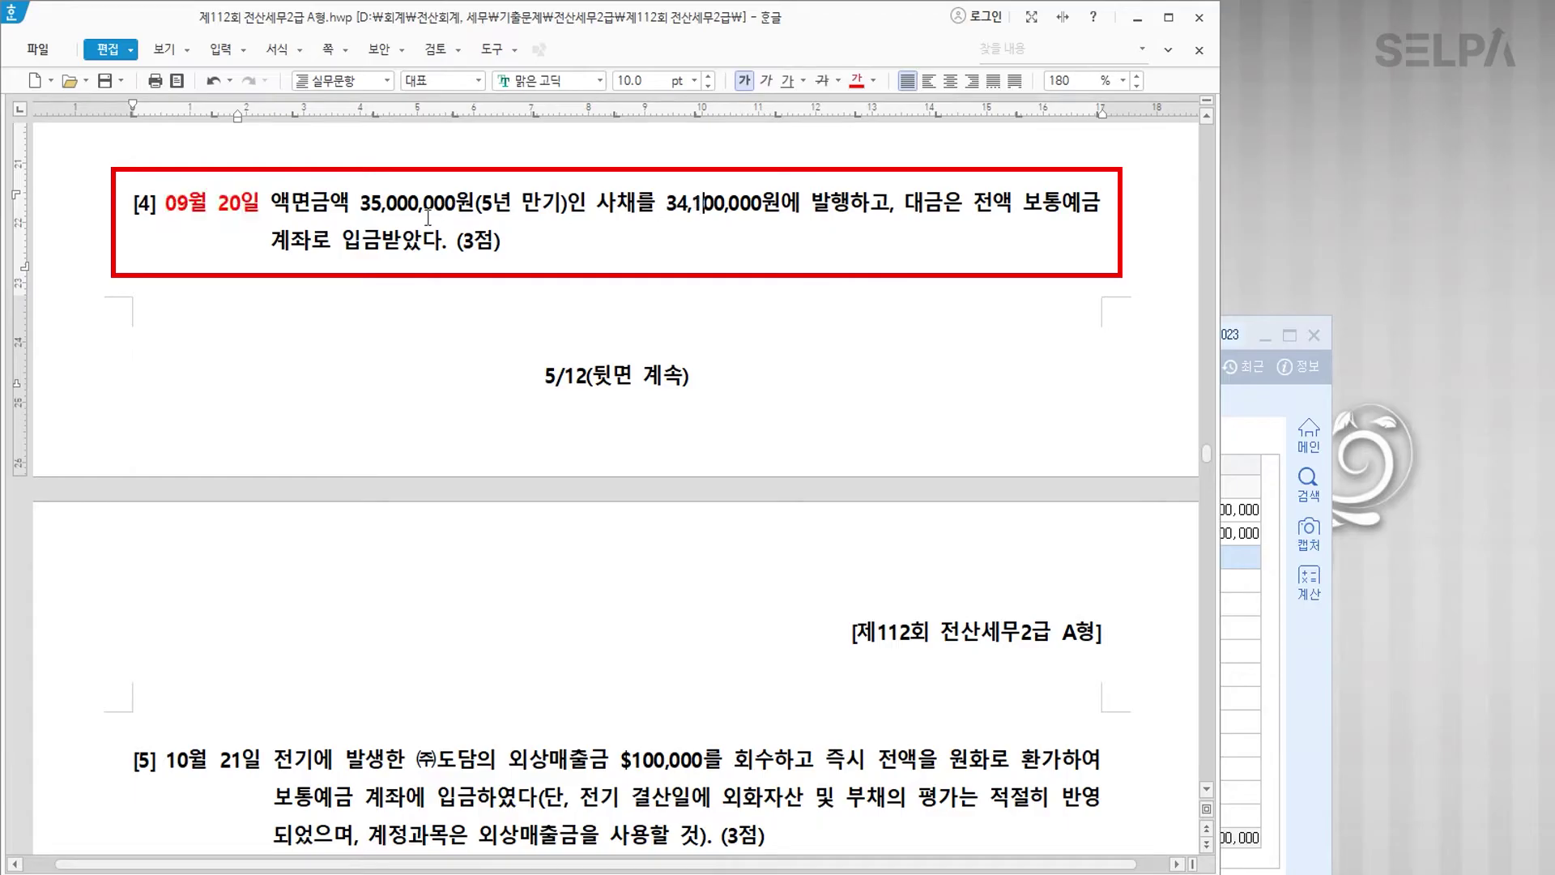
left_click_drag(357, 205, 476, 204)
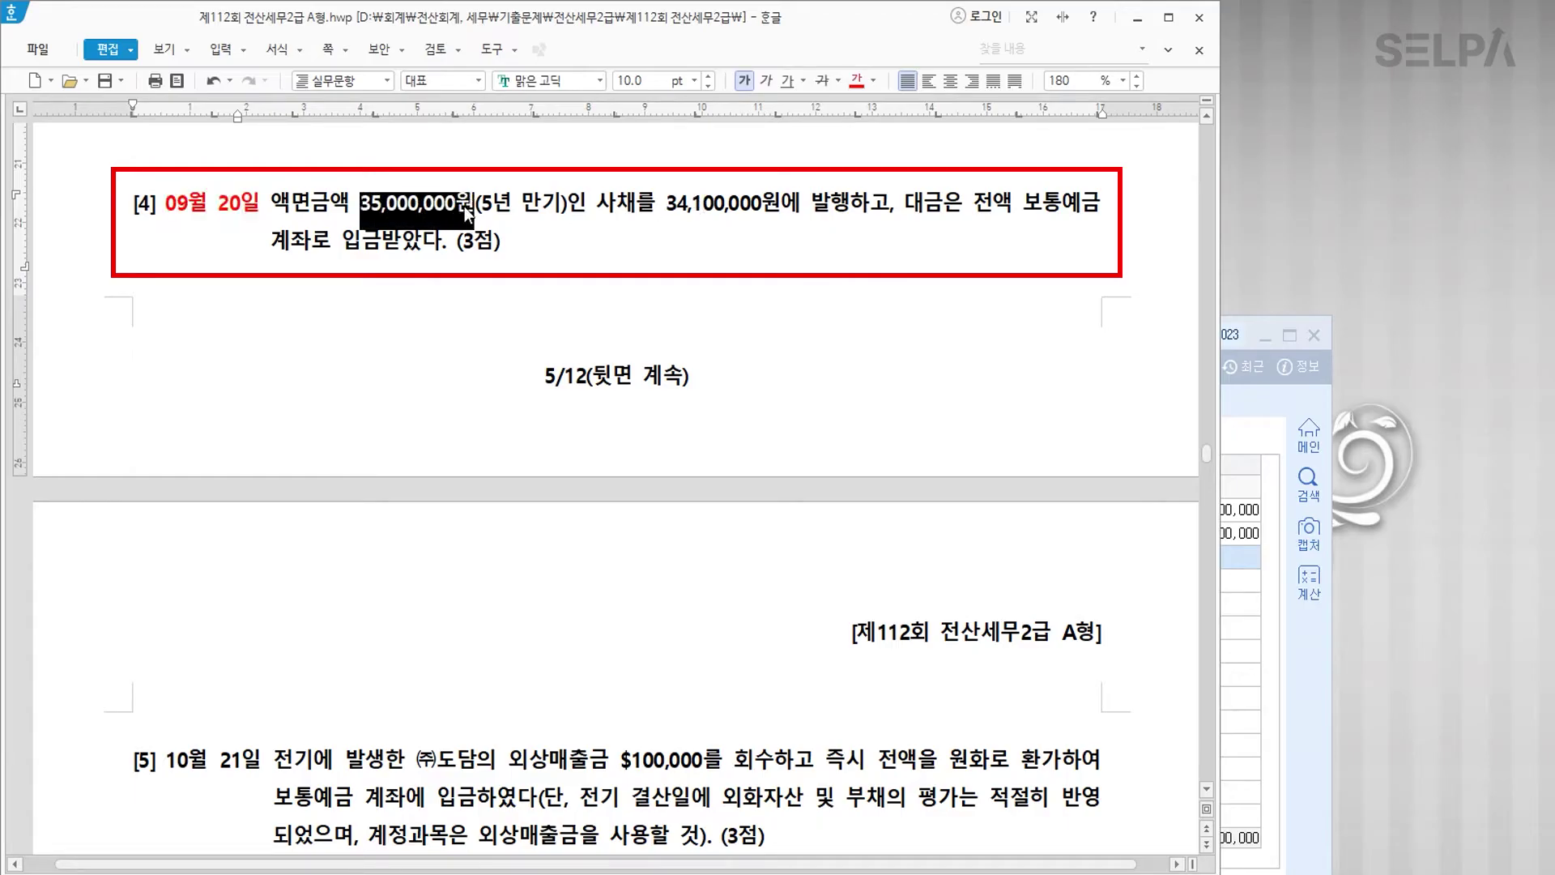
left_click_drag(272, 202, 475, 202)
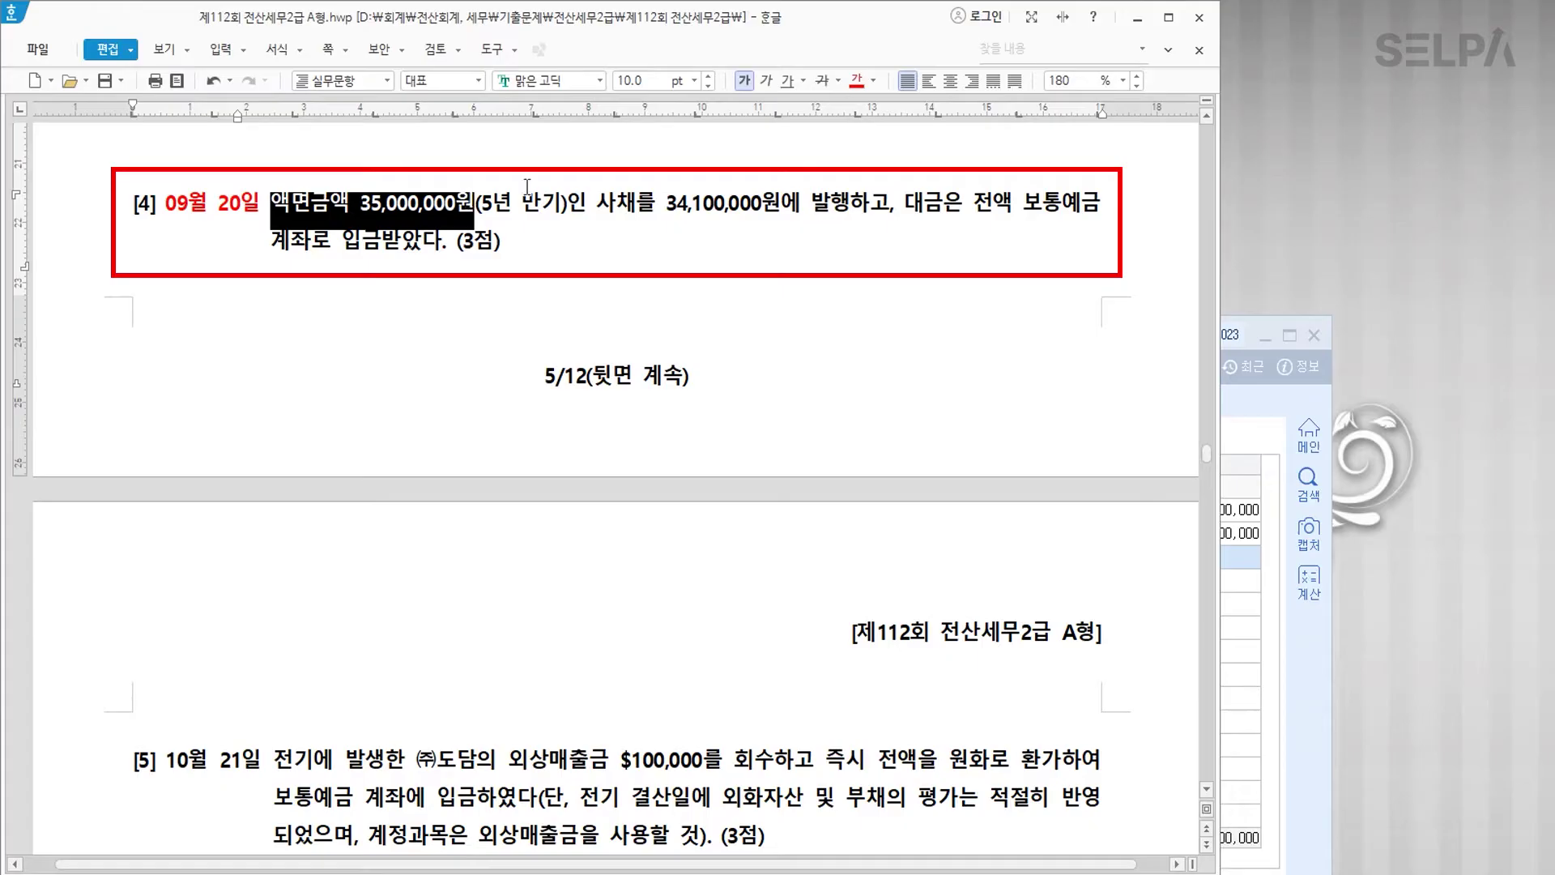
left_click(856, 80)
left_click_drag(602, 205, 845, 203)
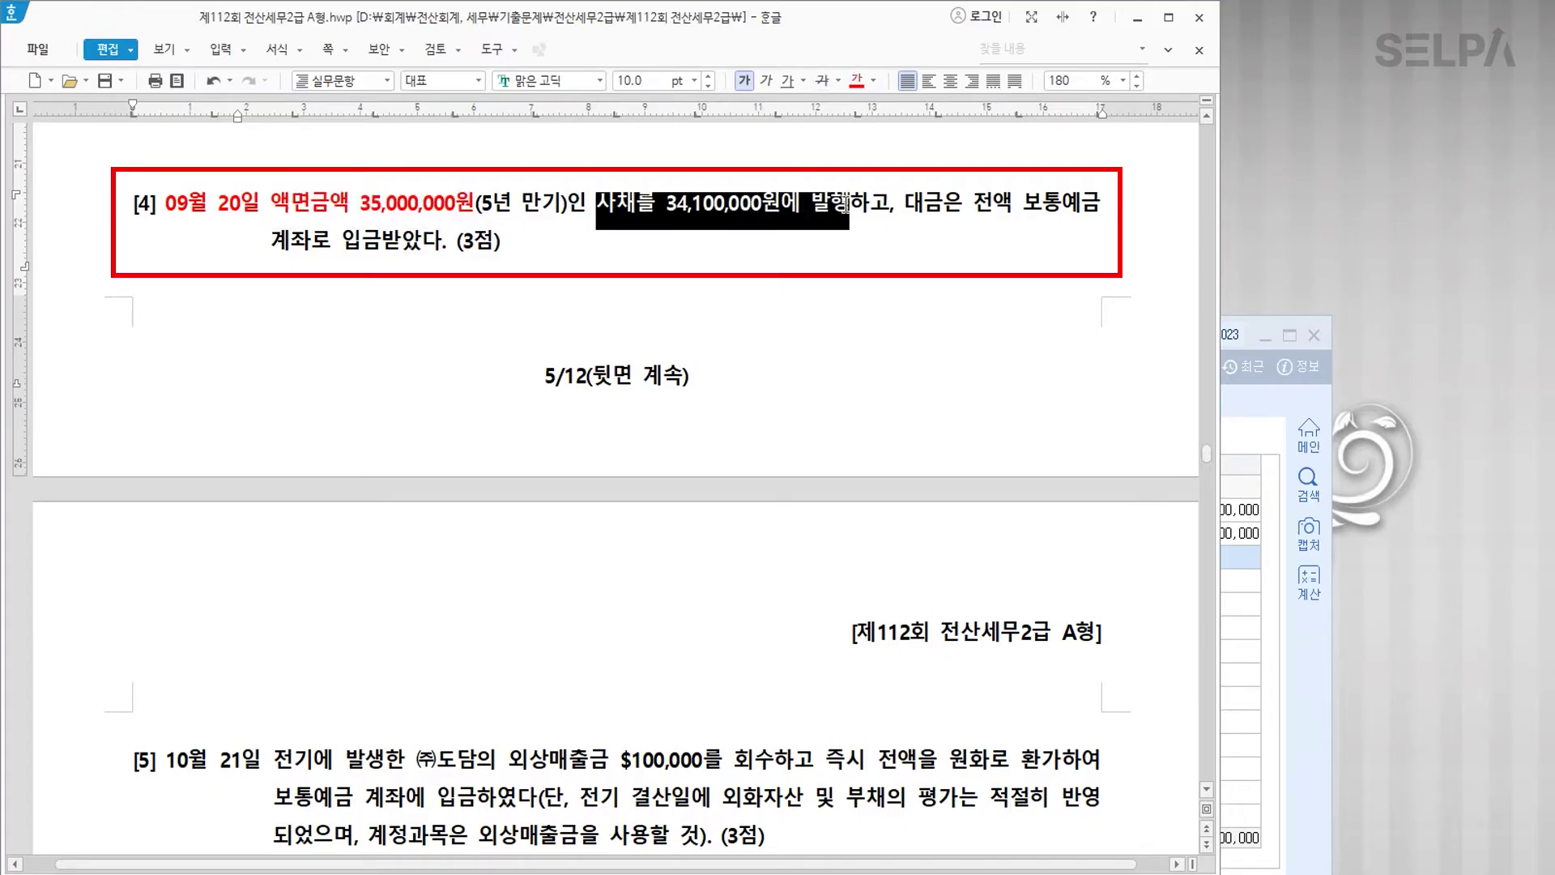
left_click(856, 80)
left_click(766, 257)
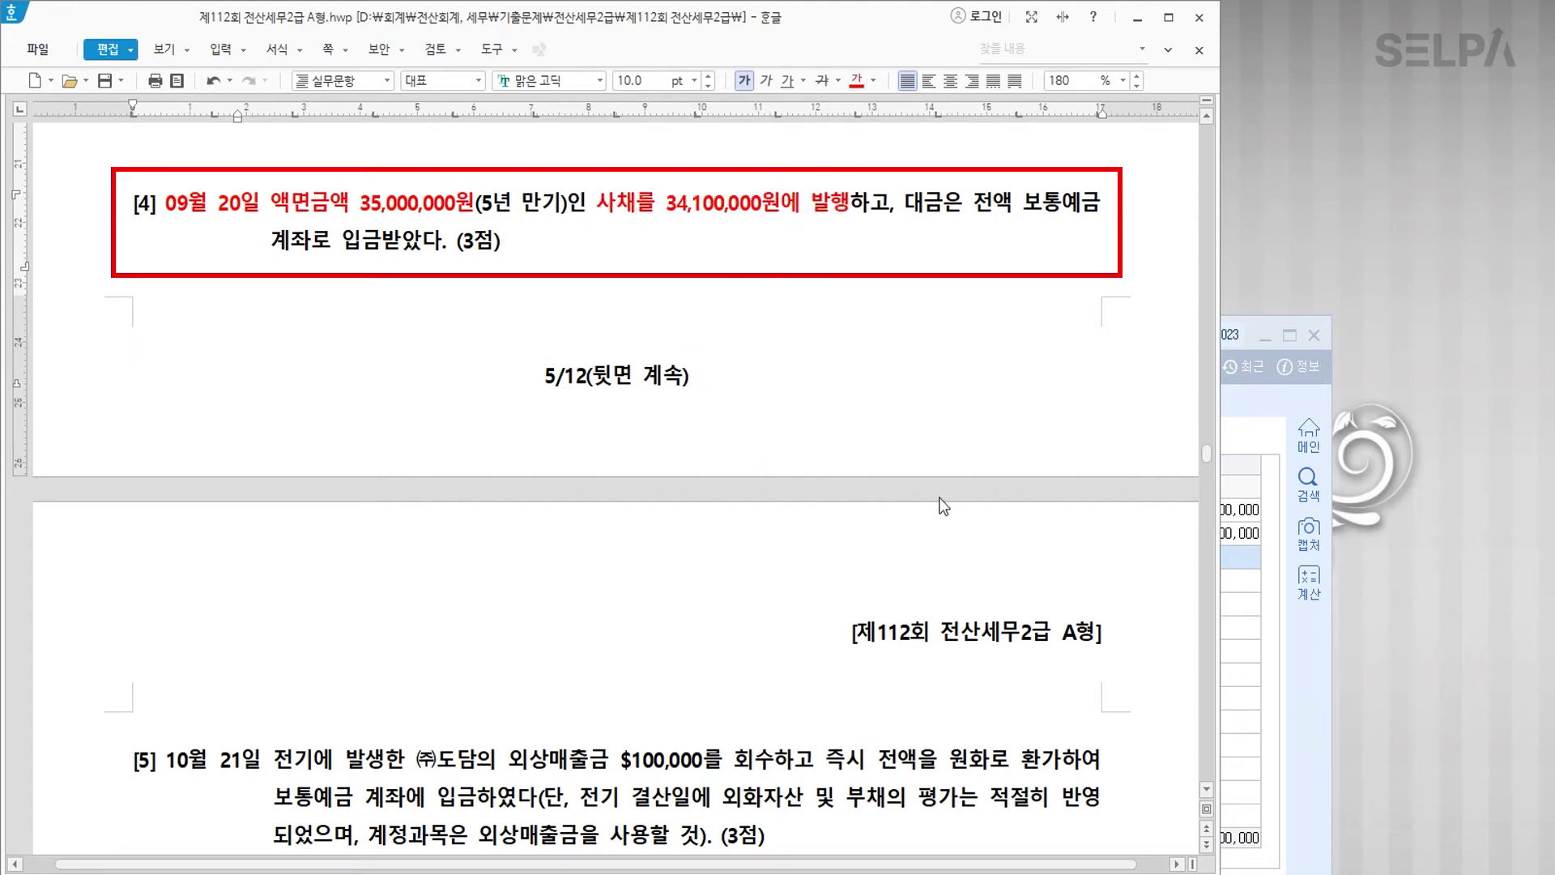
Step: Start a 09/20 voucher crediting 사채 35,000,000 with the description 액면
left_click(1240, 666)
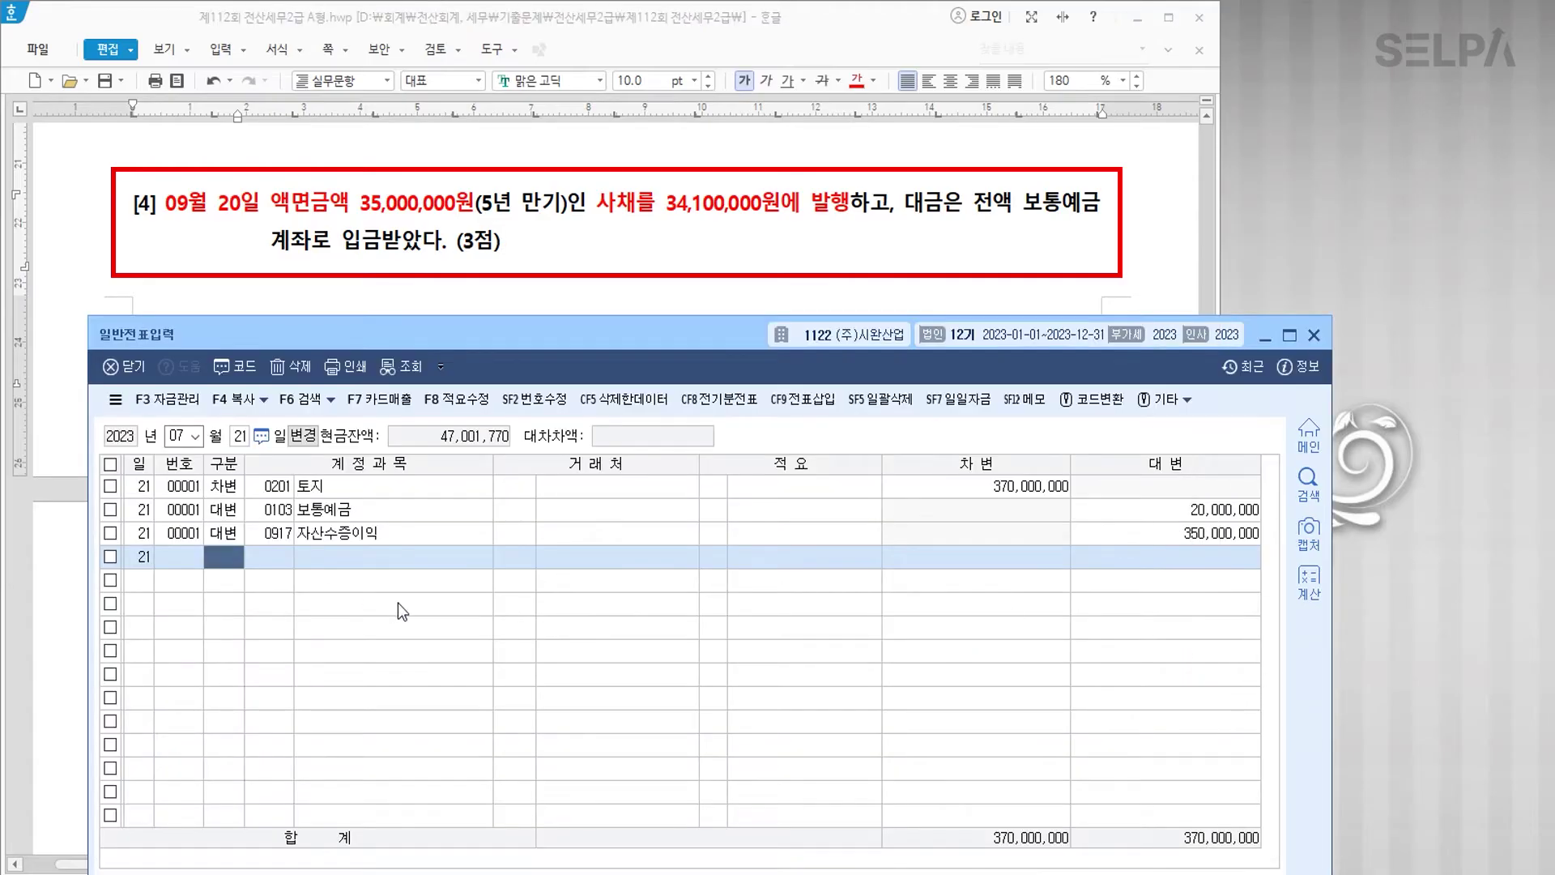
key("Escape")
key("Escape")
type("092")
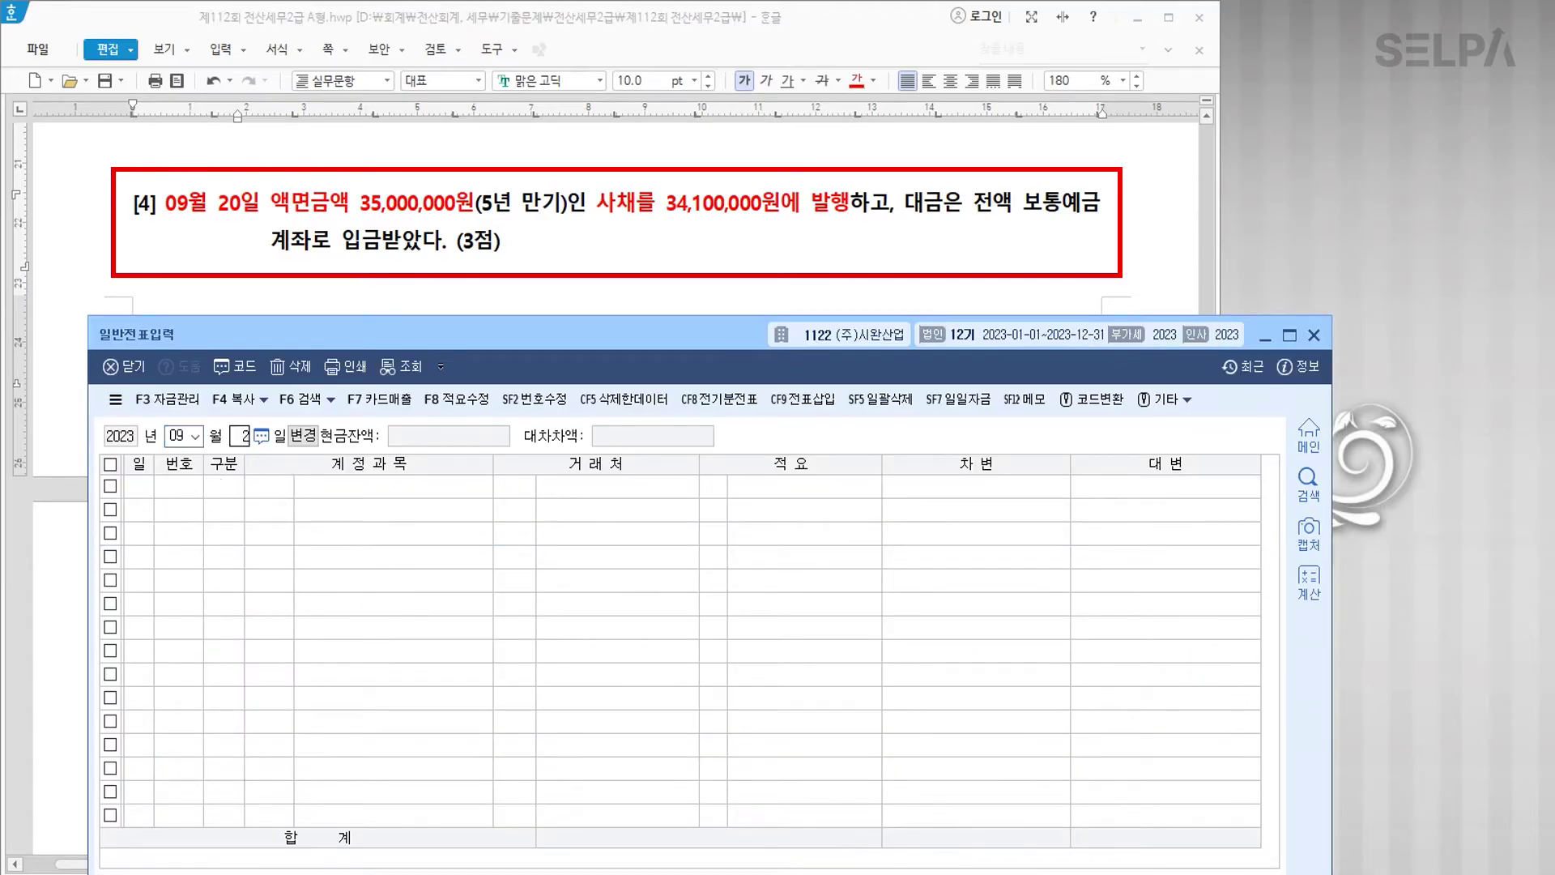
type("0")
key("Return")
type("4")
key("Return")
type("사채")
key("Return")
key("Return")
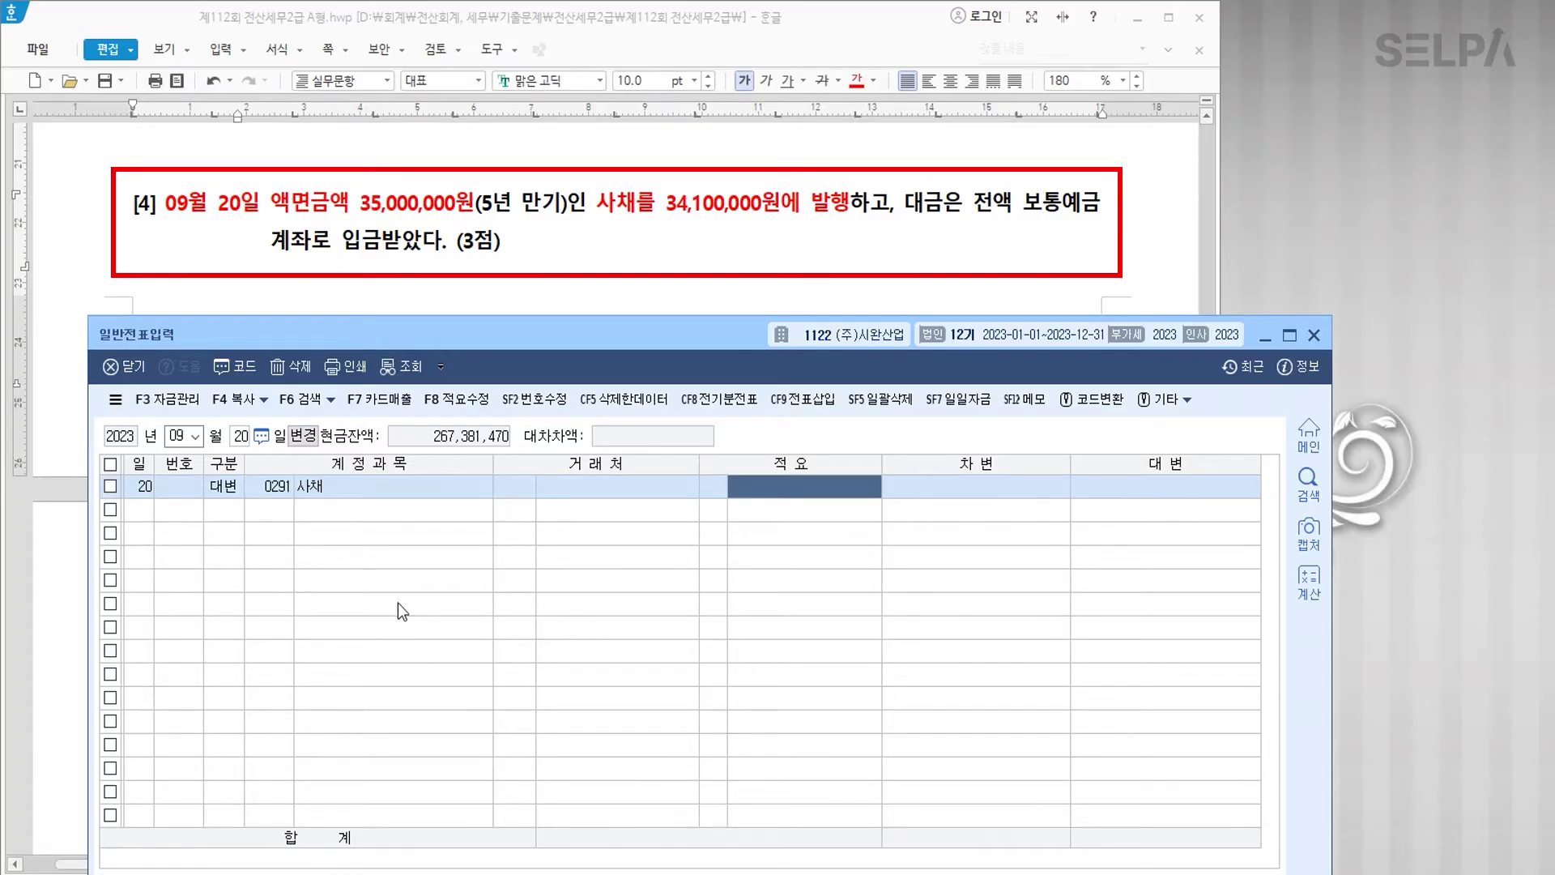
type("액면")
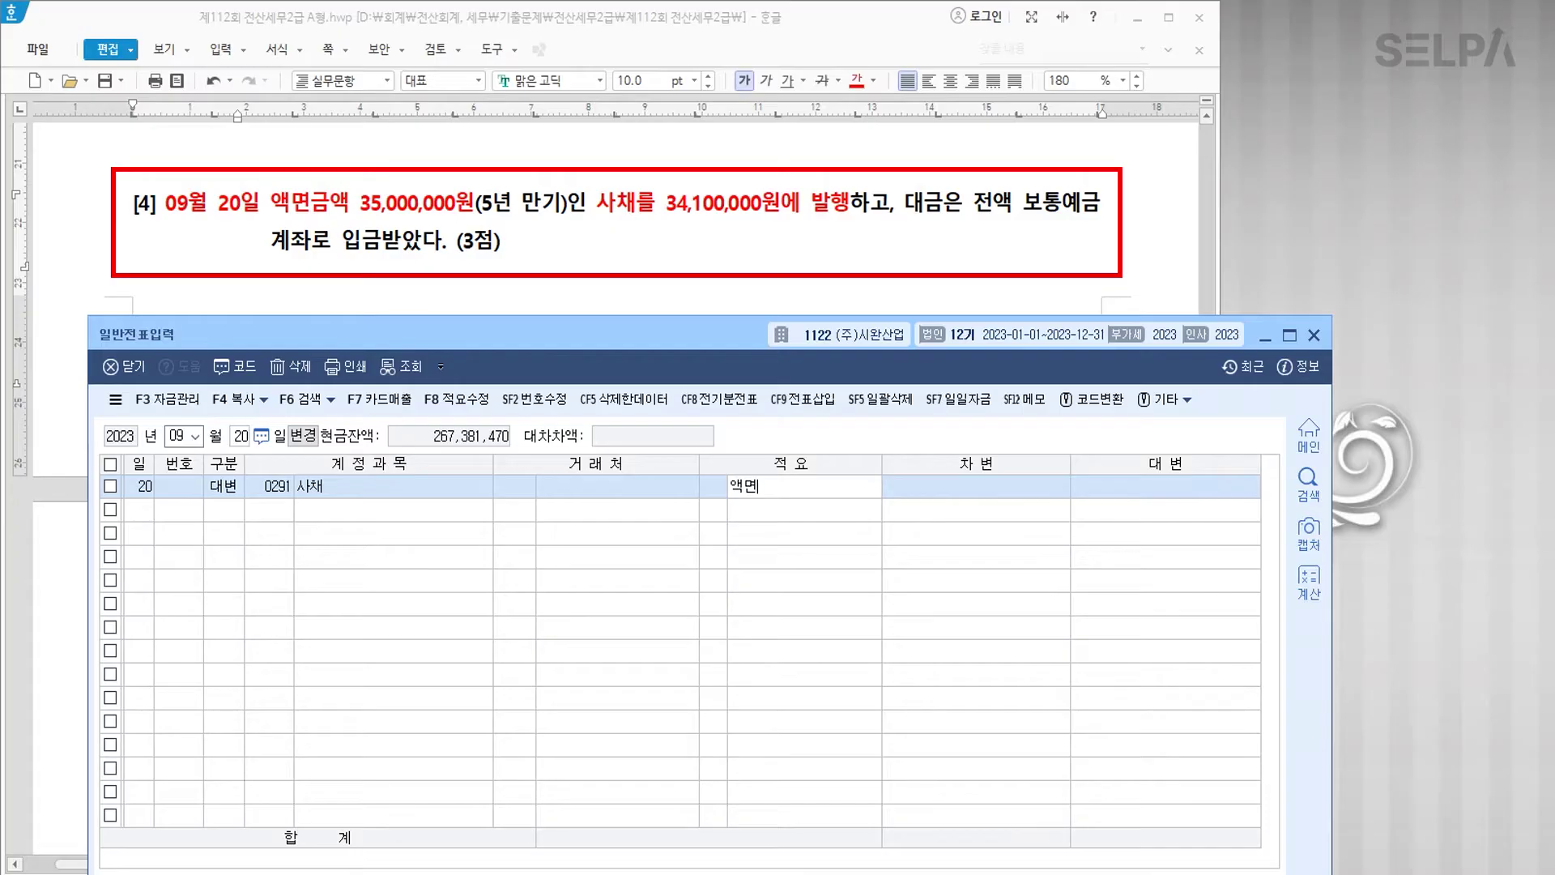
key("Return")
type("35000000")
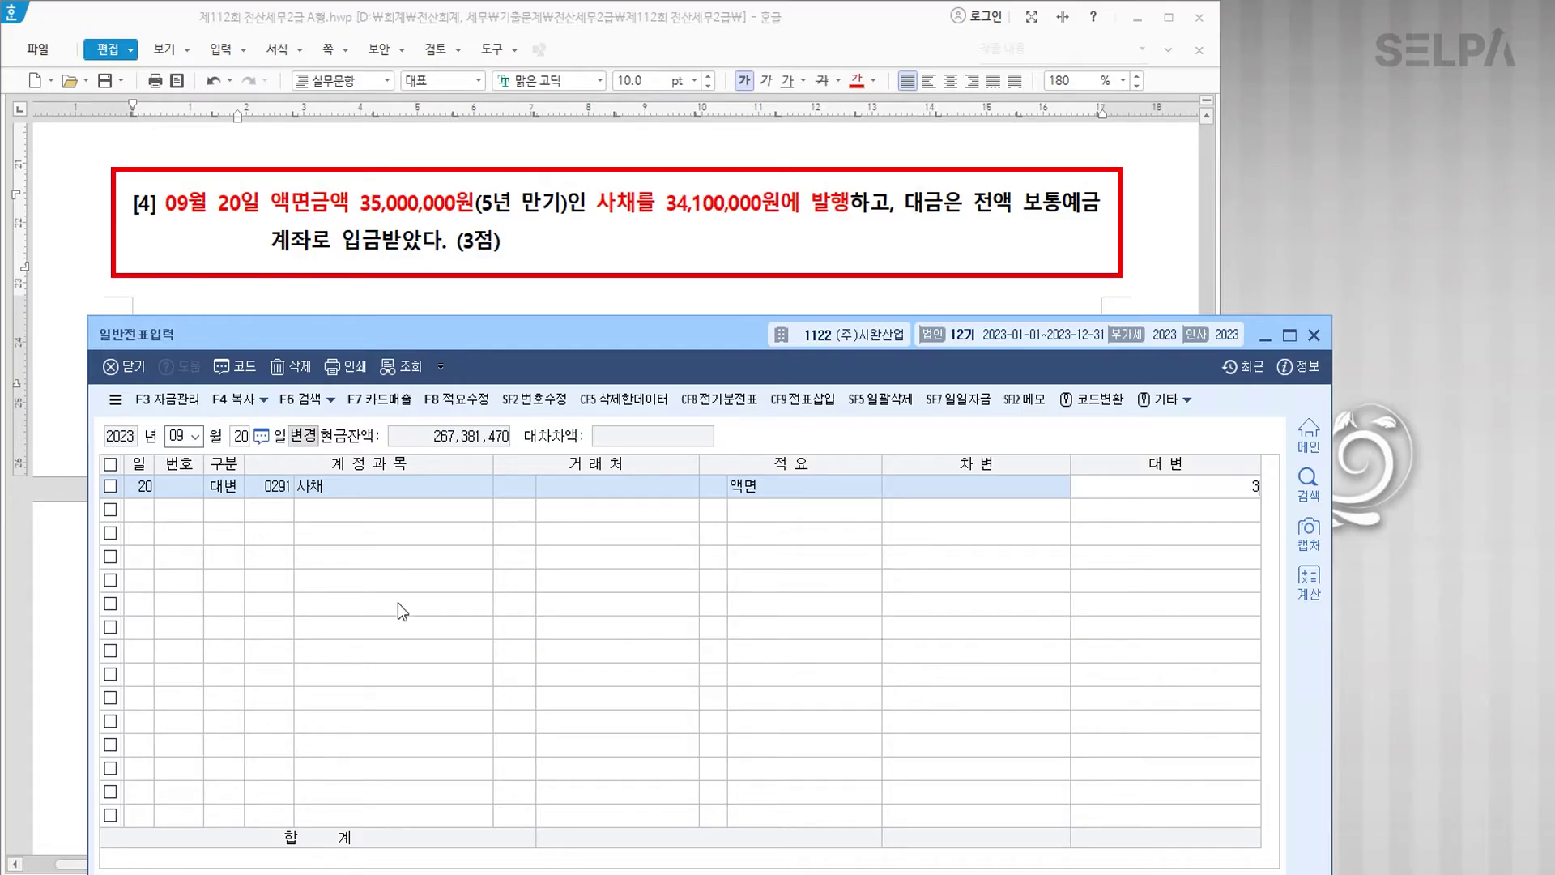
key("Return")
Step: Debit 0103 보통예금 34,100,000 with the description 발행가액
type("3")
key("Return")
type("103")
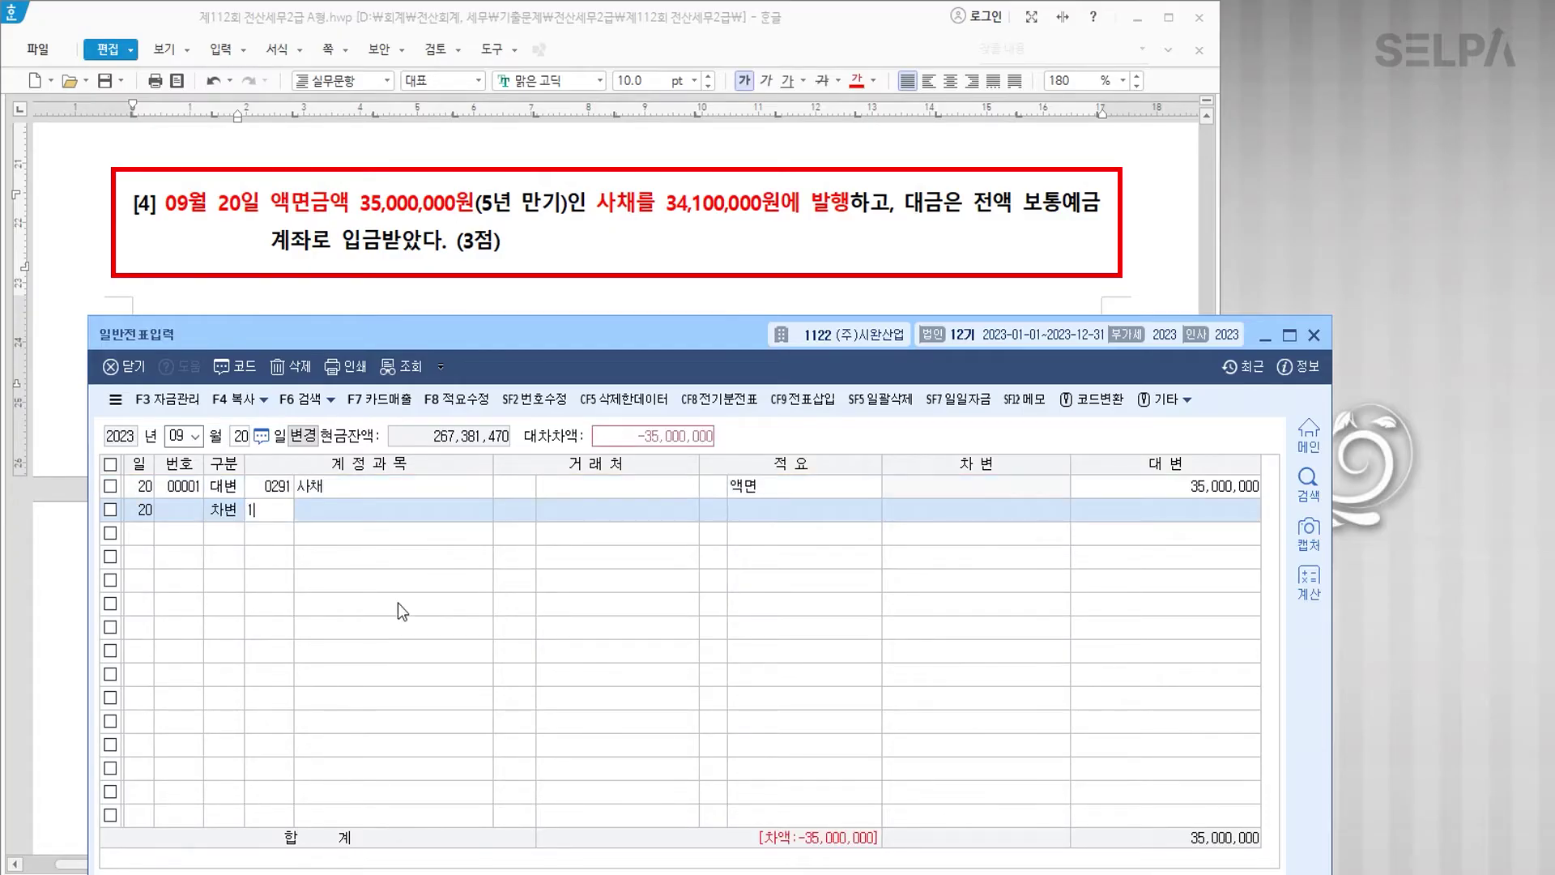
key("Return")
key("Return")
key("Return")
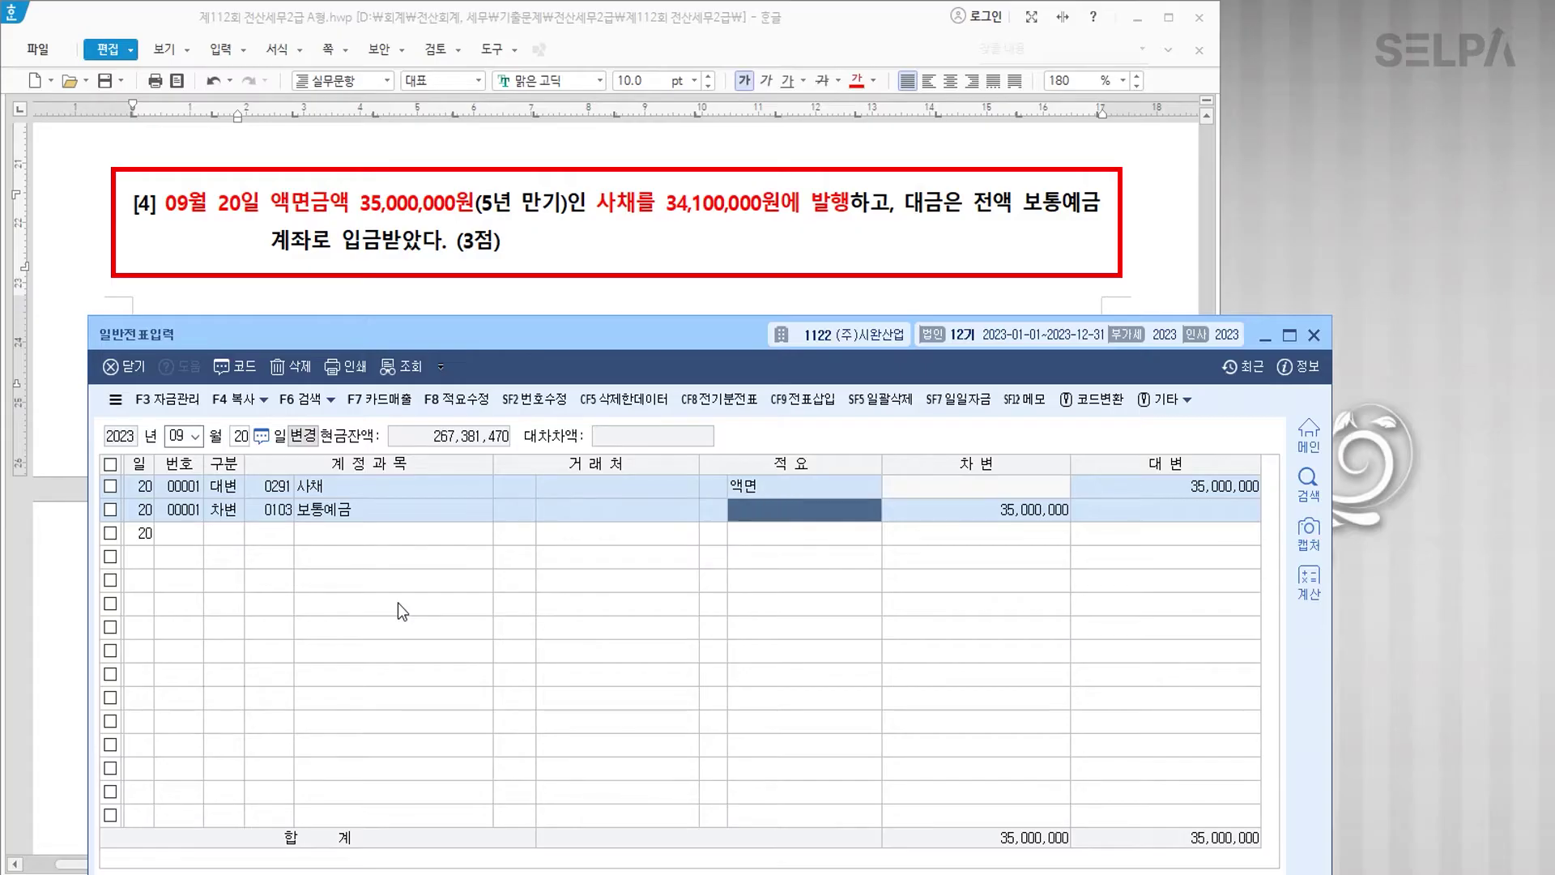
type("발행가액")
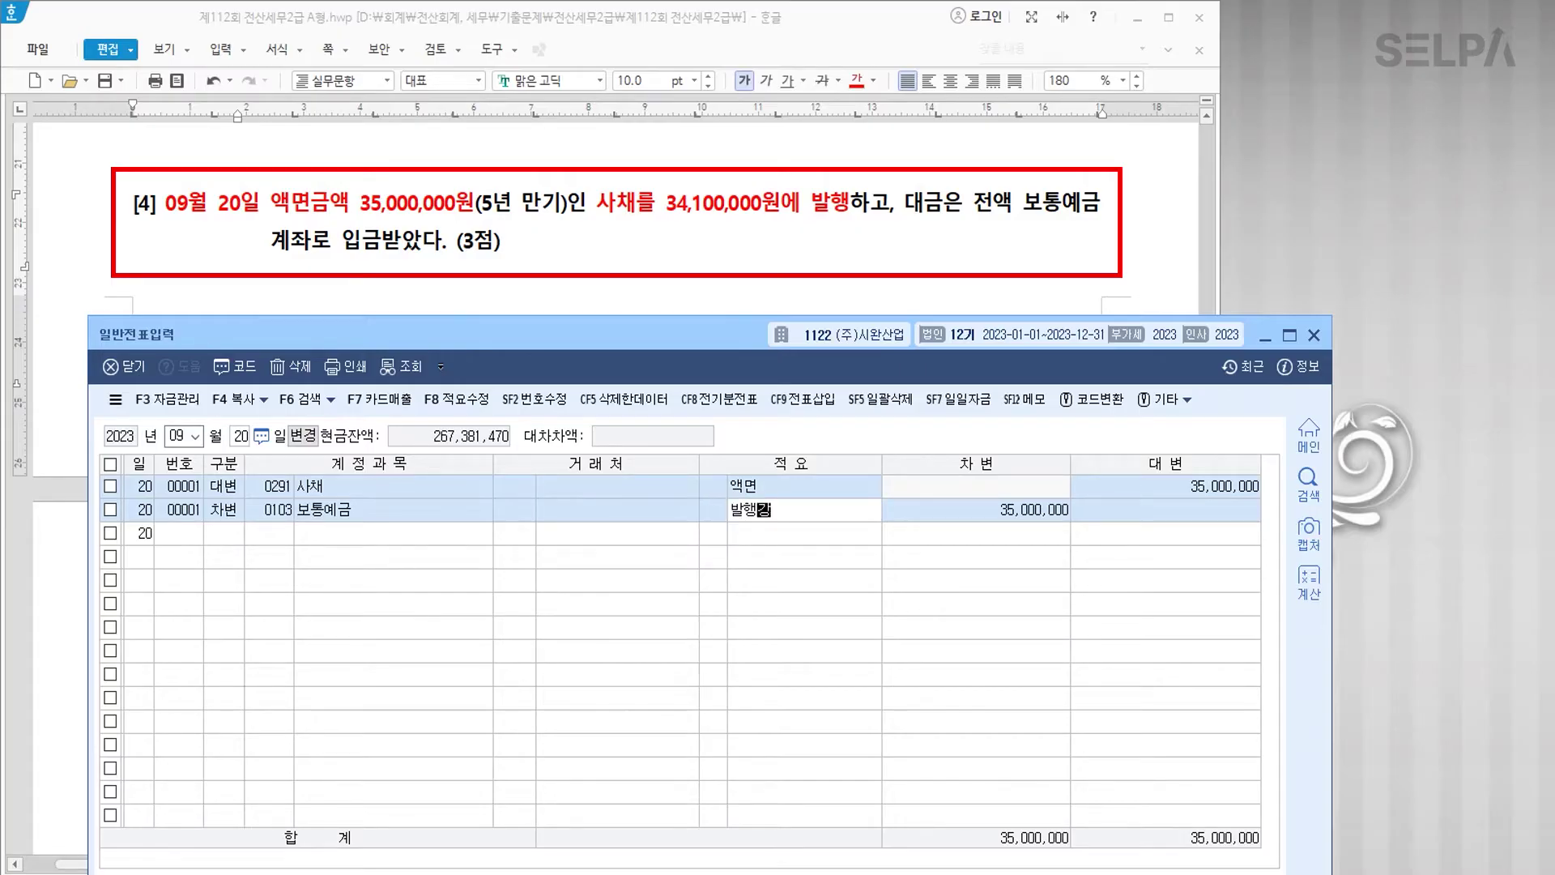
key("Return")
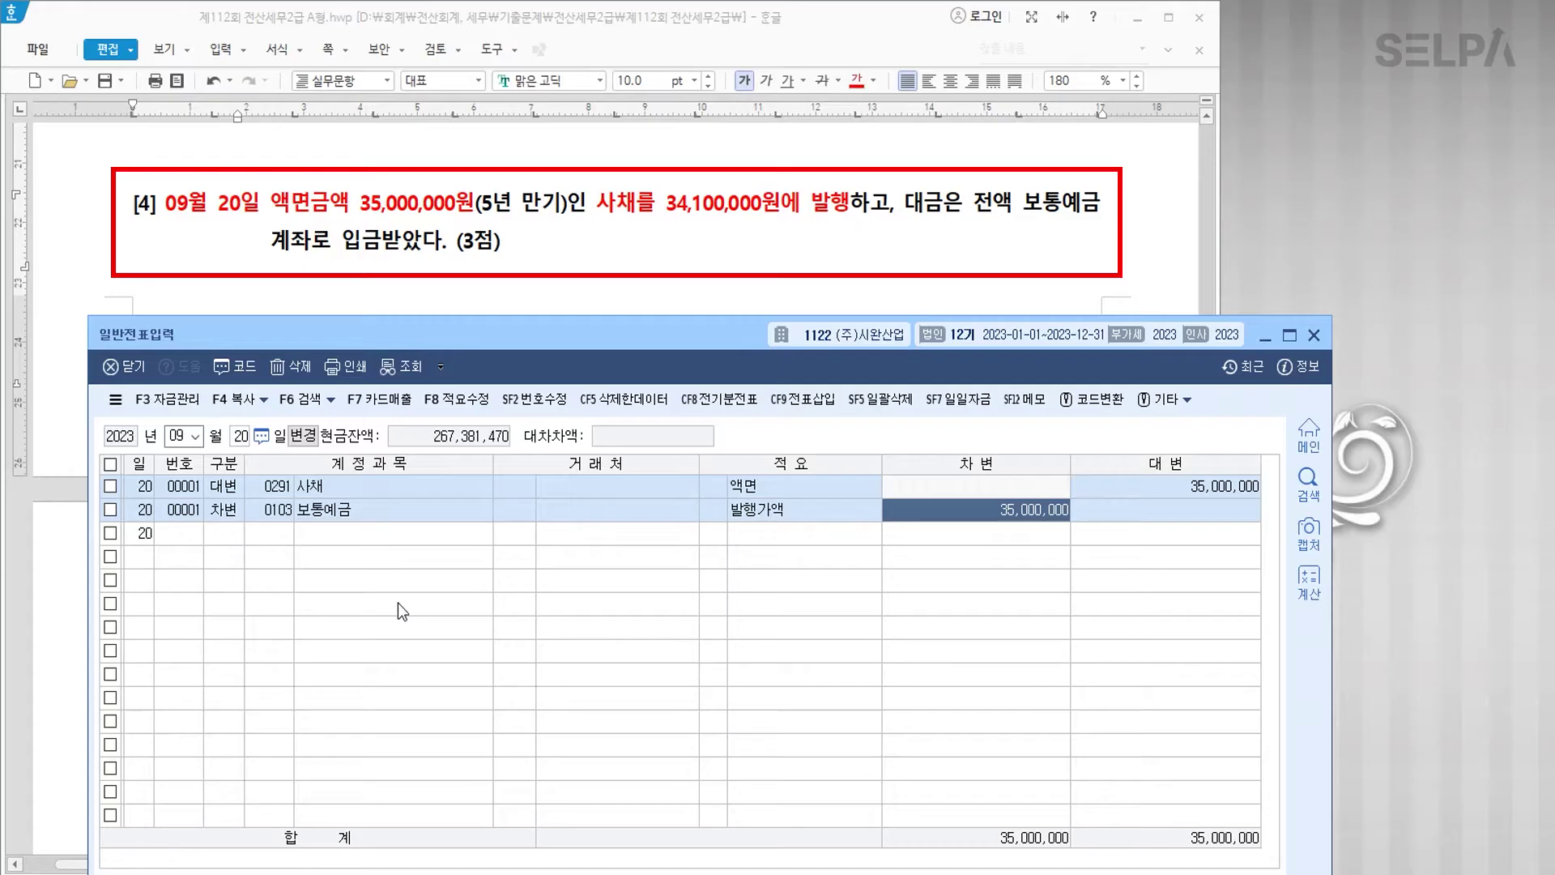
type("34,100,000")
key("Return")
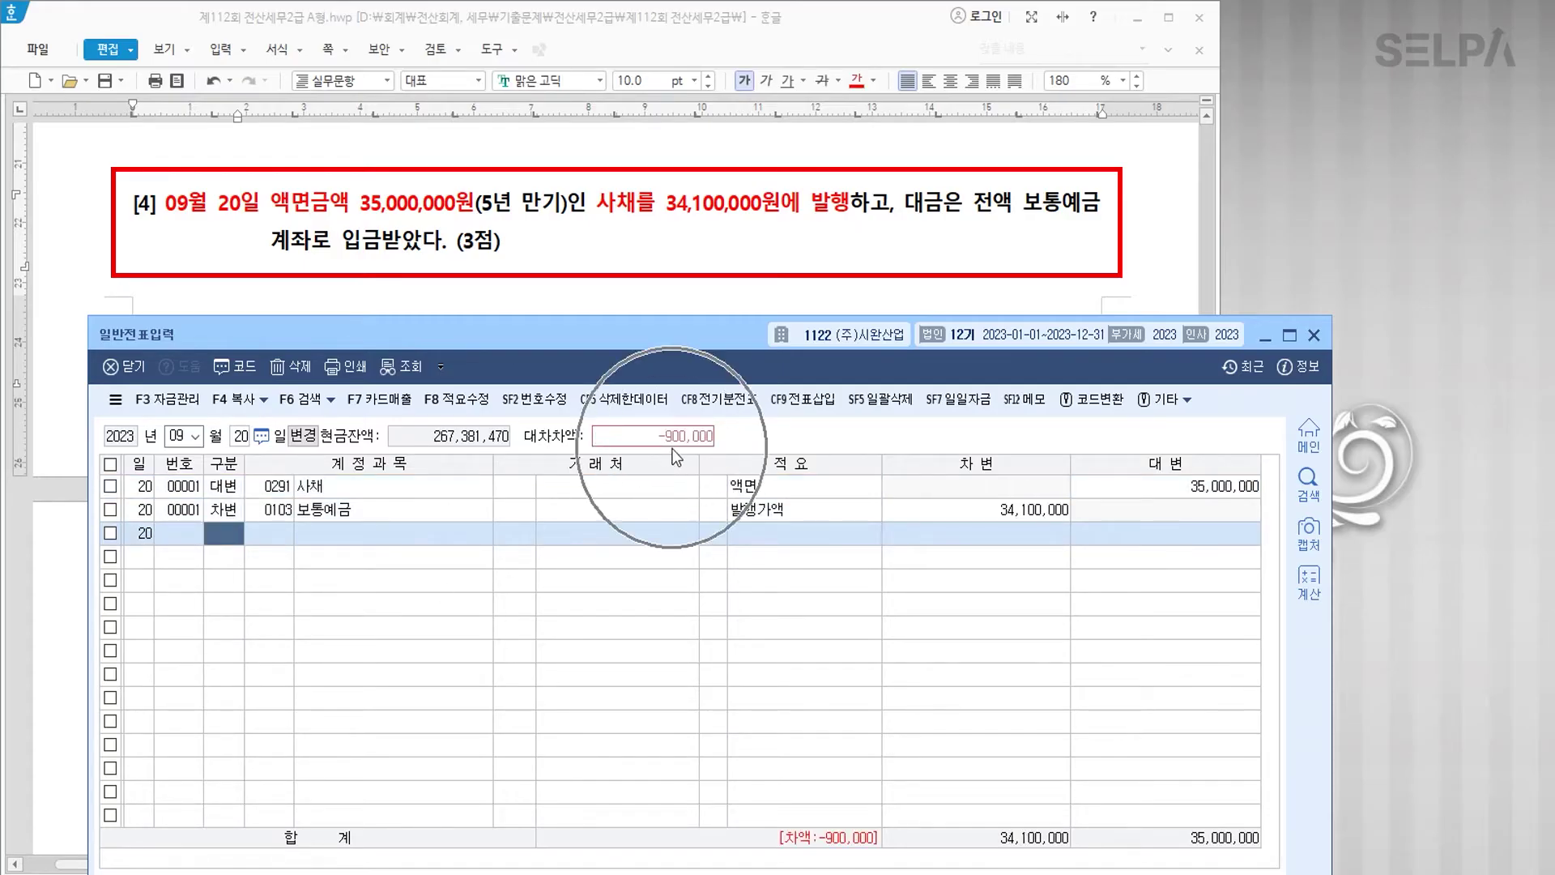
Step: Debit 사채할인발행차금 900,000 for the discount, completing the voucher
type("3")
key("Return")
type("사채할")
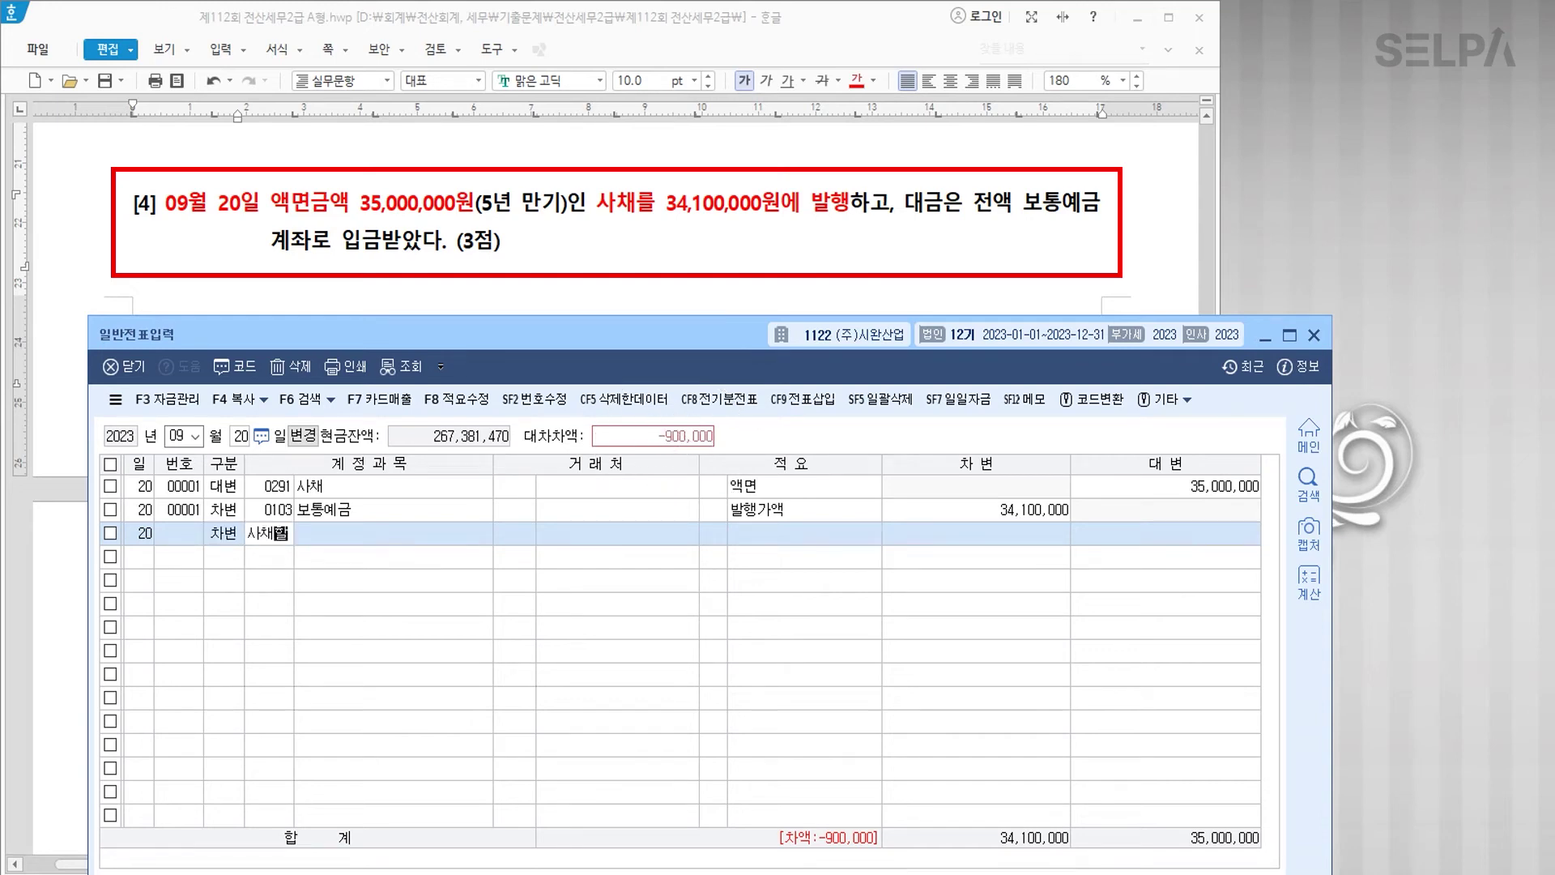
key("Return")
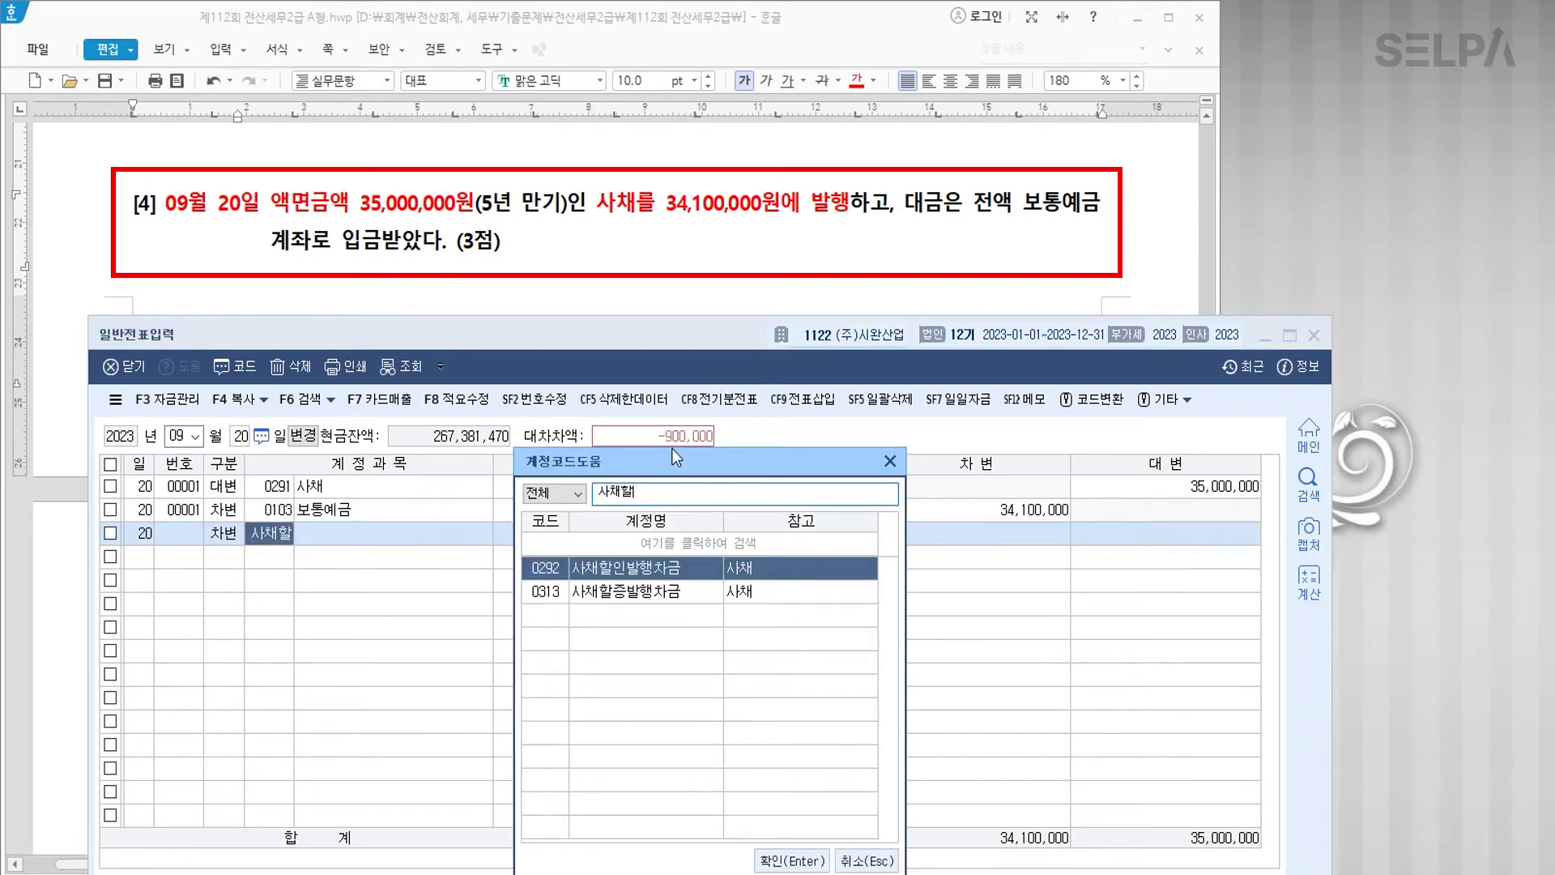
key("Return")
key("Down")
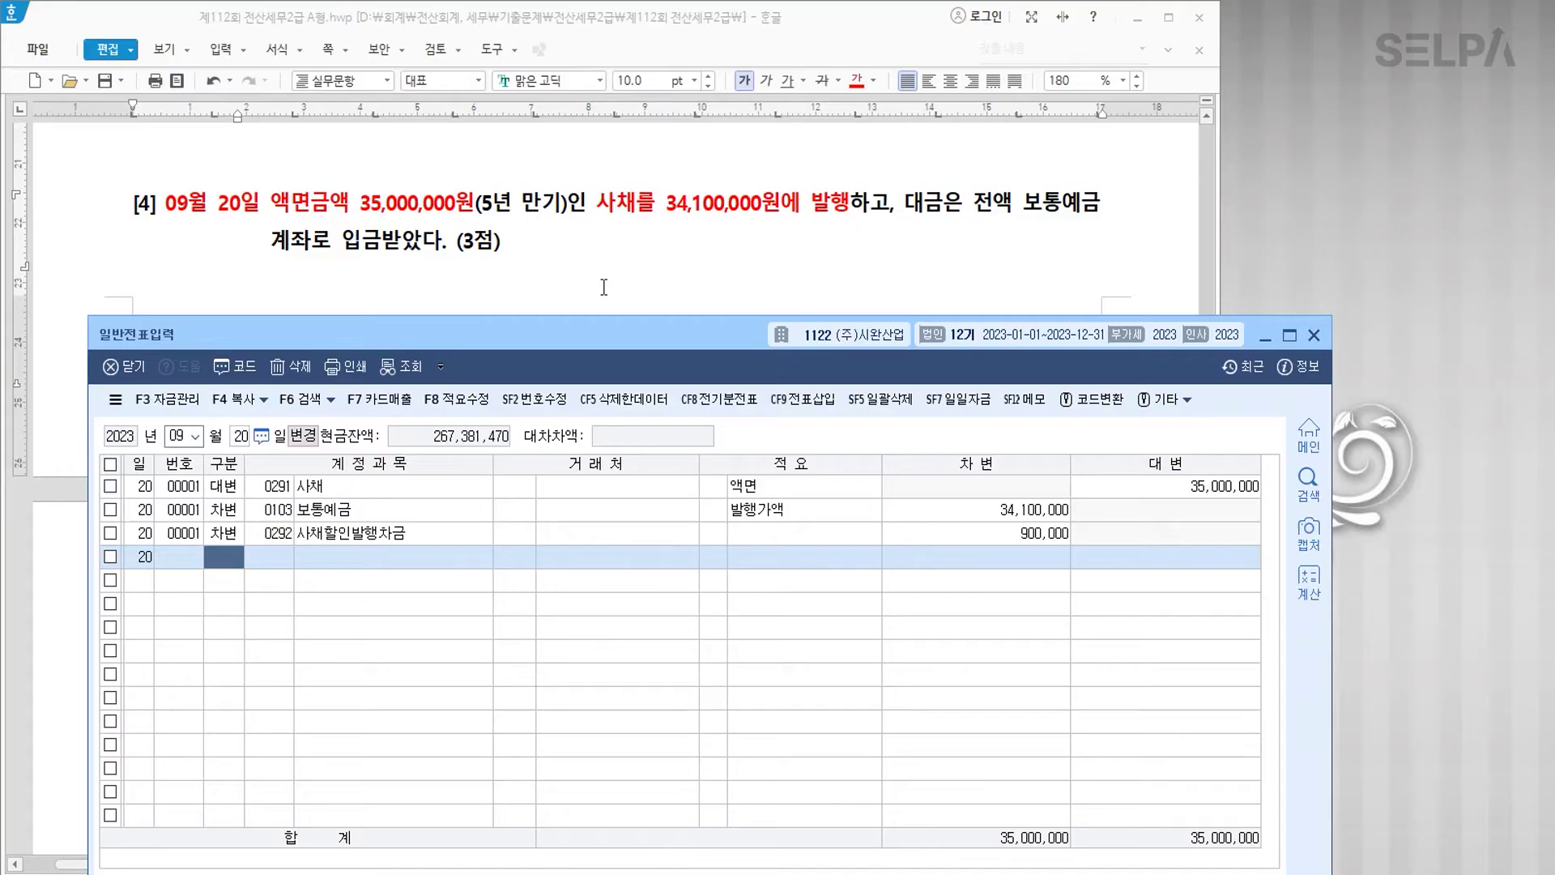
Step: Colour 10월 21일 red, the receivable collection phrase blue, and note '>> 과거환율'
left_click(747, 311)
scroll(747, 311, "down", 5)
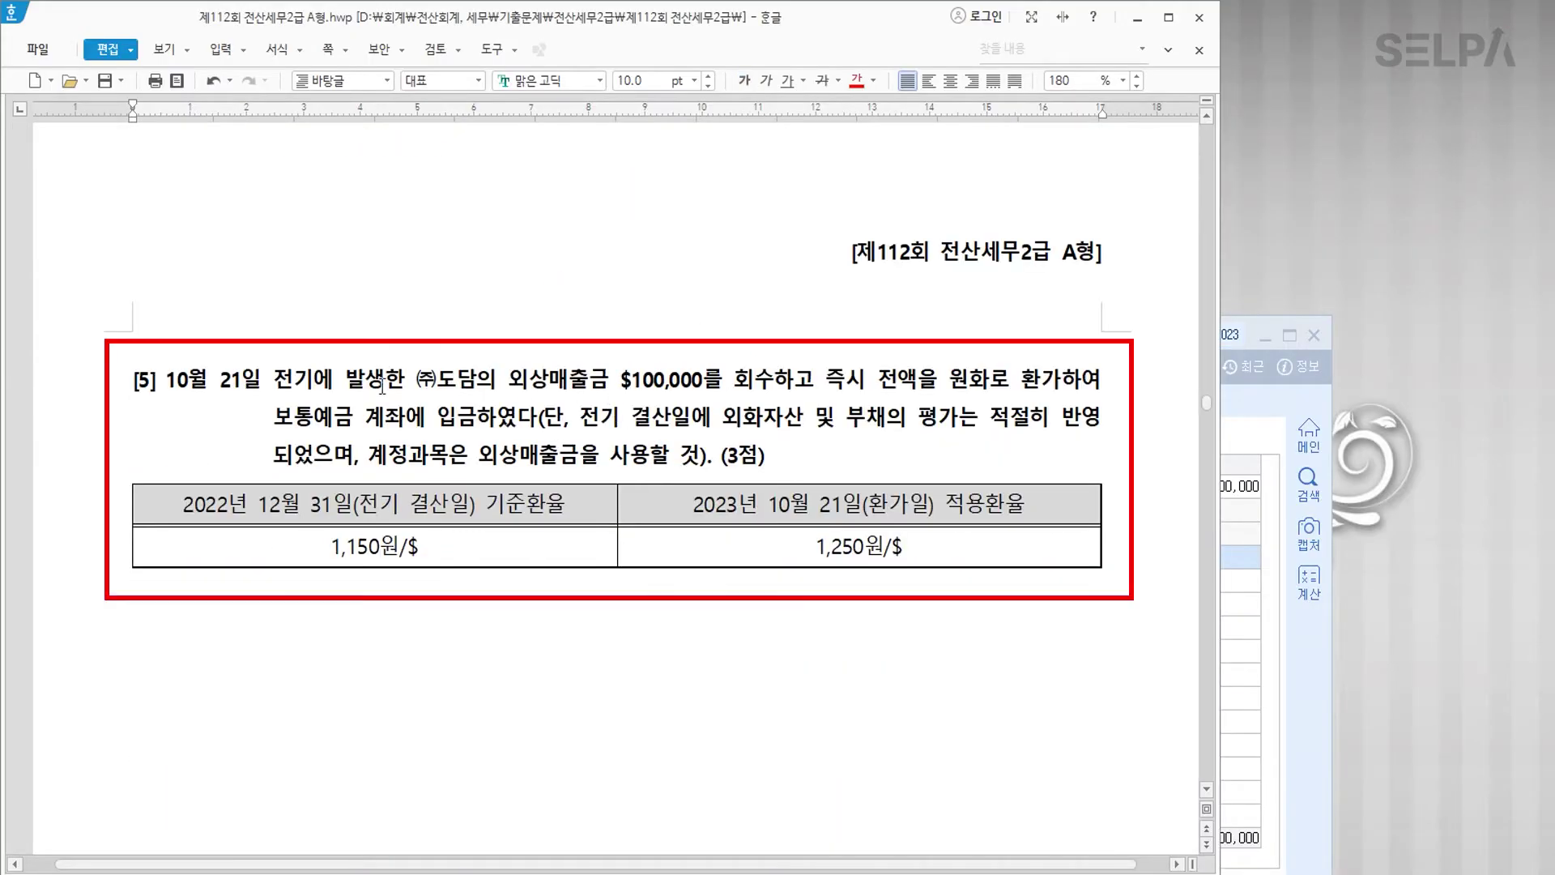
left_click_drag(165, 381, 253, 387)
left_click(856, 80)
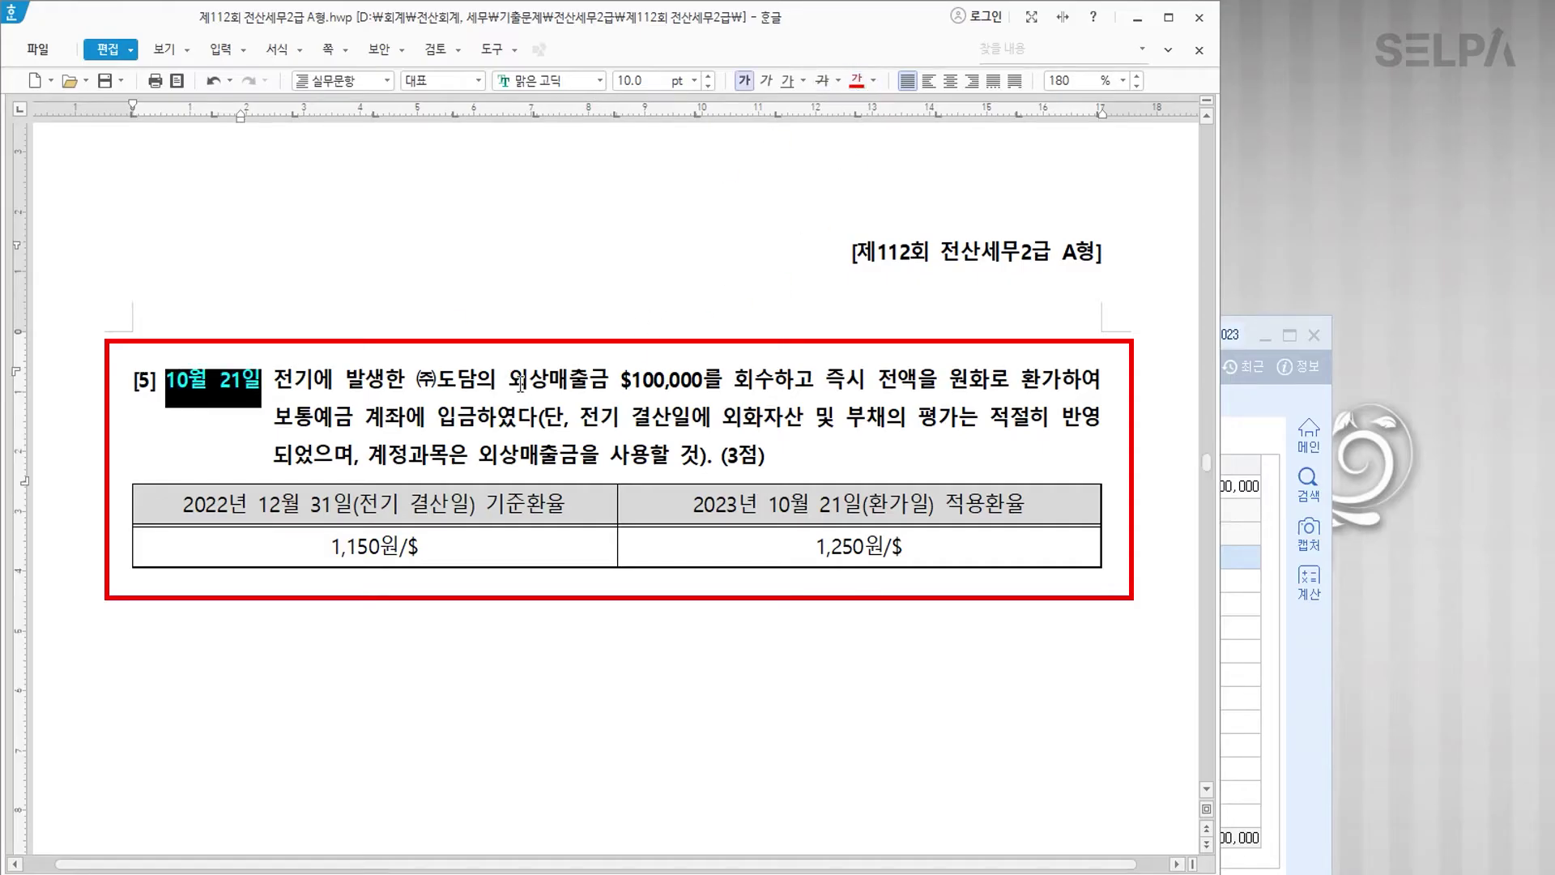
left_click_drag(508, 379, 774, 381)
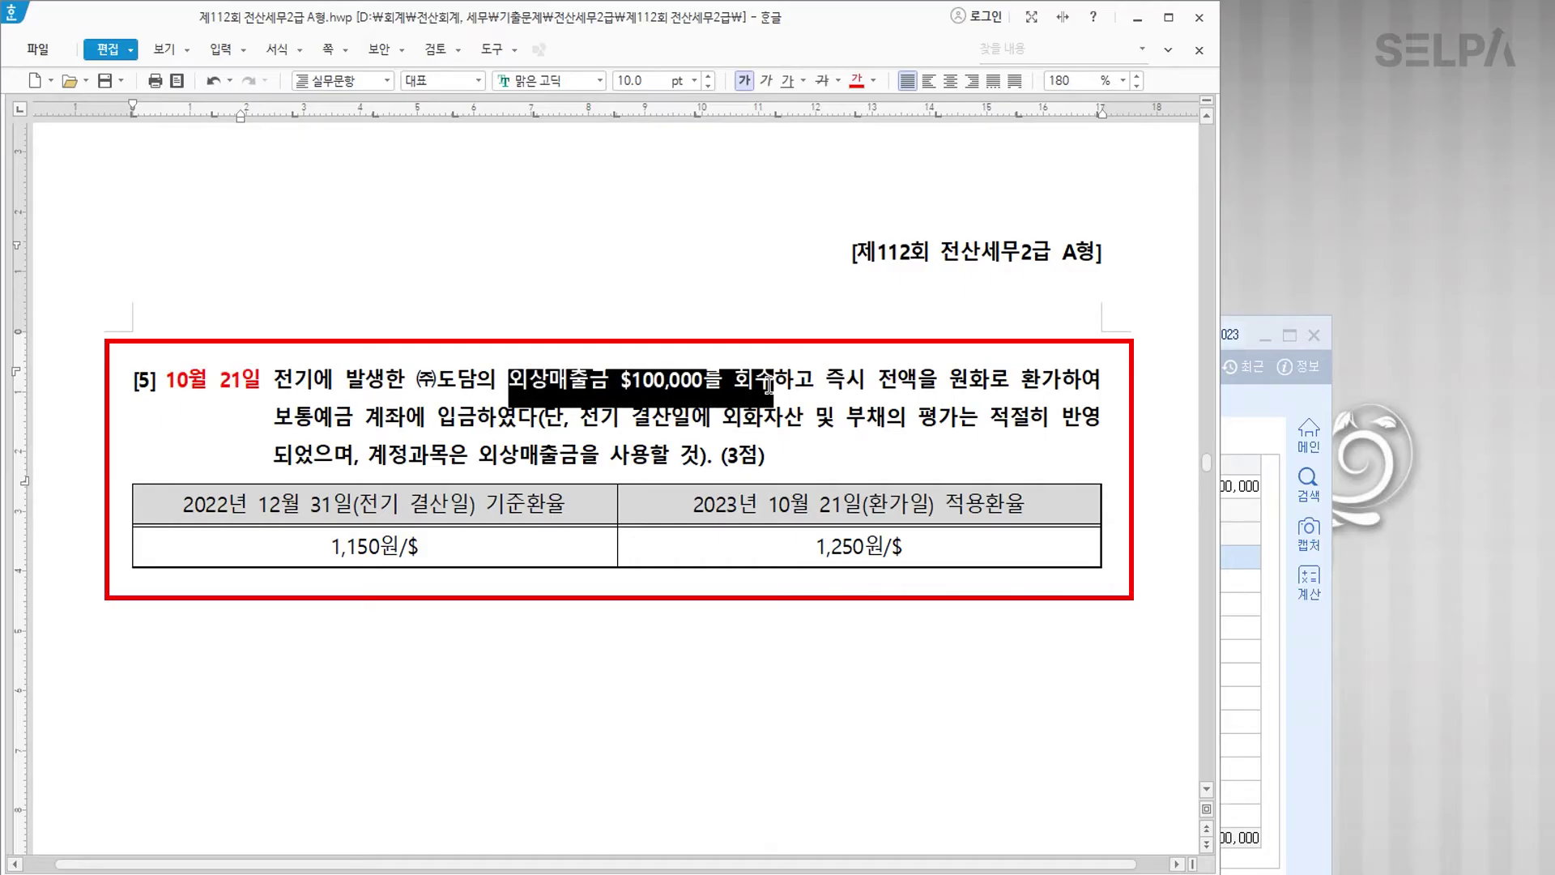
left_click(872, 81)
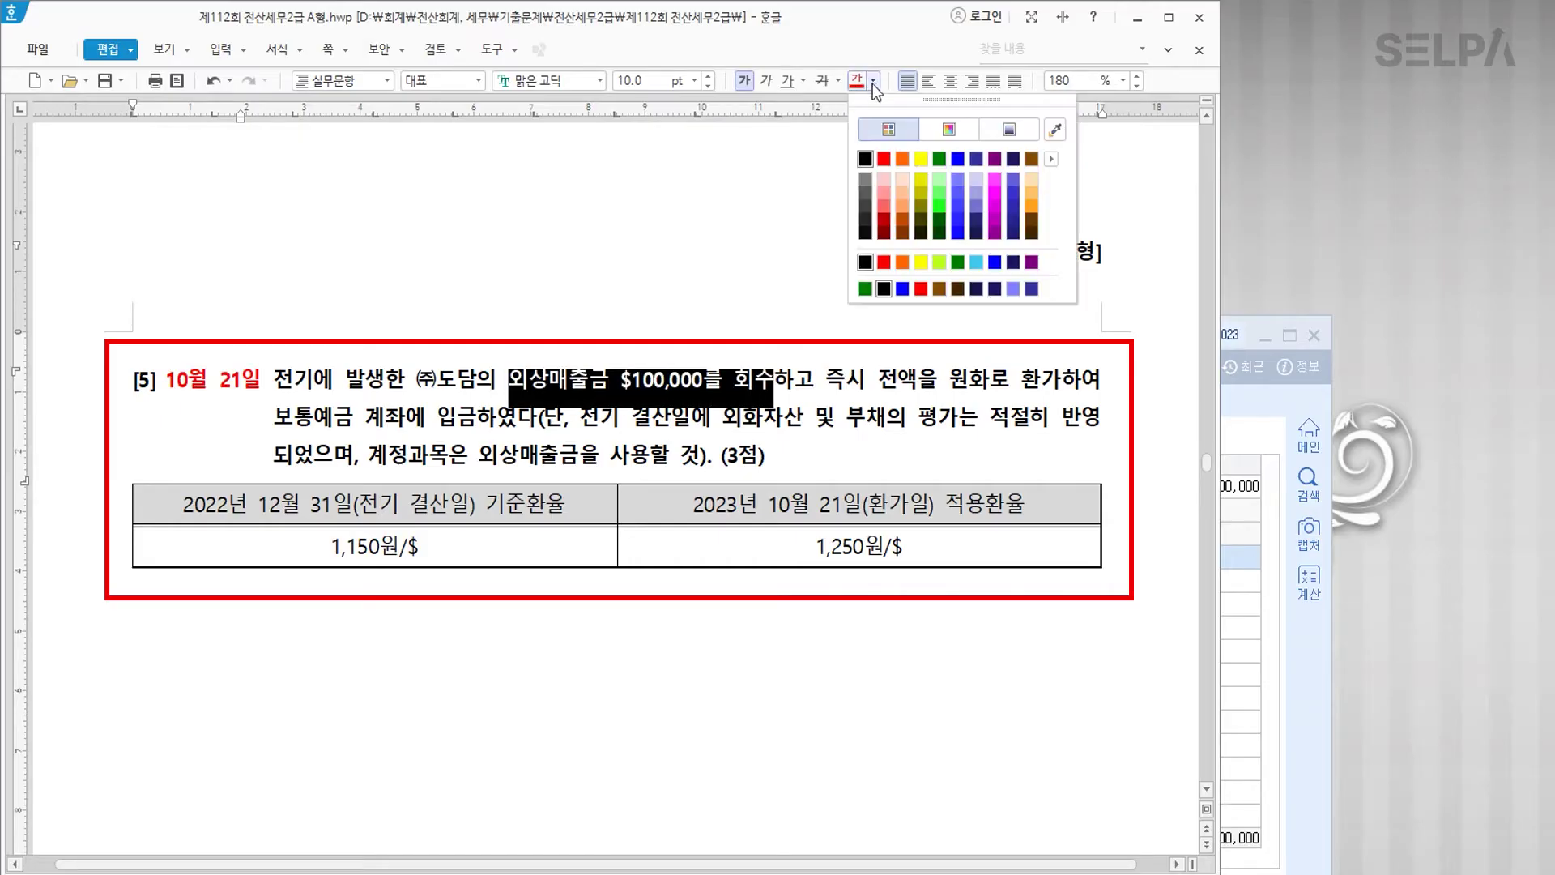
left_click(957, 159)
left_click(684, 396)
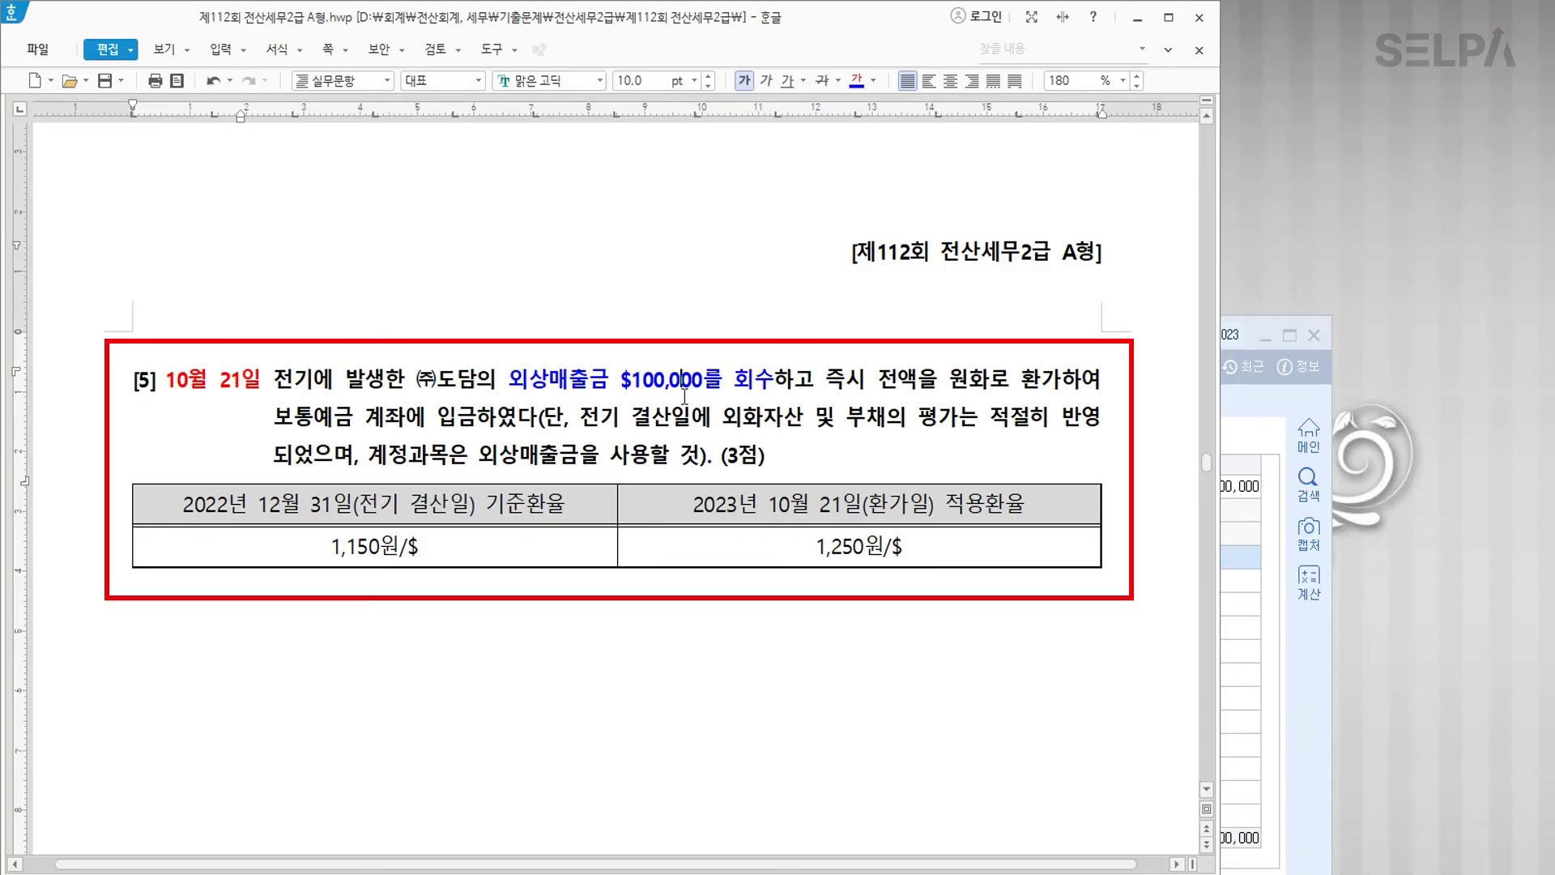
left_click(609, 379)
type(">> 과")
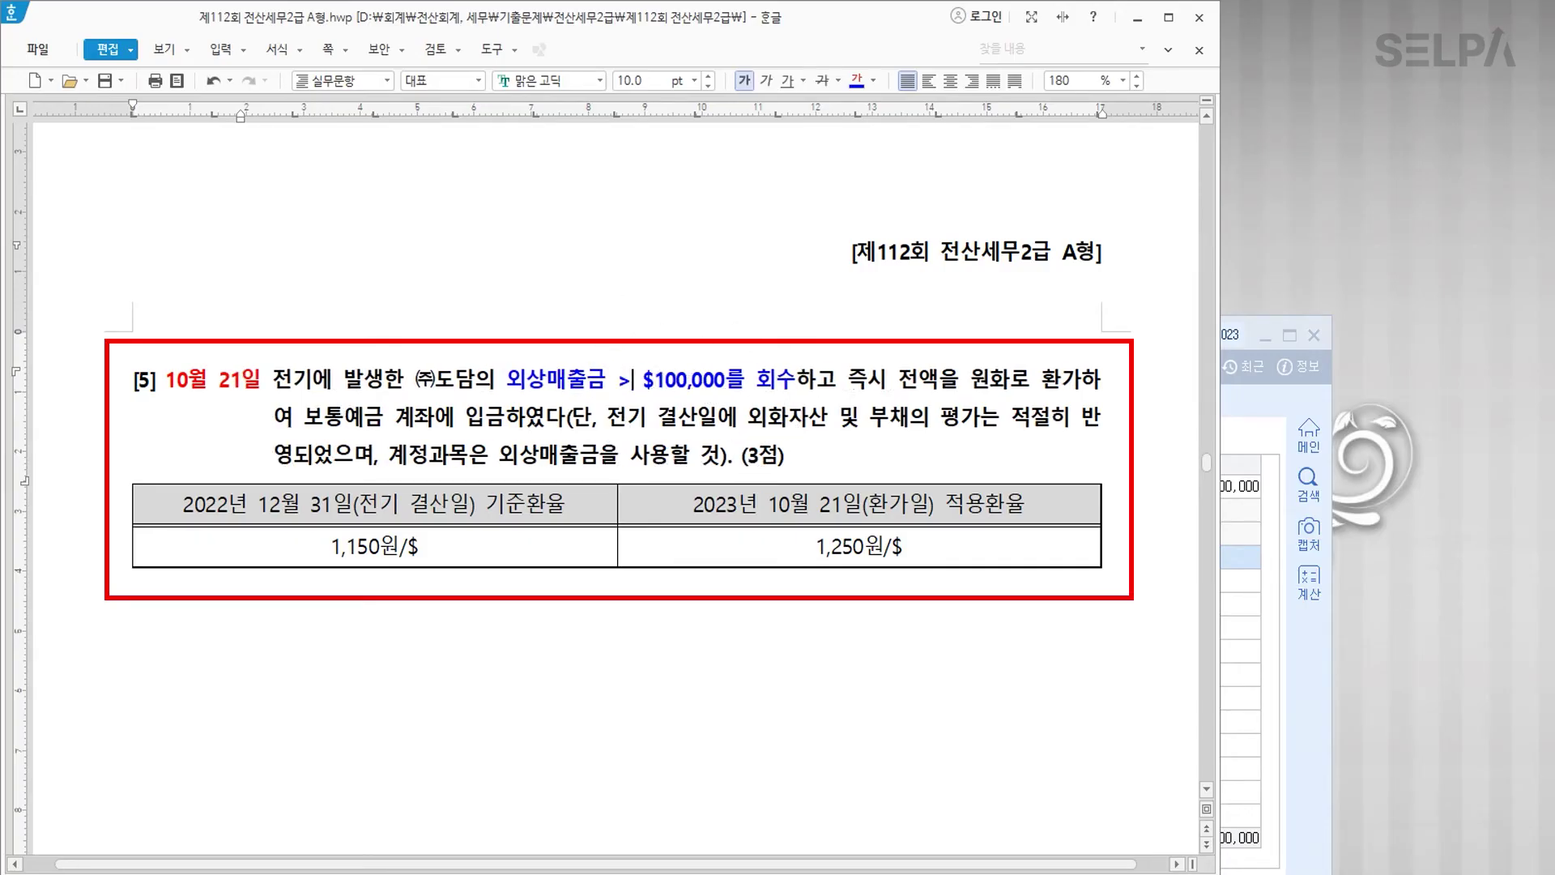
type("거환율")
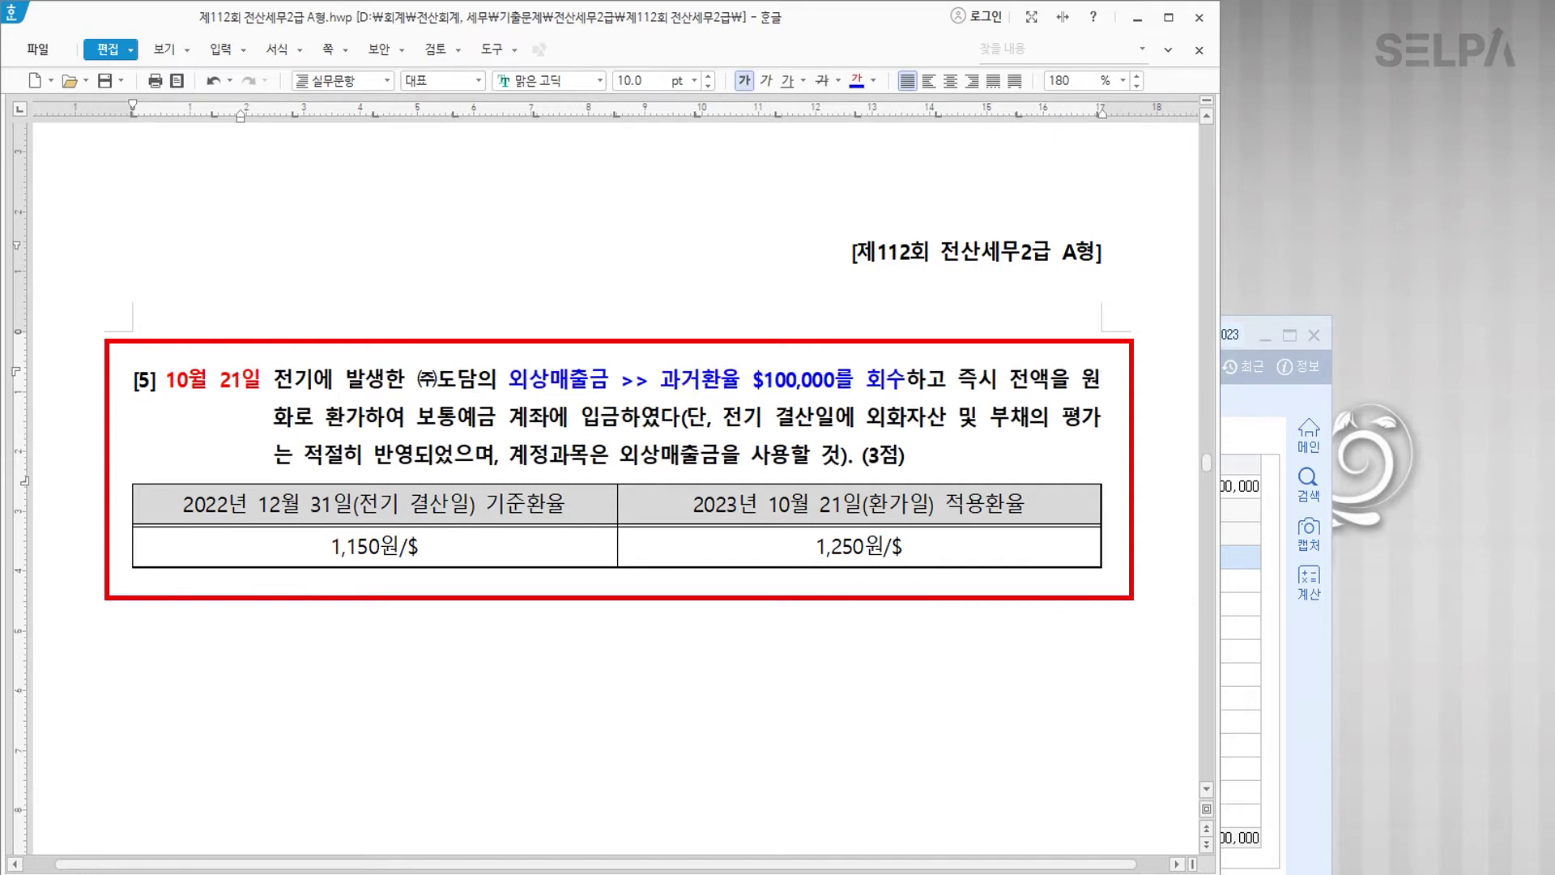
Step: Colour 1,150원/$ blue, 보통예금 계좌에 입금 and 1,250원/$ red, noting '>> 오늘환율'
double_click(328, 547)
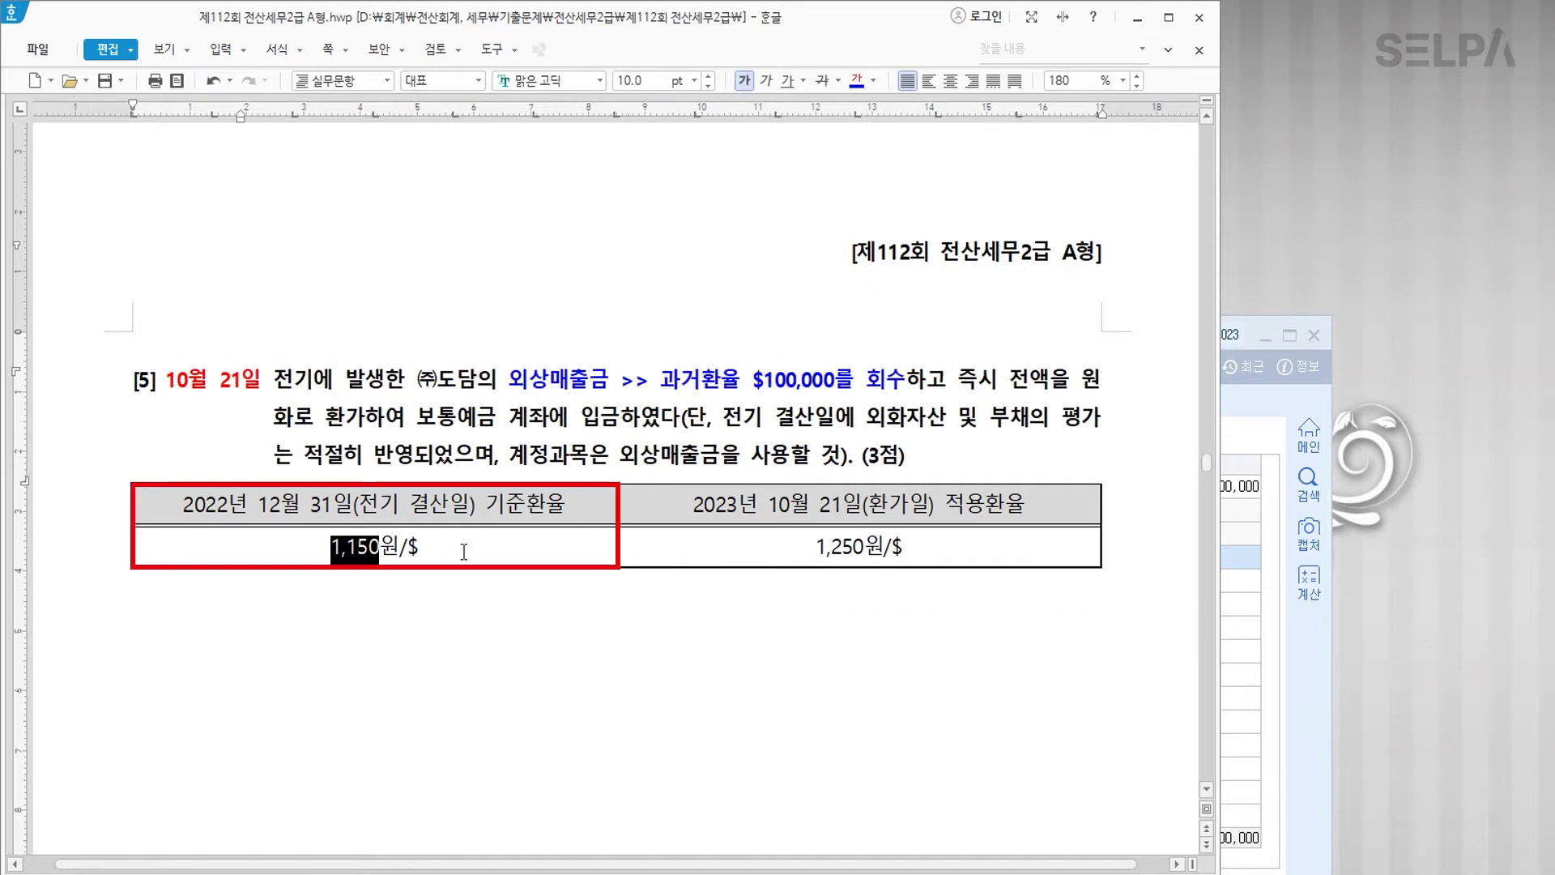
left_click(457, 554, "shift")
left_click(856, 80)
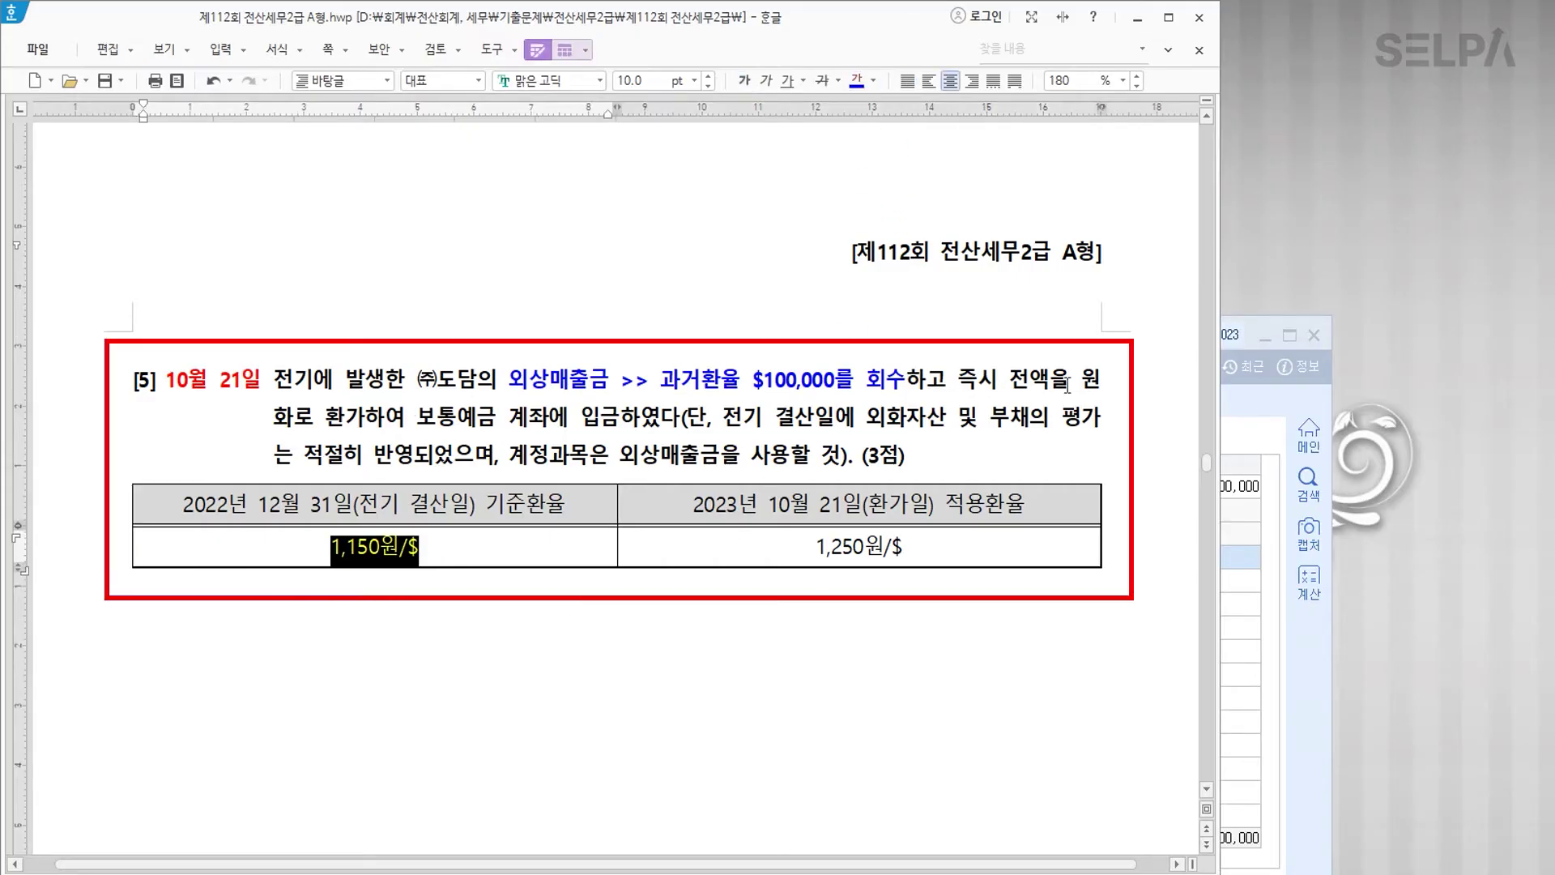
left_click_drag(421, 417, 620, 419)
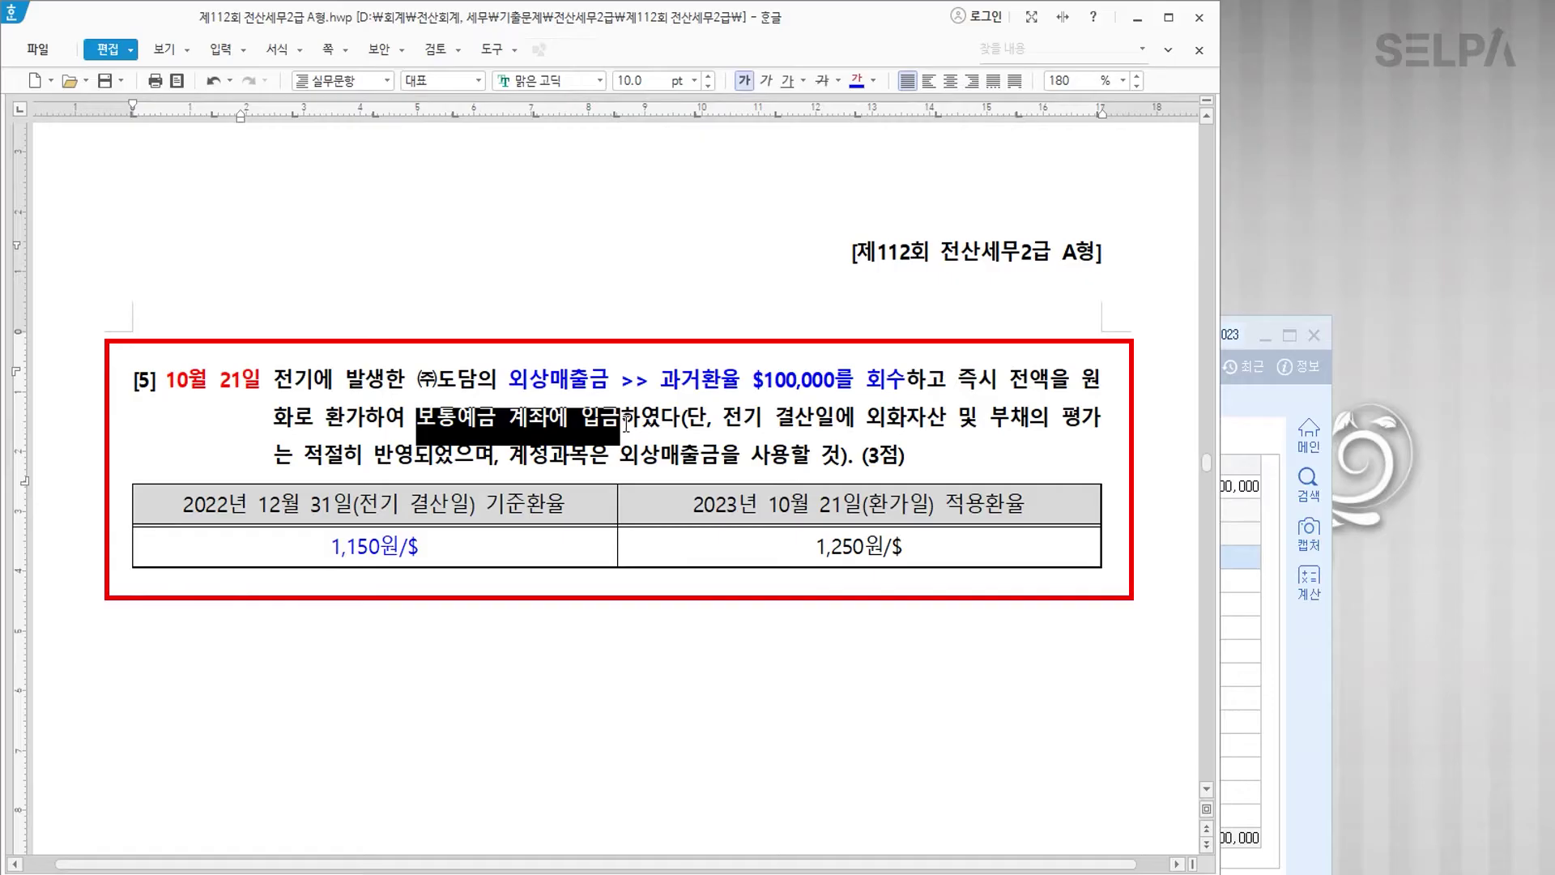
left_click(873, 81)
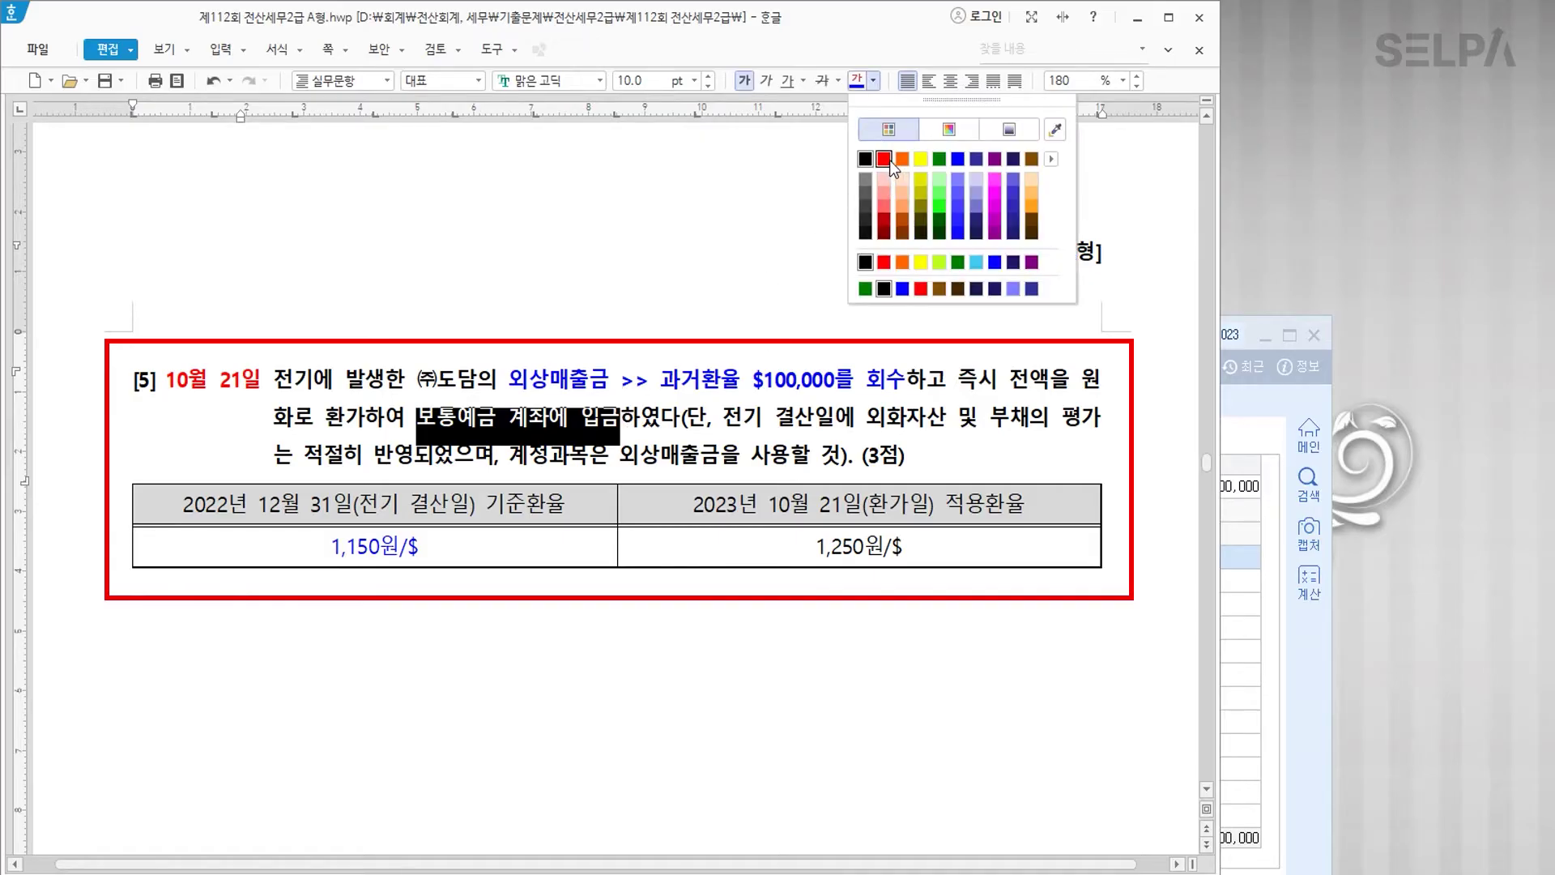
left_click(886, 159)
left_click(508, 426)
type(">> ")
type("오늘환ㅇ")
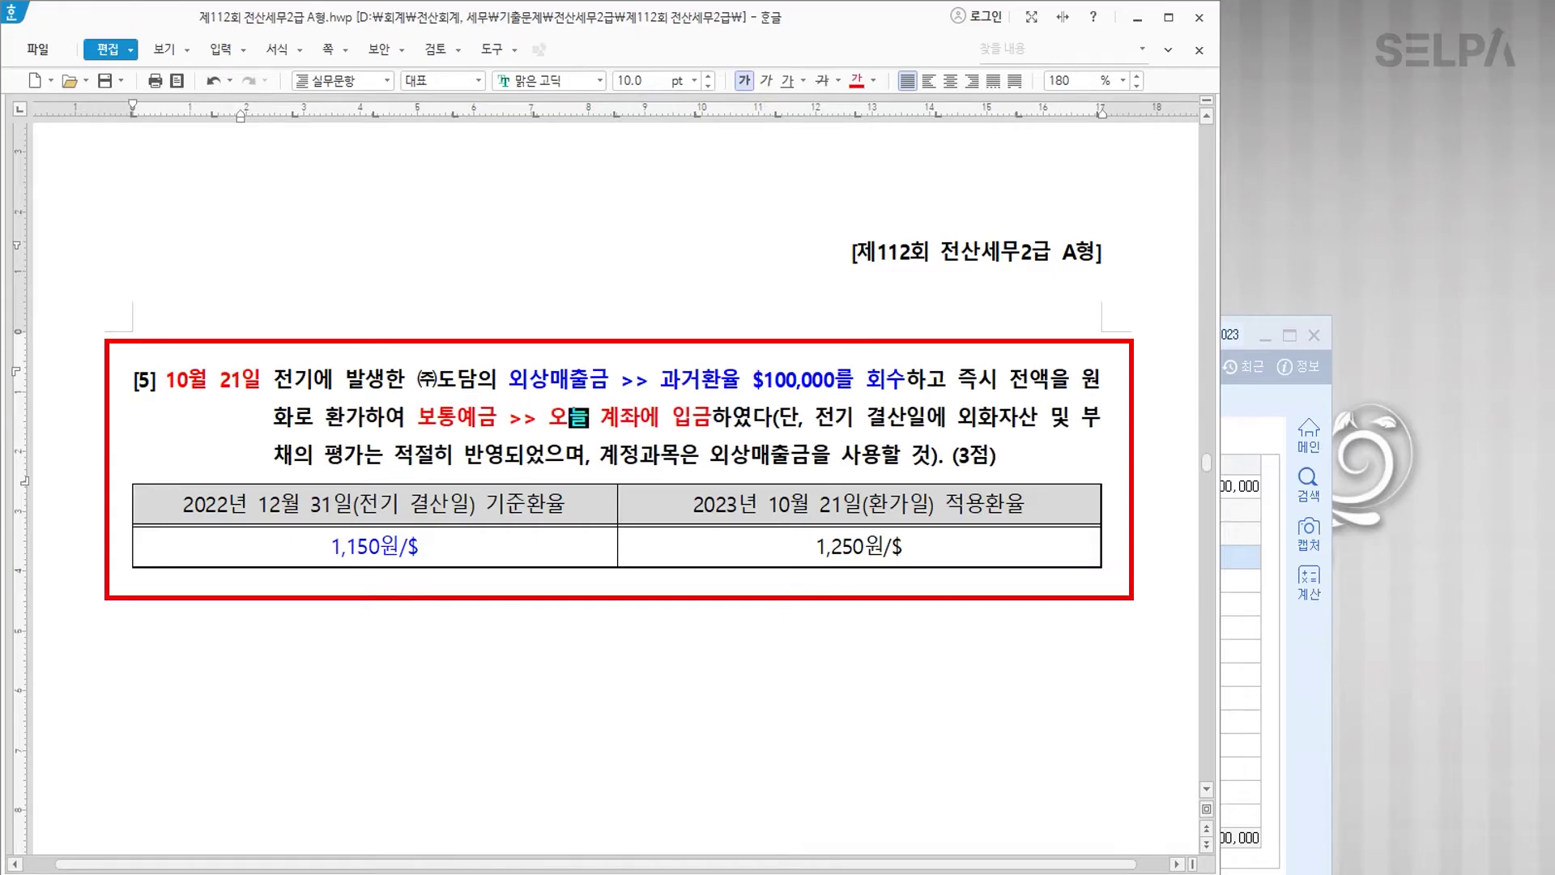
type("ㅠㄹ")
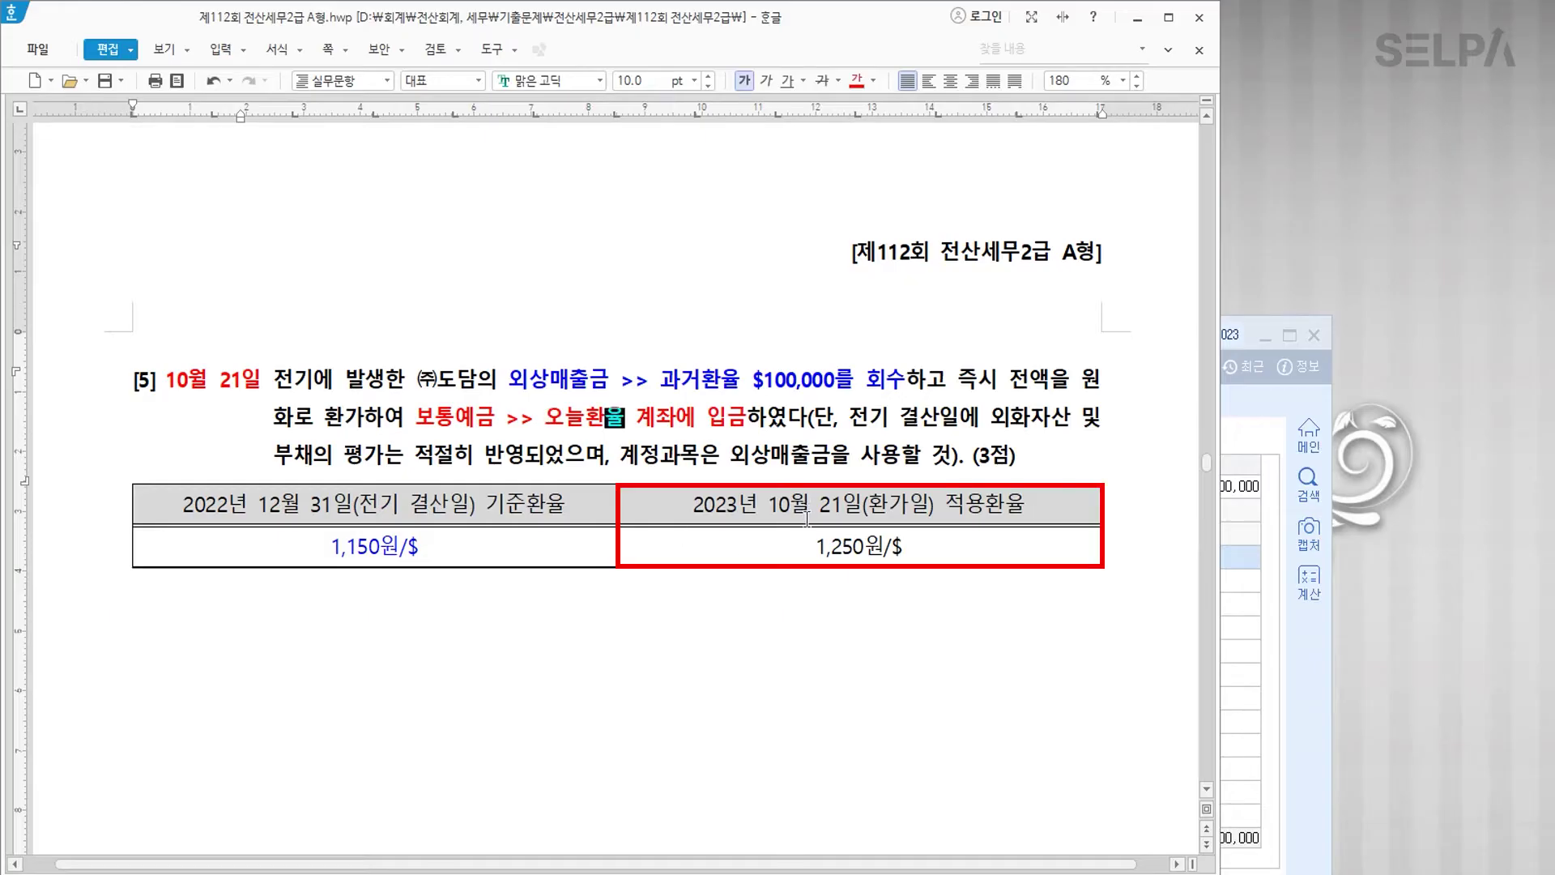
left_click_drag(804, 548, 928, 548)
left_click(858, 84)
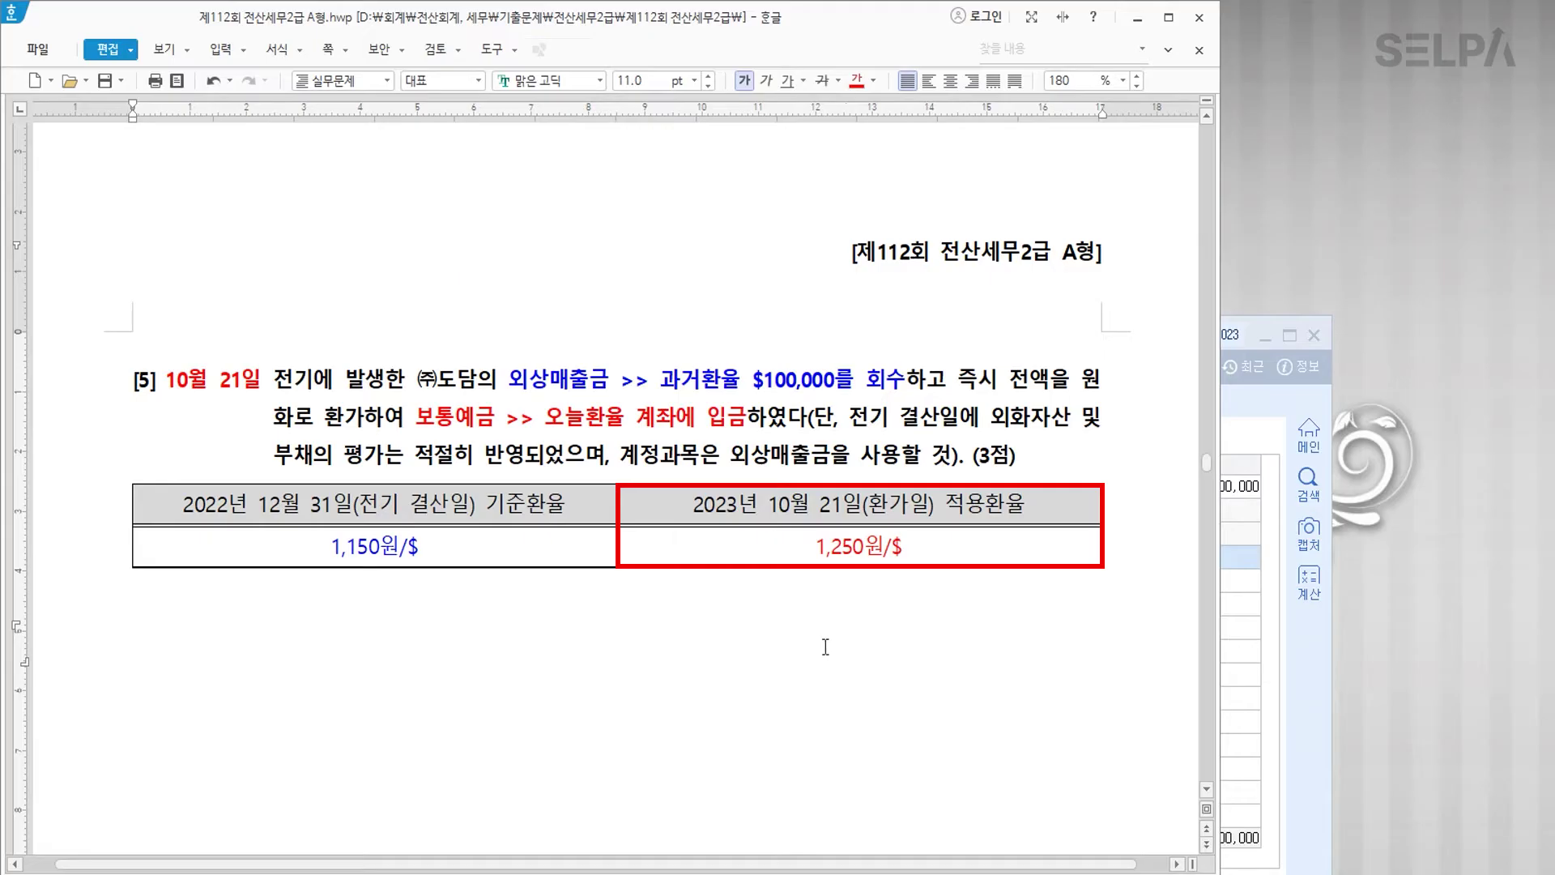
scroll(855, 656, "down", 3)
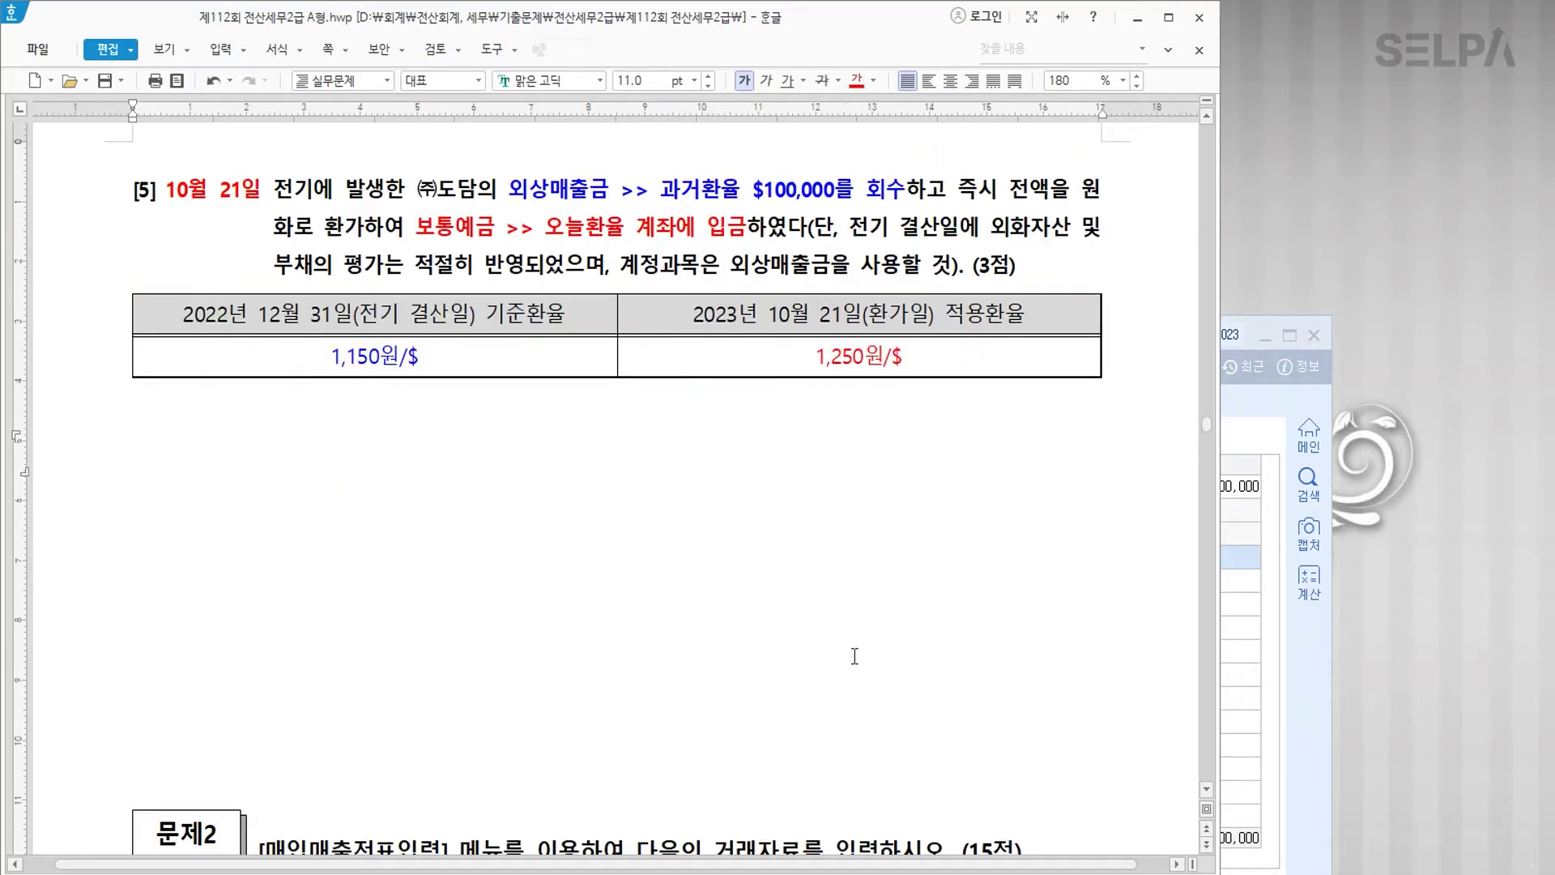
Step: Start an October 21 voucher crediting 0108 외상매출금 115,000,000 for (주)도담
left_click(1299, 682)
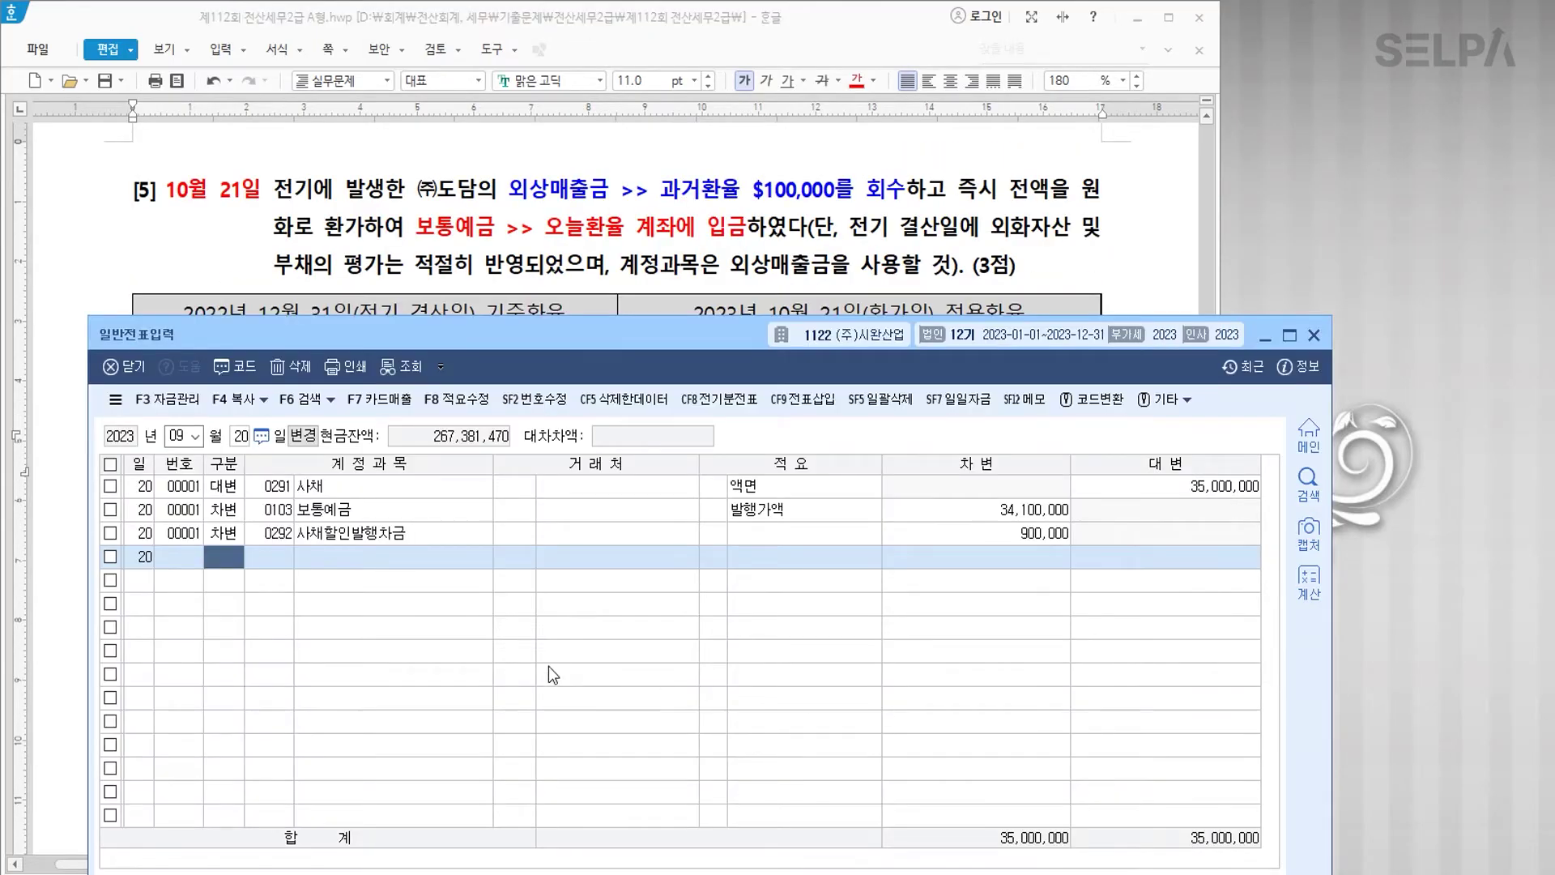
key("Escape")
key("Escape")
type("1021")
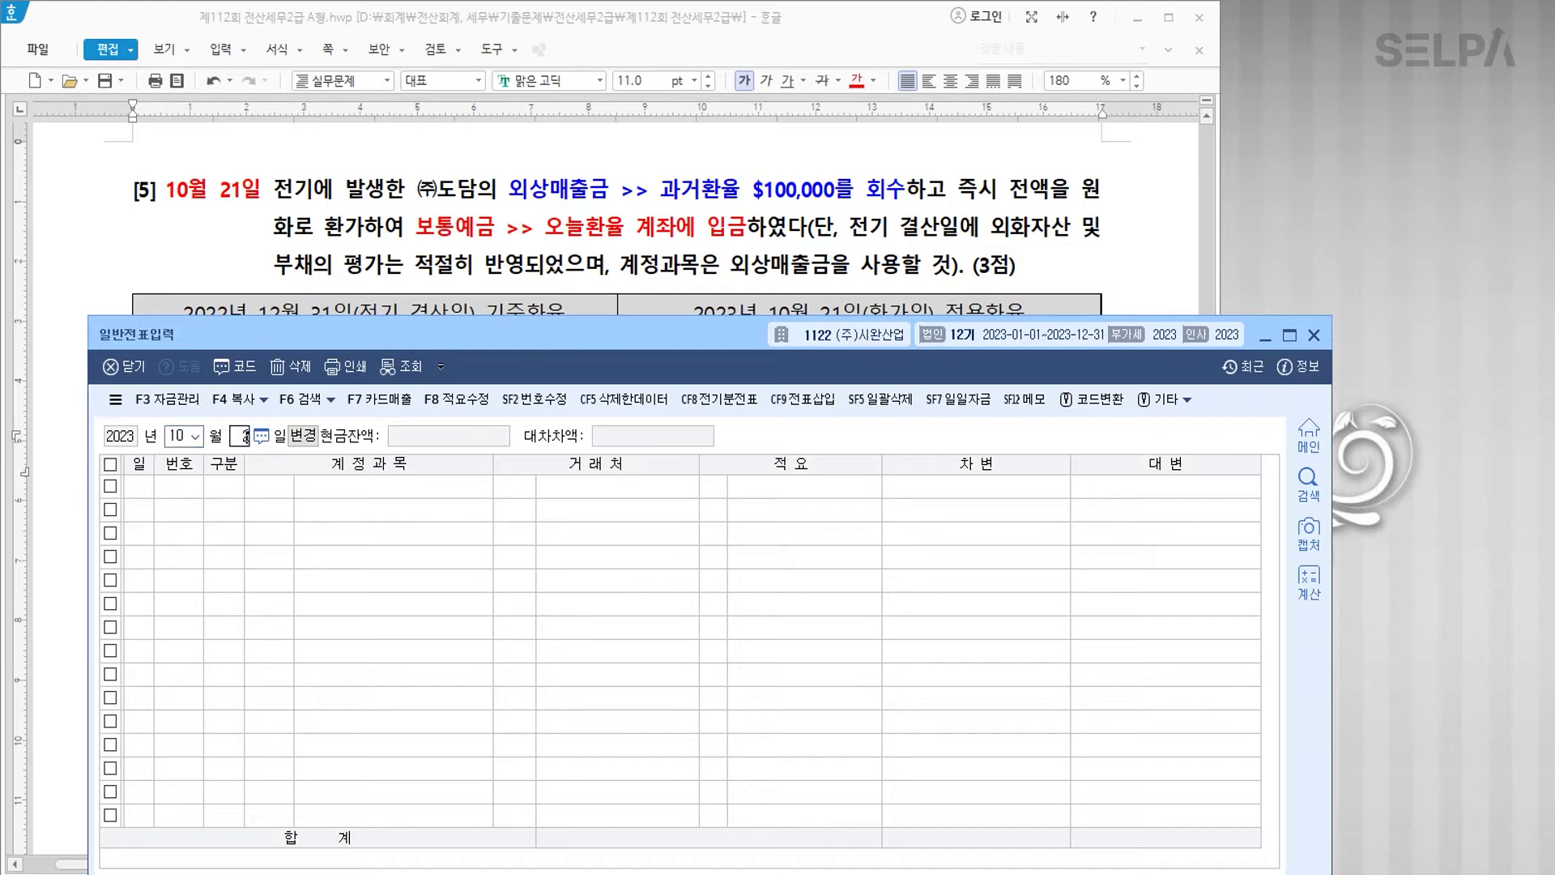
type("4")
key("Return")
type("108")
key("Return")
type("도담")
key("Return")
key("Return")
key("Return")
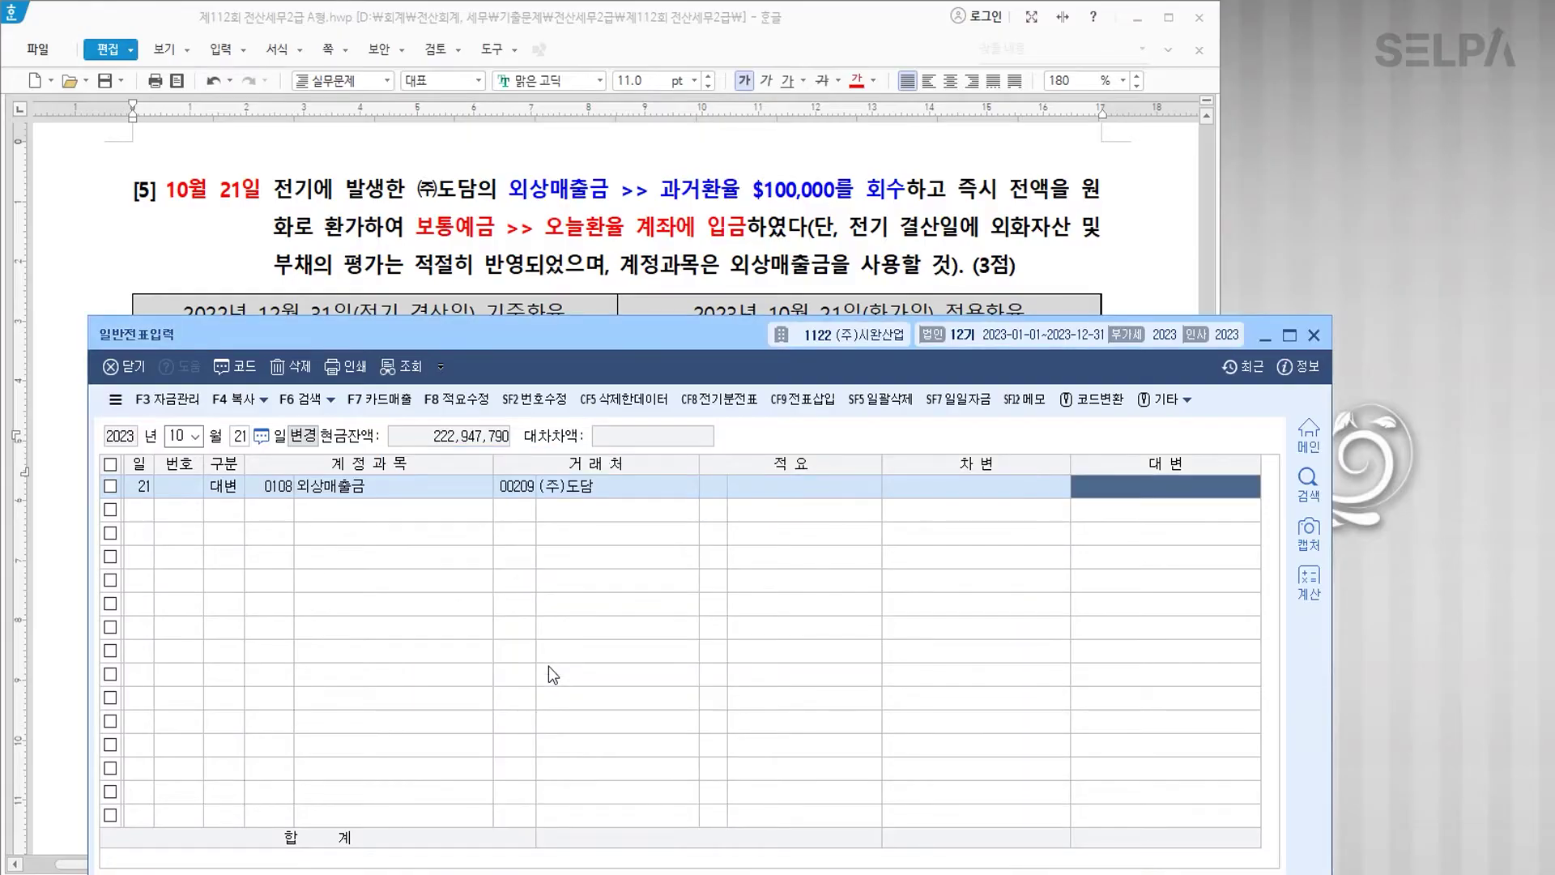
left_click_drag(688, 339, 678, 421)
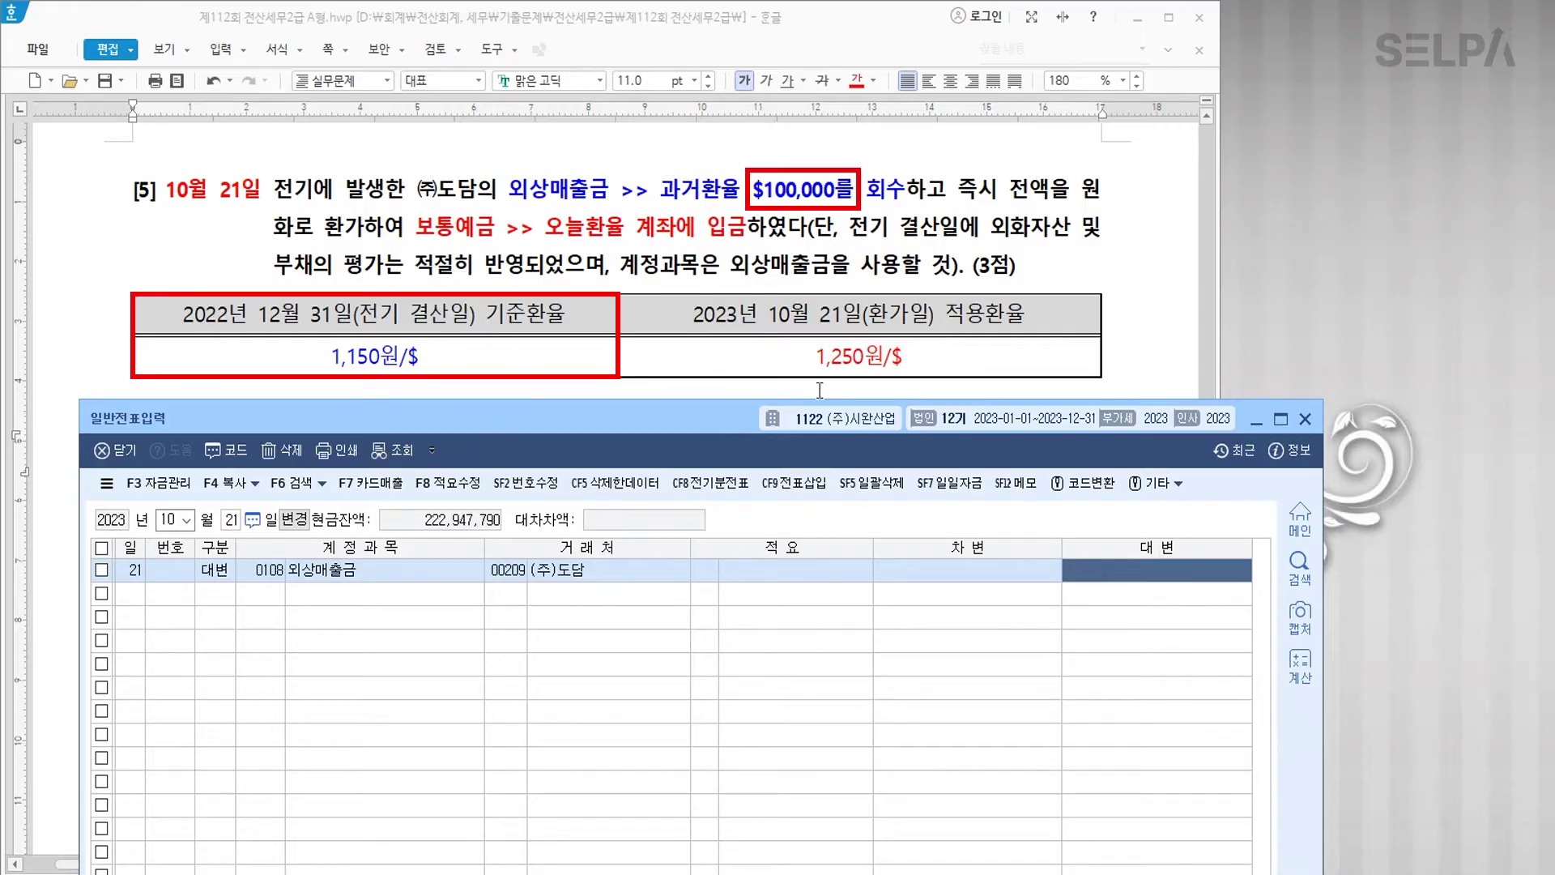
type("115000000")
key("Return")
Step: Debit 0103 보통예금 125,000,000
type("3")
key("Return")
type("103")
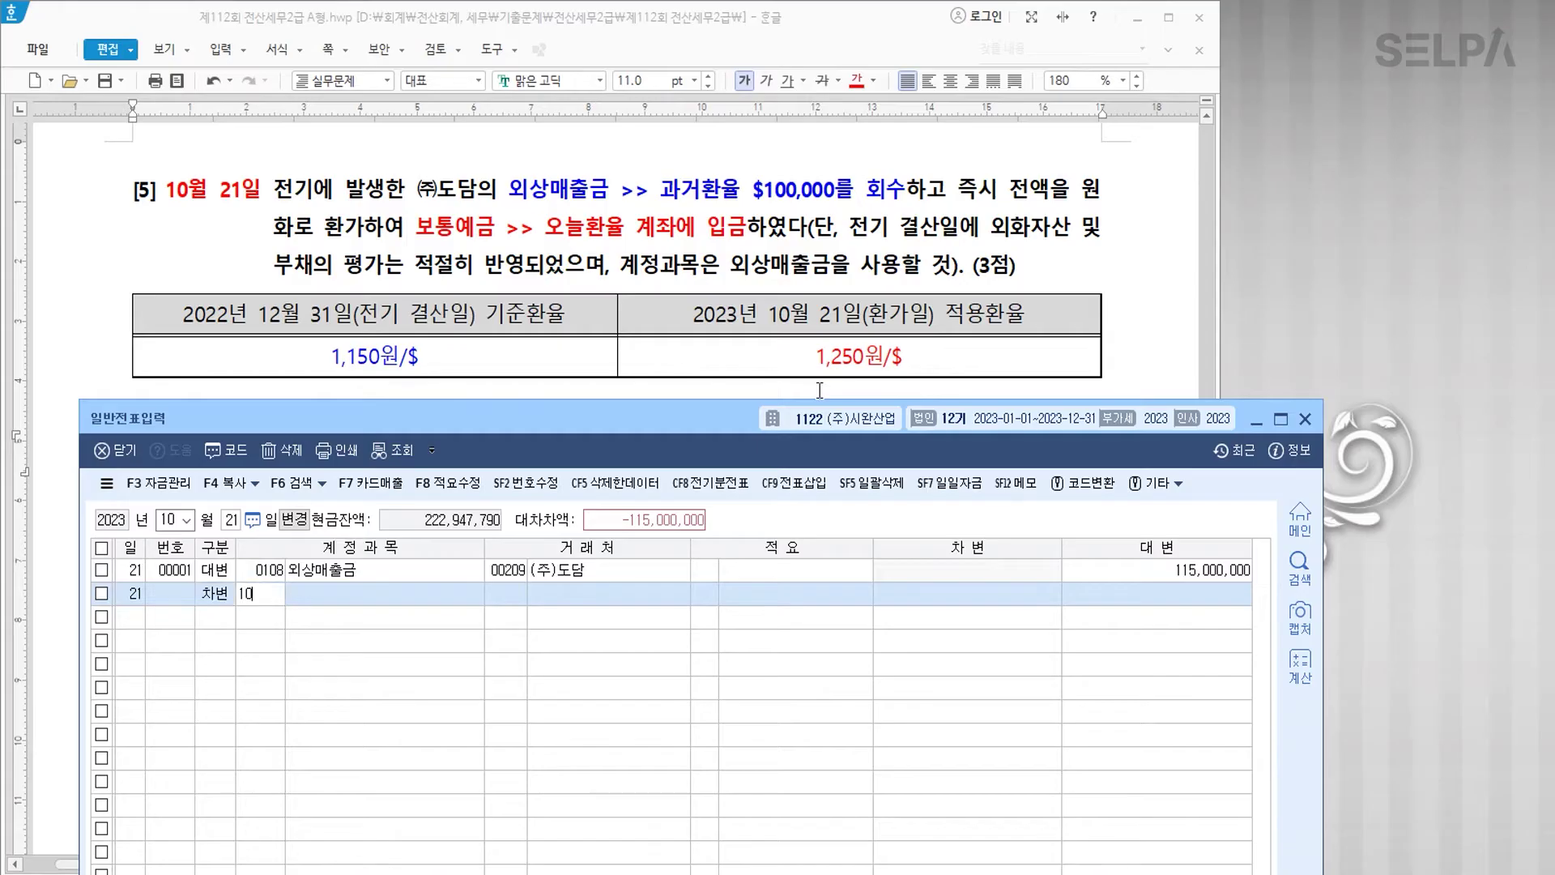
key("Return")
key("Return")
key("Return")
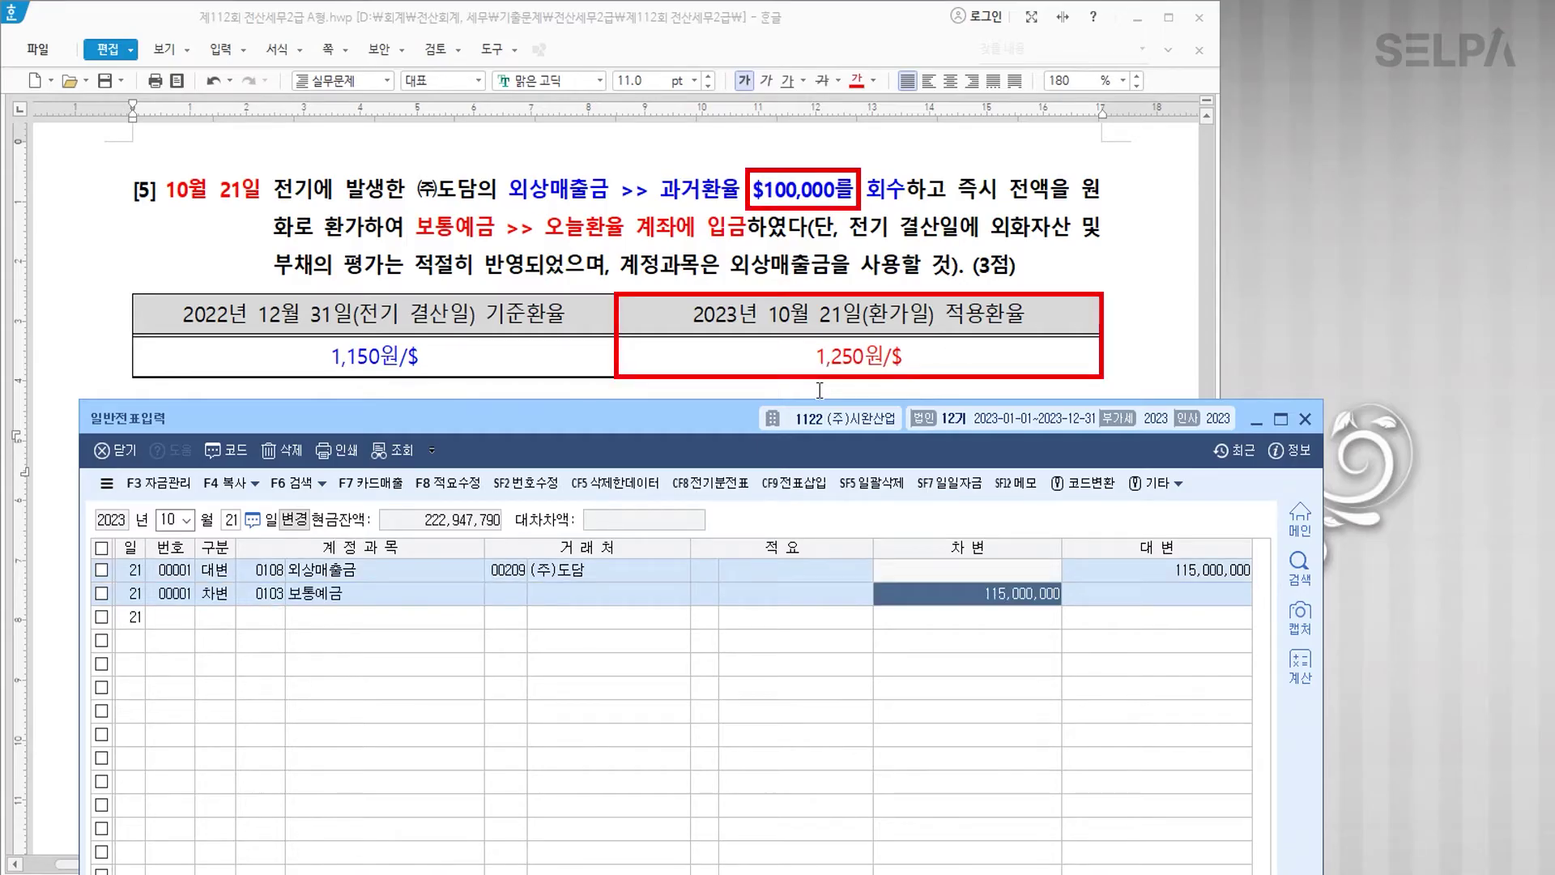
type("125000000")
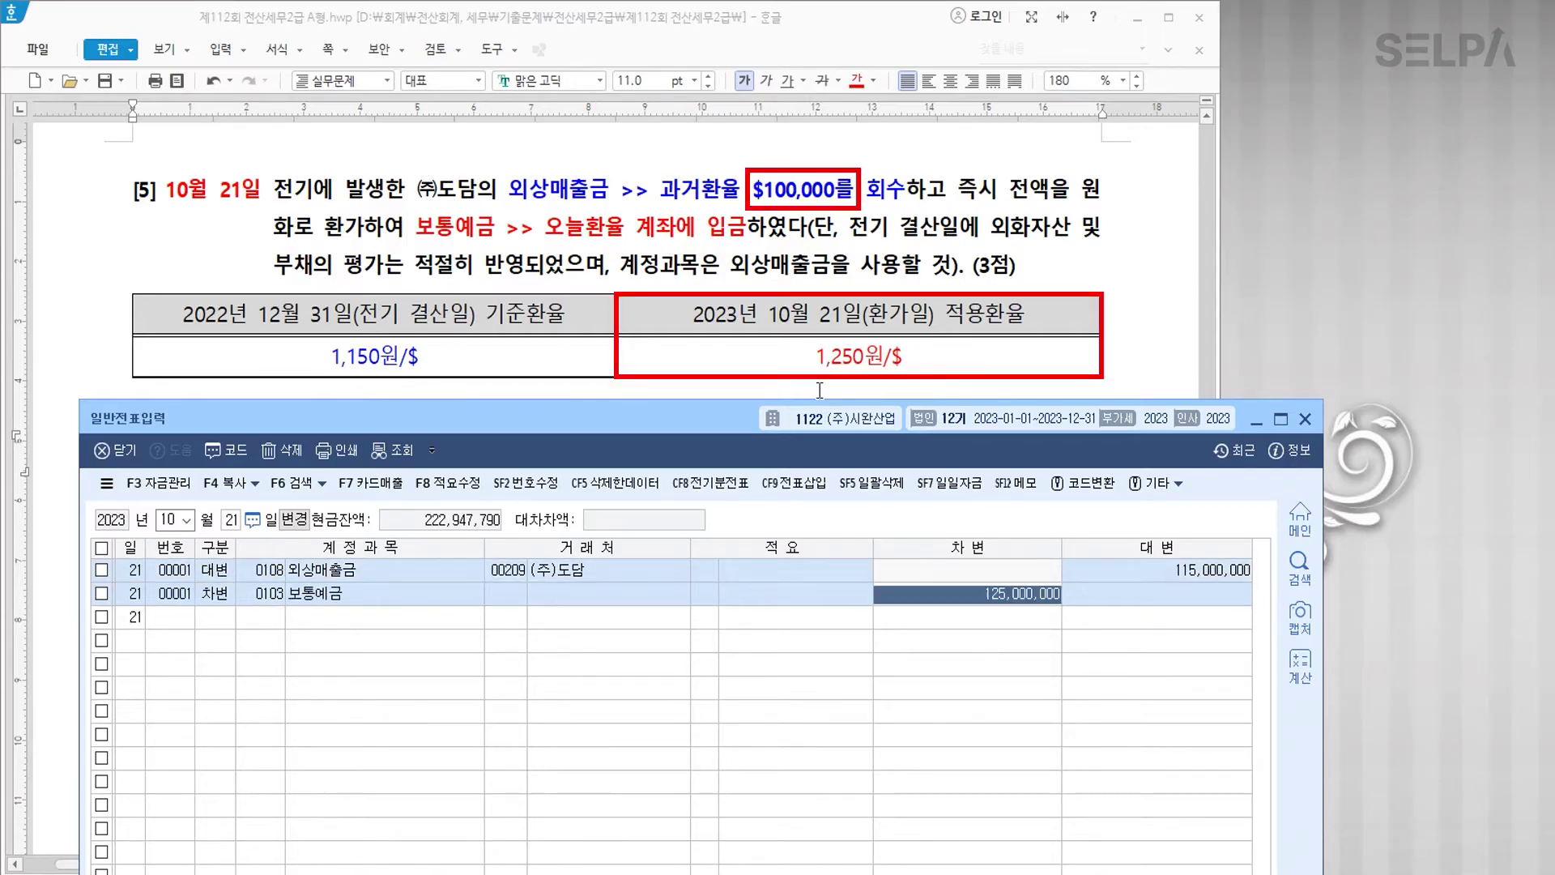
key("Return")
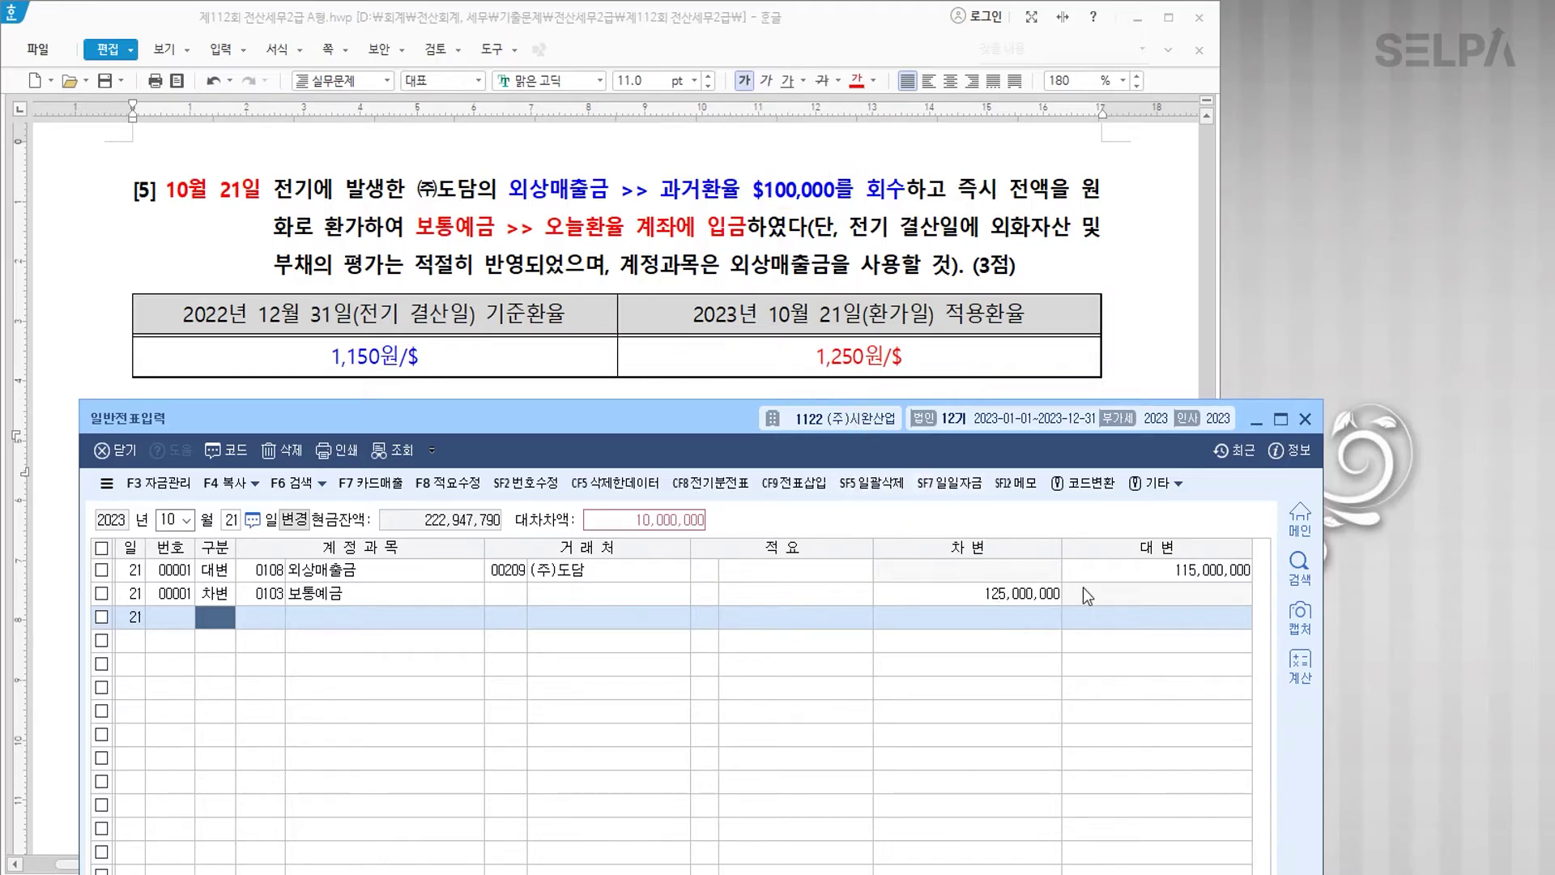
Step: Credit 외환차익 10,000,000 to balance the voucher
key("ctrl")
key("ctrl")
key("4")
key("Return")
type("외환")
key("Return")
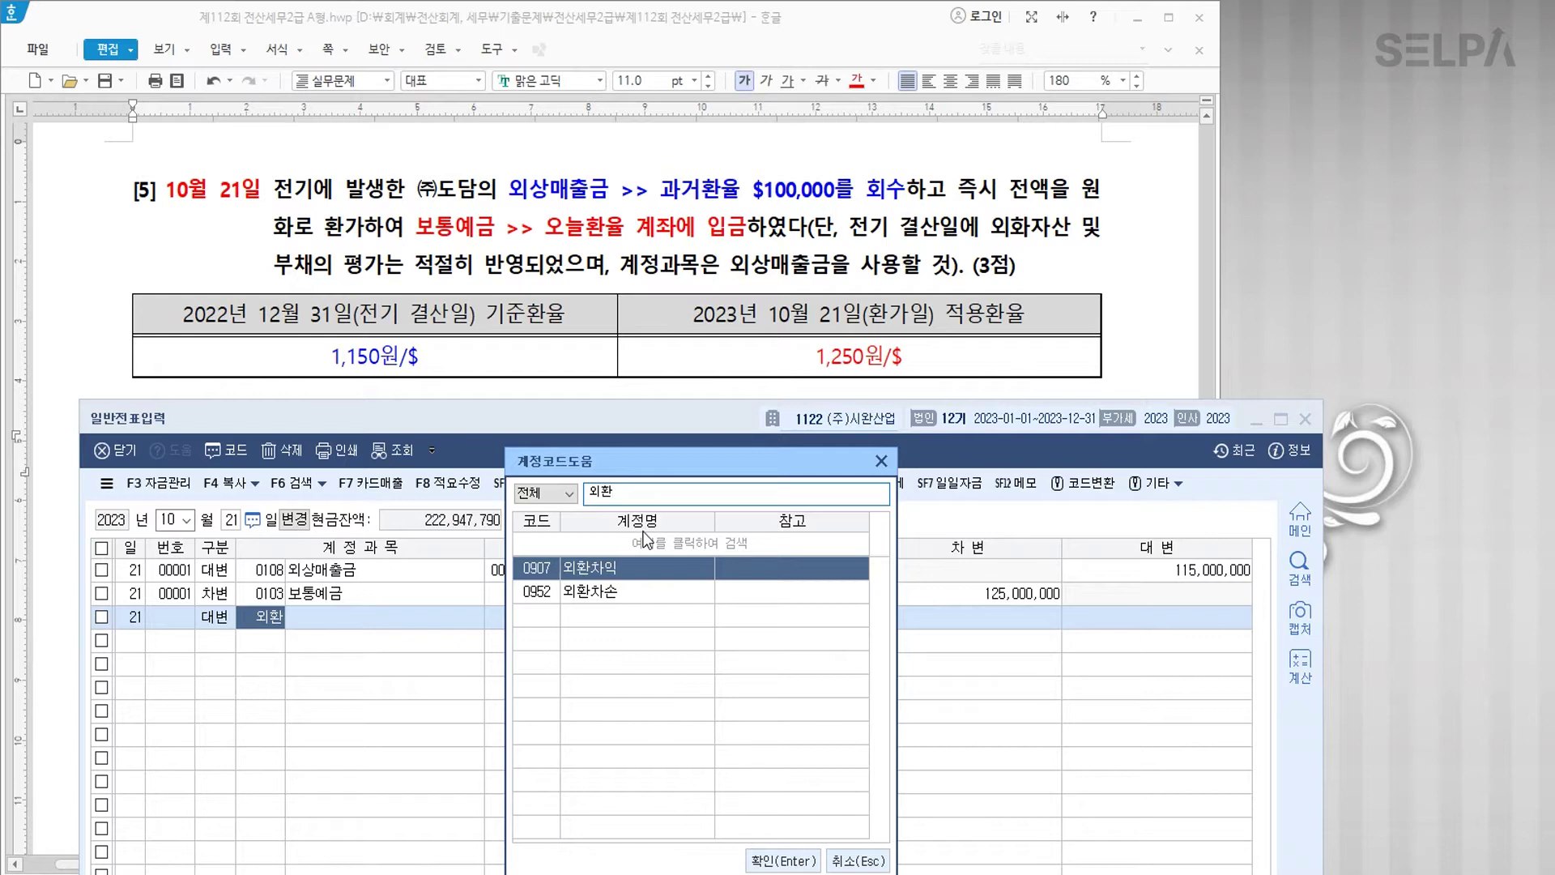
key("Return")
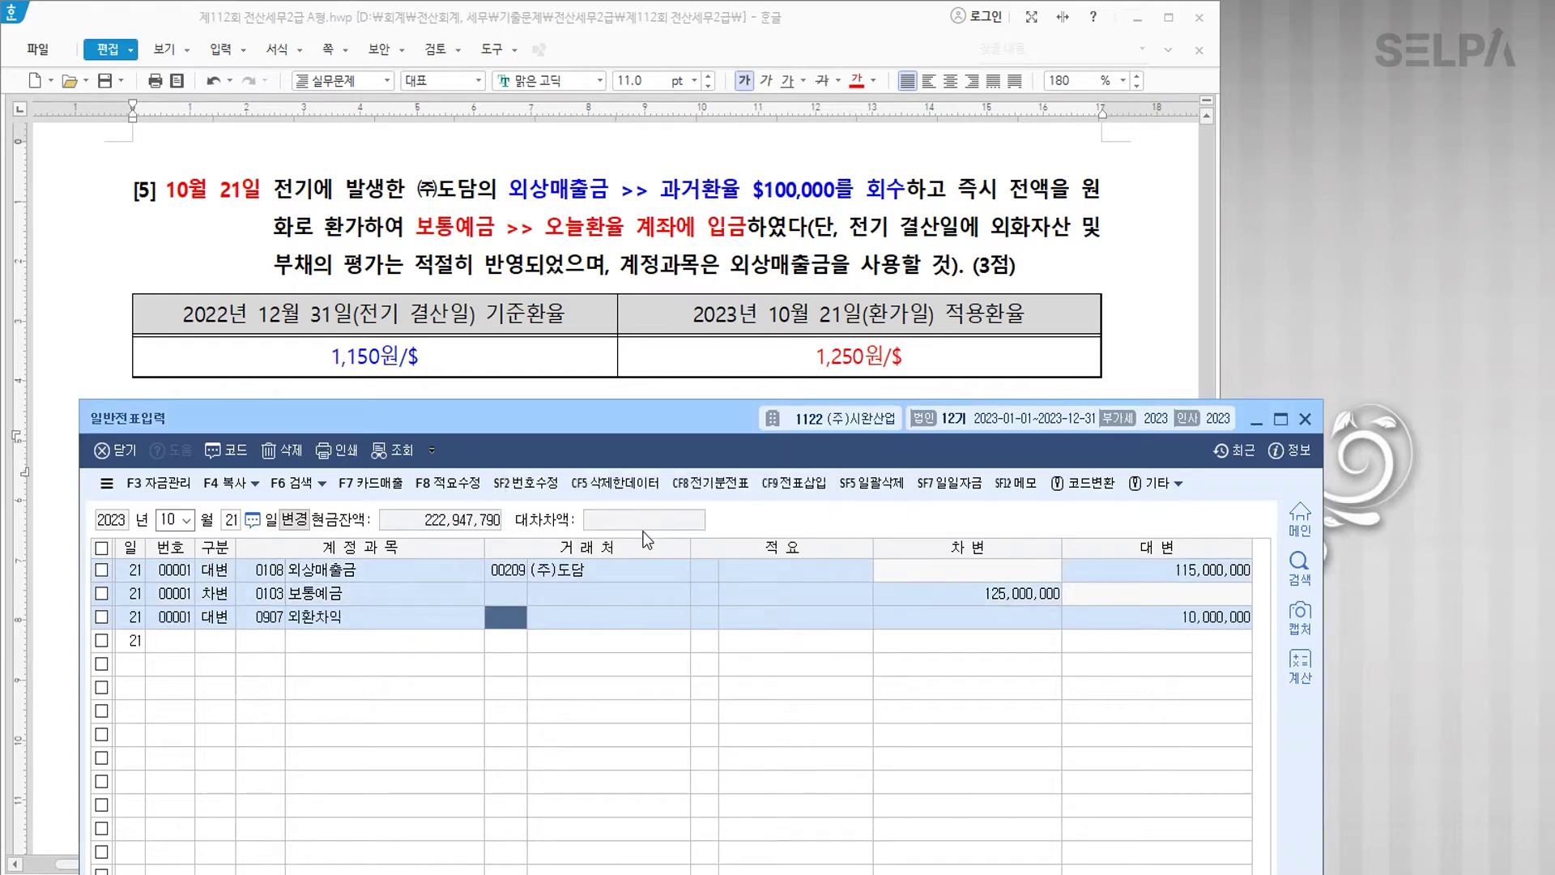
key("Return")
key("Return")
key("Return")
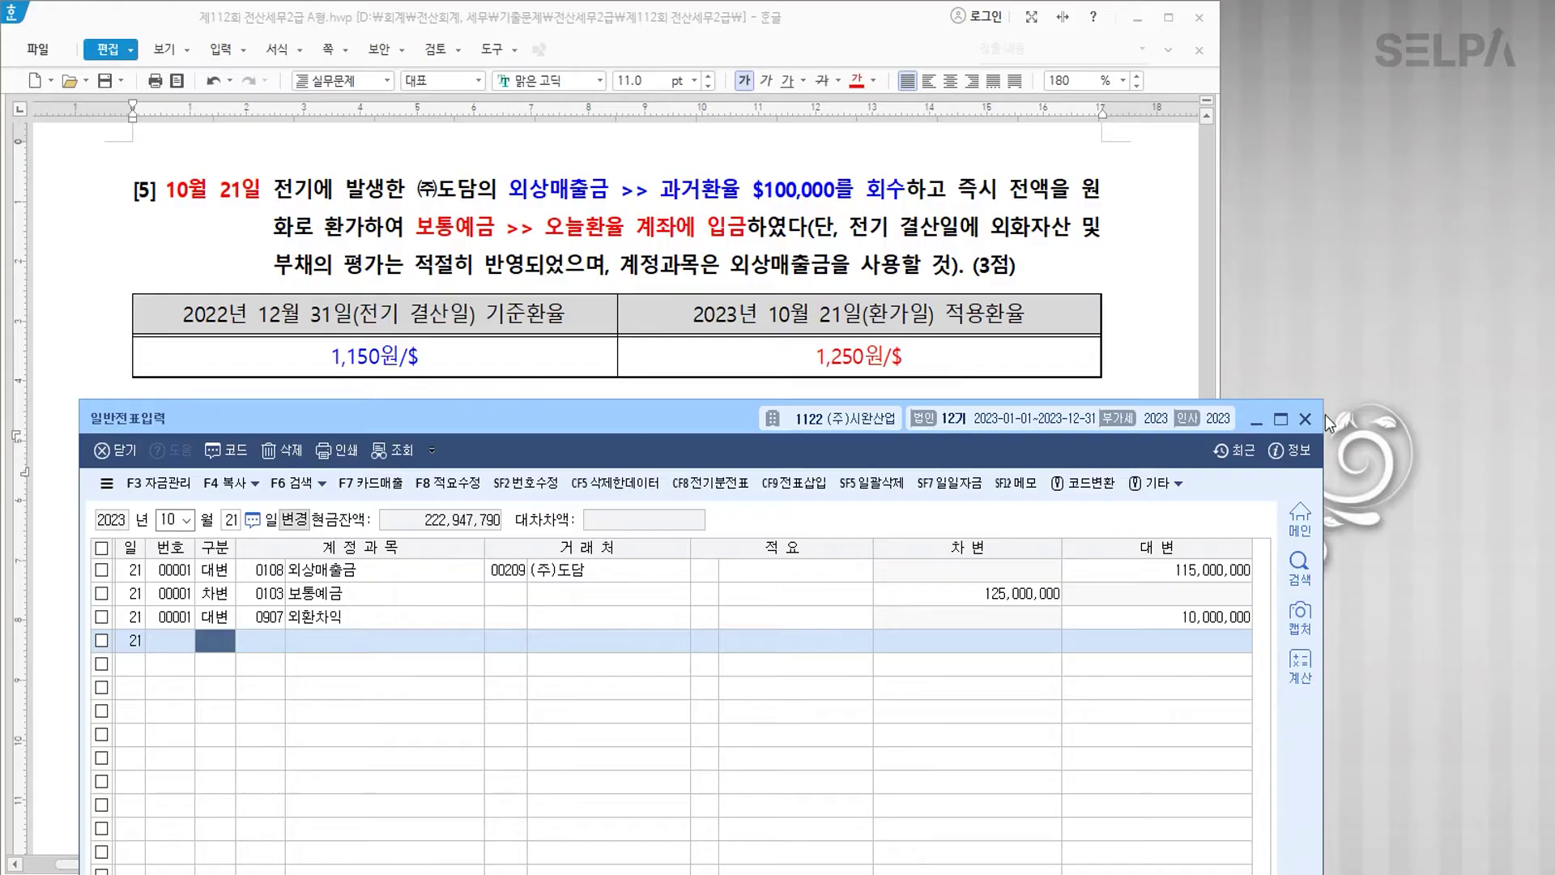
Step: Close the voucher window and colour the 매입매출전표입력 heading red
left_click(1305, 419)
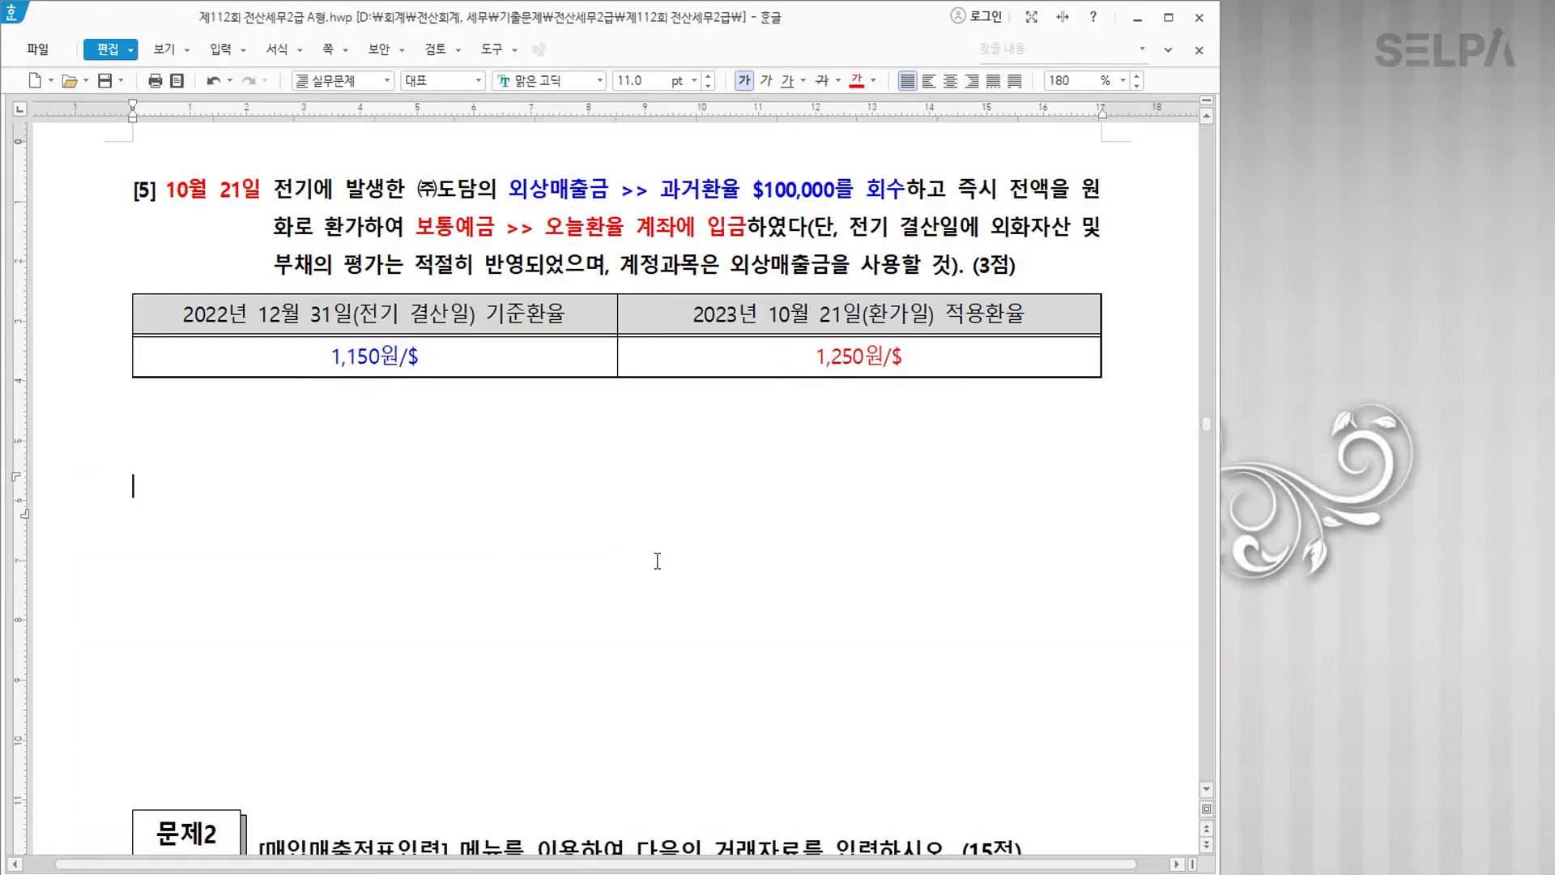
scroll(773, 603, "down", 5)
scroll(773, 602, "down", 5)
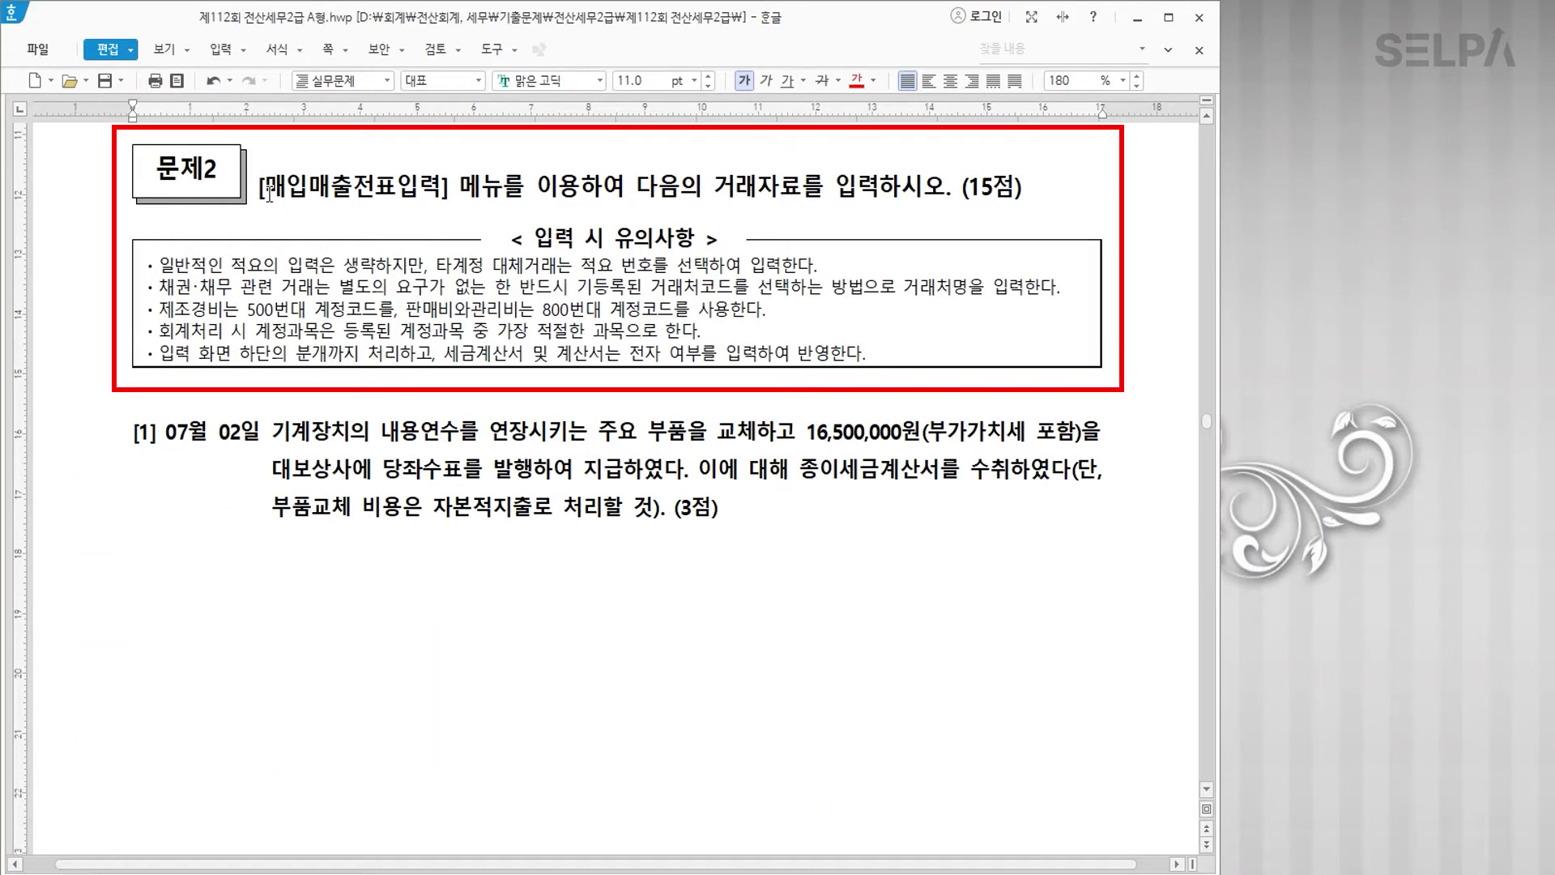
left_click_drag(267, 197, 434, 204)
left_click(856, 80)
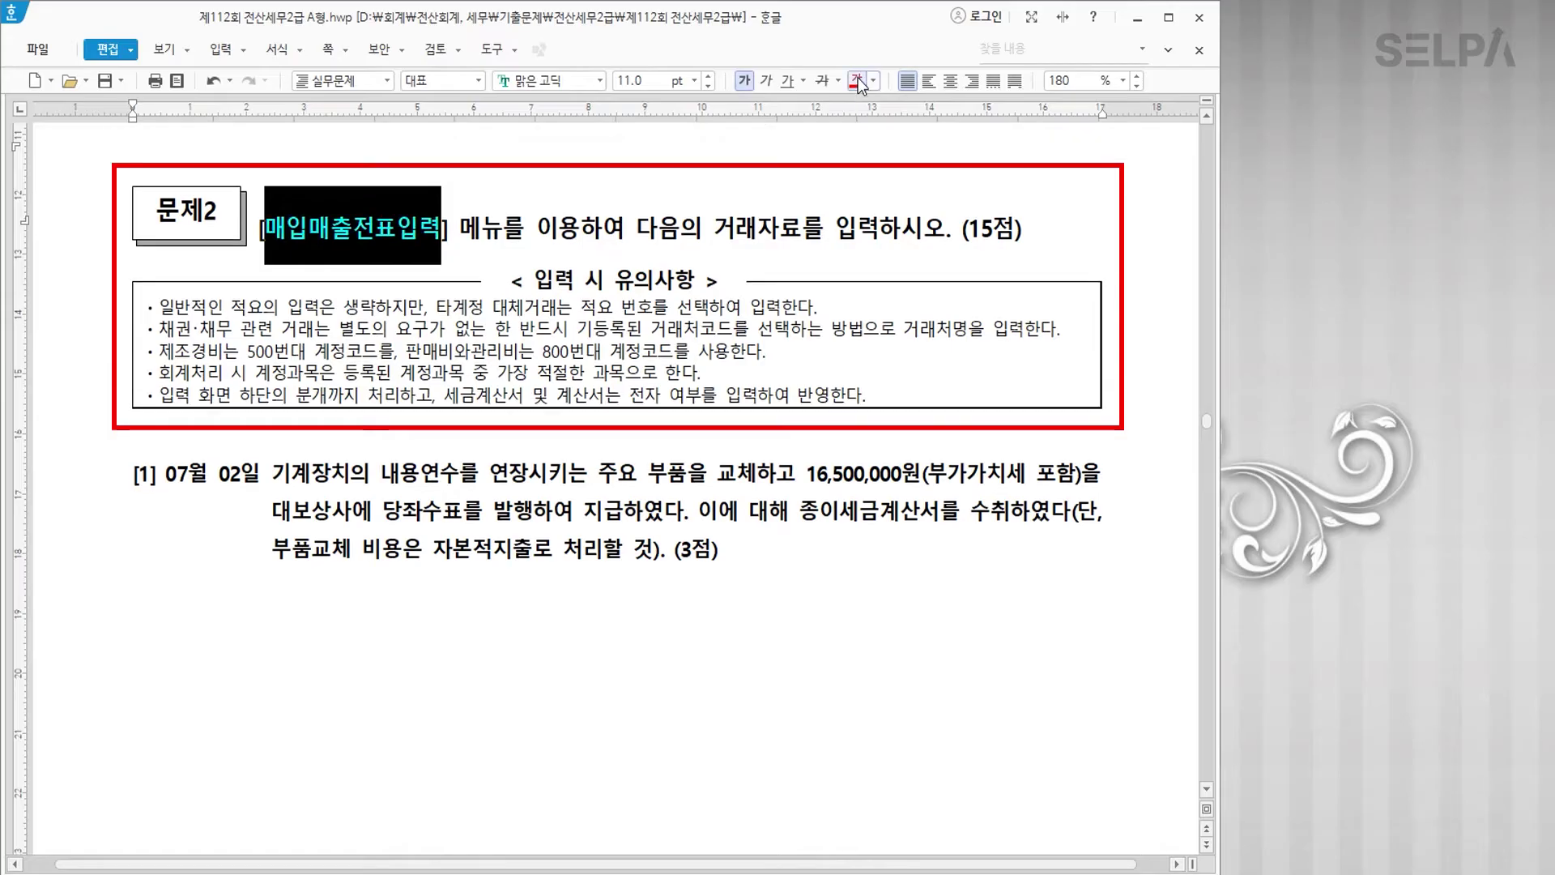
Step: Colour item [1]'s date 07월 02일 red and select the 16,500,000원 amount
scroll(787, 635, "down", 4)
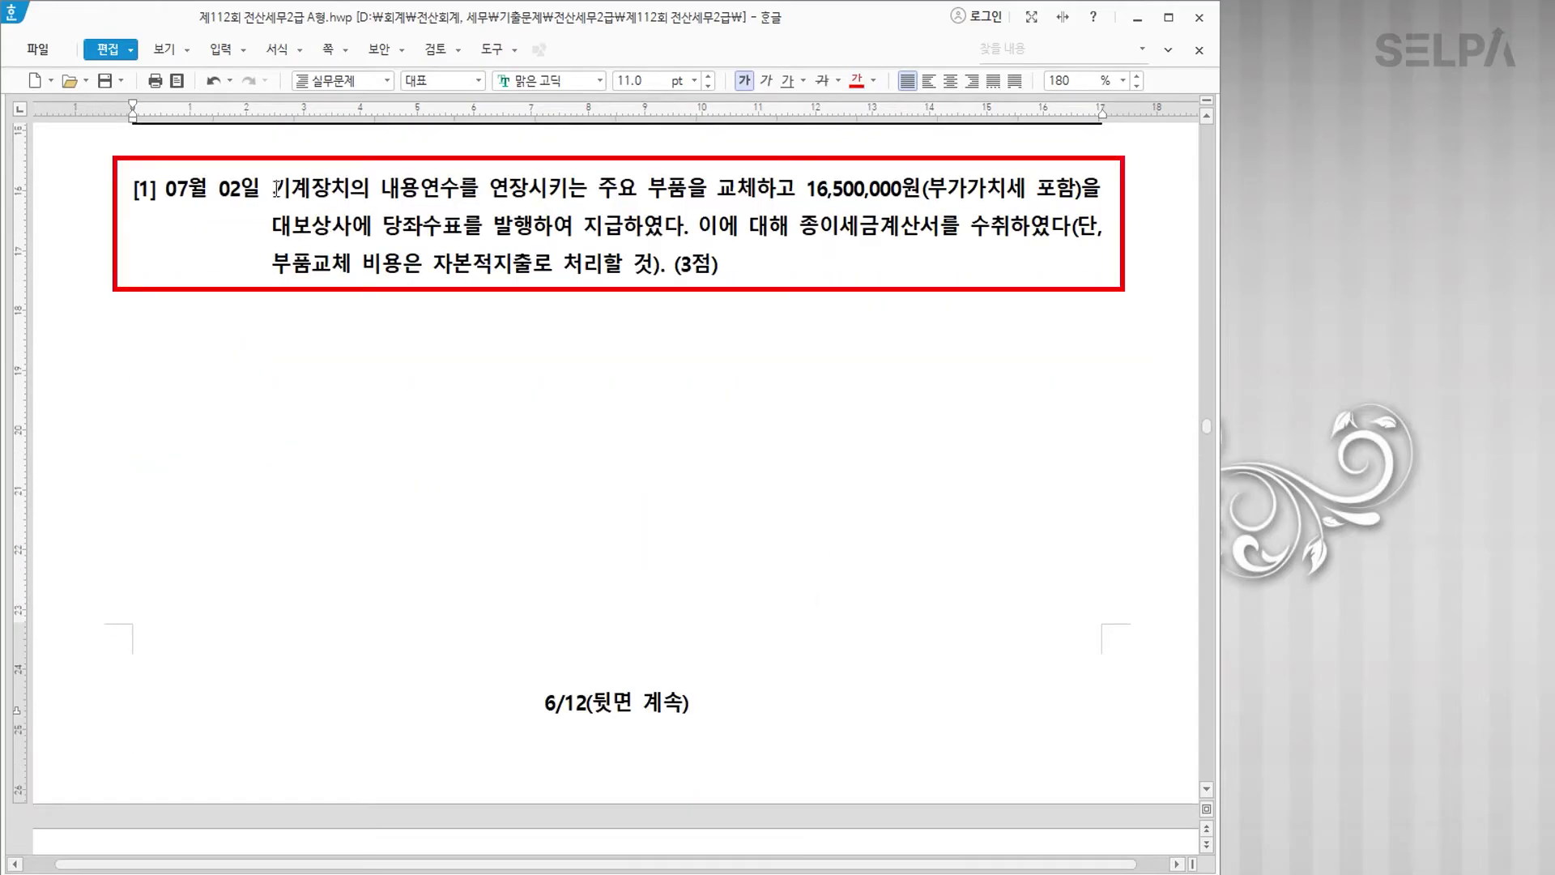
left_click_drag(165, 190, 260, 193)
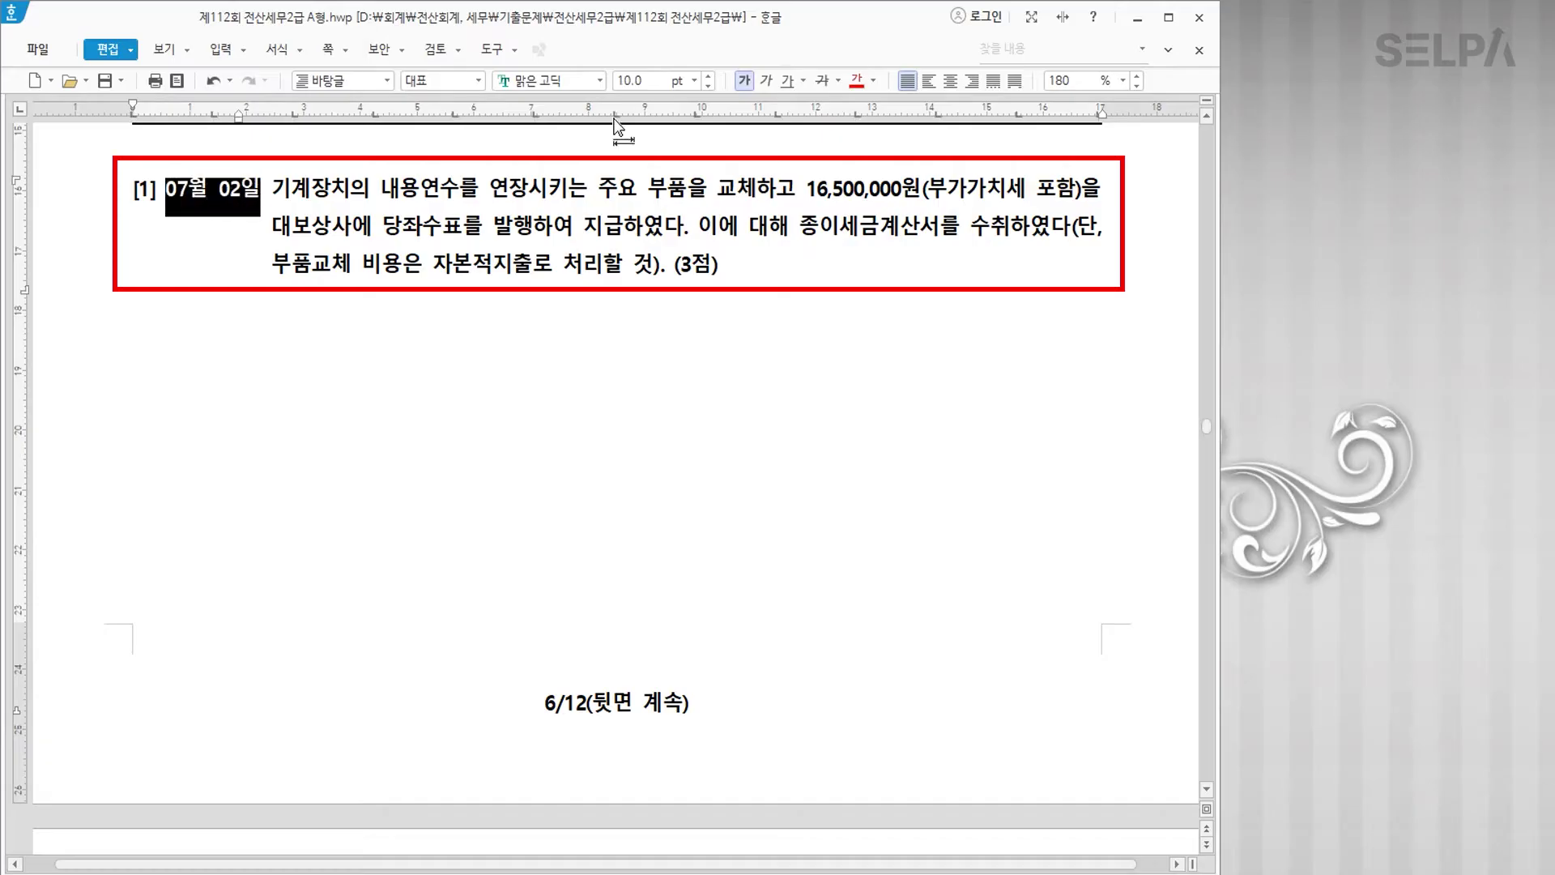
left_click(856, 80)
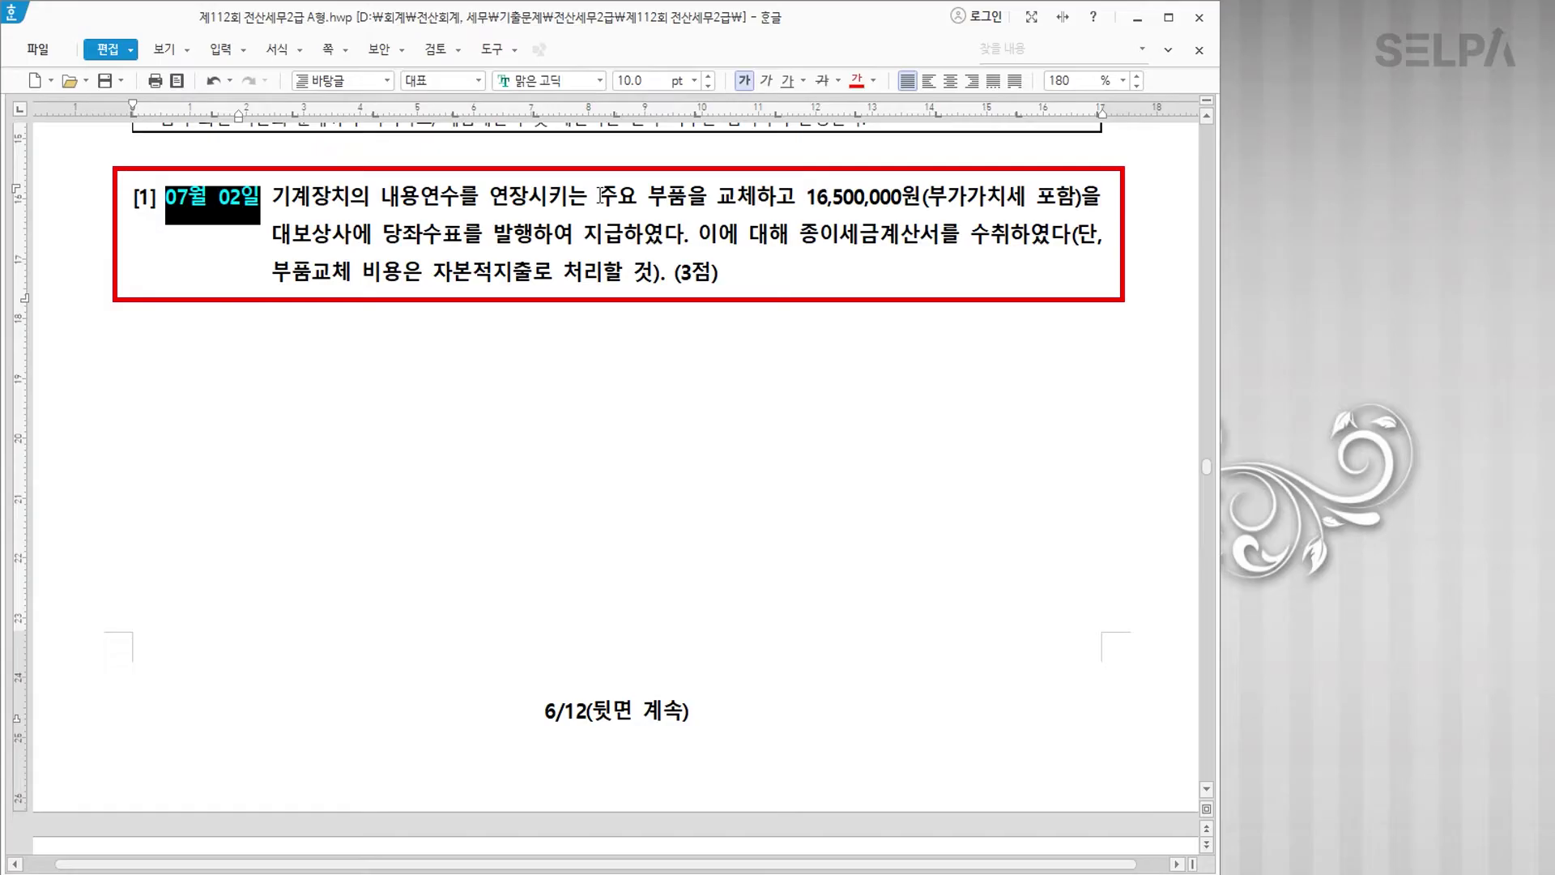
left_click_drag(806, 201, 1084, 200)
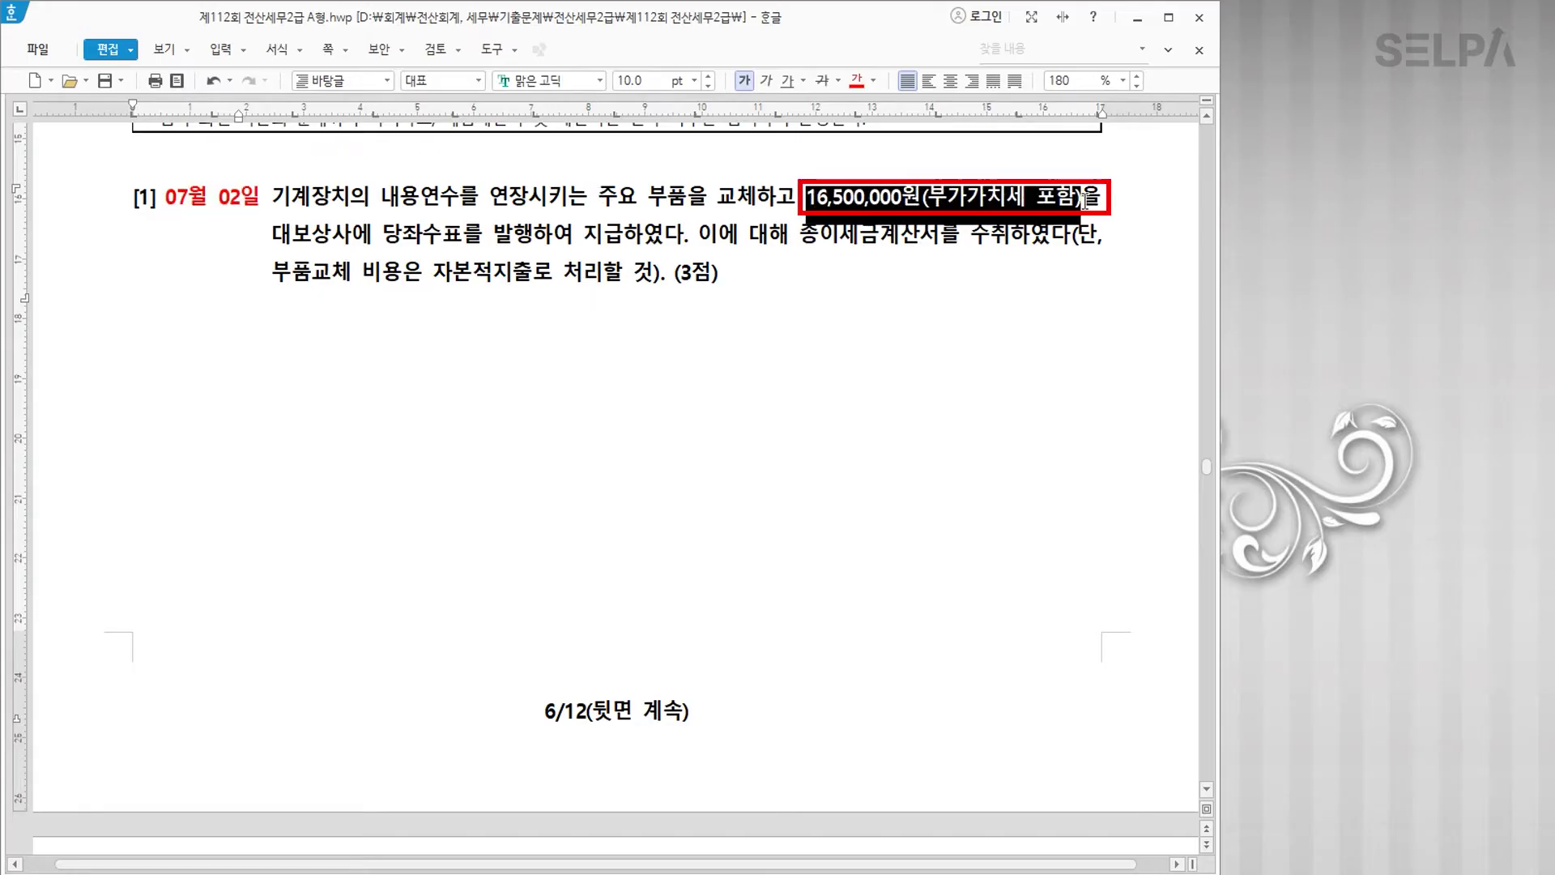
Step: Colour 16,500,000원 red and annotate it '/ 1.1' and '>>> 15,000,000 부가세 1,500,000'
left_click(856, 80)
left_click(938, 202)
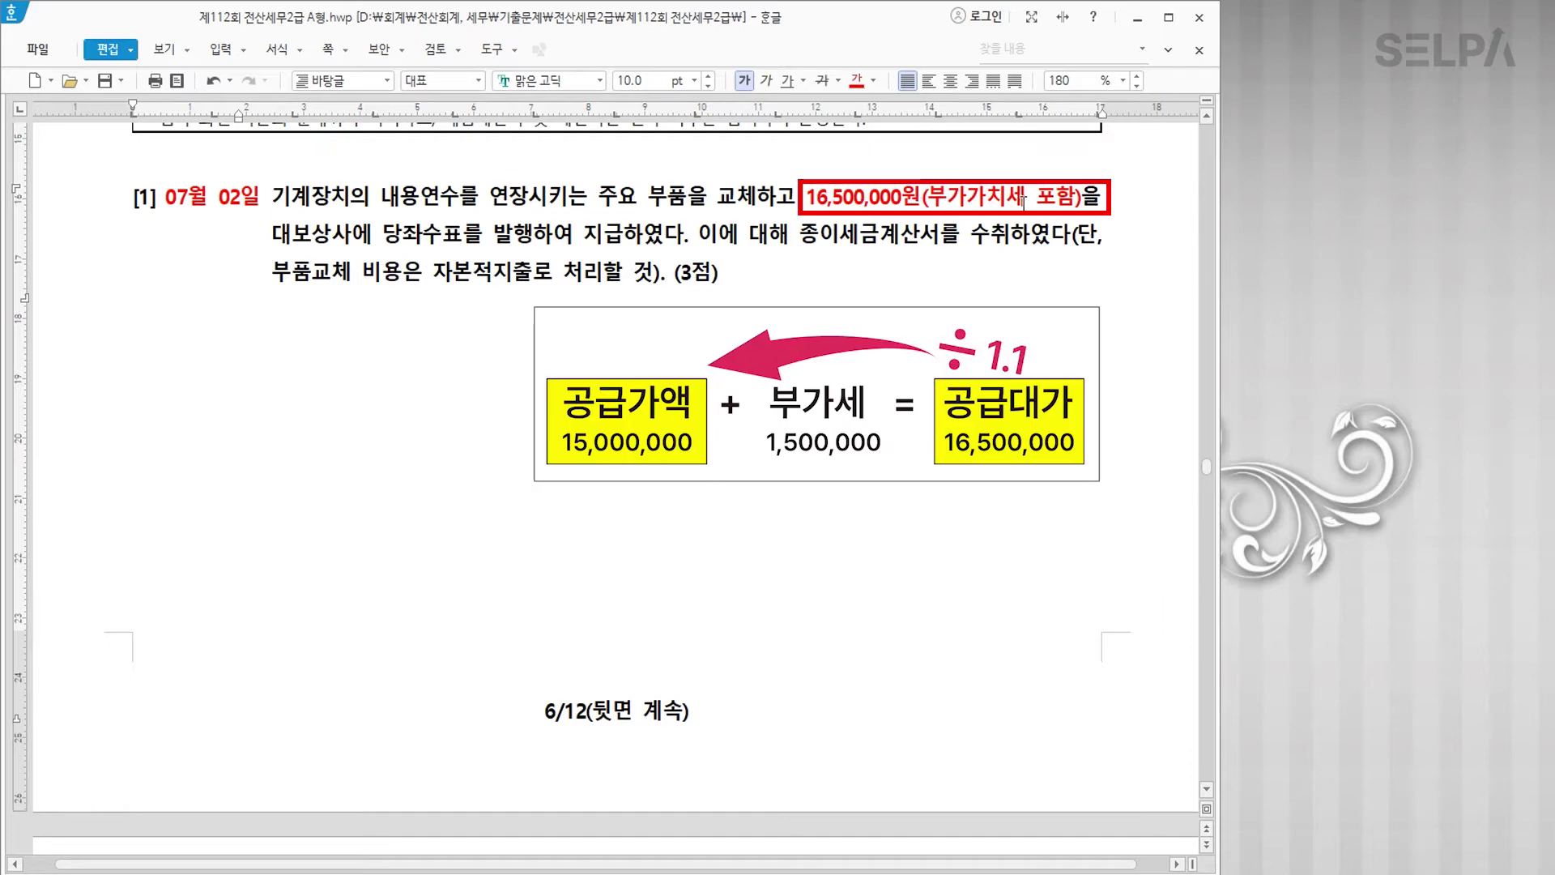
left_click(924, 196)
type("/ 1.1")
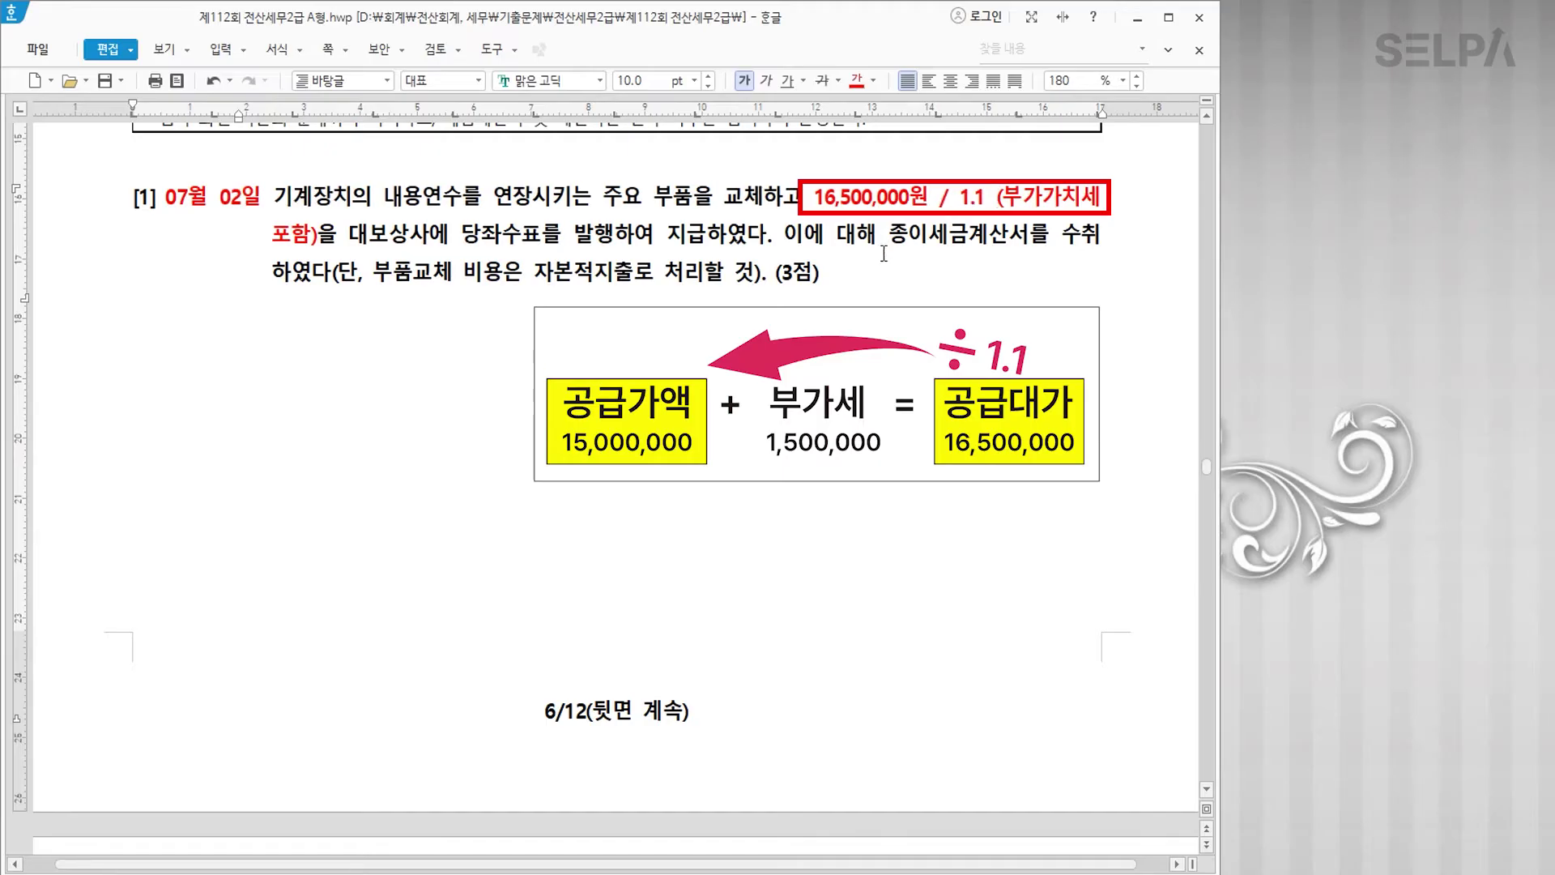
left_click(323, 234)
type(">>> 15")
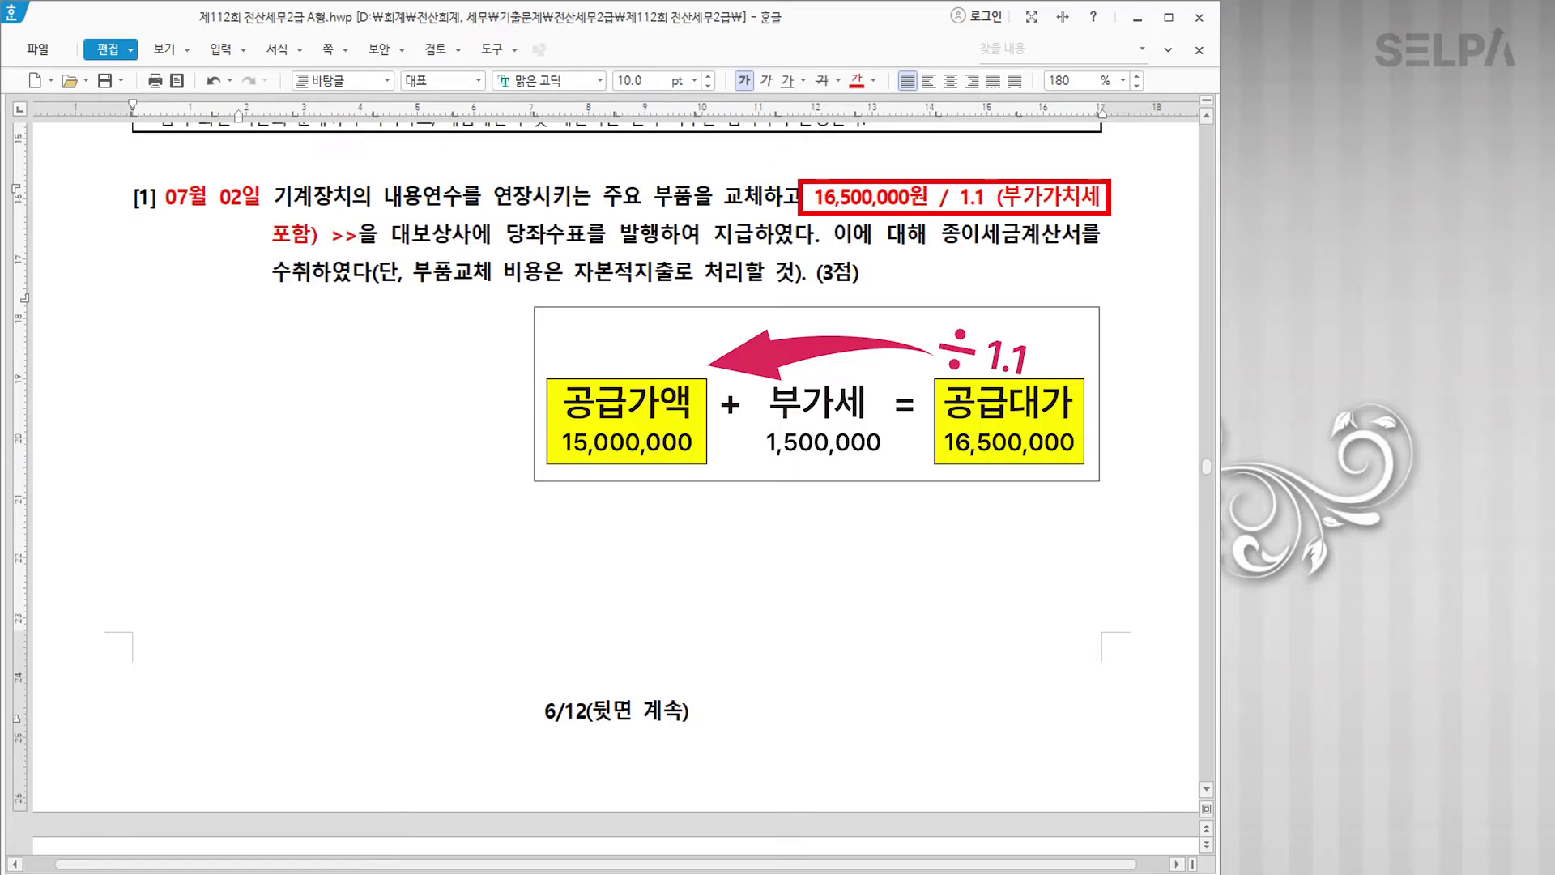
type(",000,000,")
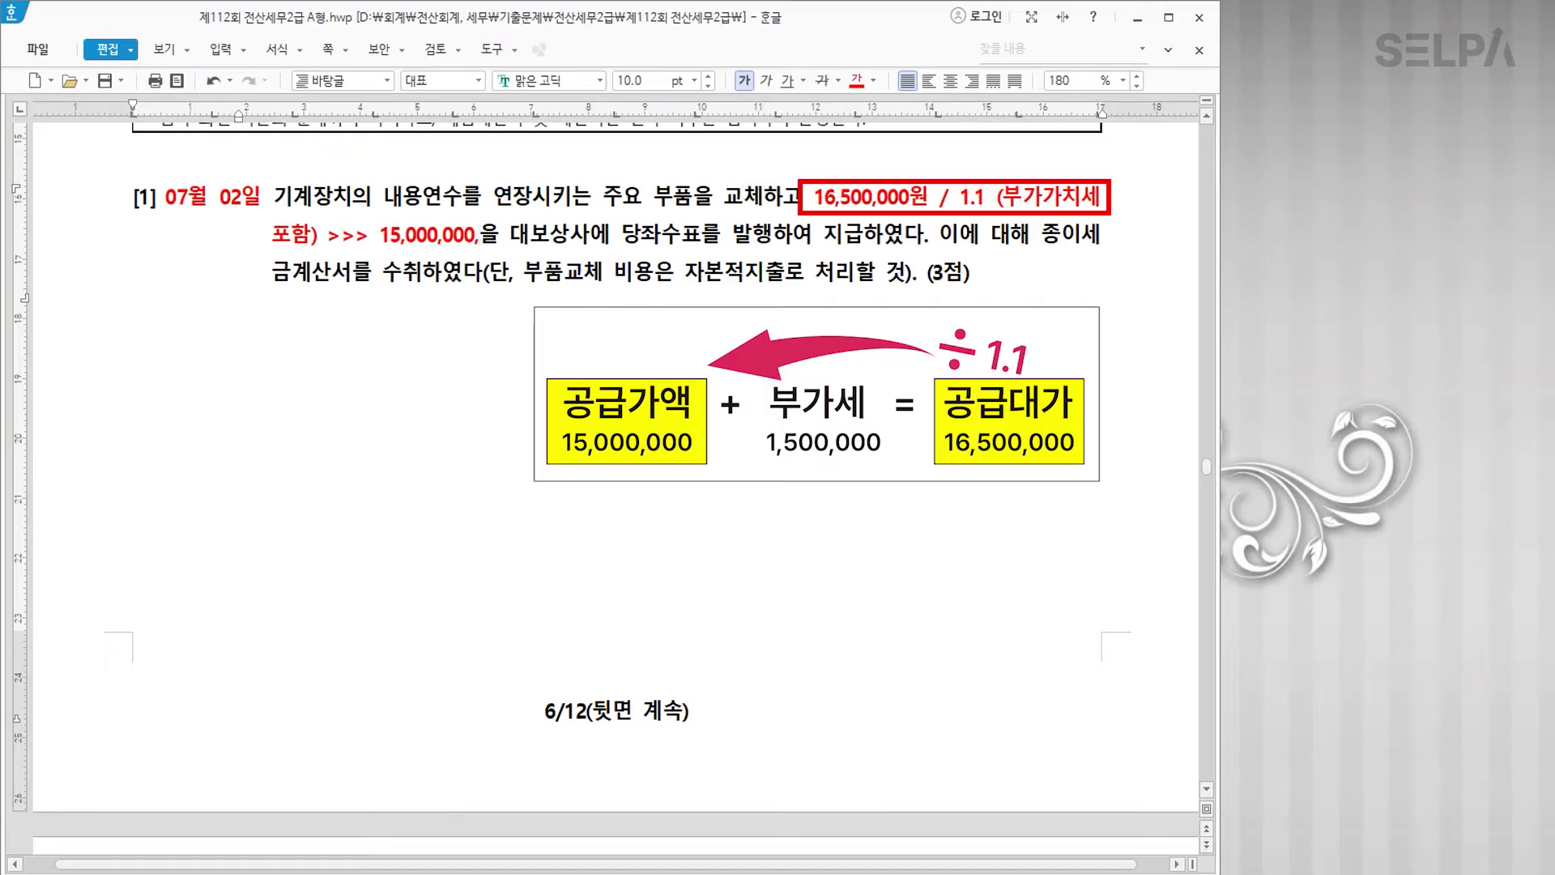
key("BackSpace")
type("부가세 1")
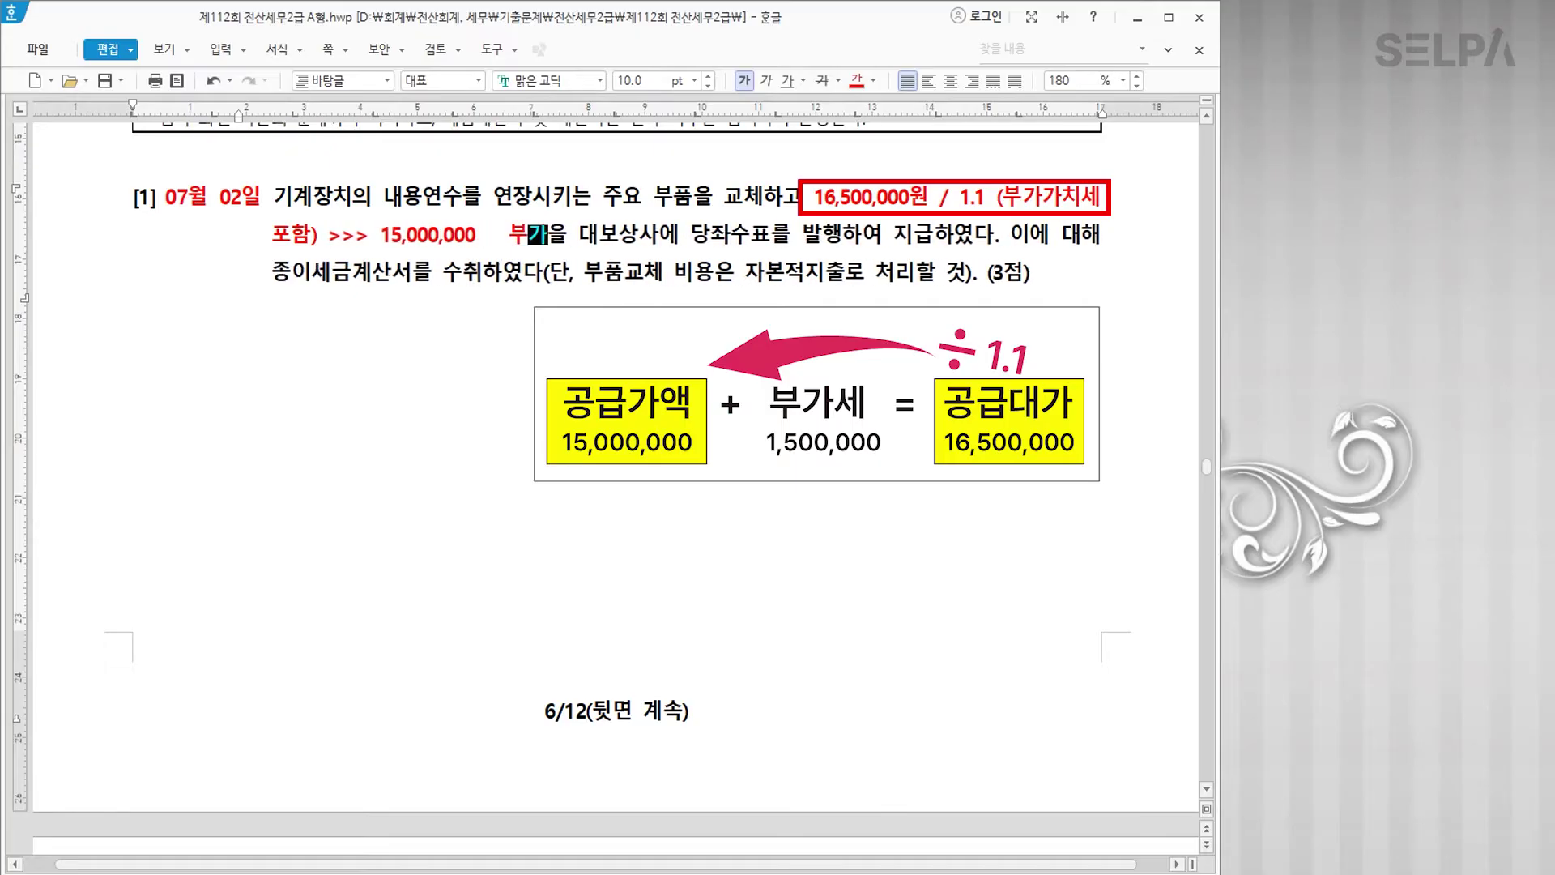
type(",500,000")
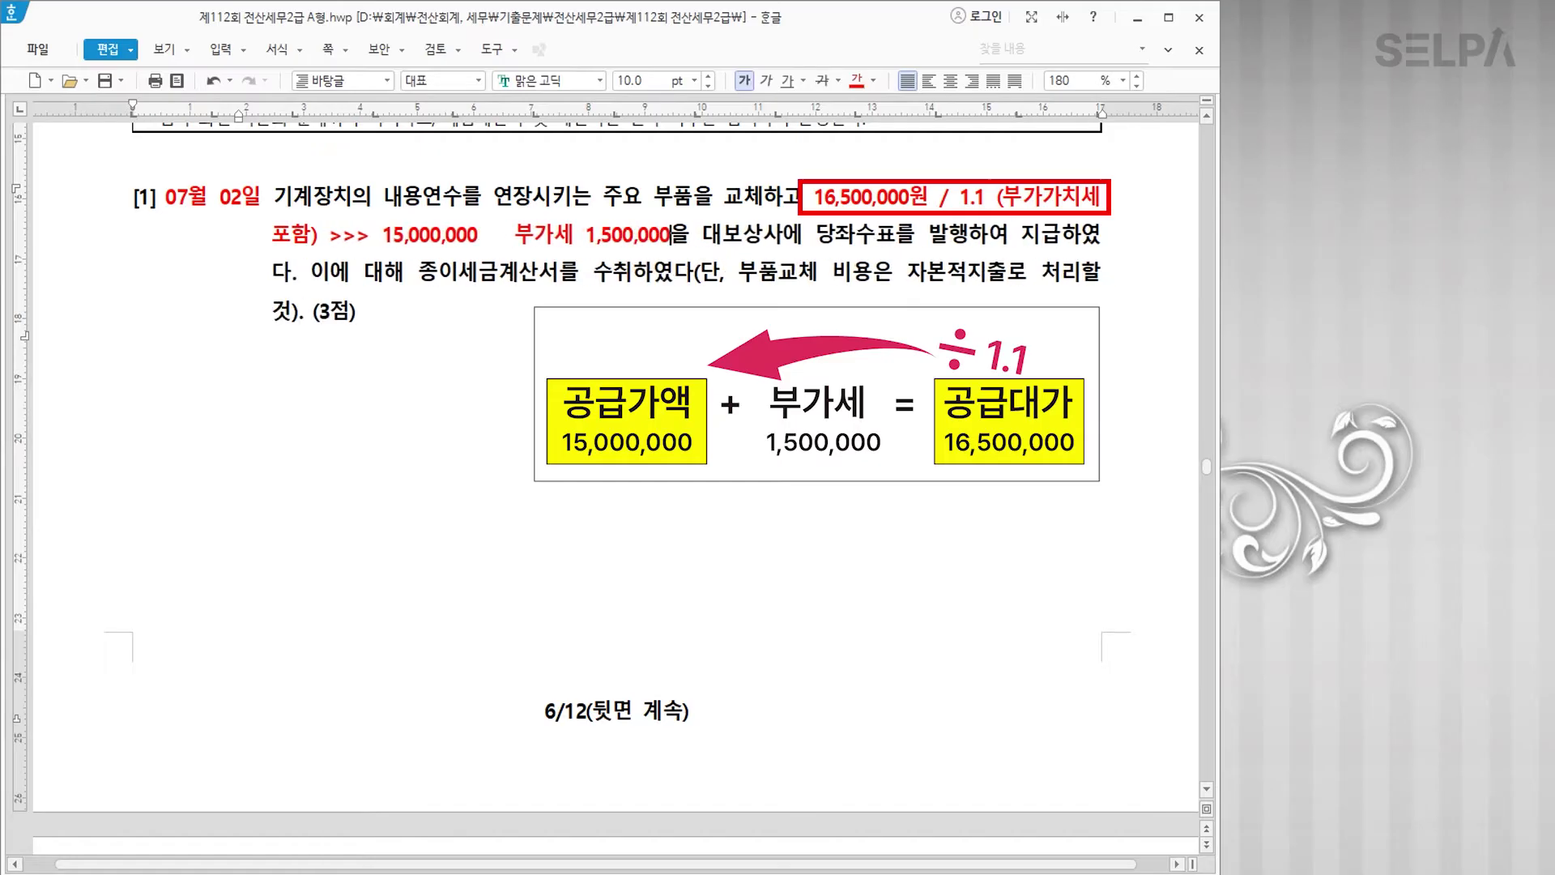
left_click_drag(816, 237, 980, 255)
Step: Colour 당좌수표를 발행 and 종이세금계산서를 수취 blue and note '전자 >> 체크 X'
left_click(873, 80)
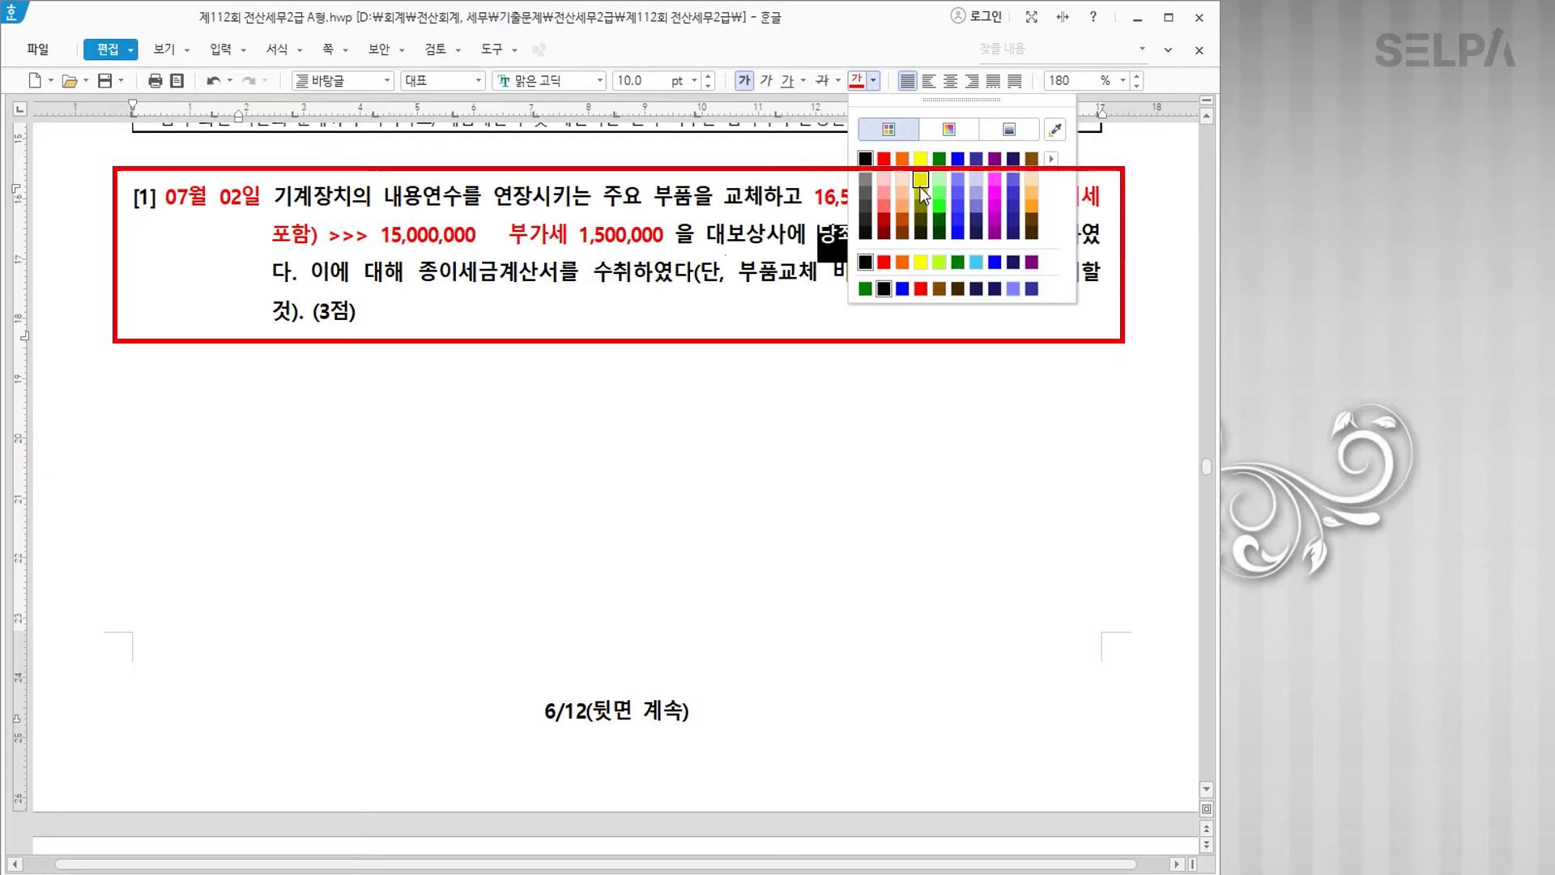
left_click(958, 159)
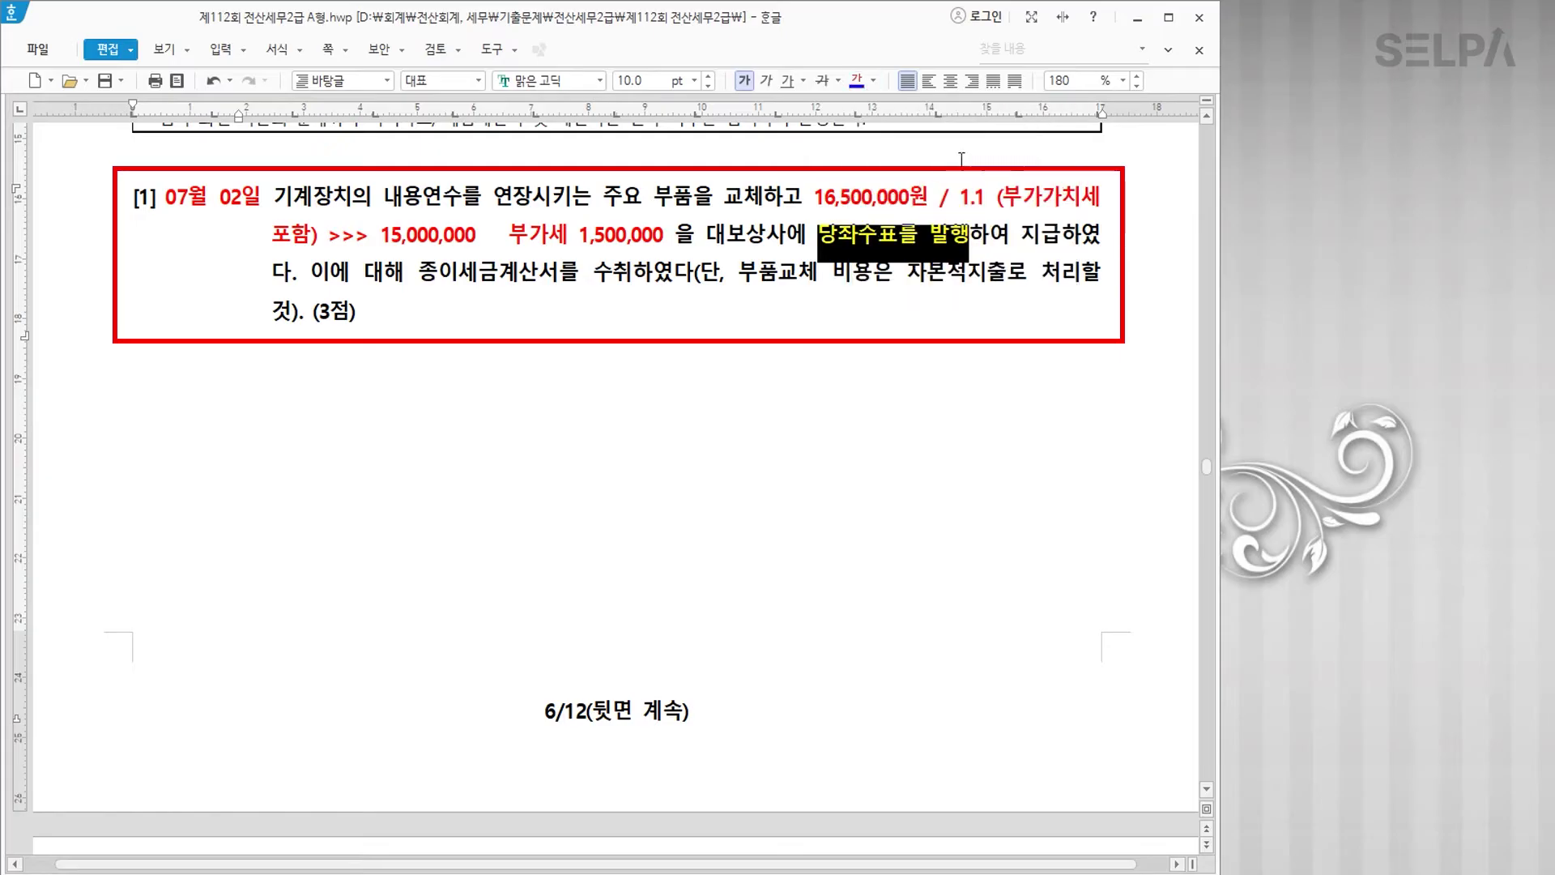
left_click(450, 288)
left_click_drag(419, 273, 633, 278)
left_click(855, 81)
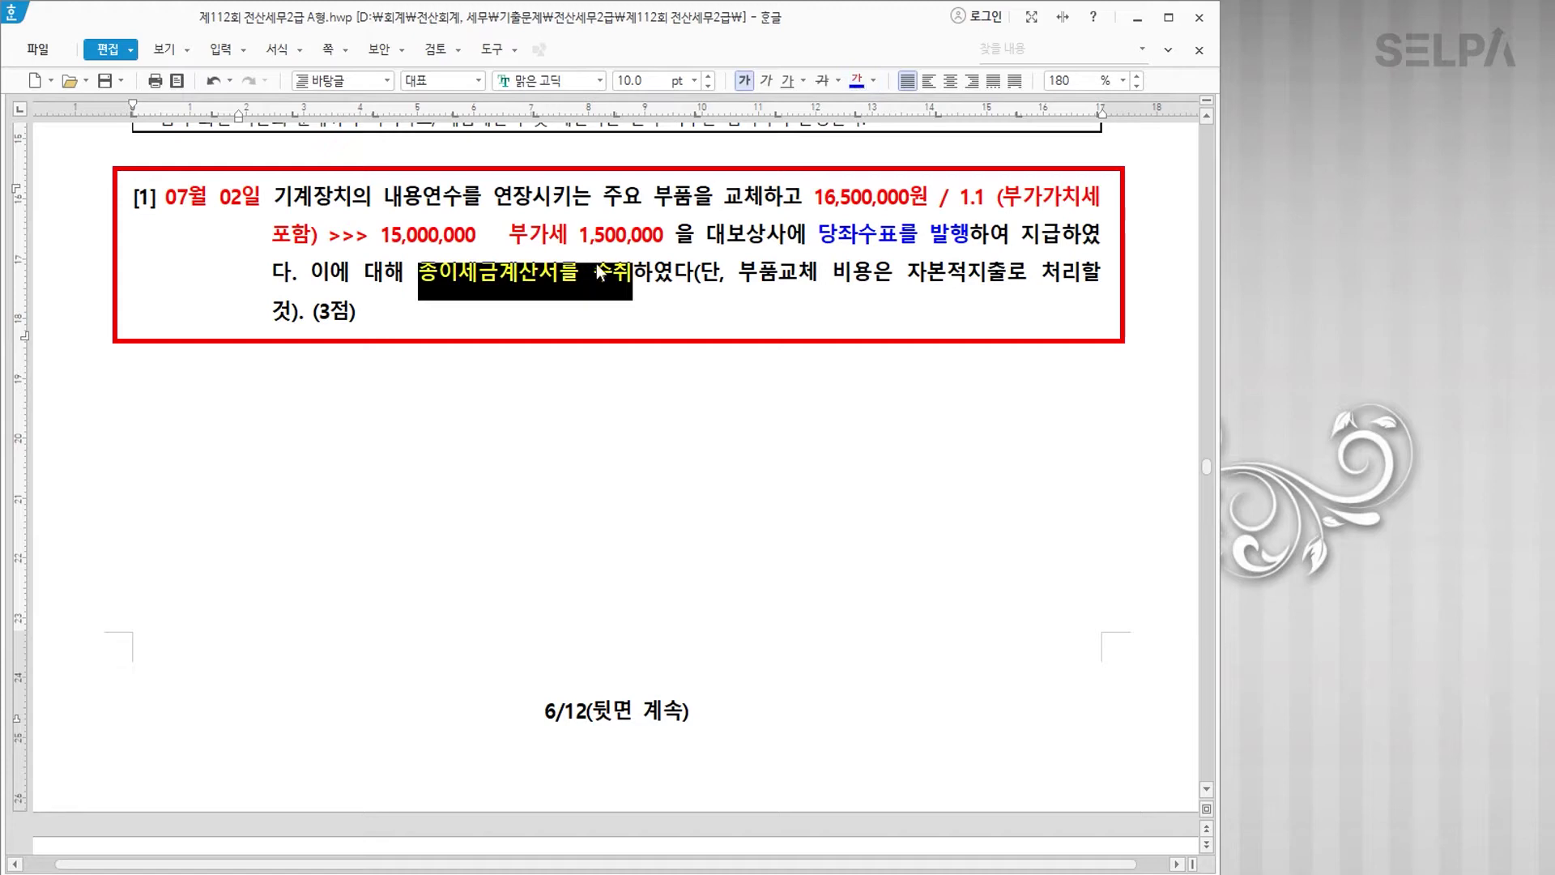
key("Escape")
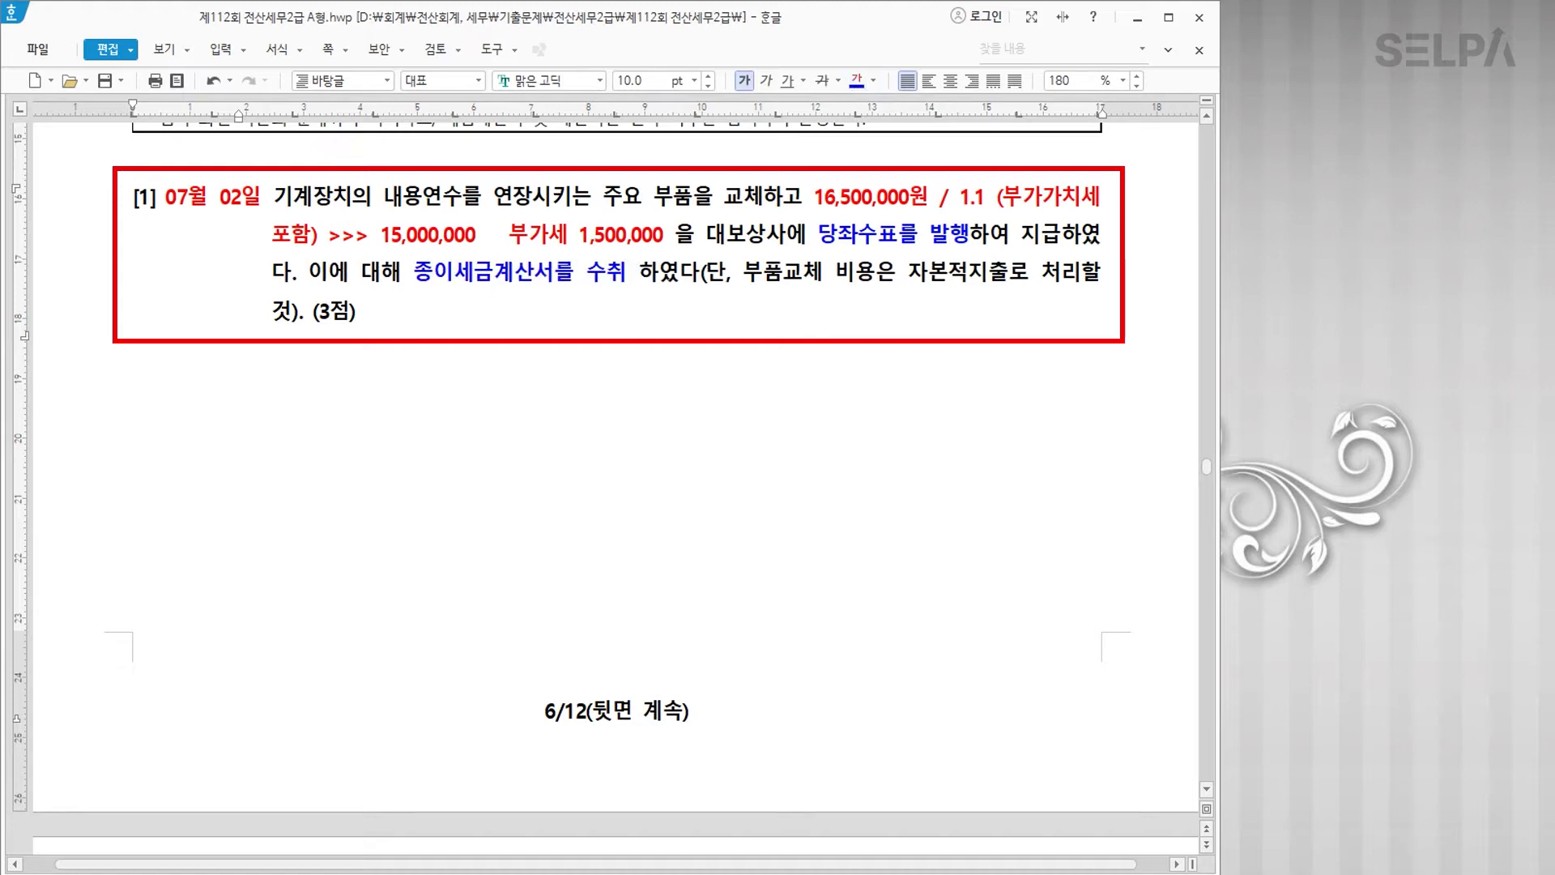
type("전자")
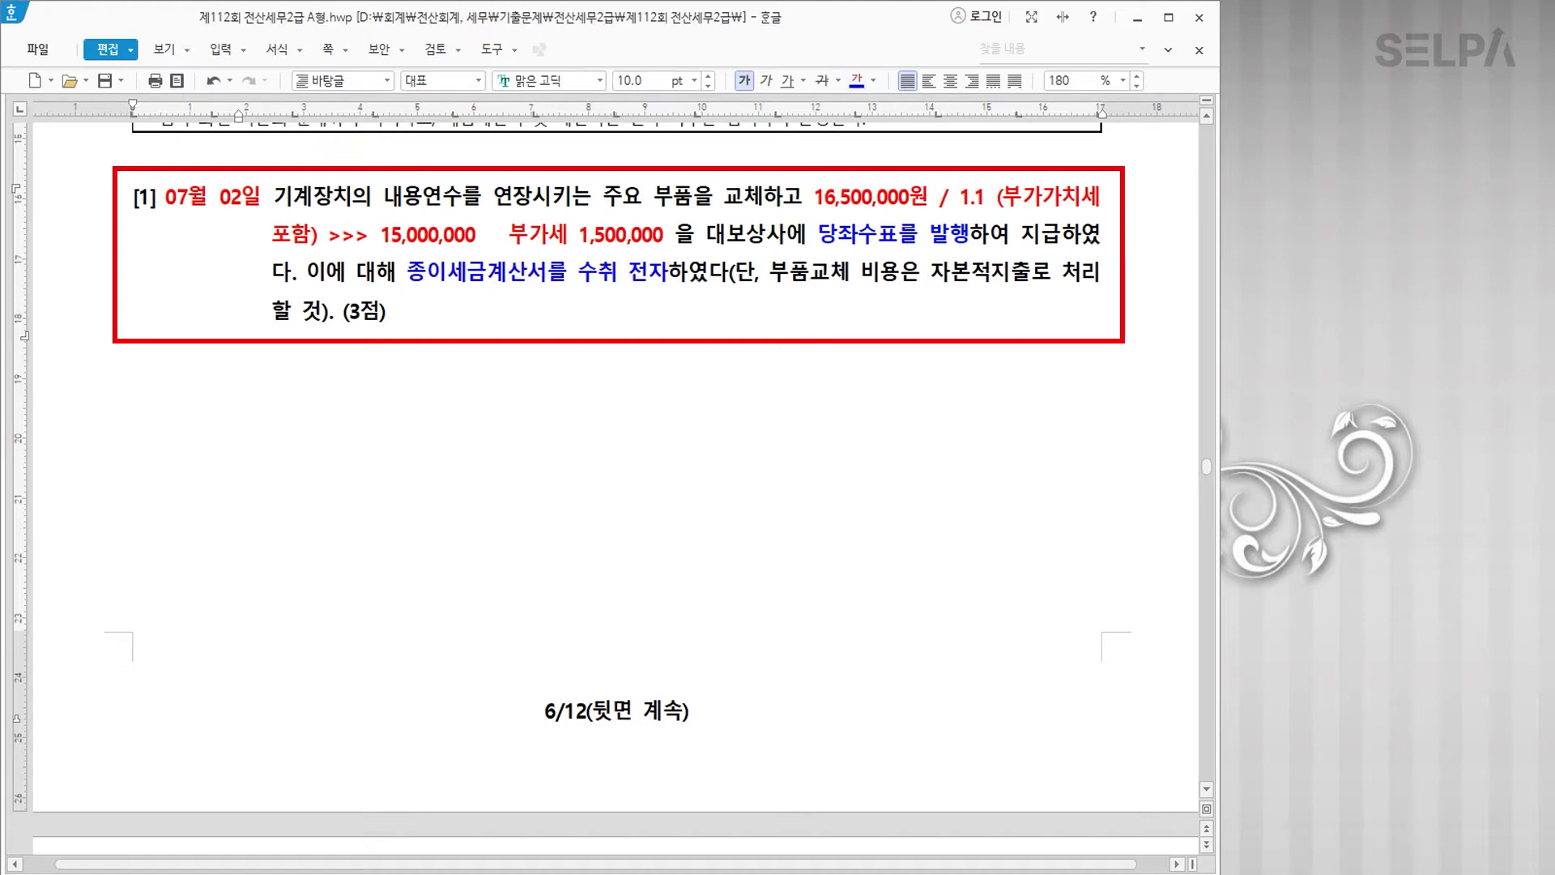
type(" >>")
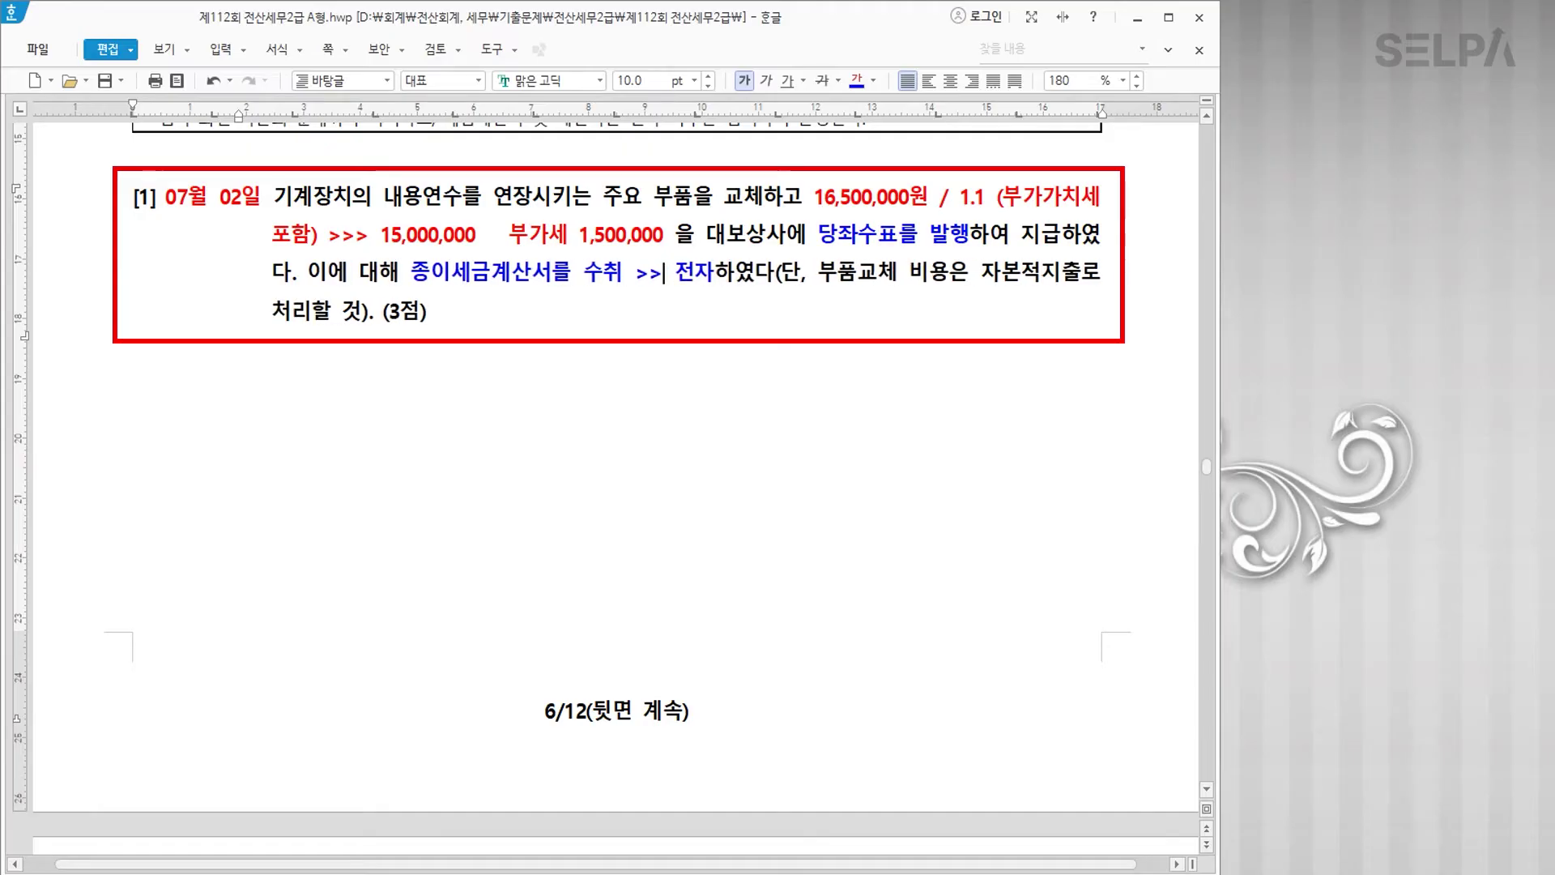
type(" 체크")
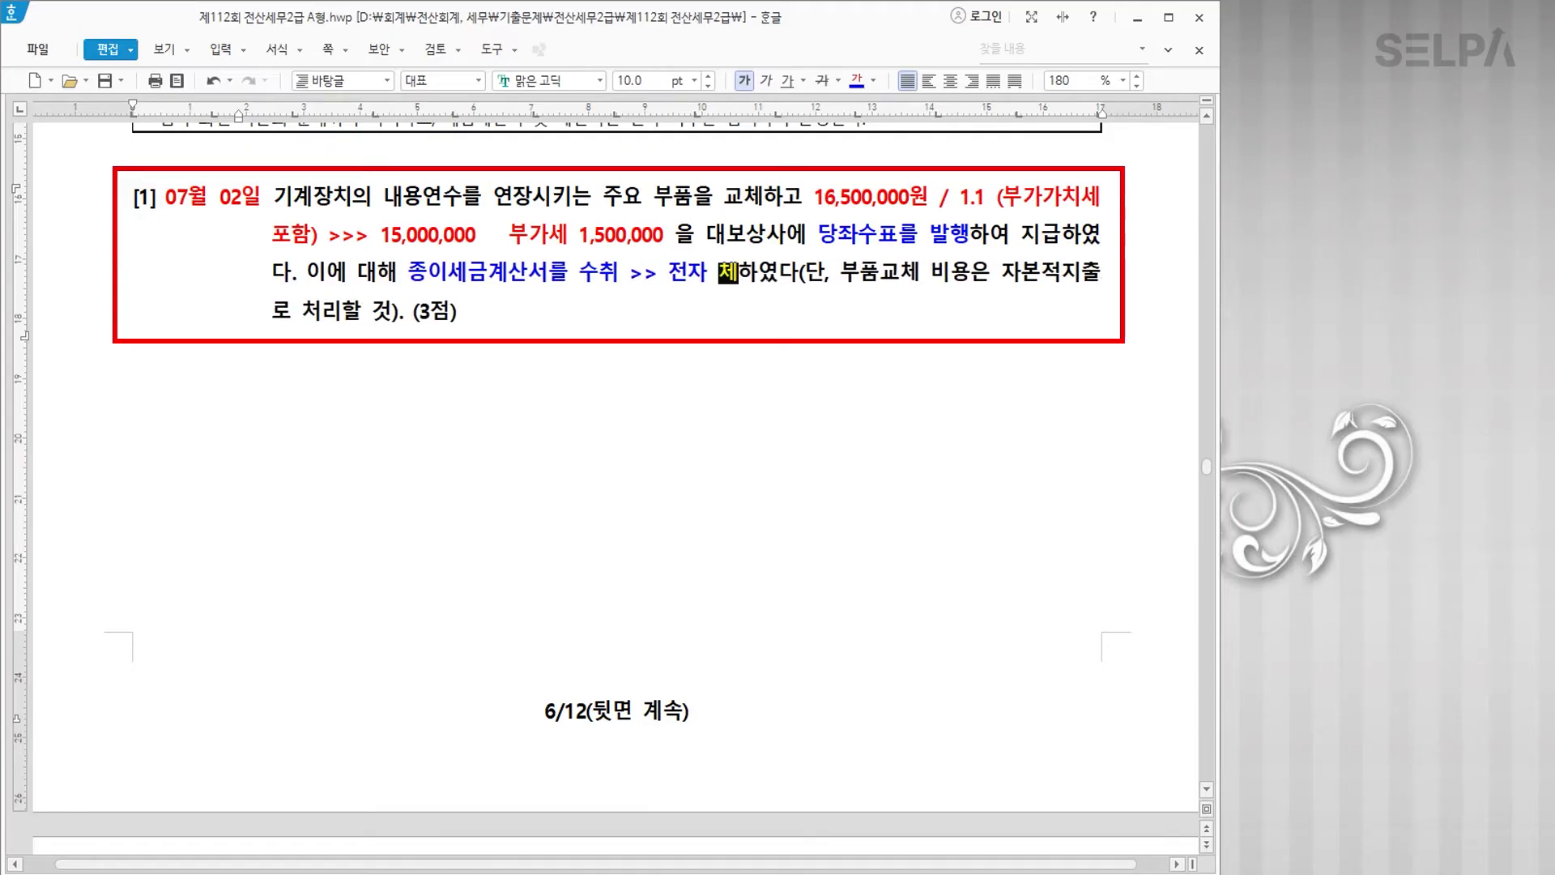
type(" X")
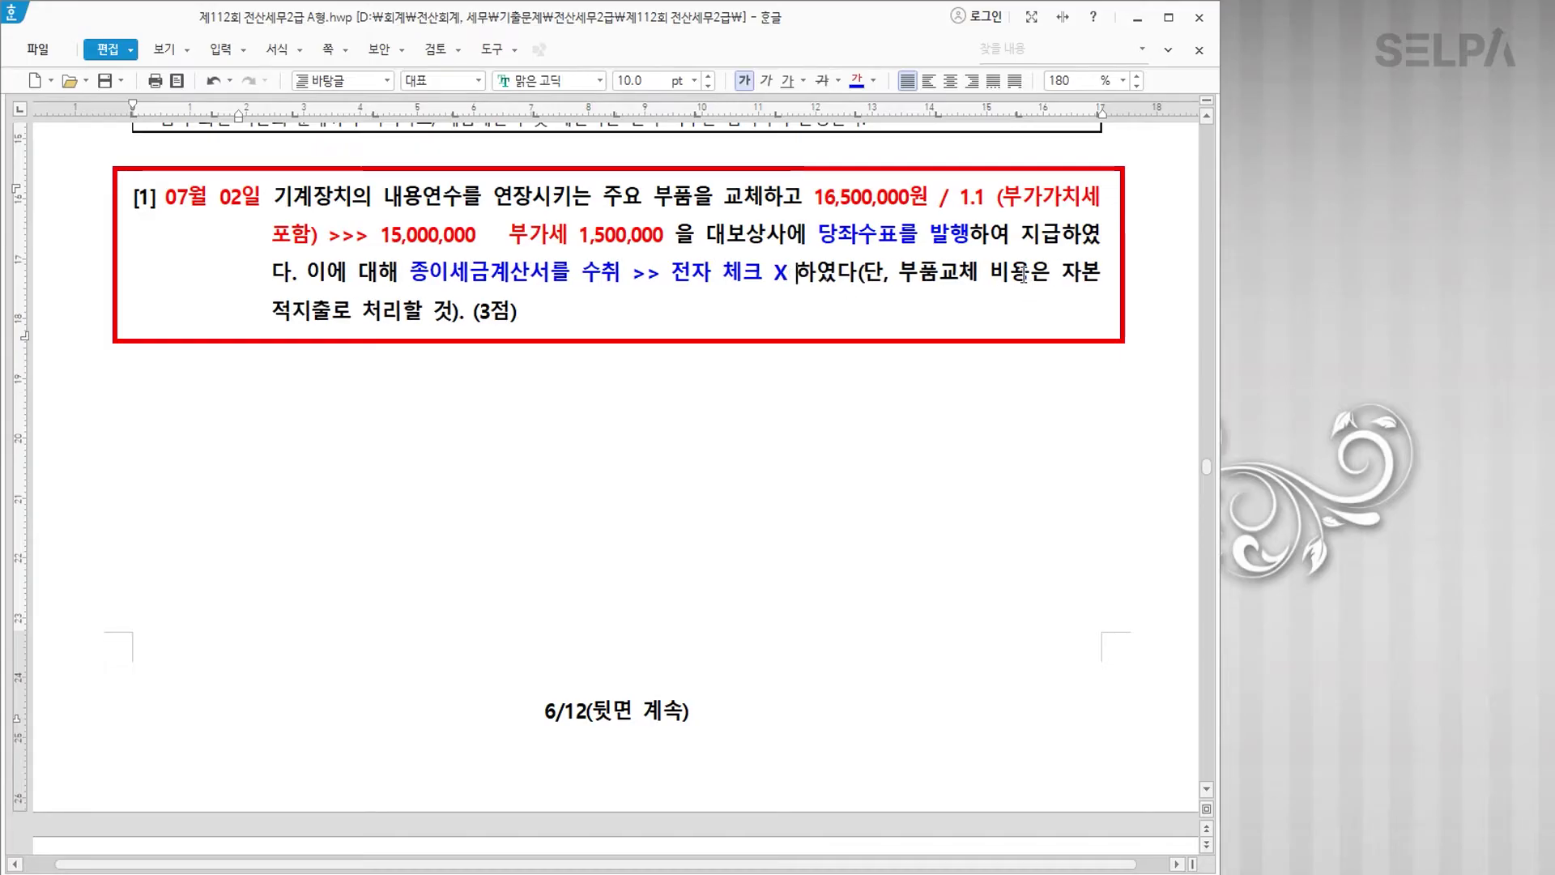
Step: Colour 자본적지출로 처리 red, append '>>> 기계장치', and return to KcLep
left_click_drag(1058, 271, 403, 317)
left_click(875, 80)
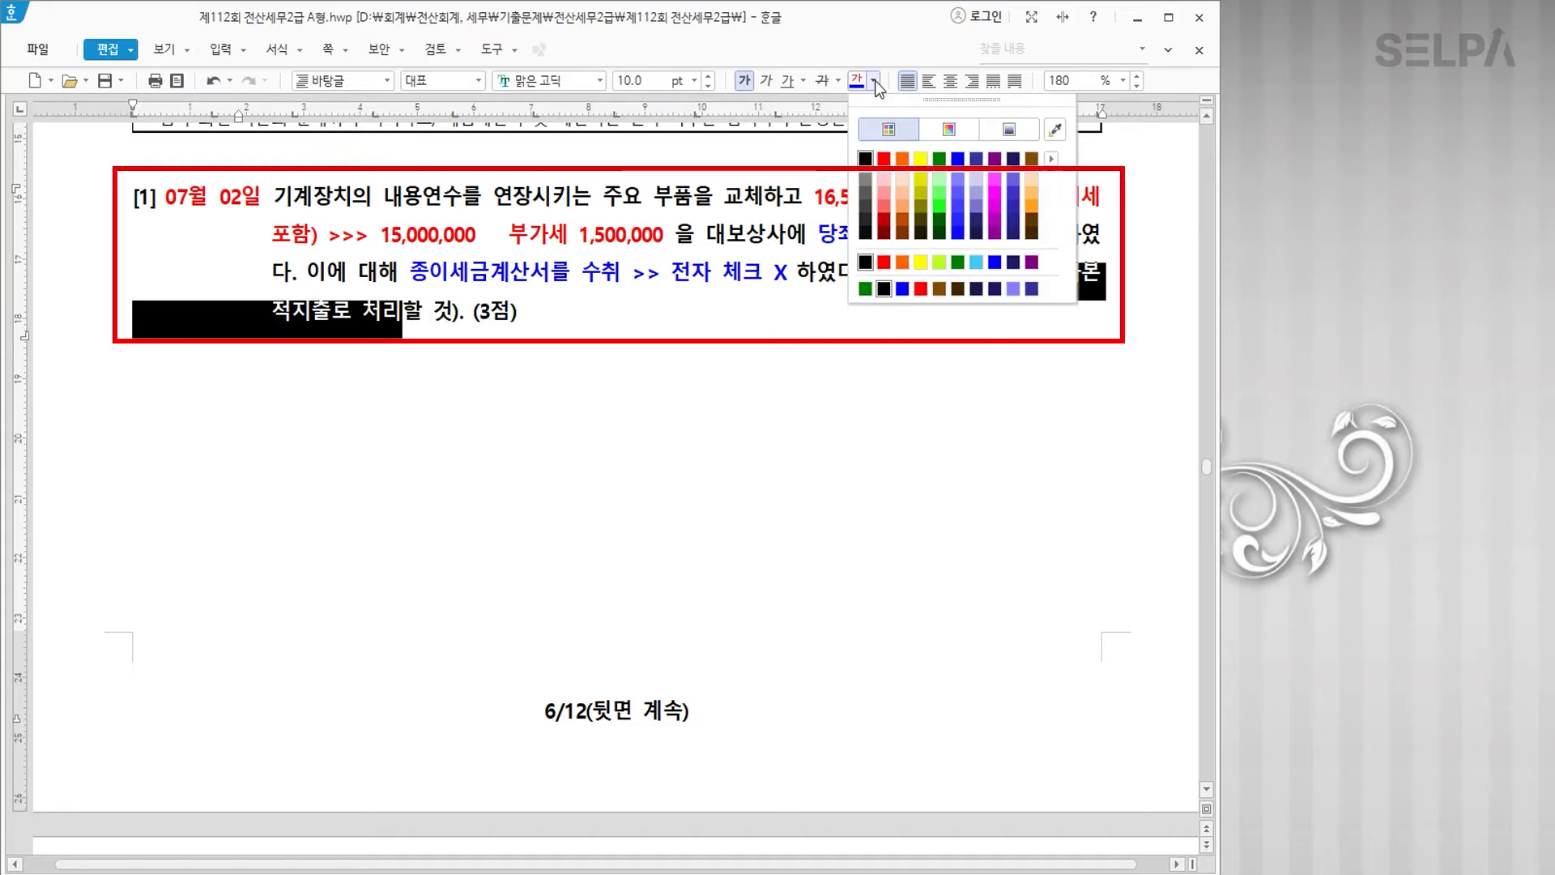
left_click(884, 158)
left_click(407, 311)
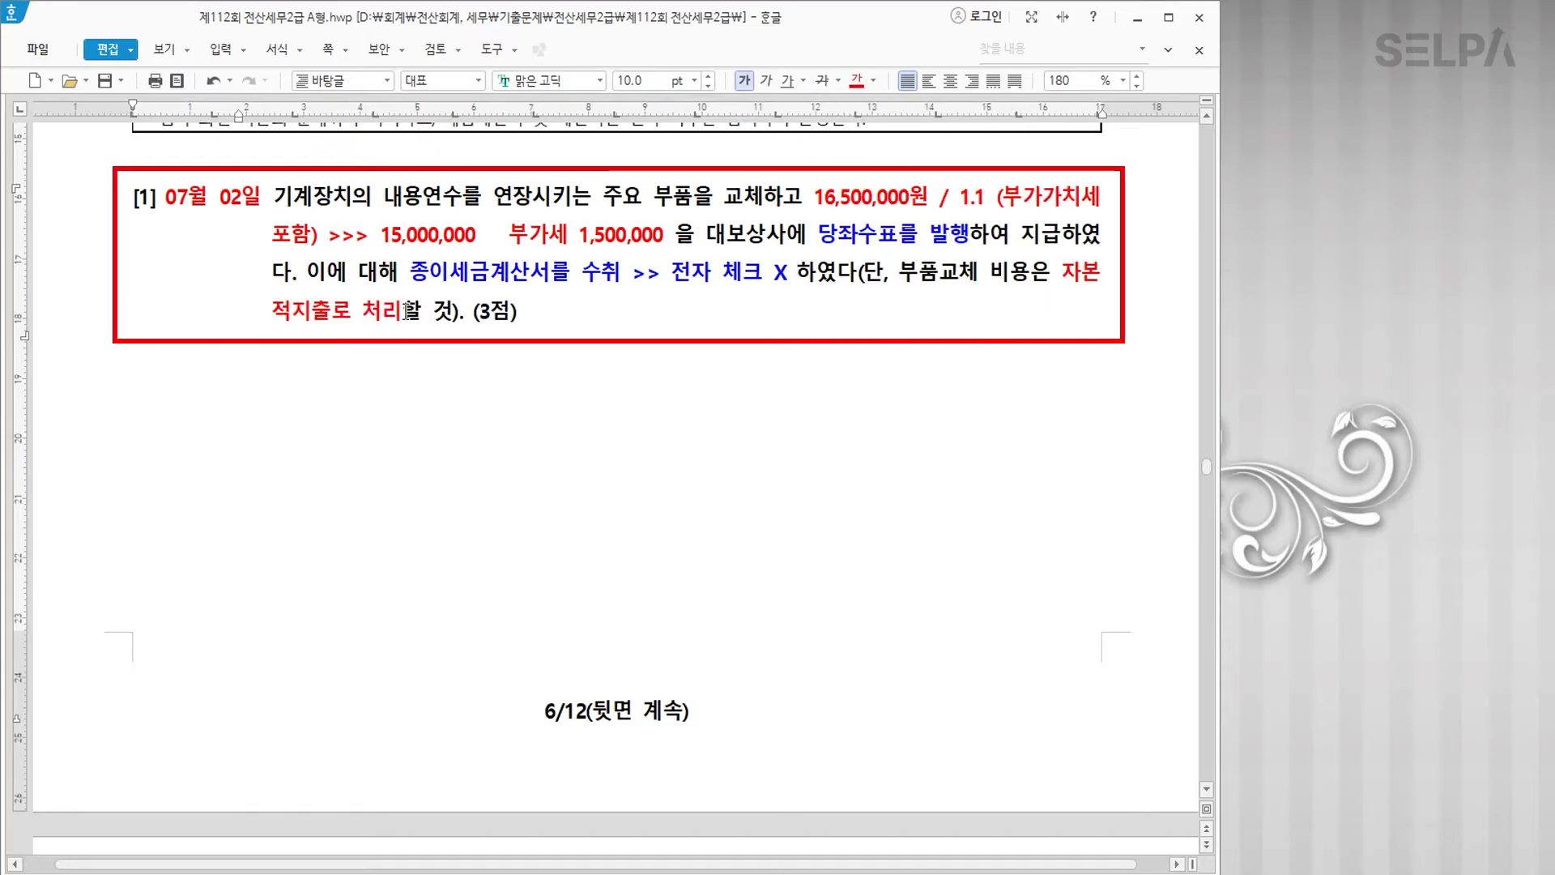
type(">>> ")
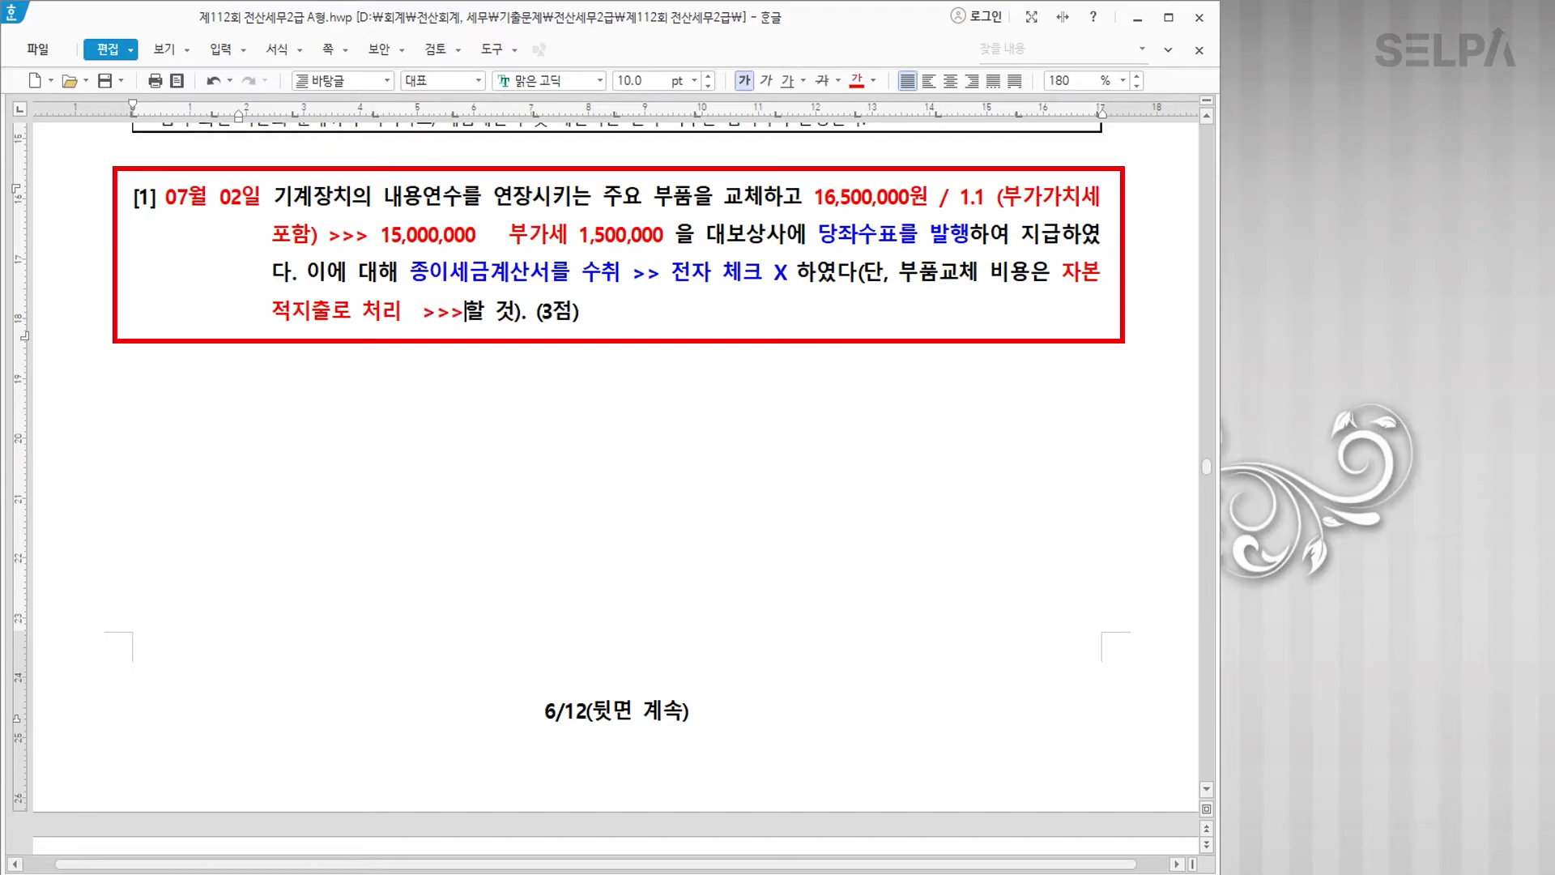
type("기계장치")
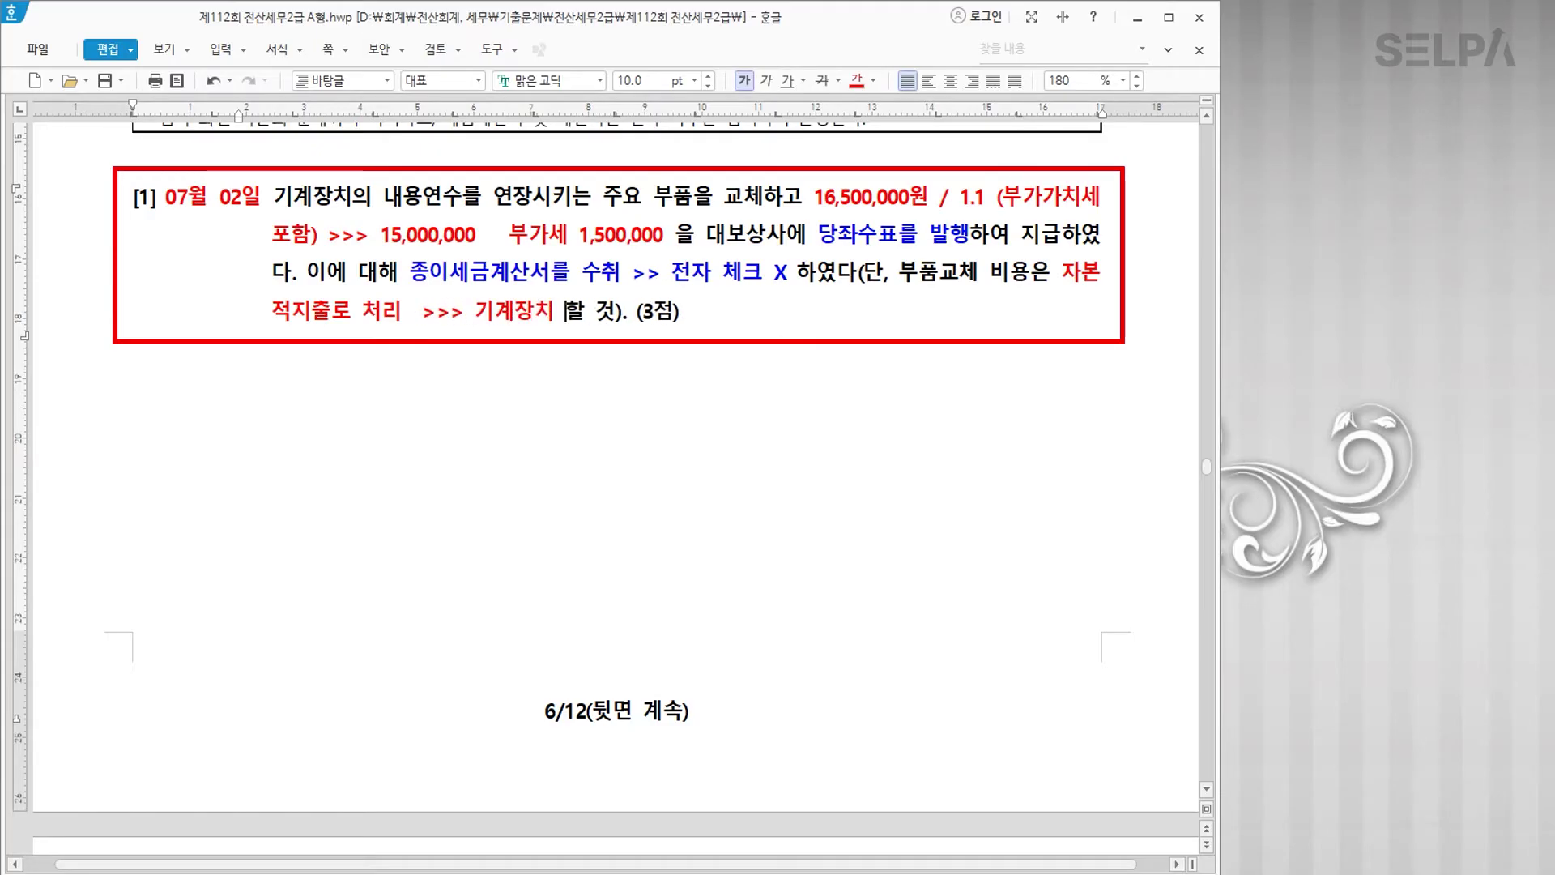
scroll(747, 508, "down", 2)
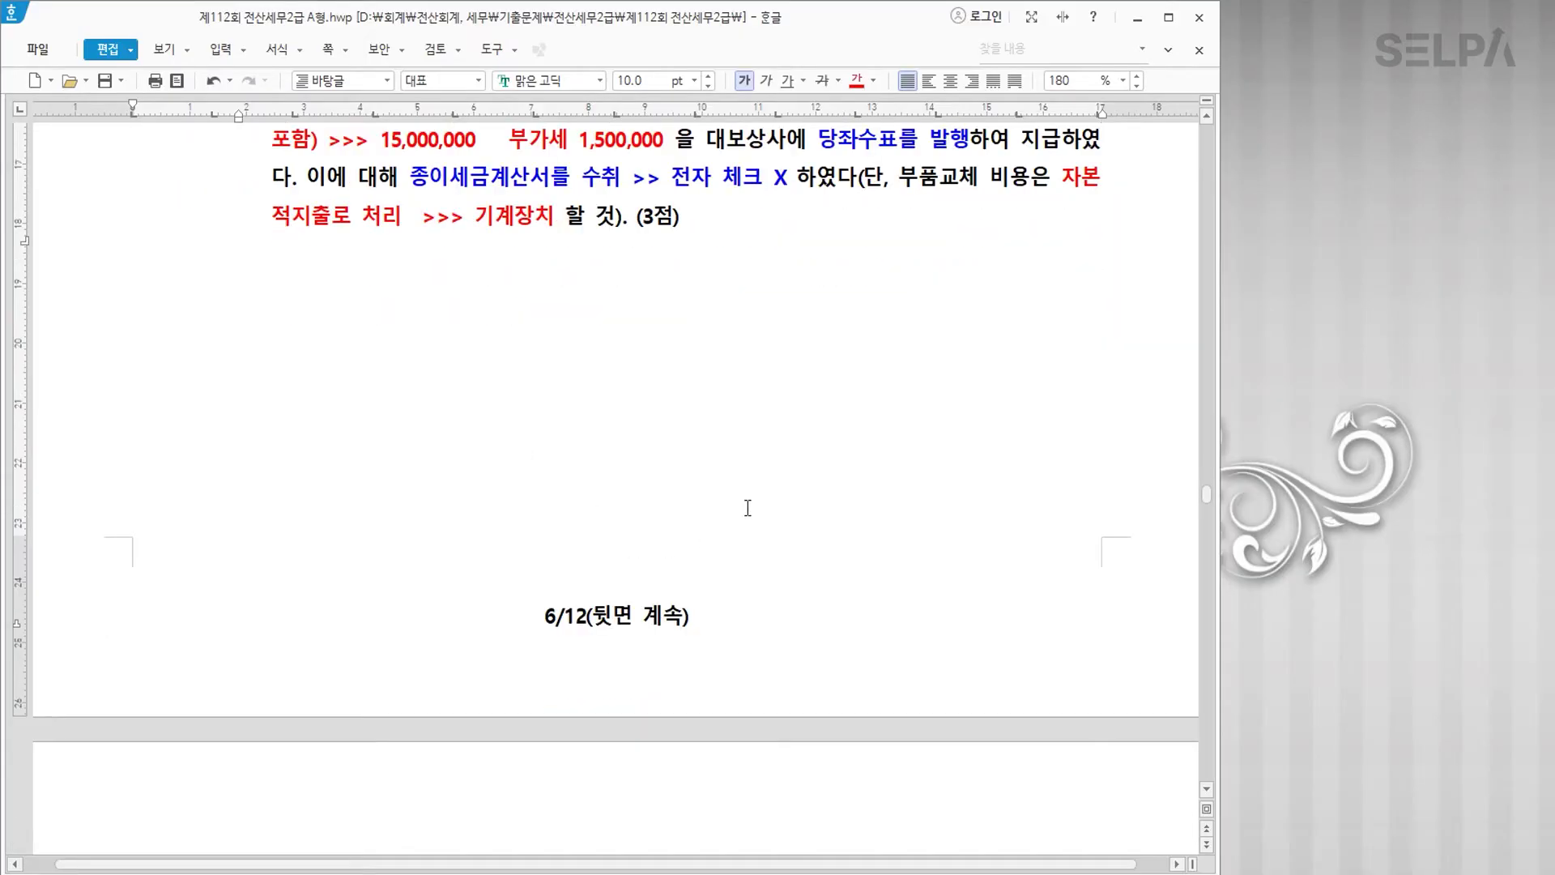
scroll(746, 503, "up", 2)
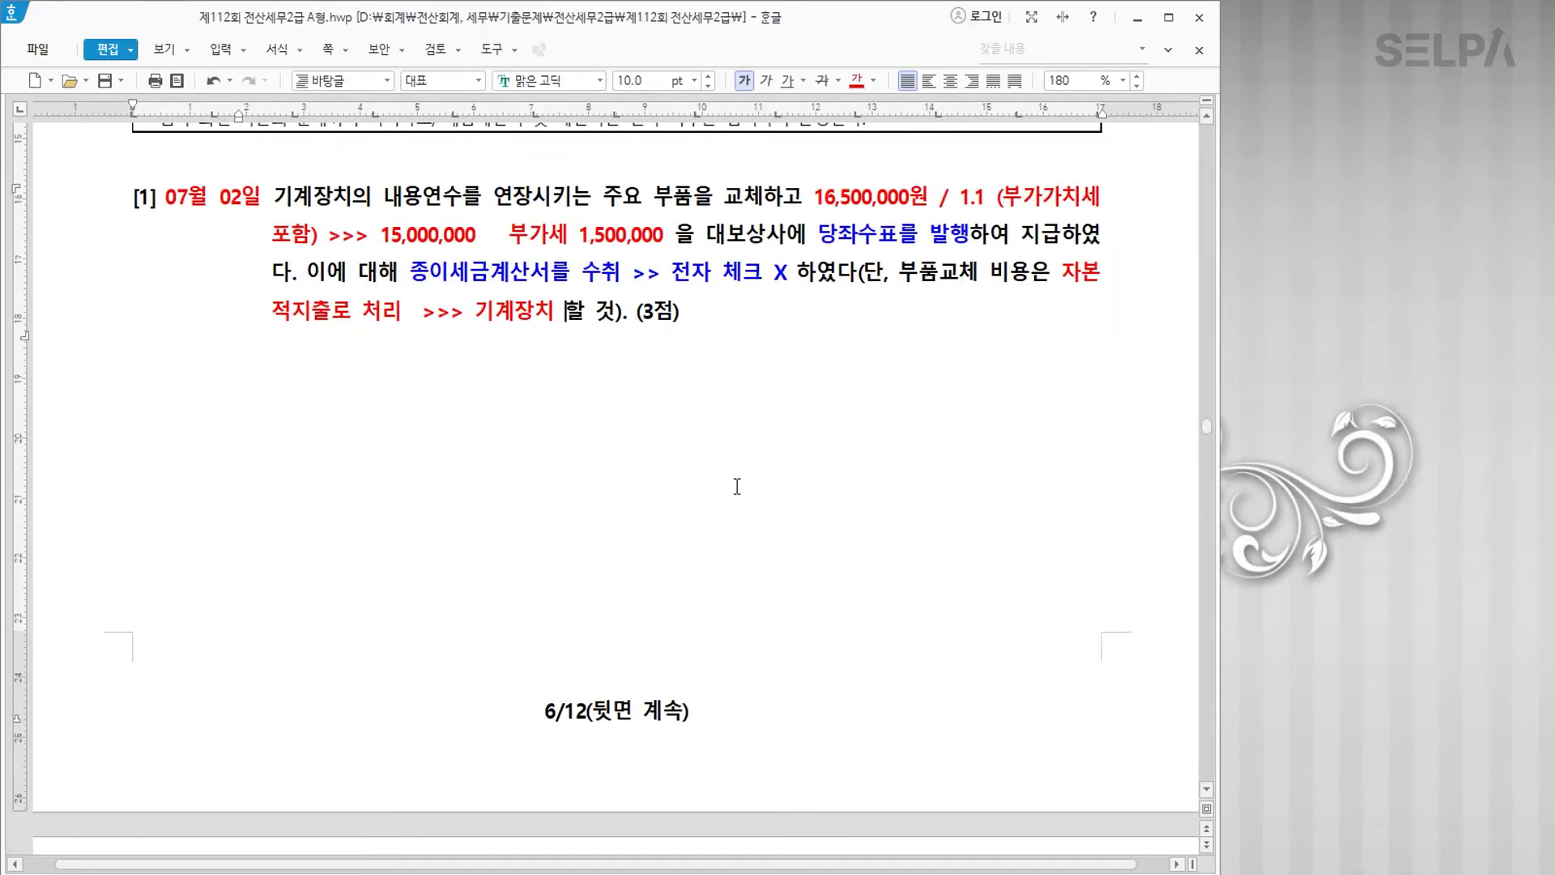
left_click(686, 873)
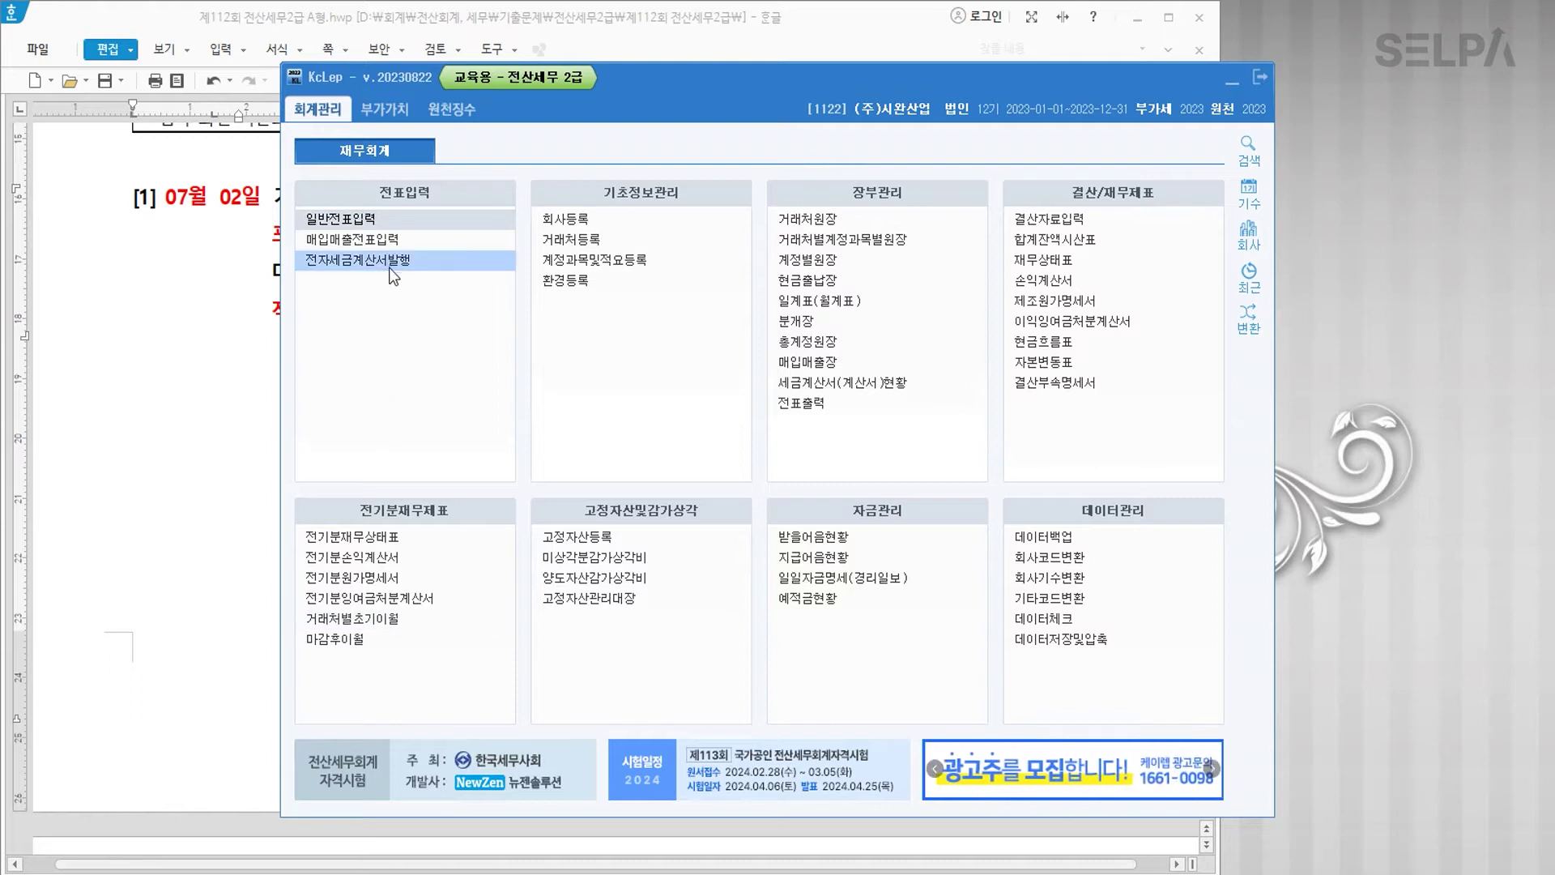
Step: Start a July 2 type-51 taxable purchase voucher for the item 기계 수리
left_click(388, 243)
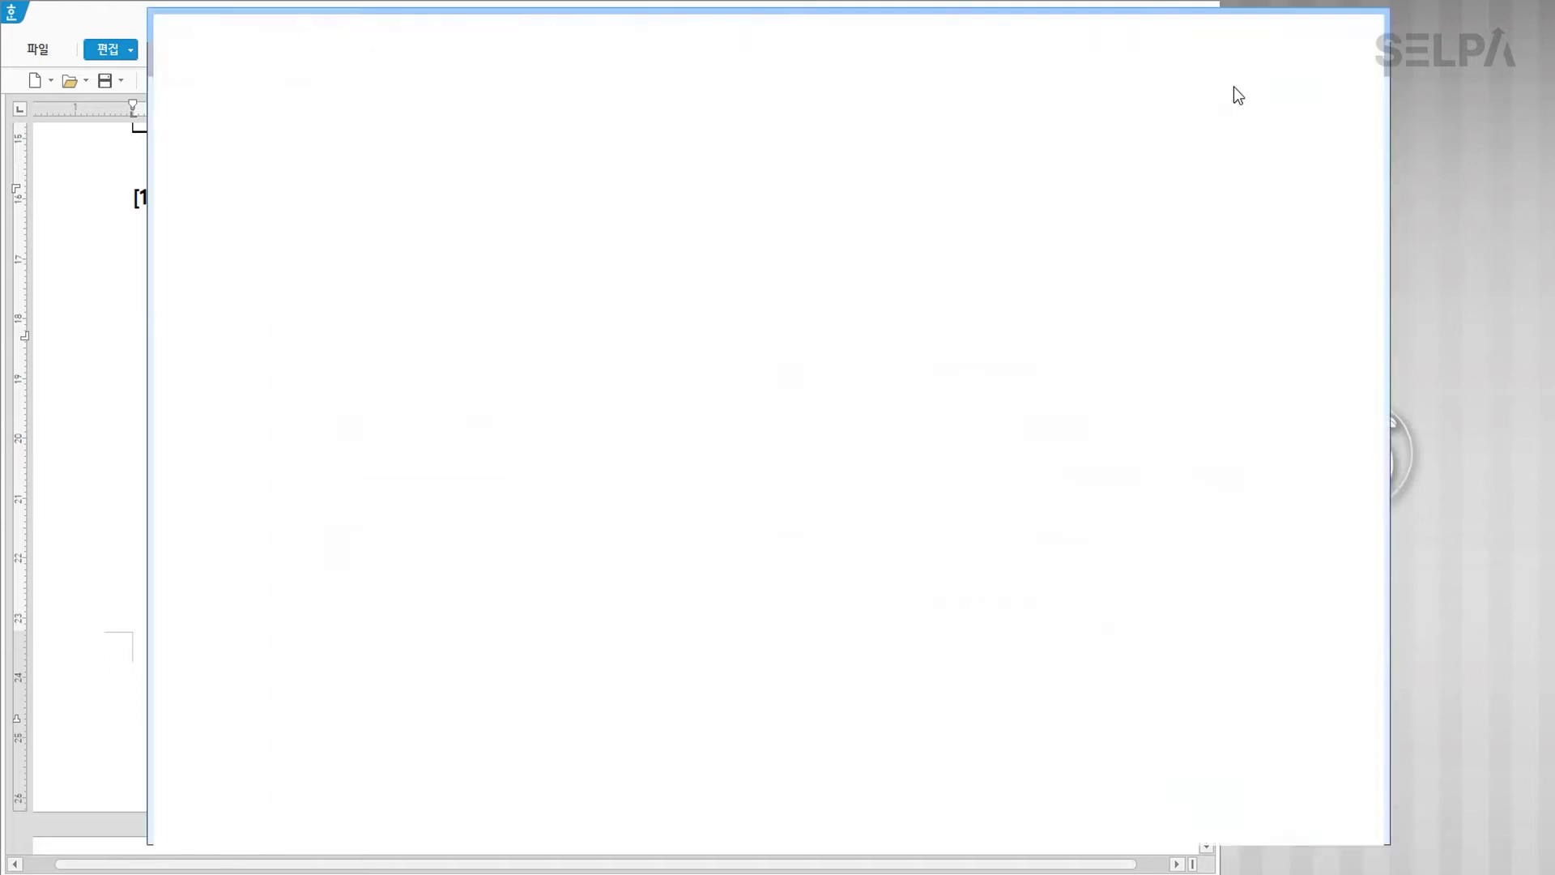
type("07")
key("Return")
type("0")
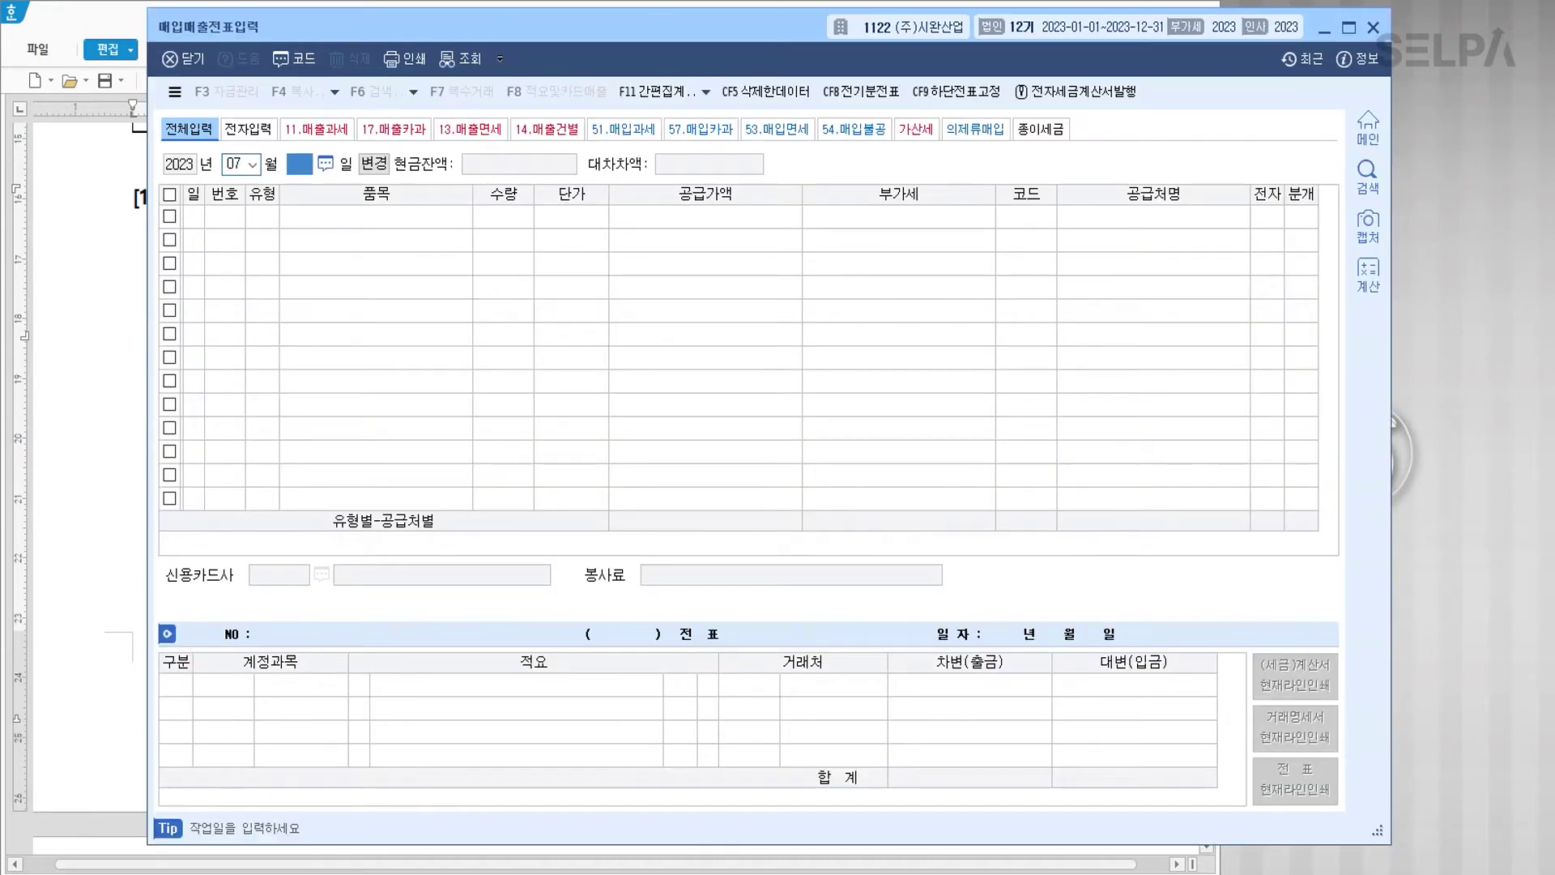
type("2")
key("Return")
type("51")
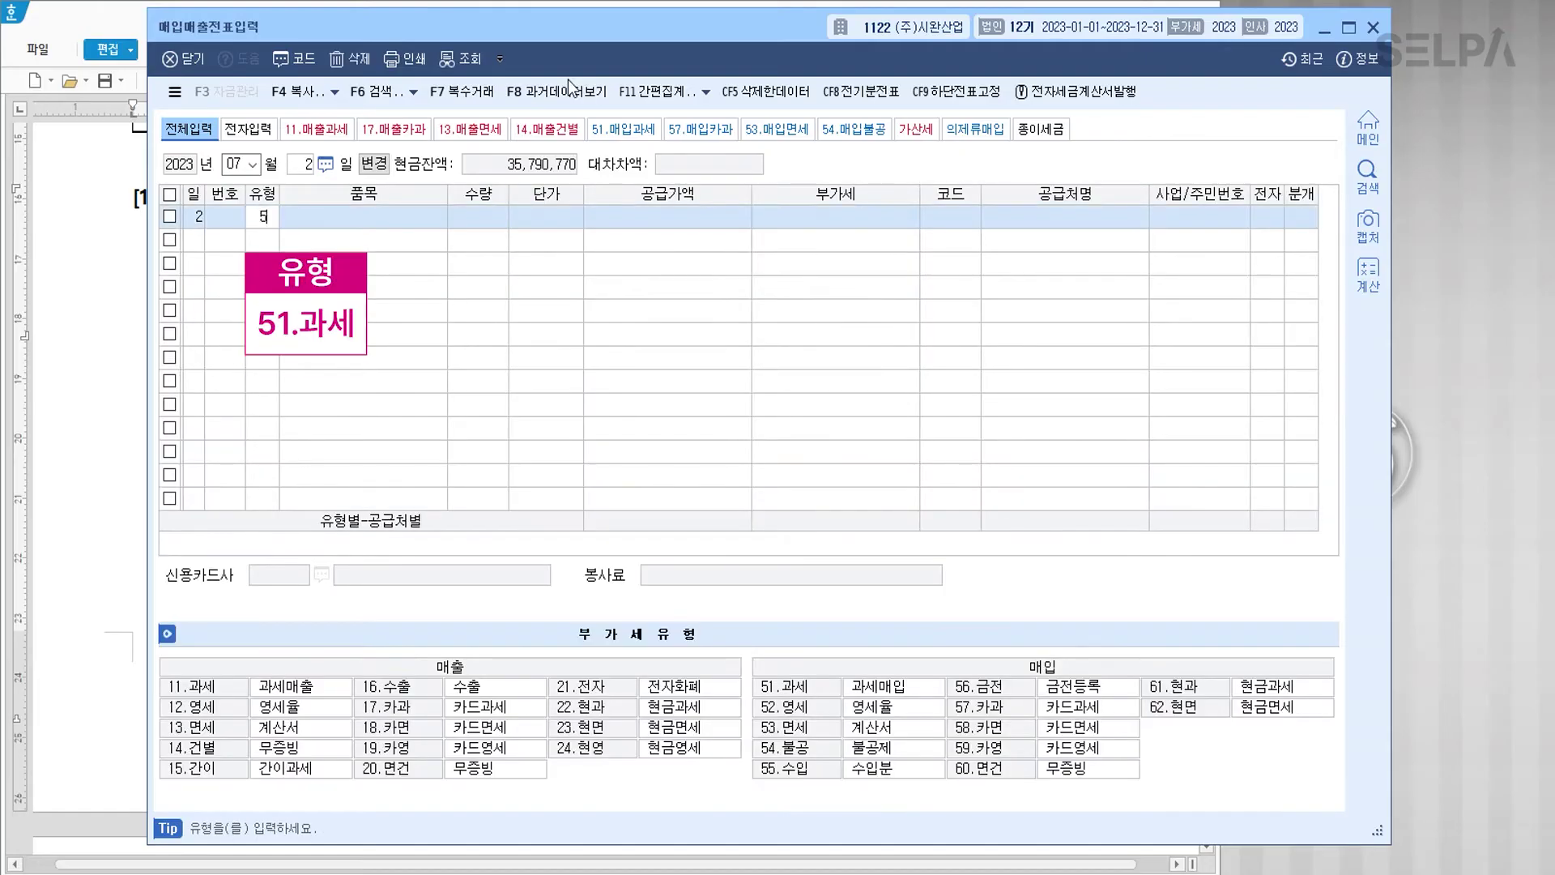
key("Return")
type("ㄱ")
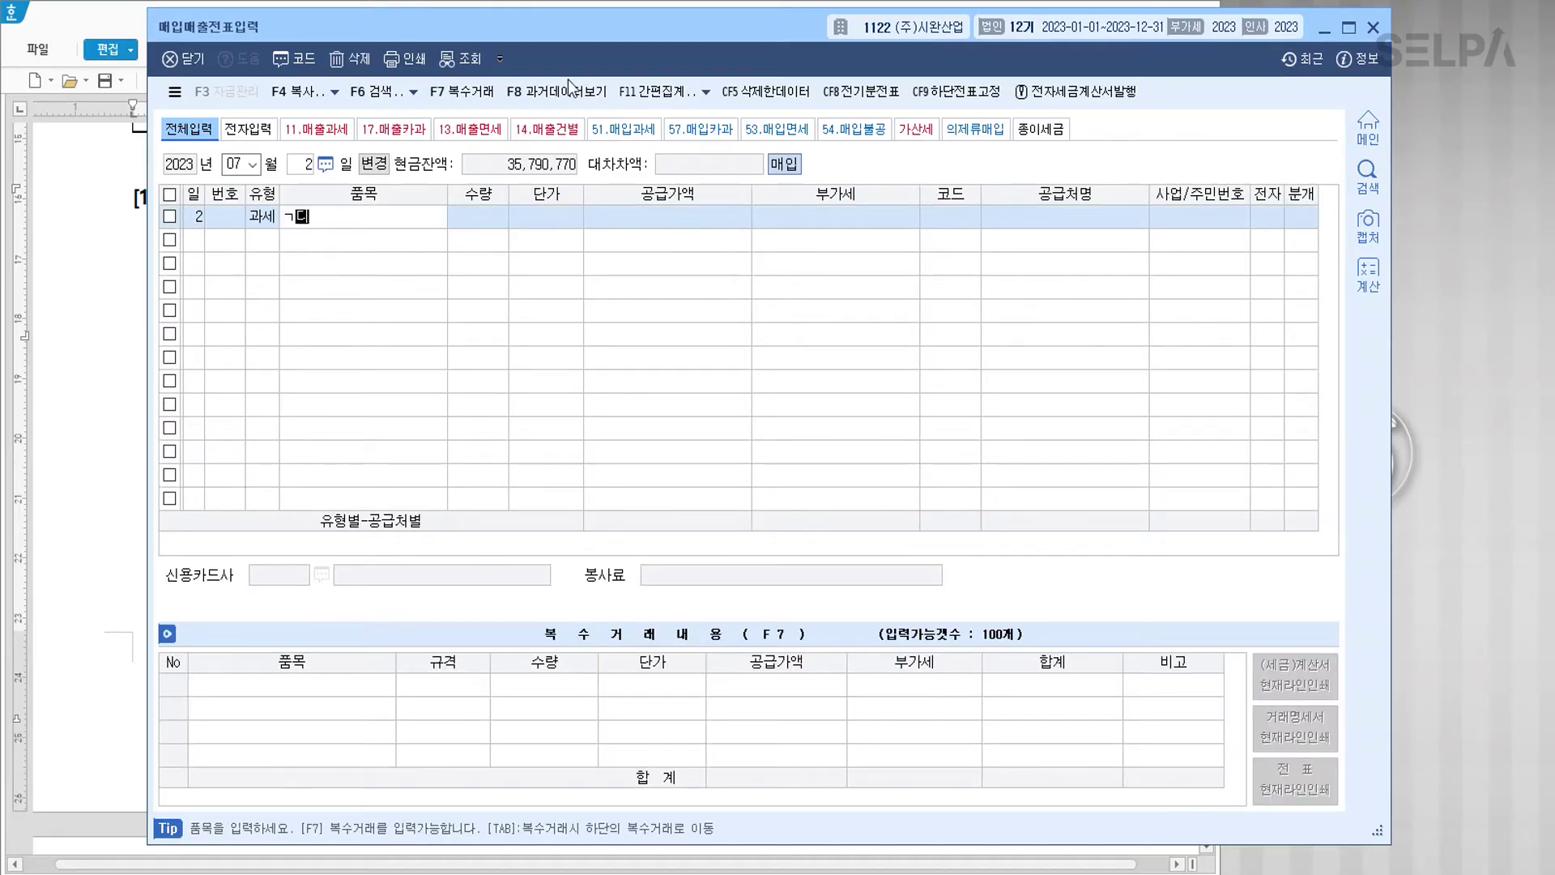
key("BackSpace")
key("BackSpace")
type("기계ㅈ")
key("BackSpace")
type("수리")
key("Return")
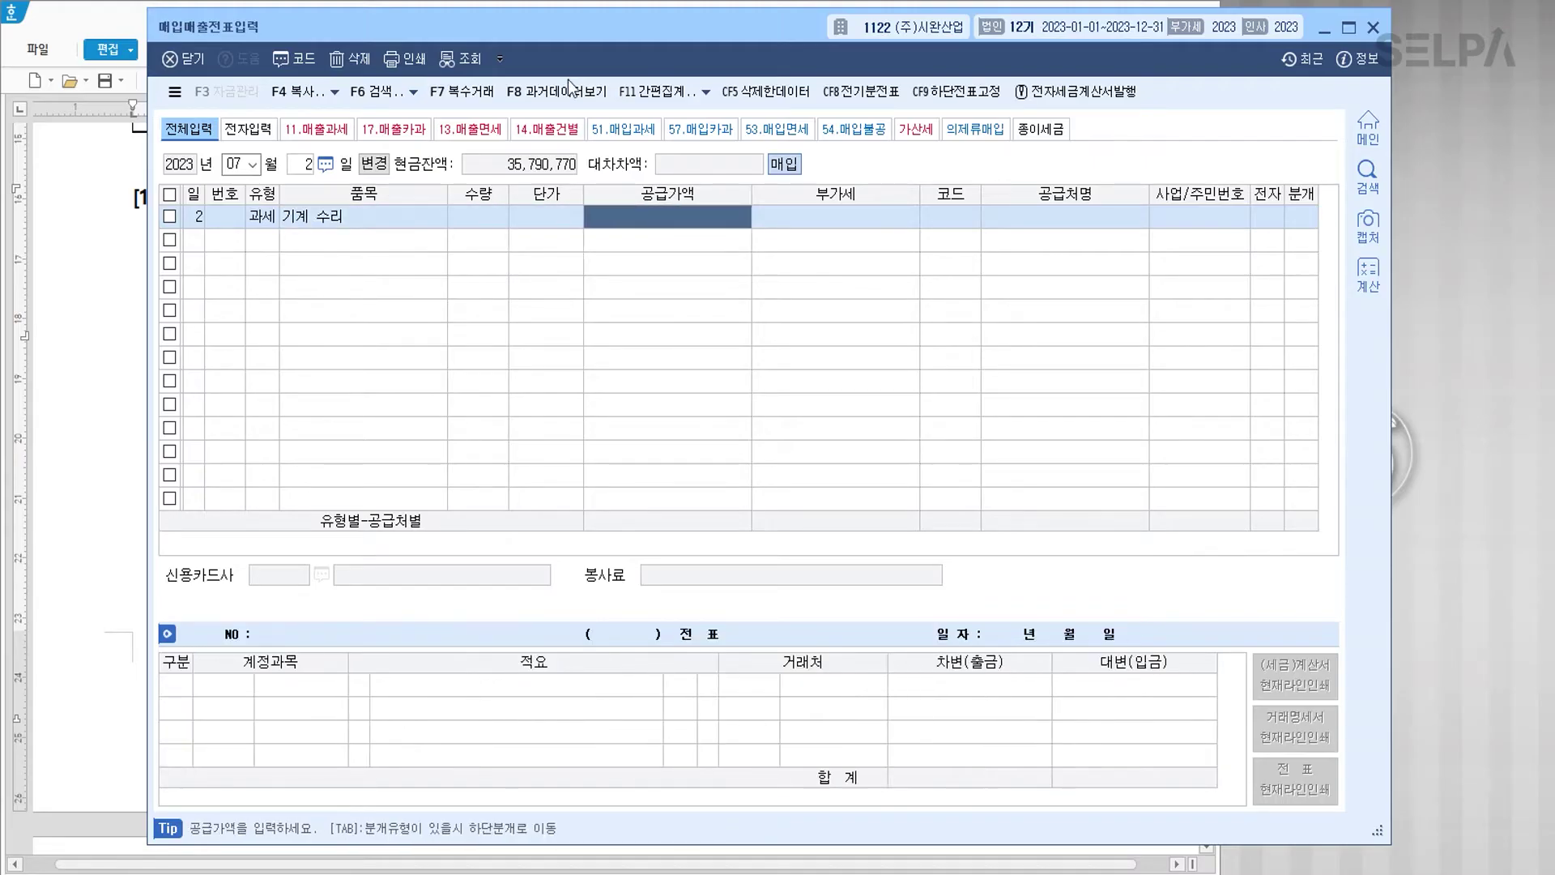
Step: Enter the 15,000,000 supply value and select supplier 대보상사
type("15000000")
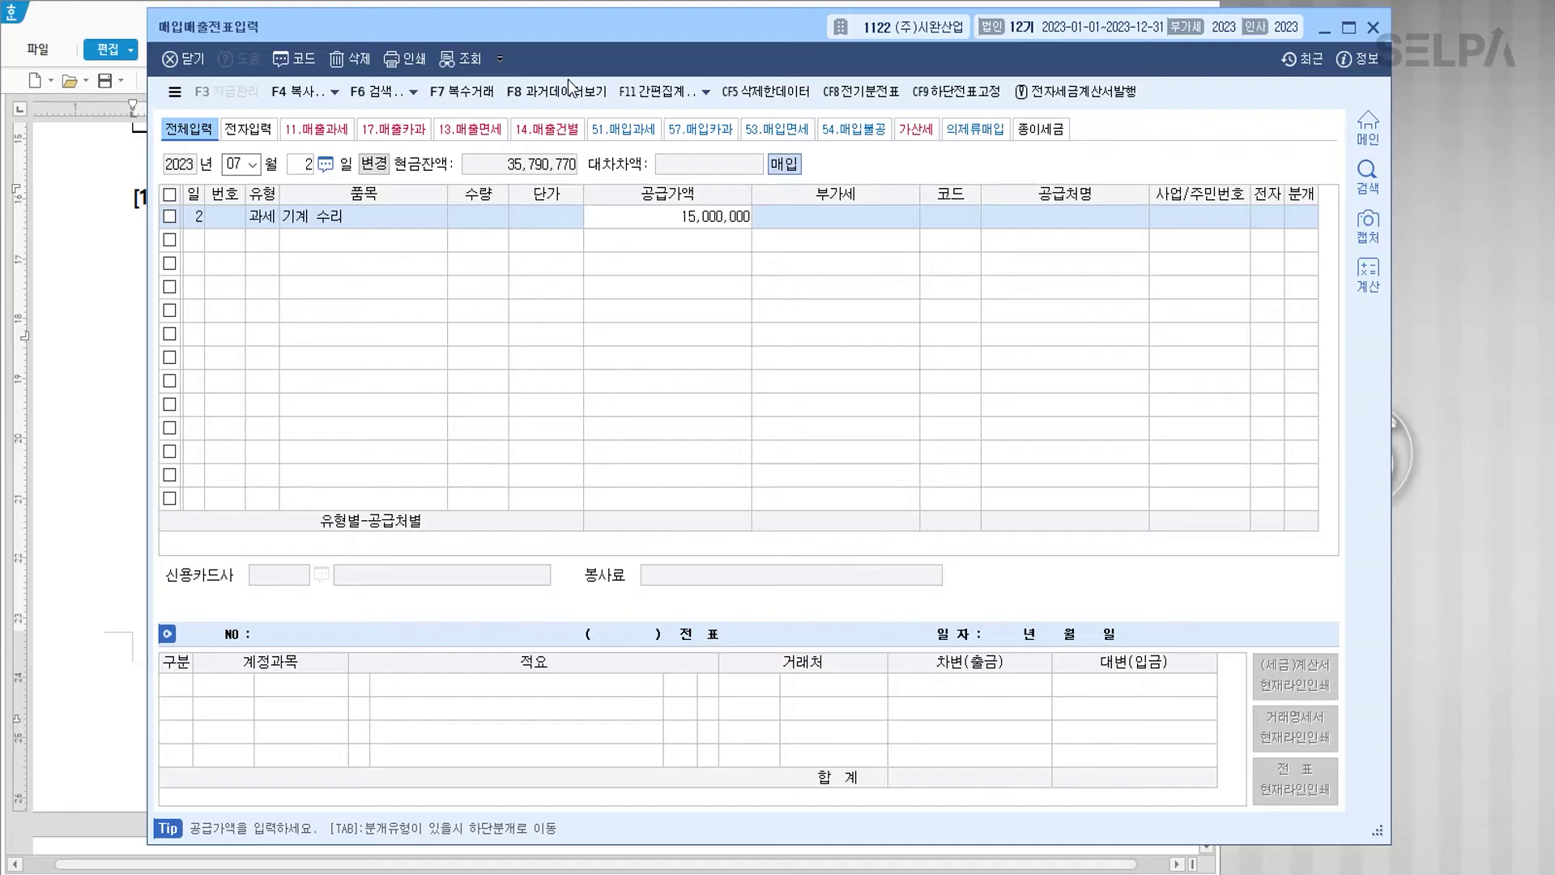
key("Return")
key("Return")
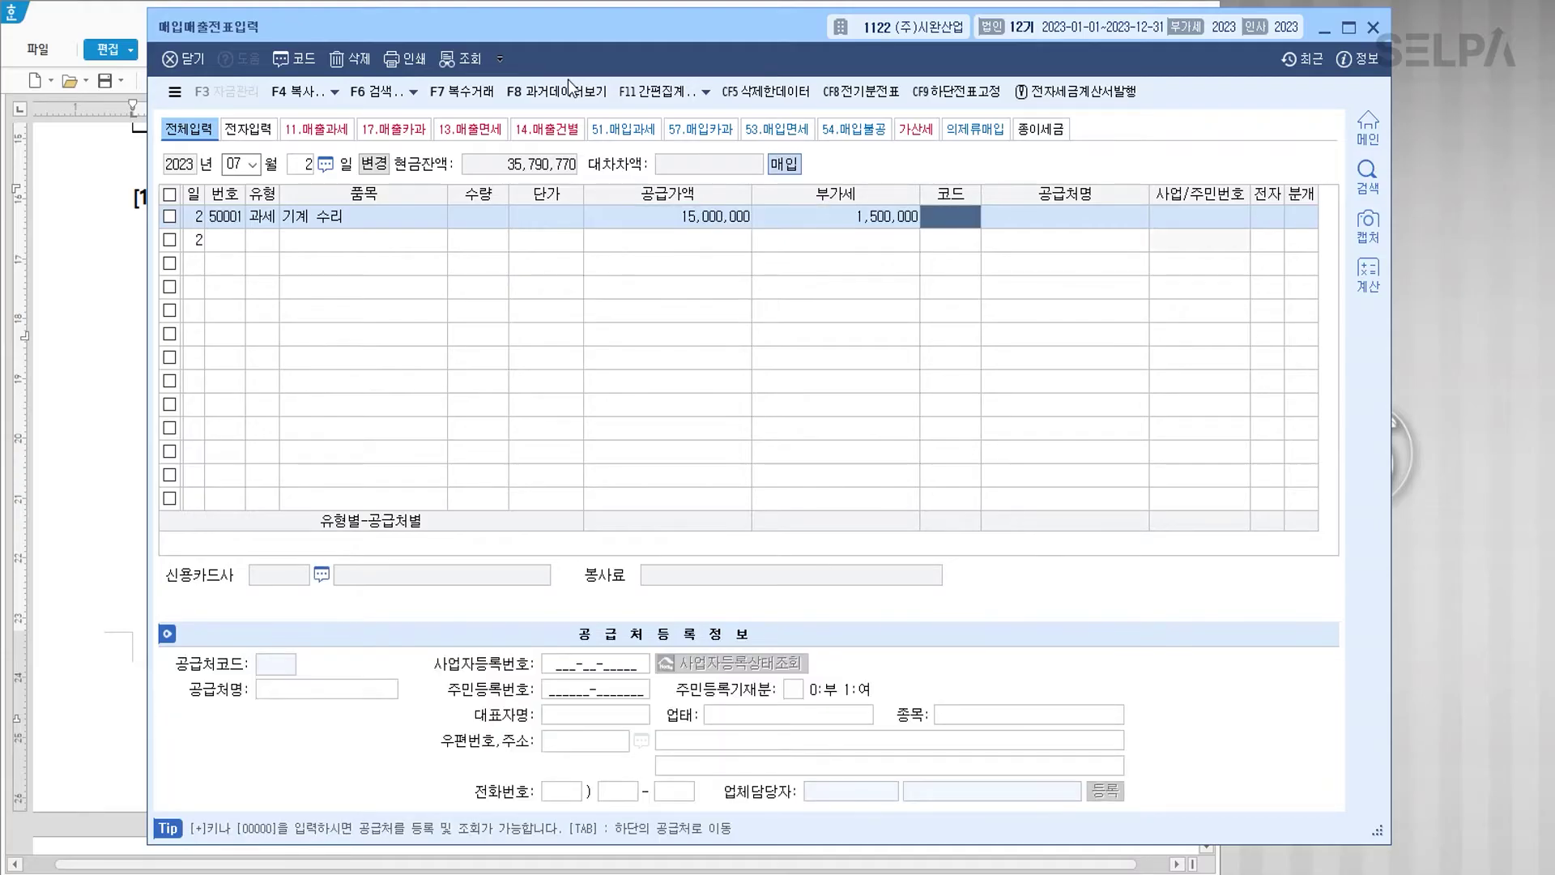
type("대보")
key("Return")
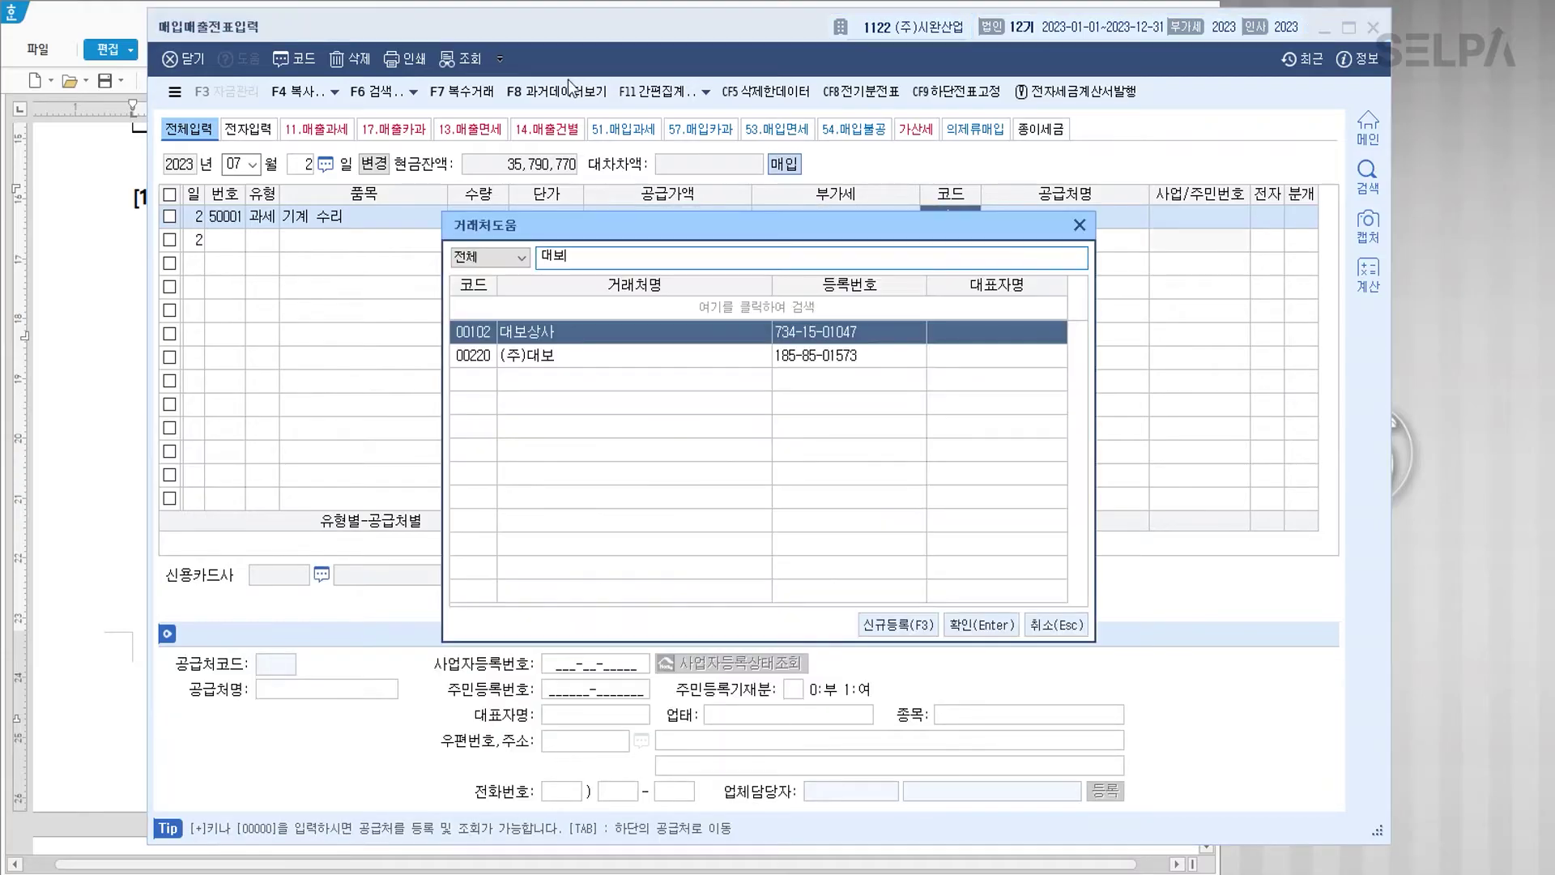
key("Return")
key("Return")
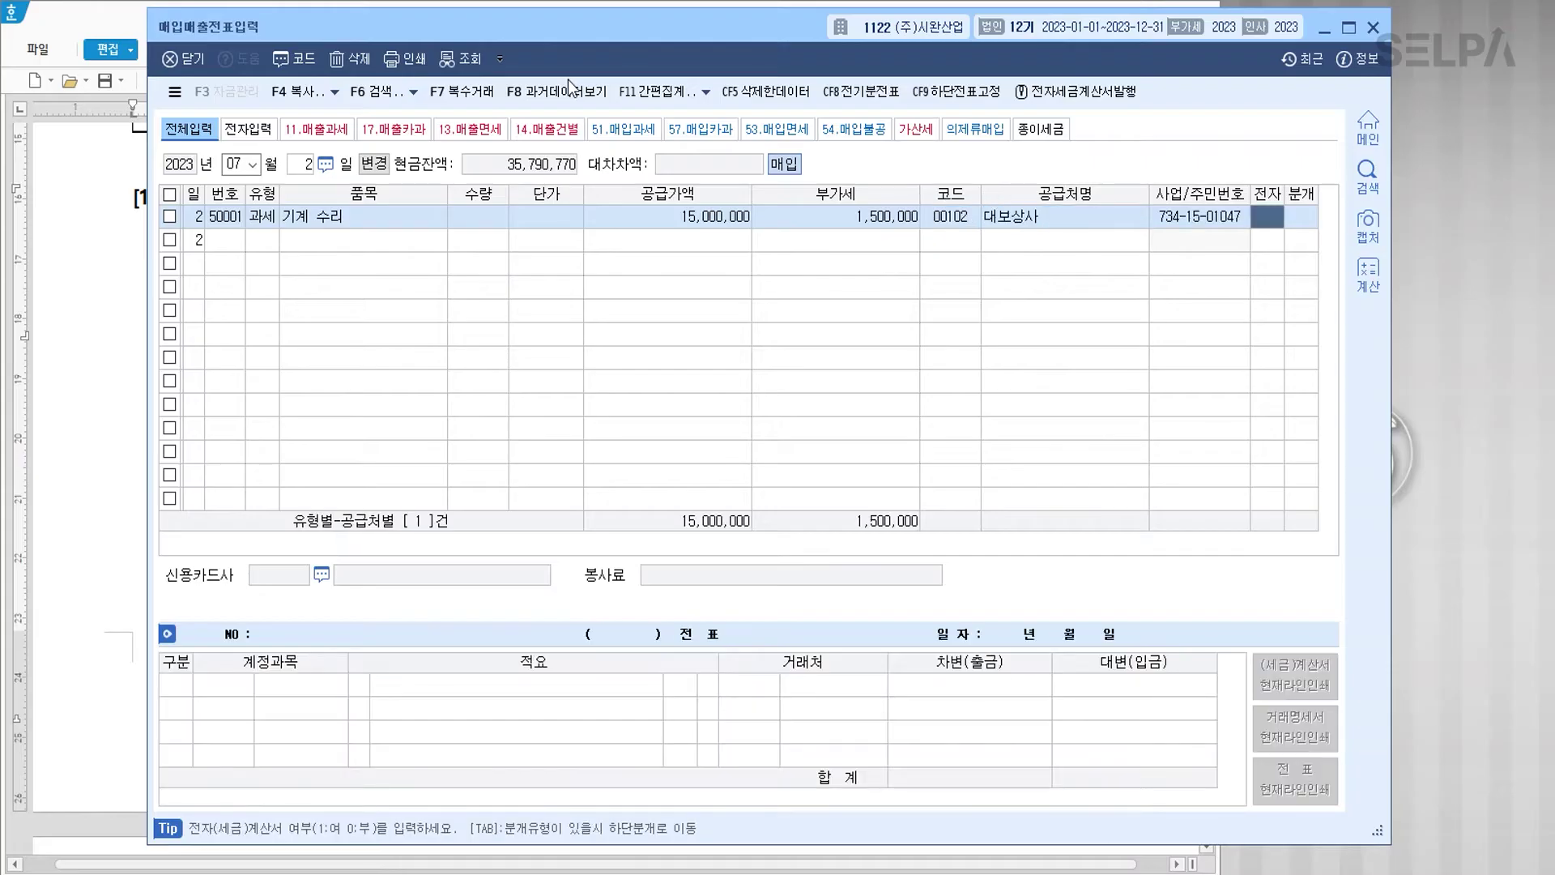
Step: Post a mixed entry: debit 0206 기계장치, credit 0102 당좌예금 16,500,000
key("Return")
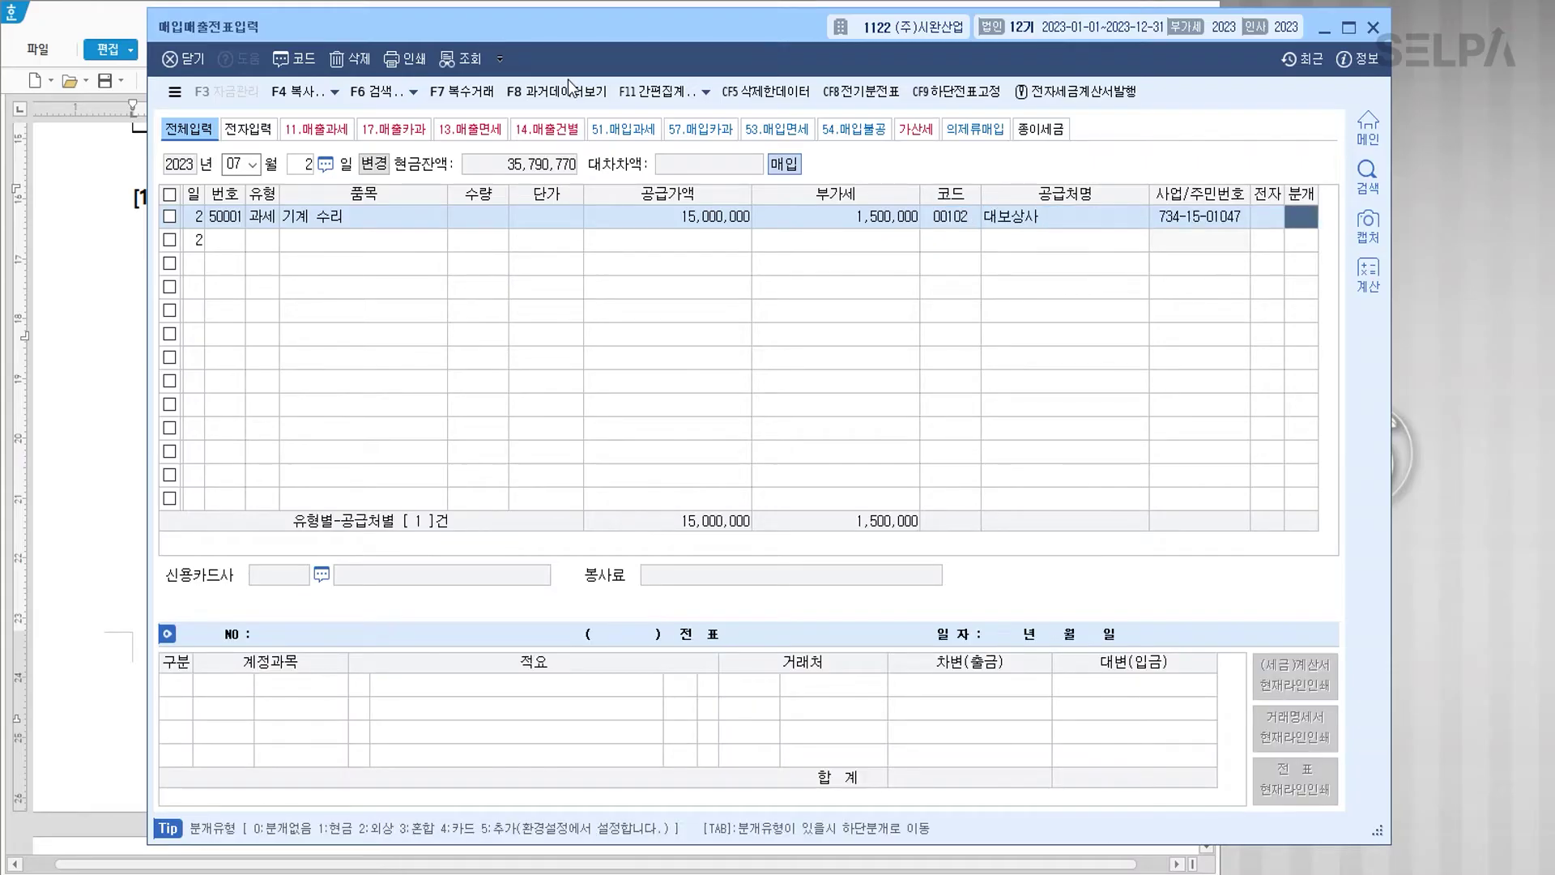
type("3")
key("Return")
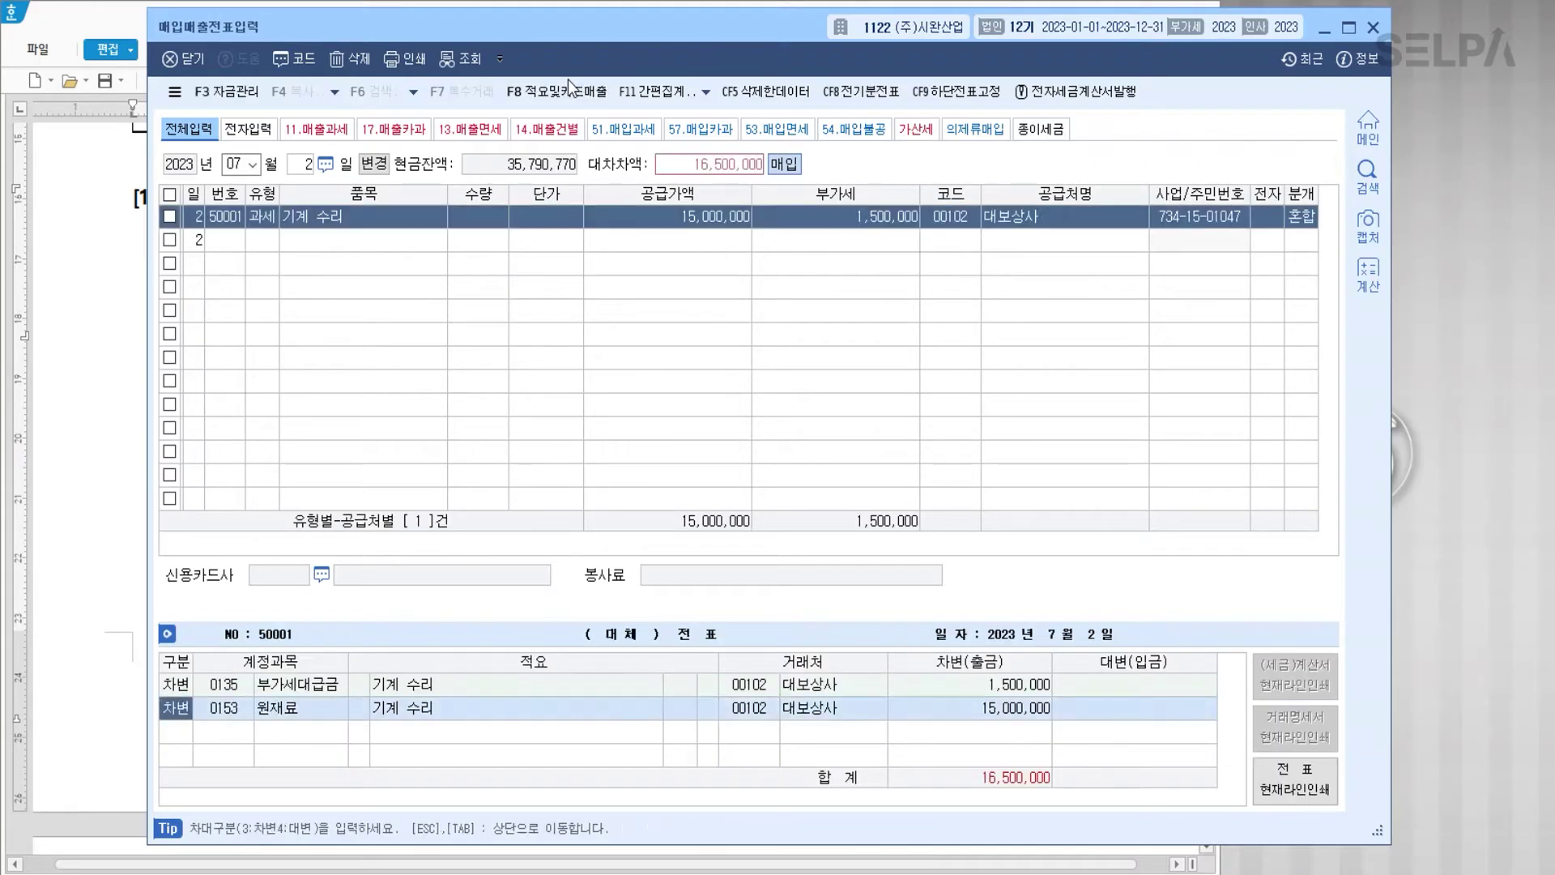
type("206")
key("Return")
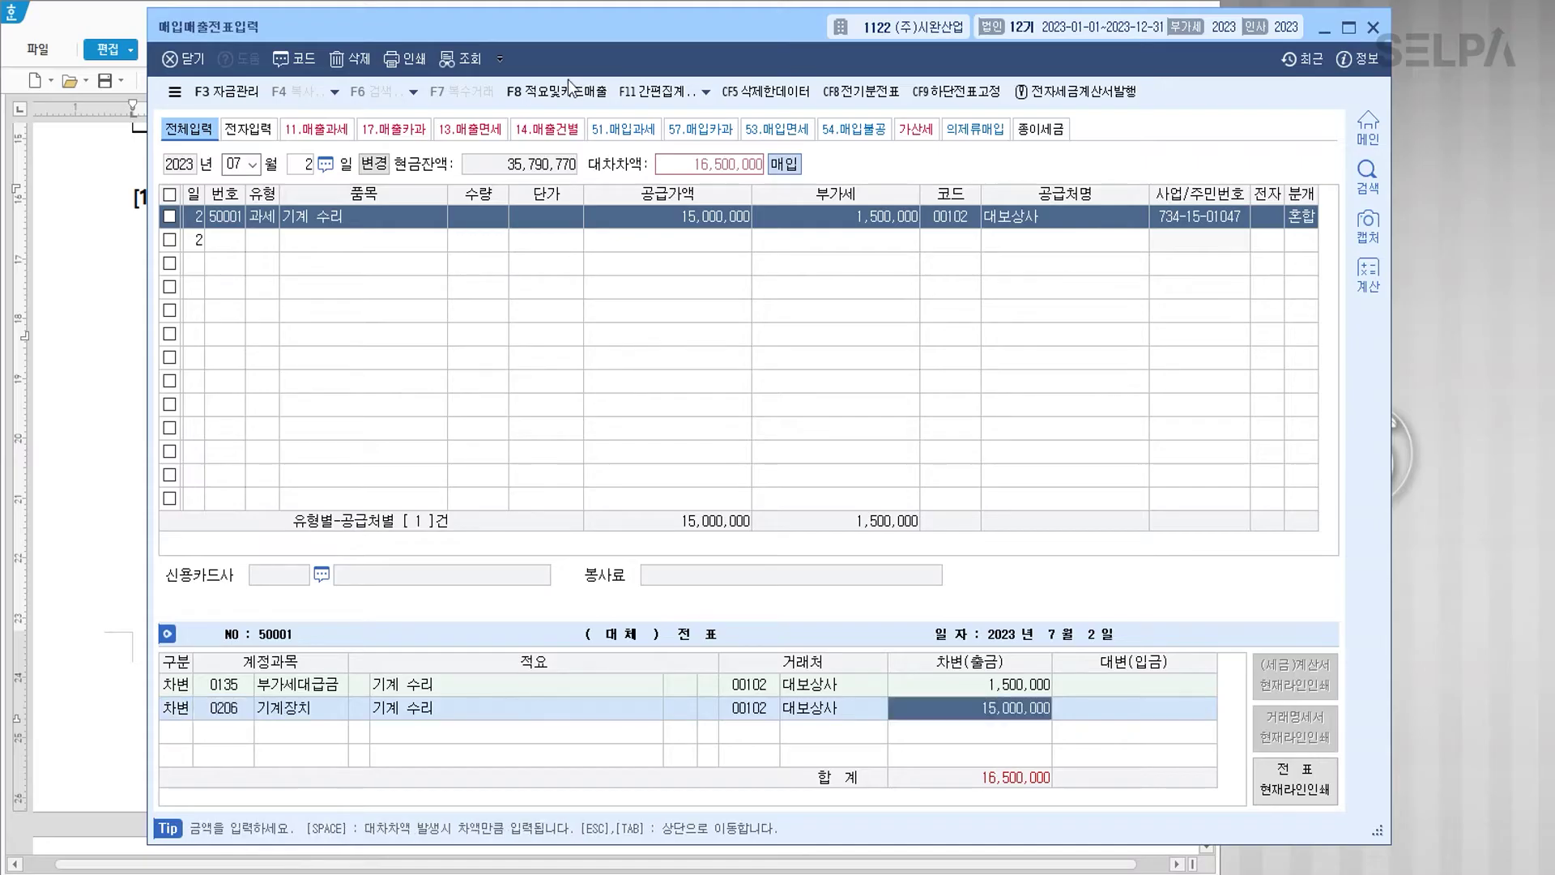
key("Return")
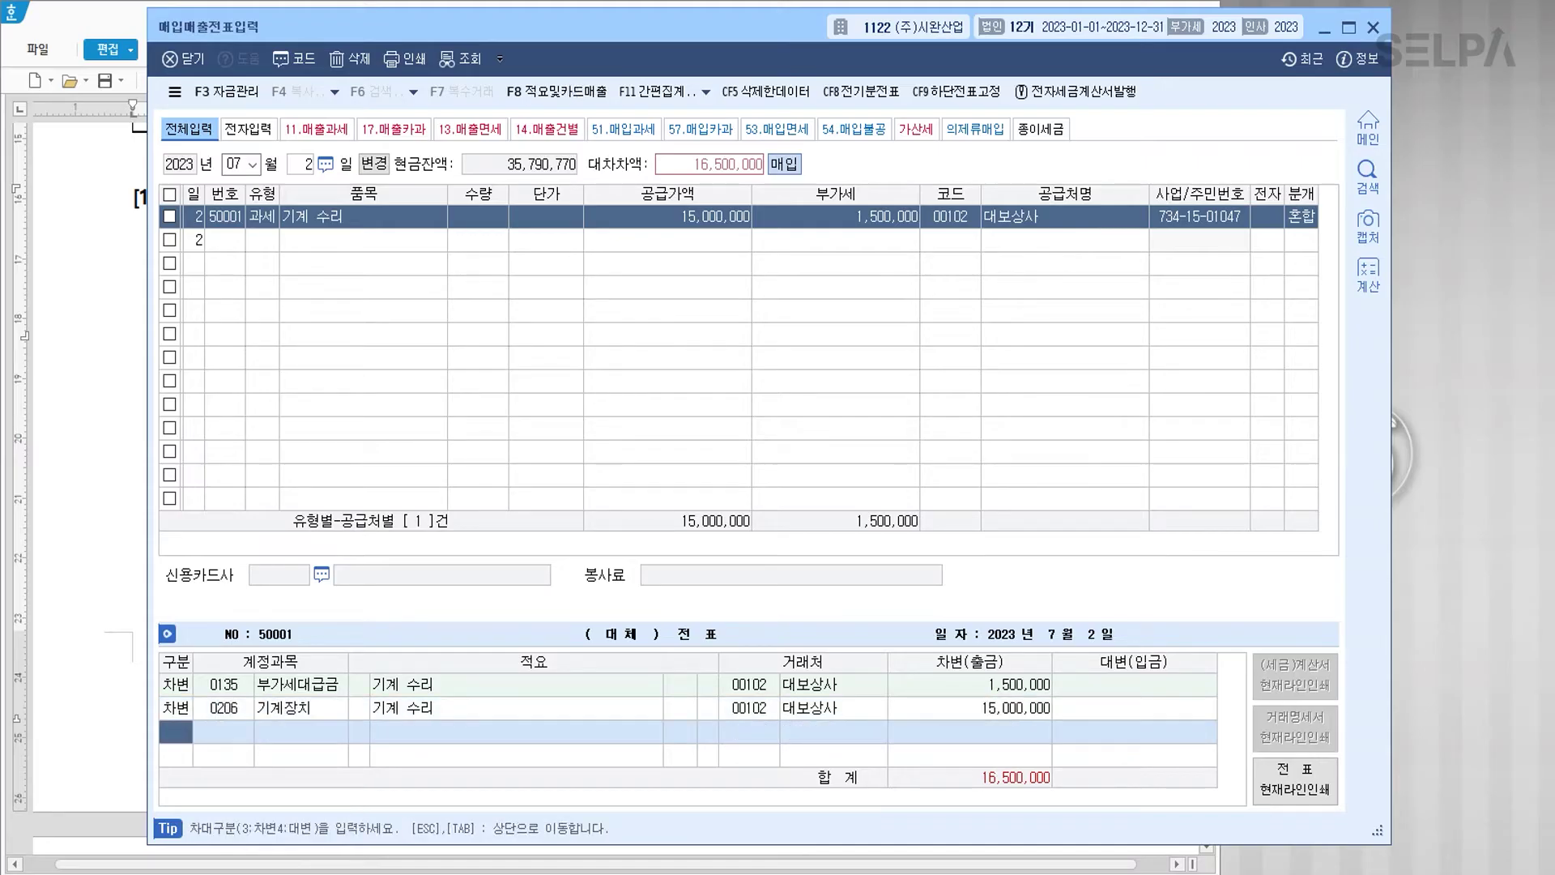
type("4102")
key("Return")
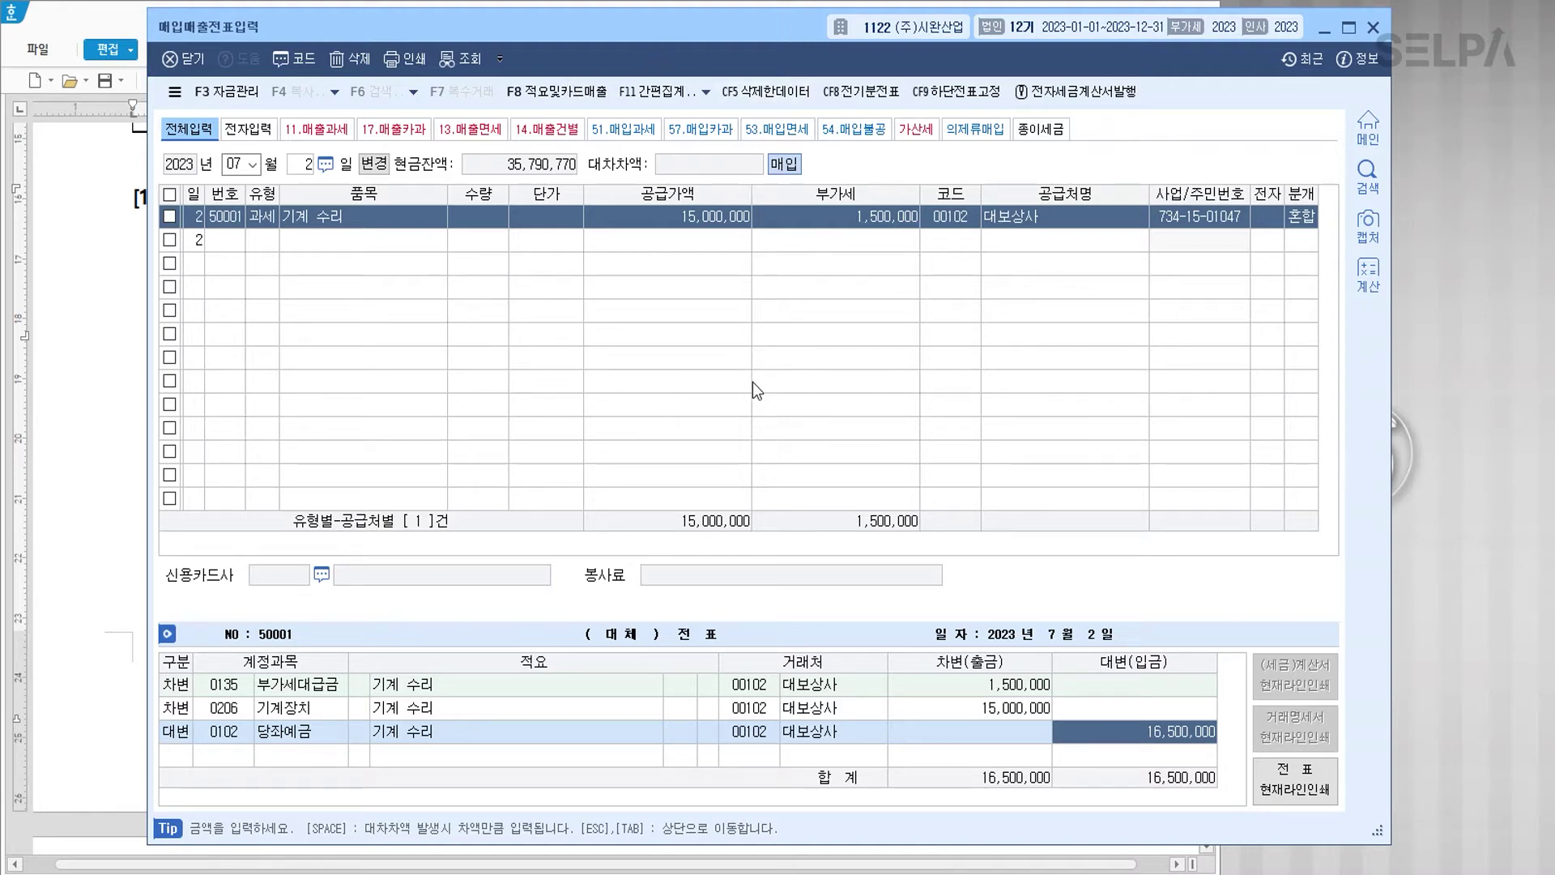
key("Escape")
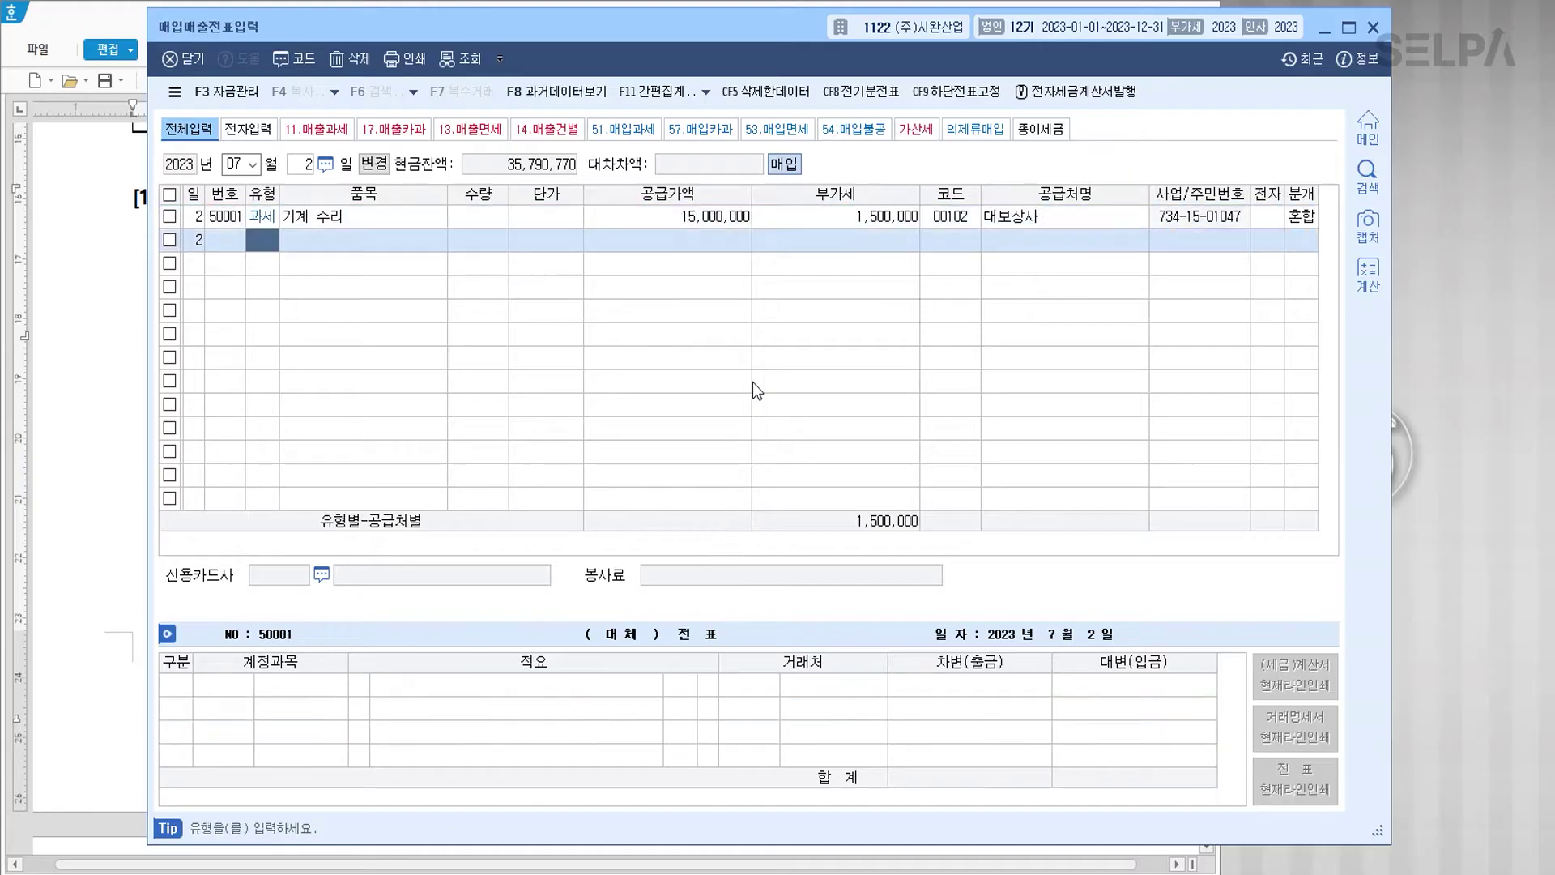
left_click(132, 369)
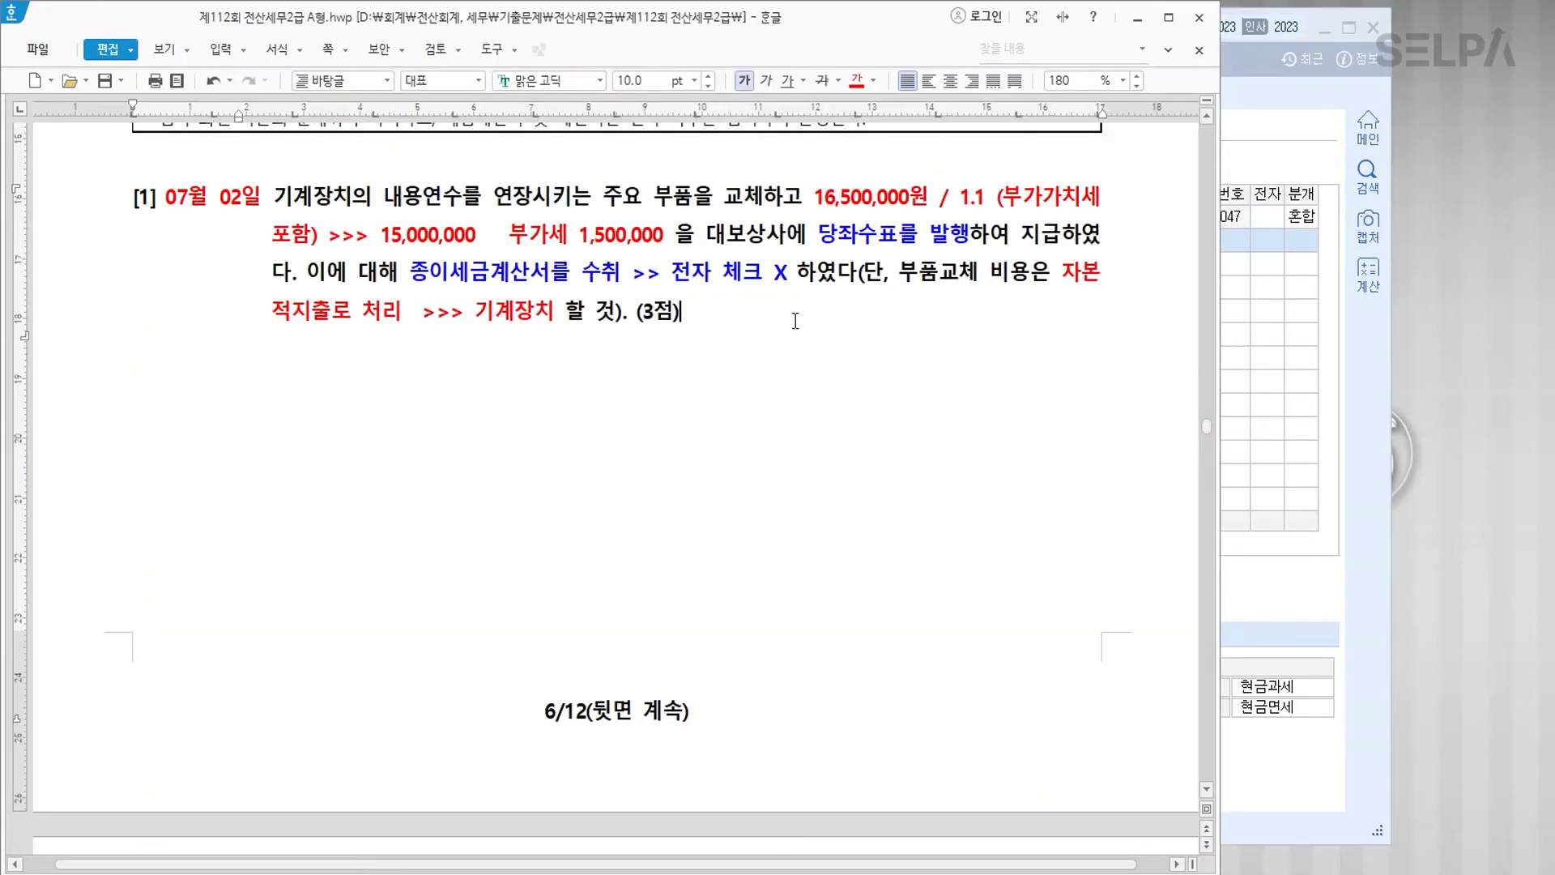
Step: Colour 07월 24일, 참맛식당 and 현금영수증 red in question [2]
scroll(785, 450, "down", 4)
scroll(785, 451, "down", 4)
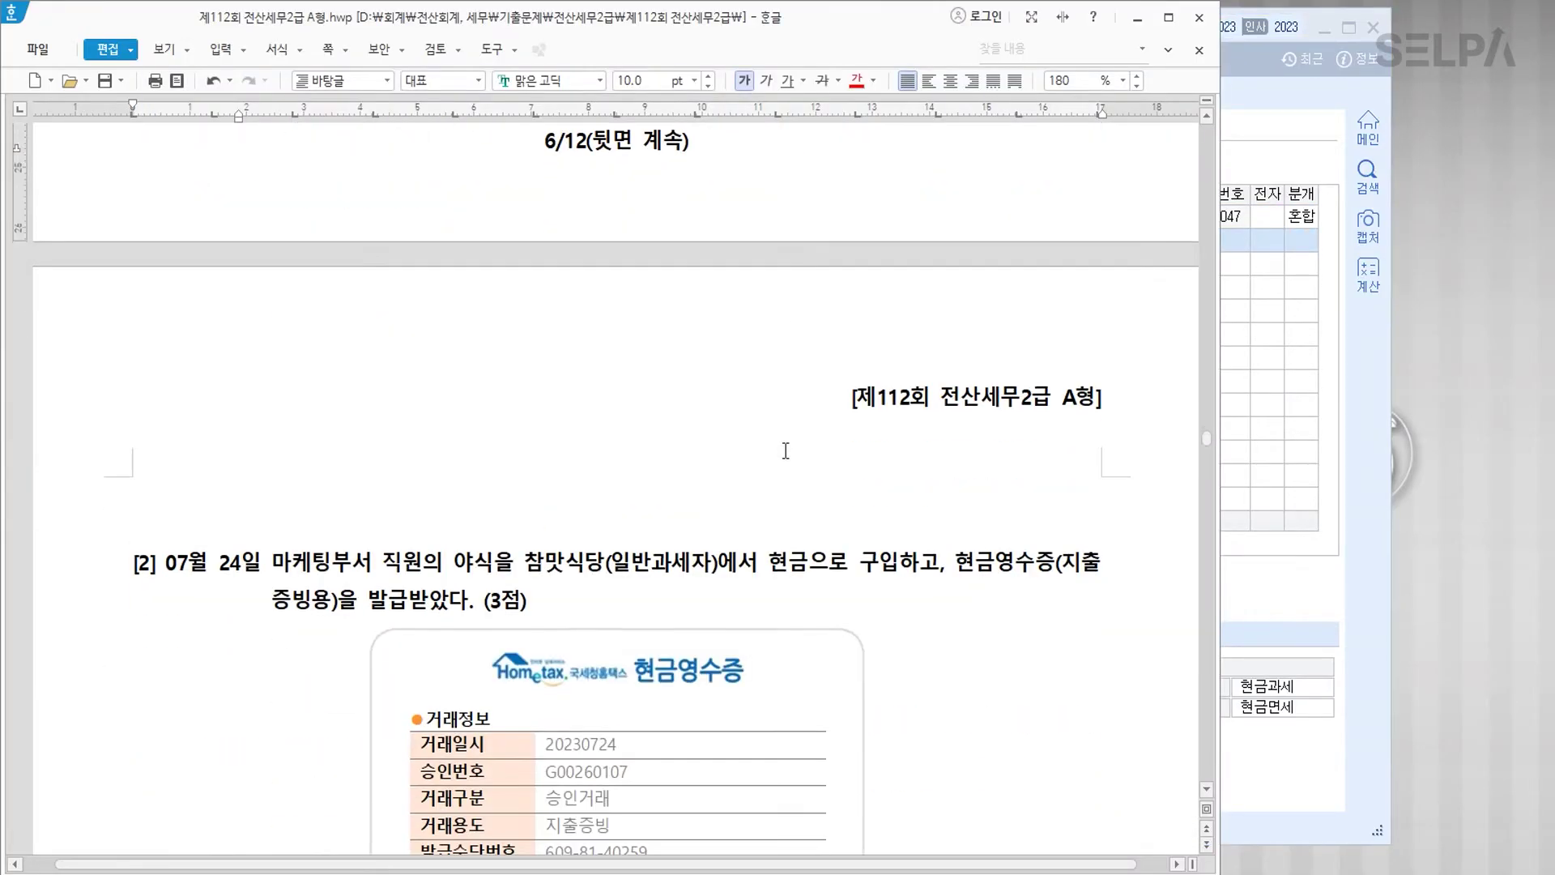
left_click_drag(165, 374, 261, 378)
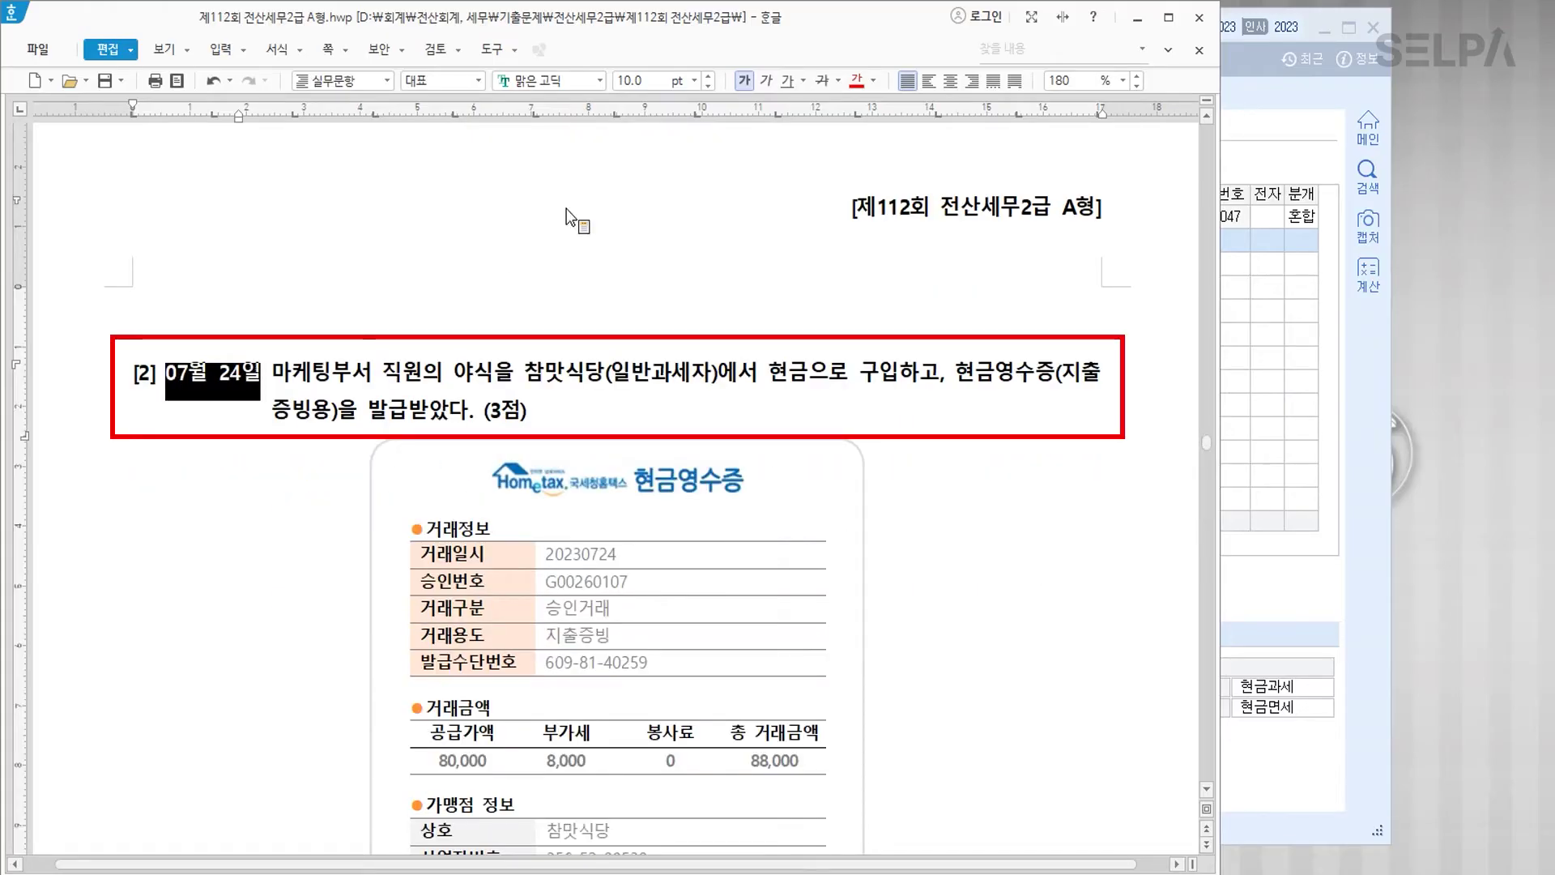
left_click(857, 81)
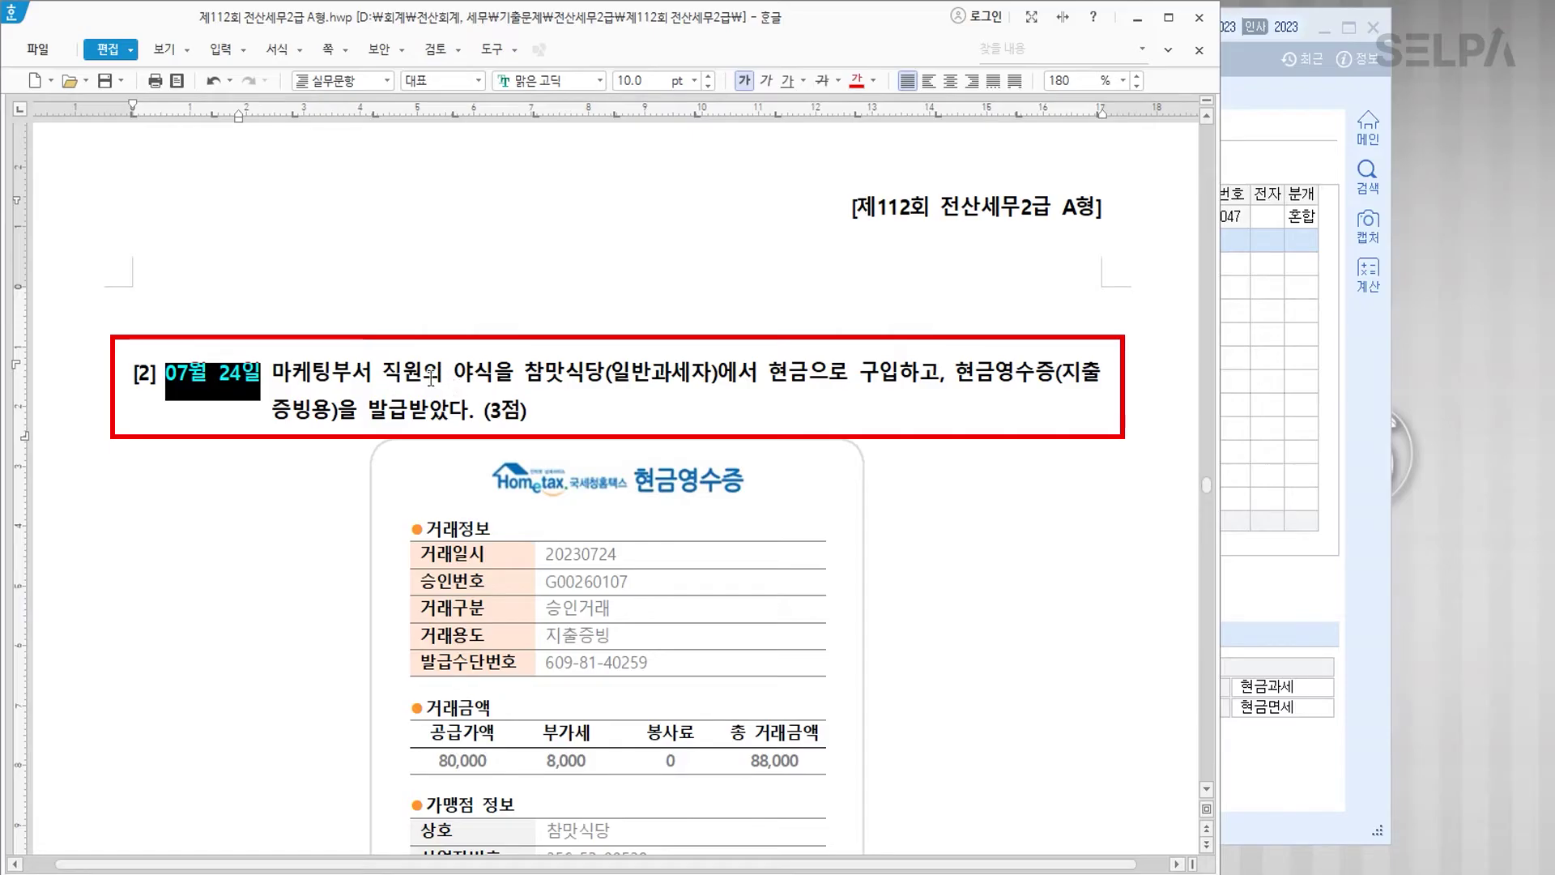
left_click_drag(524, 374, 597, 377)
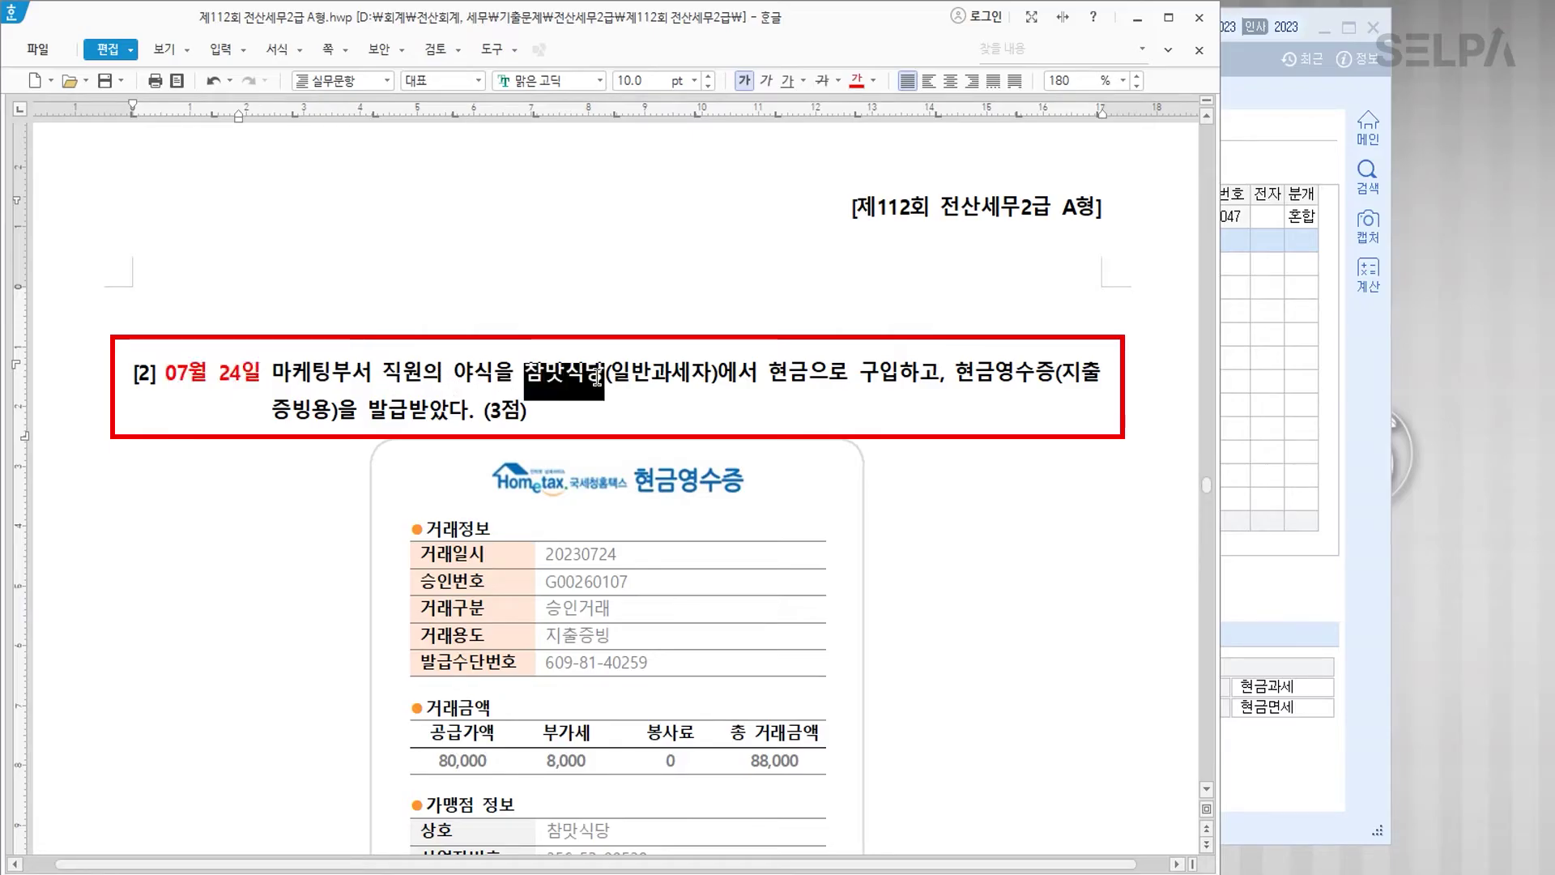
left_click(858, 81)
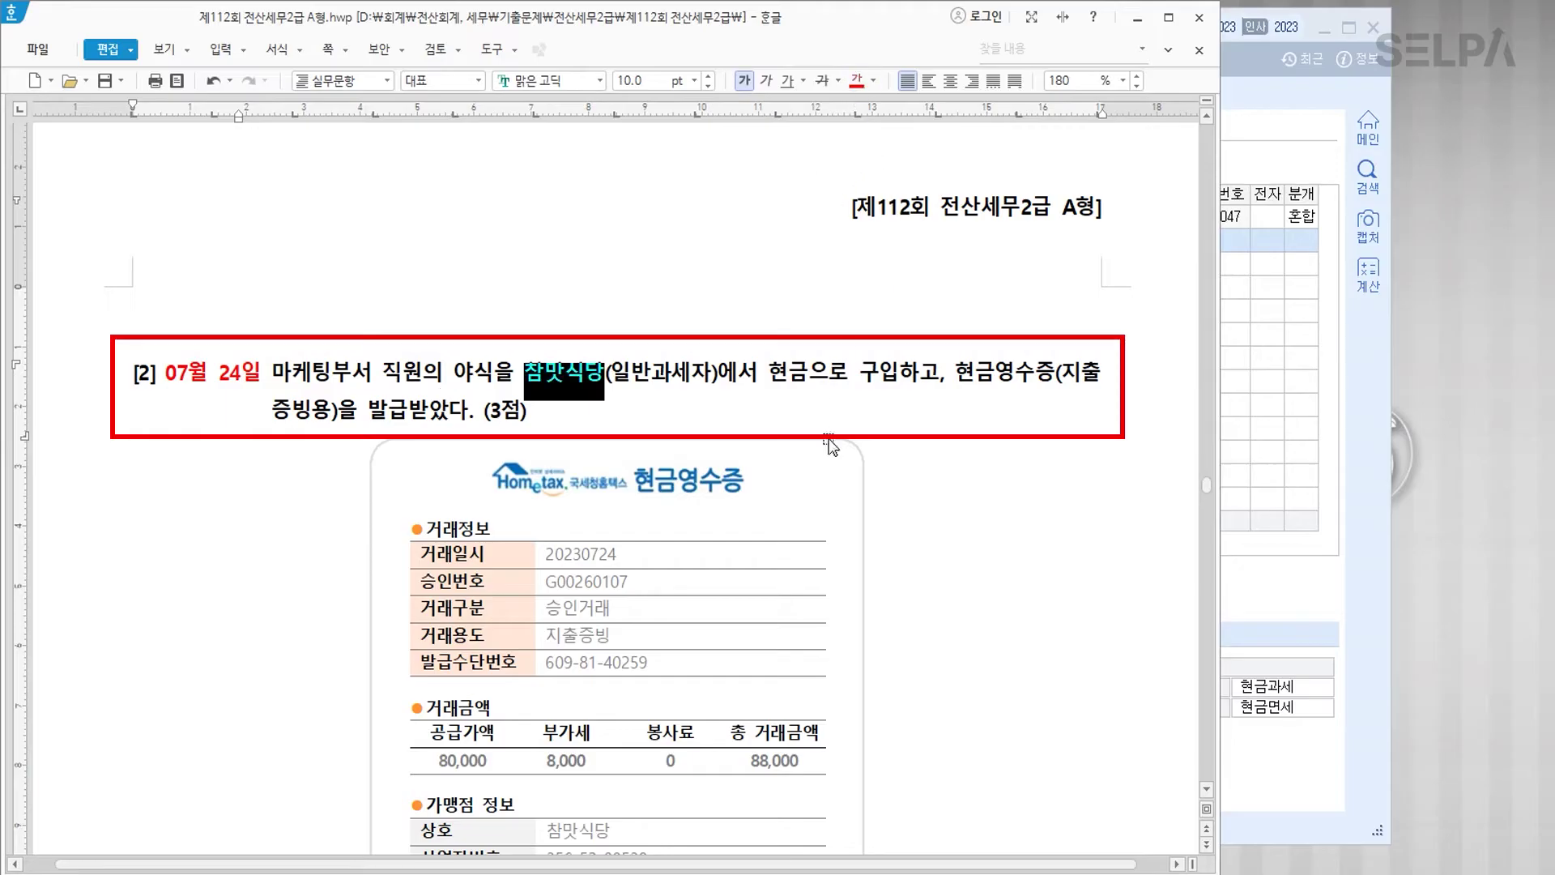
left_click_drag(955, 374, 1055, 374)
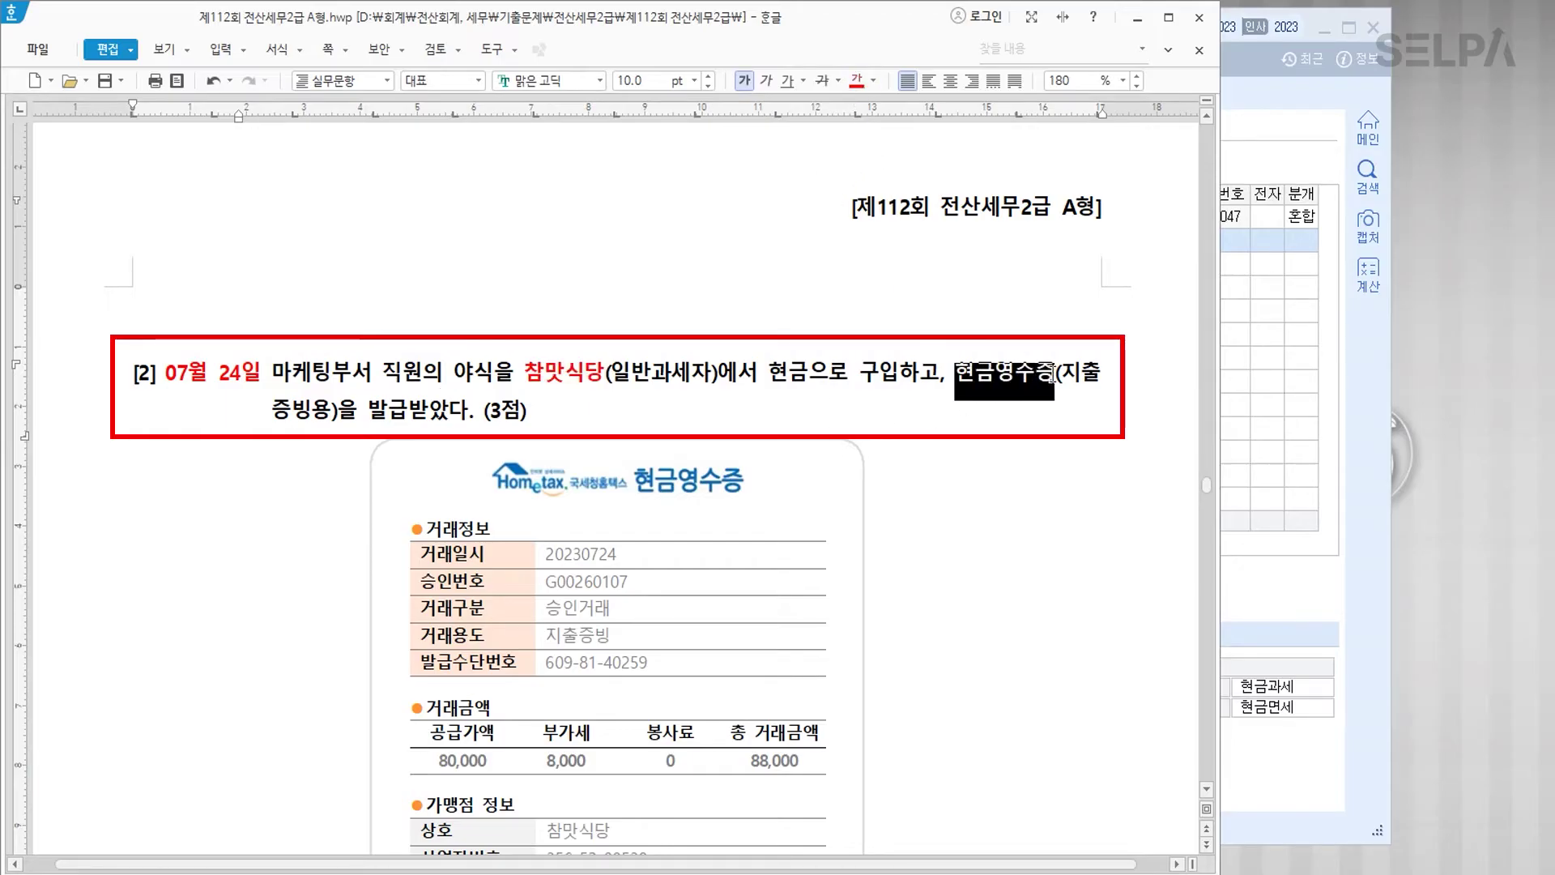
left_click(856, 81)
Step: Colour the 88,000 total amount cell red
scroll(689, 622, "down", 5)
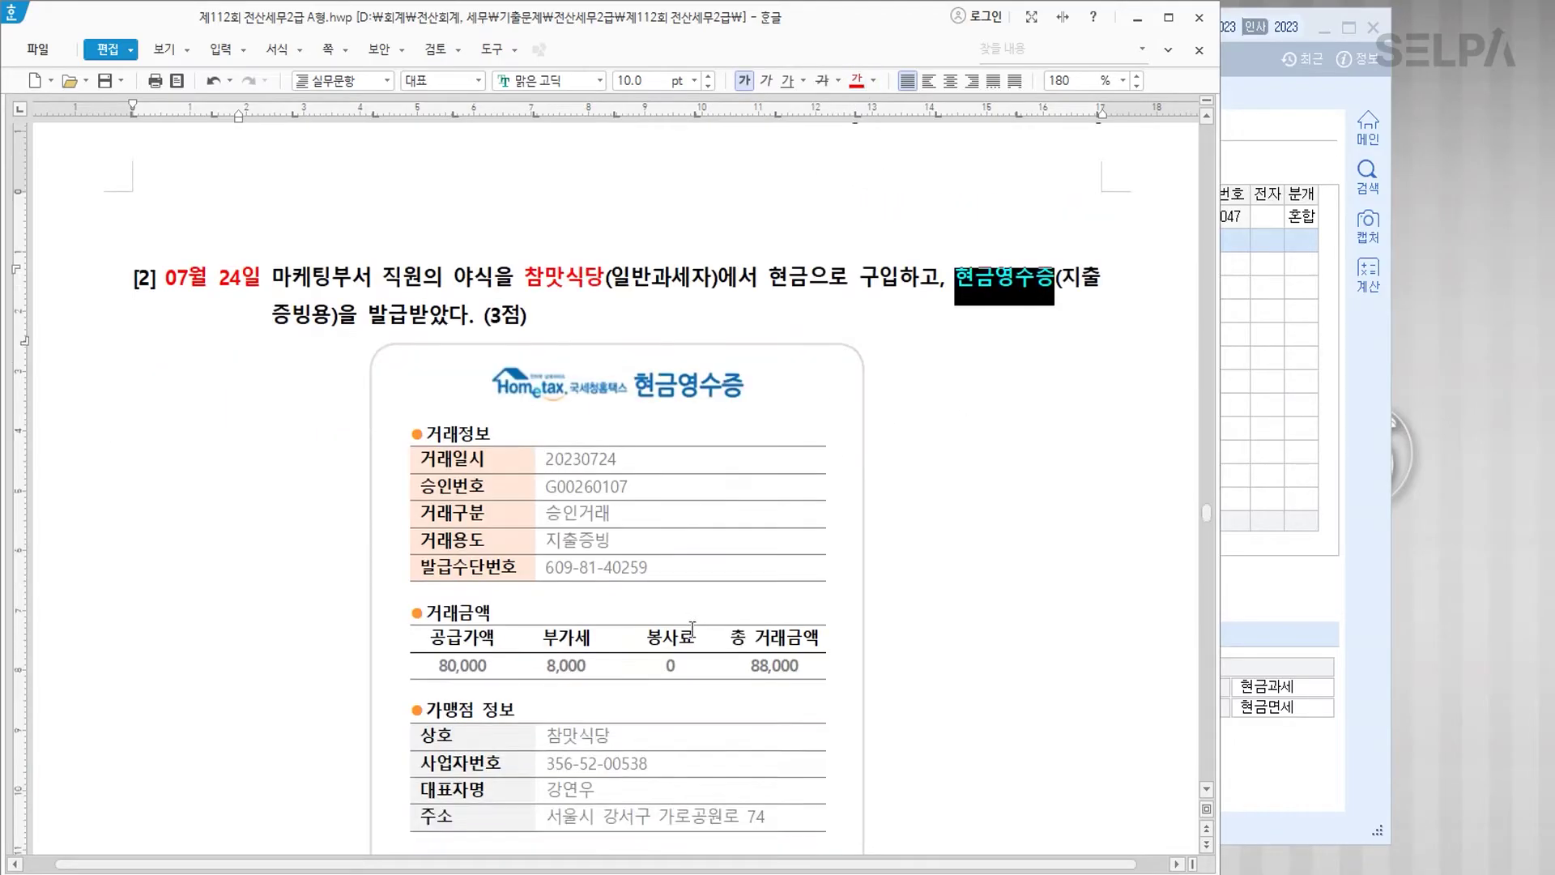
left_click(750, 475)
left_click_drag(749, 475, 806, 475)
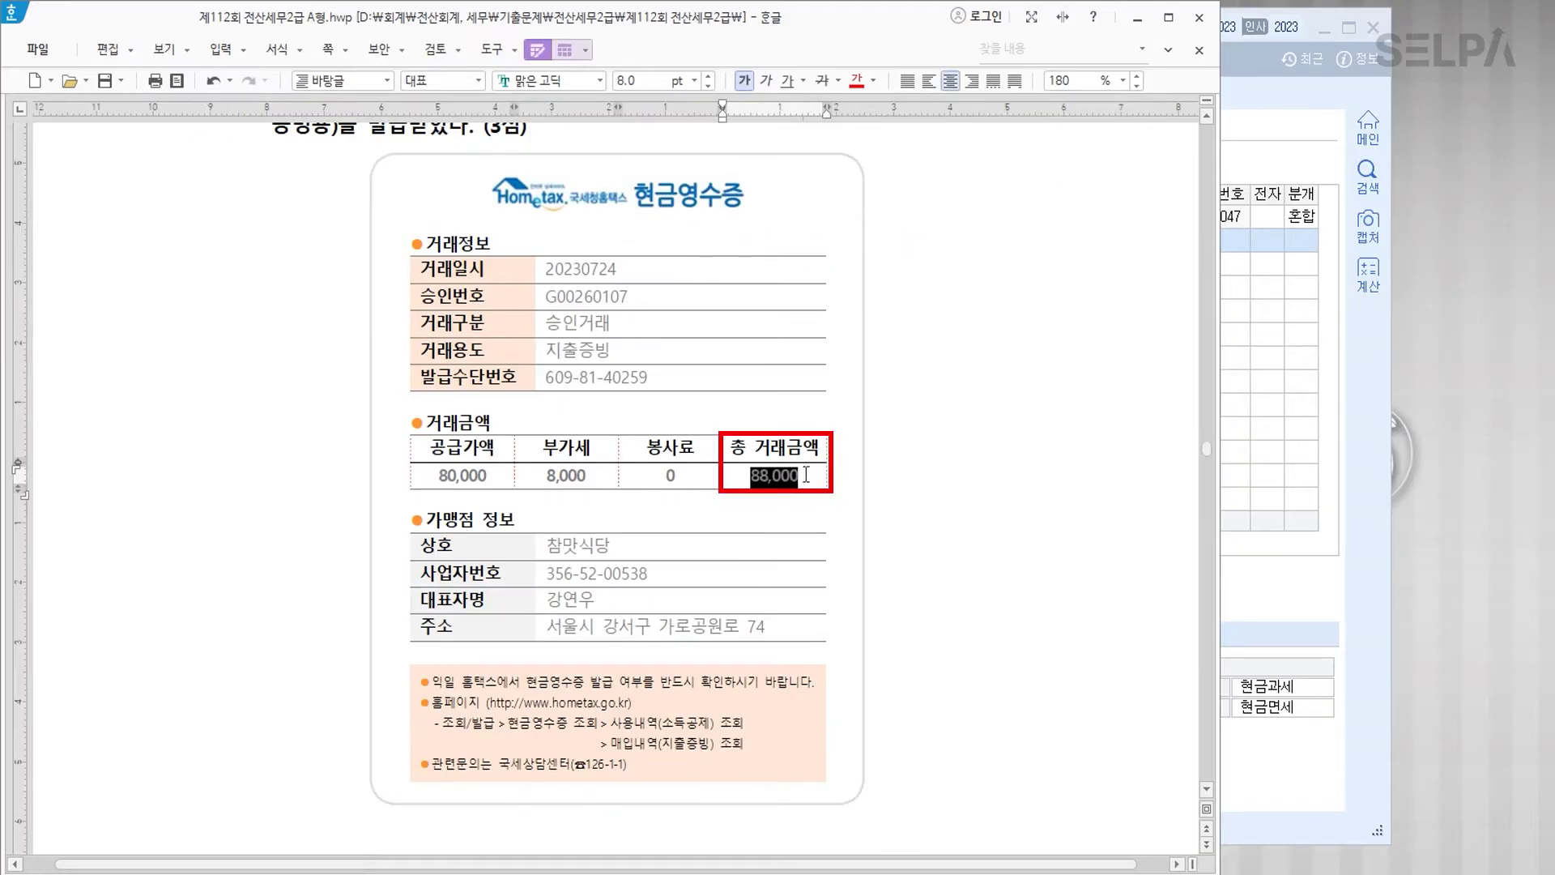
left_click(856, 81)
left_click(920, 549)
scroll(920, 549, "up", 3)
scroll(903, 567, "up", 2)
scroll(930, 607, "down", 2)
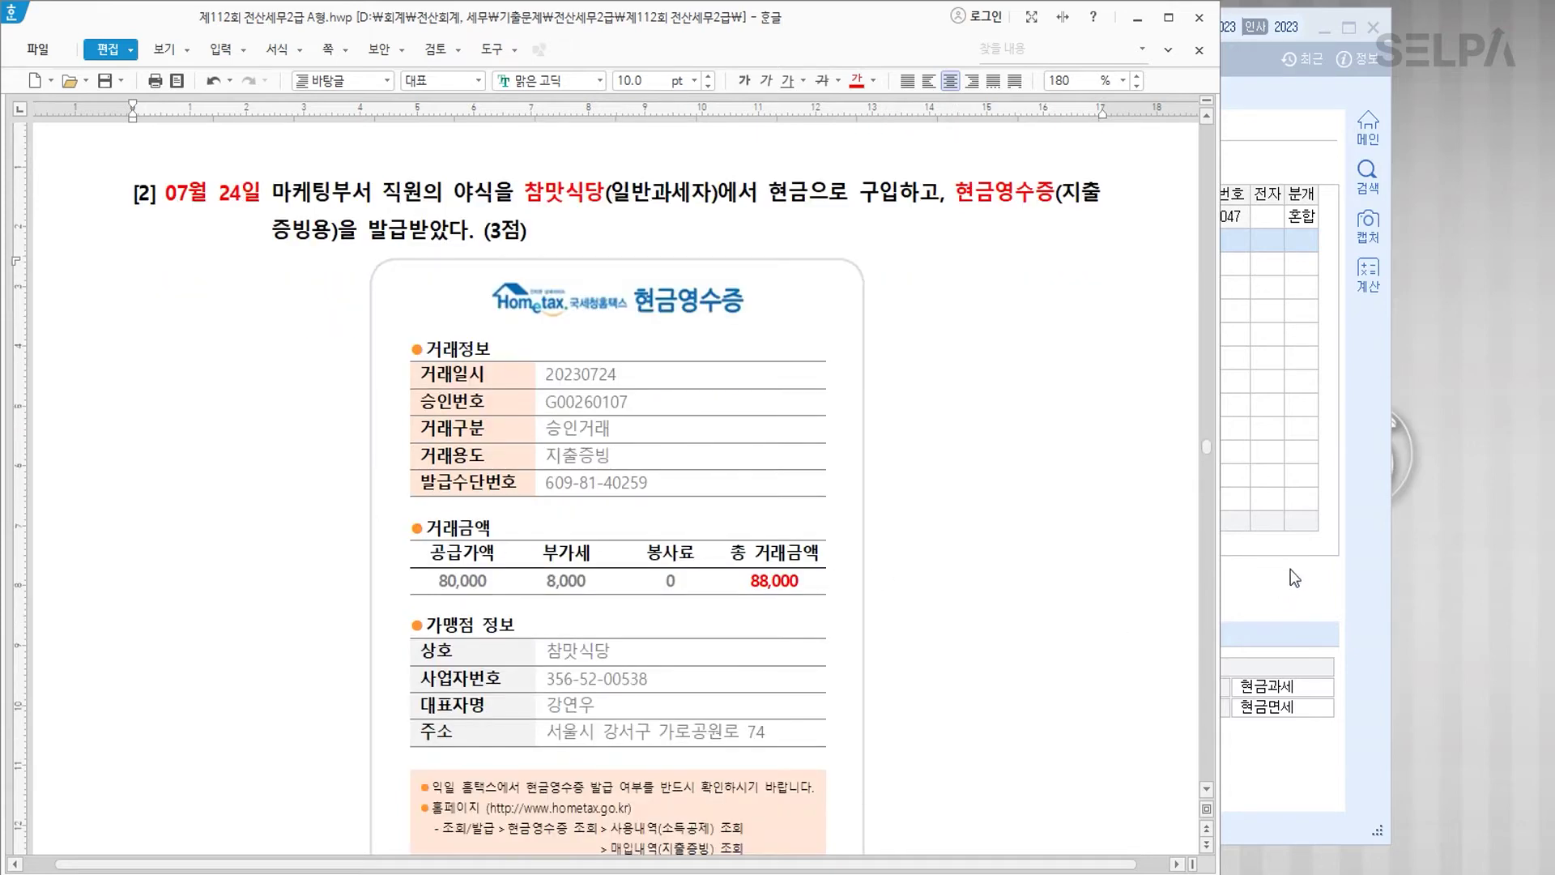
left_click(1290, 568)
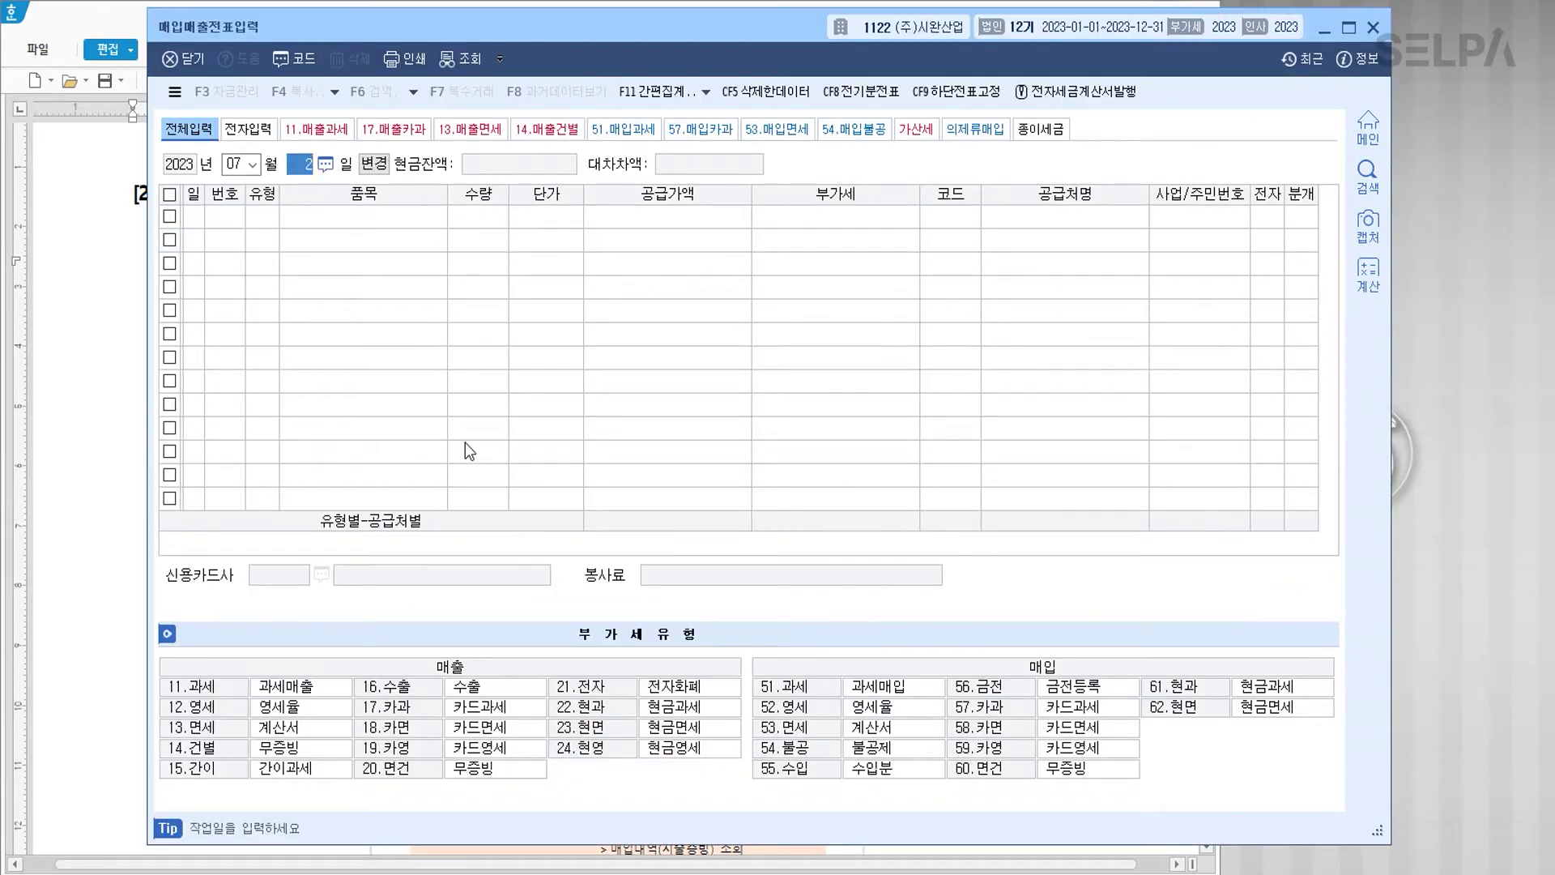
Step: Enter a July 24 type-61 cash-receipt purchase of 회식, 80,000, from 참맛식당
type("24")
key("Return")
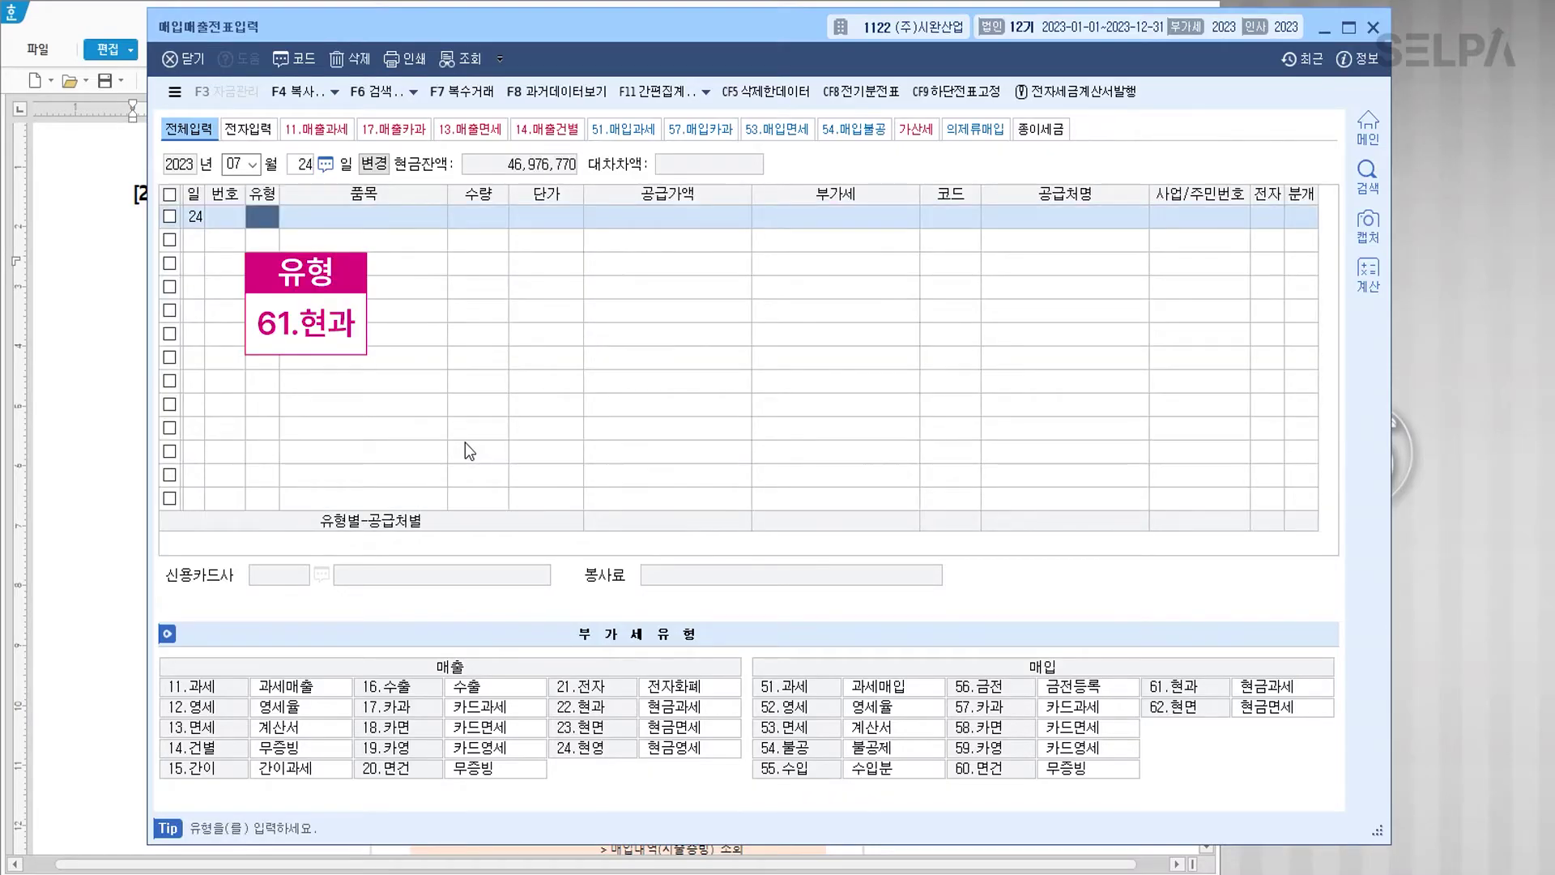
type("61")
key("Return")
type("회식")
key("Return")
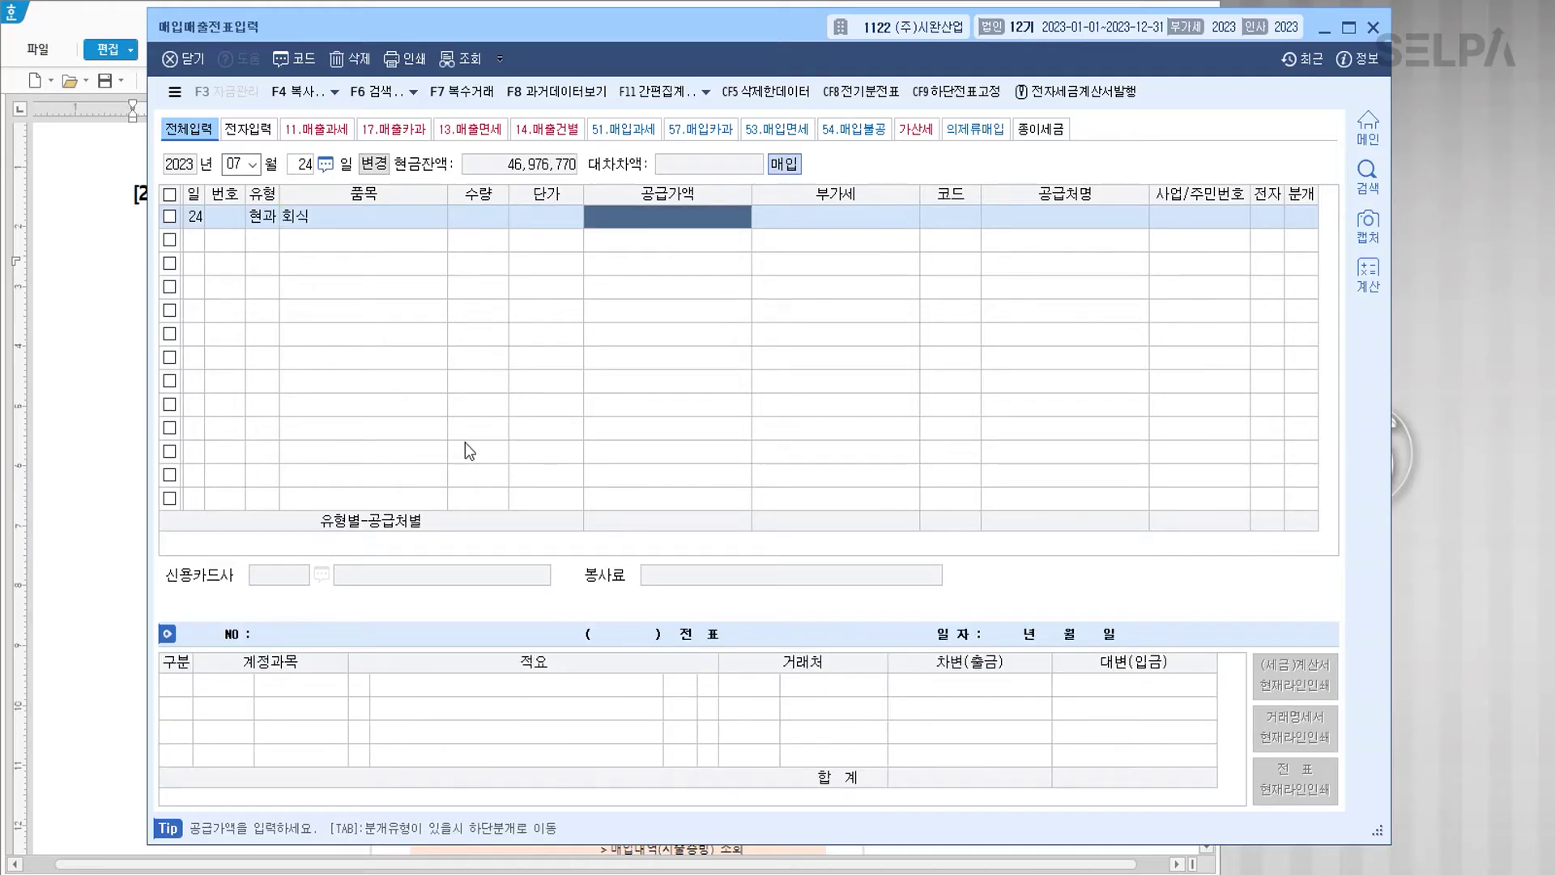
type("80000")
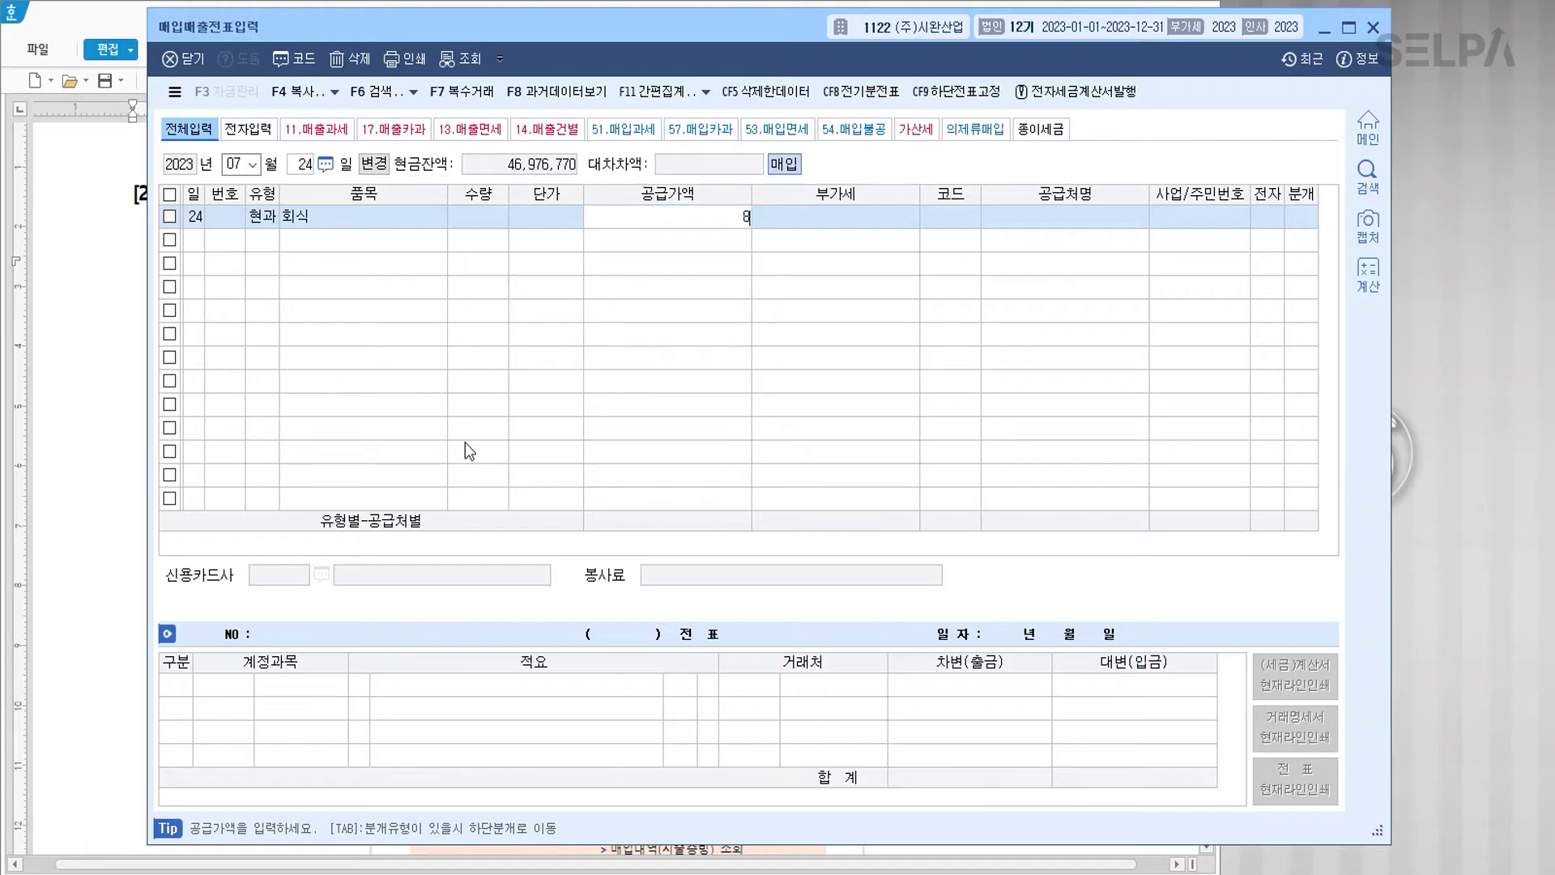
key("Return")
key("Return")
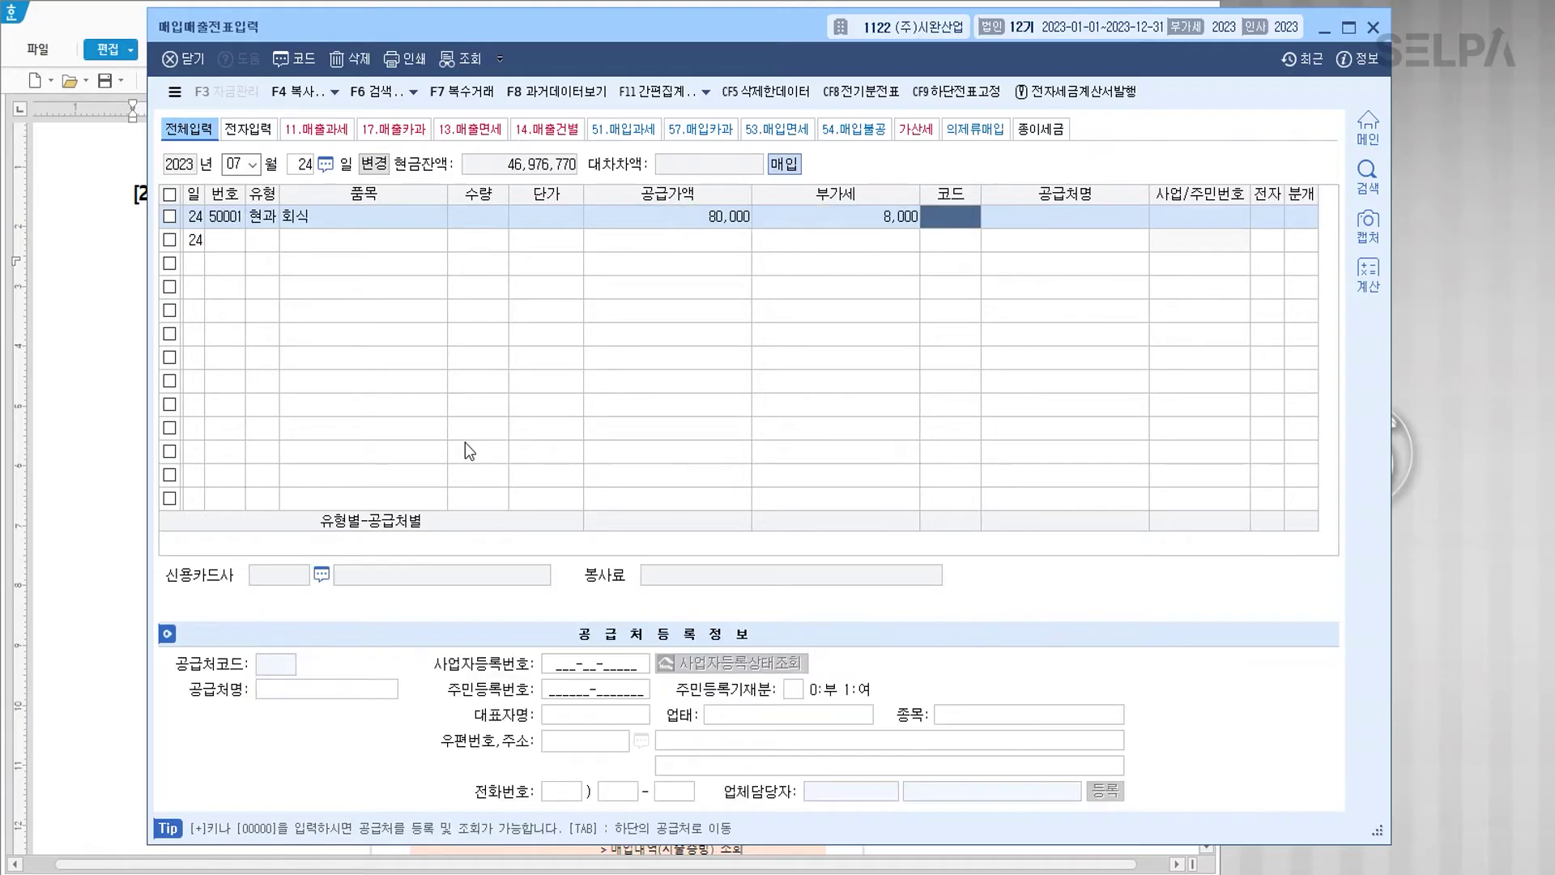
type("참맛")
key("Return")
key("Return")
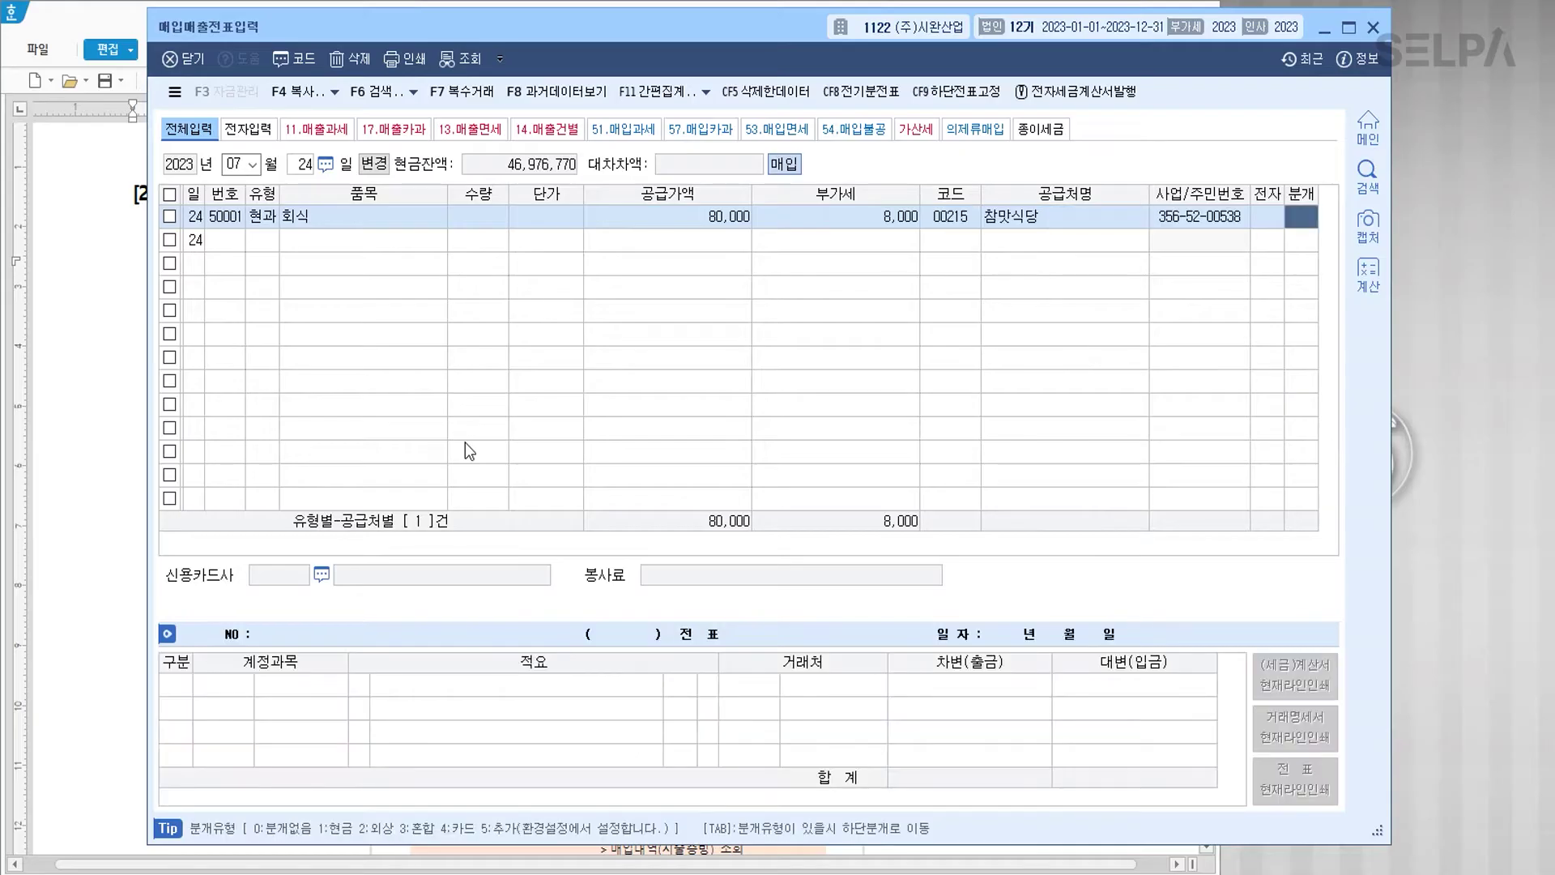
Step: Settle it in cash, charging expense account 811 복리후생비, and save
type("1")
key("Return")
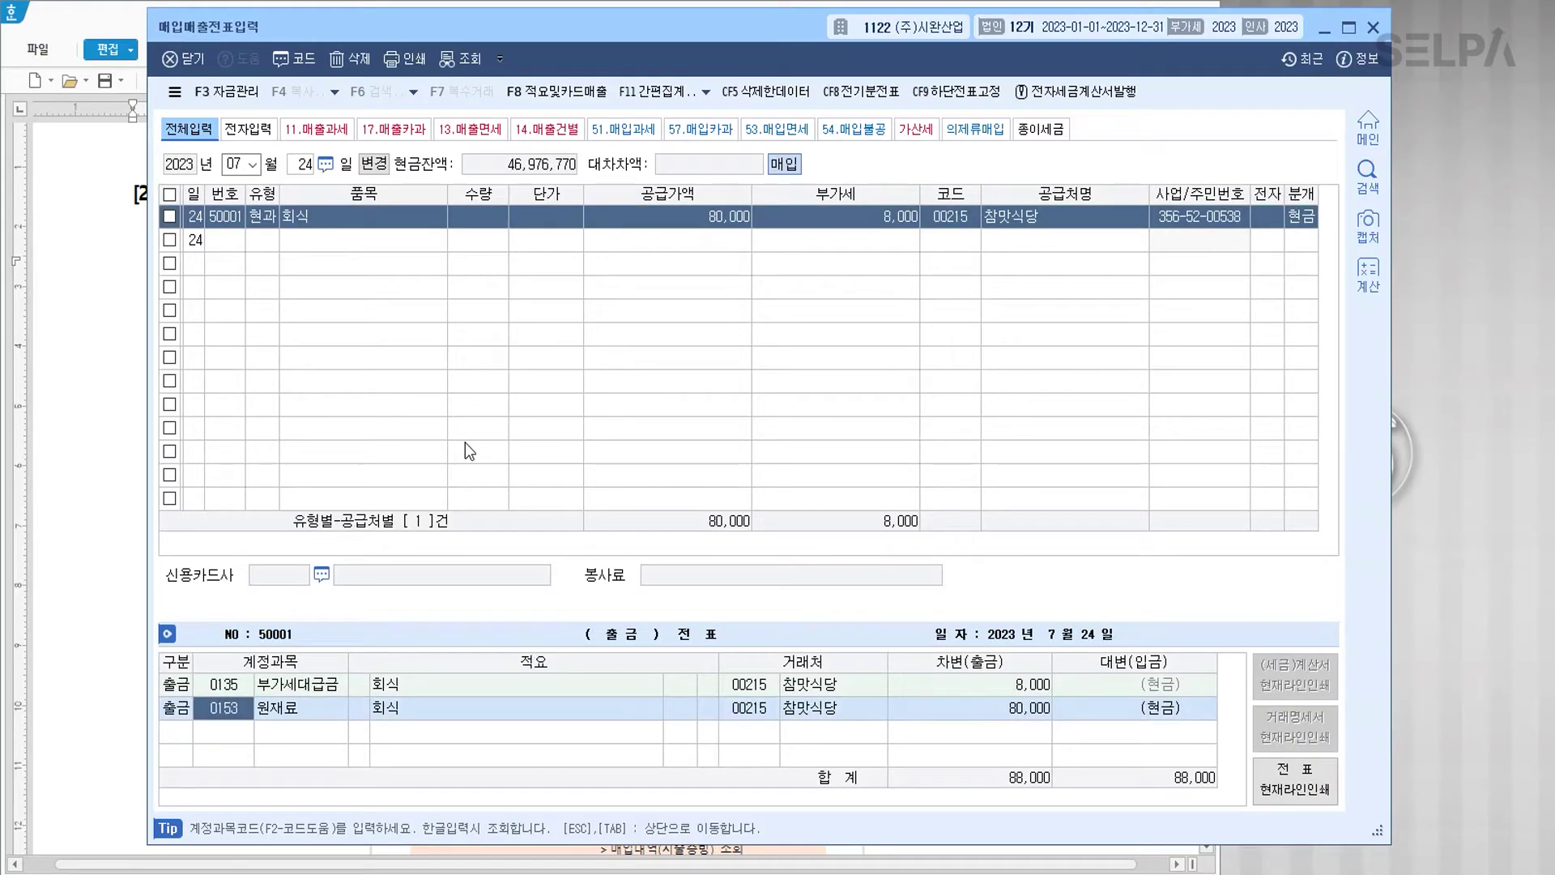
type("811")
key("Return")
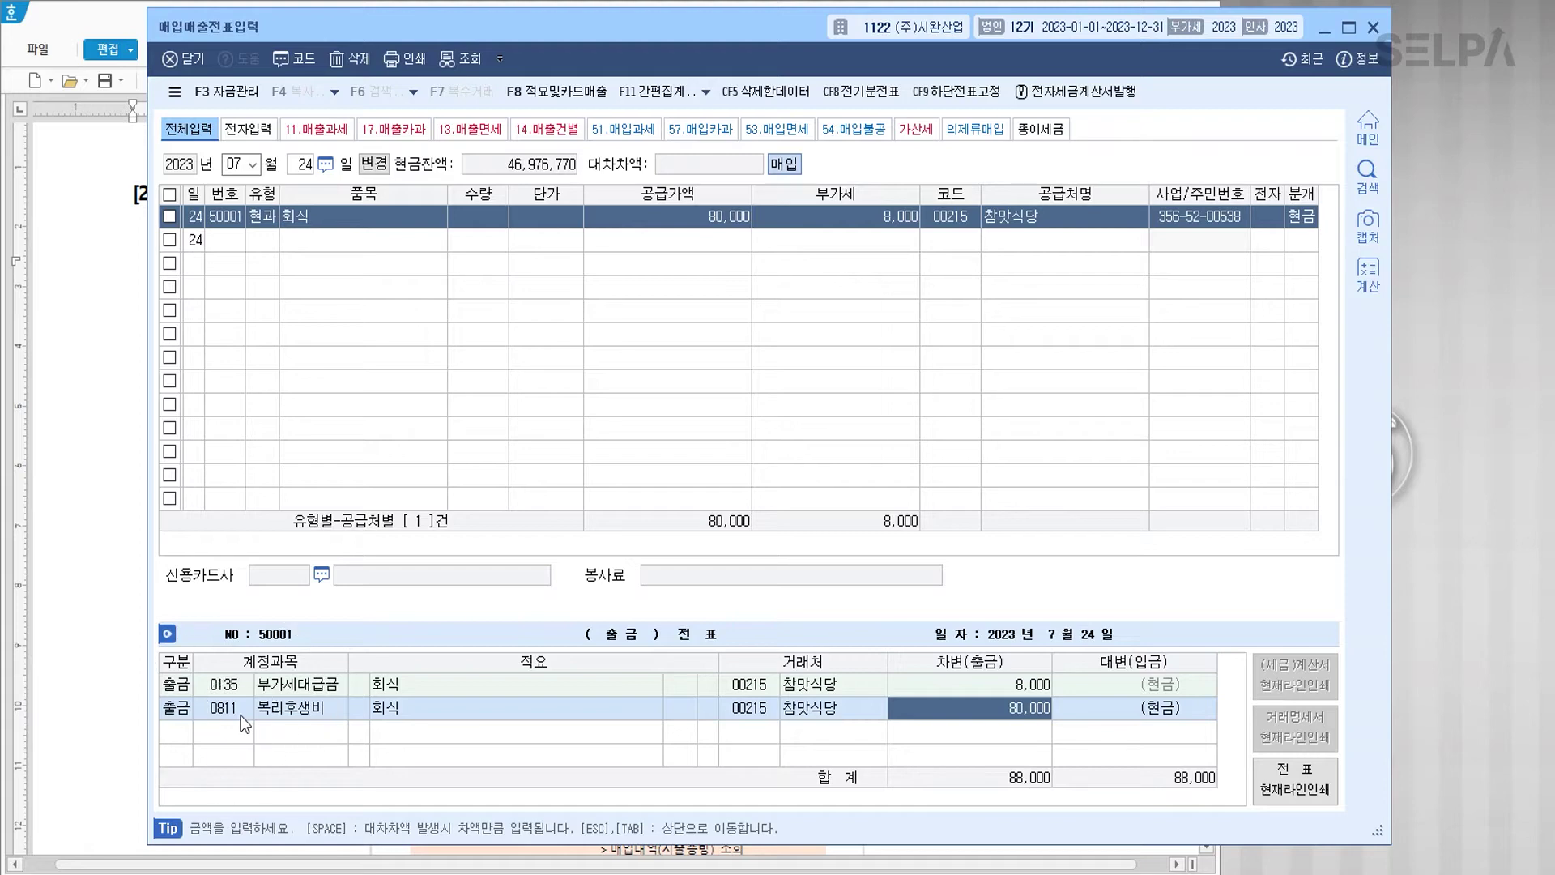
key("Return")
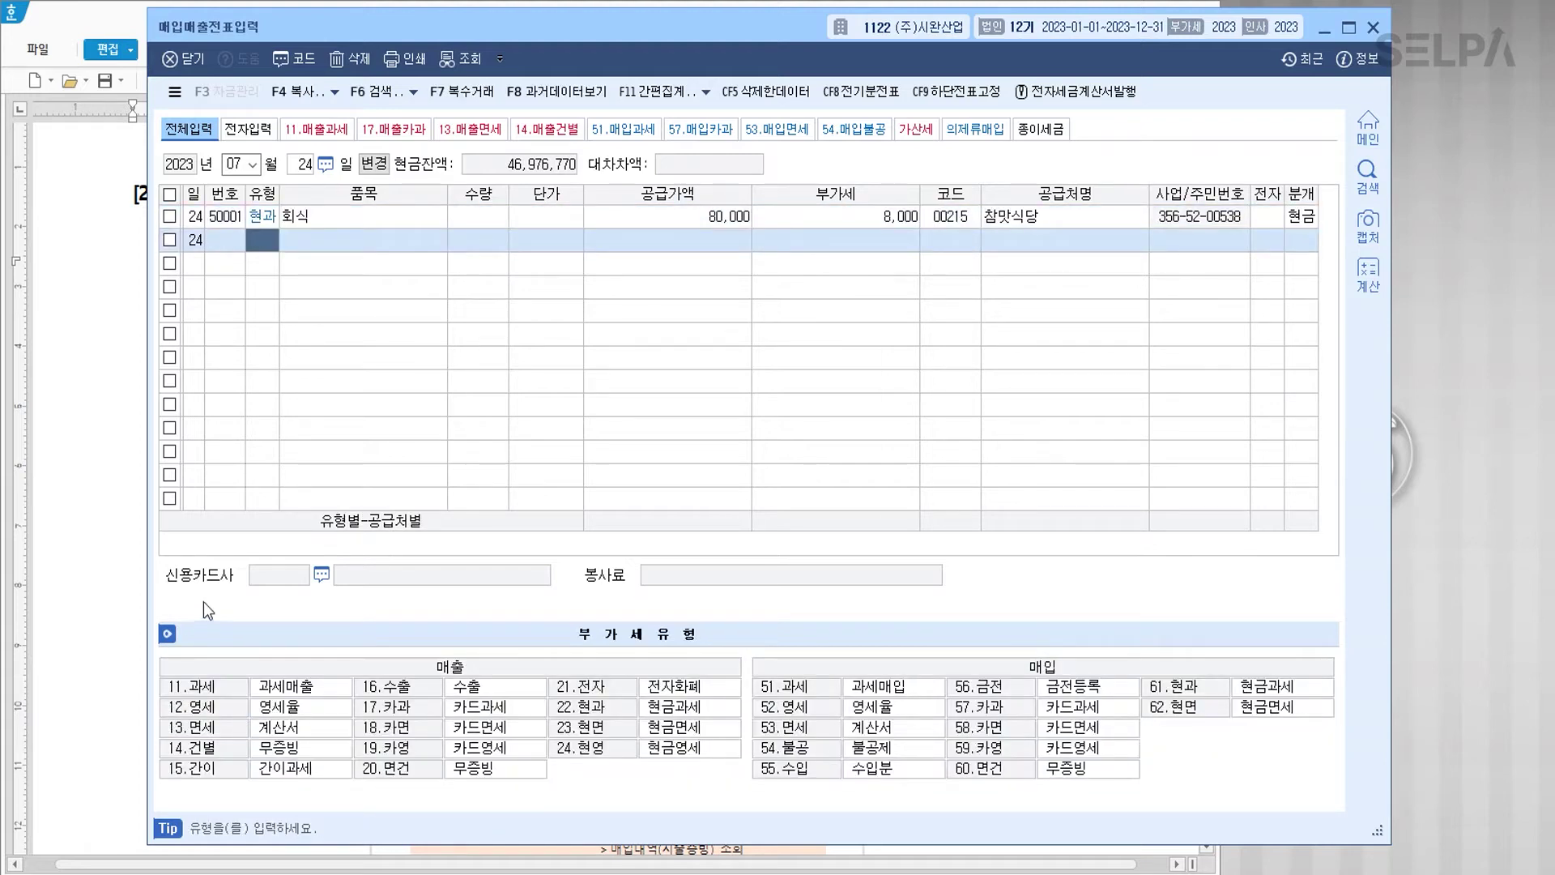
Step: Redden 08월 01일 and 개별소비세 과세대상 승용차, adding the note '>> 불공' after 승용차(
left_click(121, 502)
scroll(517, 561, "down", 5)
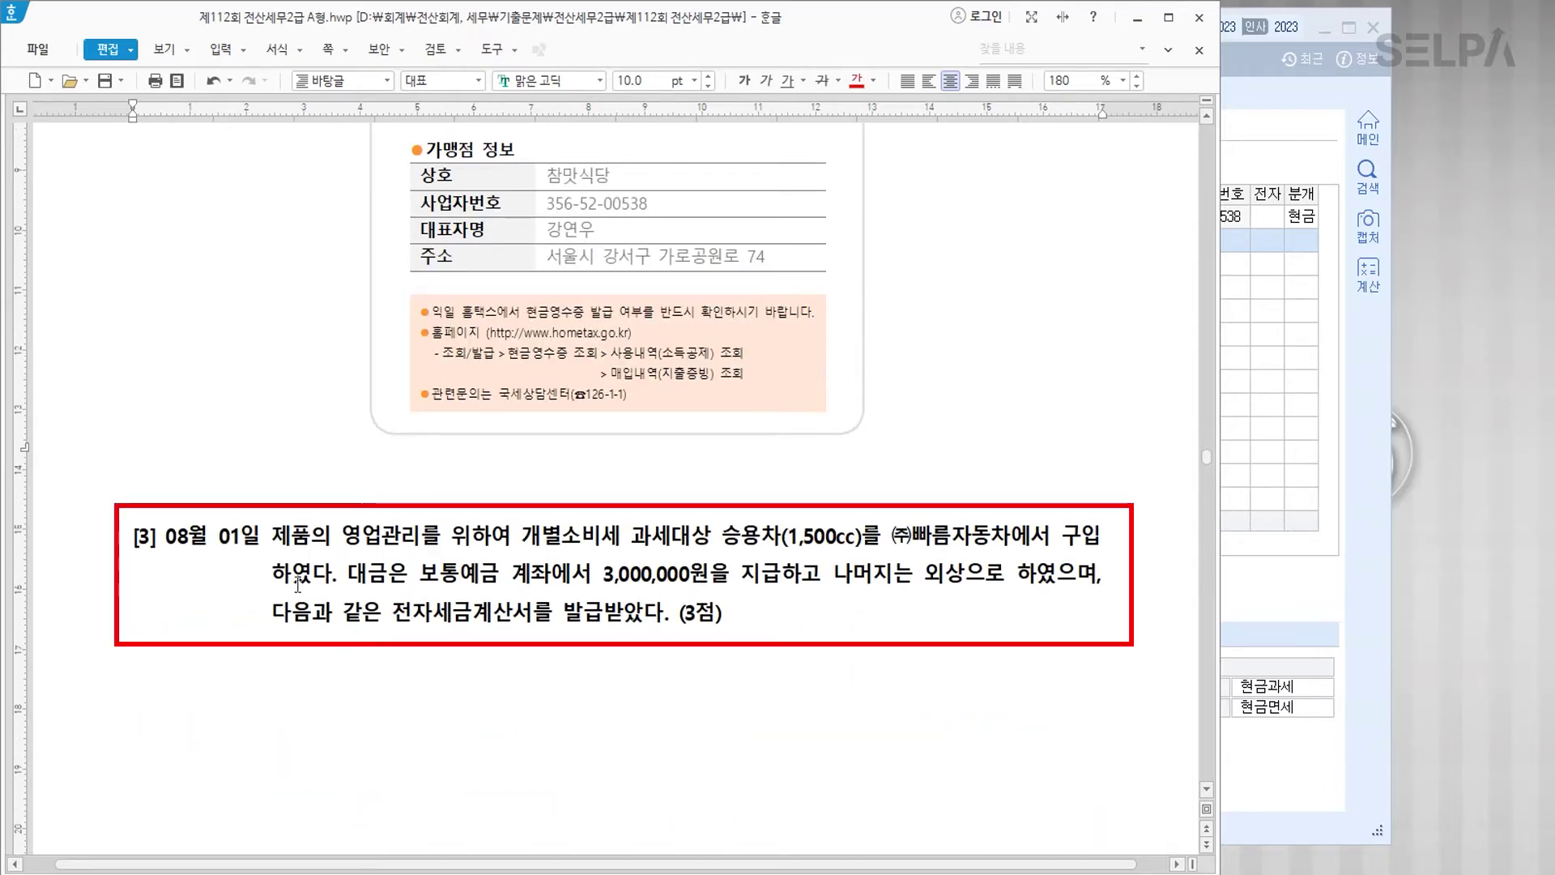
scroll(341, 610, "down", 3)
left_click_drag(167, 346, 261, 347)
key("ctrl+m")
key("r")
left_click_drag(526, 345, 785, 348)
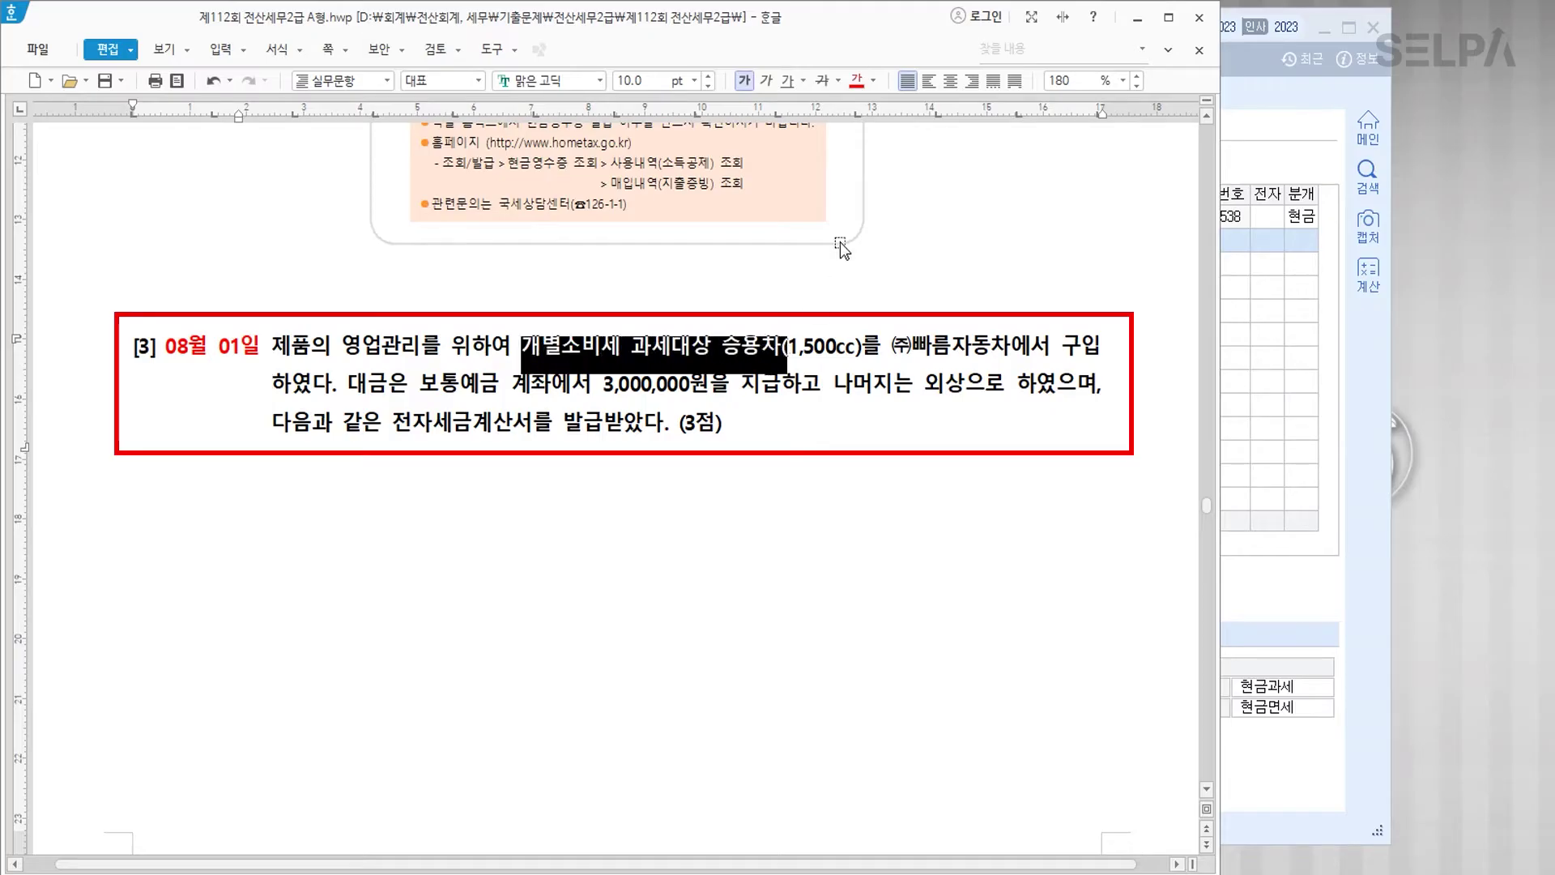
left_click(863, 81)
left_click(799, 344)
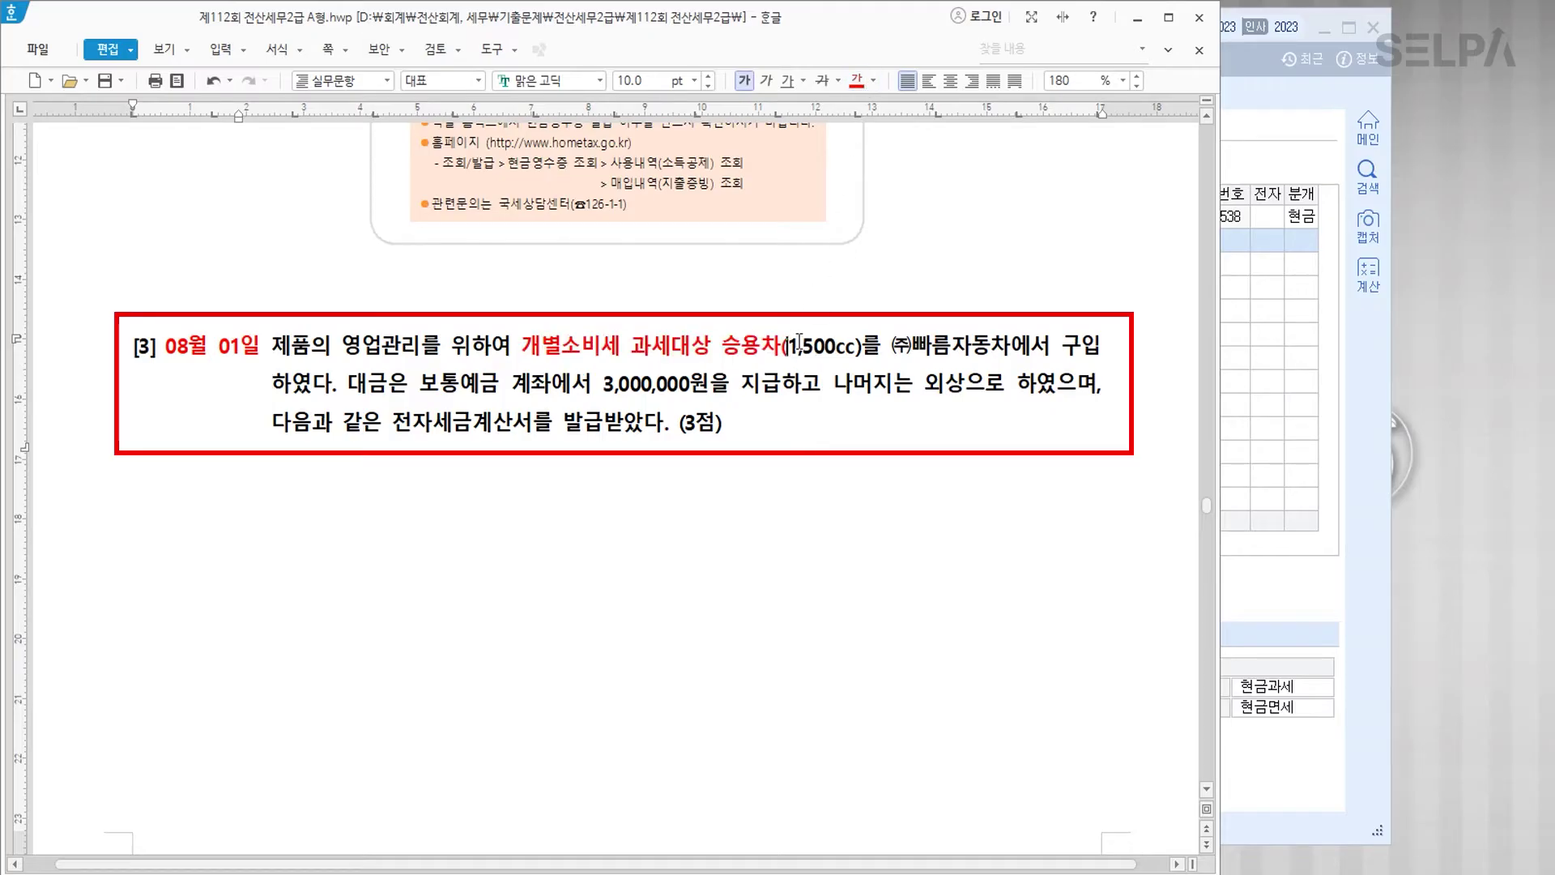
type(">> 불공")
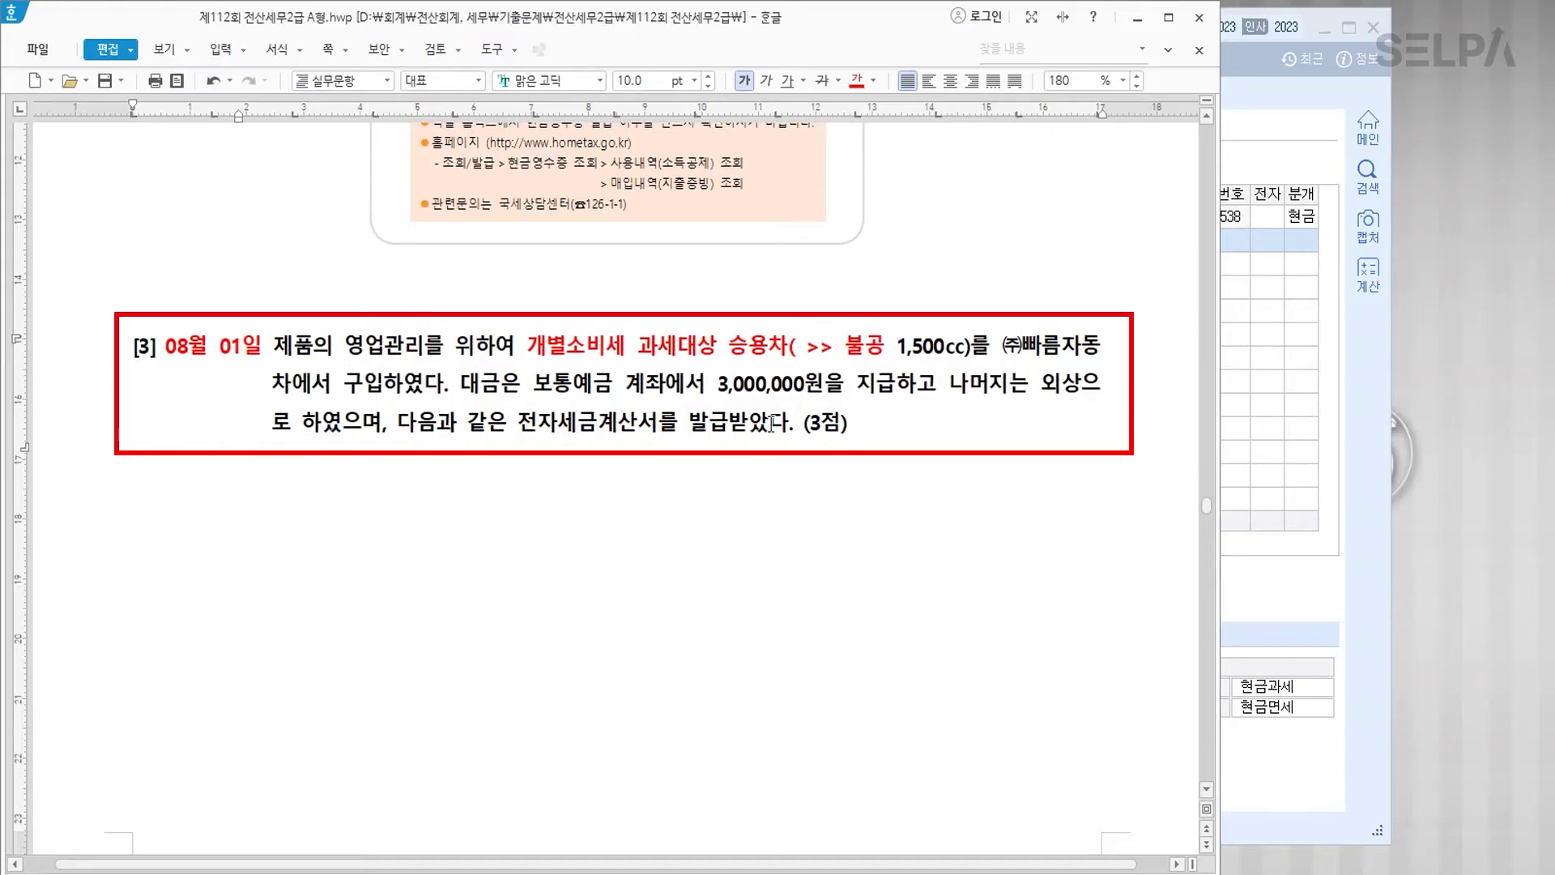
Step: Colour 전자세금계산서 red and make the 25,000,000/2,500,000 invoice amounts red and bold
left_click_drag(519, 422, 660, 426)
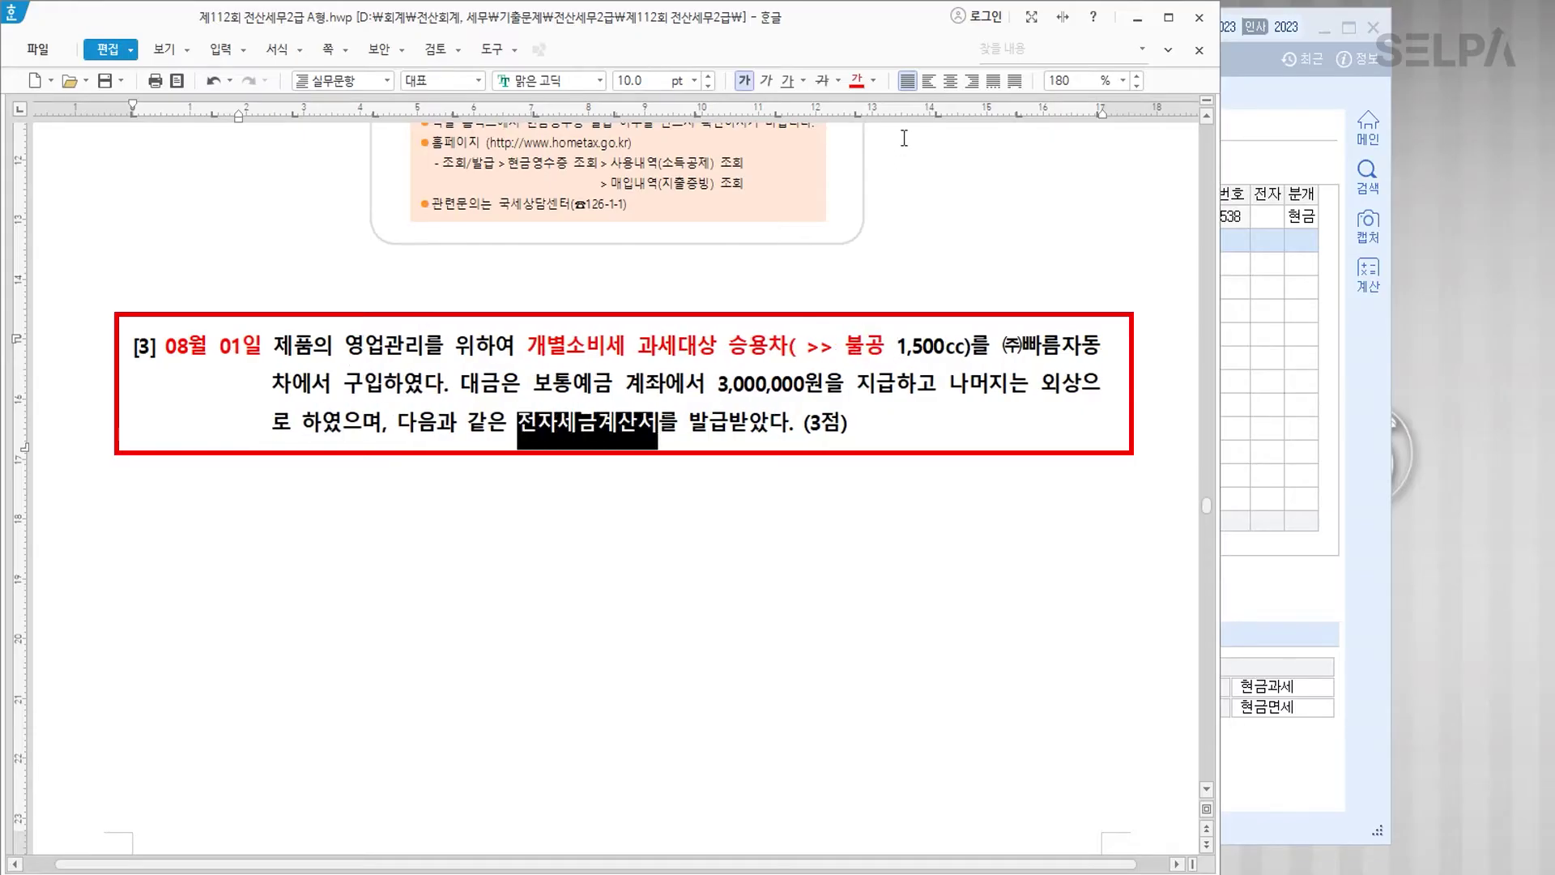
left_click(856, 80)
left_click(795, 446)
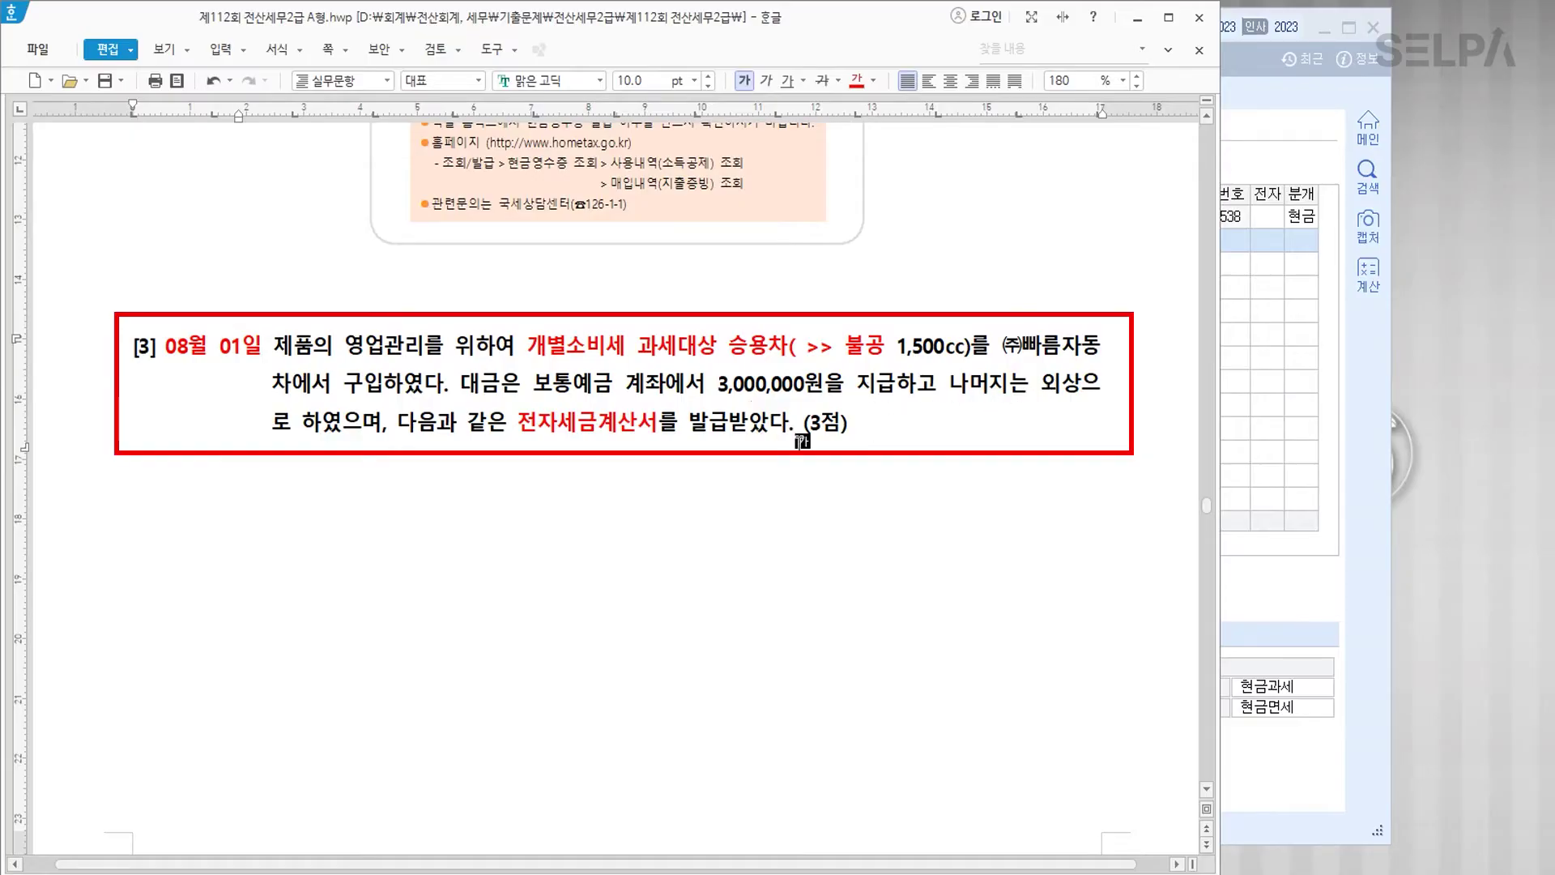
scroll(673, 438, "down", 7)
scroll(740, 439, "down", 7)
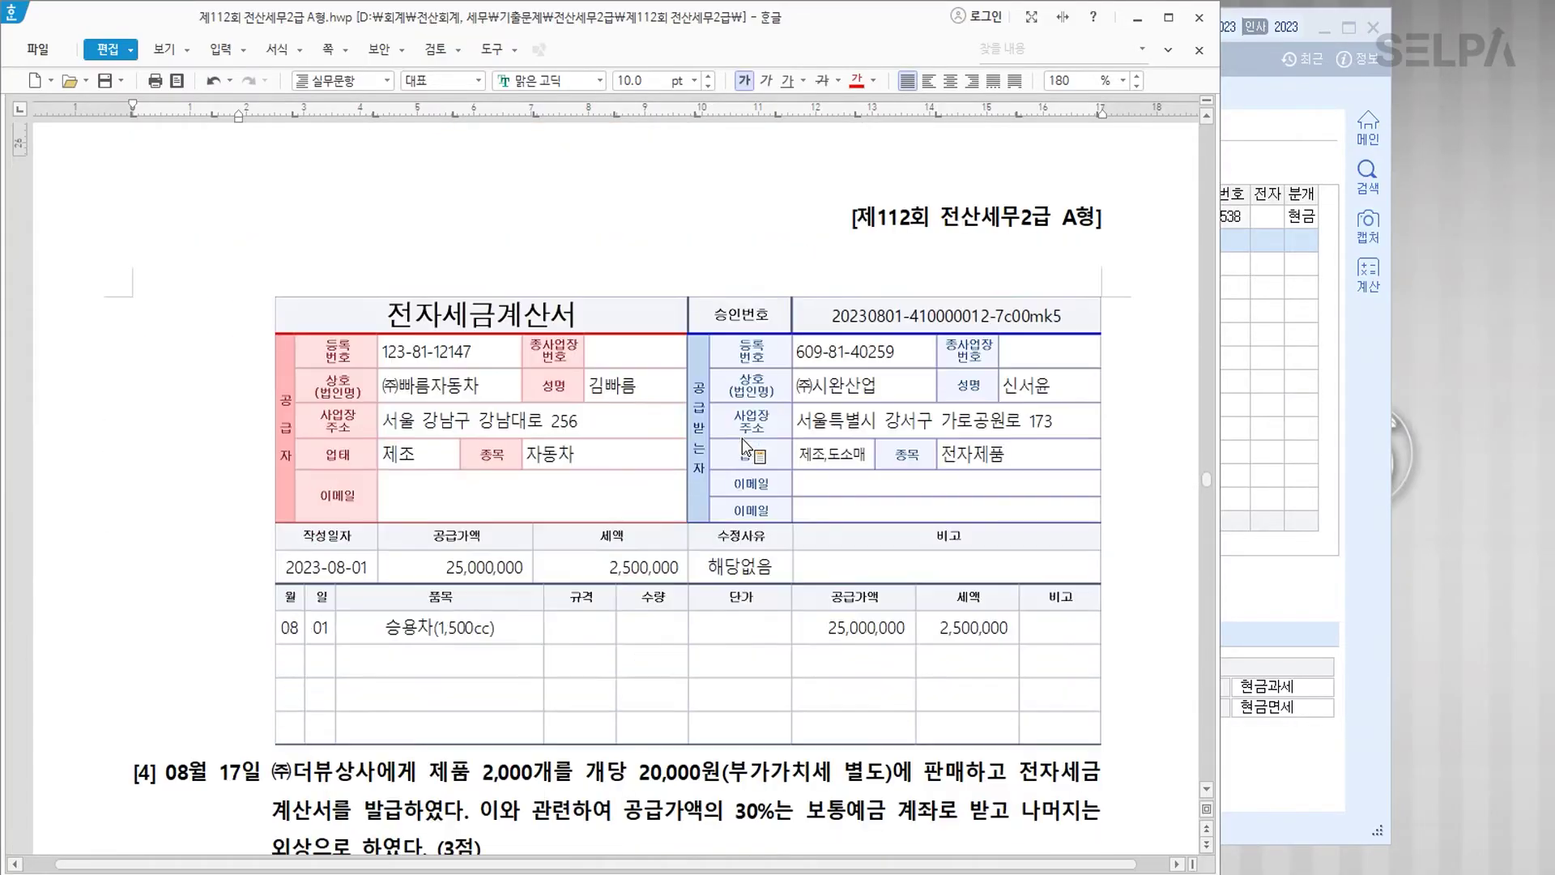
left_click_drag(824, 638, 980, 630)
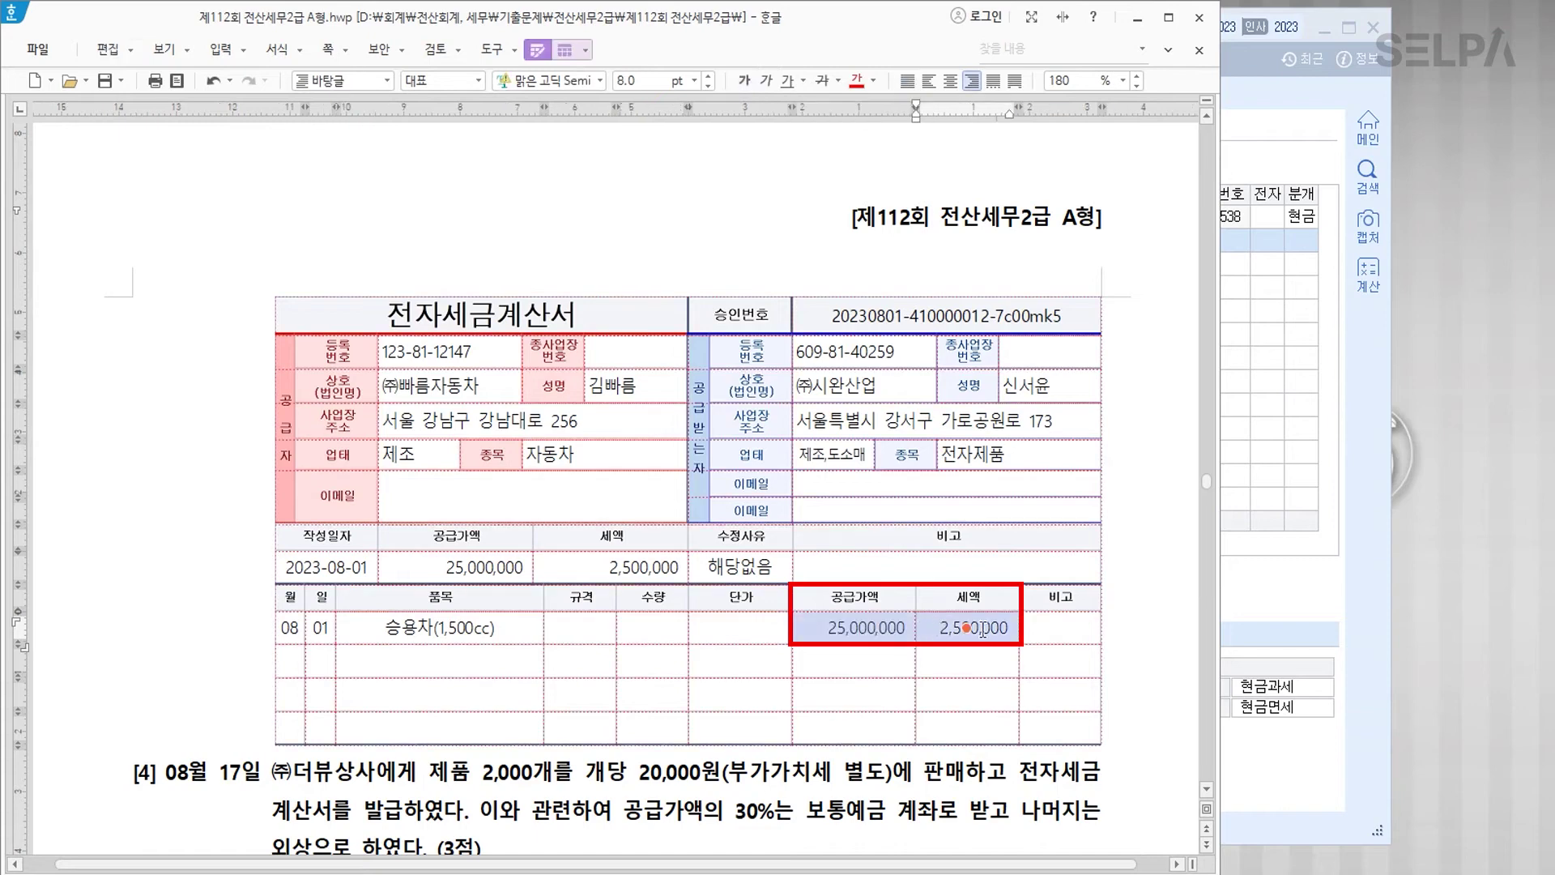
left_click(856, 80)
left_click(744, 81)
left_click(685, 225)
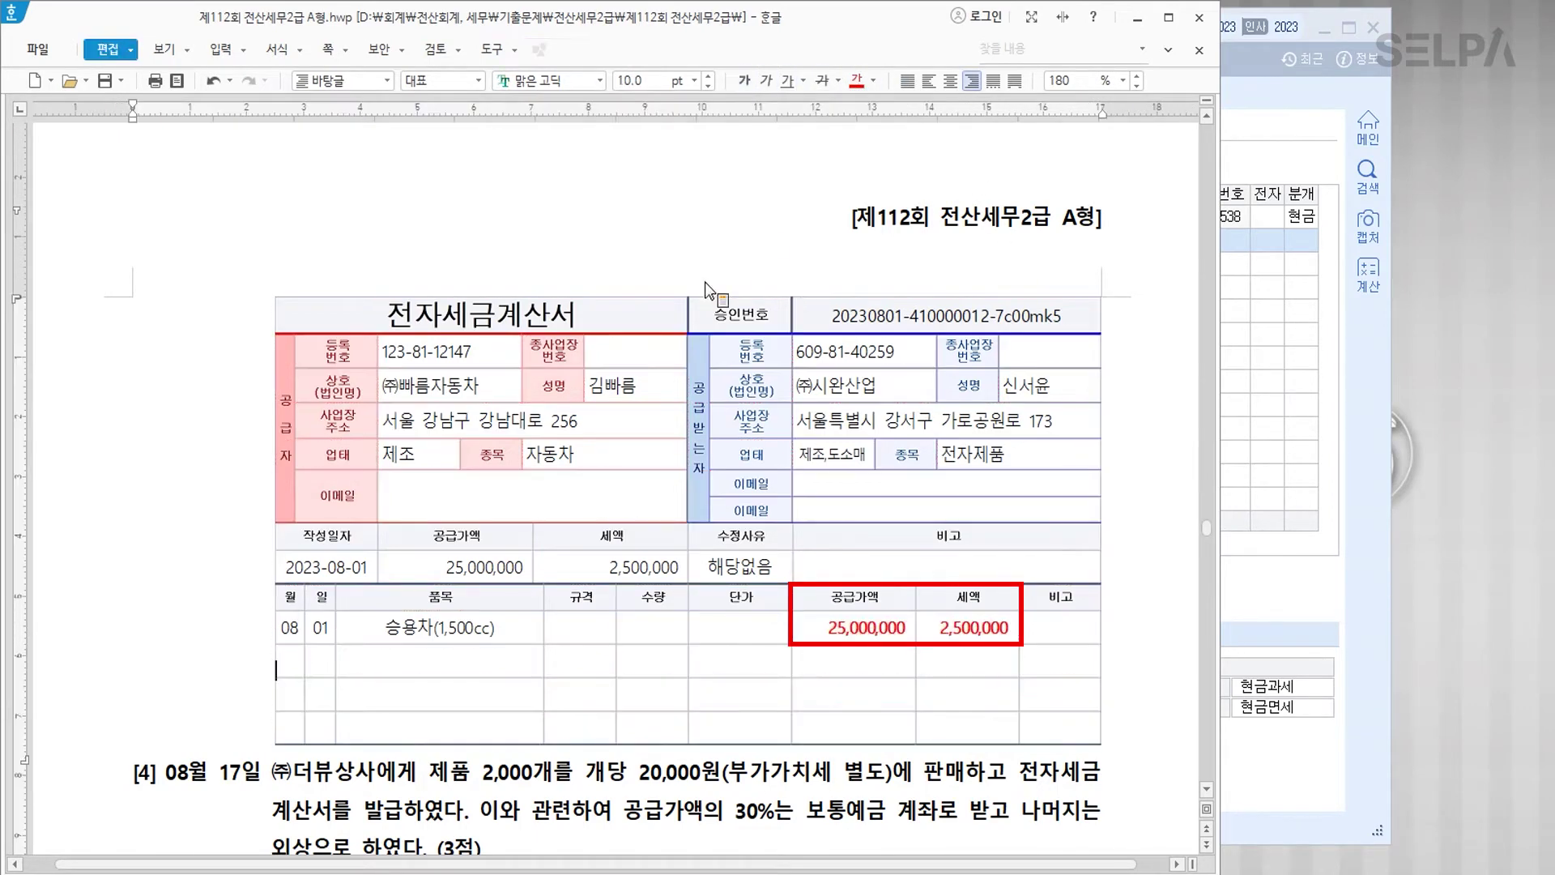
scroll(727, 382, "up", 10)
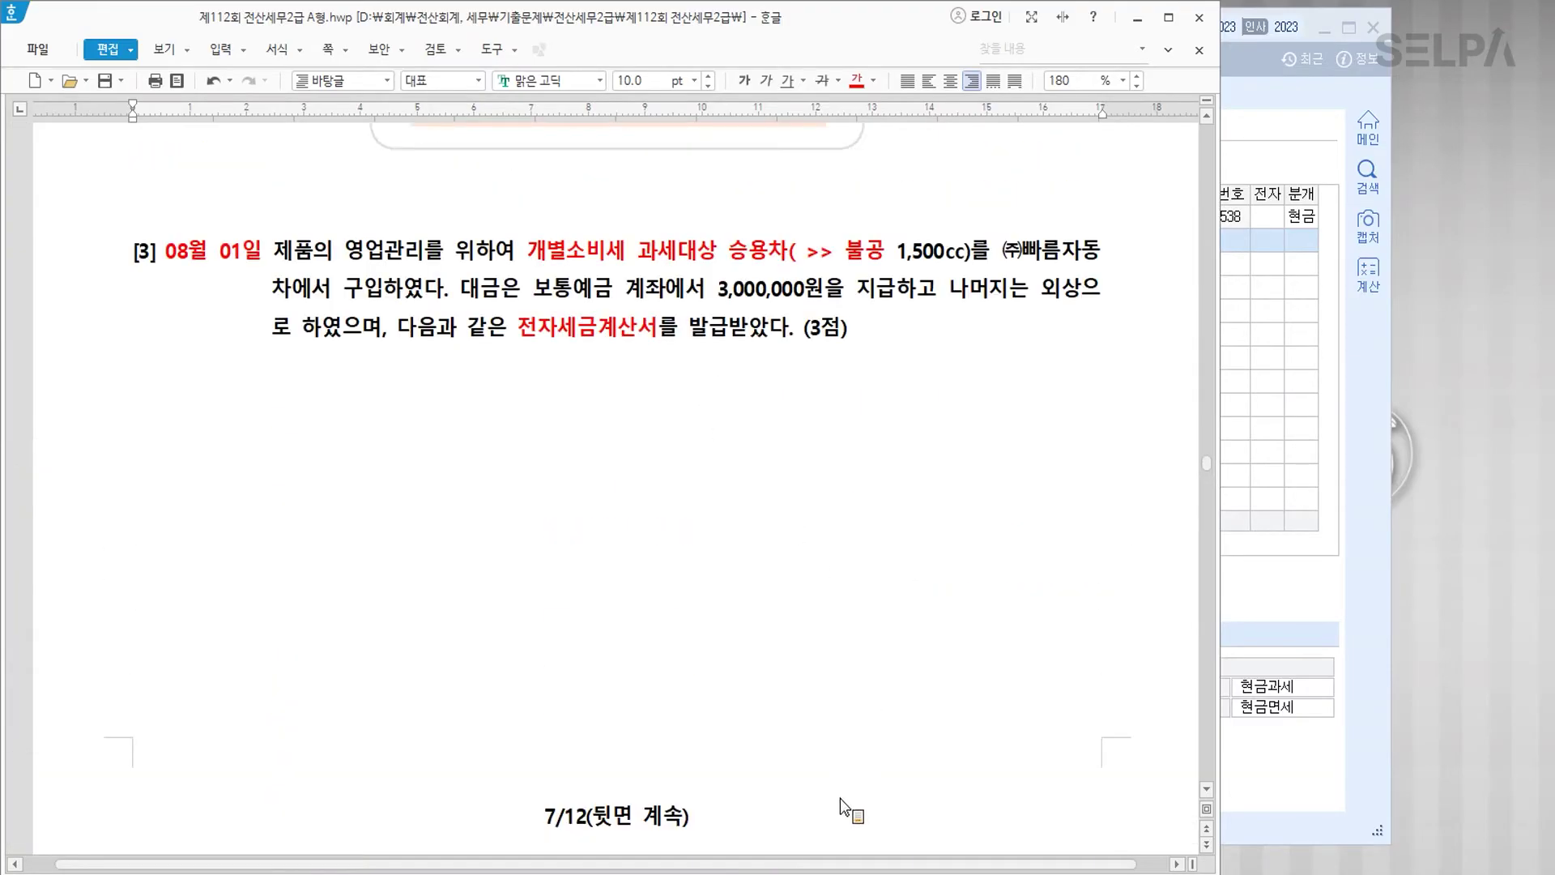
key("alt+Tab")
key("Escape")
key("Escape")
Step: Begin an August 1 type-54 purchase of 승용차, 25,000,000, from (주)빠름자동차
type("080")
key("Return")
type("1")
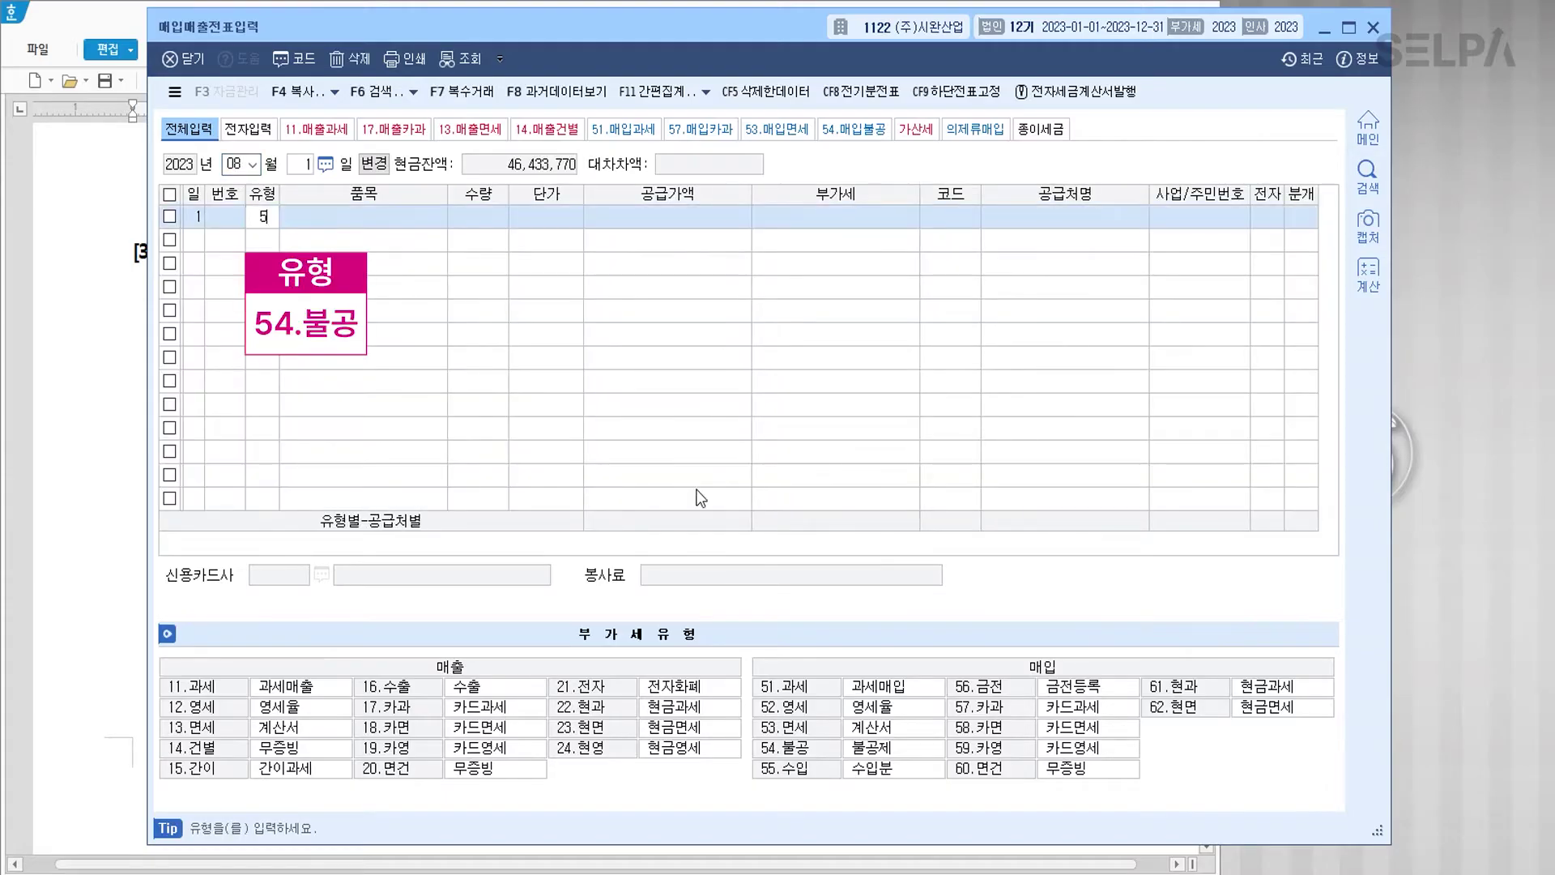
type("54승용차")
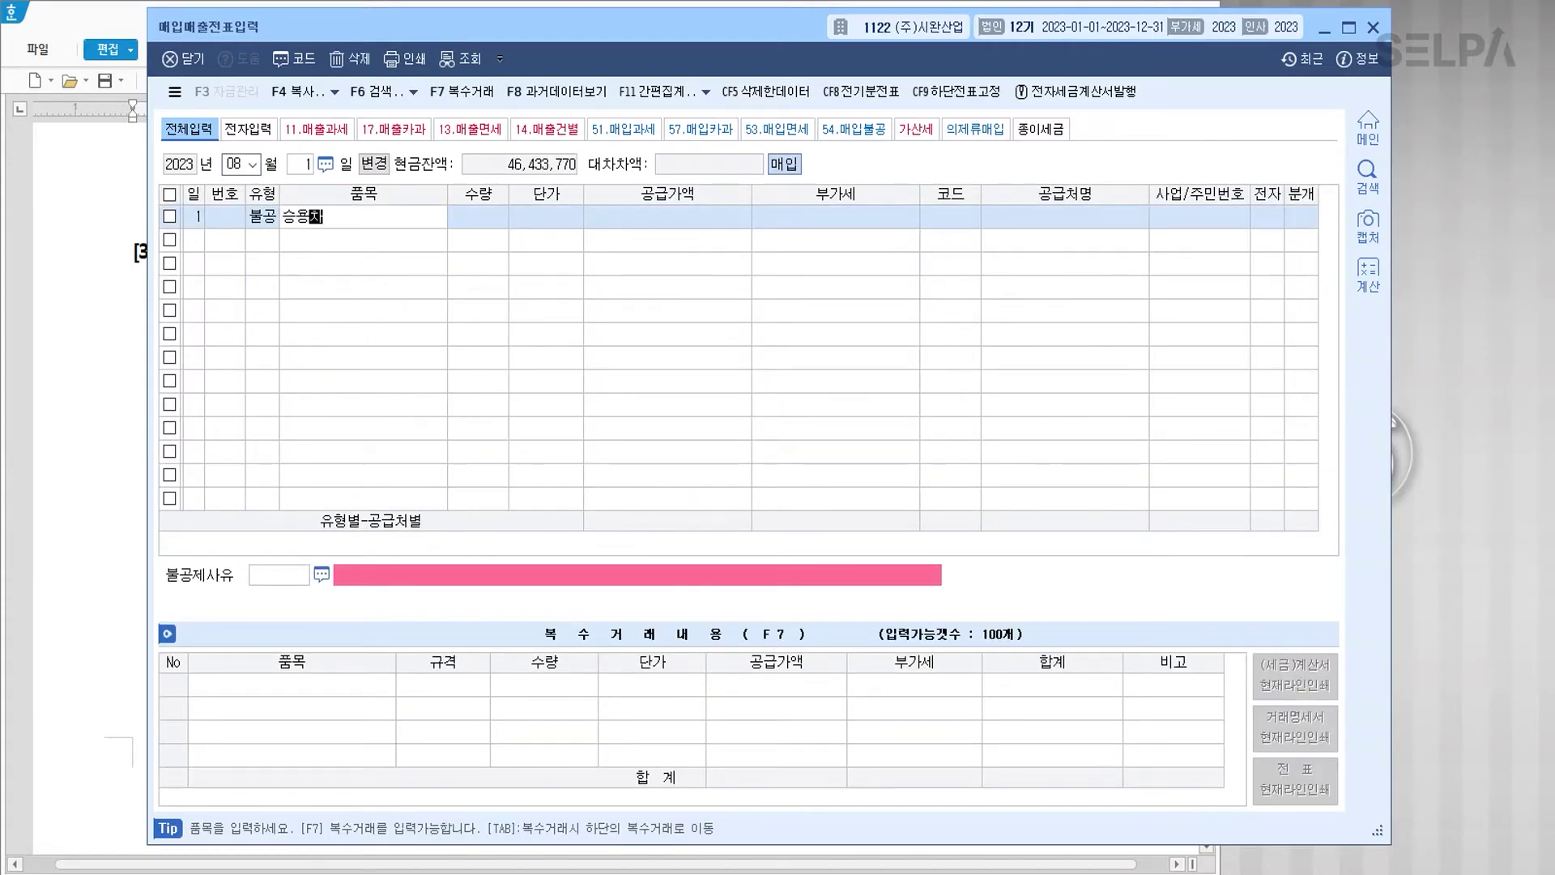
key("Return")
key("Return")
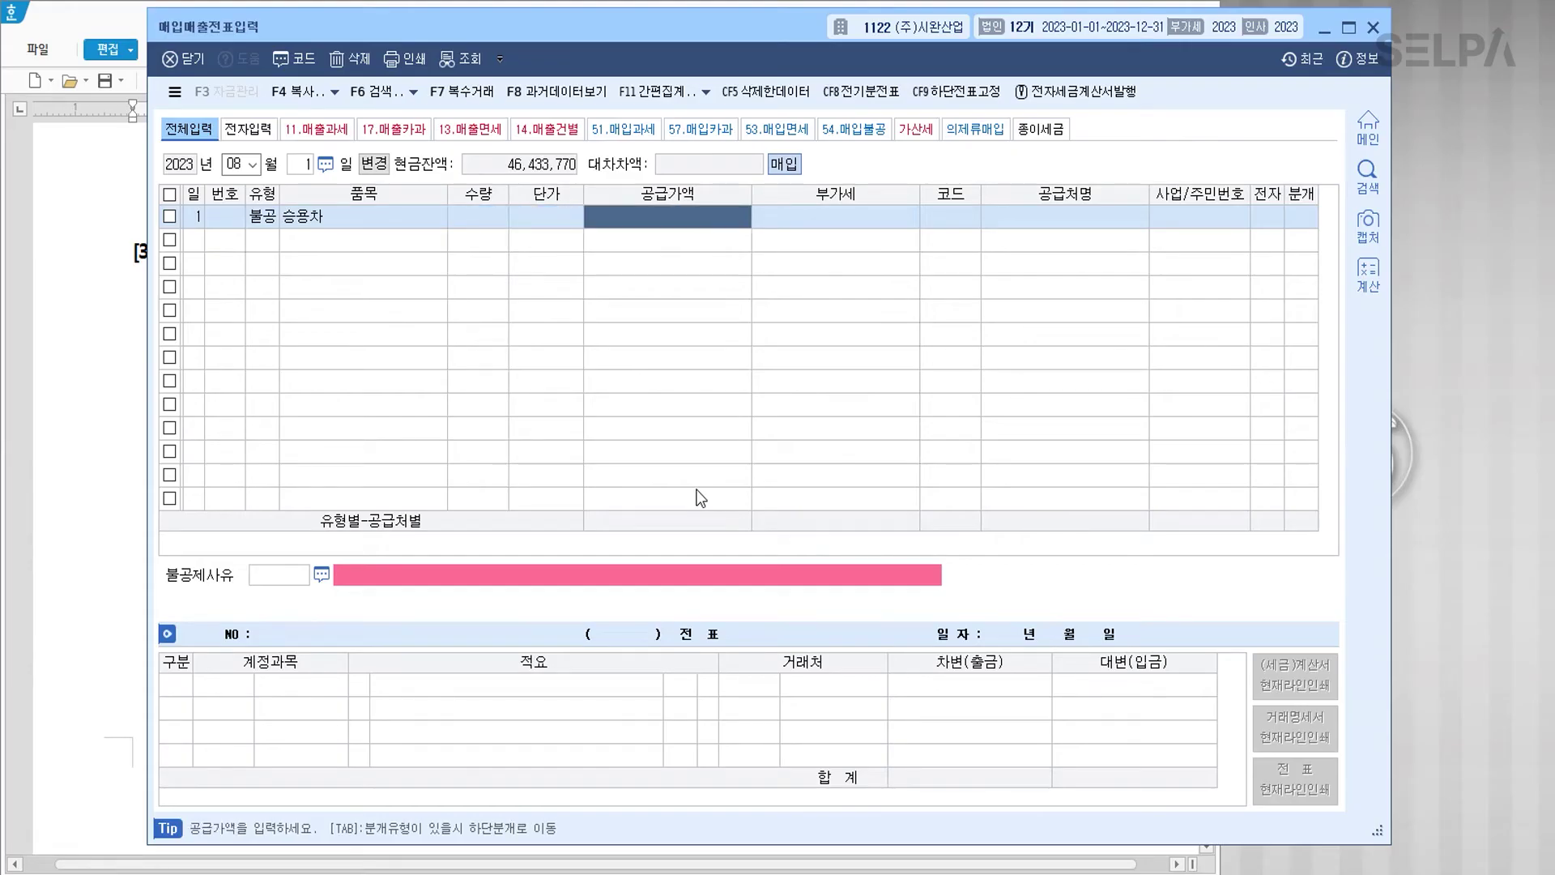
type("25000000")
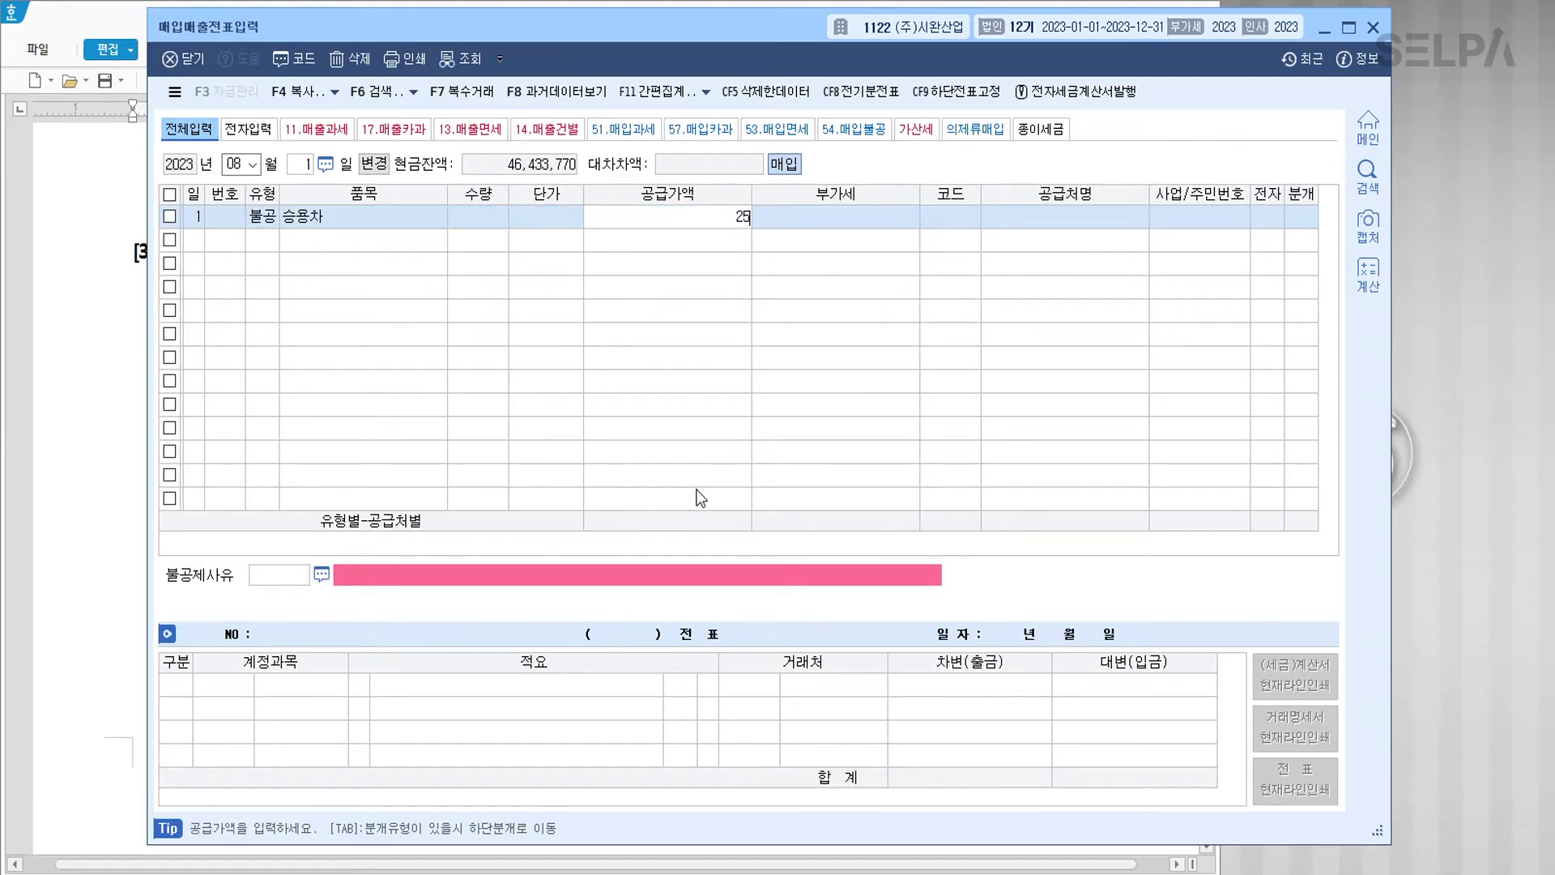
key("Return")
key("Return")
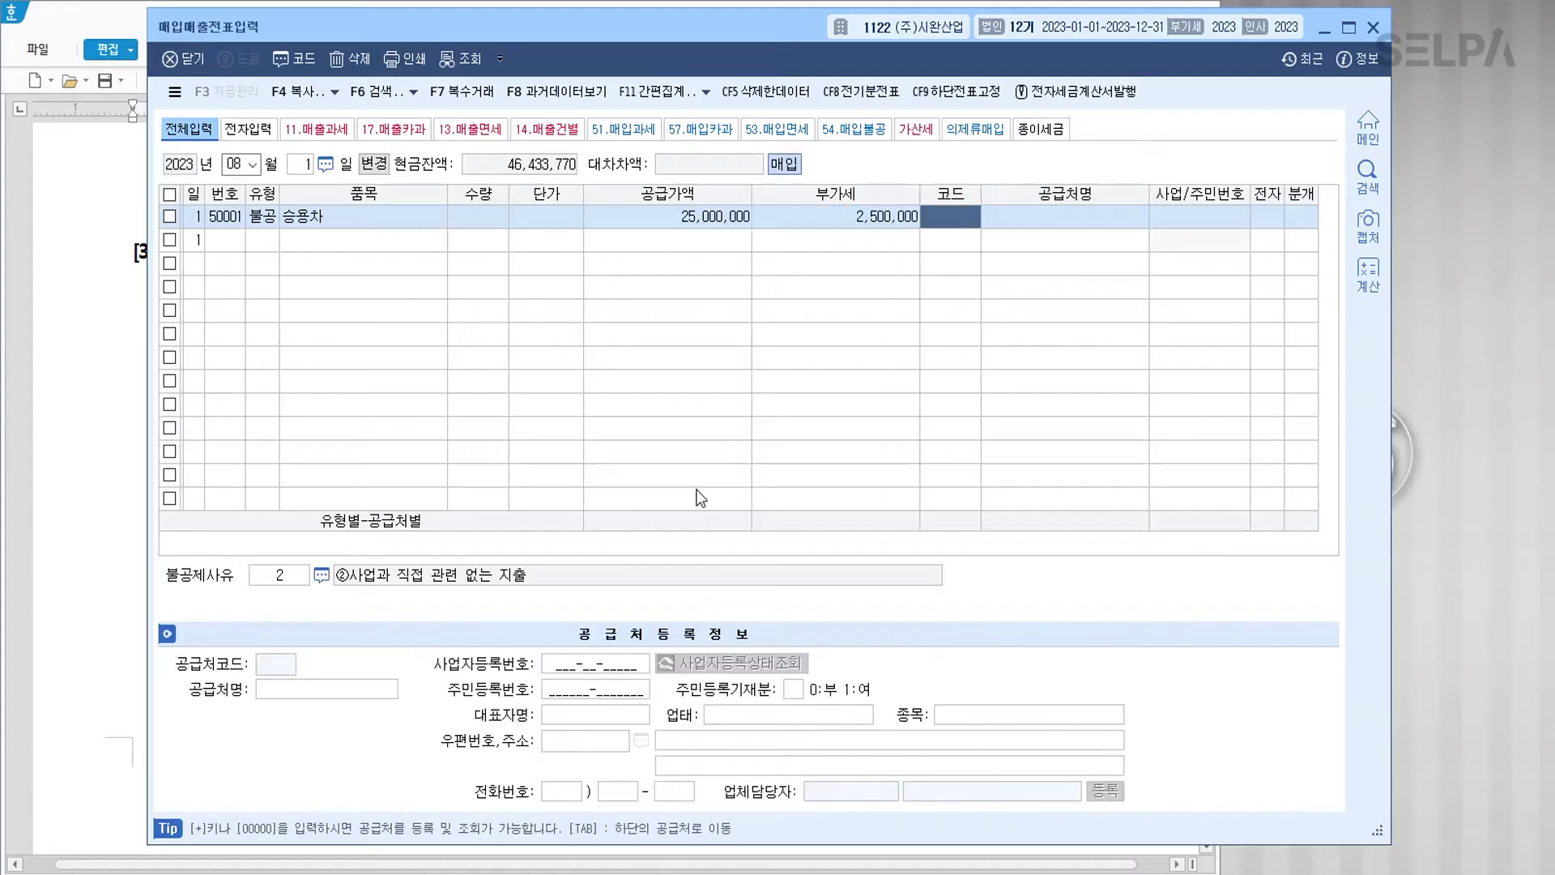
type("빠름")
key("Return")
key("Return")
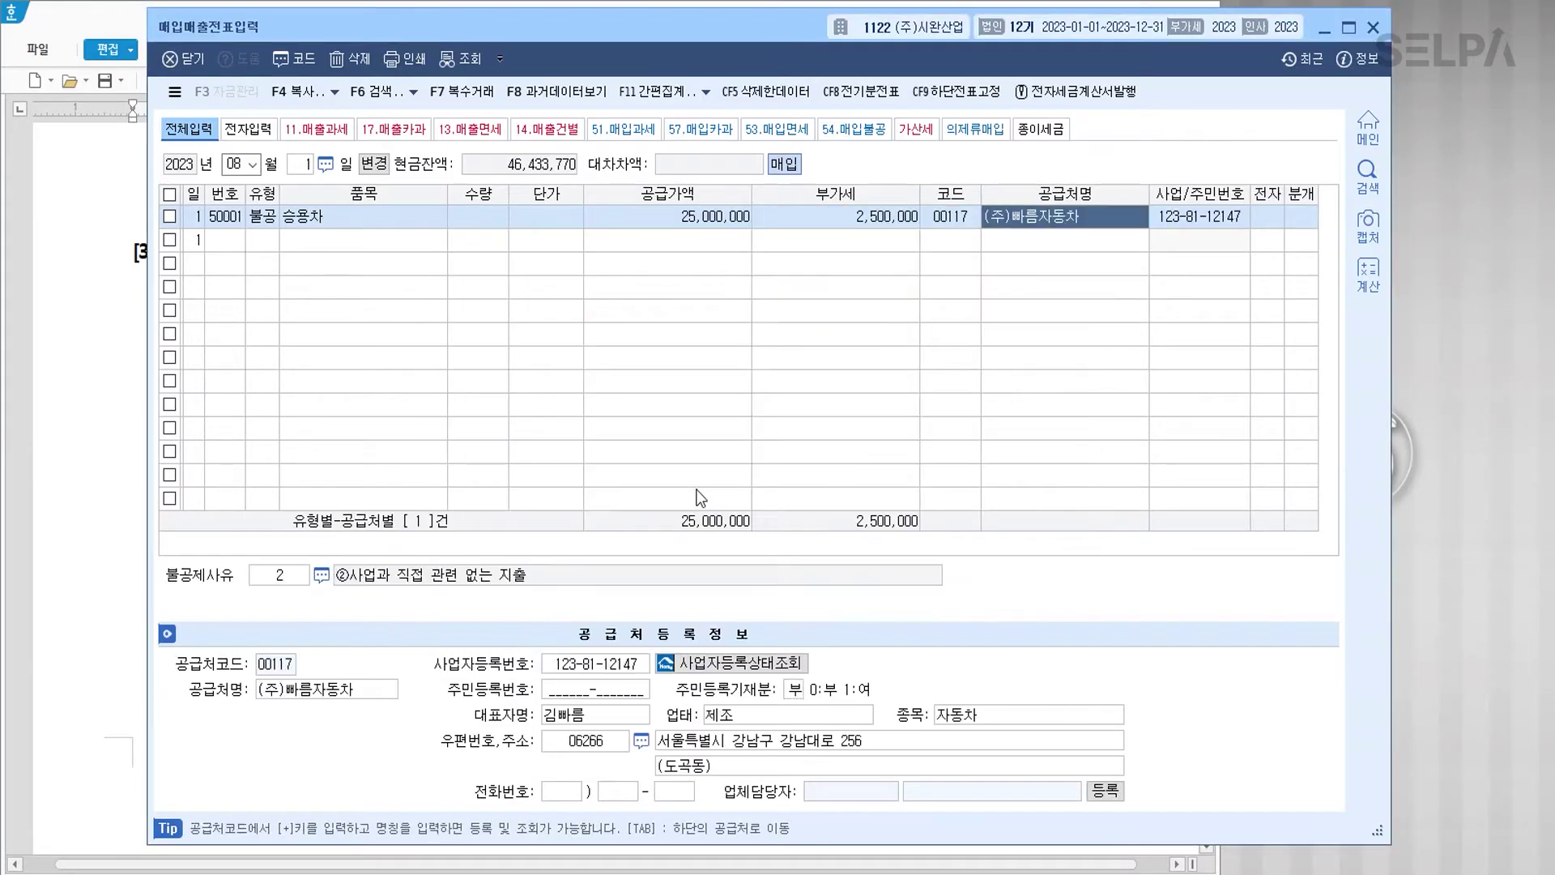
Step: Flag it as an electronic invoice with non-deductible reason 3 for the passenger car
key("Return")
type("1")
key("Return")
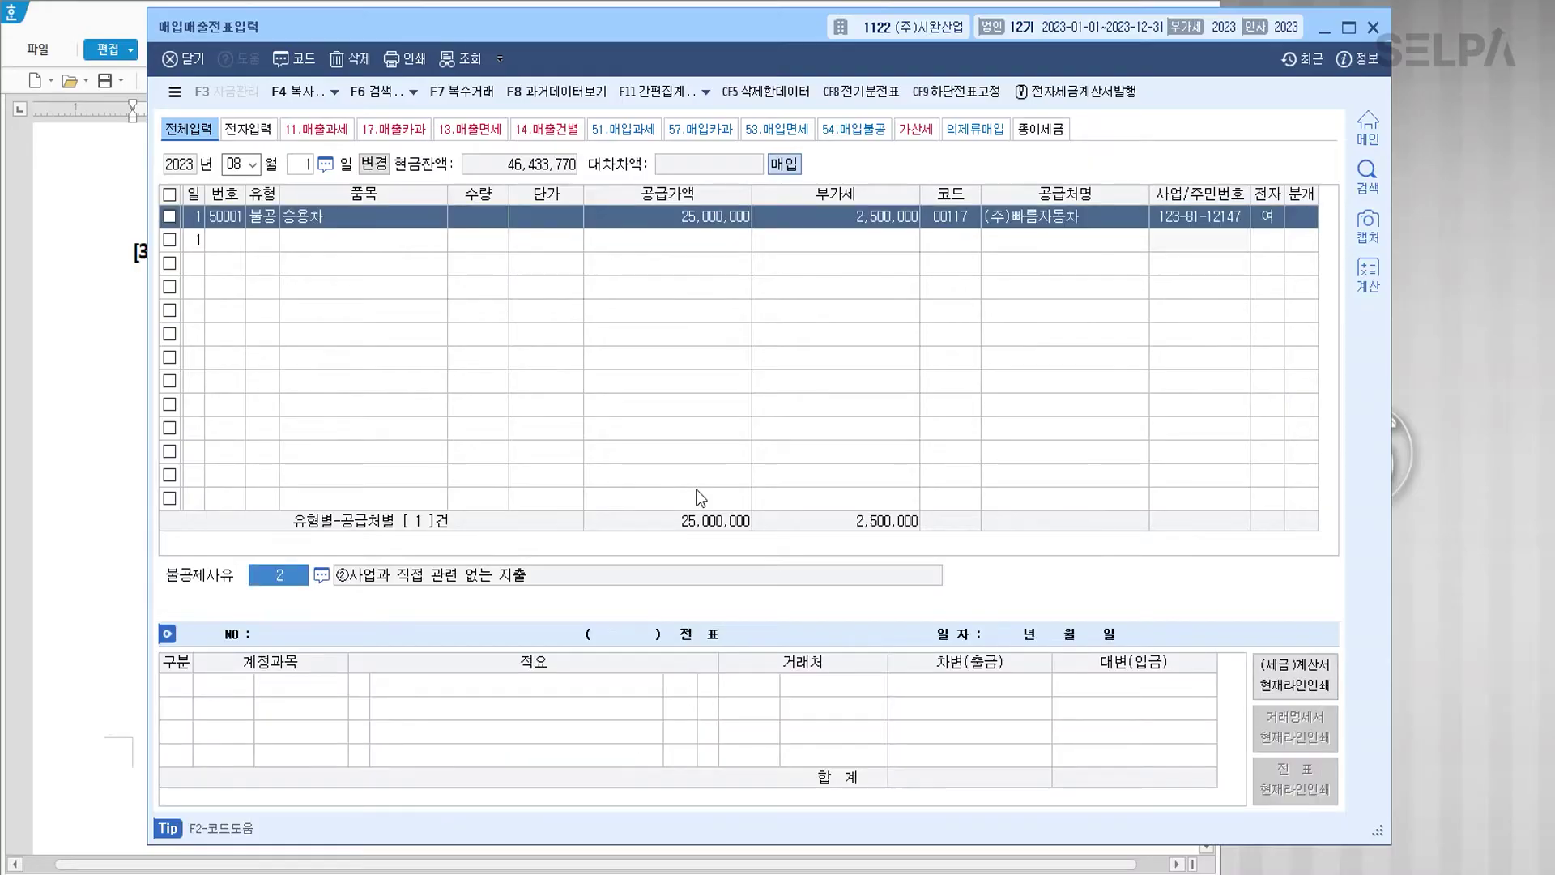
type("3")
key("Return")
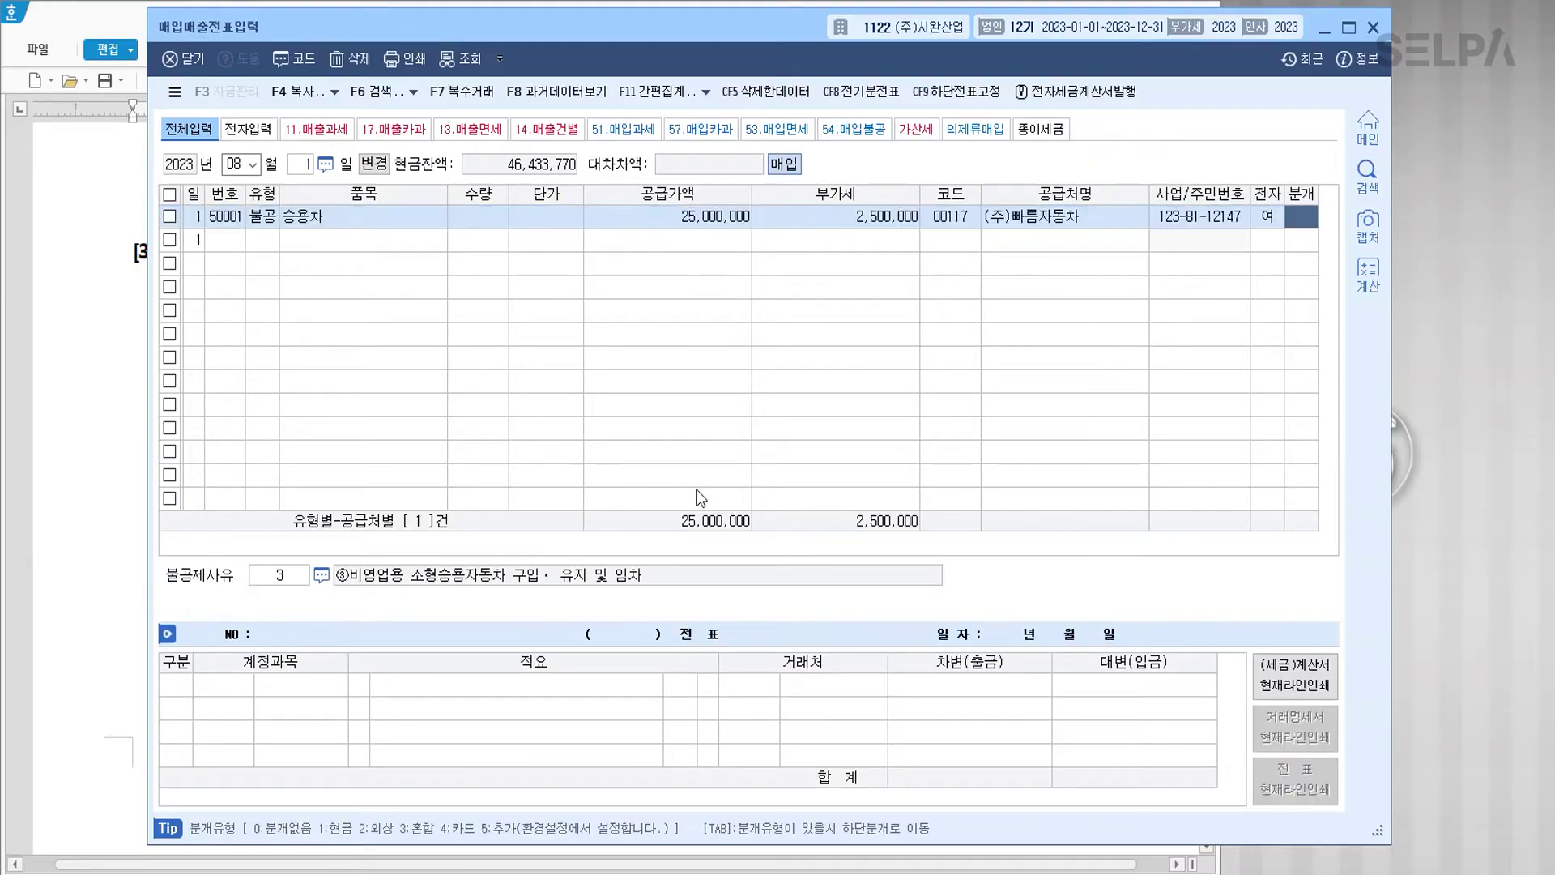
key("ctrl")
key("ctrl")
type("4")
key("Return")
type("208")
key("Return")
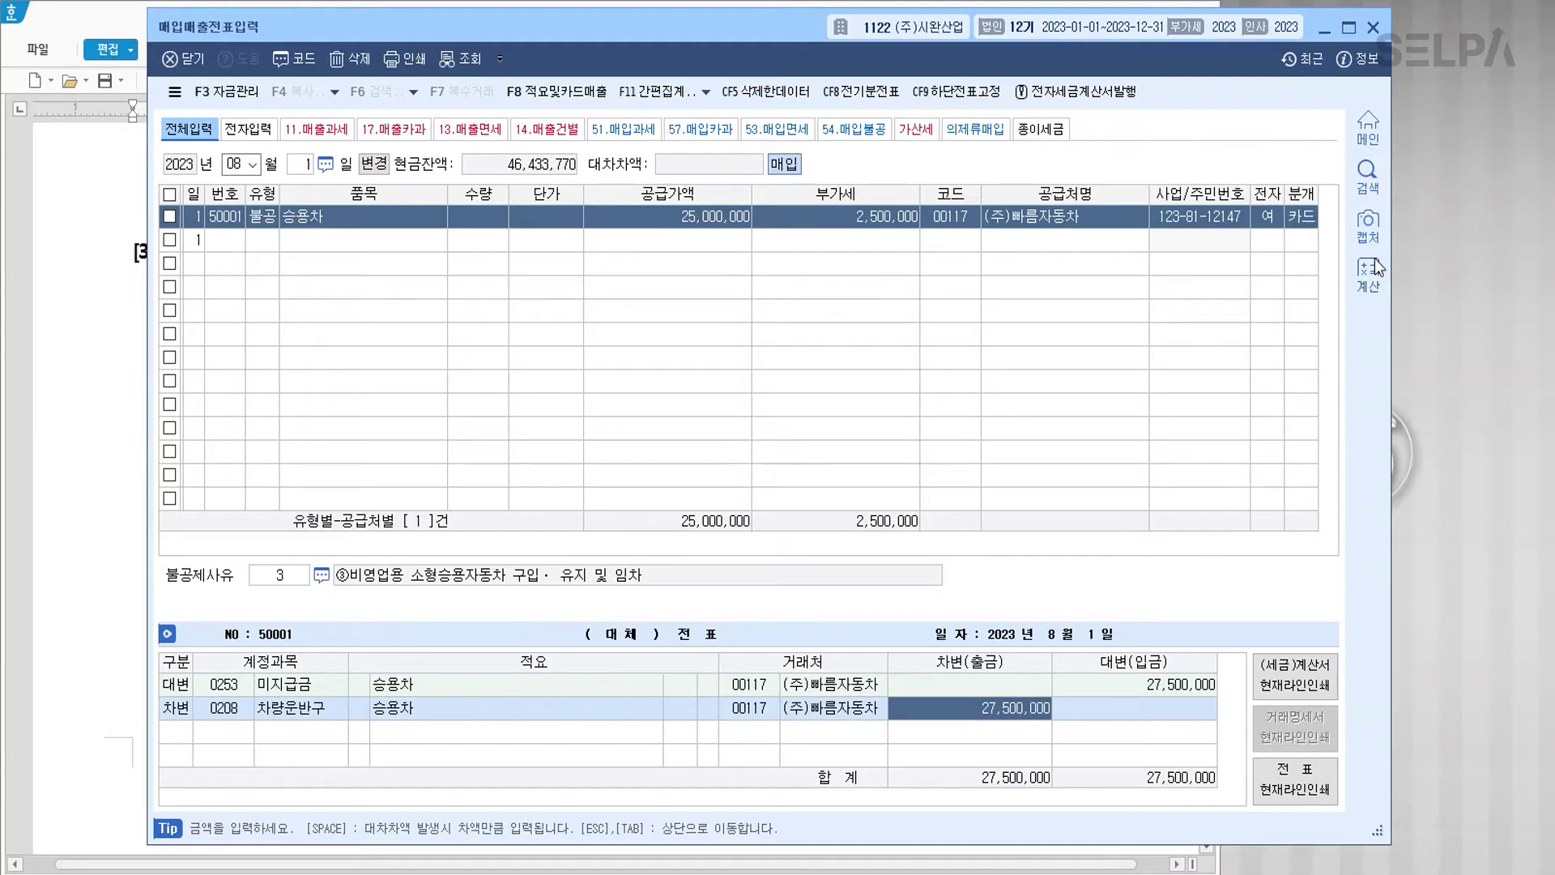
Step: Post a mixed entry: debit 0208 차량운반구, credit 0103 보통예금 3,000,000 and 0253 미지급금 24,500,000
left_click(1301, 216)
type("3")
key("Return")
key("Return")
key("Return")
key("Return")
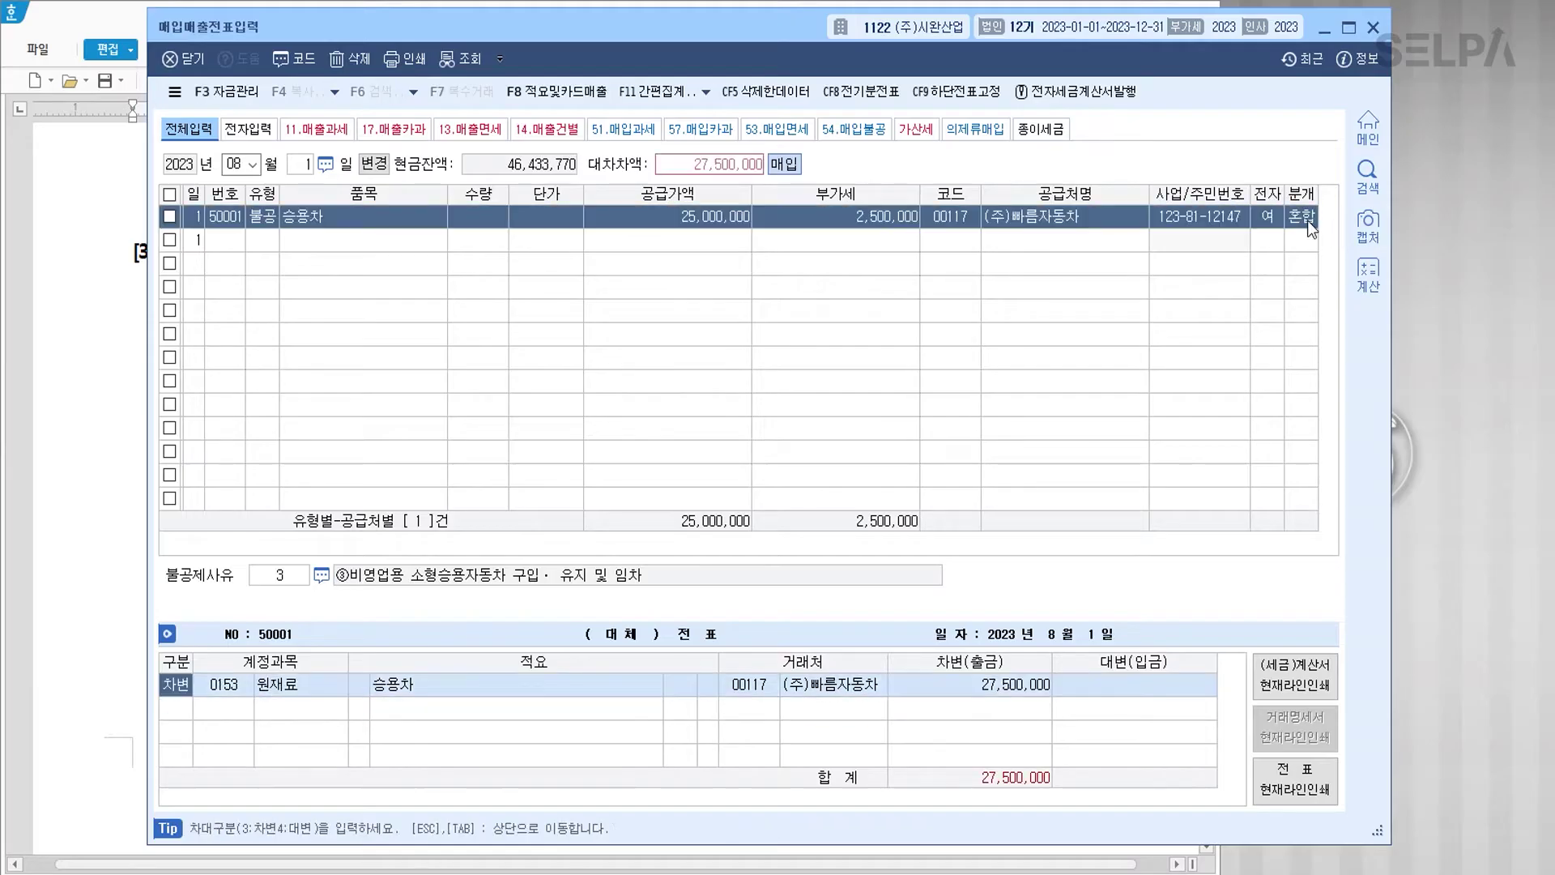
key("Return")
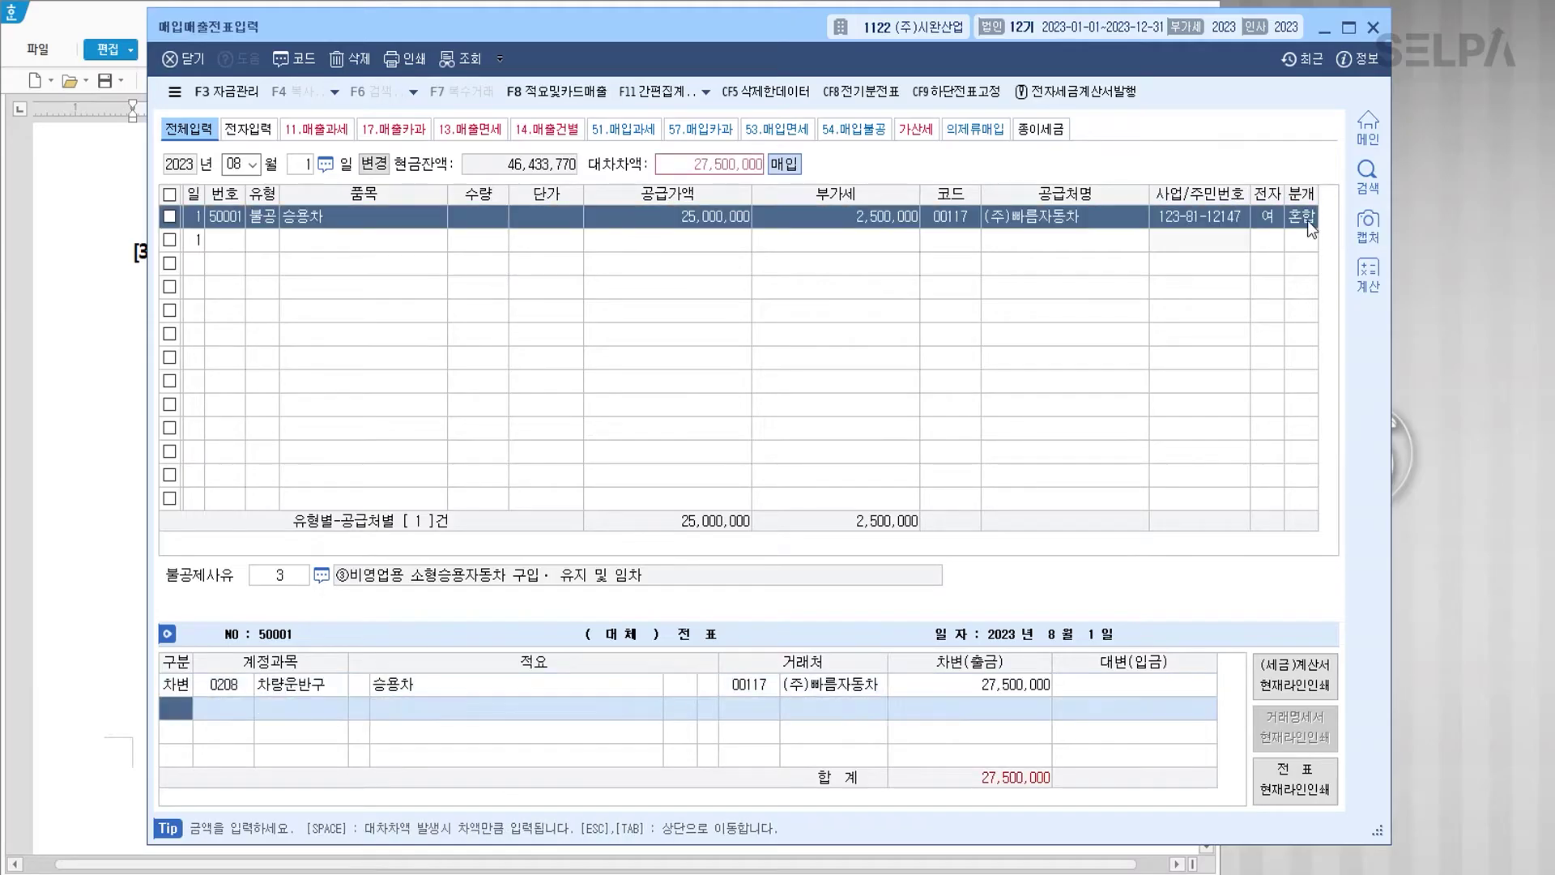
type("4")
key("Return")
type("103")
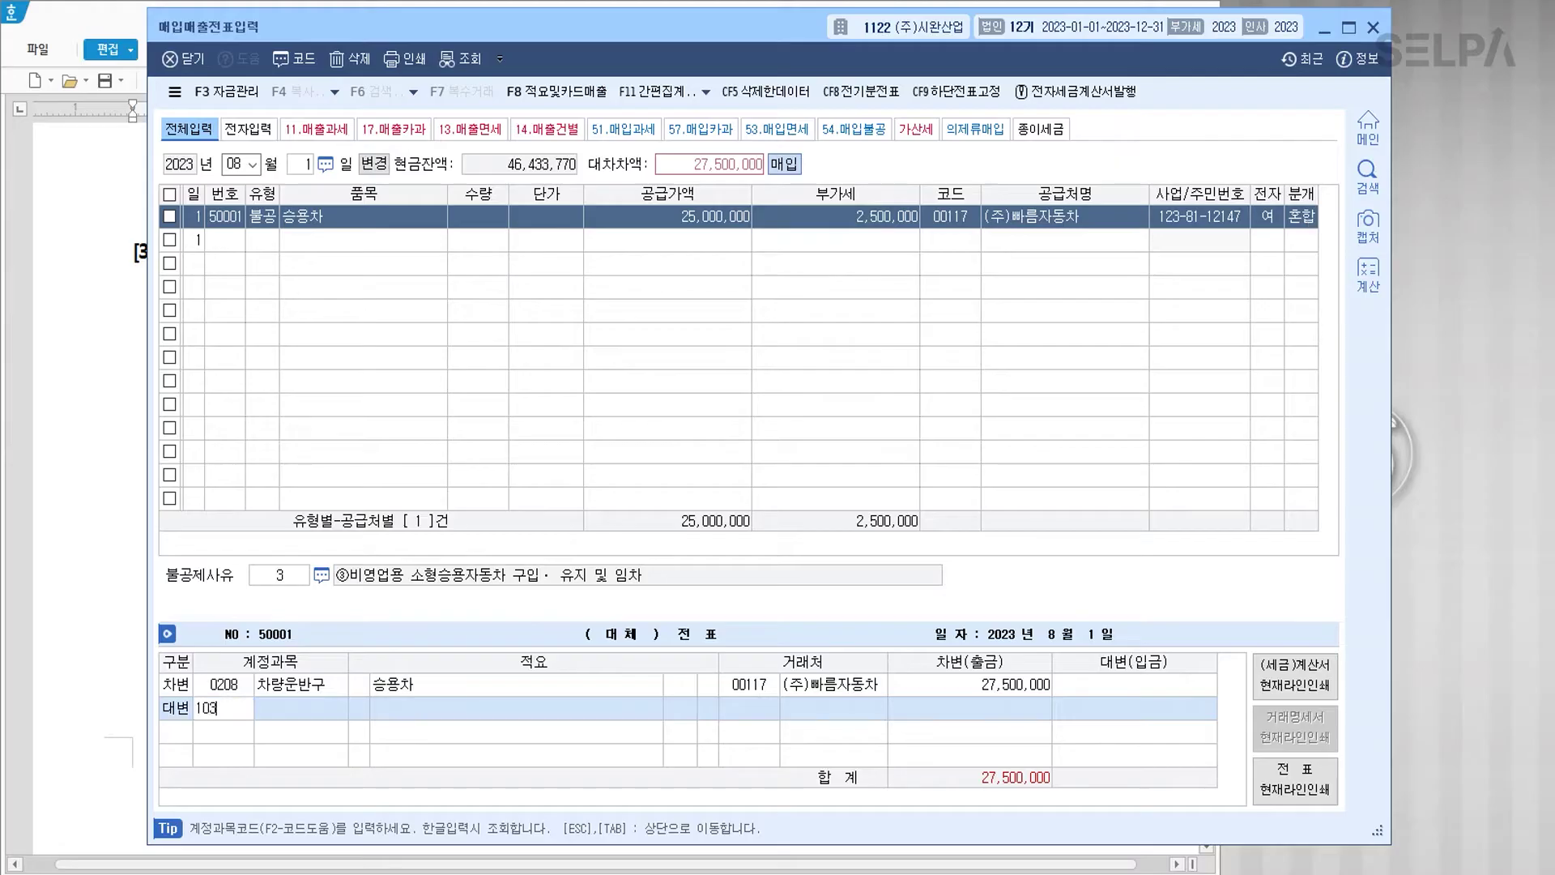
key("Return")
type("3,000,000")
key("Return")
key("Return")
type("253")
key("Return")
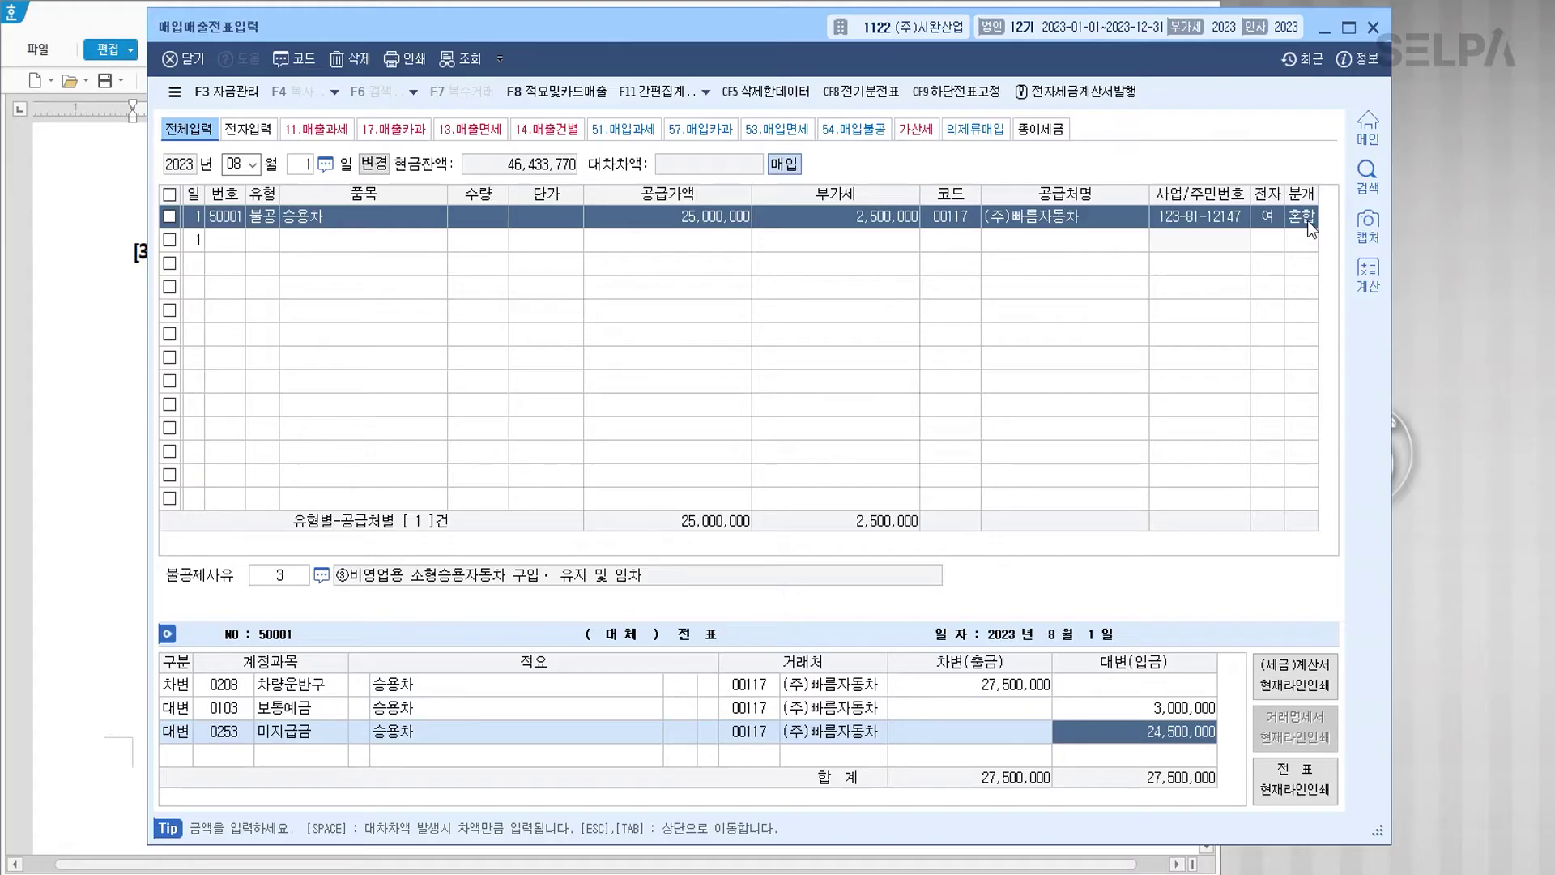
key("Return")
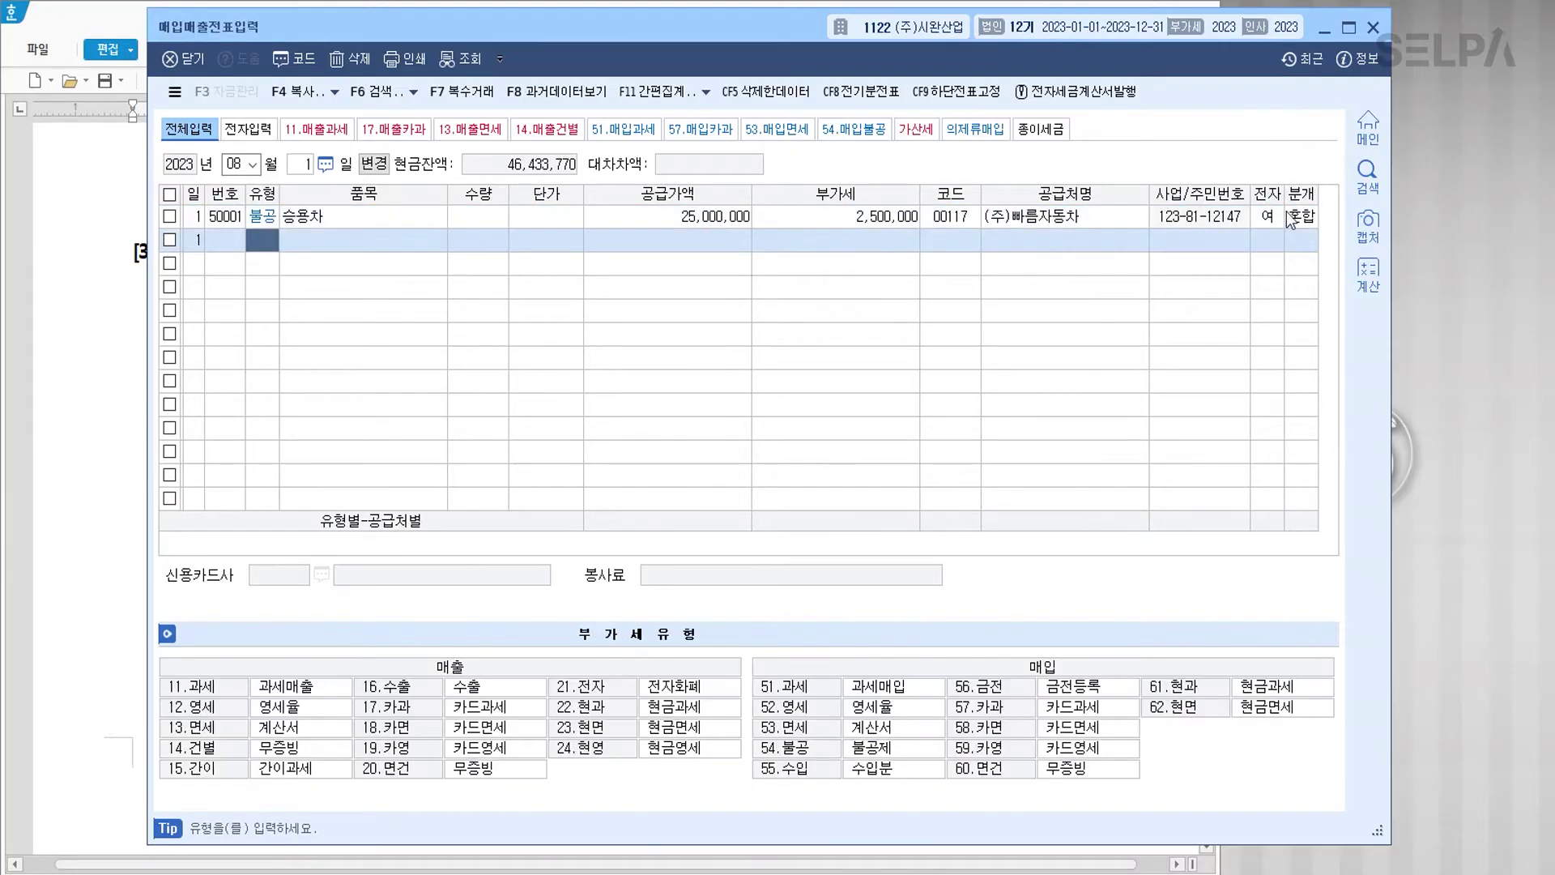
Step: Colour 08월 17일, 전자세금계산서를 발급, 더뷰 and 30%는 보통예금 red in question [4]
left_click(138, 431)
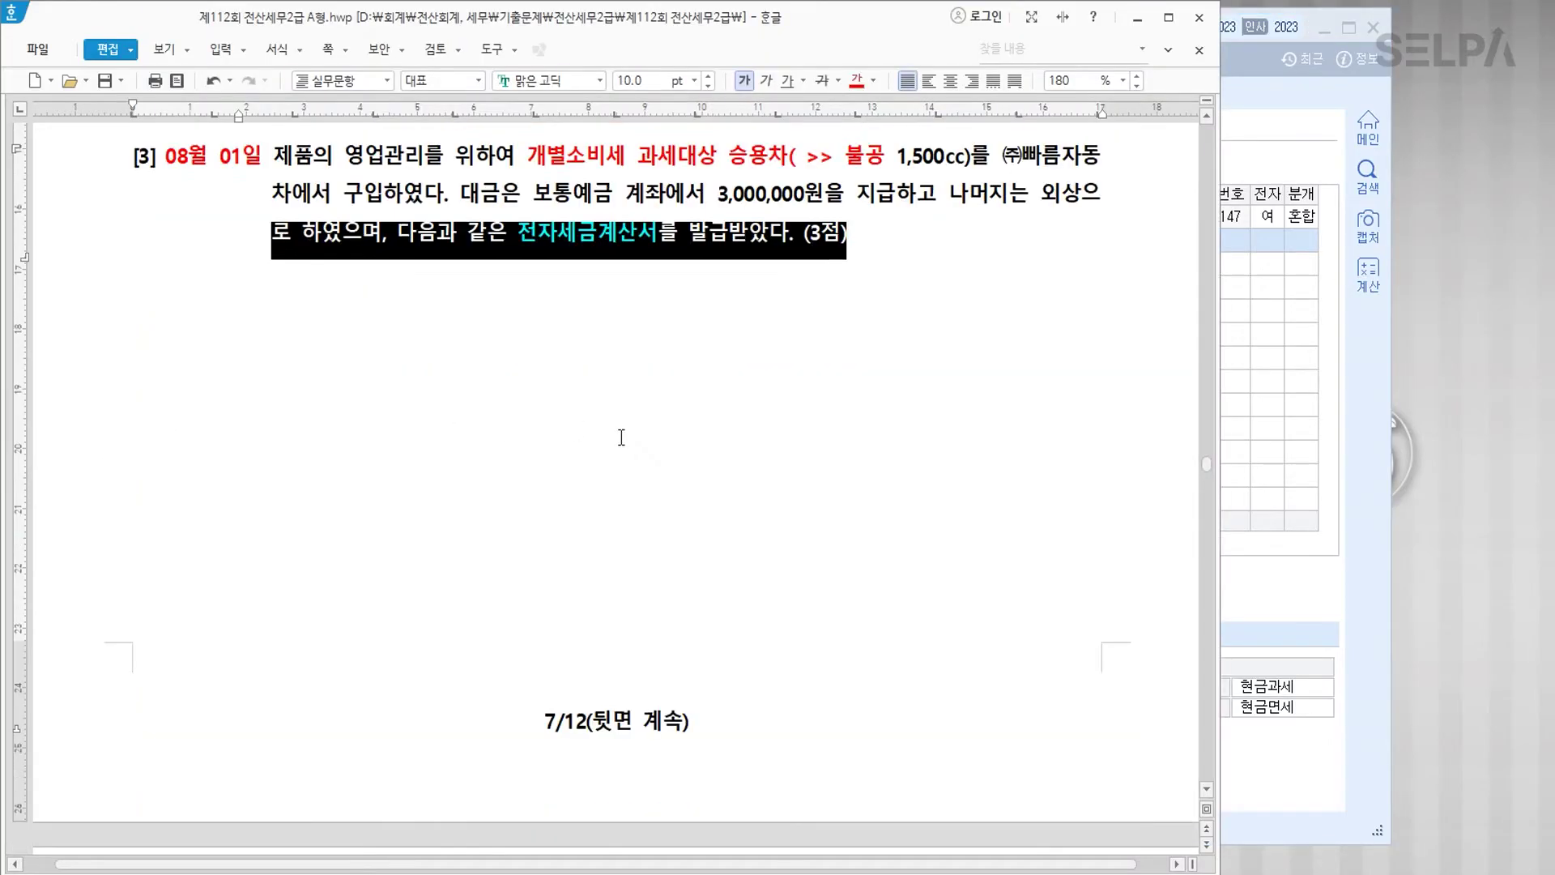
scroll(618, 434, "down", 15)
scroll(778, 444, "up", 5)
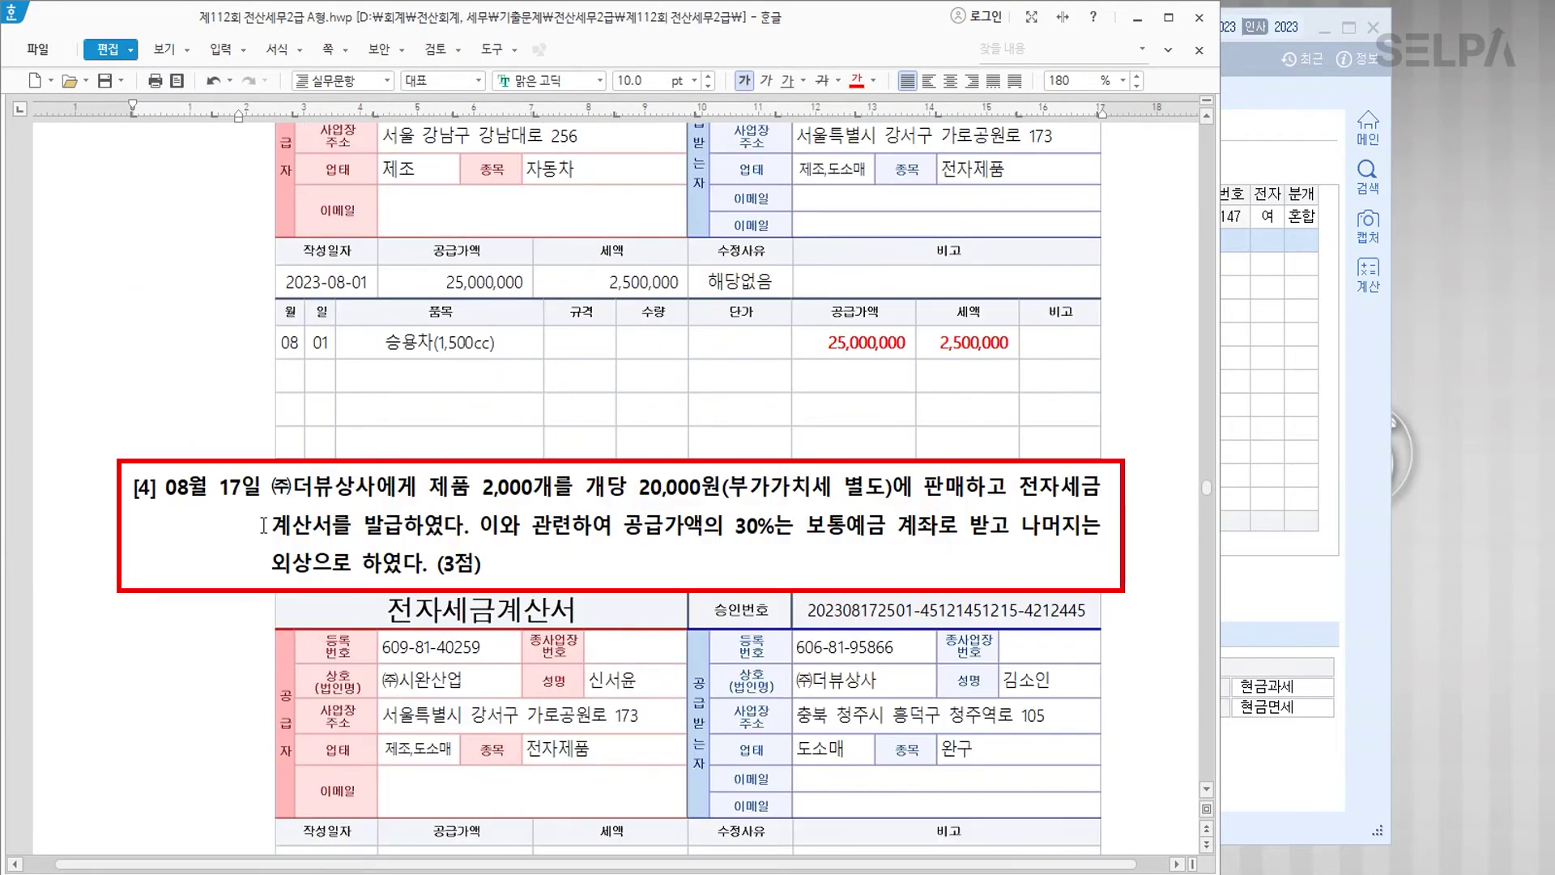
left_click_drag(166, 487, 263, 491)
left_click(857, 81)
left_click(526, 486)
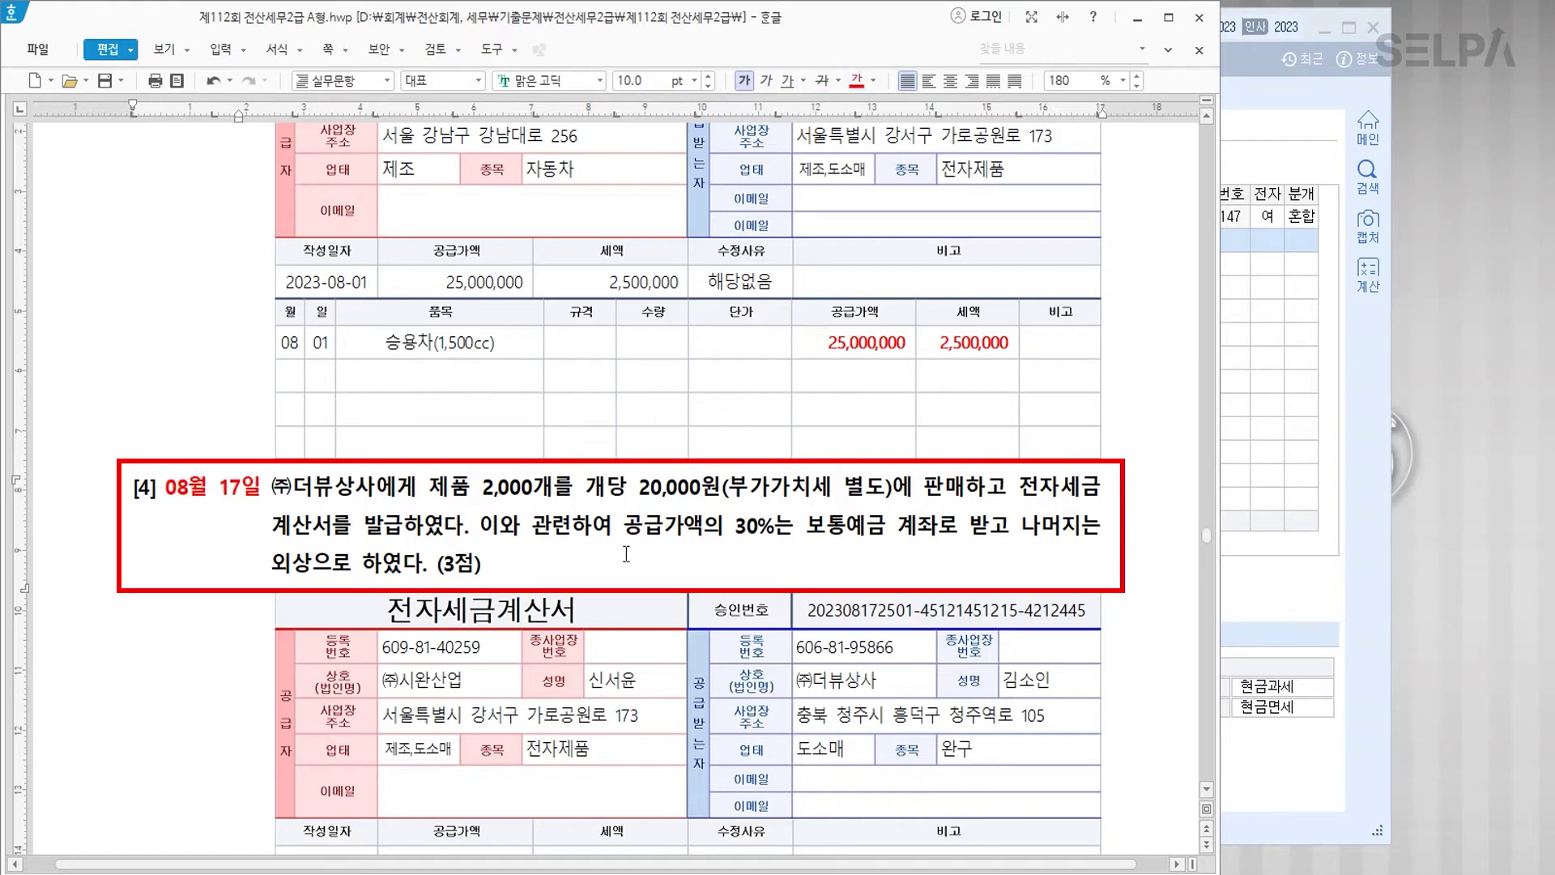
left_click(687, 489)
left_click_drag(1018, 489, 400, 526)
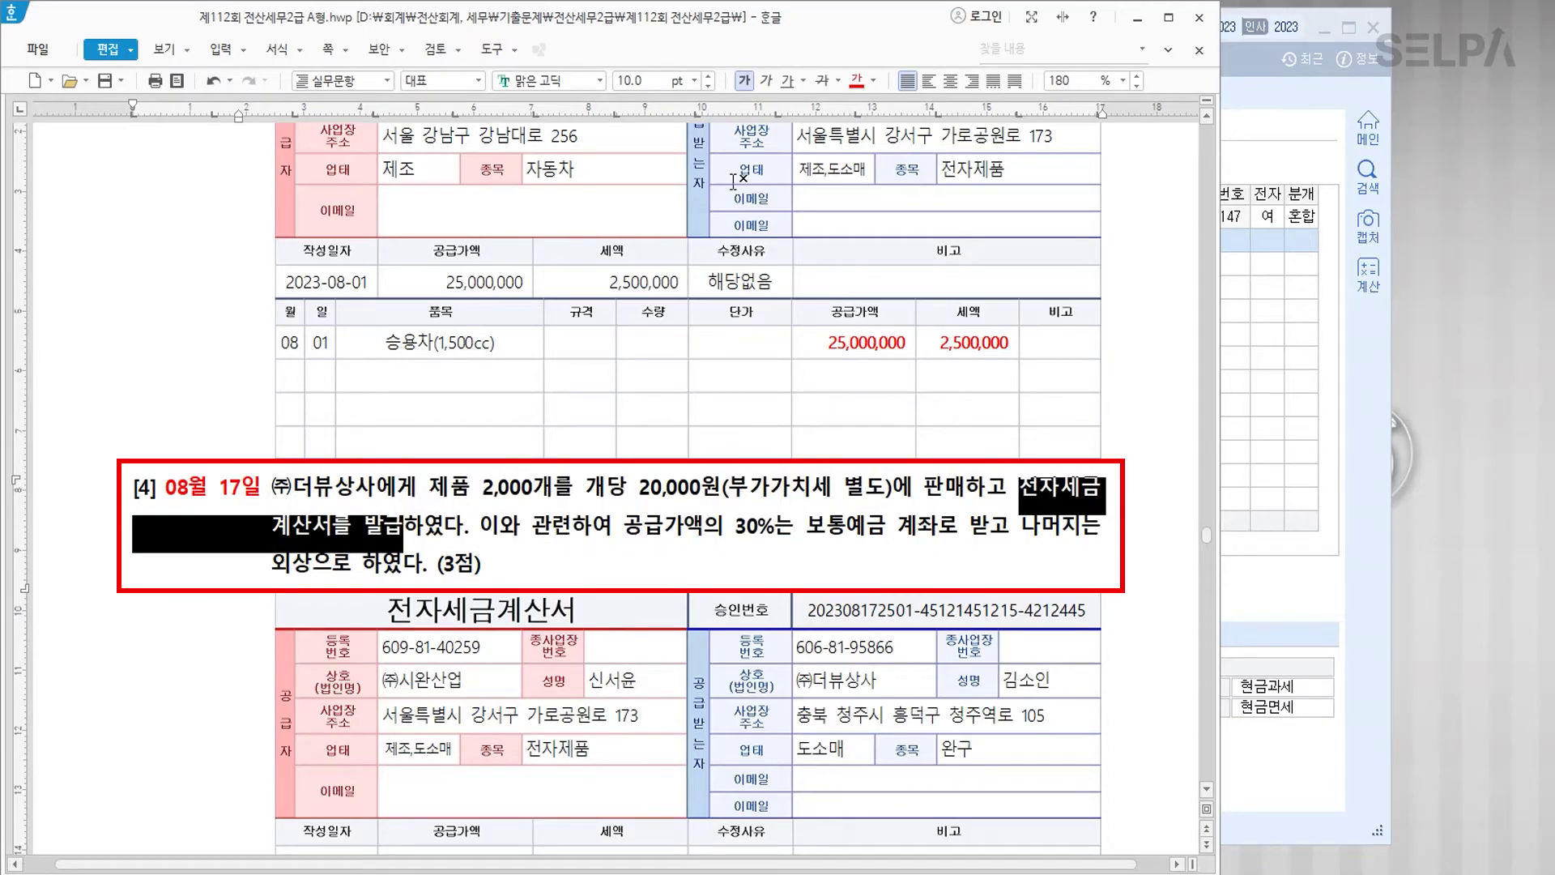
left_click(860, 81)
left_click_drag(290, 486, 328, 486)
left_click(860, 81)
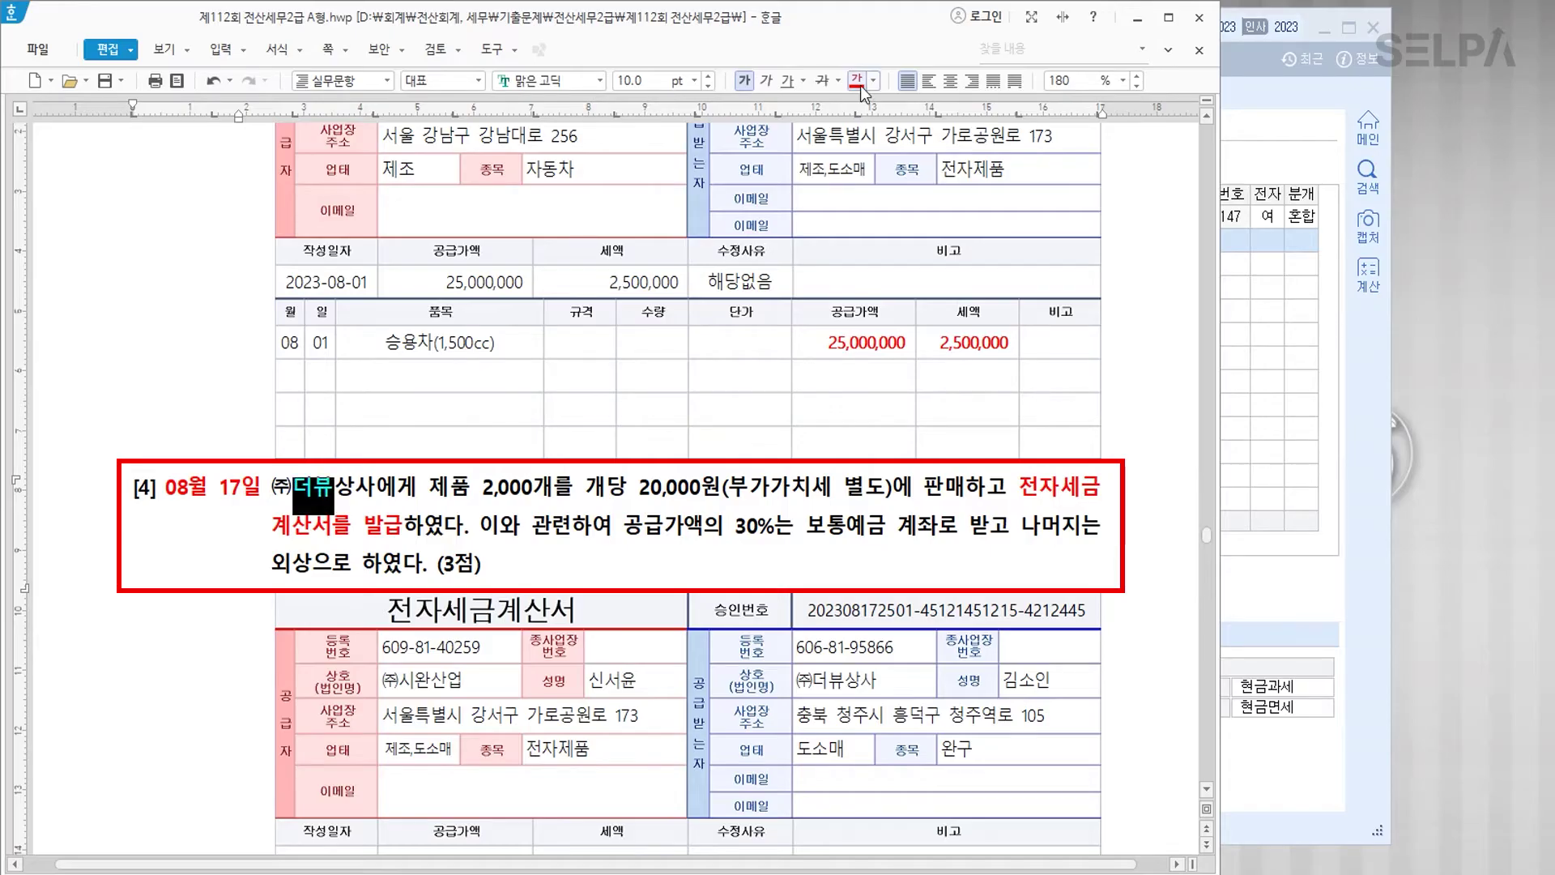
left_click(708, 557)
left_click_drag(735, 526, 891, 541)
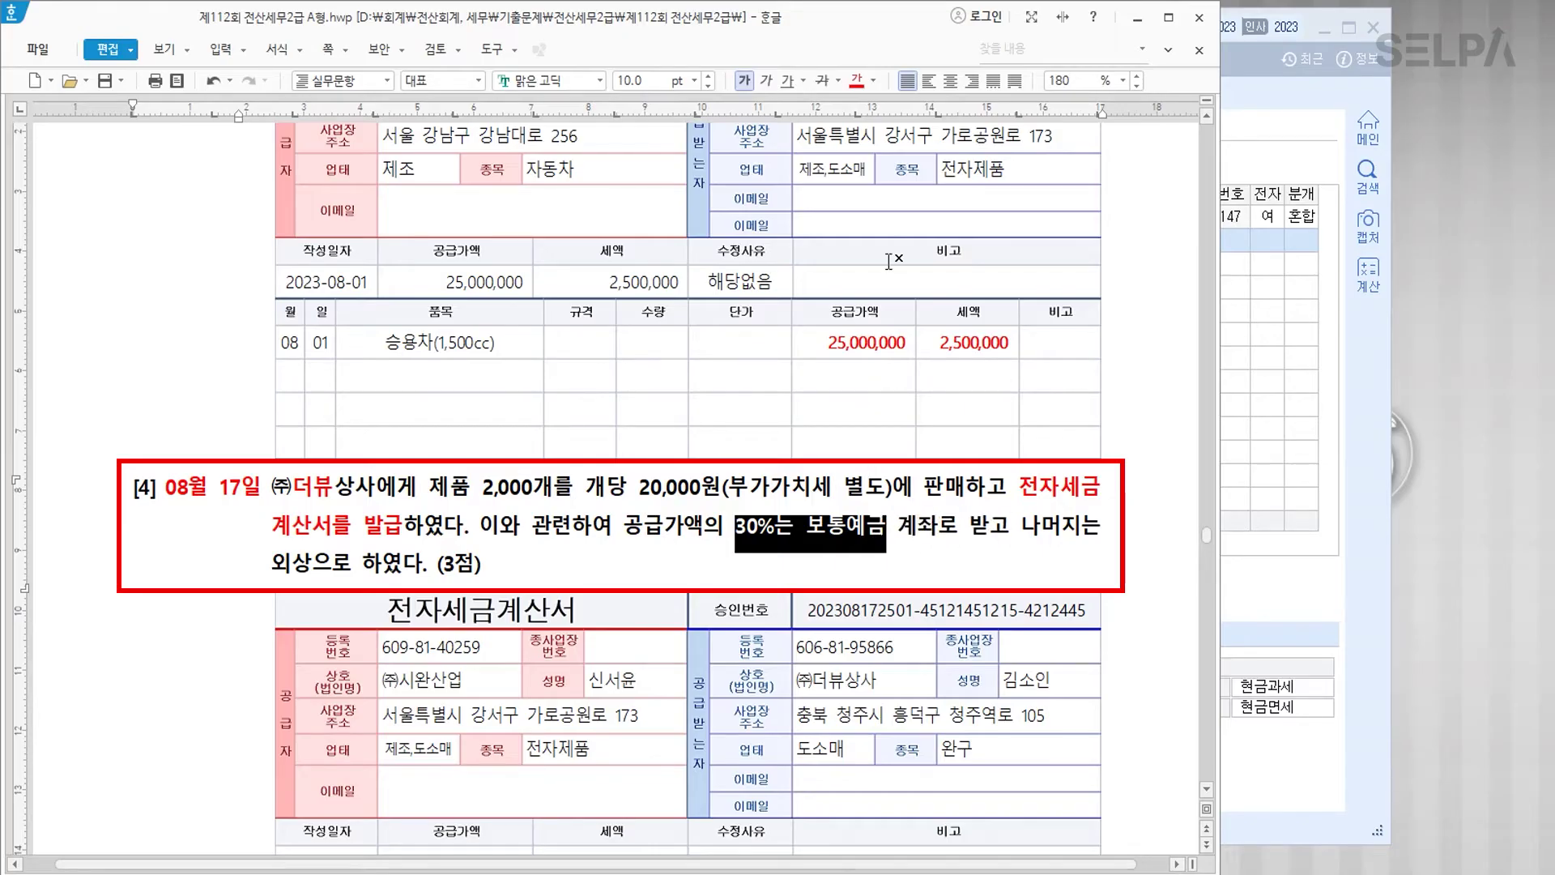
left_click(857, 81)
Step: Make the 40,000,000 supply amount red and bold and note 12,000,000 beneath it
scroll(818, 663, "down", 2)
scroll(818, 663, "down", 3)
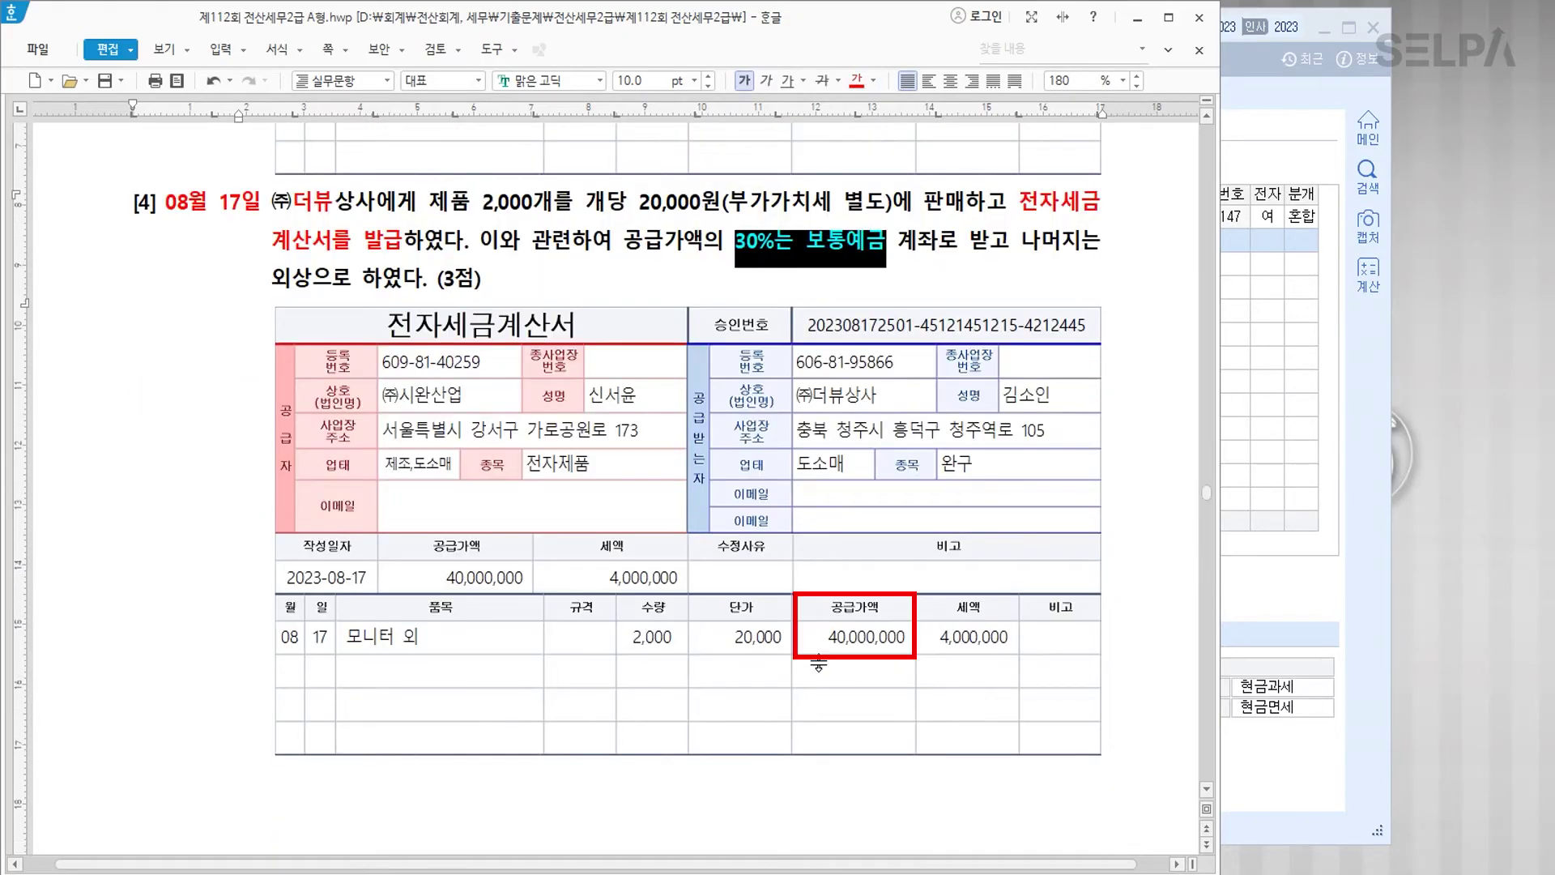
left_click_drag(828, 639, 909, 641)
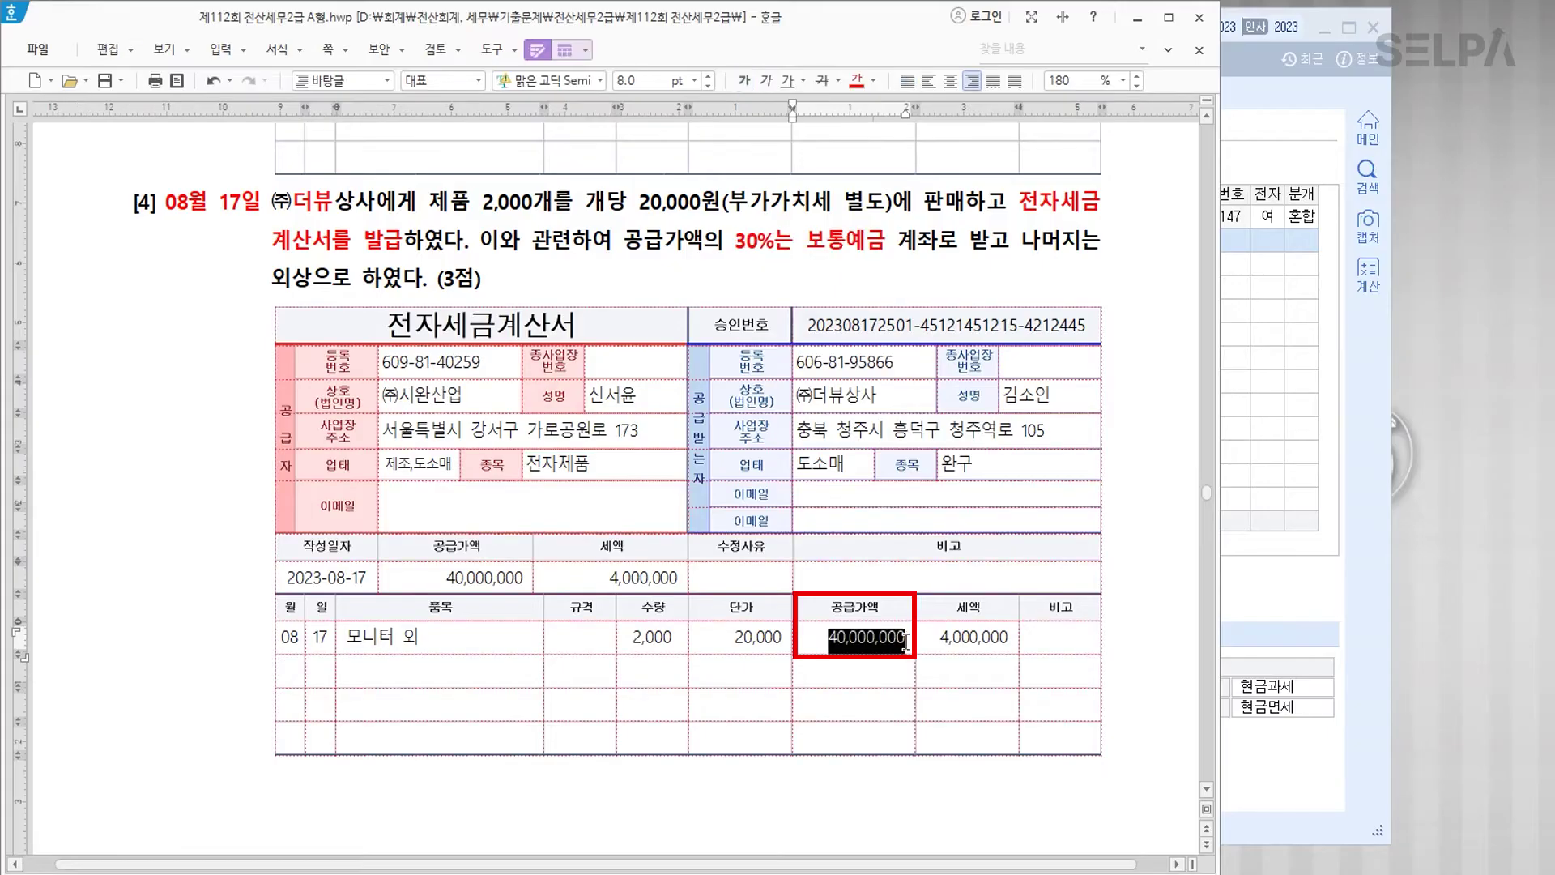
left_click(856, 81)
left_click(743, 80)
left_click(857, 670)
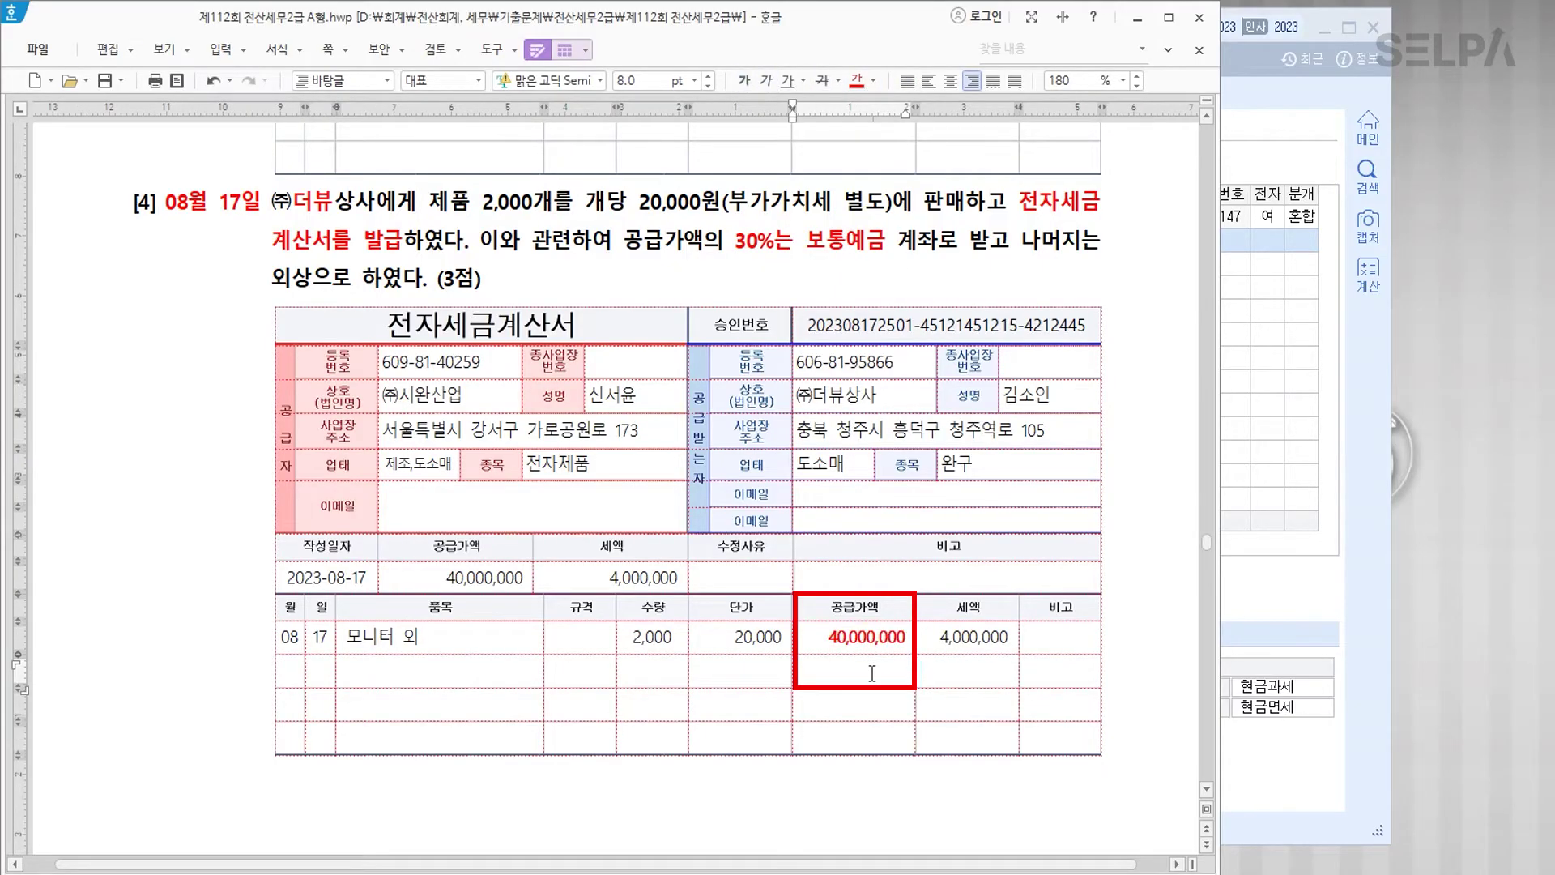
type("12,000,000")
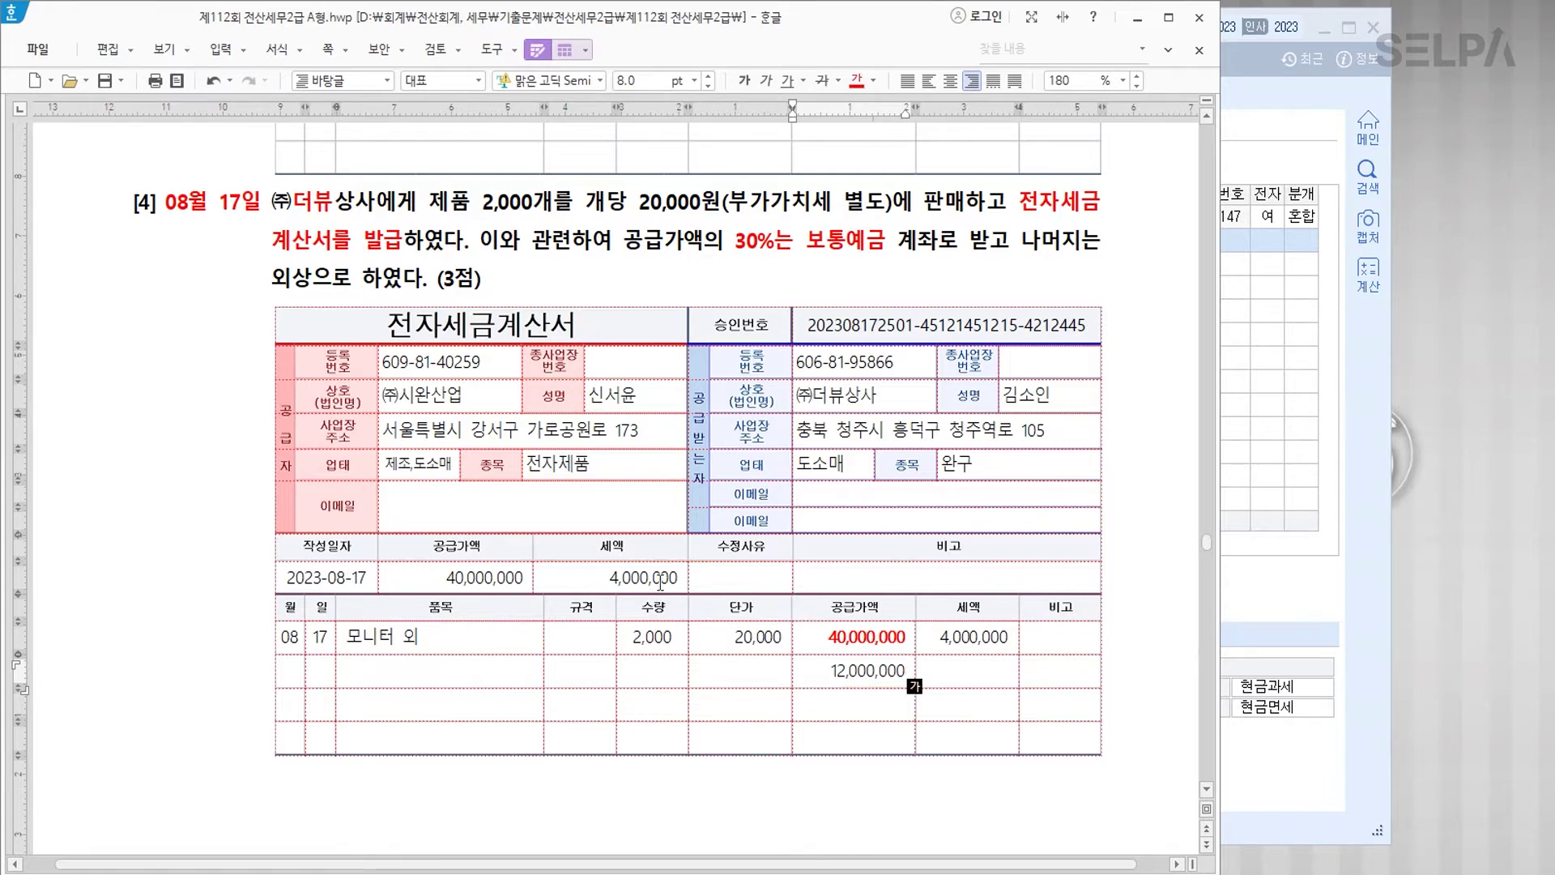
left_click(1271, 460)
Step: Start an August 17 taxable sale (11.과세) of 2,000 제품 at 20,000 each with 4,000,000 VAT
key("Escape")
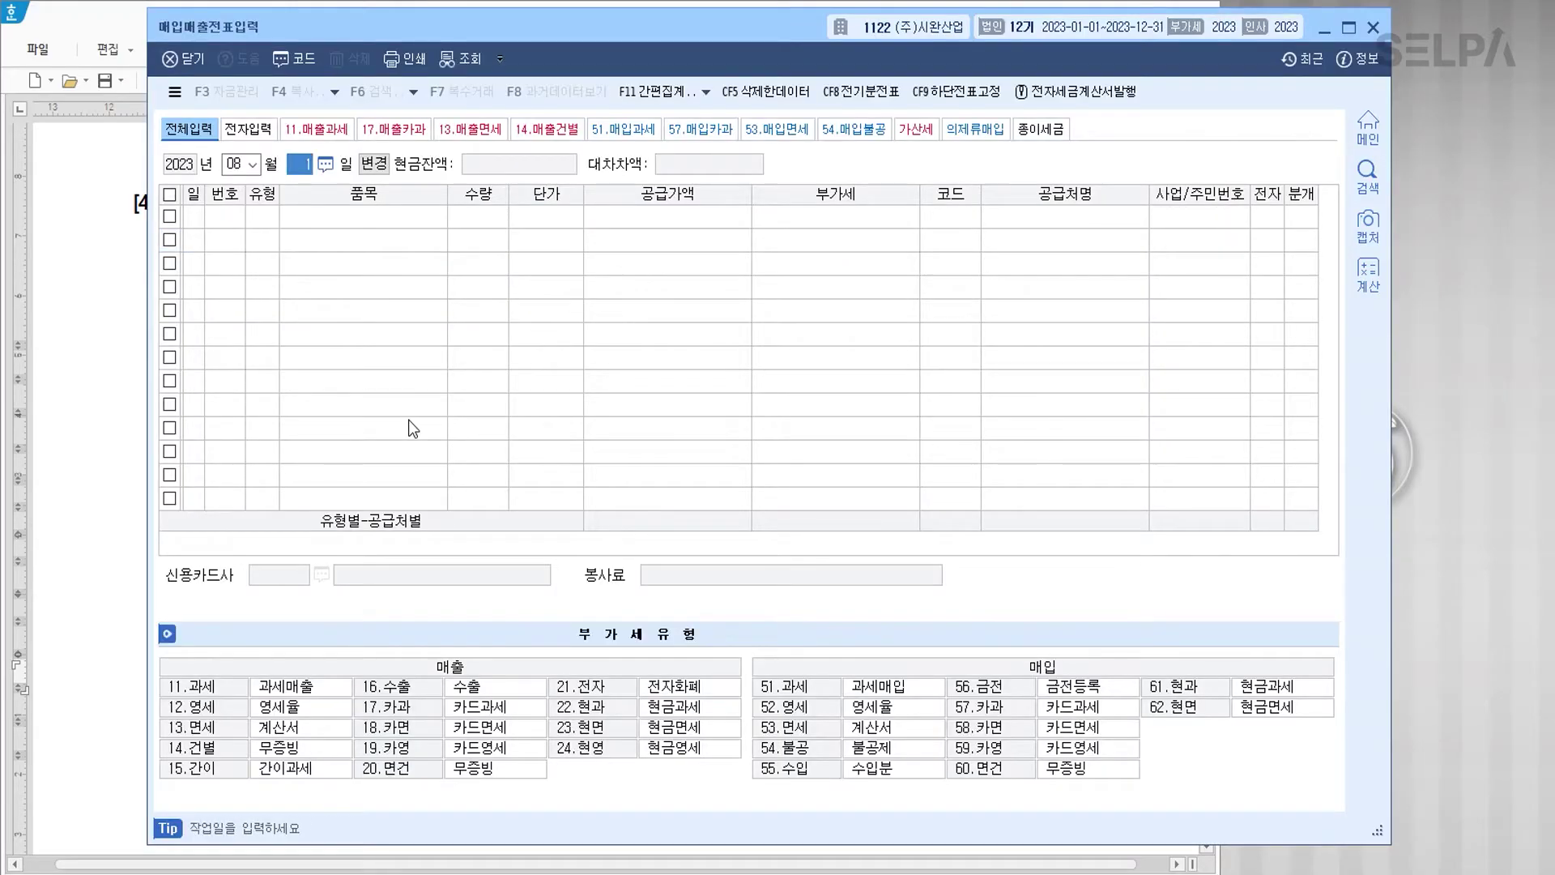
type("1711")
key("Return")
type("제품")
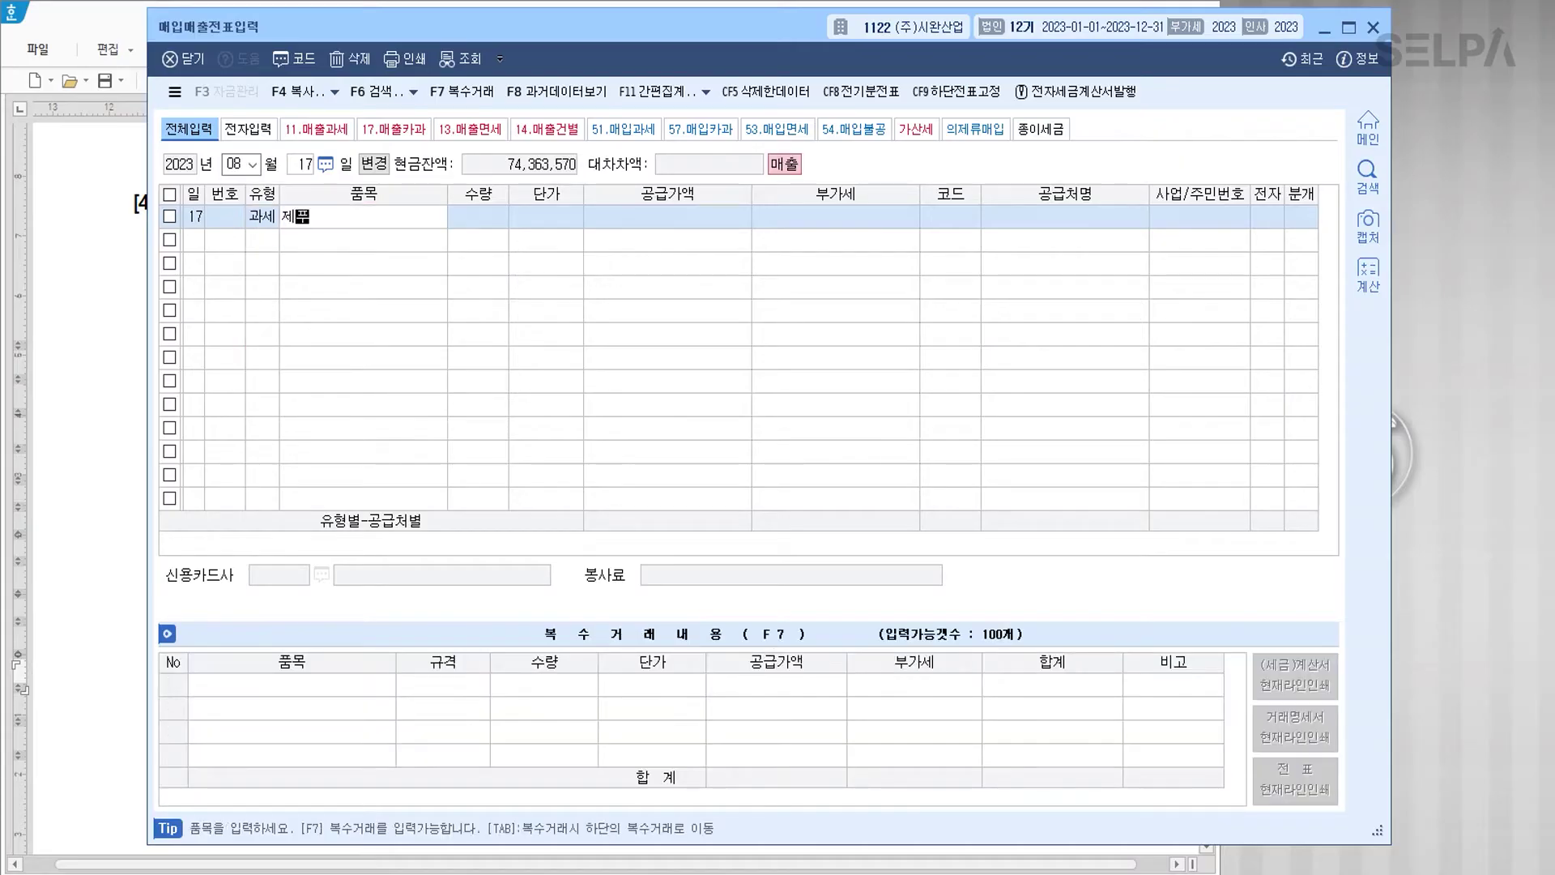
key("Return")
type("2000")
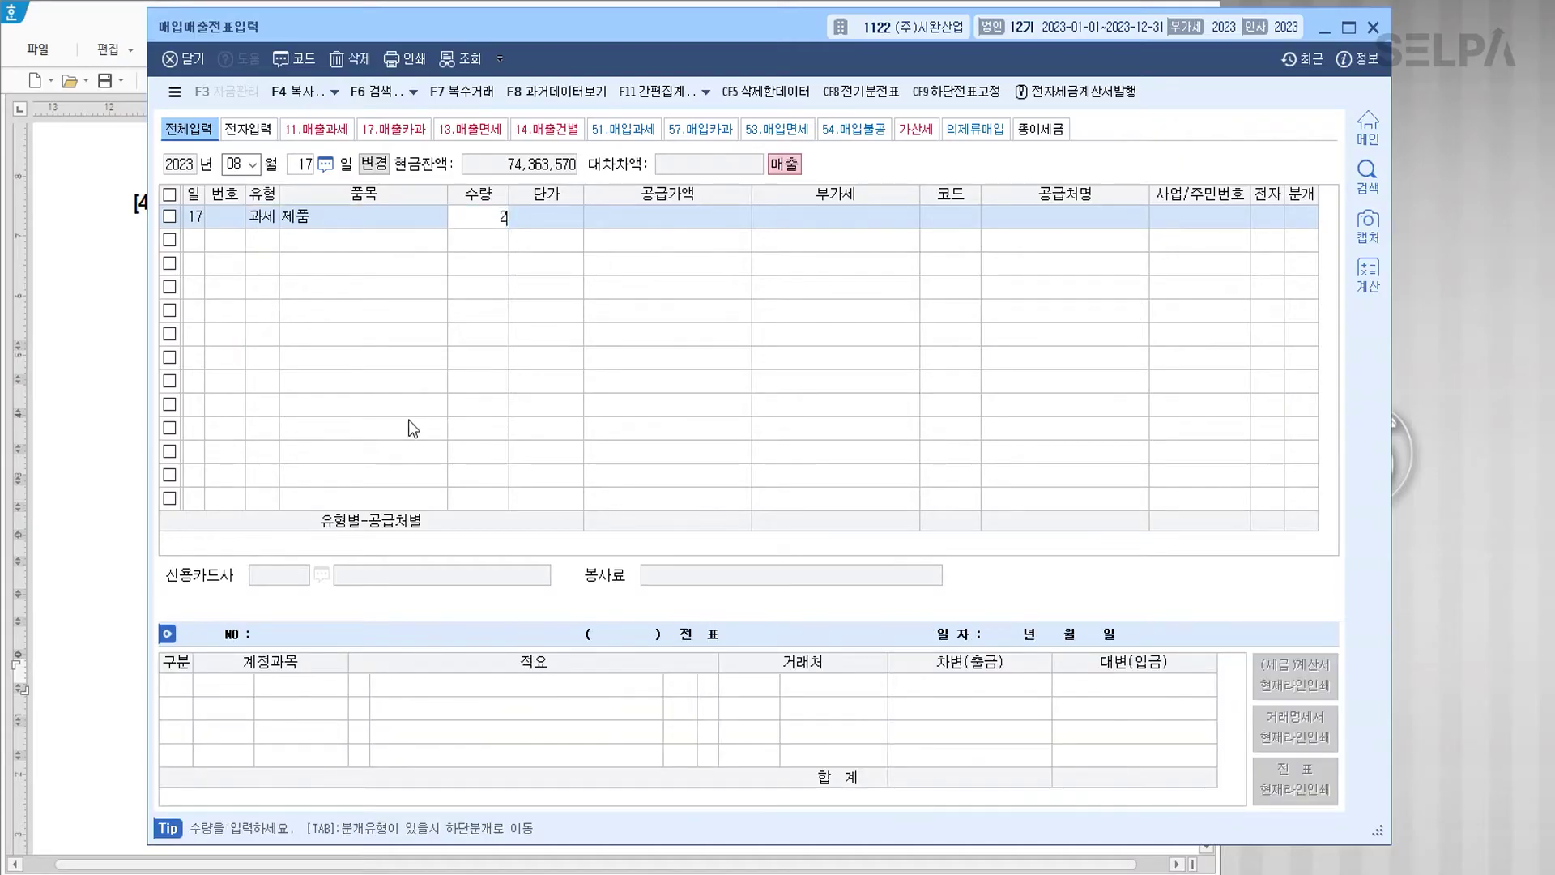
key("Return")
type("200000")
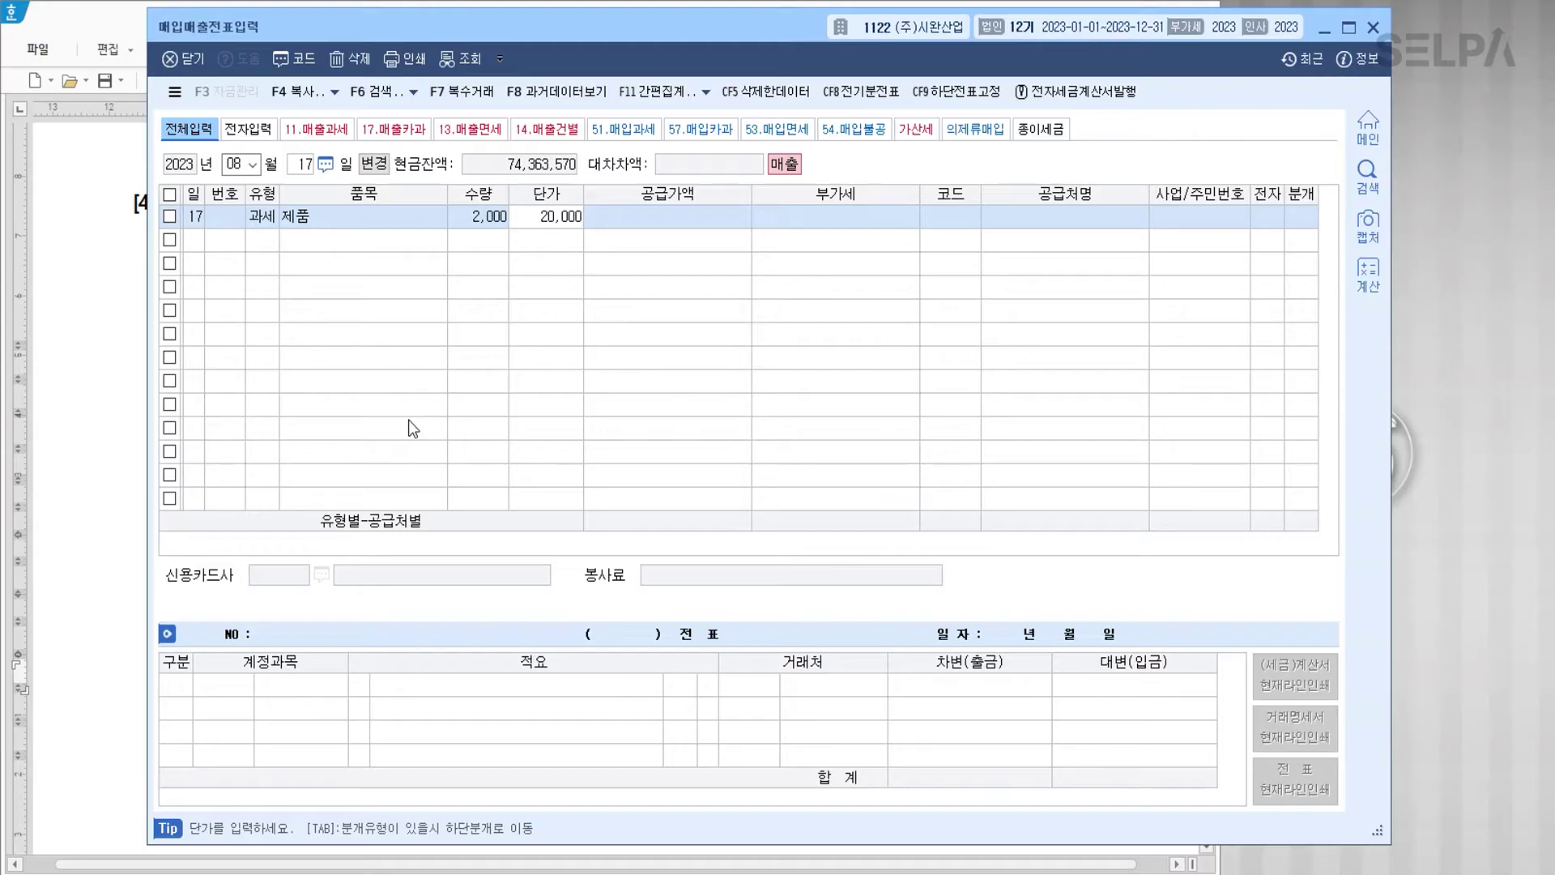
key("Return")
key("Return")
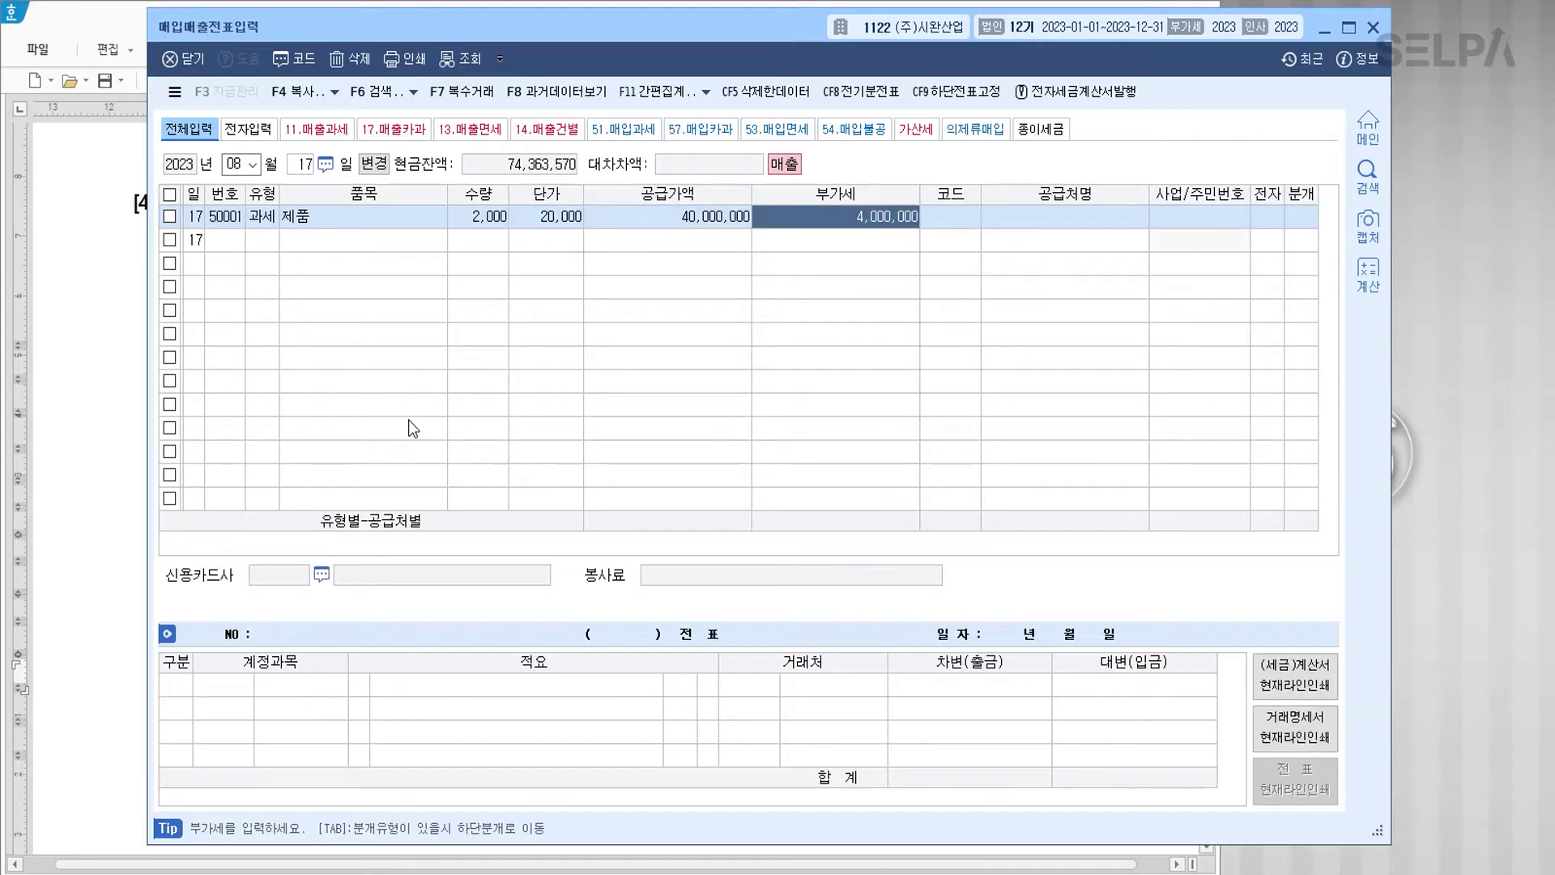
key("Return")
Step: Set the customer to (주)더뷰상사 and mark the tax invoice as electronic
type("더뷰")
key("Return")
key("Return")
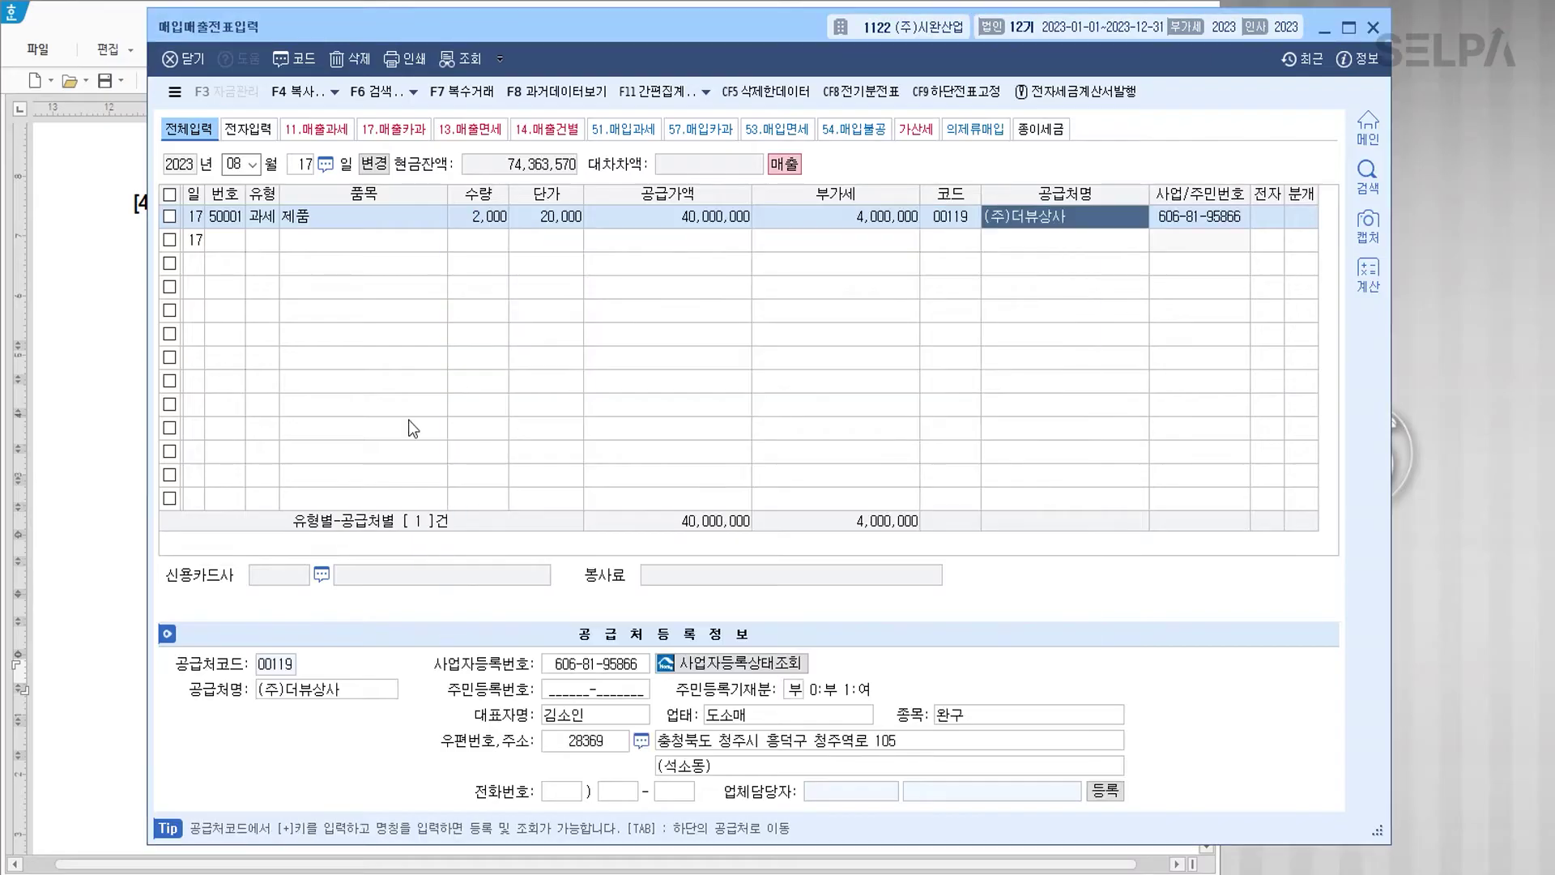
key("Return")
type("1")
key("Return")
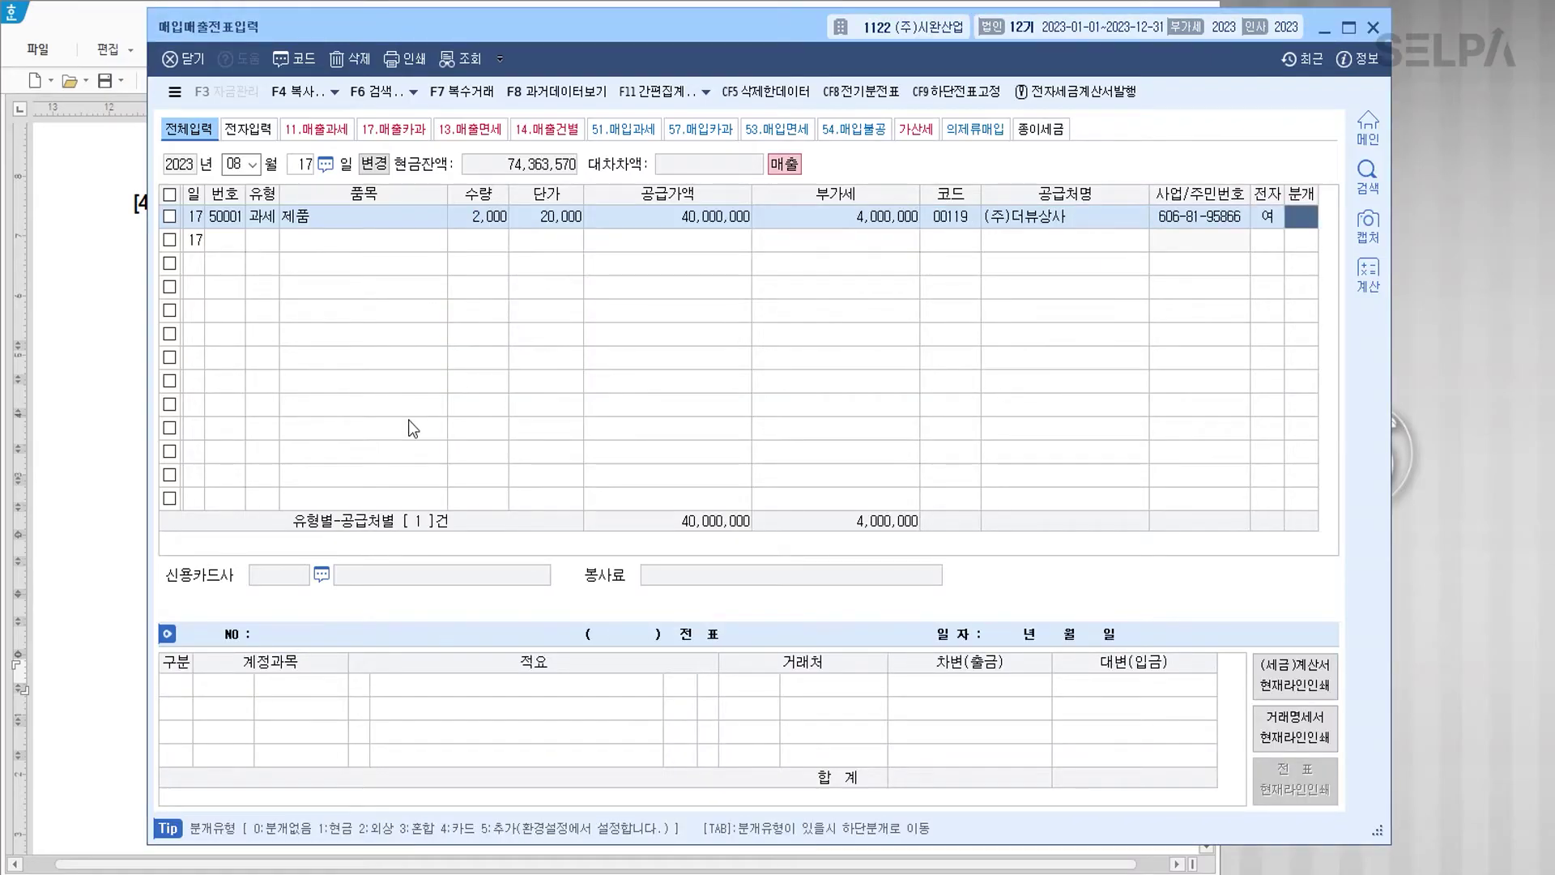
type("3")
key("Return")
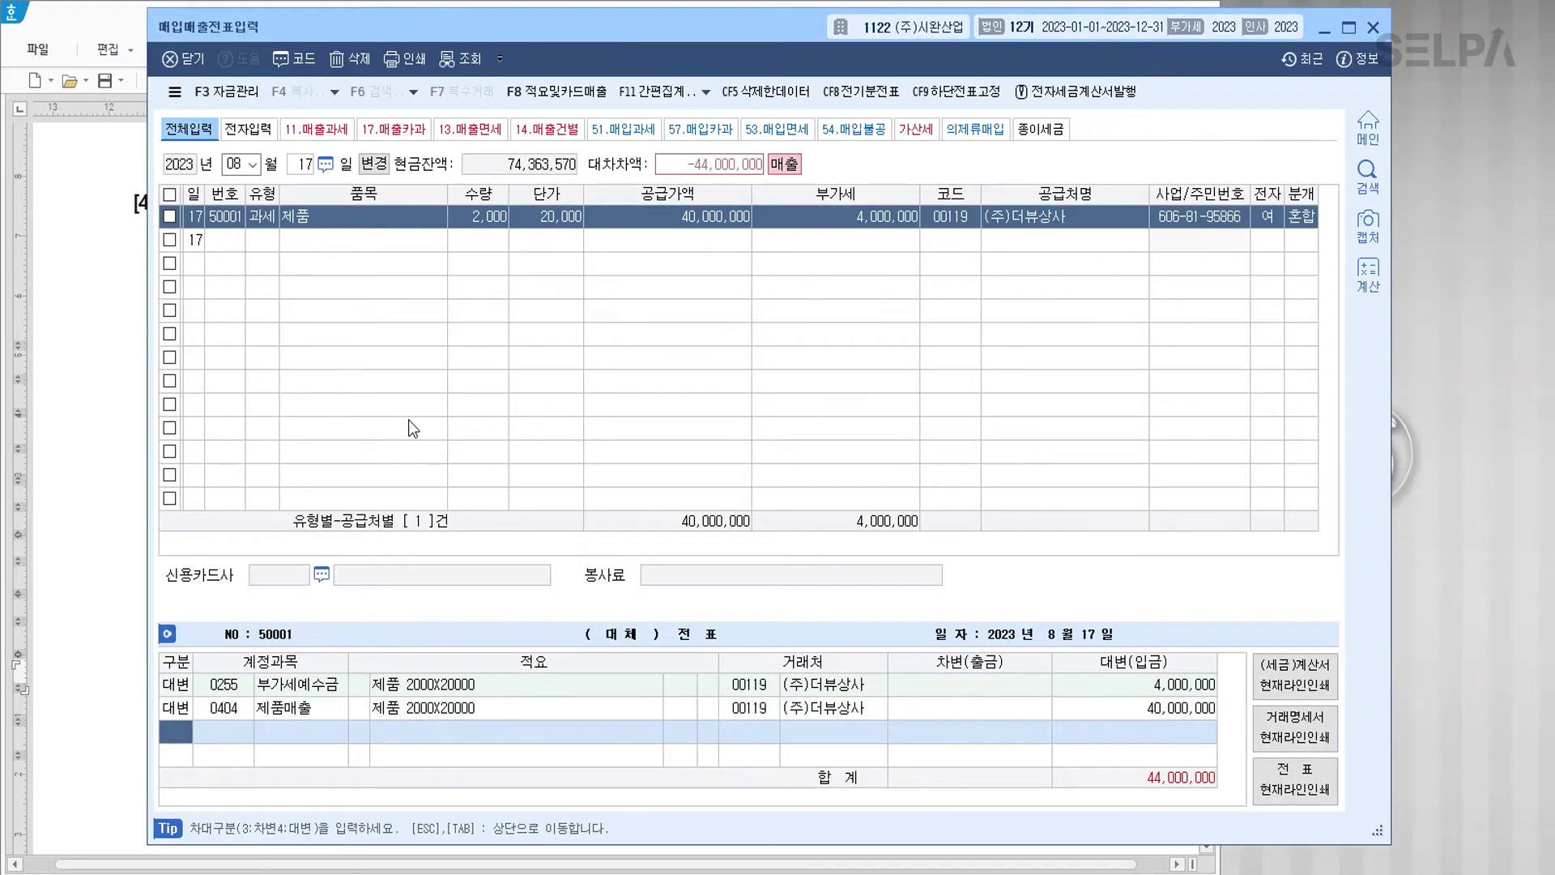
Step: Journalize as 3.혼합: debit 보통예금 12,000,000 and 외상매출금 32,000,000, then save the voucher
type("3")
key("Return")
type("103")
key("Return")
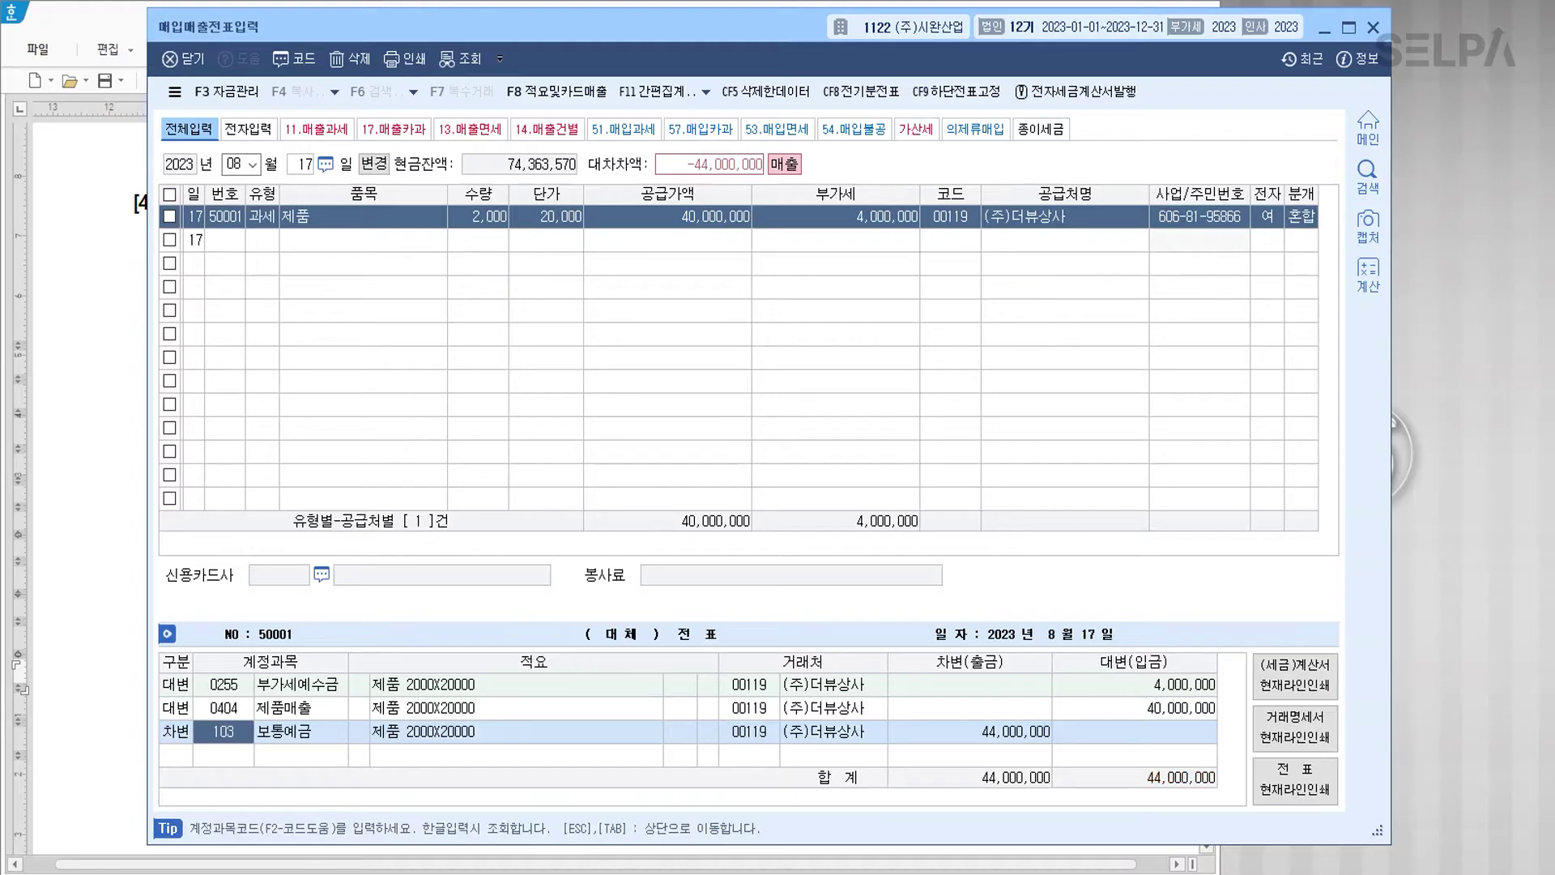
key("Return")
type("12000000")
key("Return")
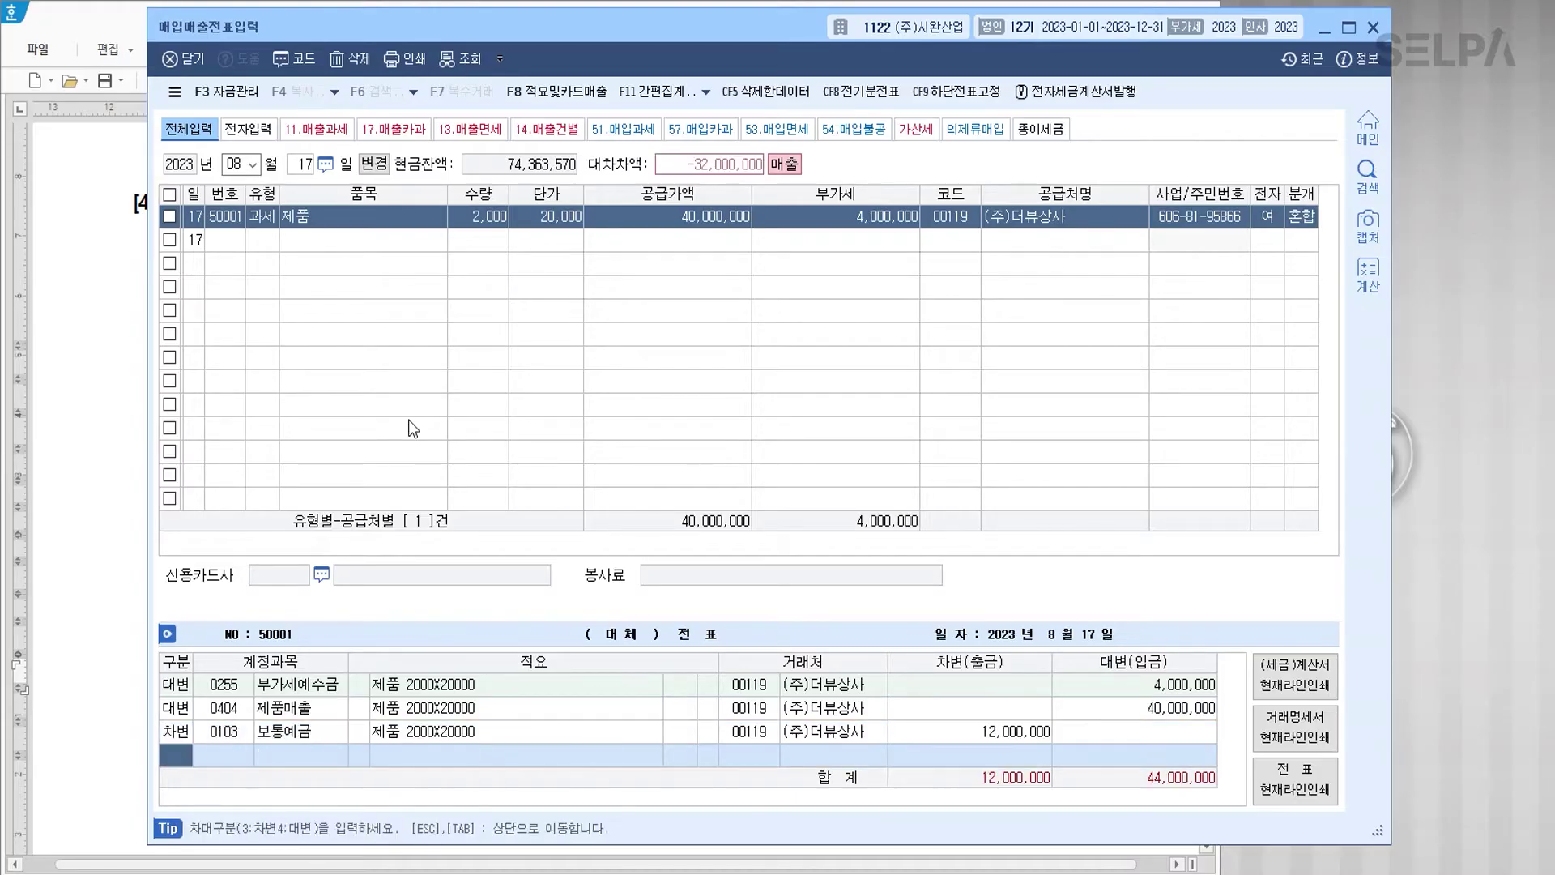
type("3")
key("Return")
type("108")
key("Return")
key("Return")
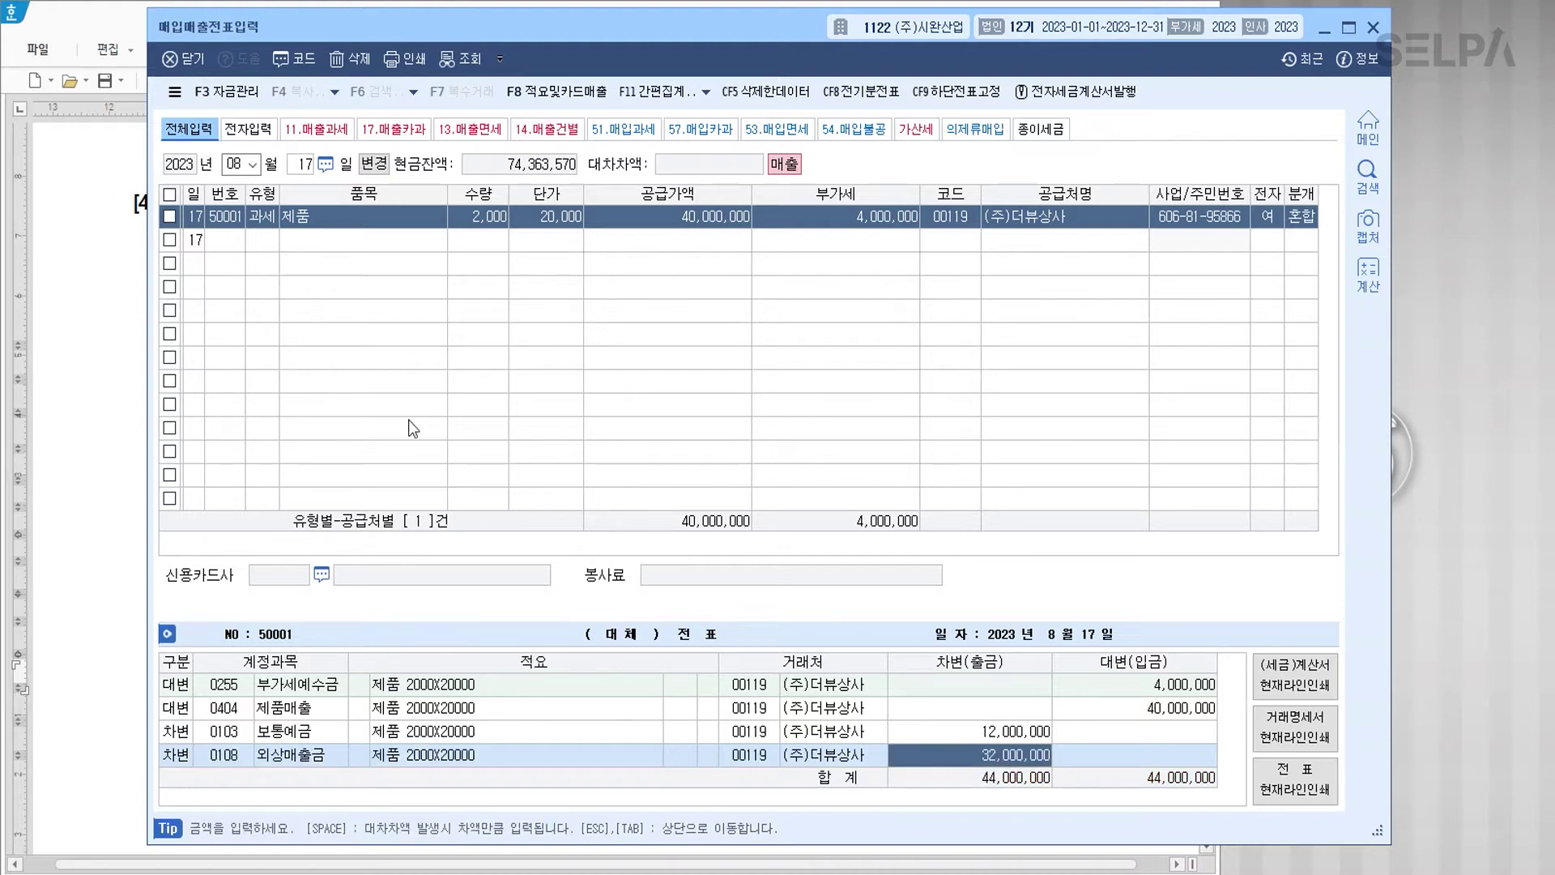
key("Return")
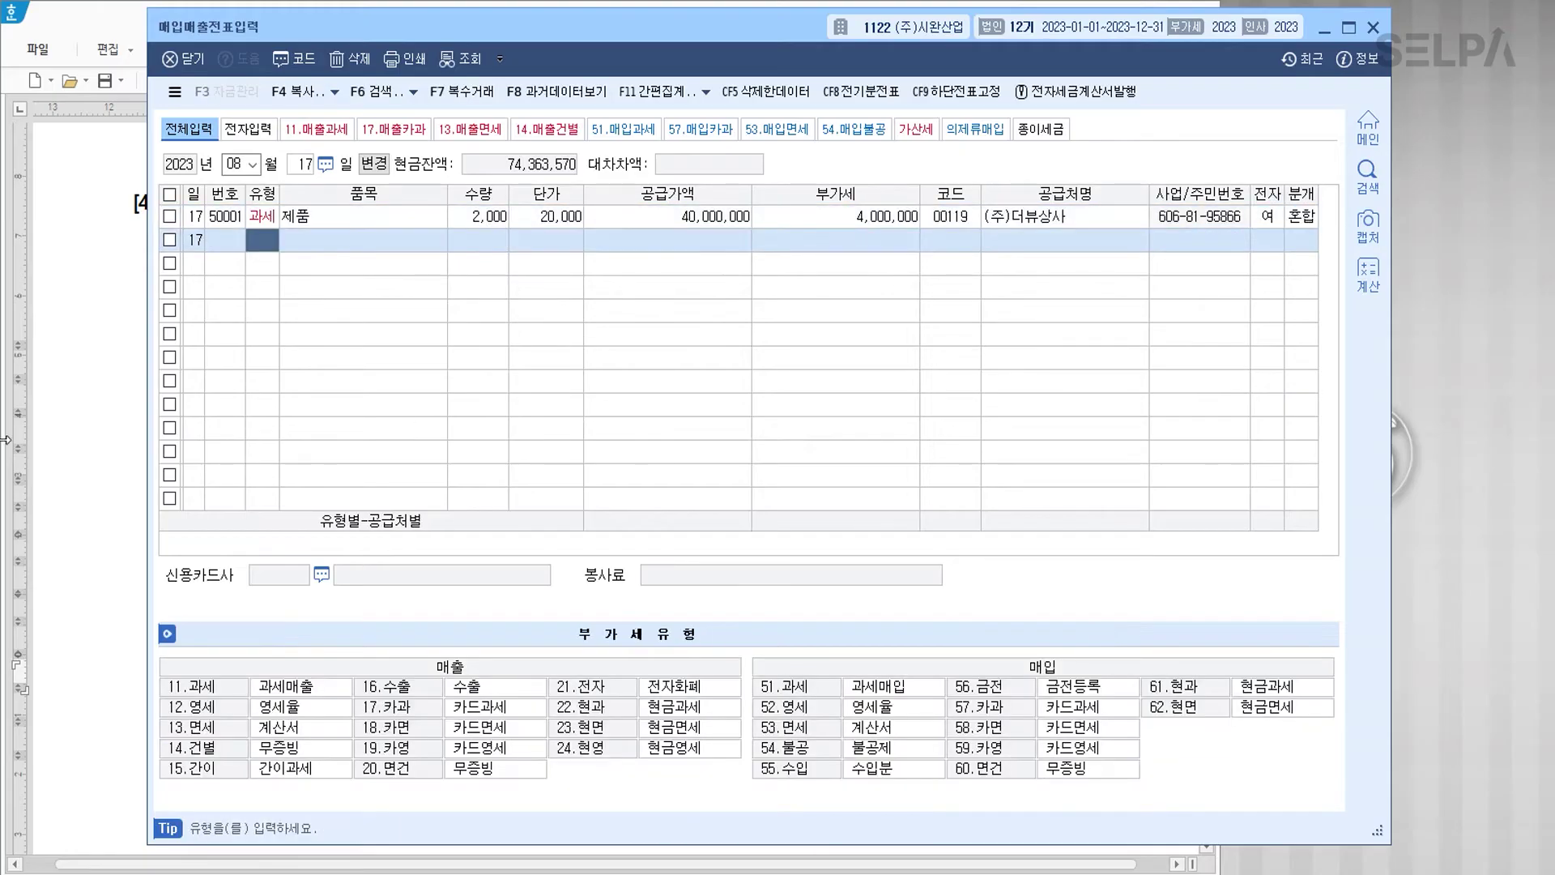
left_click(109, 418)
Step: In problem [5], colour 11월 30일 red and strike through 신고일 11월 27일
scroll(514, 527, "down", 8)
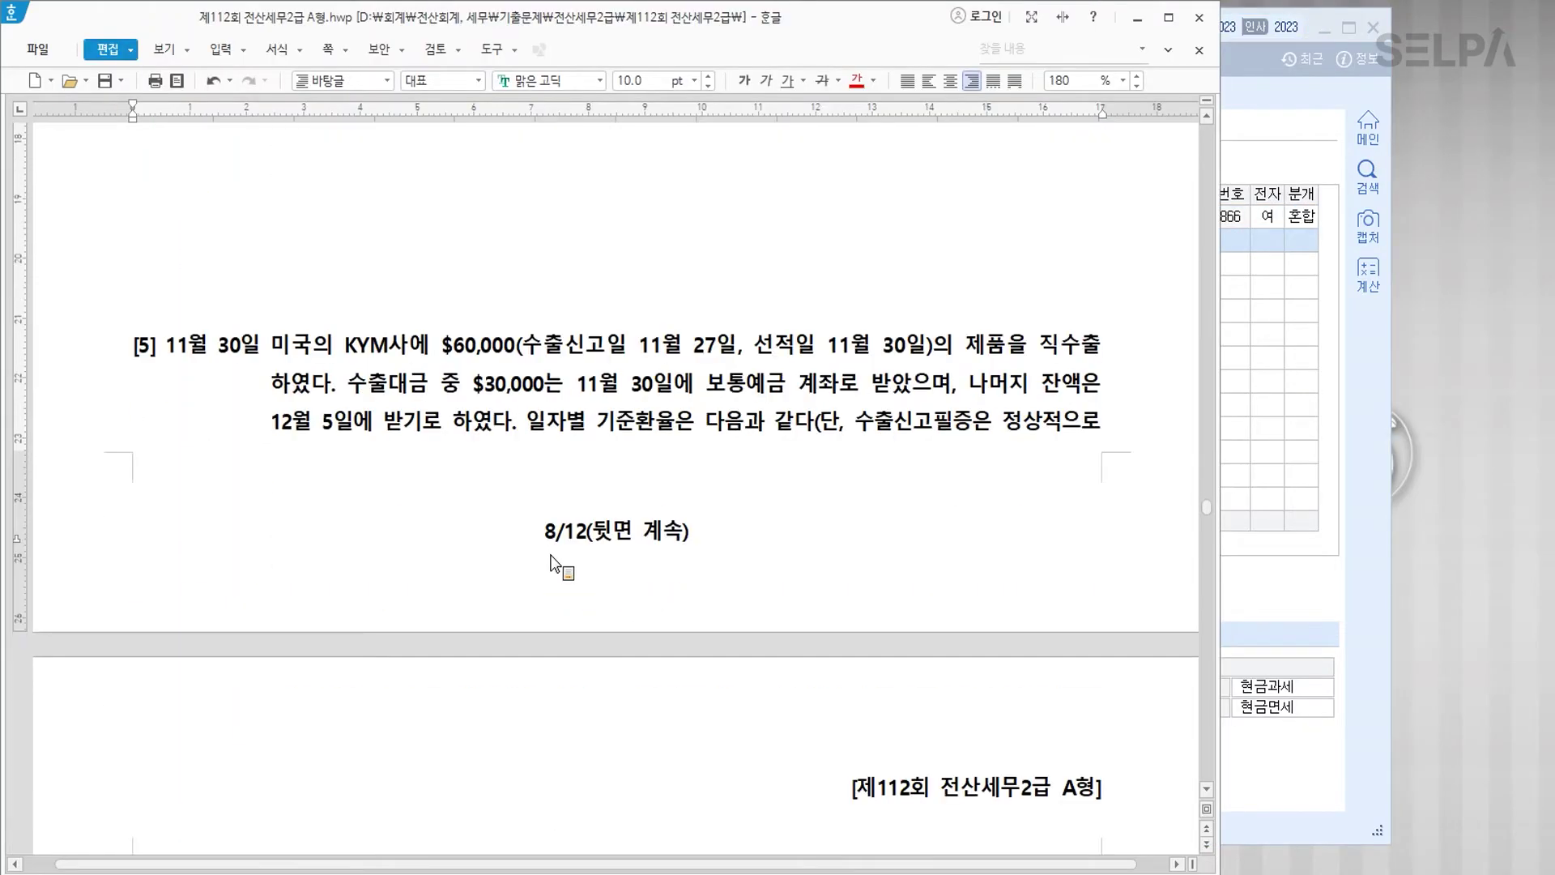
left_click_drag(306, 356, 260, 357)
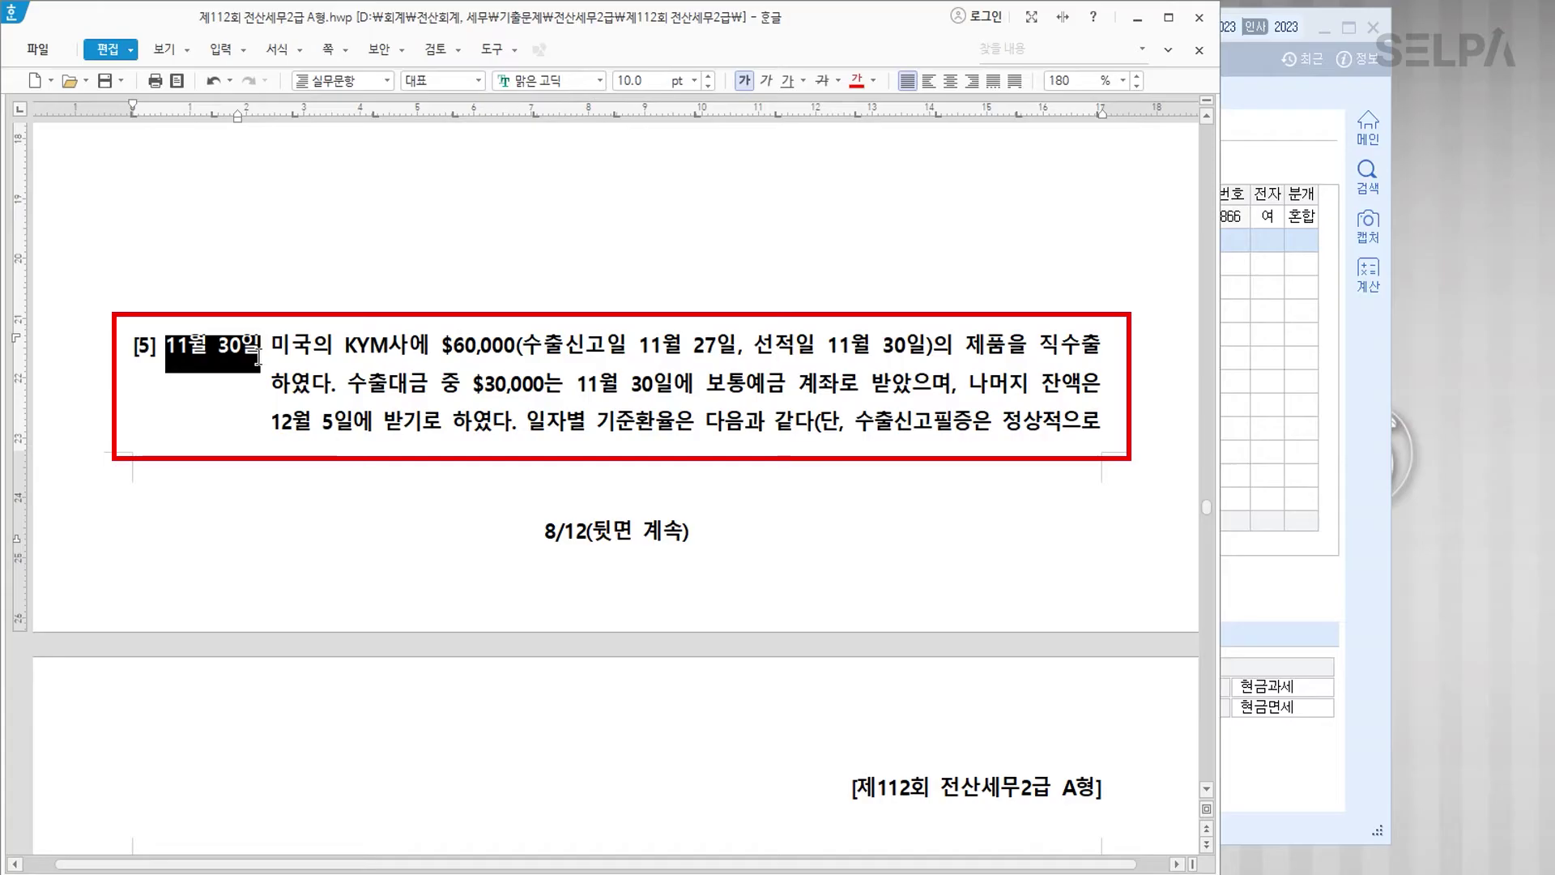
left_click(852, 84)
left_click(532, 348)
left_click_drag(551, 343, 554, 343)
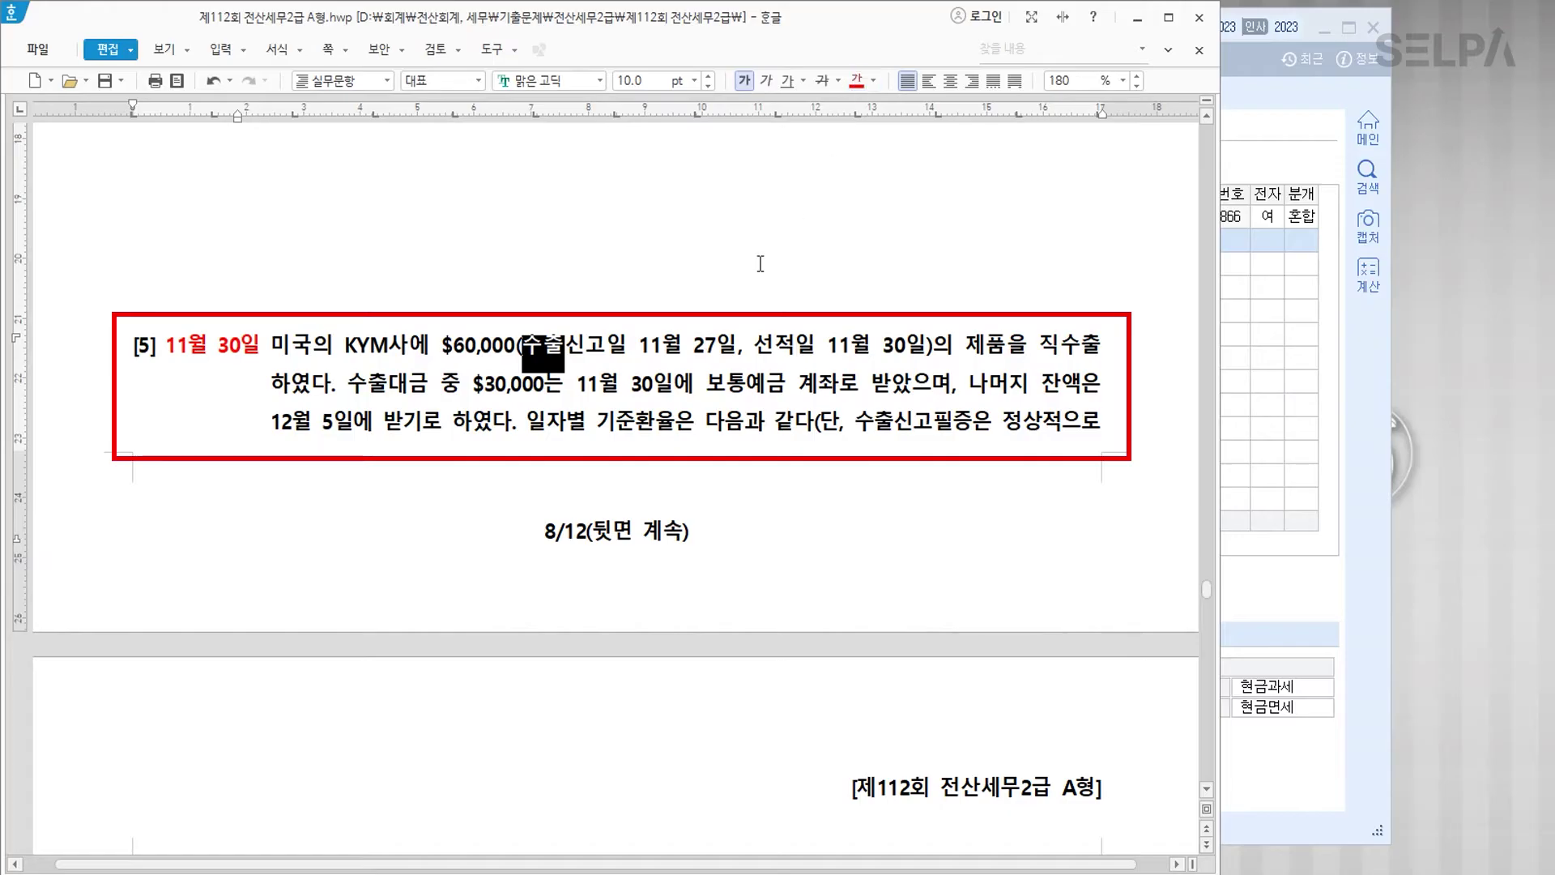
left_click_drag(565, 345, 729, 344)
left_click(822, 80)
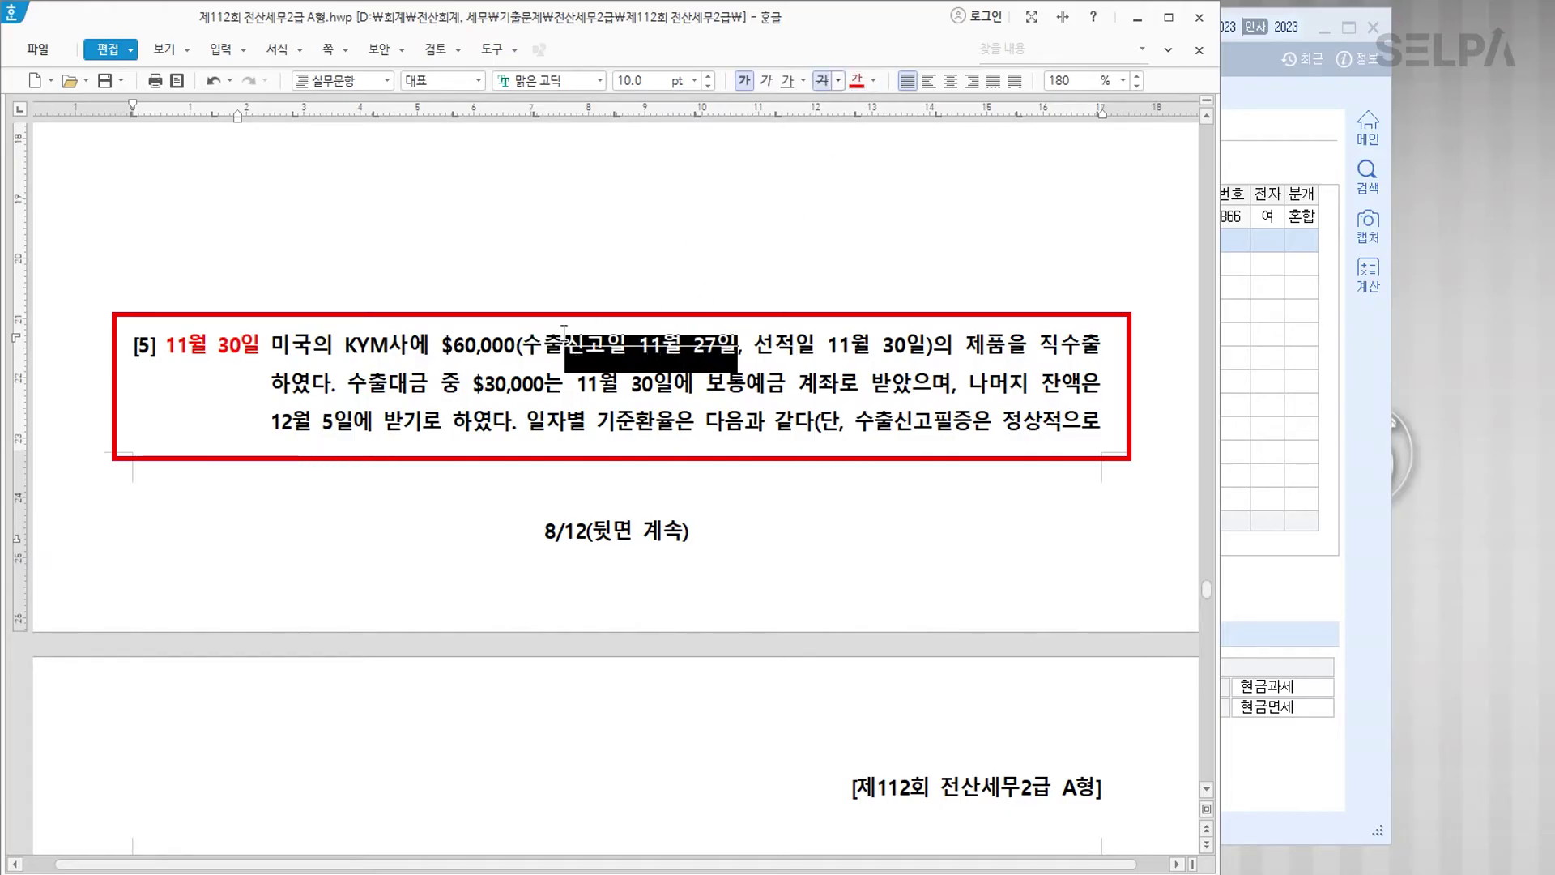
Step: Colour 수출 and 선적일 11월 30일 red
left_click_drag(522, 345, 564, 345)
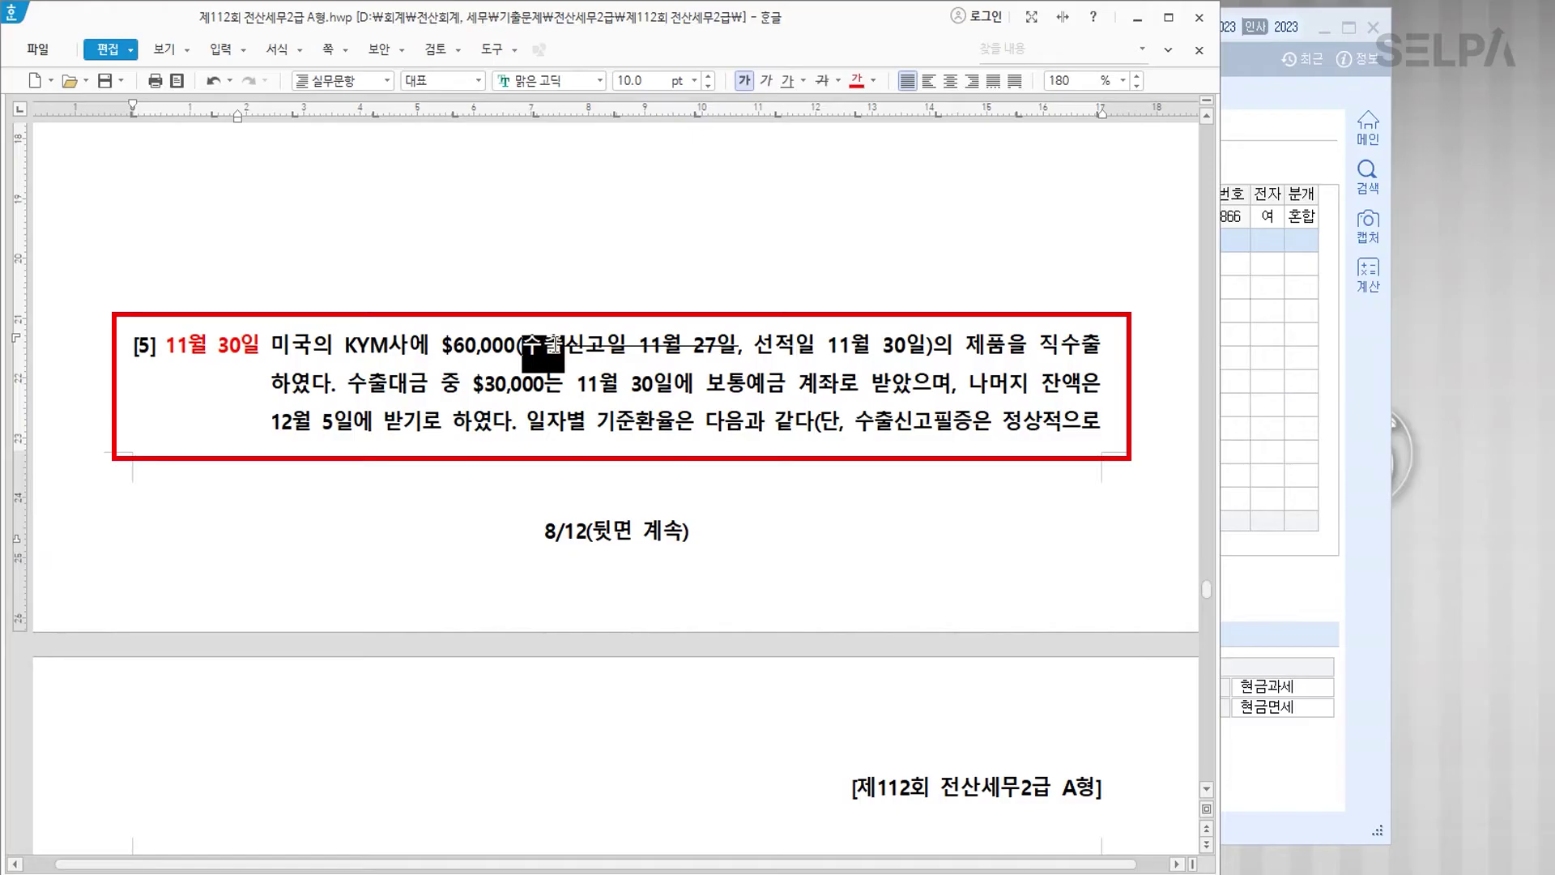
left_click(859, 82)
left_click_drag(754, 345, 919, 339)
left_click(859, 82)
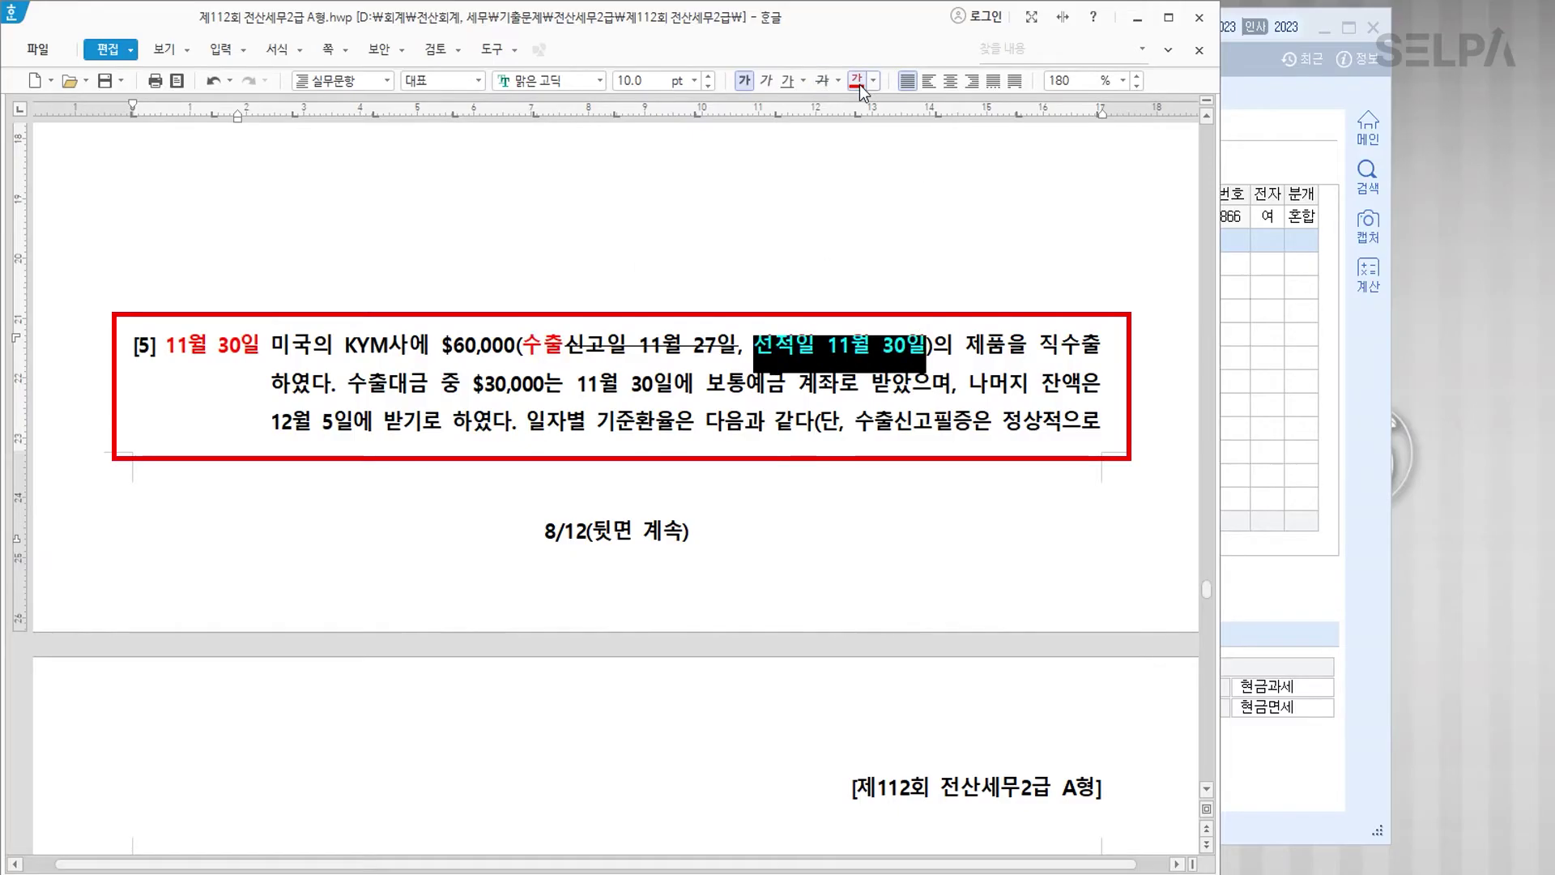
left_click(654, 315)
scroll(572, 430, "down", 3)
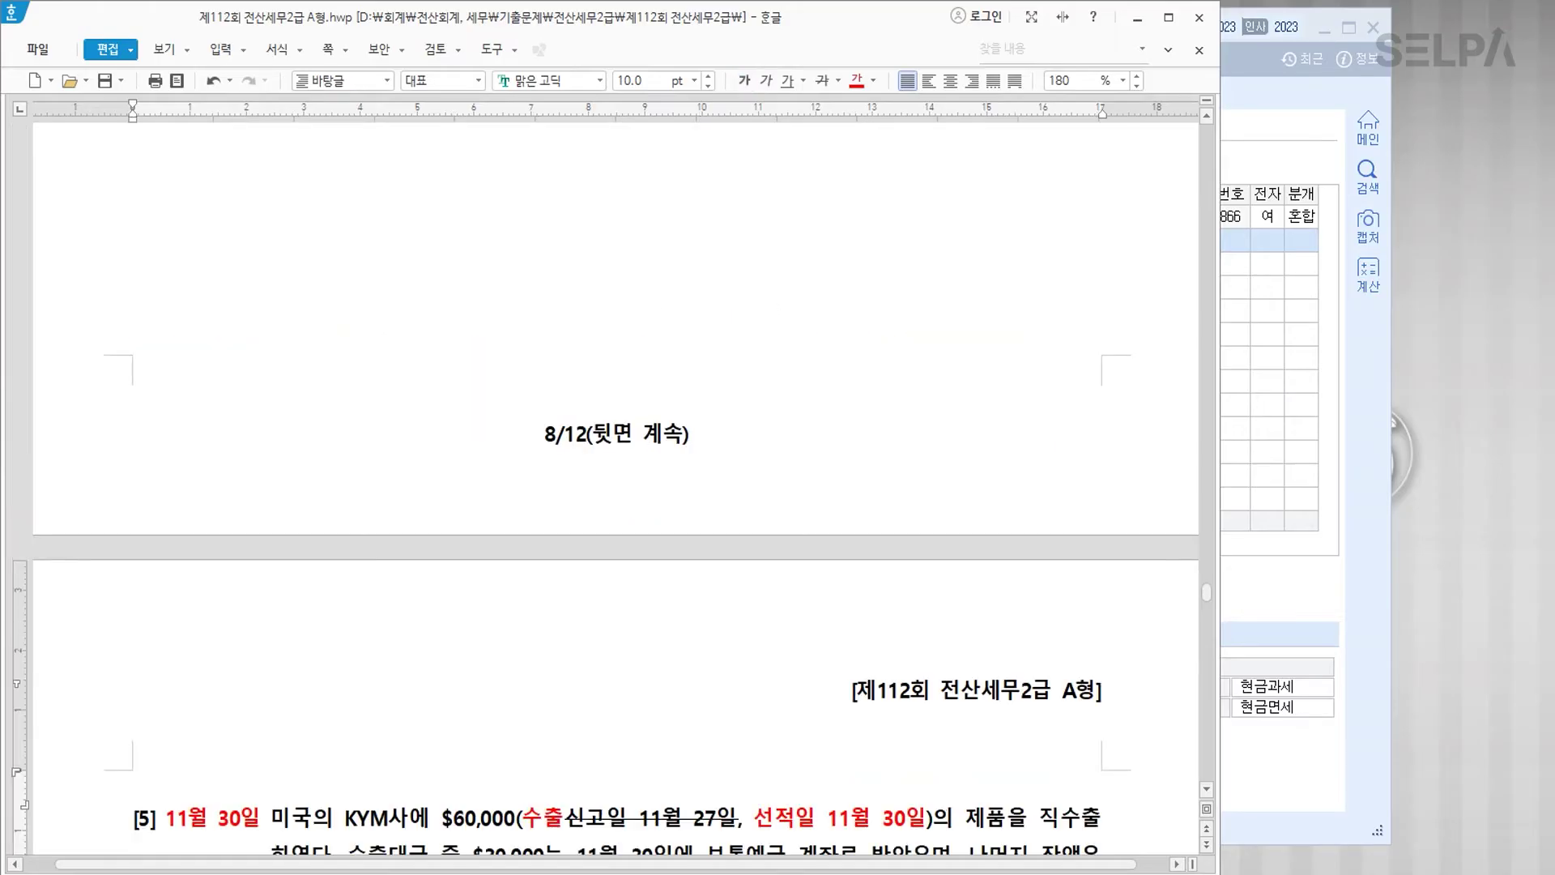
Step: Make the 11월 30일 date and rate cells red and bold in the rate table
scroll(572, 430, "down", 4)
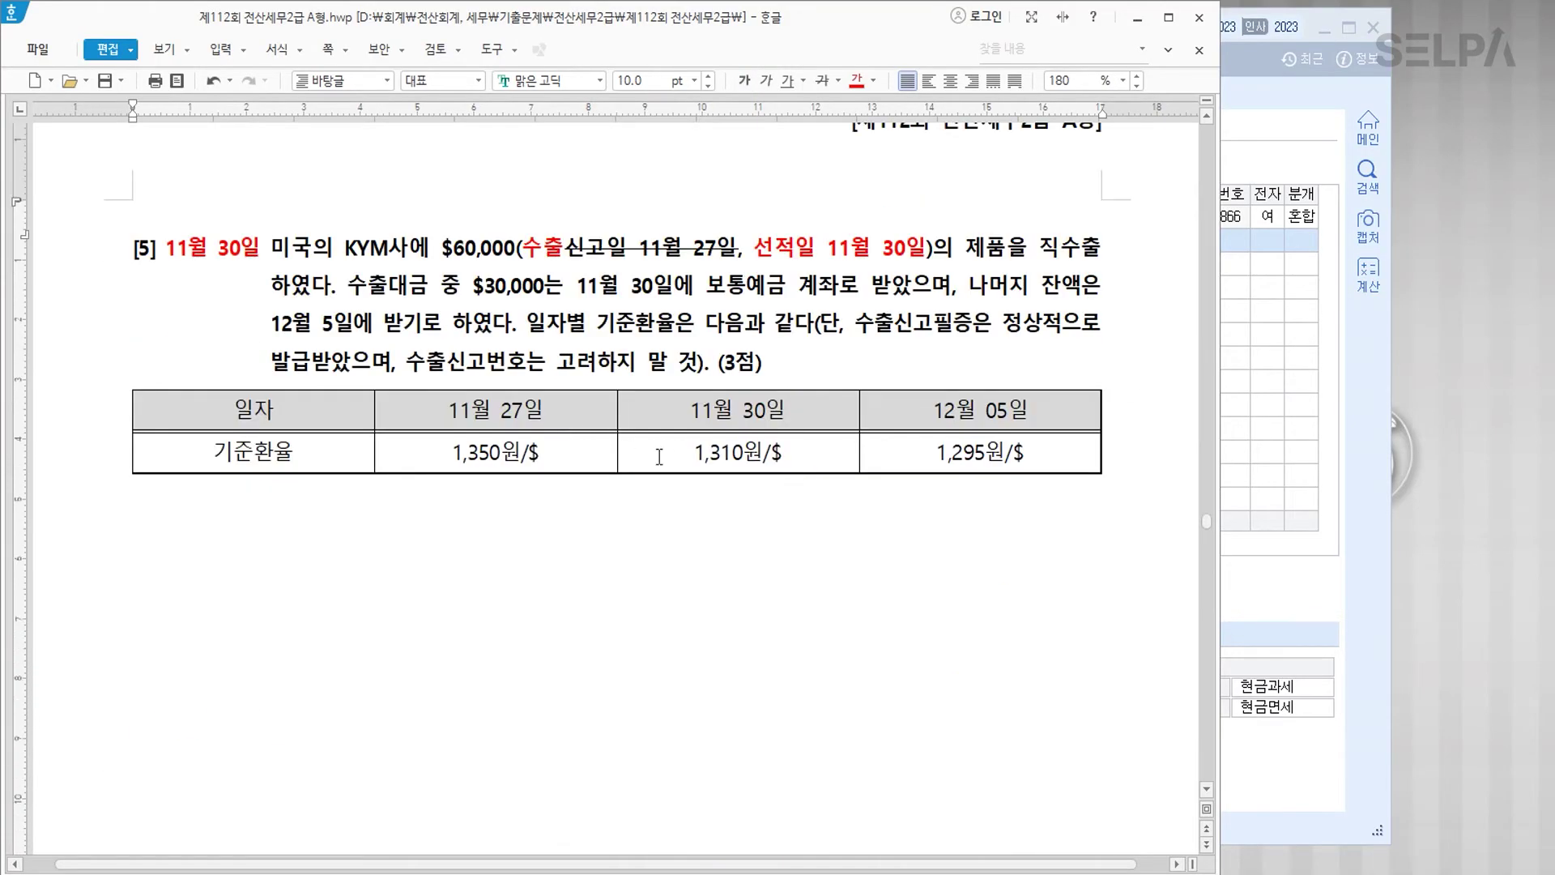
left_click(719, 419)
left_click_drag(719, 419, 737, 452)
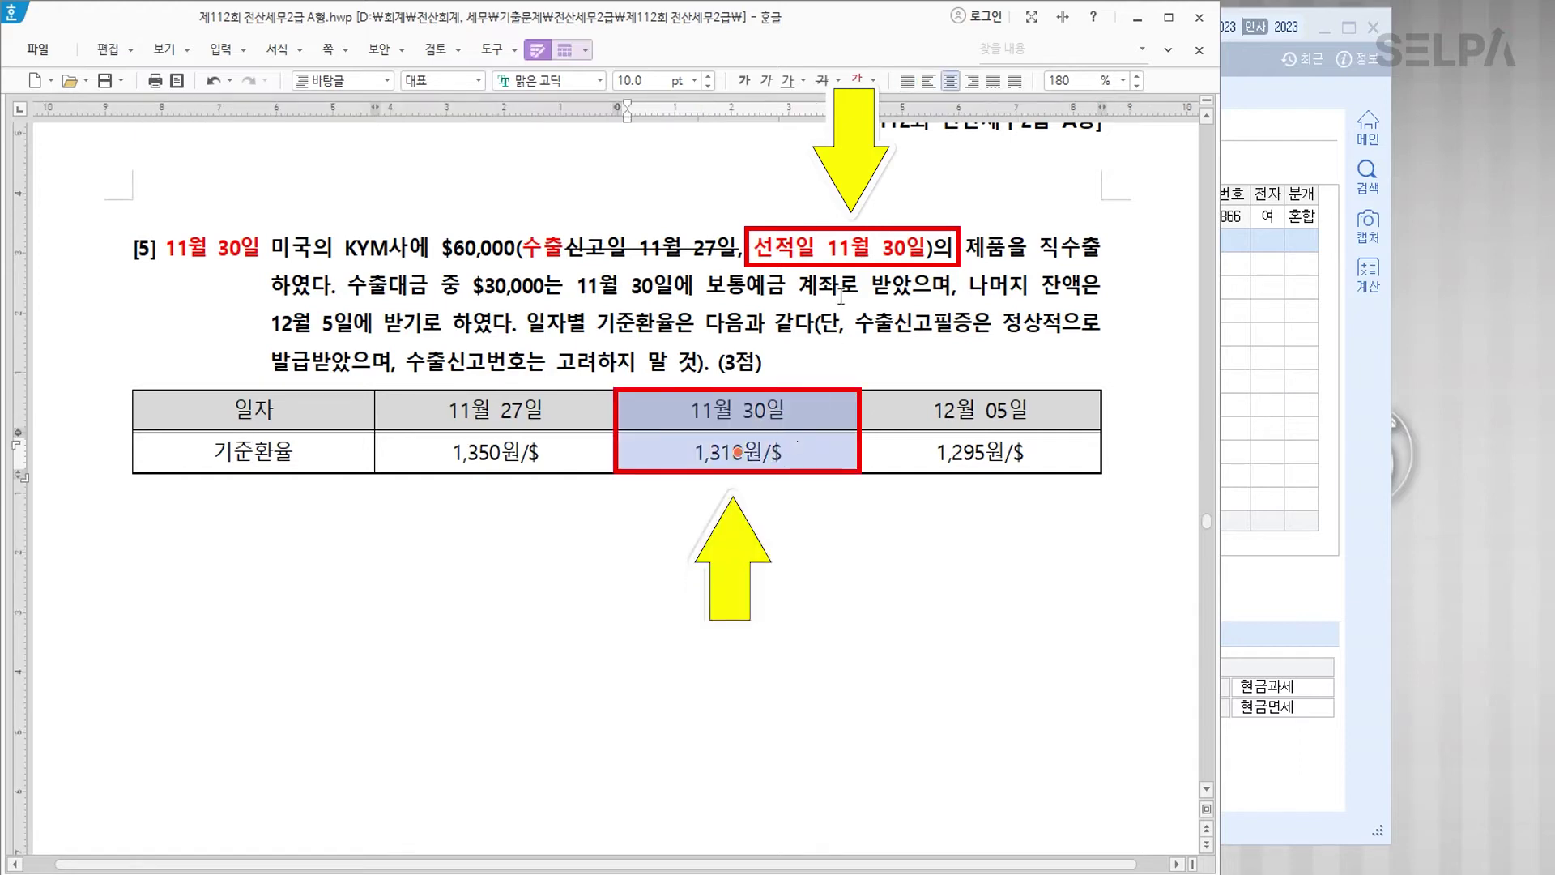
left_click(856, 79)
left_click(744, 79)
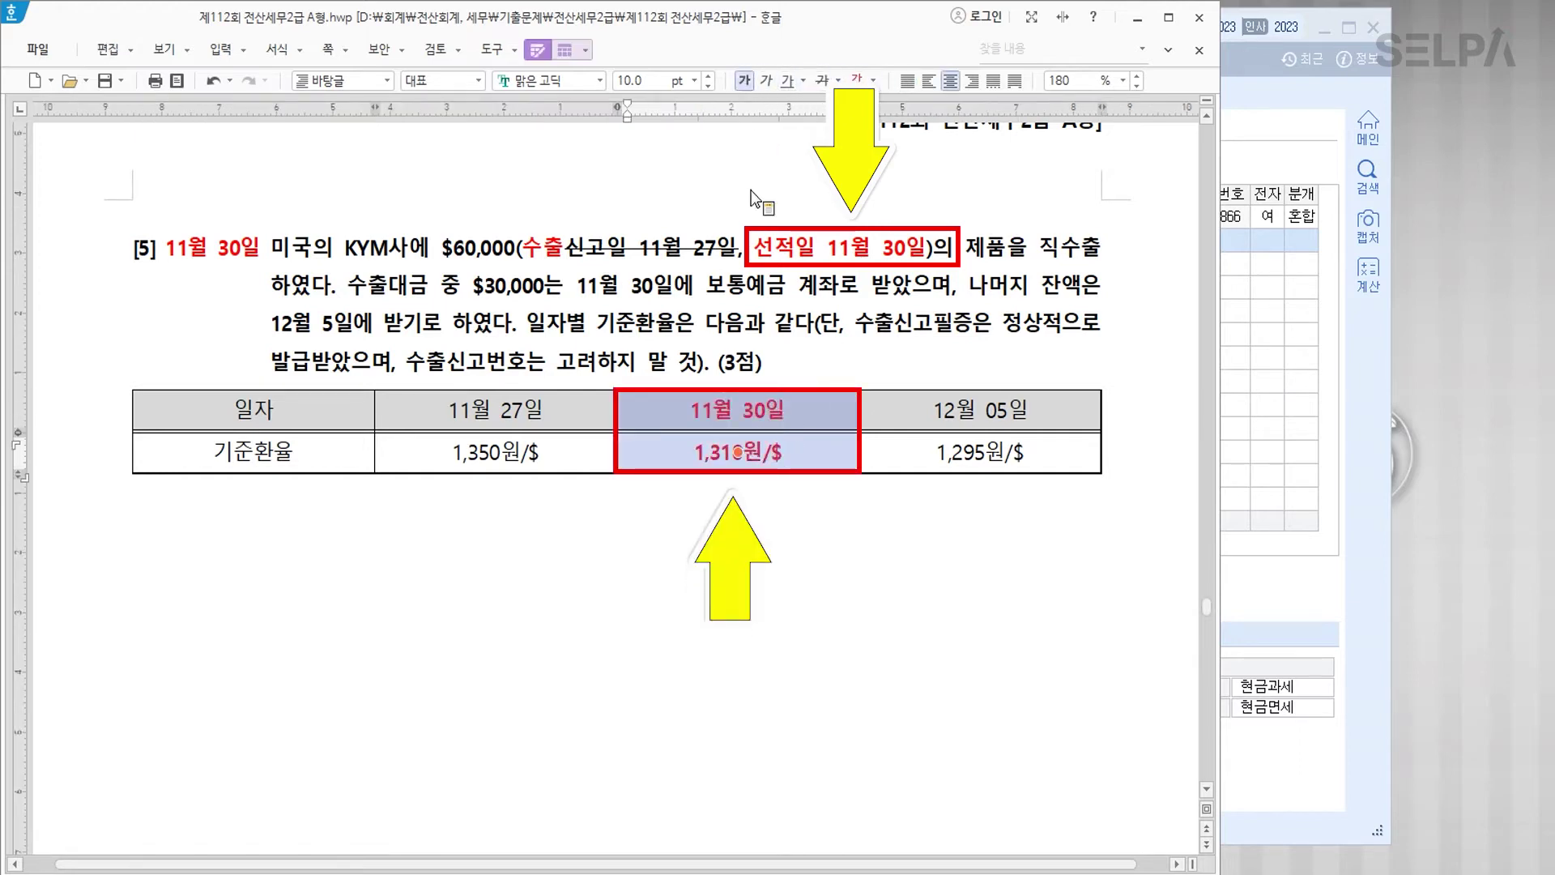
left_click(700, 527)
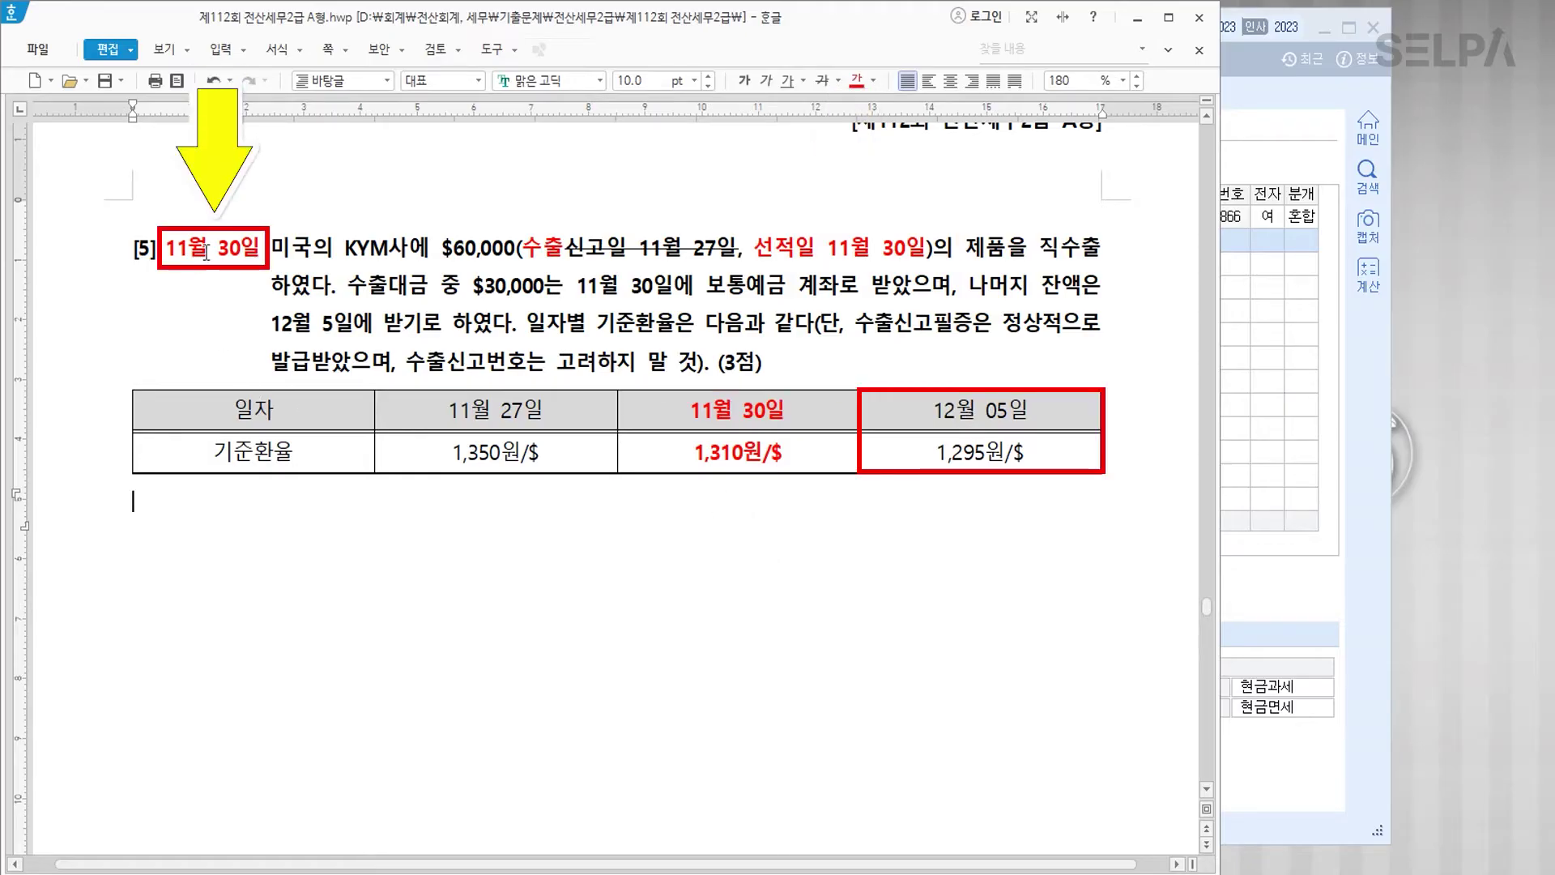
Step: Strike through the 12월 05일 and 11월 27일 date and rate cells
left_click(932, 408)
left_click_drag(933, 408, 1030, 454)
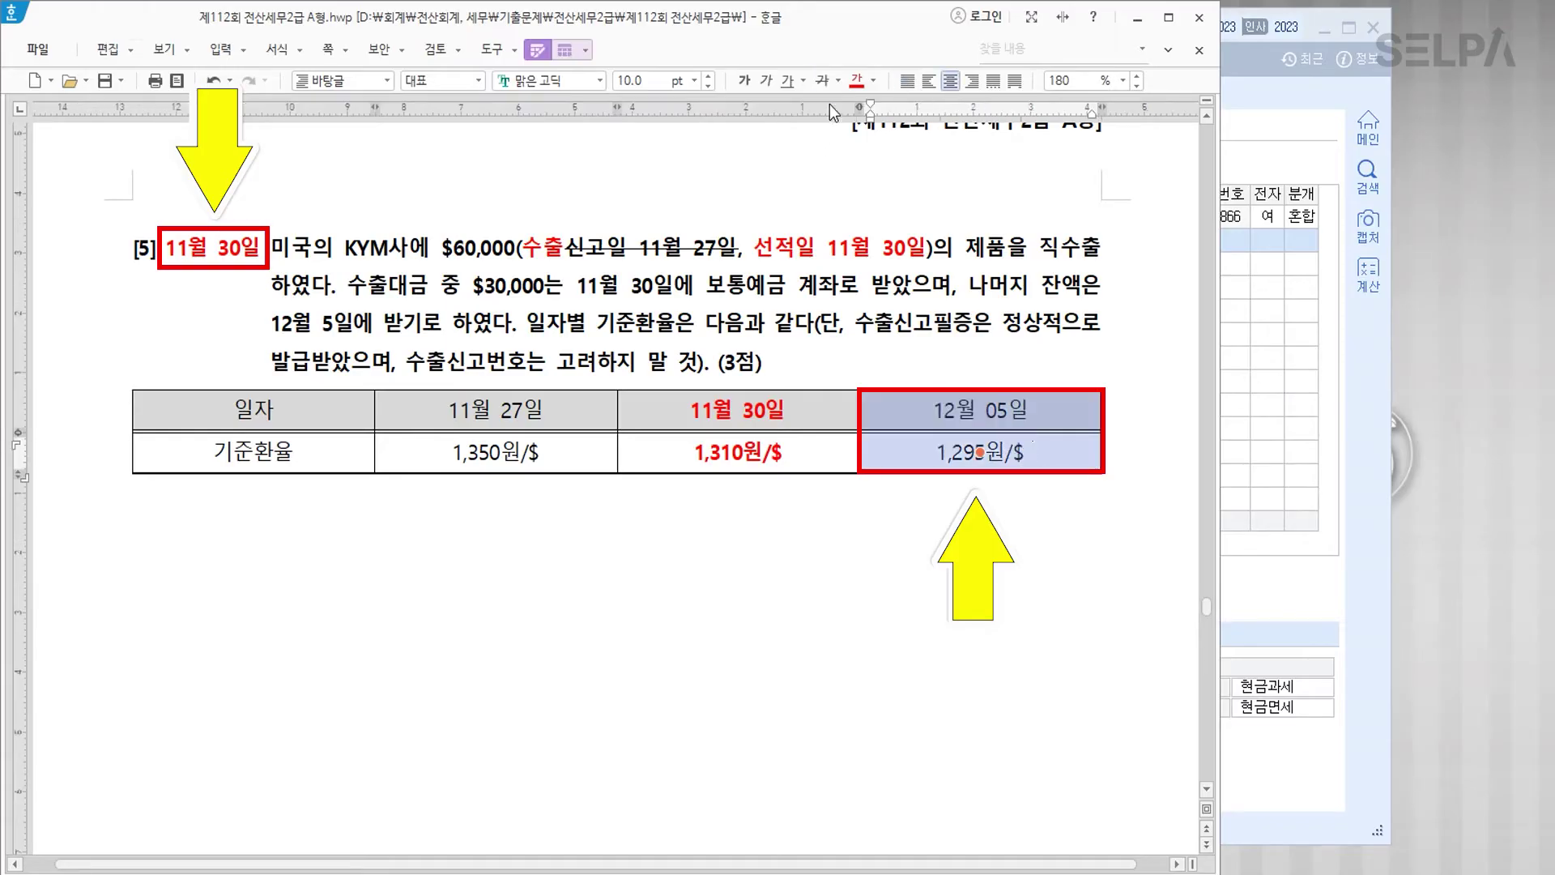
left_click(823, 80)
left_click(956, 506)
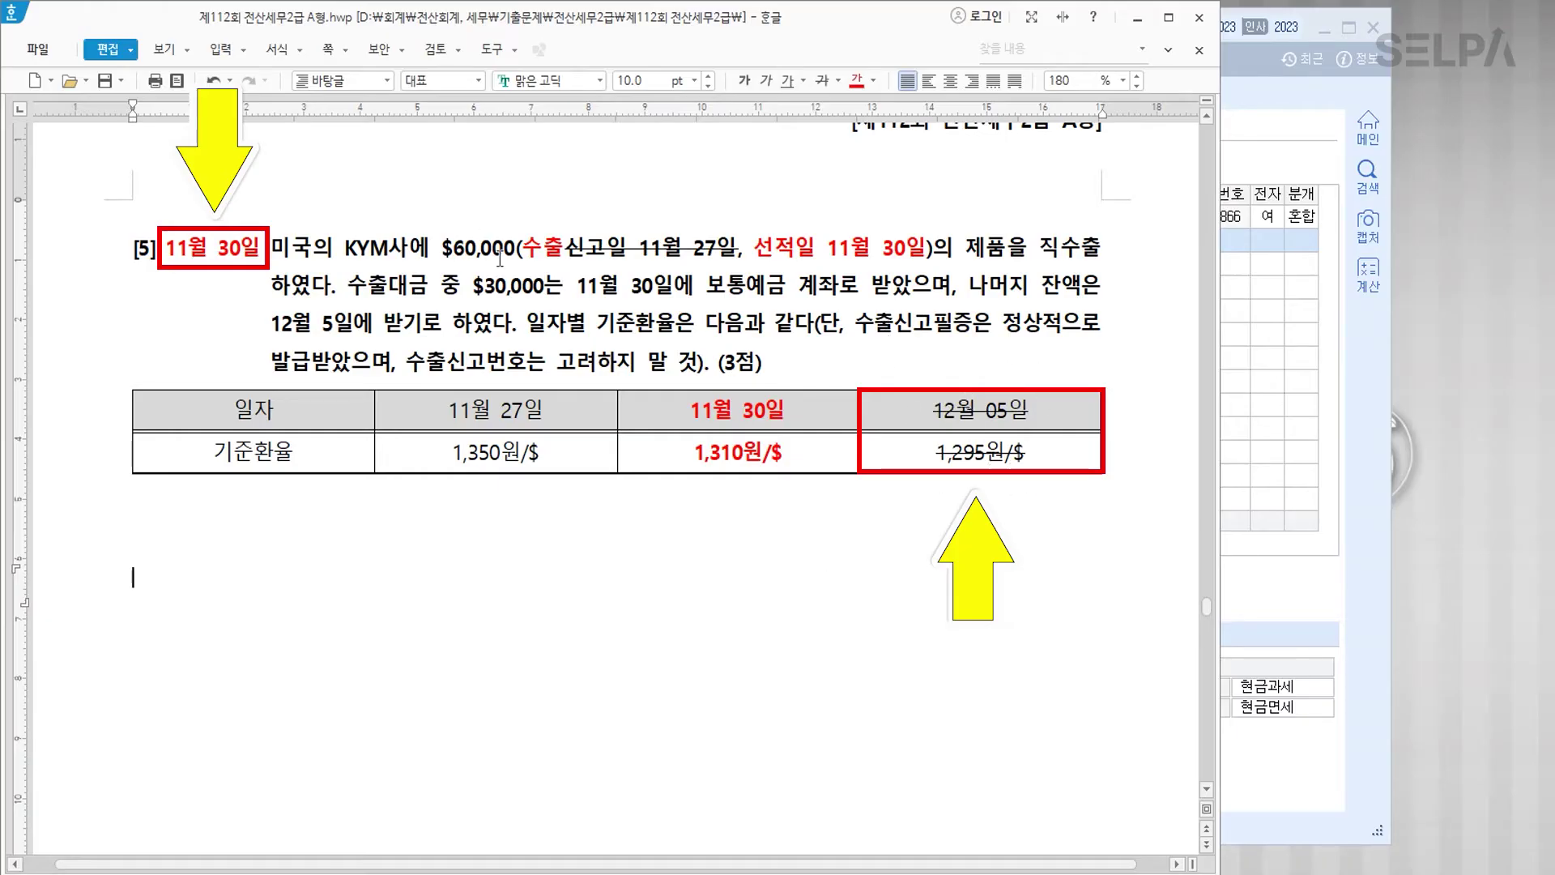
left_click_drag(481, 410, 494, 452)
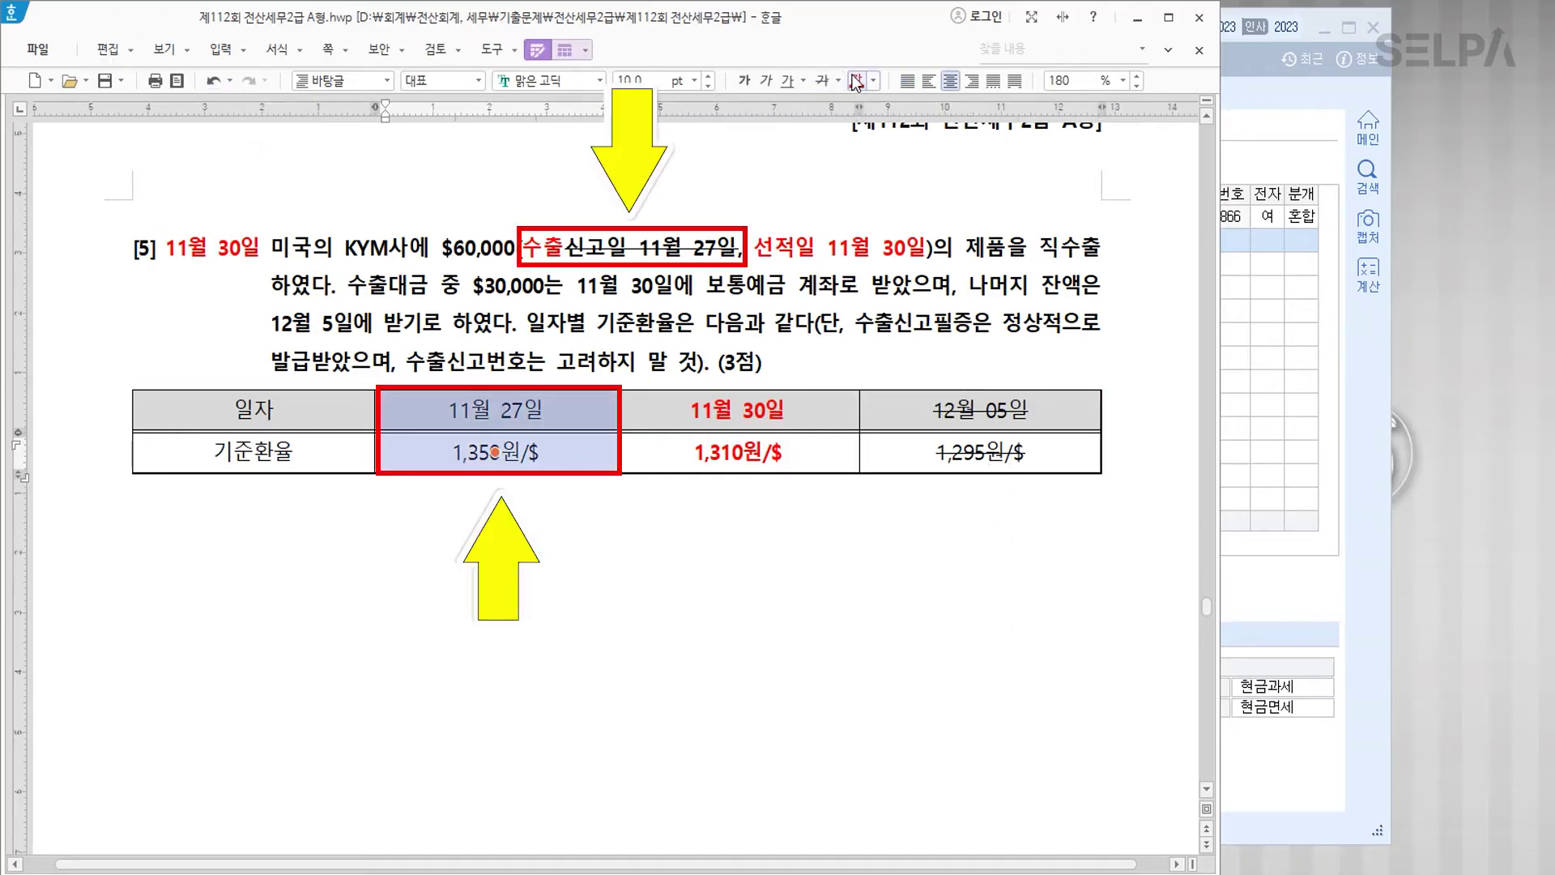
left_click(822, 81)
left_click(751, 496)
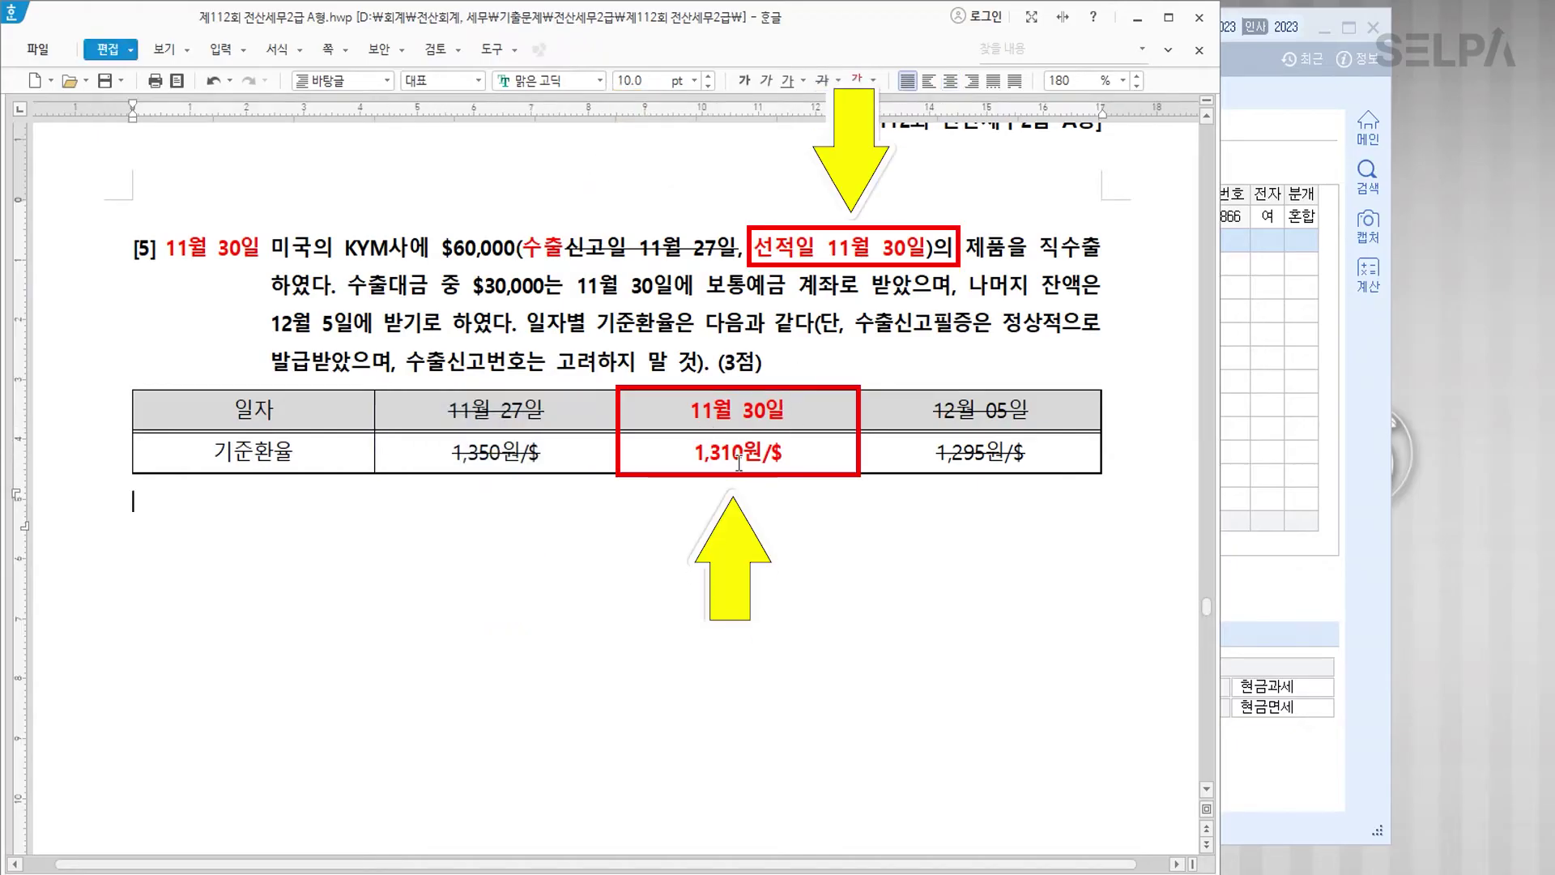
Step: Colour the '$30,000는 11월 30일에 보통예금' phrase blue
left_click_drag(473, 285, 790, 294)
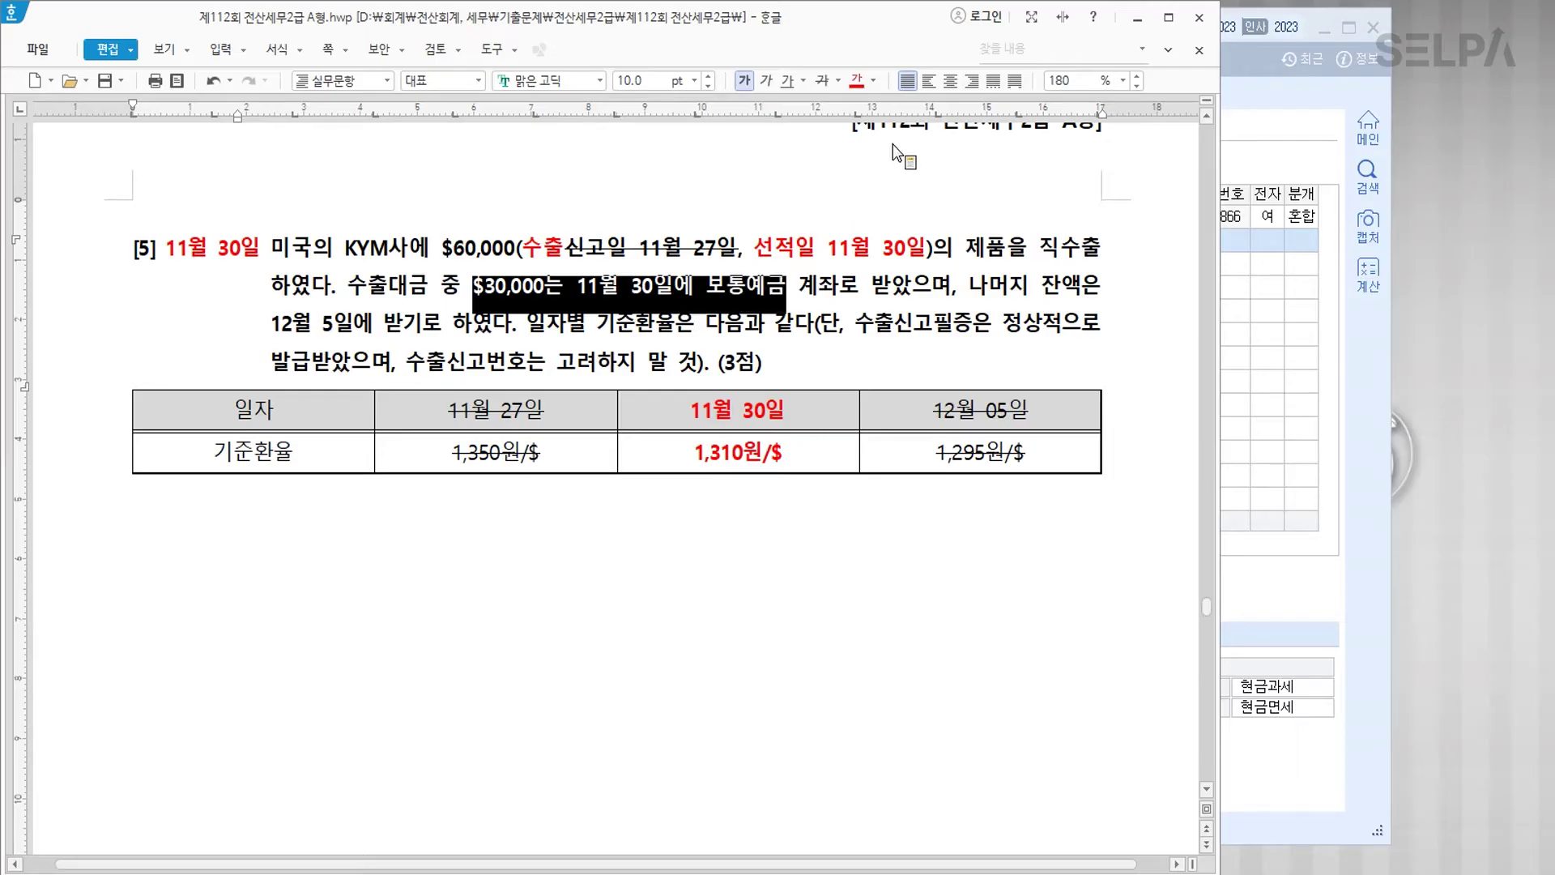
left_click(873, 81)
left_click(956, 160)
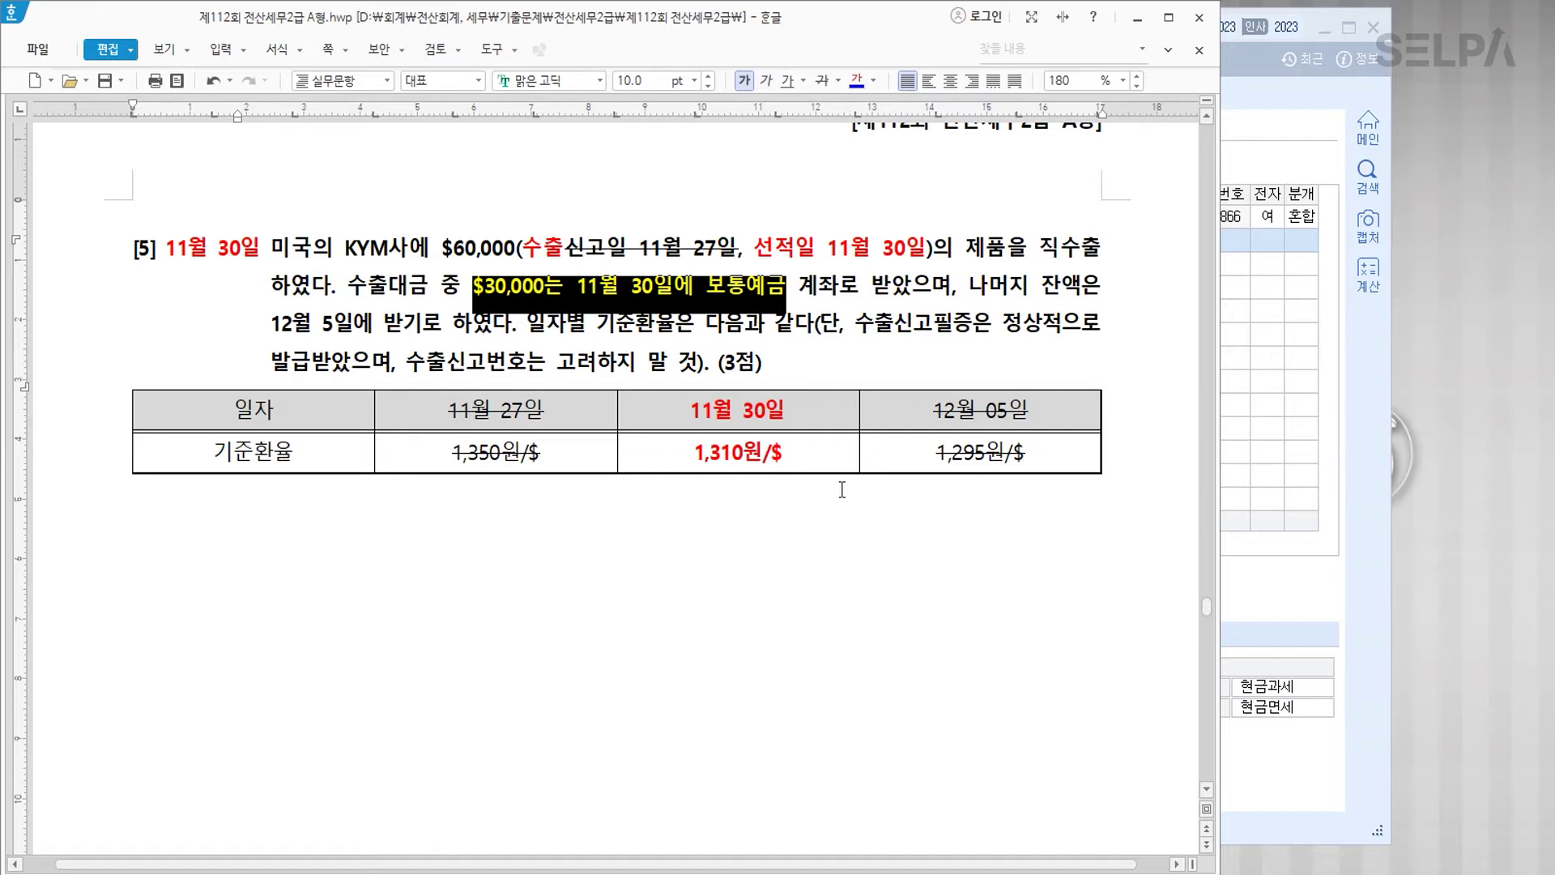
left_click(826, 510)
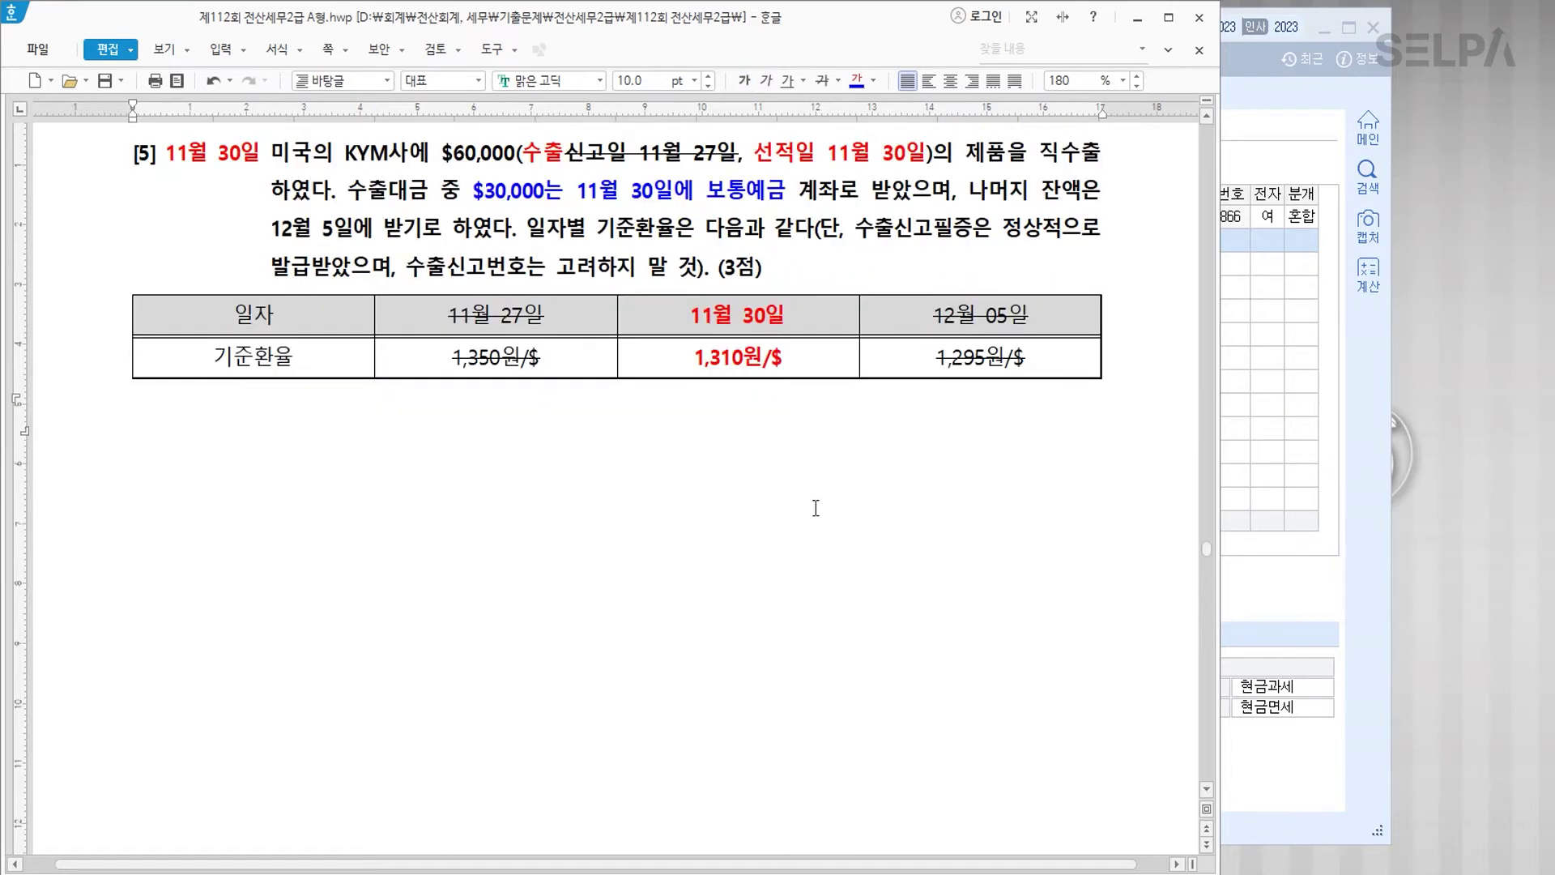
left_click(1233, 426)
left_click_drag(647, 34, 610, 318)
Step: Enter a November 30 voucher line with type 16.수출 and item 제품
type("11")
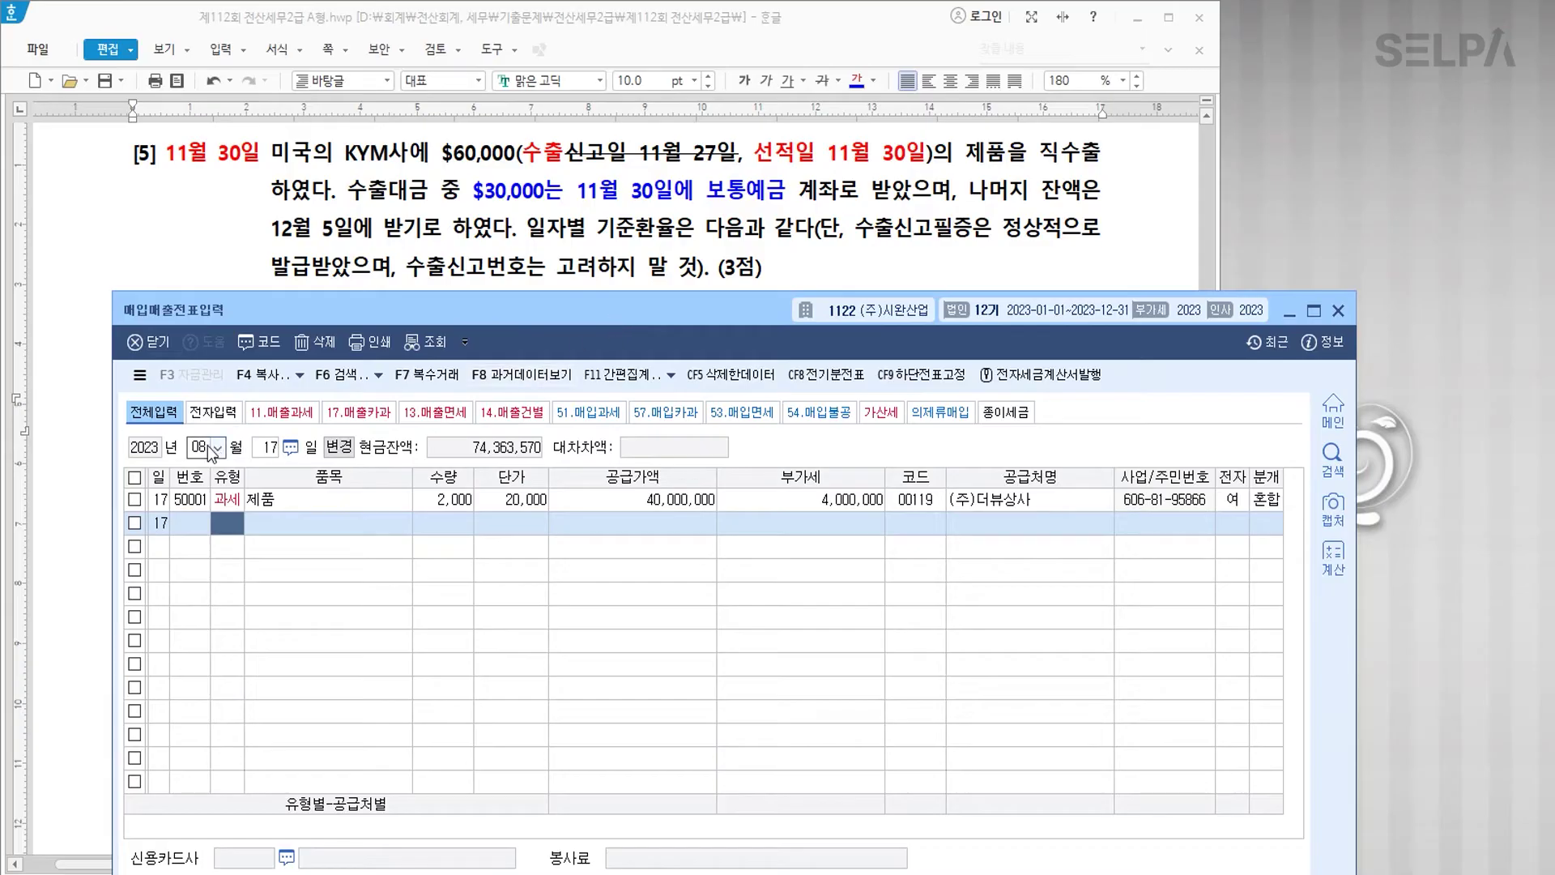
key("Return")
type("30")
key("Return")
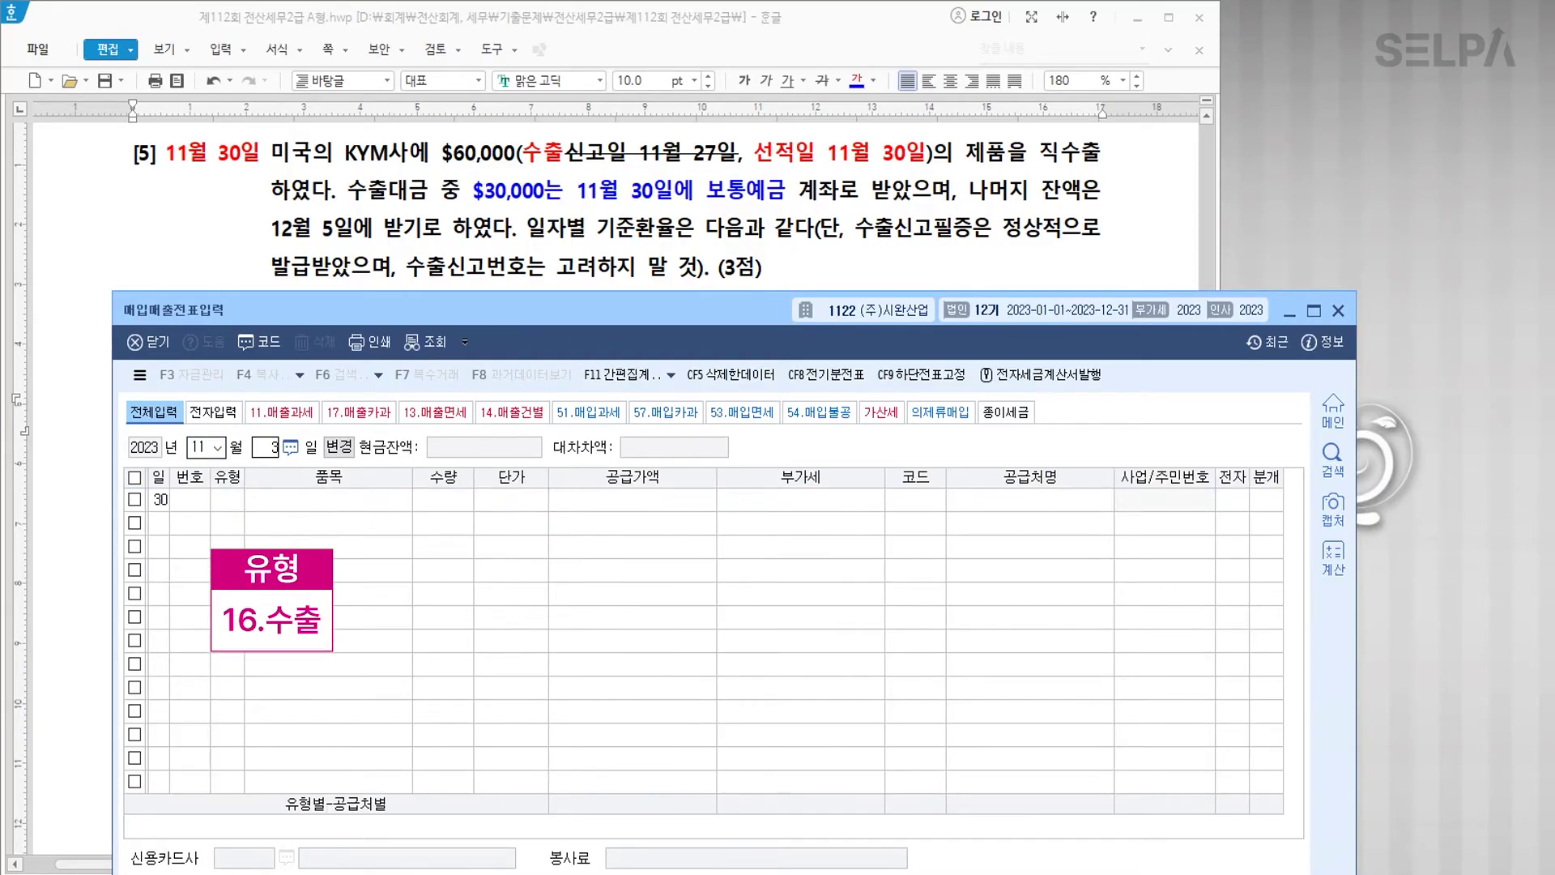
type("16")
key("Return")
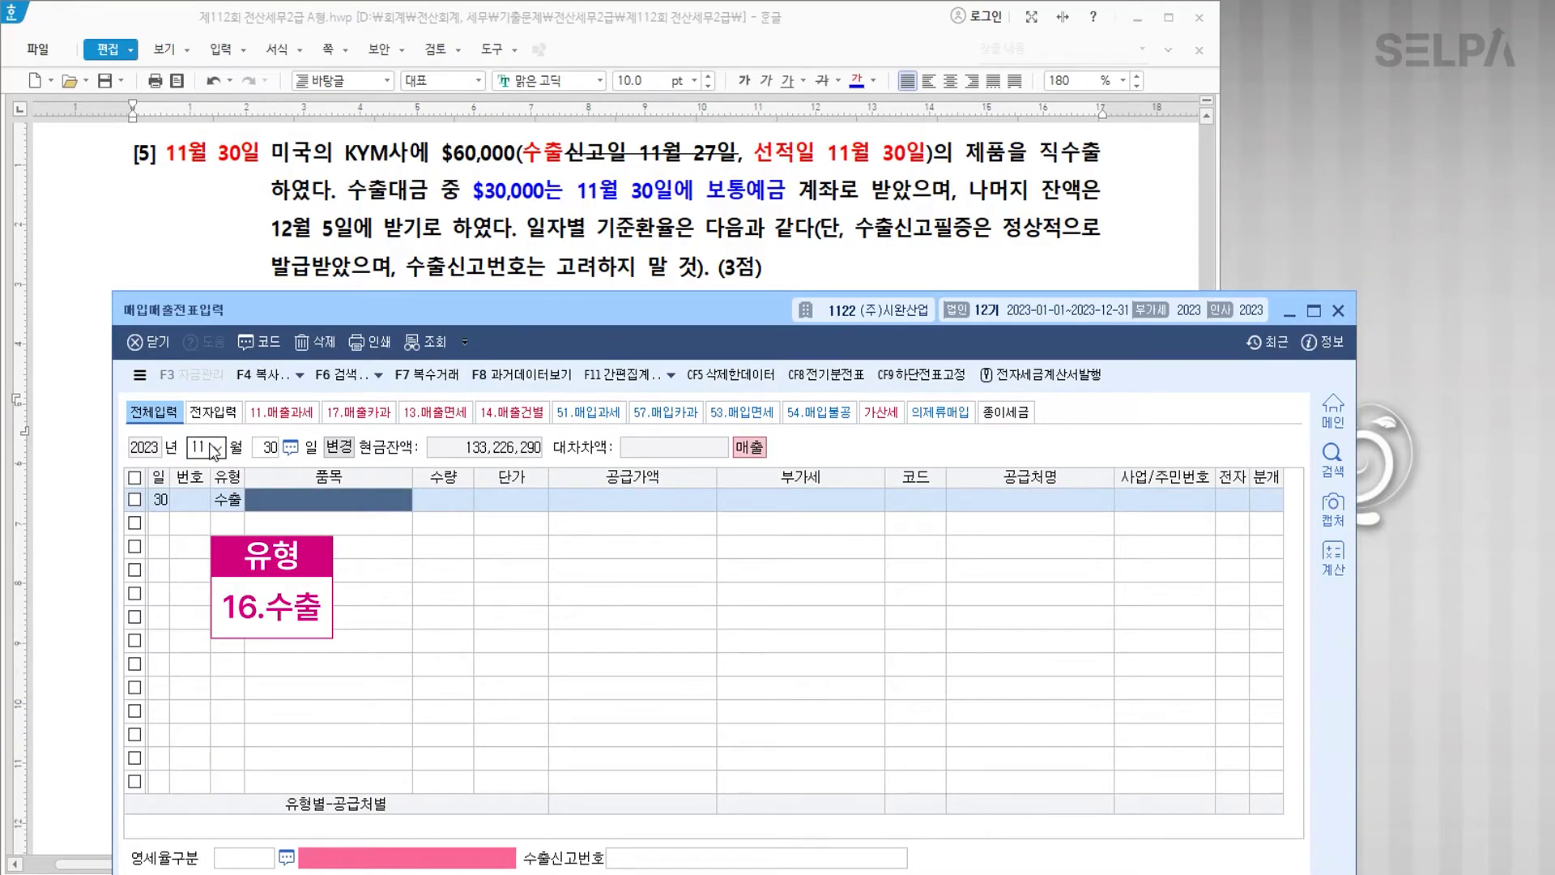
type("제품")
key("Return")
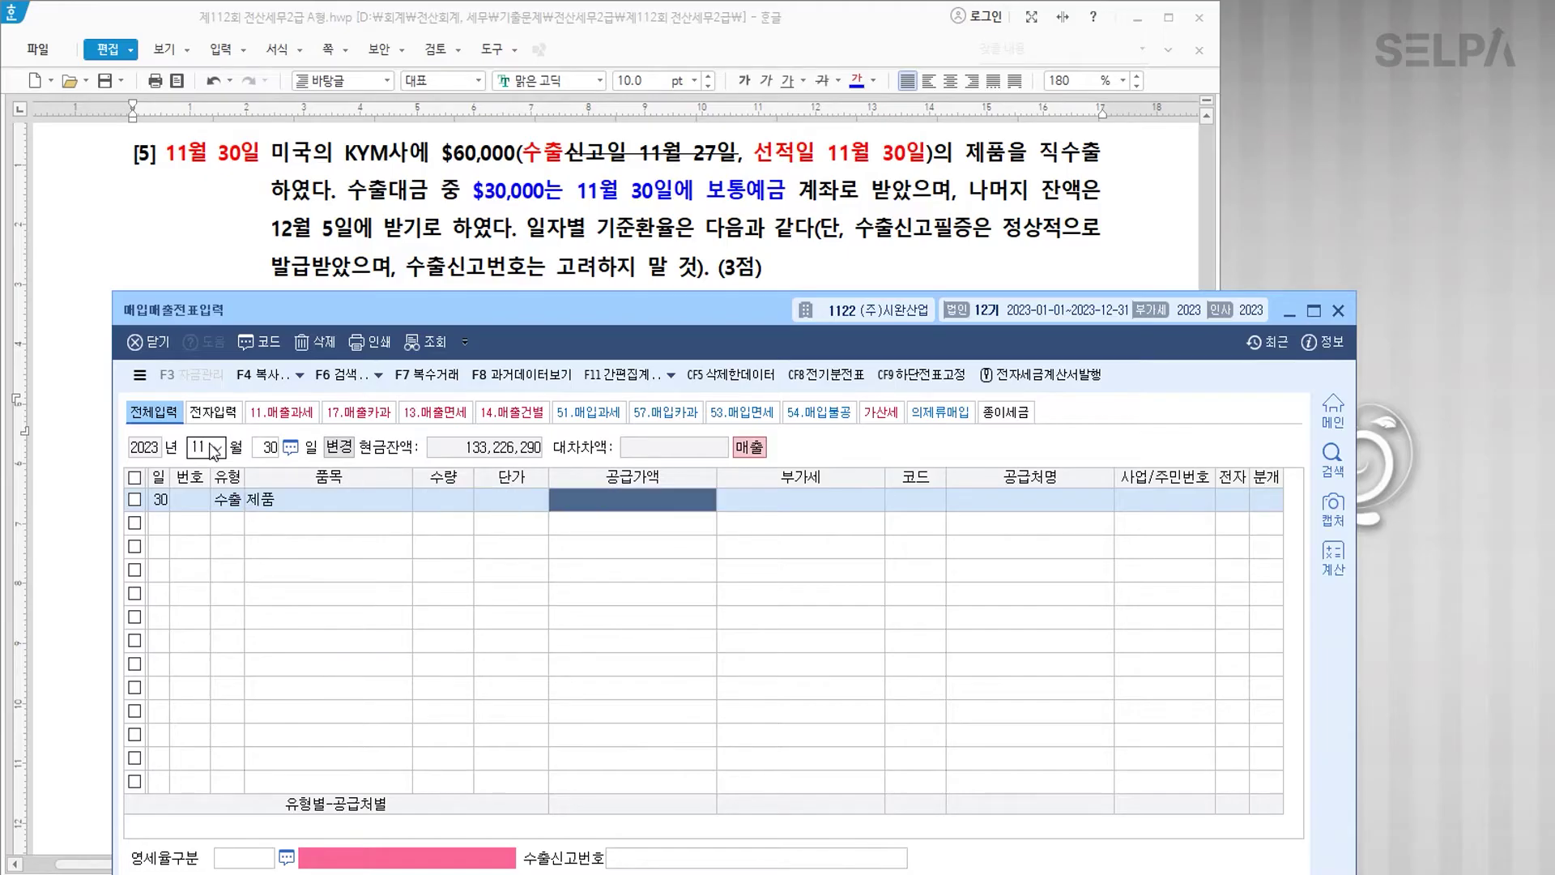
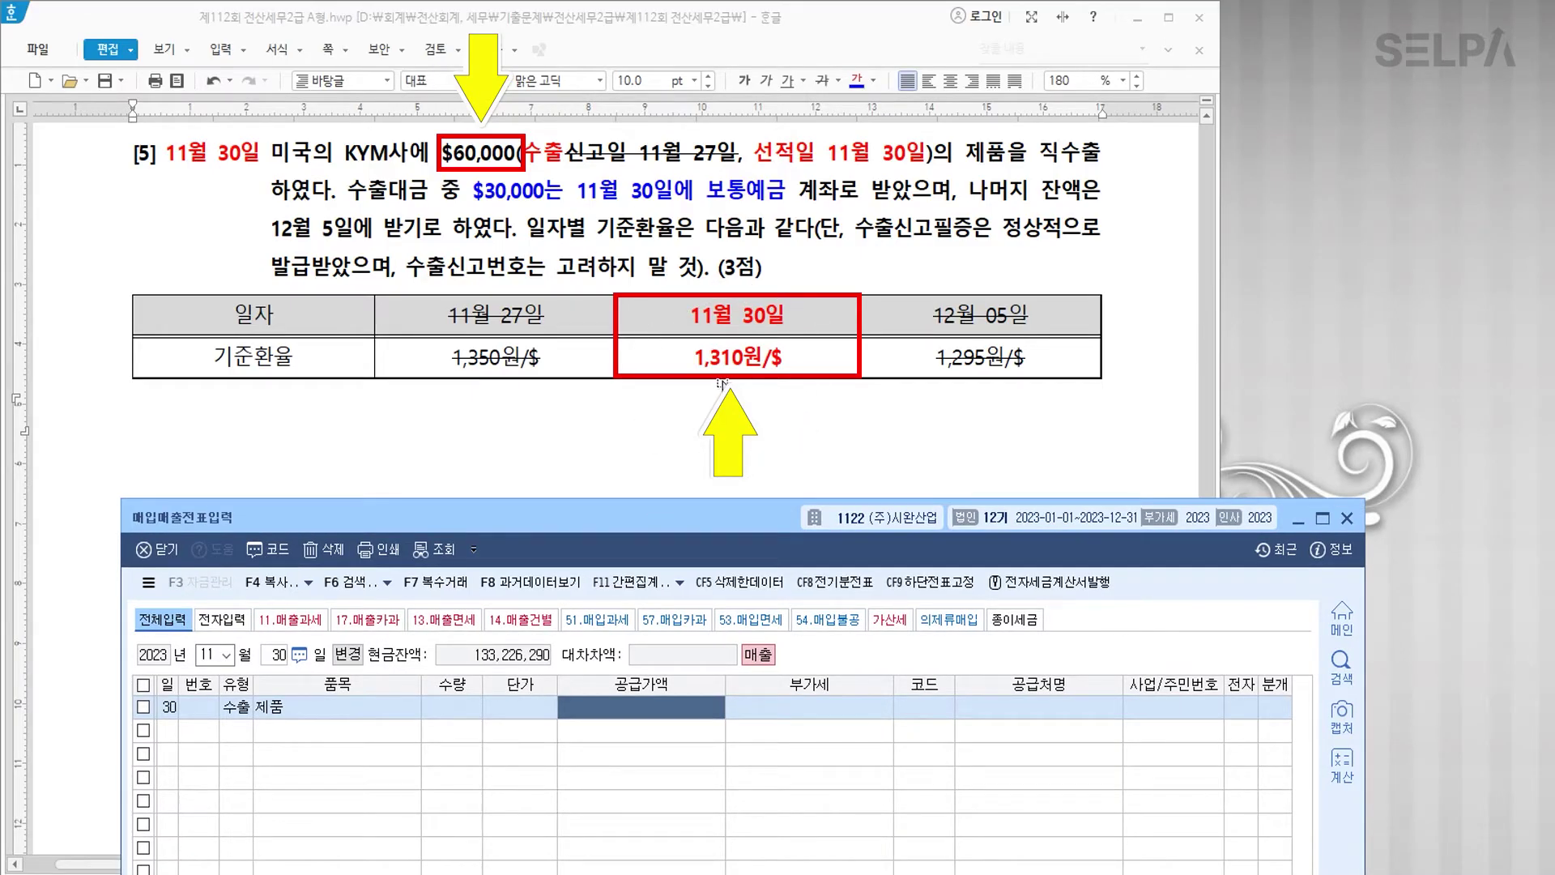
Step: Enter supply value 78,600,000, customer 00218 KYM사, and zero-rate type 1 직접수출(대행수출 포함)
type("7")
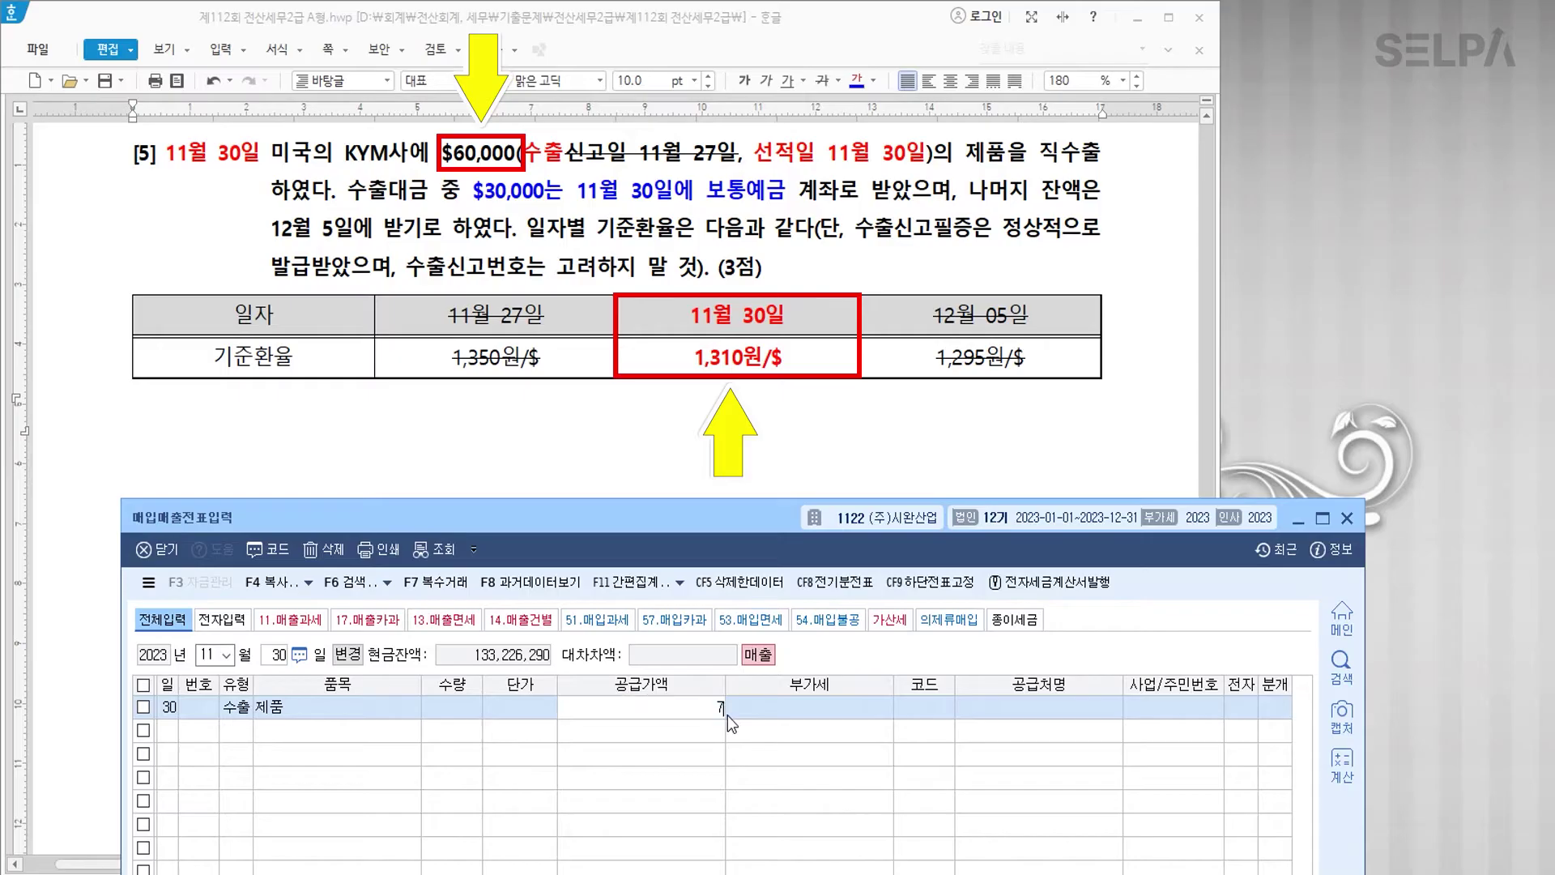
type("8,600,000")
key("Return")
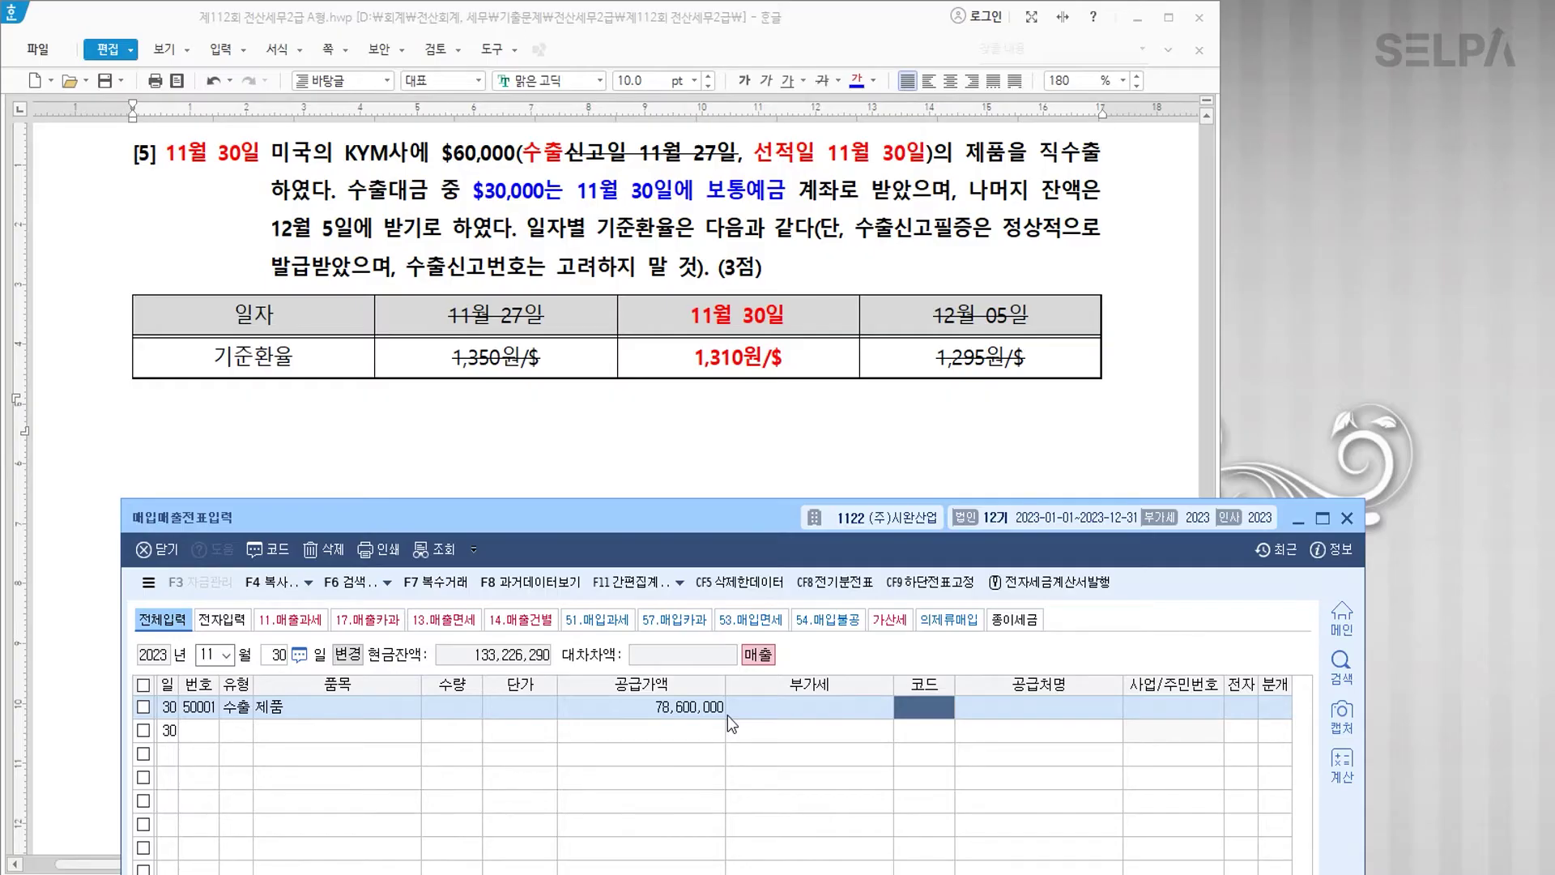
type("K")
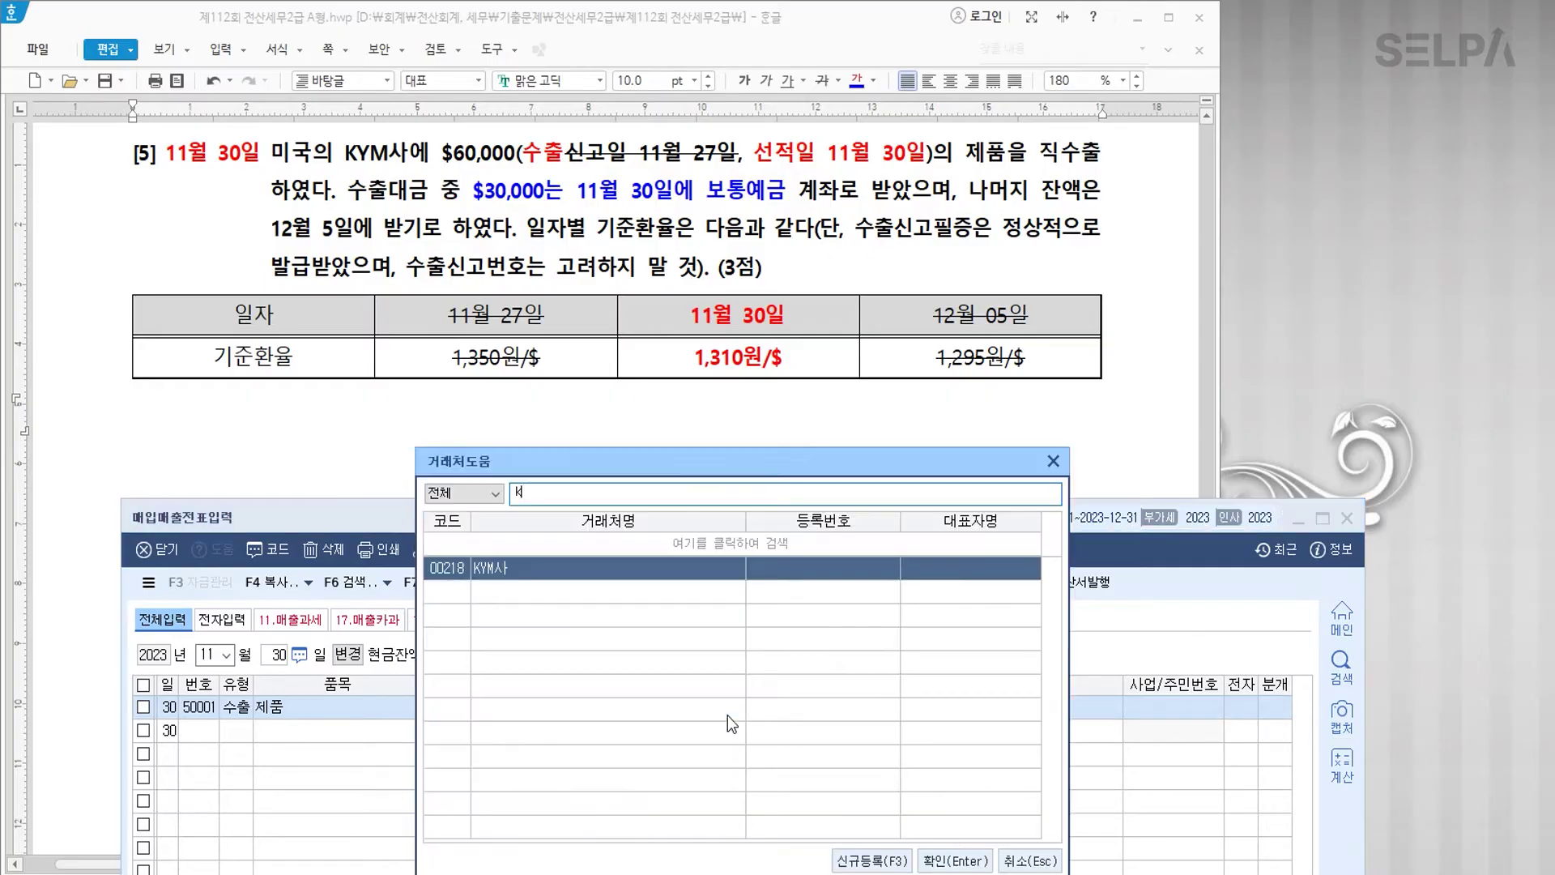
key("Return")
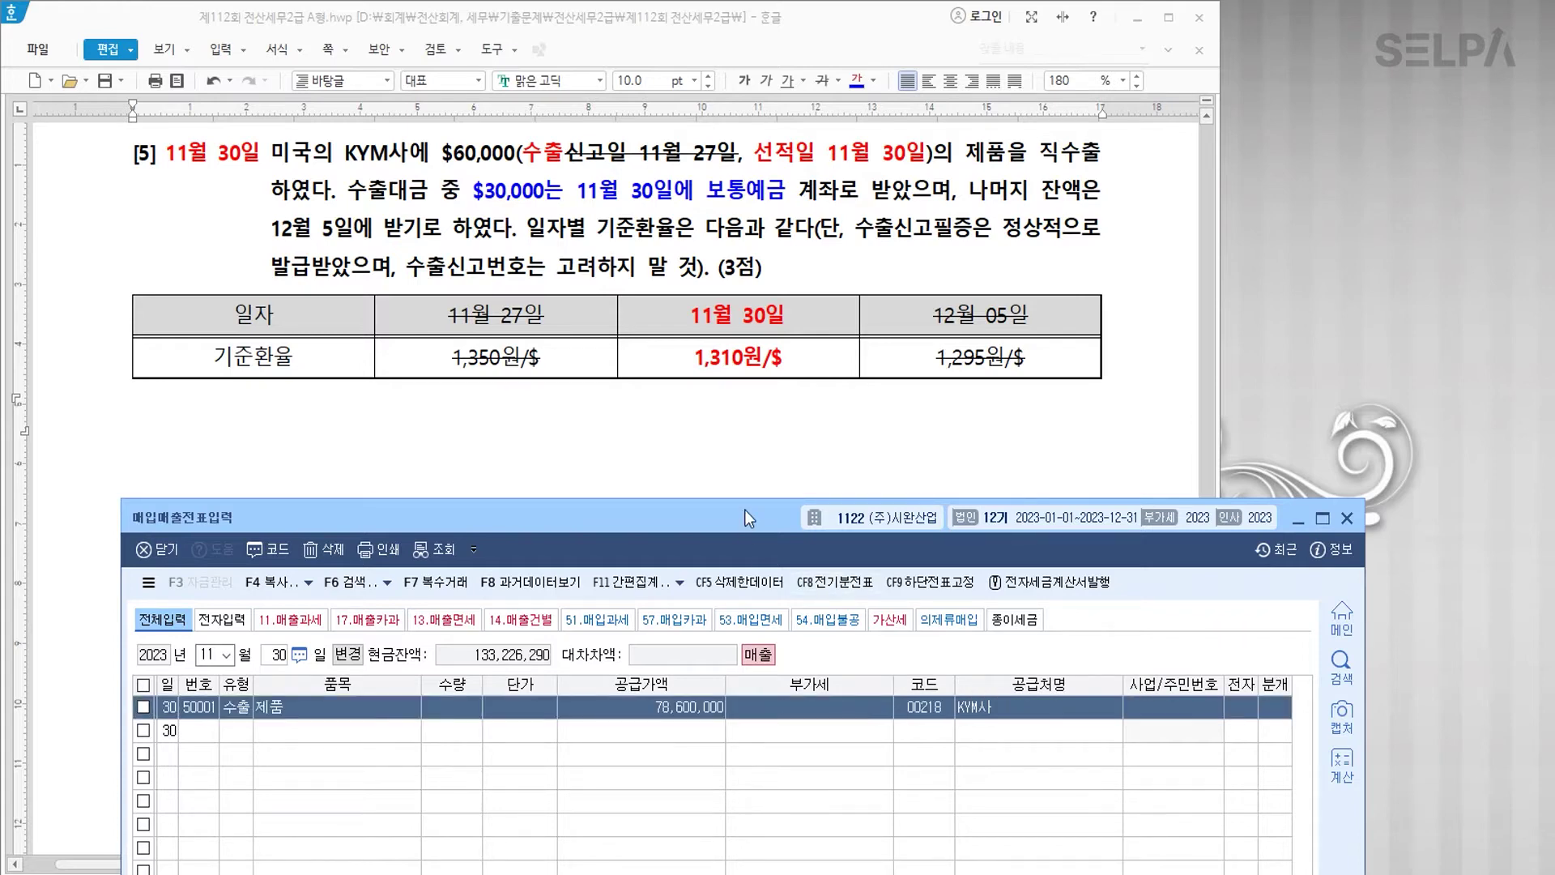
left_click_drag(745, 508, 759, 172)
left_click(292, 733)
key("Return")
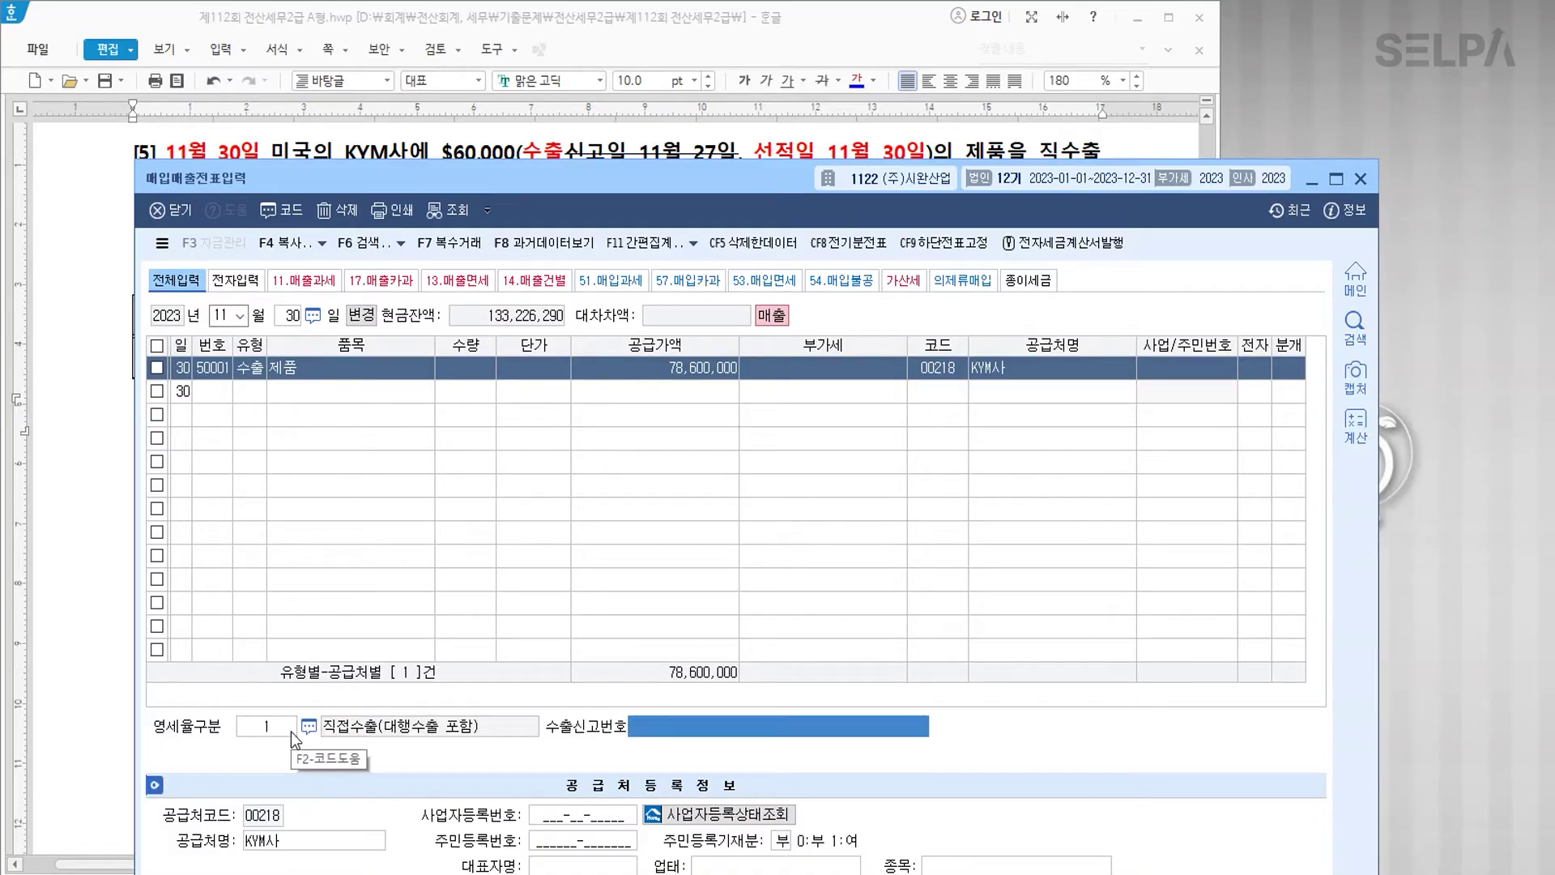
Step: Skip the export declaration number and make the journal a 3 (혼합) mixed entry
key("Return")
type("3")
key("Return")
left_click_drag(678, 207, 674, 56)
key("Return")
key("Return")
key("Return")
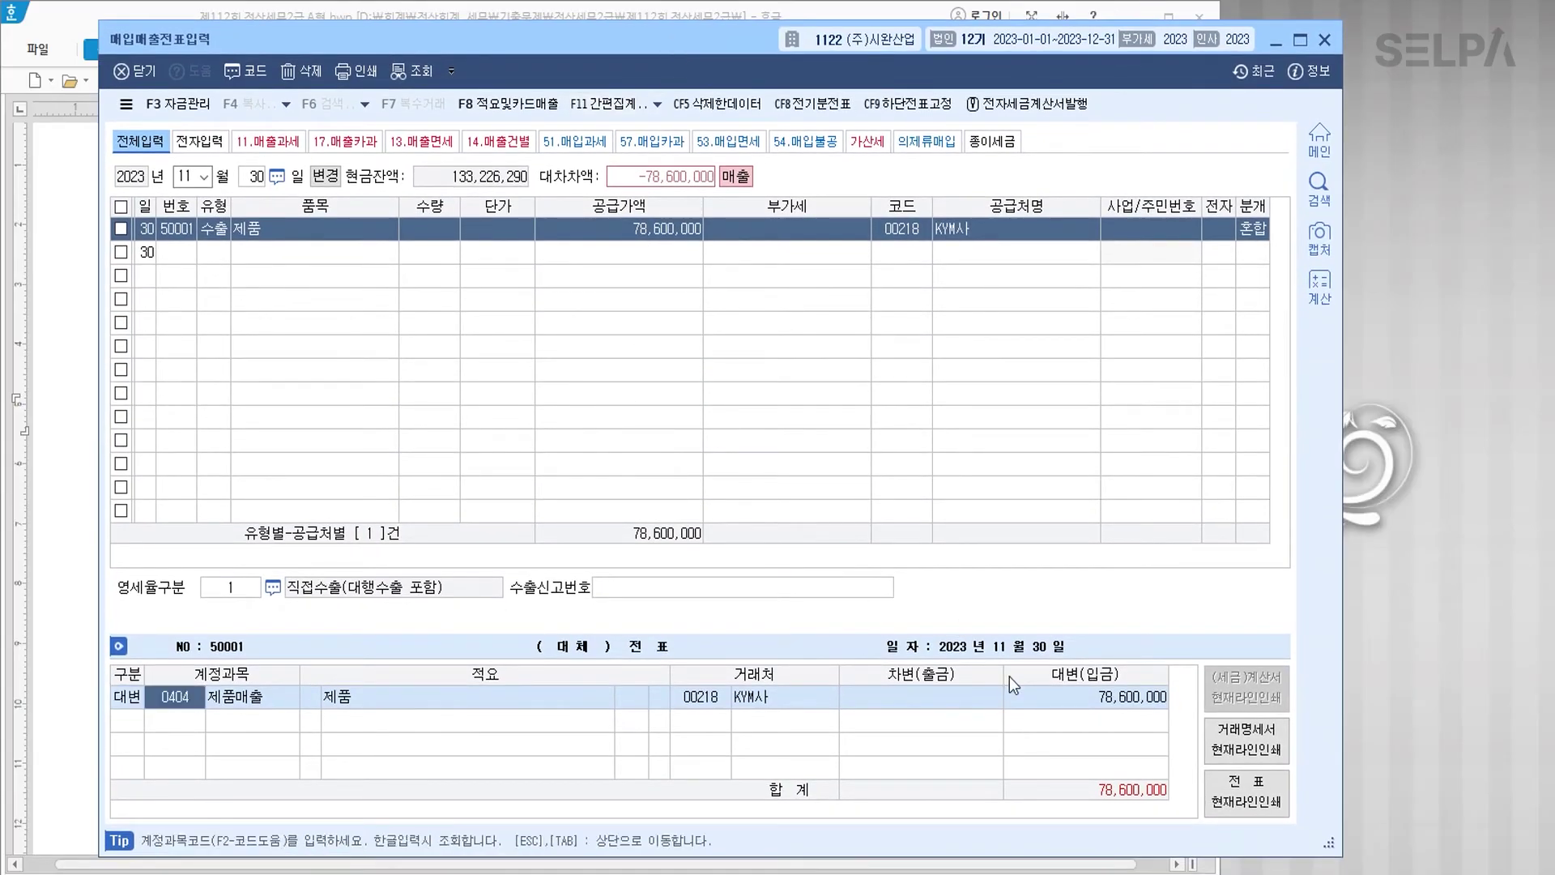
Step: Debit 0103 보통예금 39,300,000 and 0108 외상매출금 39,300,000 to balance the sale
type("3")
key("Return")
type("103")
key("Return")
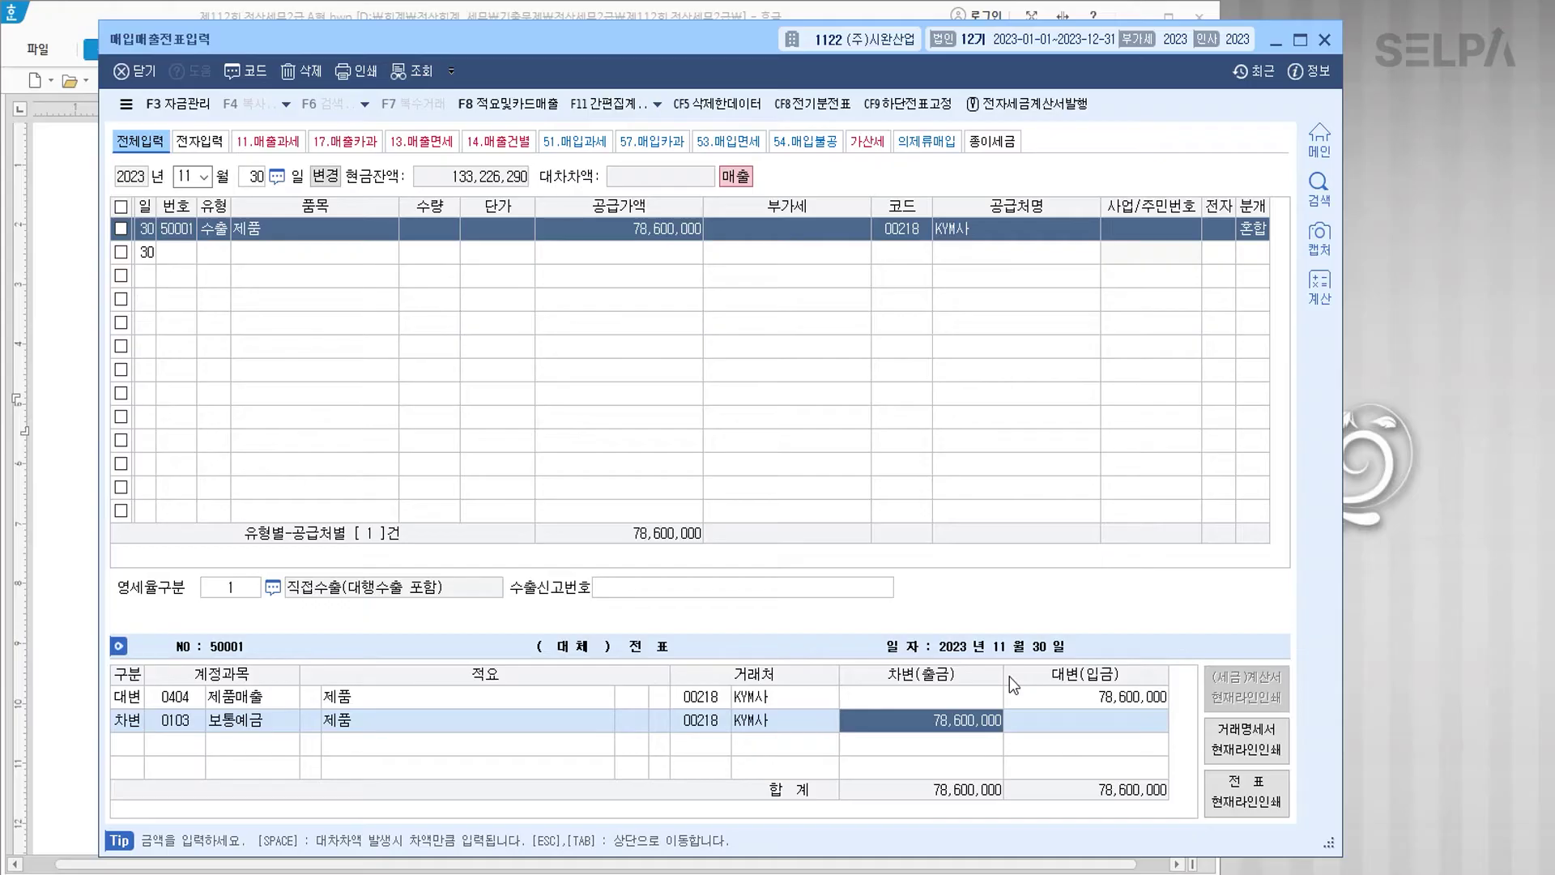
type("39,300,000")
key("Return")
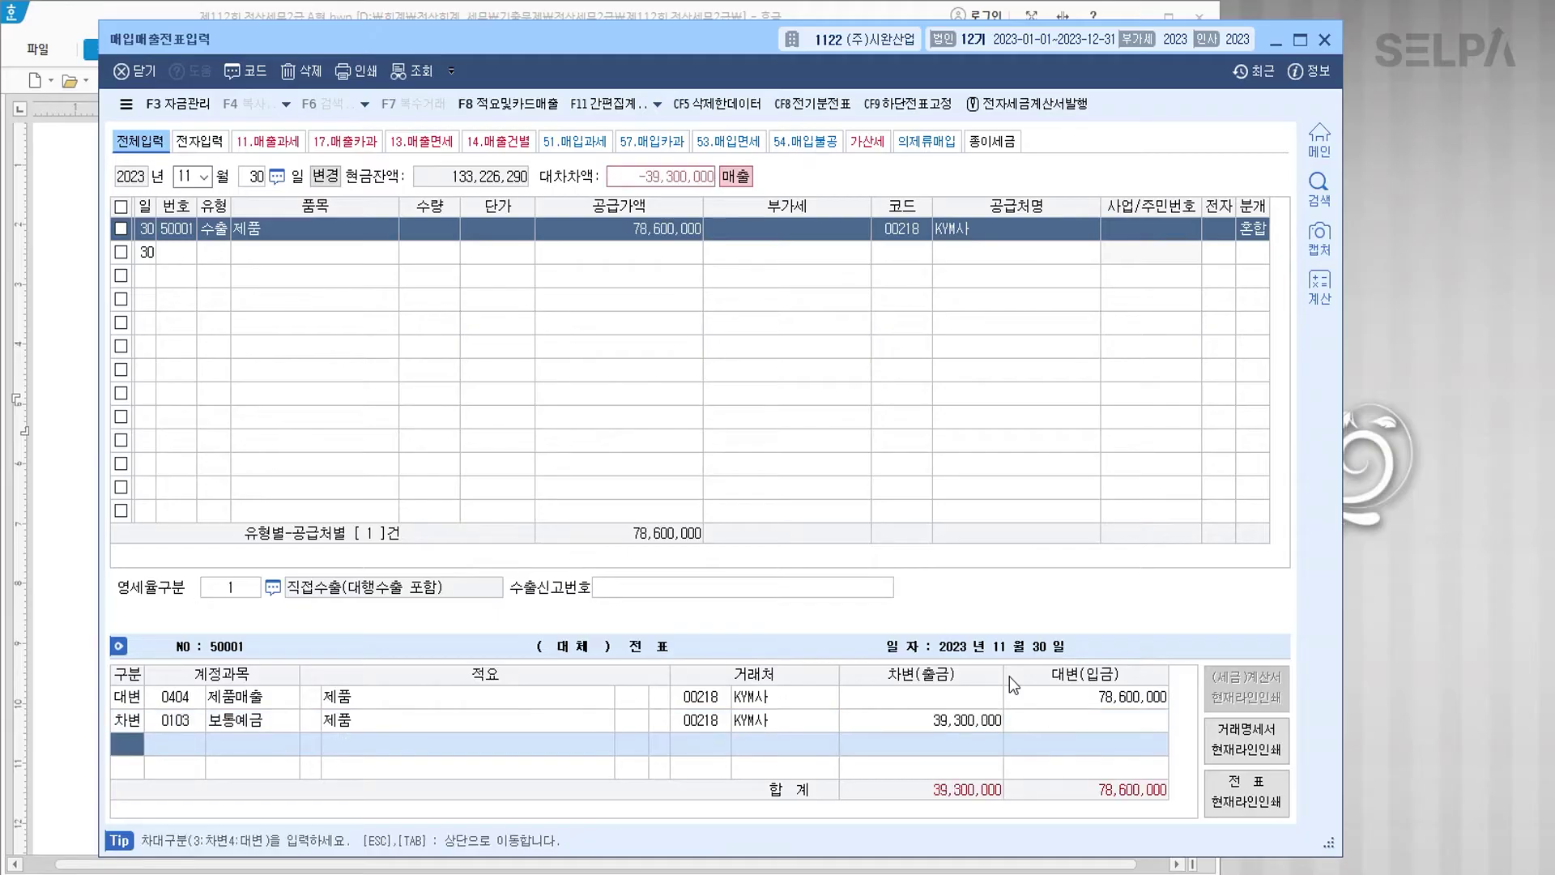
type("3")
key("Return")
type("108")
key("Return")
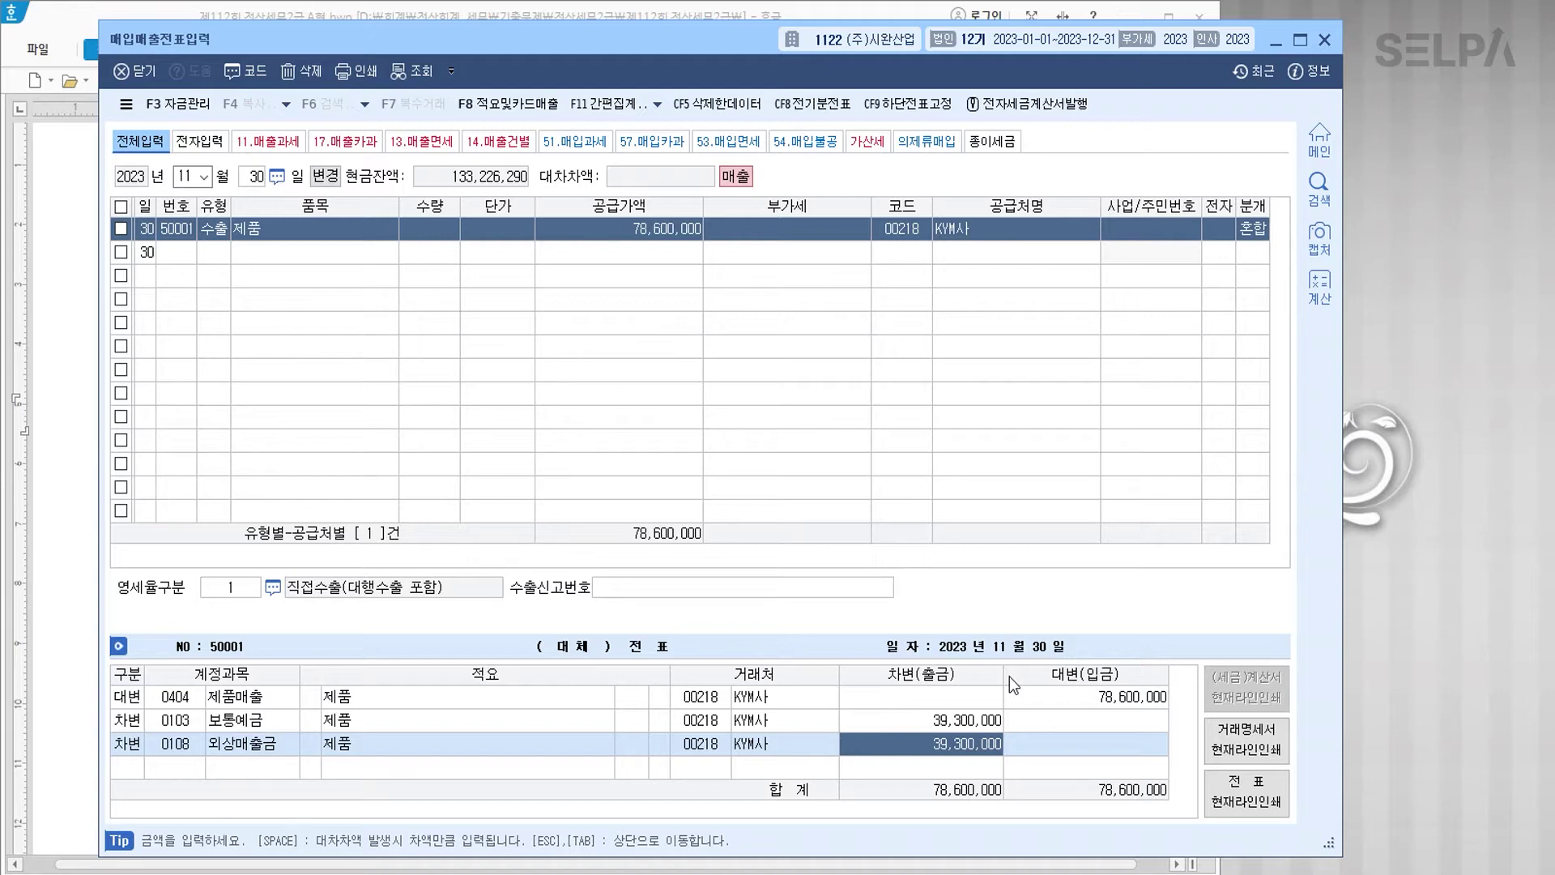
key("Escape")
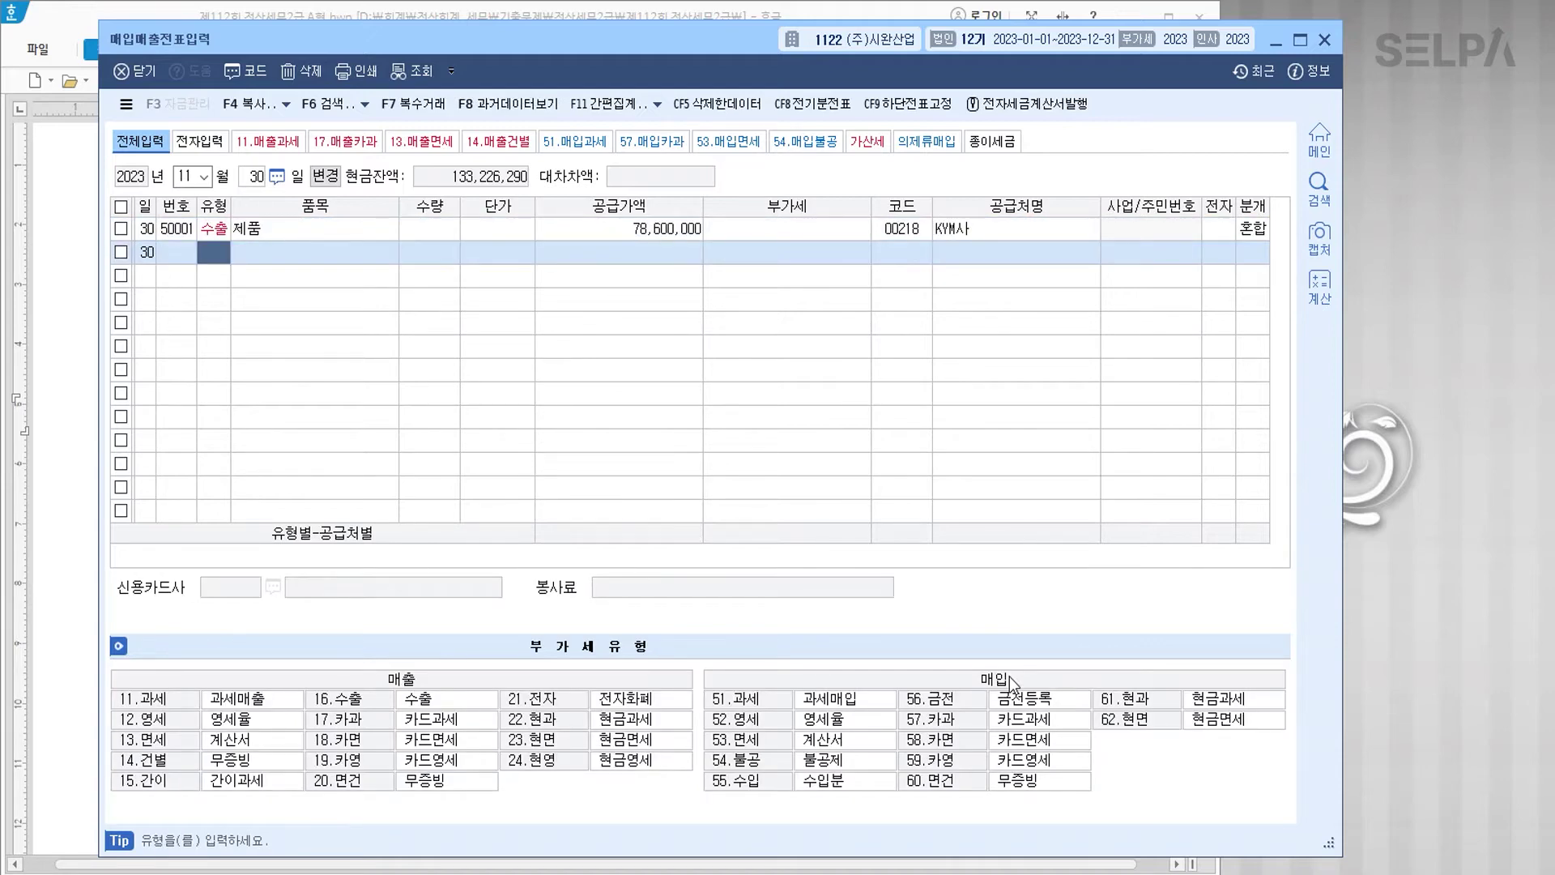
left_click(59, 603)
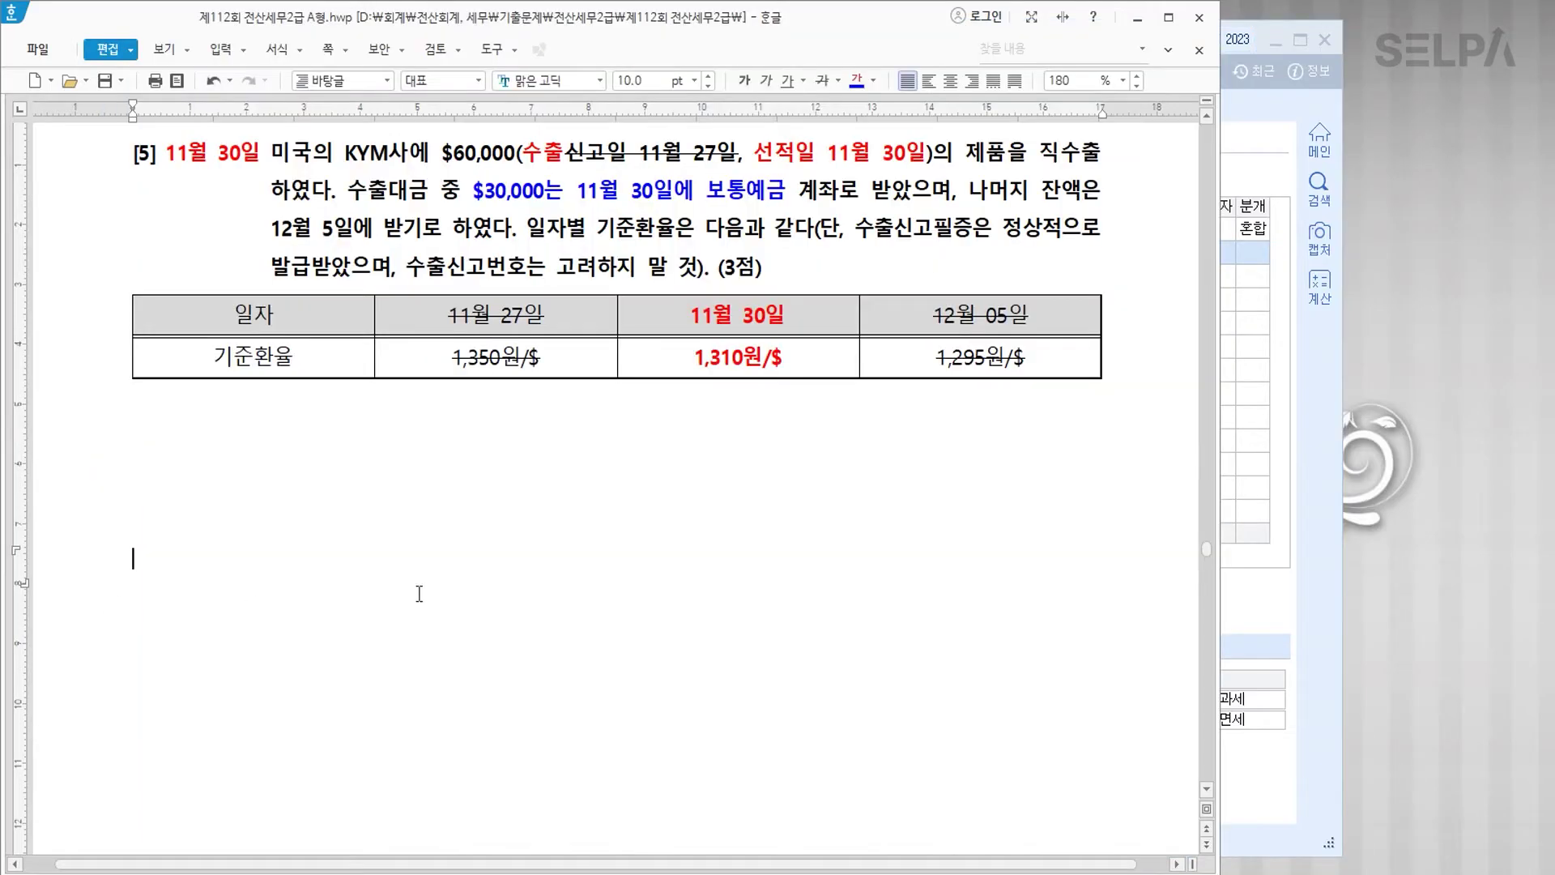
Step: Colour 부동산임대공급가액명세서, 제2기 확정 and both lease periods blue
scroll(538, 521, "down", 10)
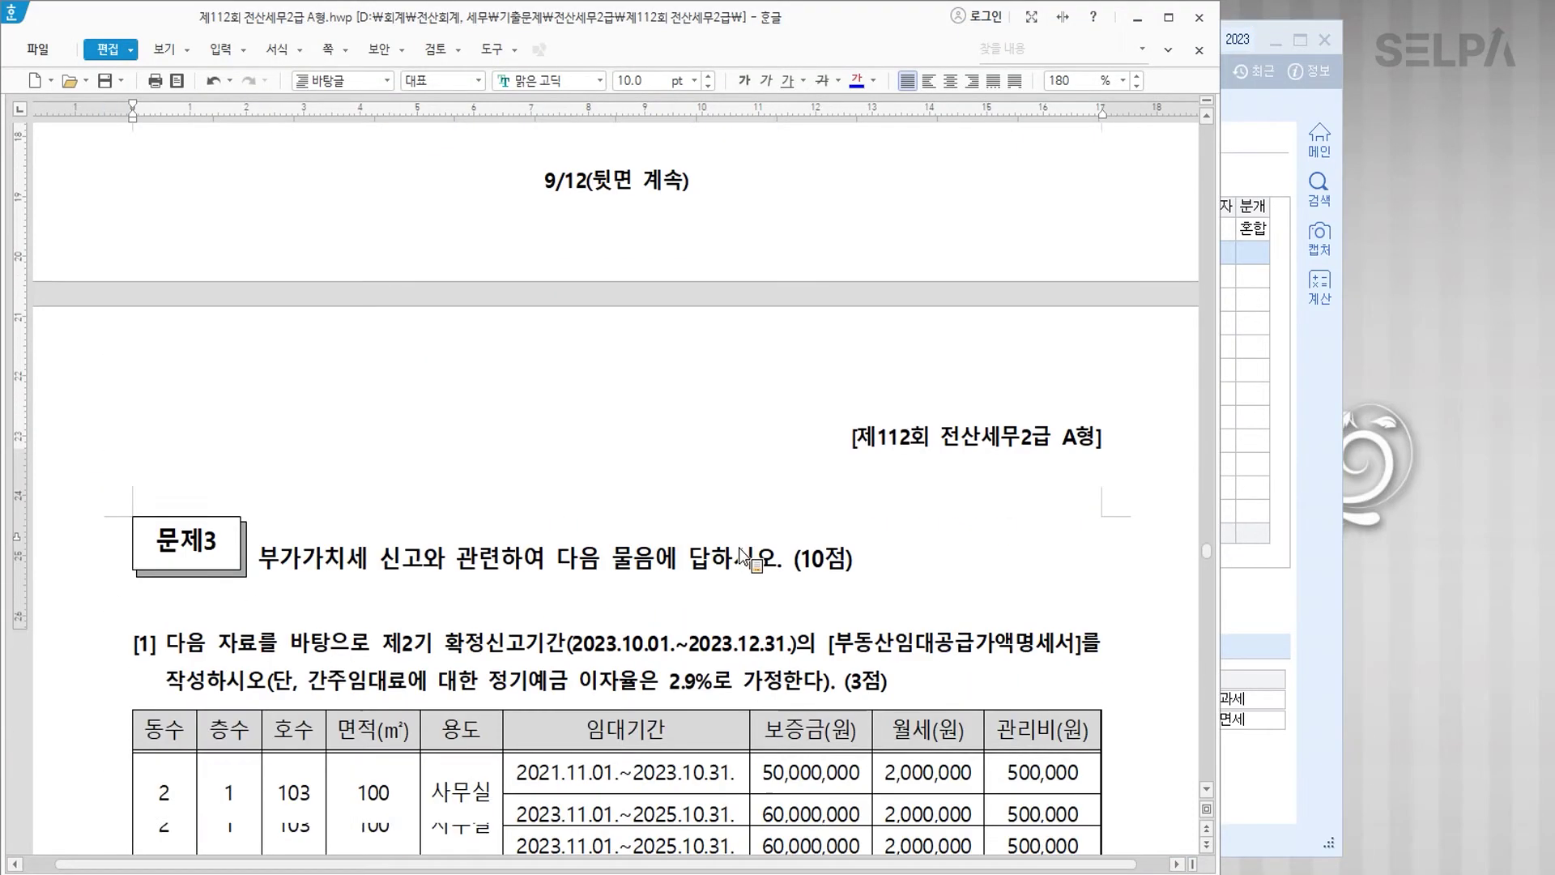
scroll(743, 557, "down", 5)
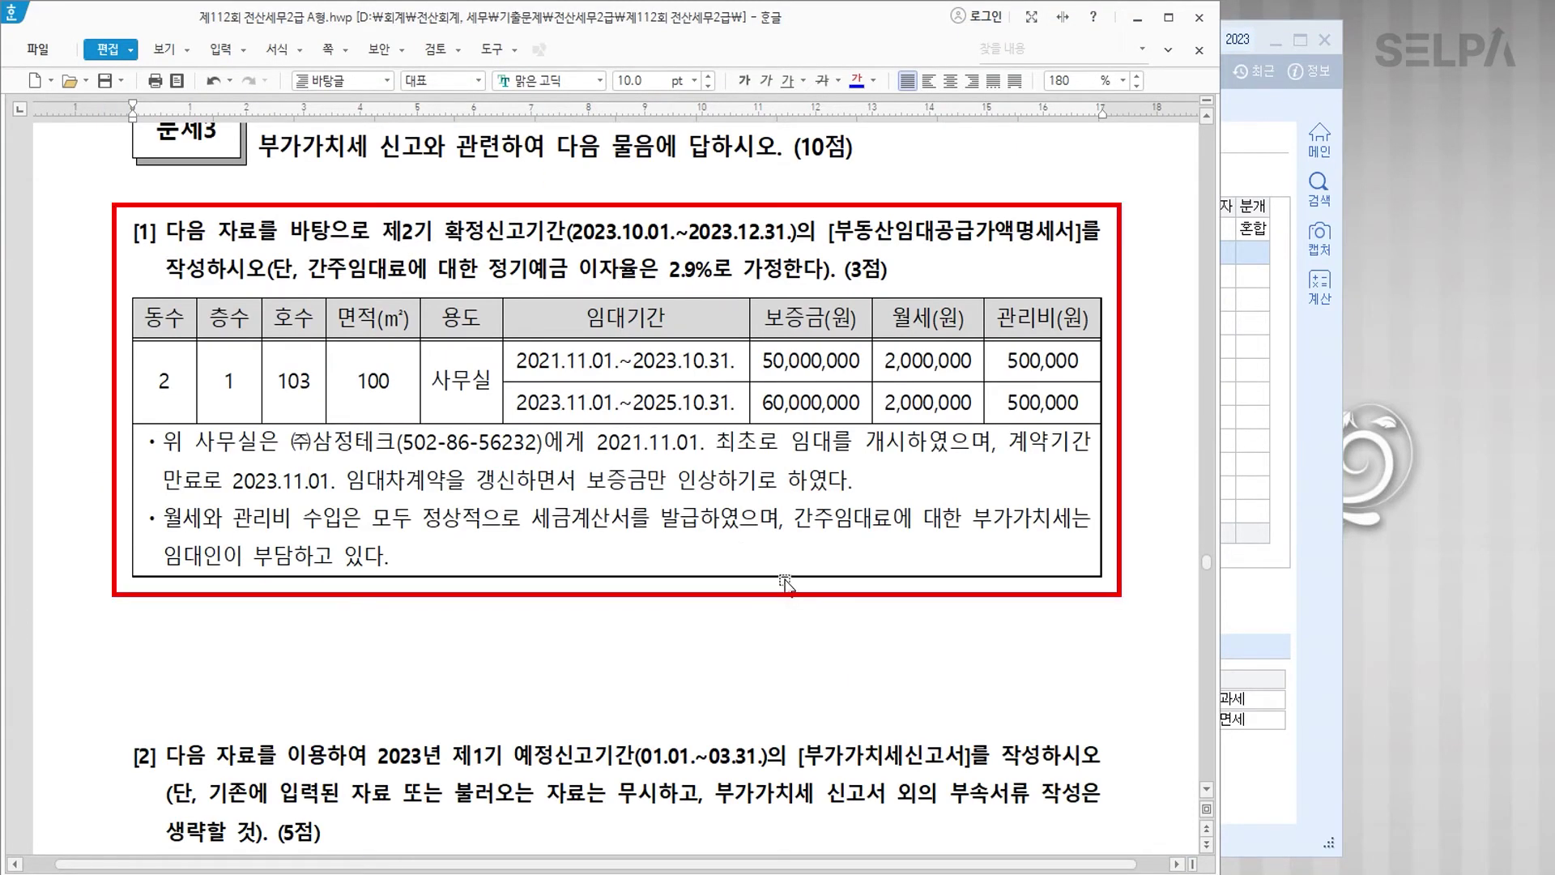
left_click_drag(836, 231, 1074, 235)
left_click(856, 80)
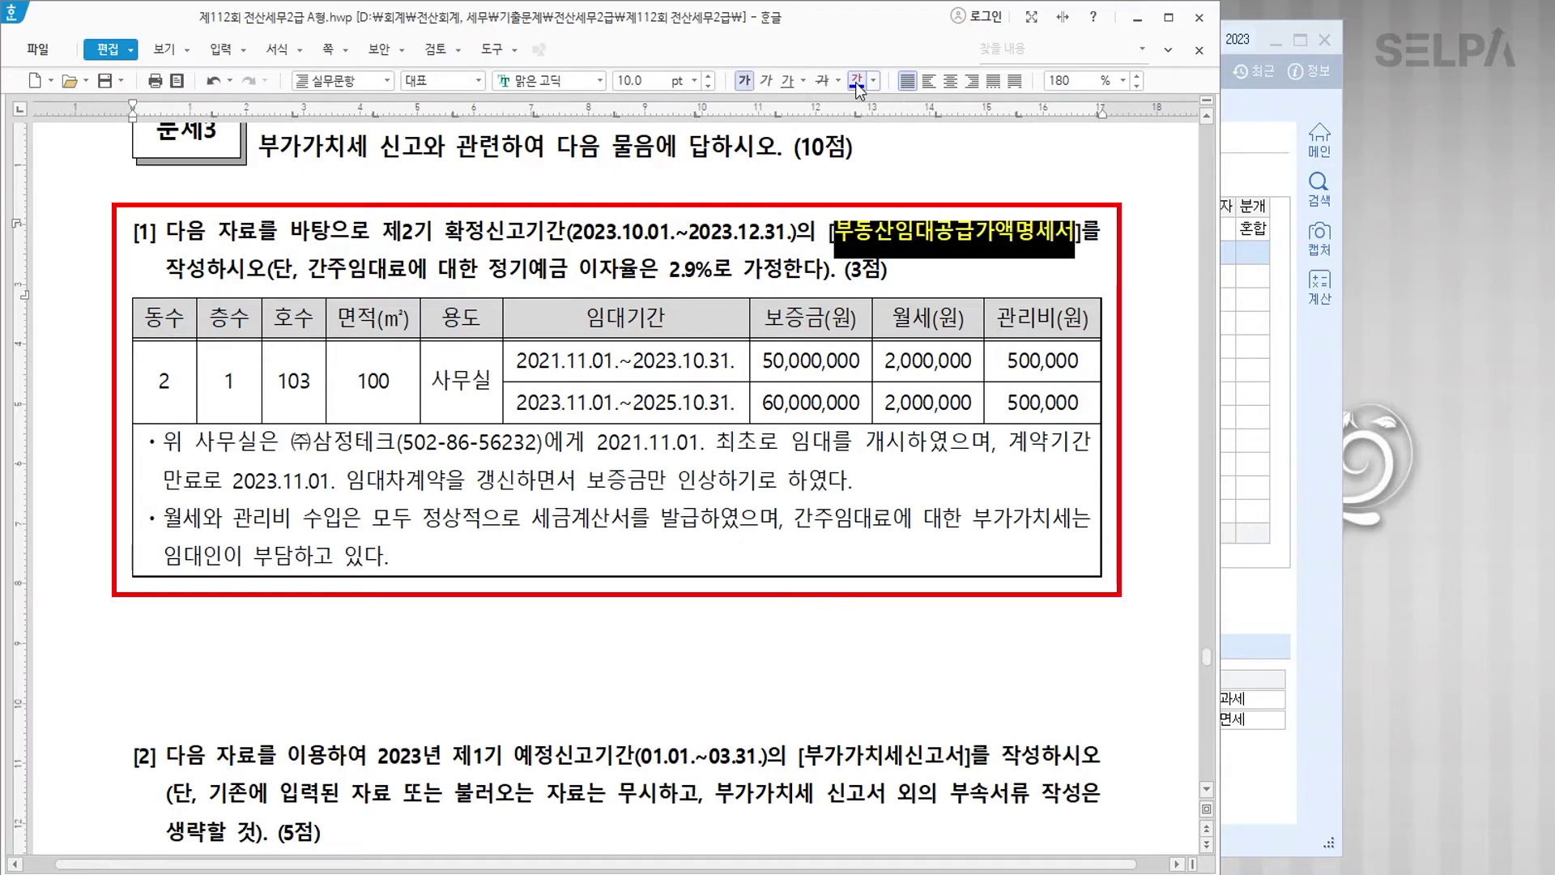
left_click_drag(382, 232, 485, 235)
left_click(856, 80)
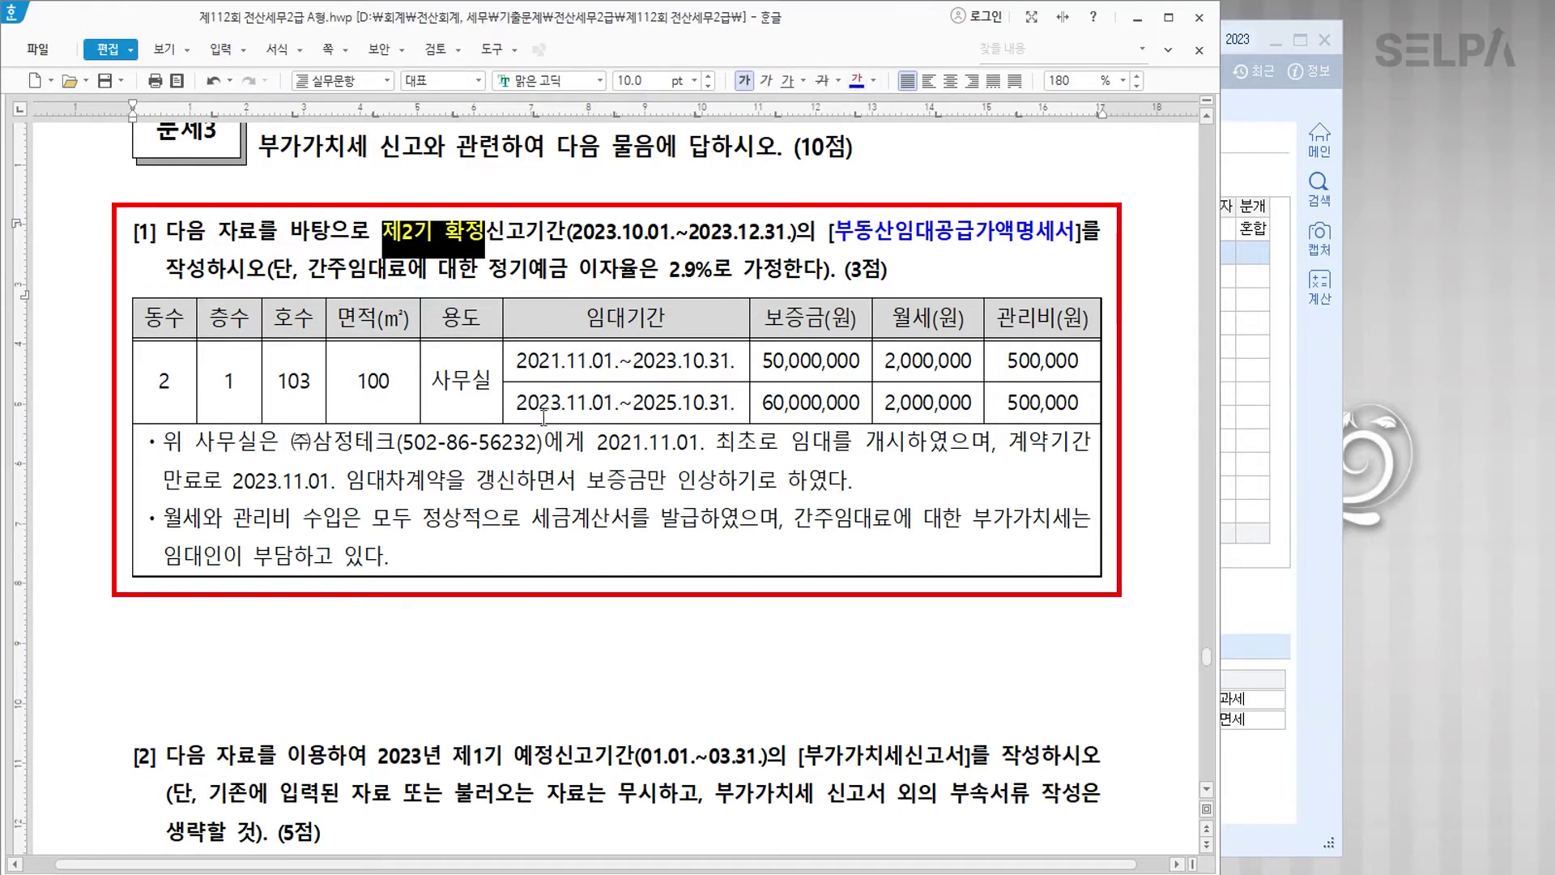
left_click_drag(516, 403, 735, 405)
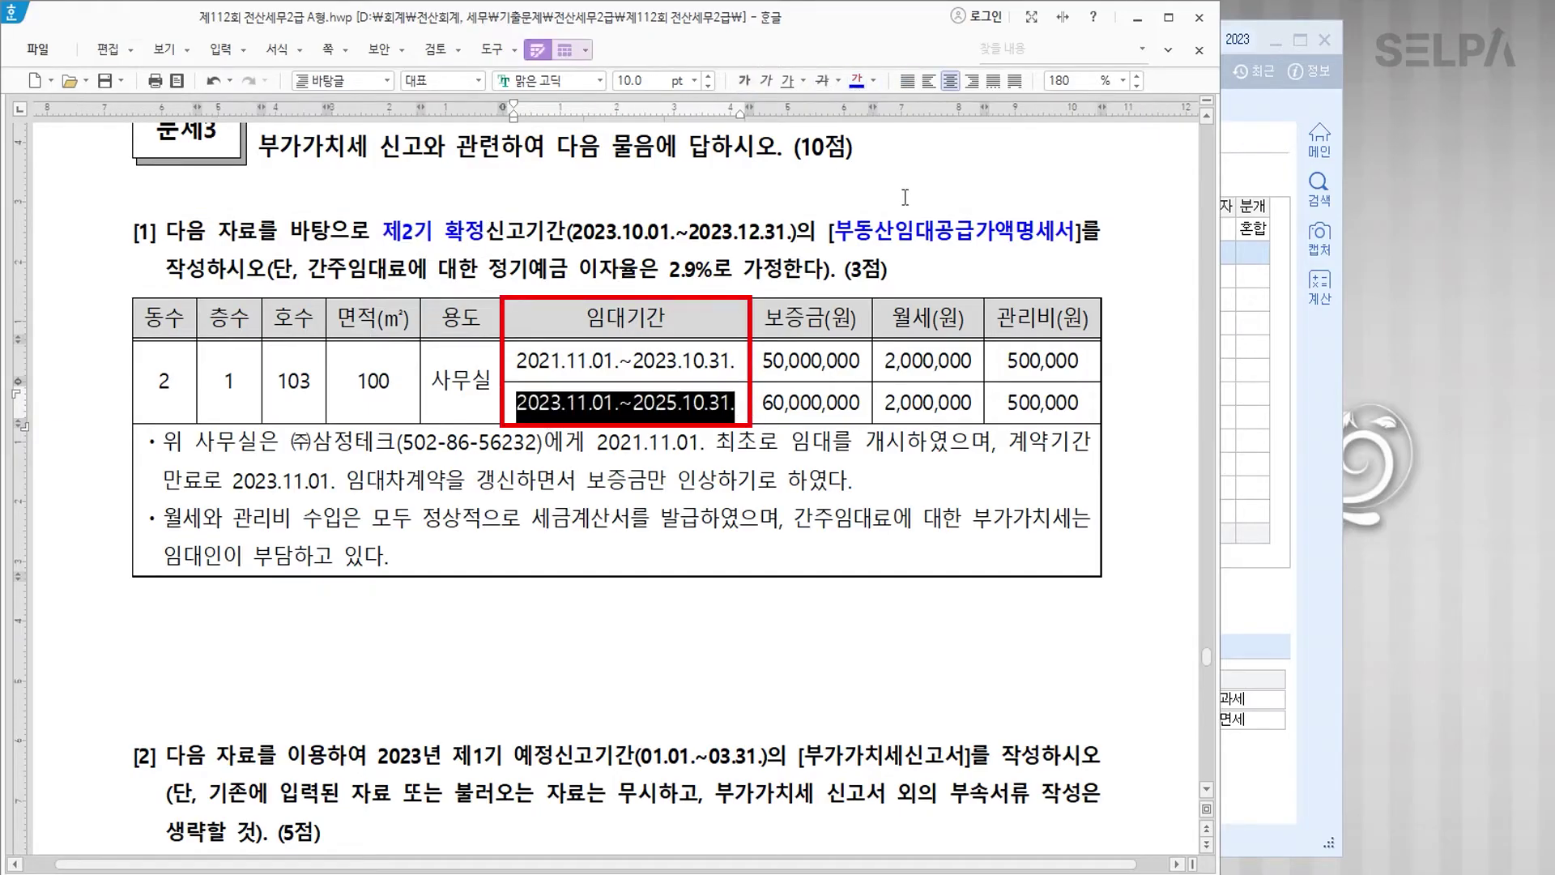
left_click(856, 81)
left_click_drag(511, 360, 734, 361)
left_click(856, 80)
left_click(768, 471)
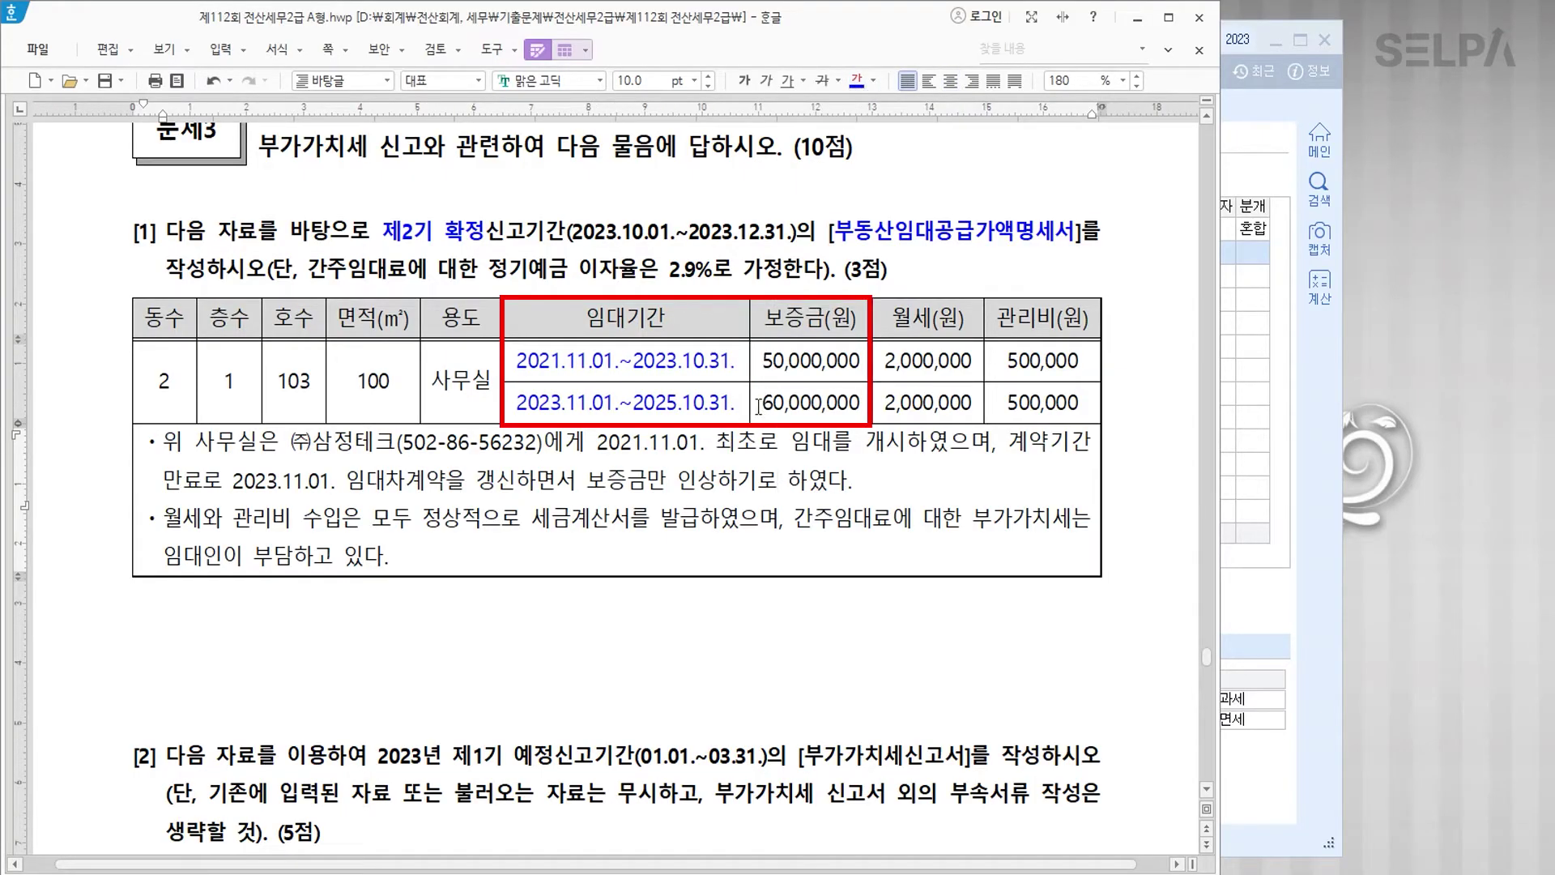
Step: Colour the phrase 이자율은 2.9% red
left_click_drag(758, 407, 859, 406)
left_click(753, 481)
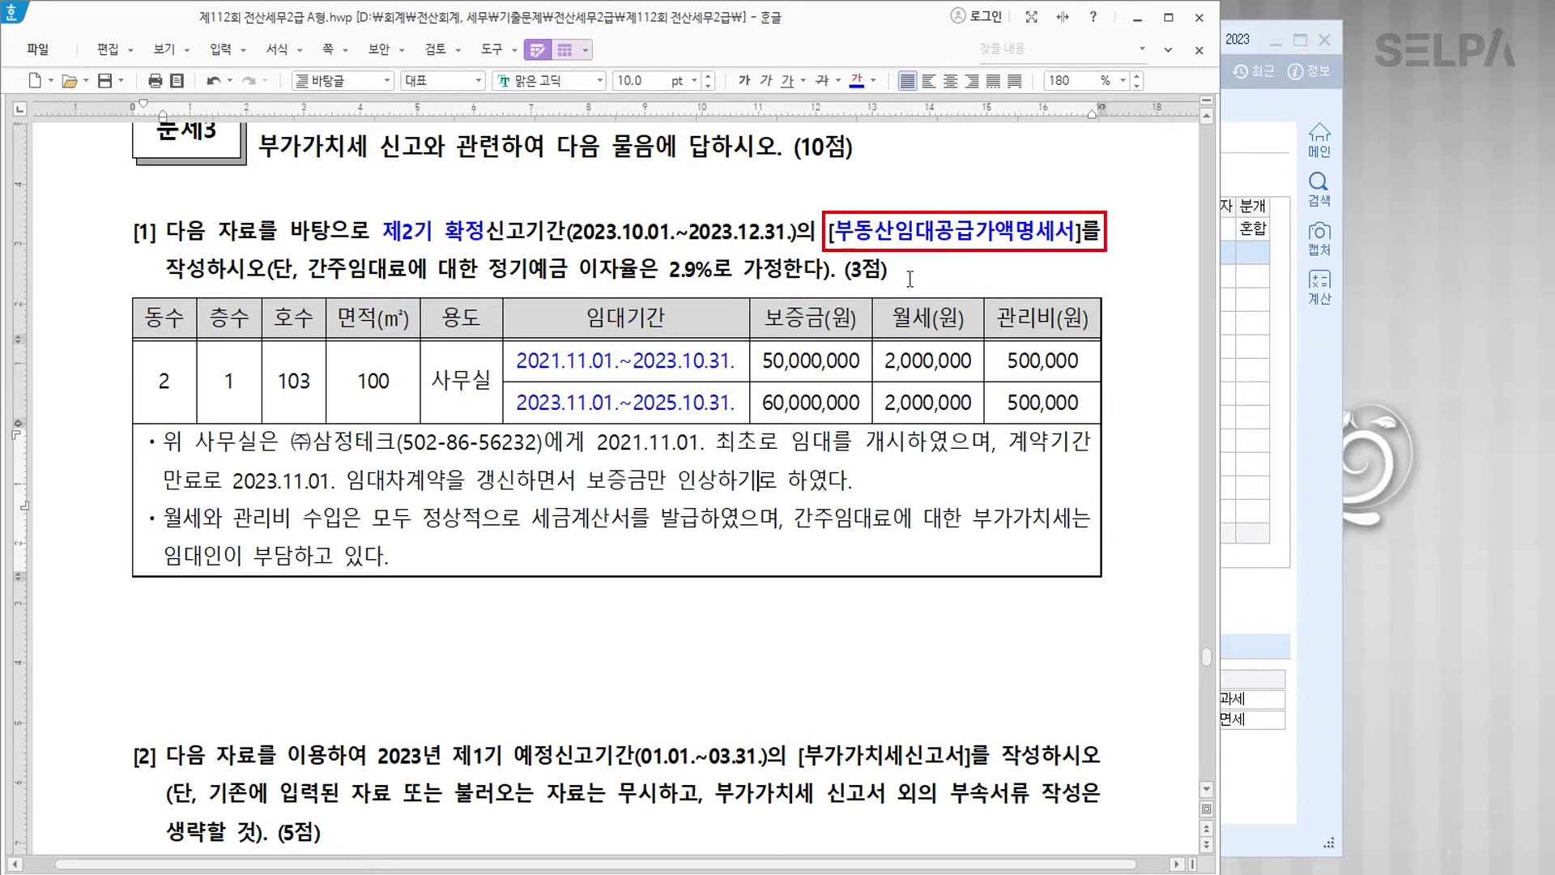
left_click_drag(582, 269, 713, 270)
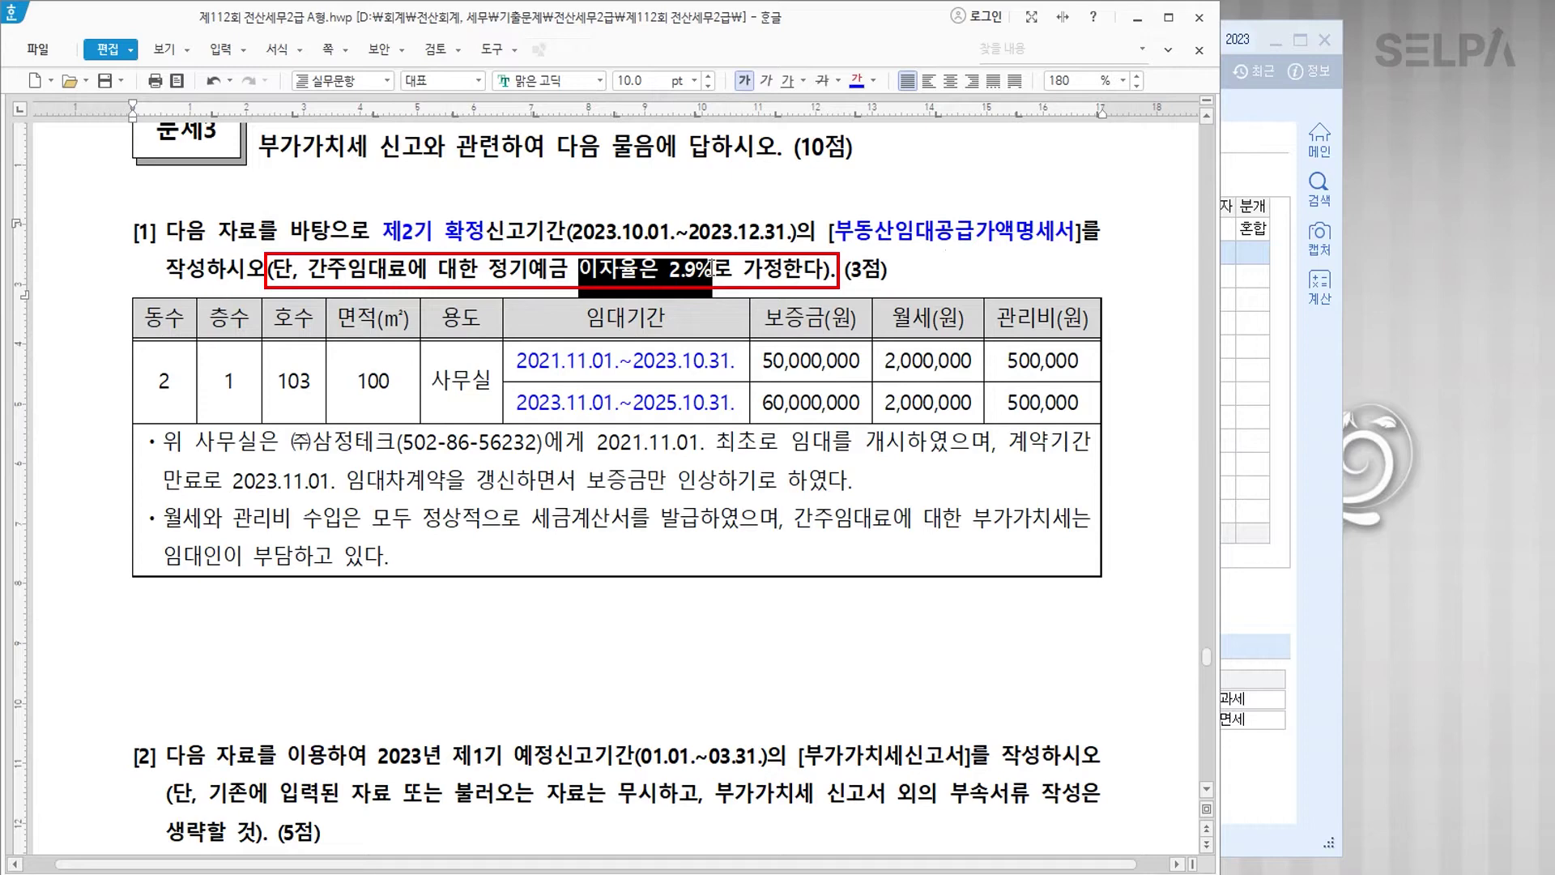
left_click(873, 80)
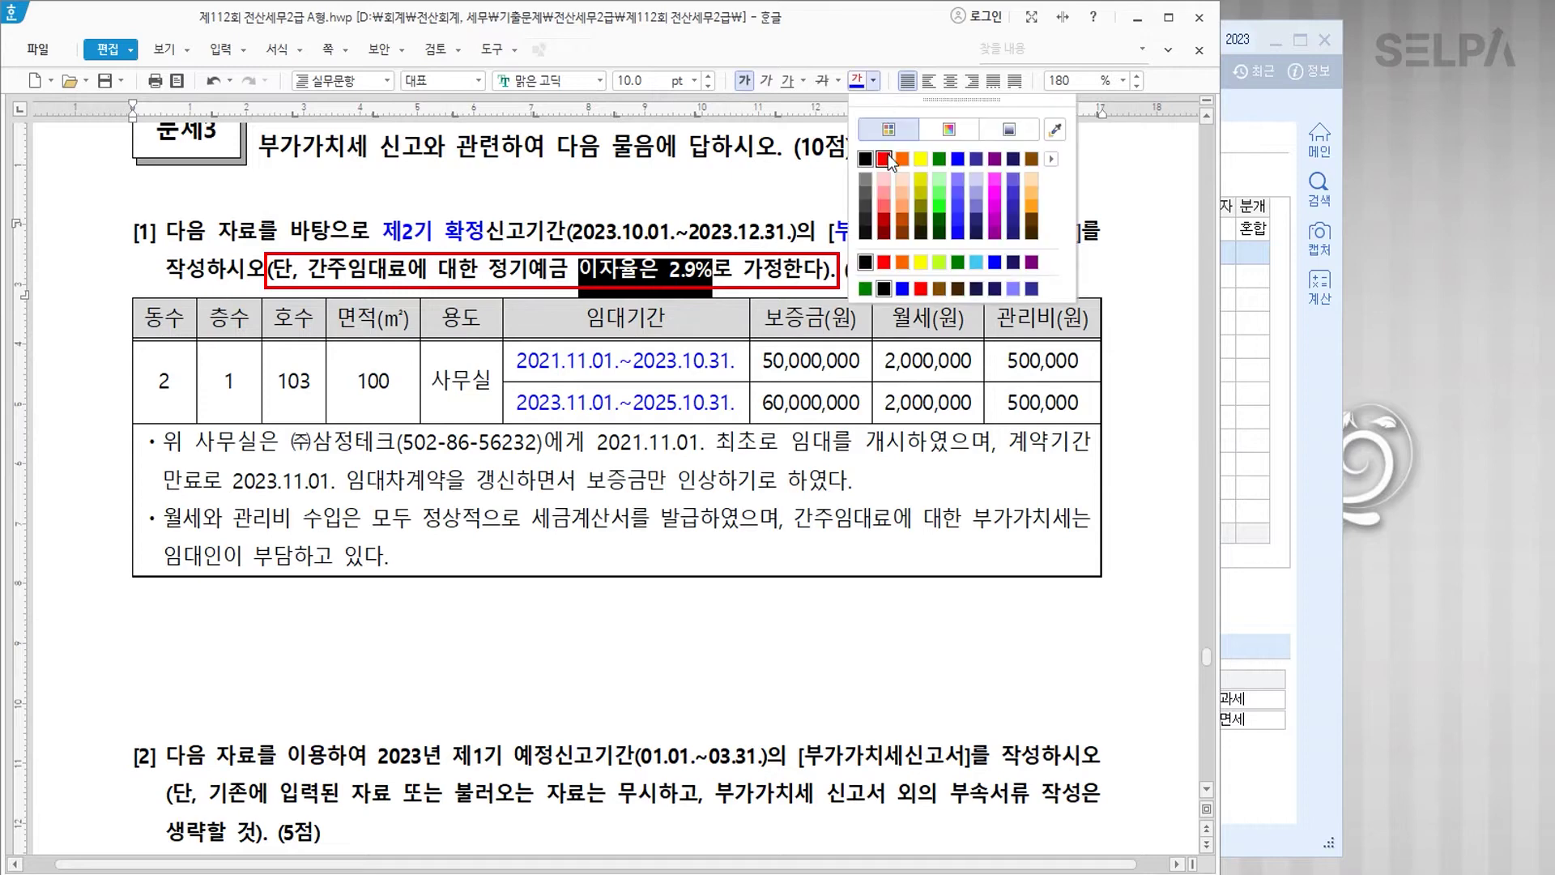
left_click(887, 156)
left_click(779, 478)
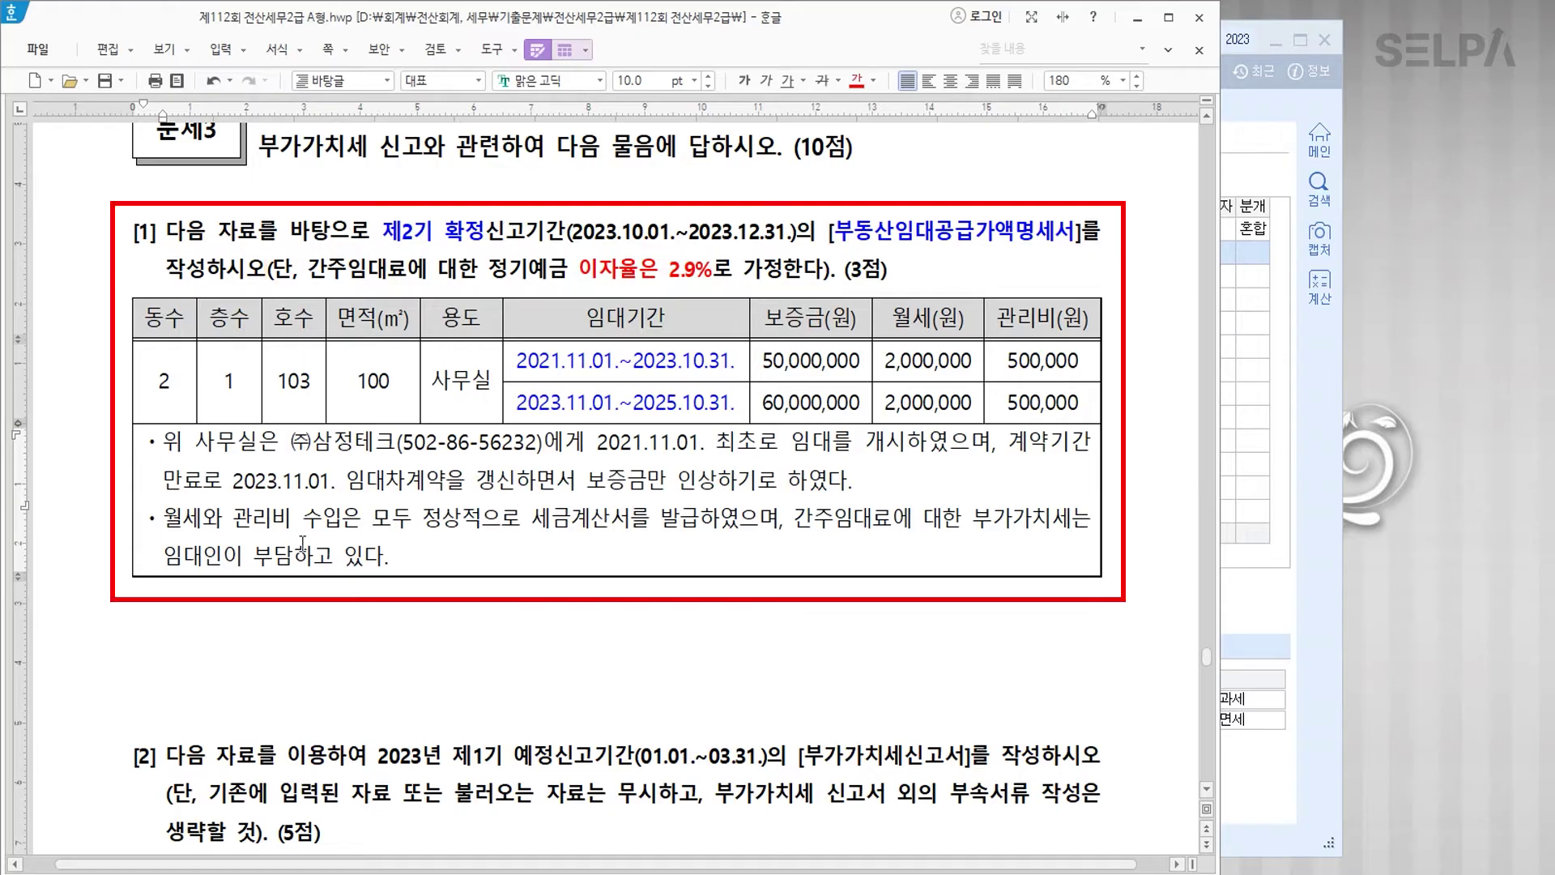
left_click_drag(836, 232, 1074, 245)
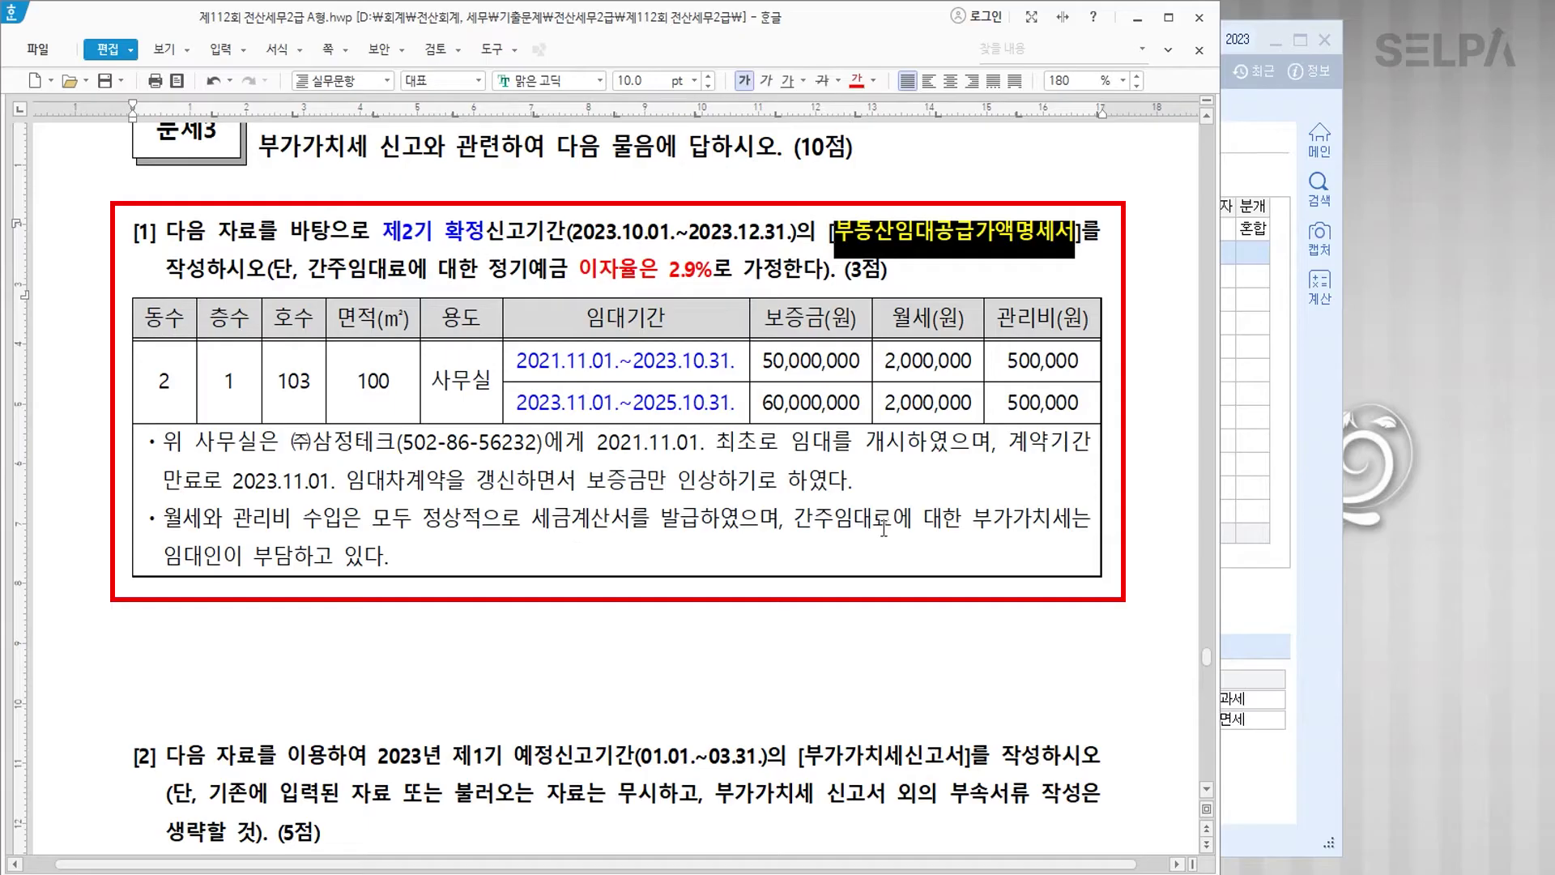
Step: Switch to KcLep and bring up its 부가가치 VAT menu
scroll(878, 546, "down", 1)
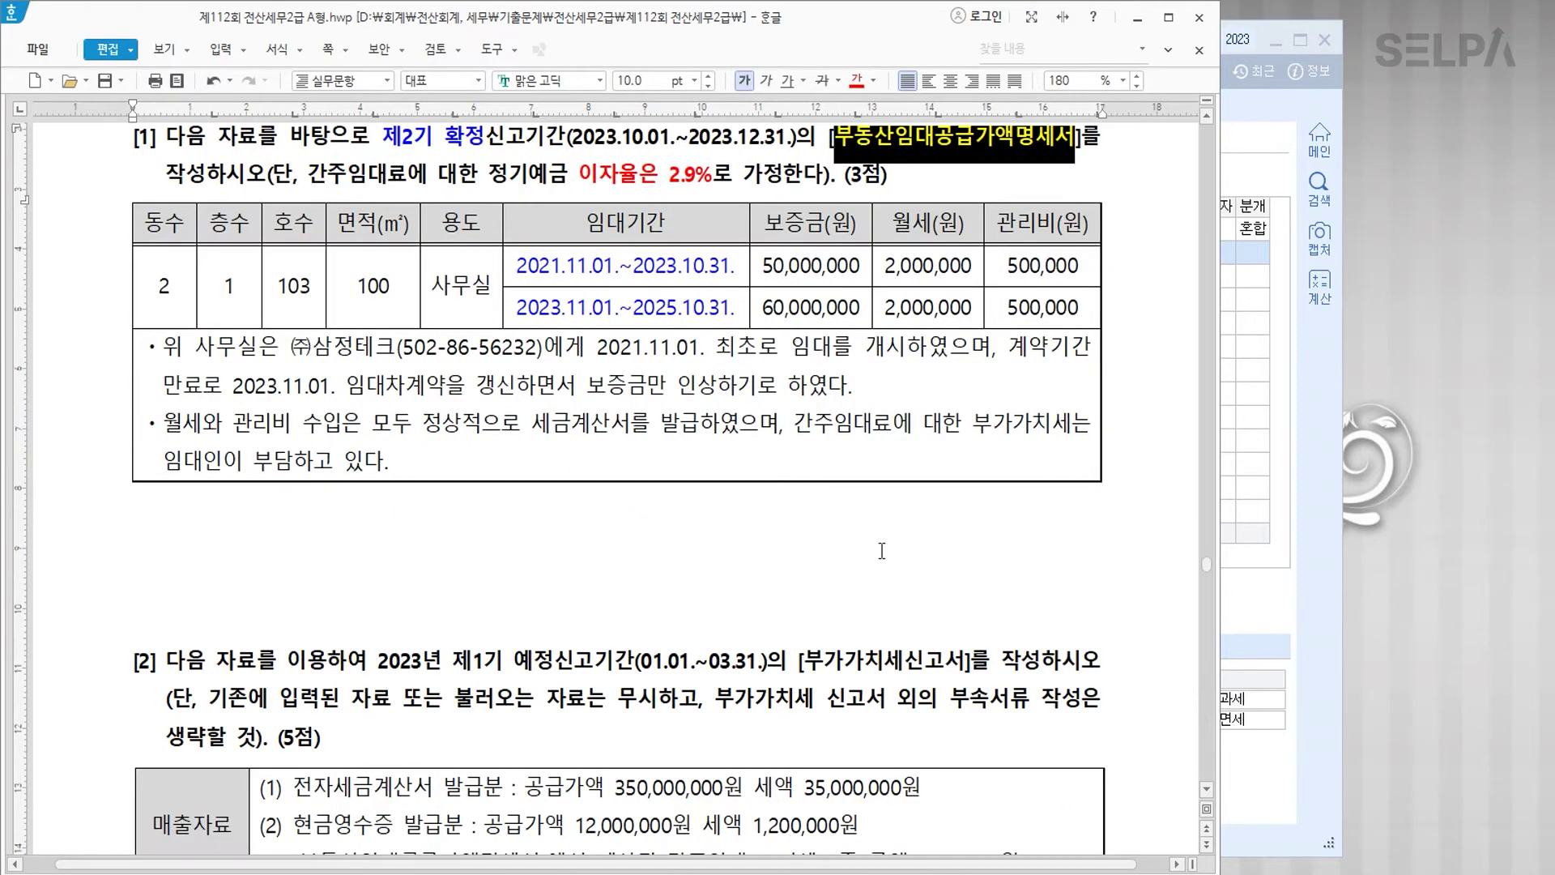
scroll(881, 551, "up", 1)
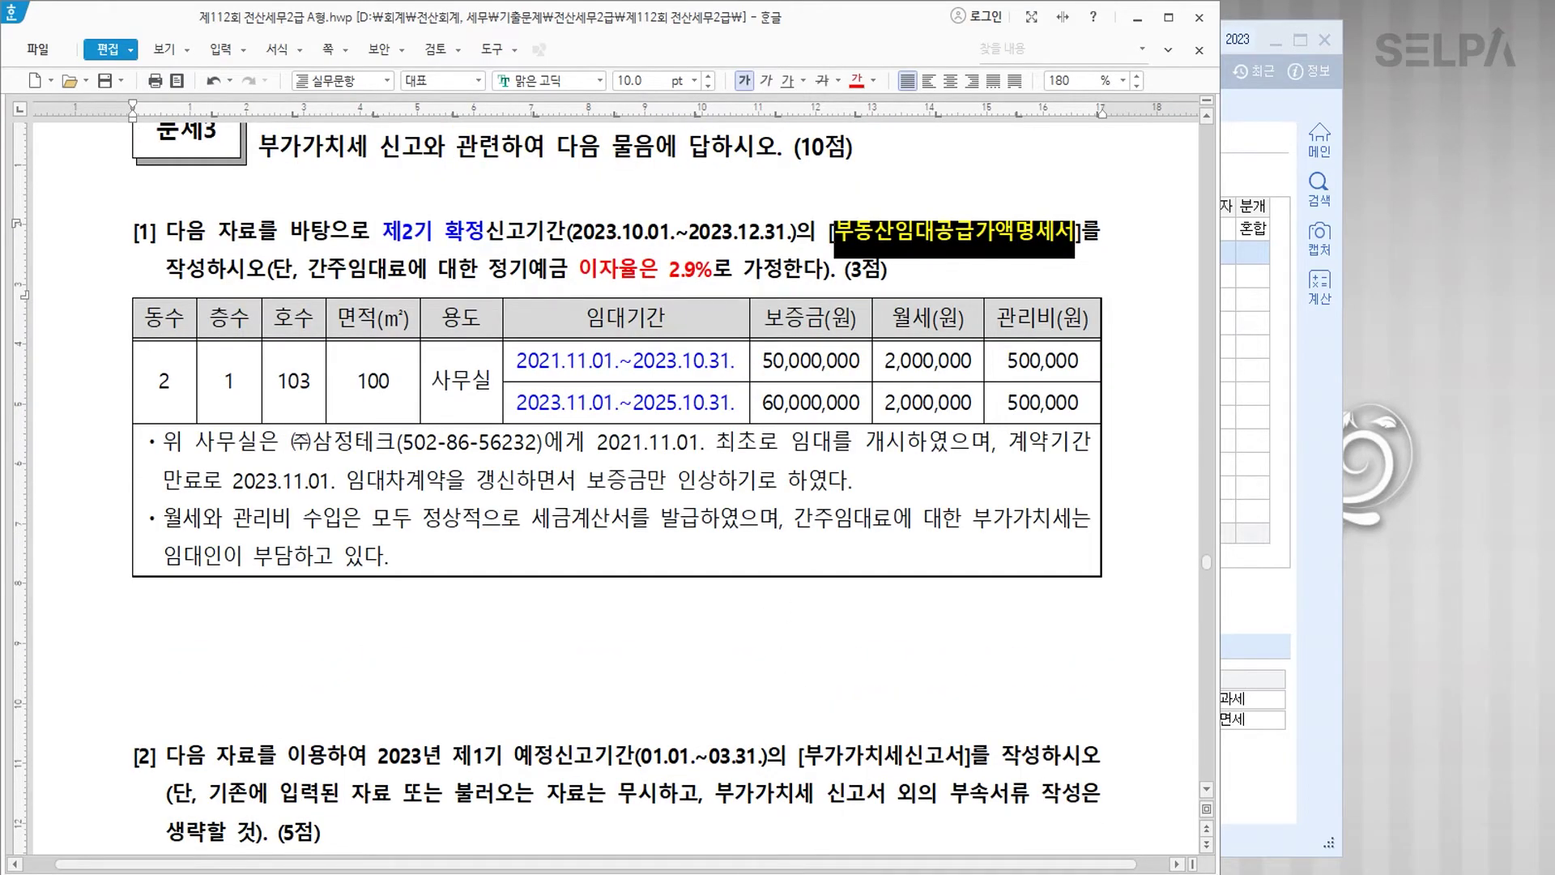
left_click(486, 873)
left_click(386, 110)
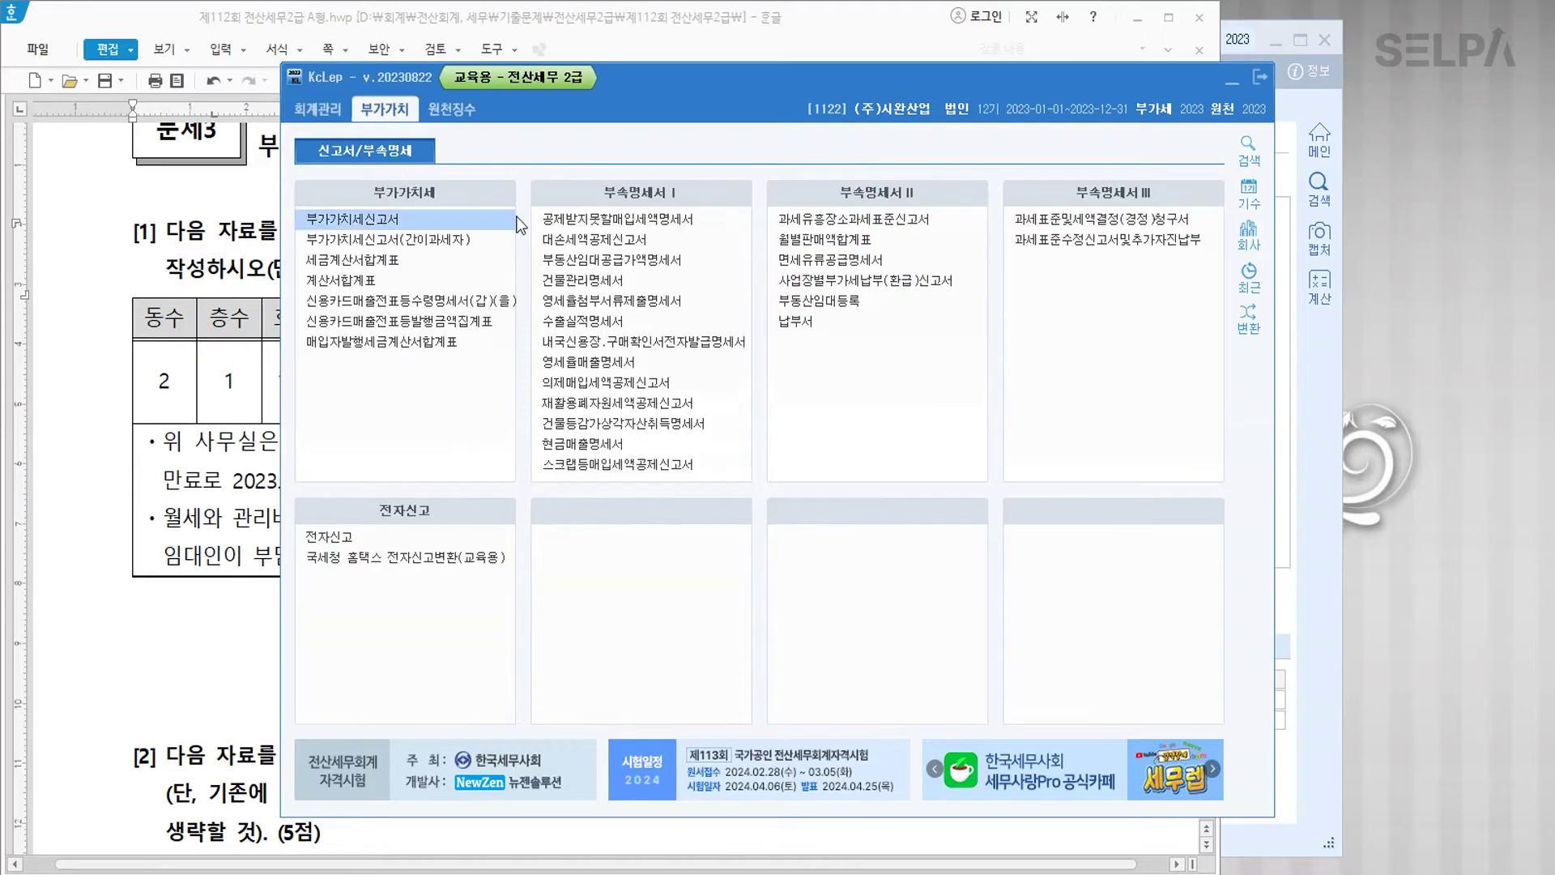
Step: Open 부동산임대공급가액명세서 for the October–December period with tenant (주)삼정테크
left_click(606, 261)
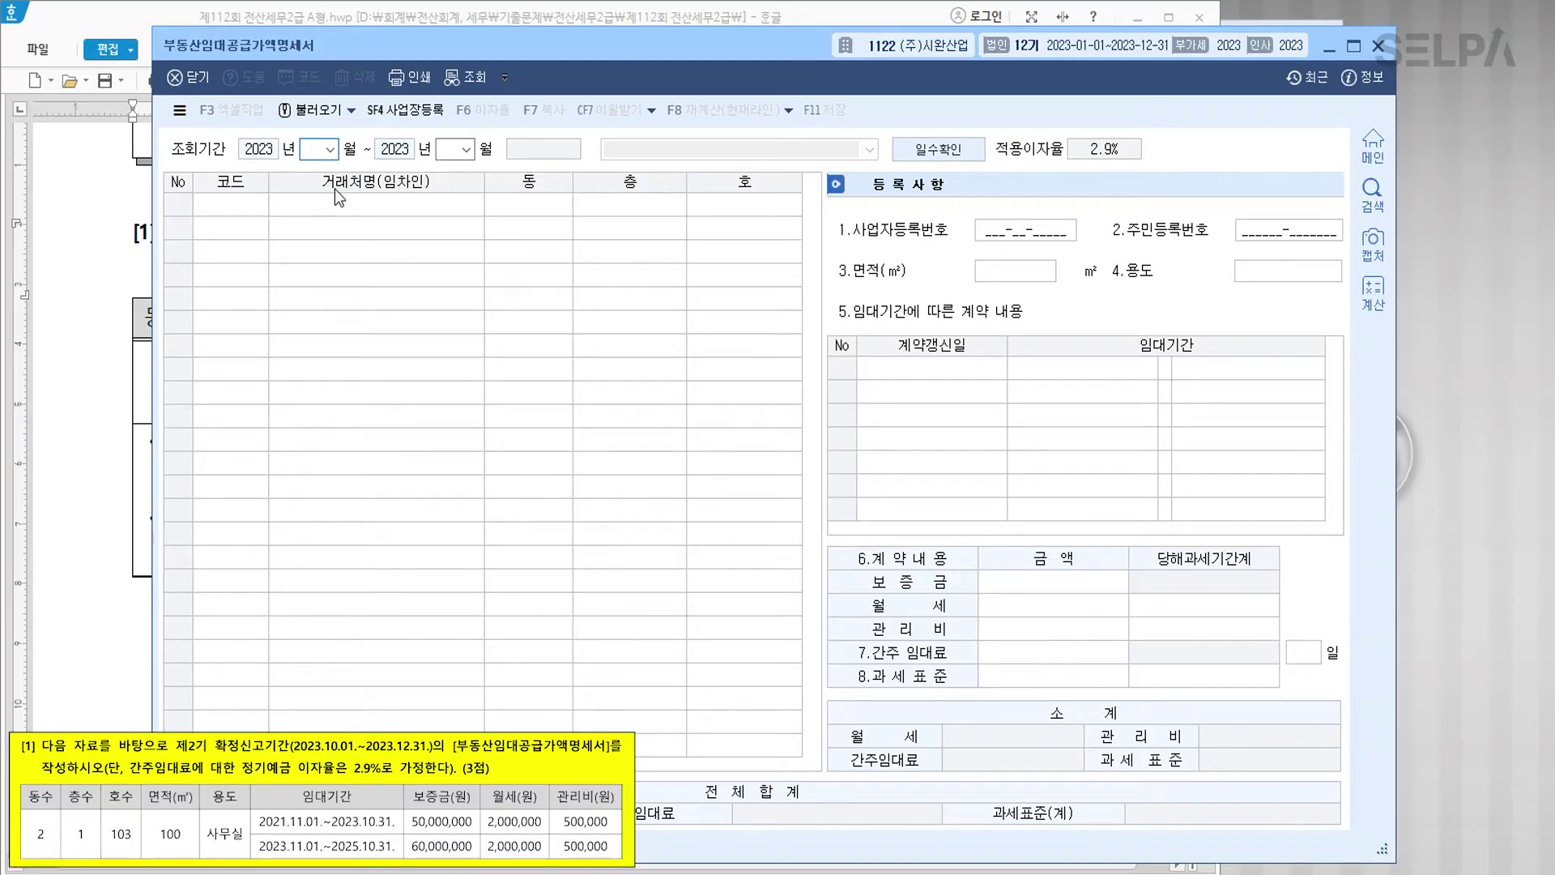
type("10")
key("Return")
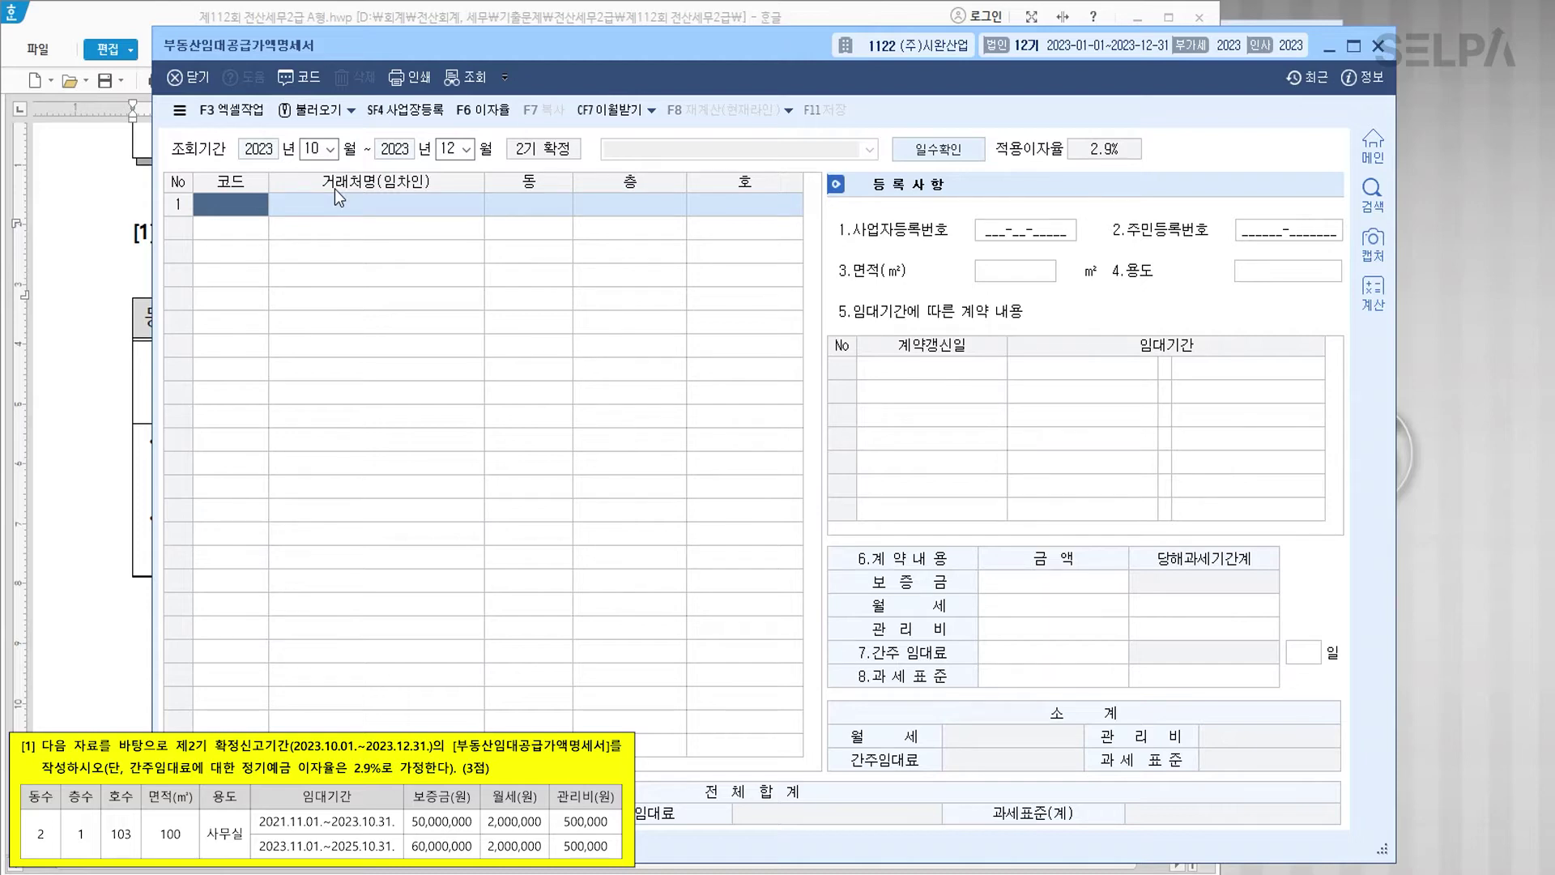
key("F2")
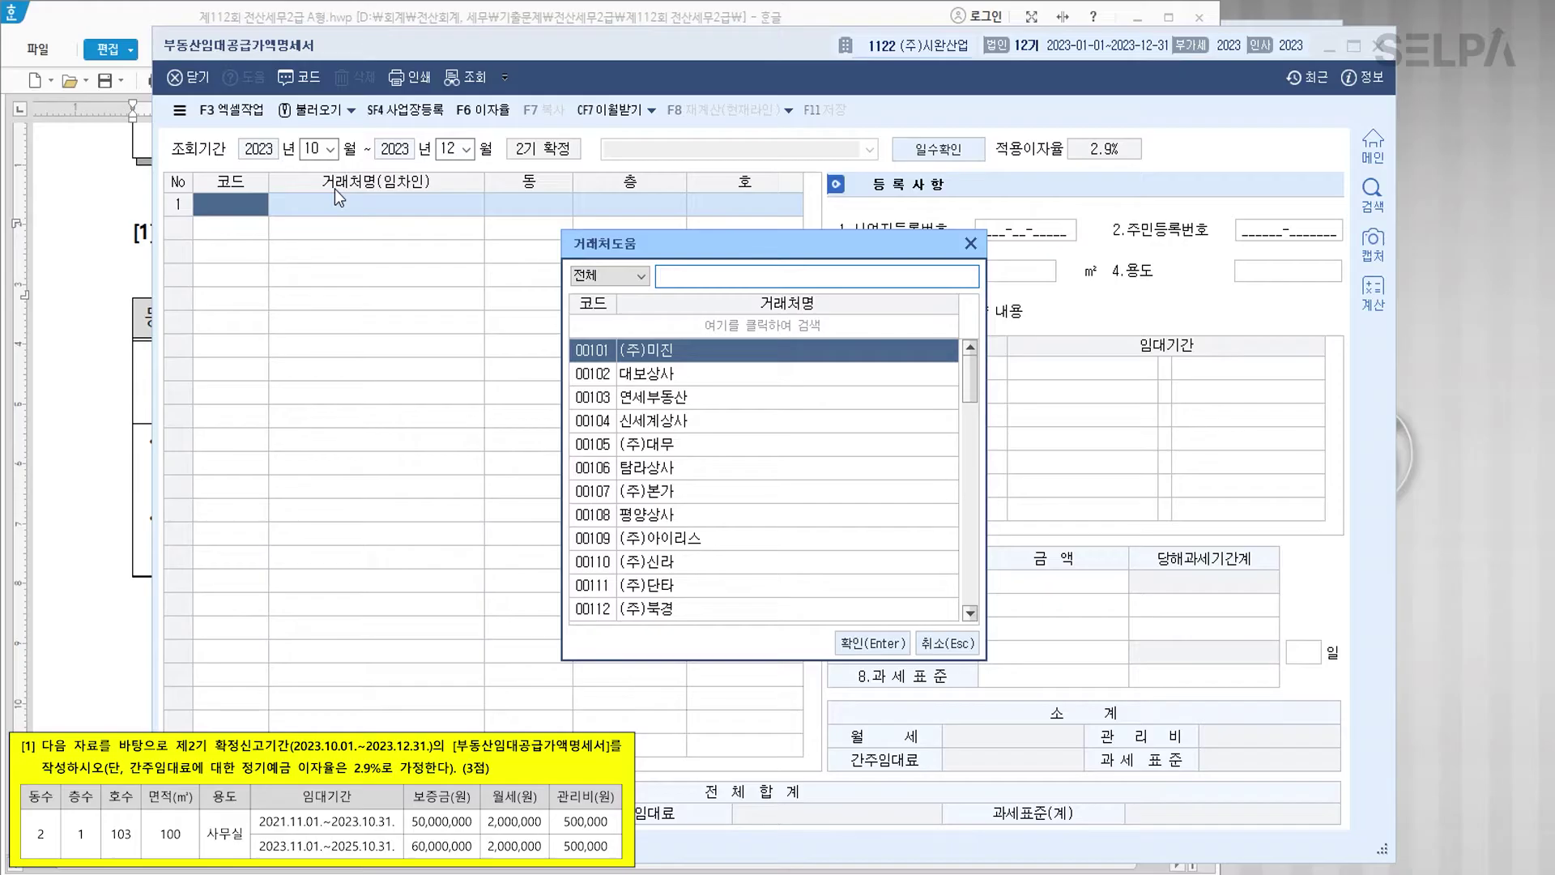
type("삼정")
key("Return")
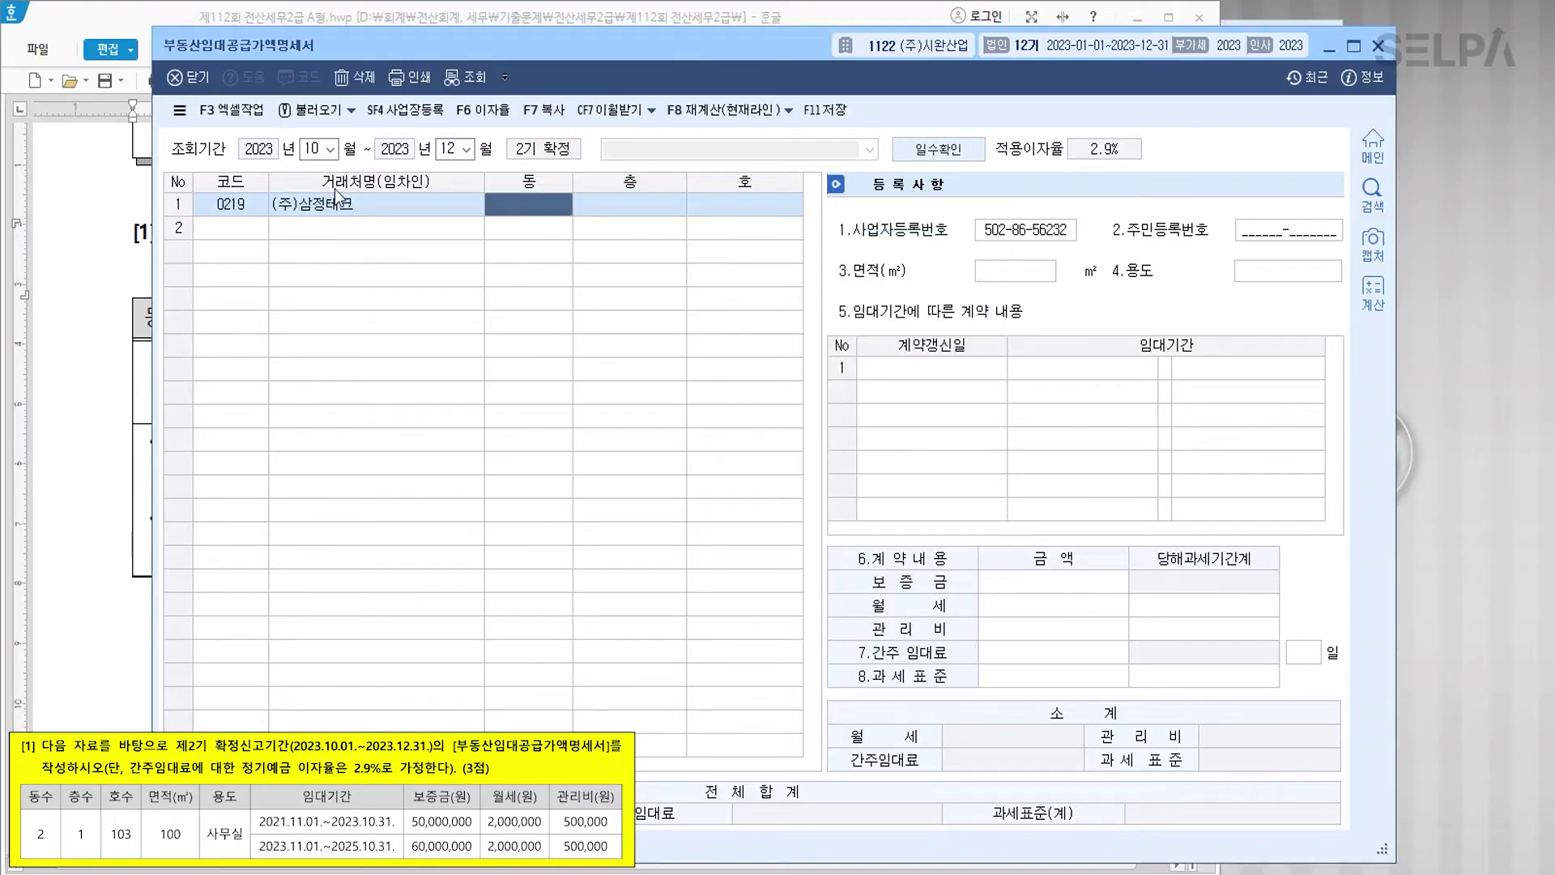
Step: Enter the unit as 동 2, 층 1, 호 103, 100 ㎡, used as 사무실
type("2")
key("Return")
type("1")
key("Return")
type("10")
key("Return")
key("Return")
key("Return")
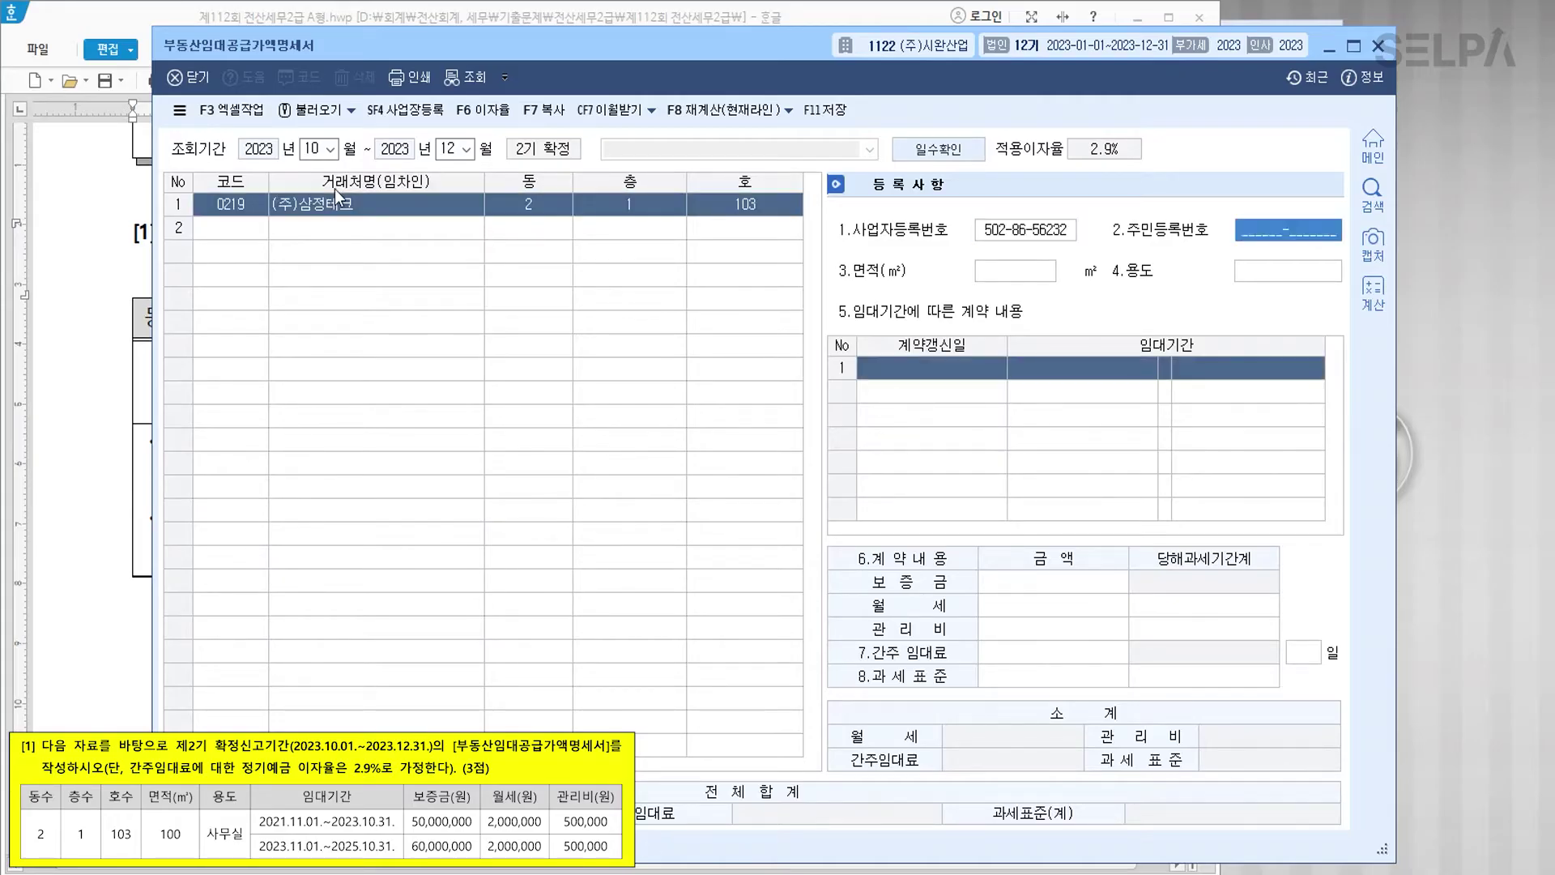
type("100")
key("Return")
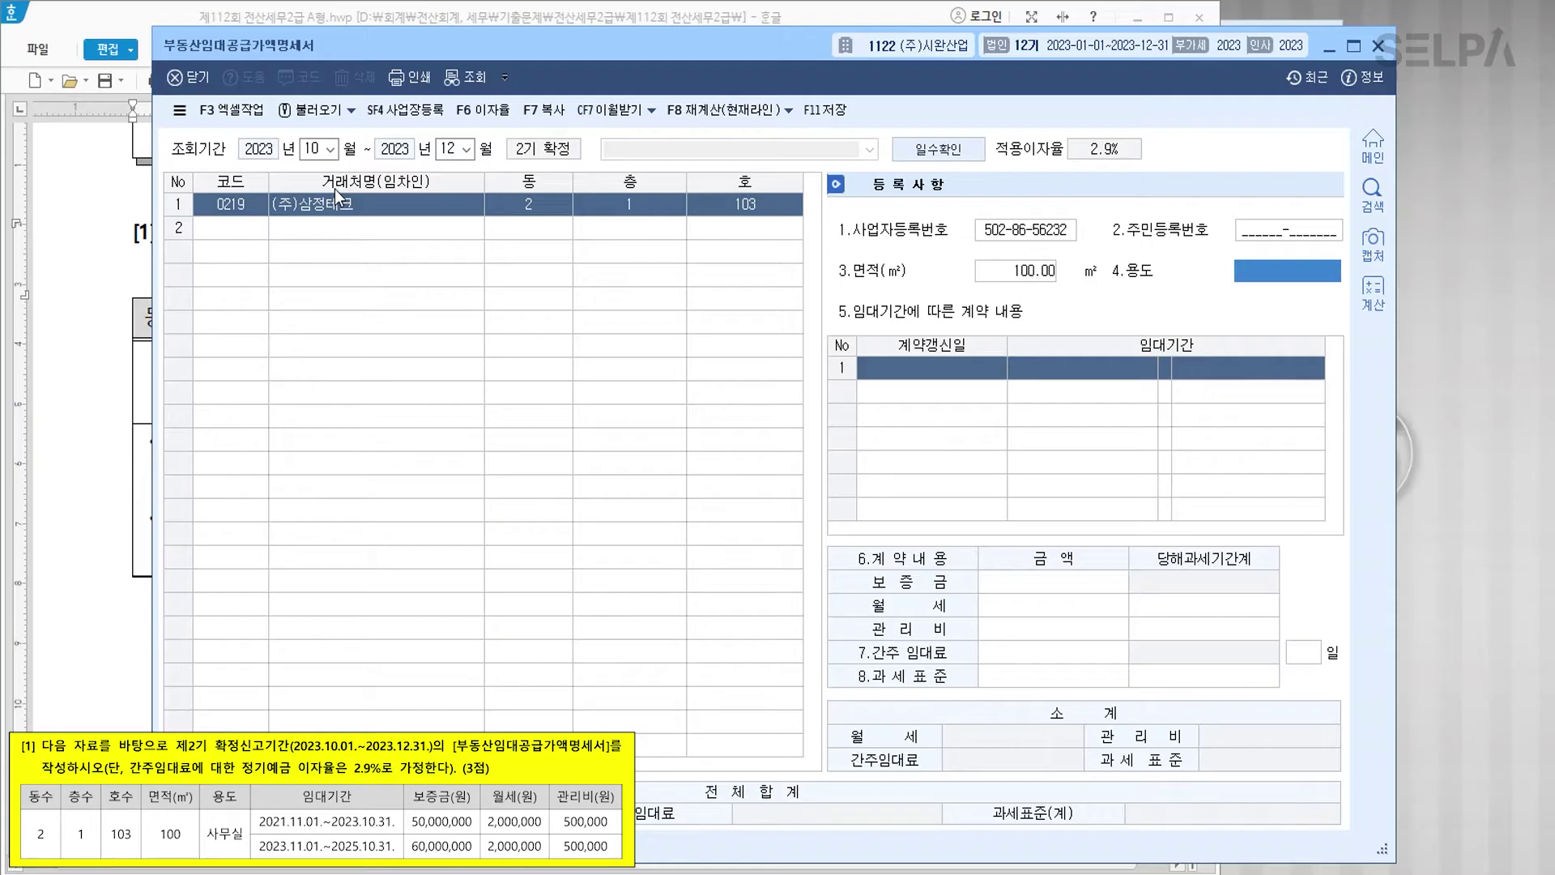
type("사무실")
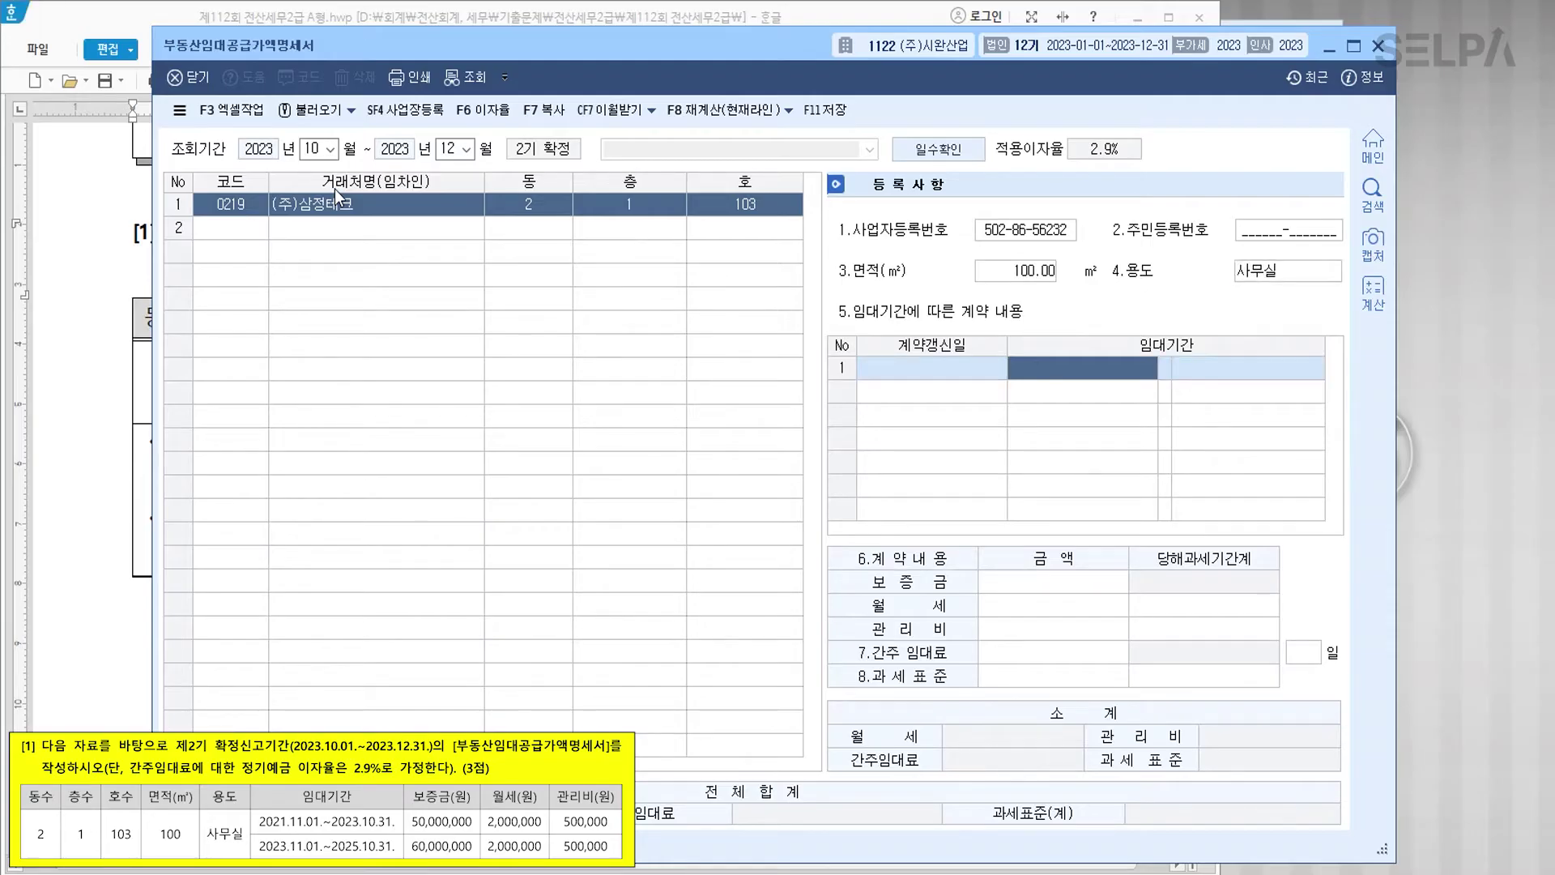
Step: Enter the 2021-11-01 to 2023-10-31 lease: deposit 50,000,000, rent 2,000,000, fee 500,000
type("2021110")
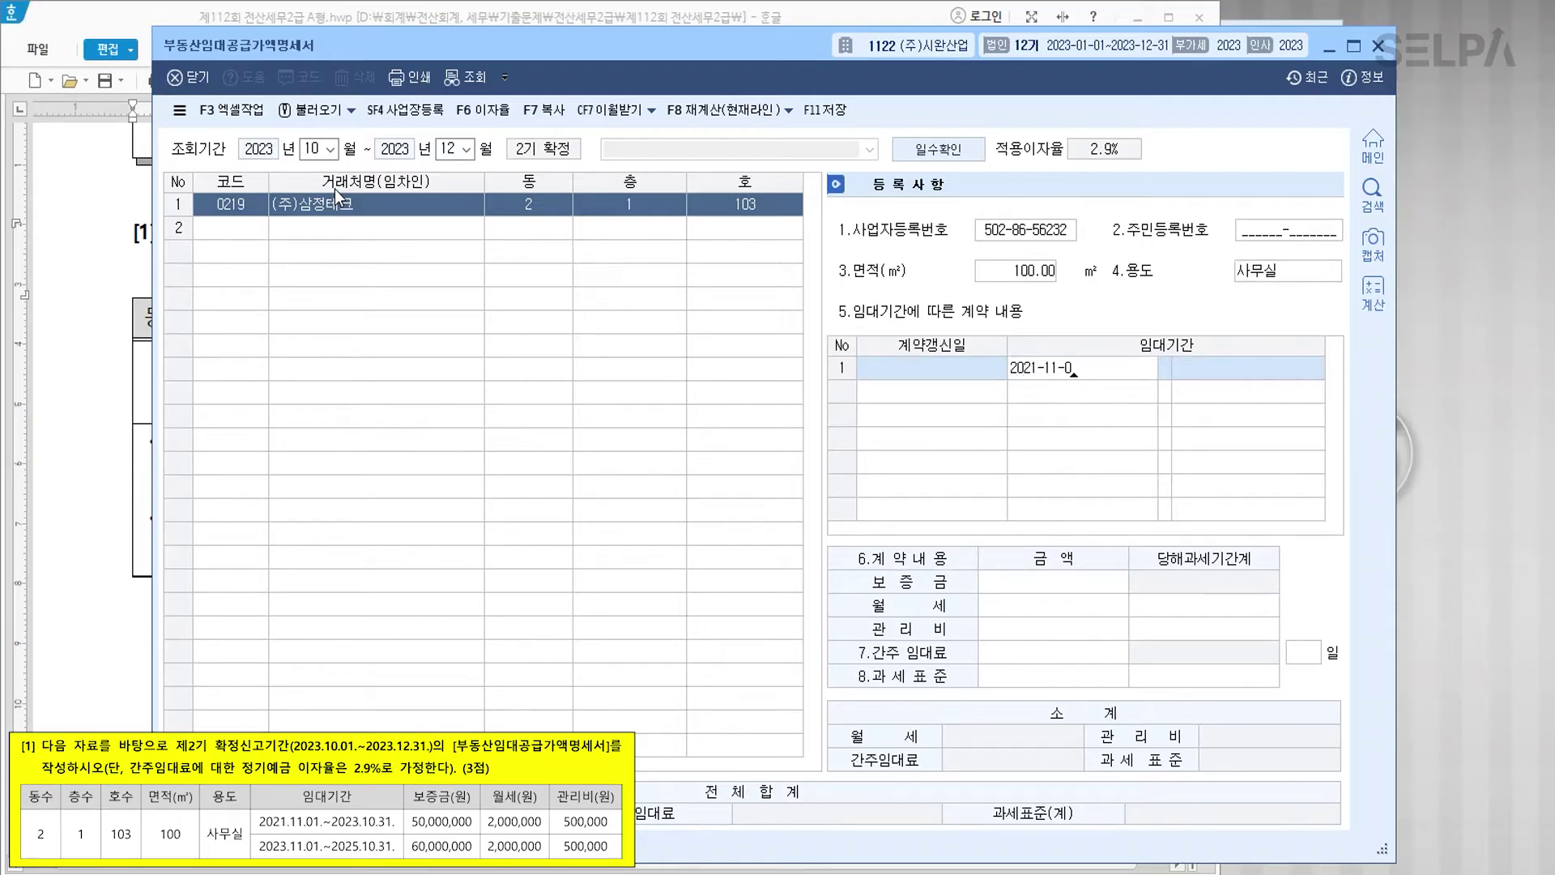
type("12023103")
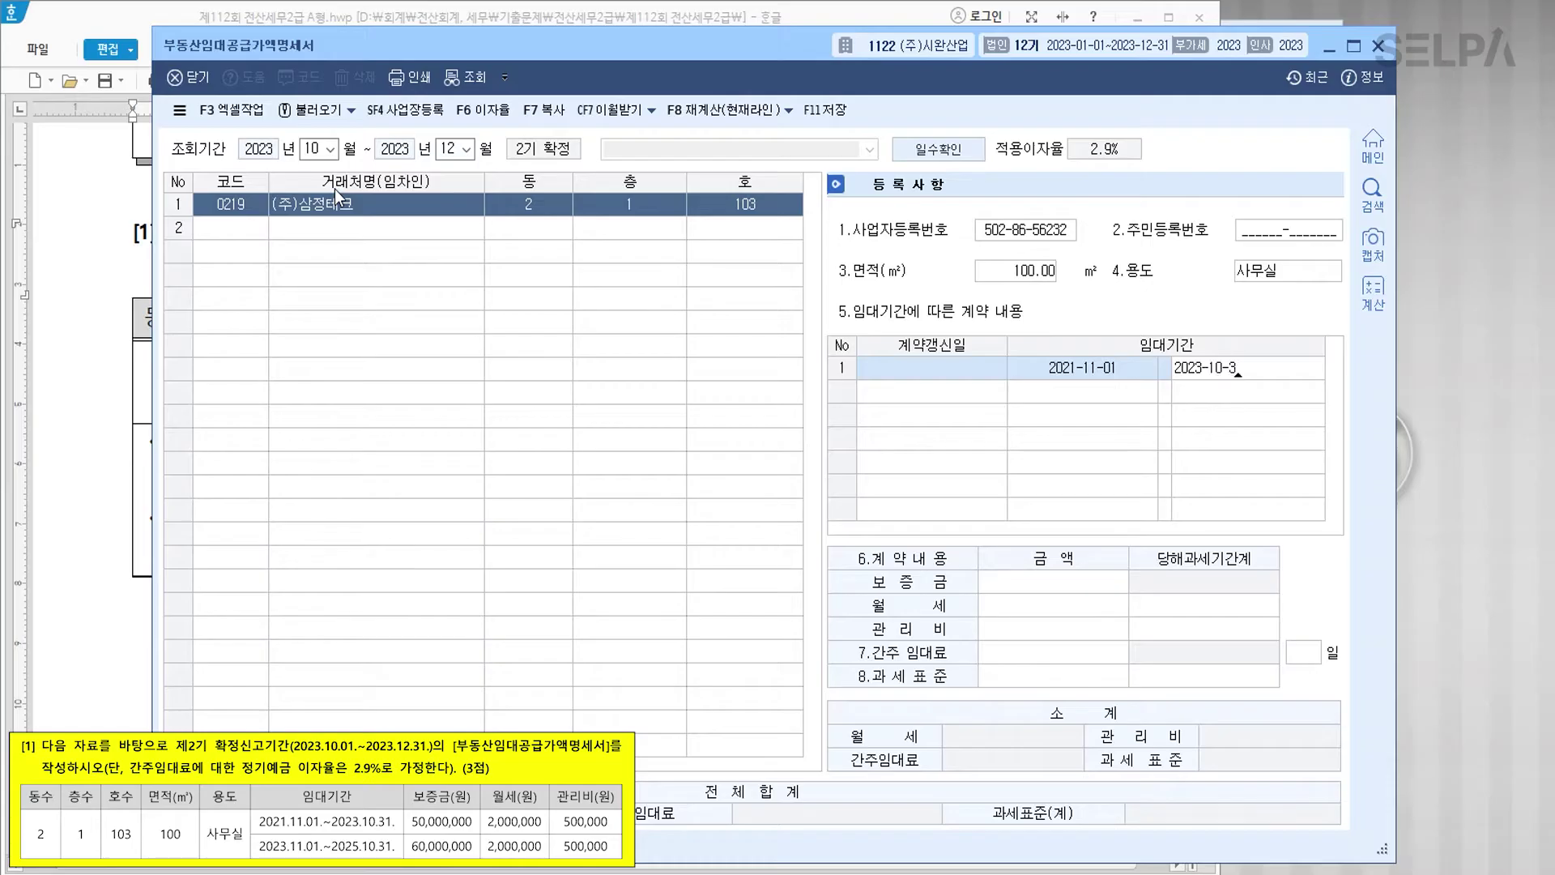
type("1")
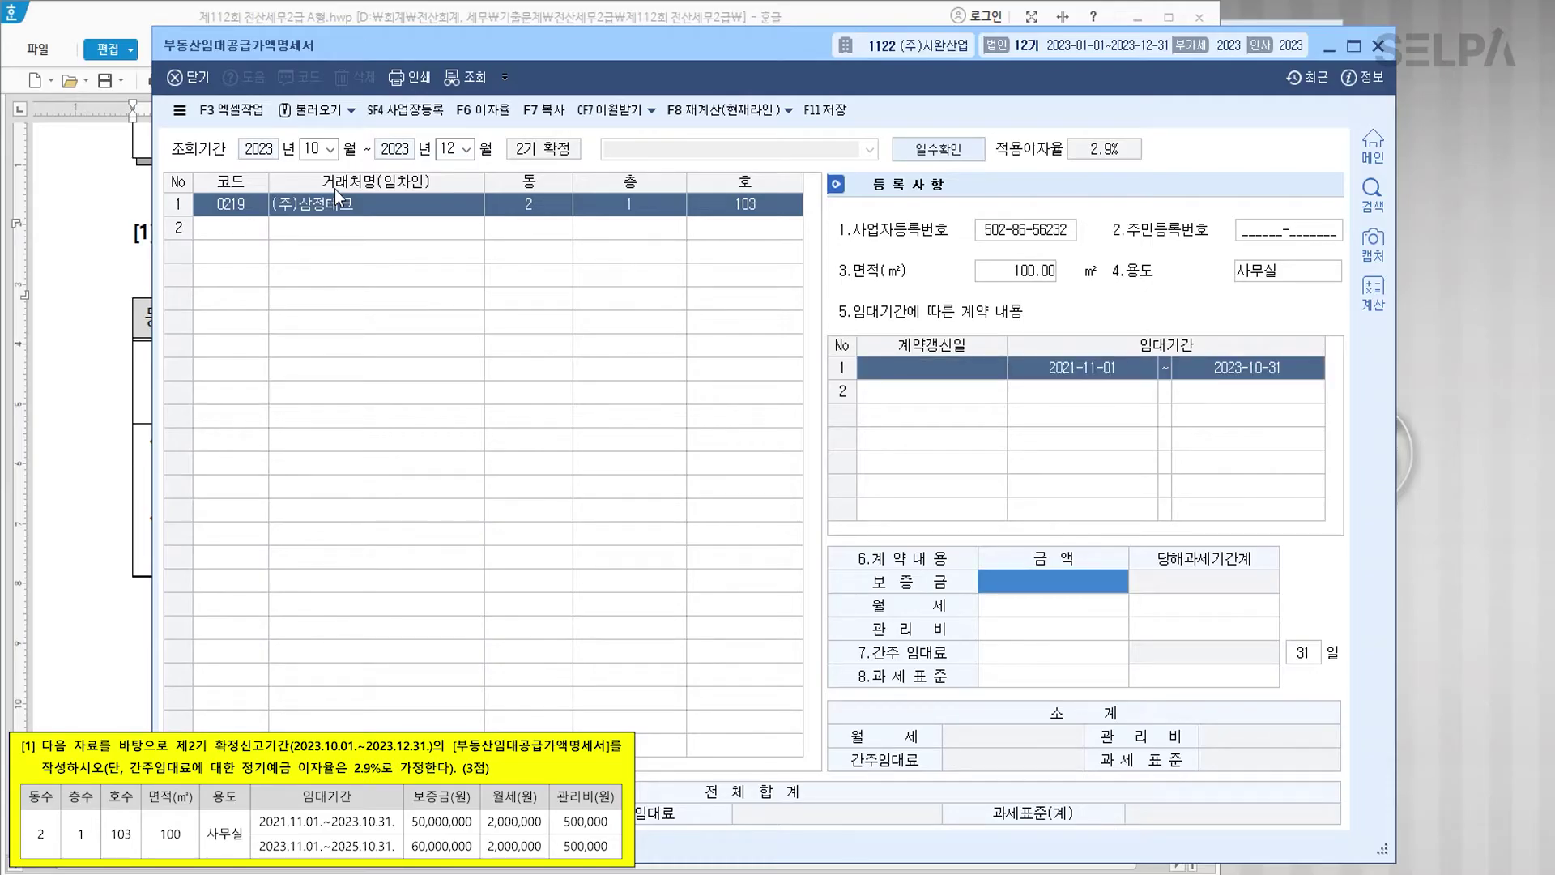
type("50000000")
key("Return")
type("2000000")
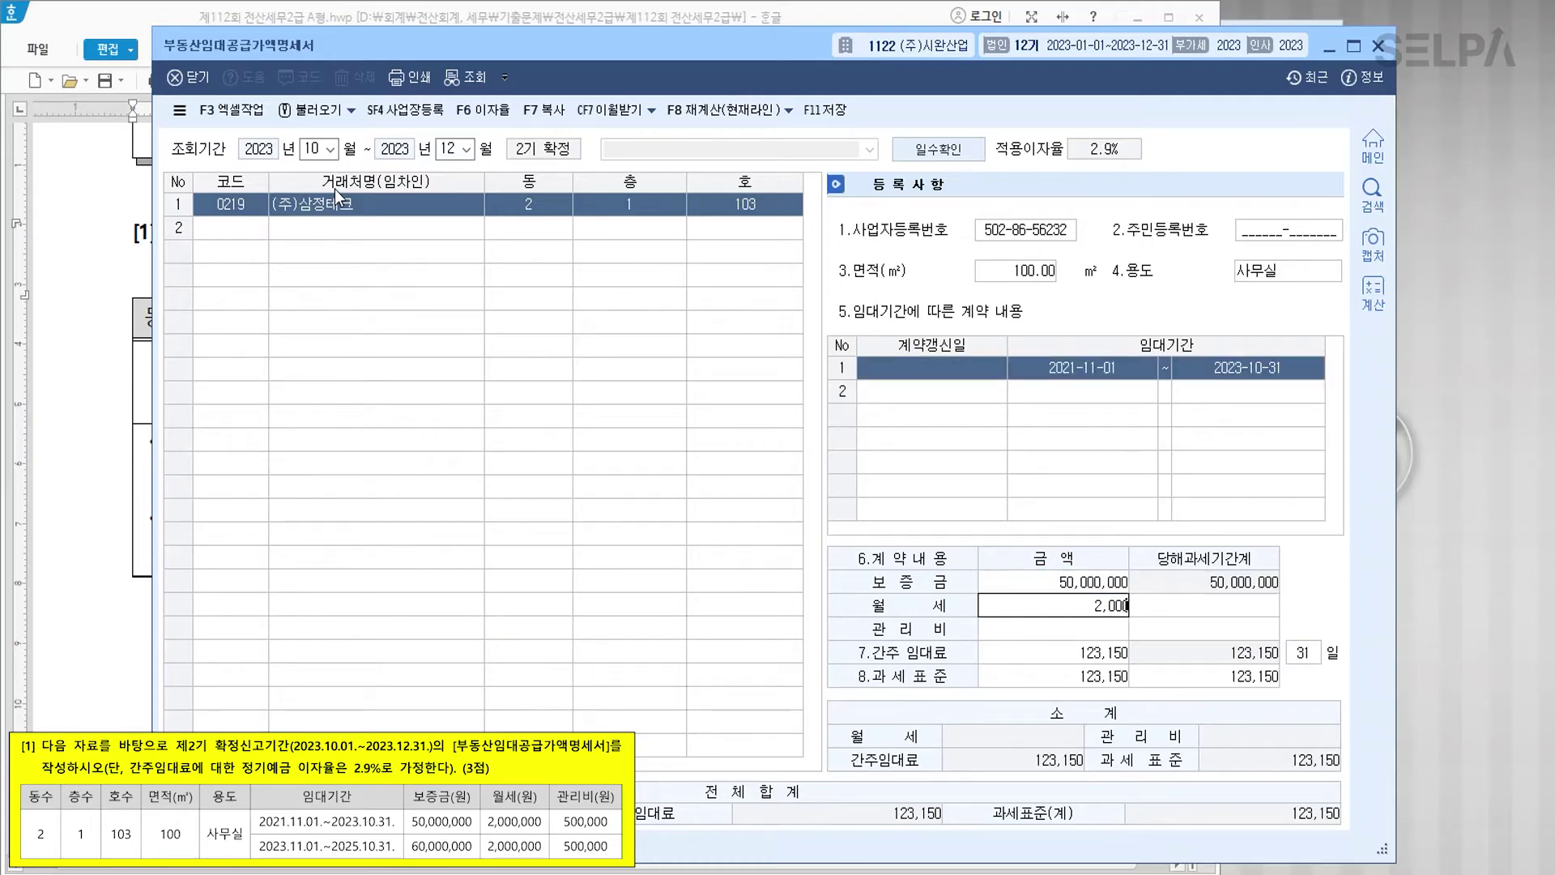
key("Return")
key("Return")
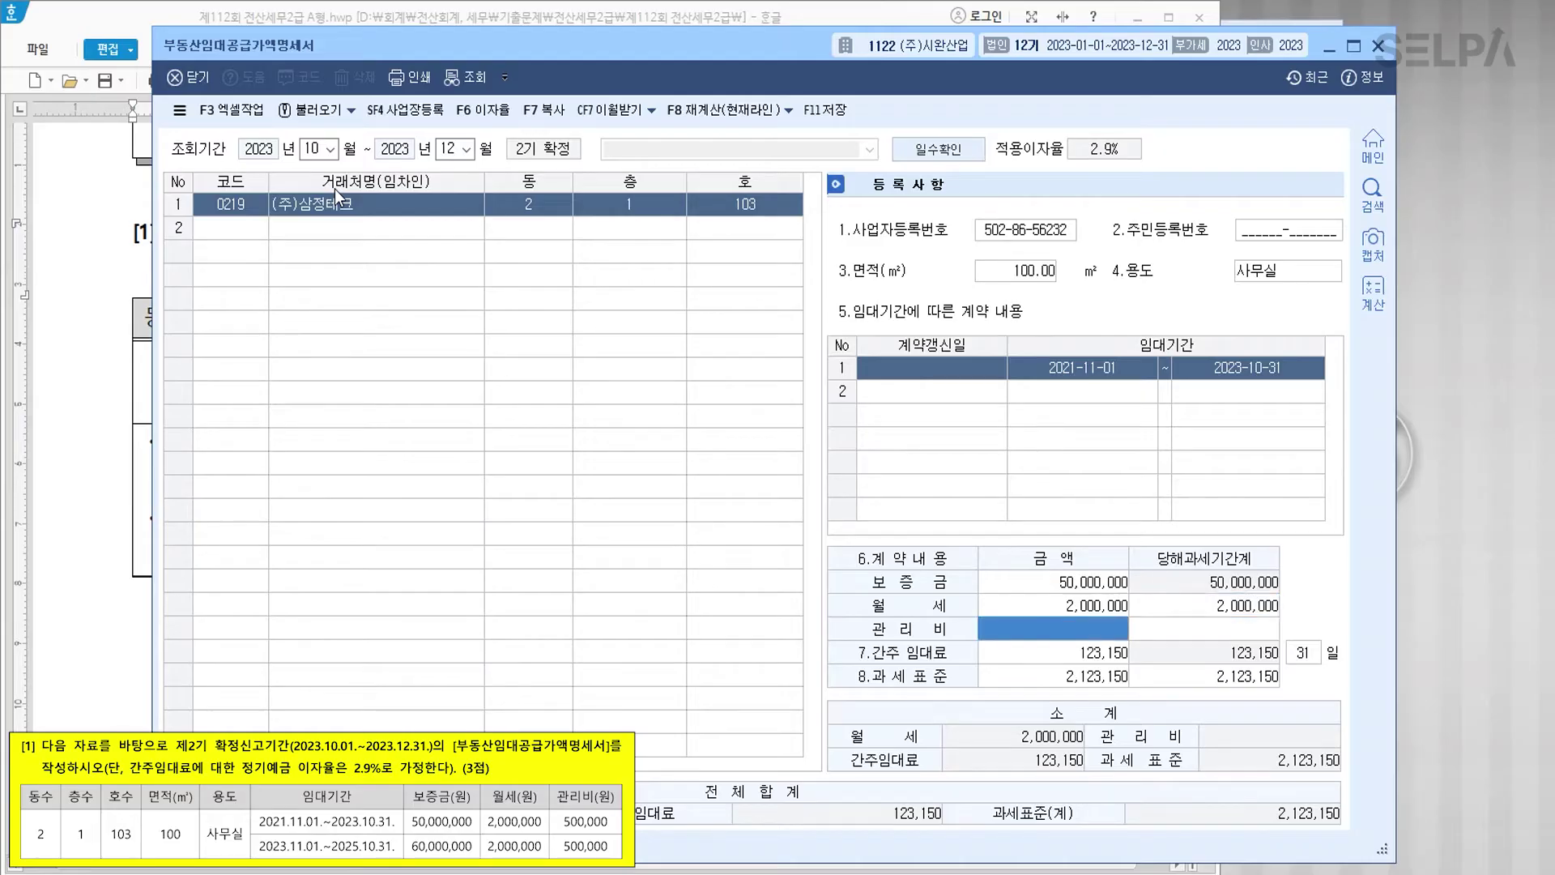
type("5")
key("Return")
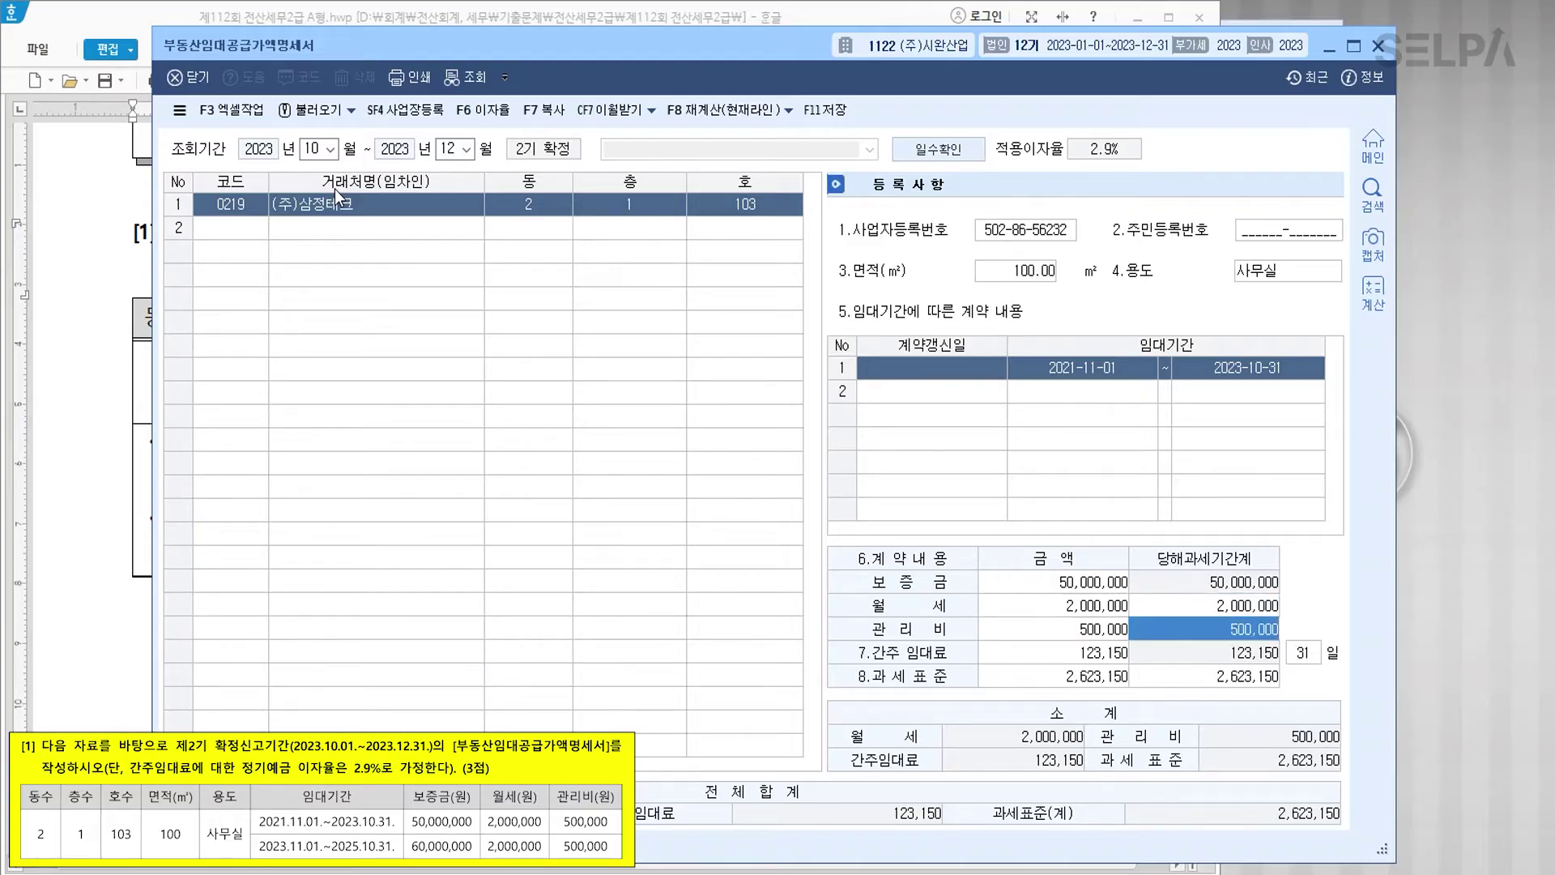
key("Return")
key("Return")
key("Return")
key("Return")
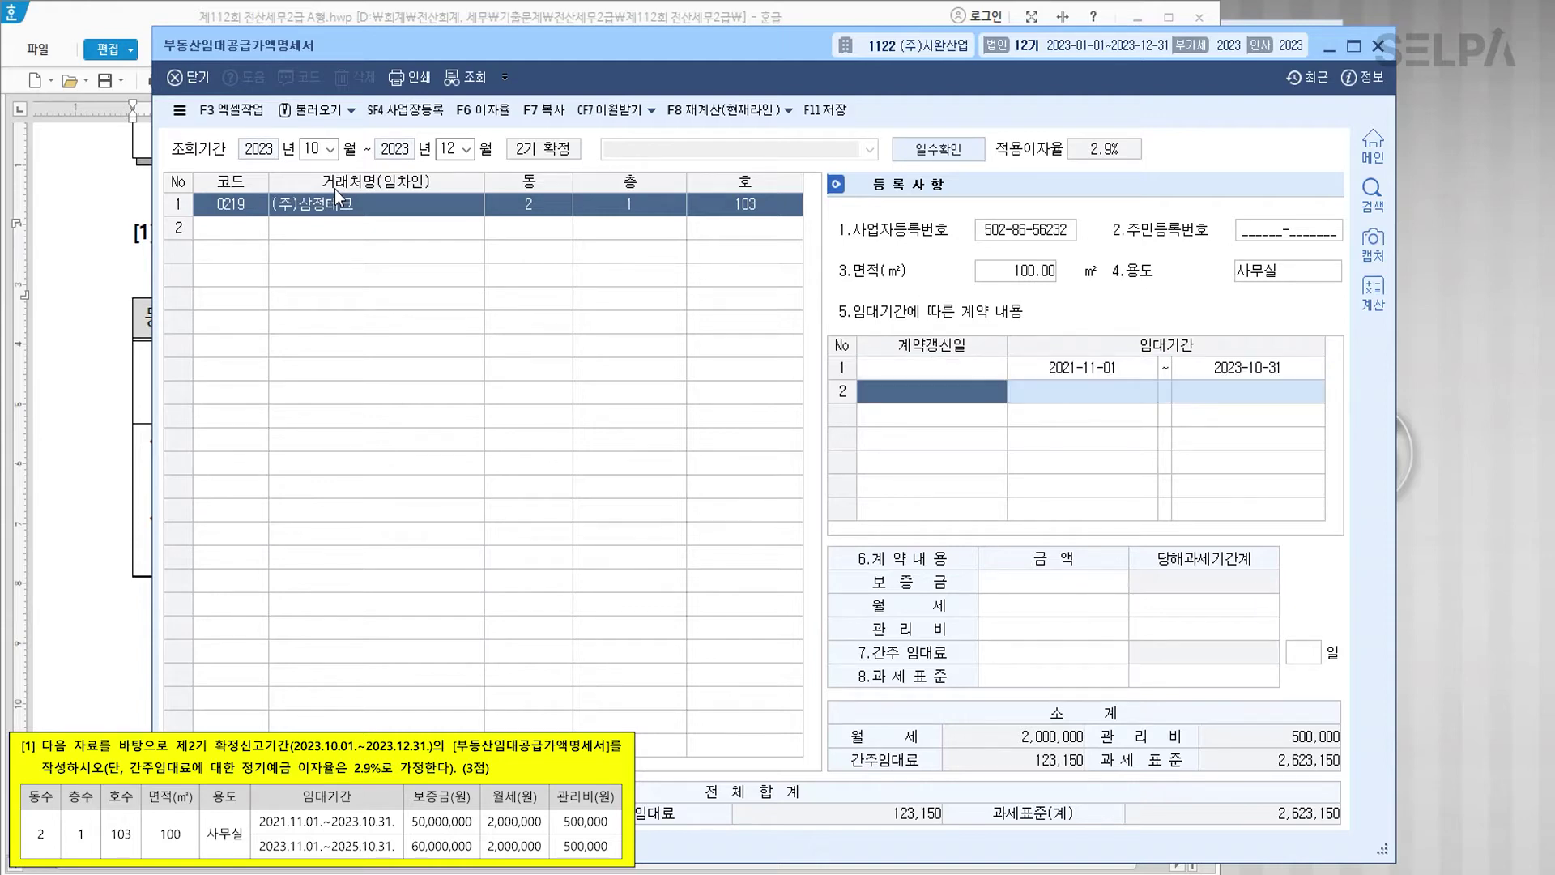
Step: Add the 2023-11-01 renewal to 2025-10-31: deposit 60,000,000, rent 2,000,000, fee 500,000
type("20231101")
key("Return")
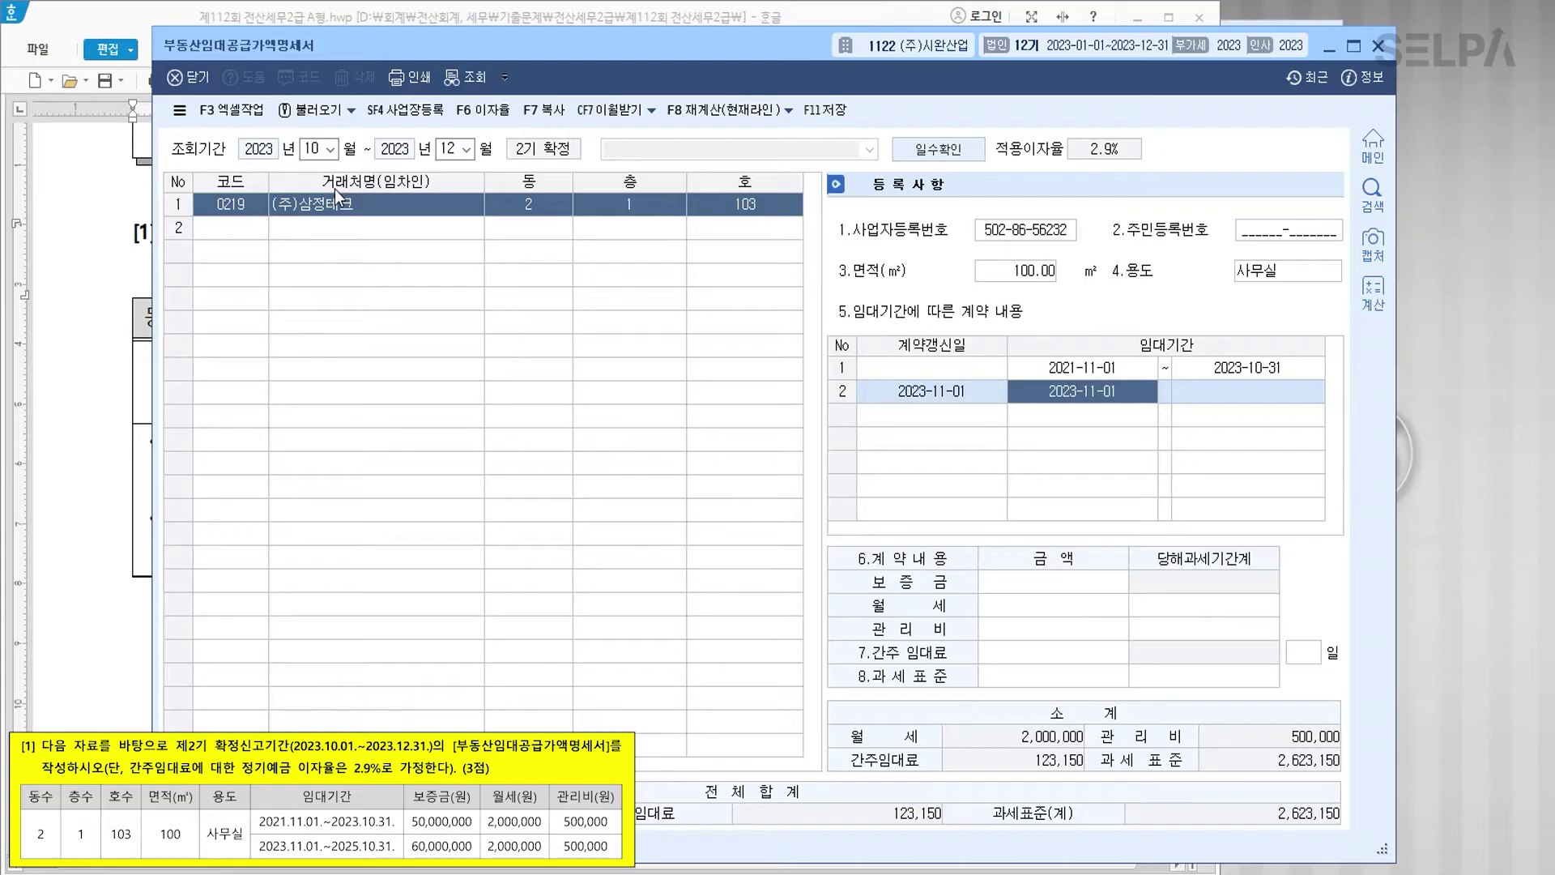
key("Return")
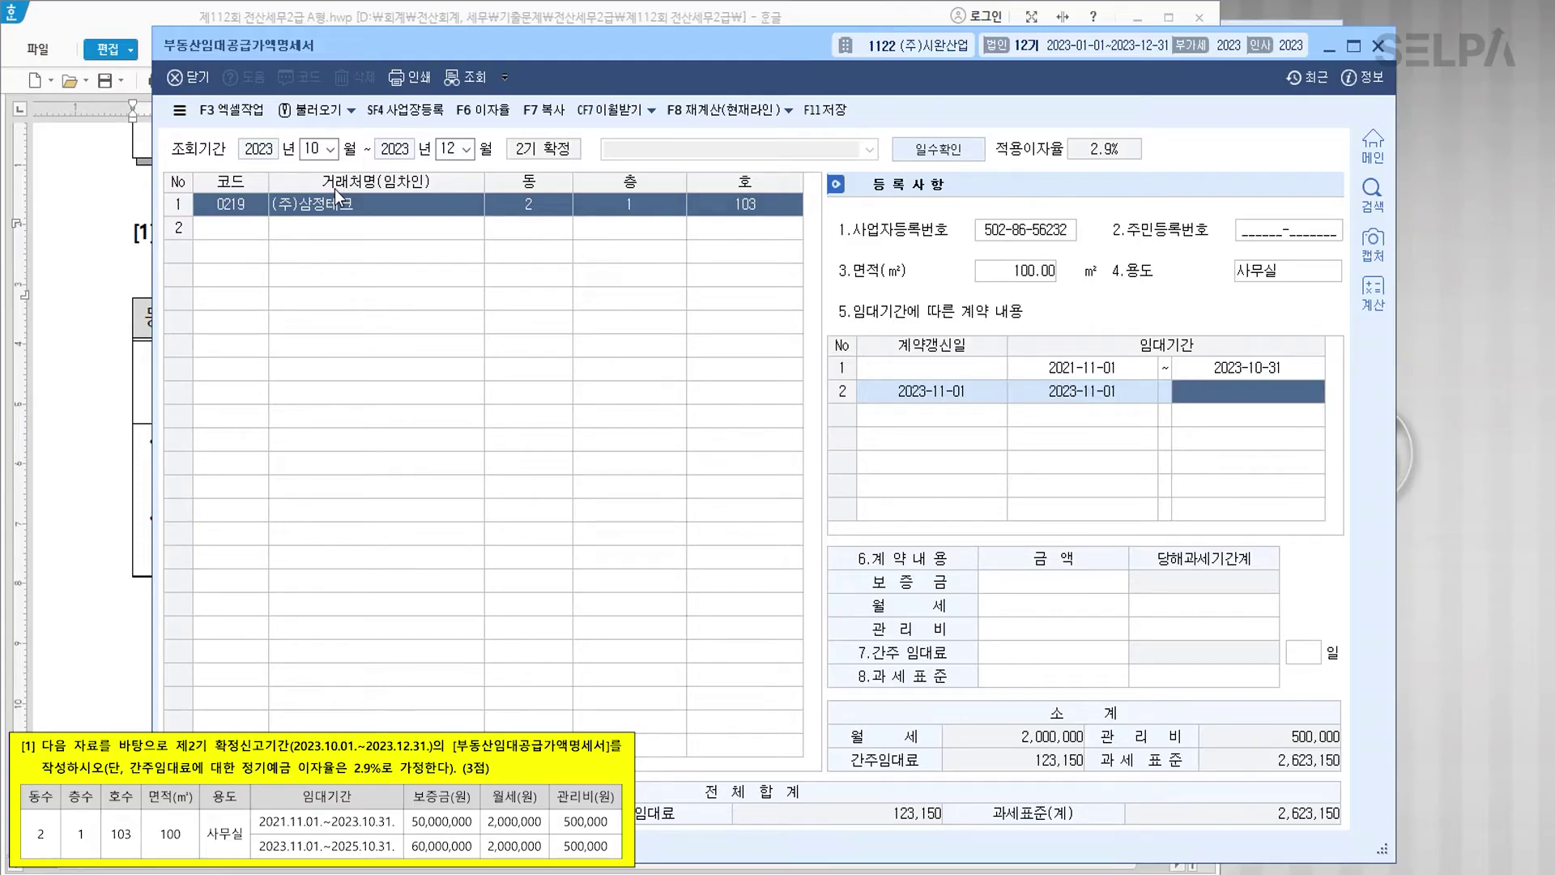
type("2025-10-3")
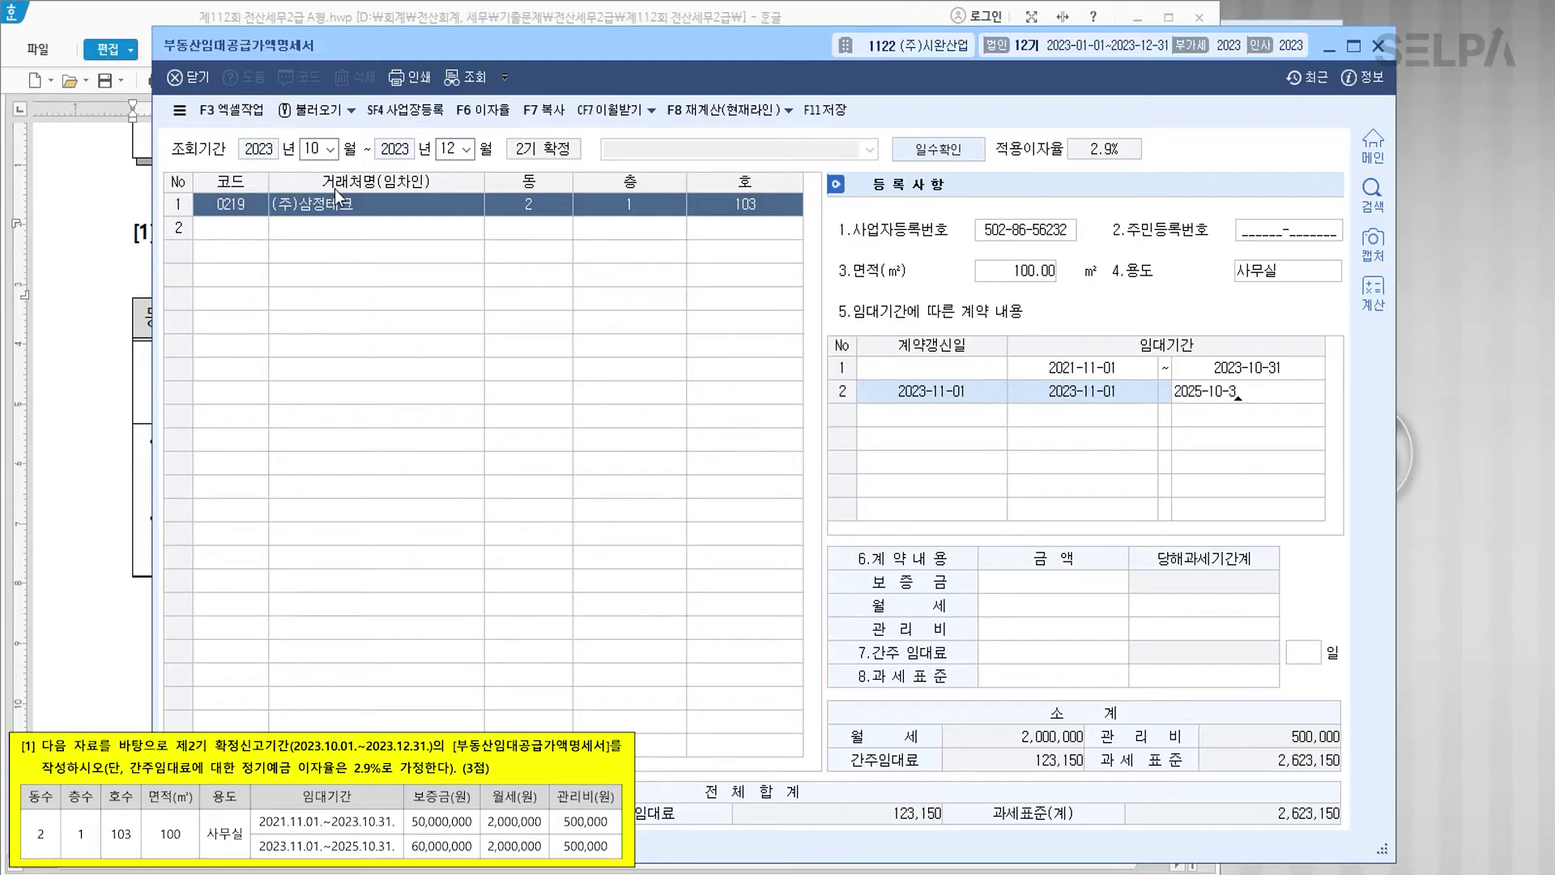
type("1")
key("Return")
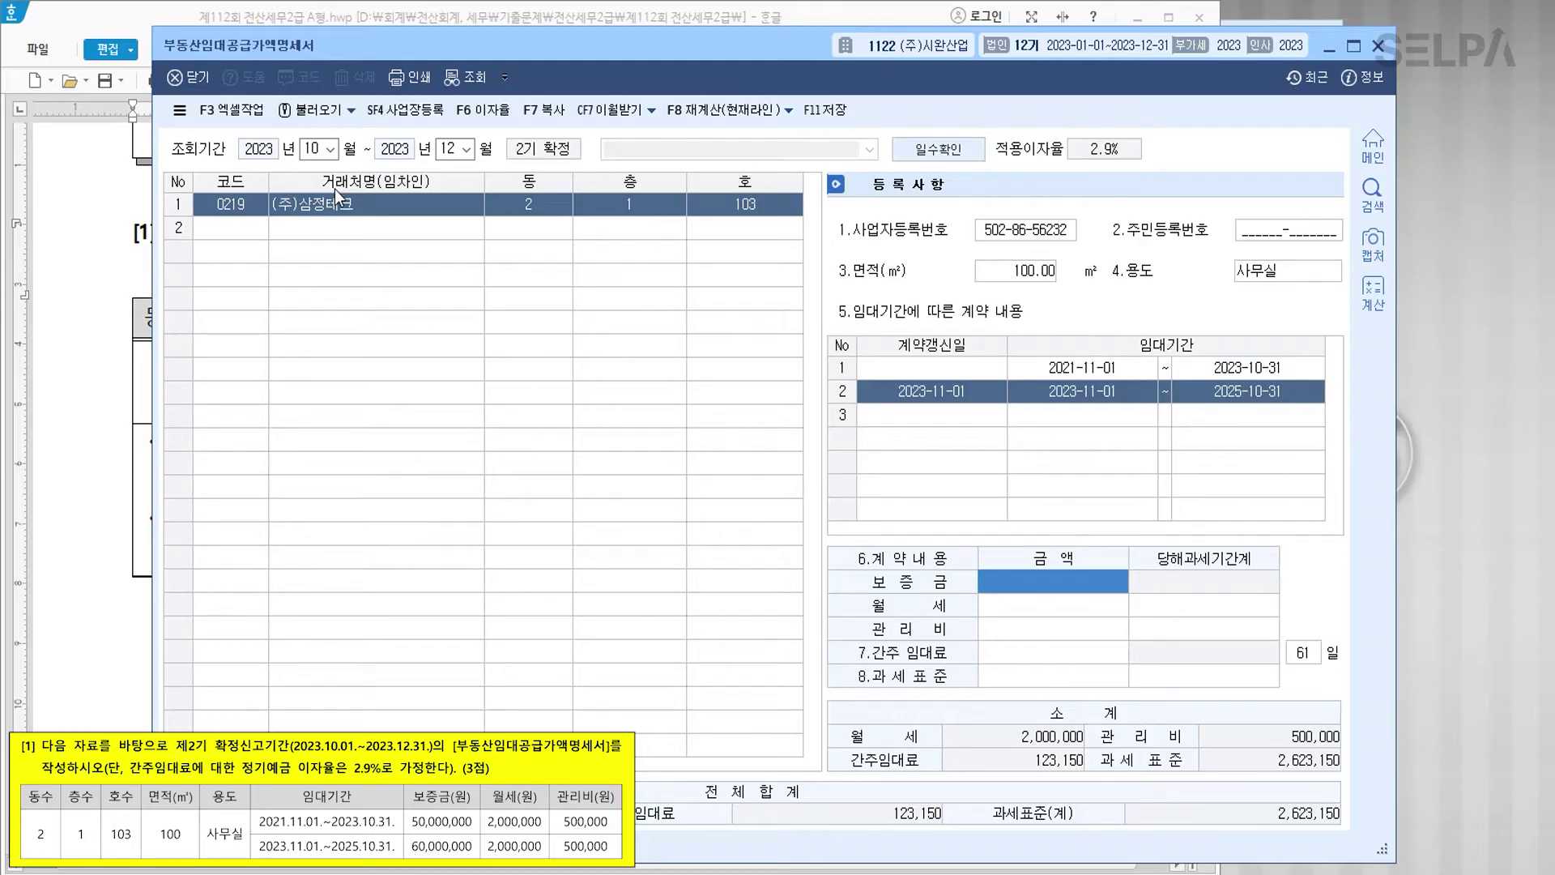
type("60000000")
key("Return")
type("2000000")
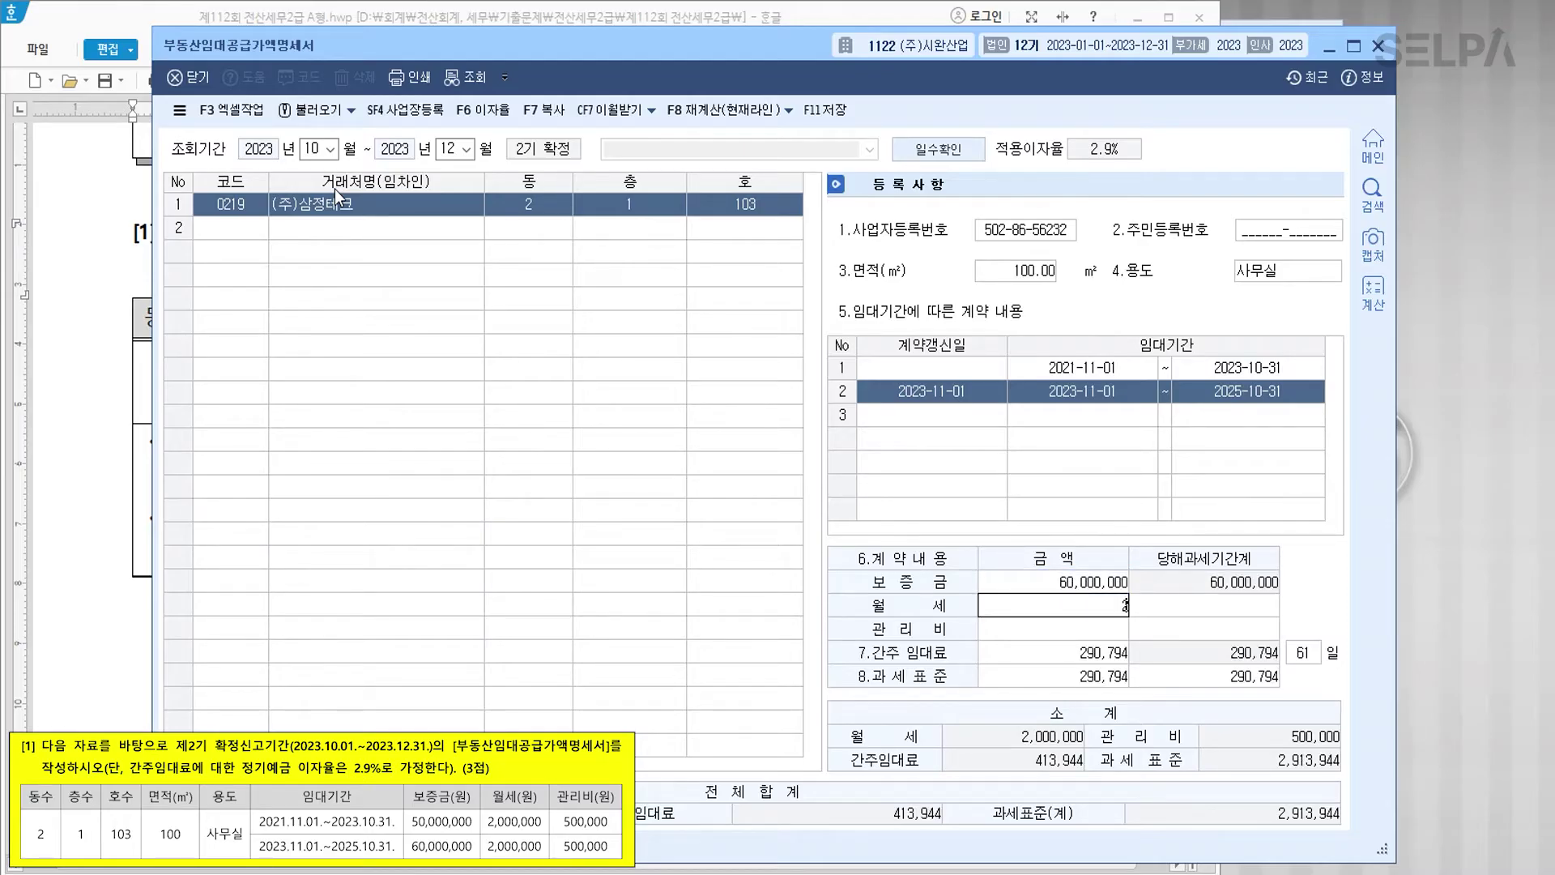
key("Return")
key("Return")
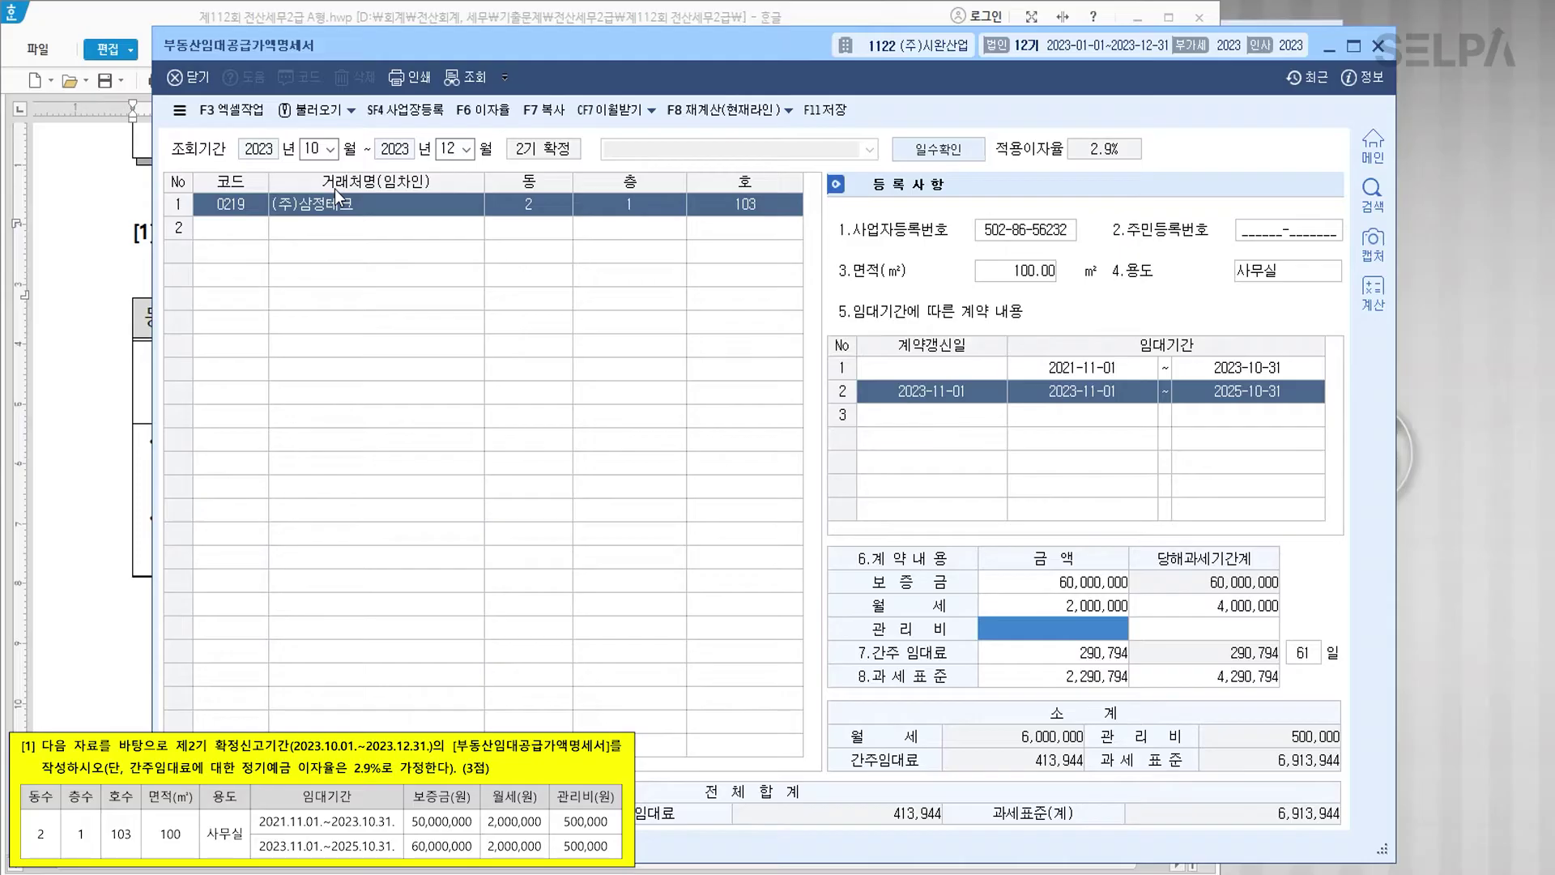
type("5000000")
key("Return")
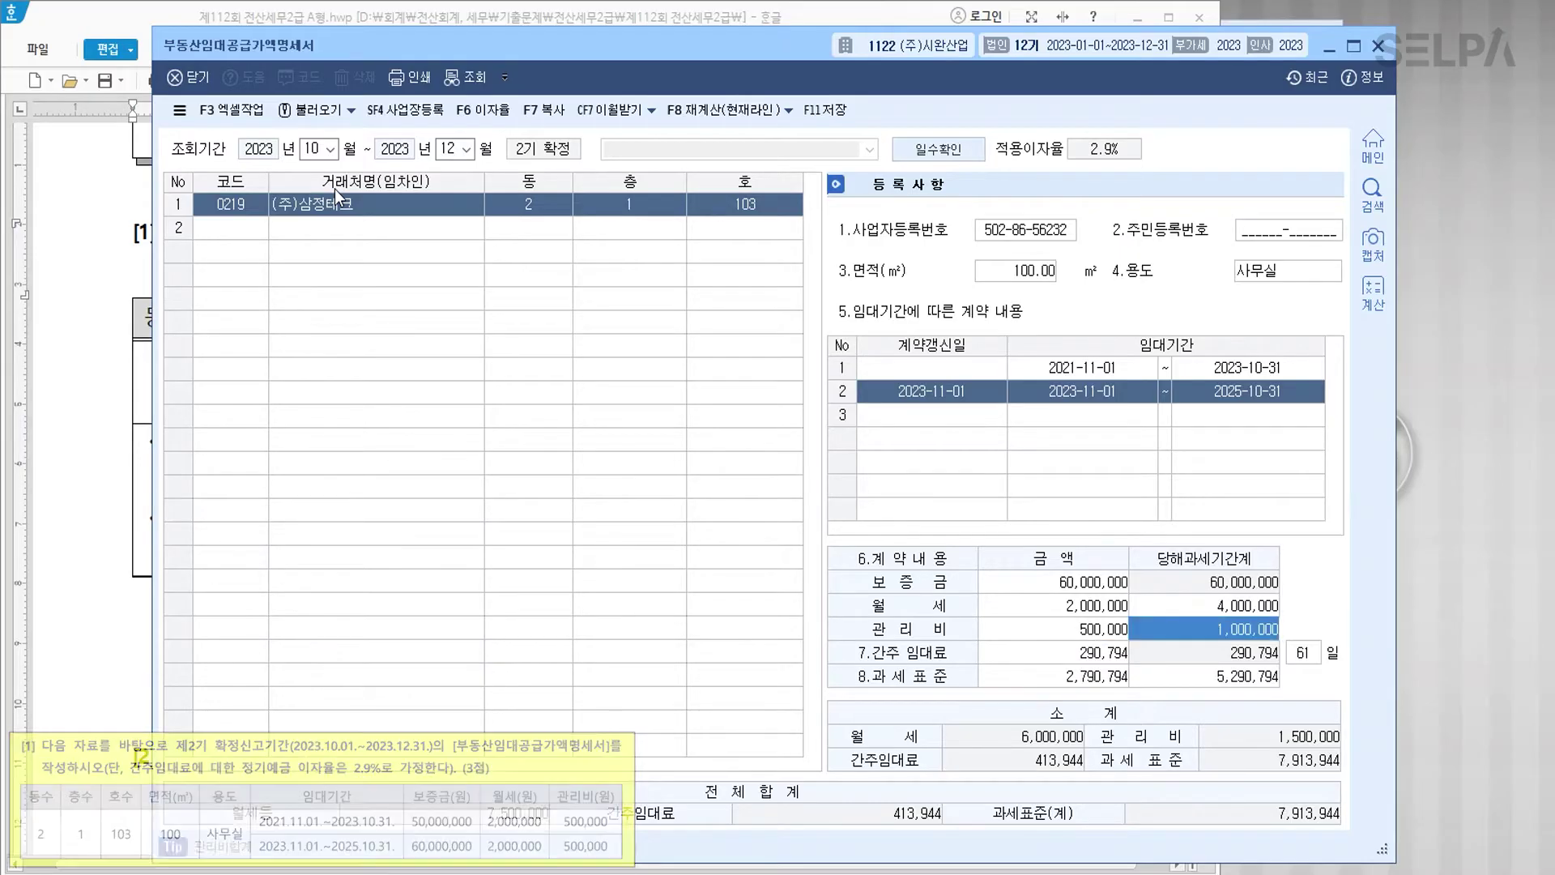
Step: Verify the interest rate is 2.9% against the problem text, leaving it unchanged
left_click(911, 813)
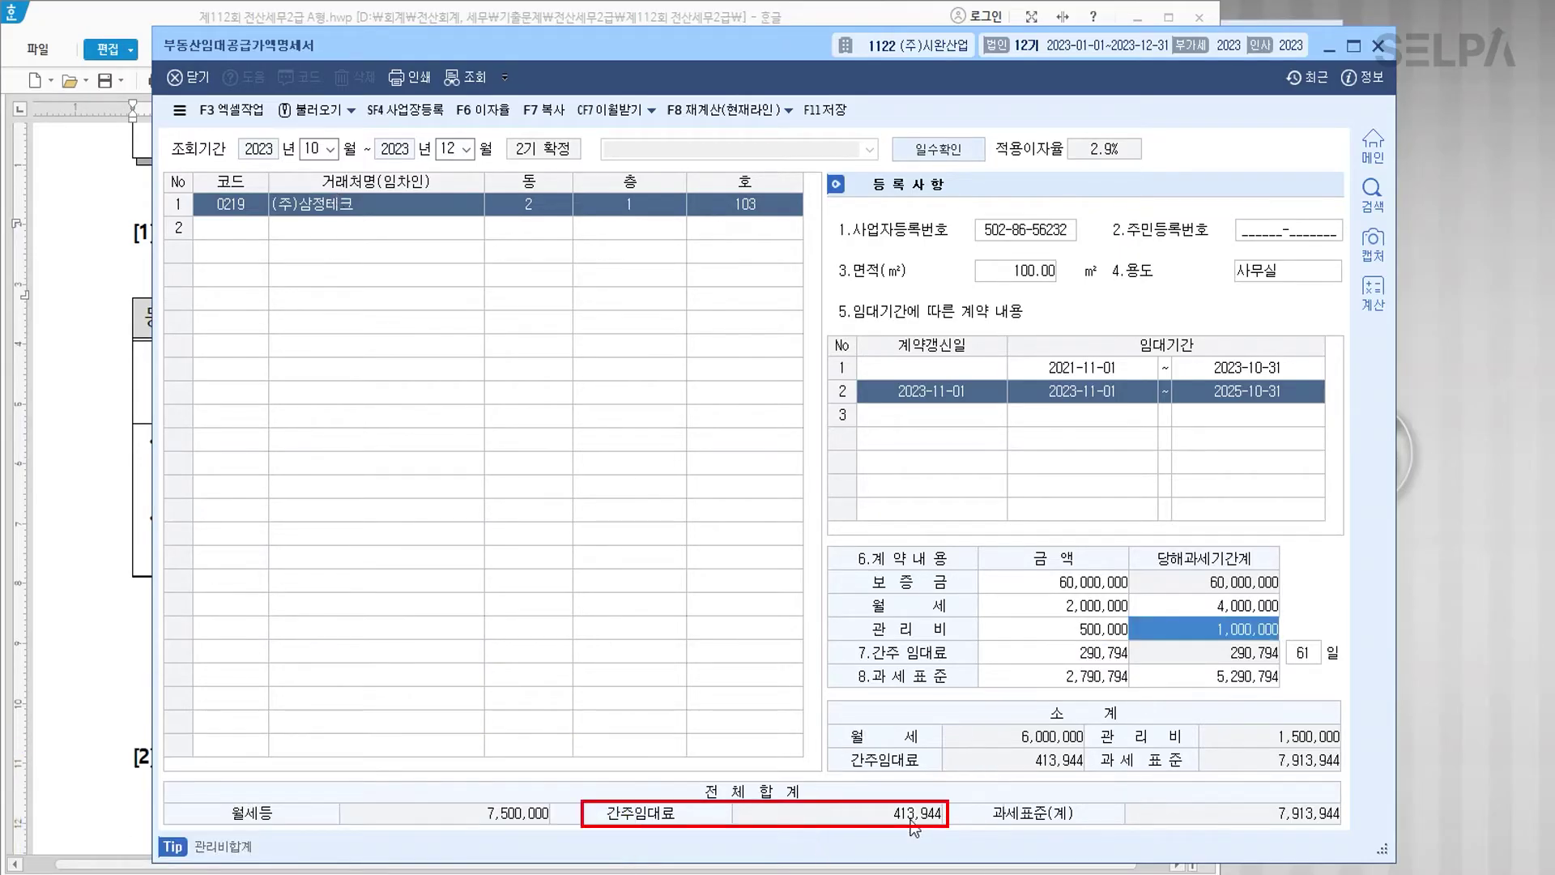
key("ctrl")
key("ctrl")
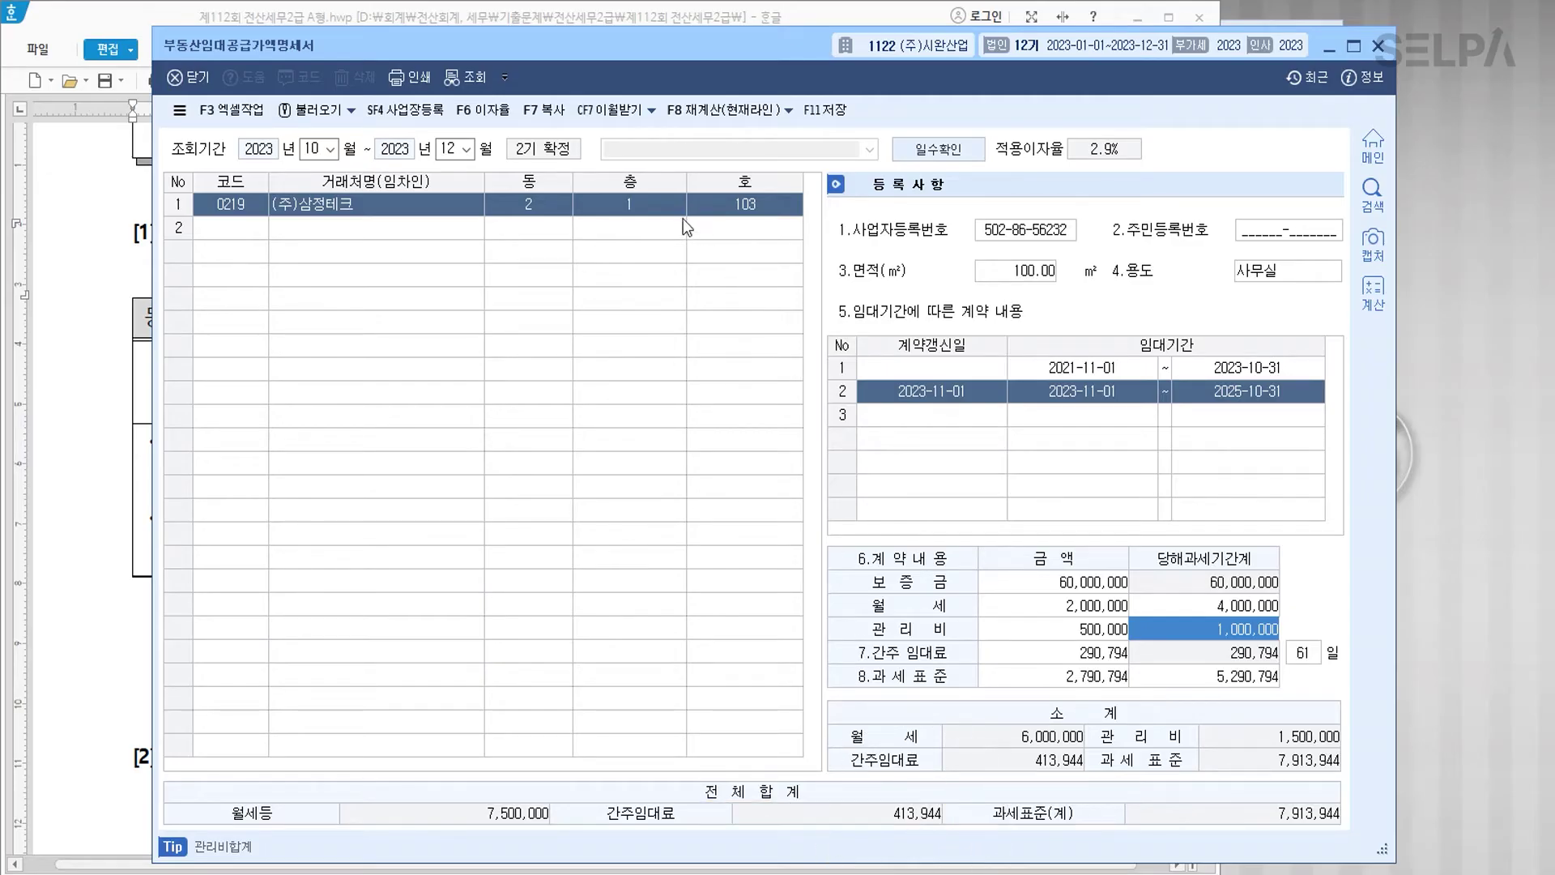
left_click(493, 115)
key("ctrl")
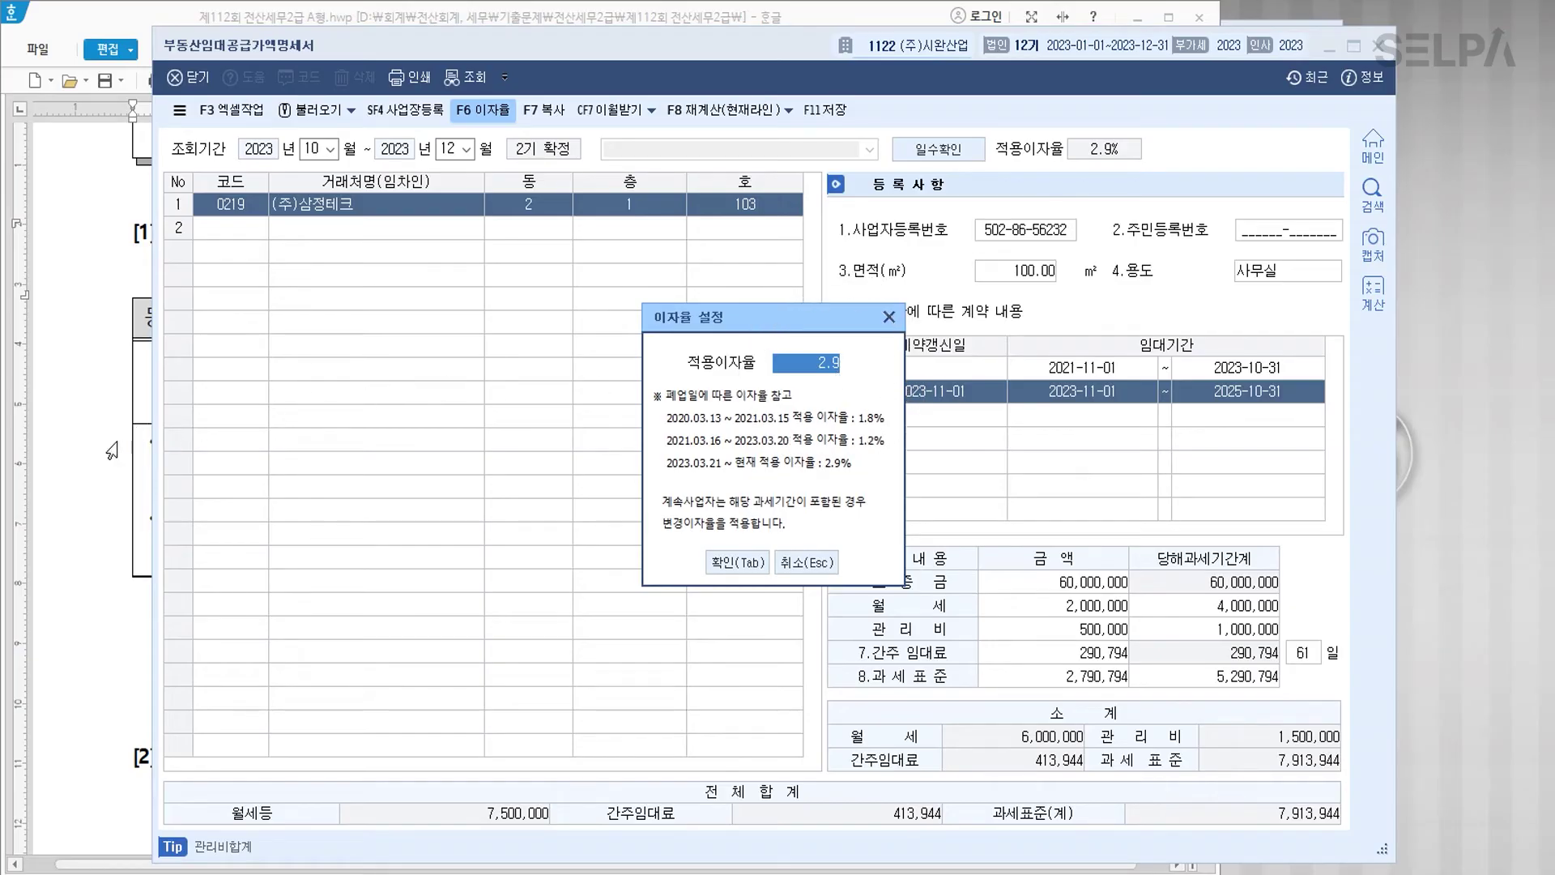
left_click(108, 443)
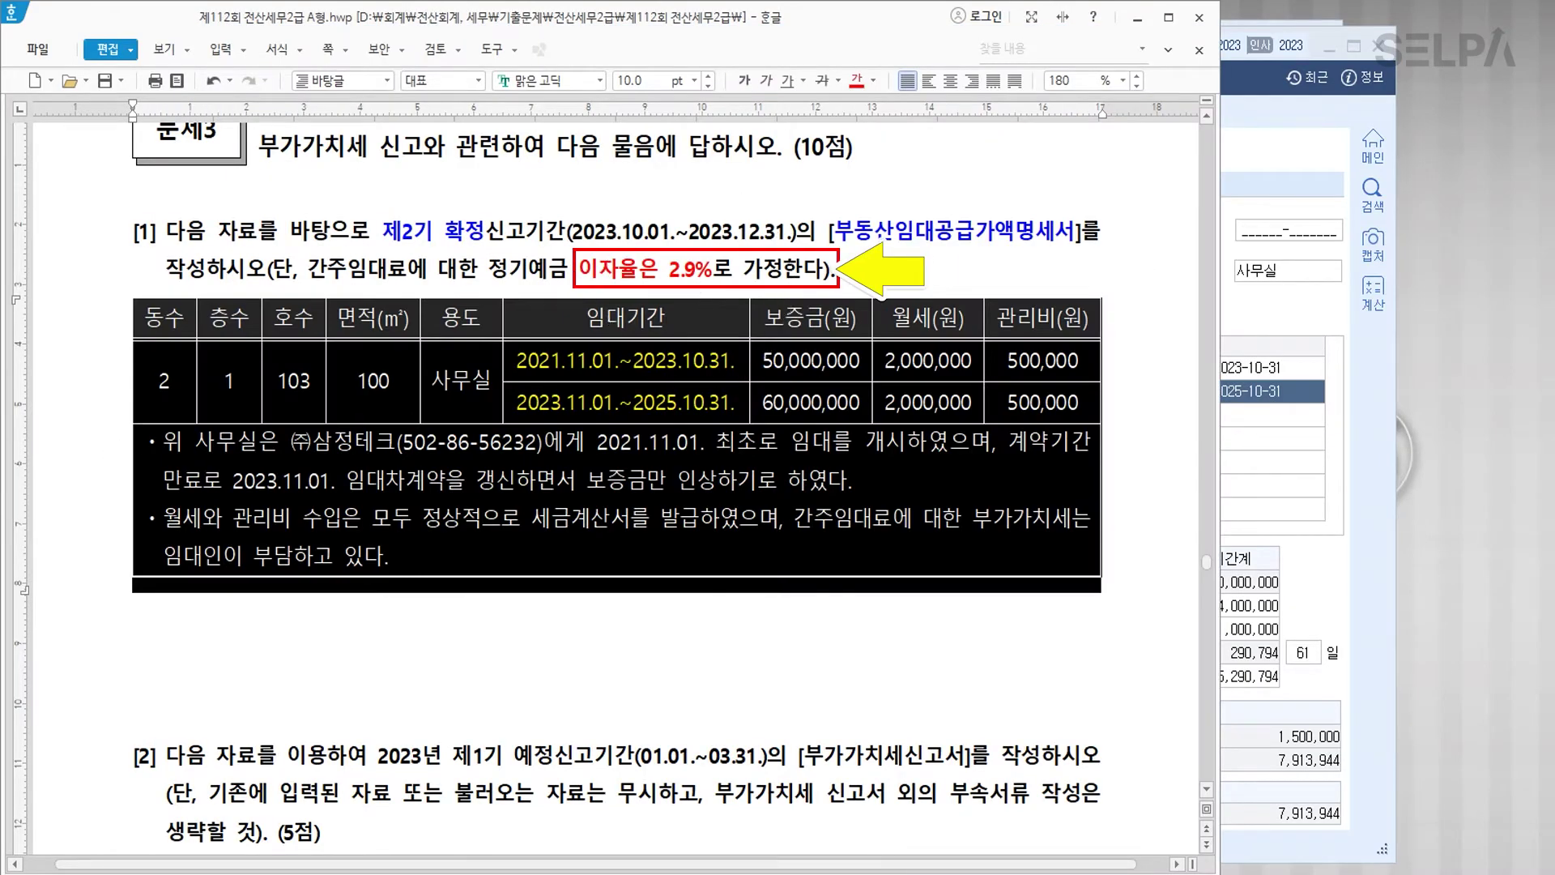
key("alt+Tab")
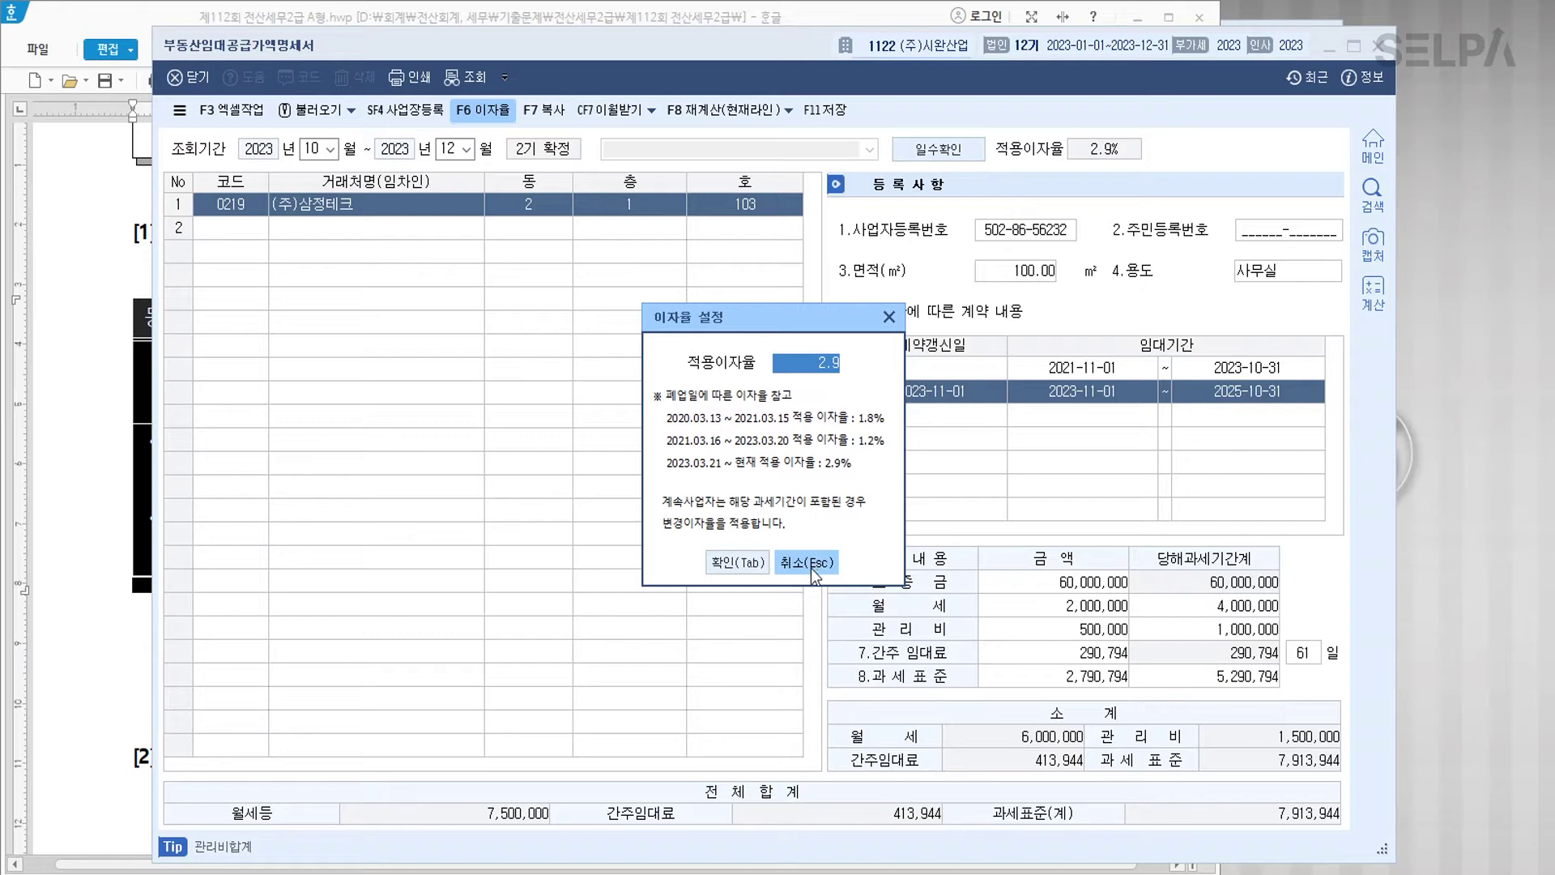
left_click(806, 562)
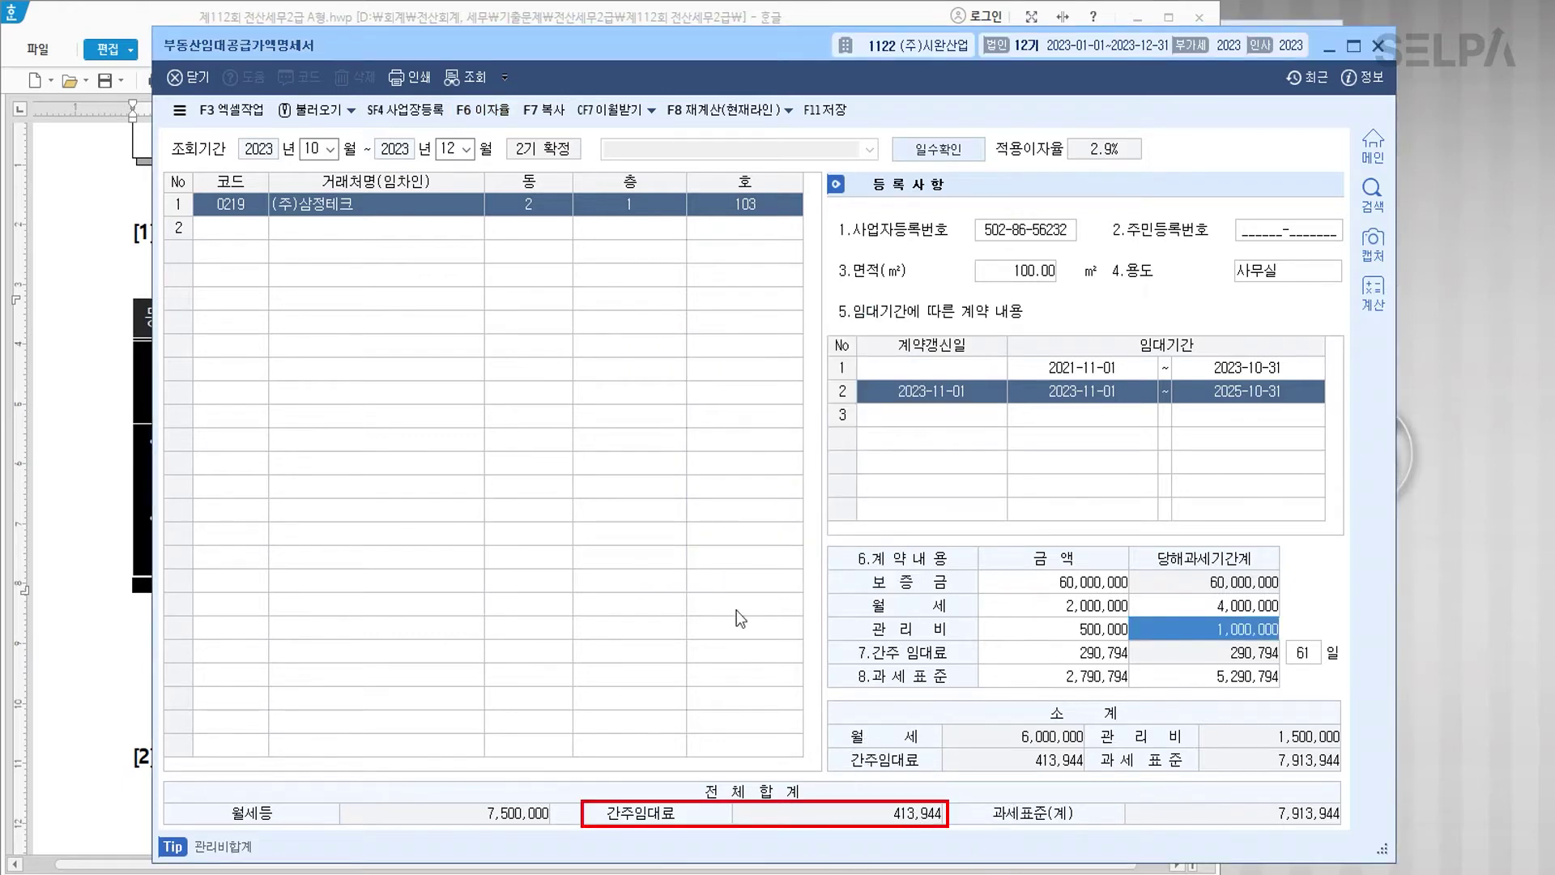
Step: Save the rental supply statement with deemed rent 413,944 and close it
left_click(839, 120)
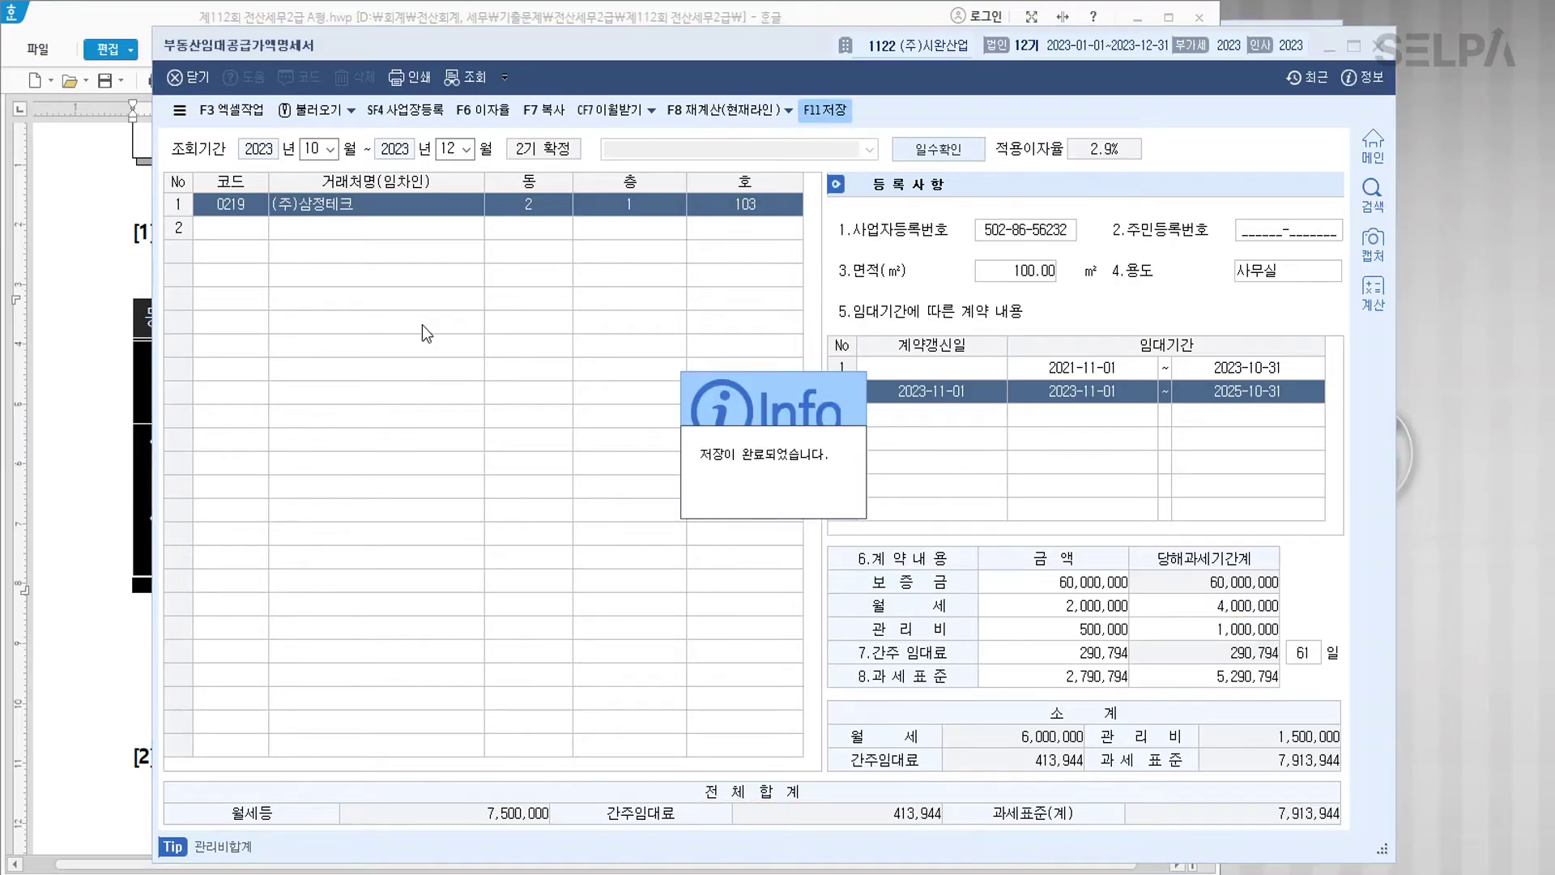
left_click(375, 300)
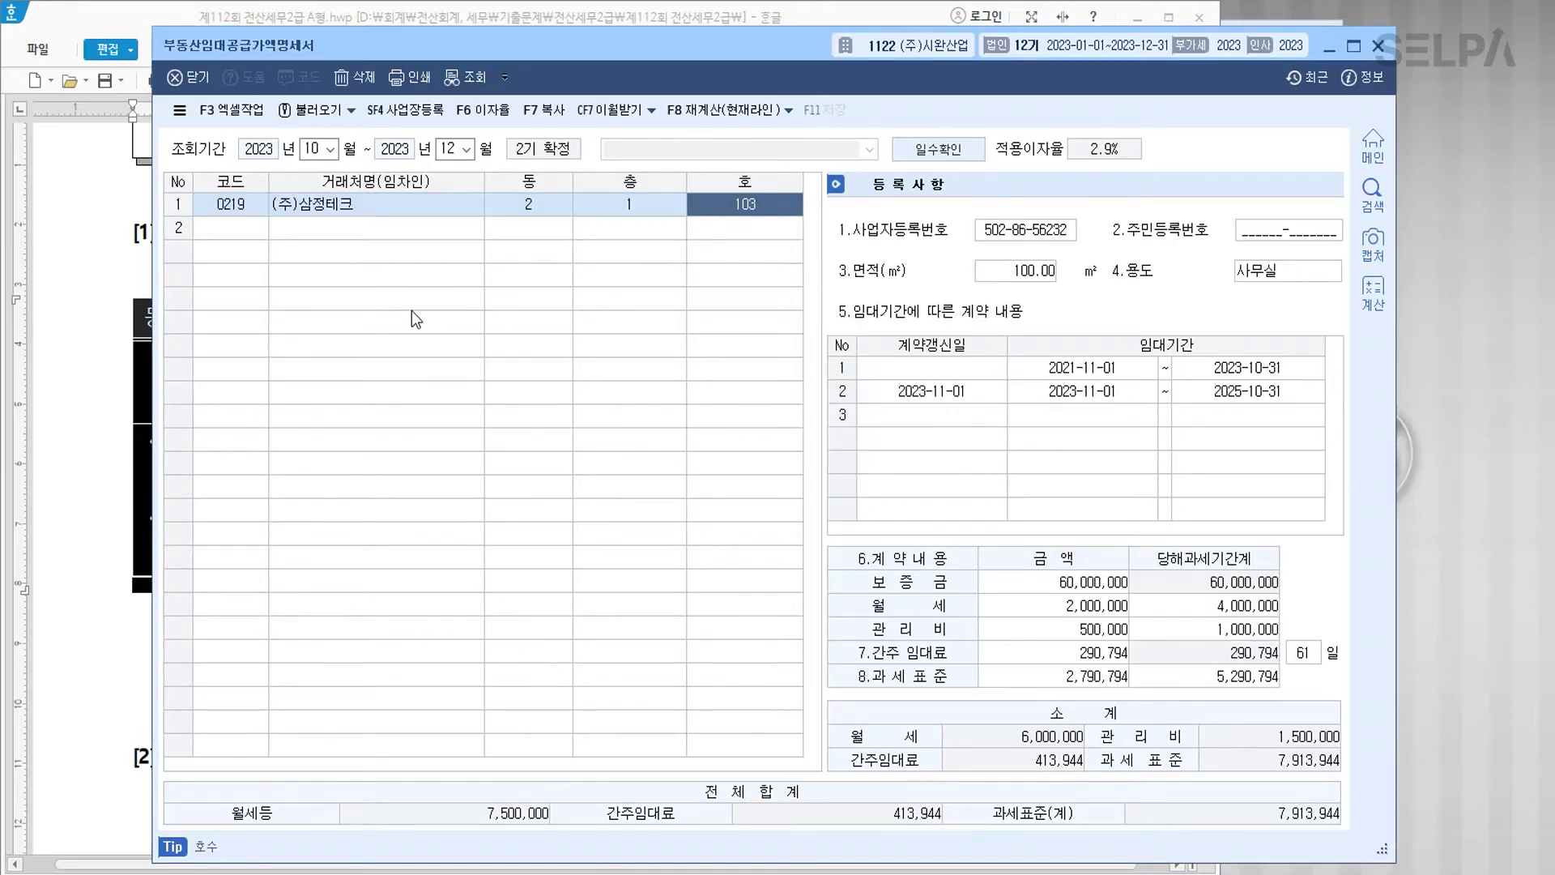
left_click(1382, 50)
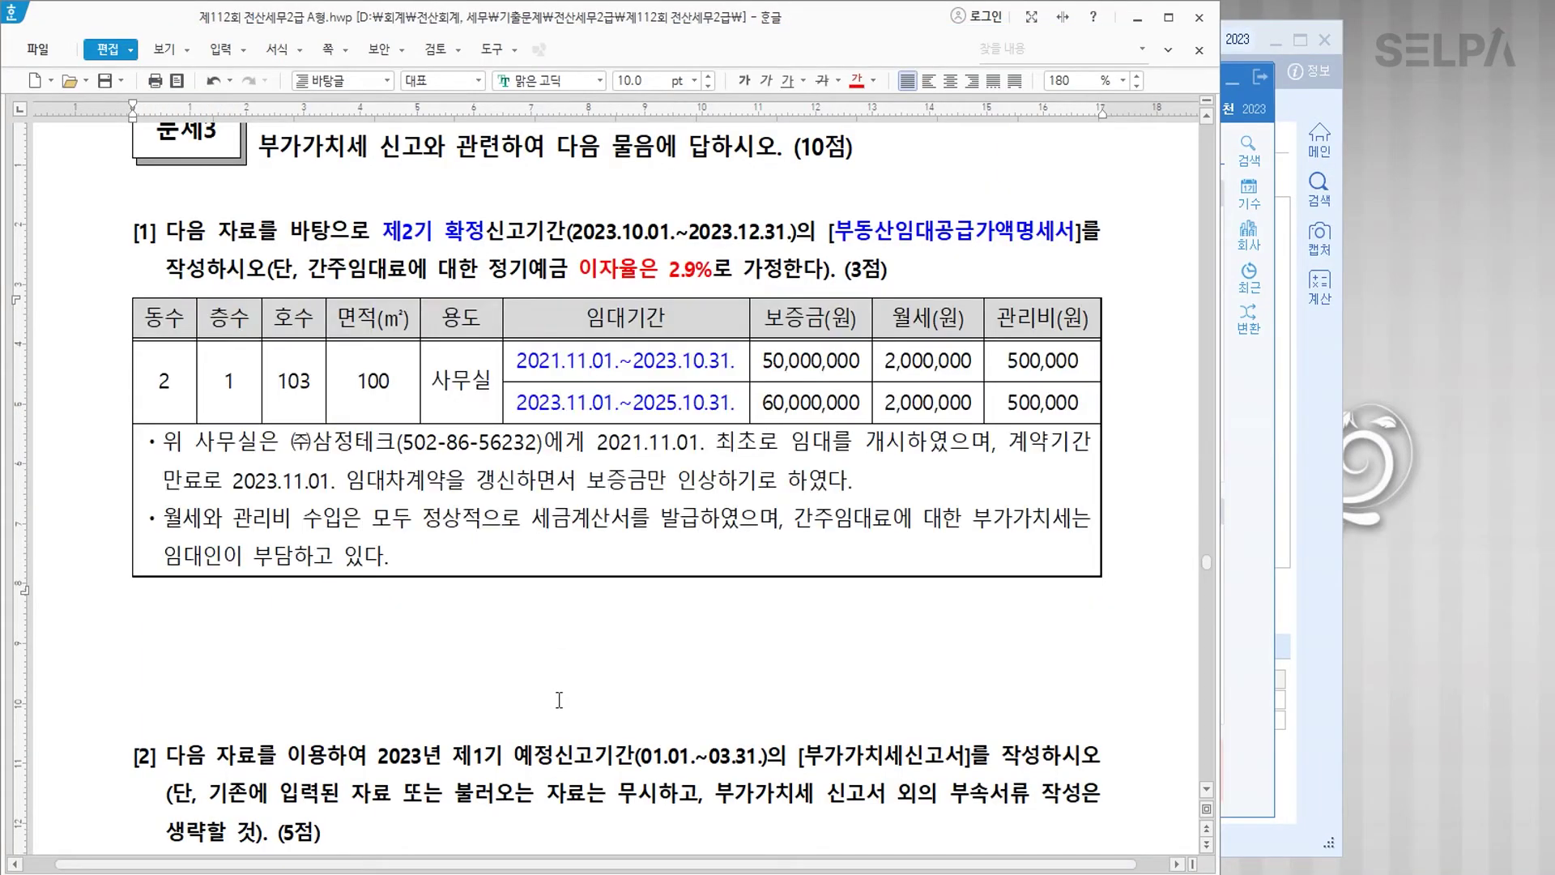
Step: Colour 제1기 예정 and 부가가치세신고서 in question [2] red
scroll(666, 660, "down", 3)
scroll(667, 660, "down", 1)
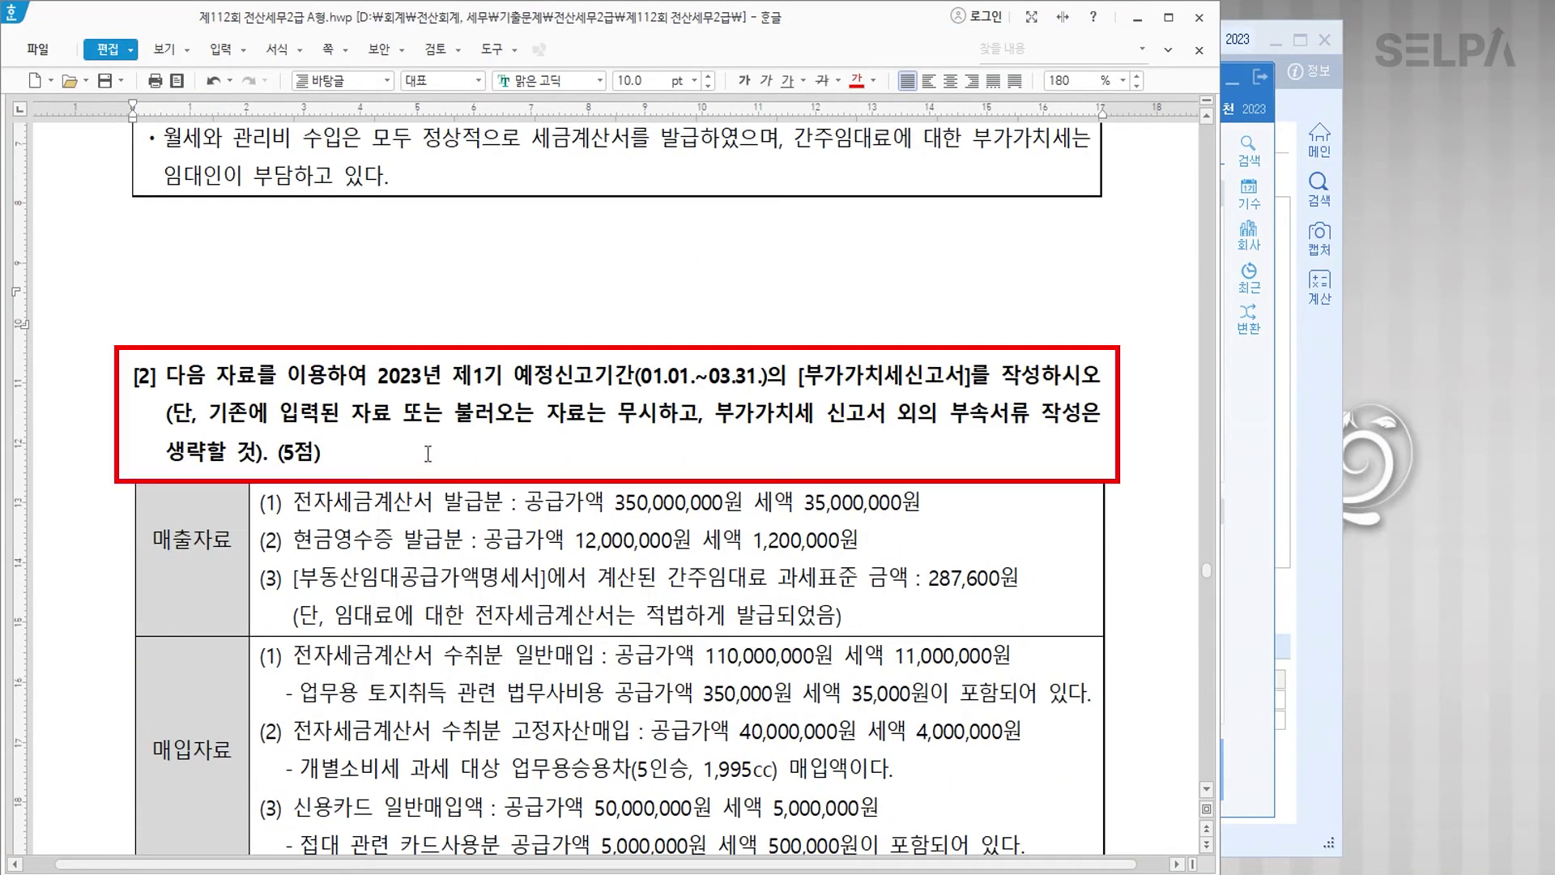
left_click_drag(452, 375, 551, 377)
left_click(856, 80)
left_click_drag(808, 375, 964, 376)
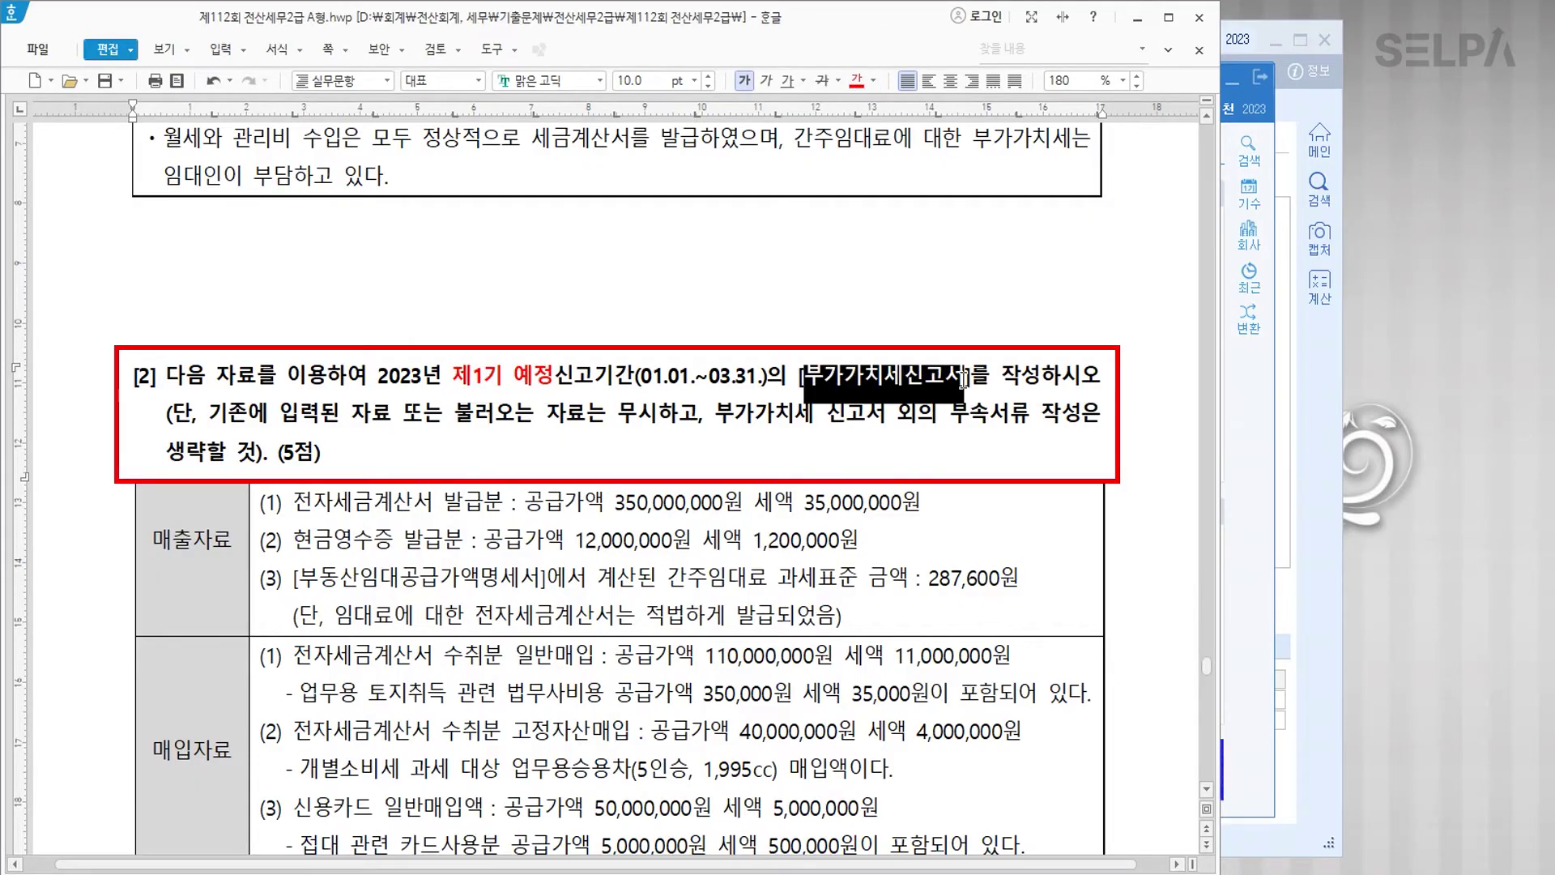
left_click(856, 80)
left_click(778, 423)
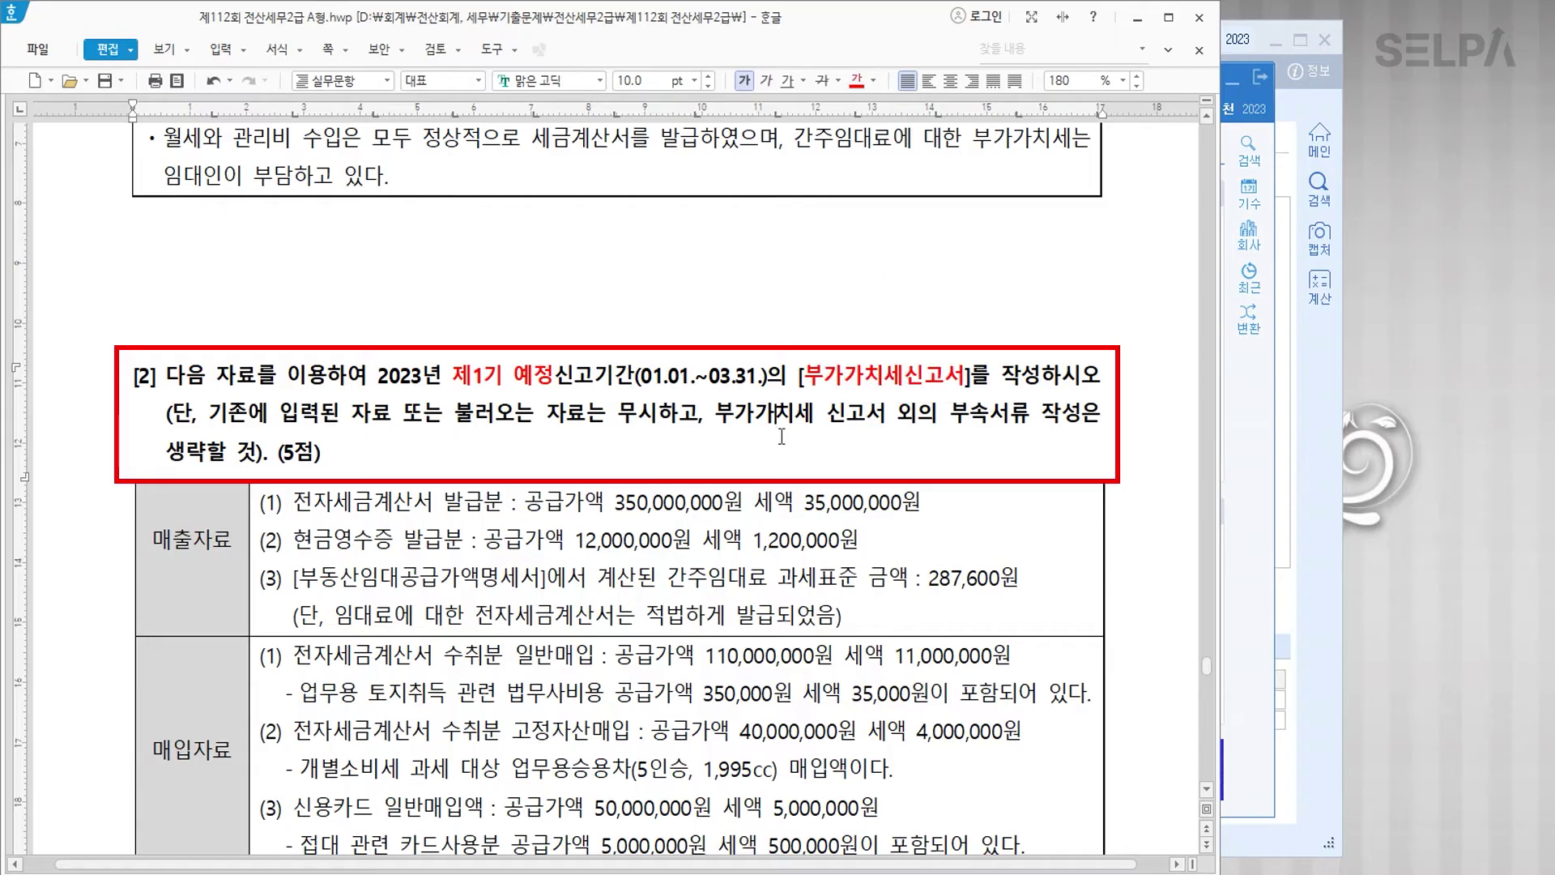
Step: Colour 전자세금계산서 발급분 in sales row (1) red
scroll(786, 433, "down", 3)
scroll(786, 432, "down", 3)
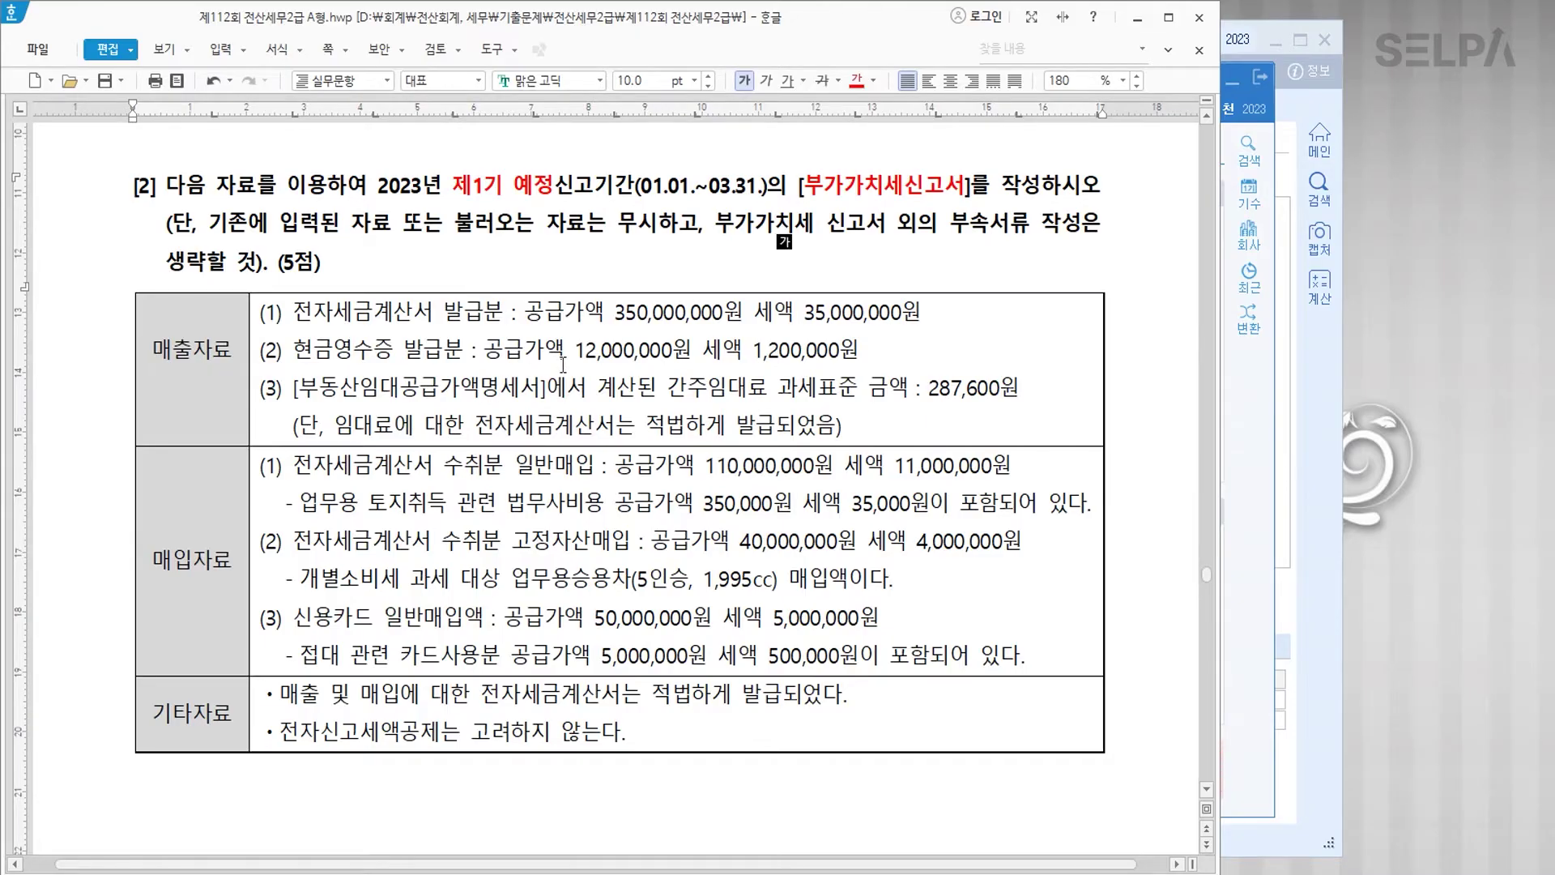
scroll(674, 433, "down", 2)
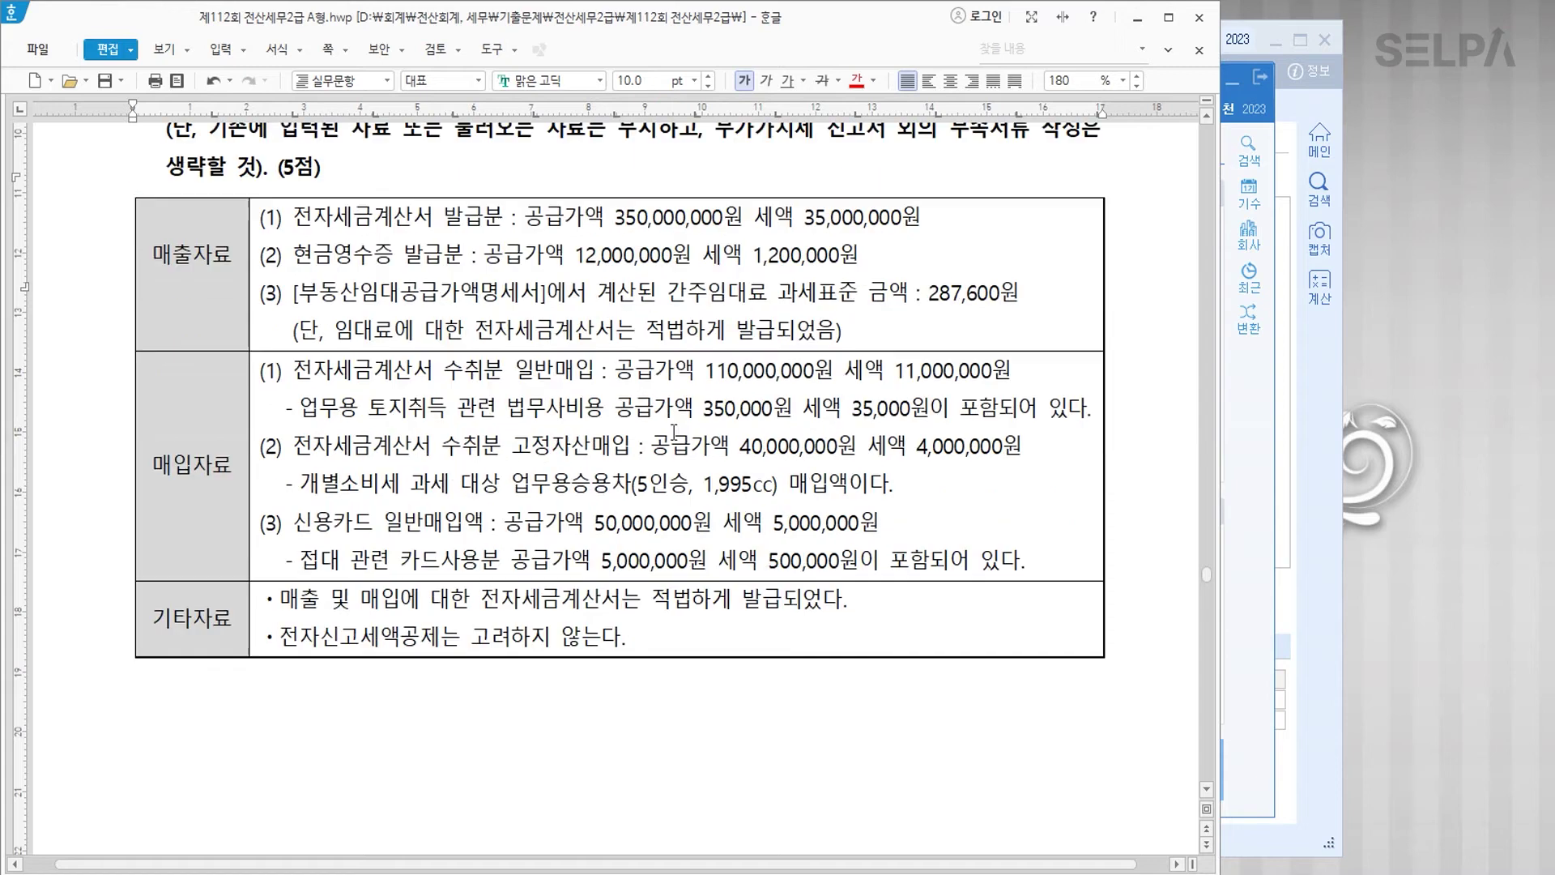
left_click_drag(289, 218, 502, 219)
left_click(859, 82)
left_click(503, 219)
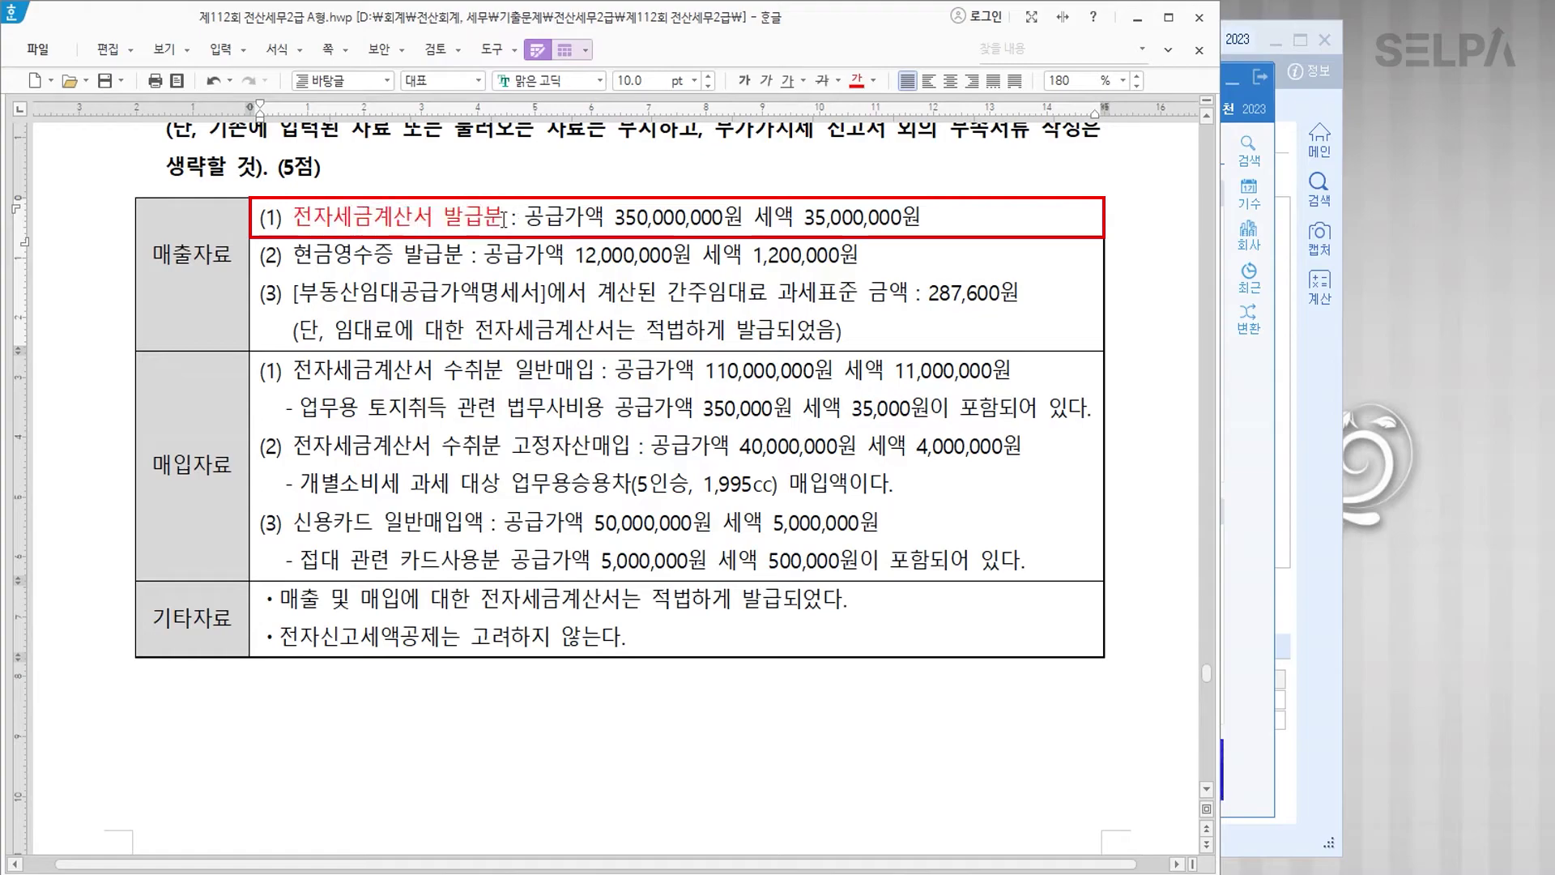
Step: Tag sales rows '>> 1', '>> 3', '>> 4', reddening 현금영수증 발급분 and 간주임대료 과세표준
type(">> 1")
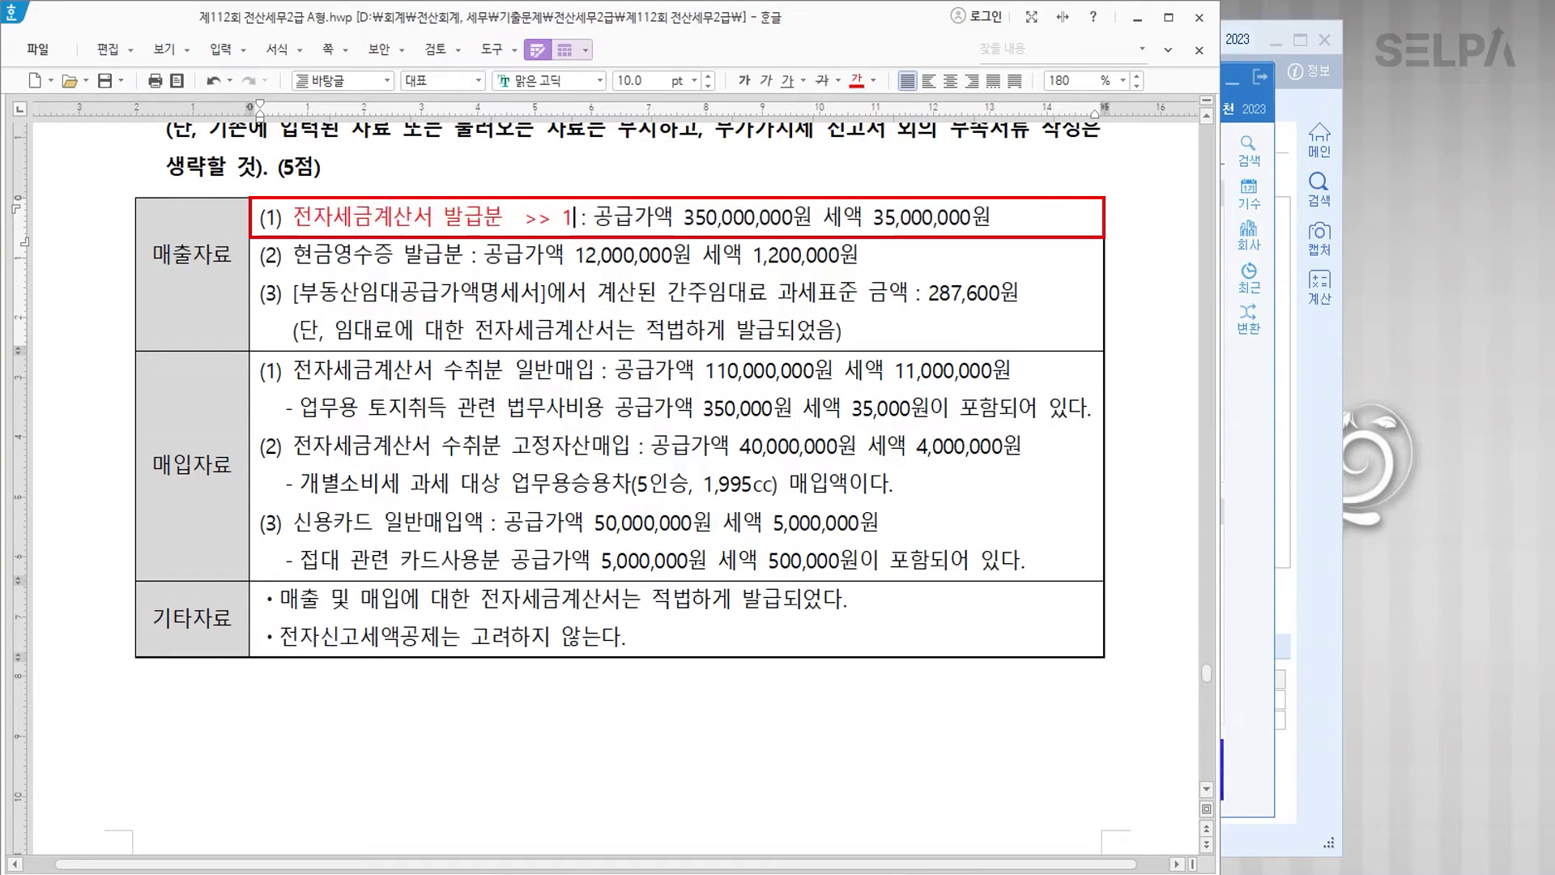
key("Down")
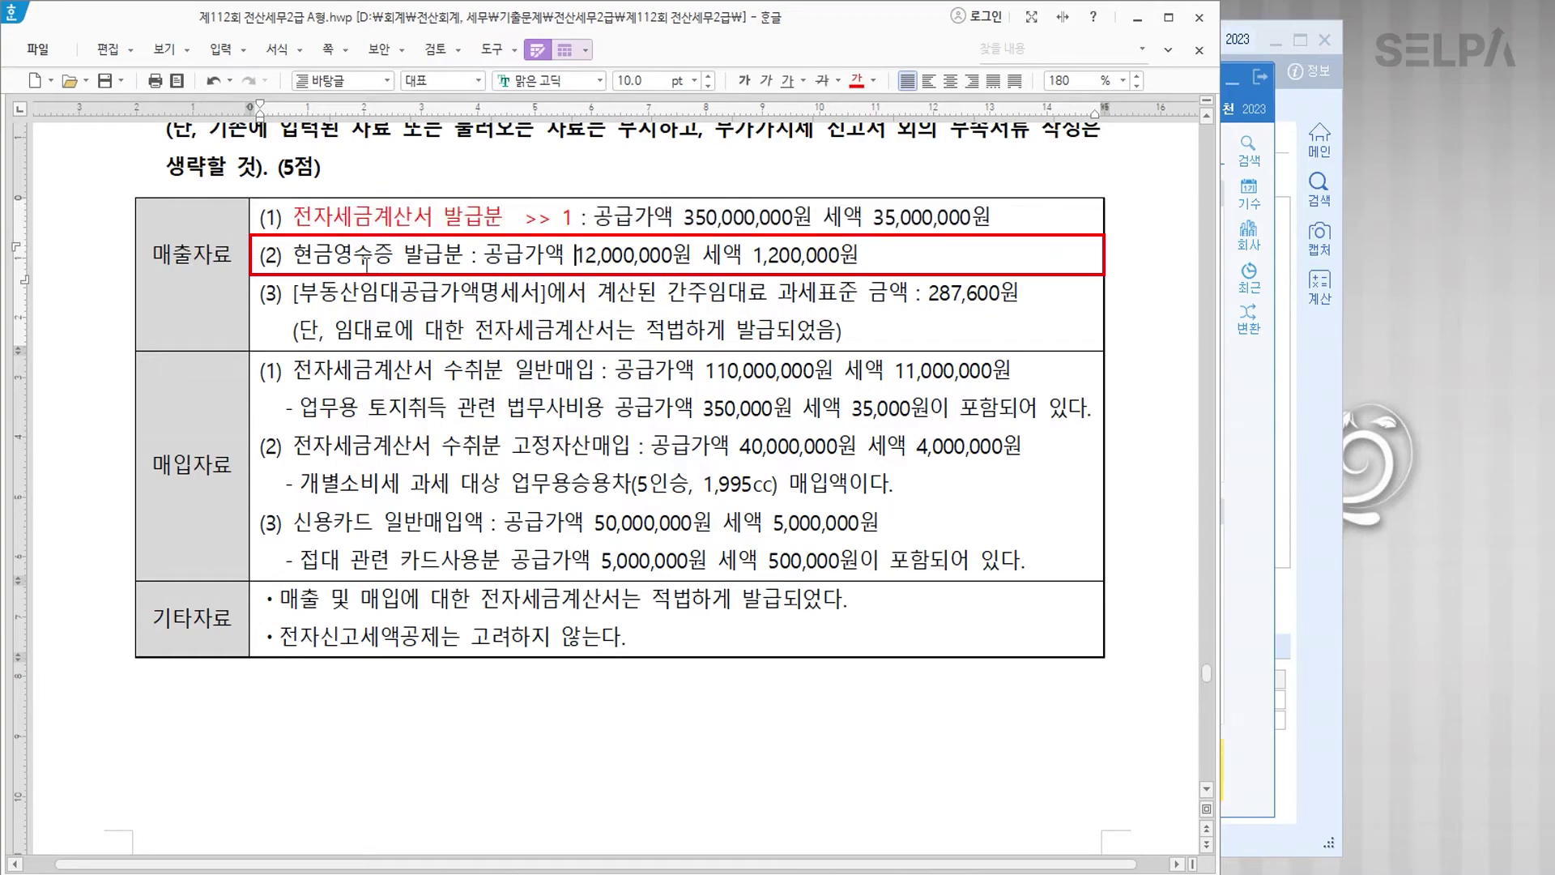
left_click_drag(290, 259, 463, 257)
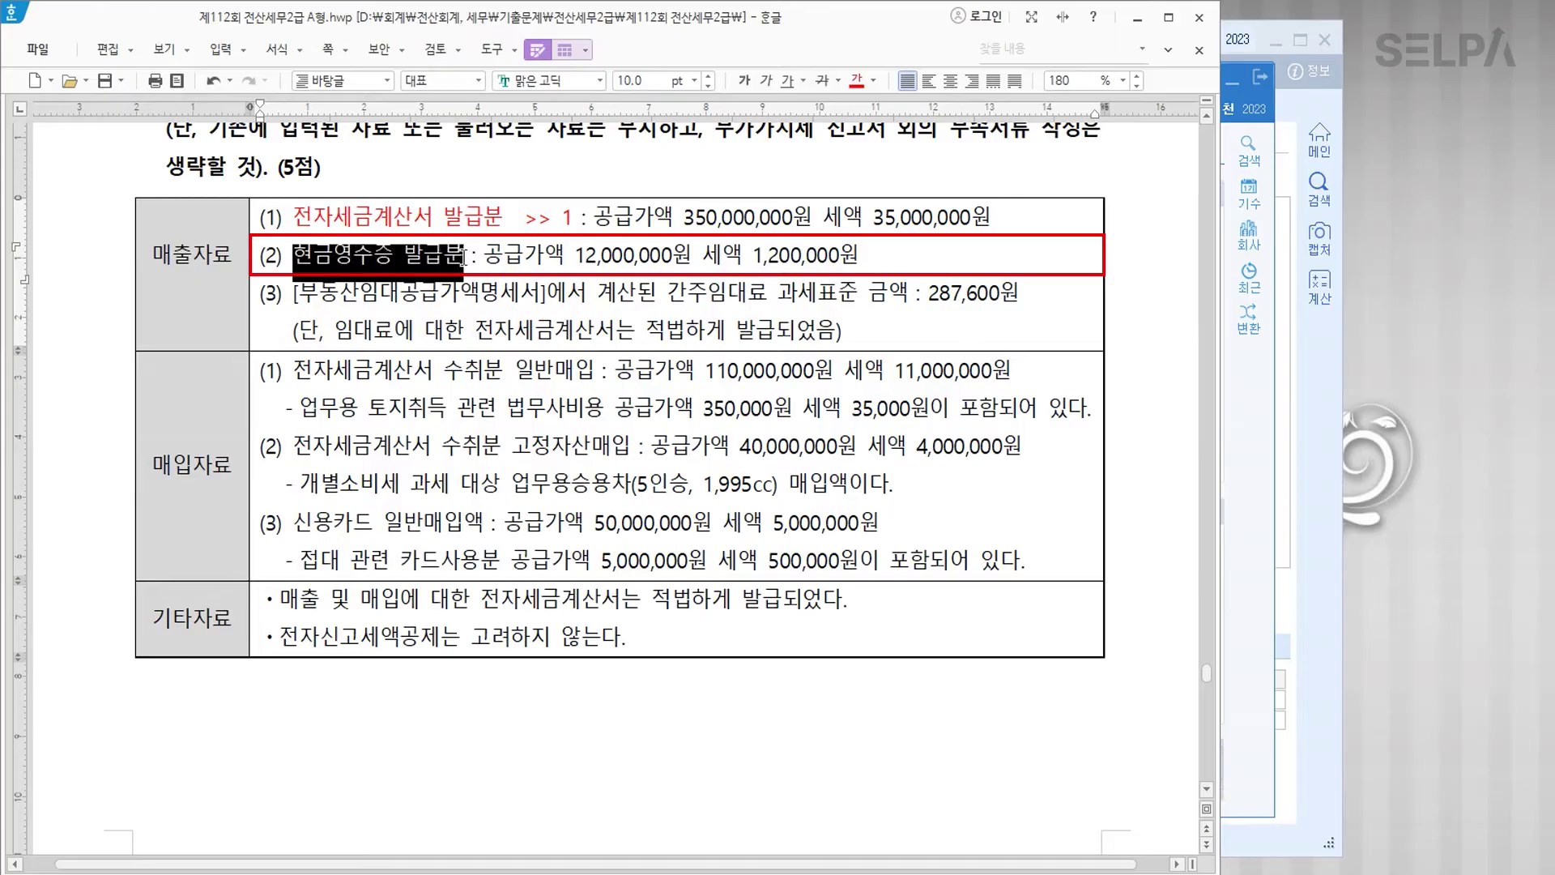
left_click(855, 82)
left_click(468, 258)
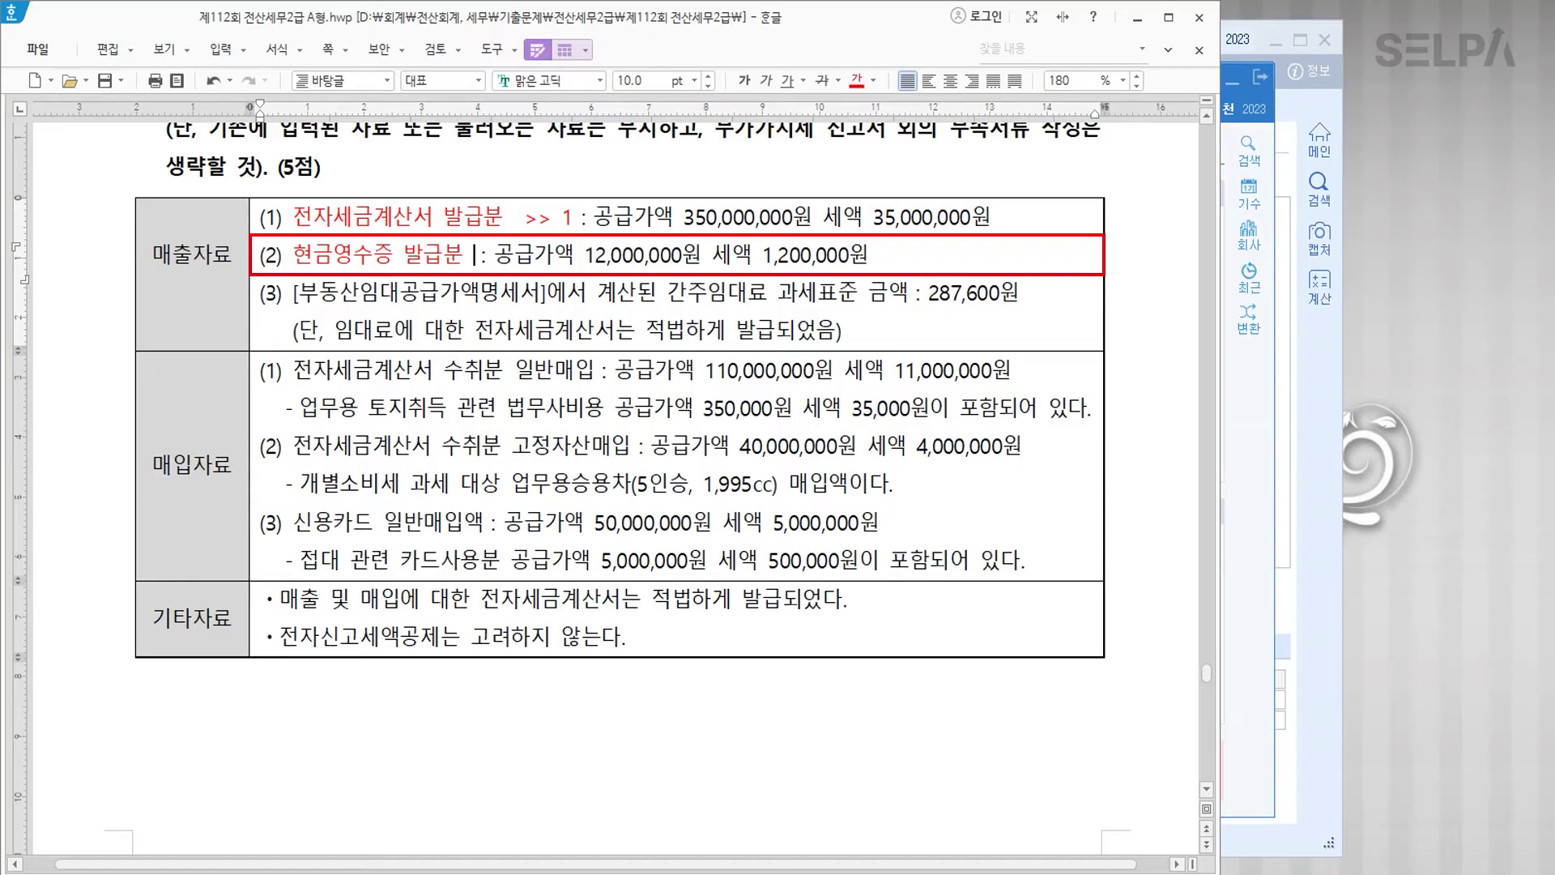
type(">>")
key("alt+shift+u")
type("3")
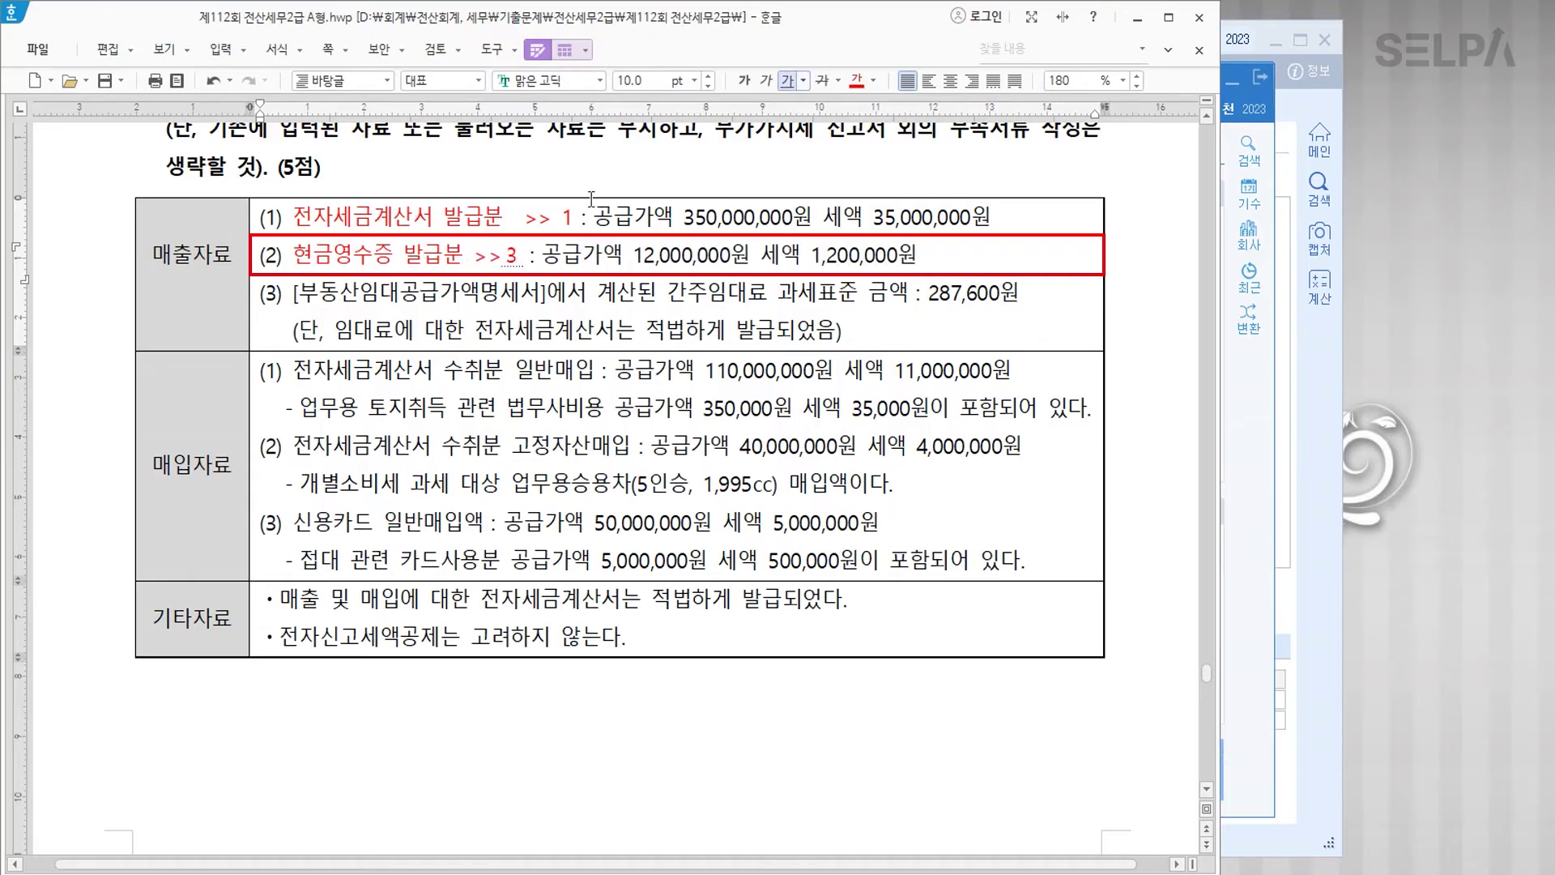
left_click_drag(670, 292, 857, 294)
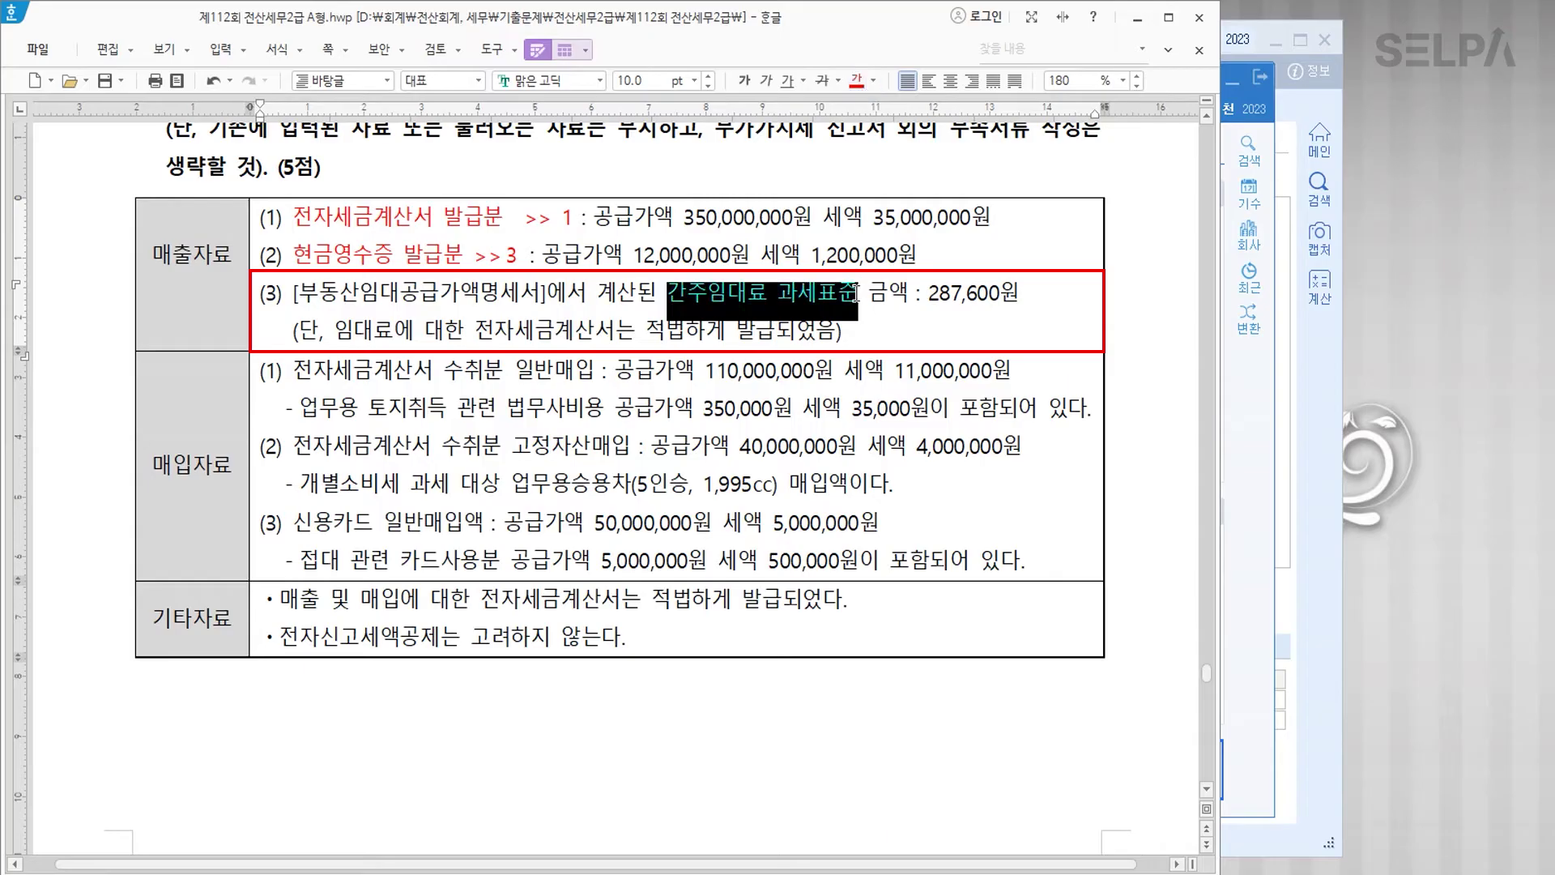
left_click(865, 293)
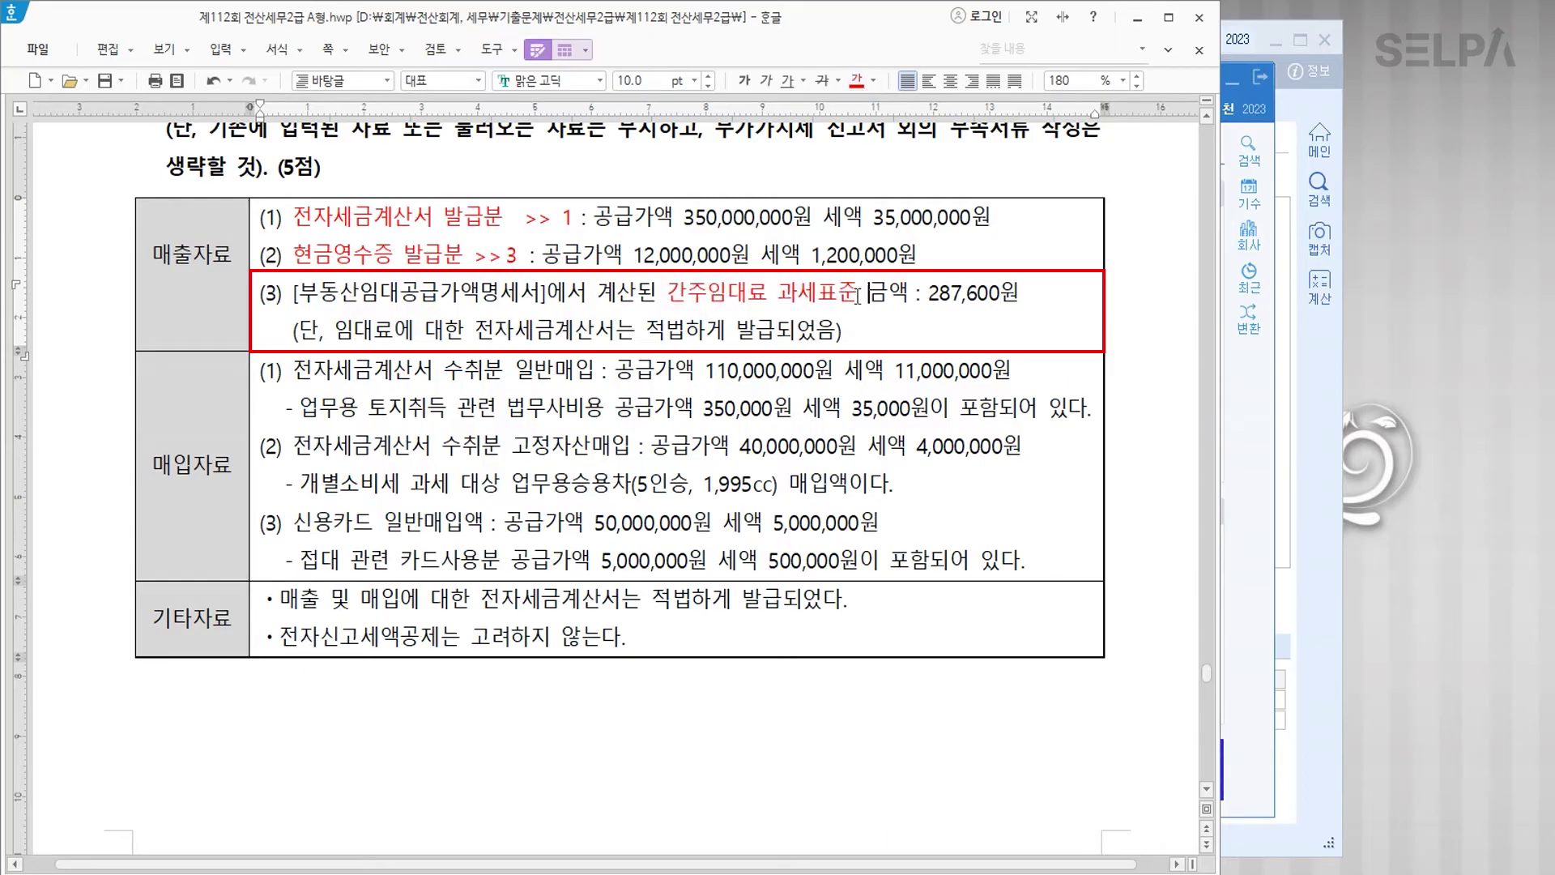
key("Delete")
type(">> 4")
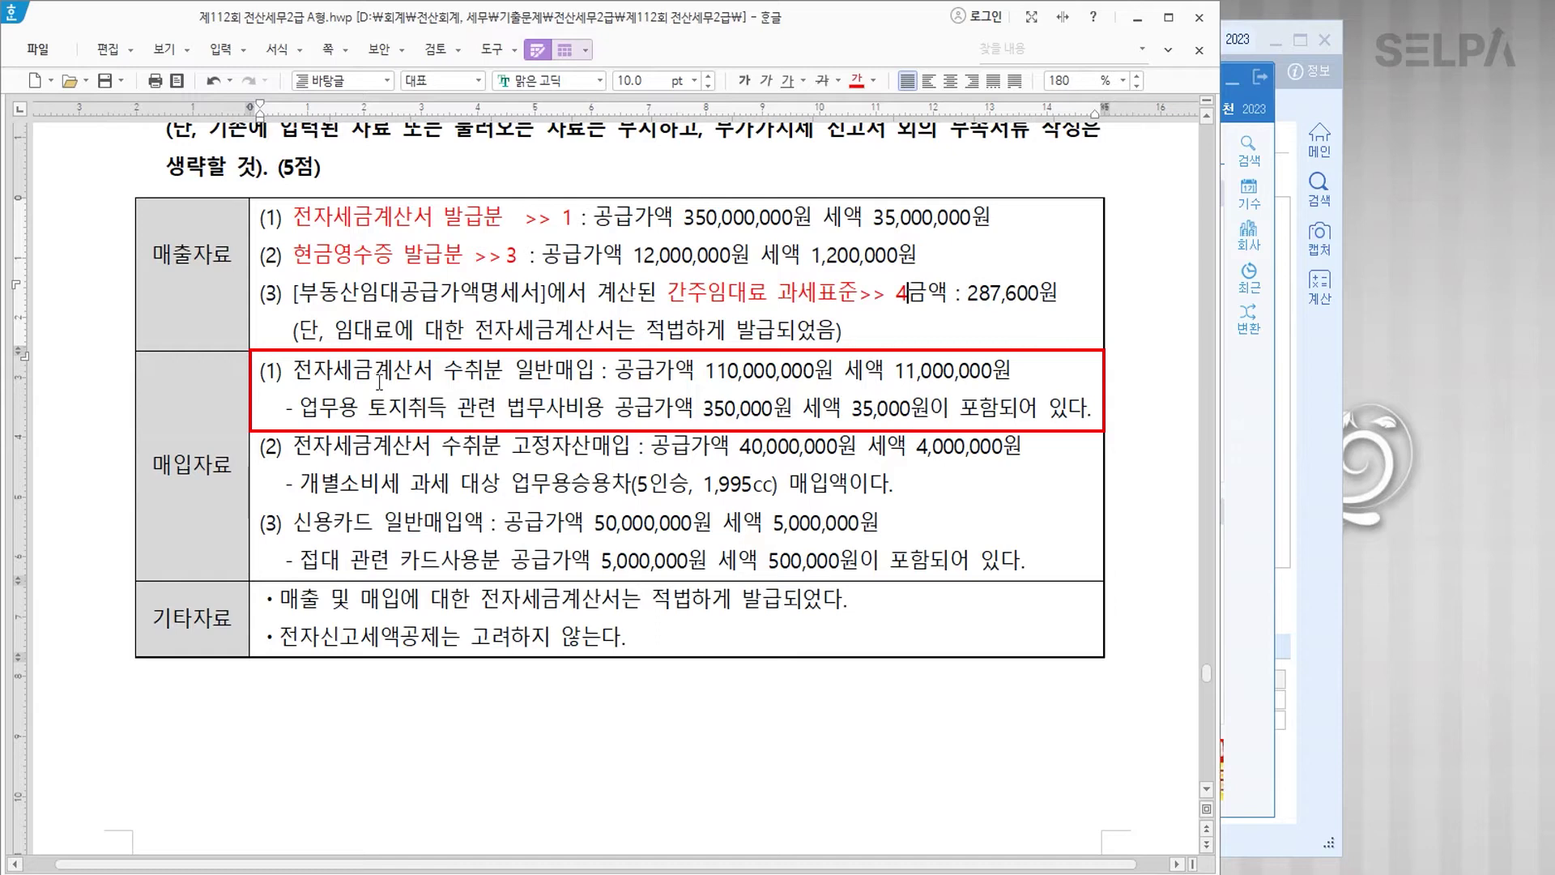
Step: Tag purchase row (1): 일반매입 '>> 10' and red 토지취득 관련 법무사비용 '>> 16'
left_click(557, 370)
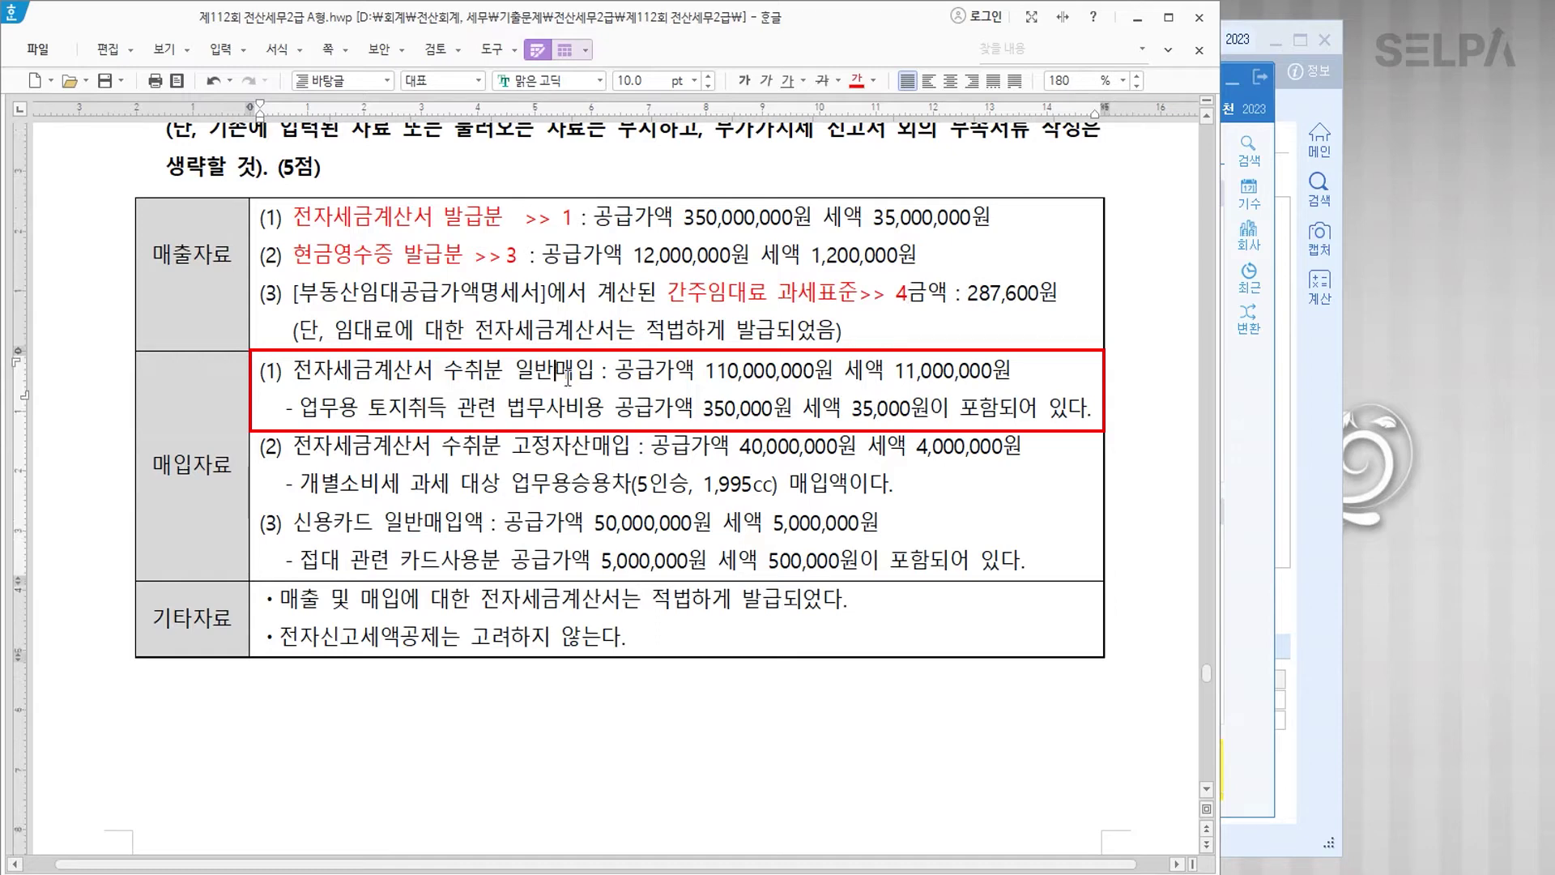
left_click_drag(595, 370, 290, 371)
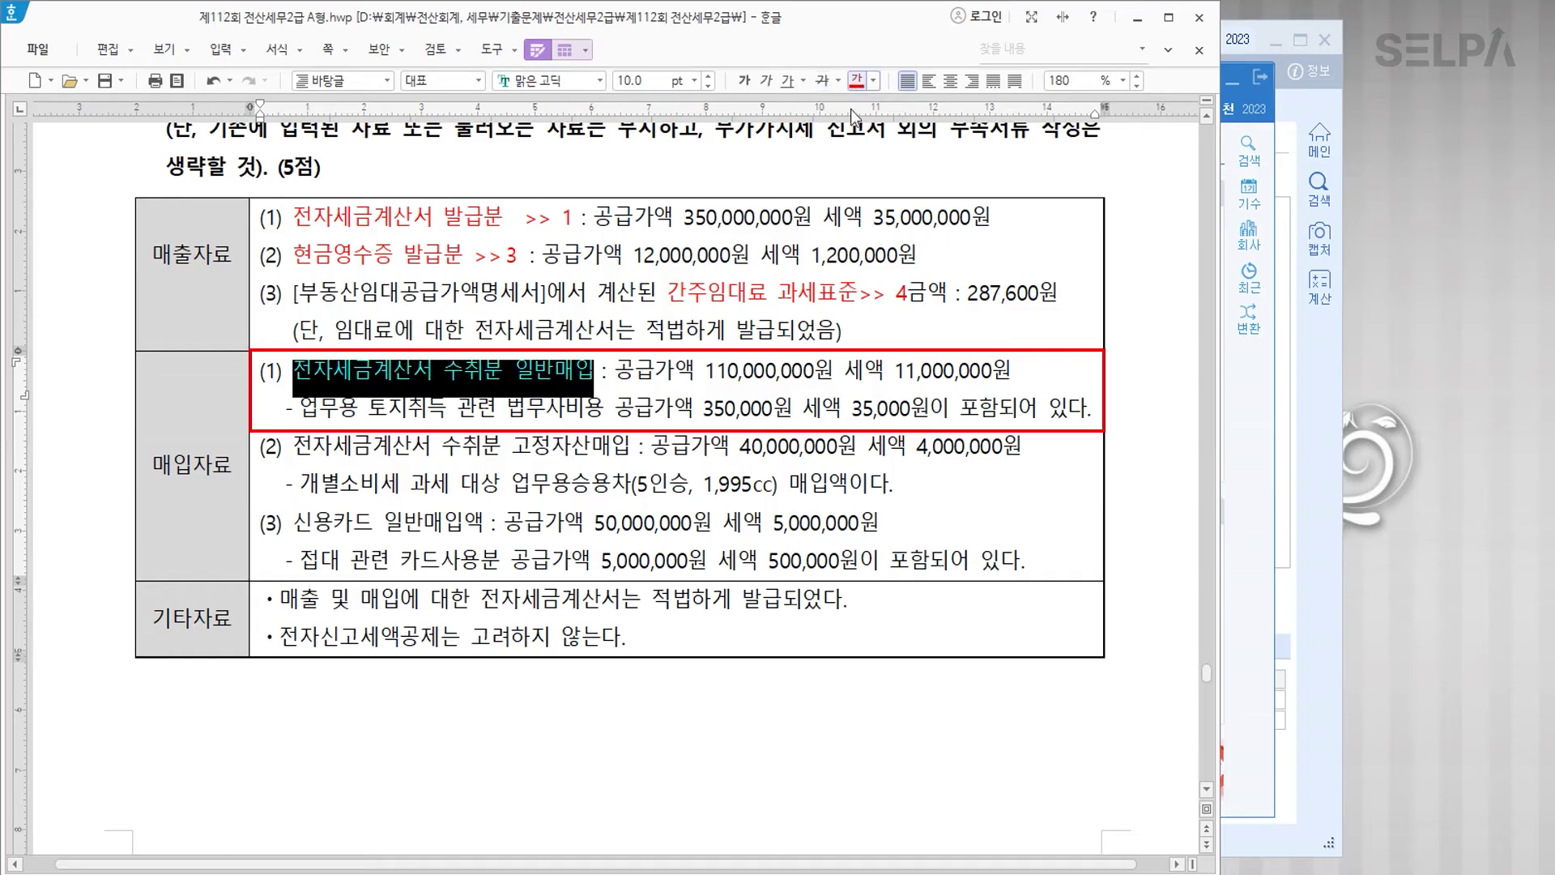
left_click(594, 372)
type(">> 10")
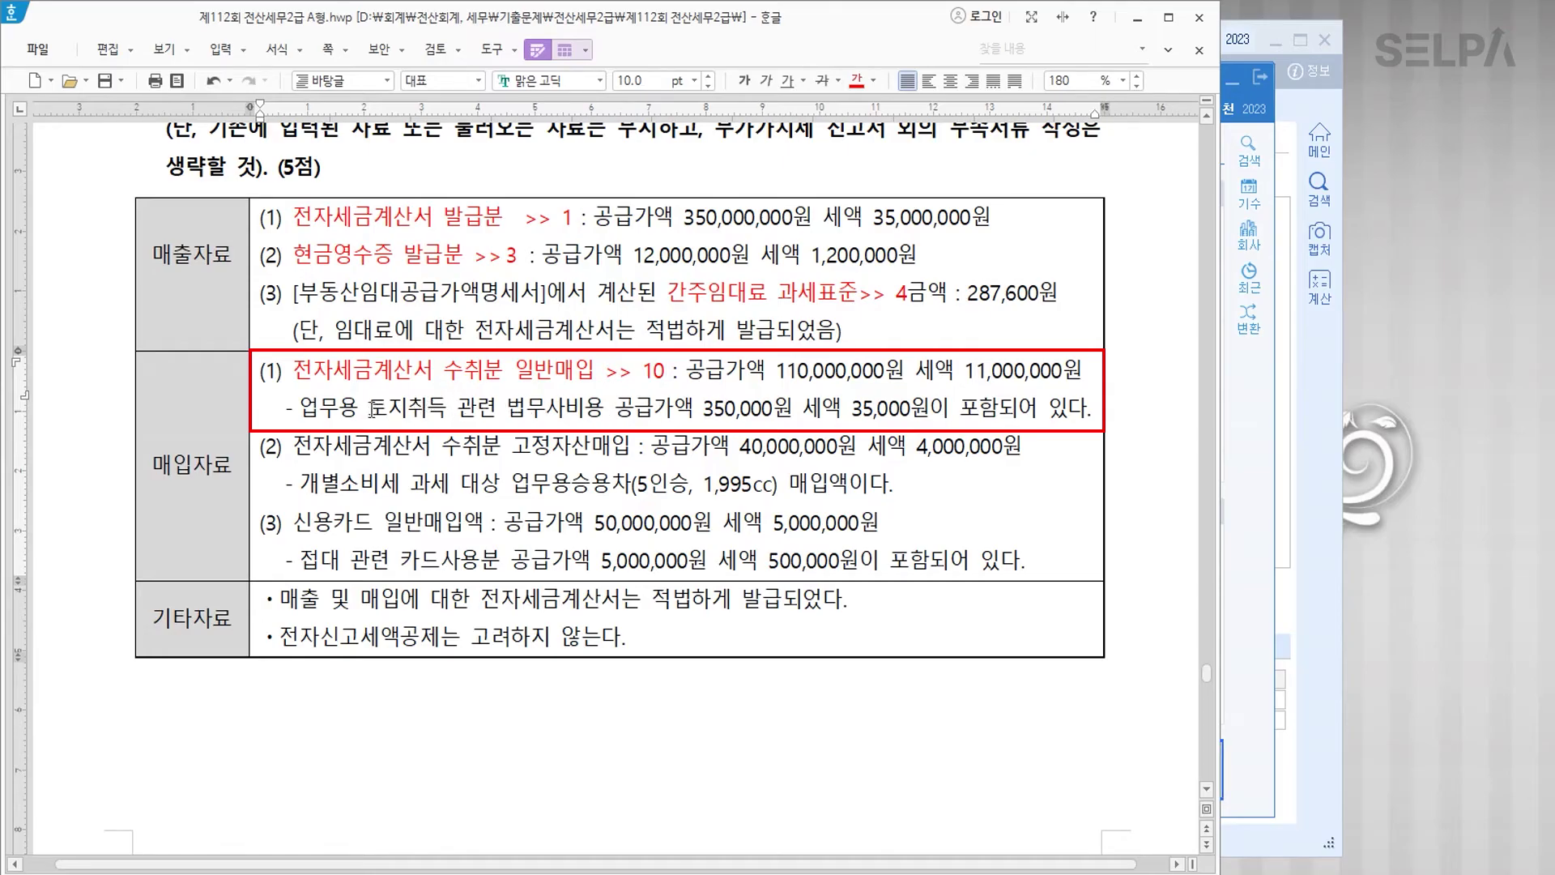
left_click_drag(369, 409, 607, 408)
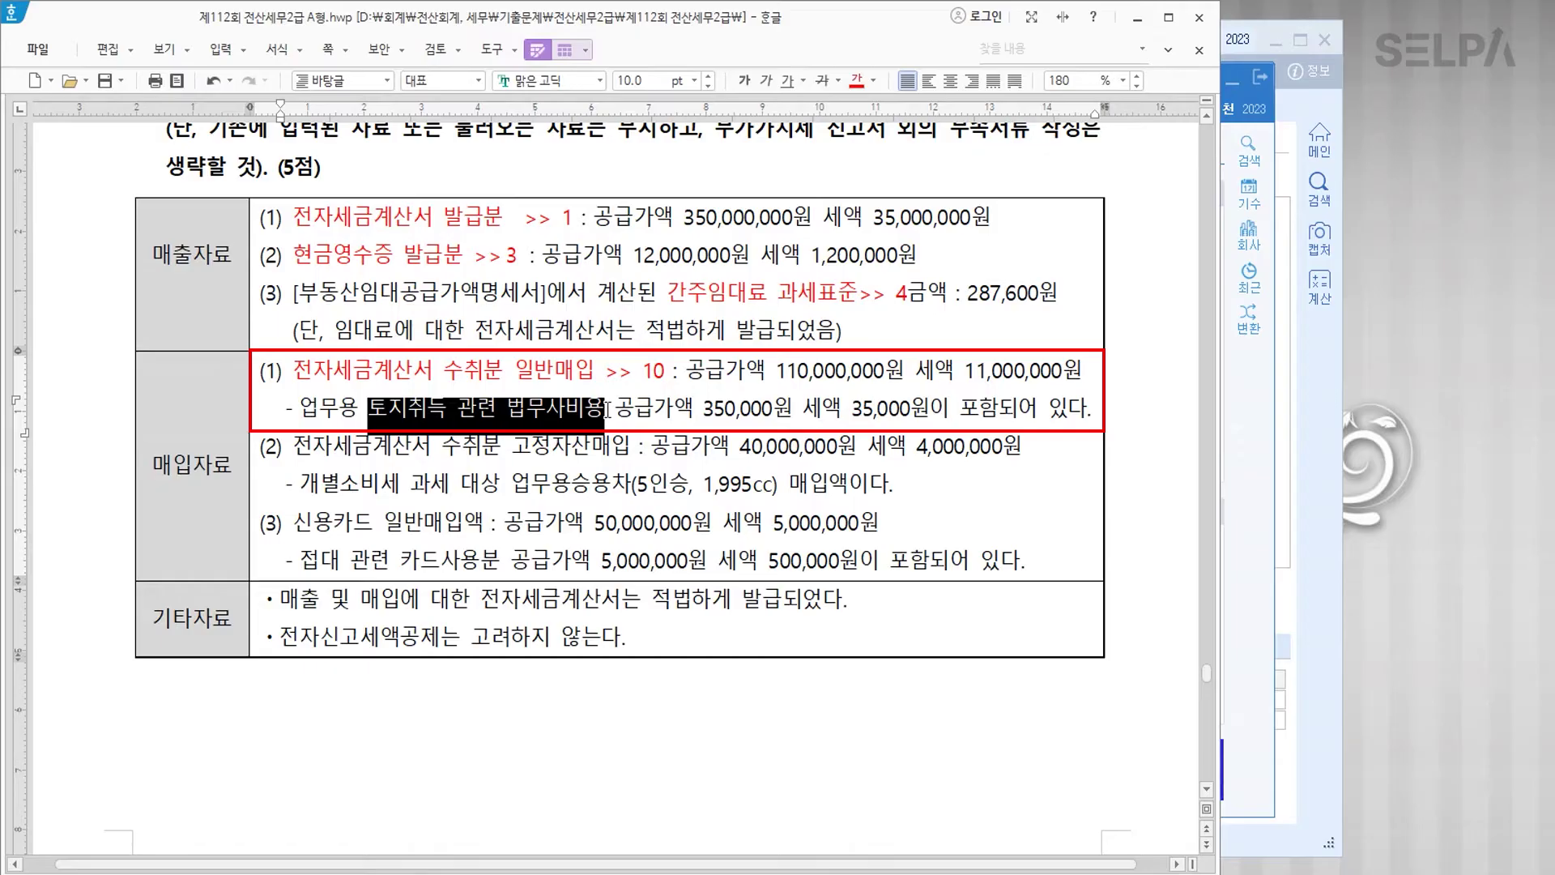
left_click(856, 81)
left_click(603, 412)
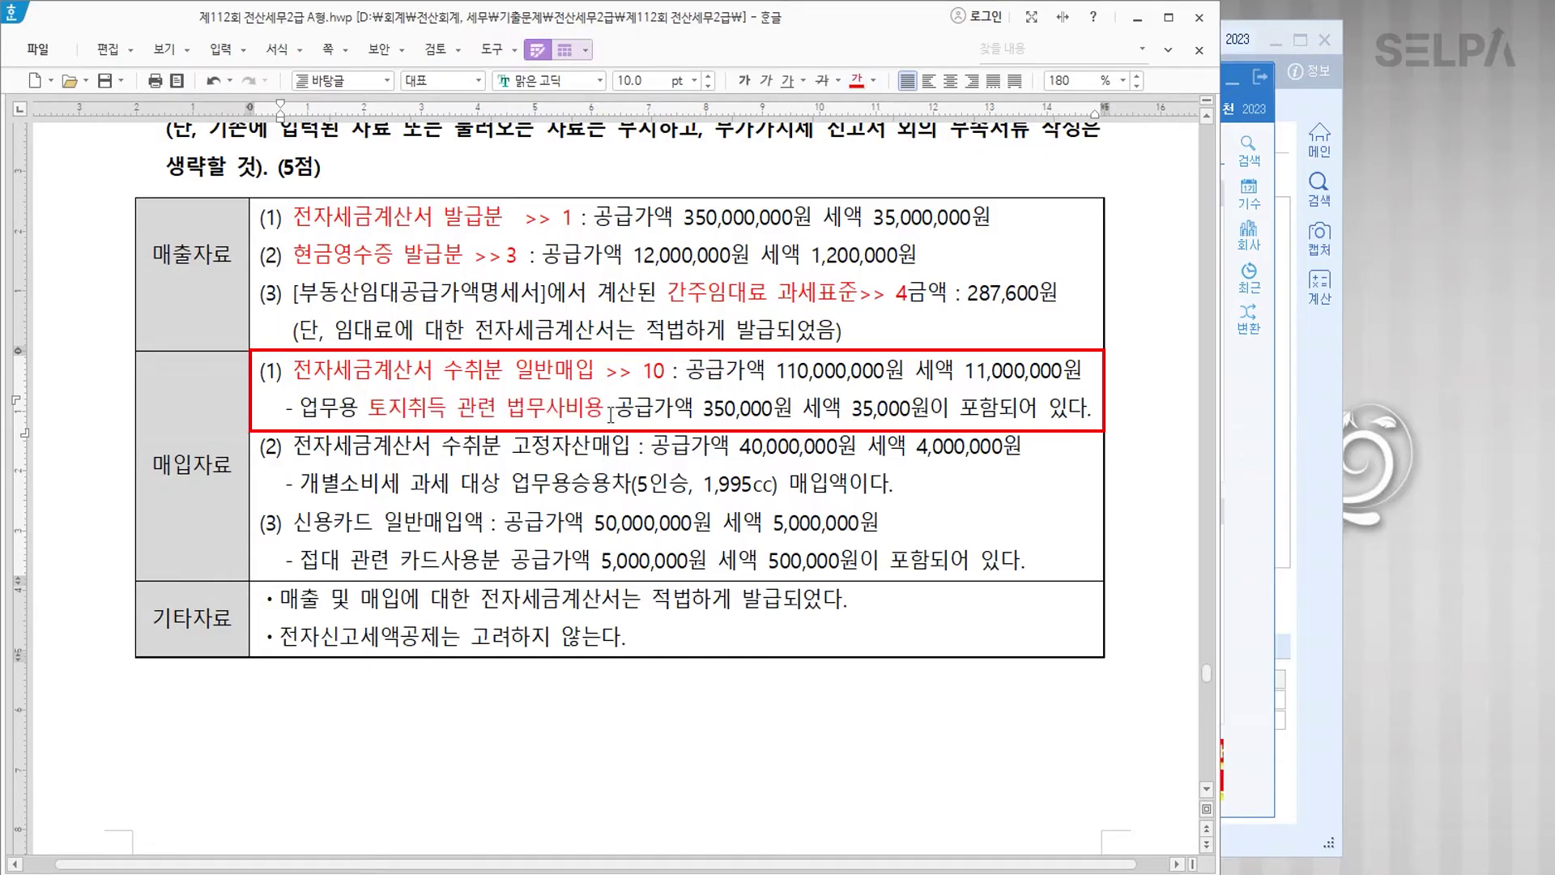
type(">> 16")
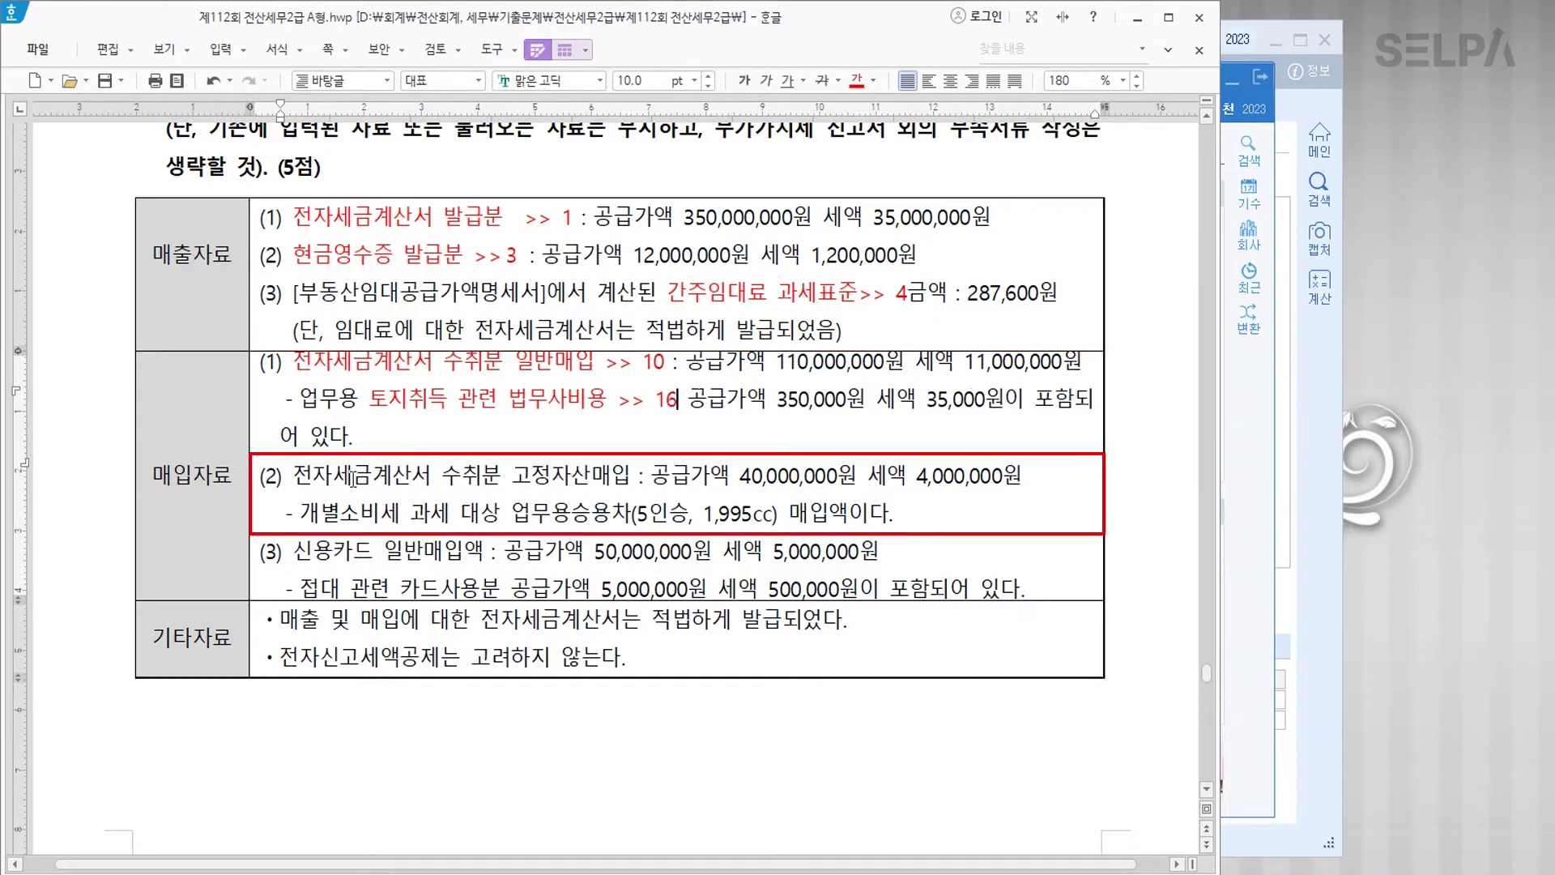
Step: Tag purchase row (2): red 고정자산매입 '>> 11' and red 업무용승용차 '>> 16'
left_click_drag(293, 476, 629, 478)
left_click(856, 80)
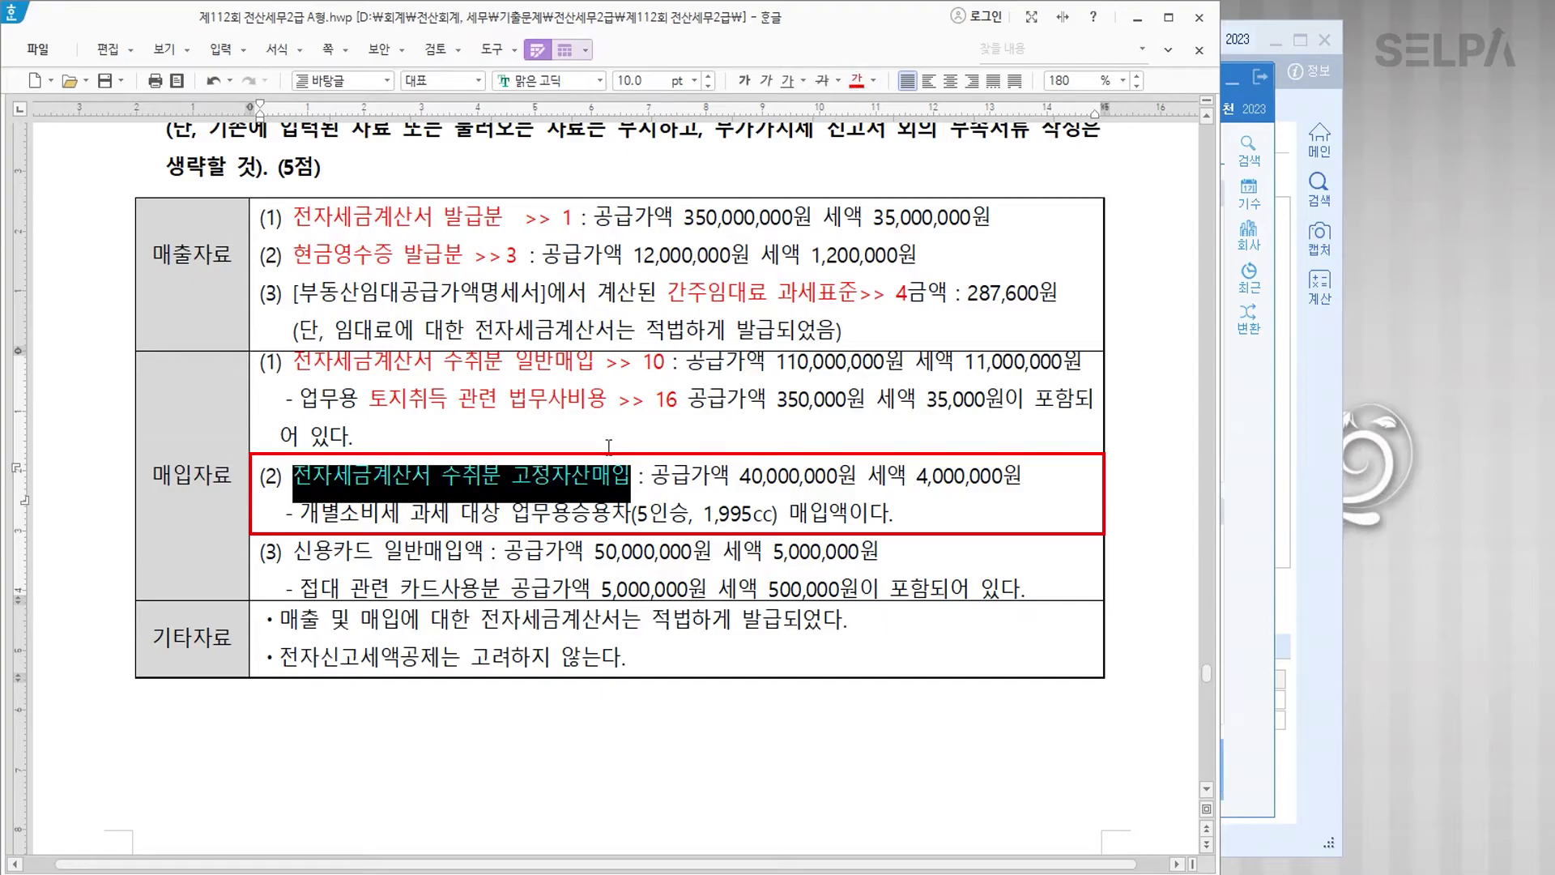
left_click(630, 476)
type(">> 1")
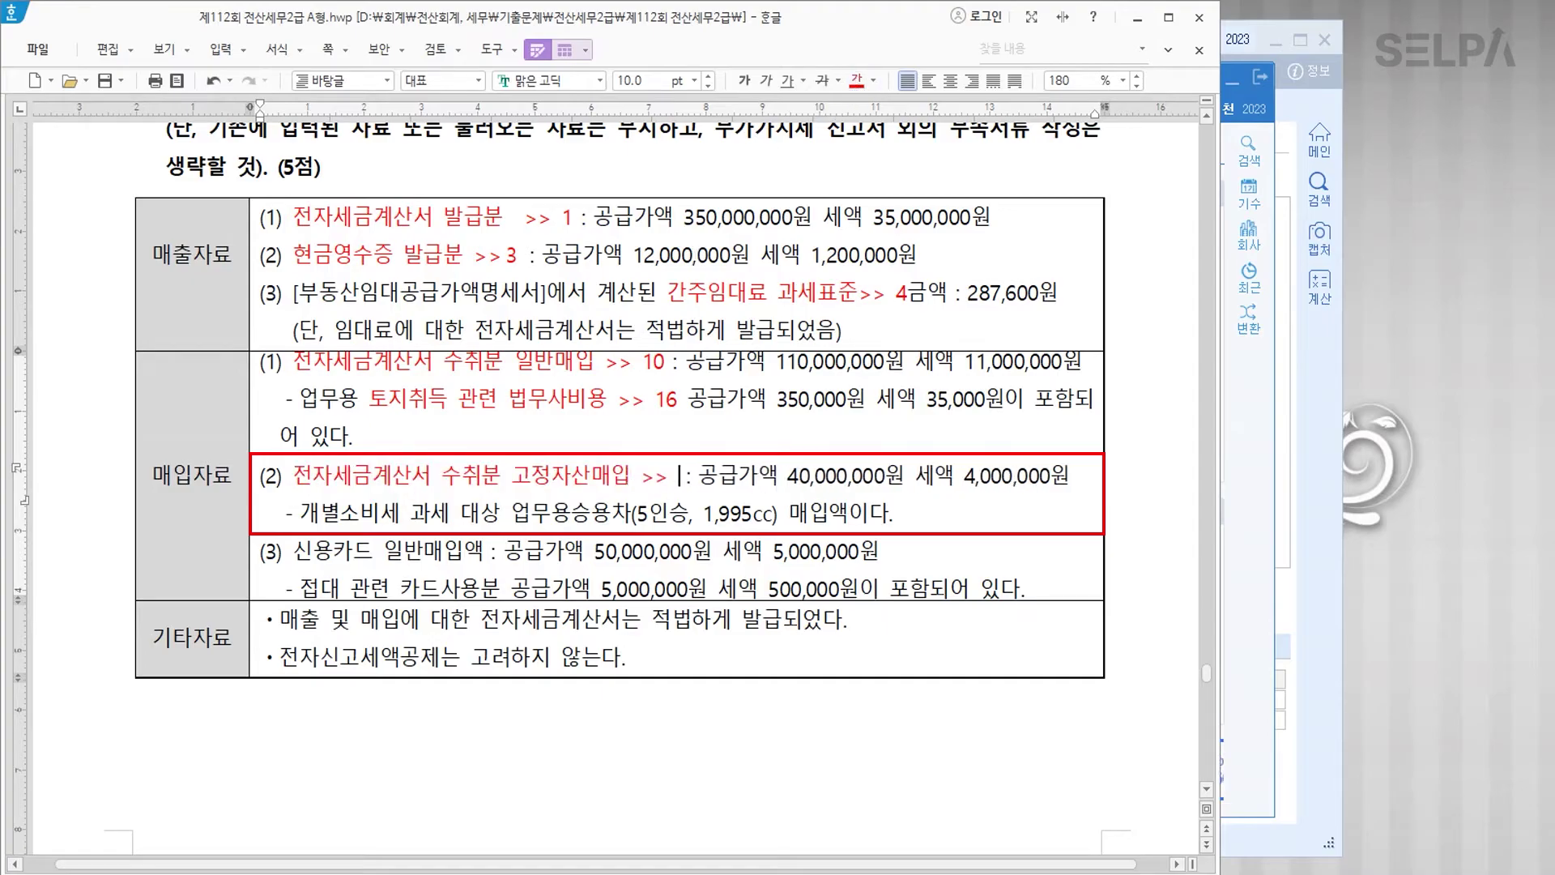
type("1")
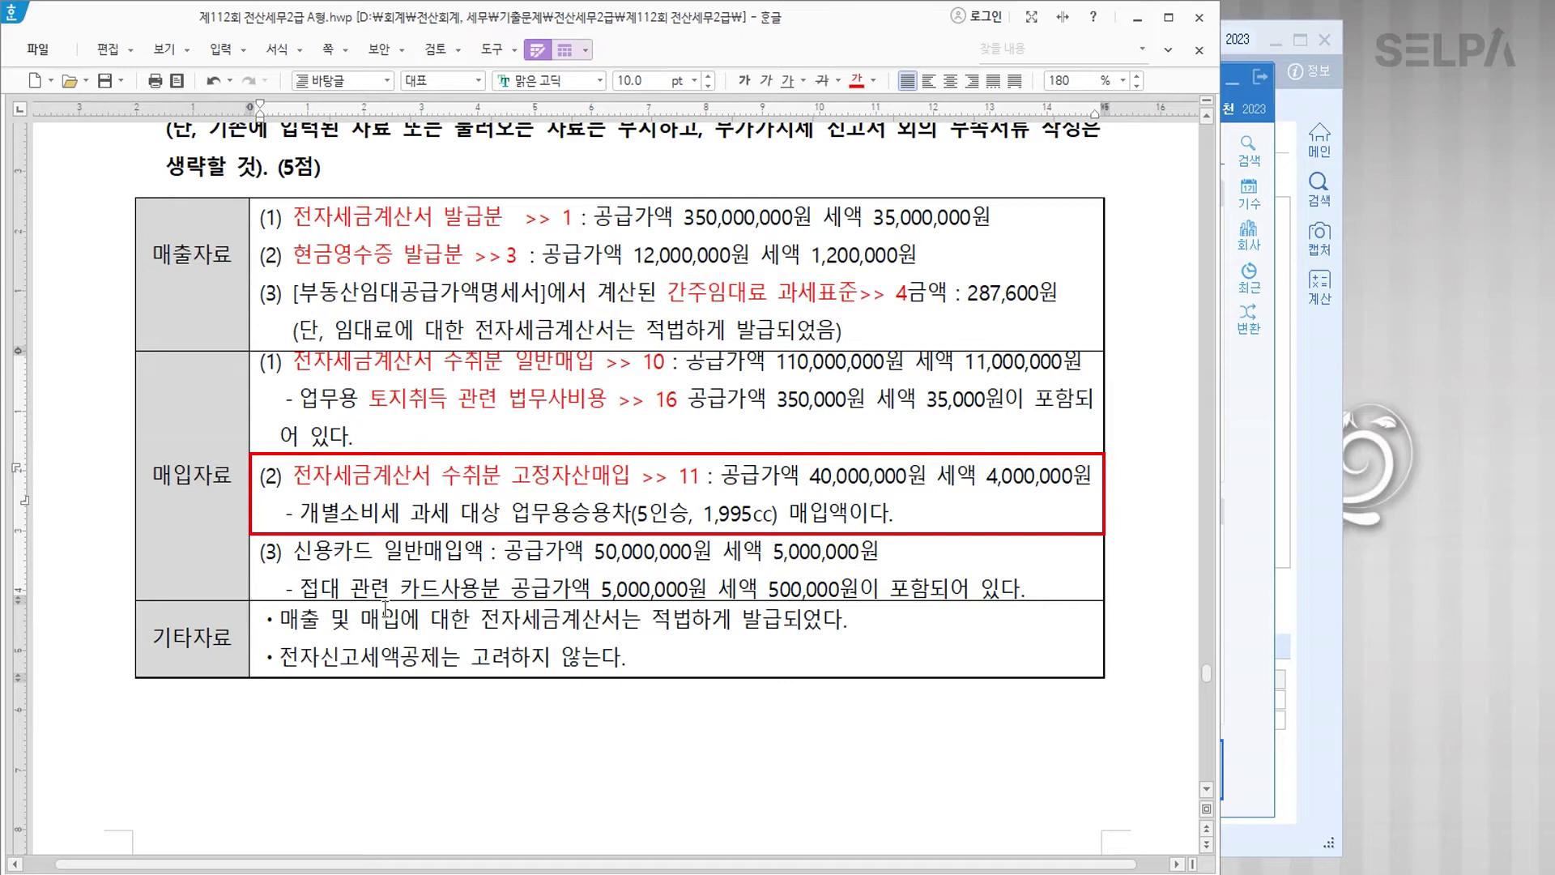
left_click_drag(302, 515, 630, 513)
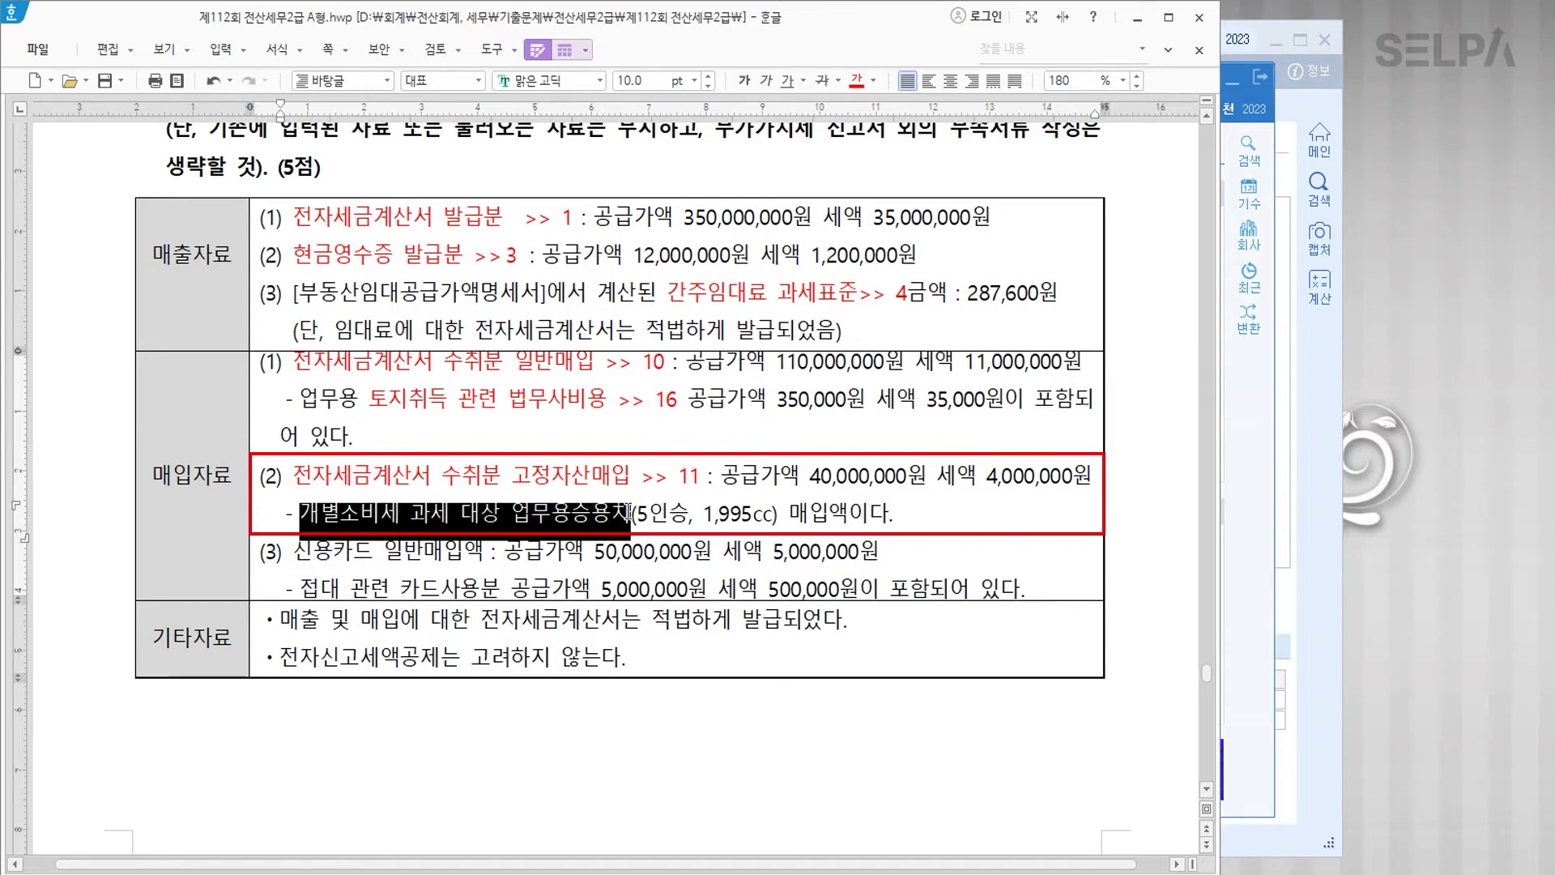
left_click(857, 80)
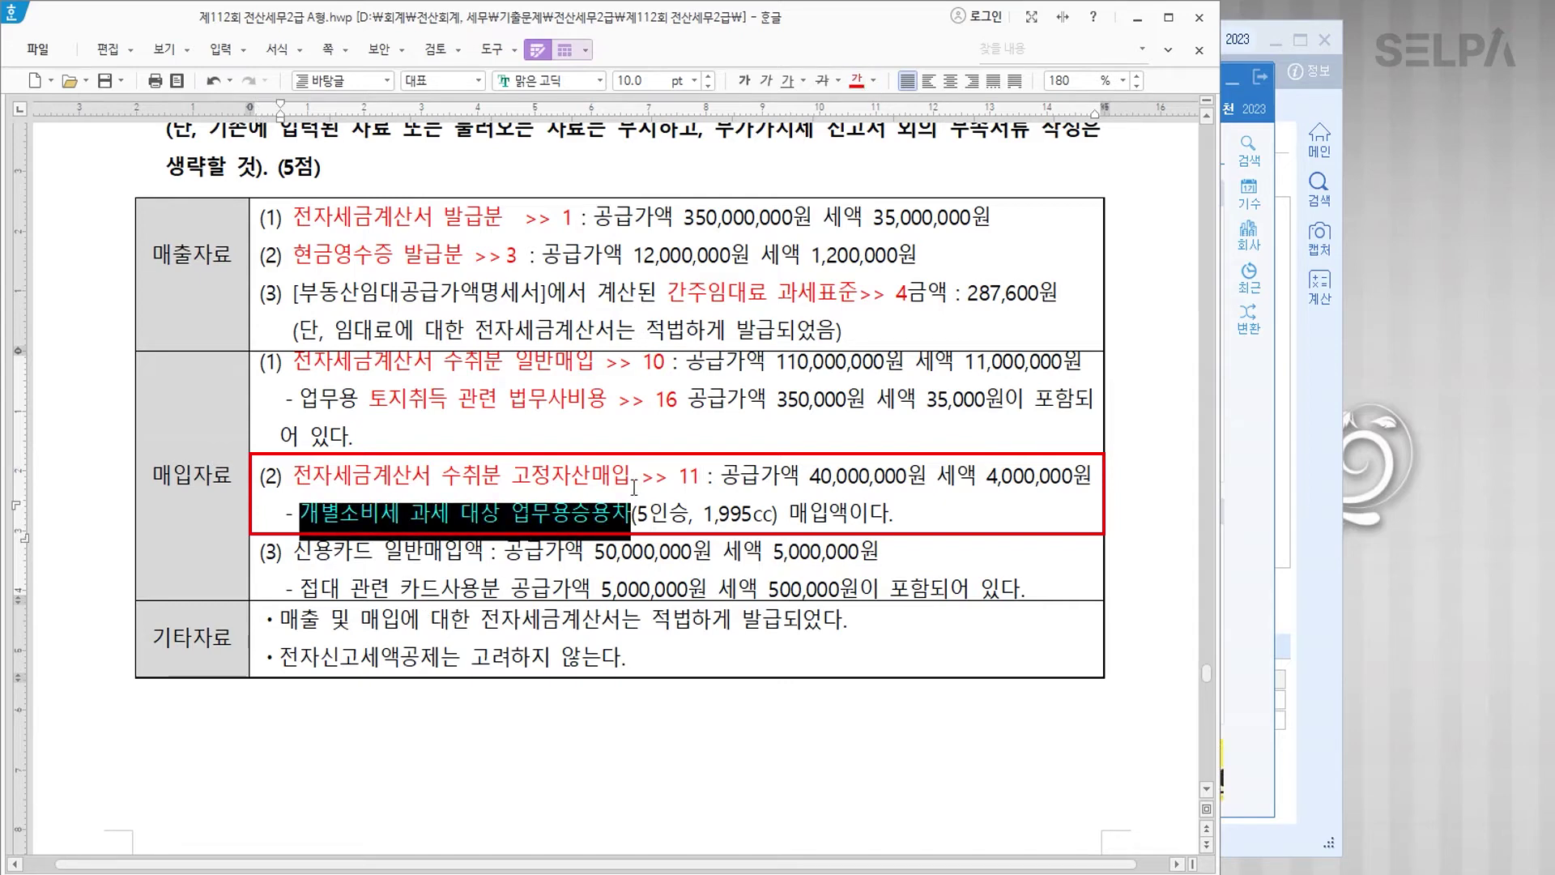
left_click(634, 512)
type(">> ")
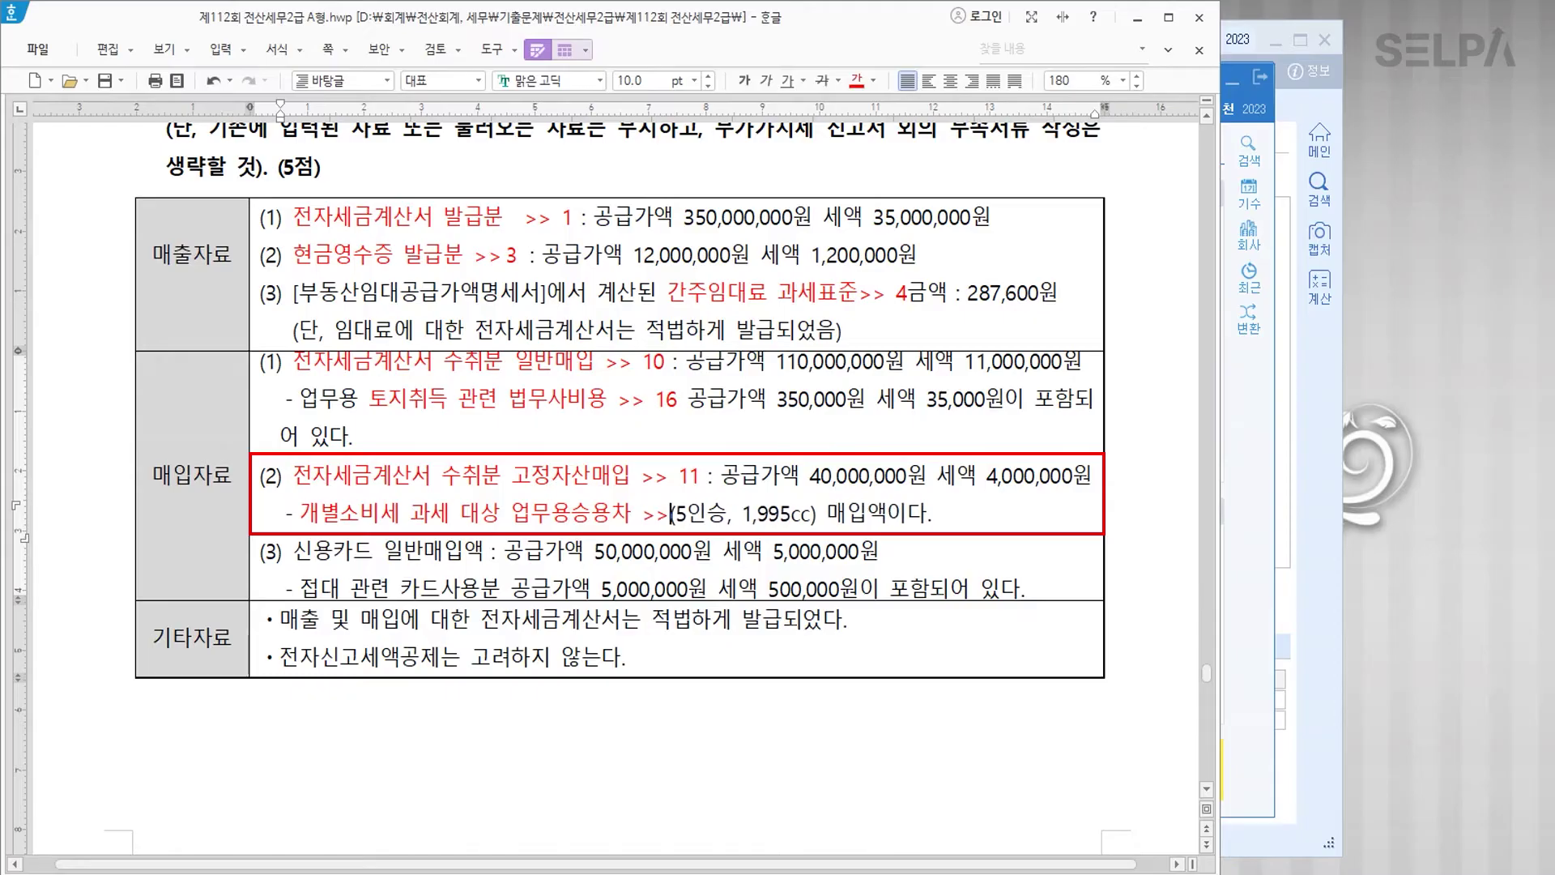
type("16")
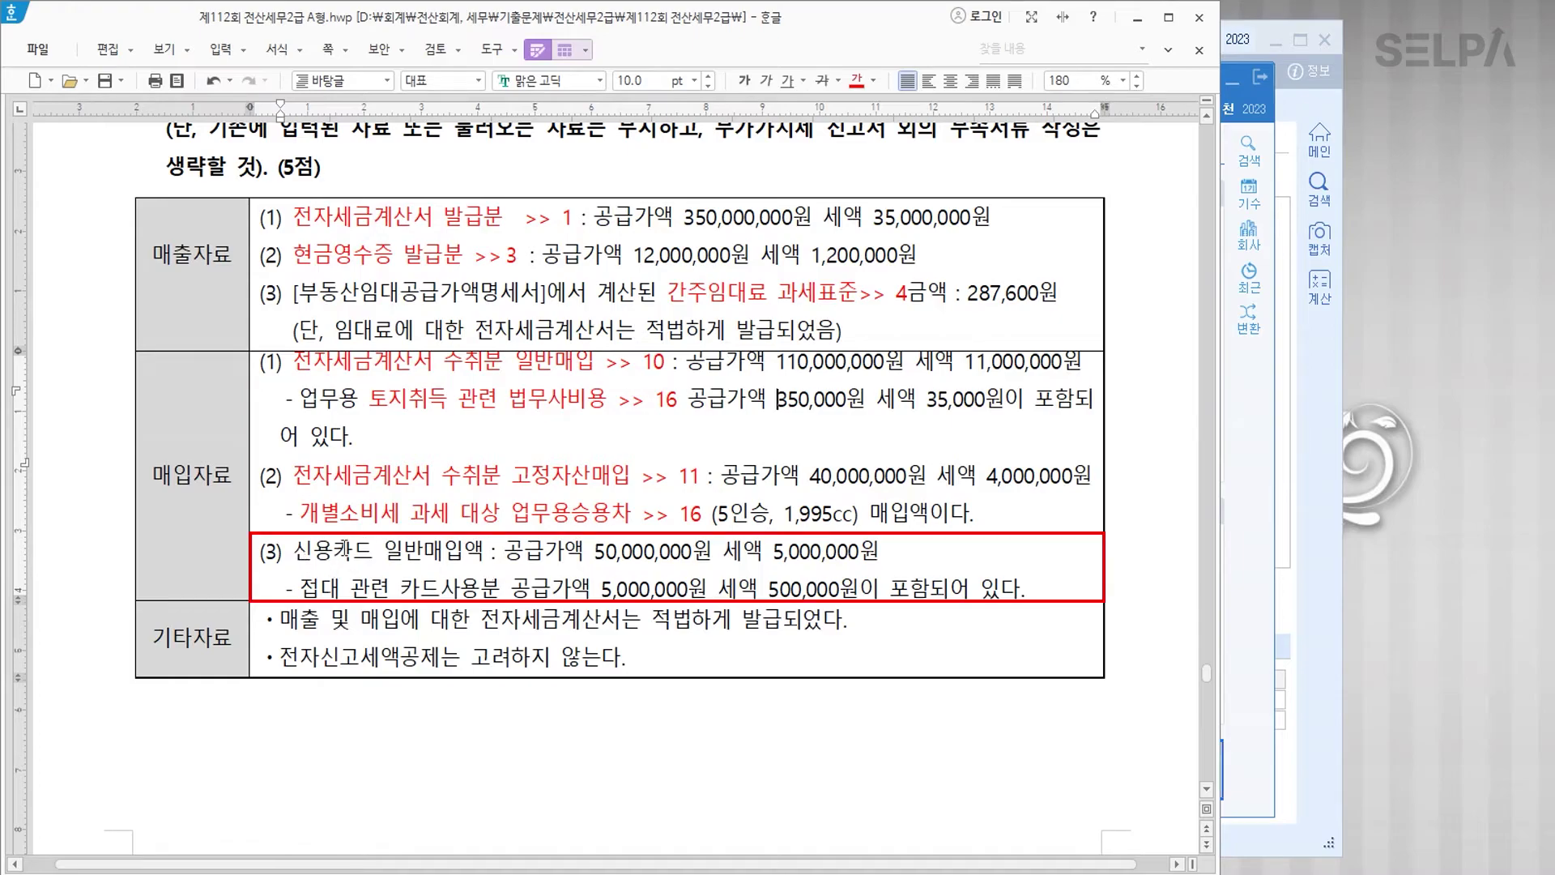
Step: Colour the credit-card general purchase text in row (3) red and annotate it '>> 14'
left_click_drag(294, 554, 480, 557)
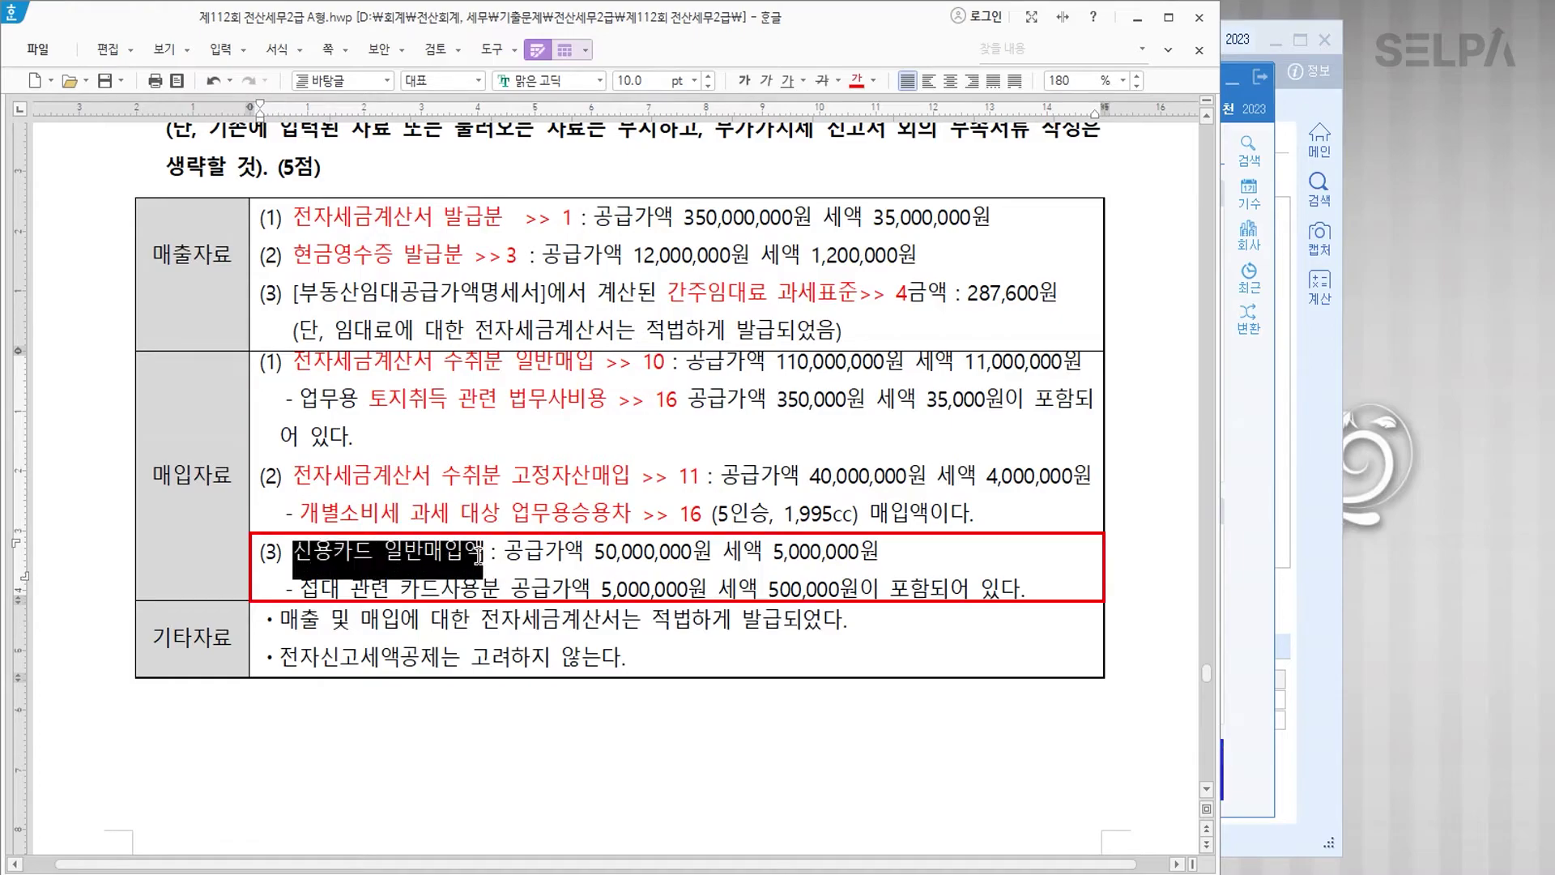
left_click(856, 80)
left_click(484, 554)
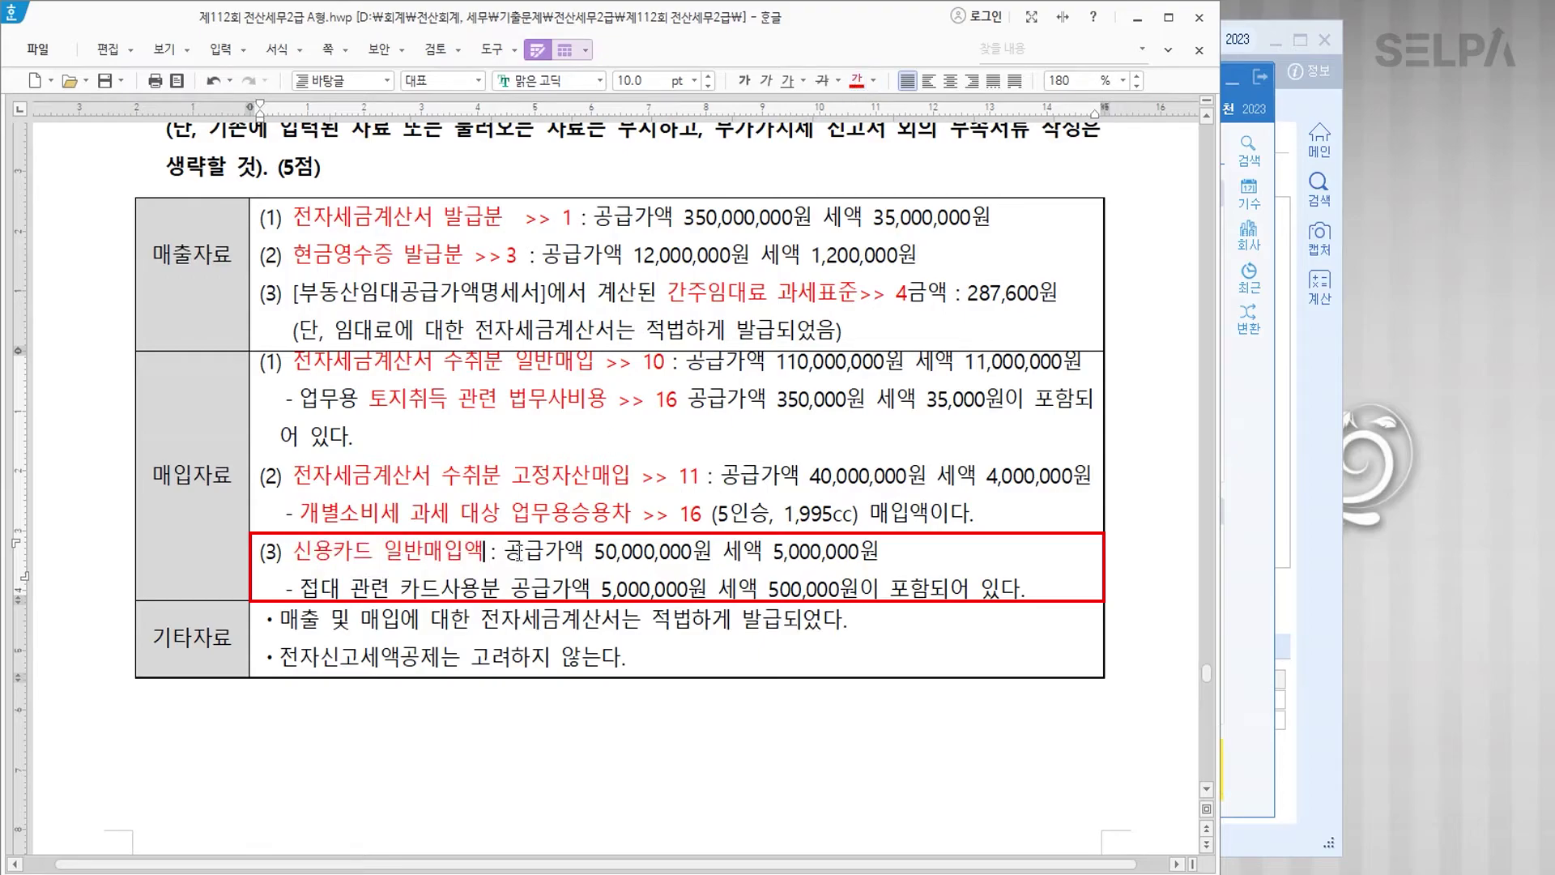
type(">> 14")
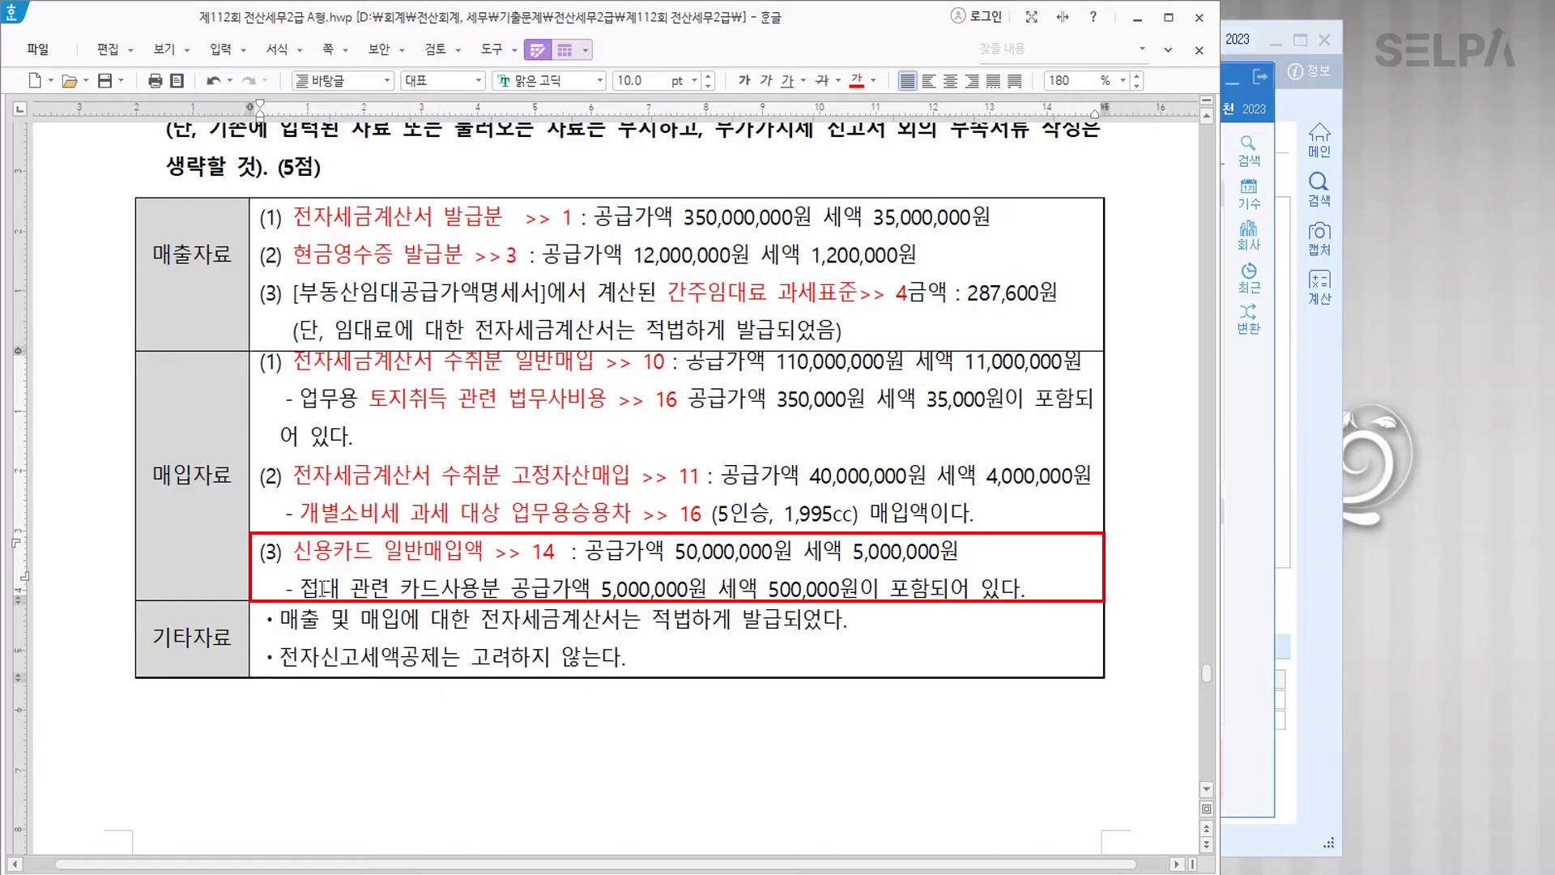
Step: Colour the entertainment card-use note line blue and append '>> 입력X'
left_click_drag(305, 587, 1030, 589)
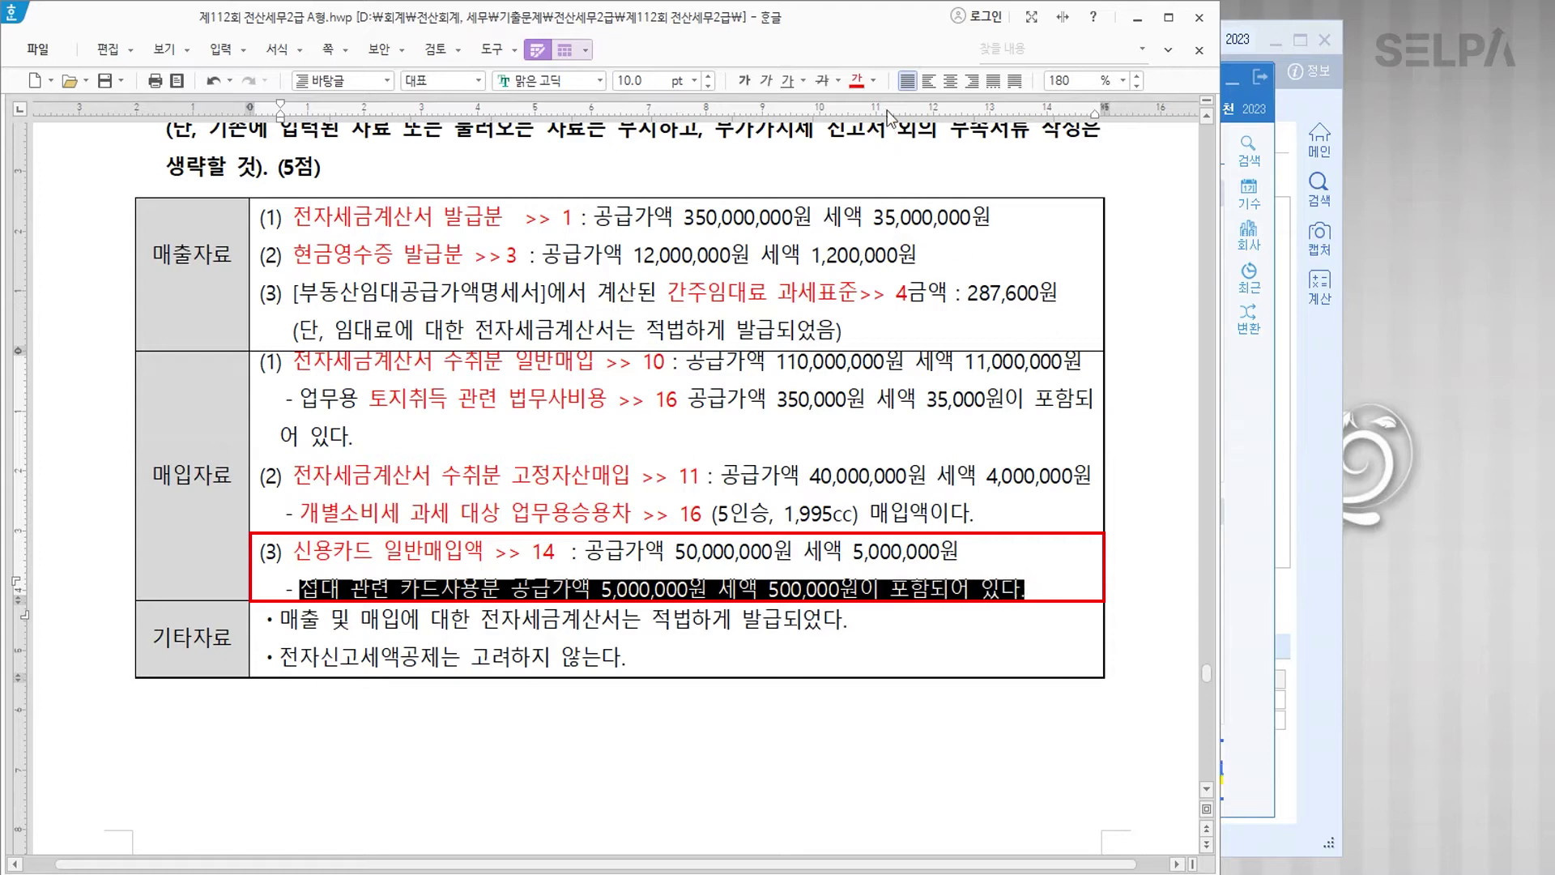
left_click(873, 81)
left_click(960, 161)
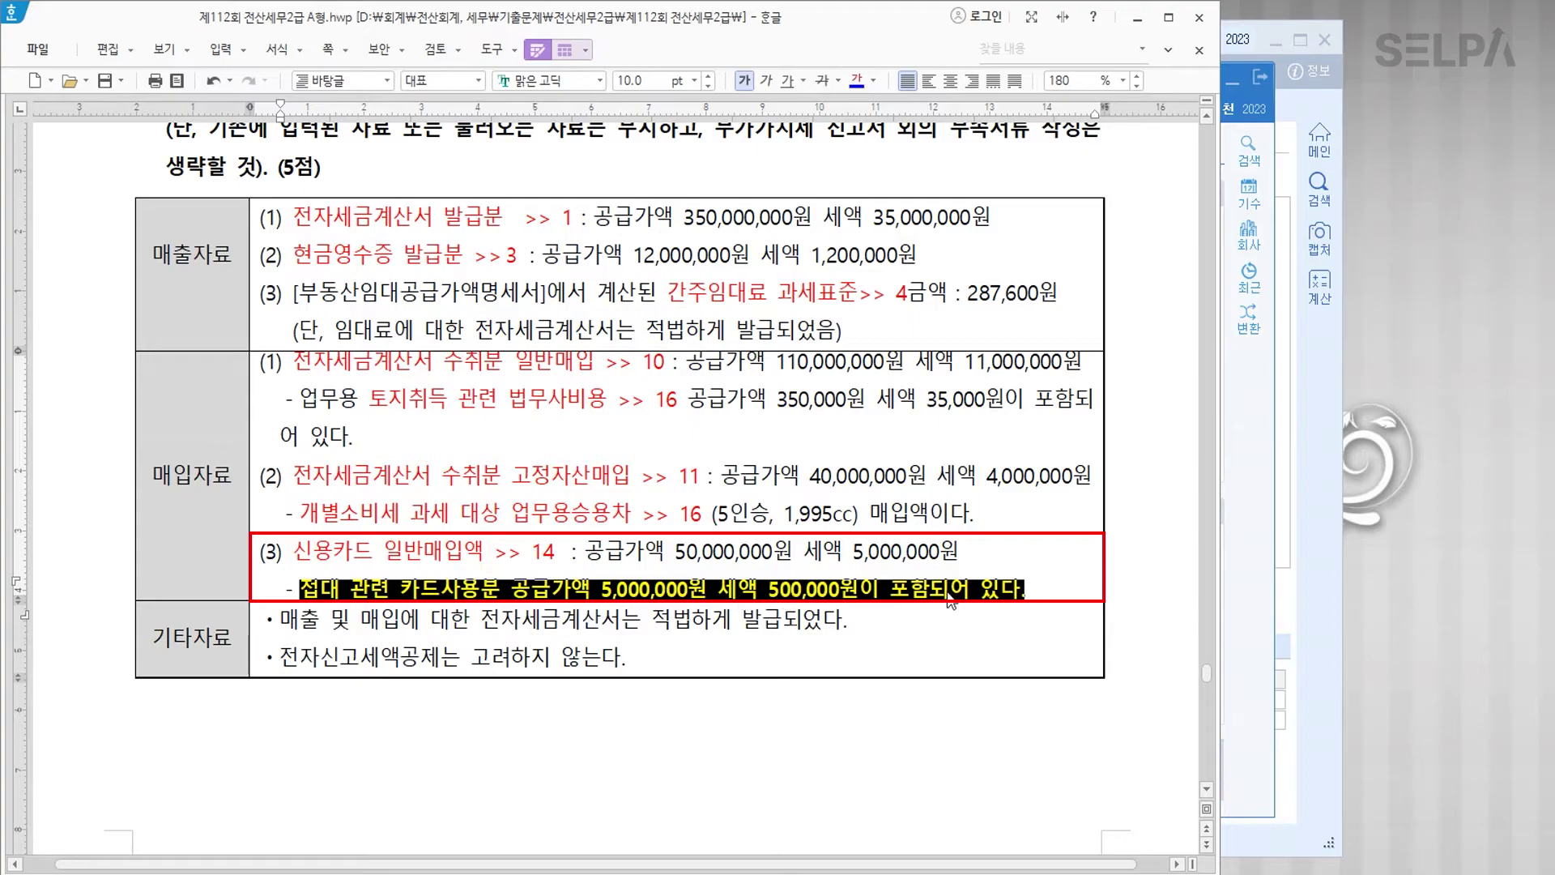
left_click(1033, 589)
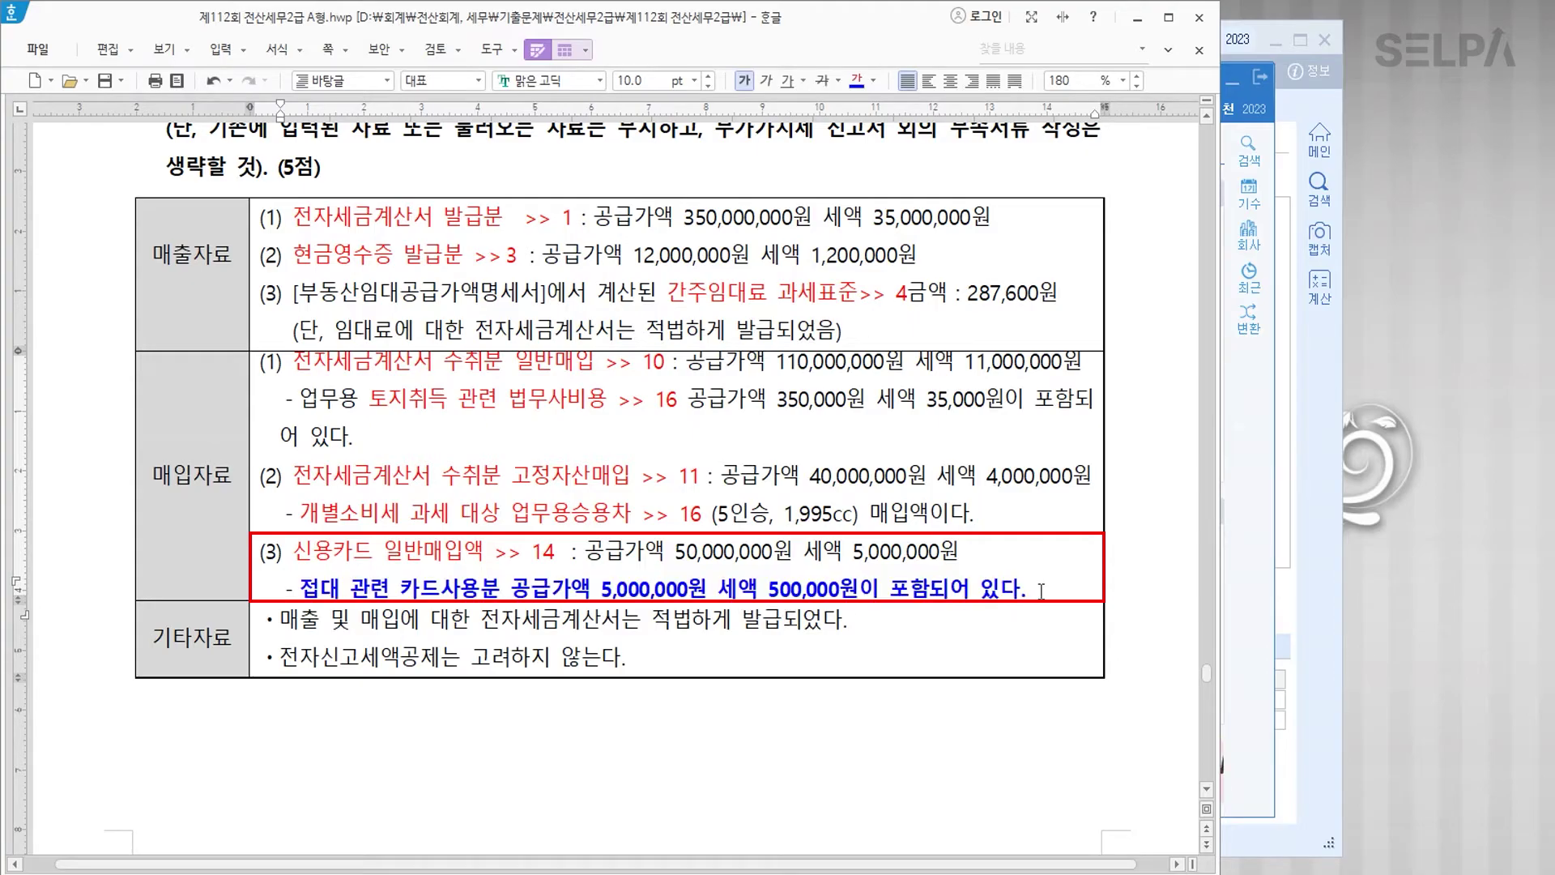
type(">> dl")
key("BackSpace")
key("BackSpace")
type("입력X")
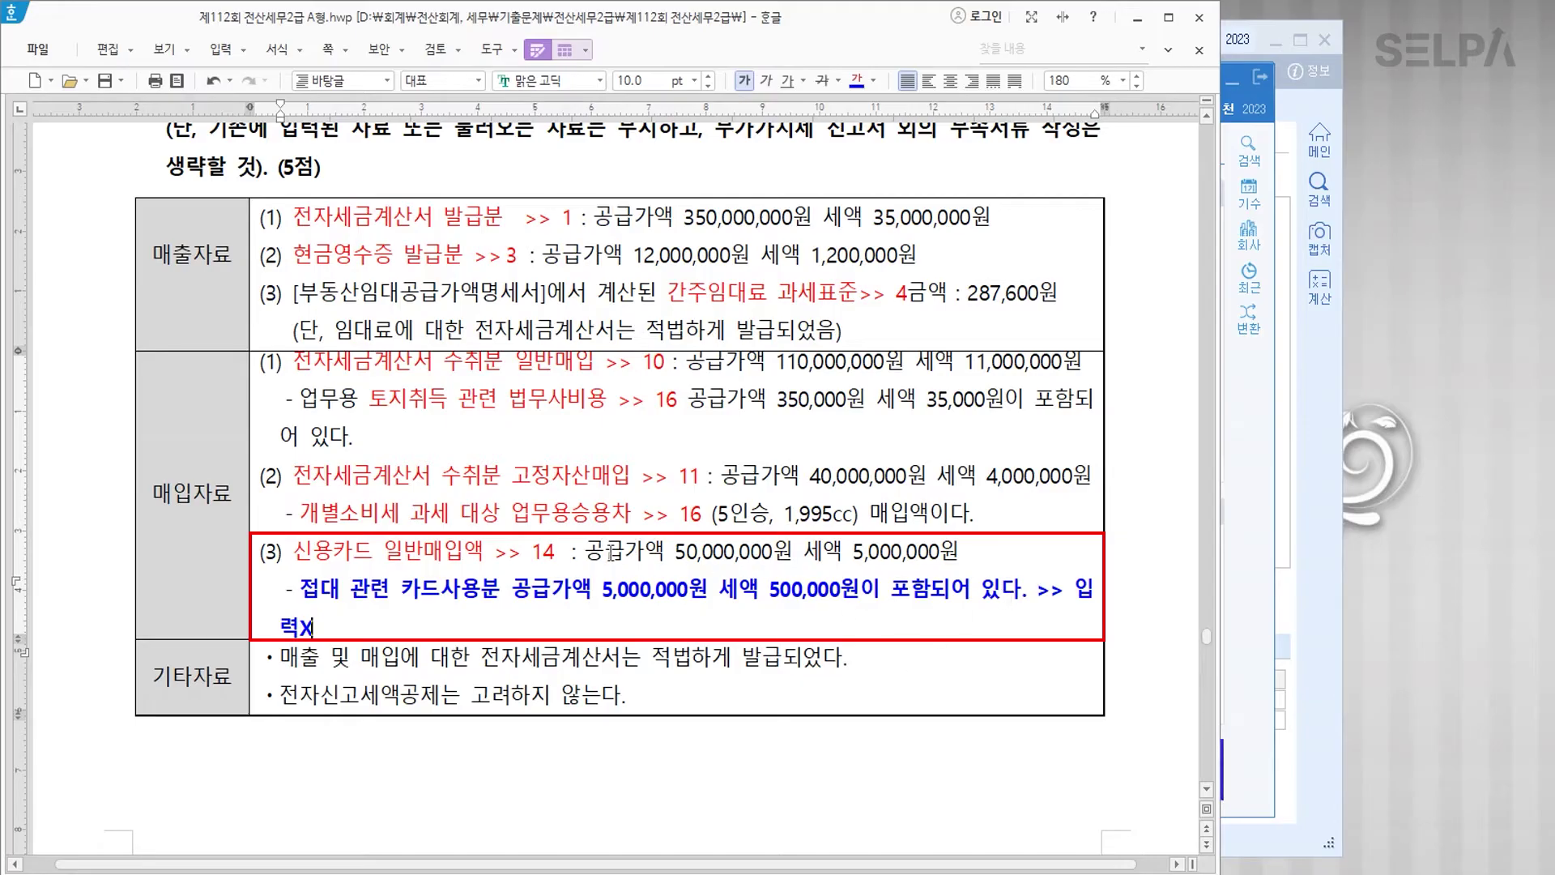
Step: Strike through the credit-card amounts, add '>>>> 최종입력 45,000,000 4,500,000', and close KcLep's voucher window
left_click_drag(592, 551, 976, 559)
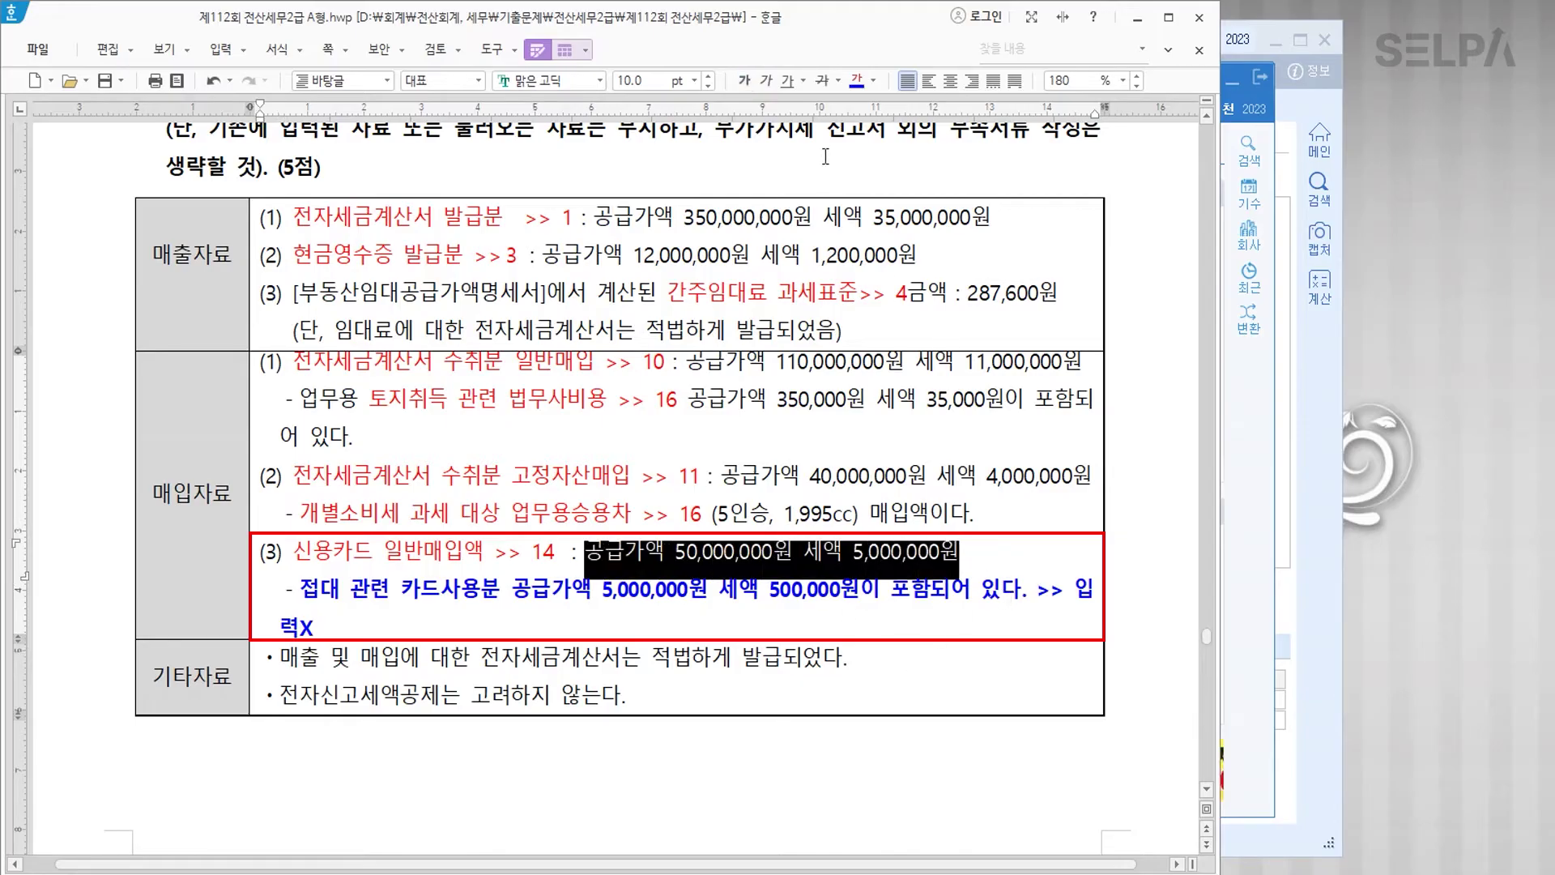
left_click(822, 83)
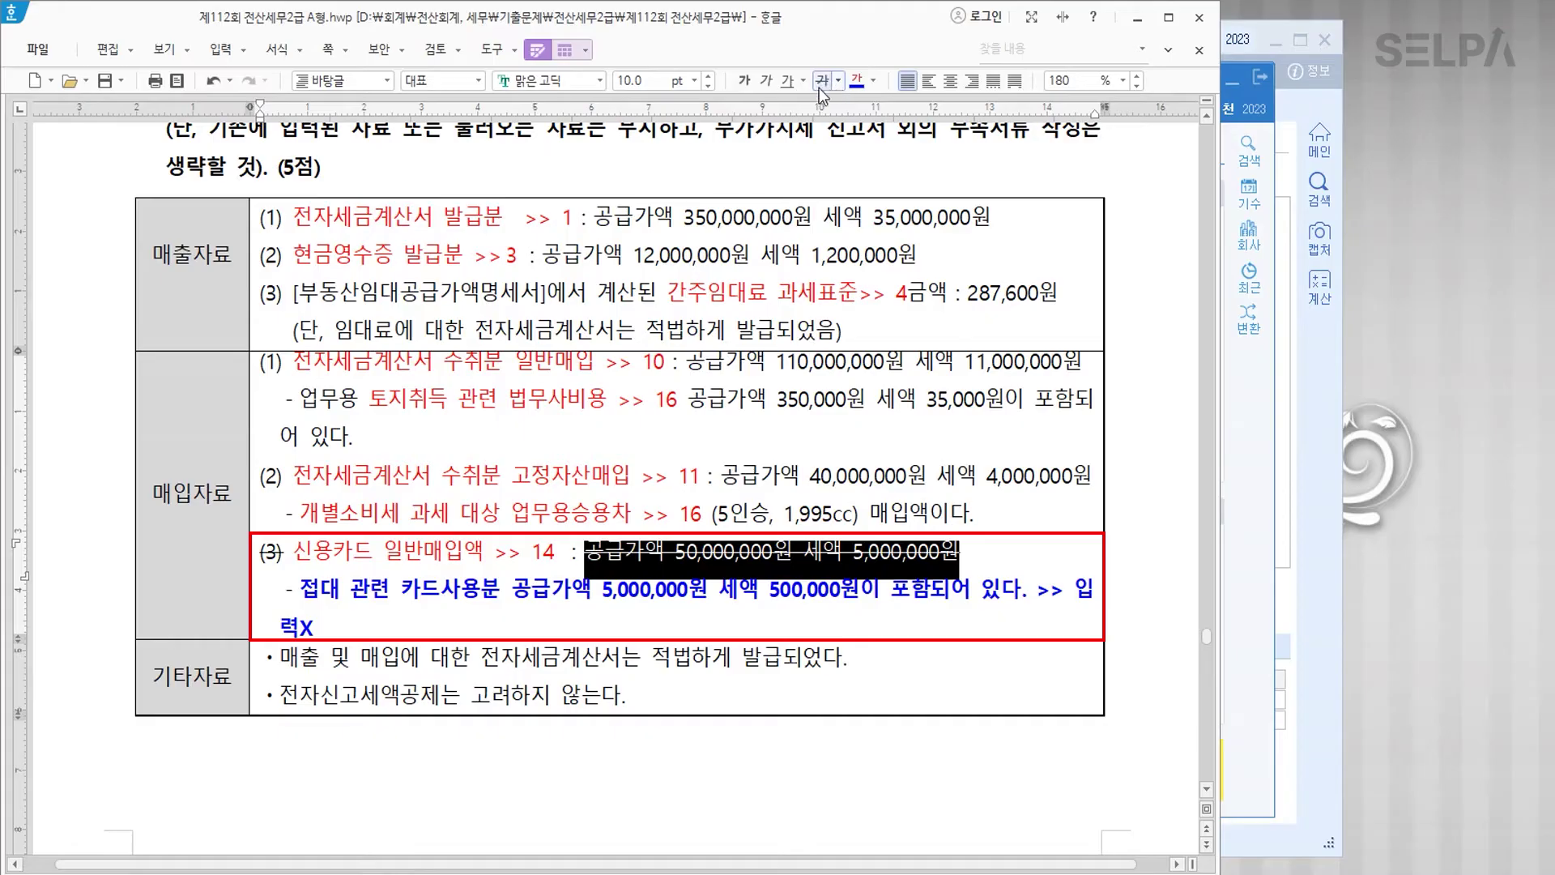
left_click(994, 548)
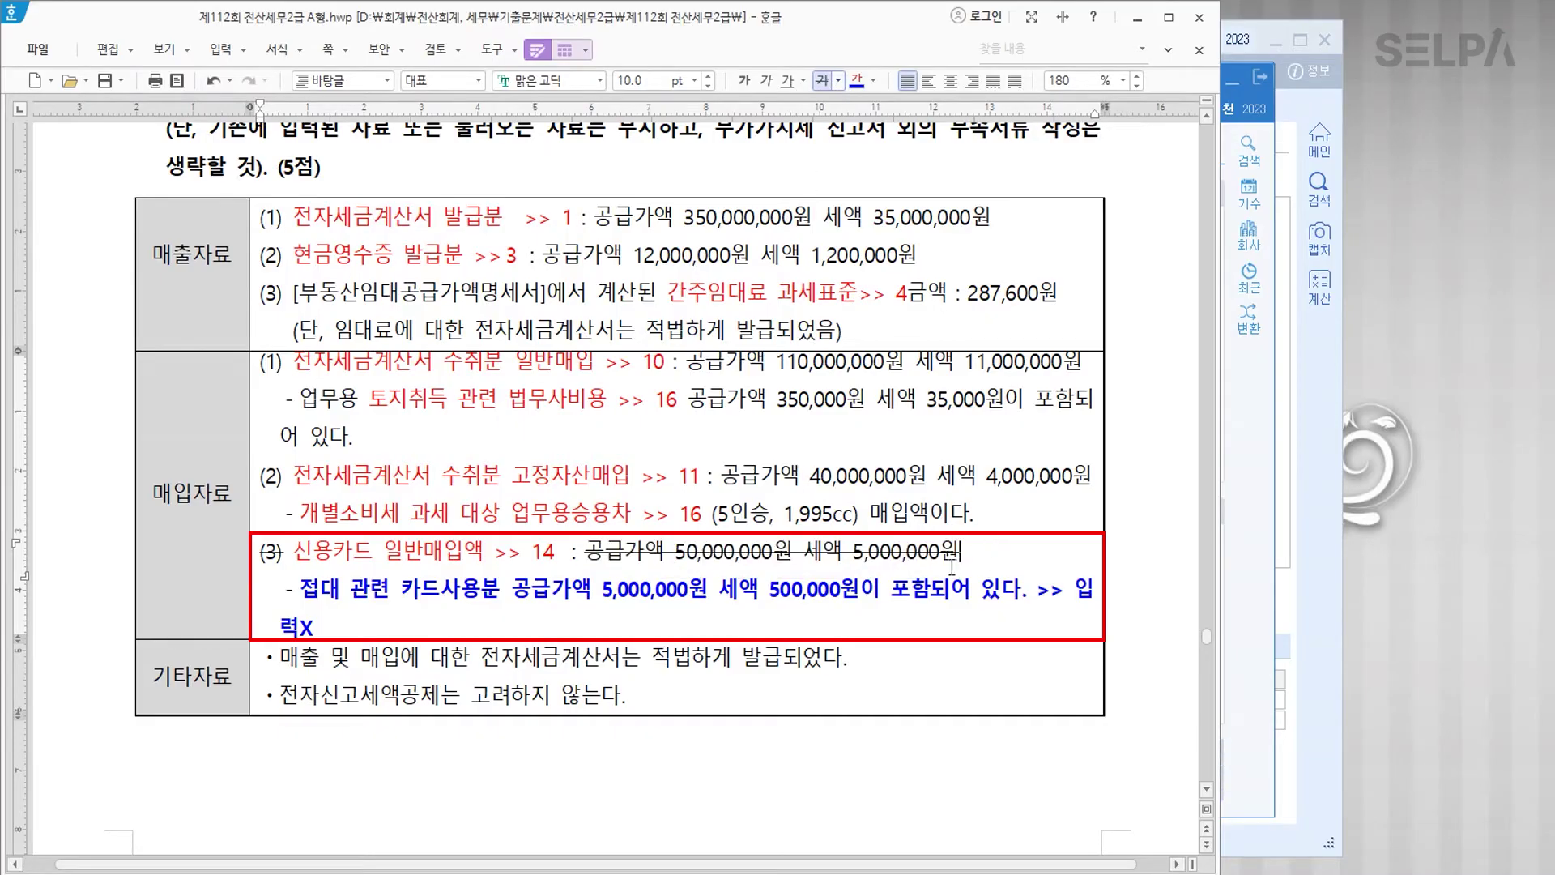
left_click(450, 624)
type(">>>> 최종입력 45,000,000    4")
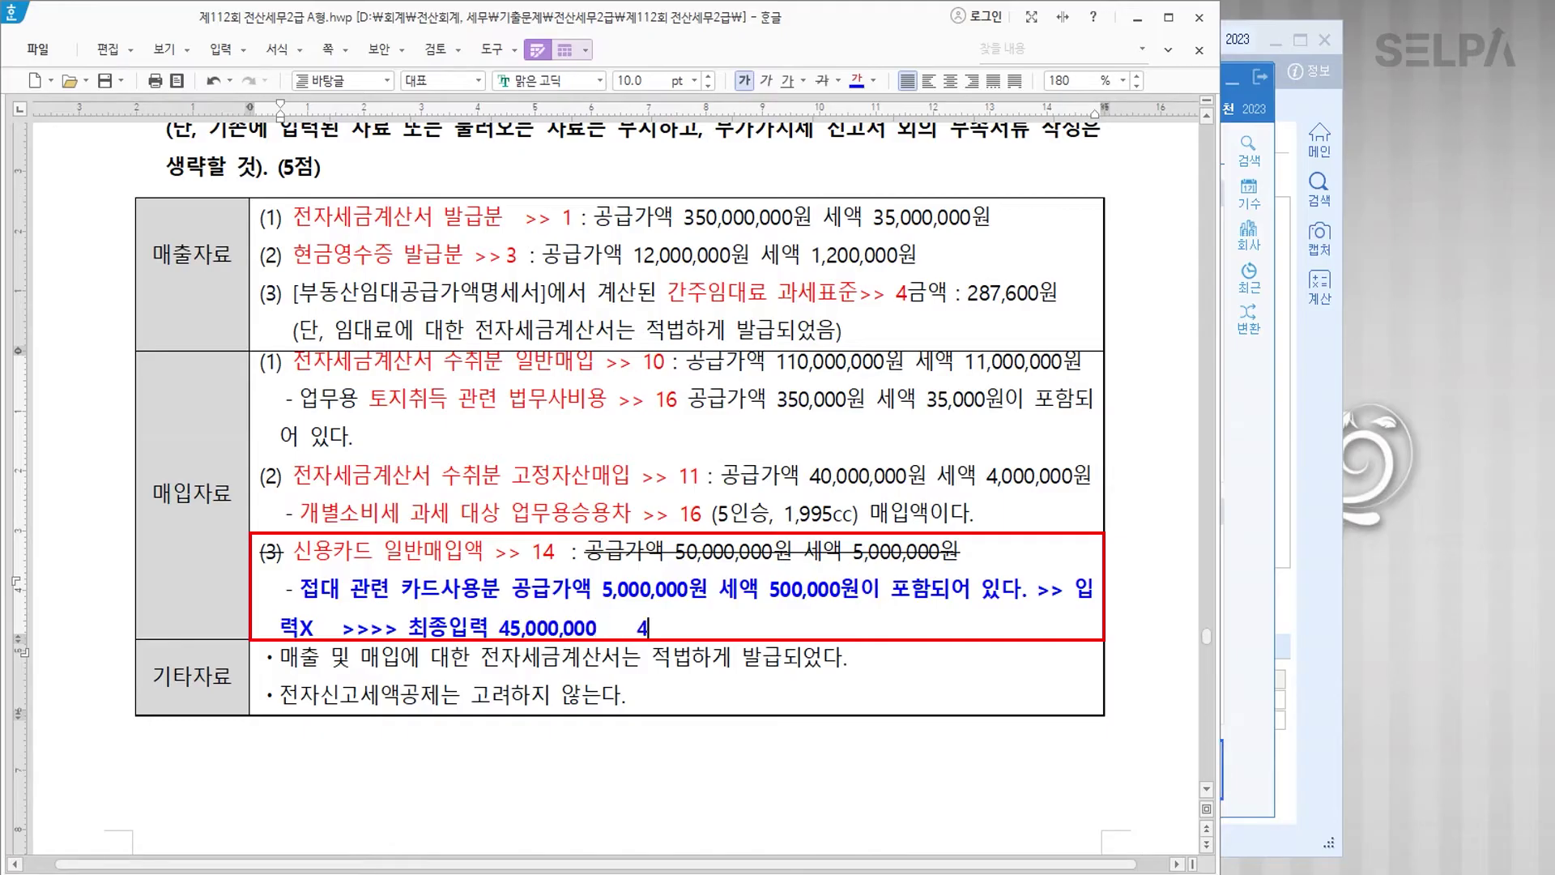
type(",500,000")
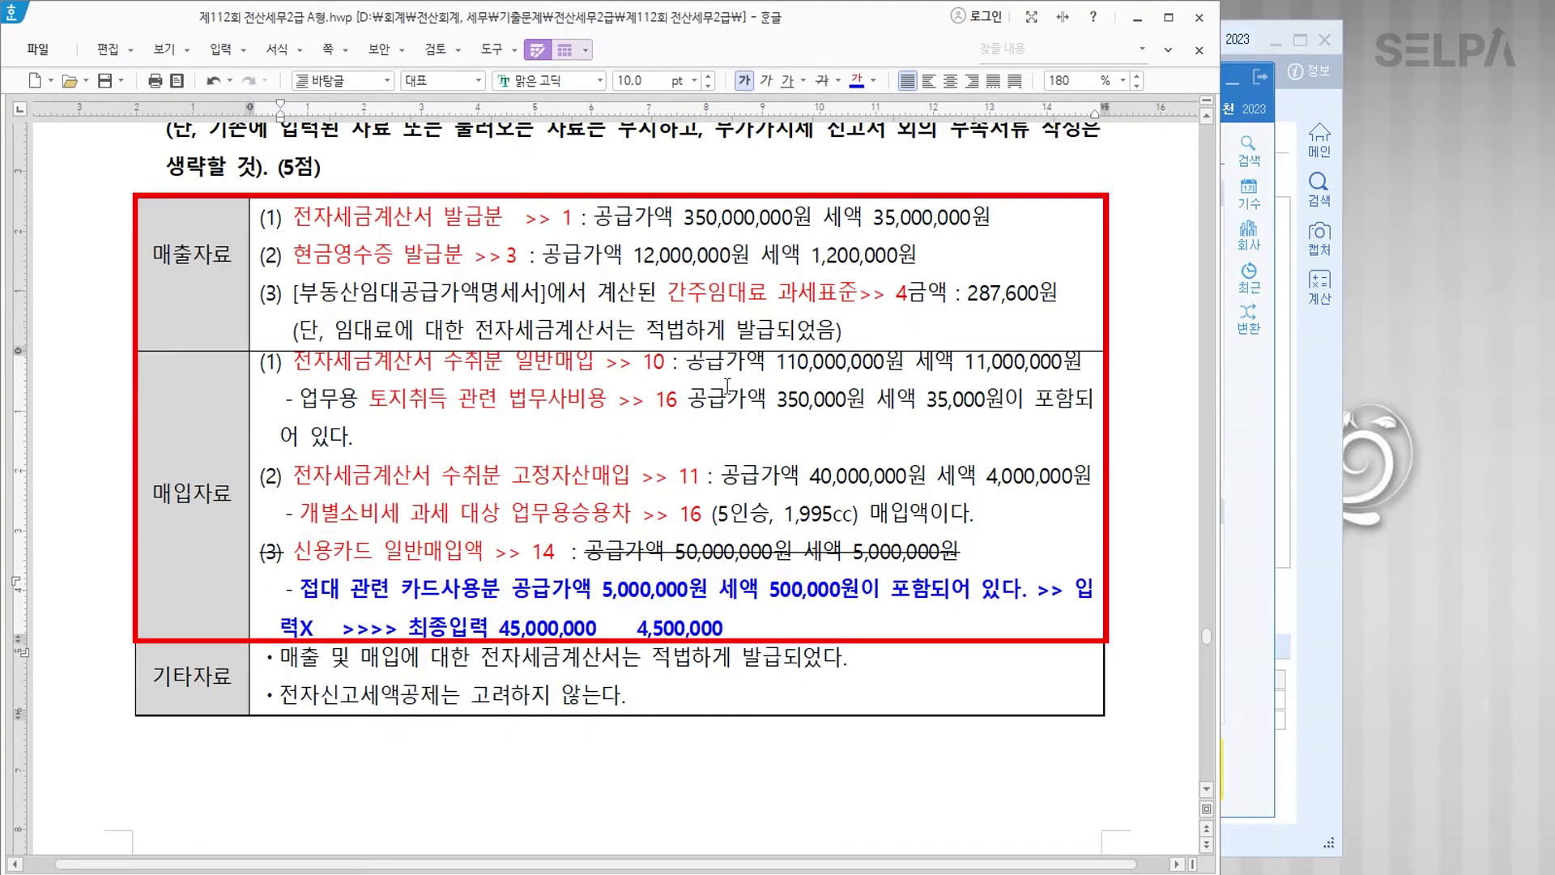
left_click(1296, 546)
left_click(1329, 40)
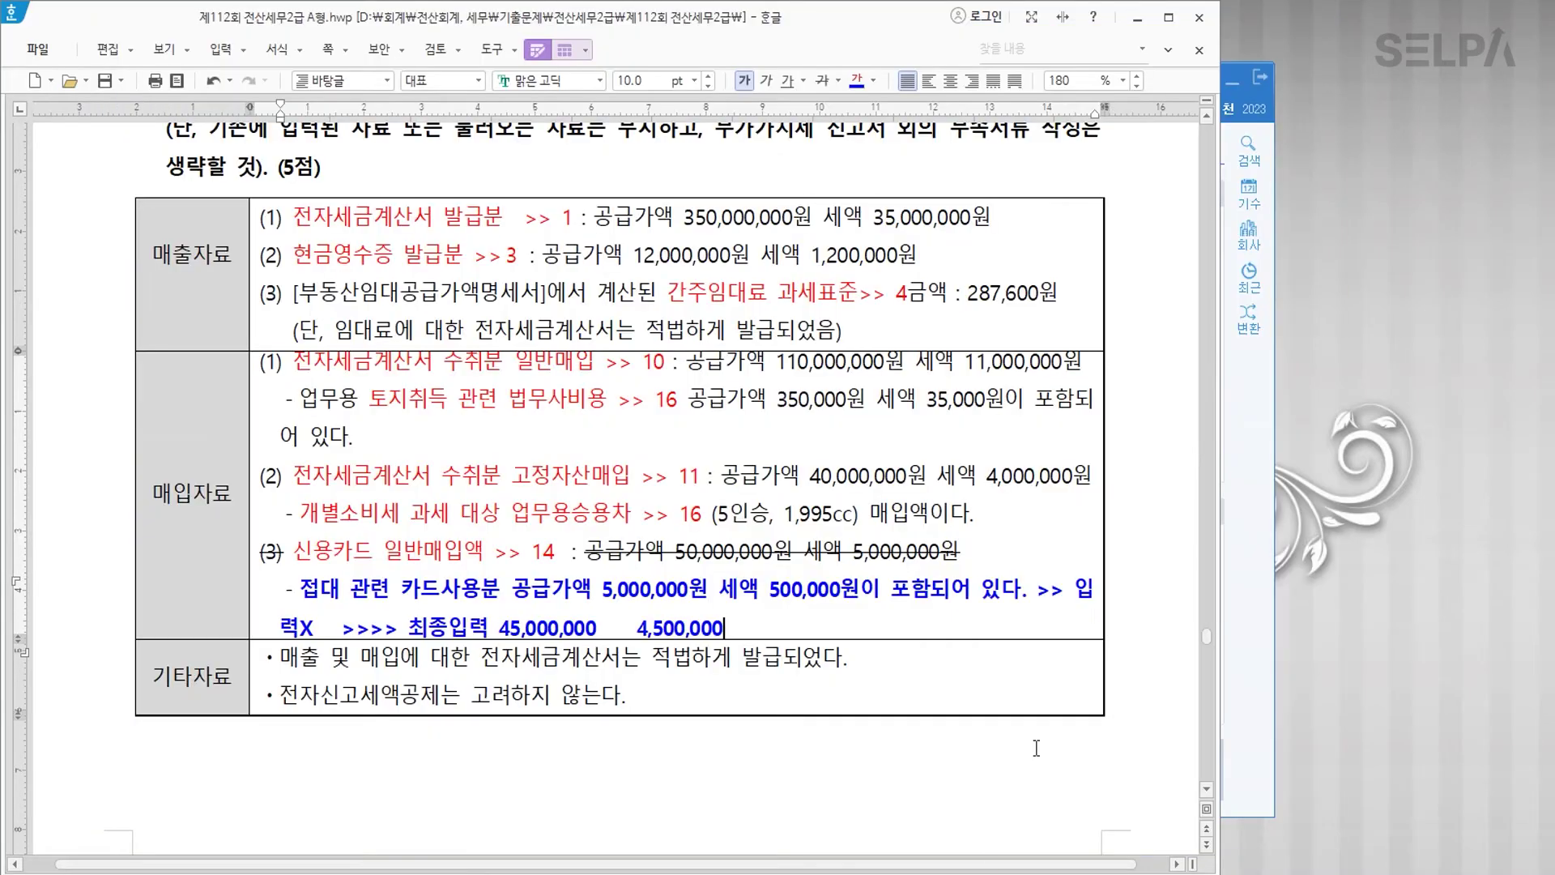
Step: Open the VAT return (부가가치세신고서) for the period months 1 to 3
left_click(623, 873)
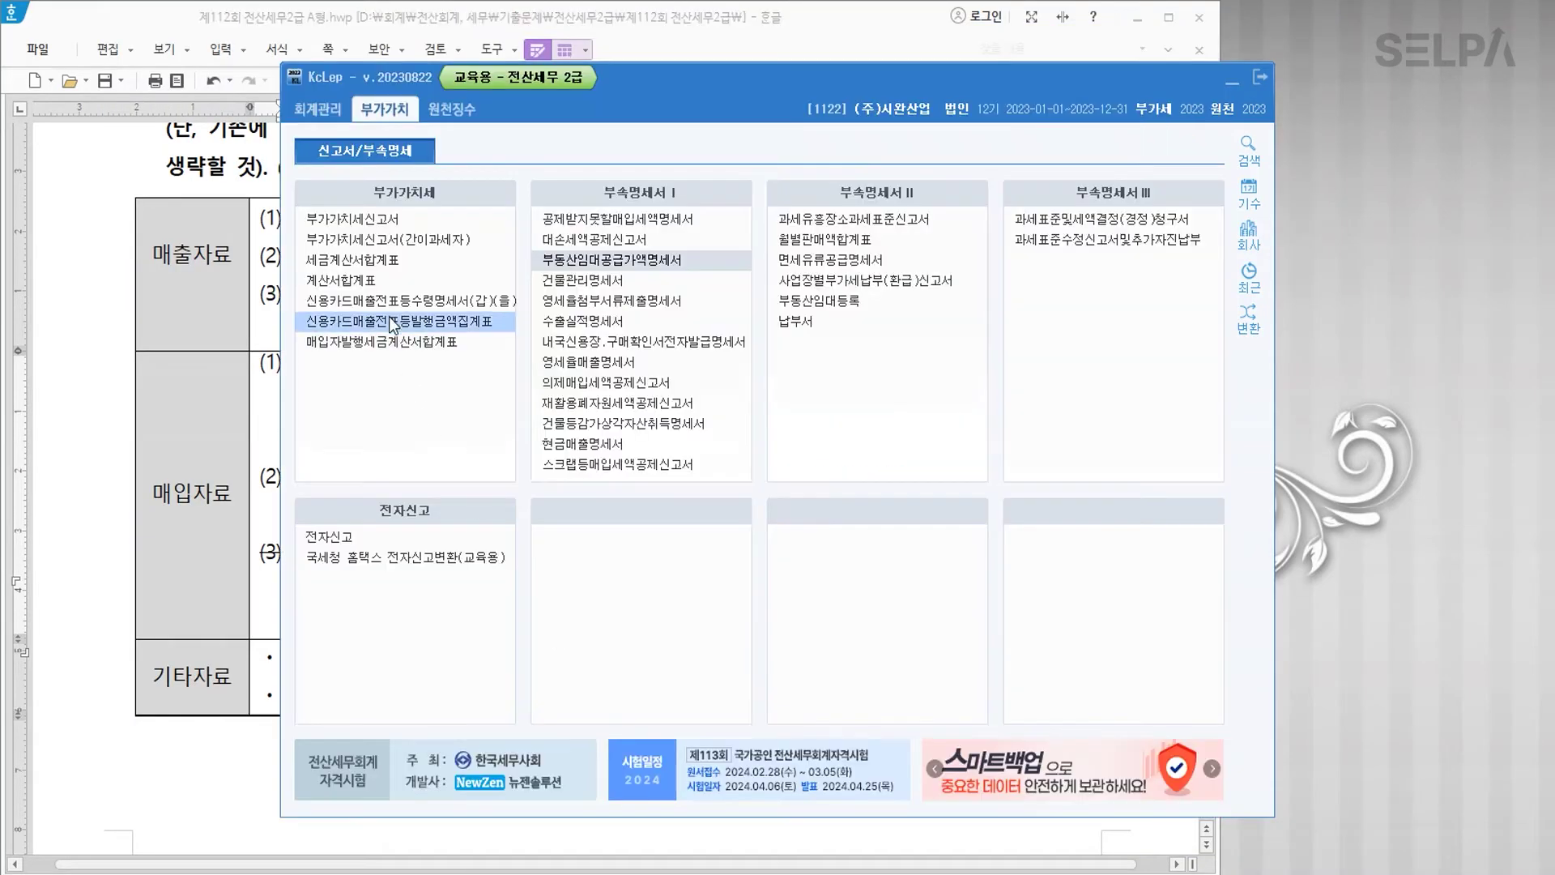
left_click(377, 220)
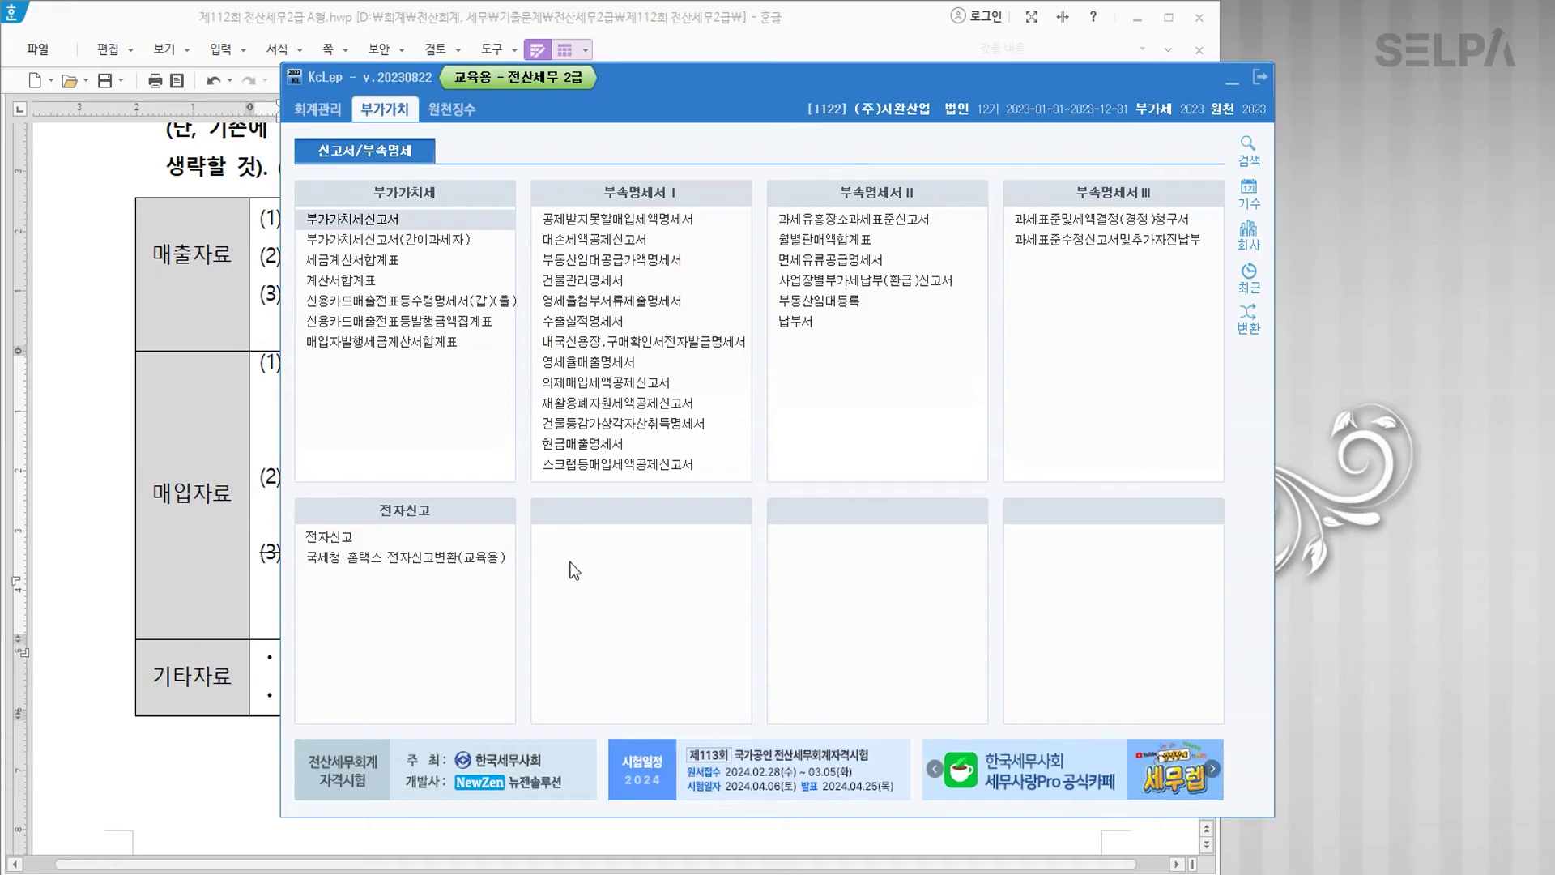
type("1")
key("Return")
key("Return")
type("3")
key("Return")
key("Return")
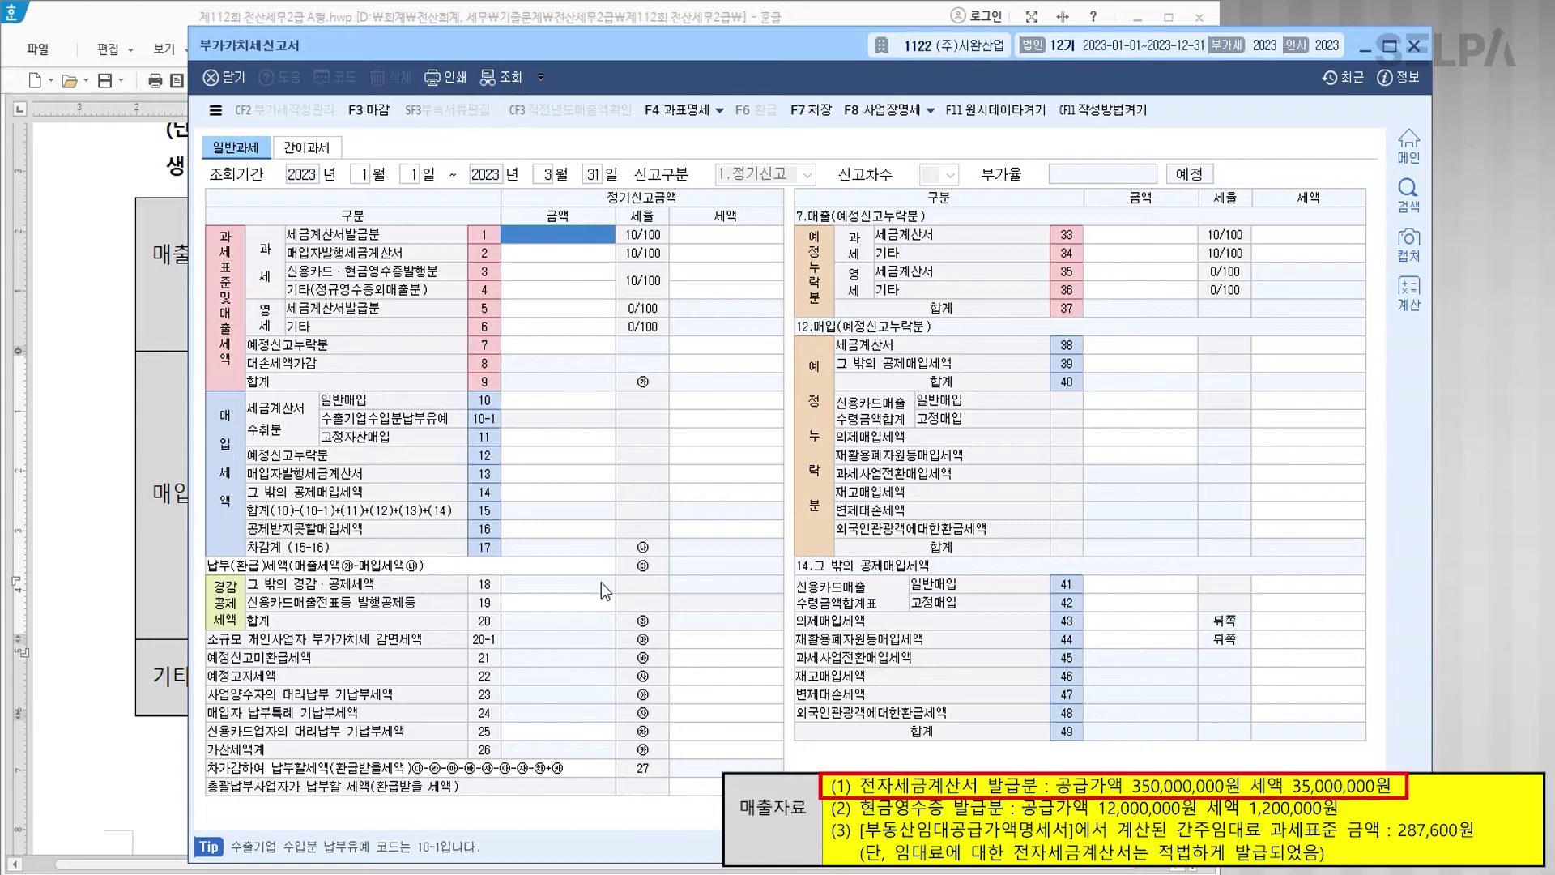
Step: Enter sales of 350,000,000 on row 1, 12,000,000 on row 3 and 287,600 on row 4
type("350000000")
key("Return")
key("Return")
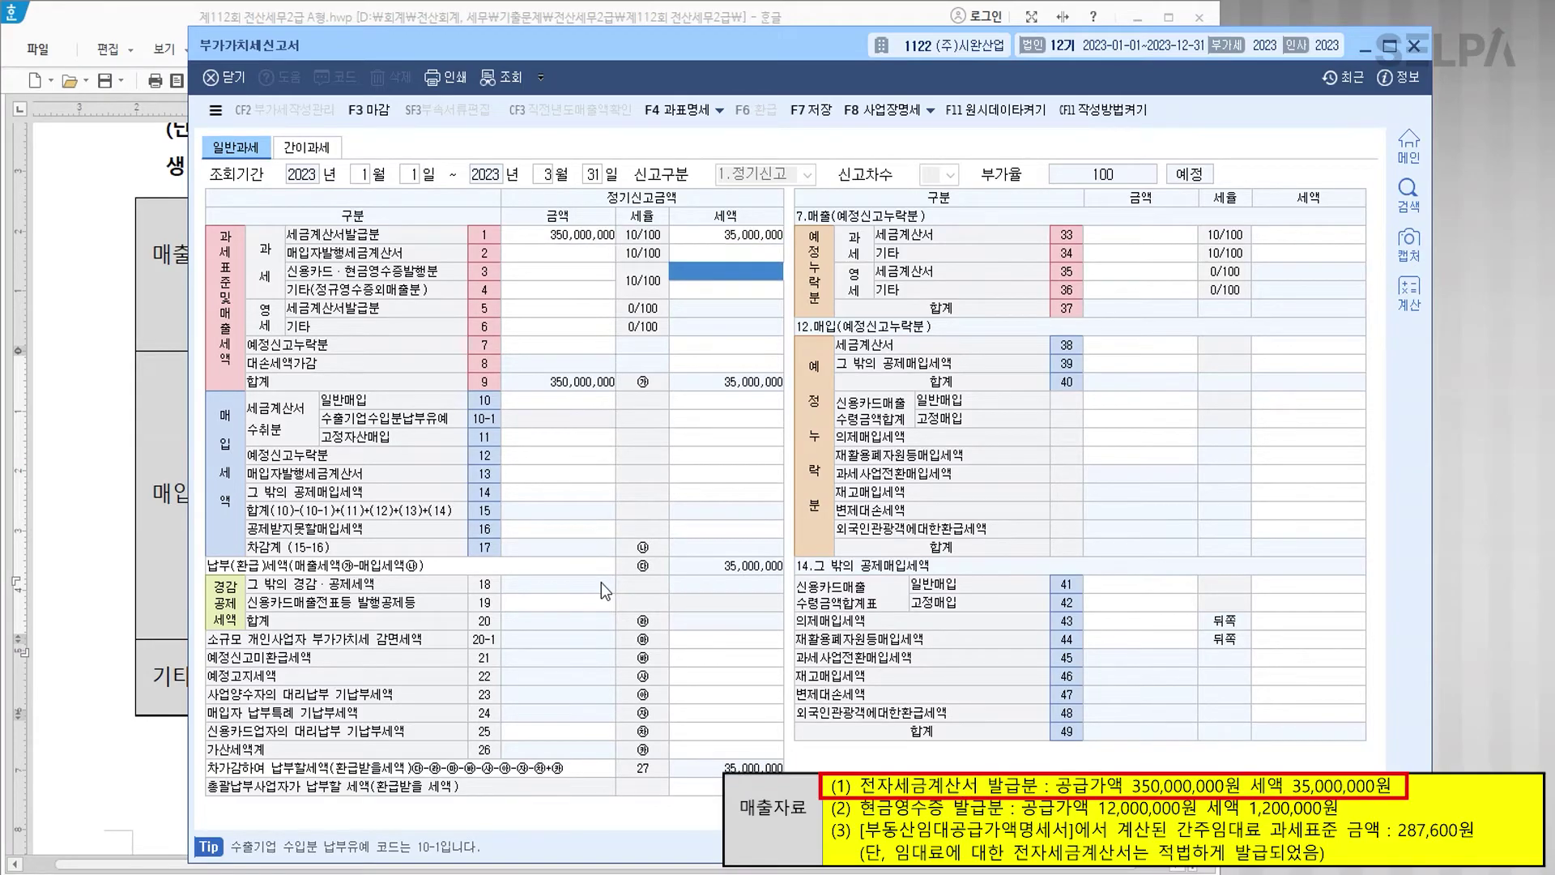
key("Left")
type("12000000")
key("Return")
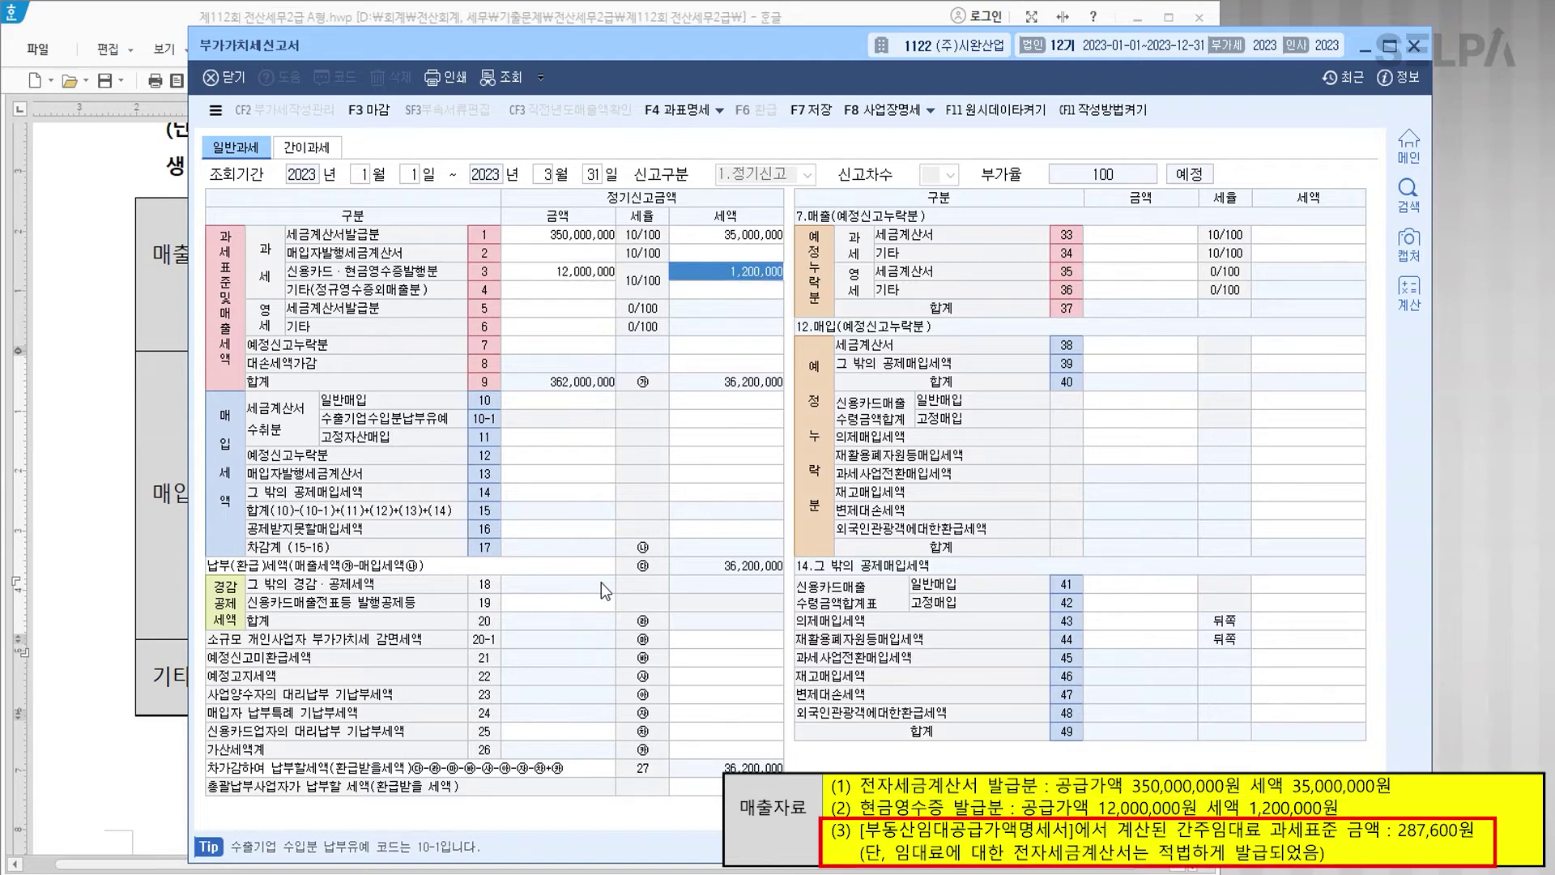
key("Return")
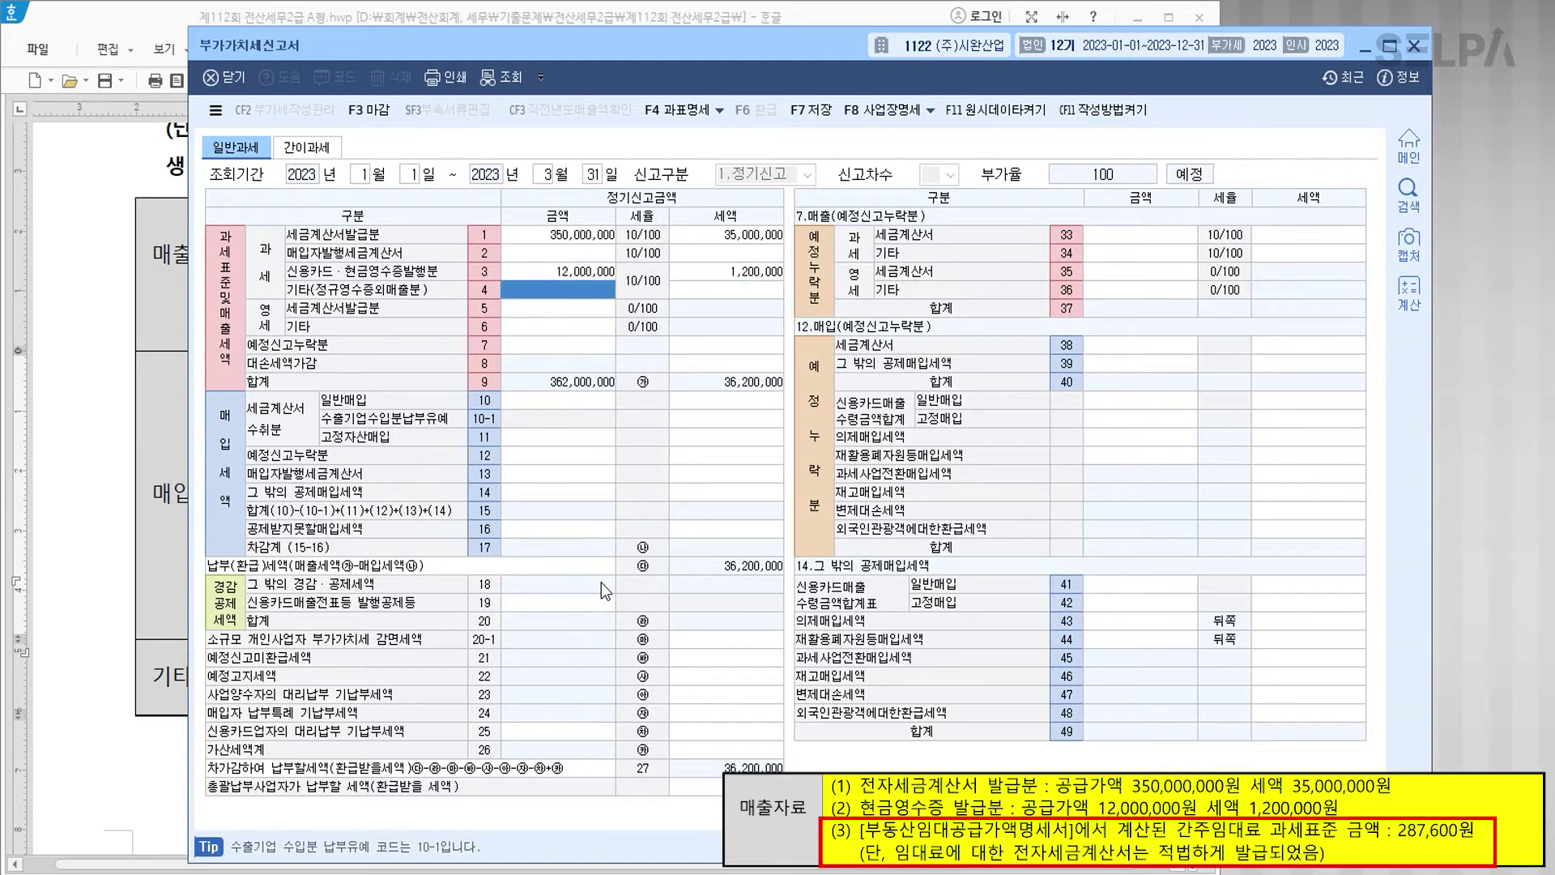
type("287,600")
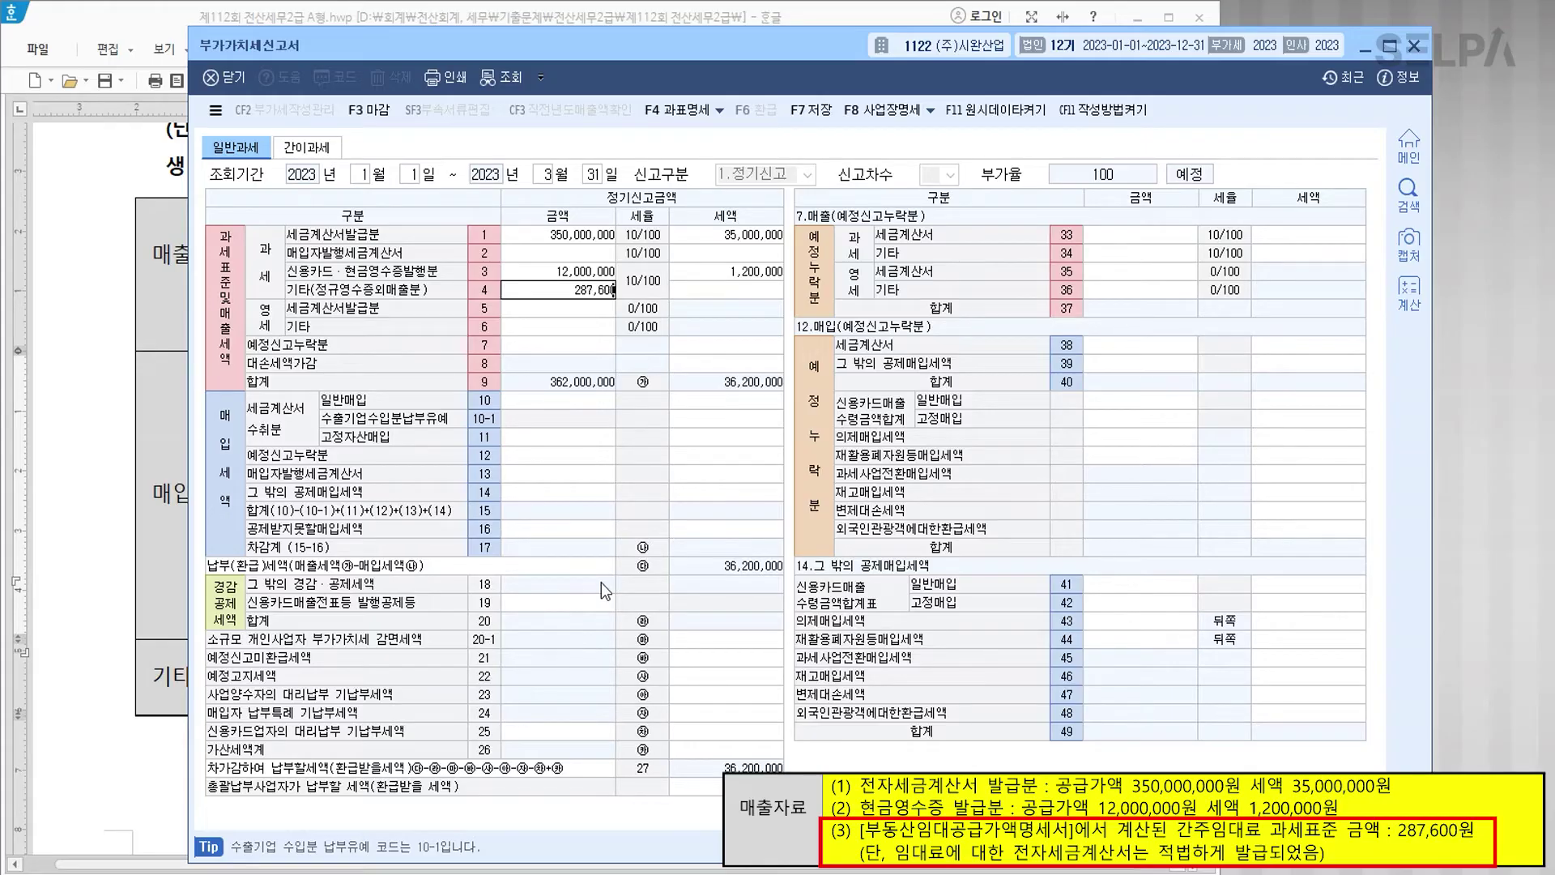
key("Return")
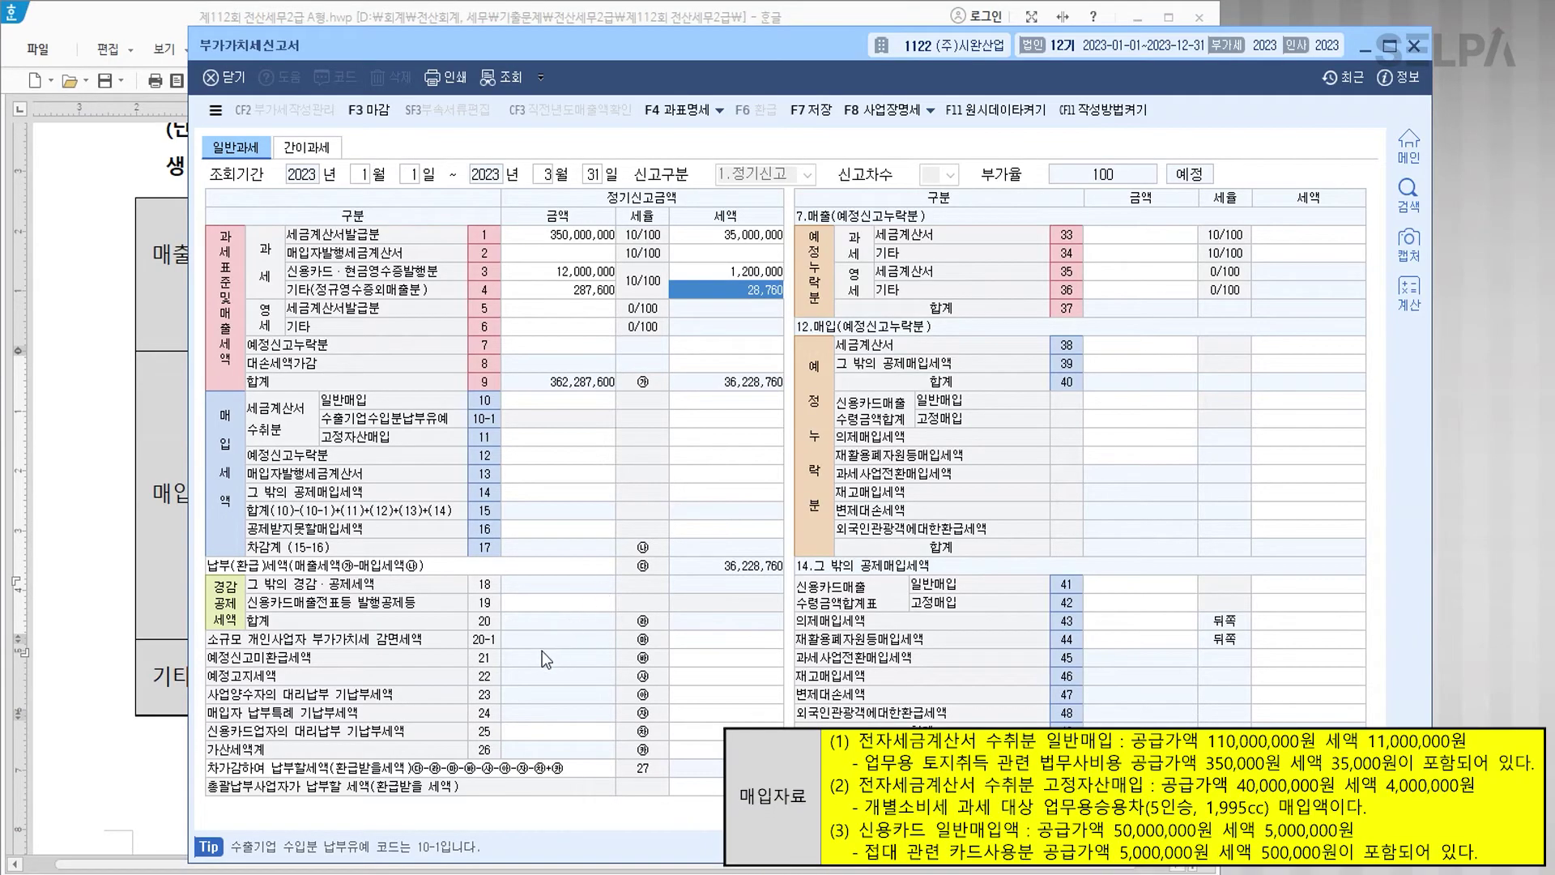
Step: Enter row 10 general purchases of 110,000,000 with 11,000,000 tax
left_click(538, 400)
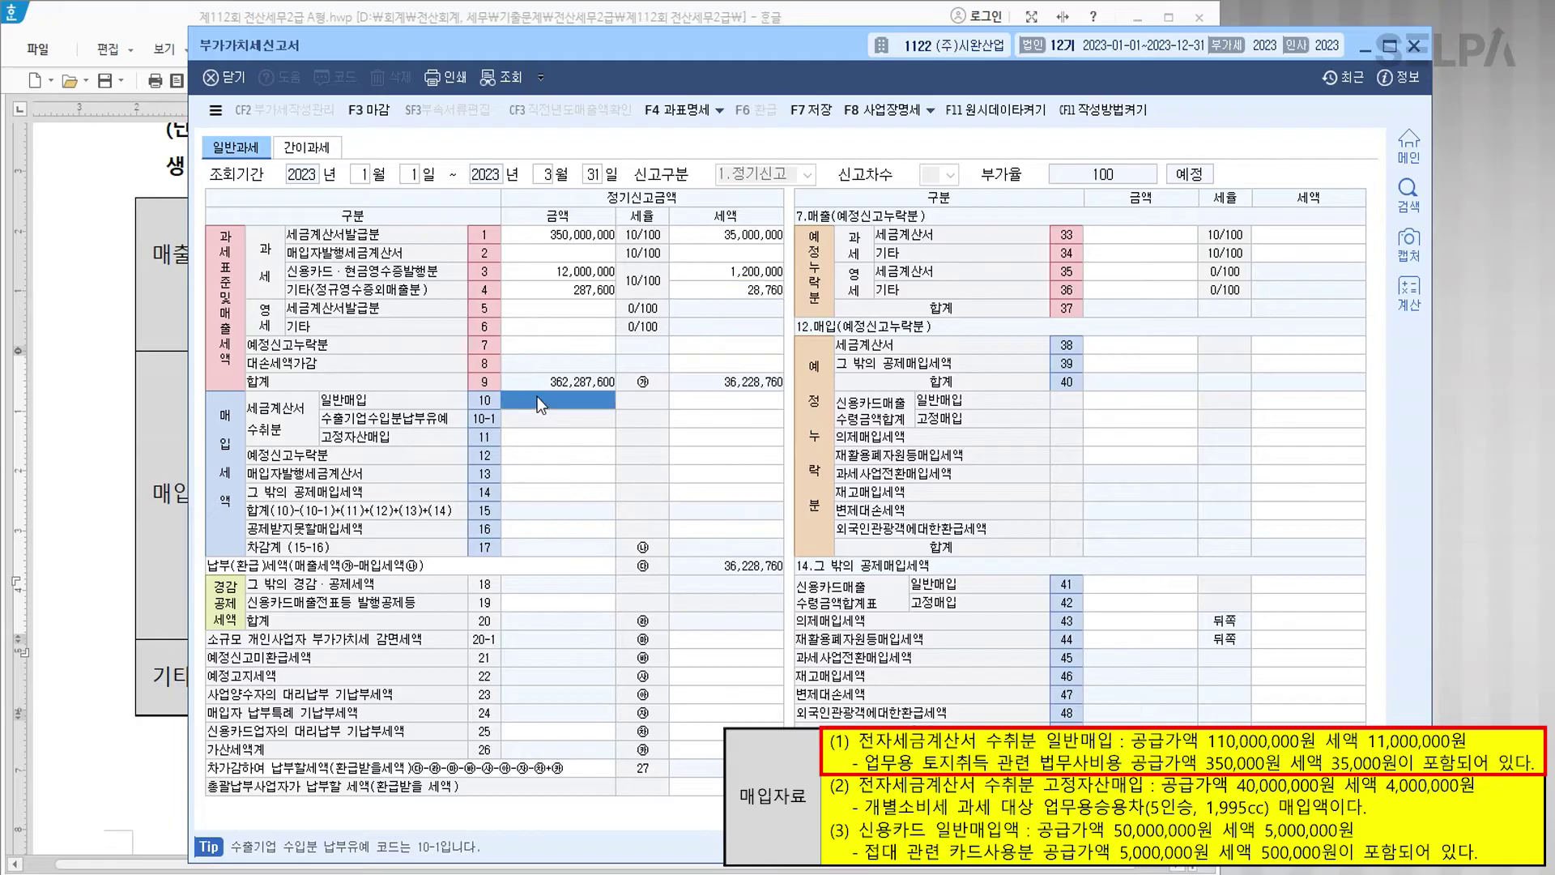
type("1100000,000")
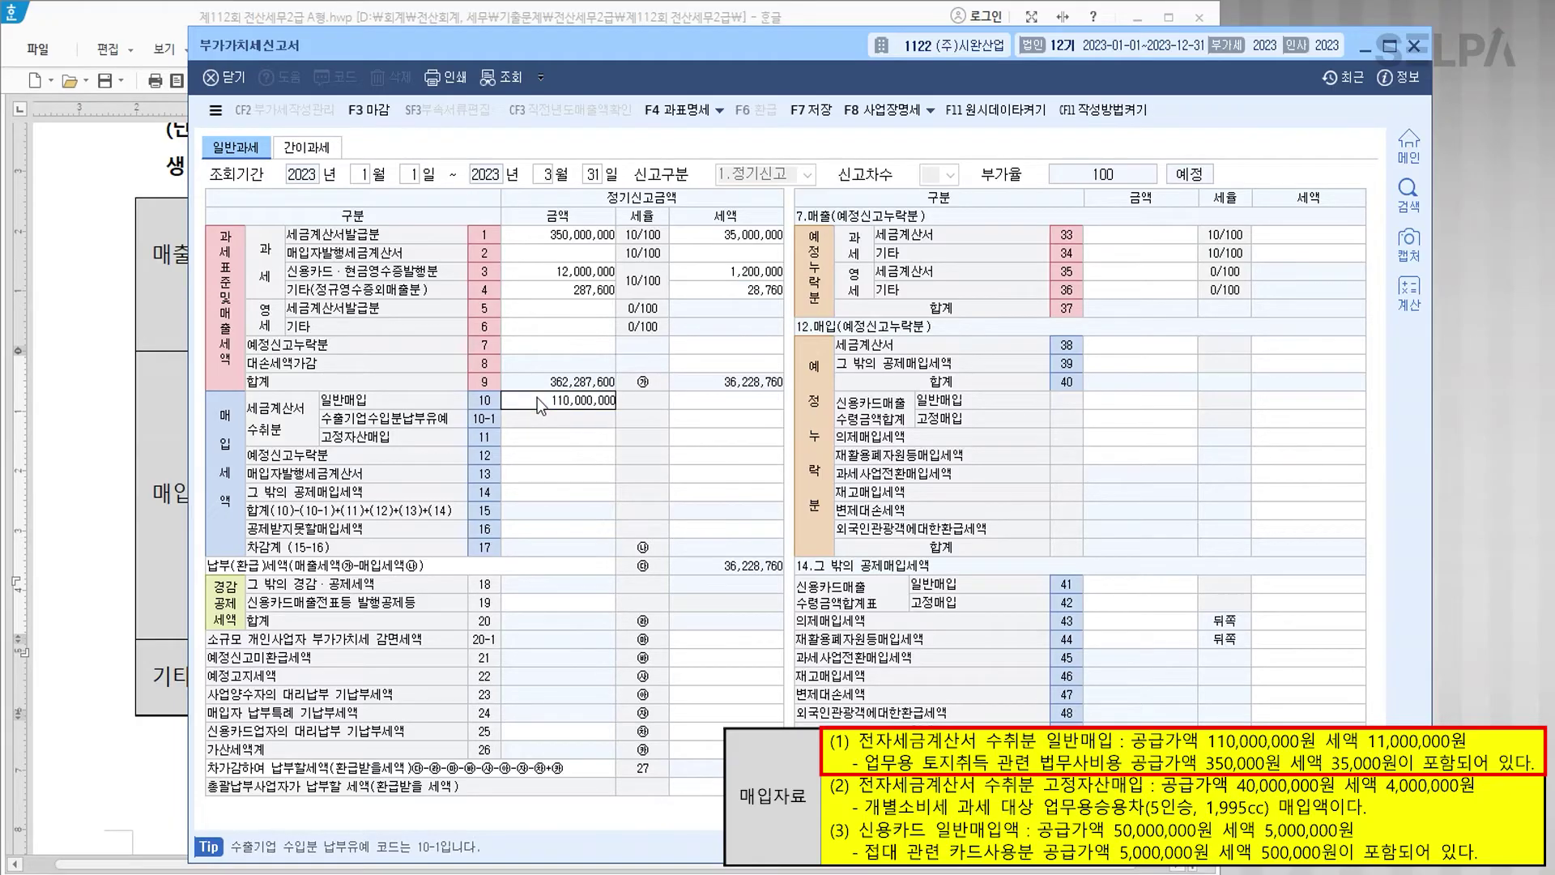
key("Return")
type("11000000")
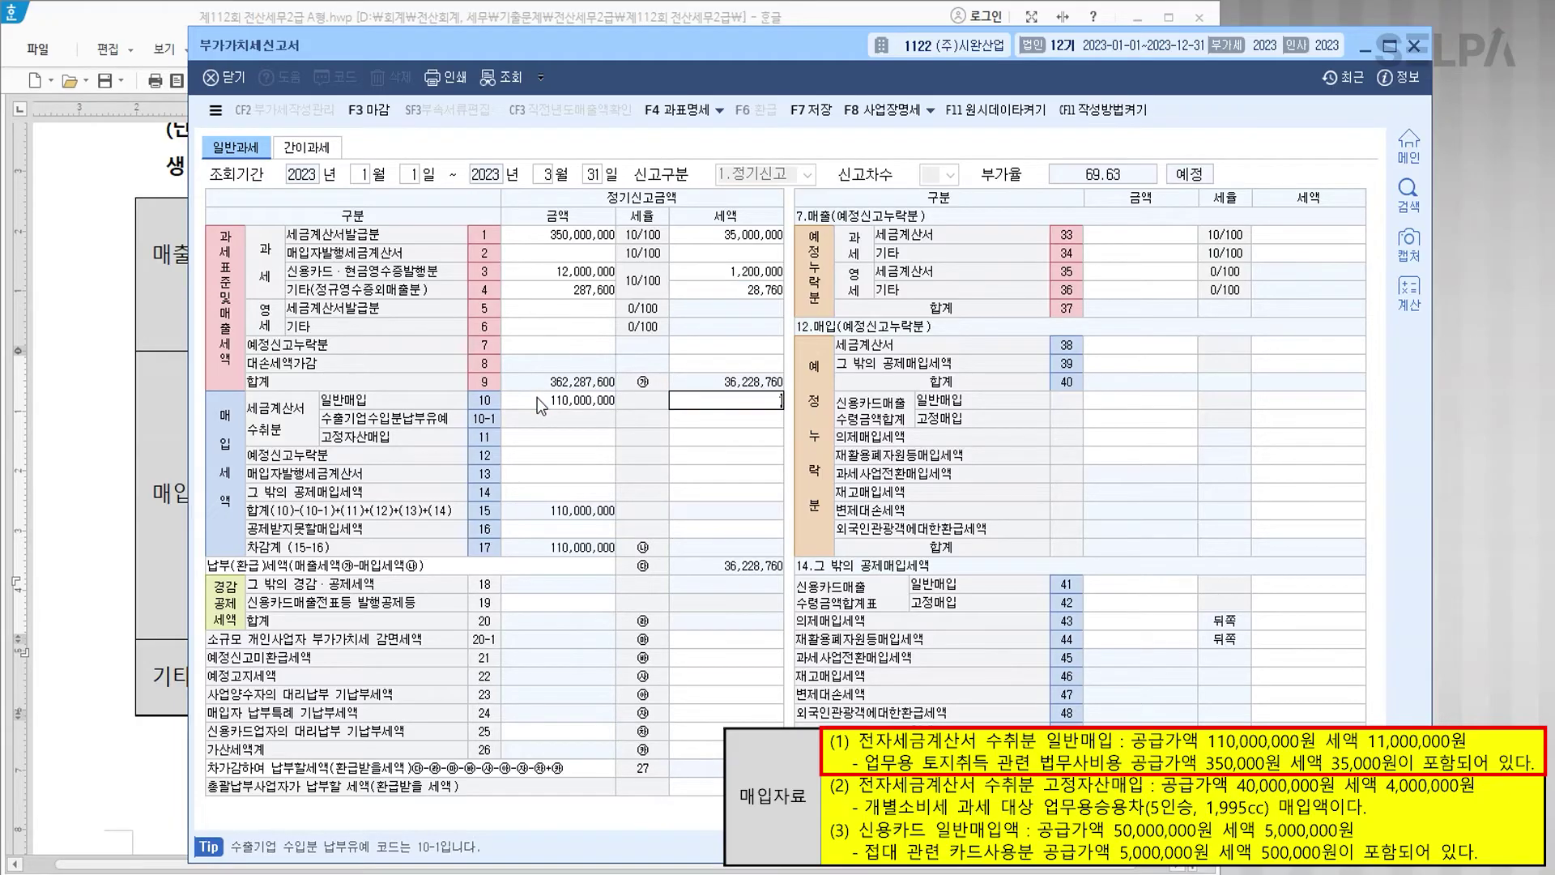
key("Return")
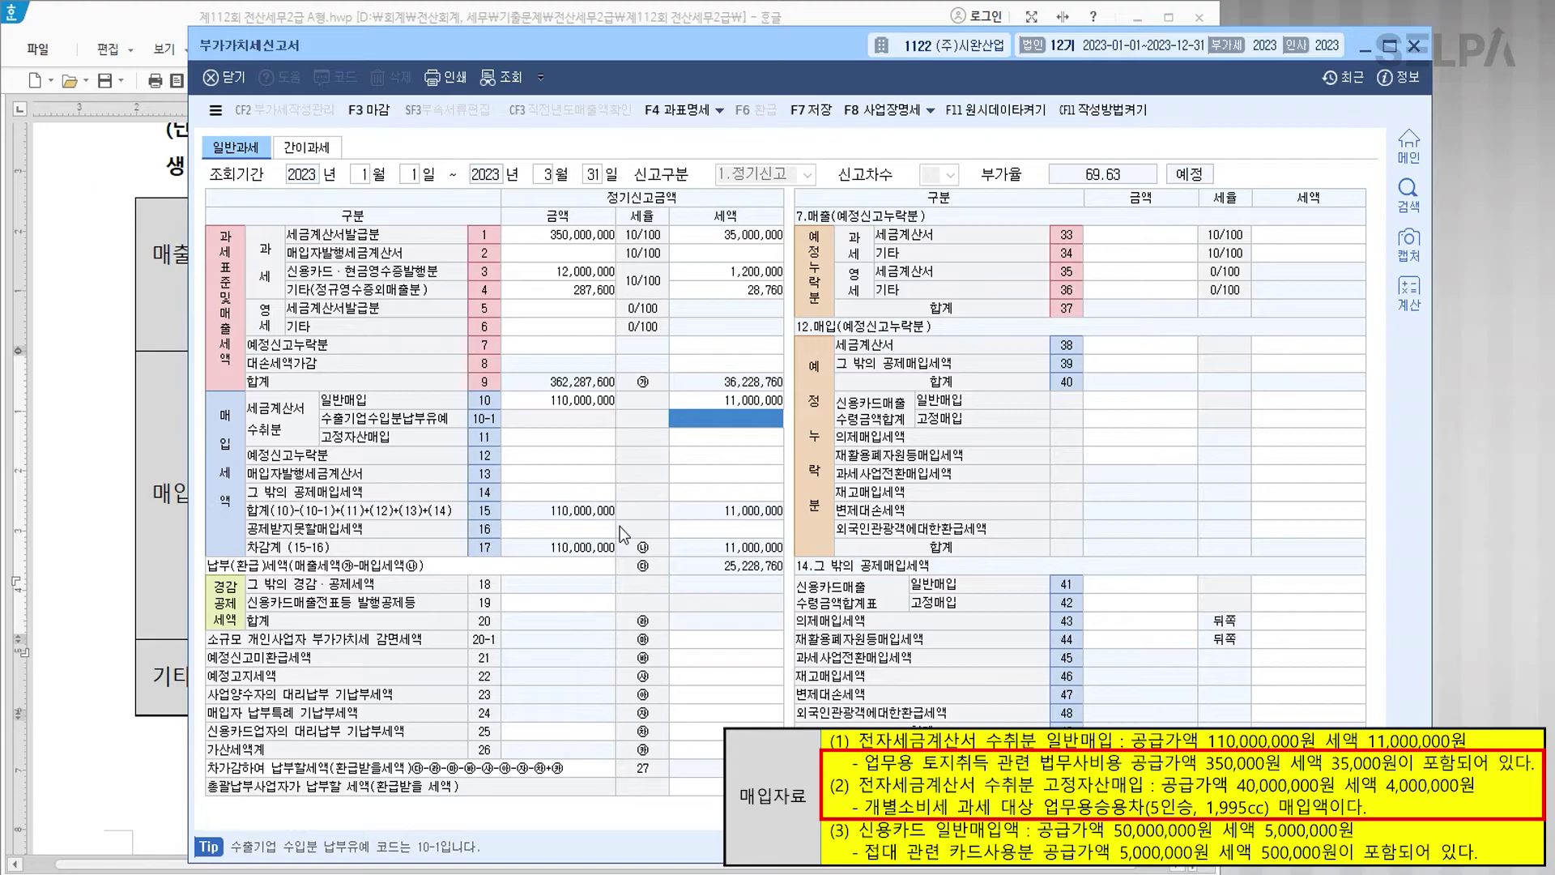
Step: Record 40,350,000 non-deductible purchases with 4,035,000 tax in line 16's detail (row 50)
left_click(591, 528)
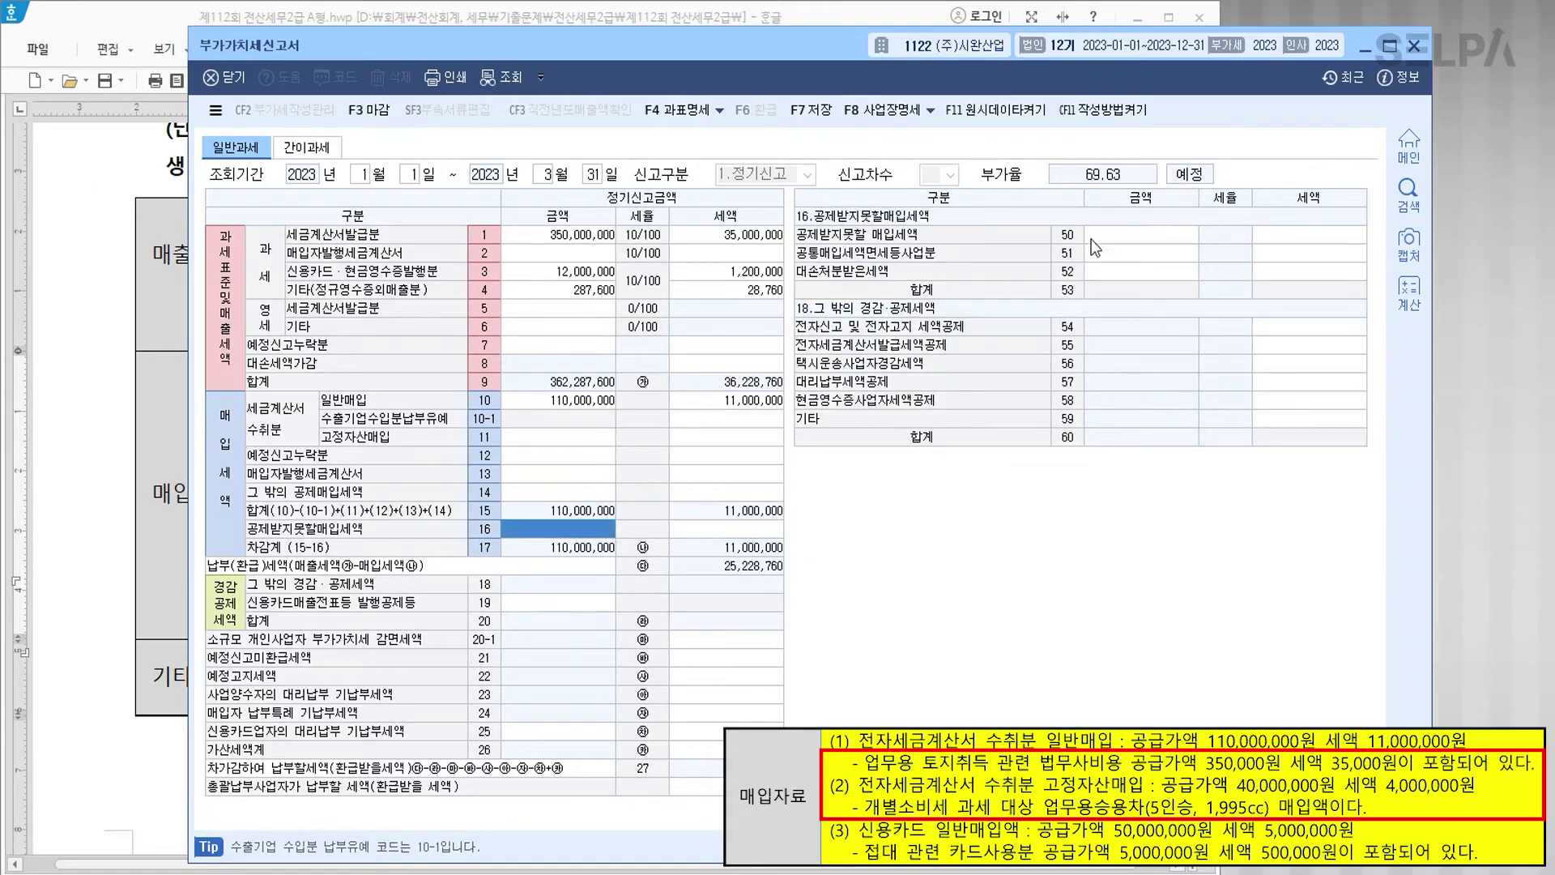
left_click(1111, 233)
type("40,350,000")
key("Return")
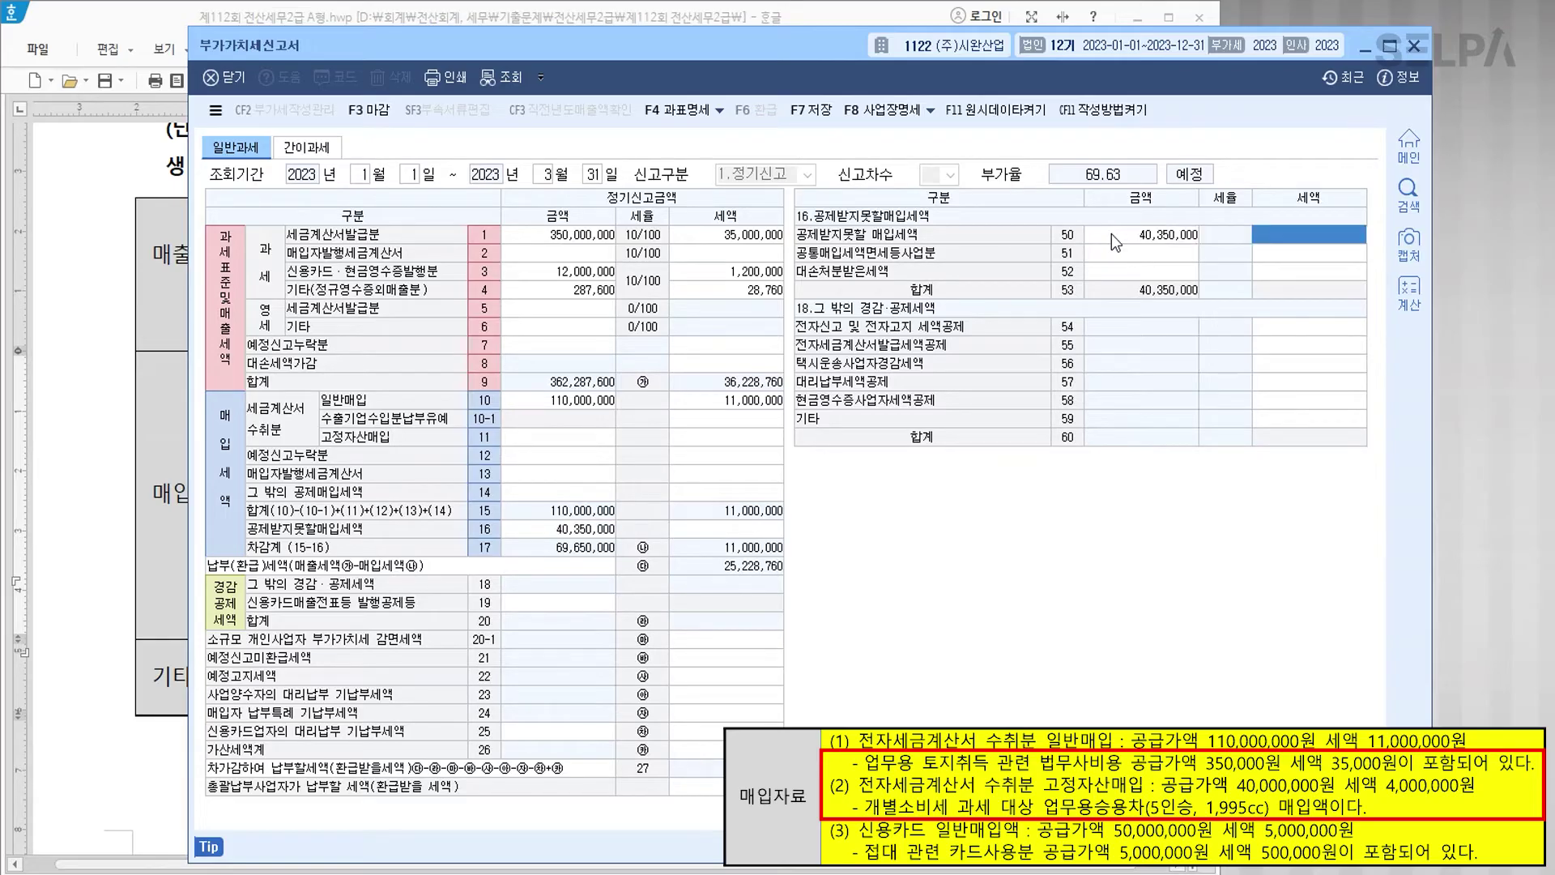
type("4,035,000")
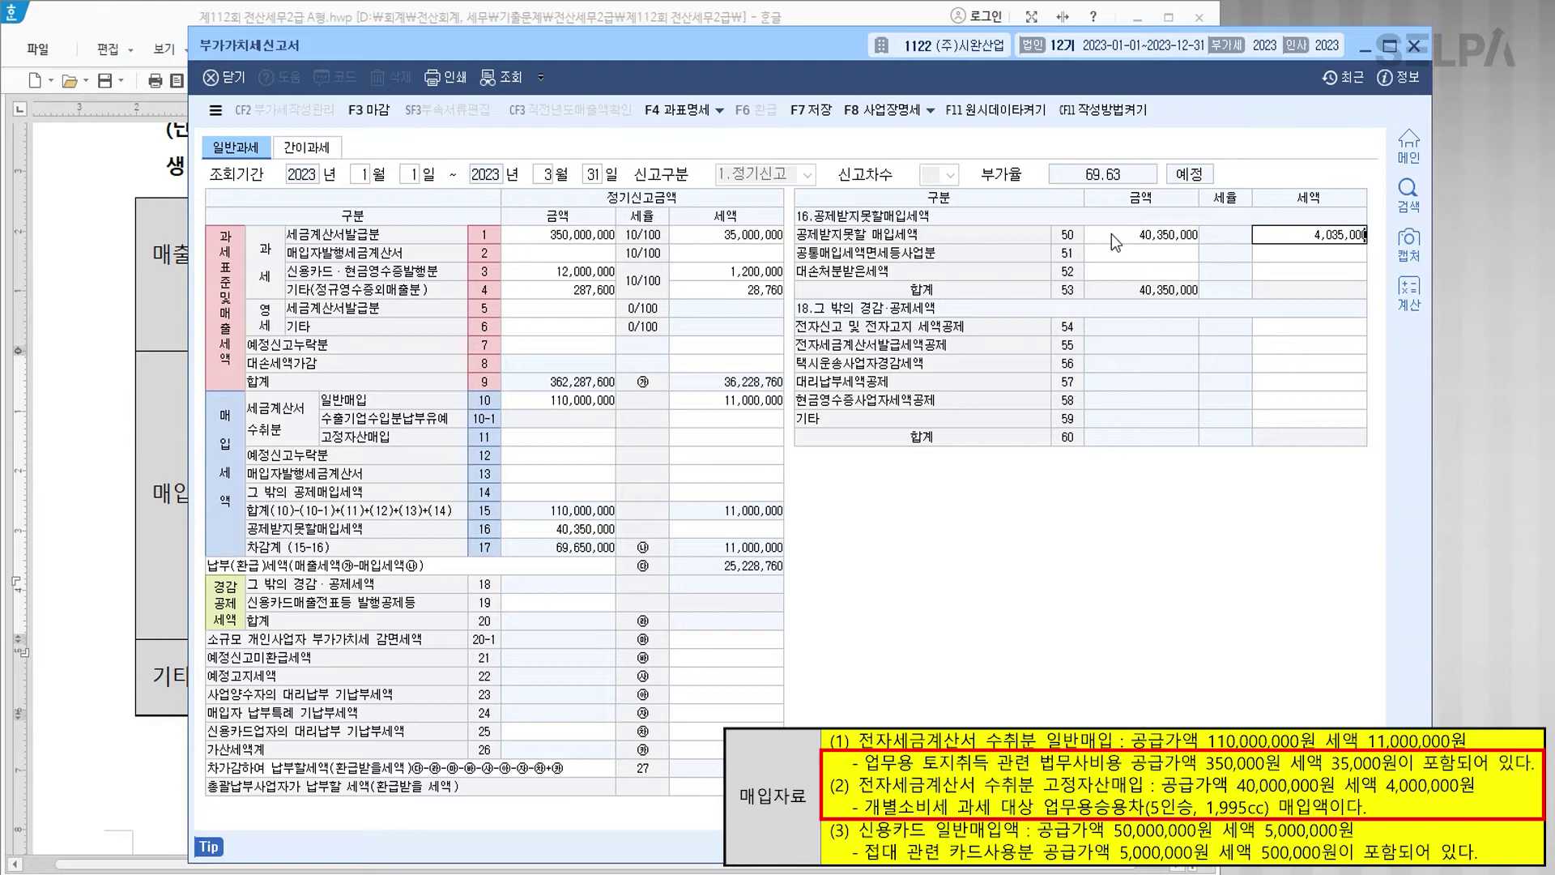
key("Return")
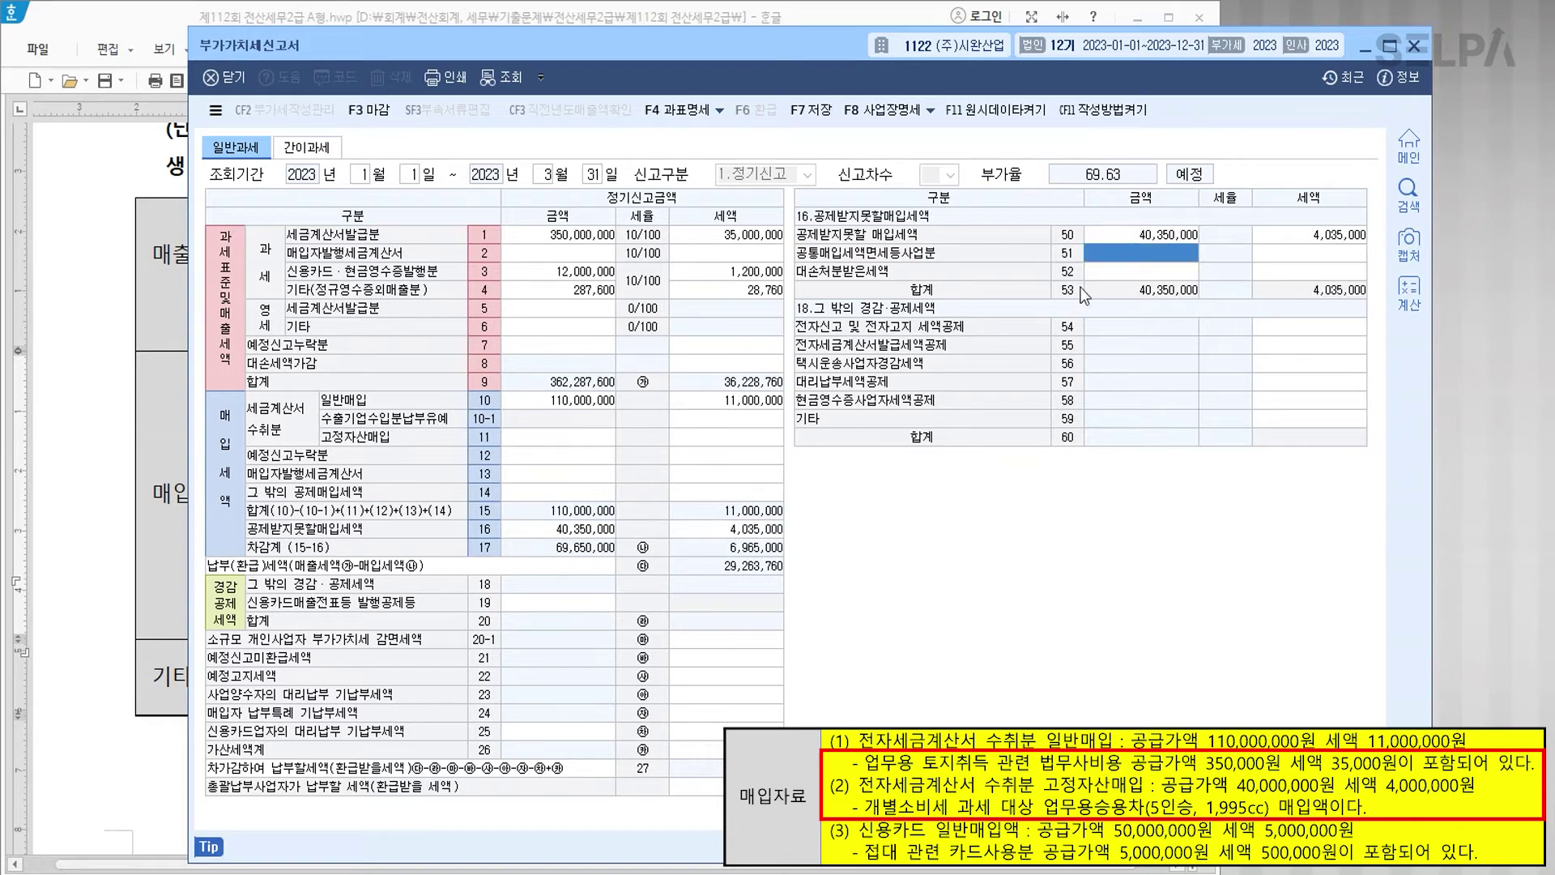
Step: Enter 40,000,000 fixed-asset purchases on row 11, then bring up line 14's other deductible detail
left_click(580, 442)
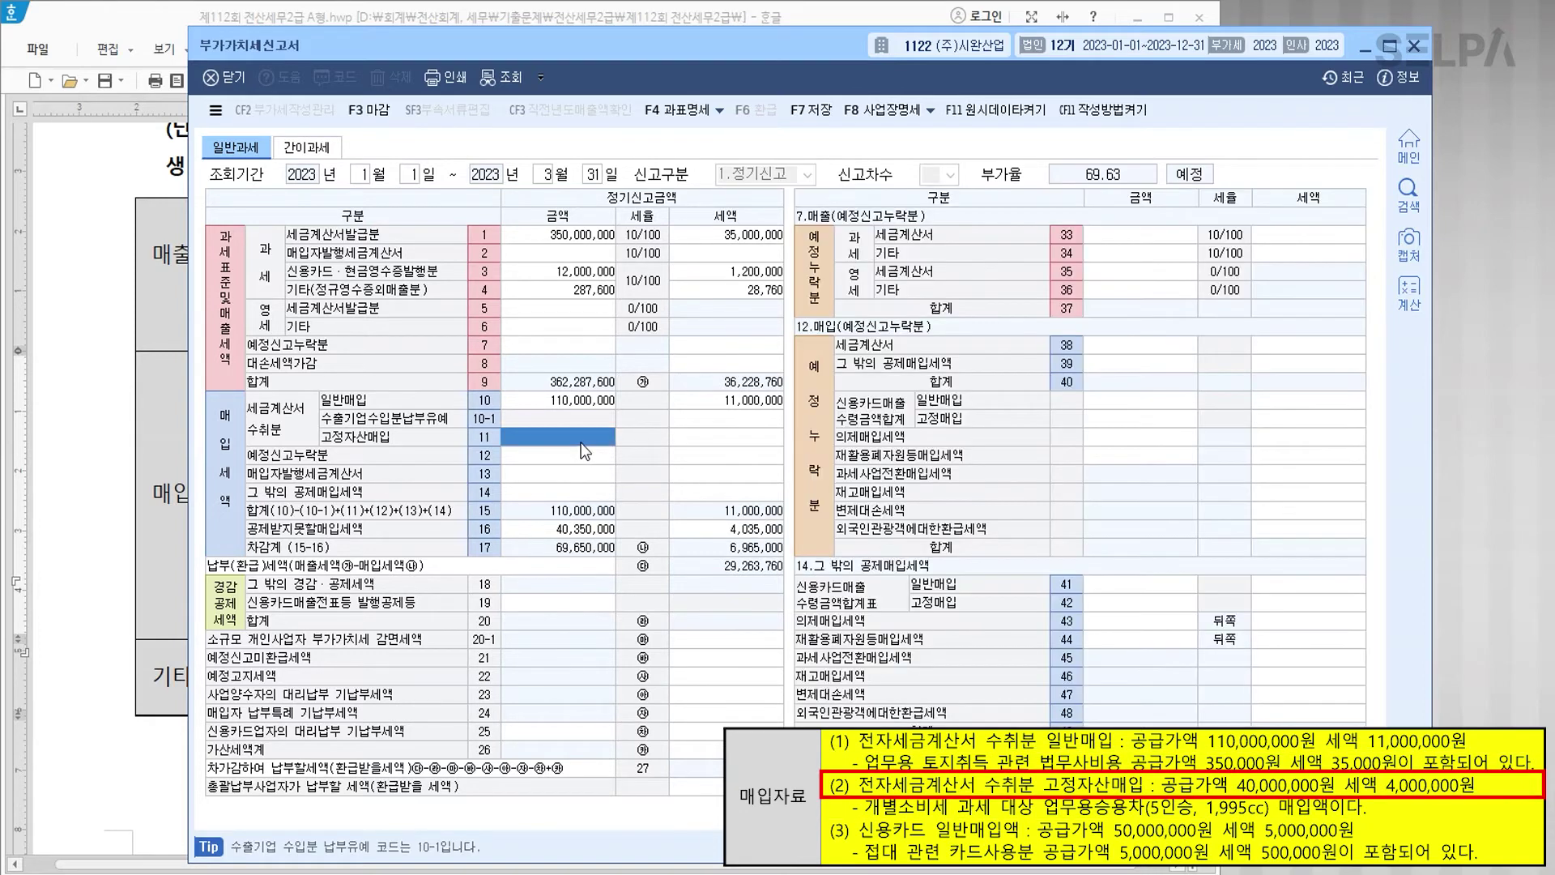
type("40000000")
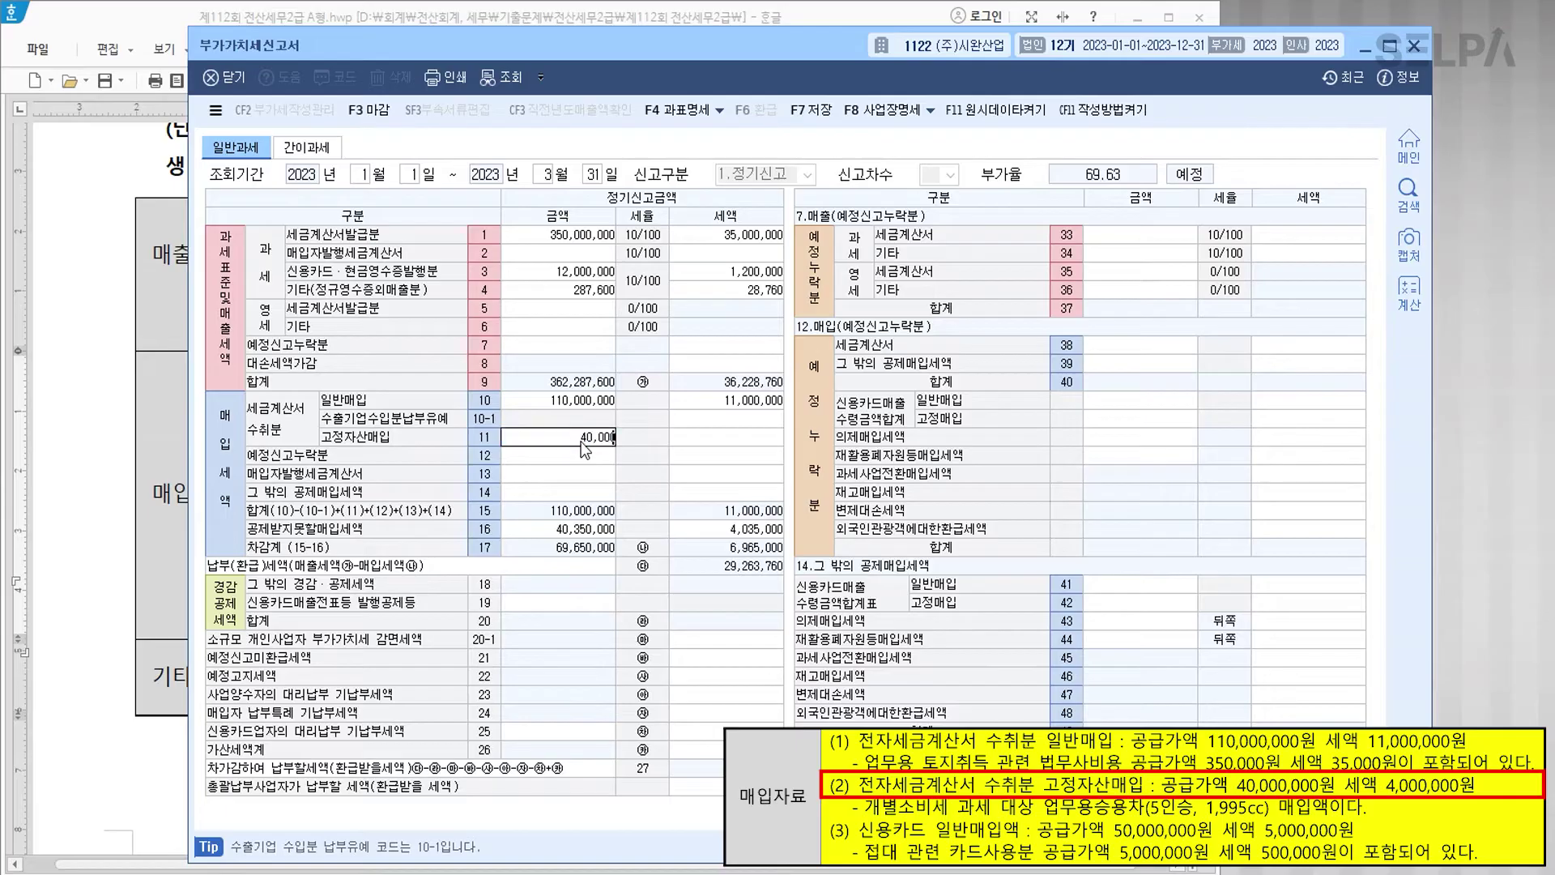
key("Return")
key("Return")
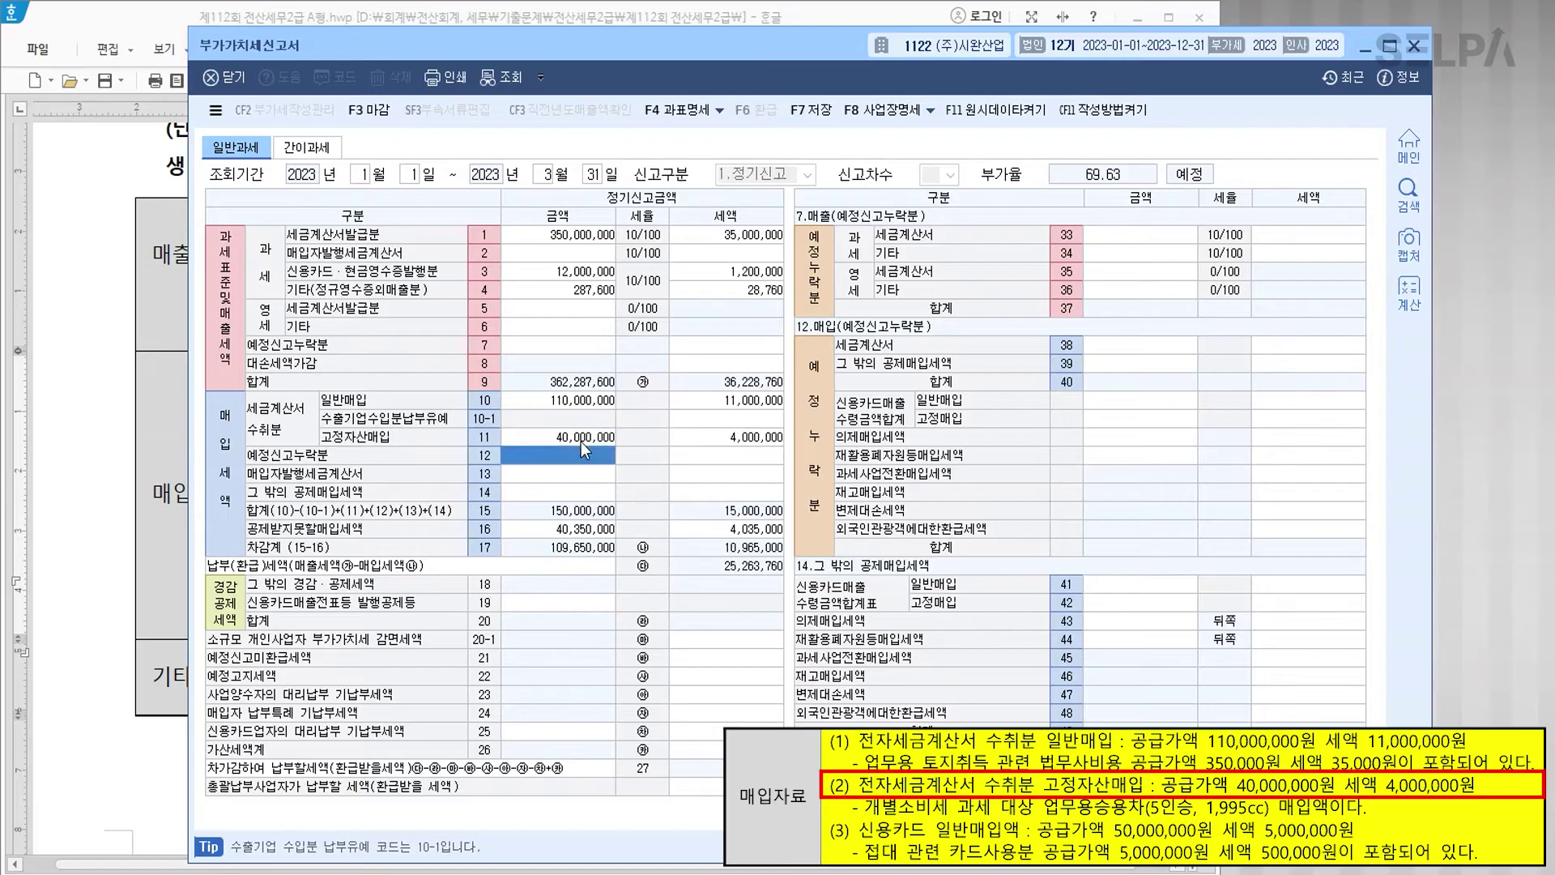
left_click(601, 440)
left_click(592, 533)
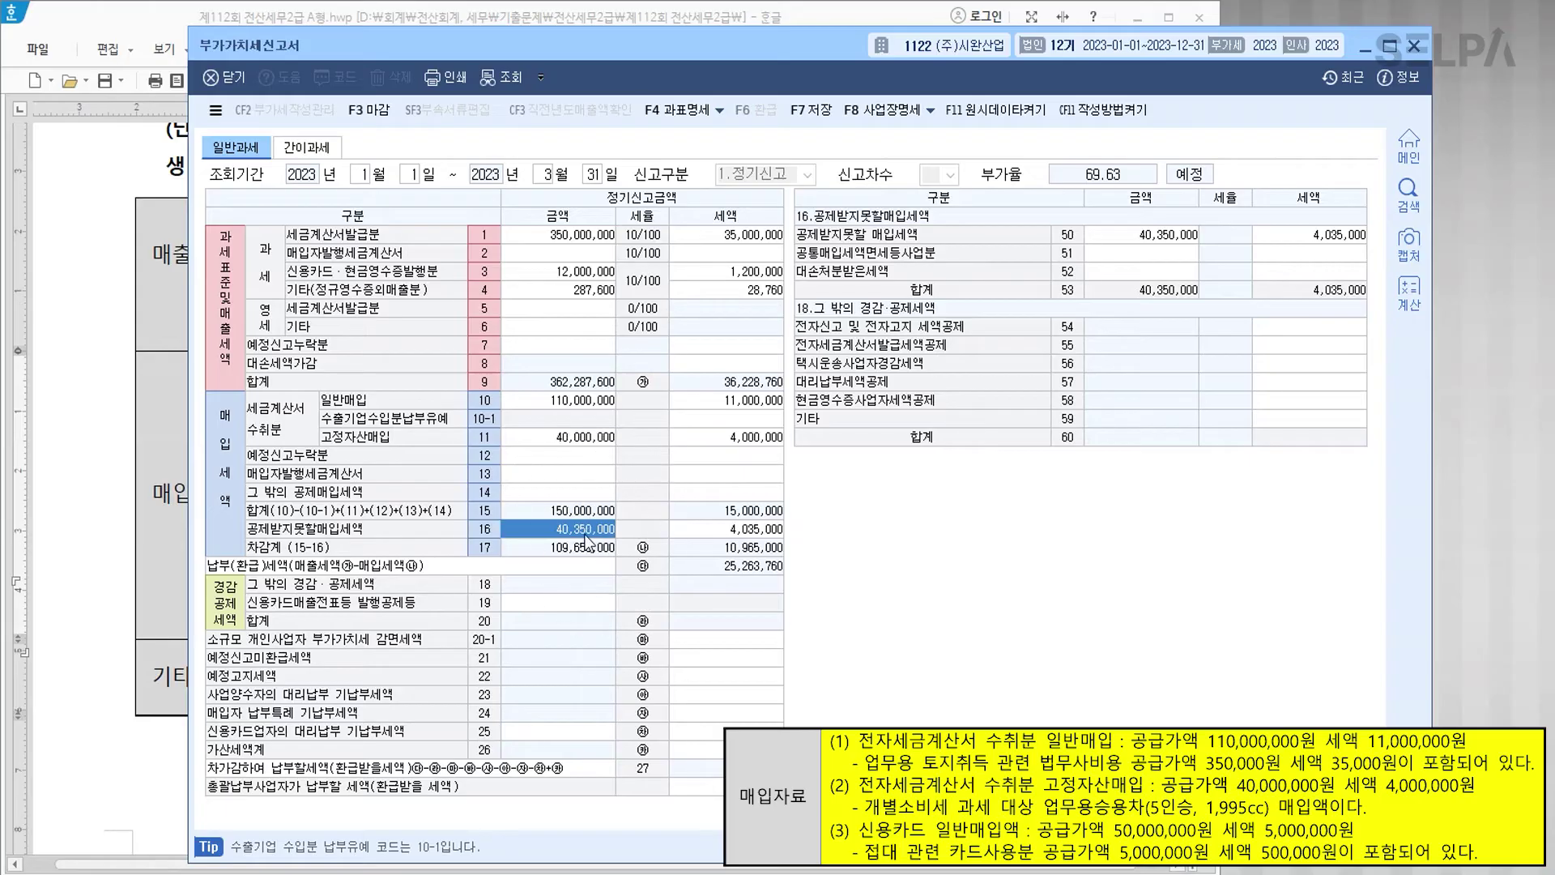
left_click(588, 405)
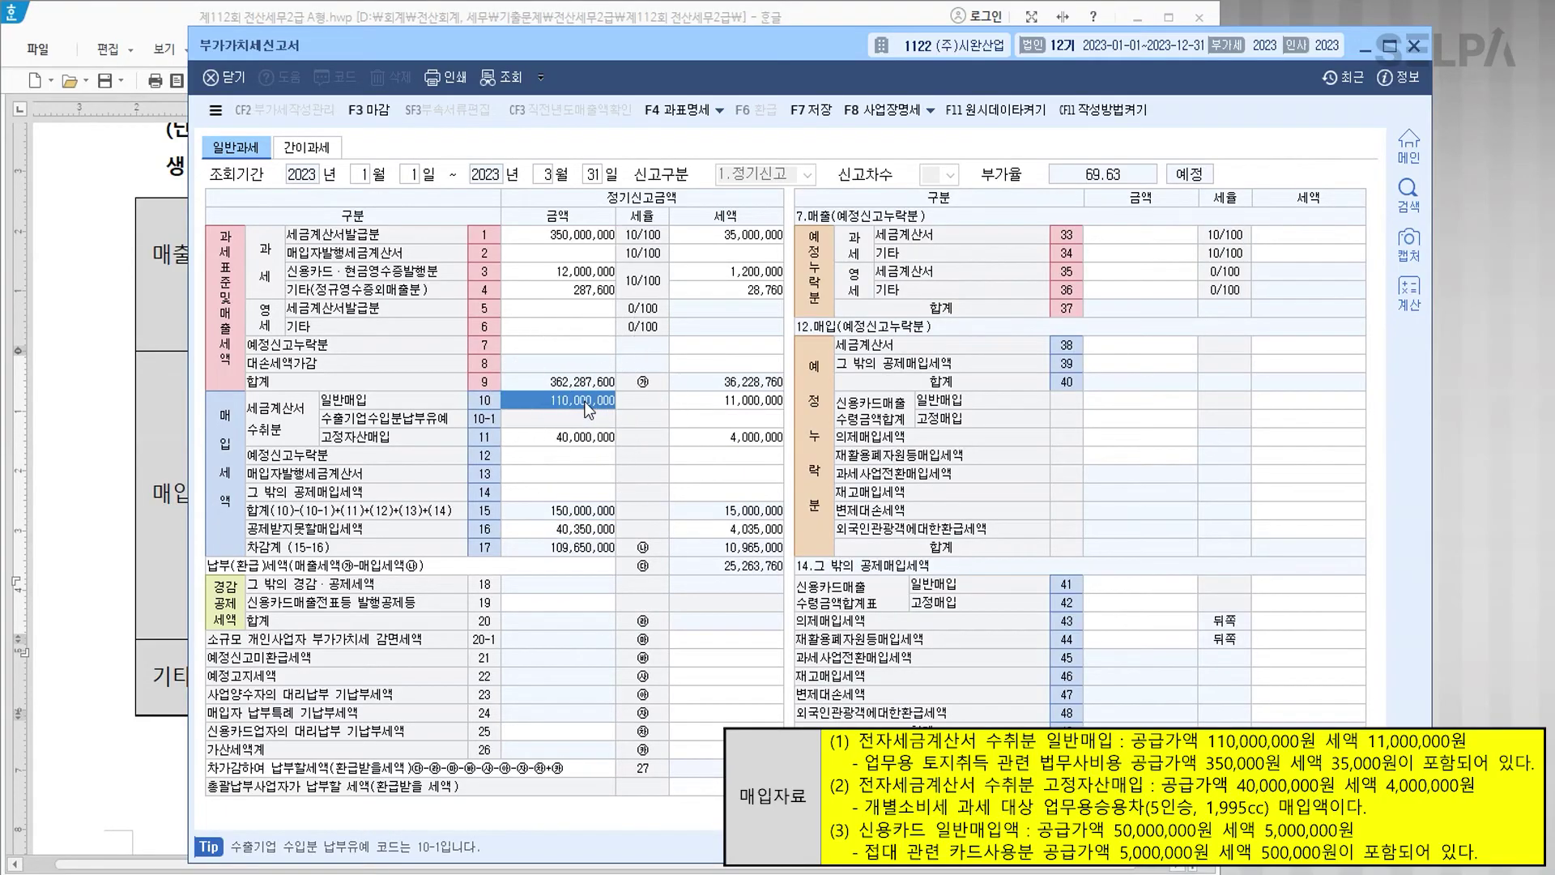
left_click(600, 531)
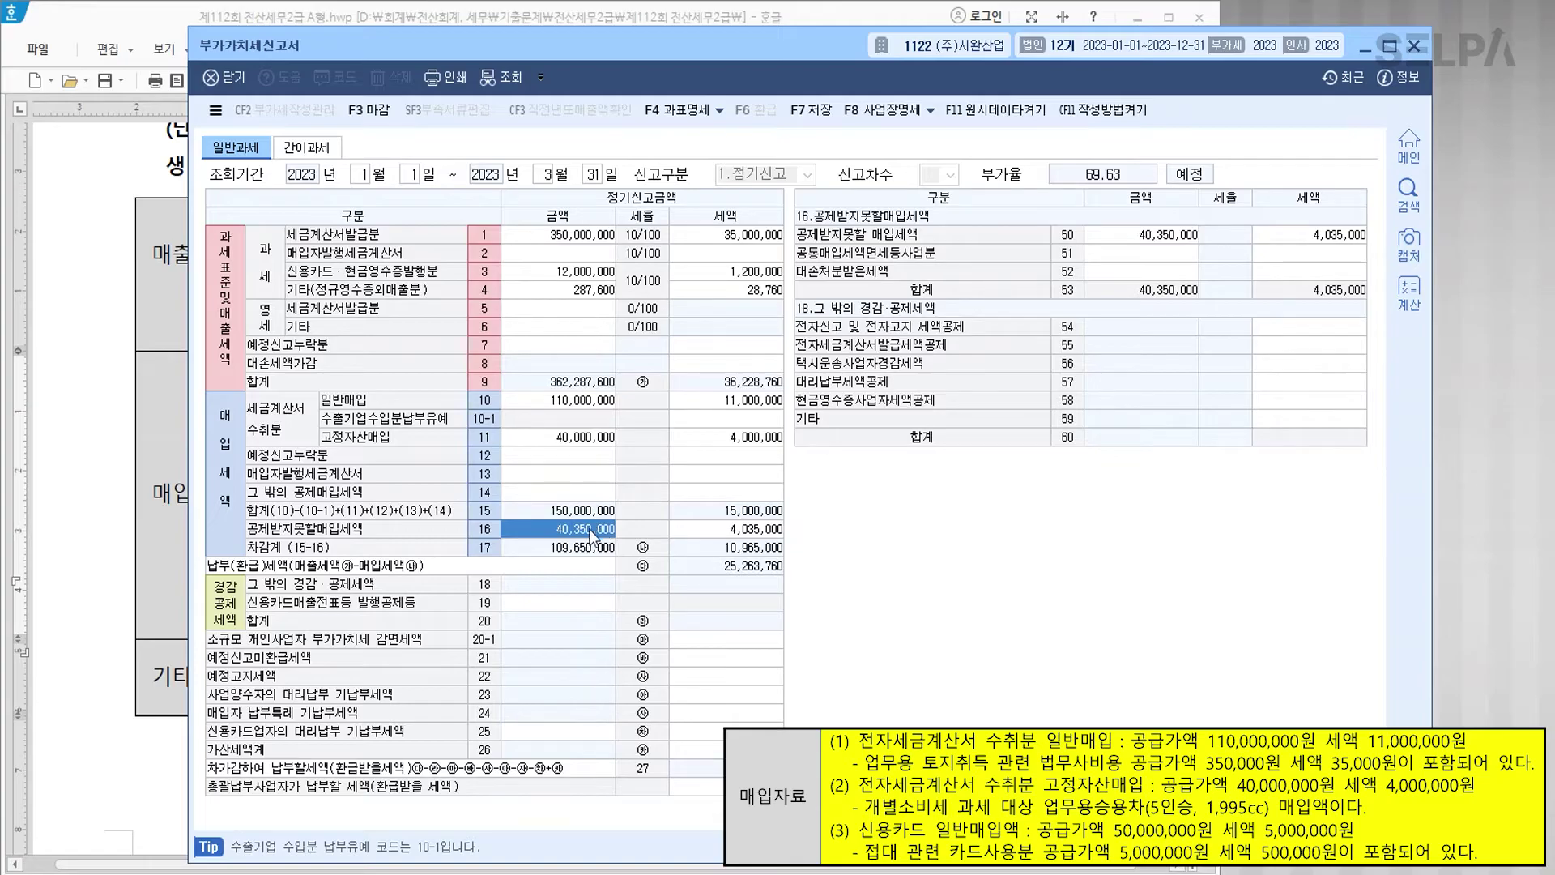
left_click(562, 496)
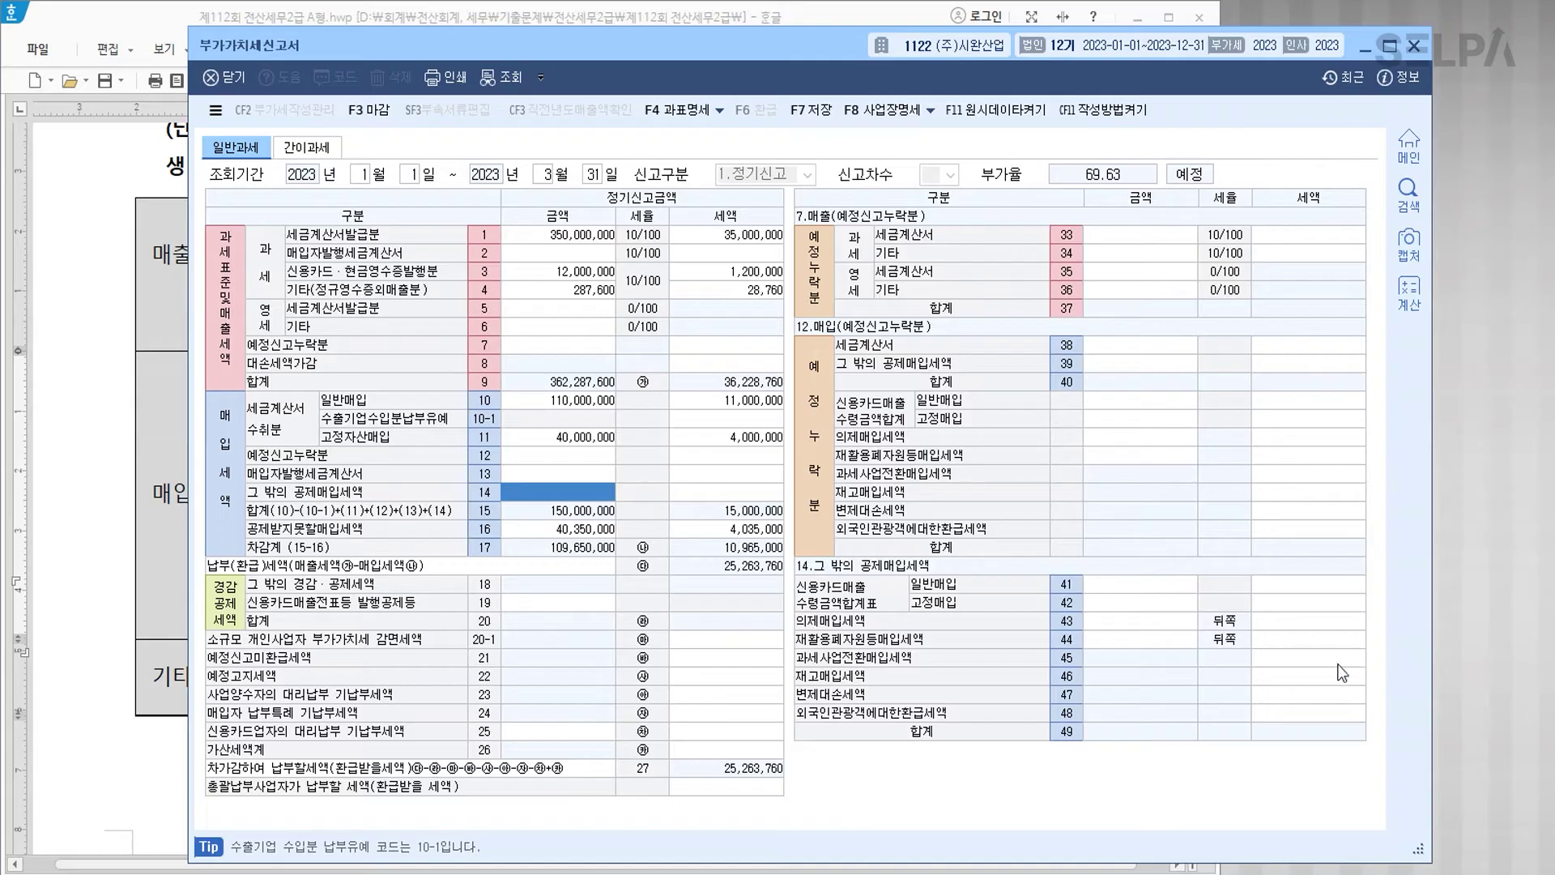
Step: Enter credit-card general purchases of 45,000,000 with 4,500,000 tax on line 41
left_click(1144, 588)
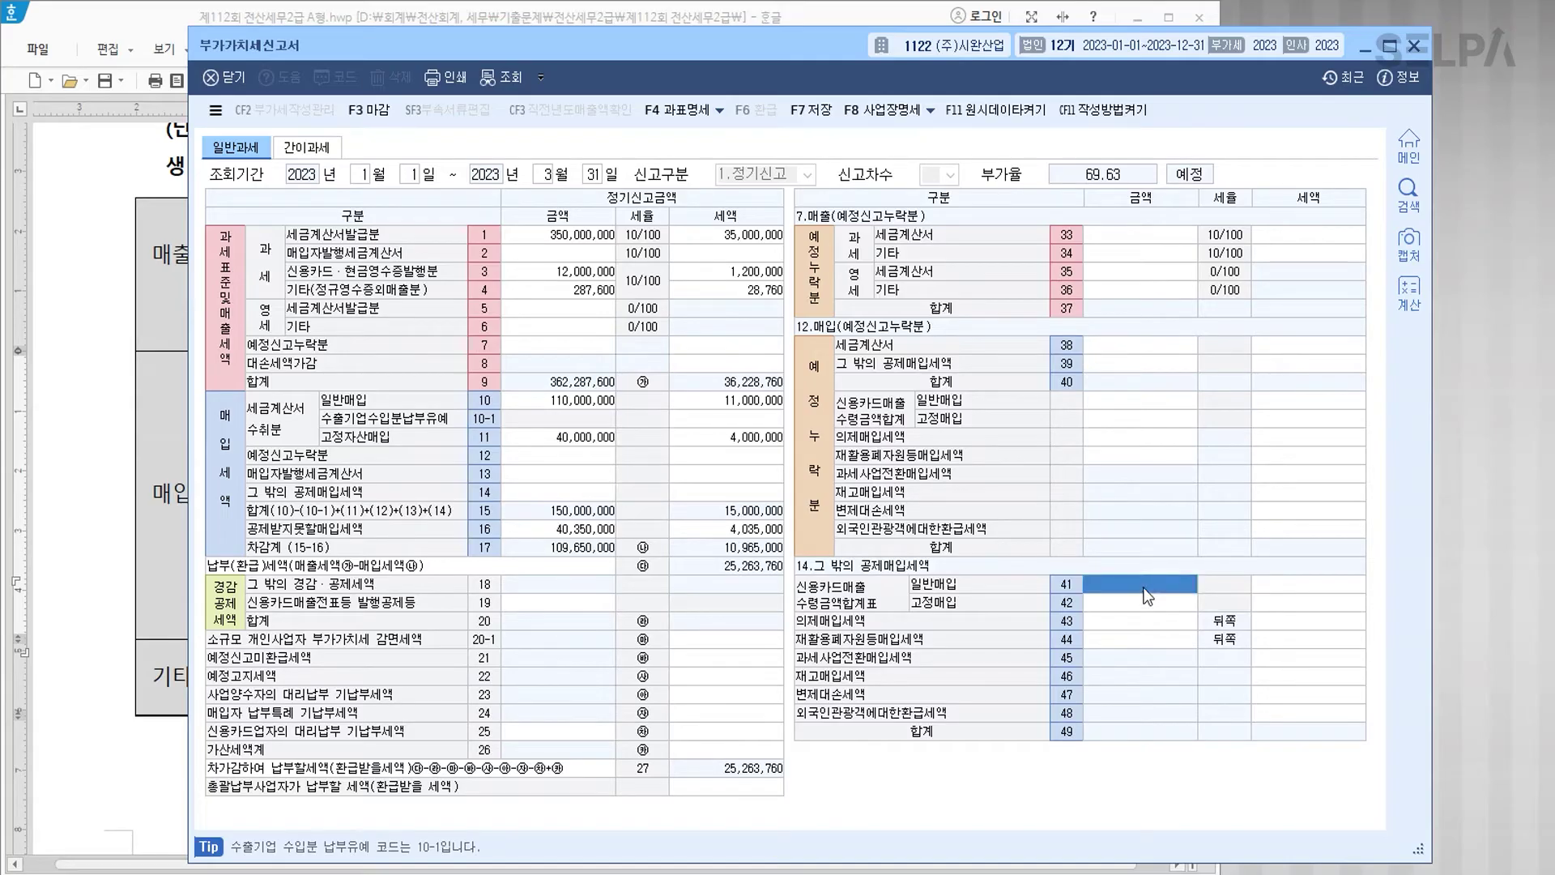
type("45000000")
key("Return")
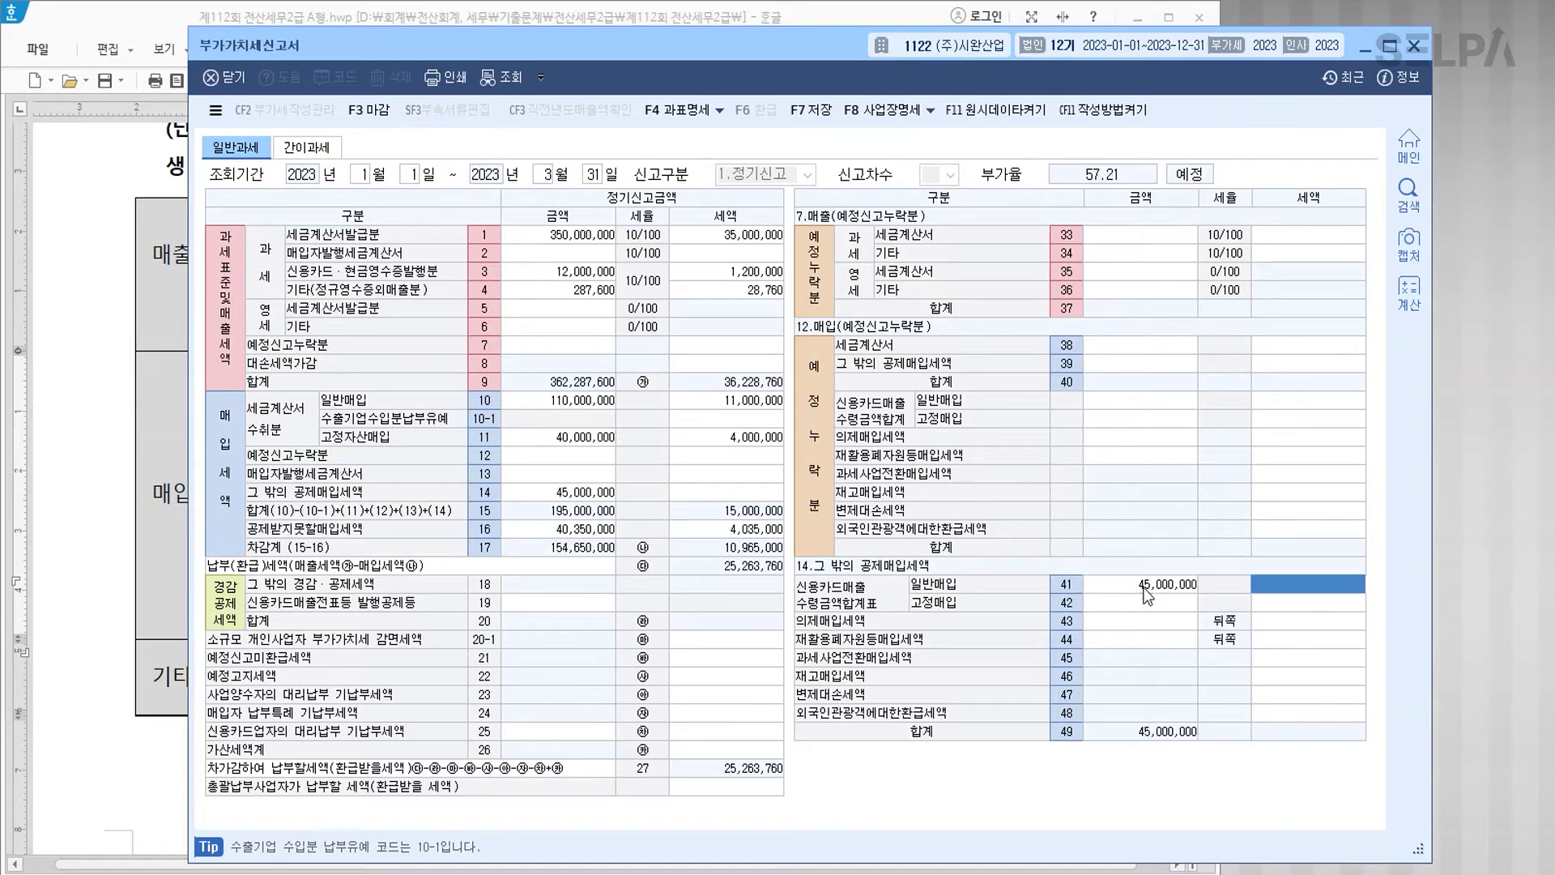
type("4500000")
key("Return")
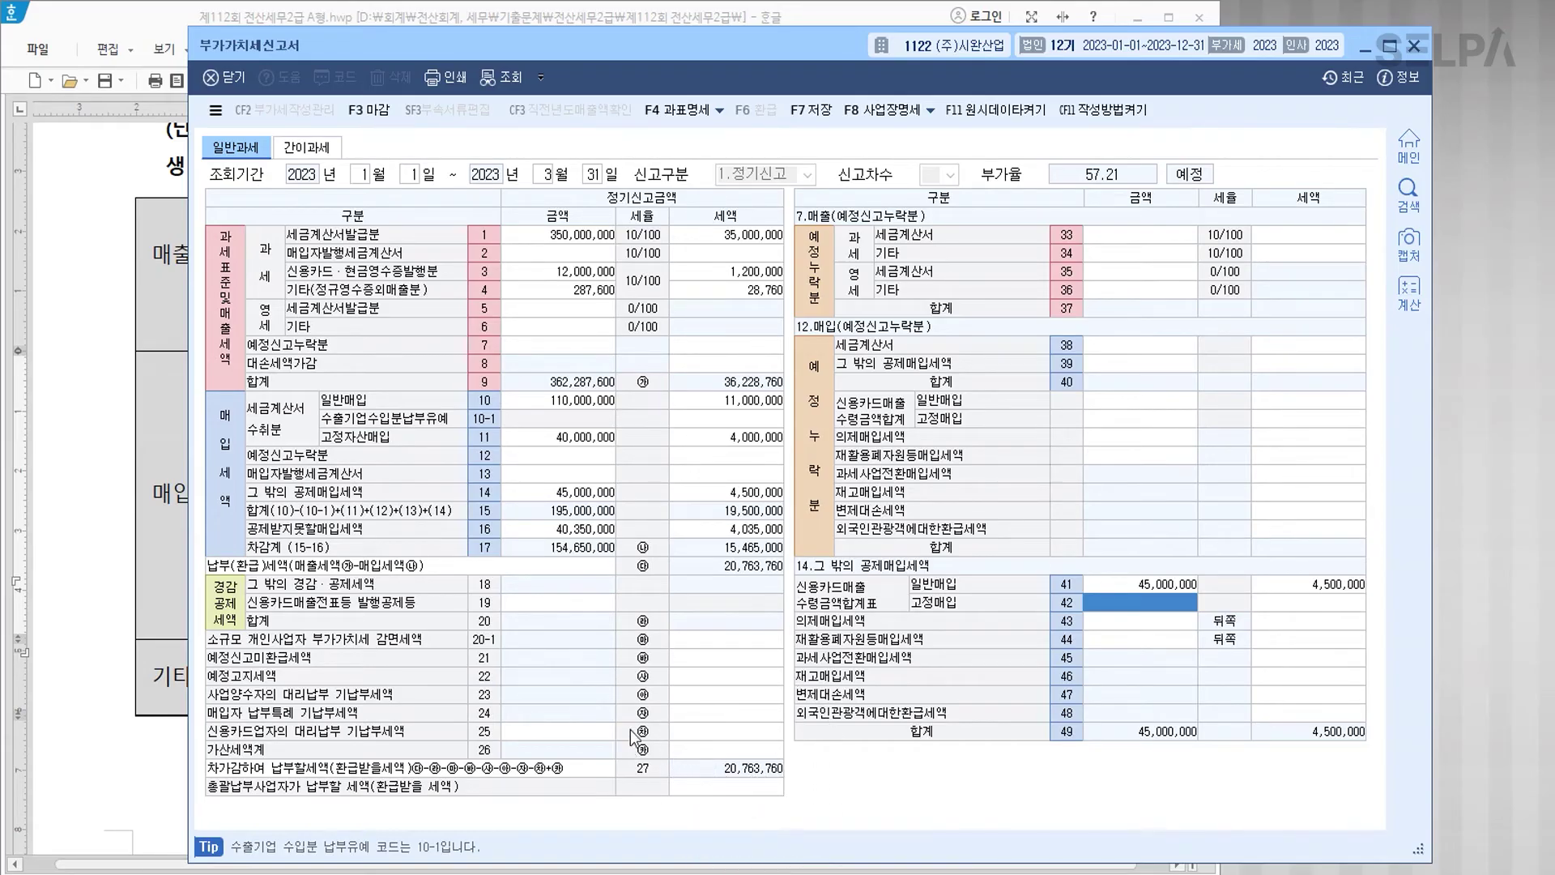
Step: Save the updated VAT return and close it
left_click(810, 110)
key("Return")
left_click(1415, 47)
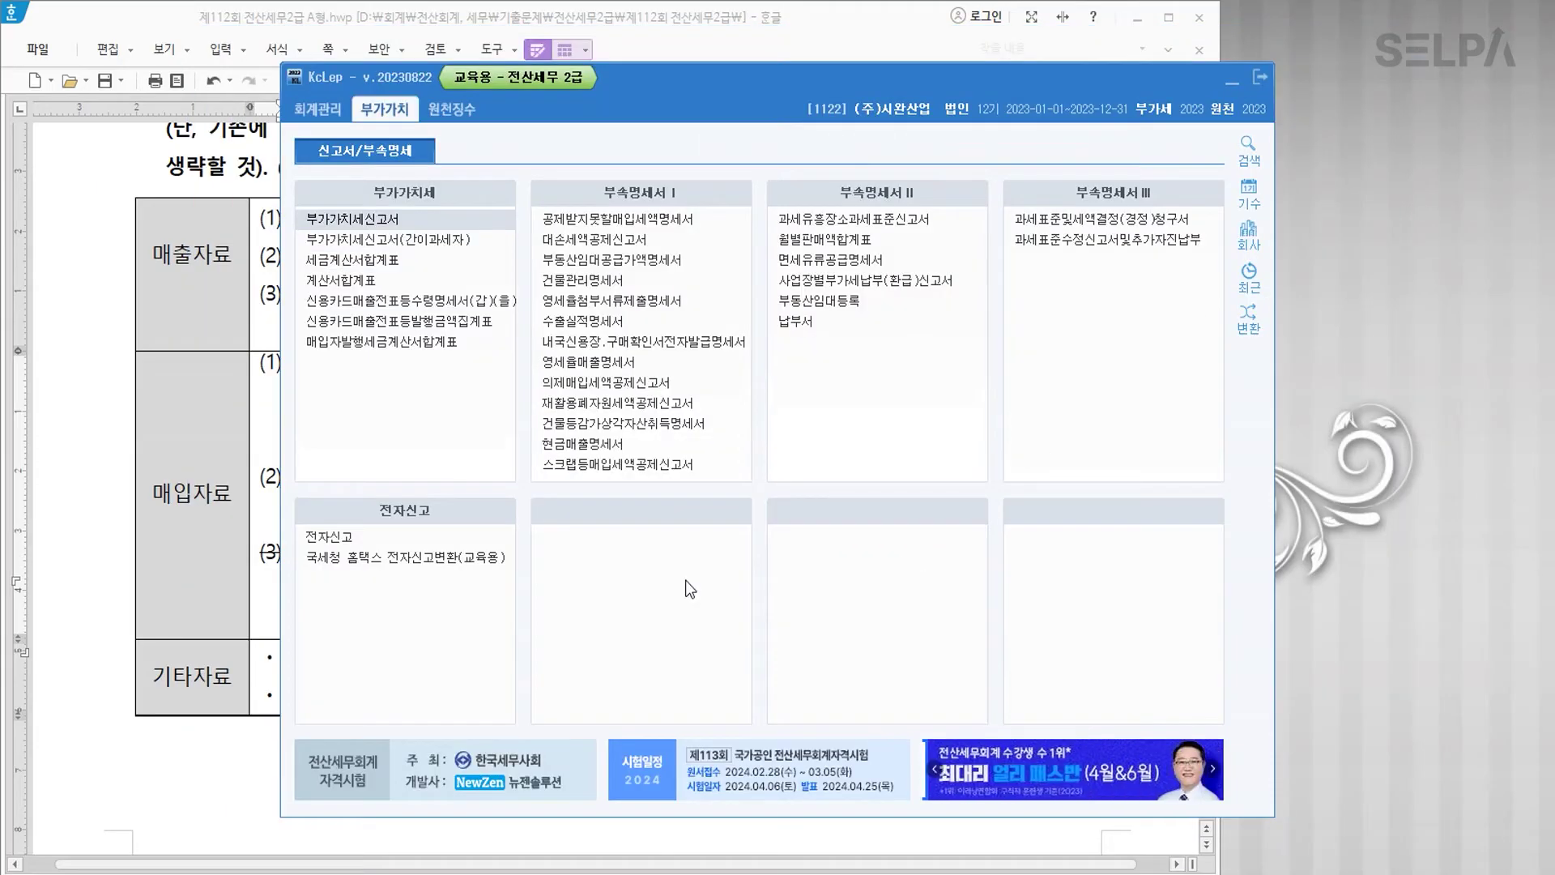
Step: Highlight 제1기 확정, 전자신고 and the given password in problem [3] in blue, then return to KcLep
left_click(169, 714)
scroll(713, 750, "down", 4)
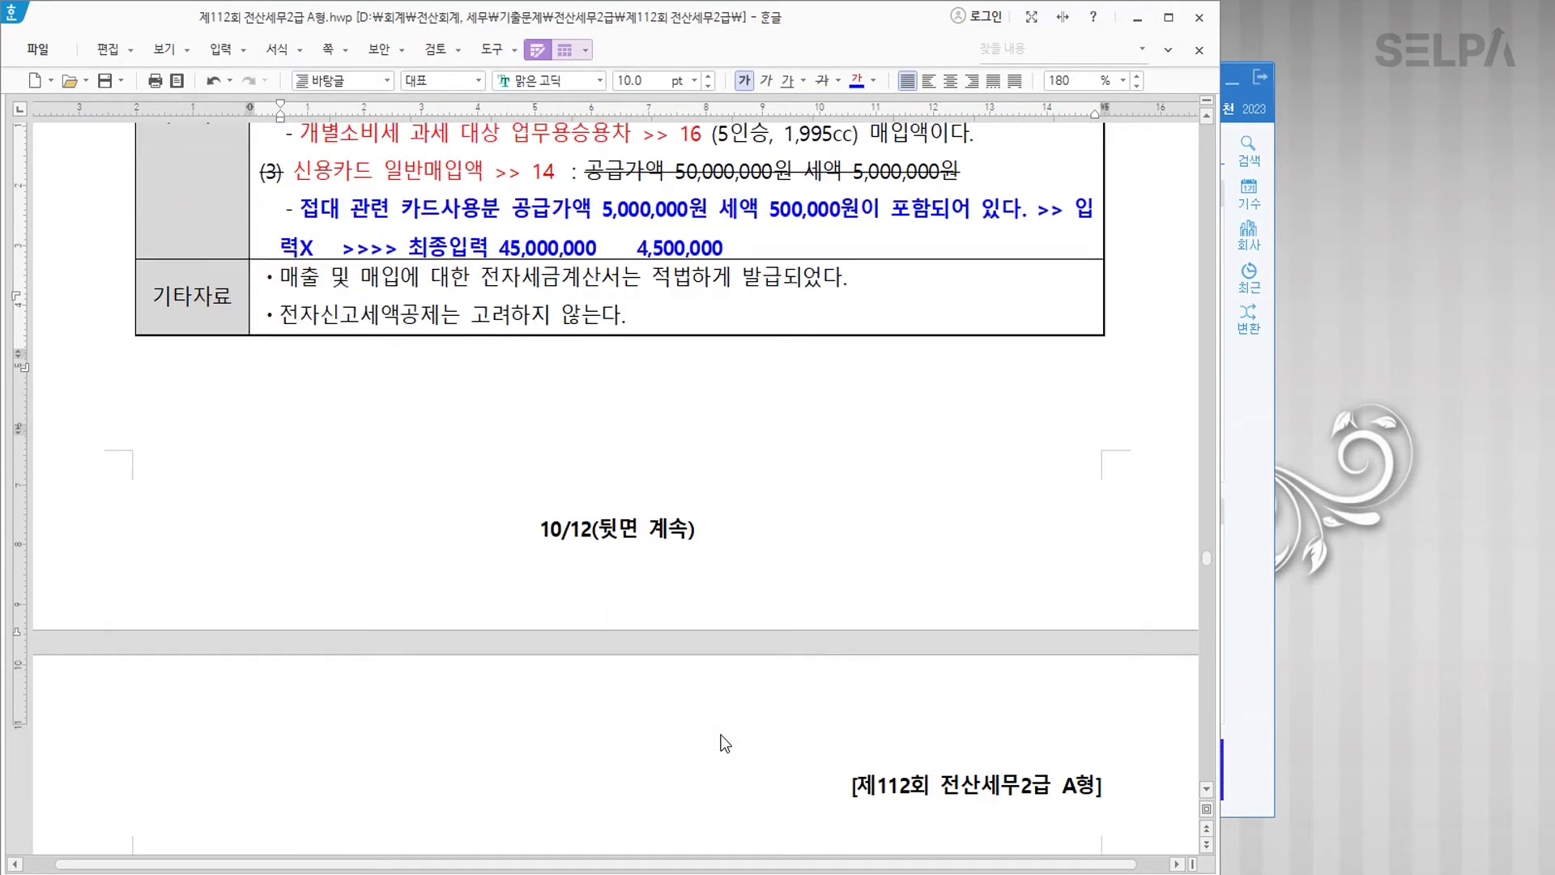
scroll(725, 743, "down", 5)
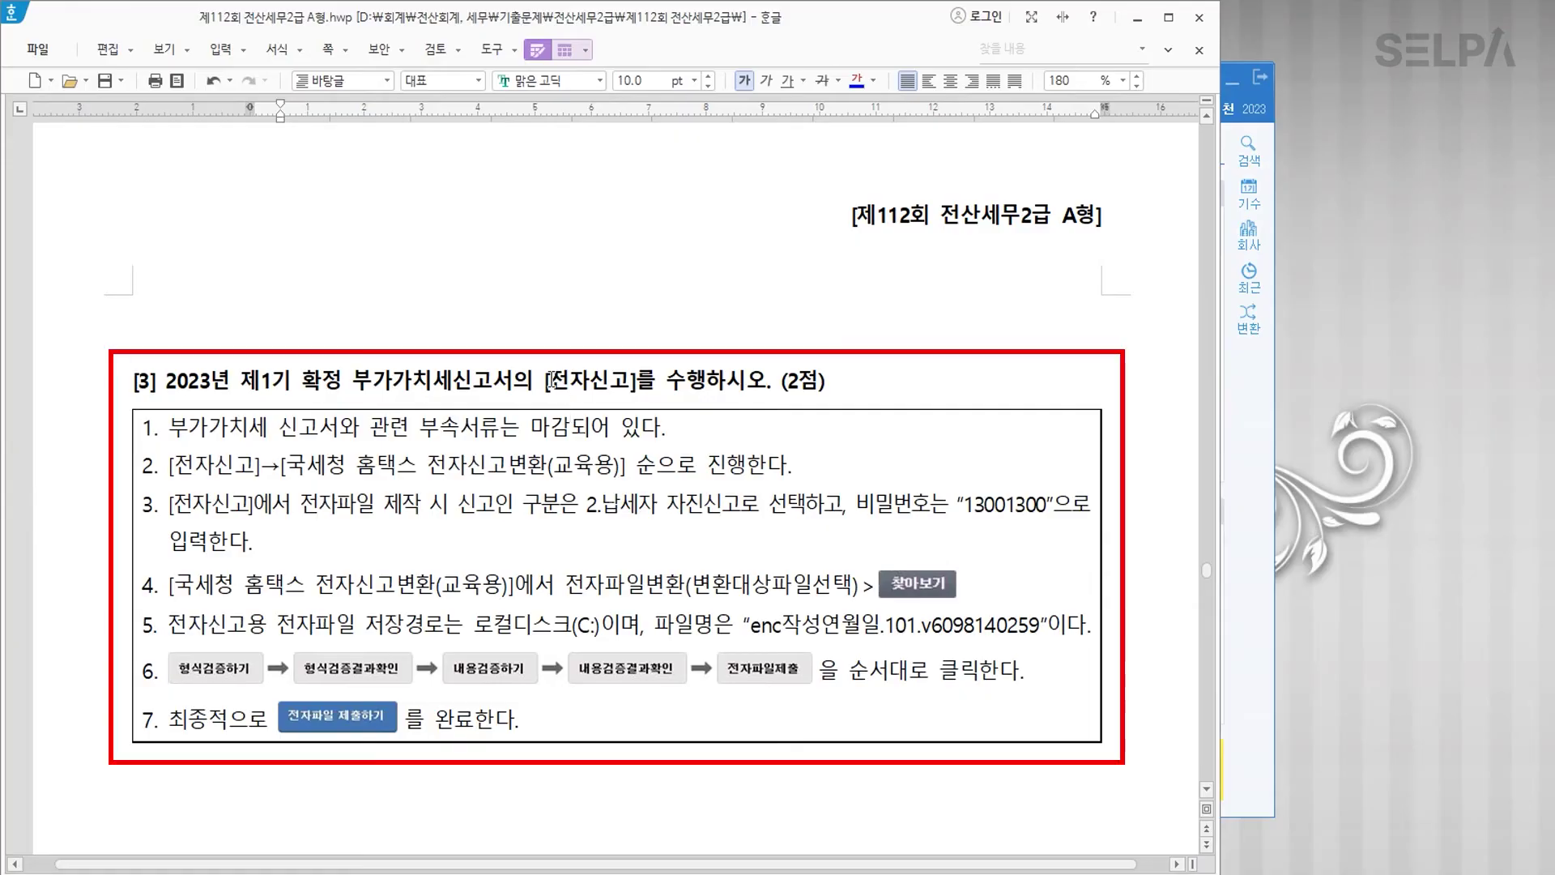
left_click_drag(548, 380, 630, 380)
left_click_drag(240, 381, 342, 382)
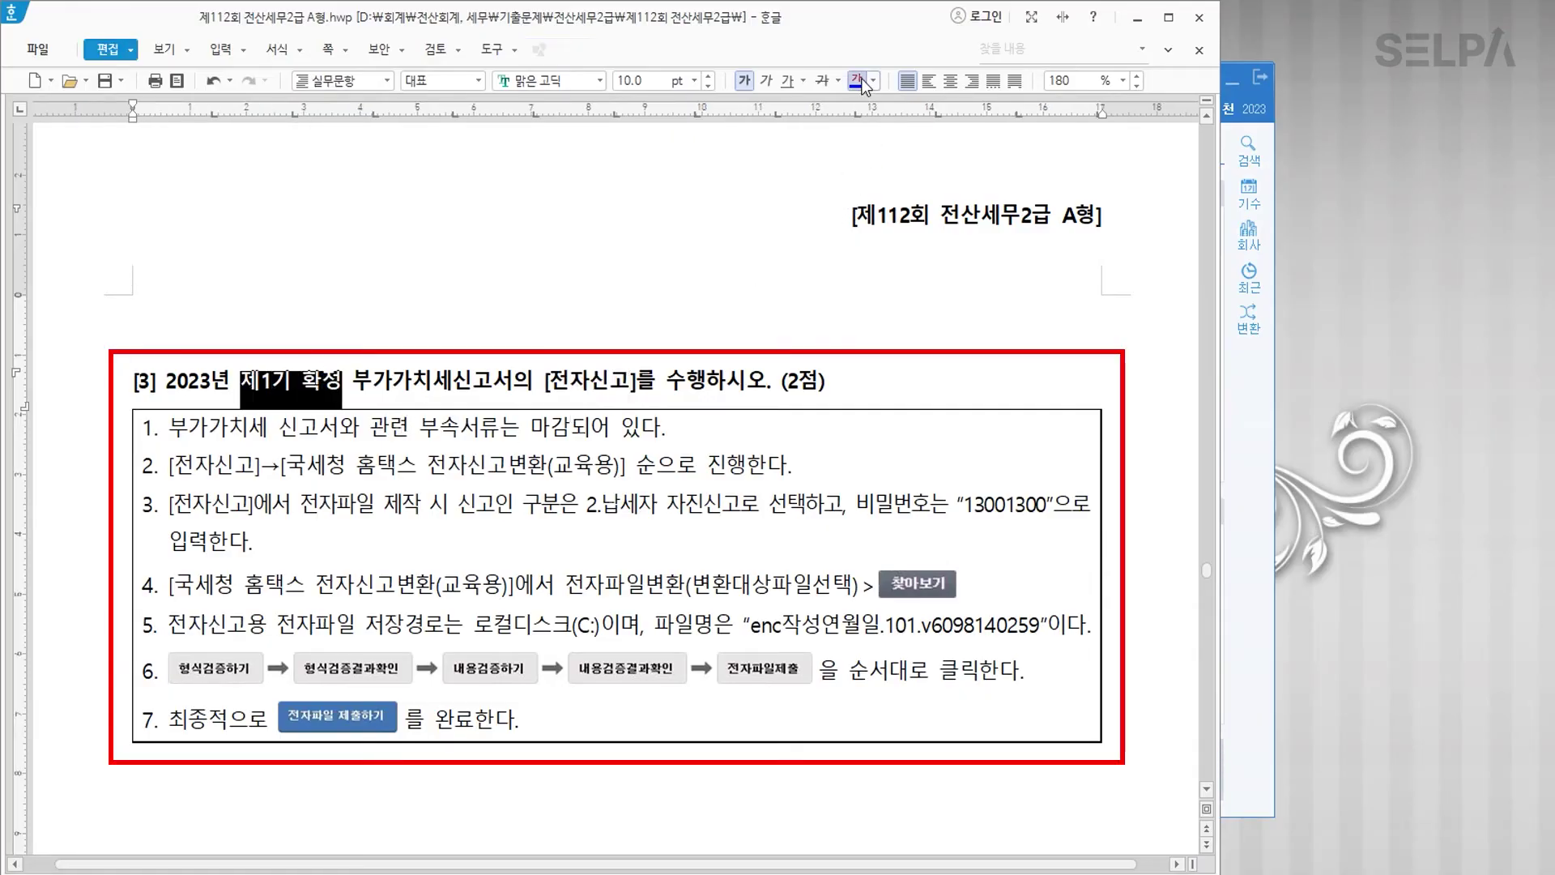
left_click(551, 381)
left_click_drag(552, 380, 630, 381)
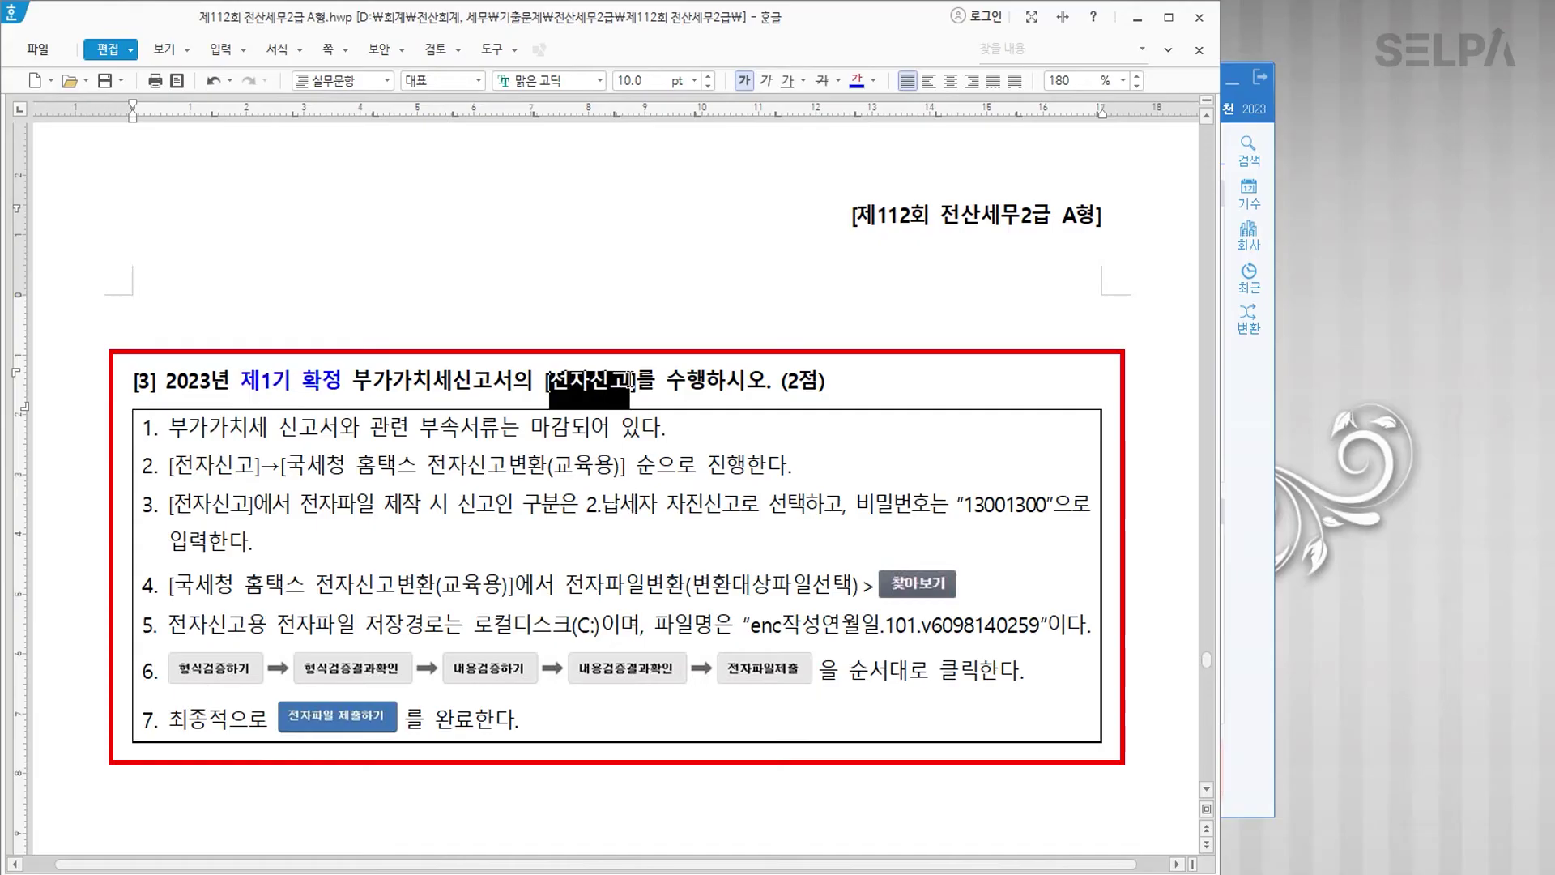
left_click_drag(964, 509, 1048, 511)
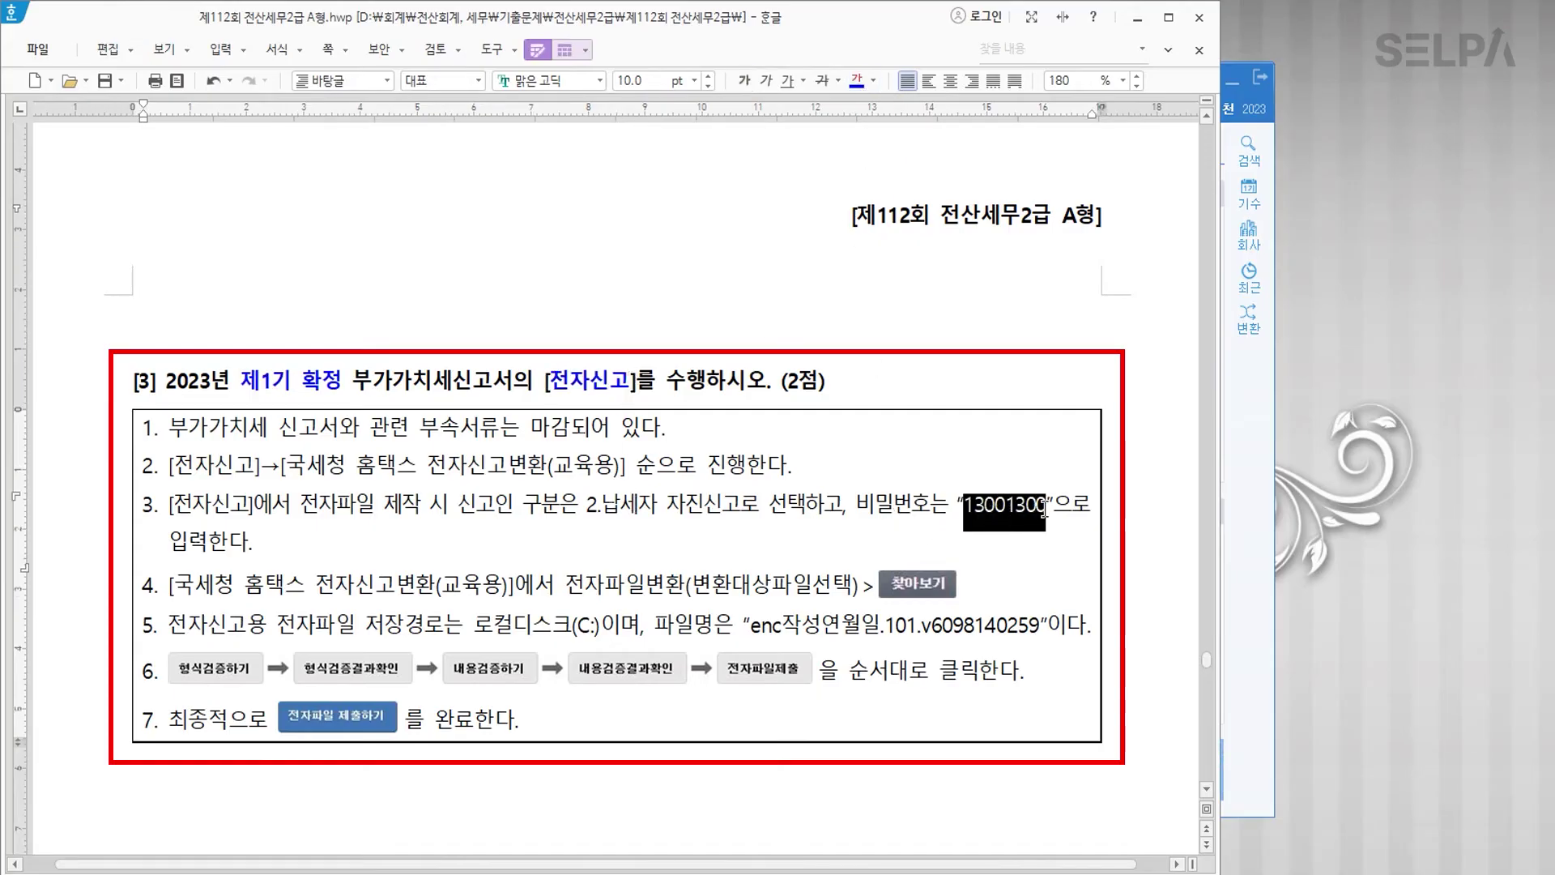
left_click(856, 80)
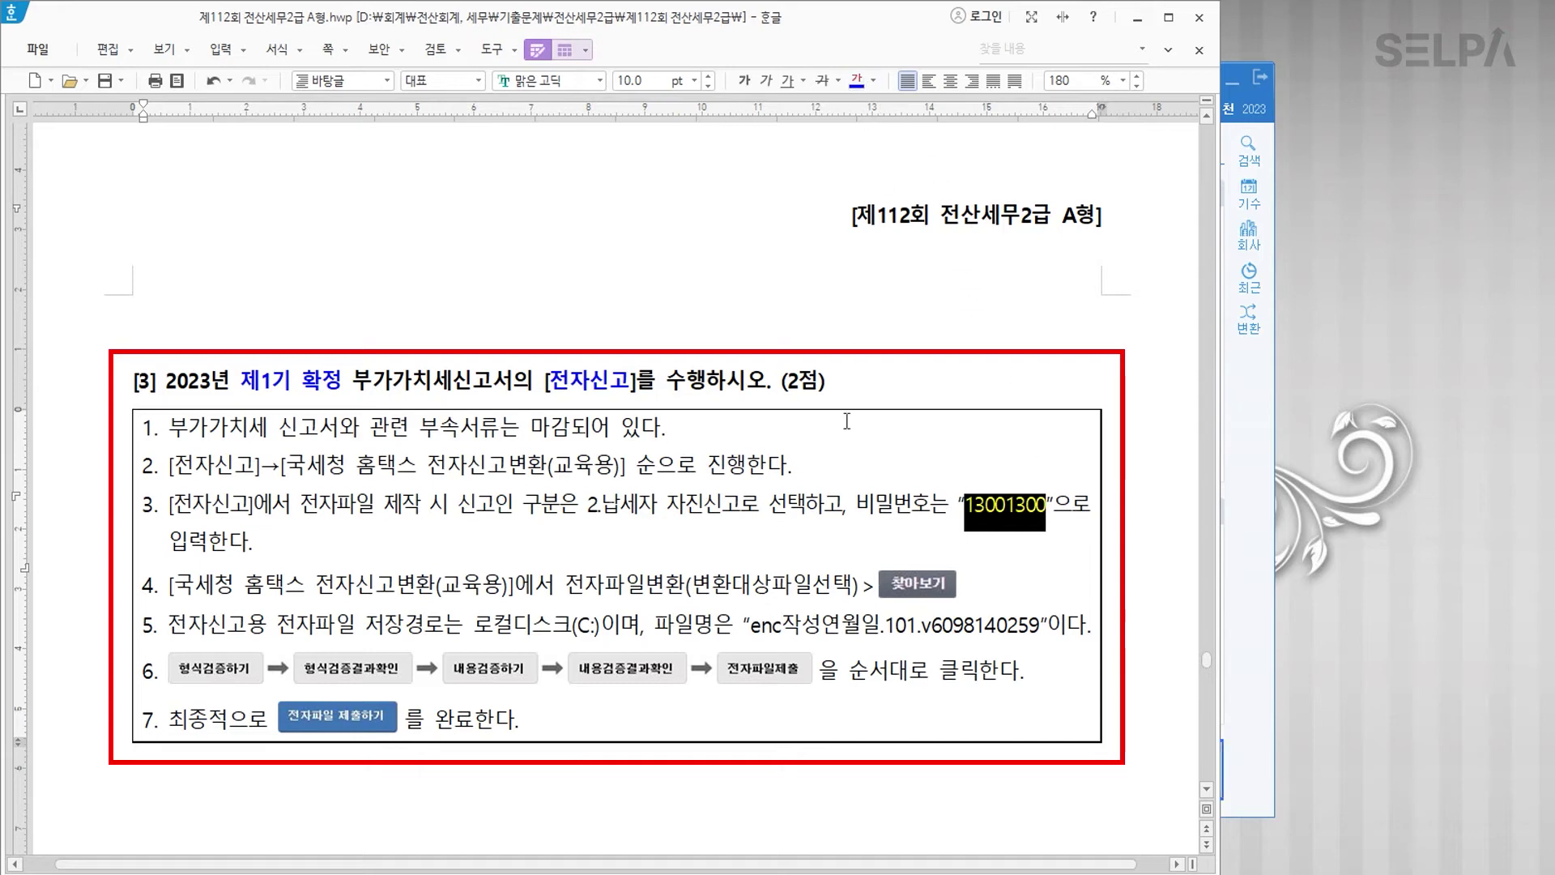
left_click(776, 523)
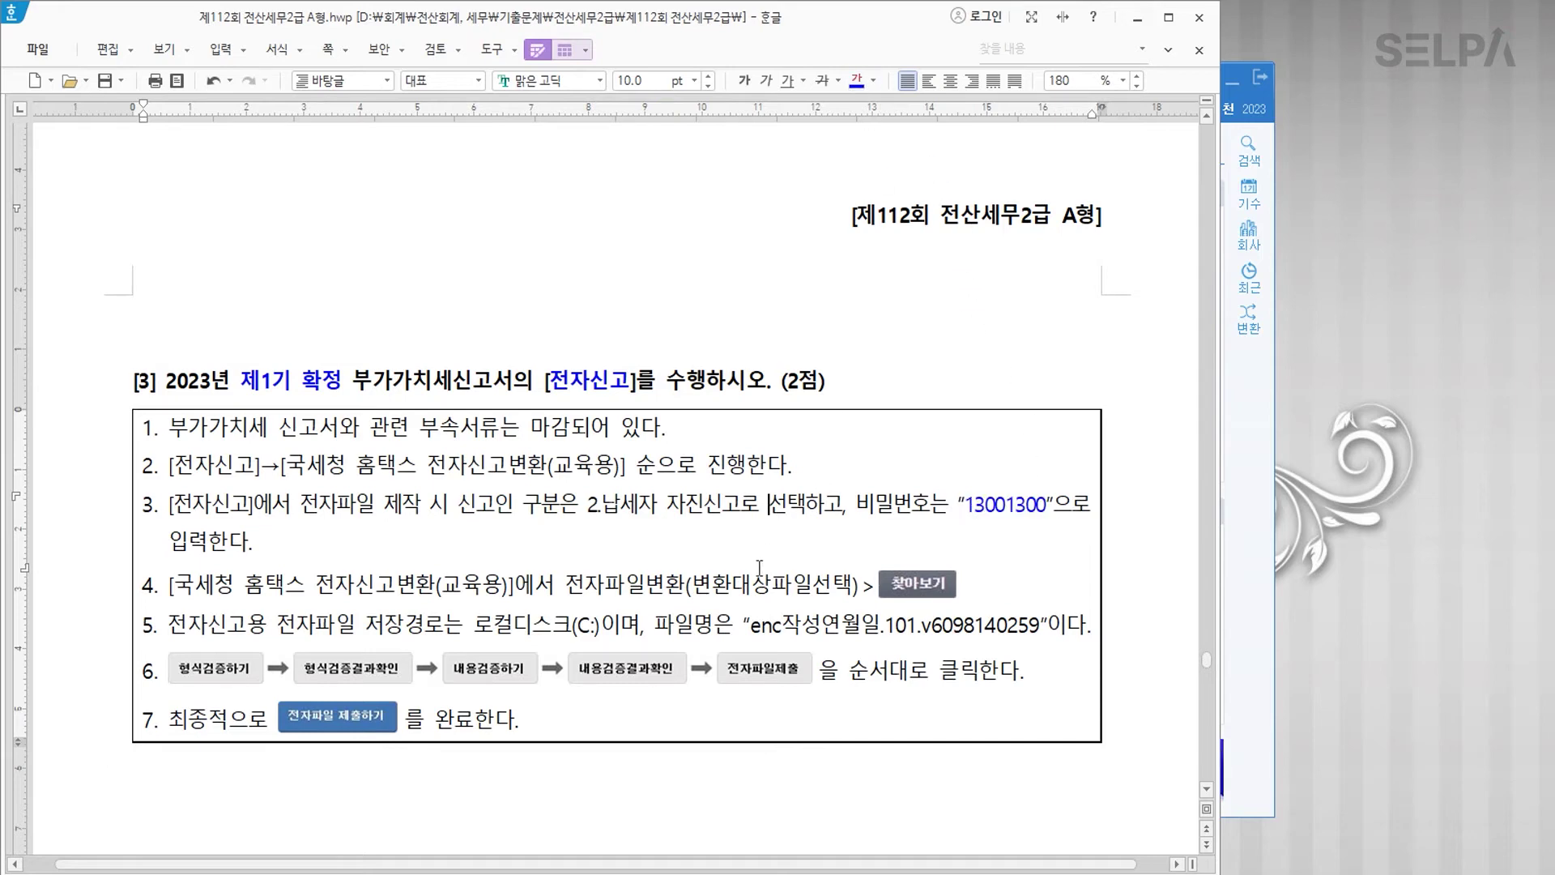
scroll(761, 563, "down", 3)
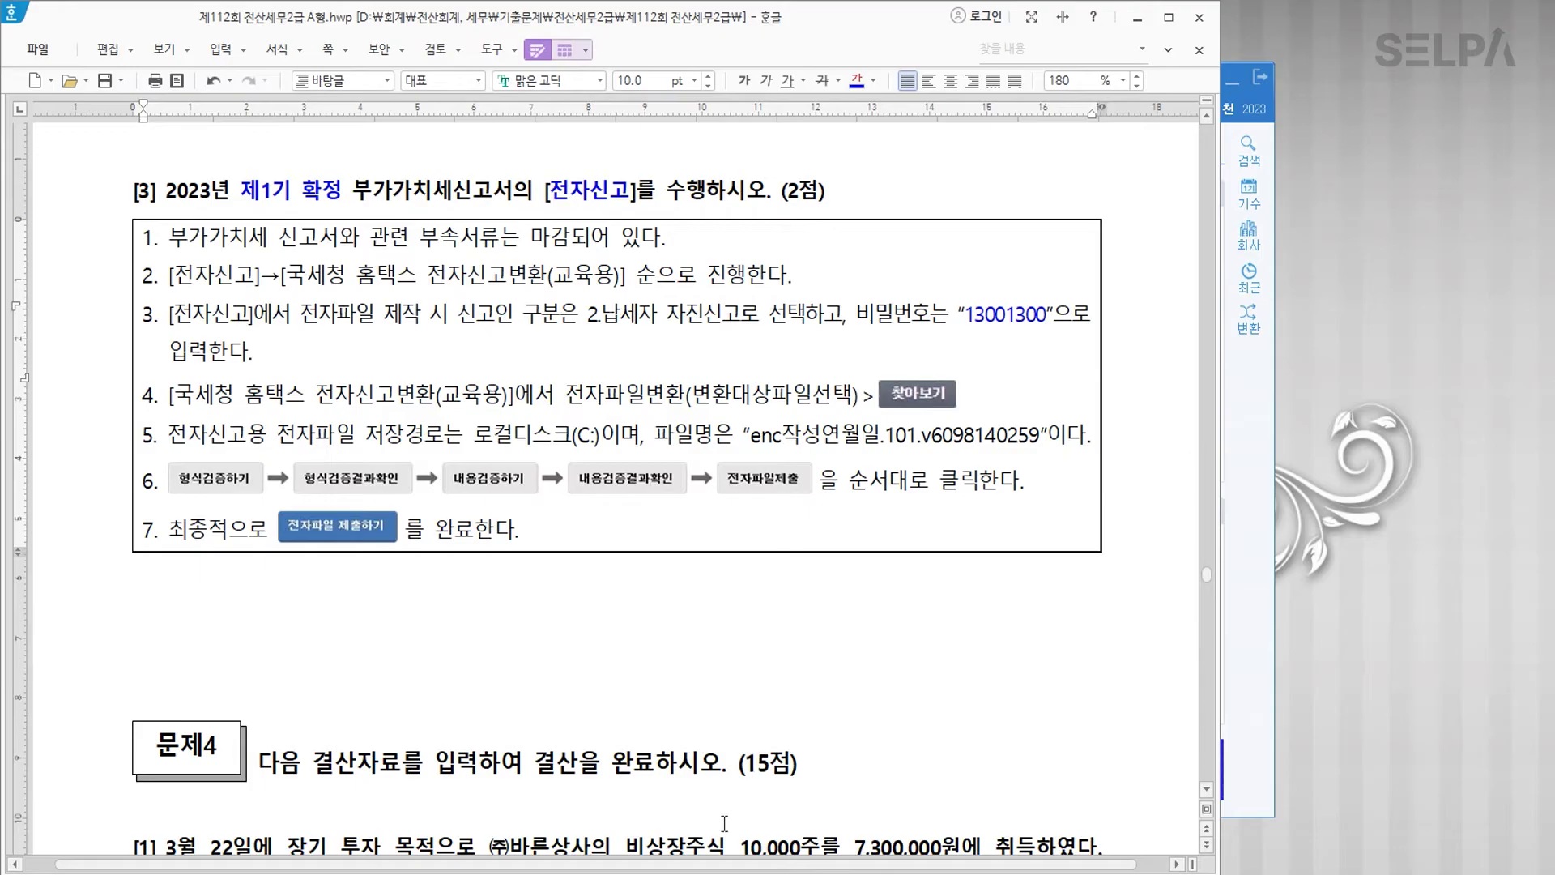
key("alt+Tab")
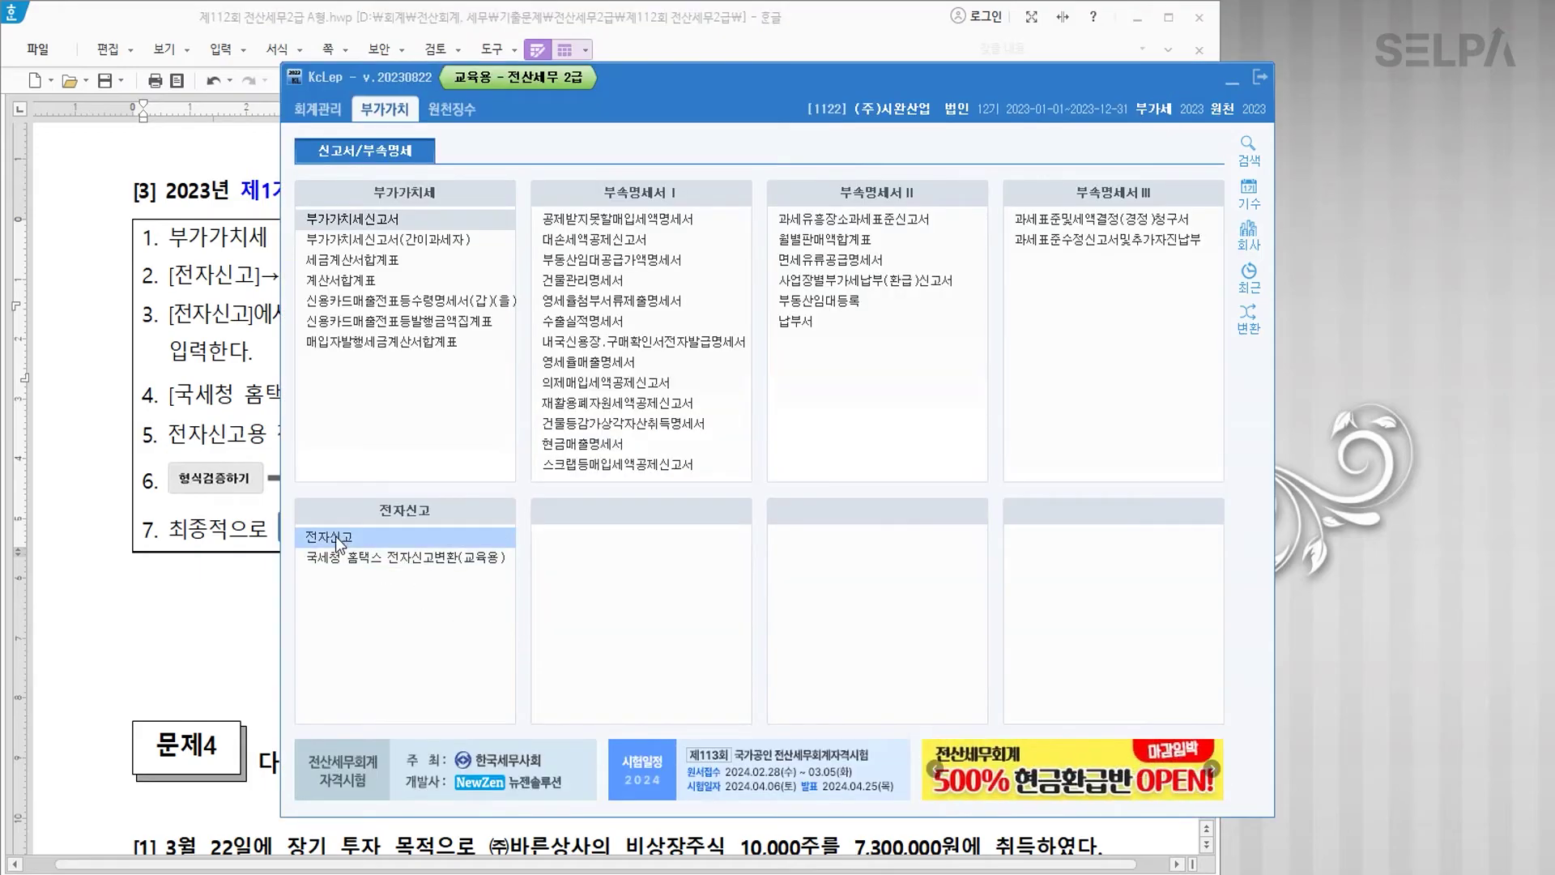
Step: Create the 04–06 electronic filing file with the filing password, then launch the Hometax converter
left_click(336, 536)
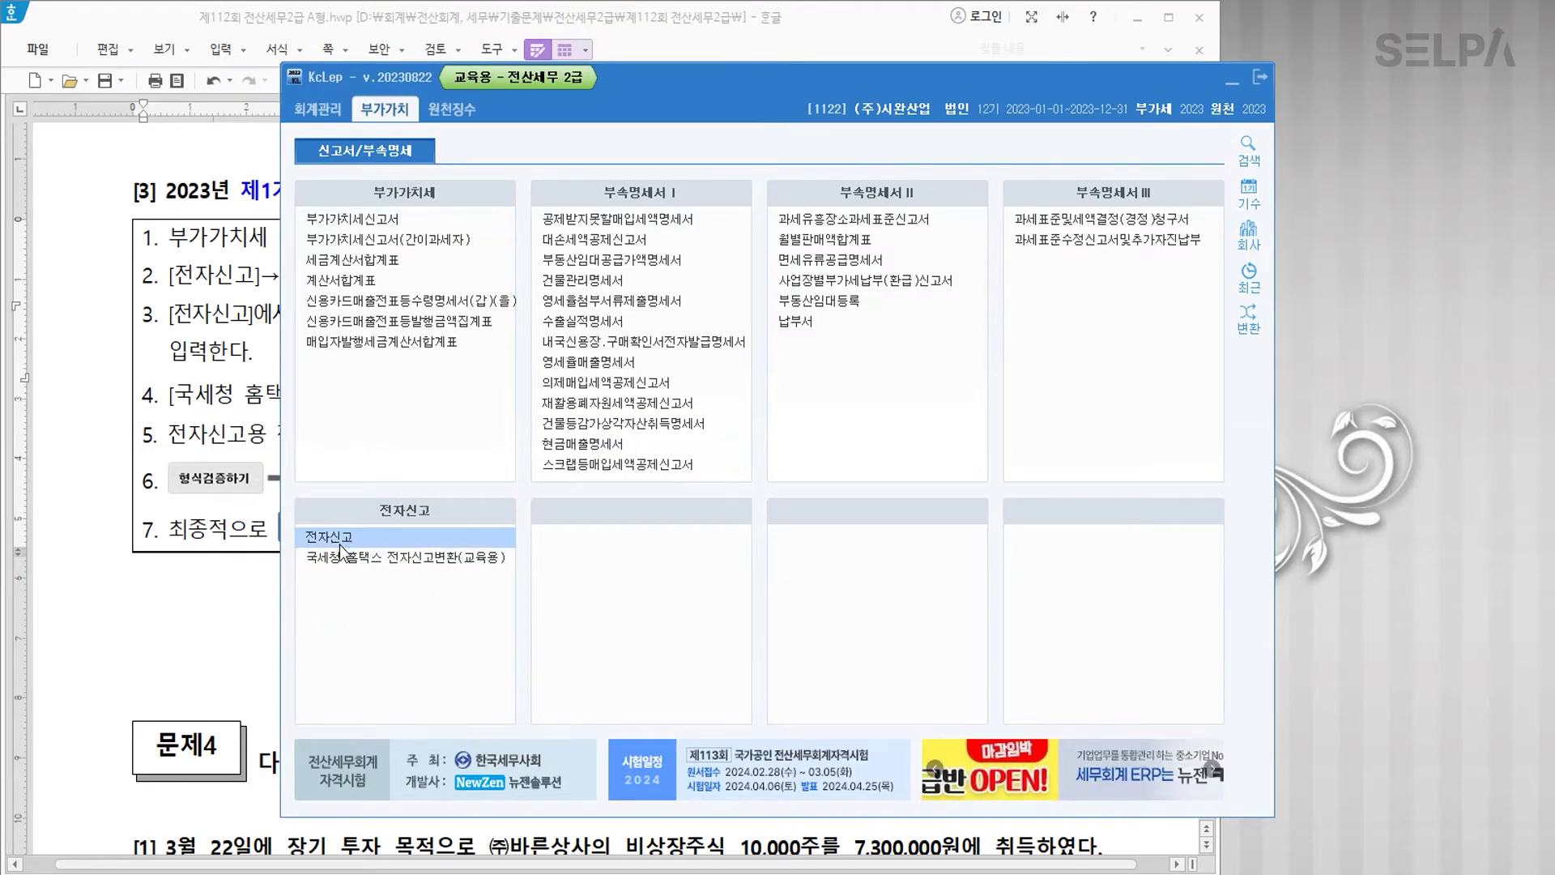
type("0")
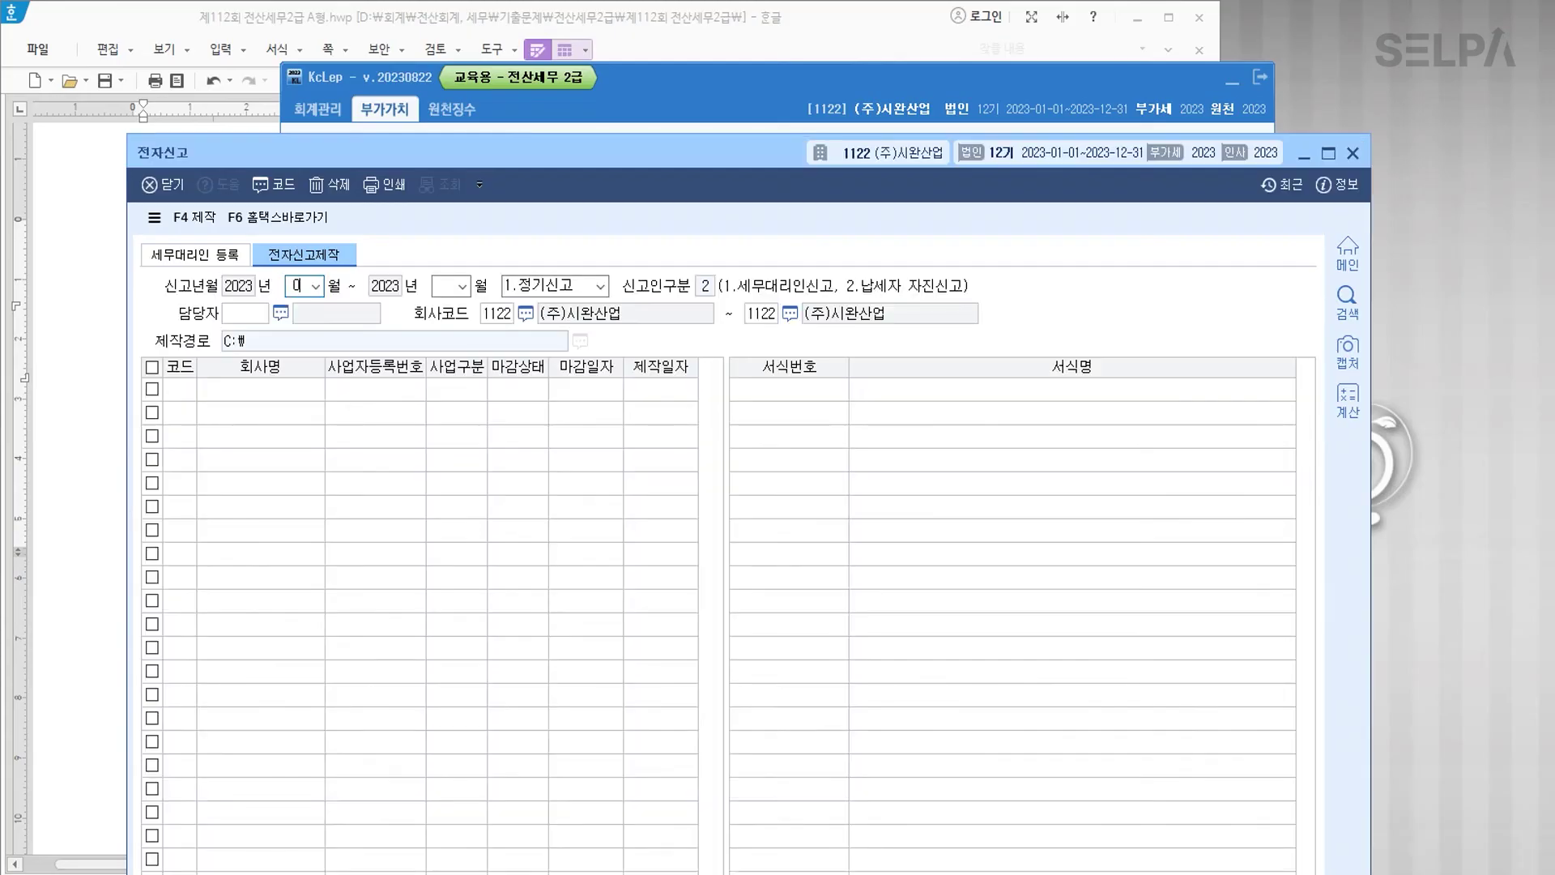
type("406")
key("Return")
key("Return")
key("Return")
key("Return")
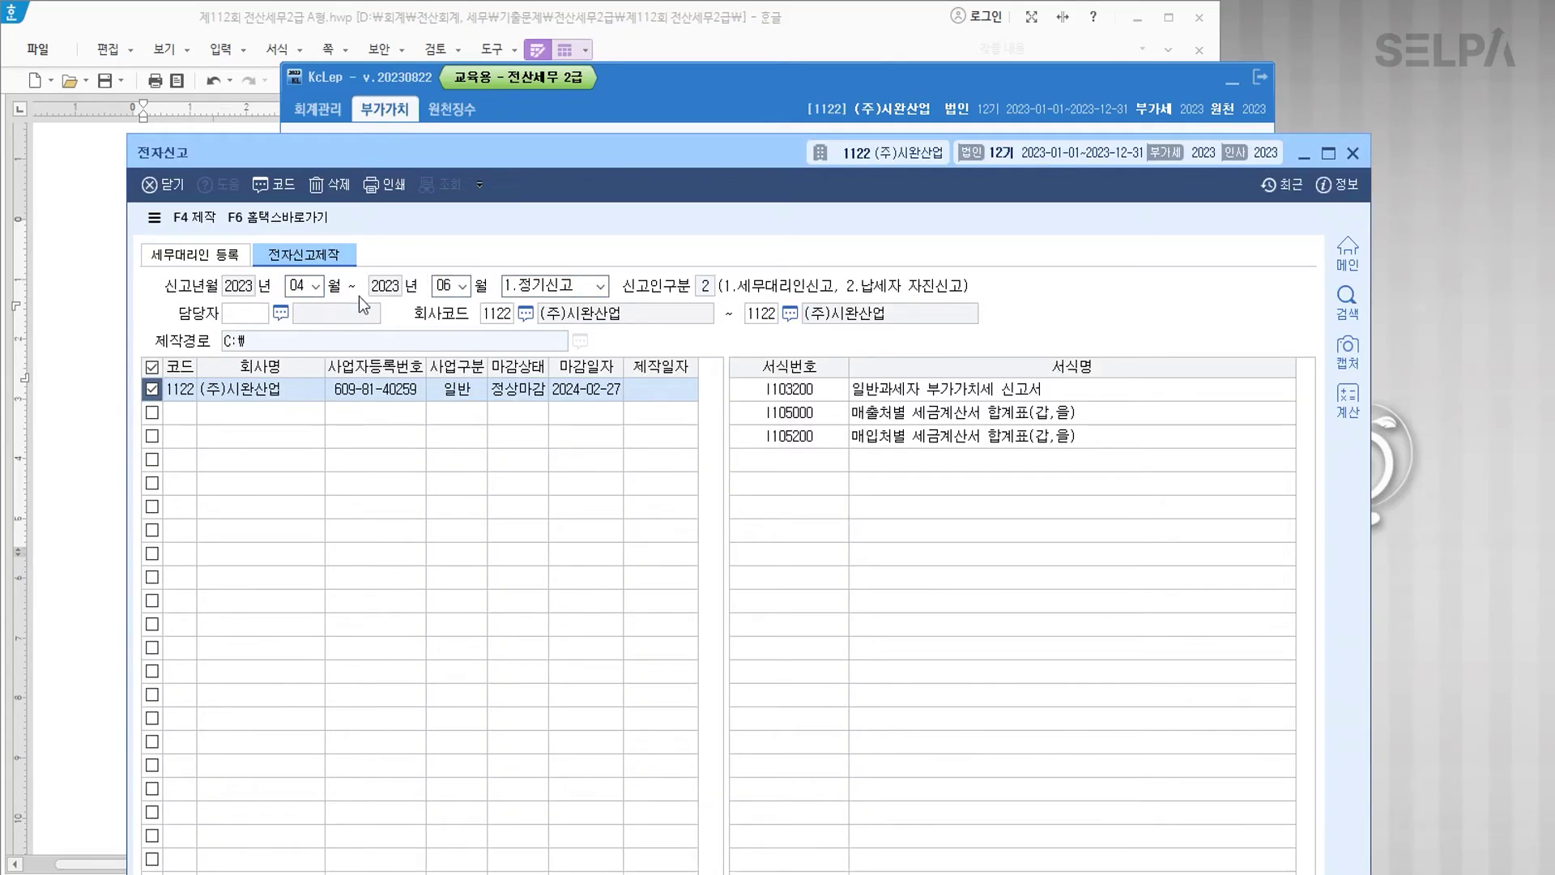
left_click(200, 220)
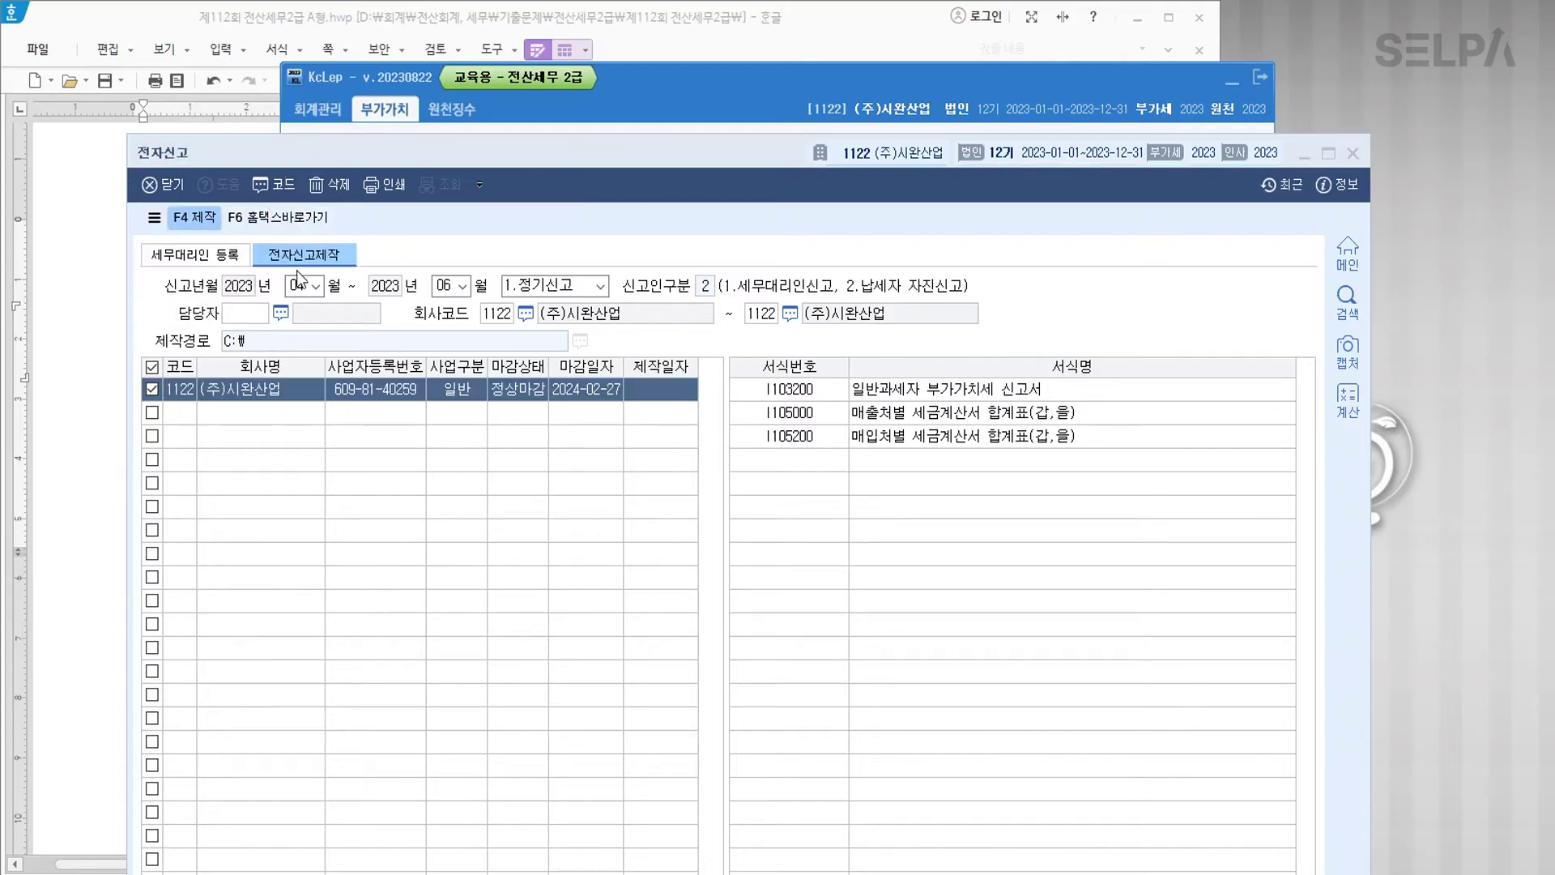
type("123456781234")
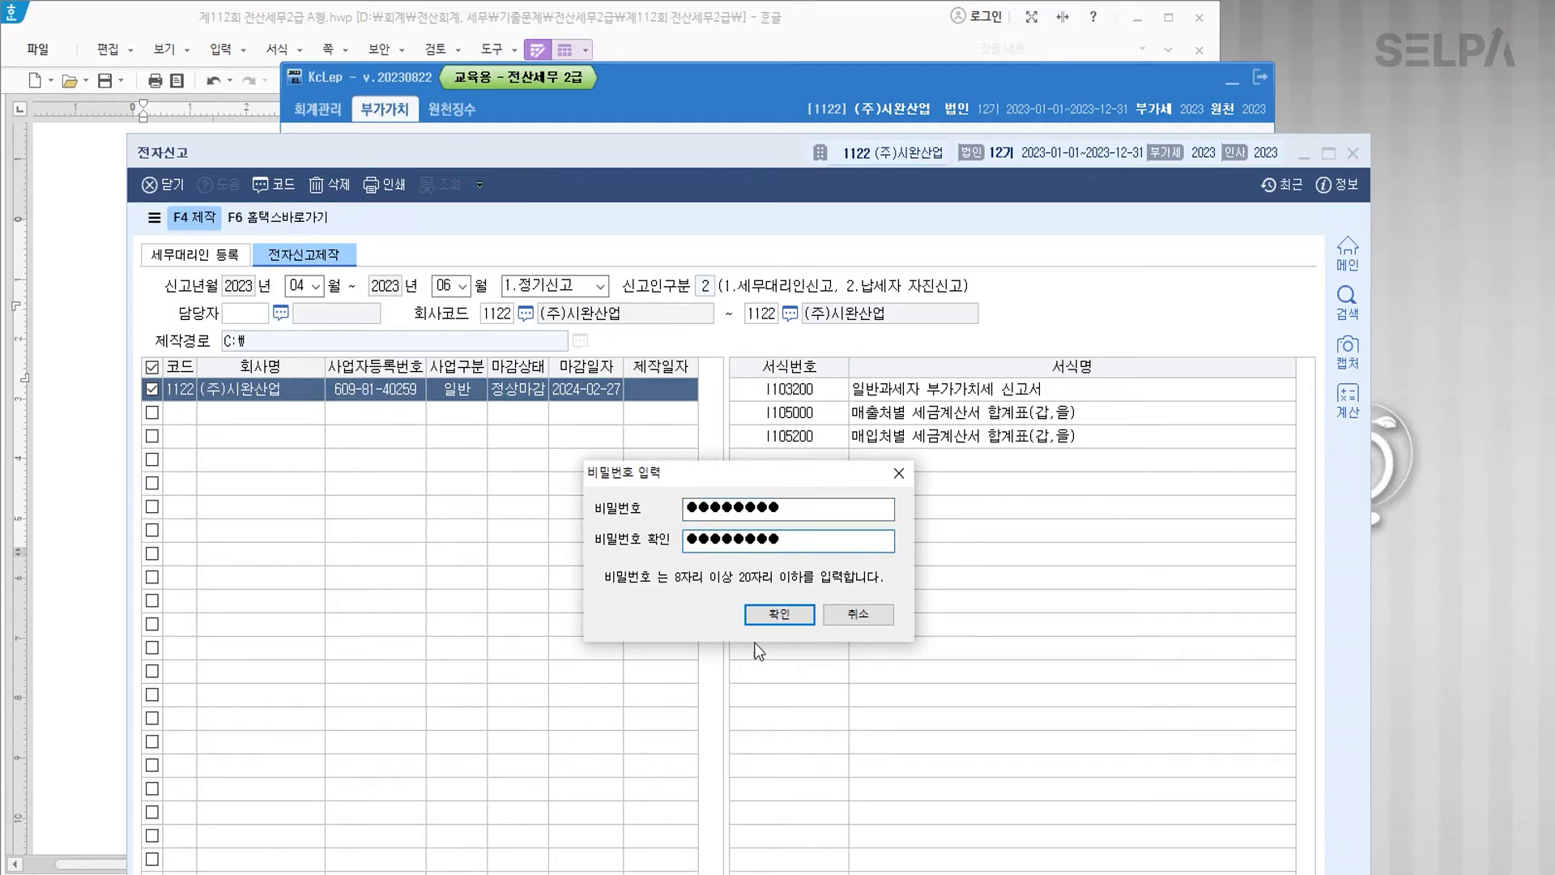
left_click(785, 614)
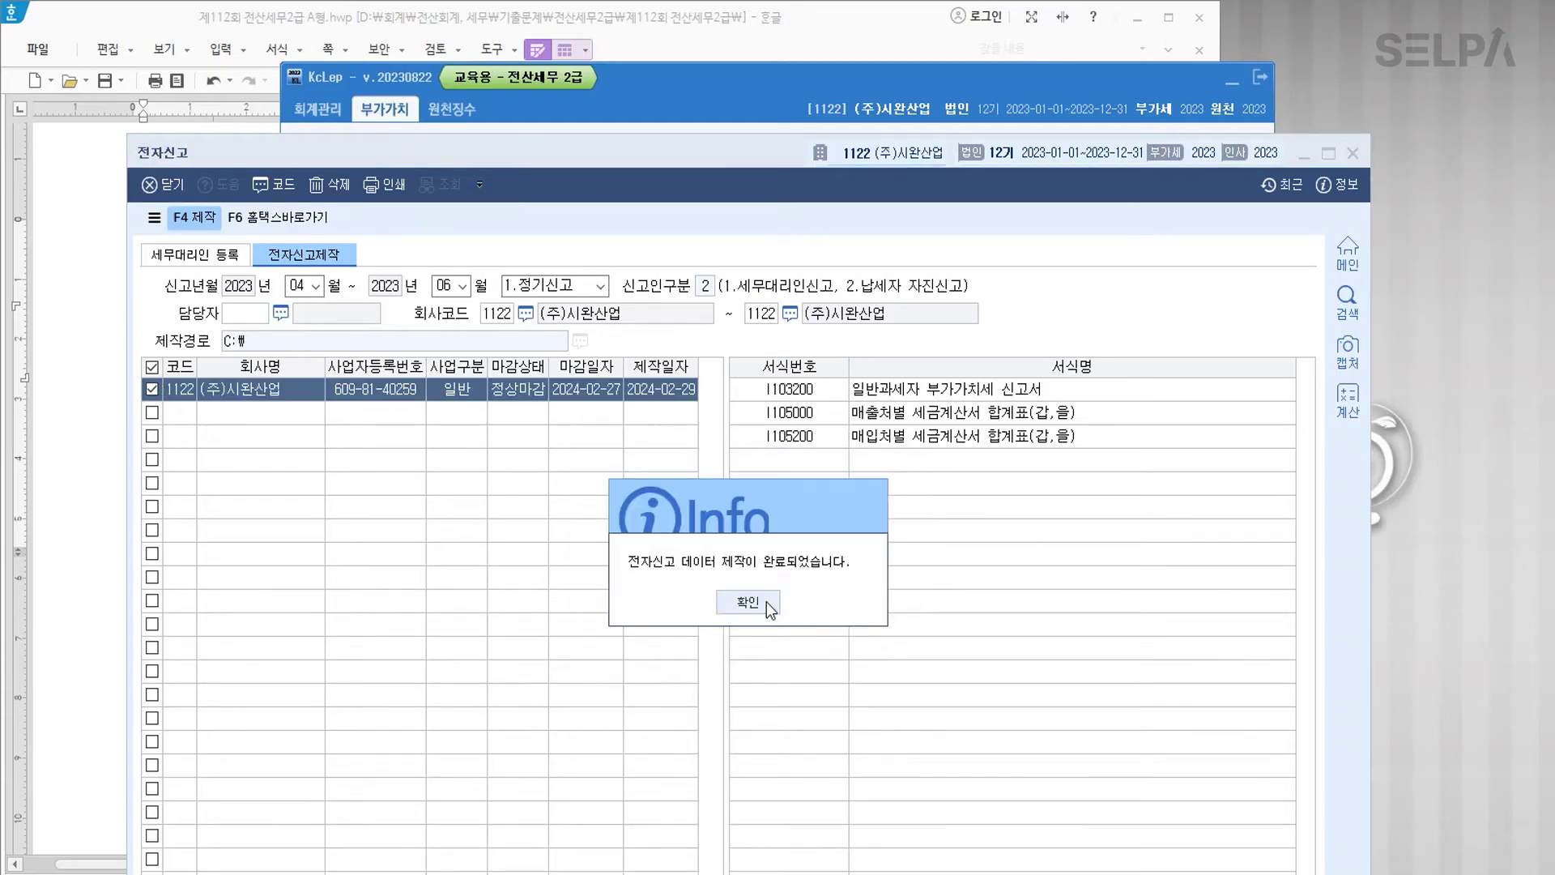
left_click(768, 602)
left_click(289, 220)
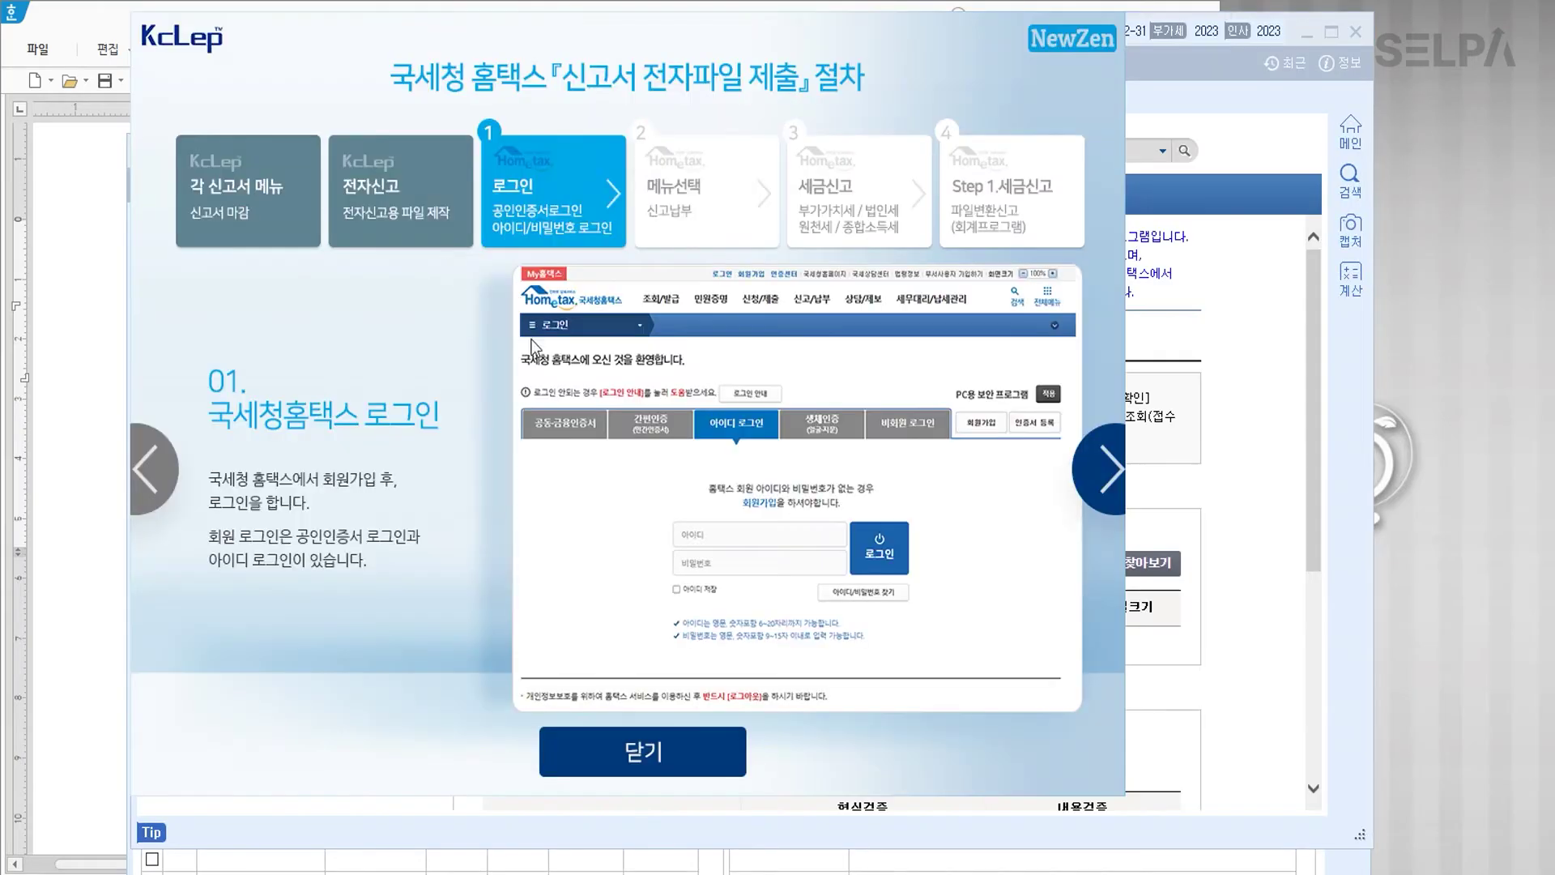
left_click(655, 755)
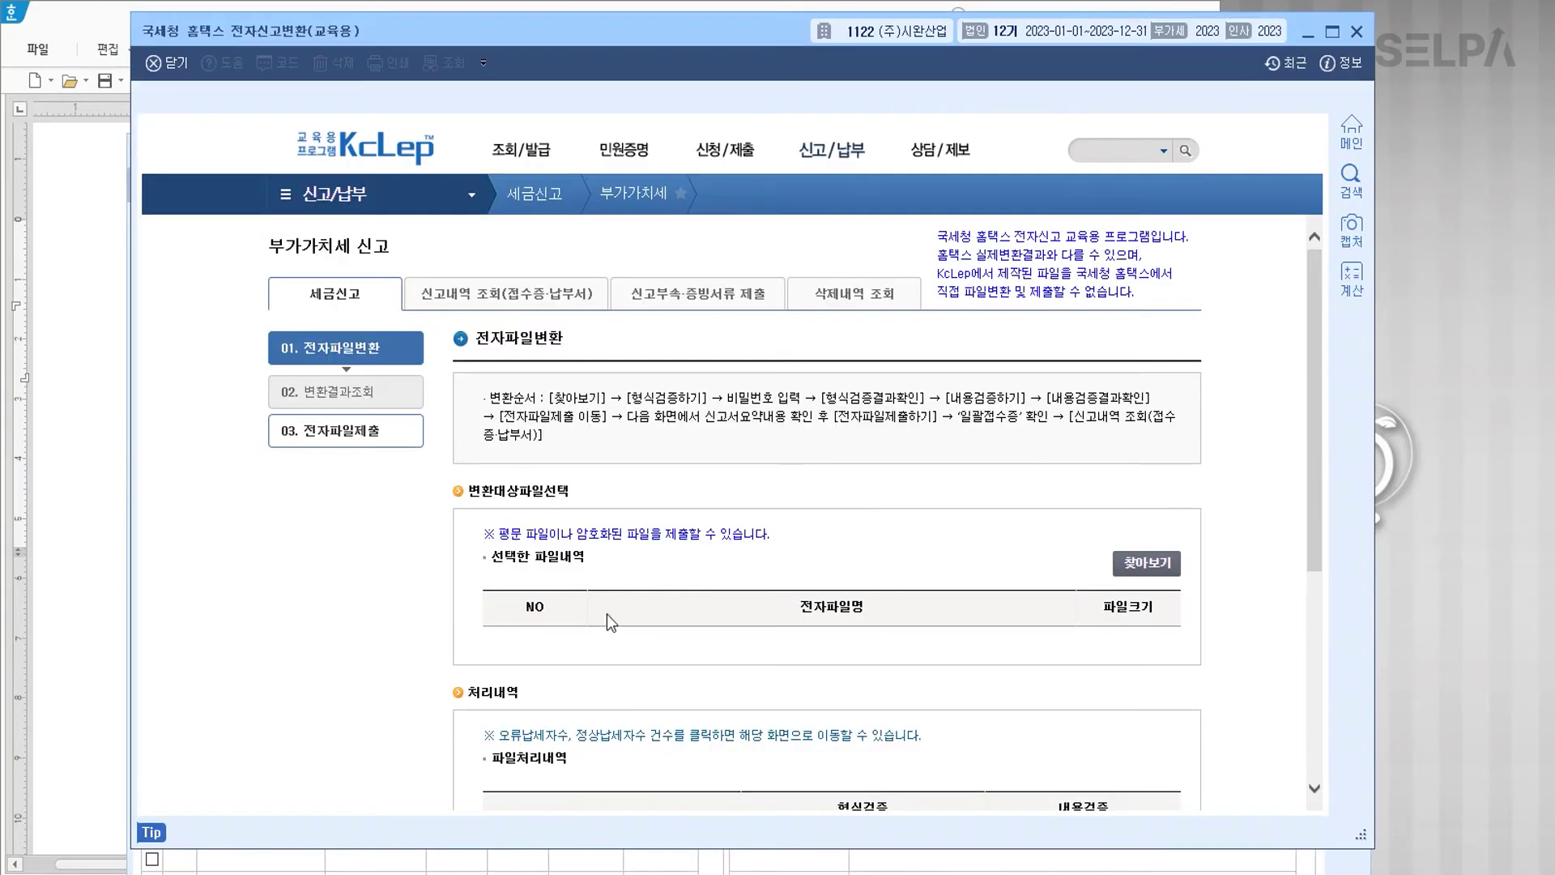
left_click(1138, 567)
scroll(649, 318, "down", 3)
left_click(483, 398)
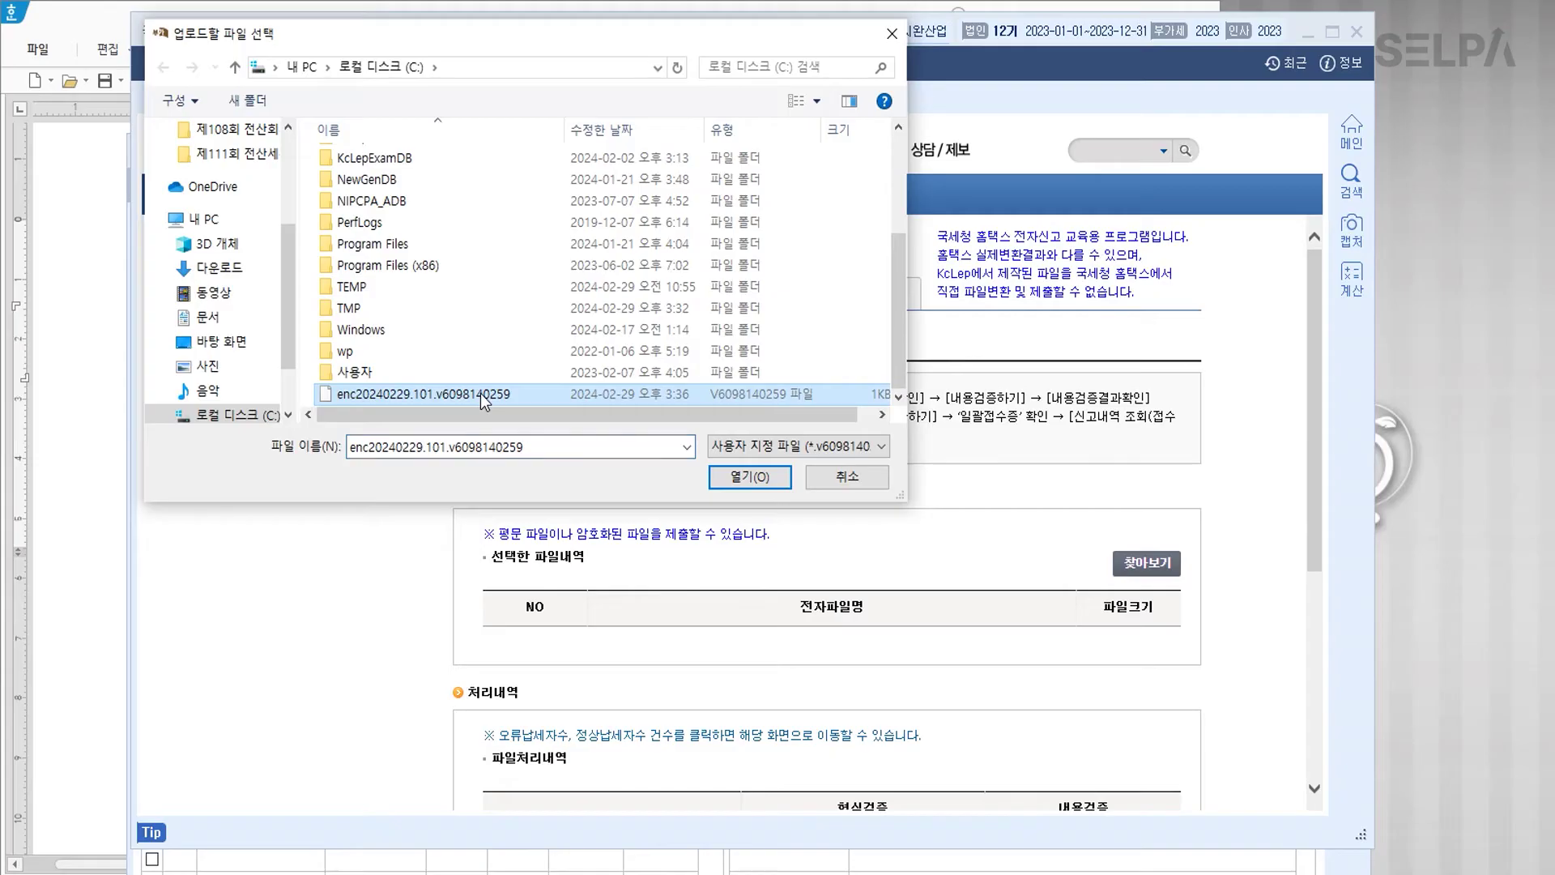
left_click(483, 398)
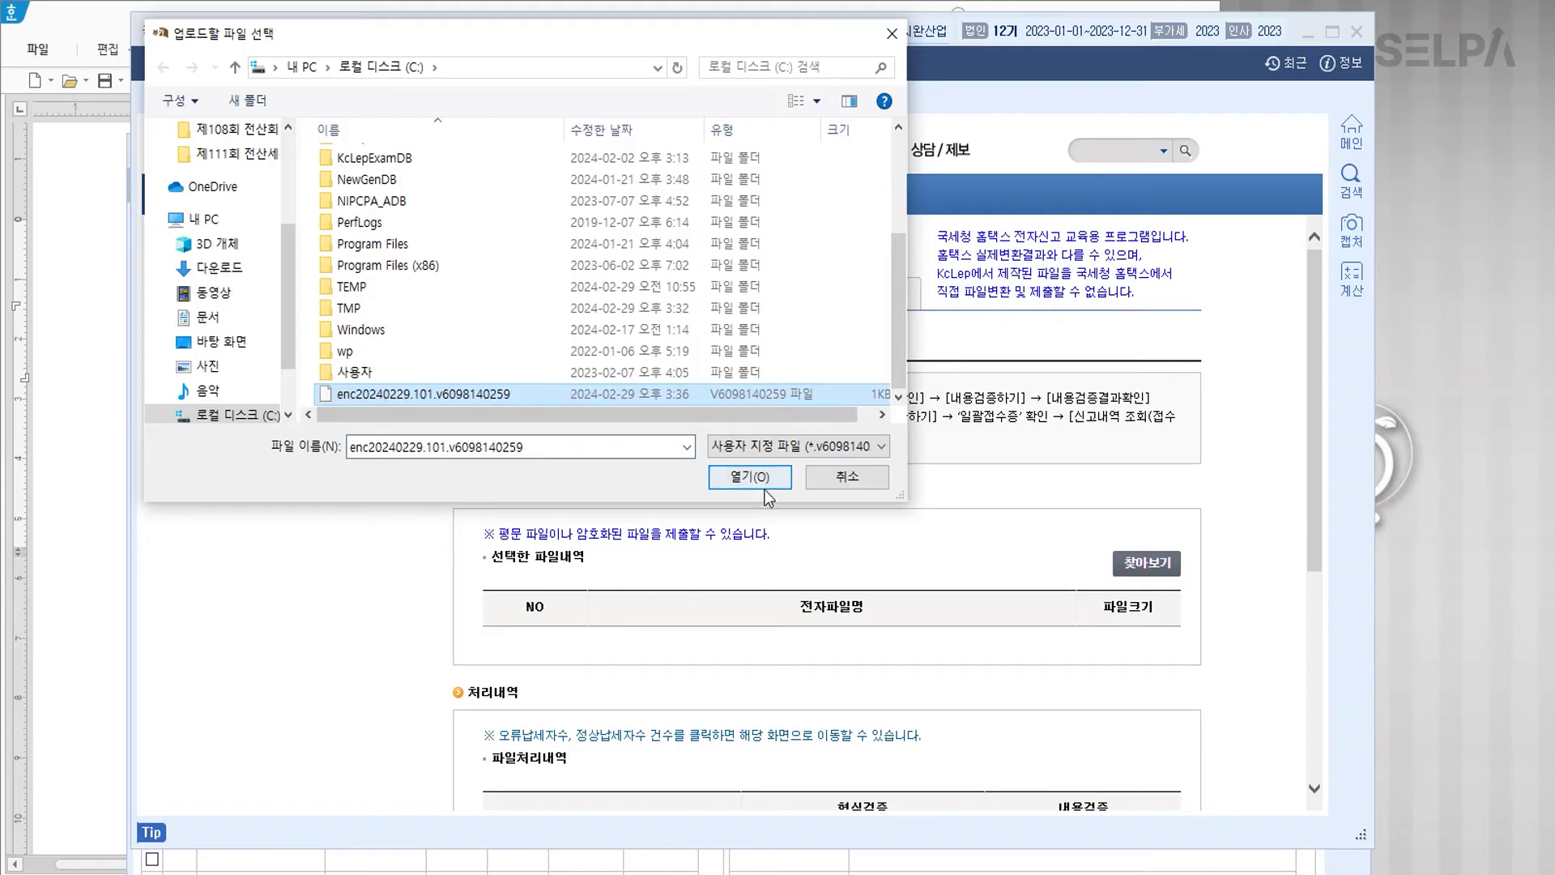
left_click(741, 477)
Step: Run format and content validation on the file using the conversion password
scroll(741, 486, "down", 5)
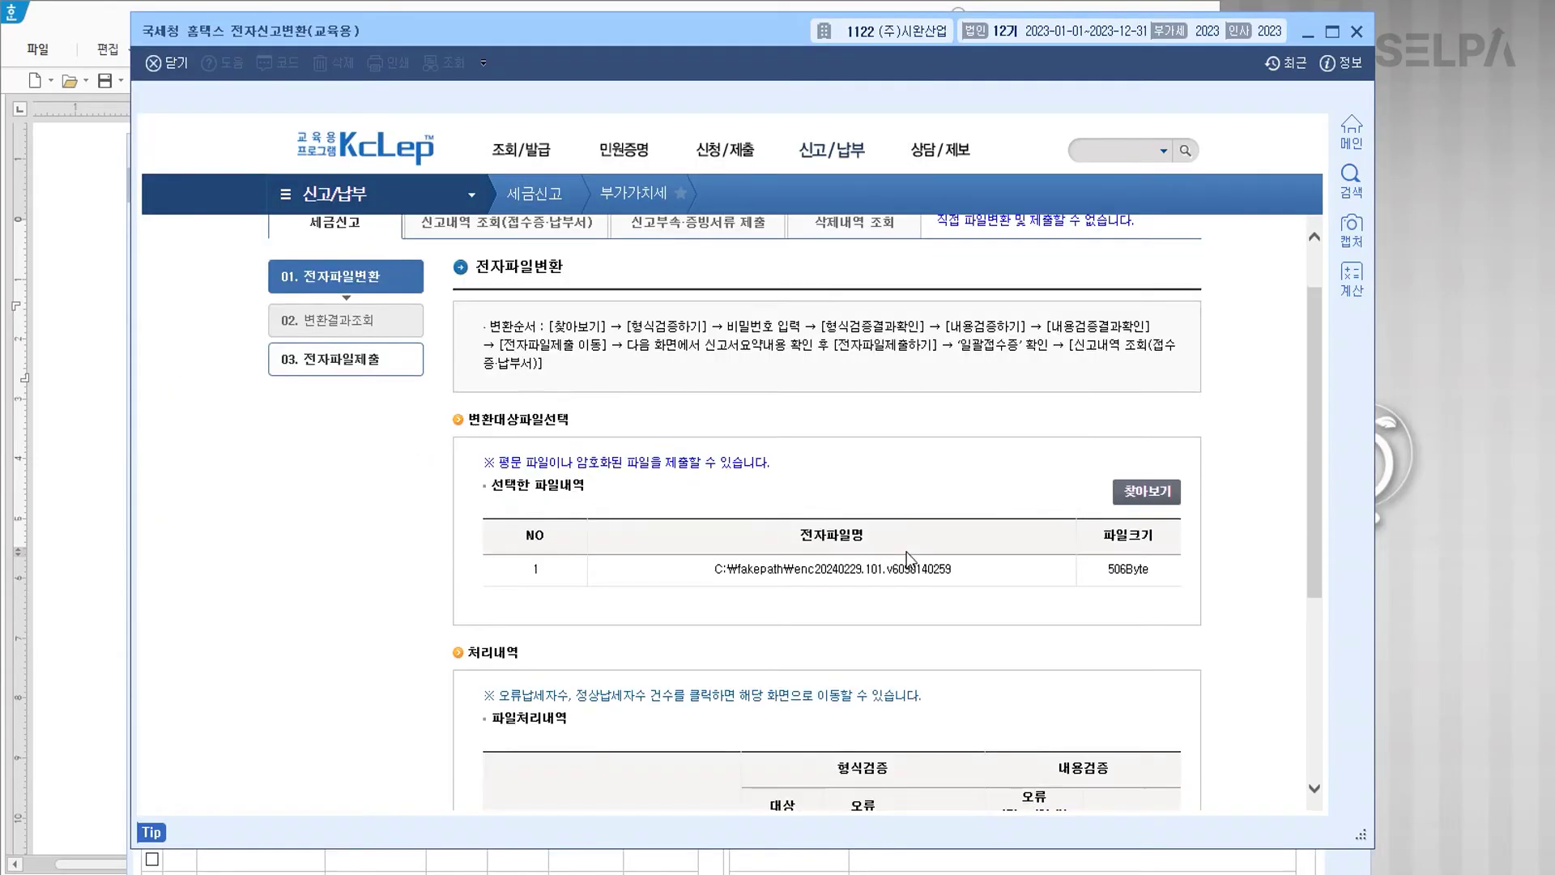
left_click(540, 731)
type("12345678")
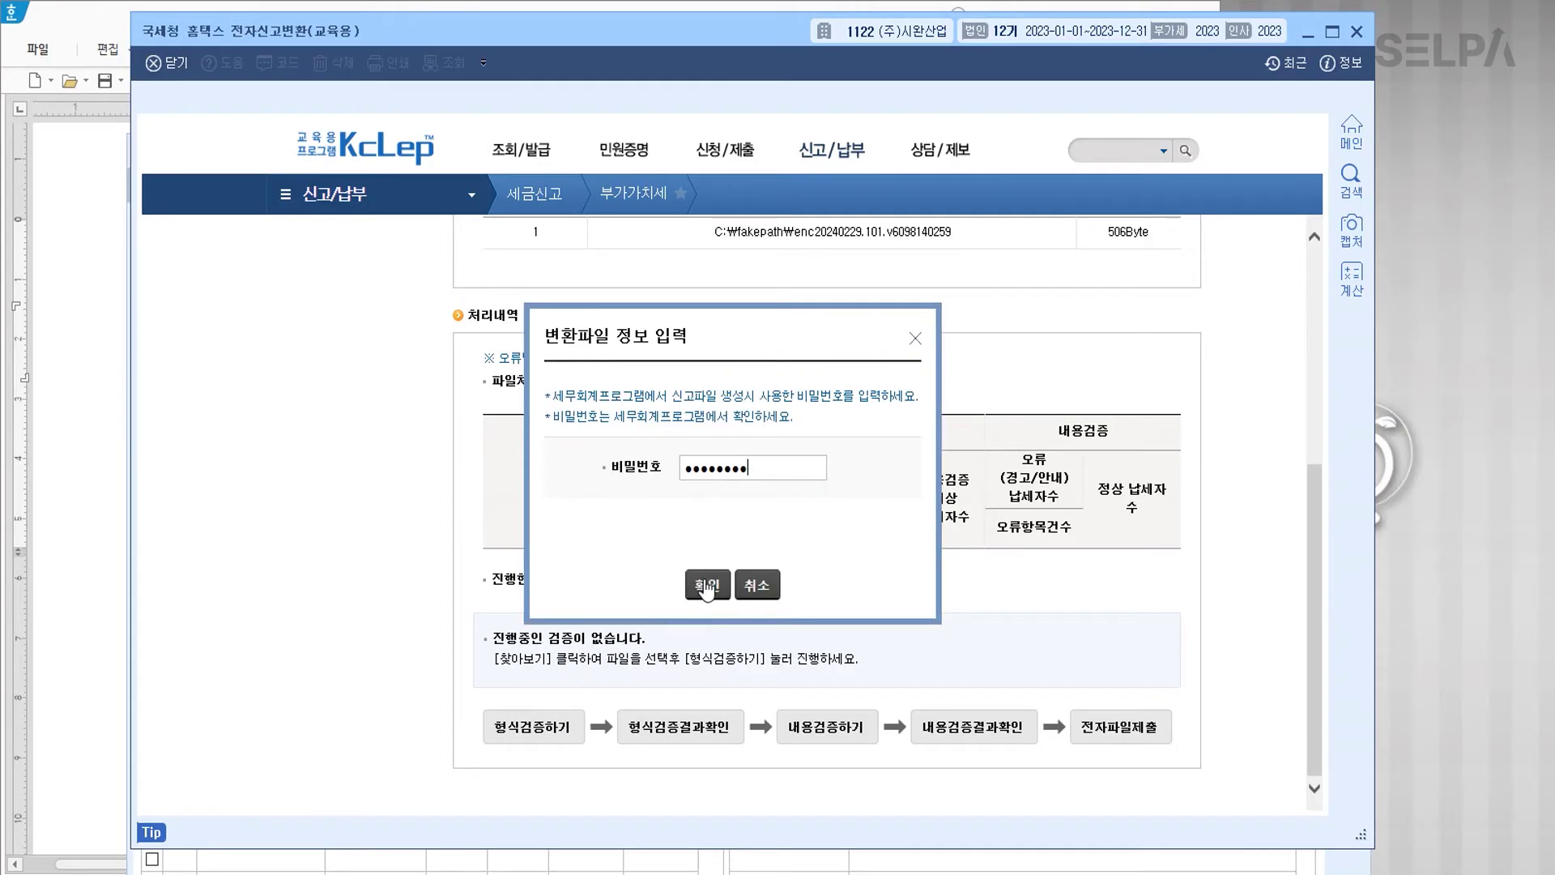
left_click(706, 585)
left_click(711, 765)
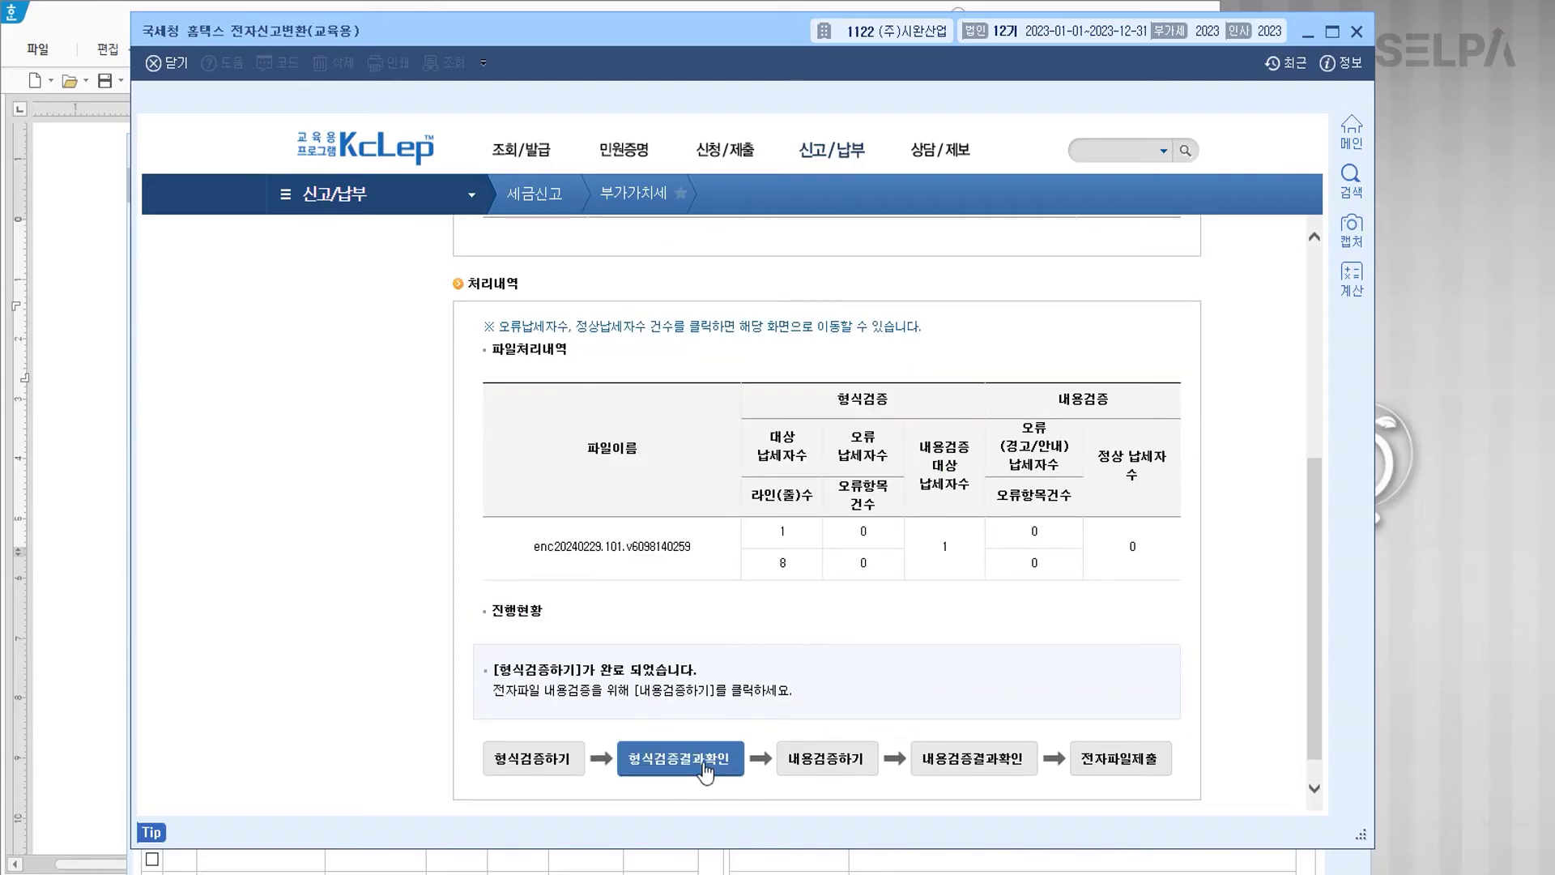
left_click(852, 765)
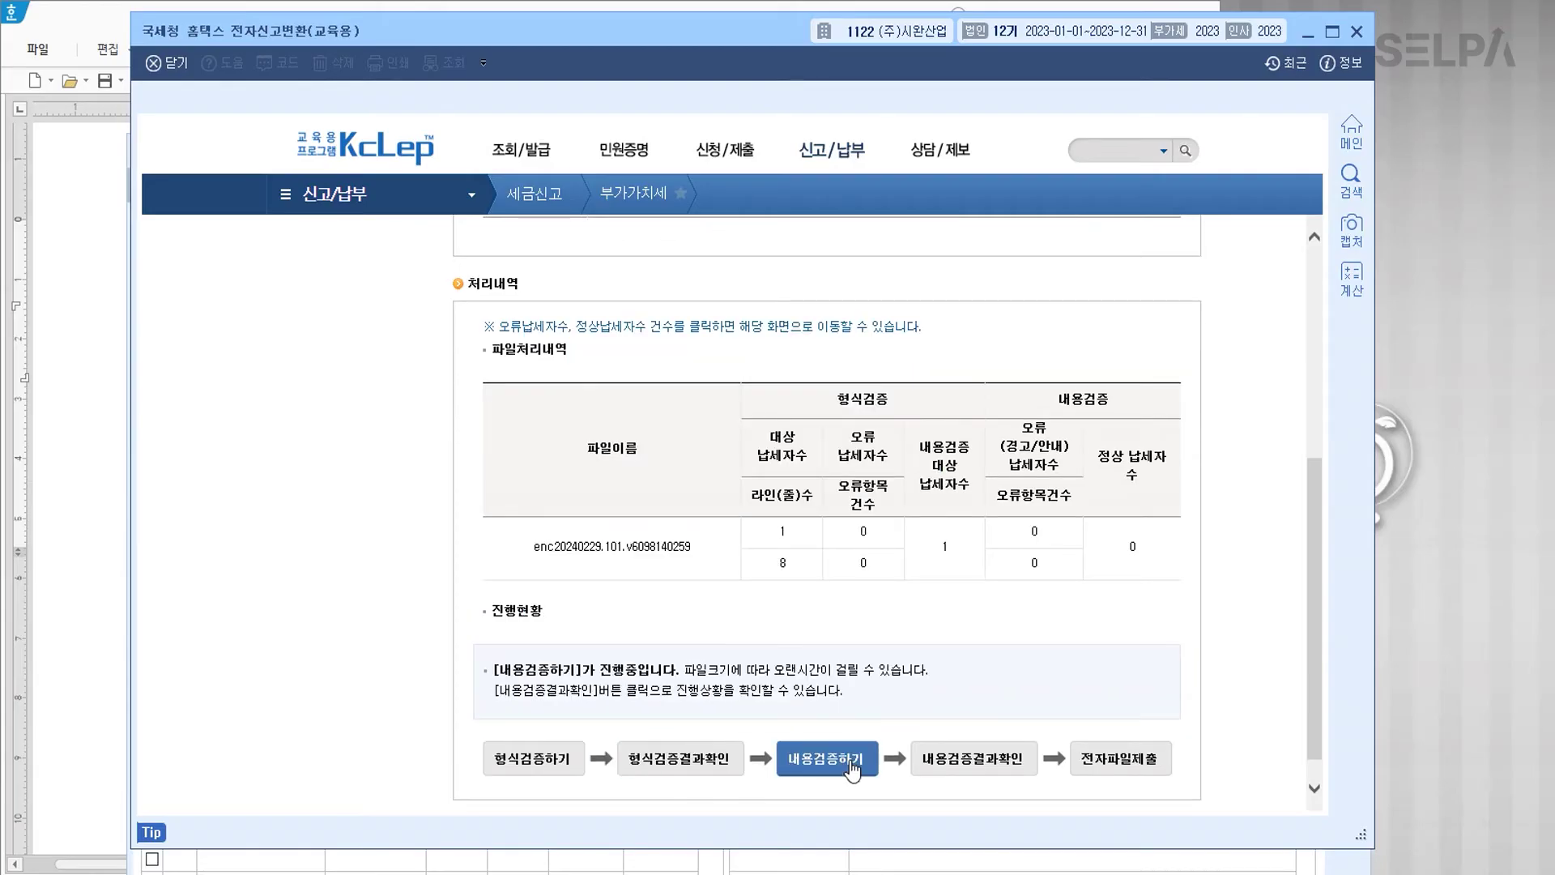
left_click(974, 768)
Step: Submit the converted VAT file, dismiss the receipt, and close the conversion window
left_click(1109, 769)
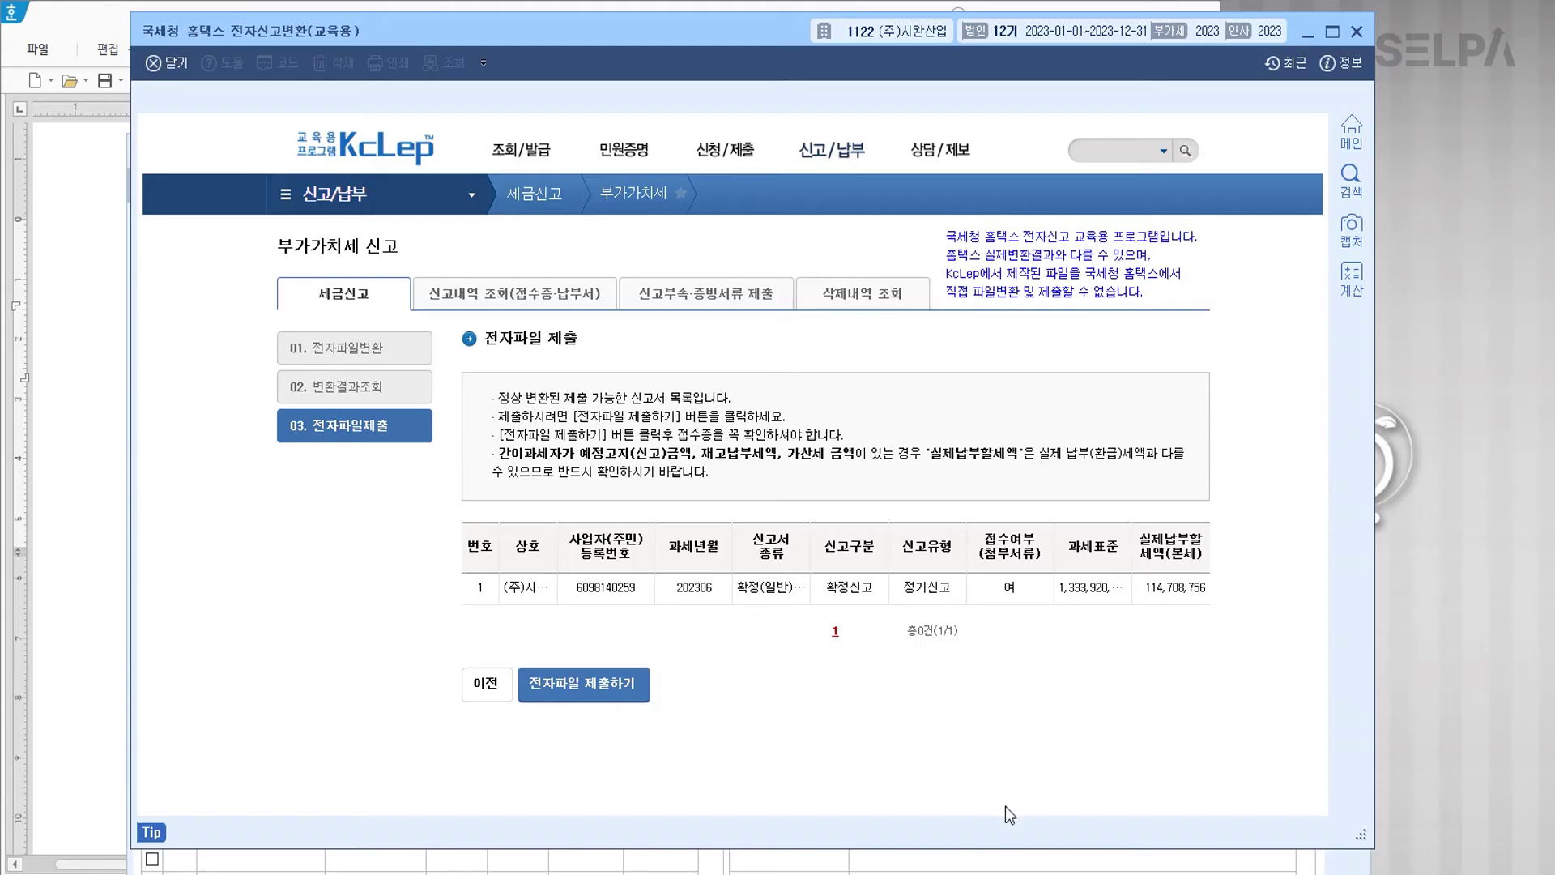
left_click(588, 694)
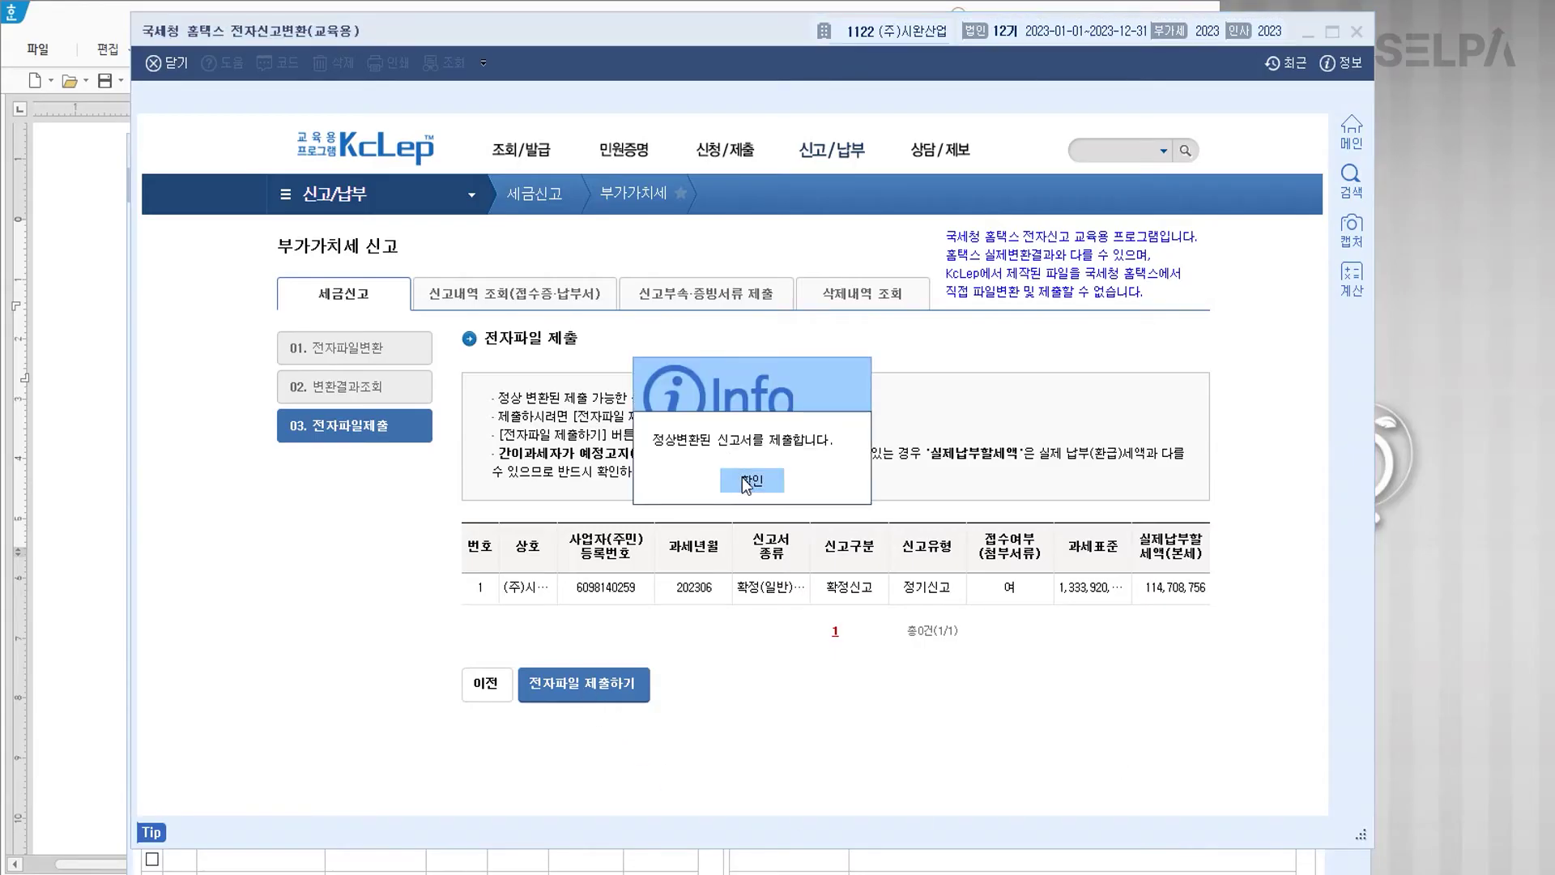
left_click(744, 482)
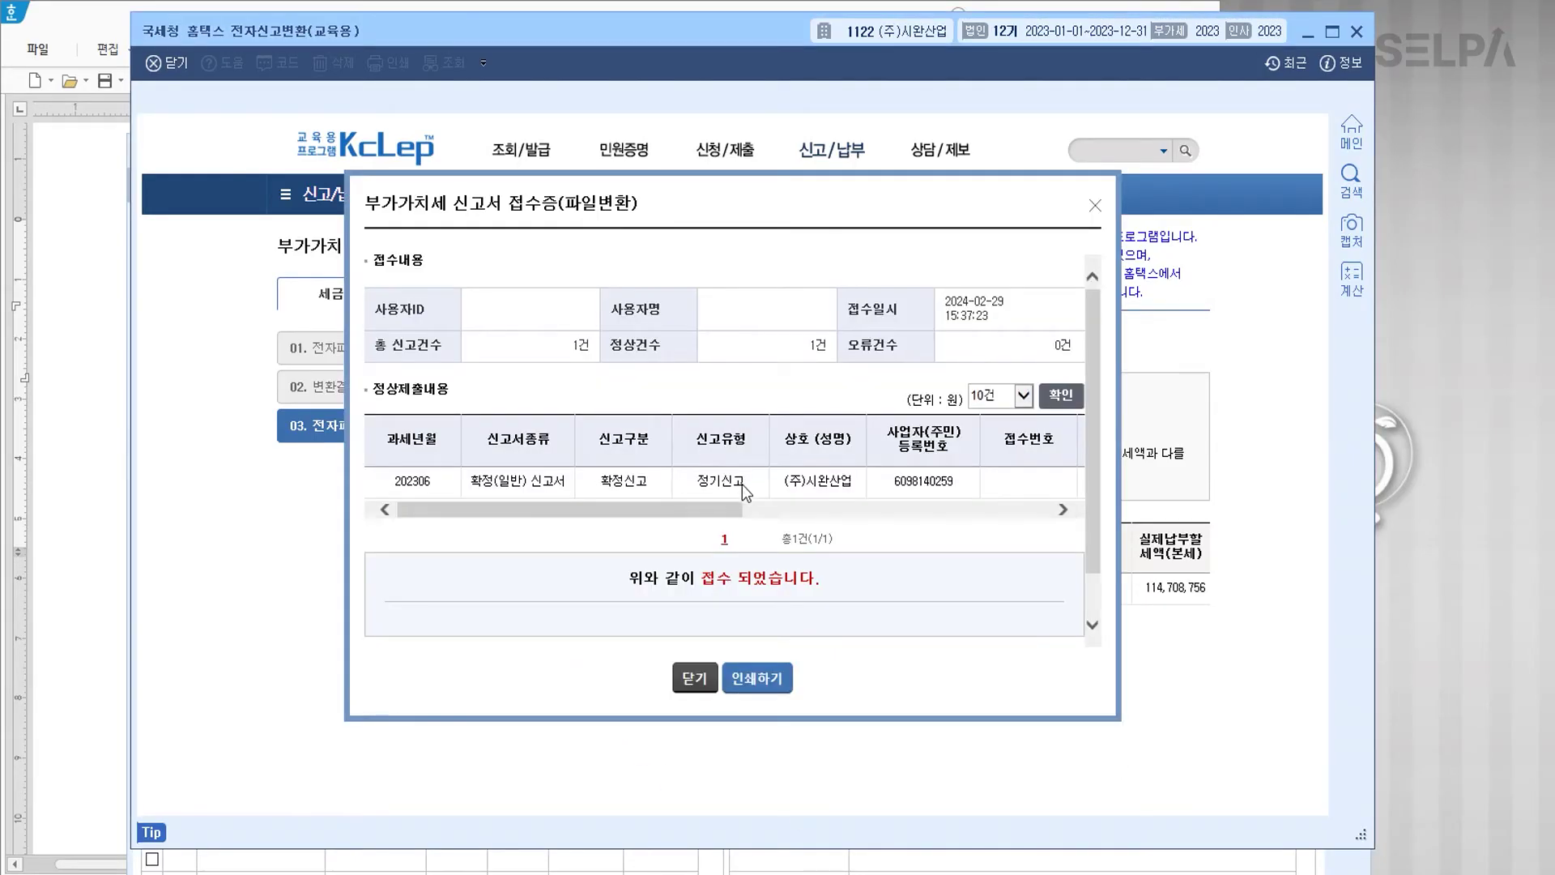
left_click(696, 679)
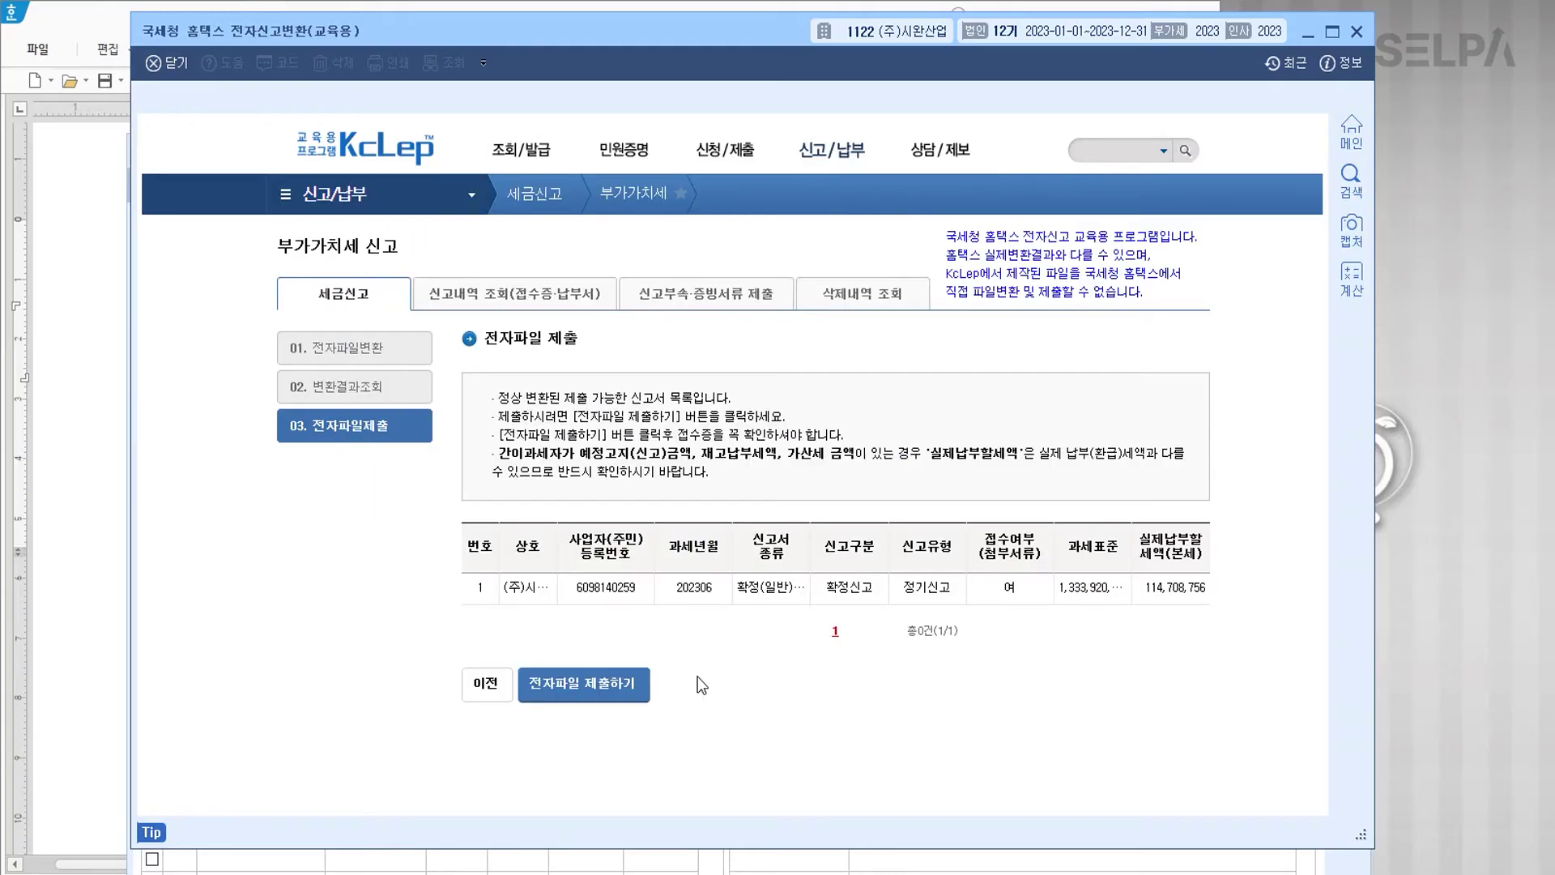
left_click(1357, 30)
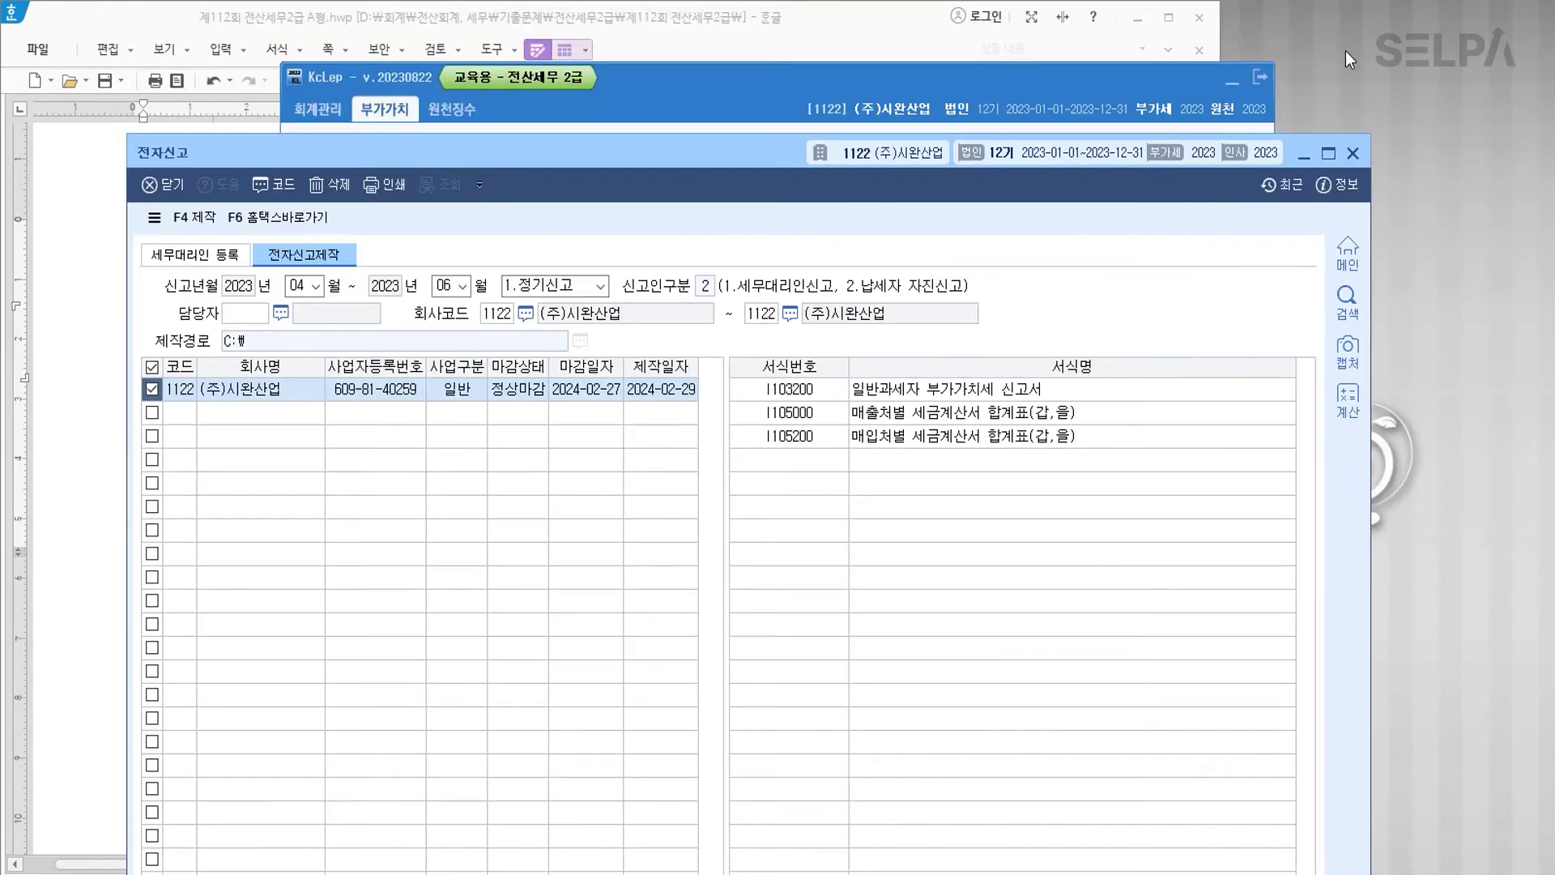
Step: In problem [1], colour 장기 투자 목적 and 비상장주식 blue and annotate '>> 매도가능증권'
left_click(1352, 153)
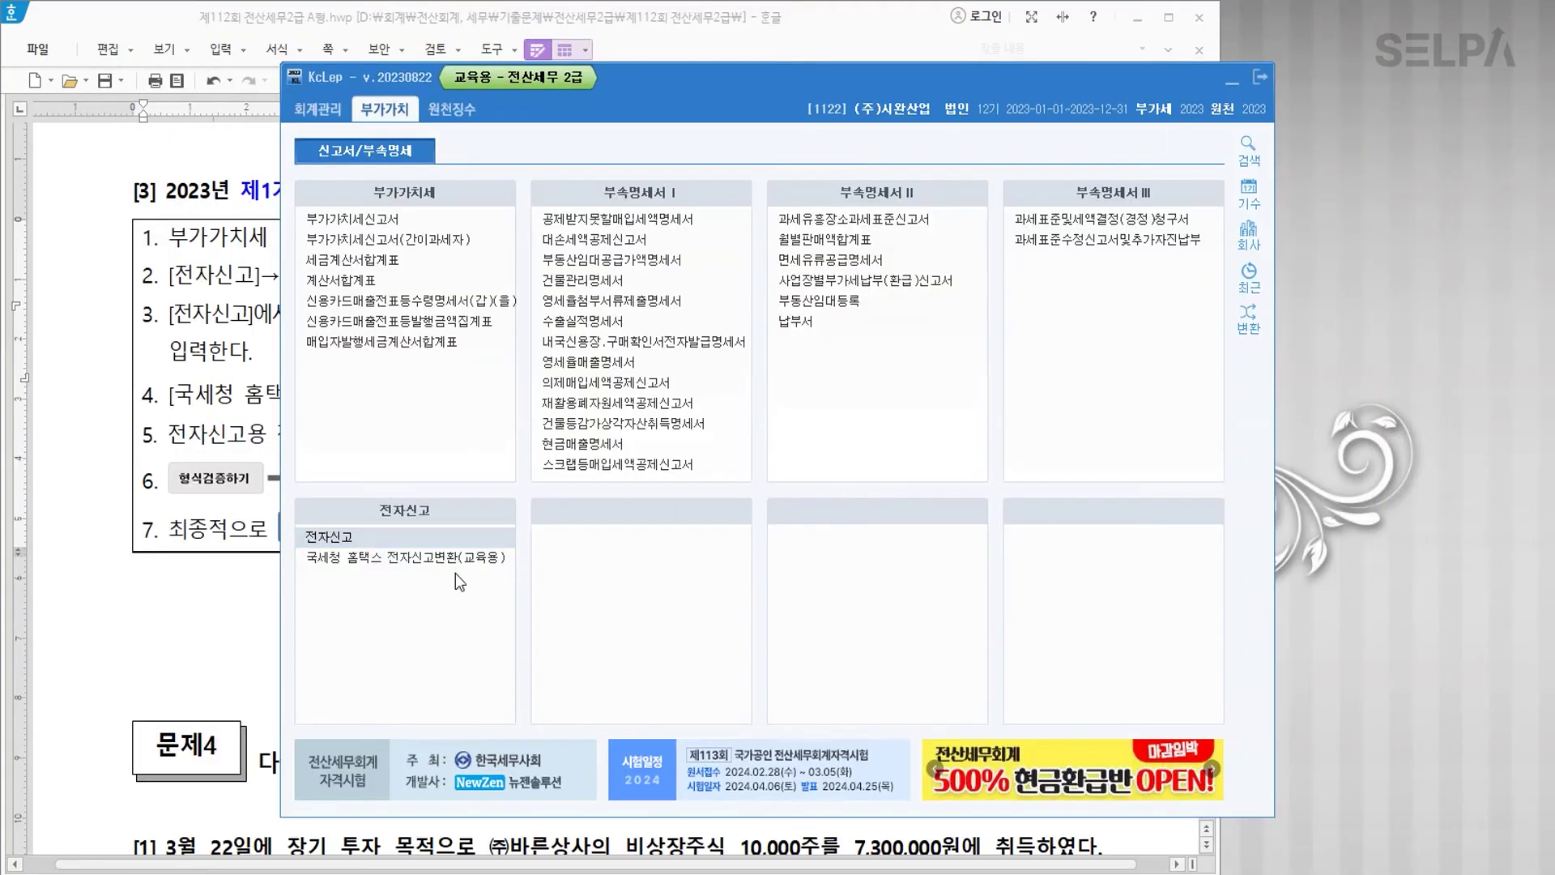
key("alt+Tab")
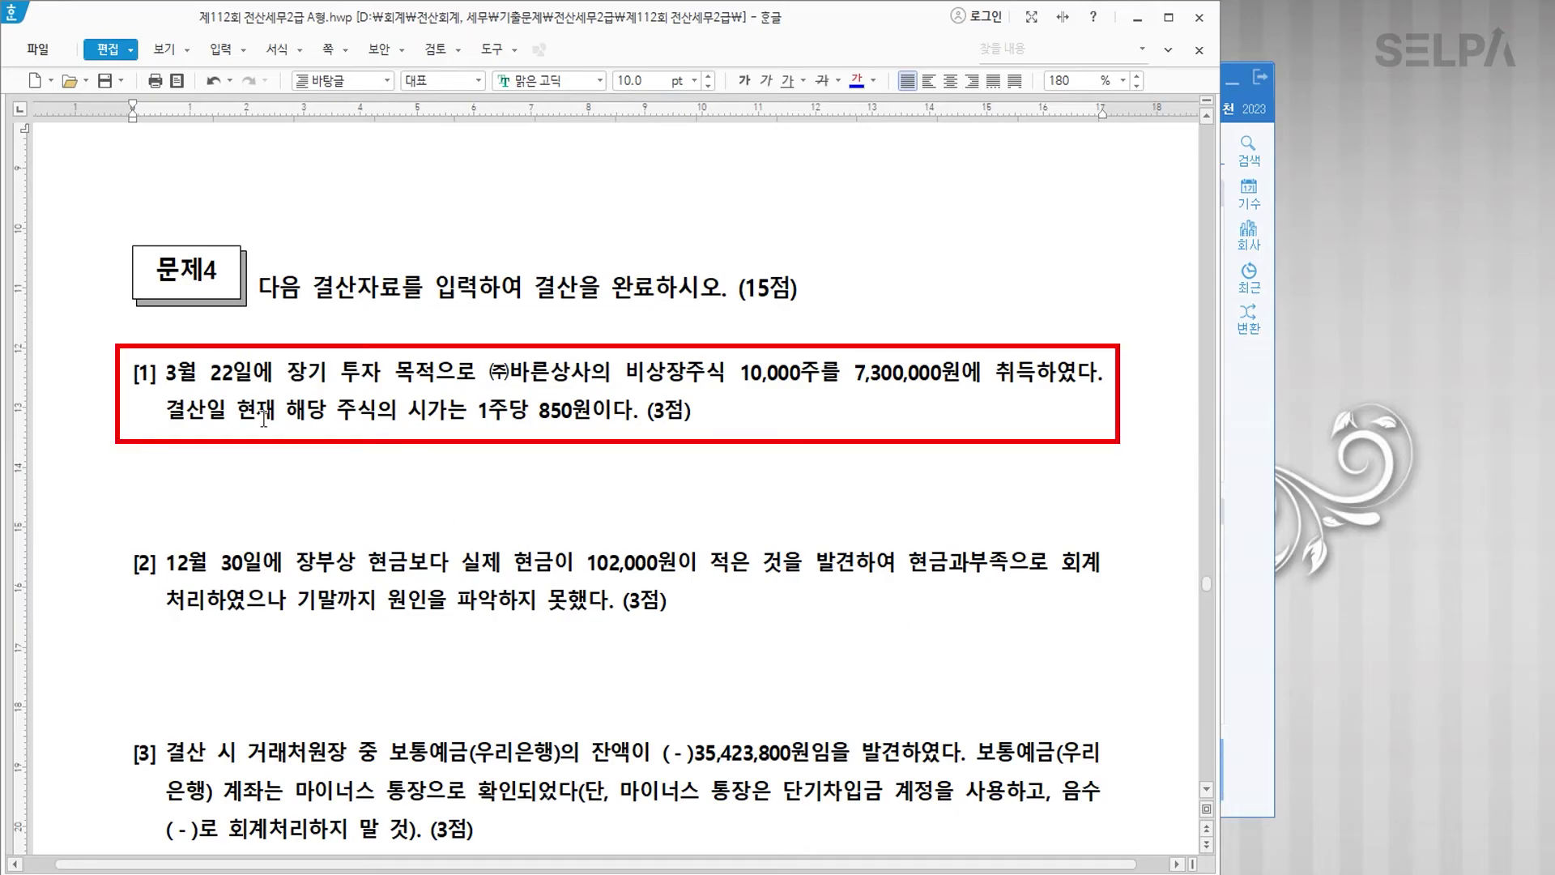
left_click_drag(290, 372, 435, 380)
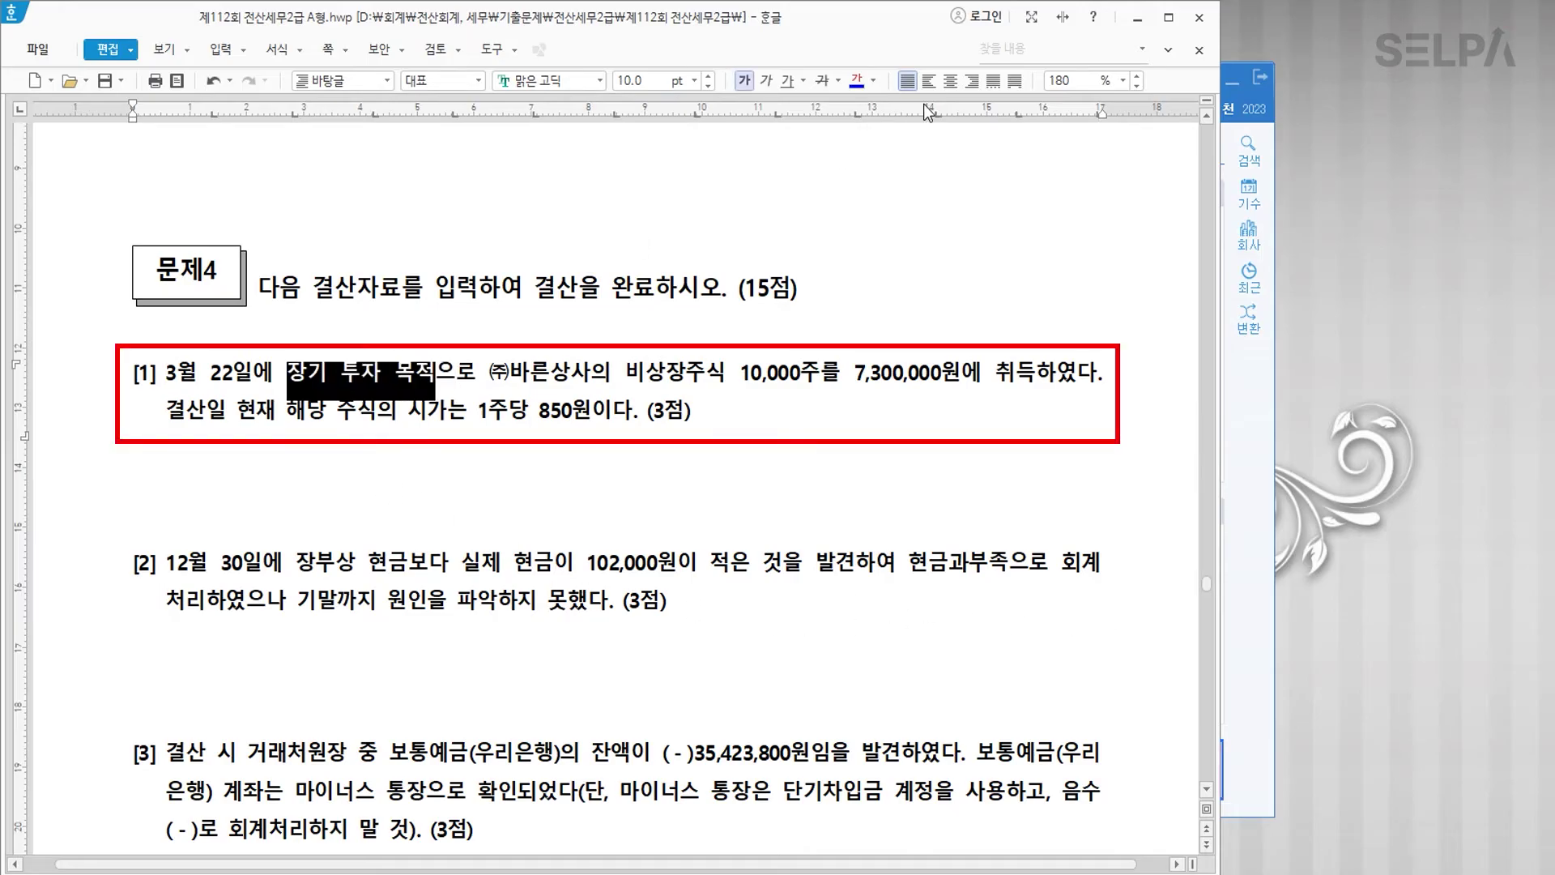
left_click(855, 83)
left_click_drag(627, 374, 720, 377)
left_click(857, 84)
left_click(730, 372)
type(">> 매도가능증권")
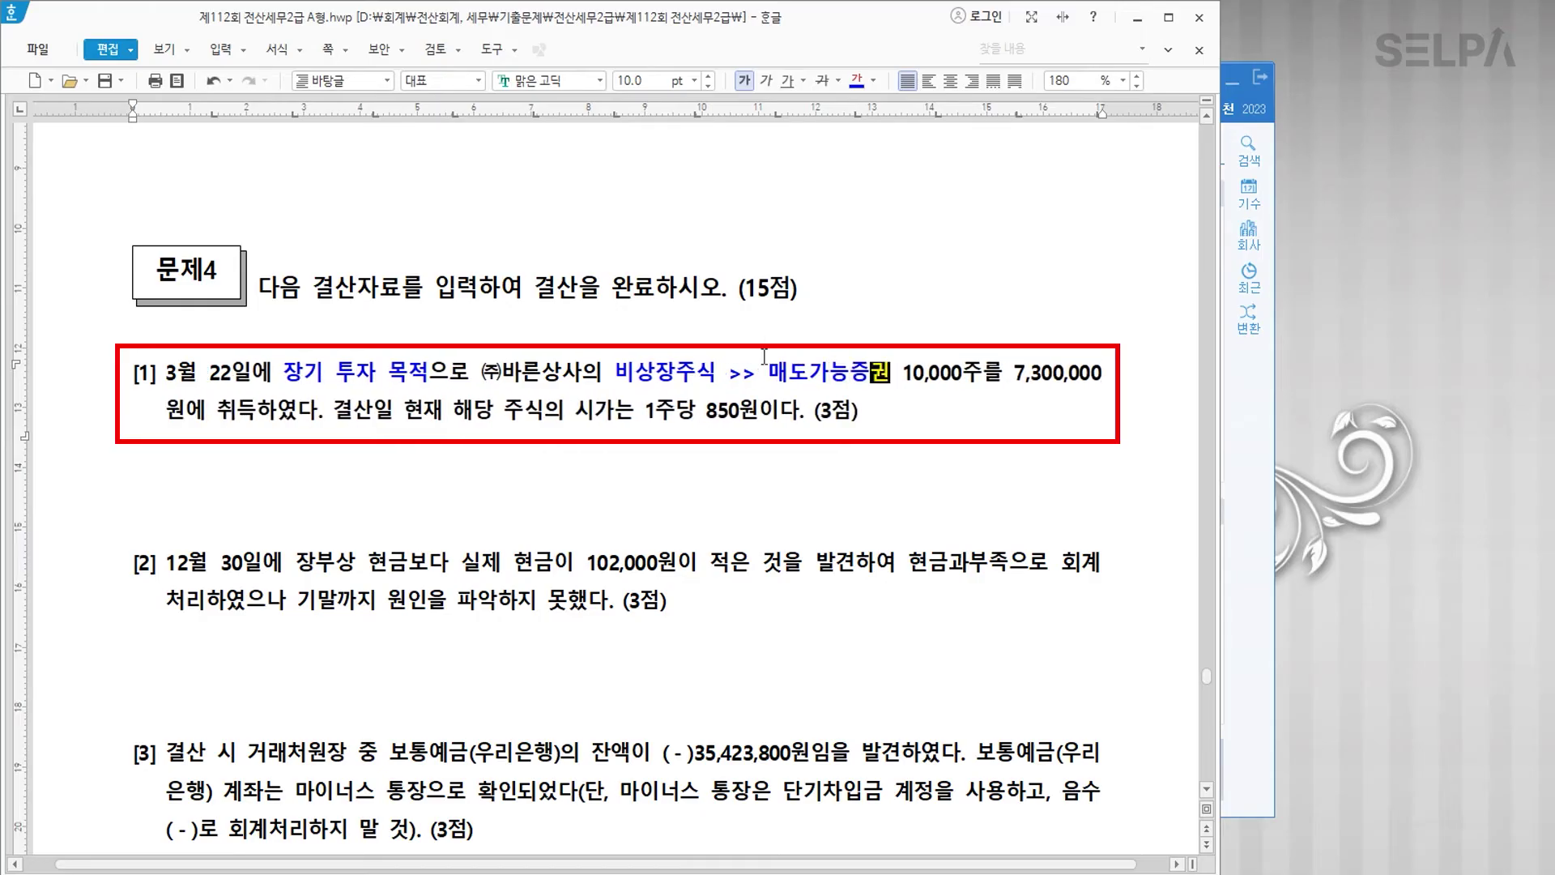
left_click_drag(1013, 373, 1045, 374)
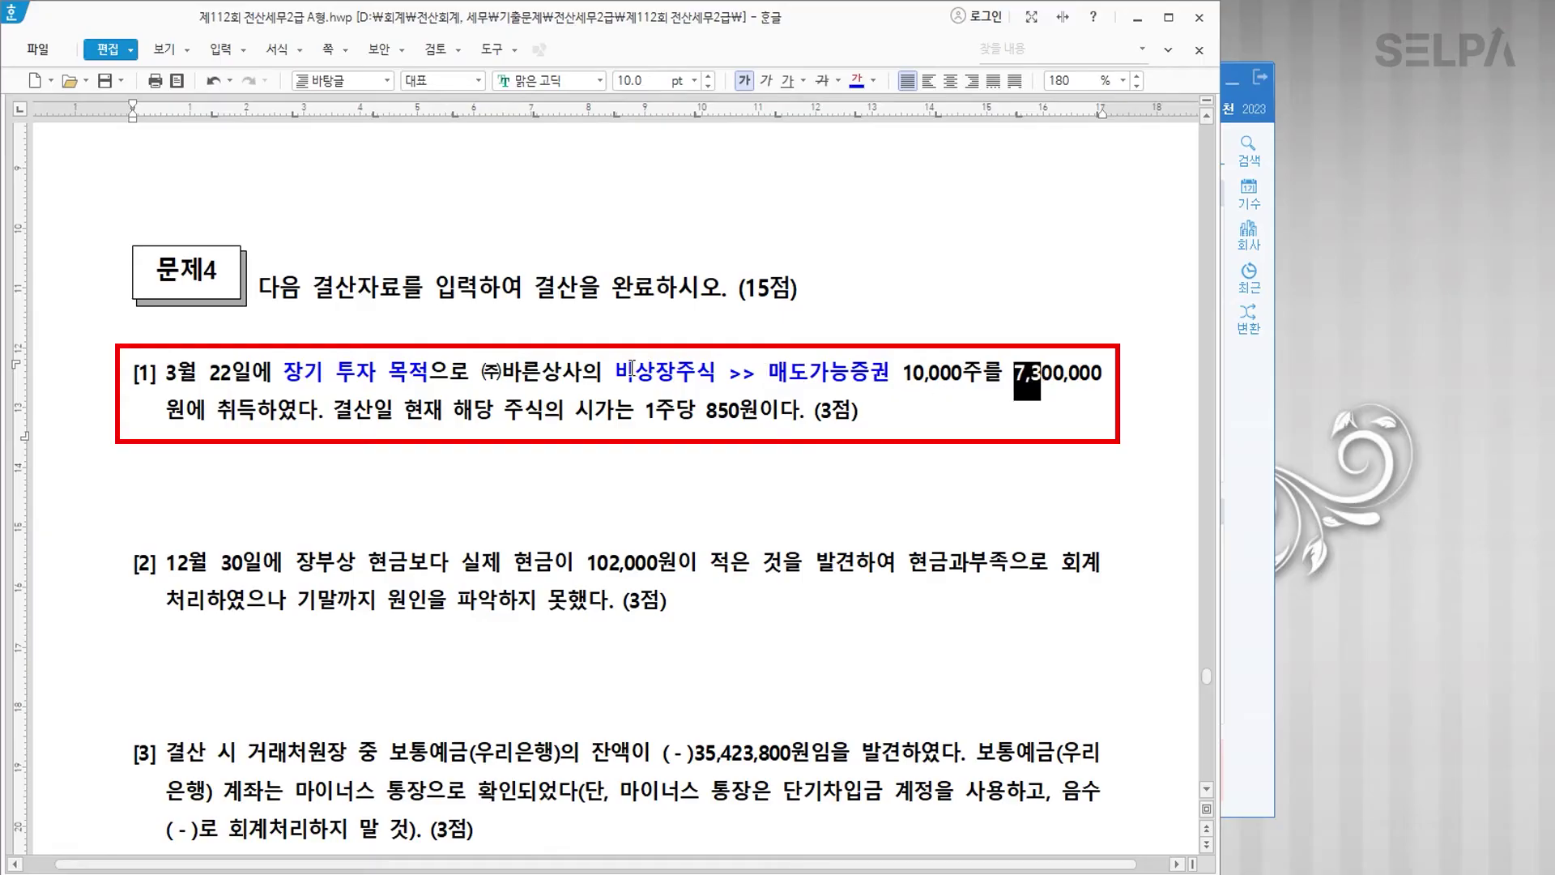
left_click(615, 371)
key("Return")
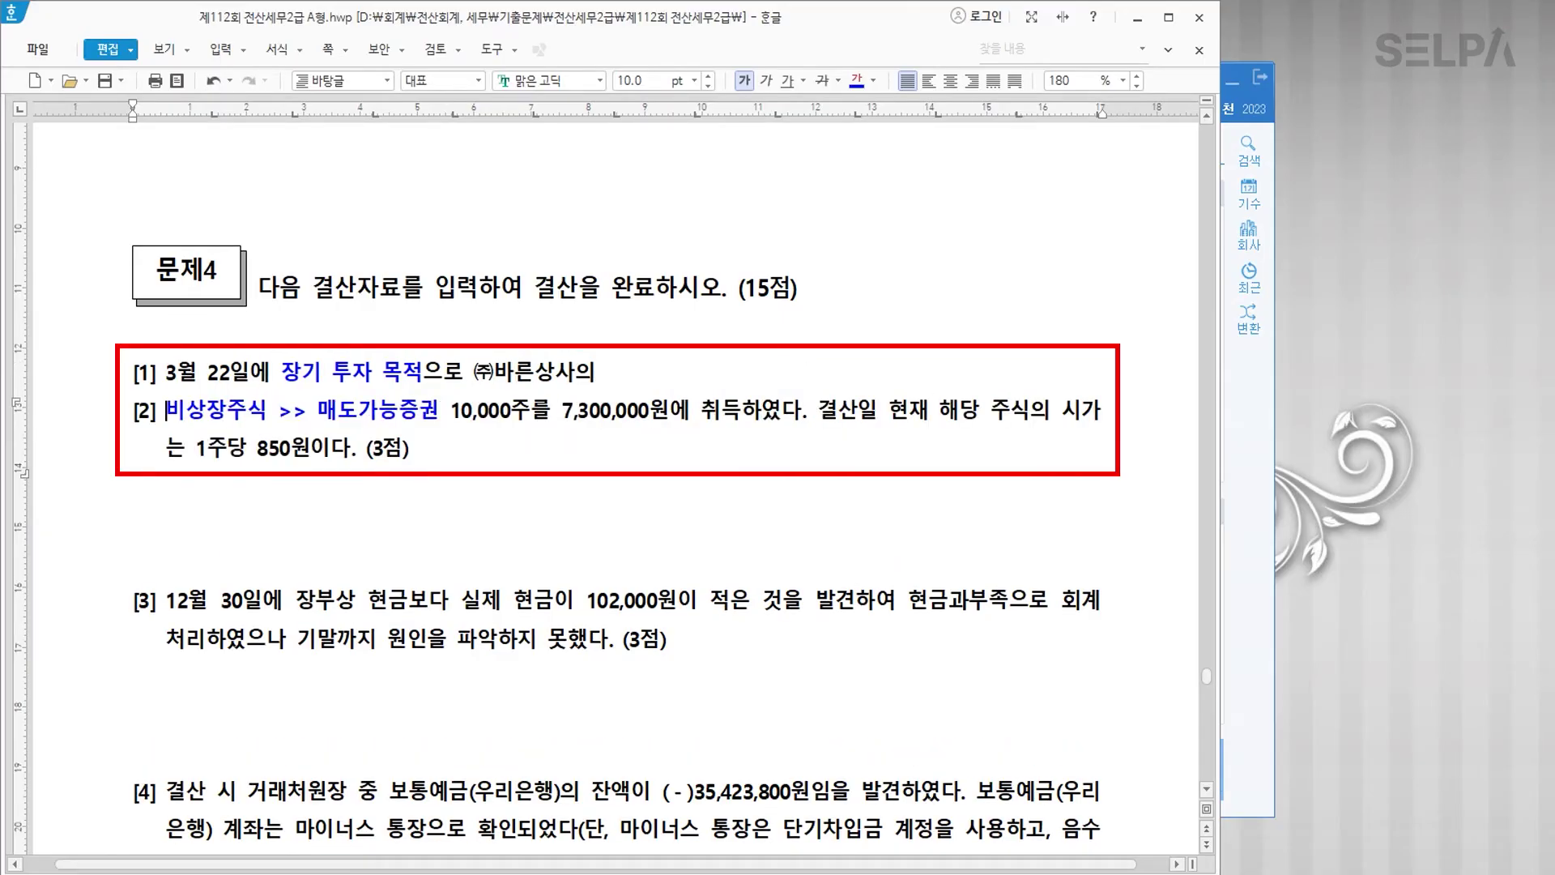
key("BackSpace")
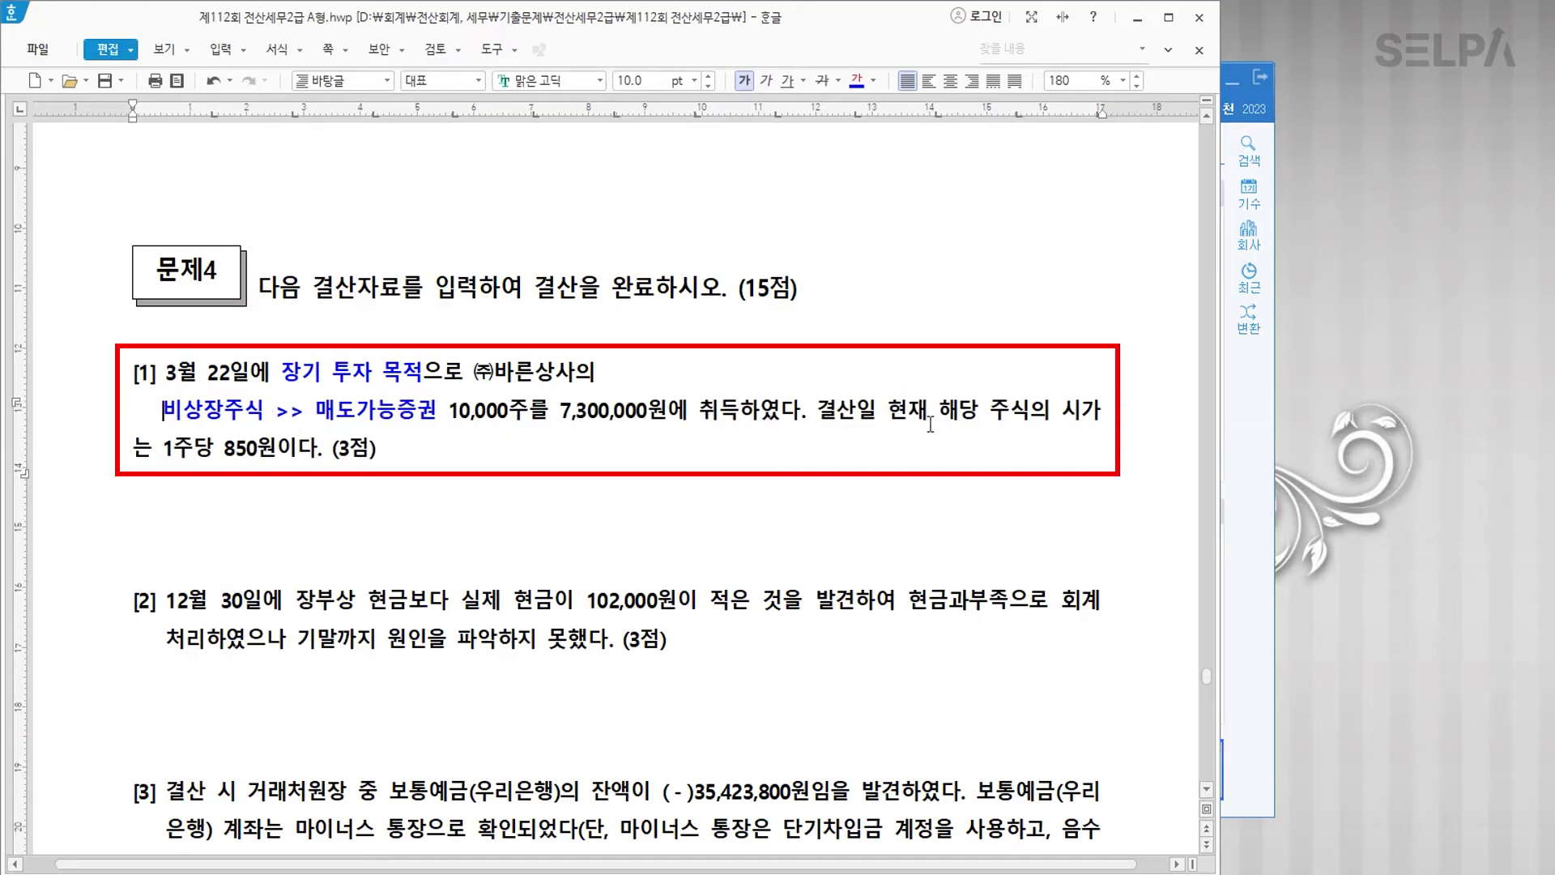
Step: Put 결산일 on its own line, add '>> 8,500,000', and colour 7,300,000원 and 8,500,000 red
left_click(822, 412)
key("Return")
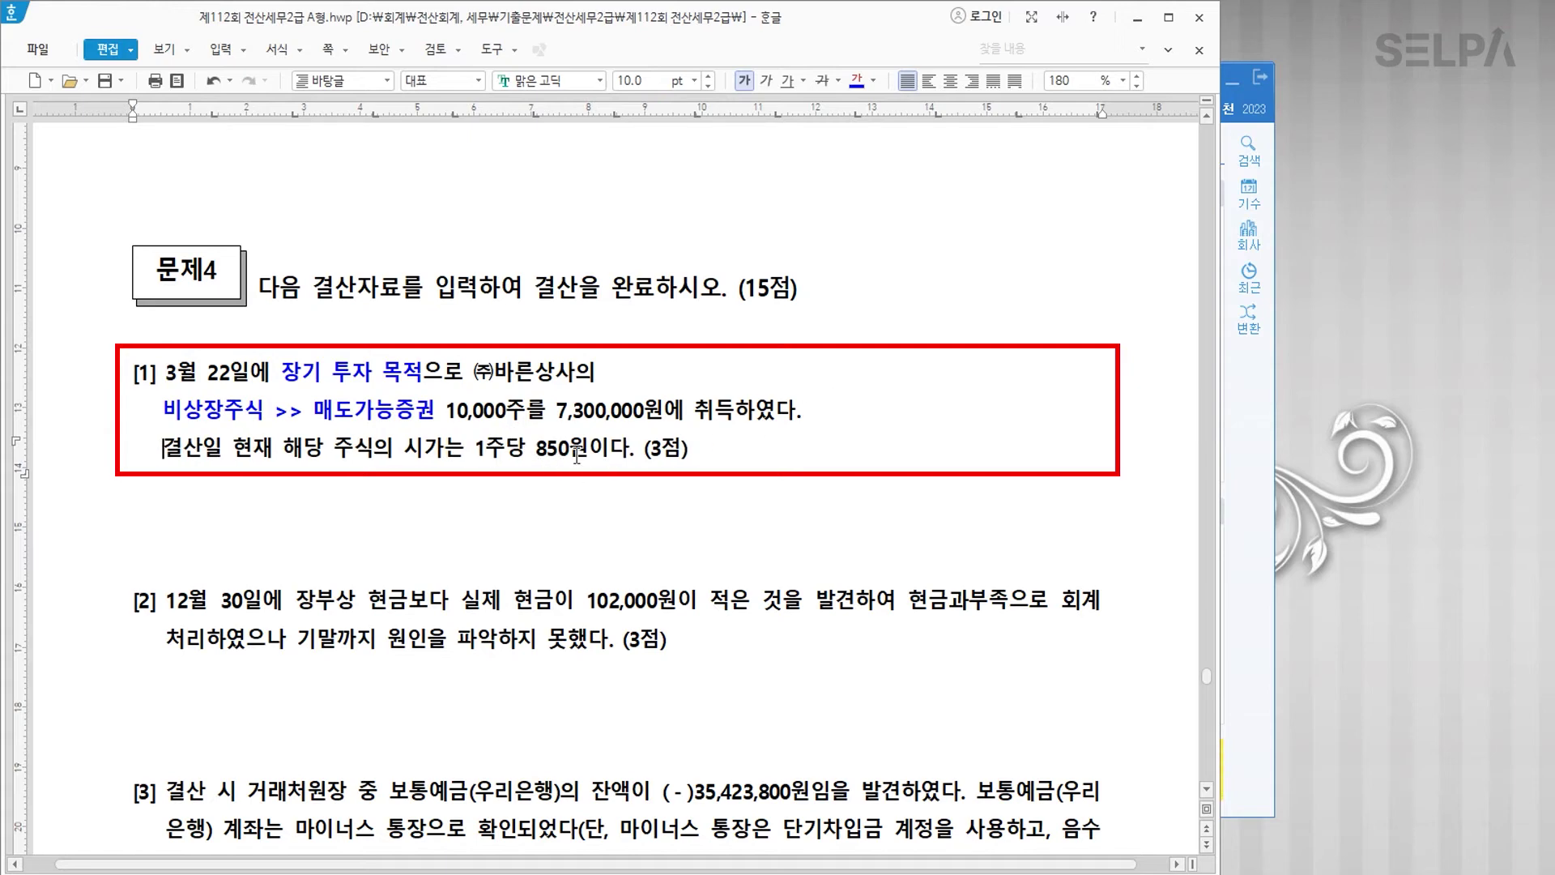
type(">> 8,500,000")
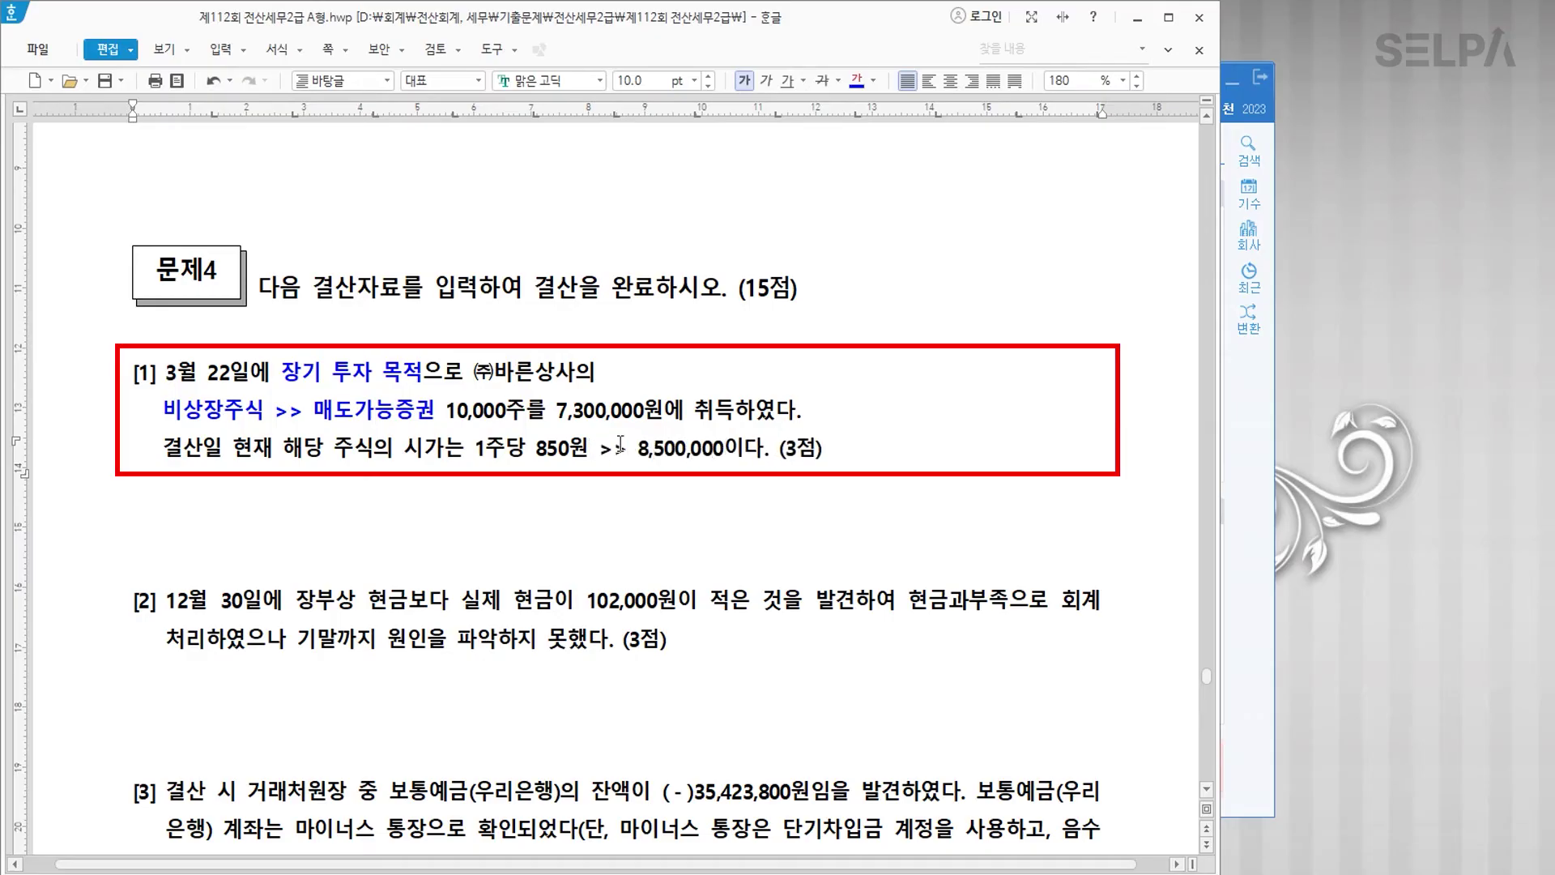
left_click_drag(557, 411, 662, 411)
left_click(872, 82)
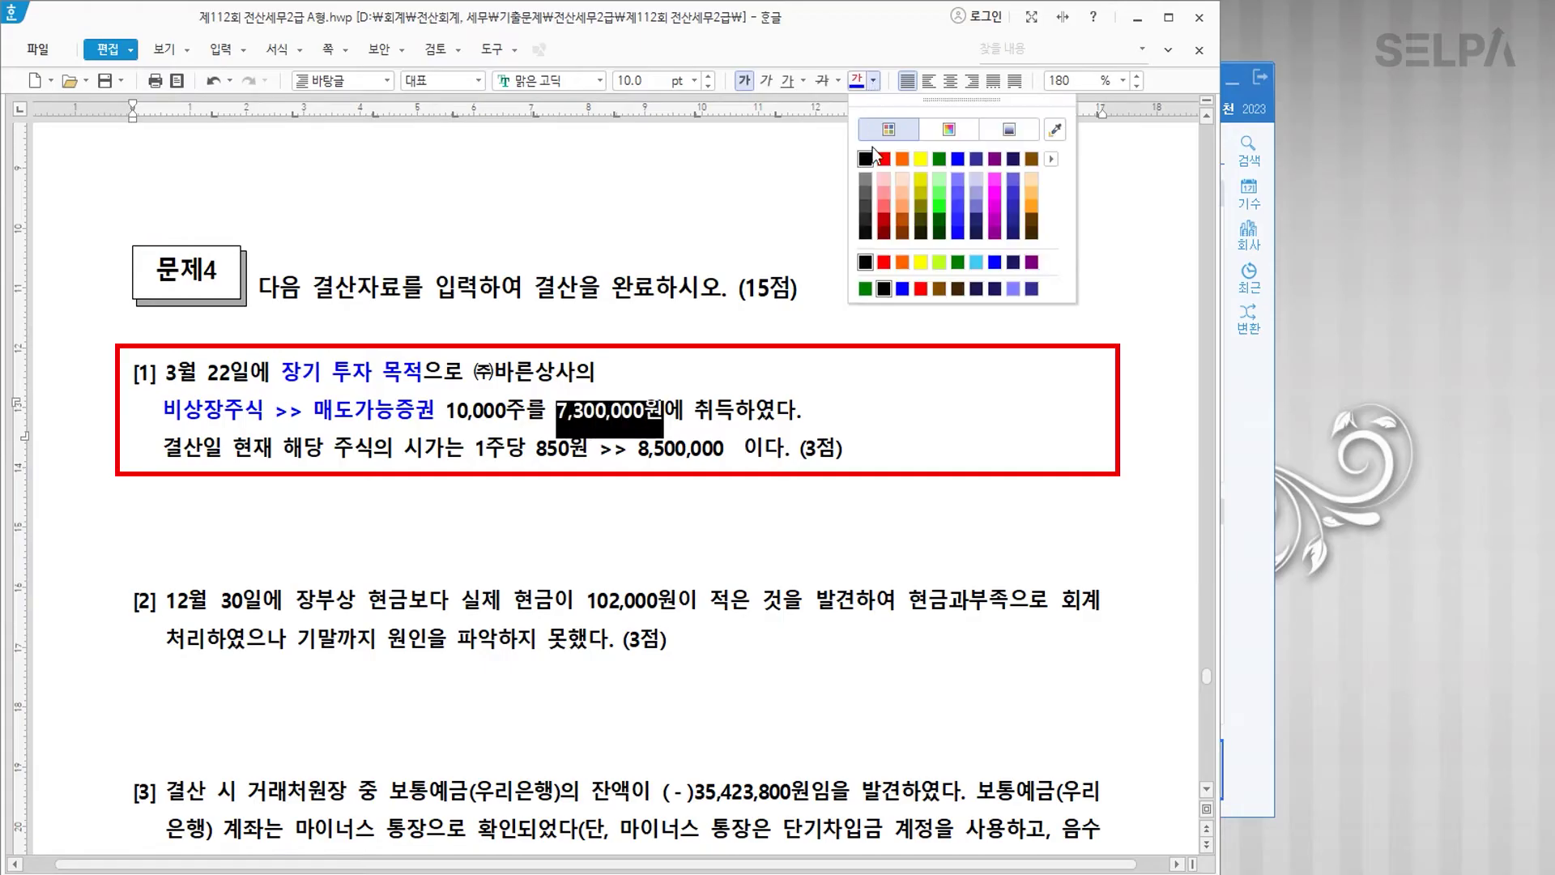
left_click(883, 162)
left_click_drag(635, 448, 727, 452)
left_click(855, 89)
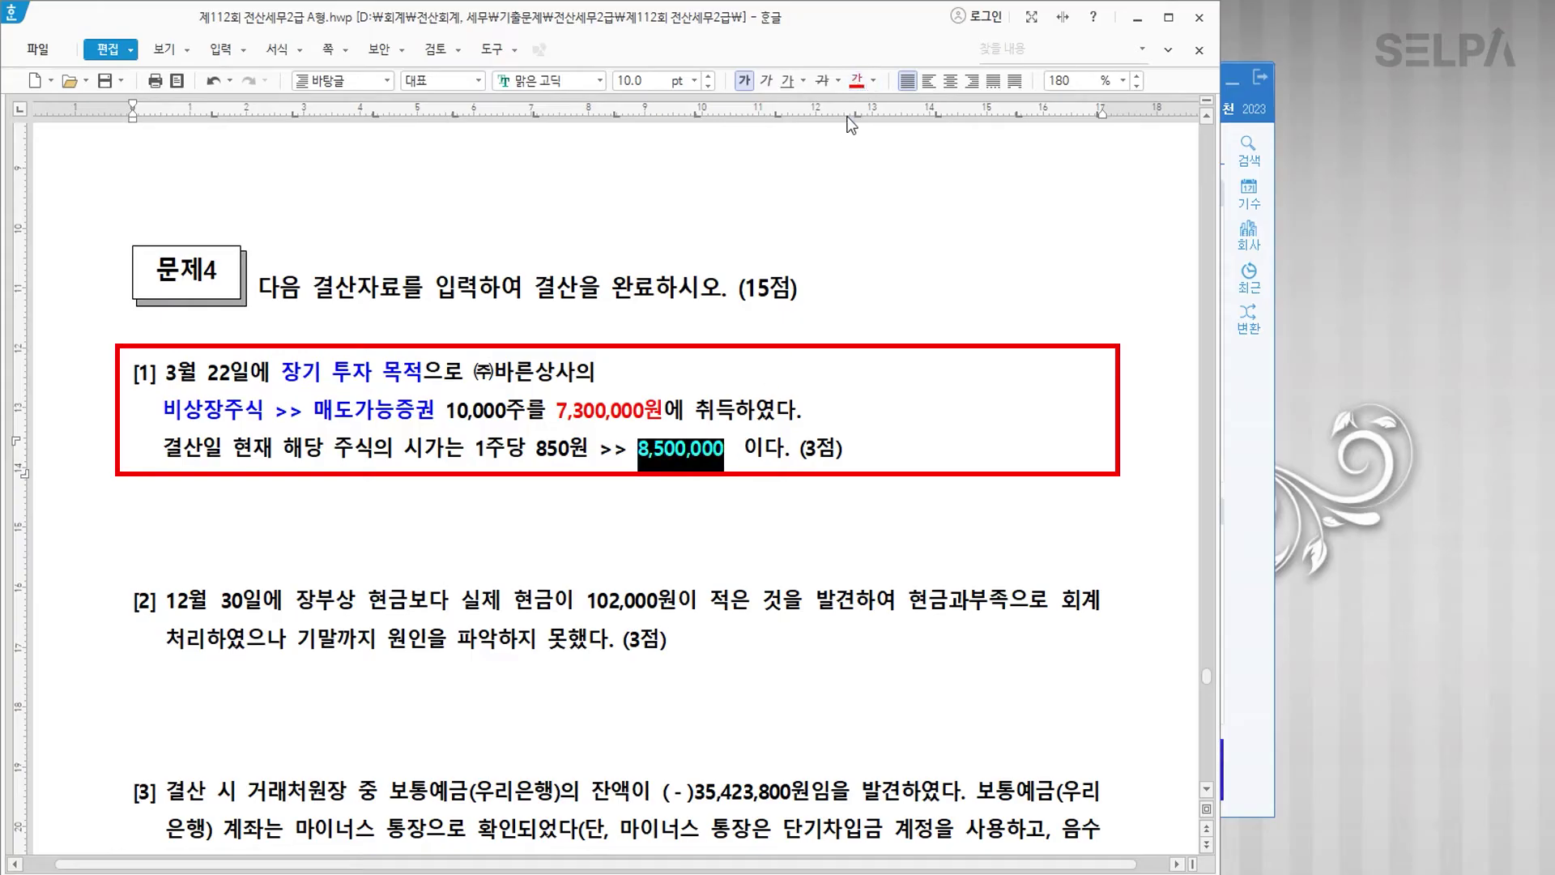
Step: Append '> 매도가능증권평가이익' after (3점) and return to KcLep
left_click(731, 466)
left_click(872, 453)
type(">")
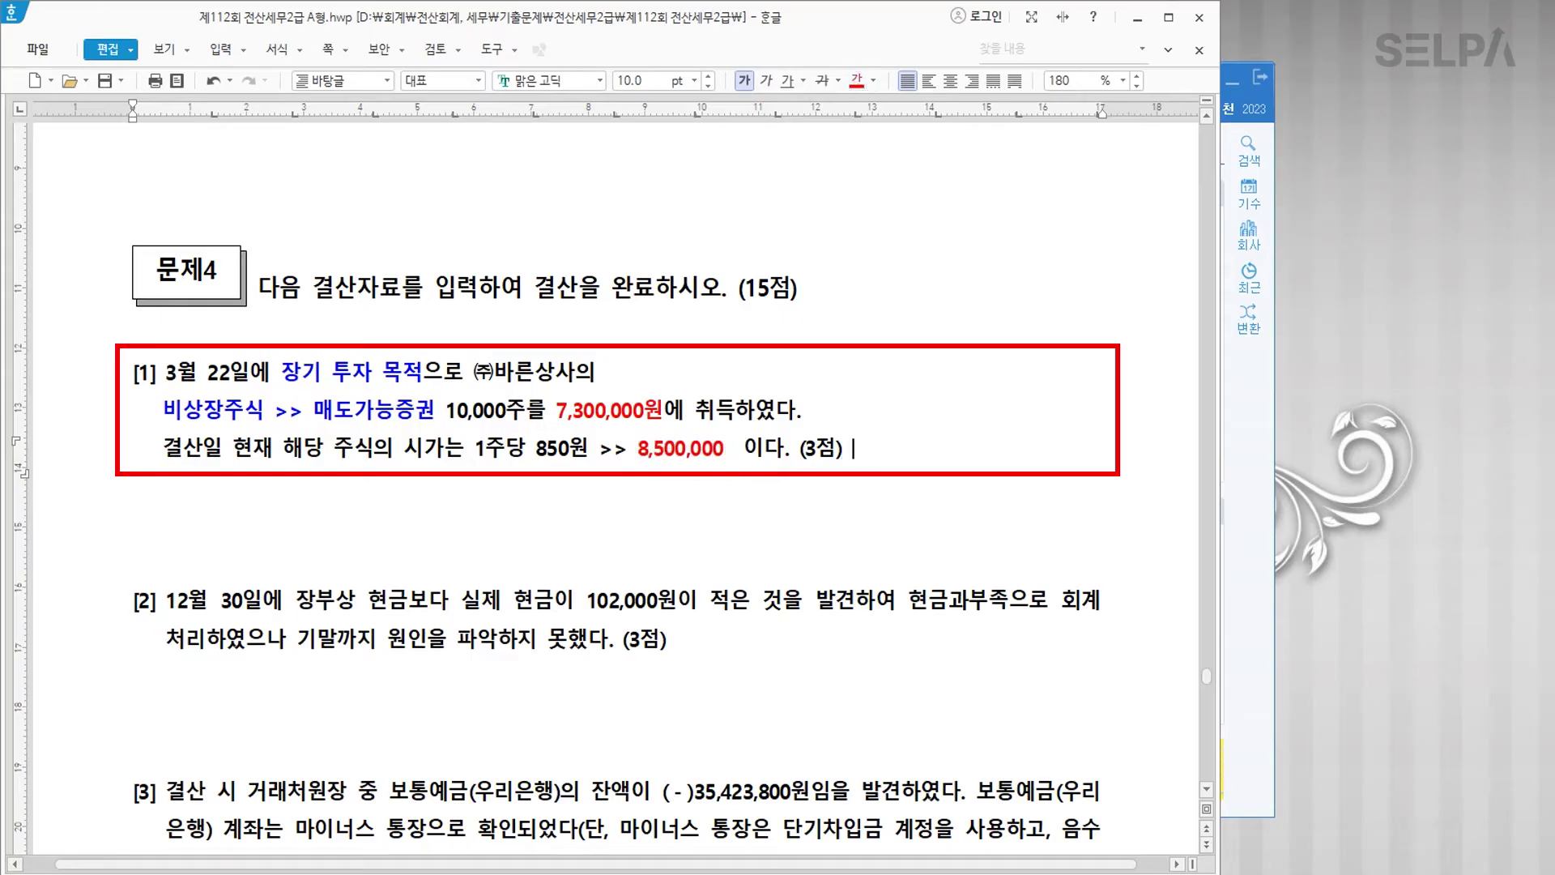
type(">> 매도가능증권평가이익")
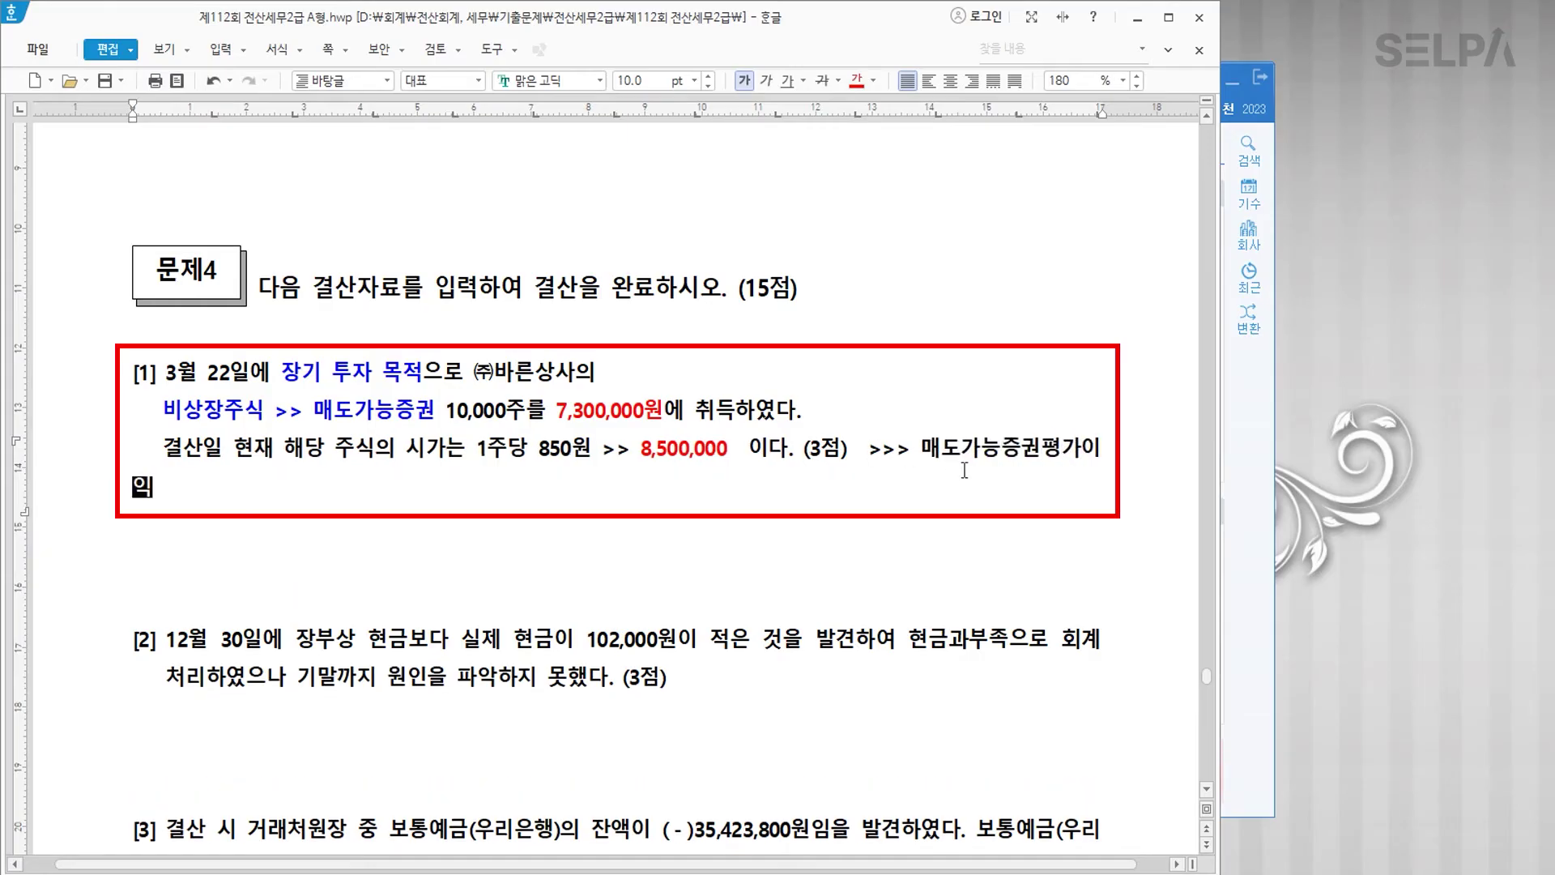
left_click(910, 448)
key("BackSpace")
key("BackSpace")
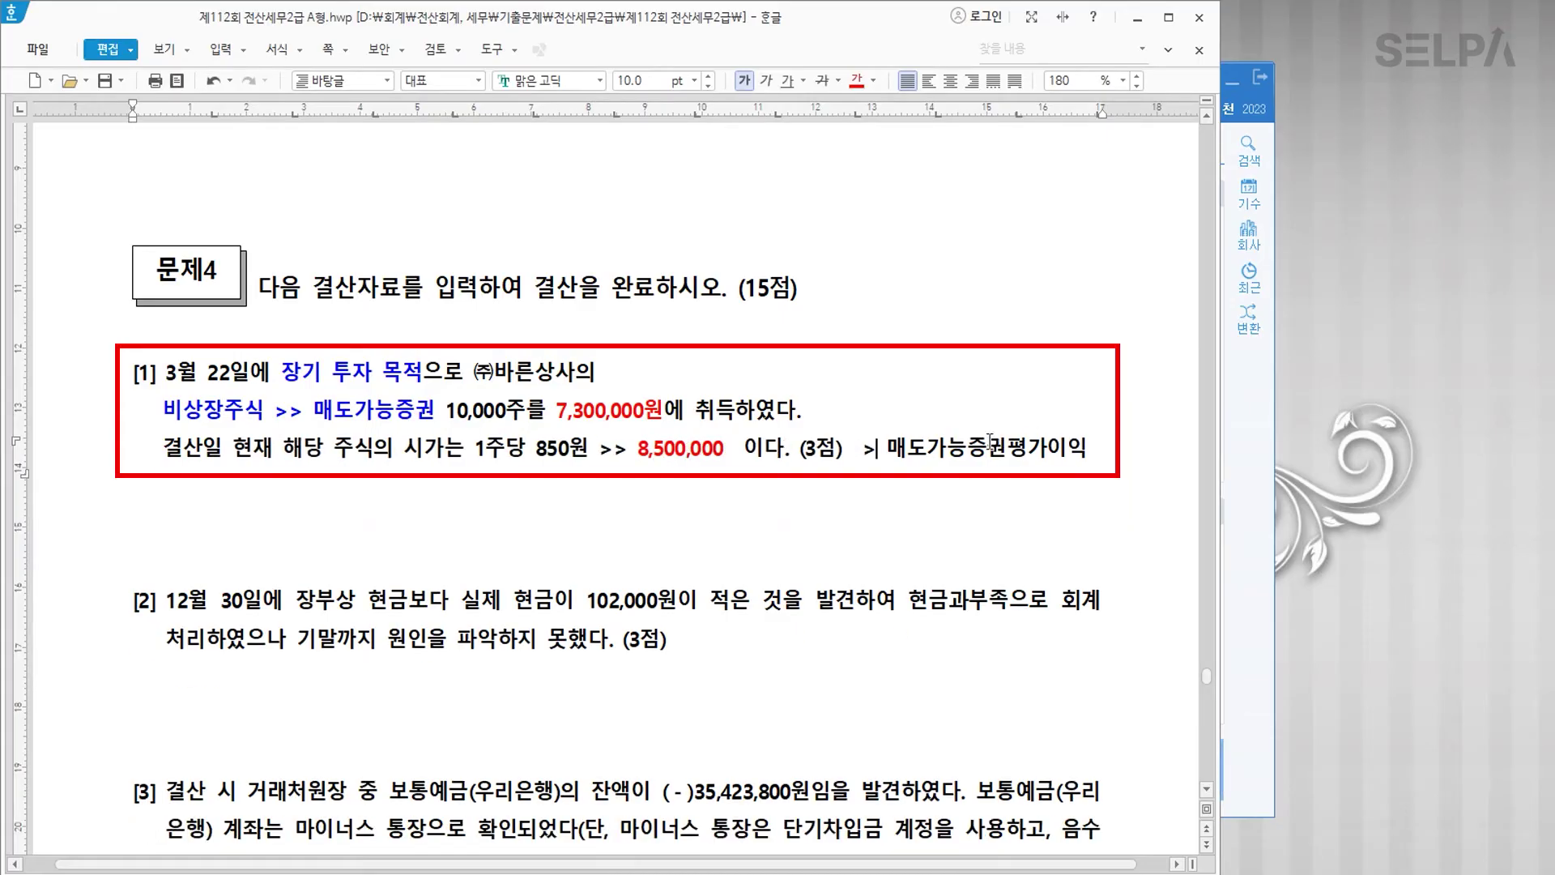
left_click(834, 873)
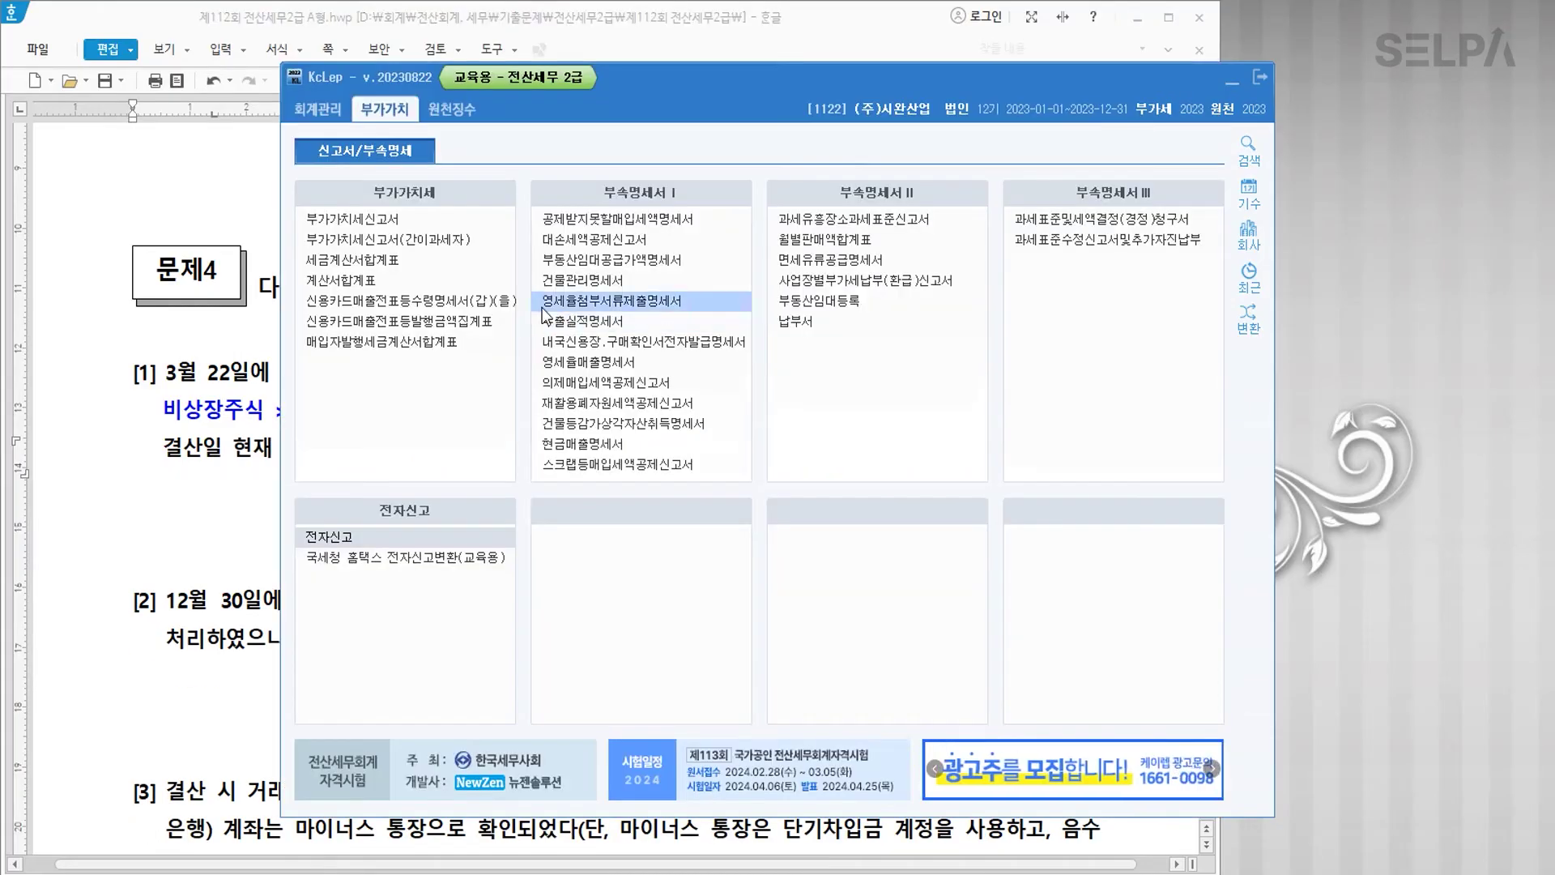
Step: Open 일반전표입력 and start an entry dated 31 December
left_click(347, 226)
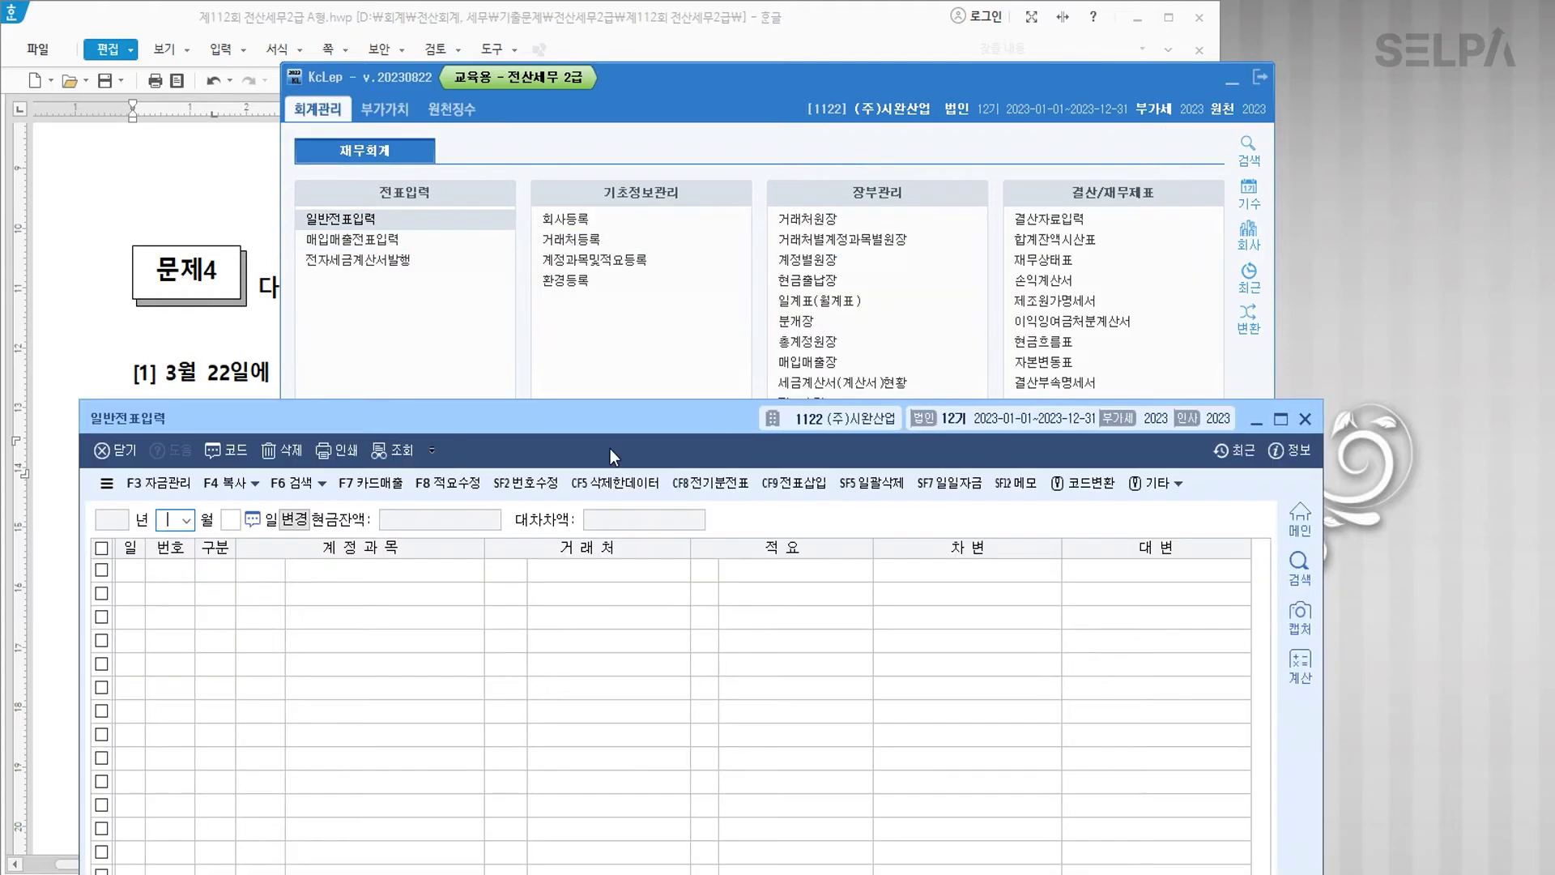
type("1231")
key("Return")
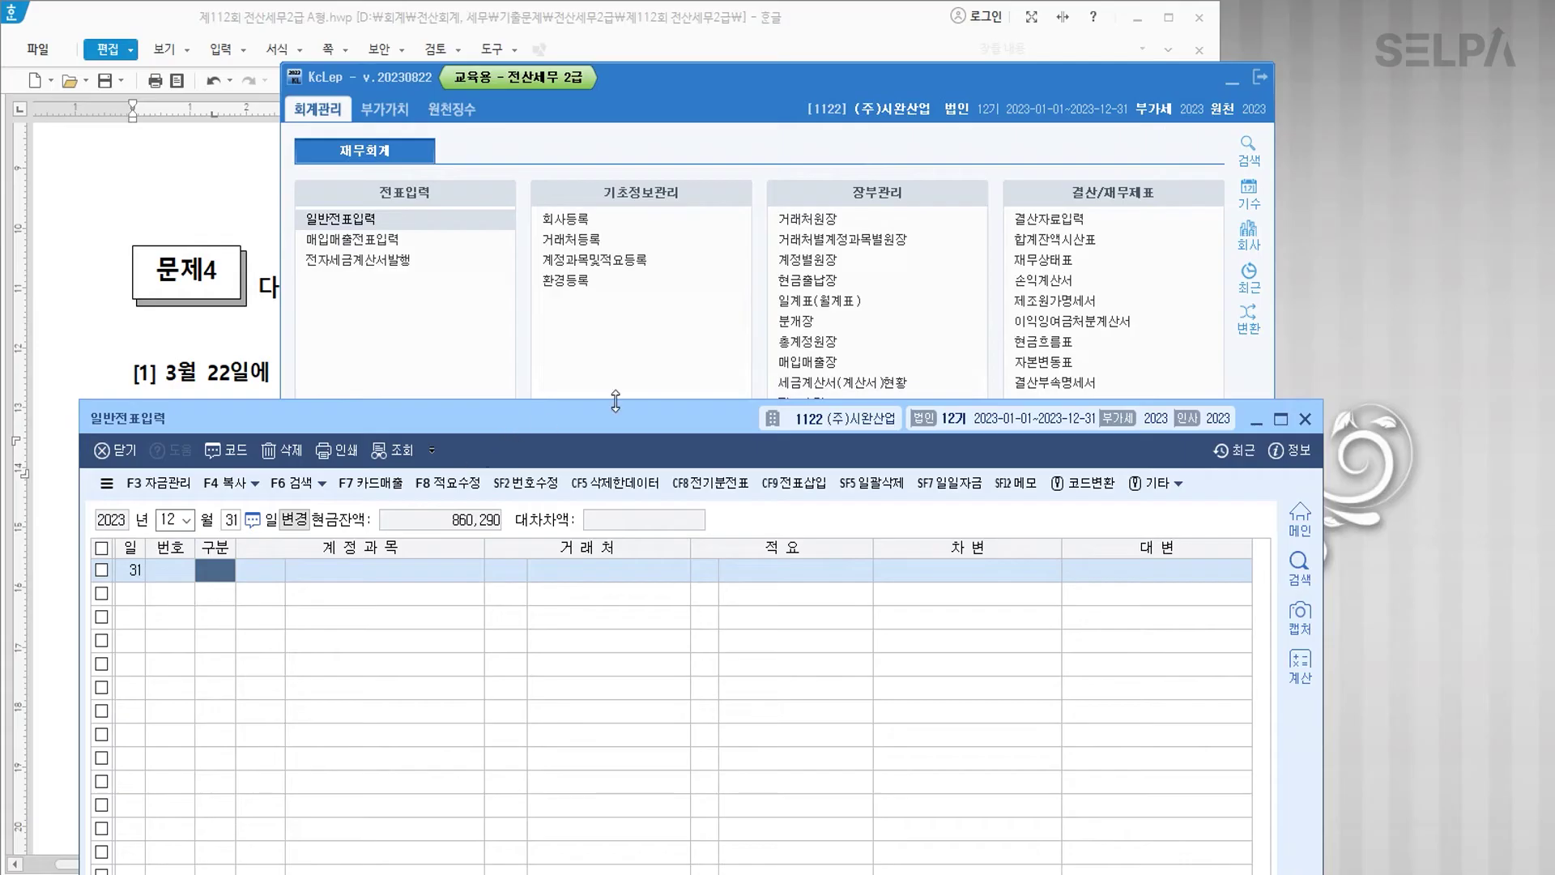
left_click(1232, 79)
scroll(618, 308, "down", 3)
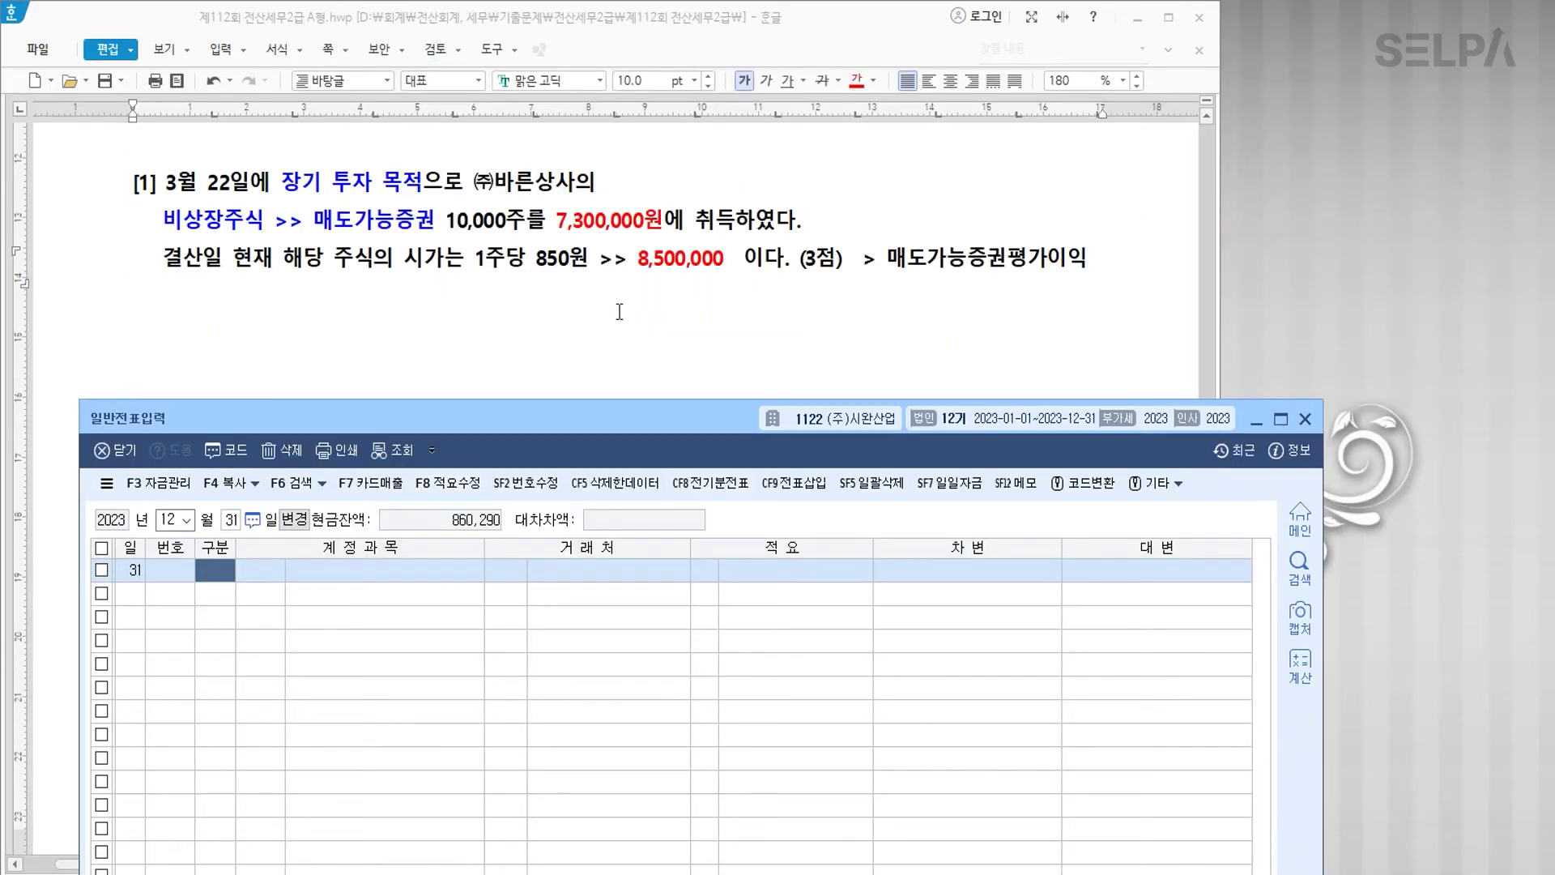
Step: Enter the debit line: 0178 매도가능증권 for 1,200,000
type("3")
key("Return")
type("매도")
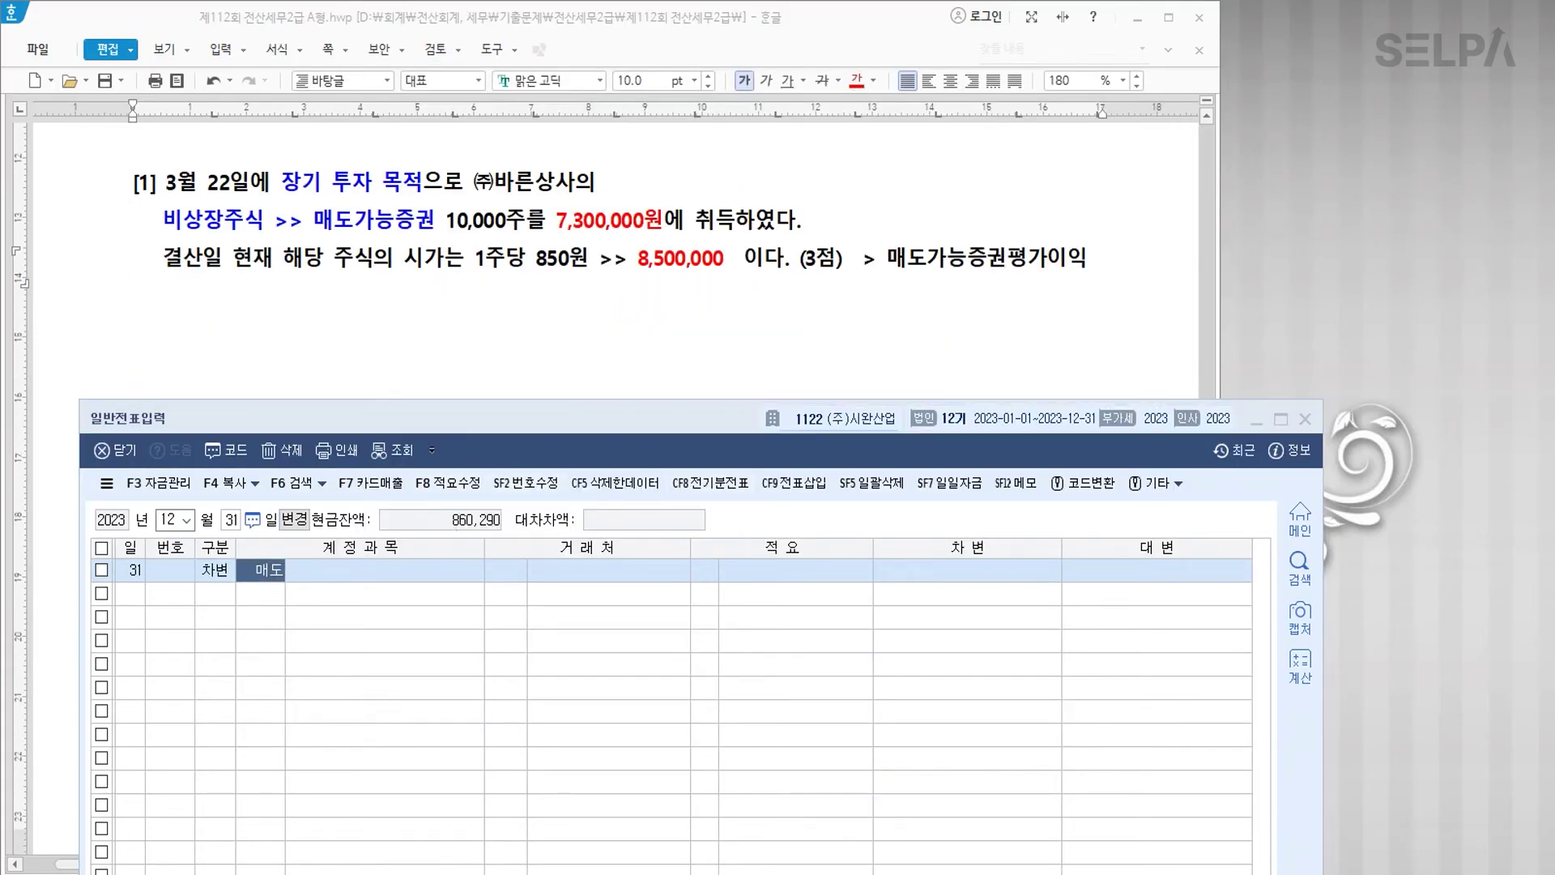
key("Return")
key("Down")
type("ㅣ")
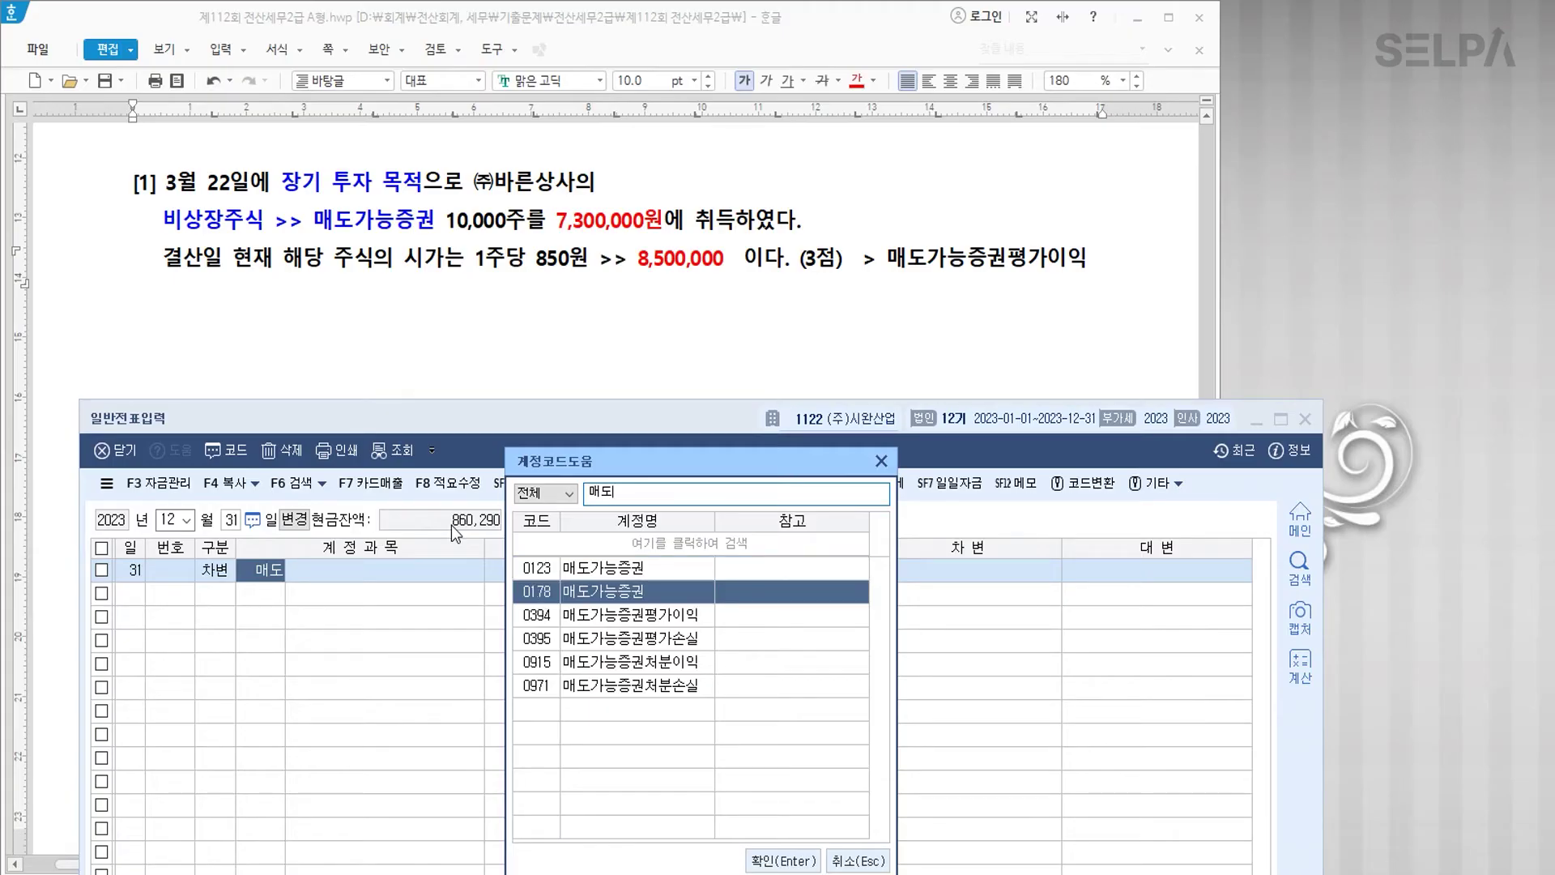
key("Return")
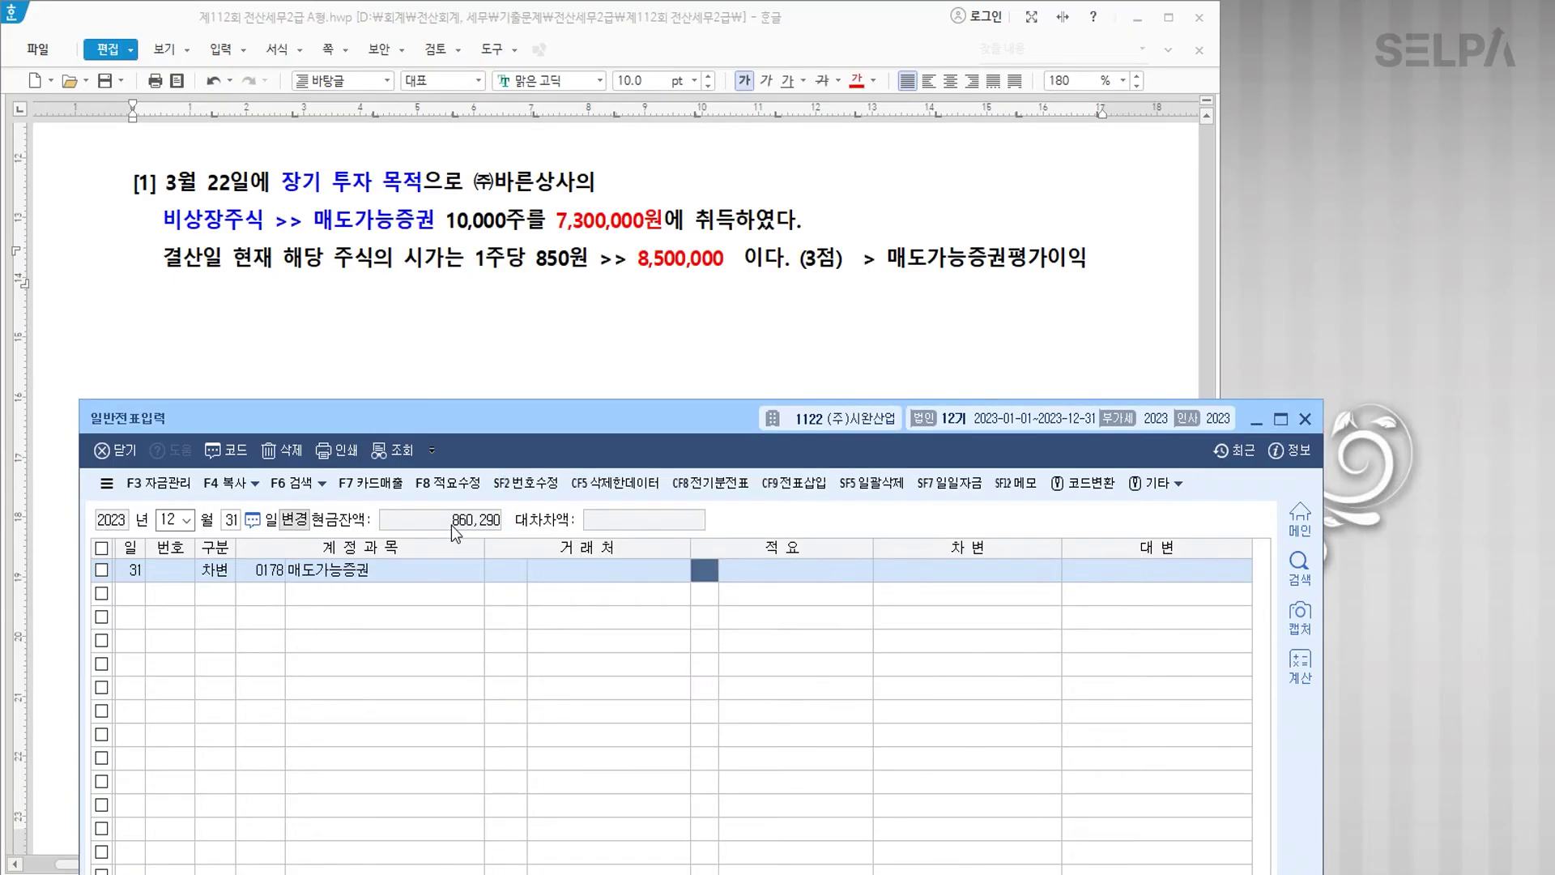
key("Return")
key("Return")
type("1200000")
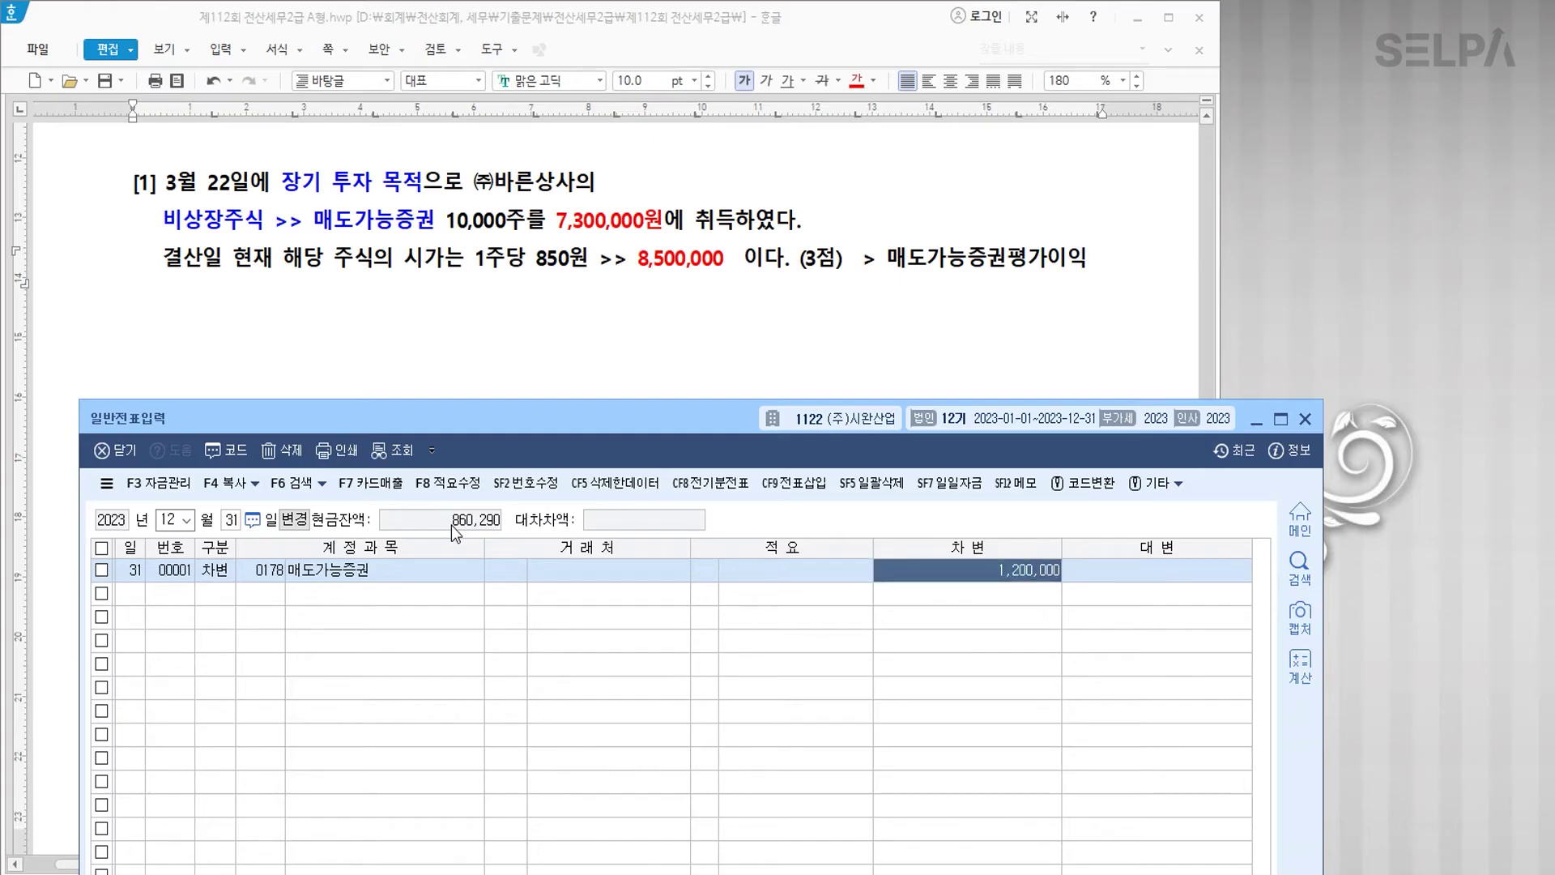
key("Return")
Step: Credit 0394 매도가능증권평가이익 1,200,000, then bring up exam problem [2]
type("4매도")
key("Return")
key("Down")
key("Down")
key("Down")
key("Up")
key("Return")
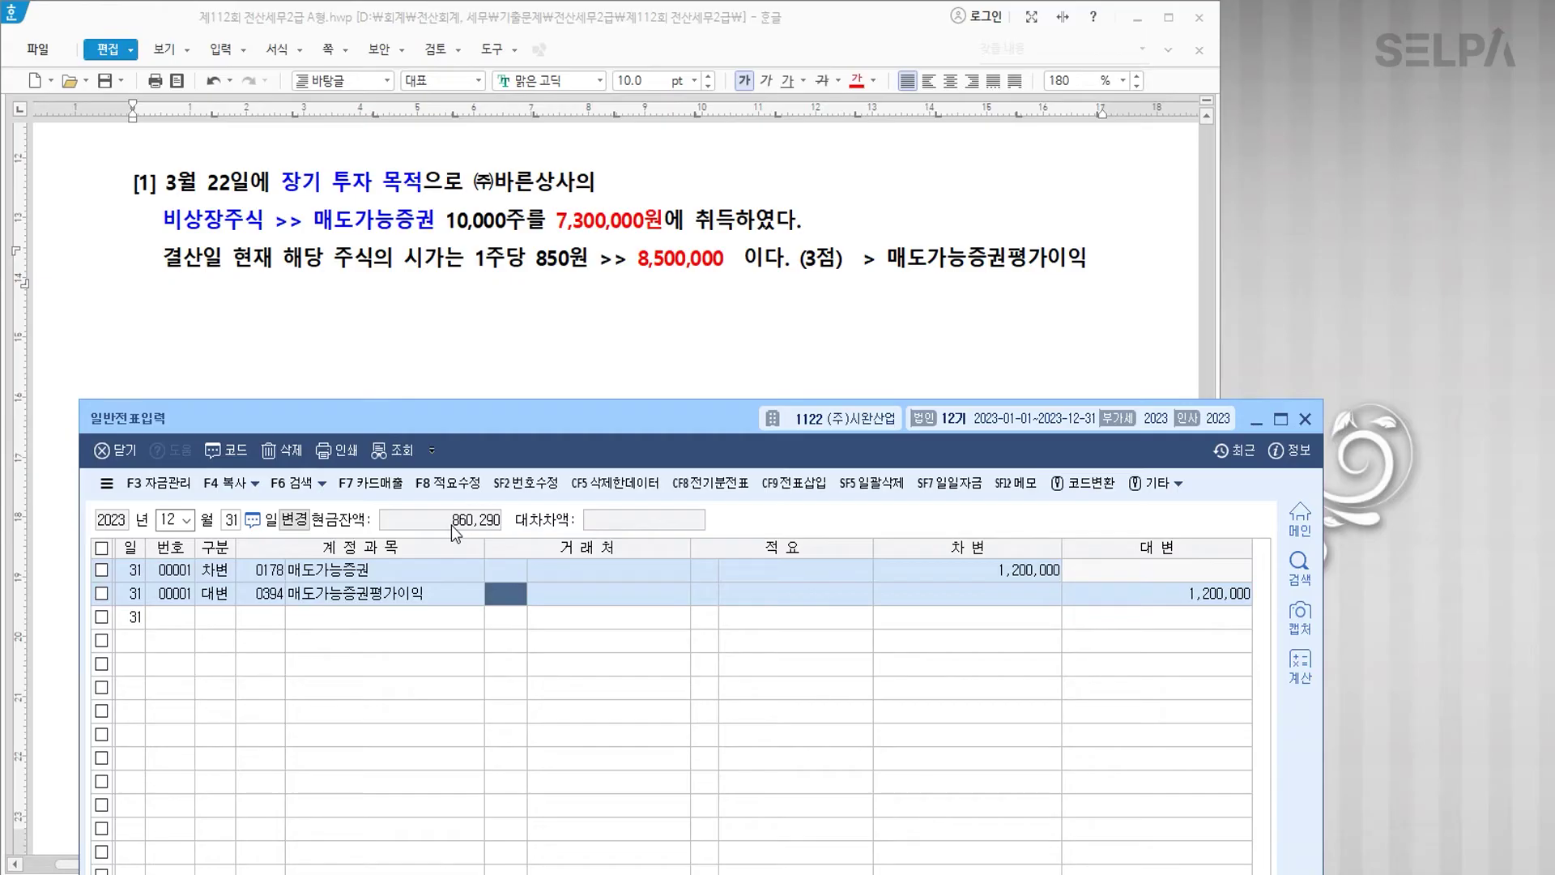
key("Down")
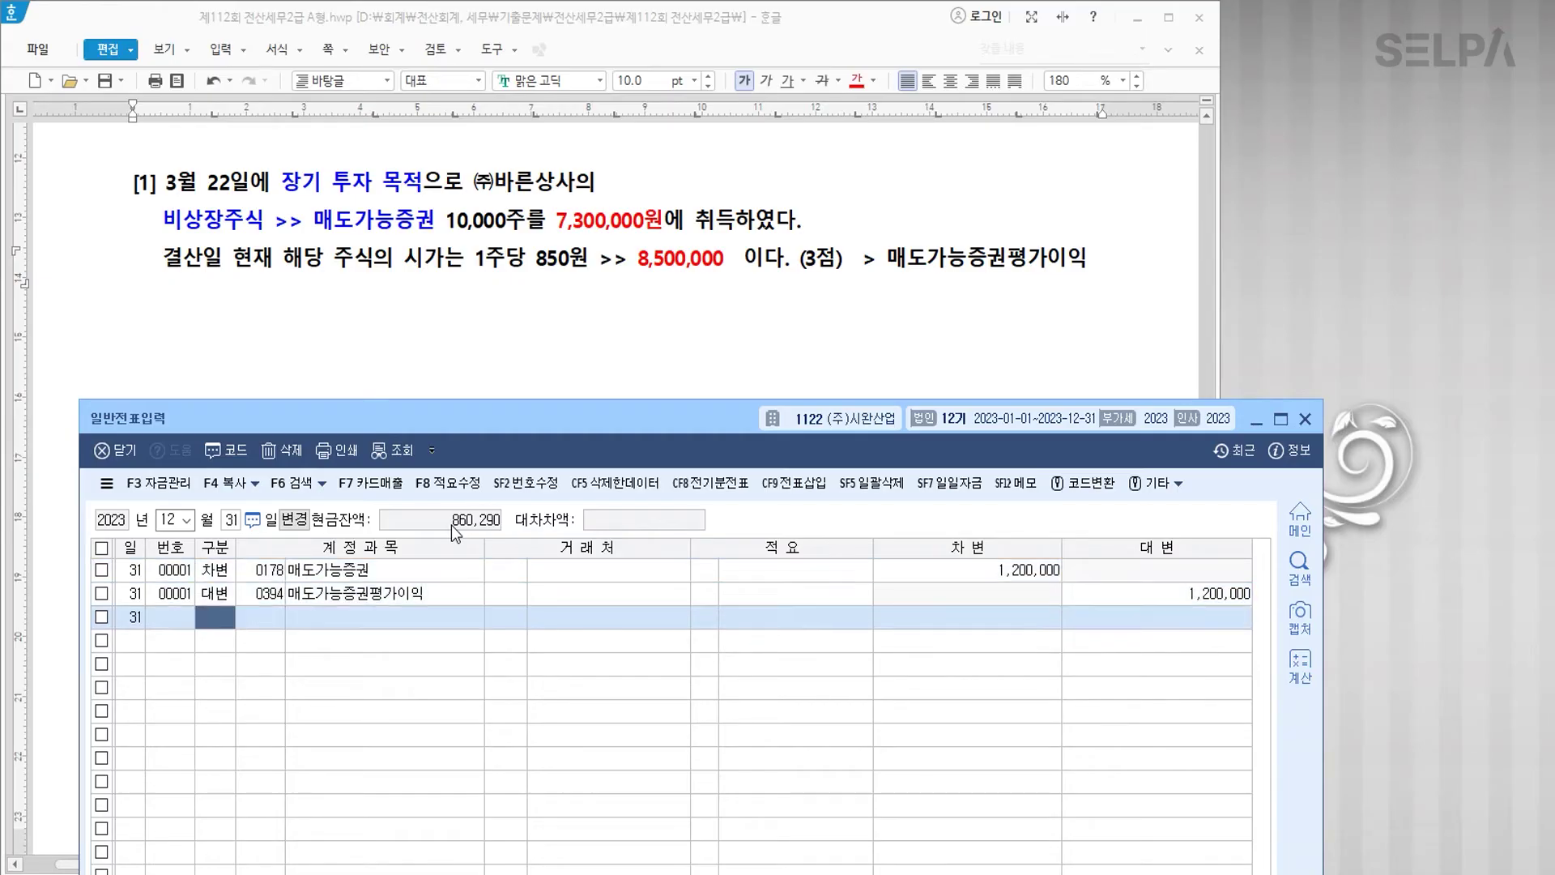
scroll(511, 263, "down", 3)
left_click(359, 256)
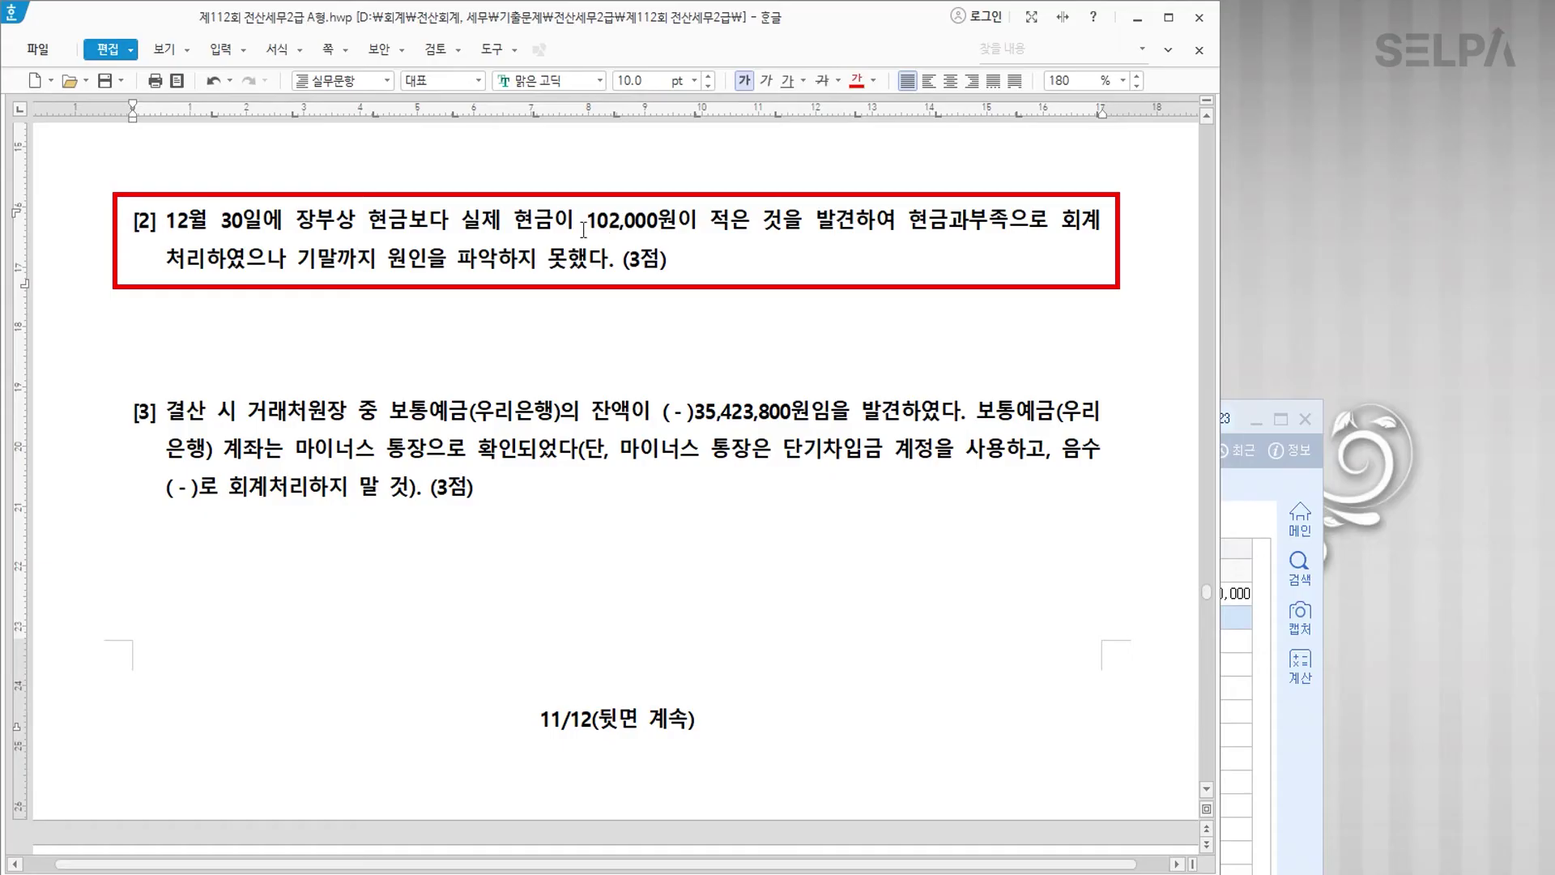
Step: Colour 현금과부족 and 원인을 파악하지 못했다 red in problem [2], then return to the general journal
left_click_drag(587, 227, 685, 225)
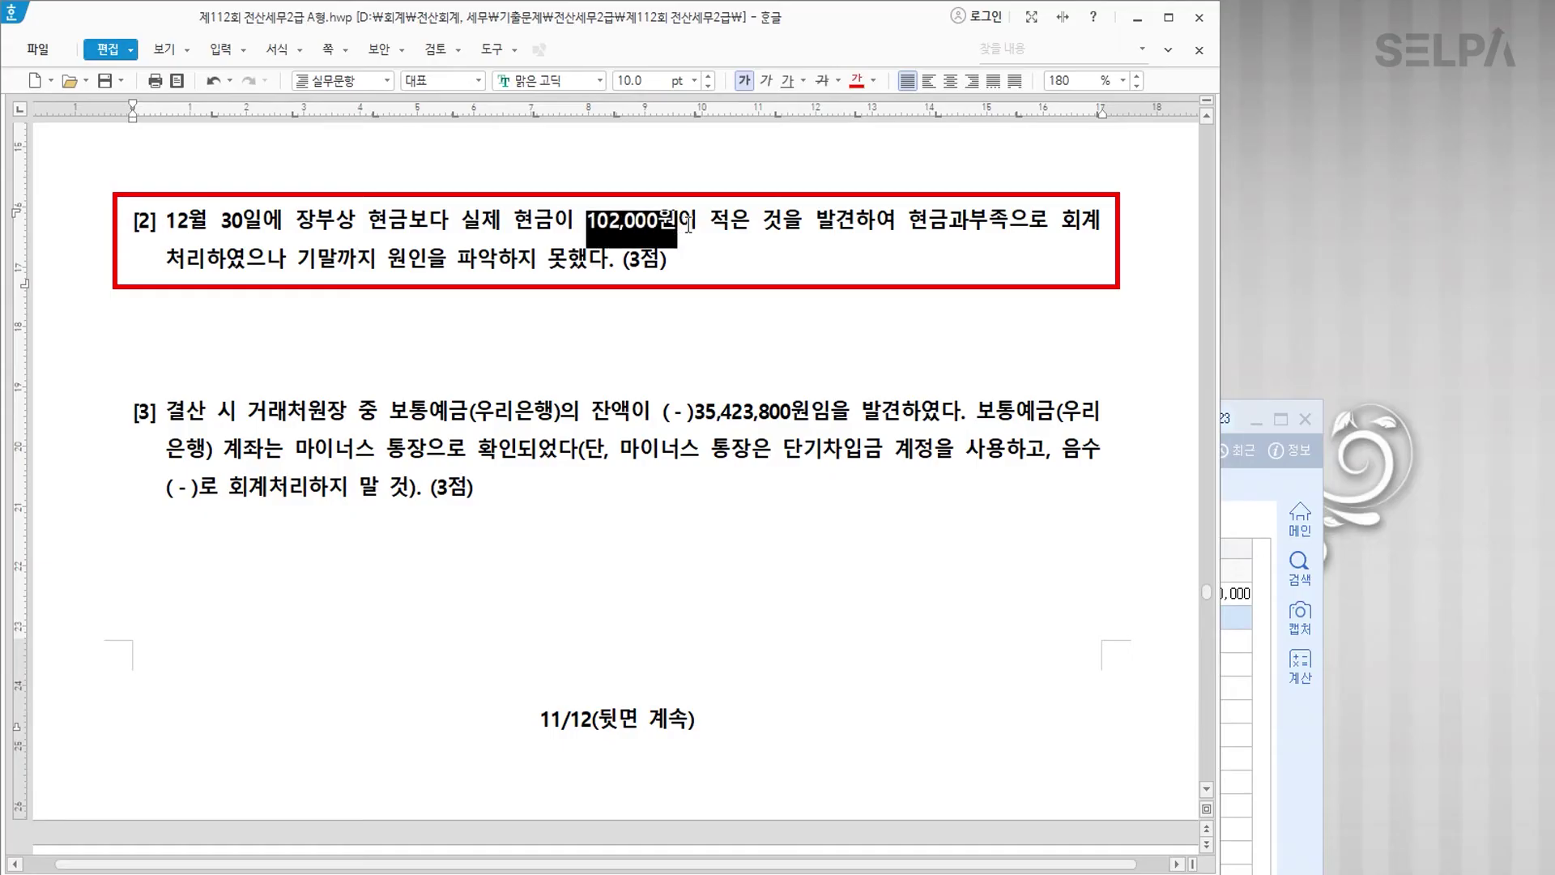
left_click_drag(903, 228, 1010, 226)
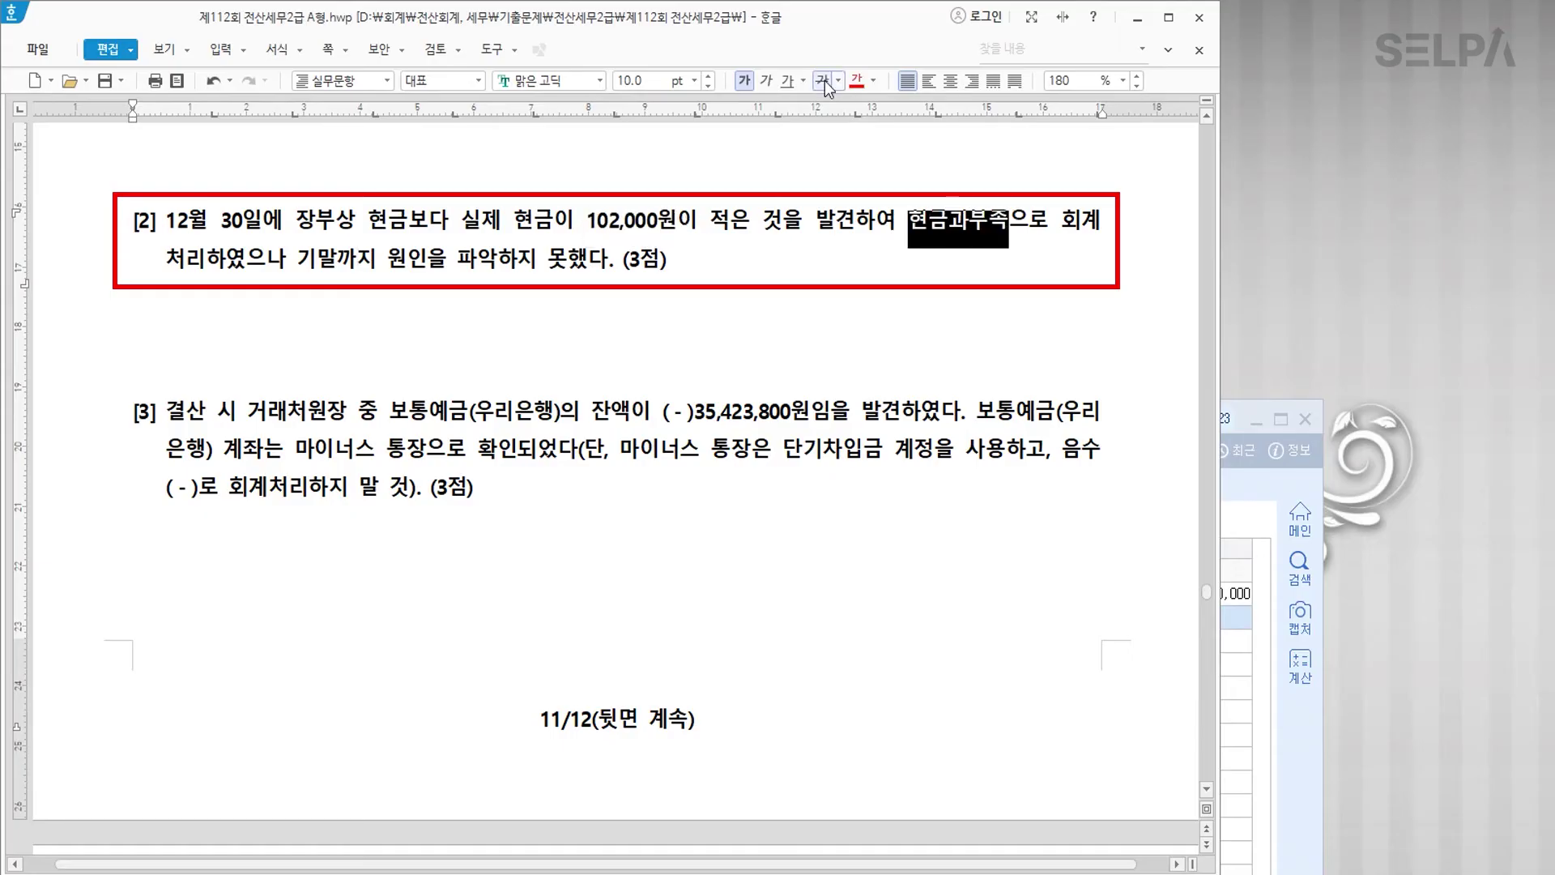
left_click(862, 81)
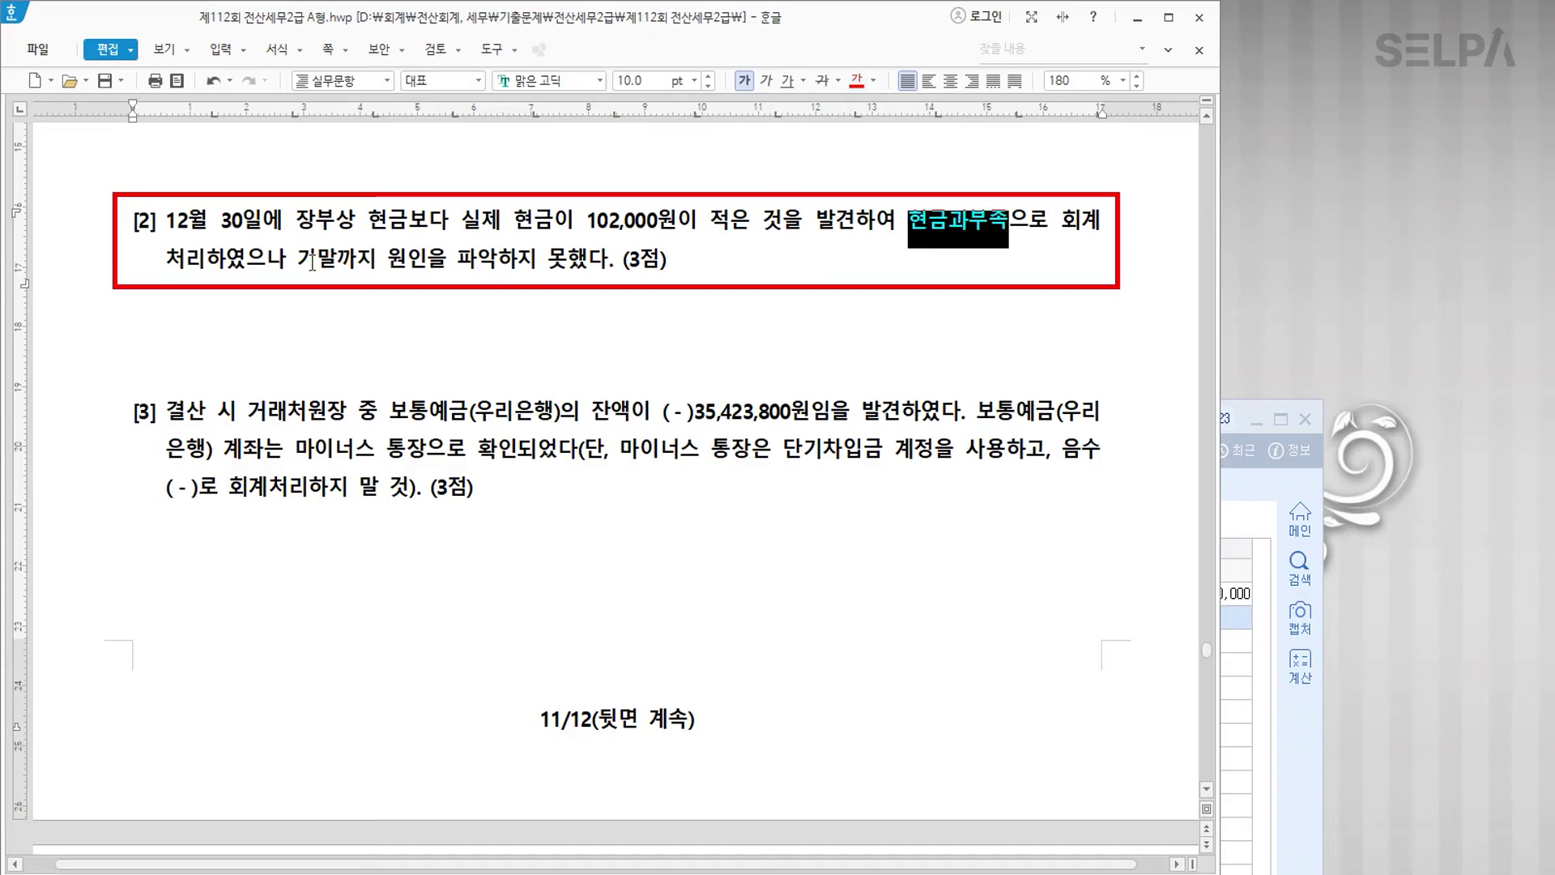
left_click_drag(387, 259, 600, 263)
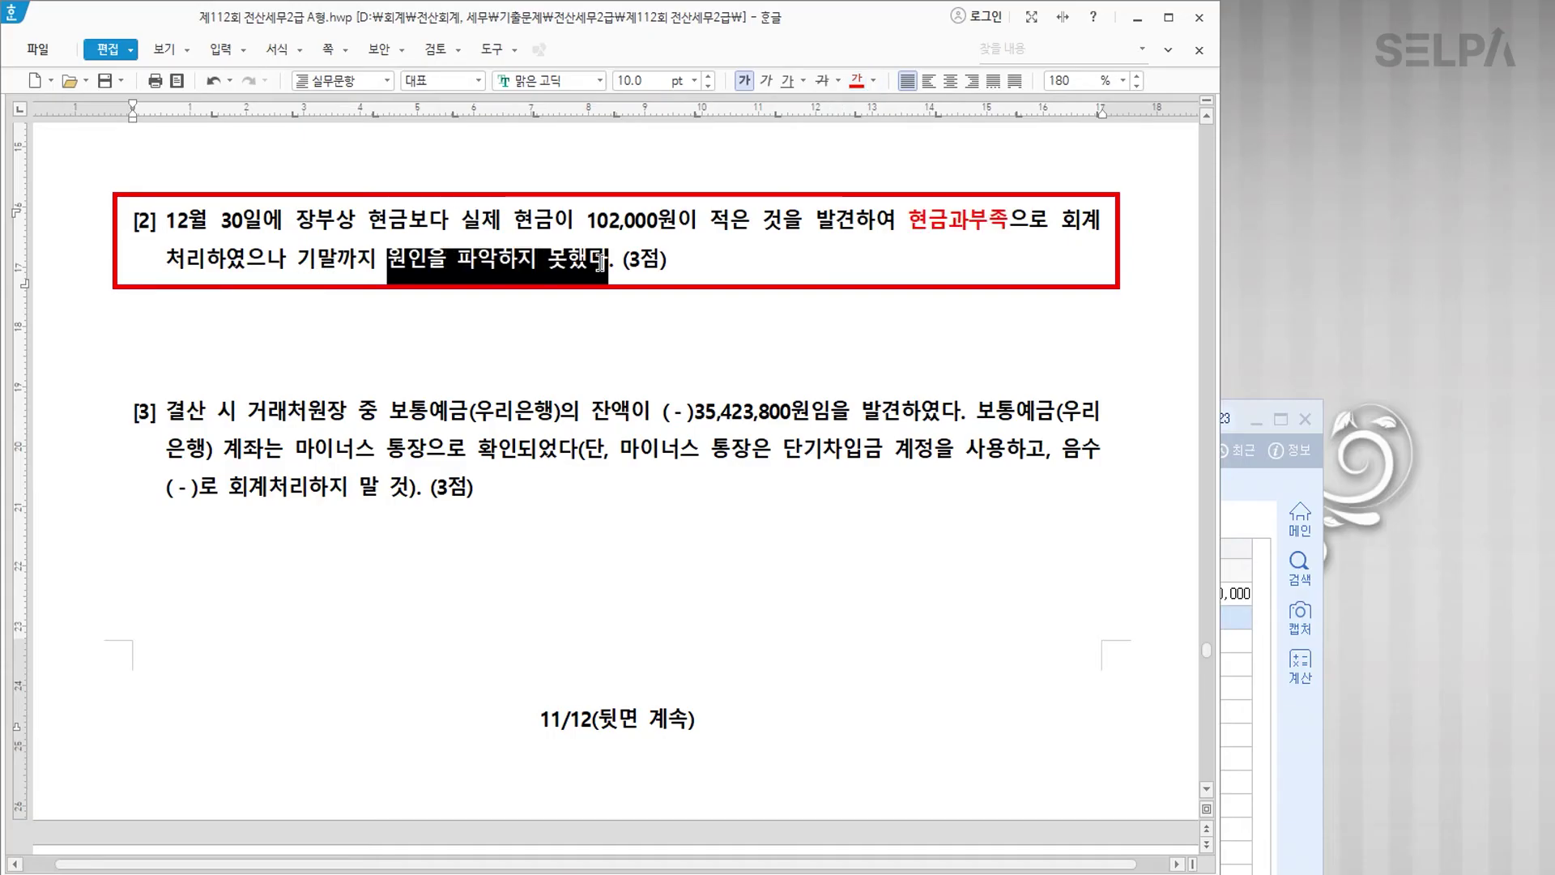
left_click(856, 80)
left_click(872, 273)
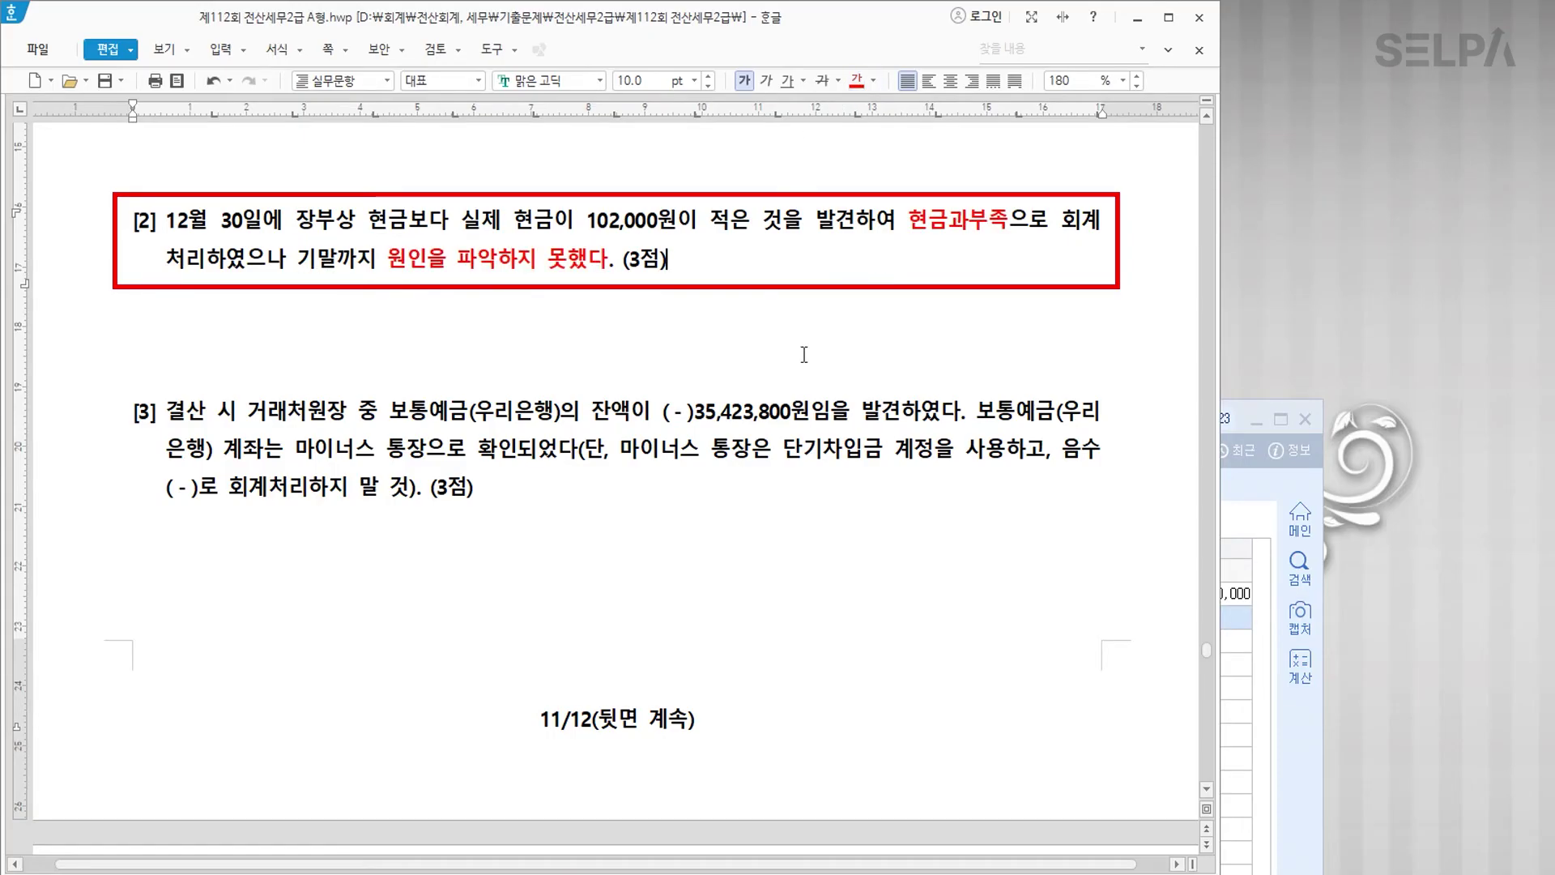
left_click(1228, 611)
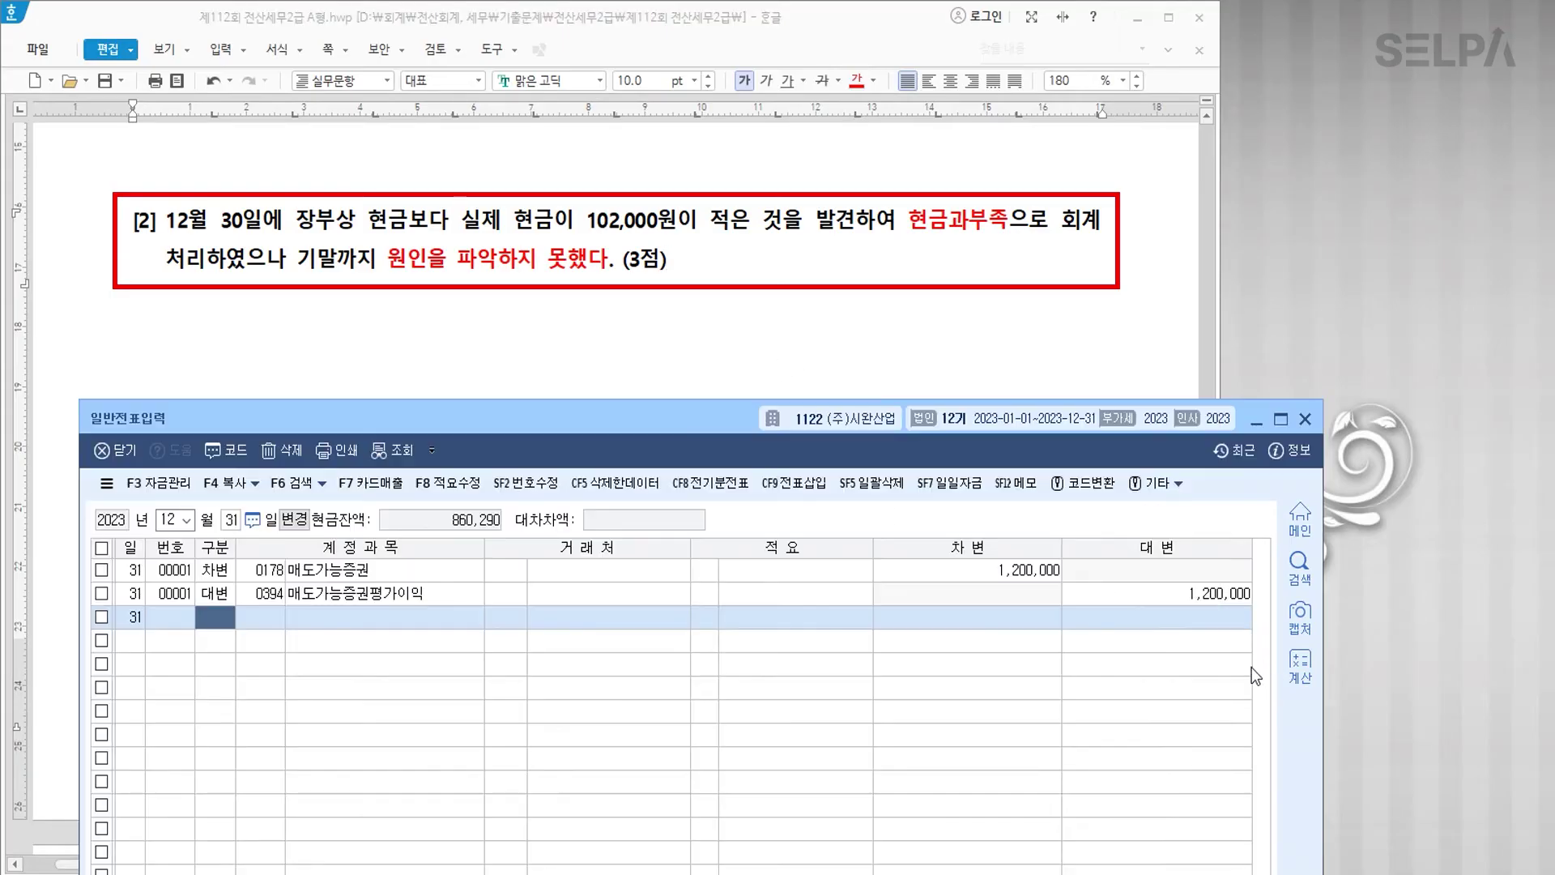
type("ㅎㄱㅈ")
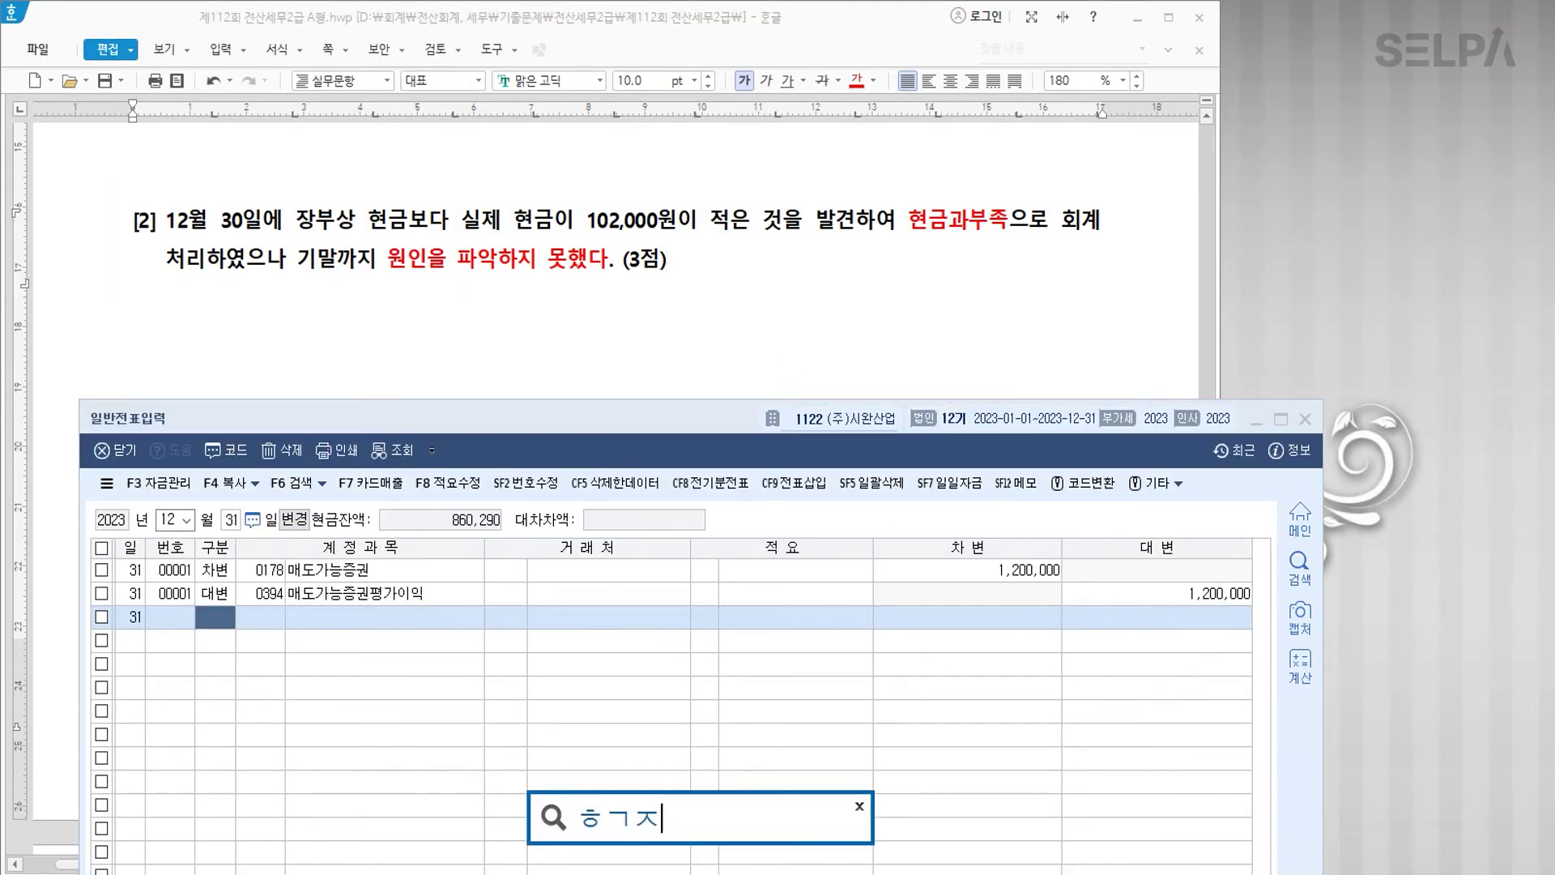
key("Return")
key("Return")
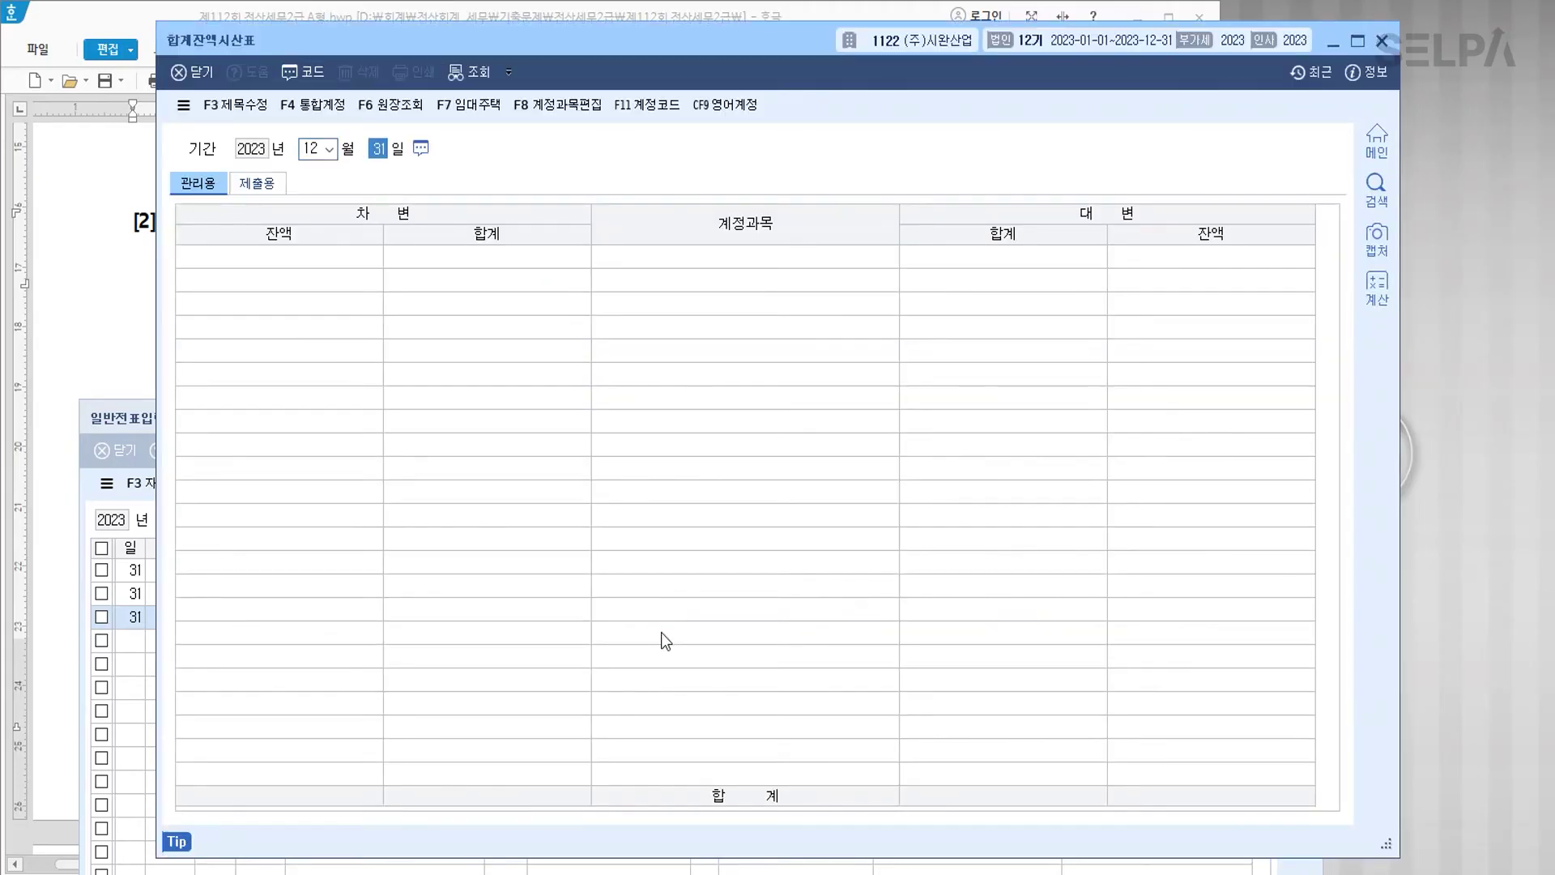
left_click(740, 664)
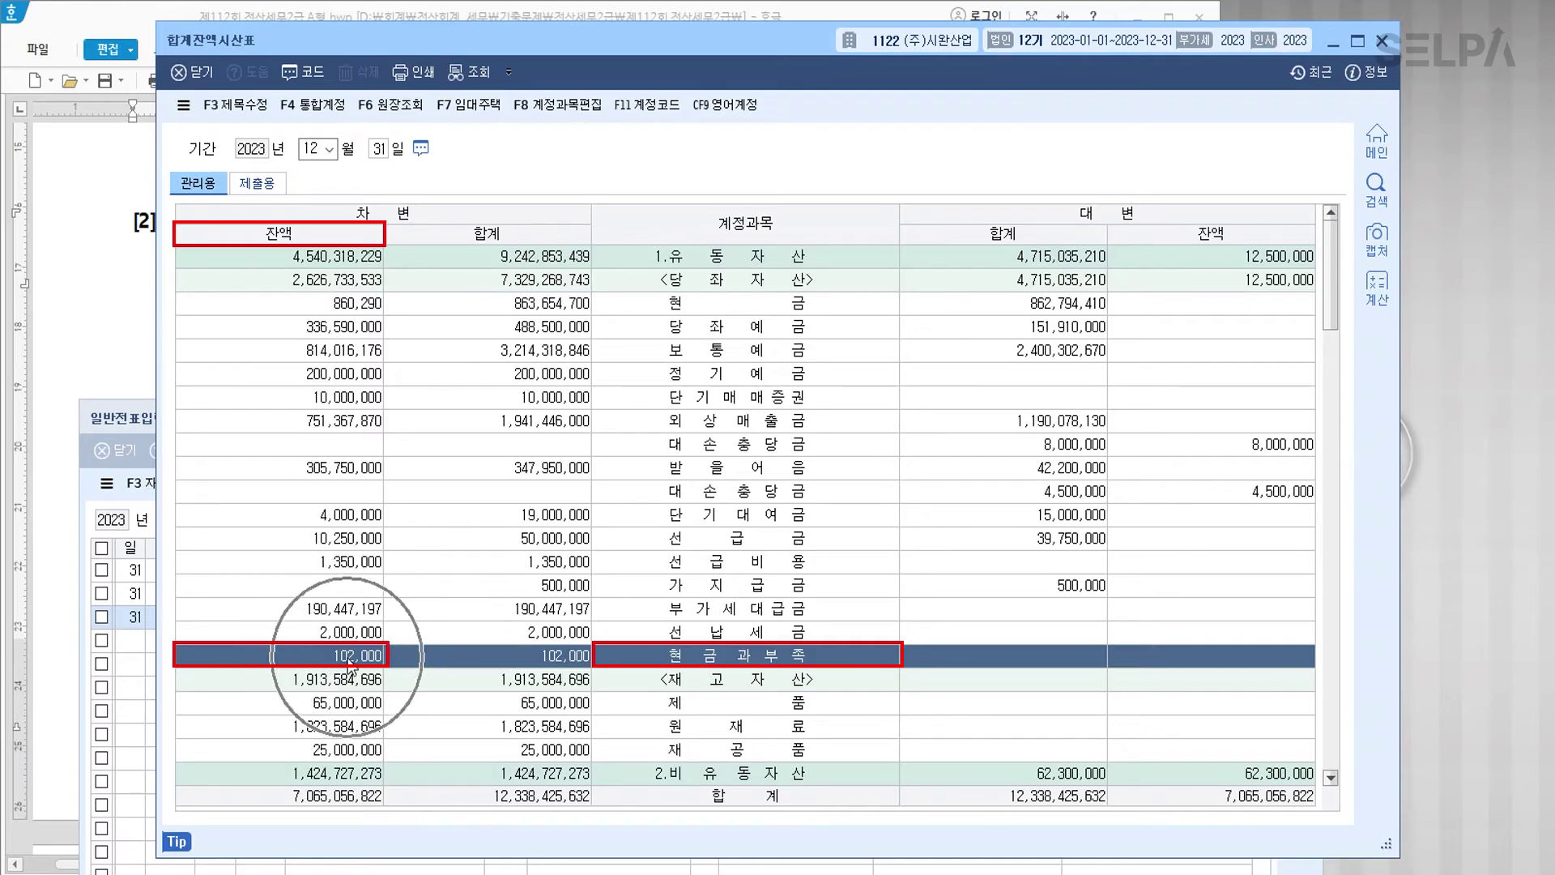
key("Escape")
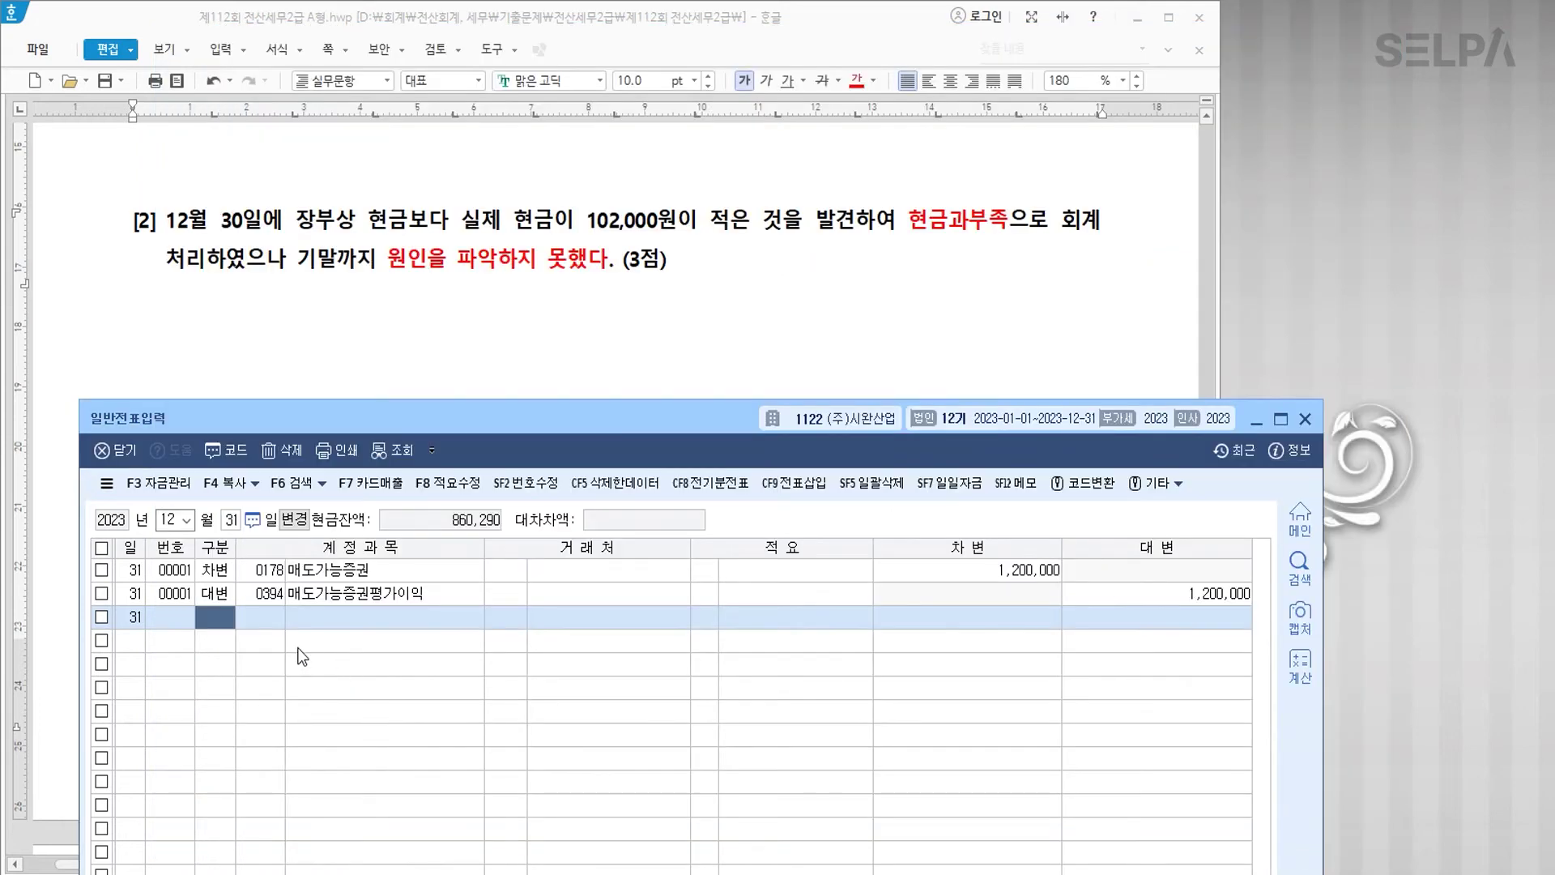
Step: Credit 0141 현금과부족 102,000 and debit 0980 잡손실, then return to the problem text
type("4현금과")
key("Return")
key("Return")
key("Return")
key("Return")
key("Return")
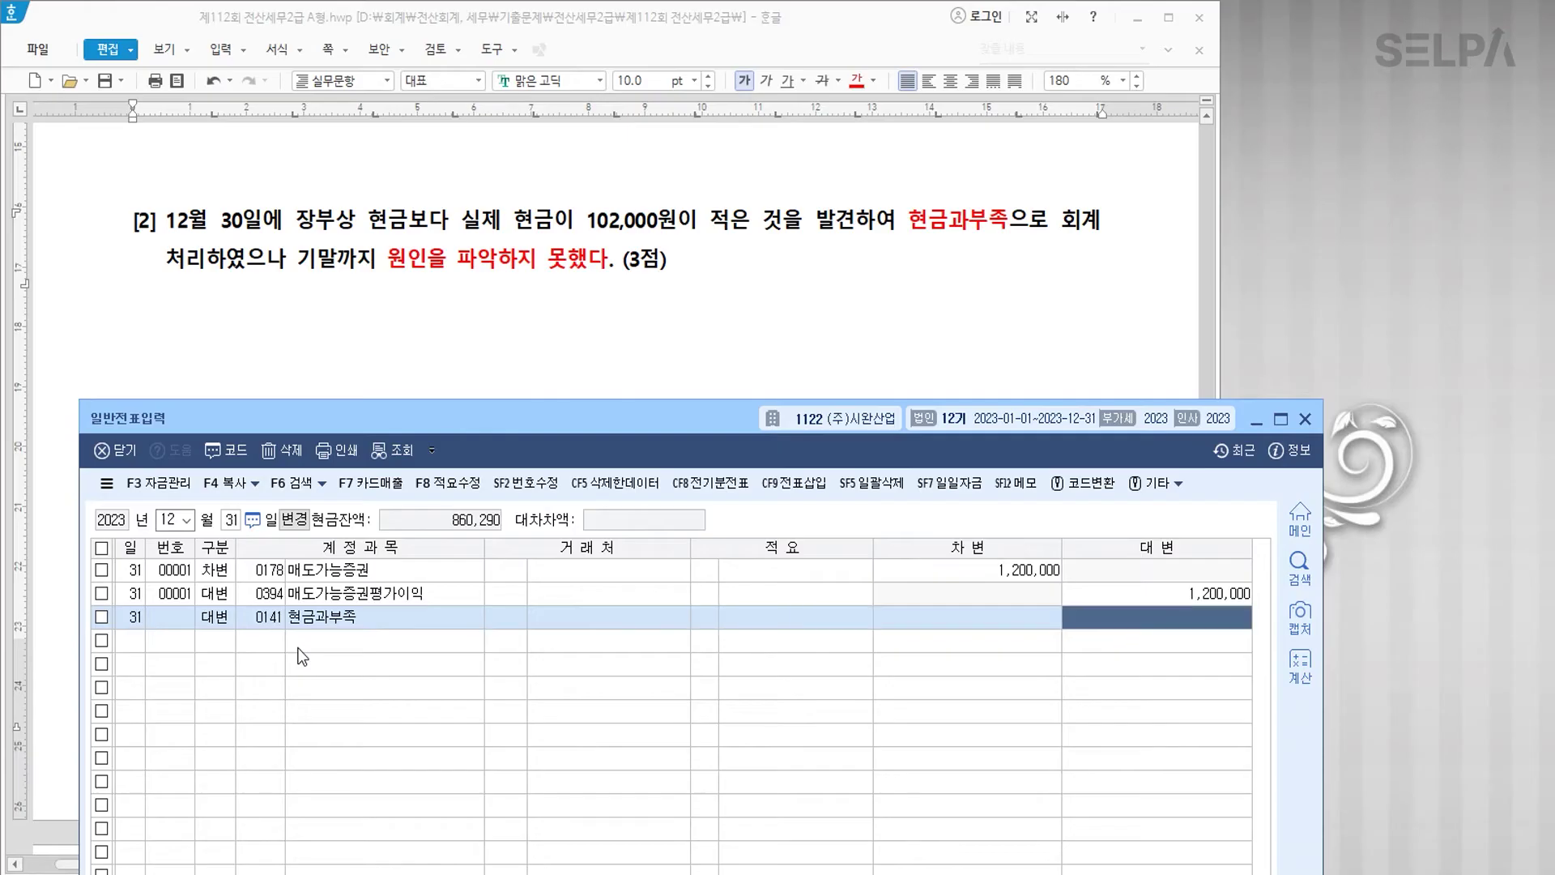
type("1020000")
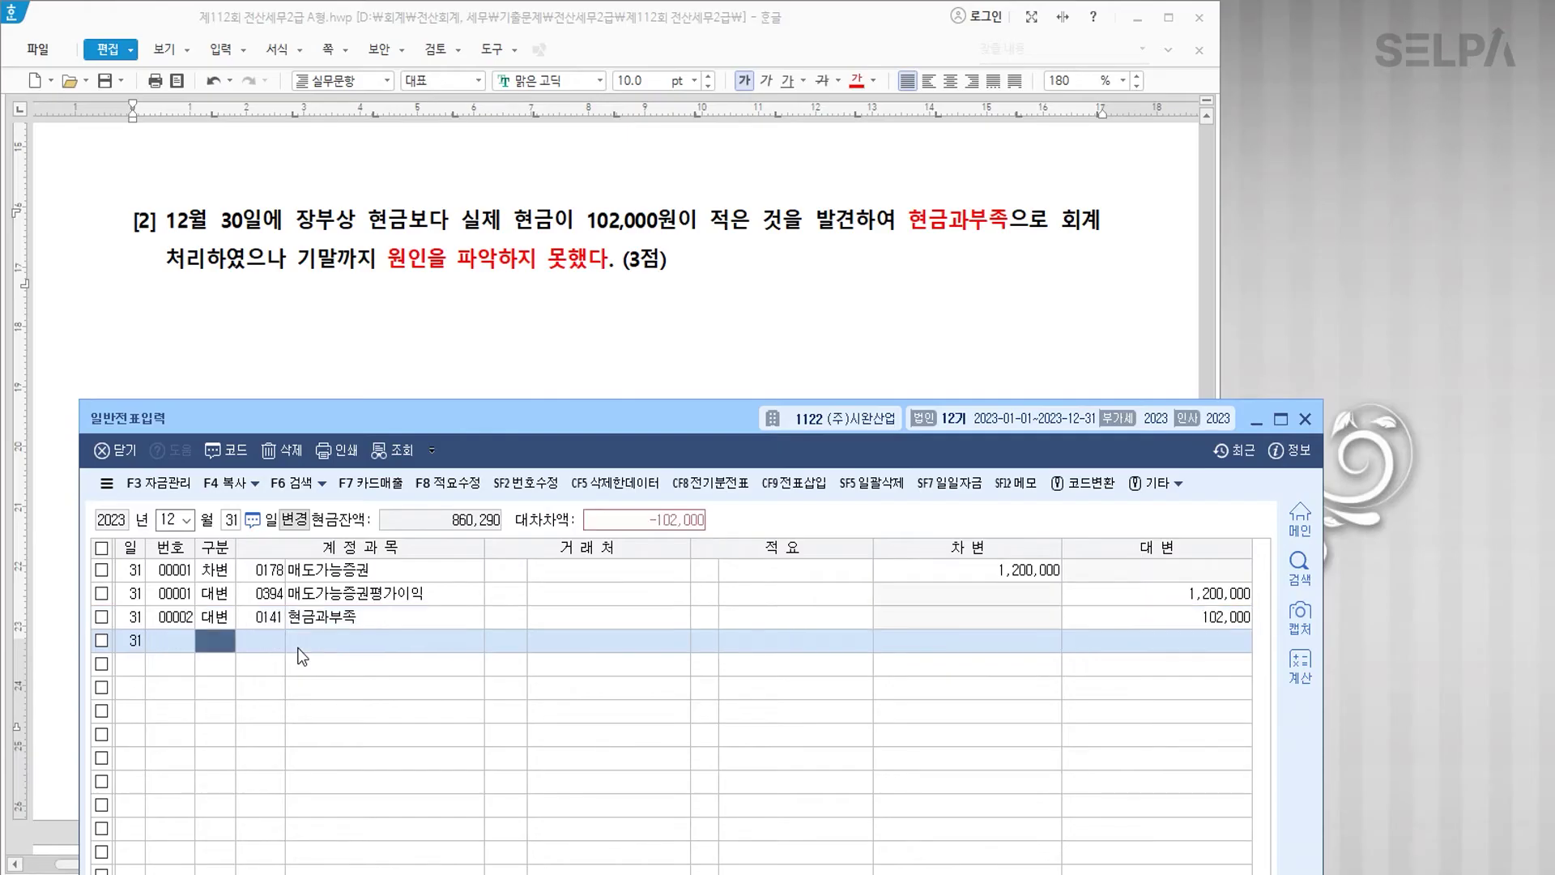
key("Return")
type("3")
key("Return")
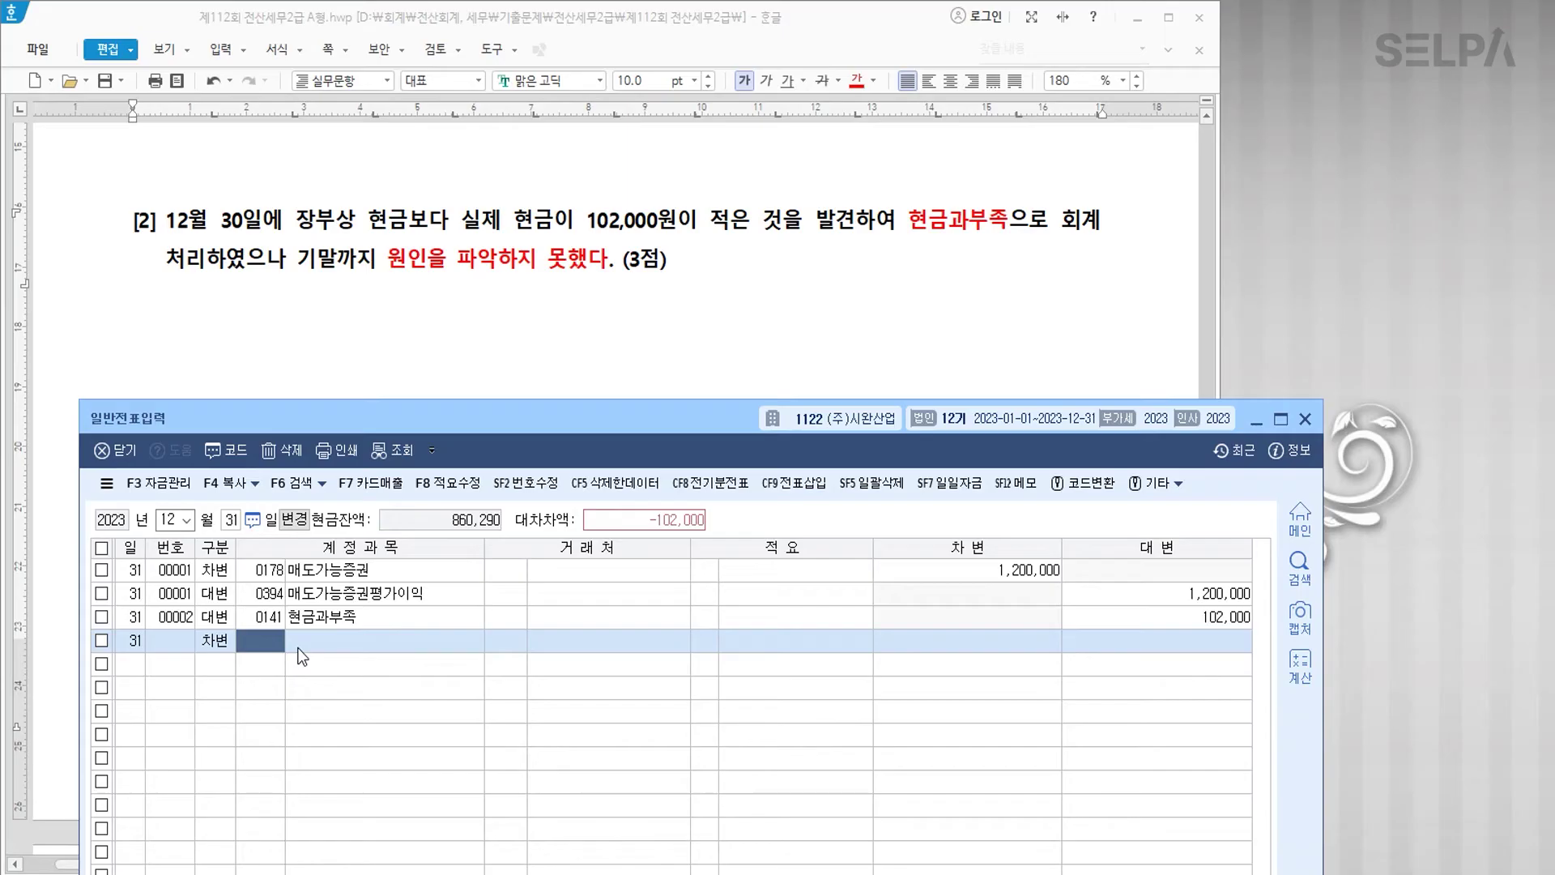
key("ctrl")
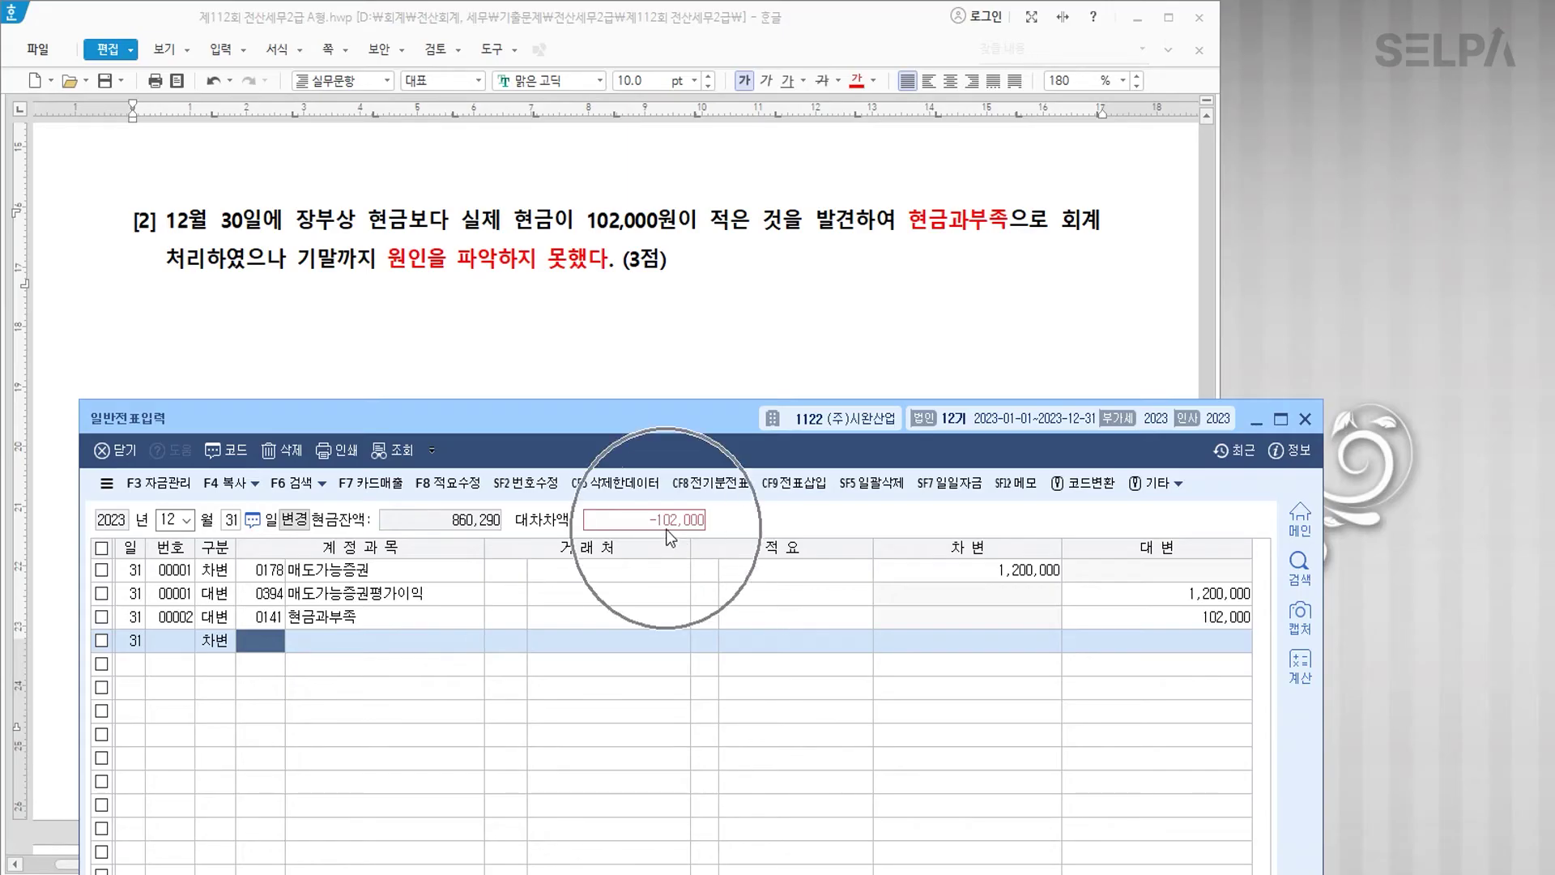
type("0980")
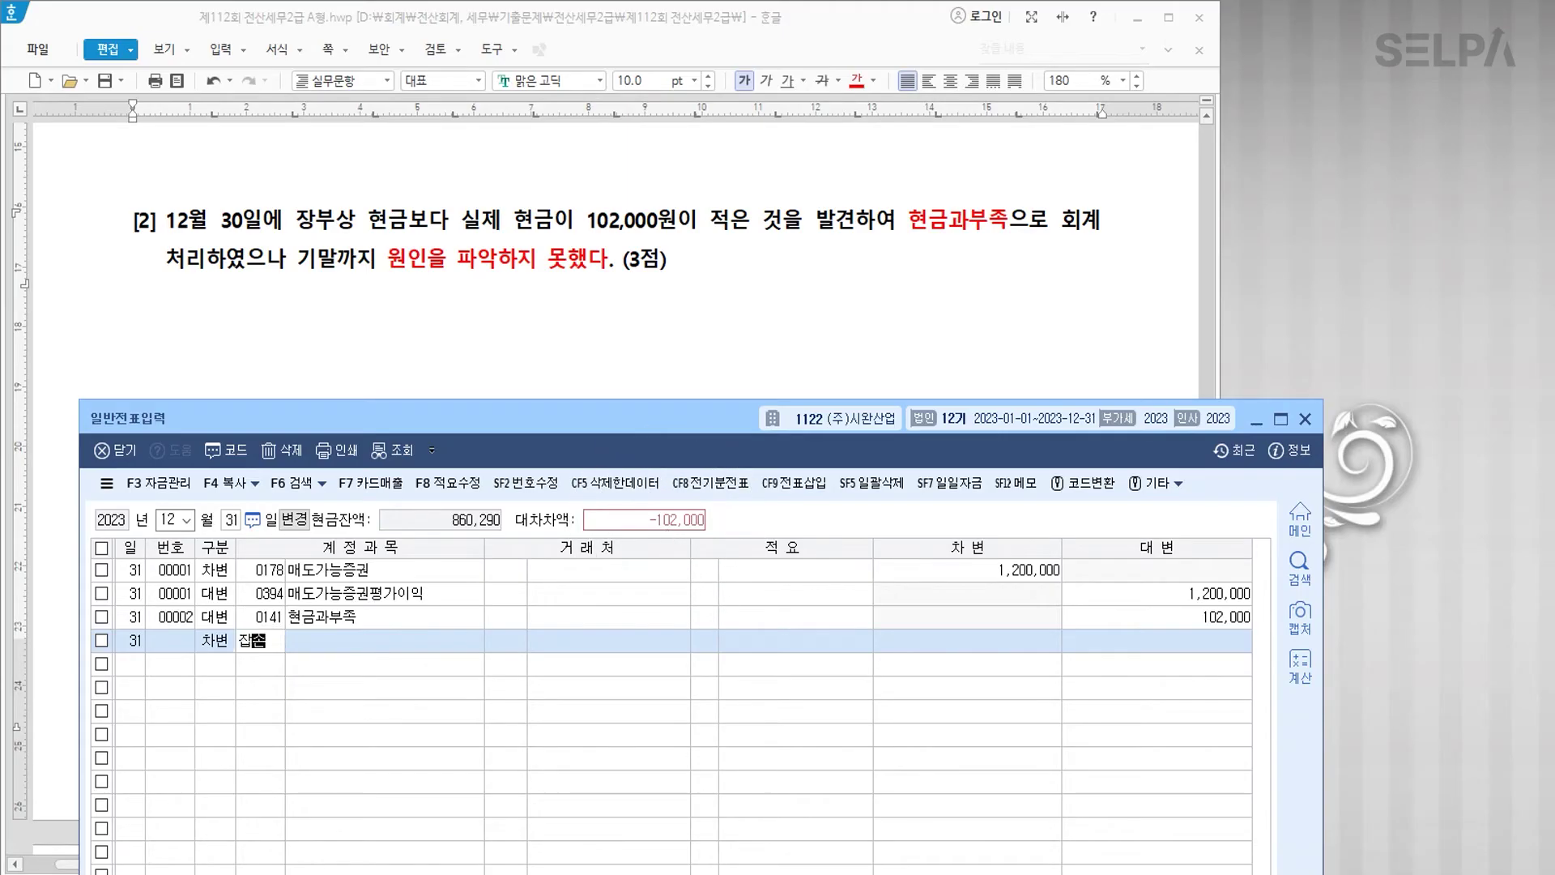
key("Return")
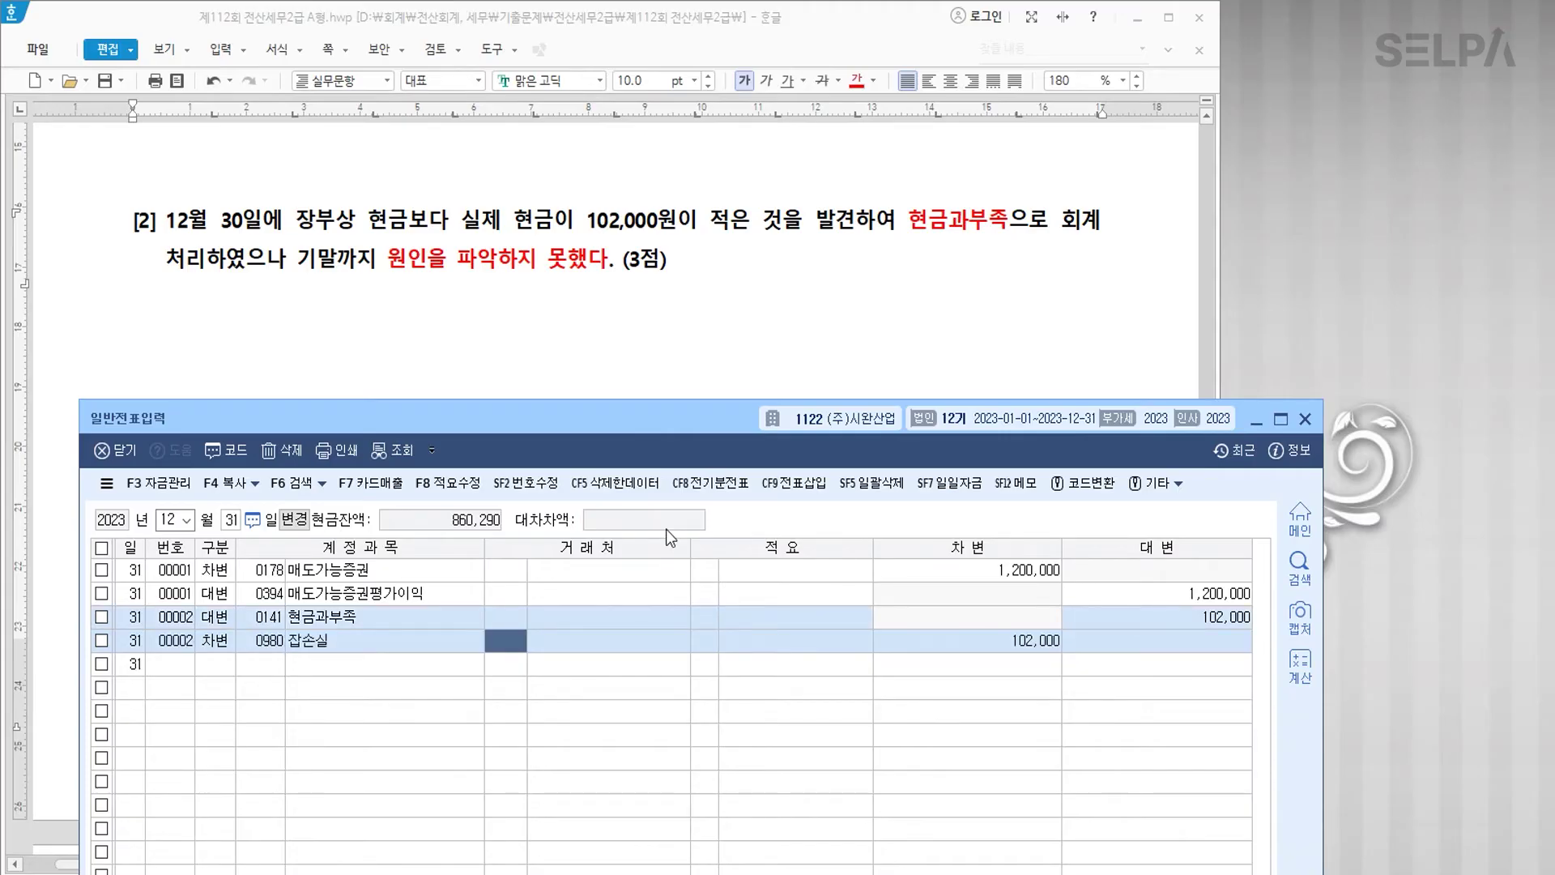
key("Return")
key("Return")
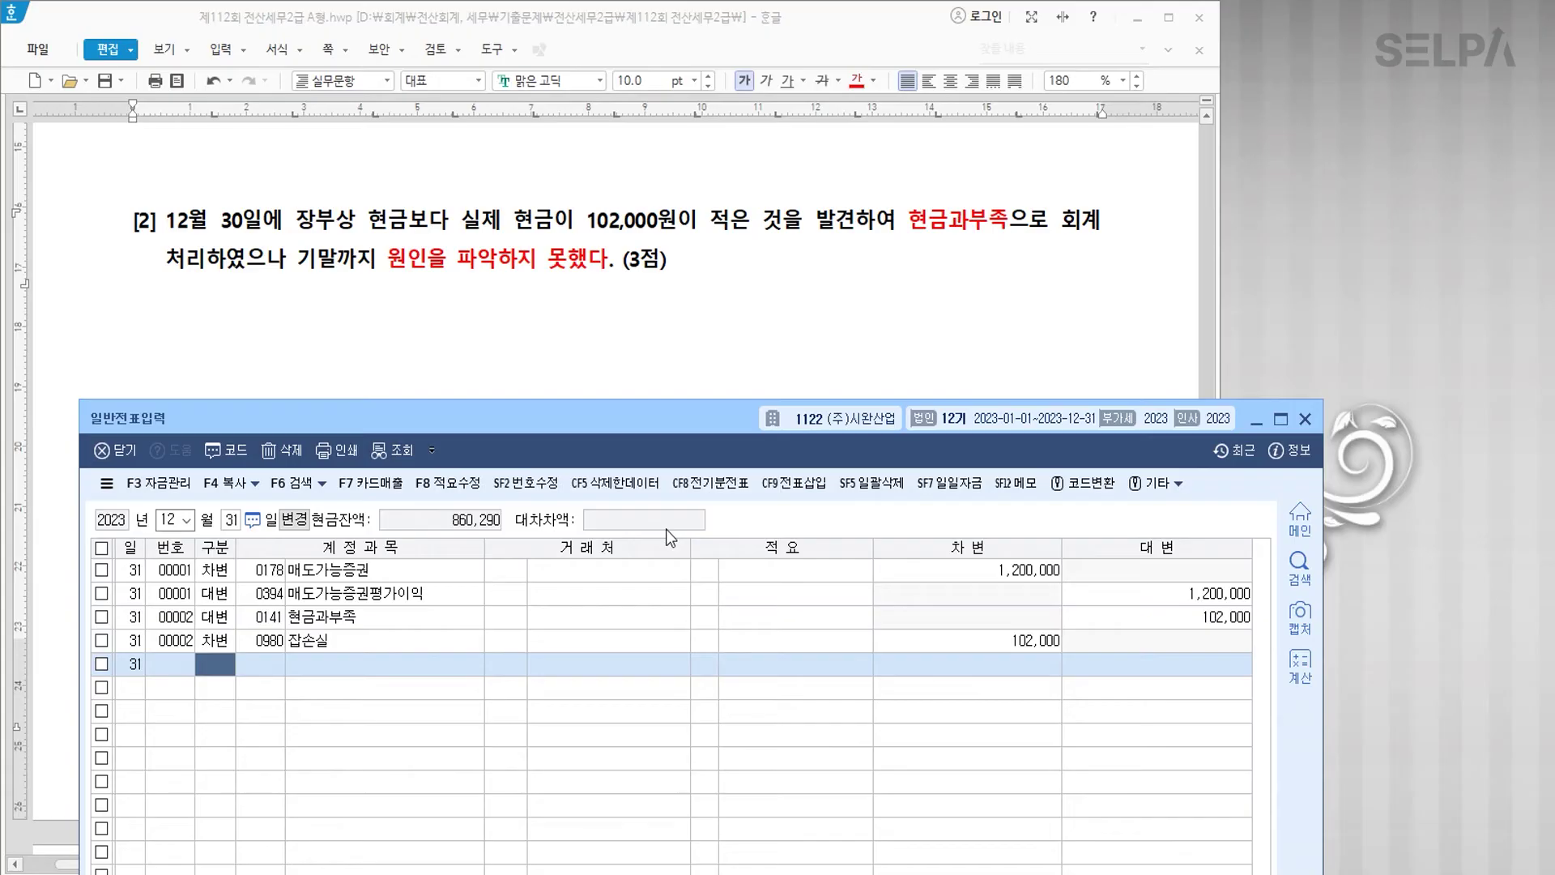
left_click(616, 337)
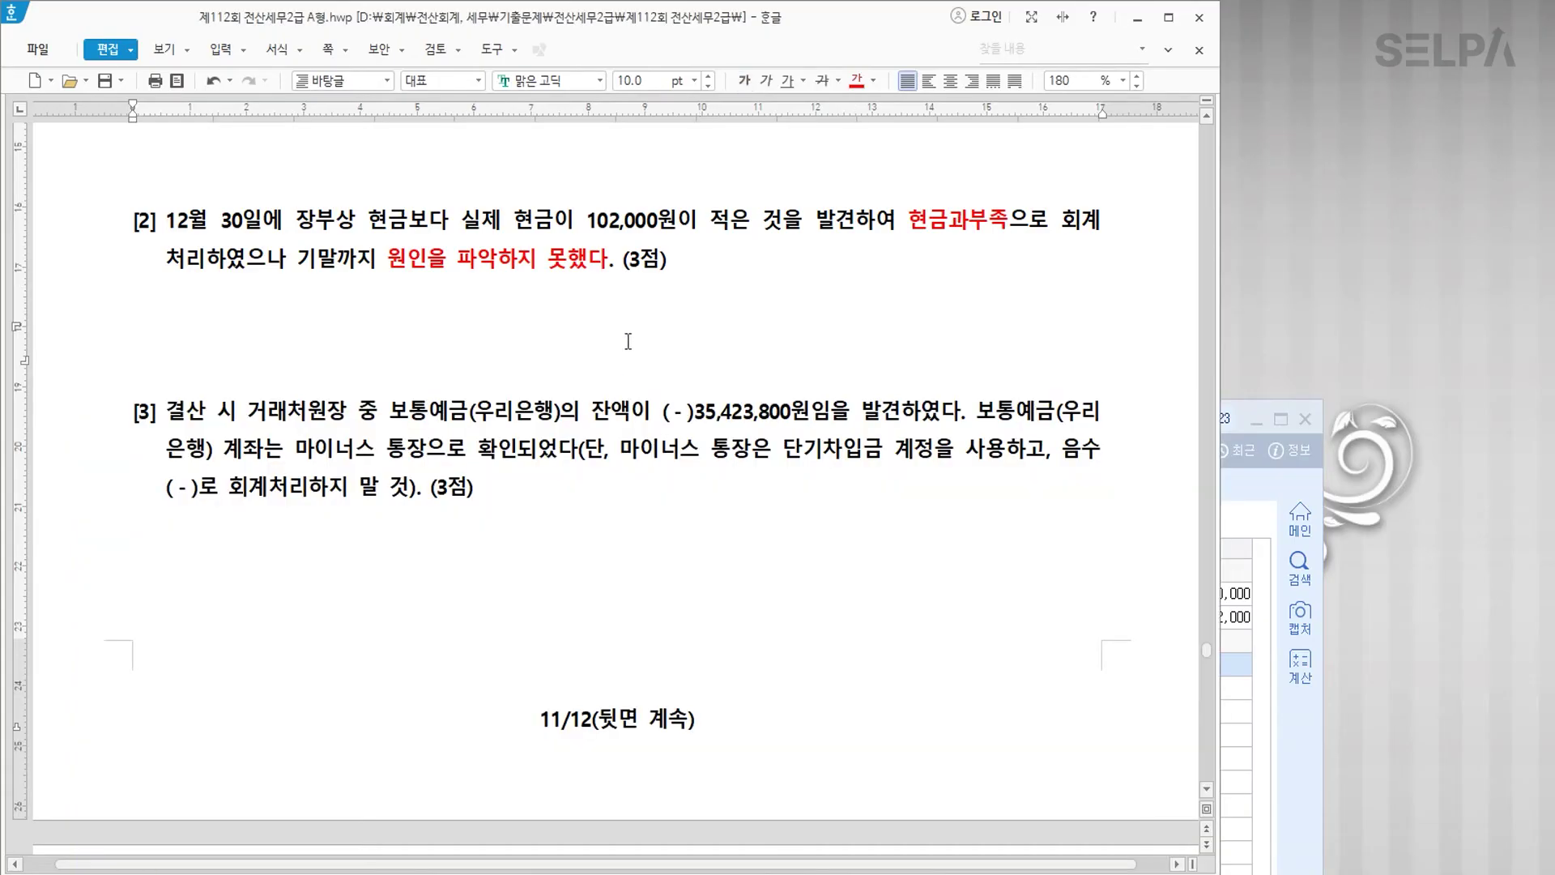
Step: Colour ( - )35,423,800 and 마이너스 통장 red in problem [3]
scroll(628, 342, "down", 1)
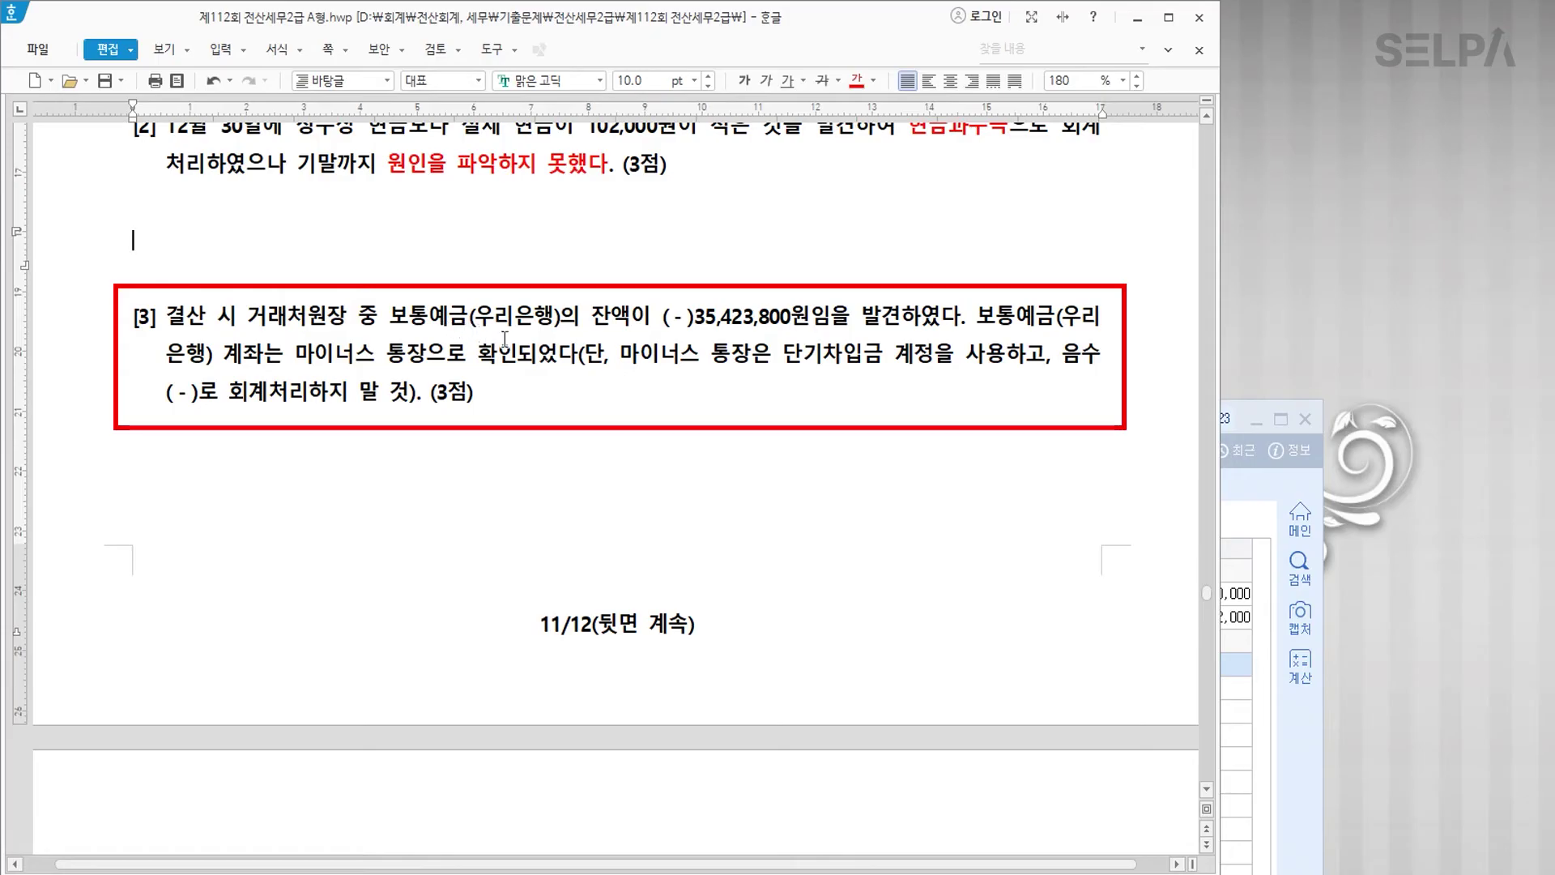
left_click_drag(662, 317, 788, 316)
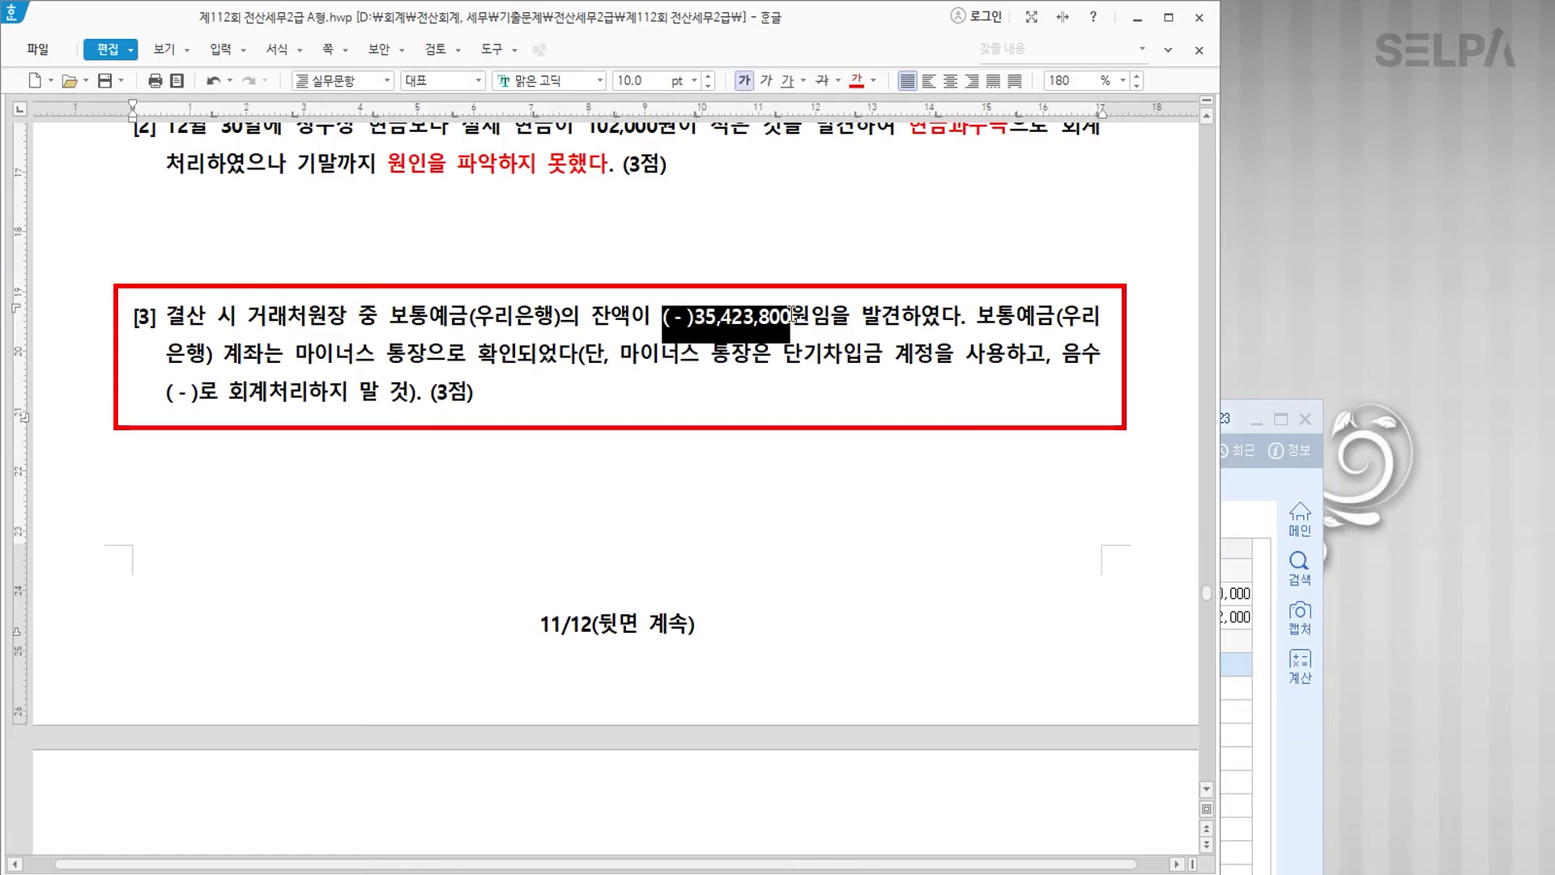
left_click(859, 81)
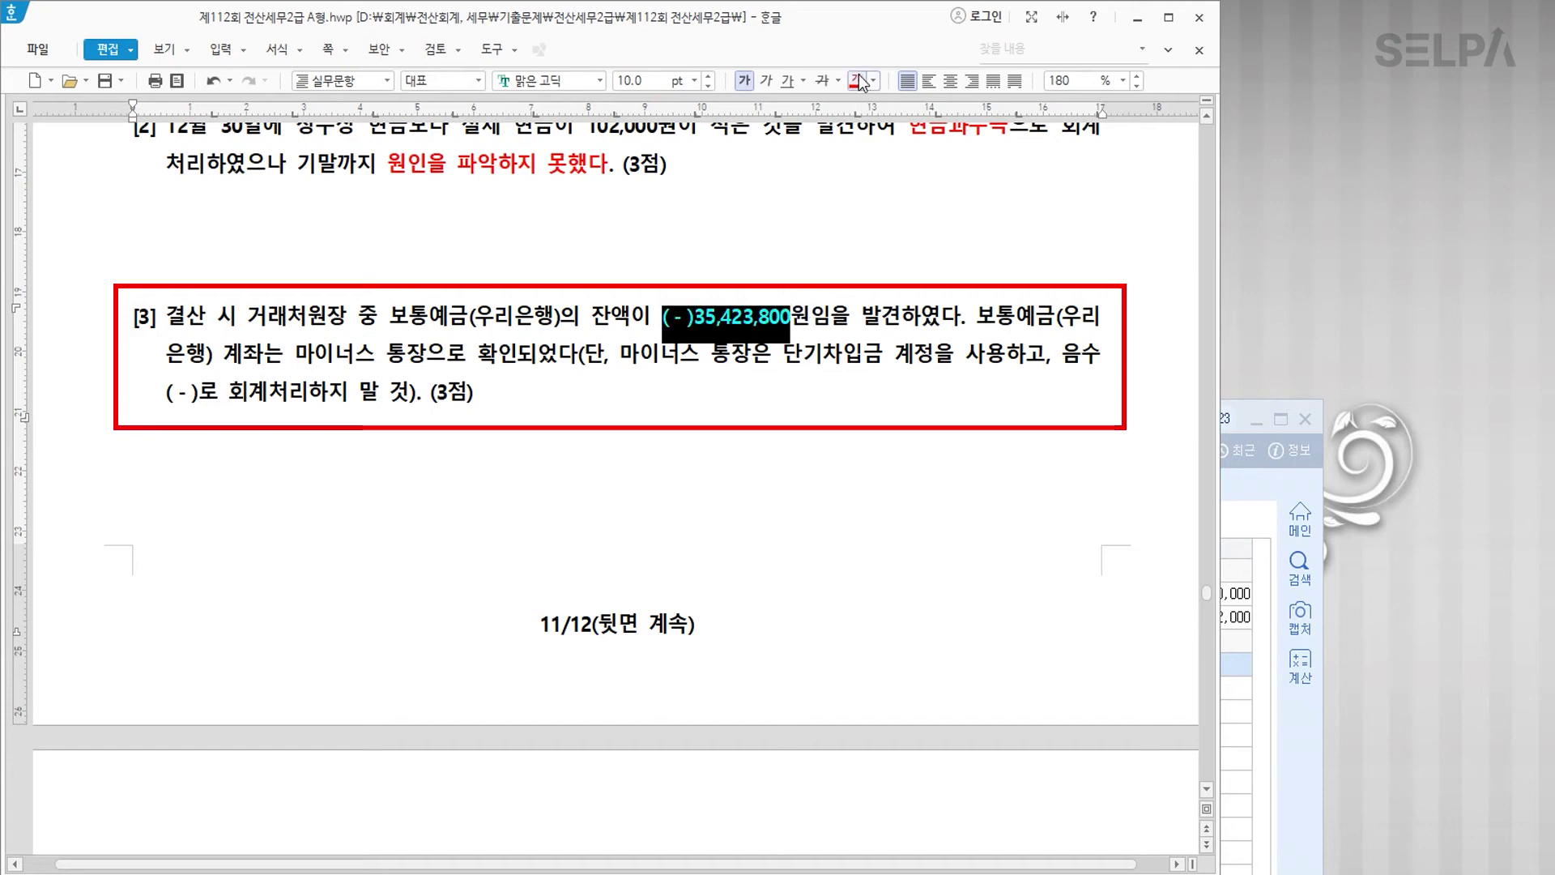
left_click(902, 323)
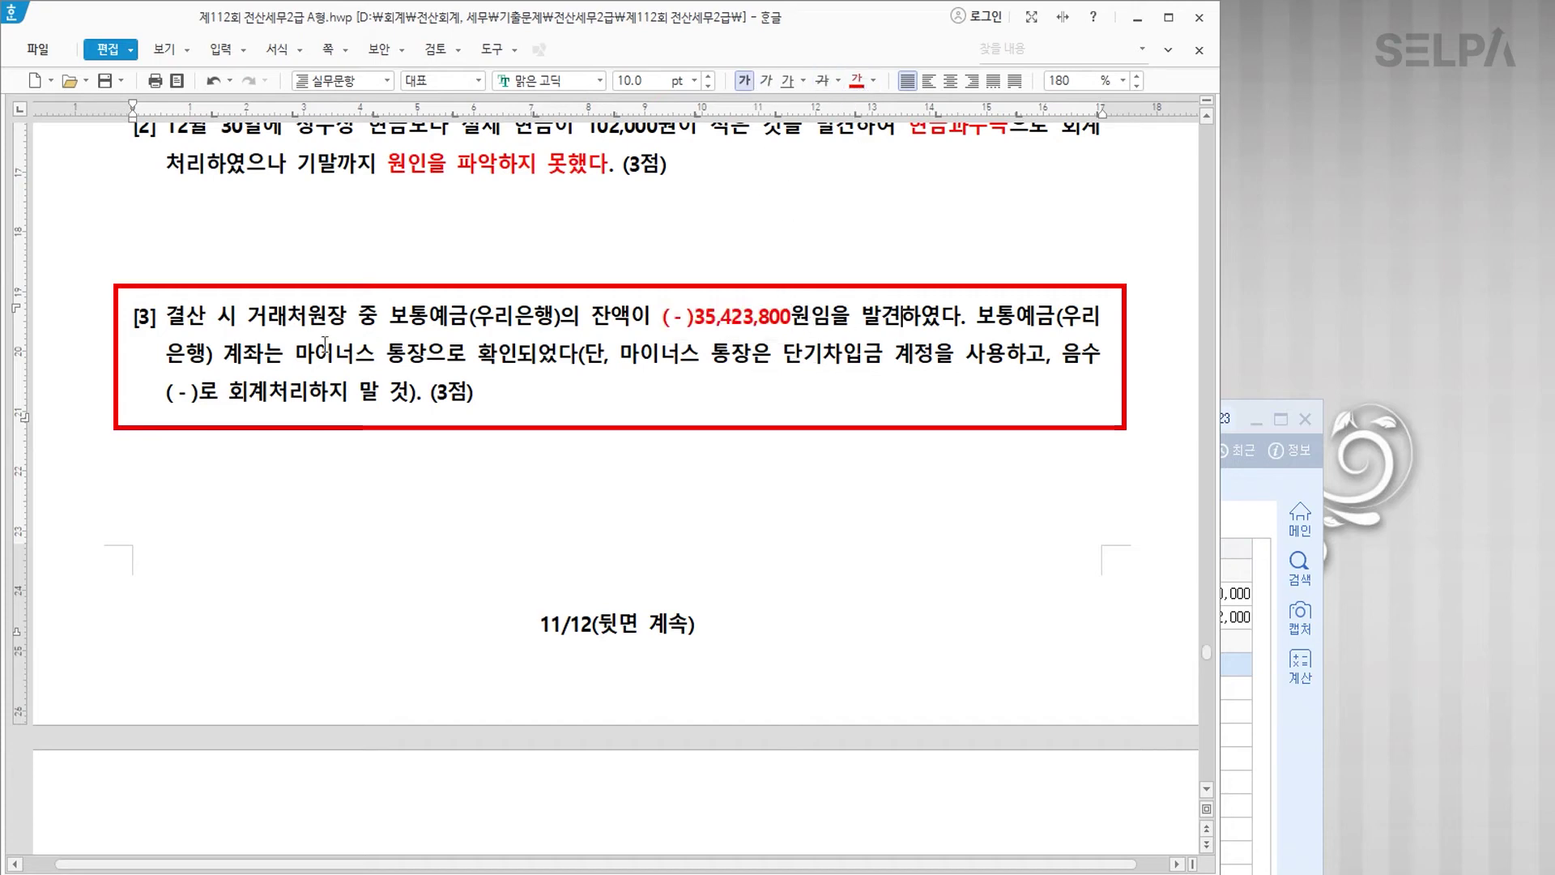
left_click_drag(295, 354, 426, 353)
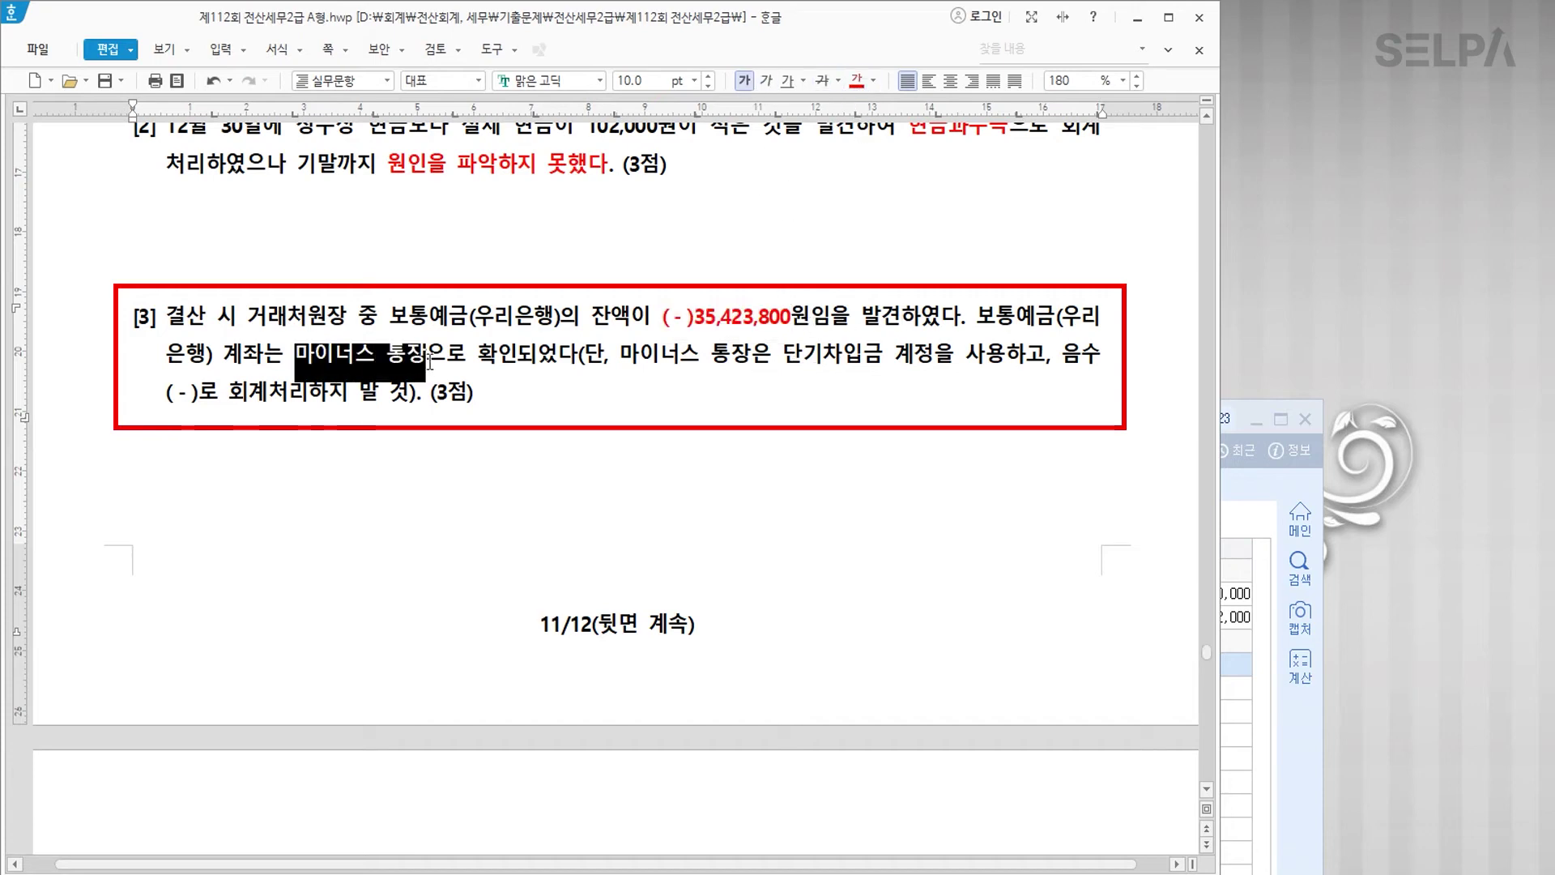
left_click(856, 85)
Step: Annotate 마이너스 통장 with '>> 0원'
key("Right")
type(">>")
type(" 단기찹")
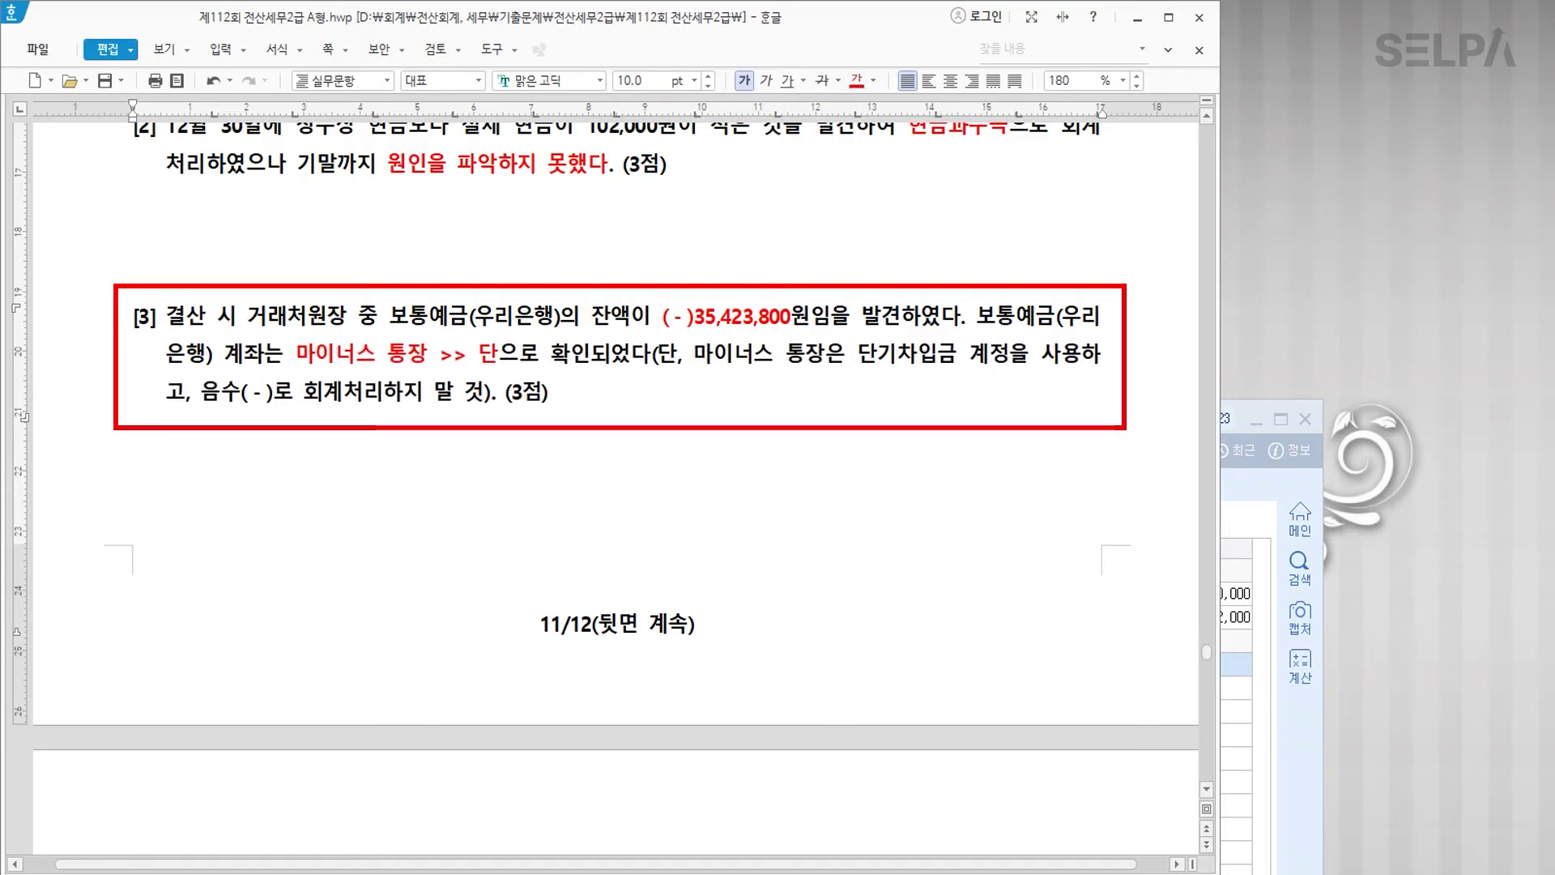
type("입금")
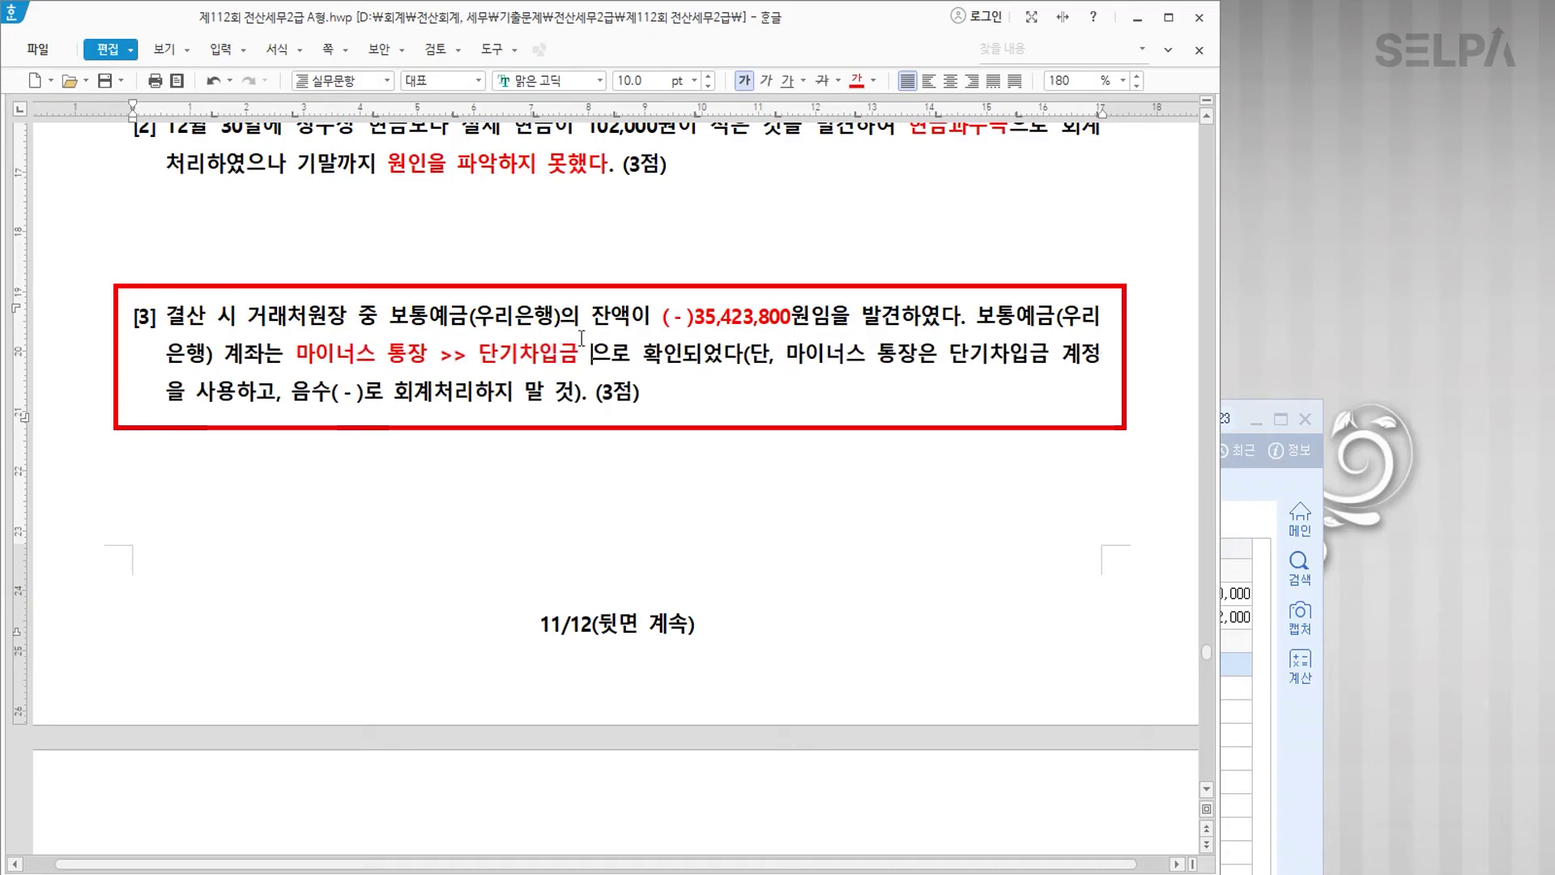
key("ctrl")
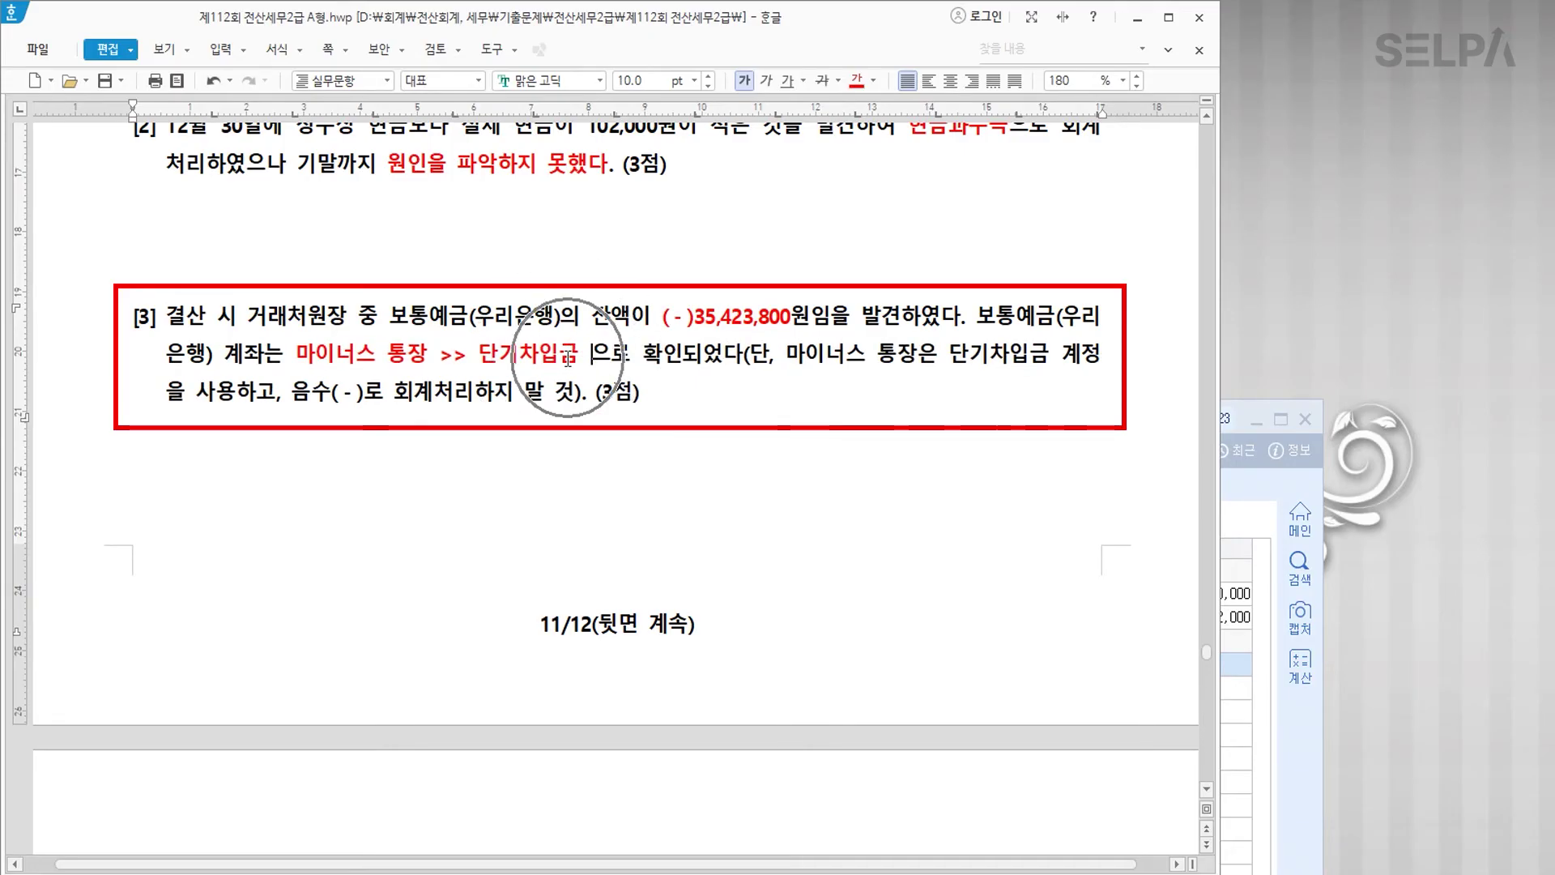
key("ctrl")
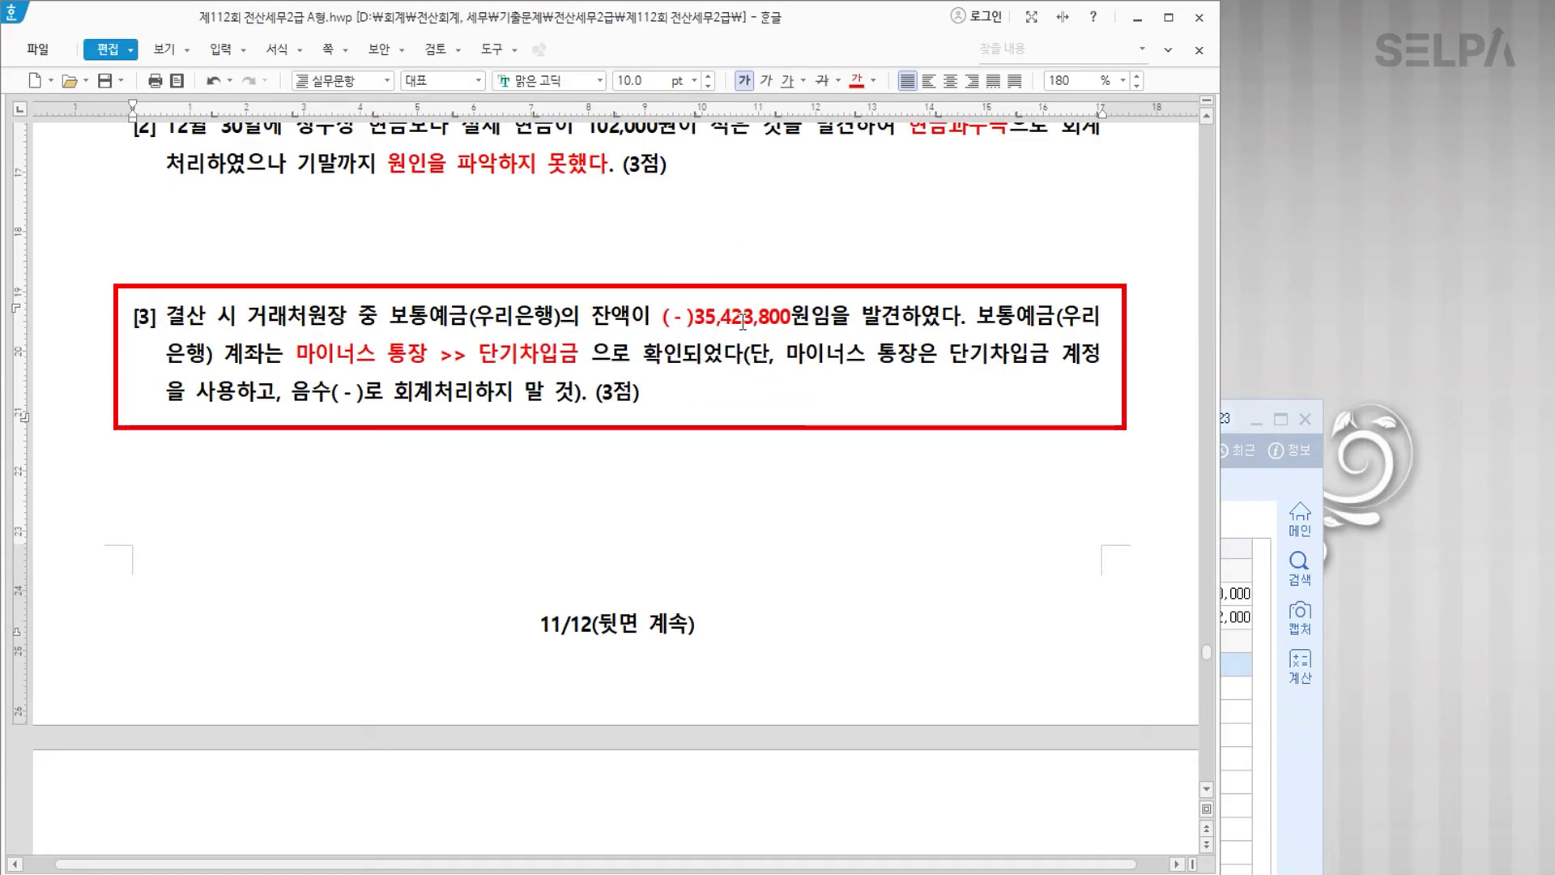
left_click(432, 359)
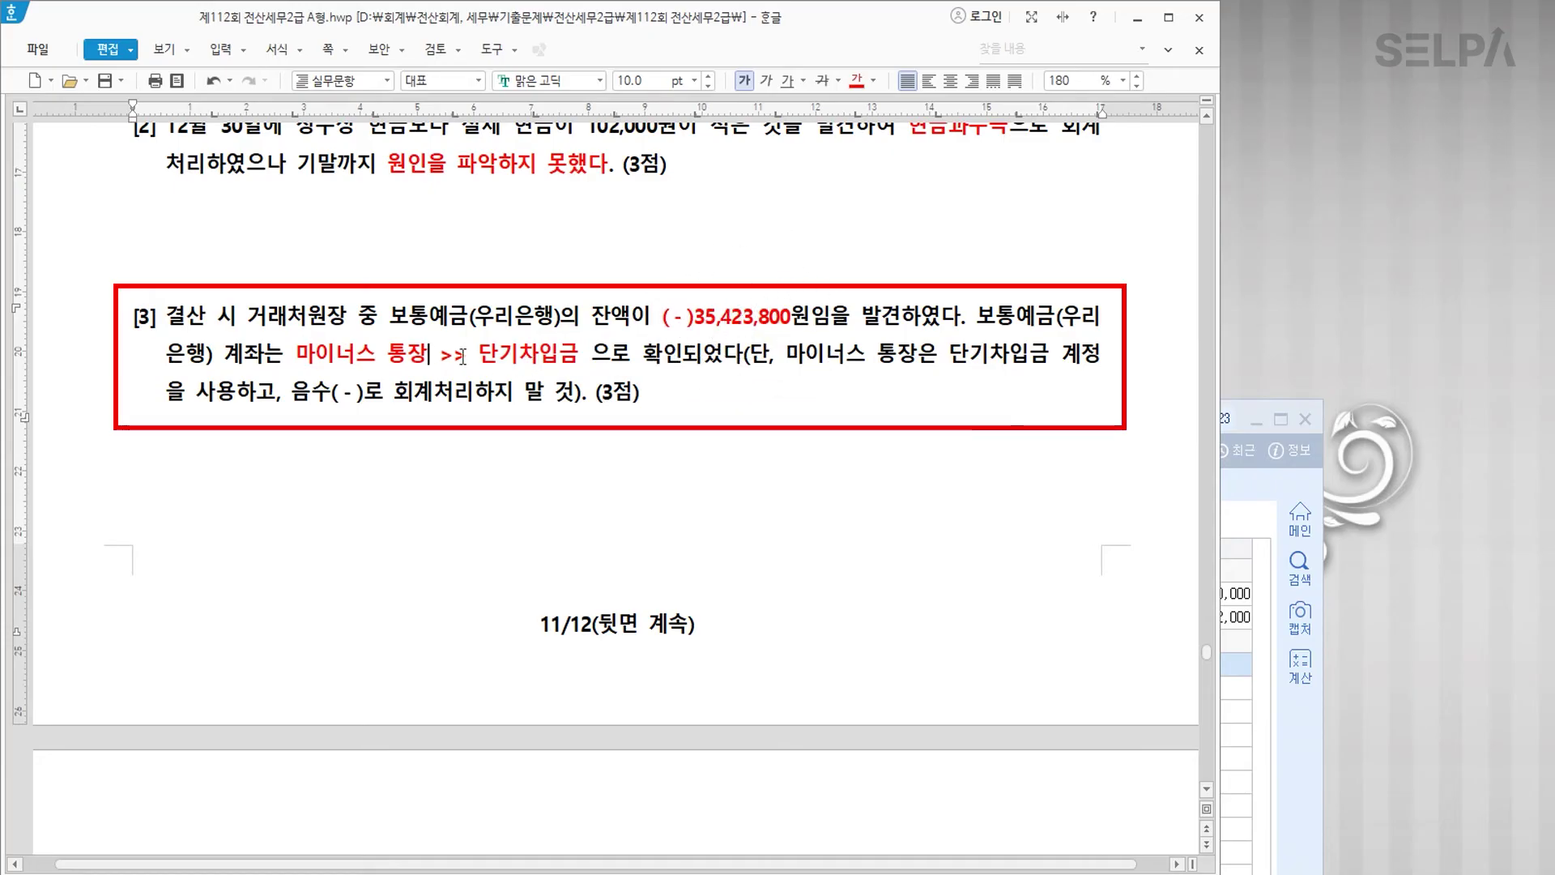
type(">> ")
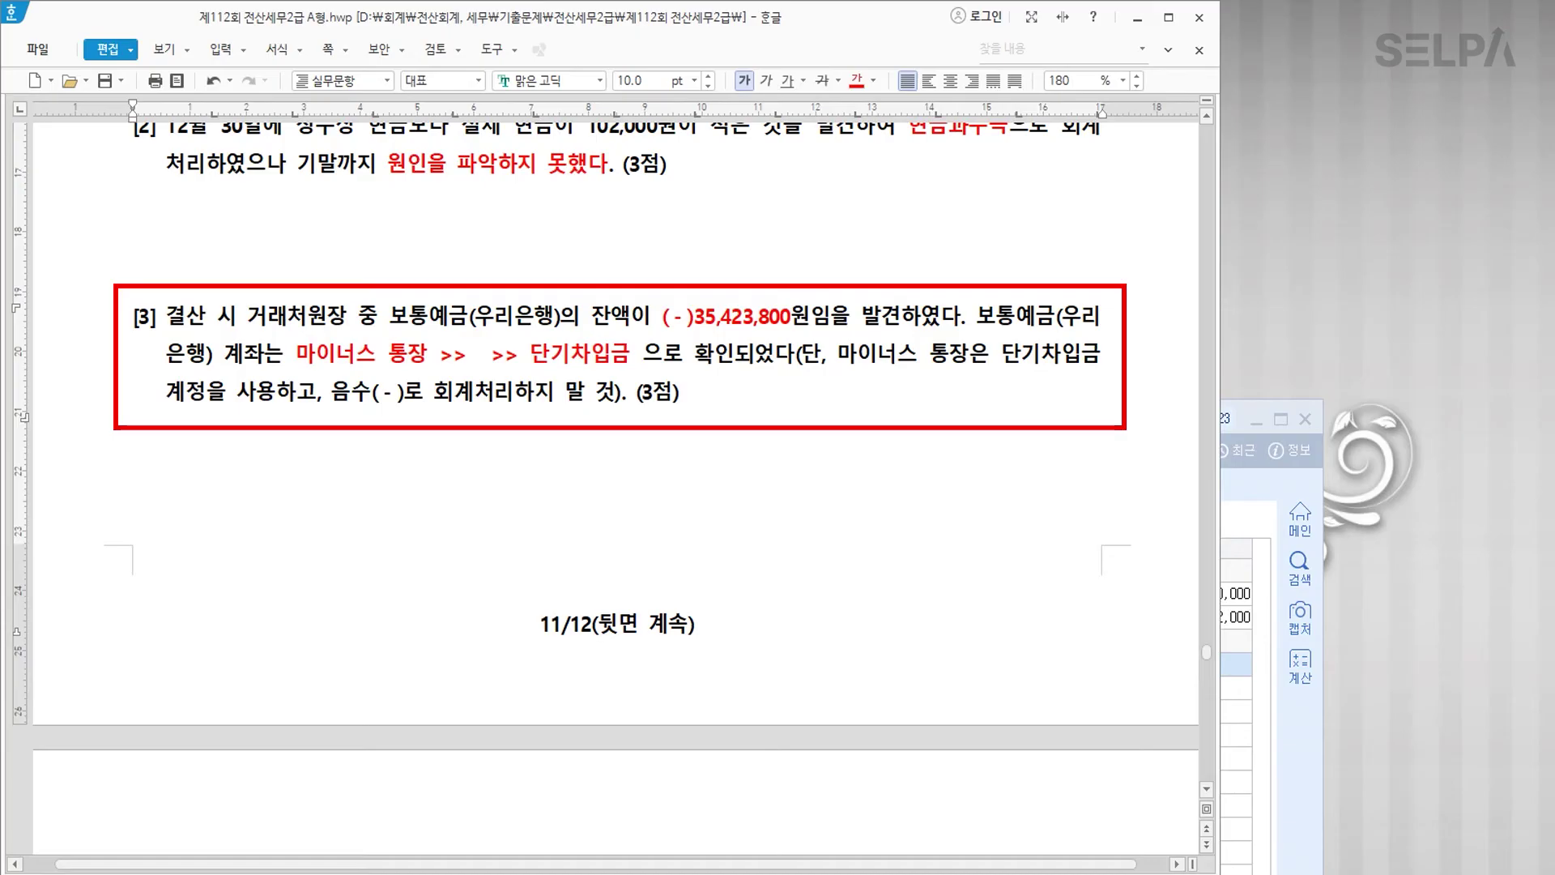
type("0원")
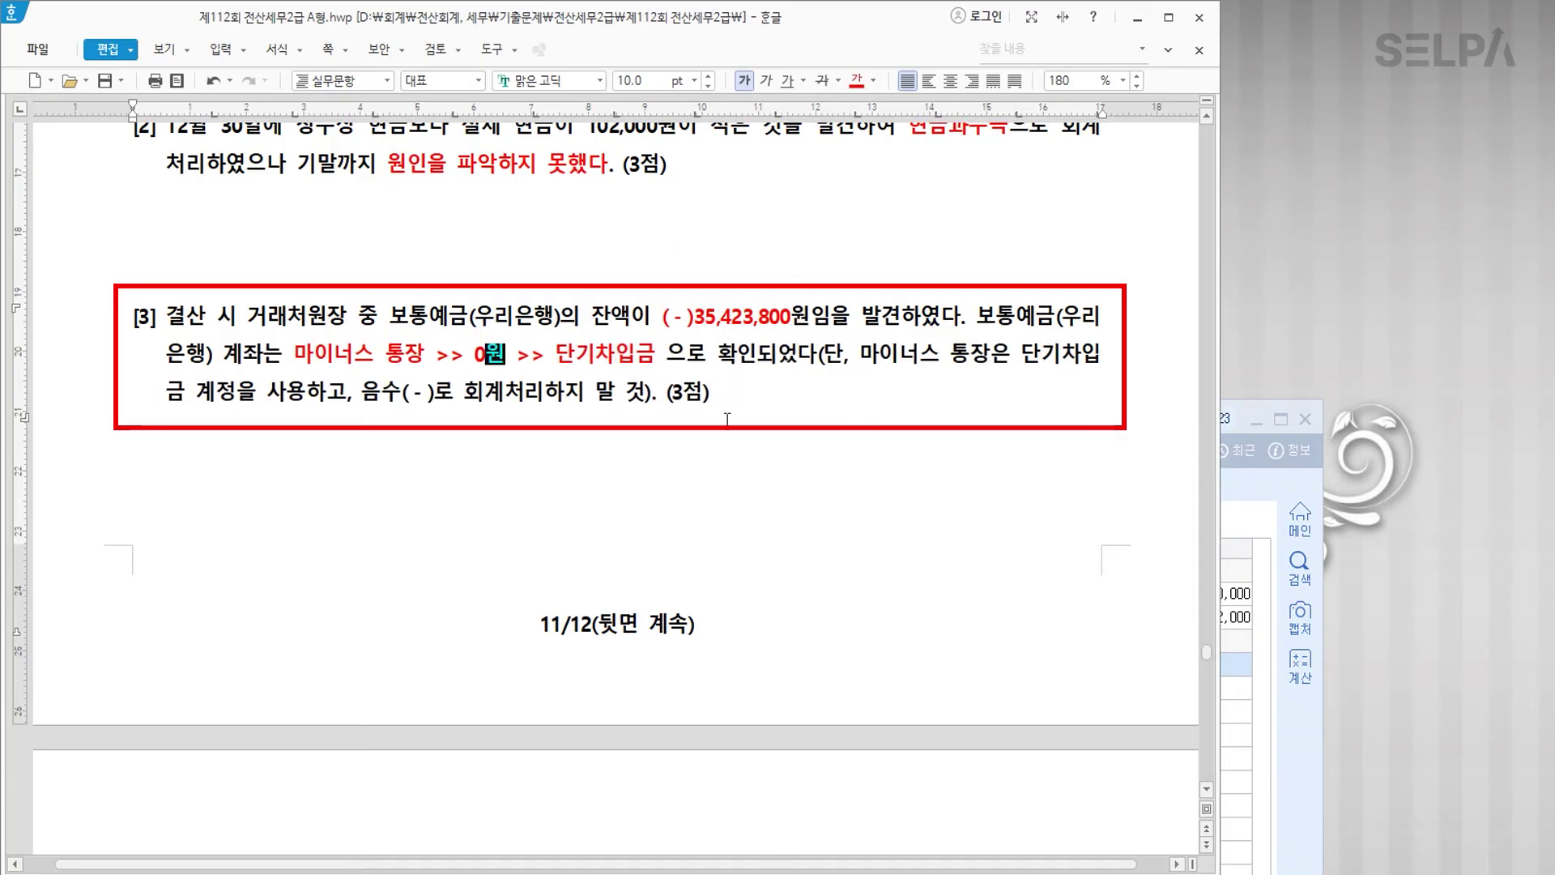
Step: Add the line '보통예금 | 단기차입금' below question [3], then return to the general journal
left_click(690, 448)
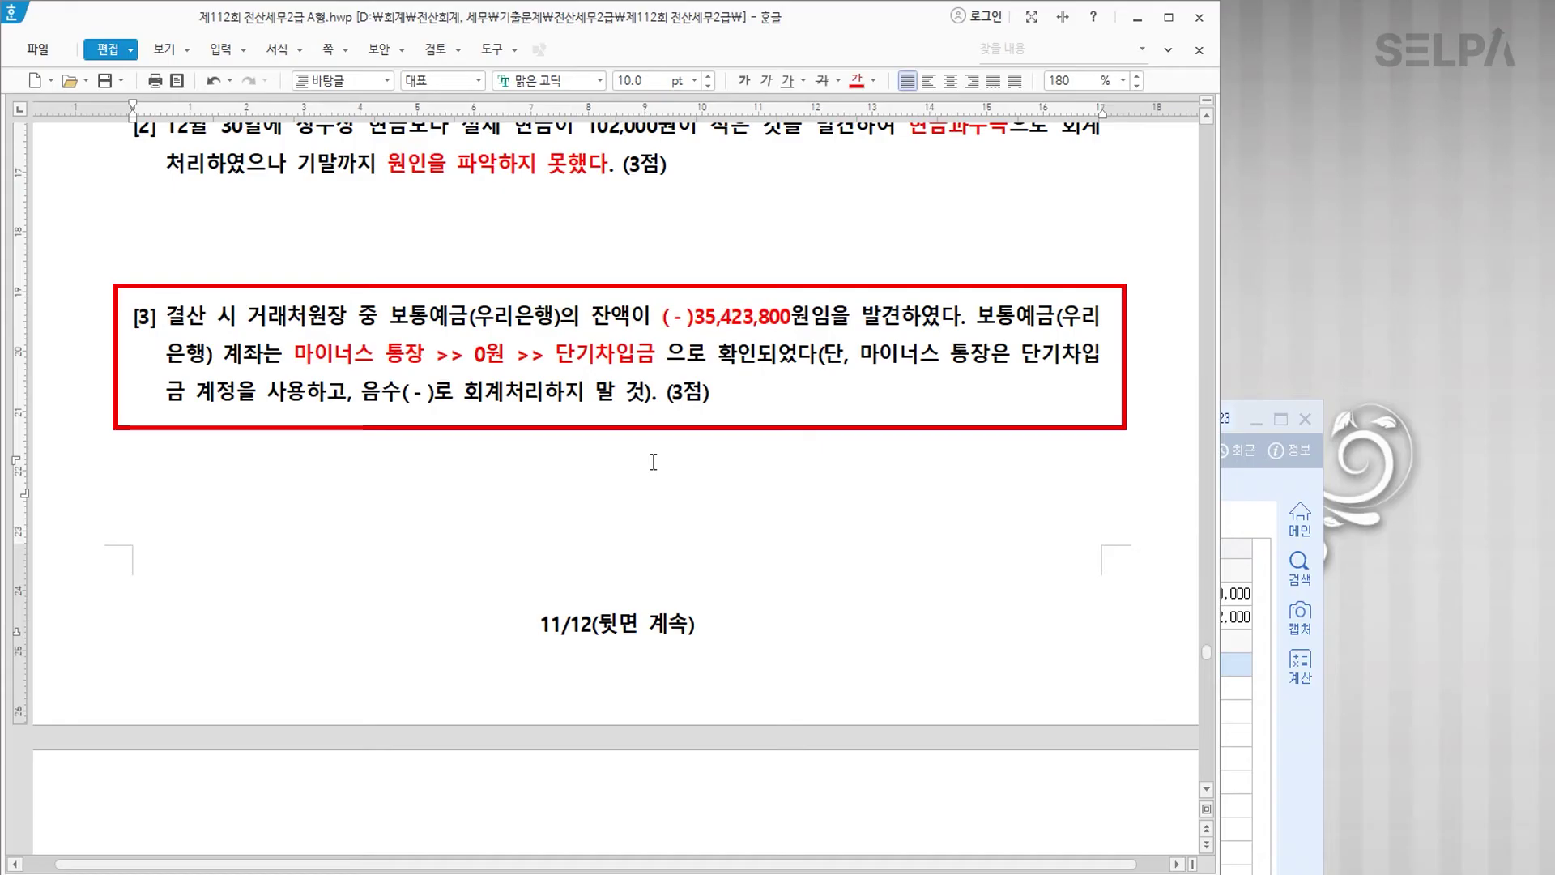
type("보통예금")
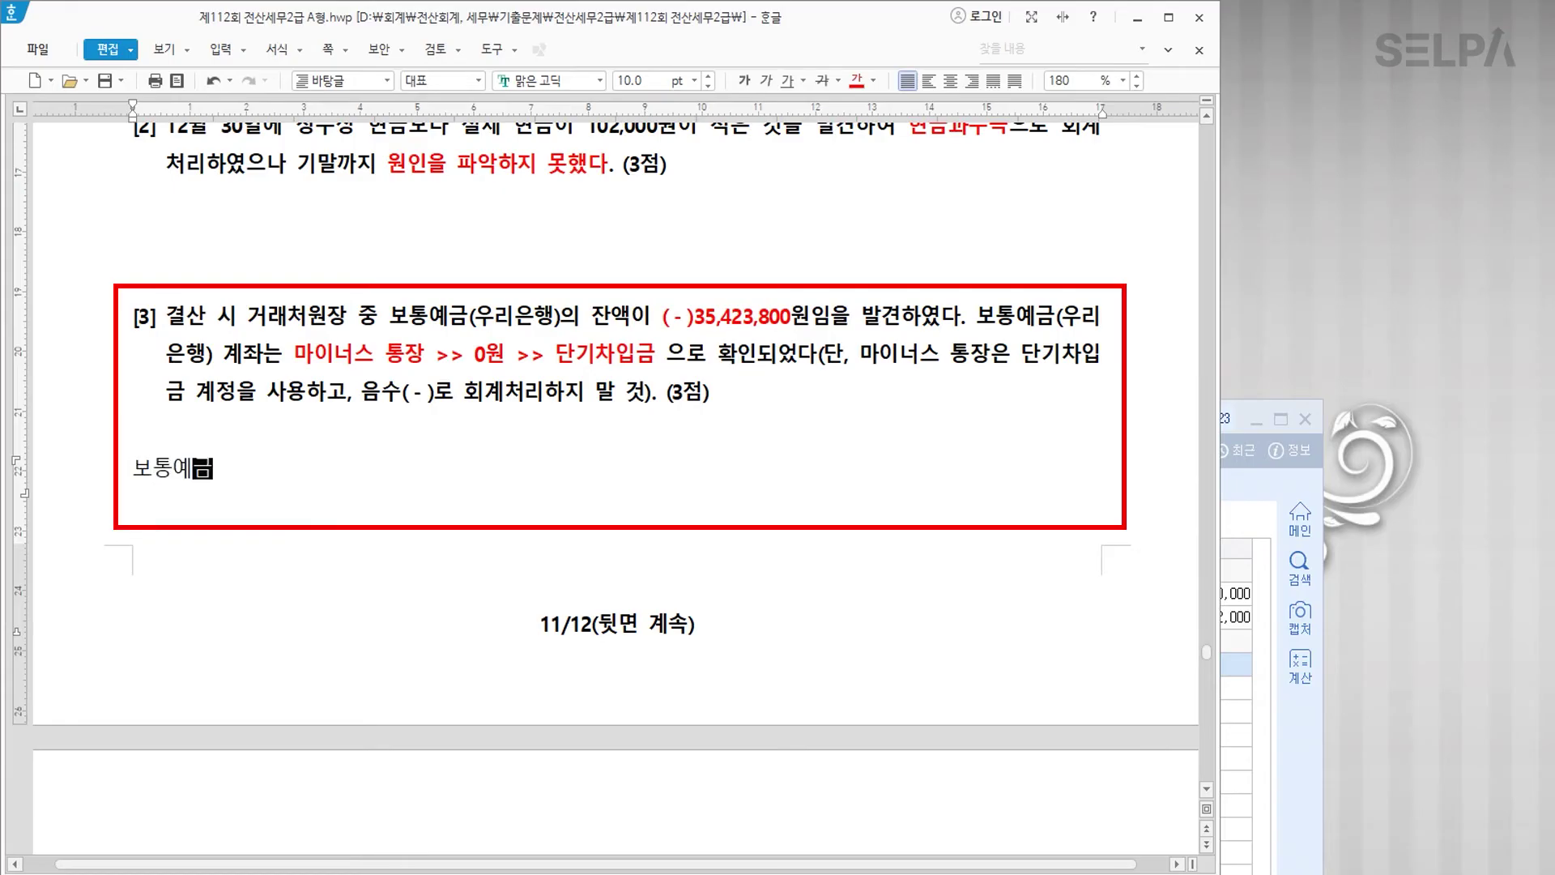
type("   | 단기차입금")
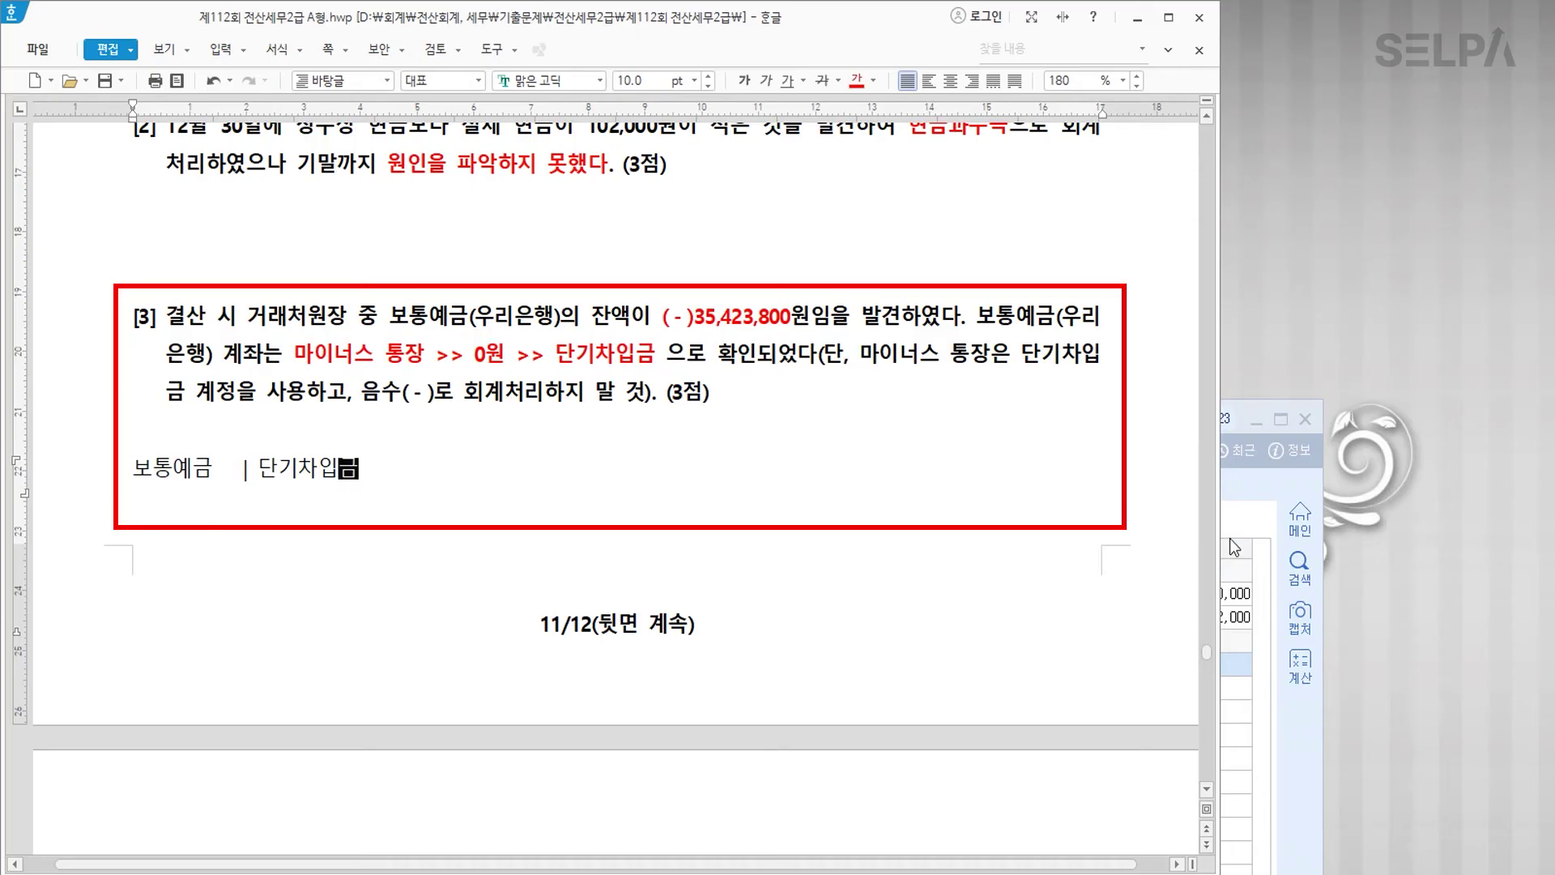
left_click_drag(695, 316, 786, 318)
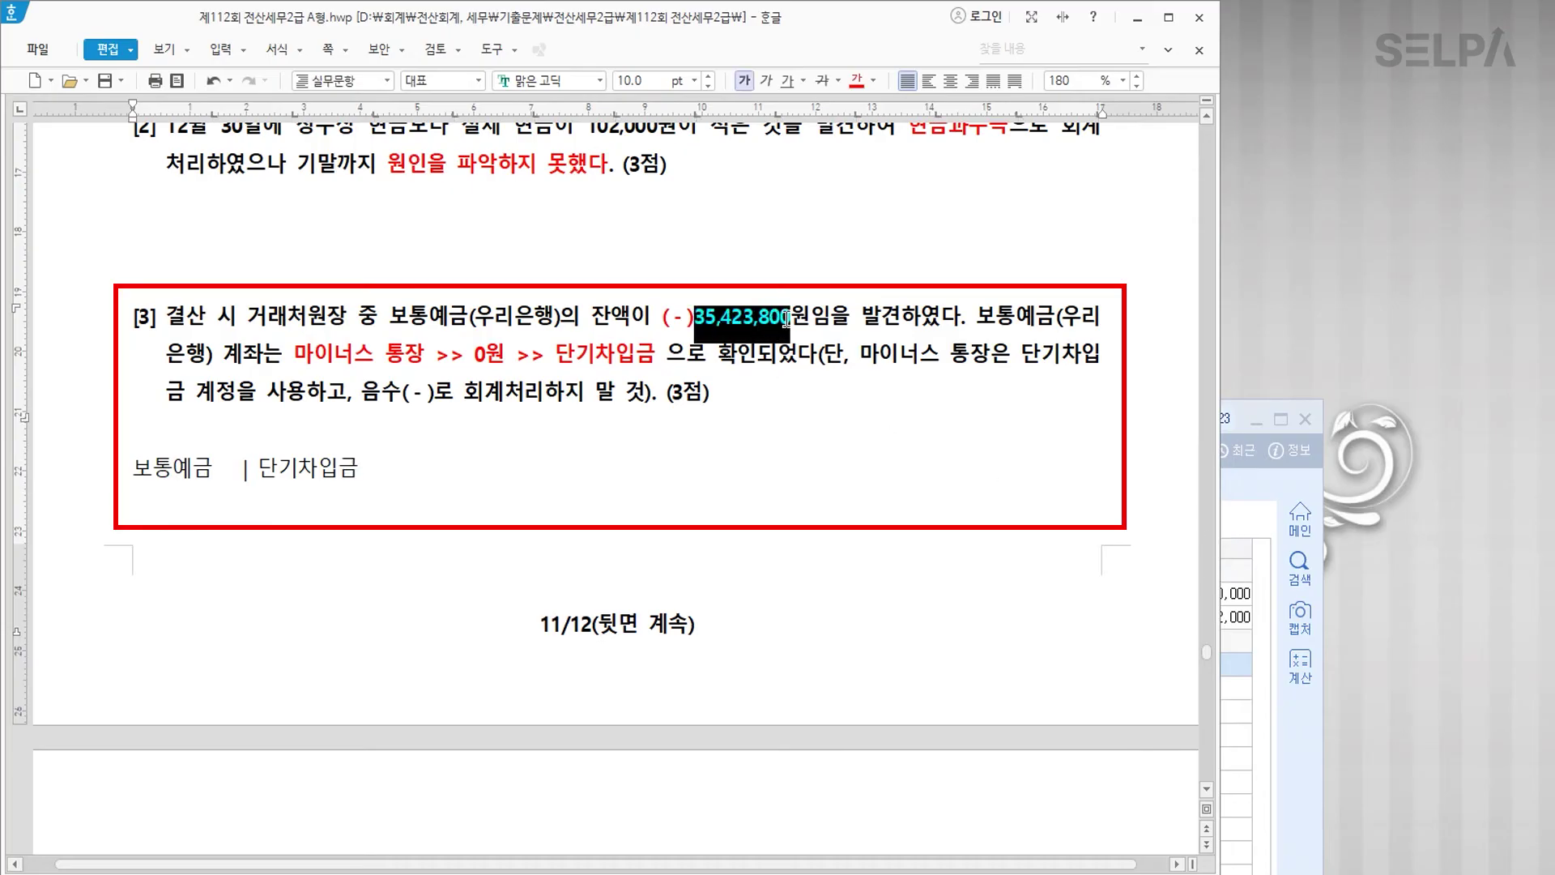
left_click(863, 527)
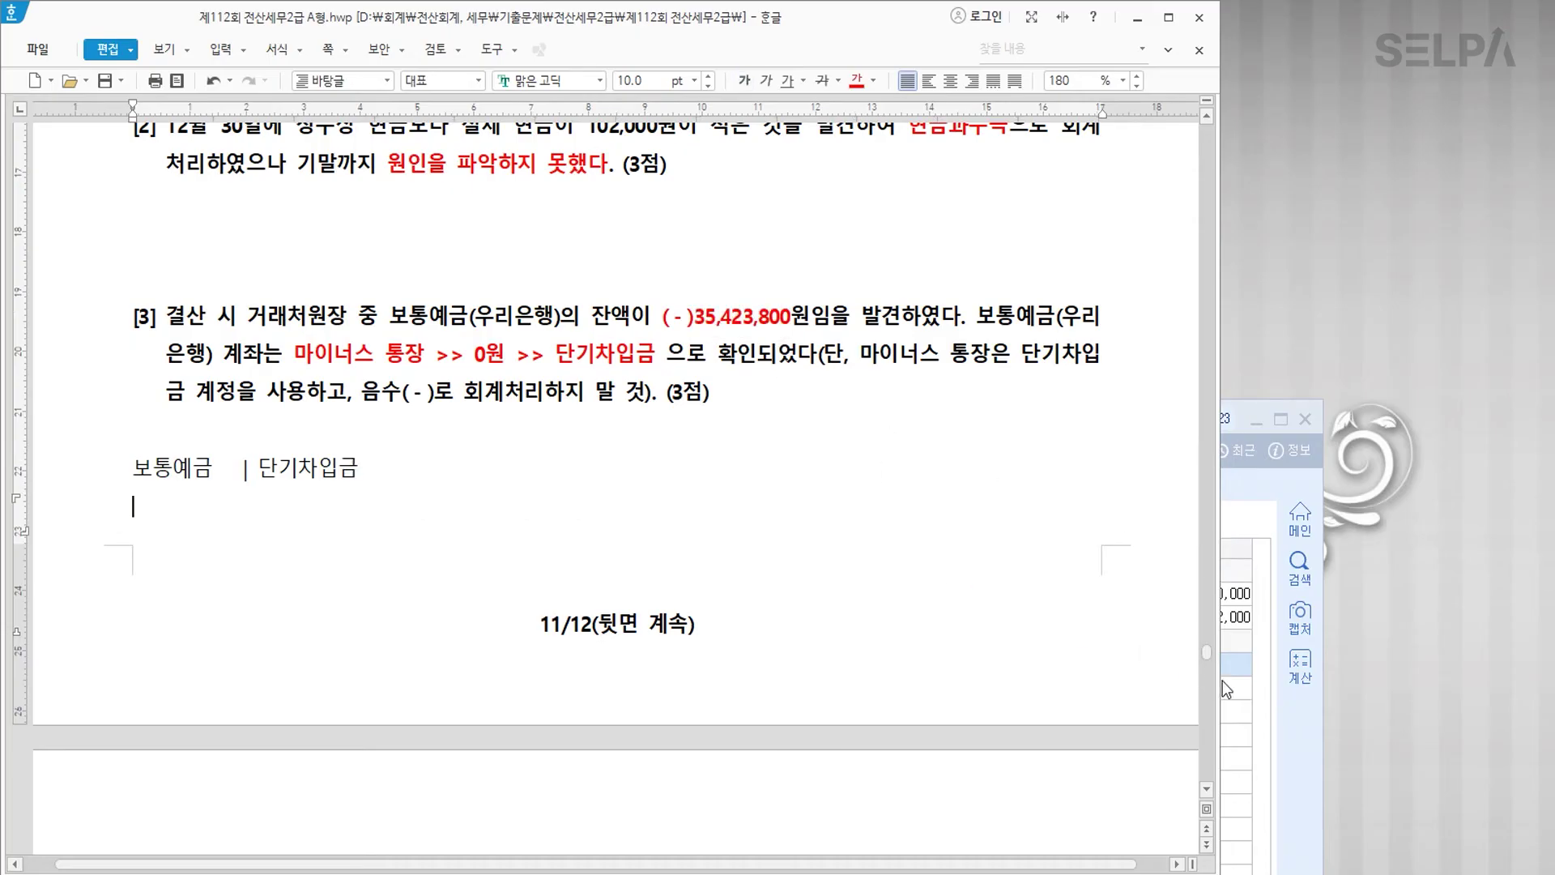
left_click(1227, 685)
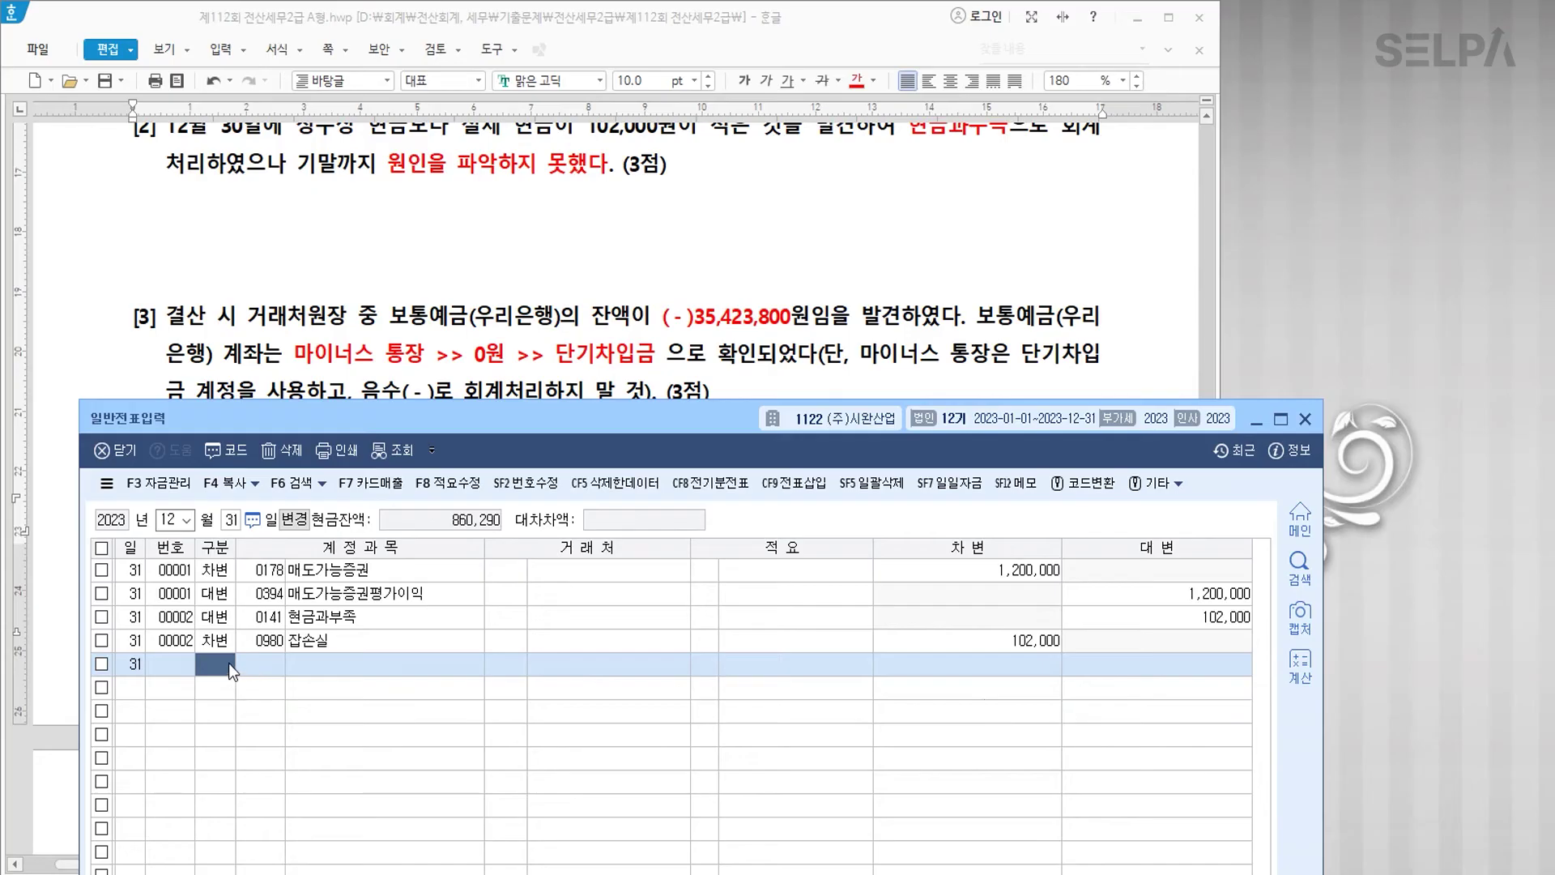
Step: Enter the debit line: 0103 보통예금, partner 우리은행, 35,423,800
type("3")
key("Return")
type("103")
key("Return")
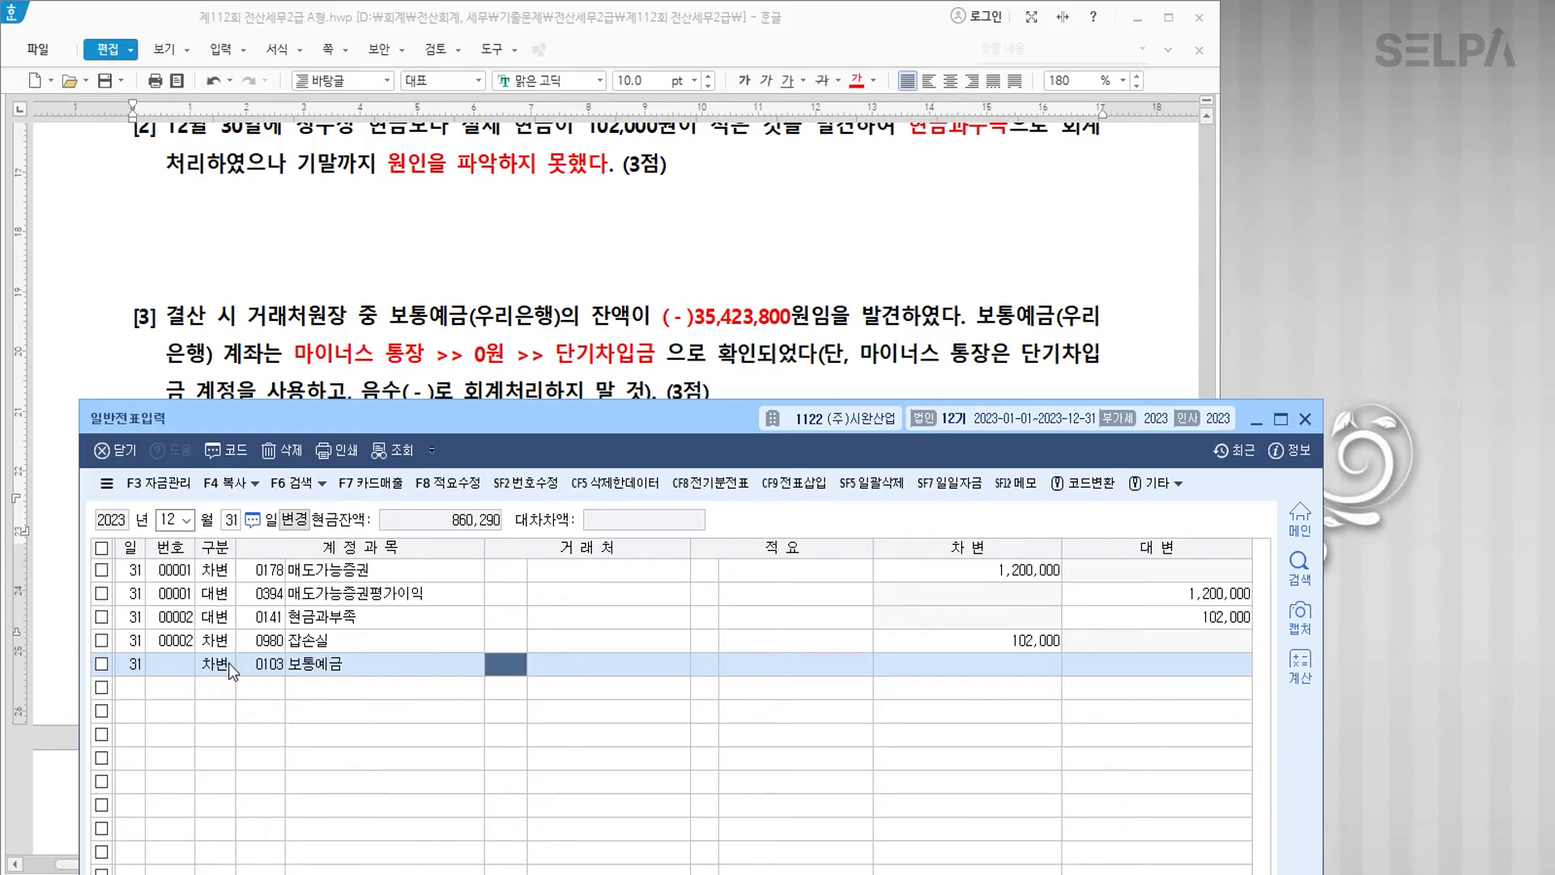
type("우리")
key("Return")
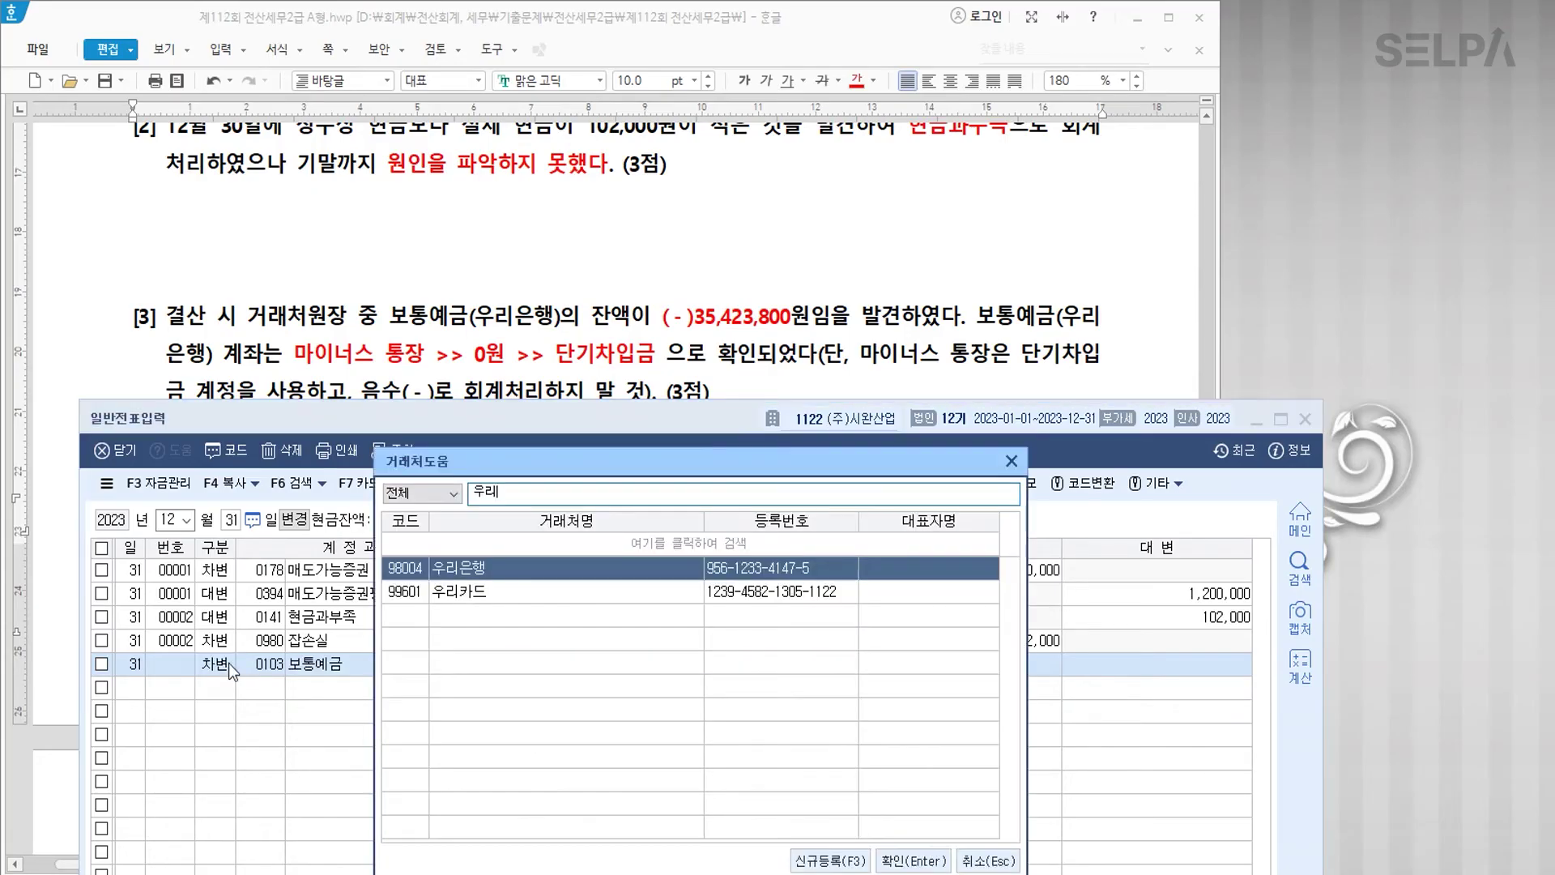
key("Return")
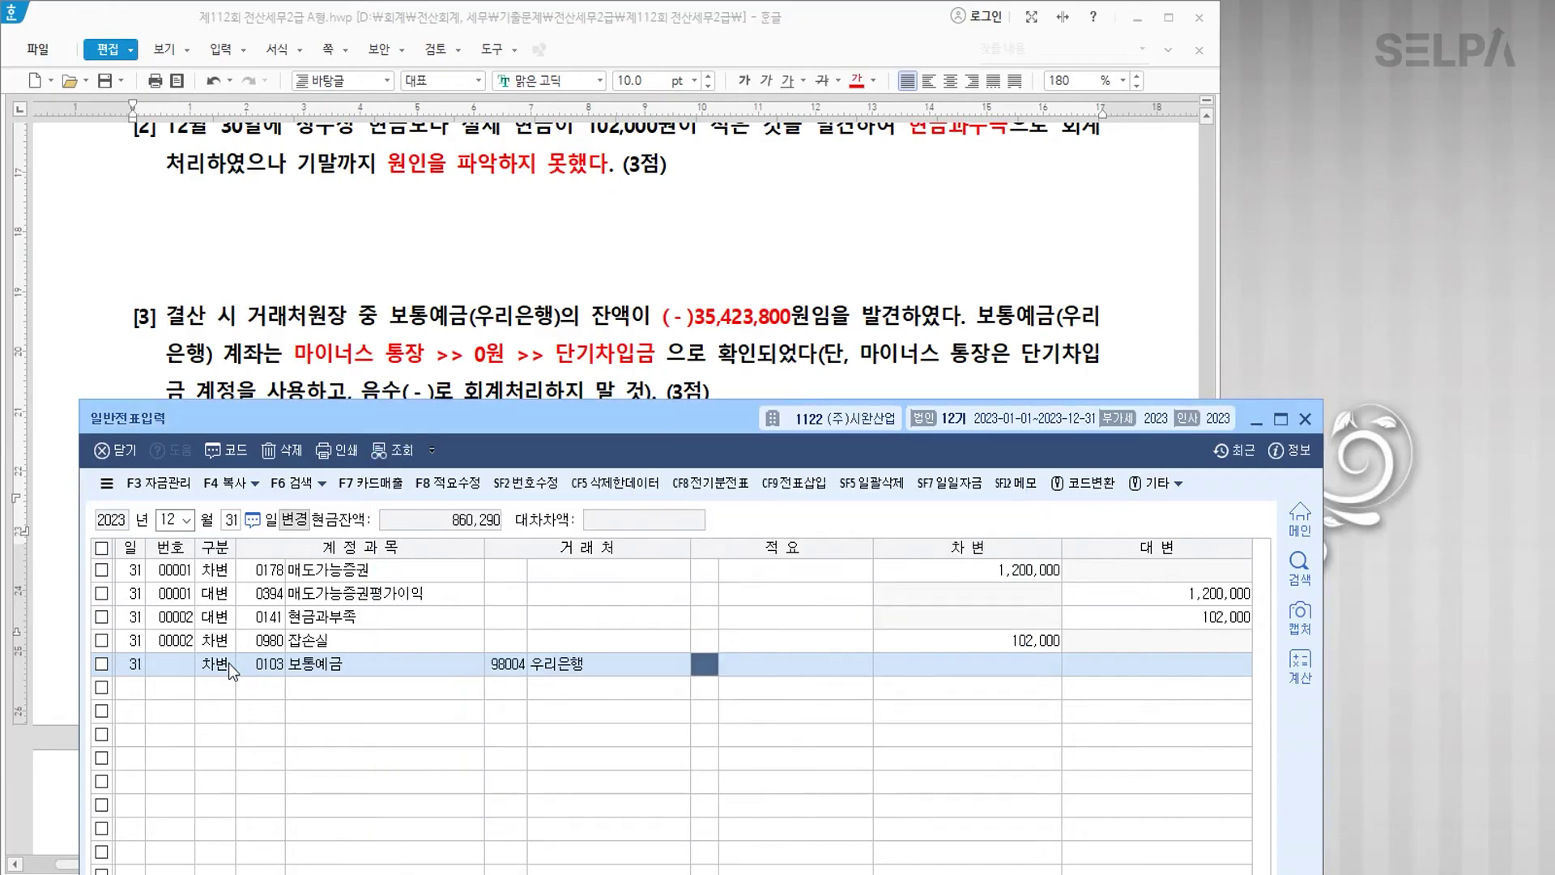
key("Return")
key("Return")
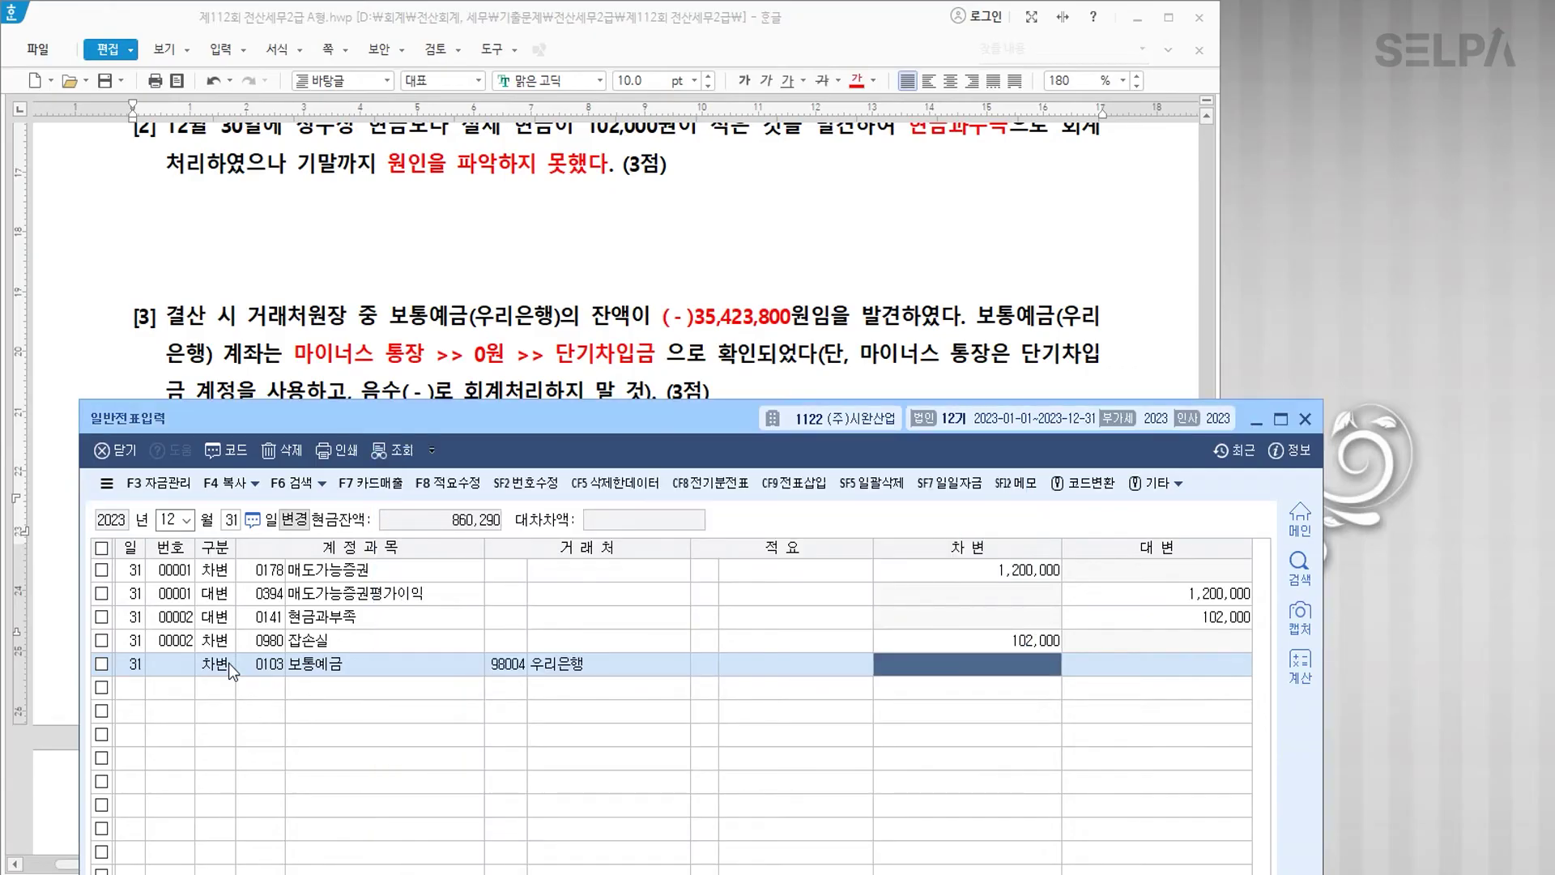
type("35,423,800")
key("Return")
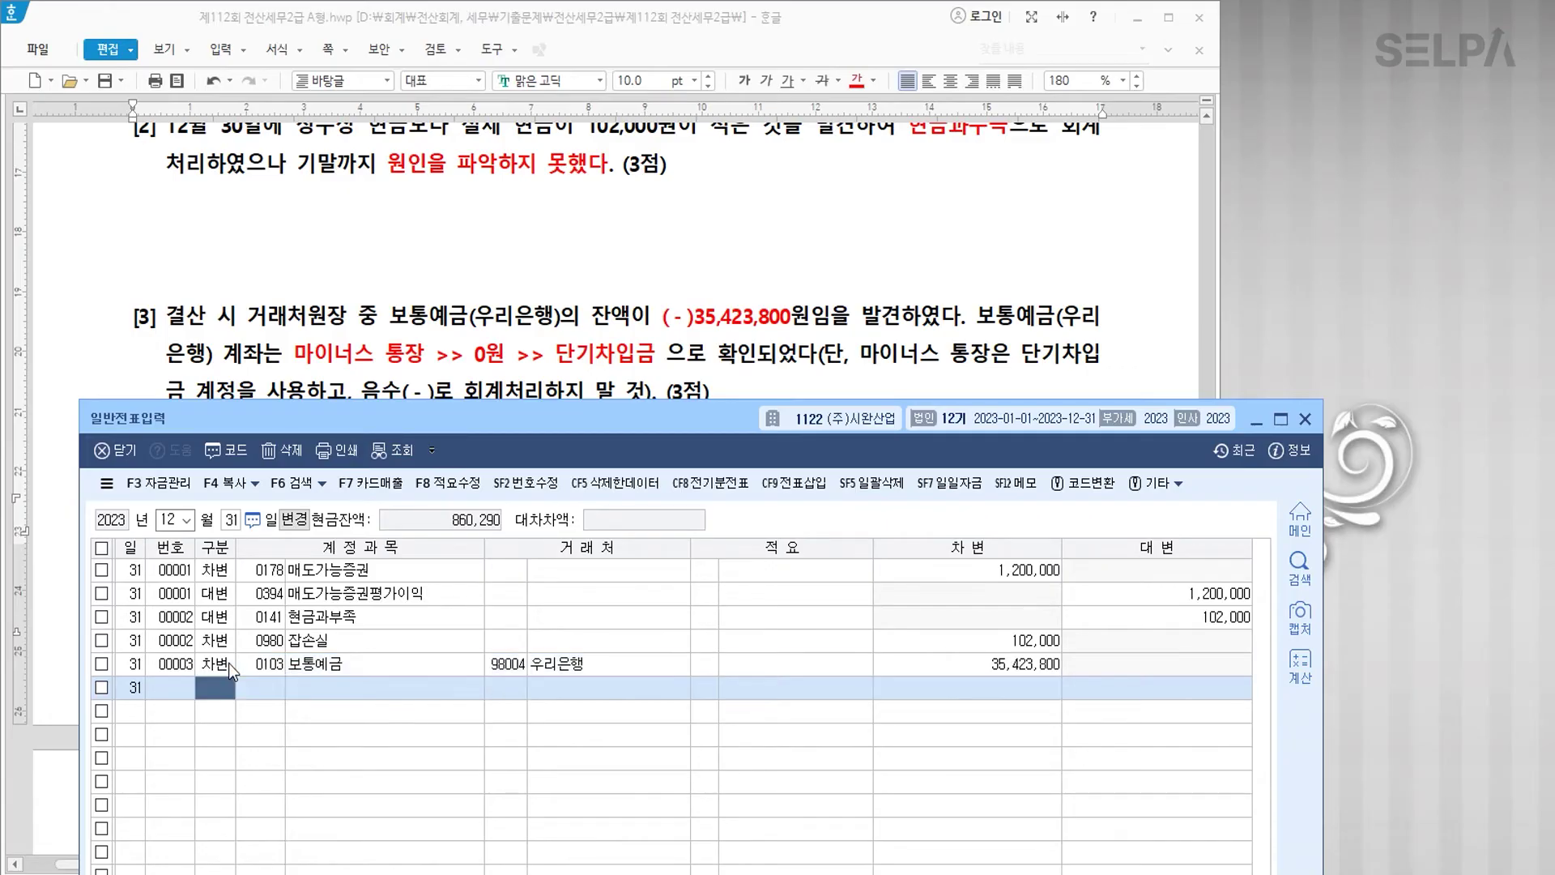
Step: Enter the credit line: 0260 단기차입금 with partner 우리은행, and review the entry
type("4")
type("단기채")
key("Return")
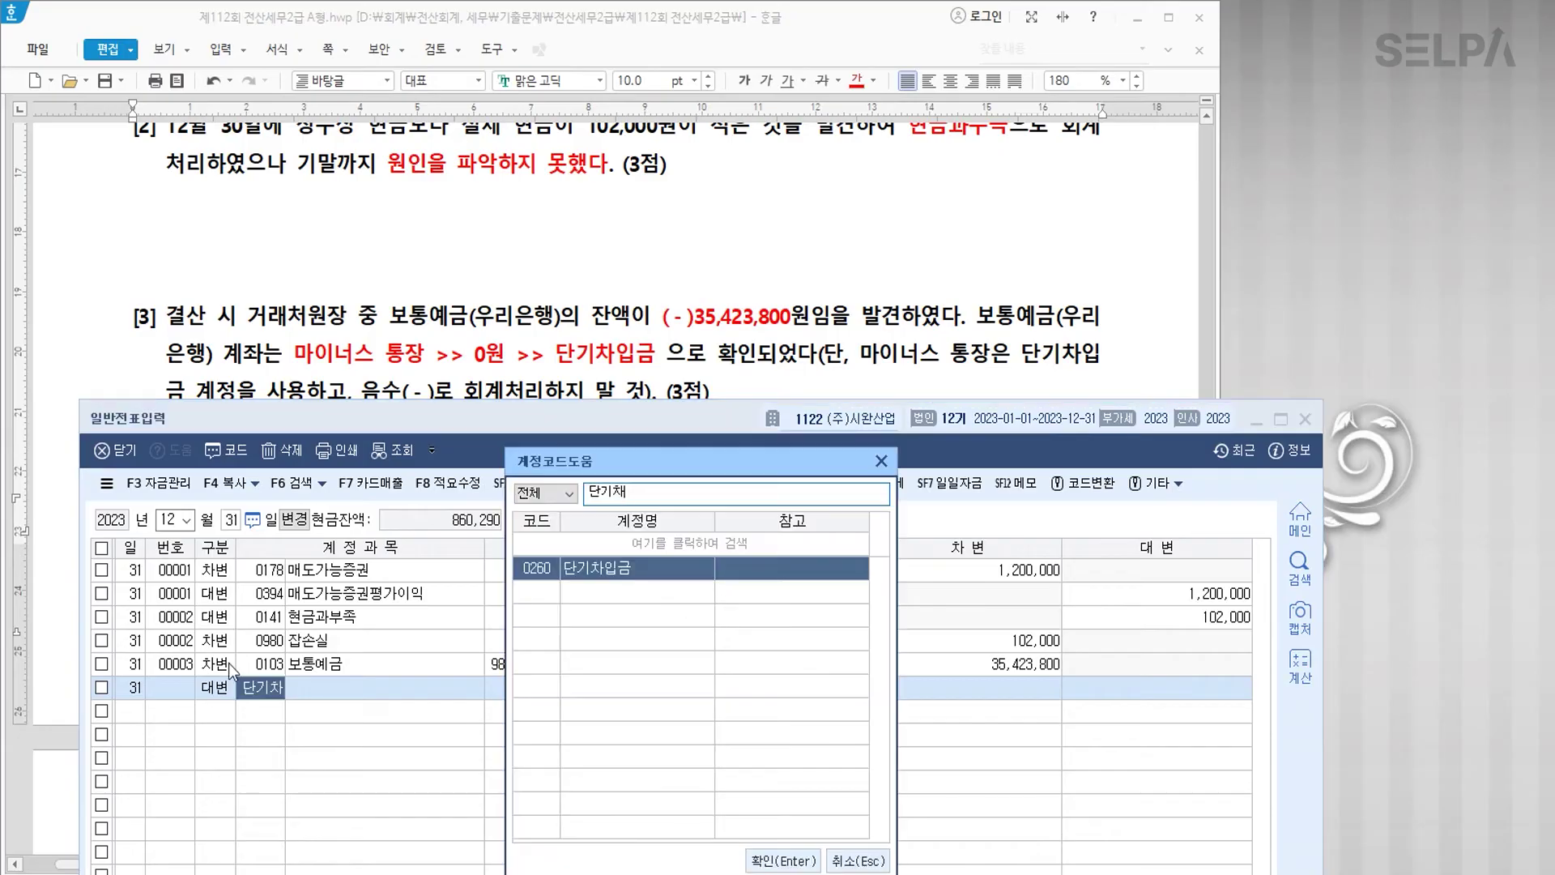
key("Return")
type("우리")
key("Return")
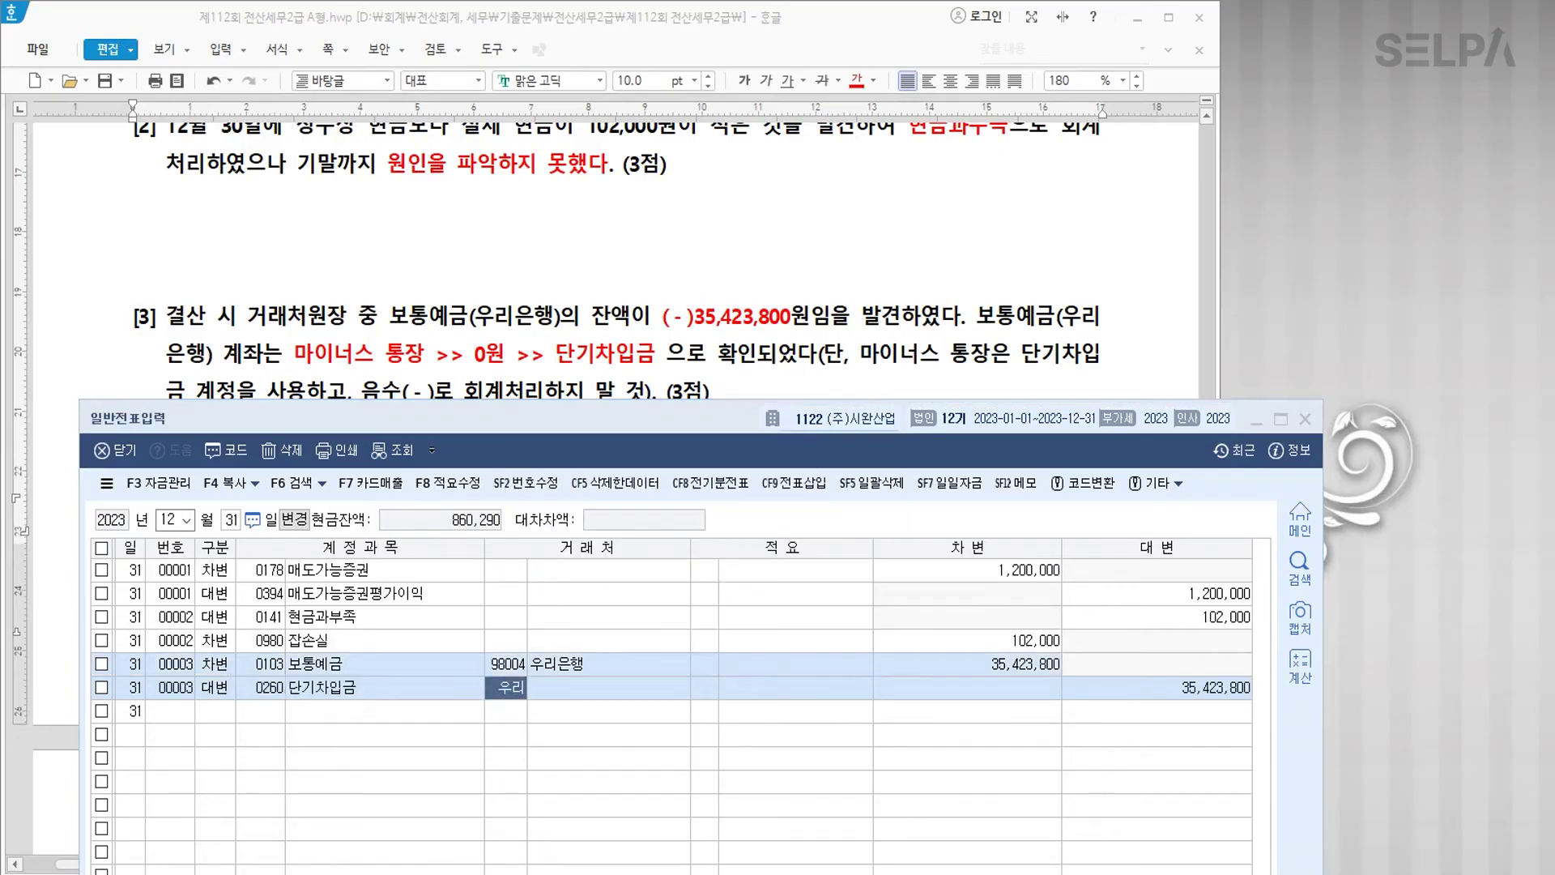
key("Return")
key("Return")
key("Return")
key("Return")
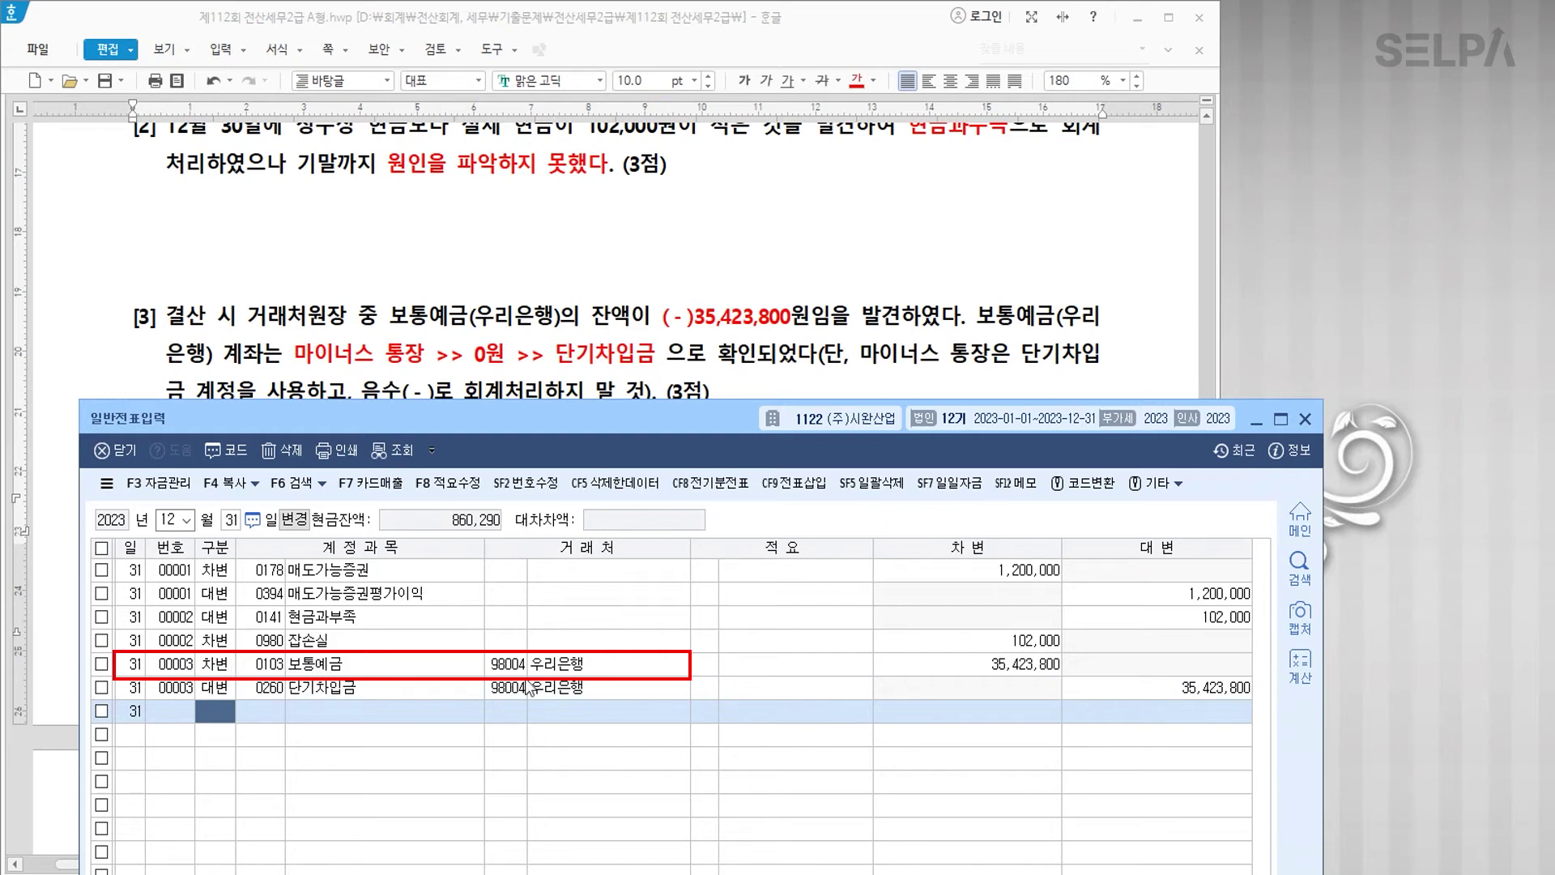
left_click(566, 666)
left_click(399, 669)
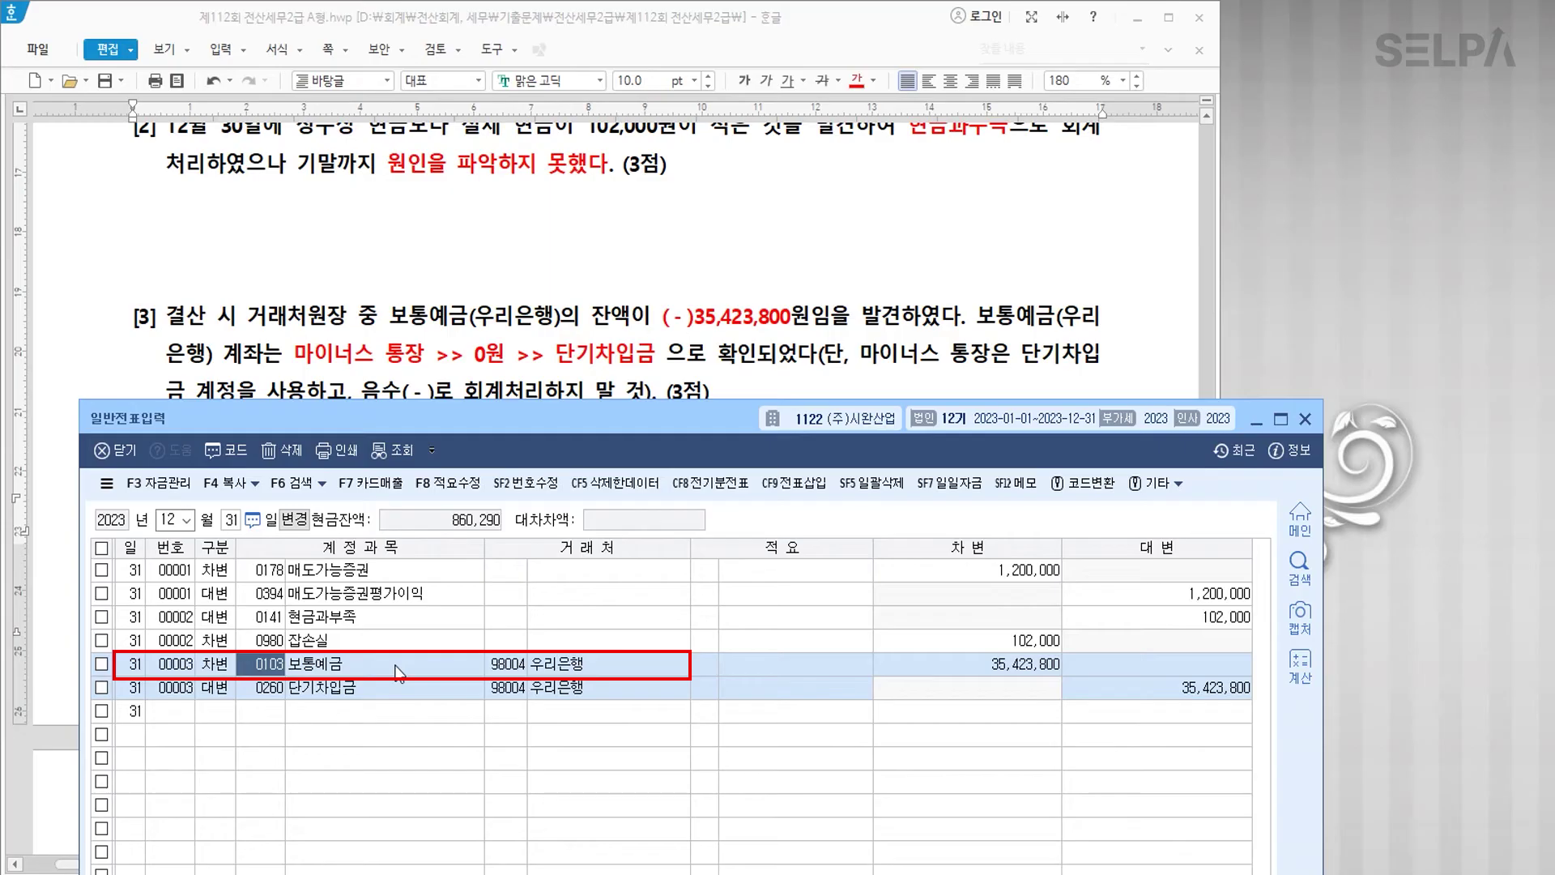
key("ctrl+Return")
Step: Open 거래처원장 for account 0103 보통예금 with the period ending December 30
type("ㄱㄹㅊ")
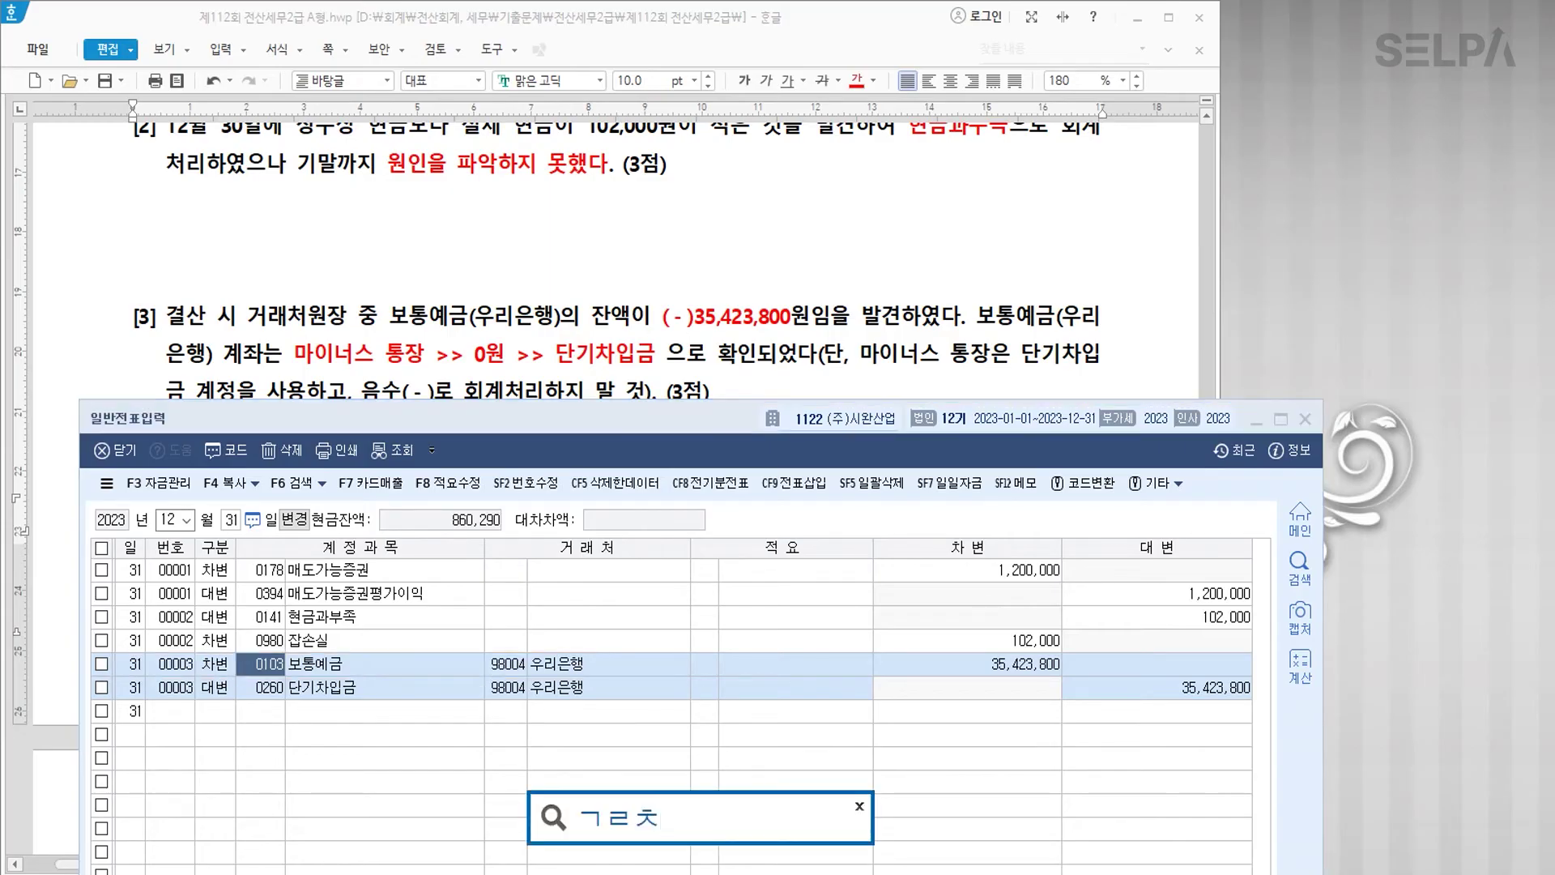
key("Return")
key("Down")
key("Down")
key("Return")
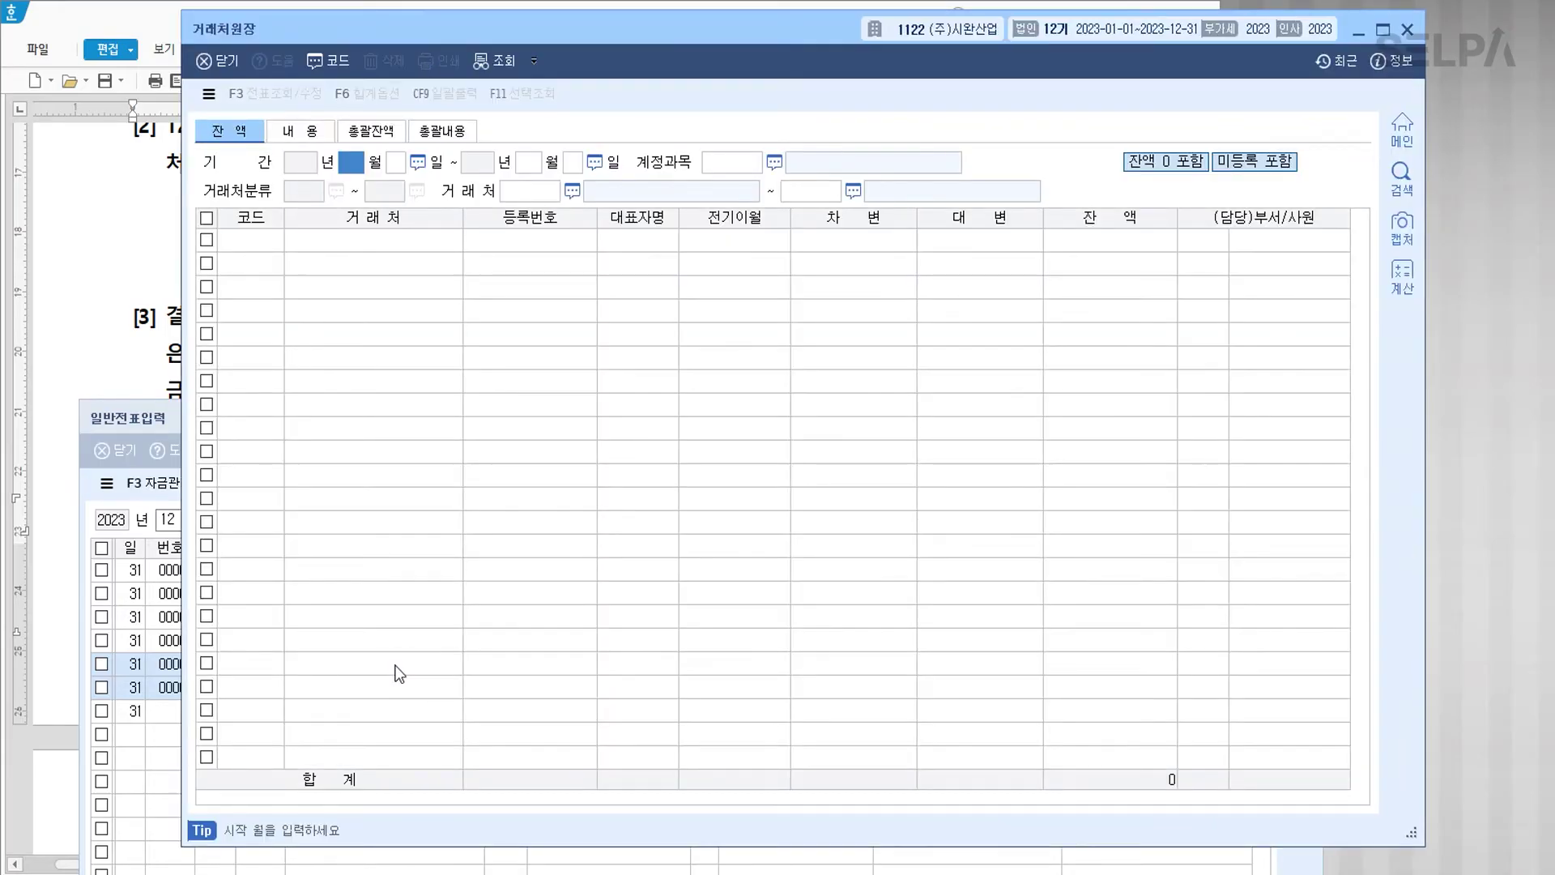
type("30")
key("Return")
key("Return")
type("30")
key("Return")
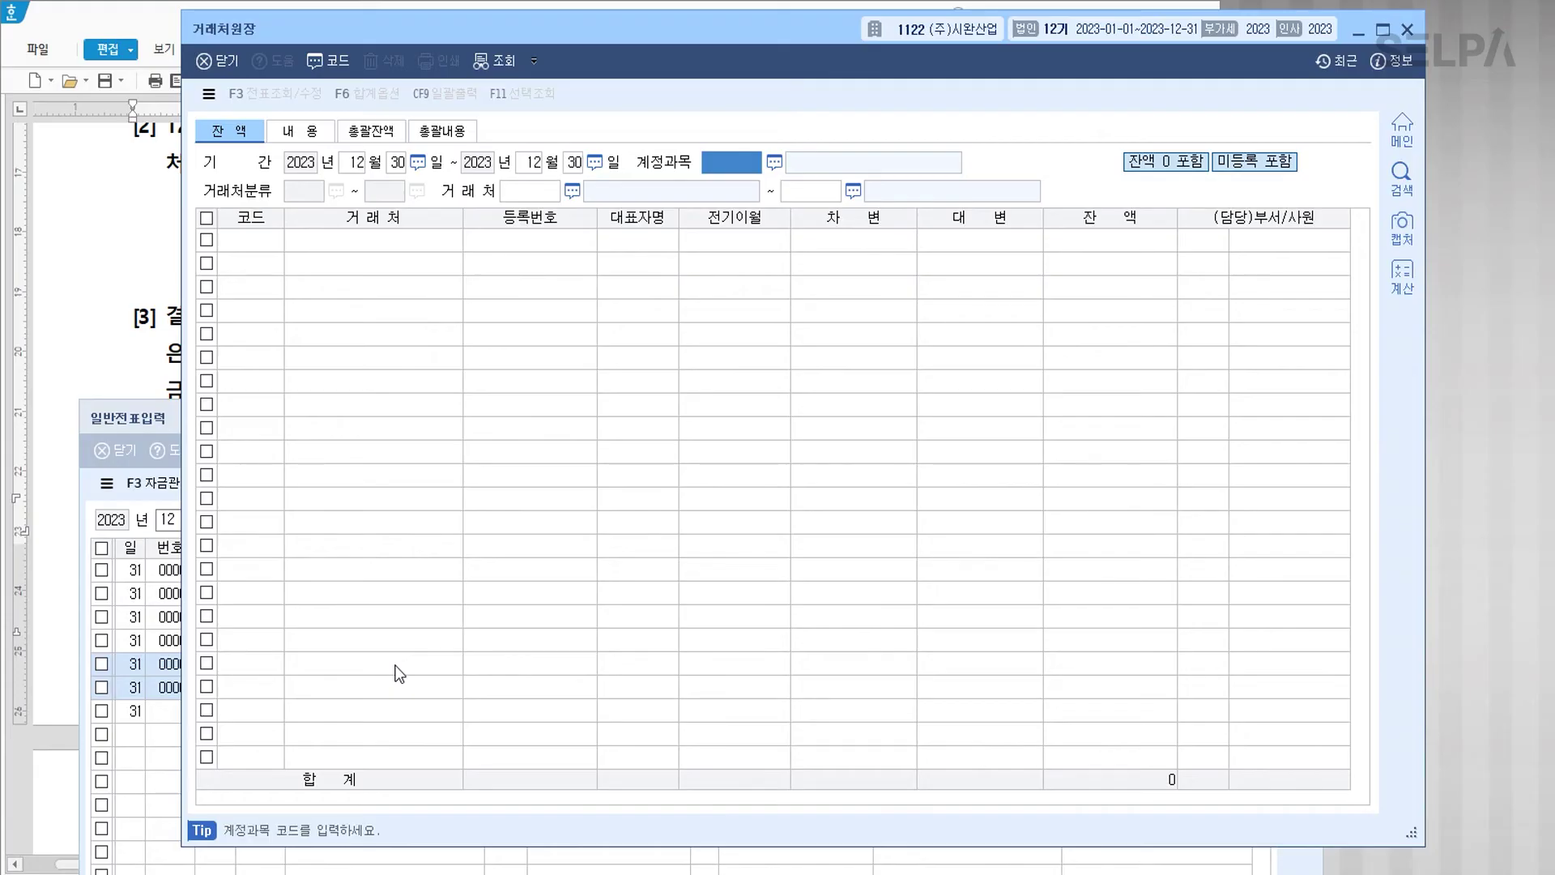
type("0103")
key("Return")
key("Return")
key("Return")
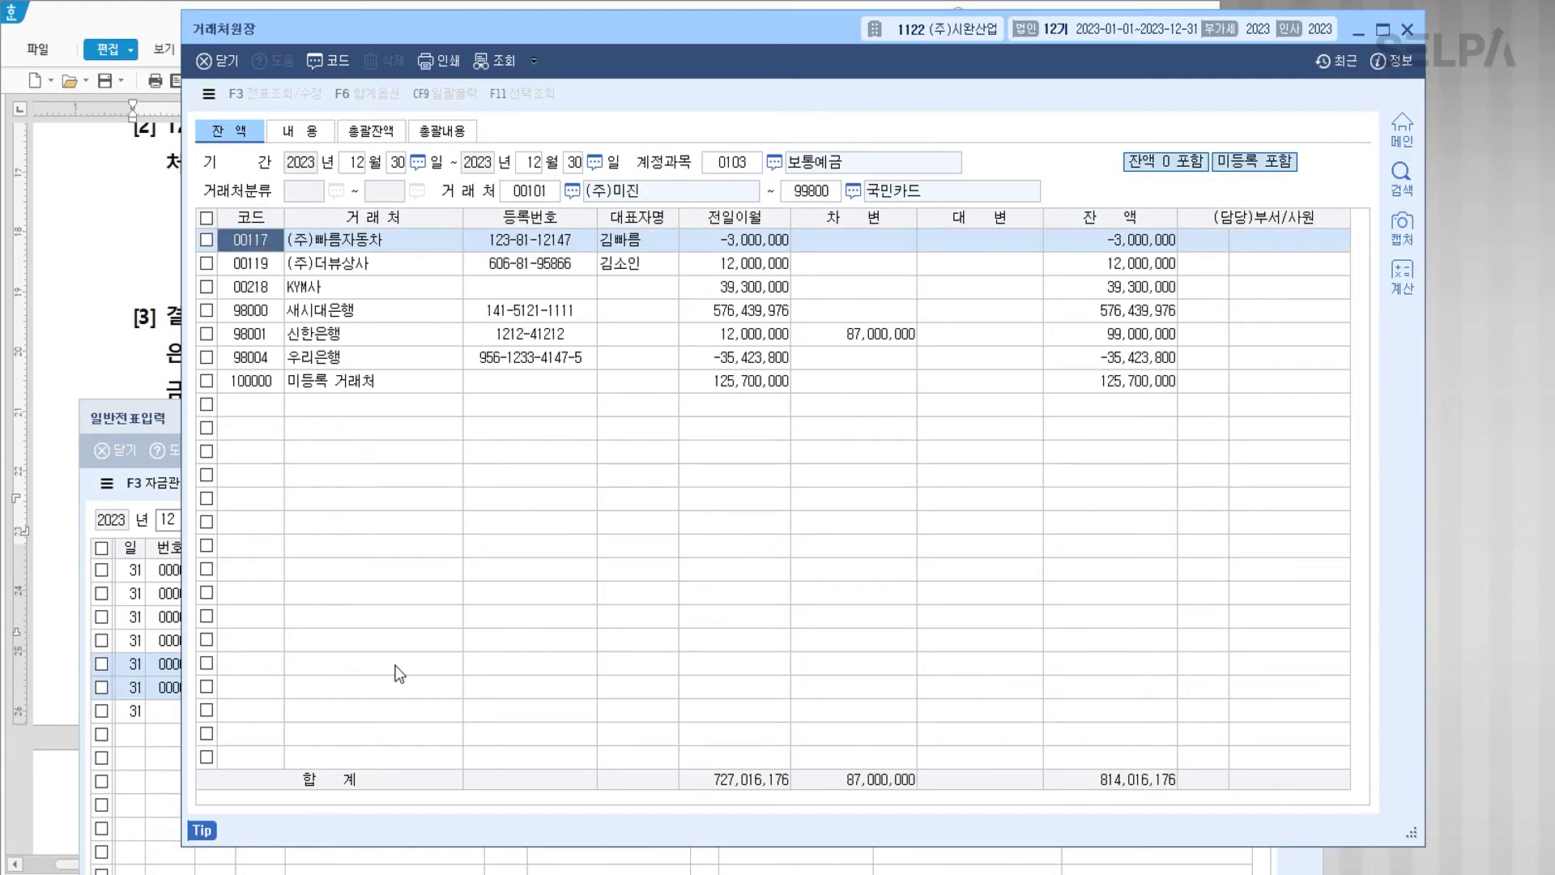
Step: Extend the period to Dec 31 and confirm 우리은행's −35,423,800 balance is cleared to zero
left_click(350, 366)
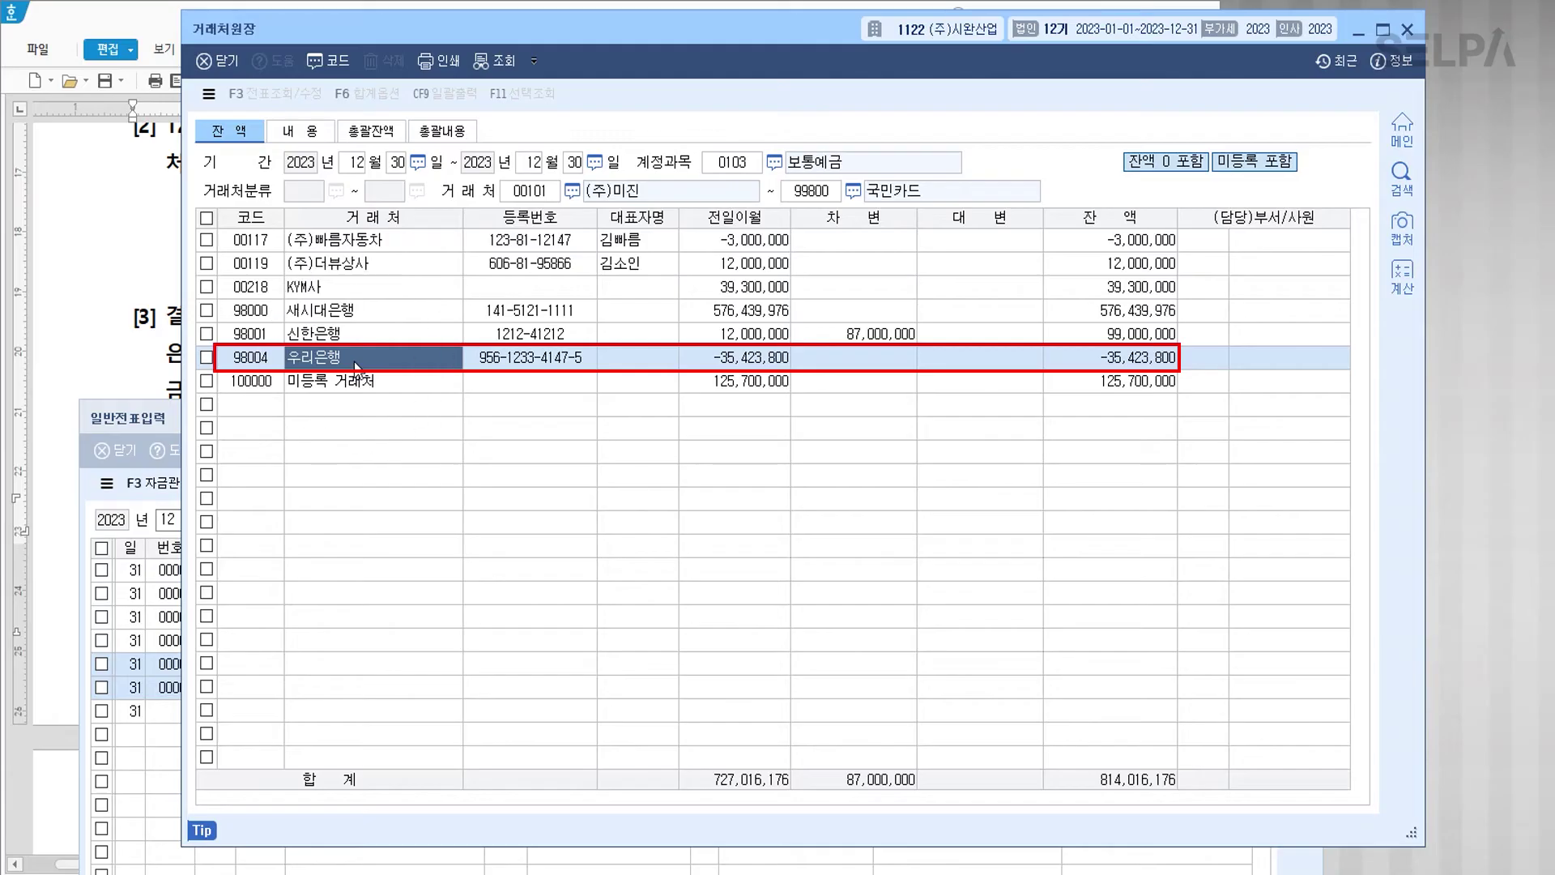
left_click(1134, 365)
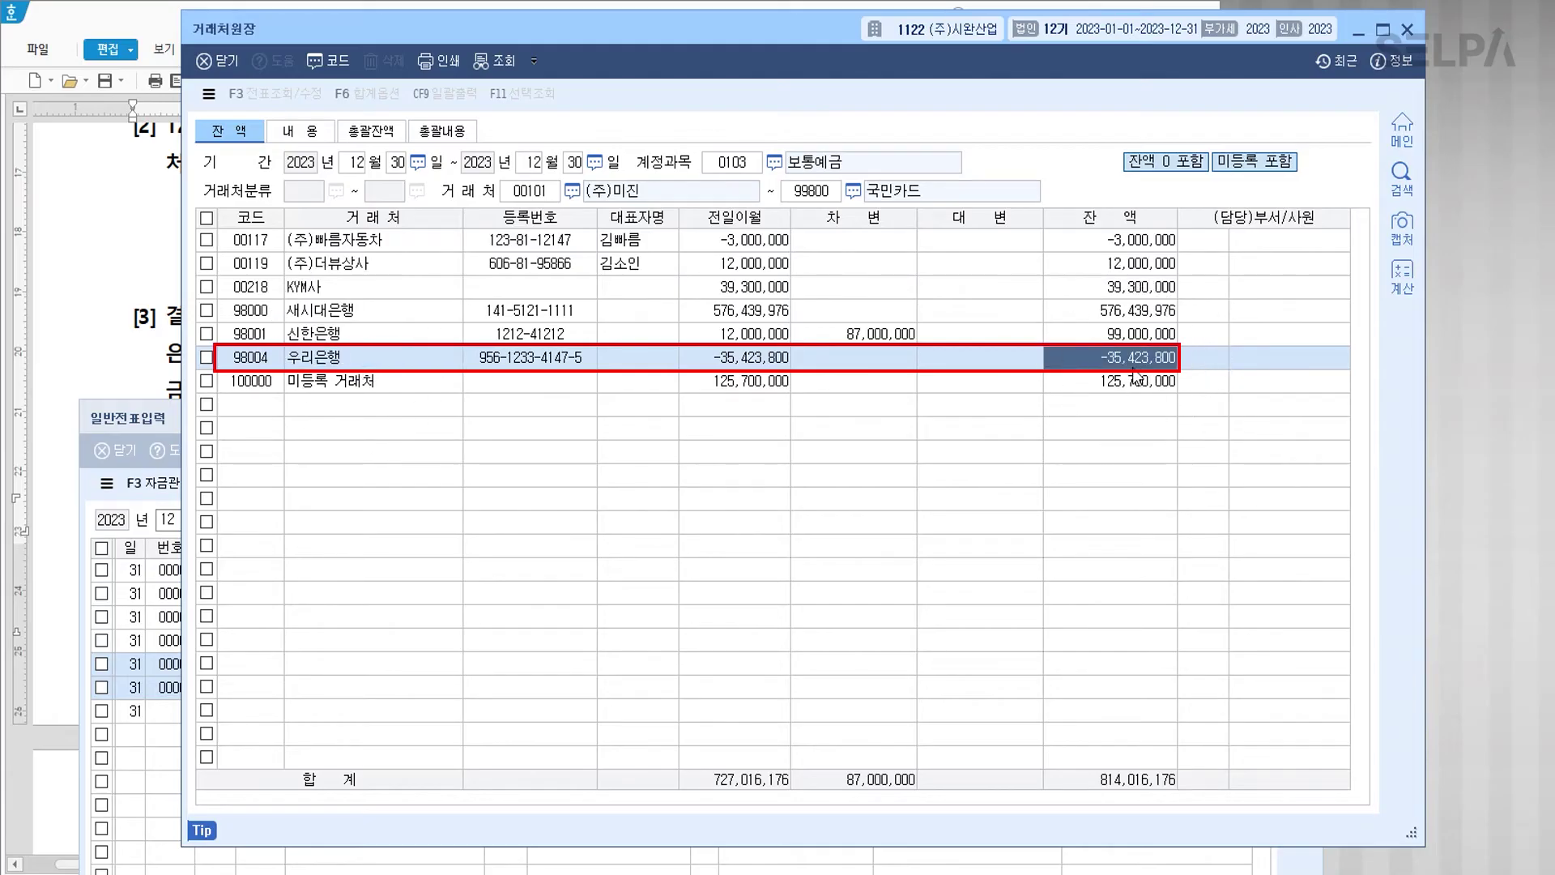
left_click(576, 163)
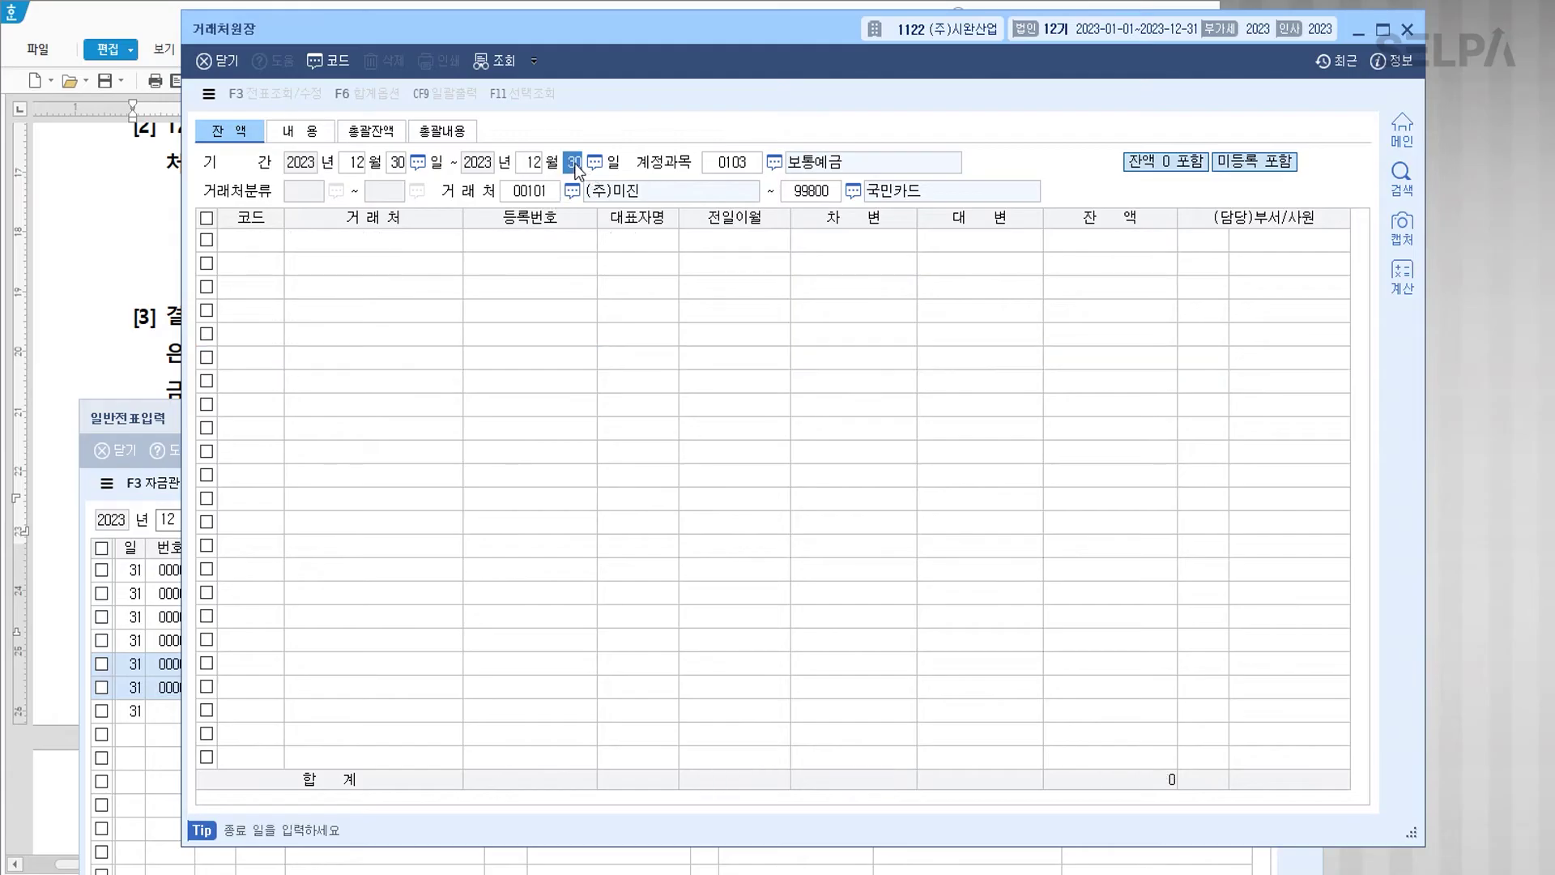
type("31")
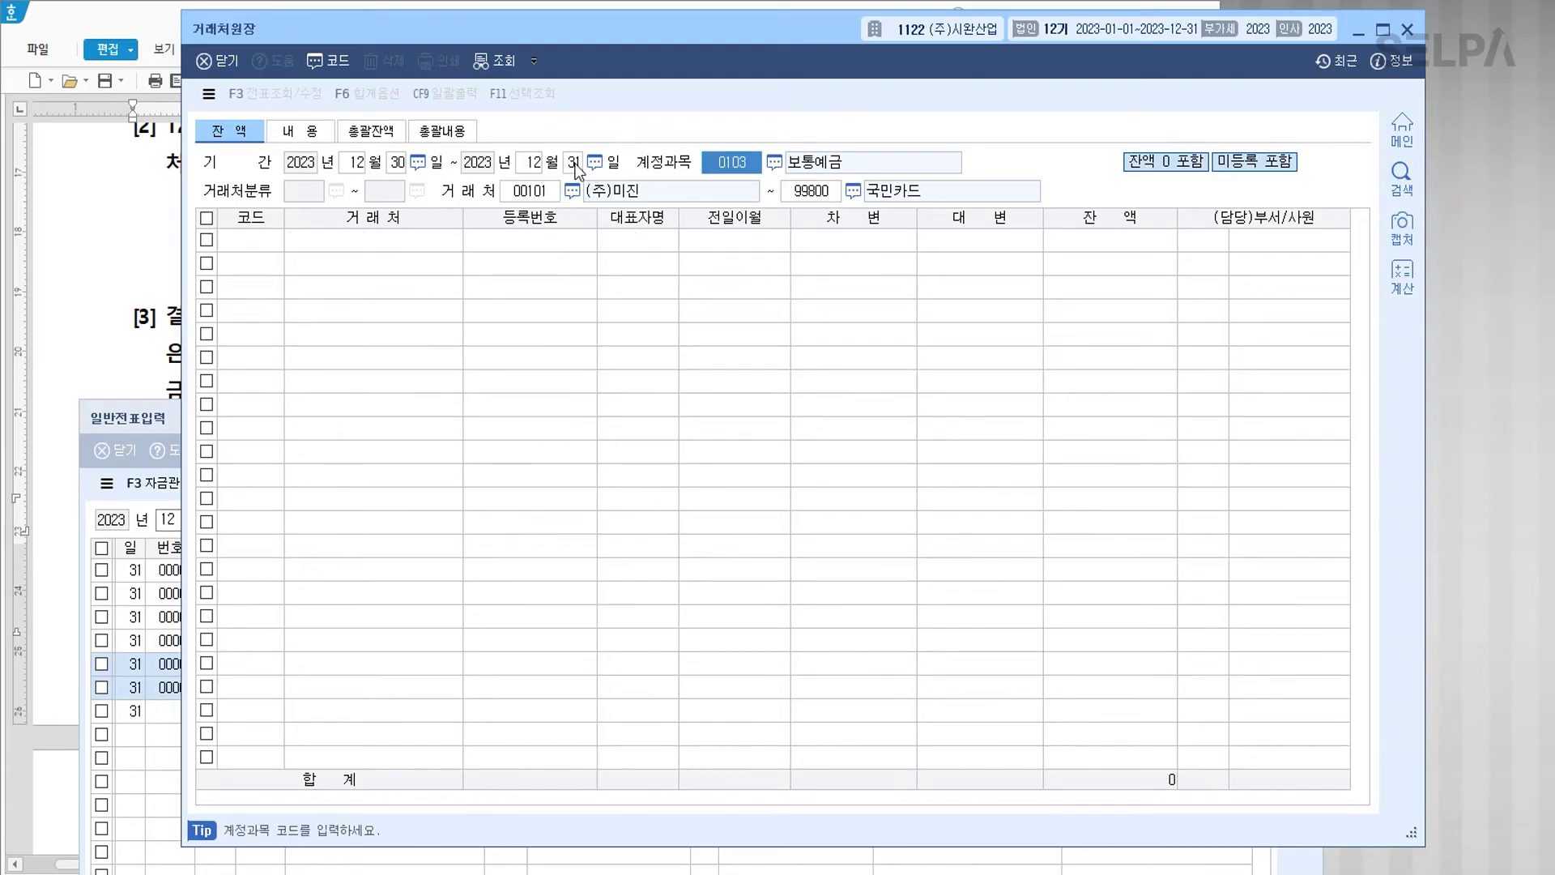
key("Return")
key("Return")
key("Return")
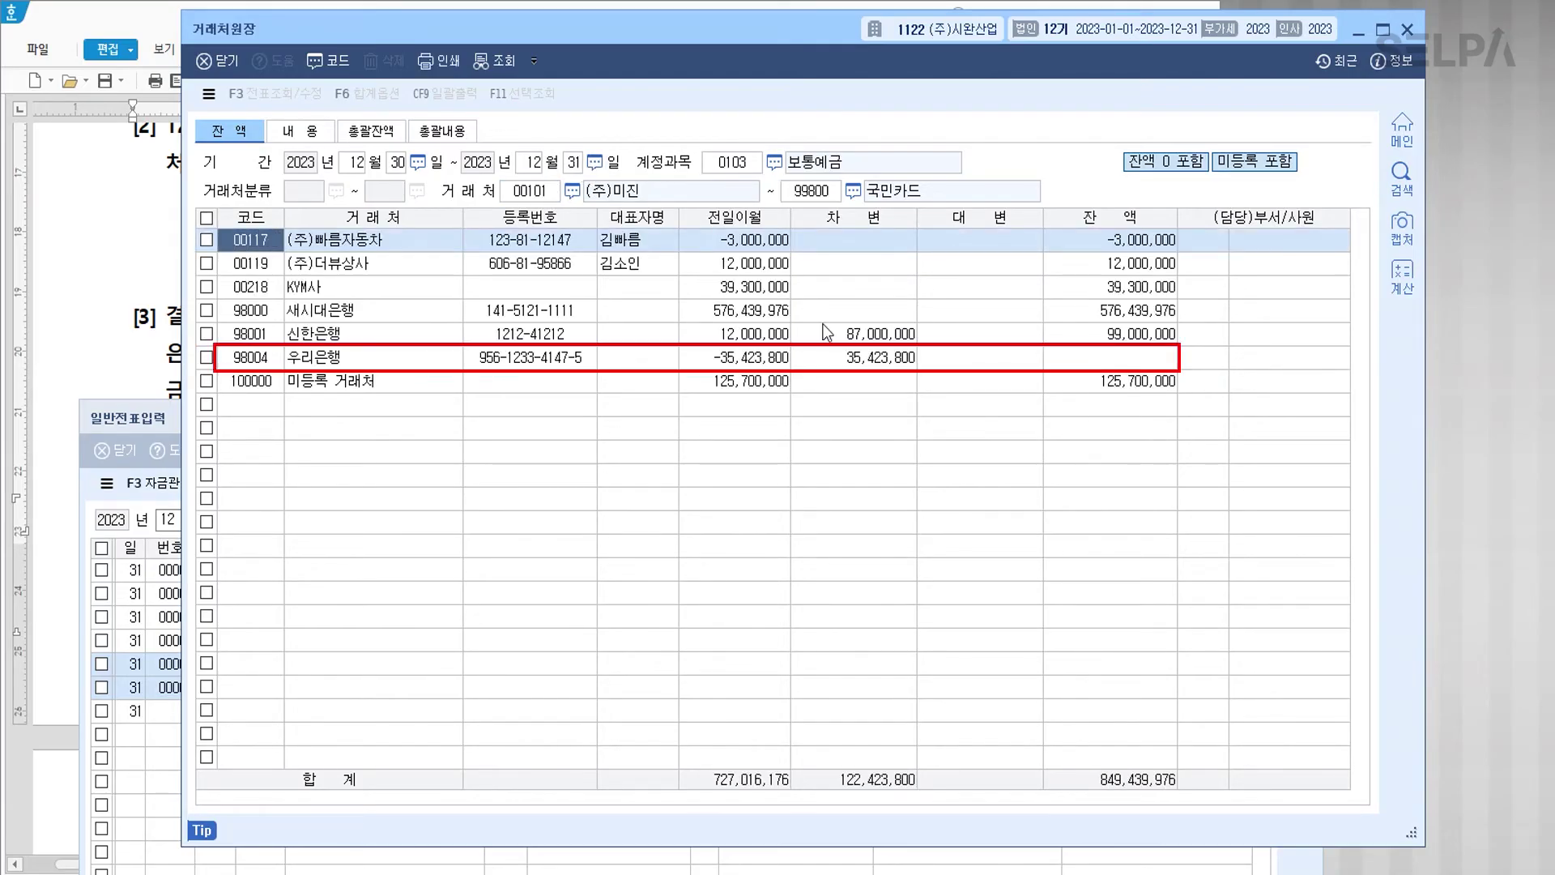
left_click(869, 362)
left_click(1114, 365)
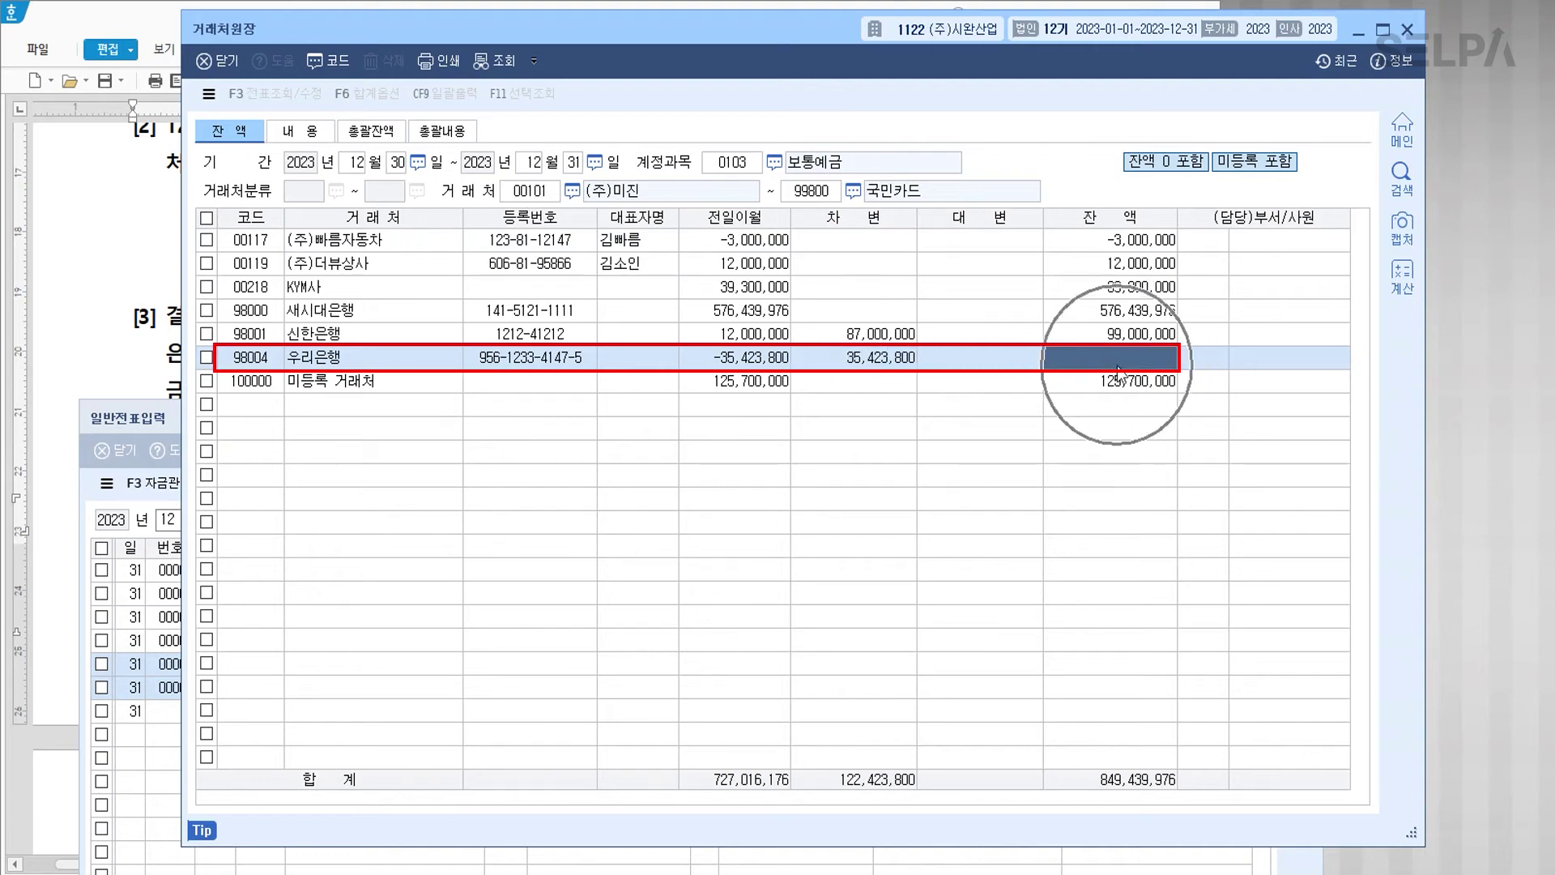
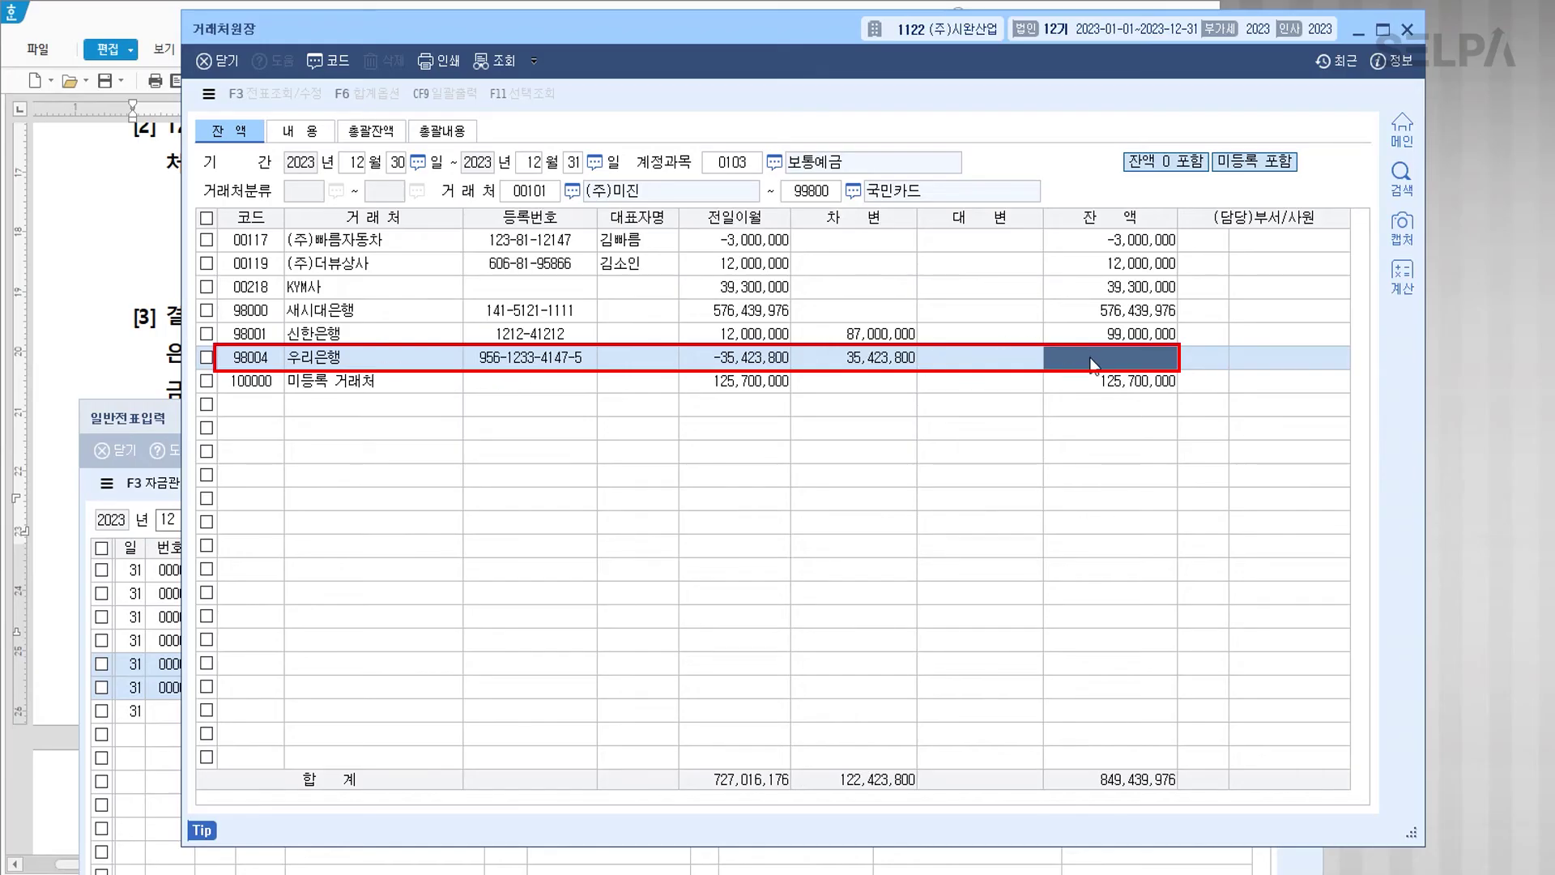
Step: Close the 우리은행 customer ledger and check entry 00003's 보통예금 counterparty in the journal
left_click(416, 361)
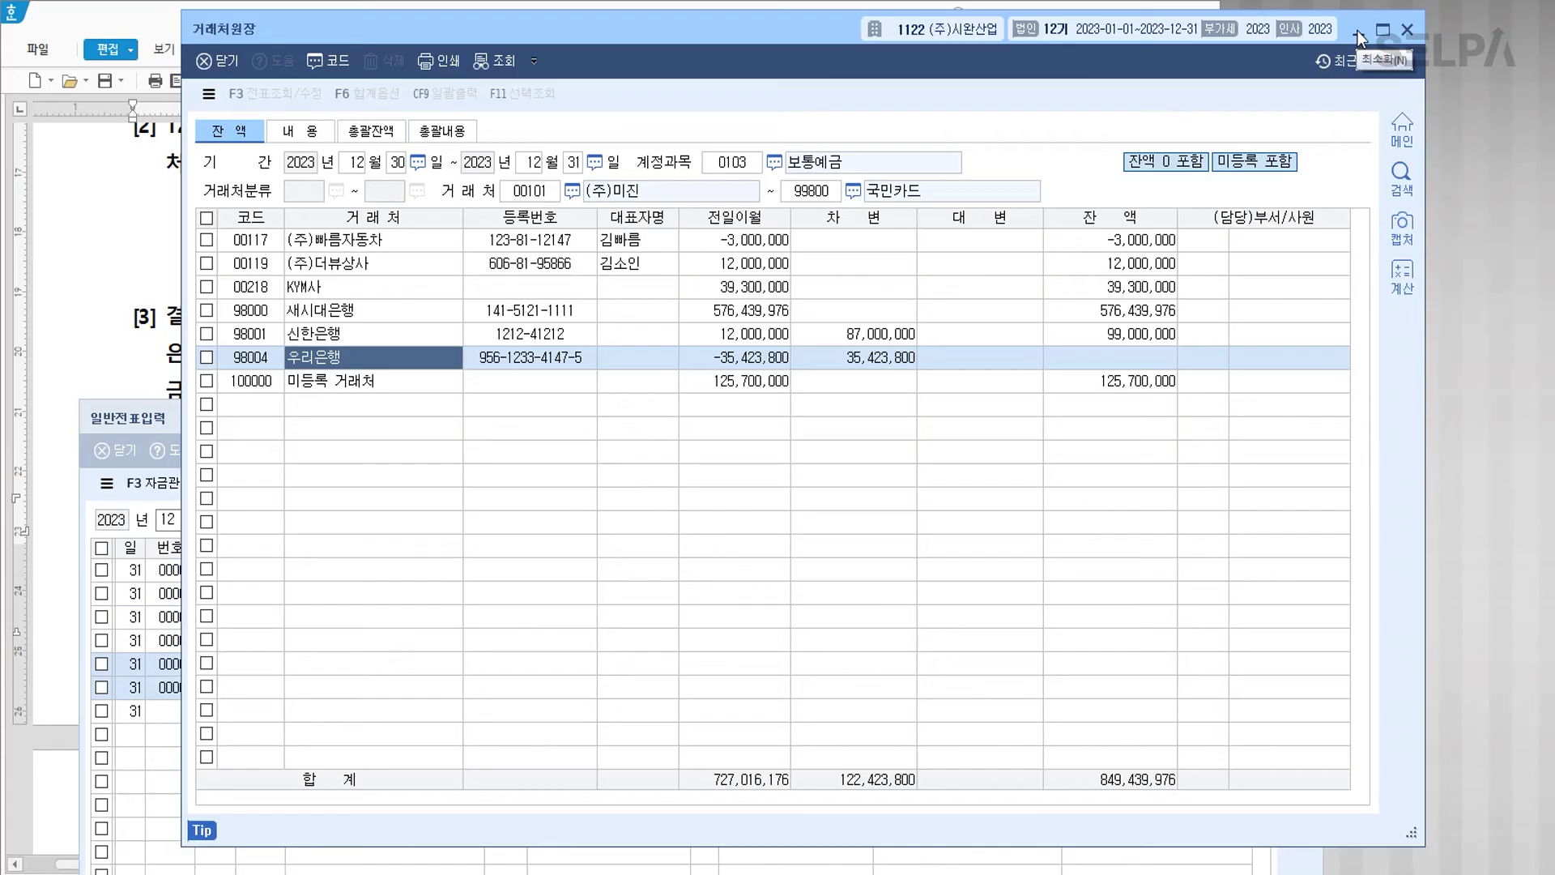
left_click(1409, 31)
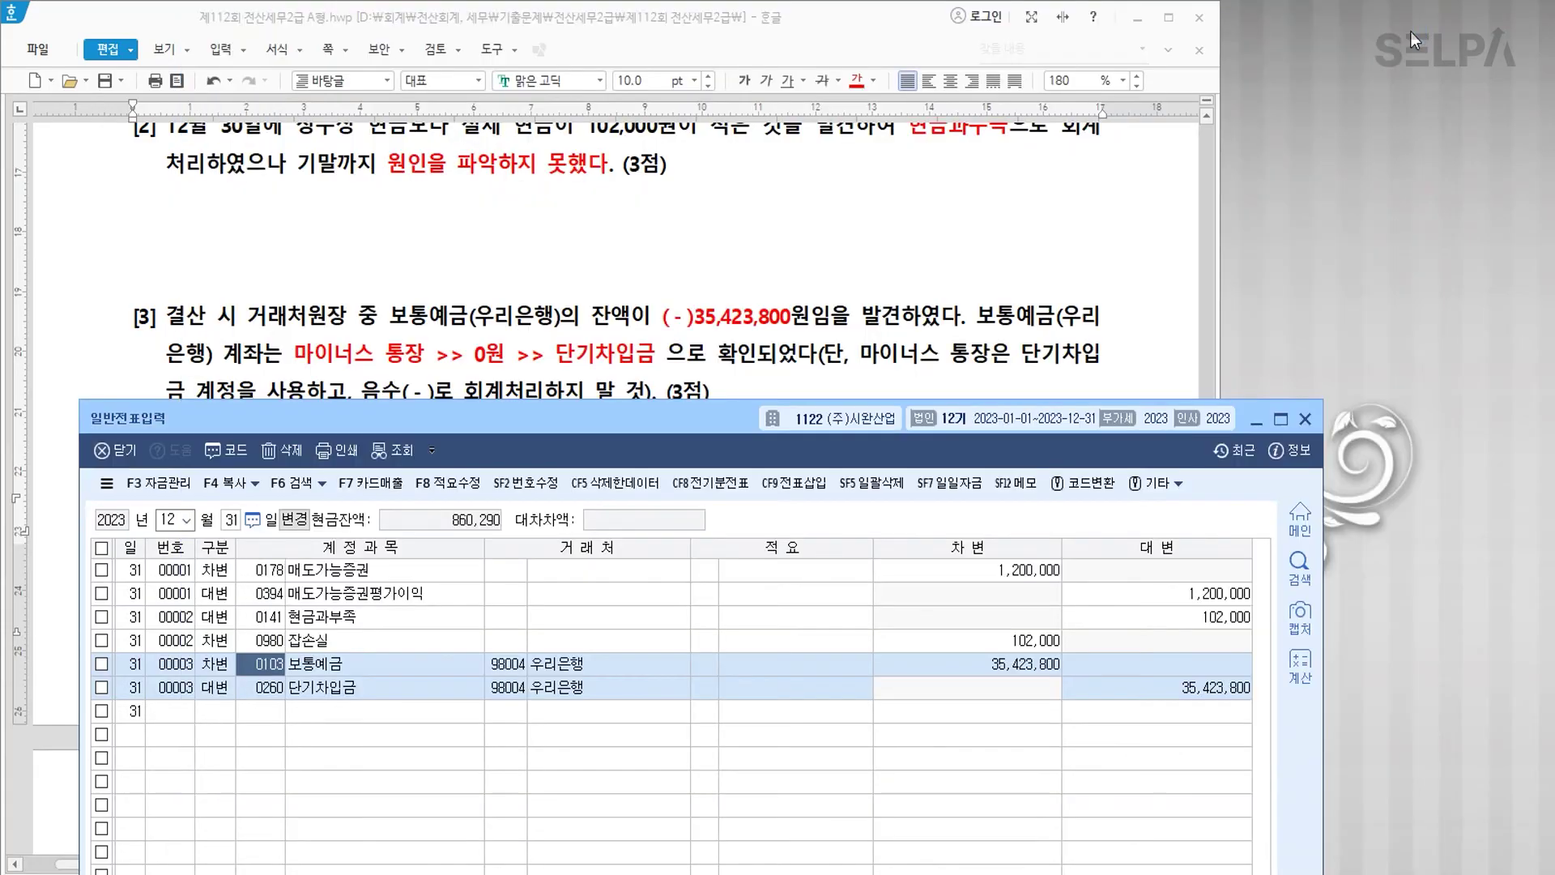
left_click(305, 717)
left_click(605, 666)
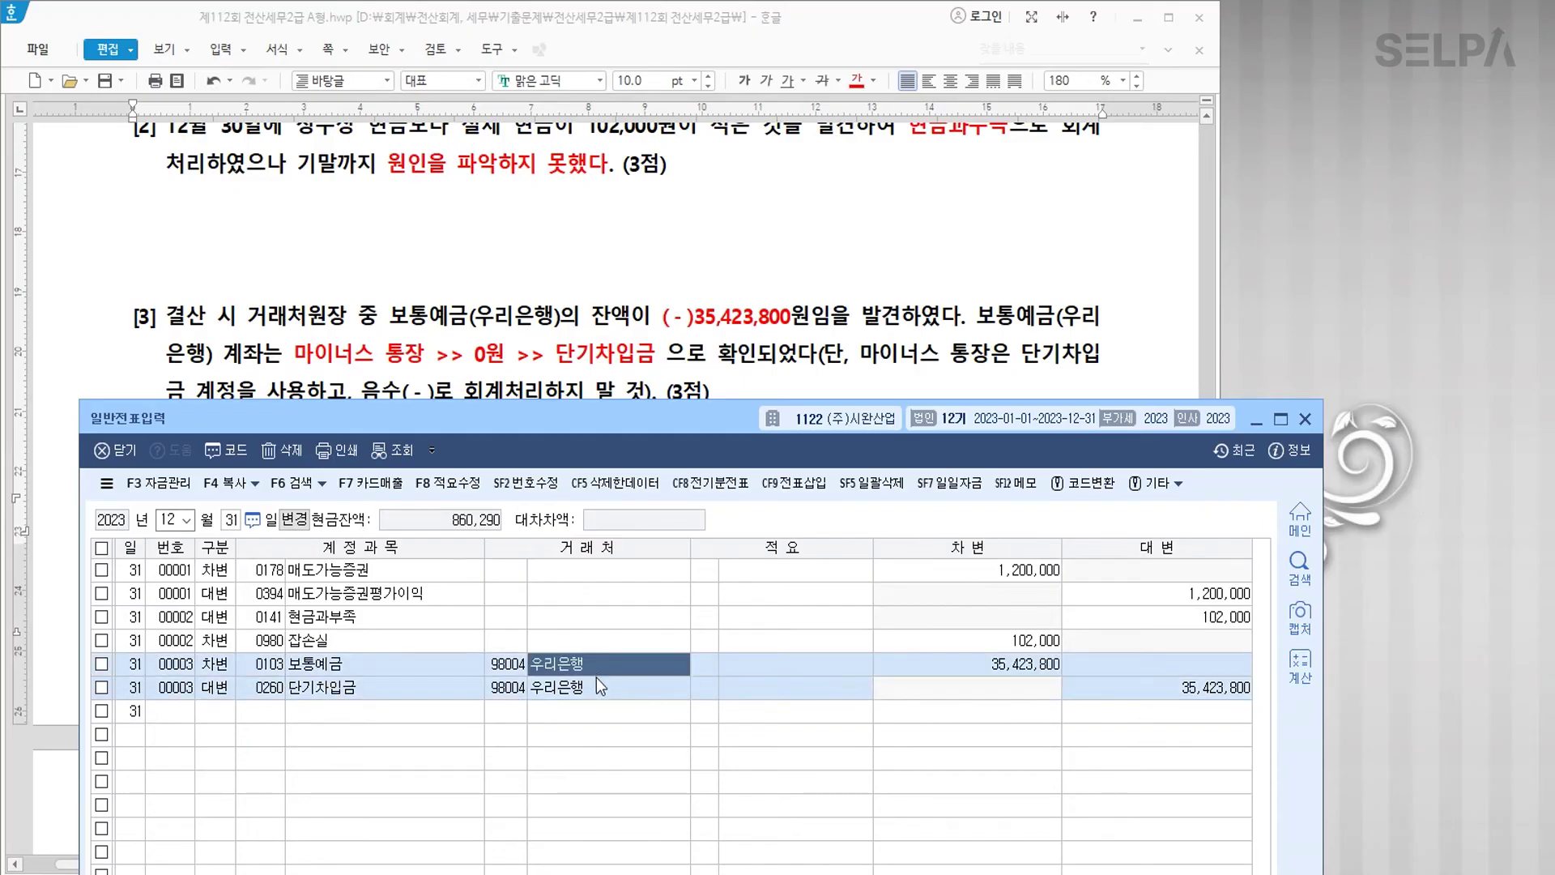
left_click(597, 718)
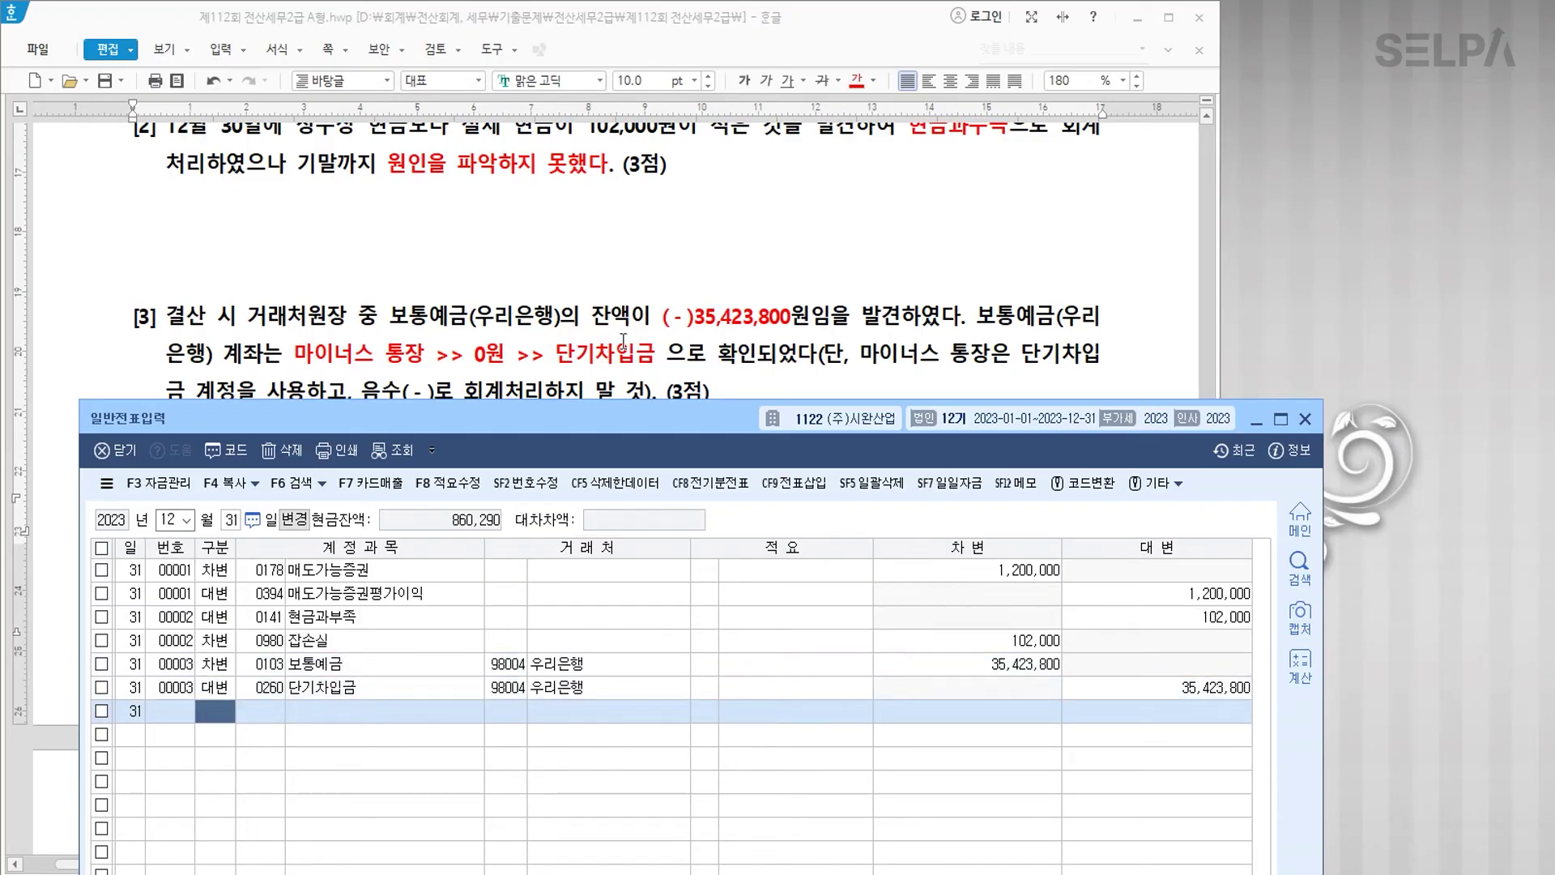
Step: Colour 1,200,000원 red and add the line '1,200,000 / 12 = 100,000 >>>' under problem [4]
scroll(623, 340, "down", 10)
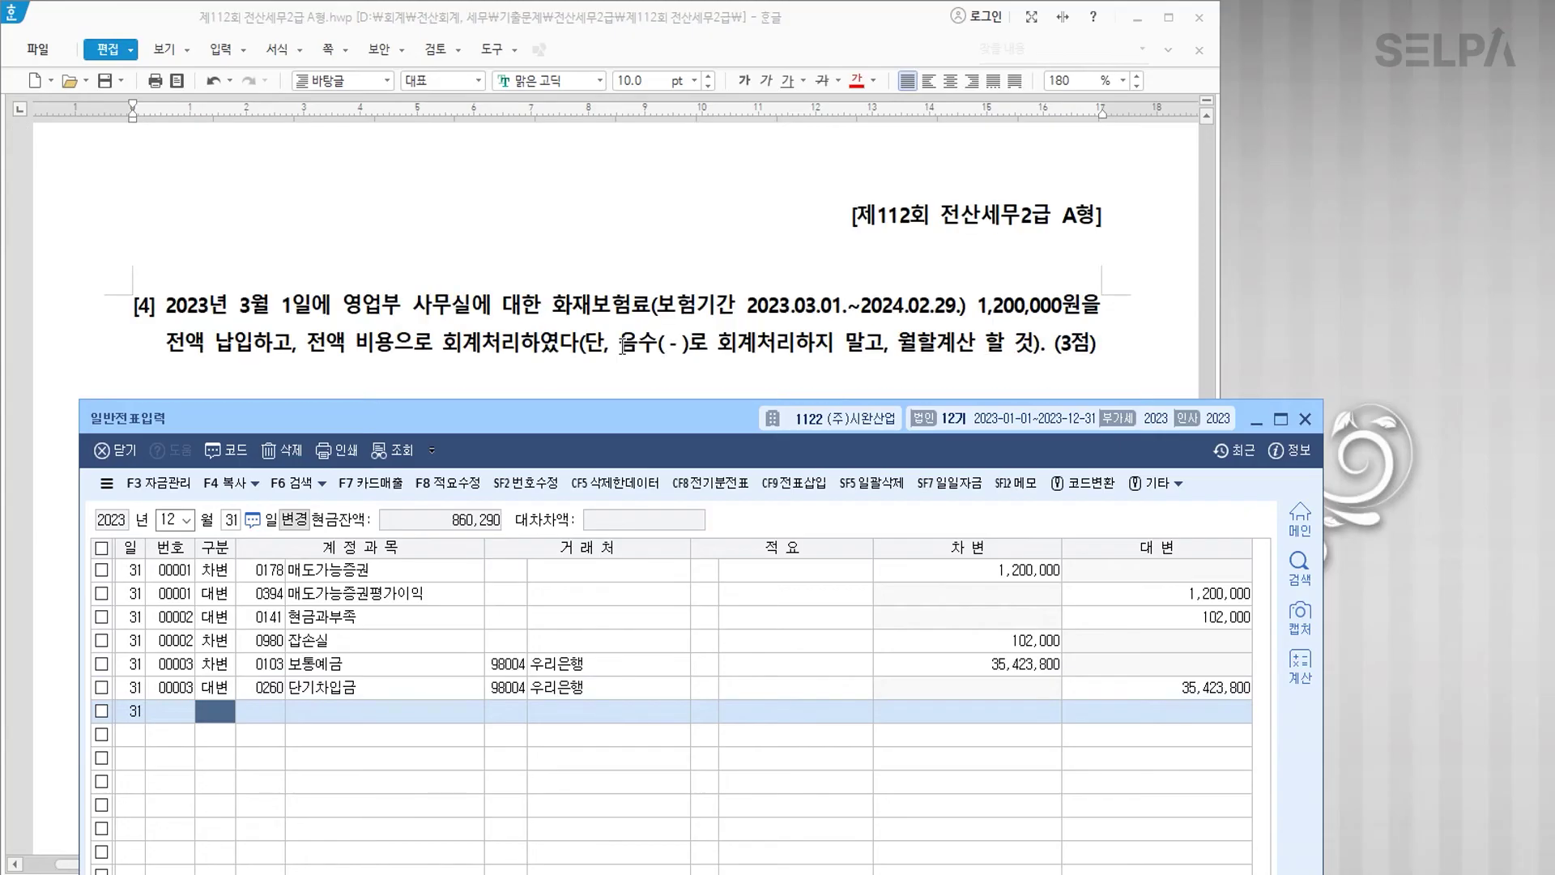
scroll(622, 347, "down", 2)
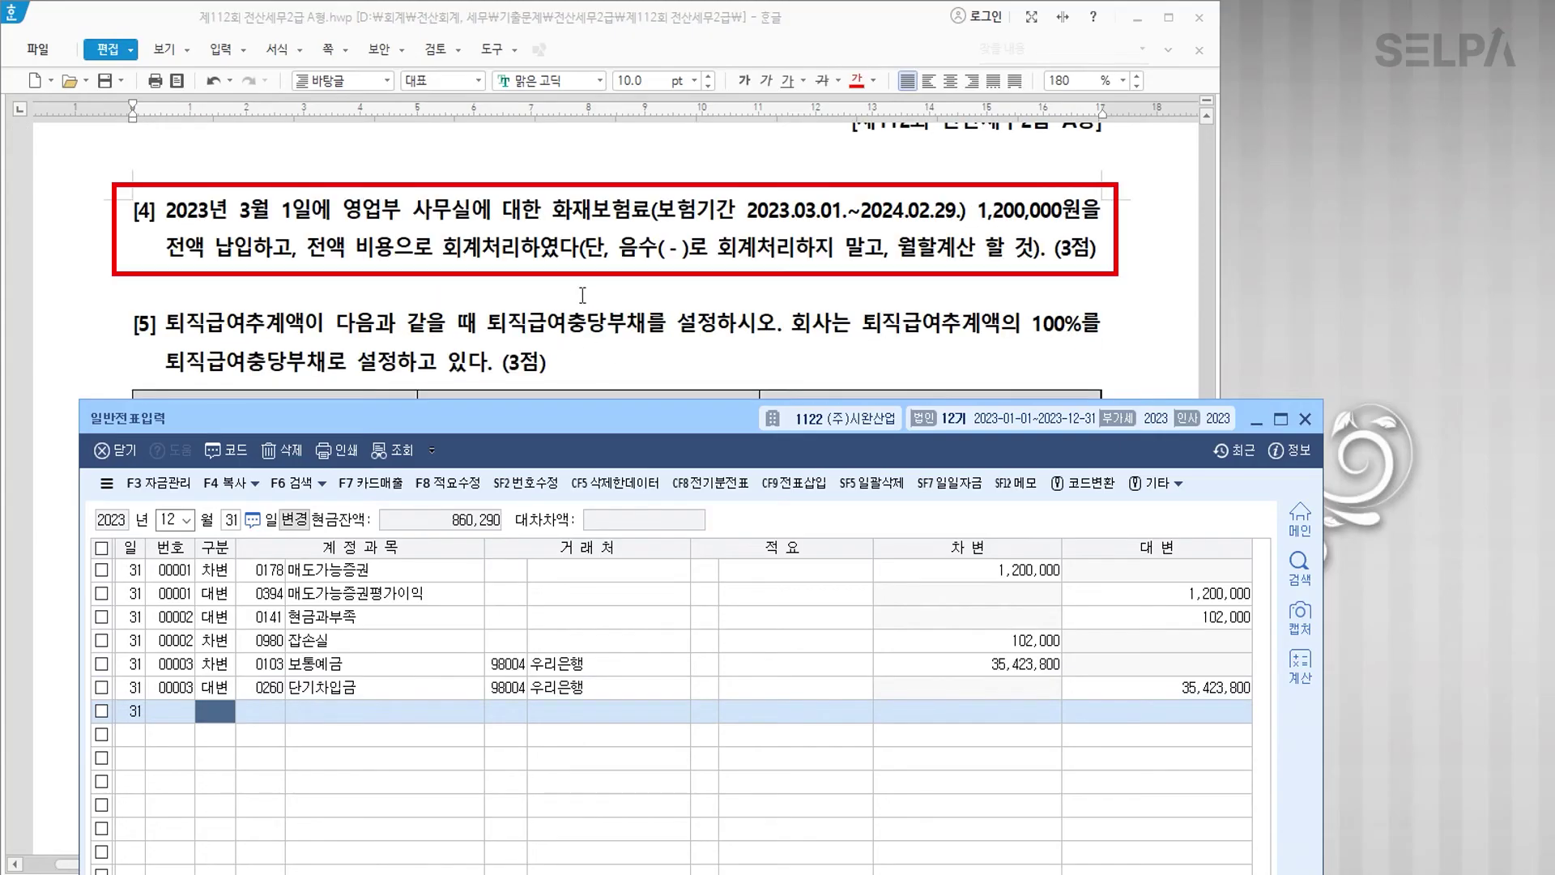
left_click(584, 283)
key("Return")
key("Return")
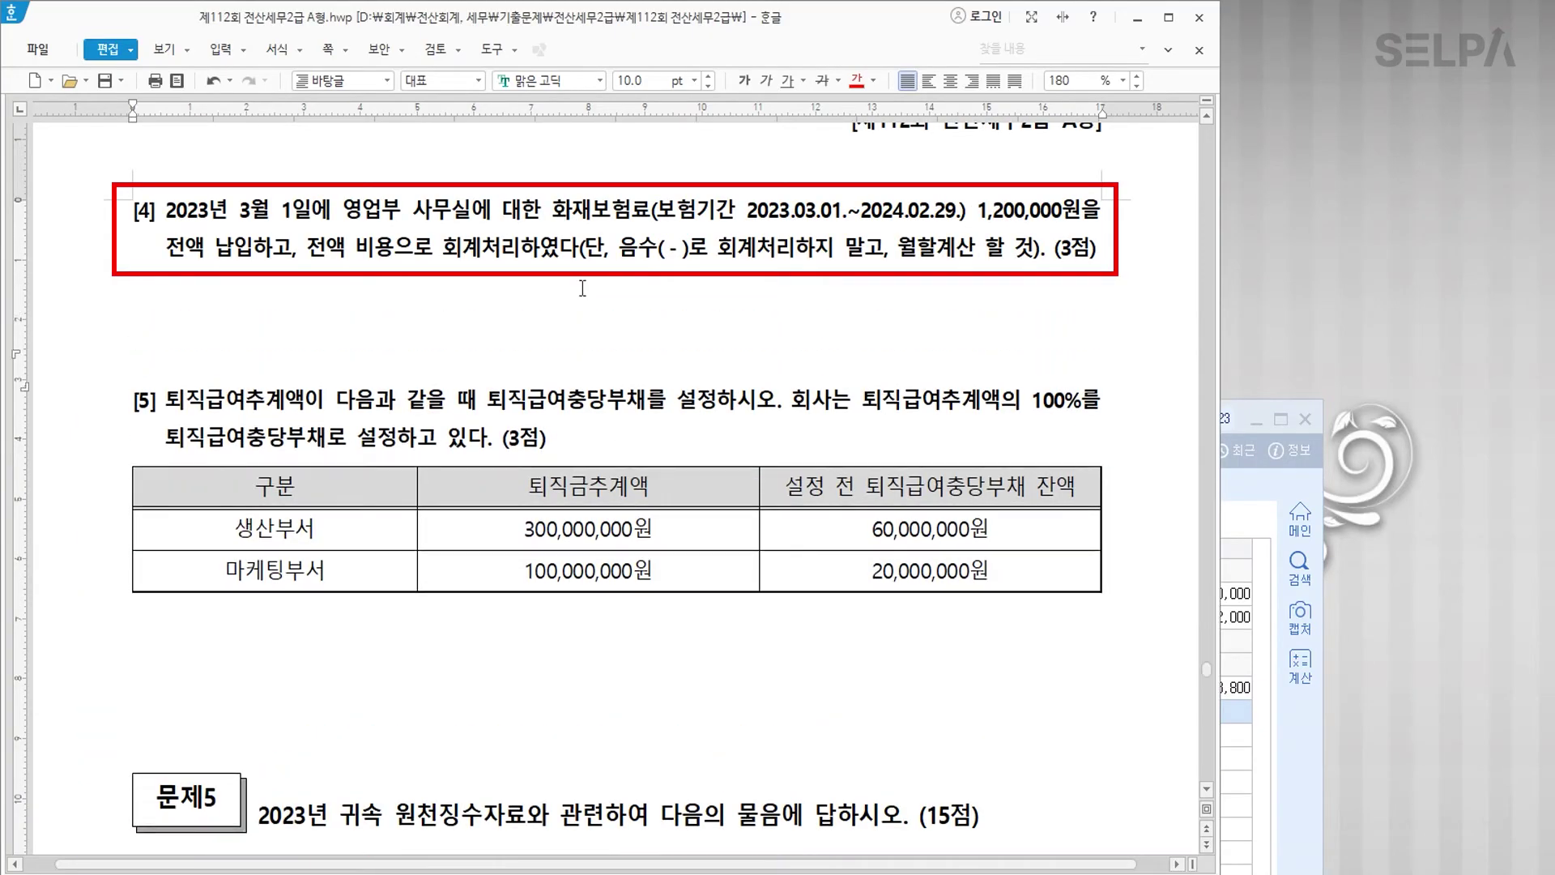
left_click(382, 318)
left_click_drag(977, 212, 1077, 213)
left_click(856, 80)
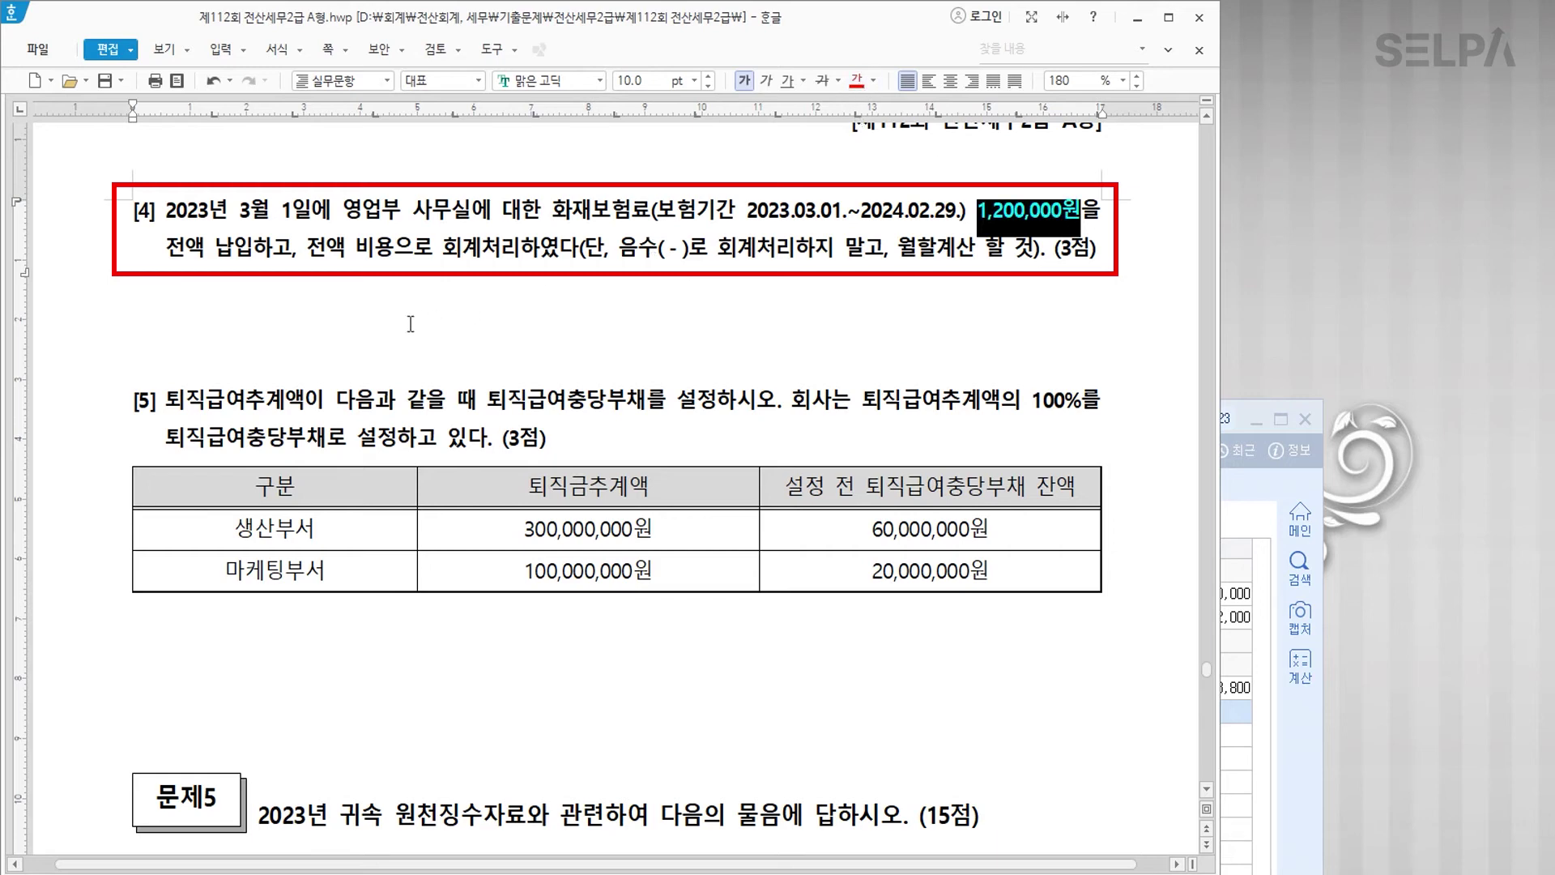
left_click(379, 320)
type("1")
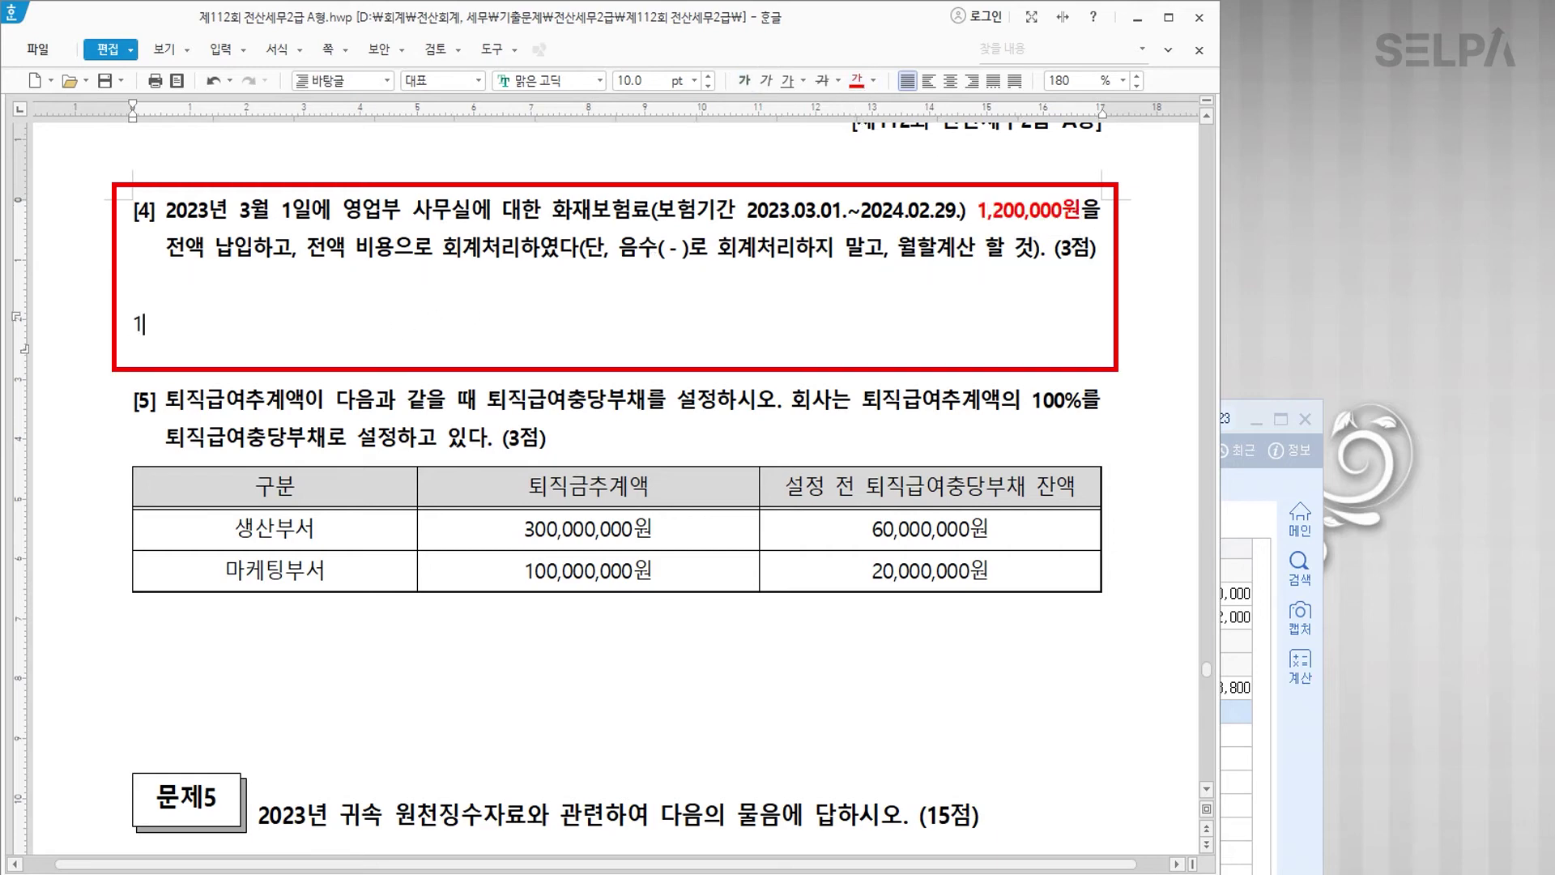
type(",200,000  /  12  =  100,0")
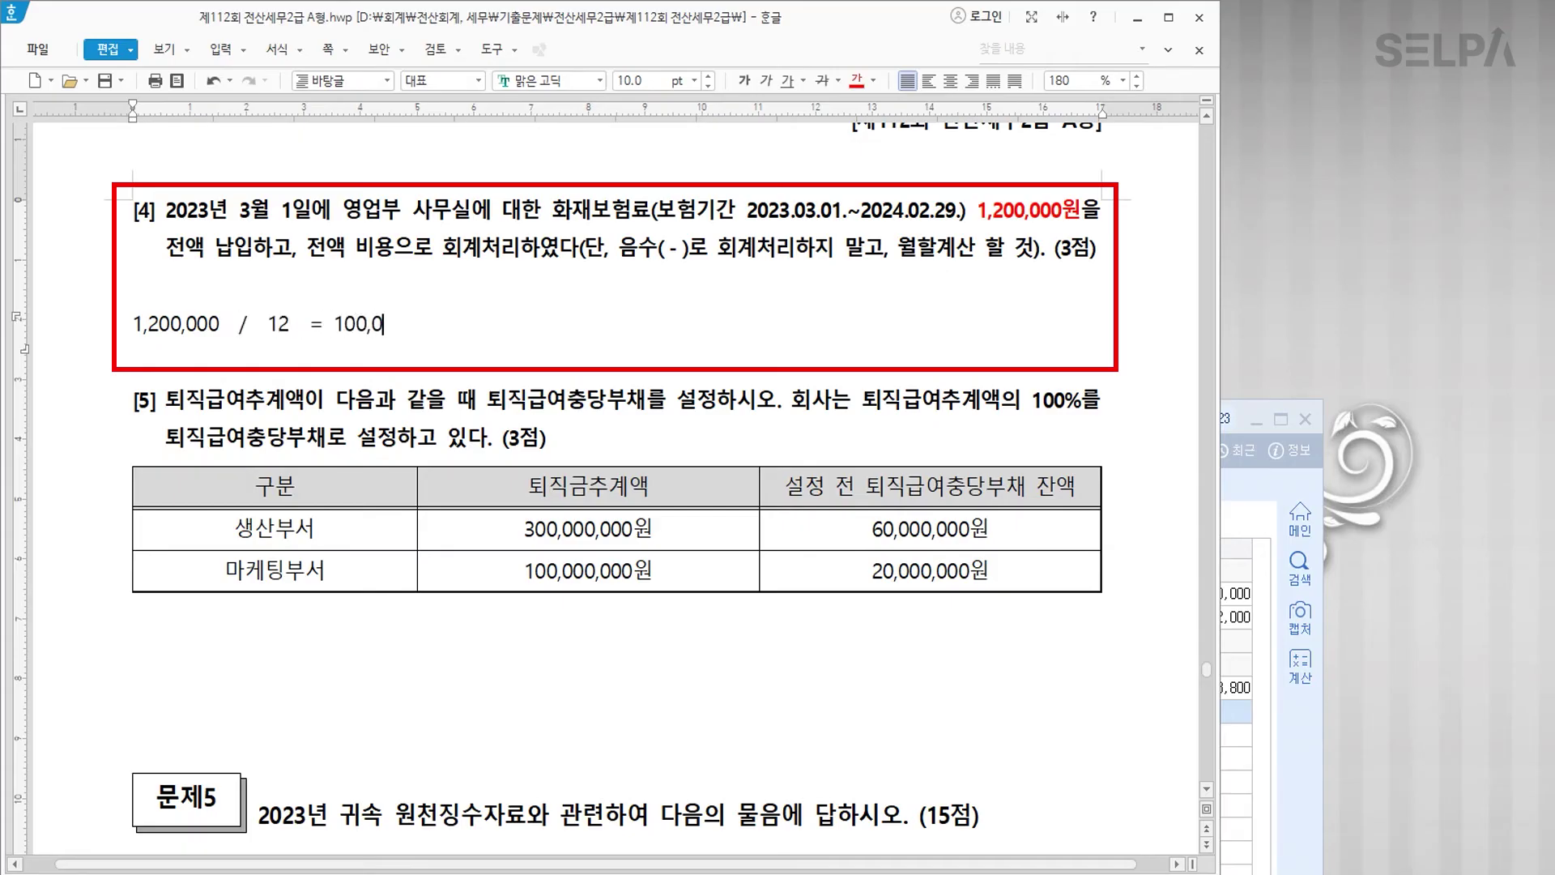
type("00    >>>")
Step: Colour 2024.02.29 and 전액 비용으로 회계 red, then add '보험료 >> 대변으로' with 보험료 in blue
left_click_drag(859, 211, 959, 210)
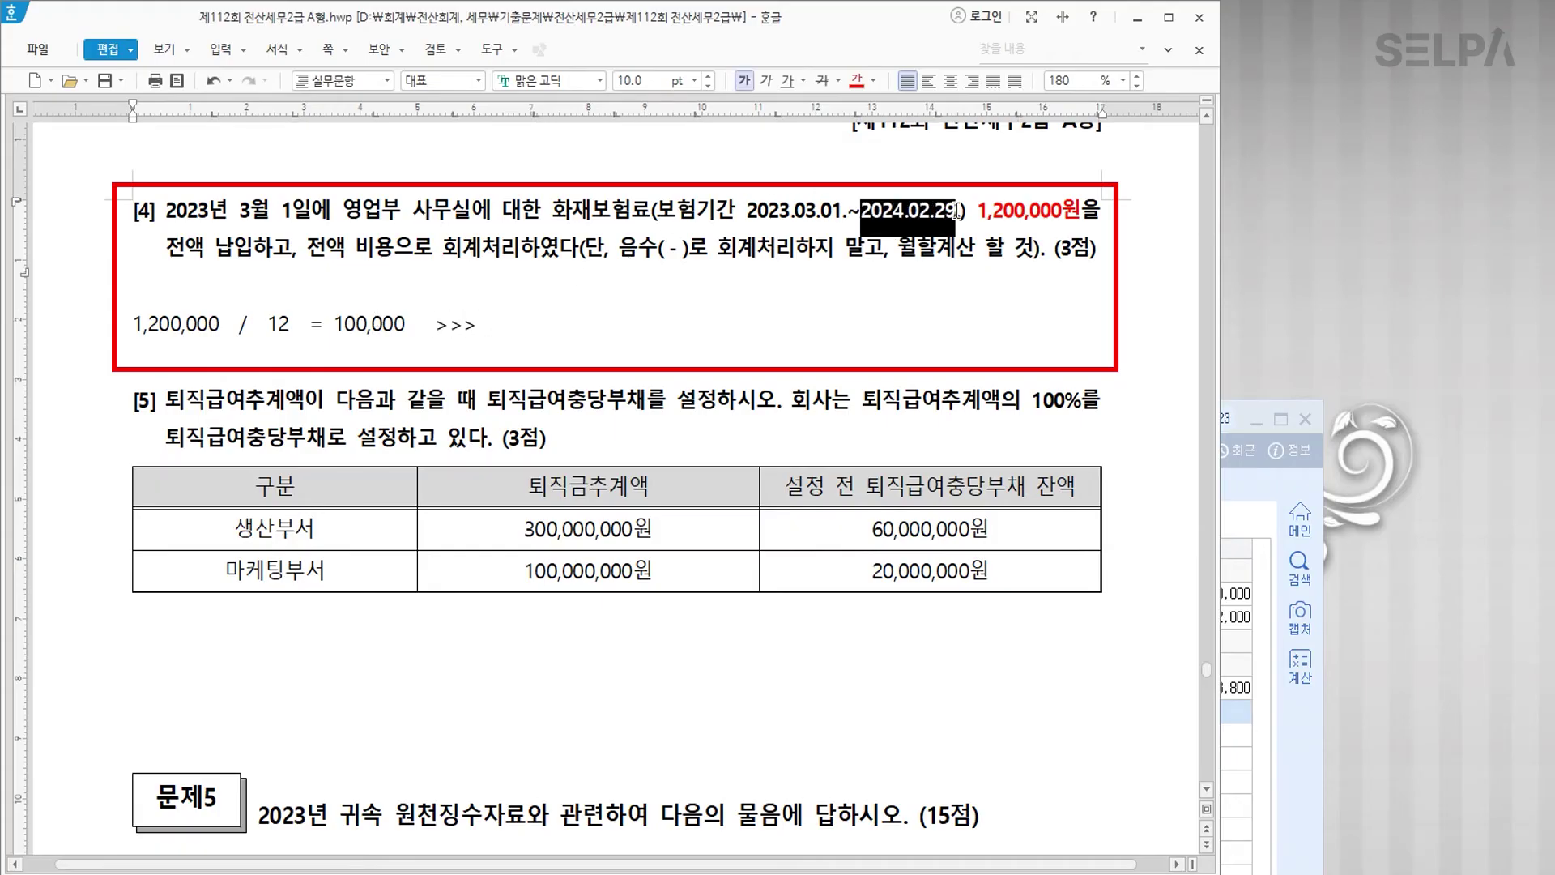
left_click(855, 80)
left_click_drag(307, 248, 489, 266)
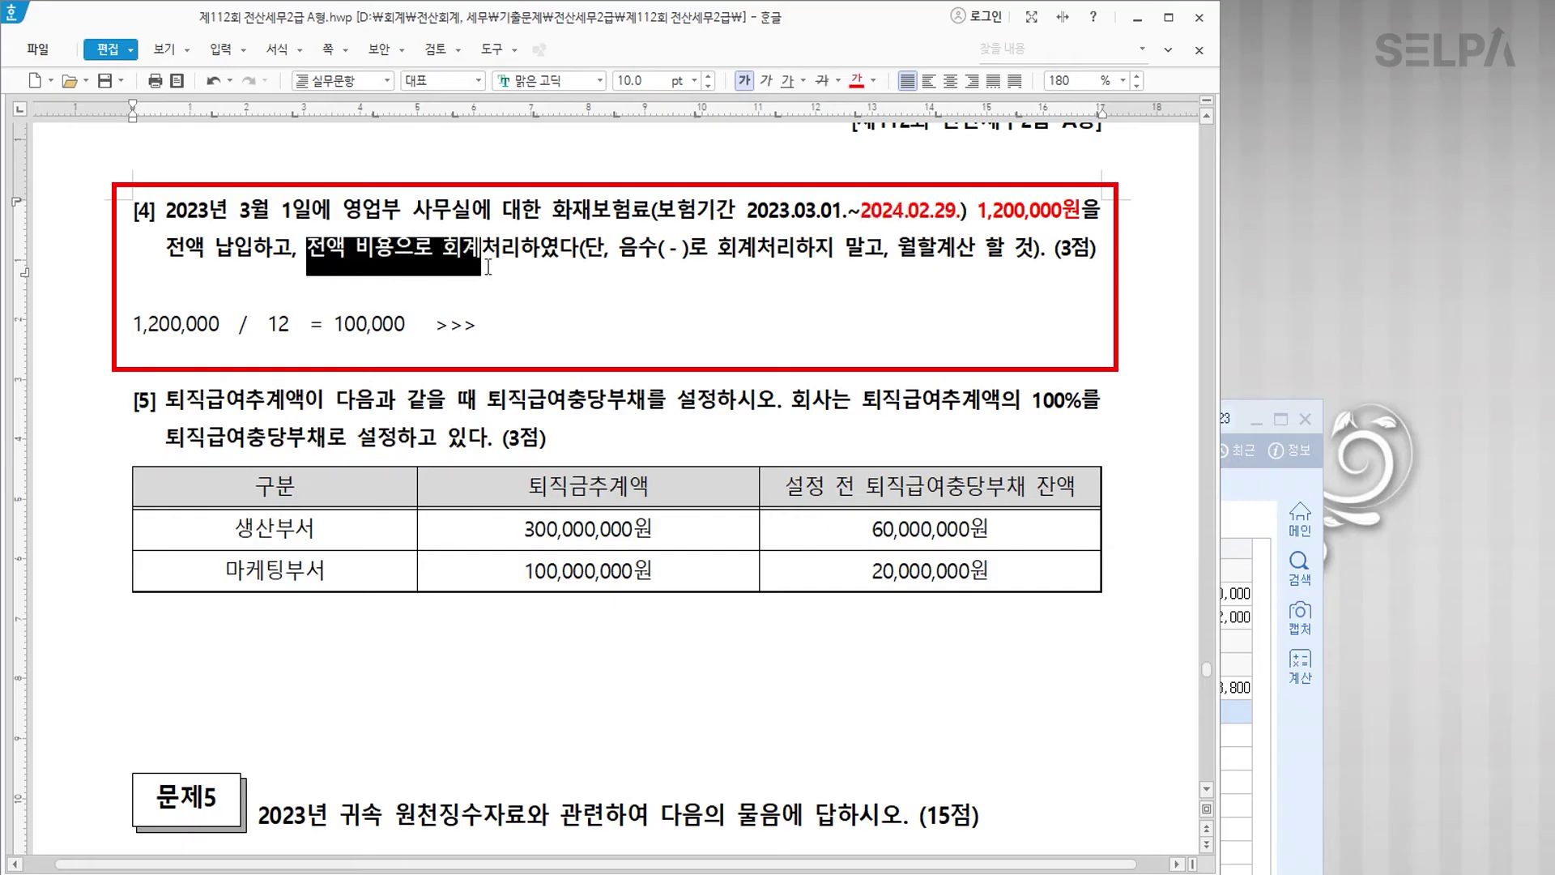
left_click(855, 81)
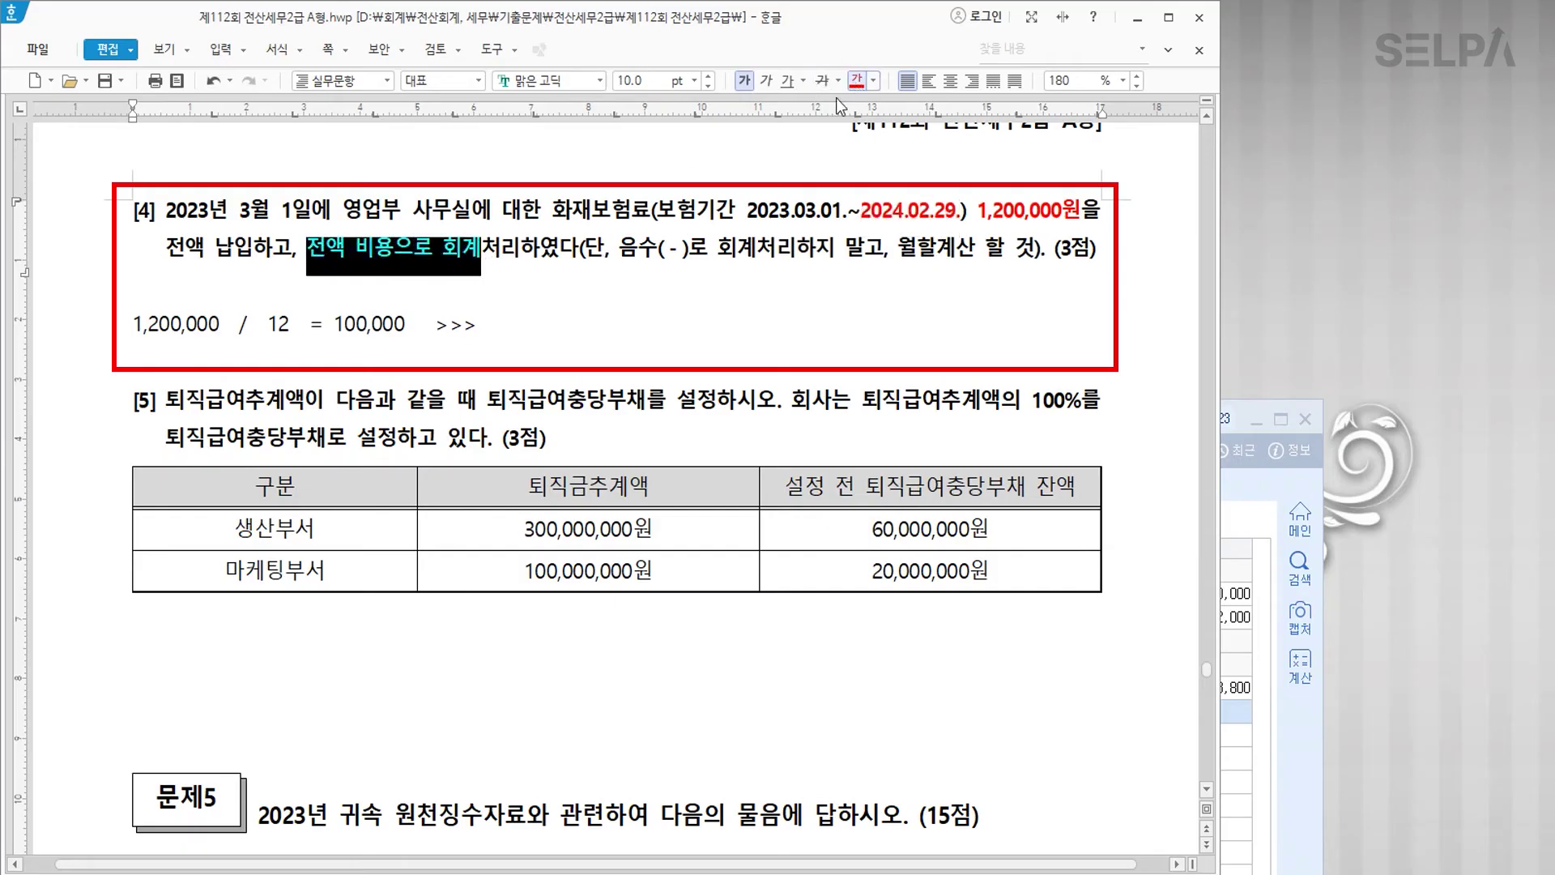
left_click(485, 256)
type("보험료  >> 대변으로")
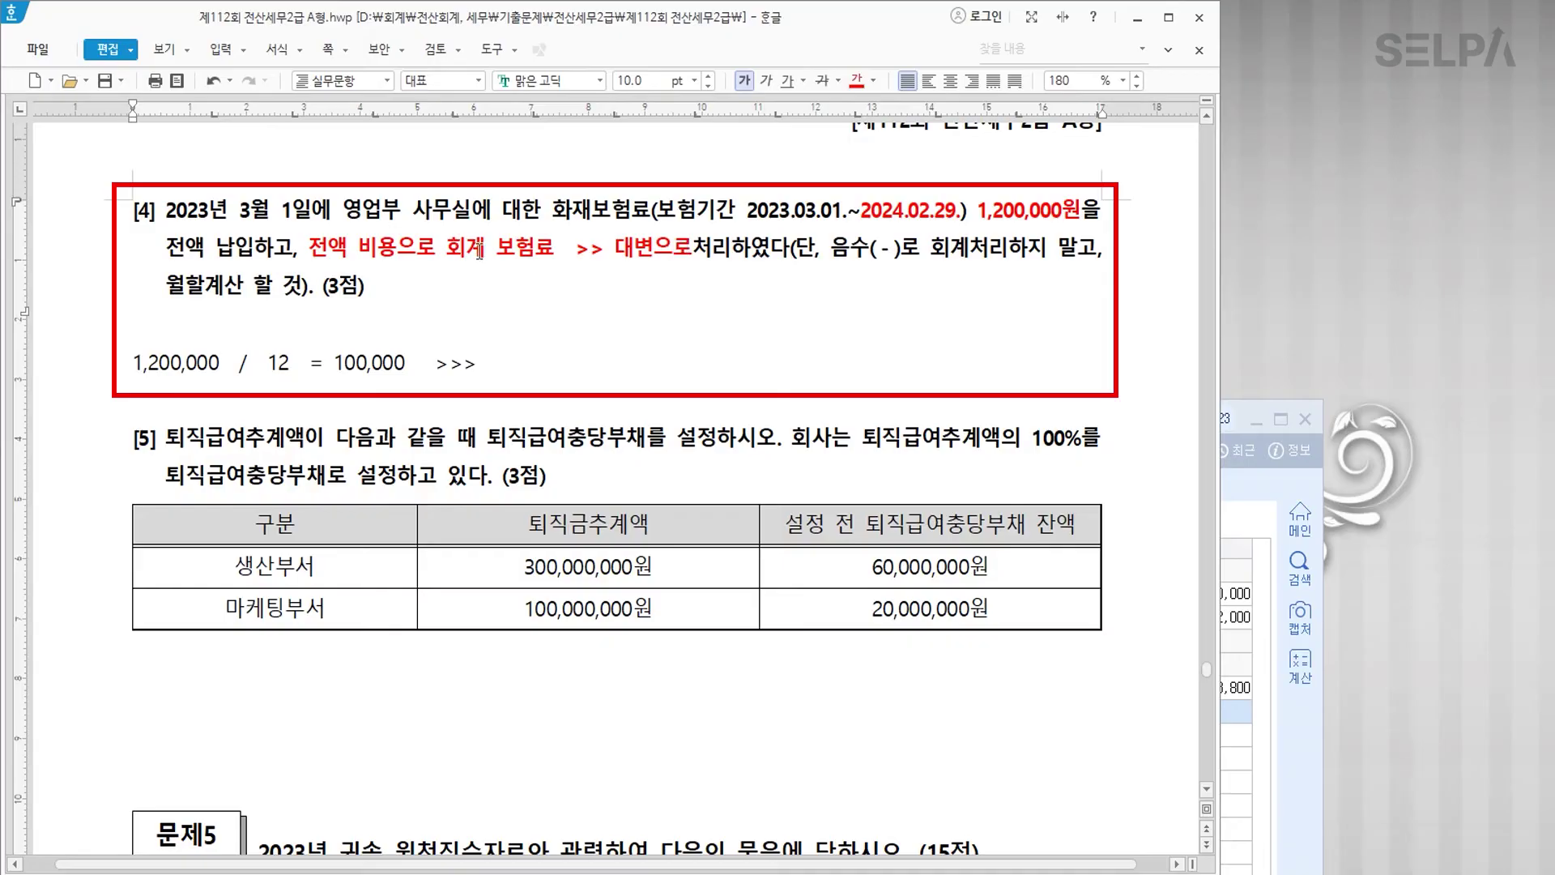
double_click(503, 252)
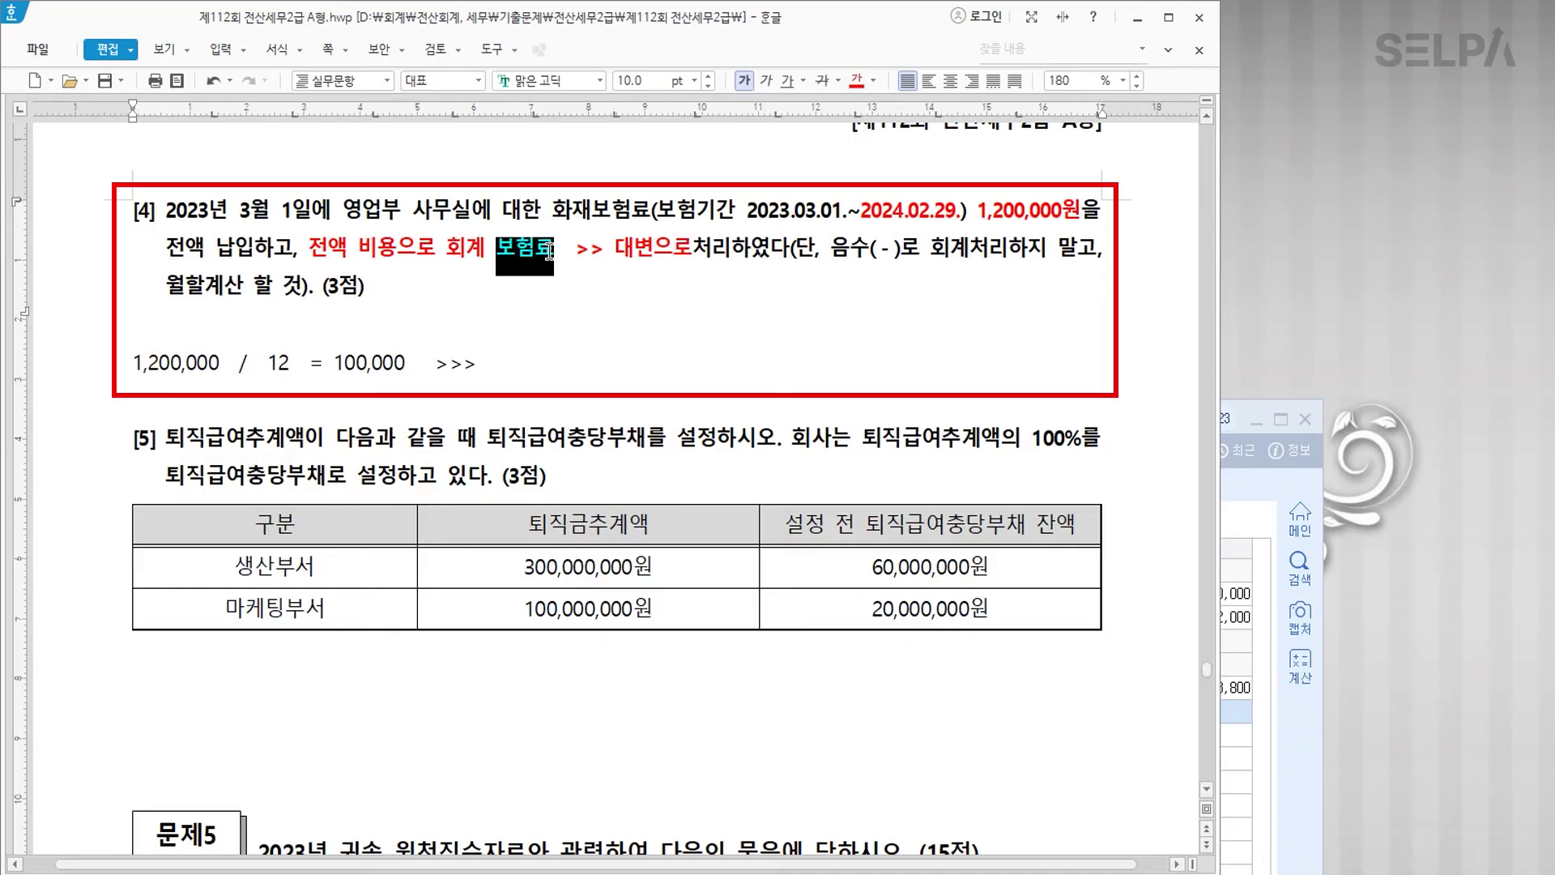
left_click(873, 81)
left_click(957, 160)
left_click(628, 332)
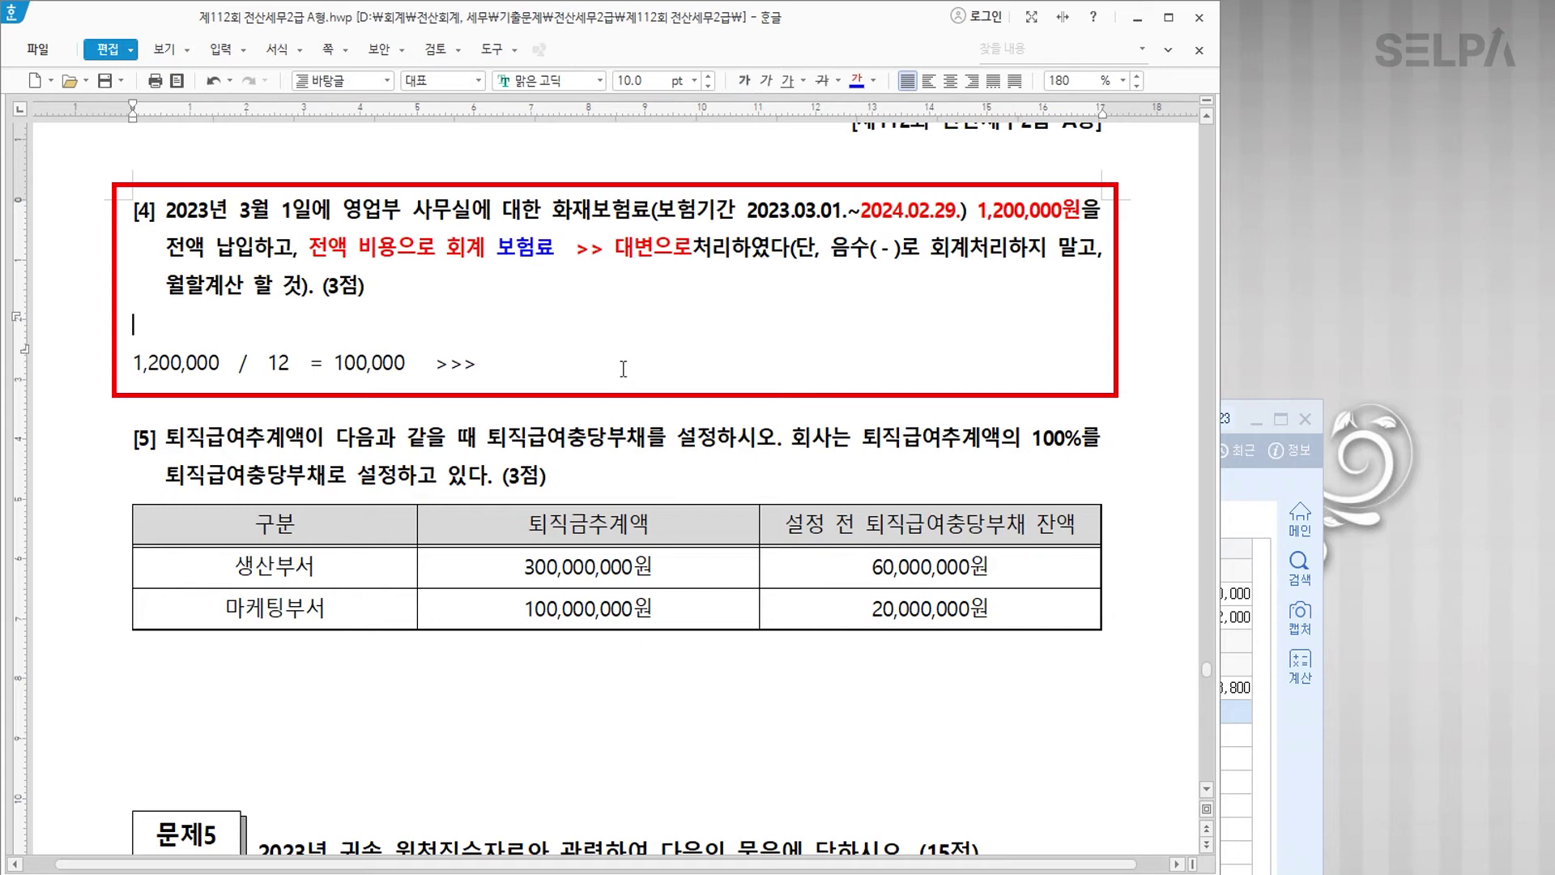
Step: Complete the calculation line with '* 2' and '선급비용 200,000'
left_click(556, 402)
left_click(551, 361)
key("Left")
key("Left")
key("Left")
key("Left")
type("* 2")
key("Right")
key("Right")
type("선급비")
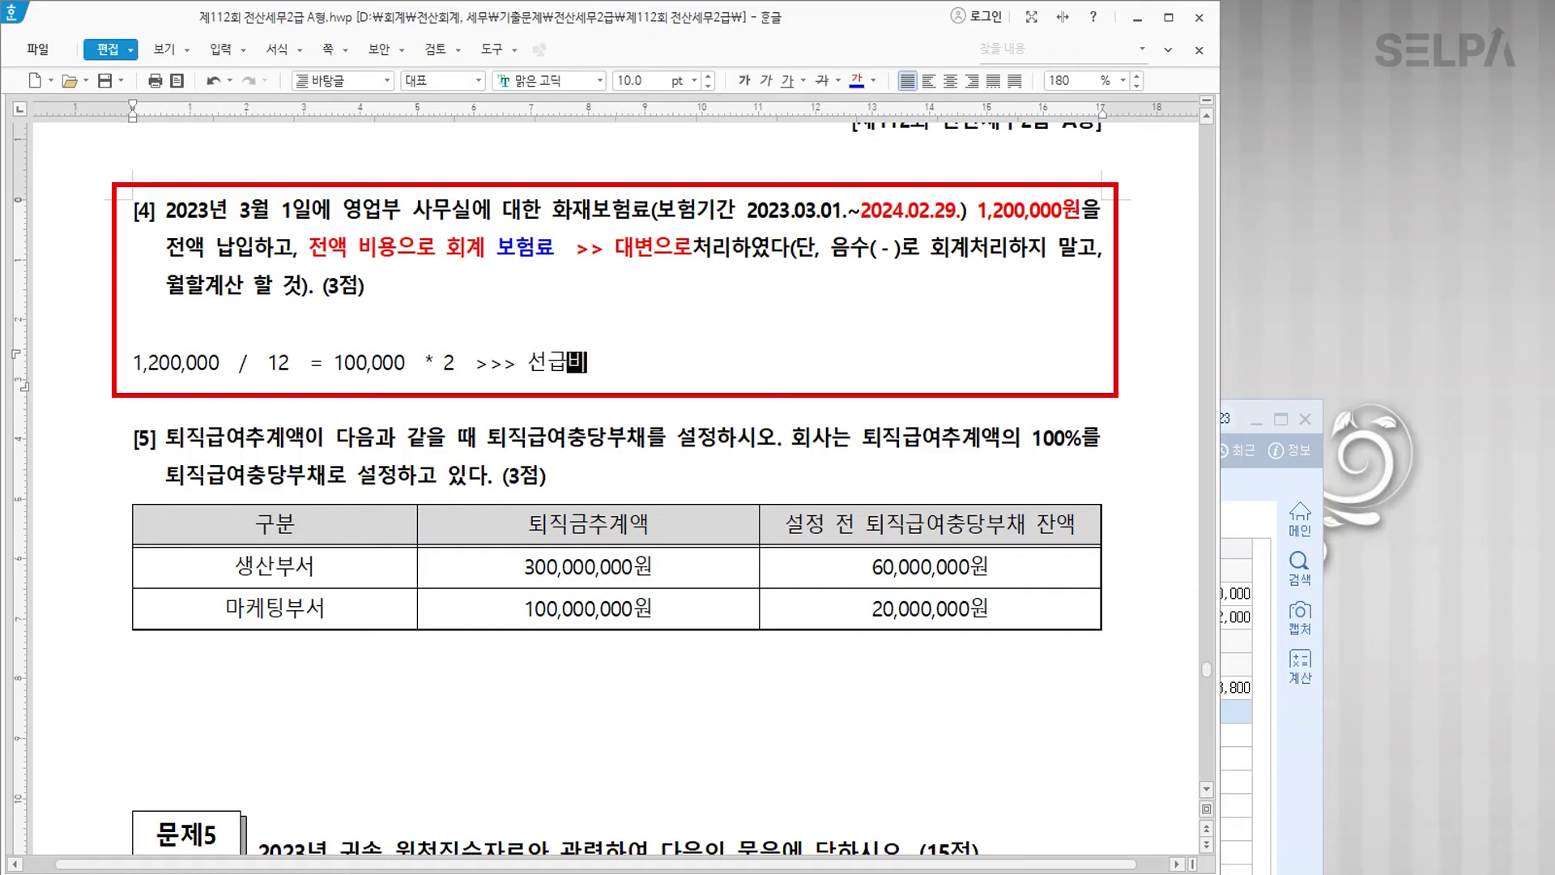
type("용 200,00")
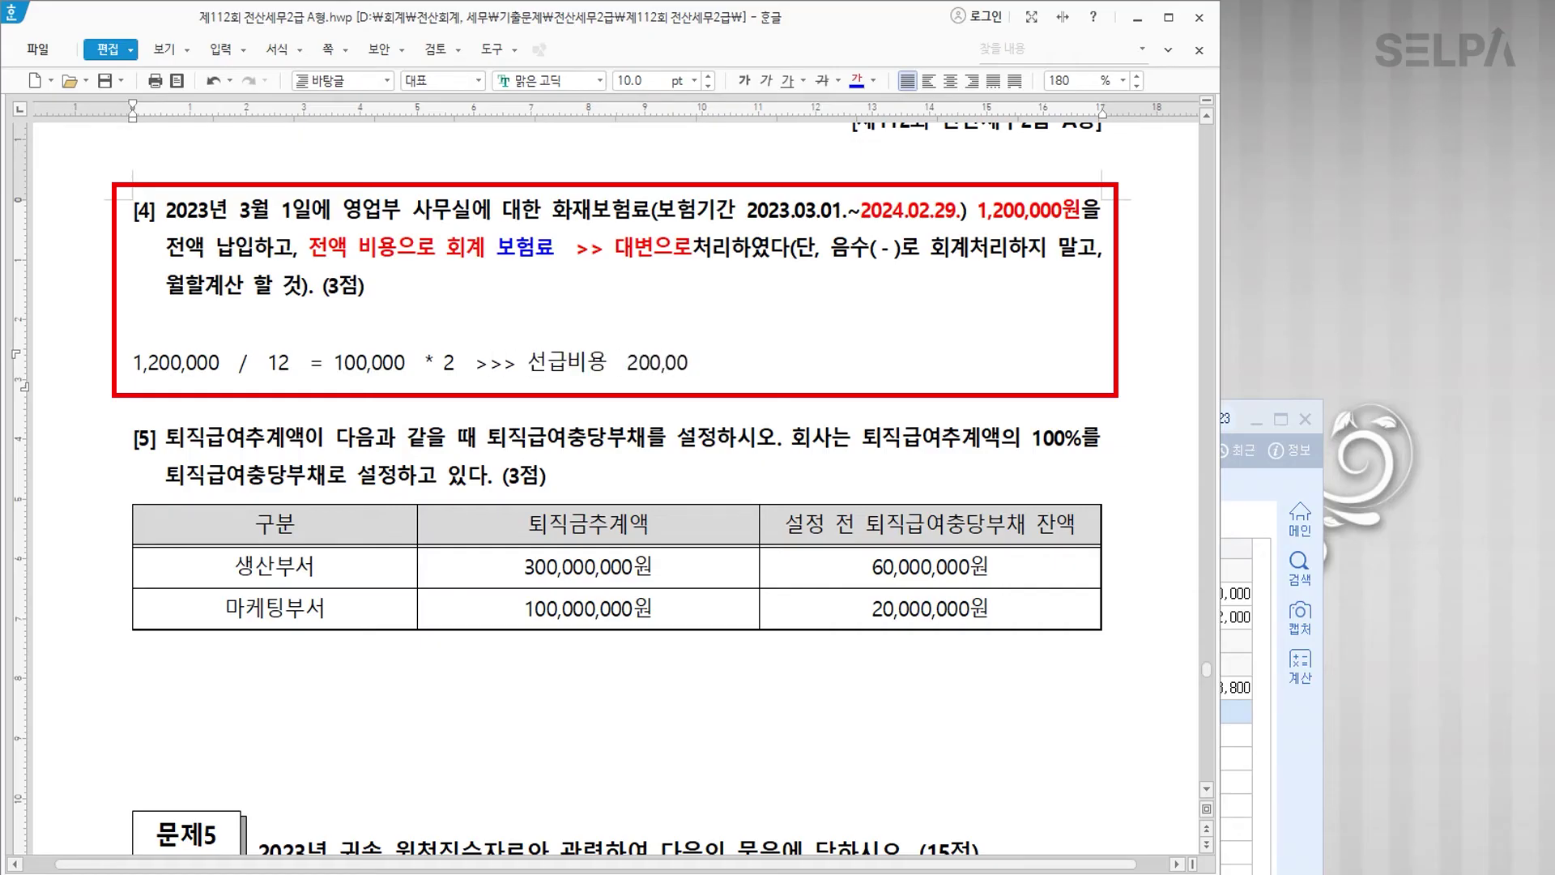
left_click(1247, 746)
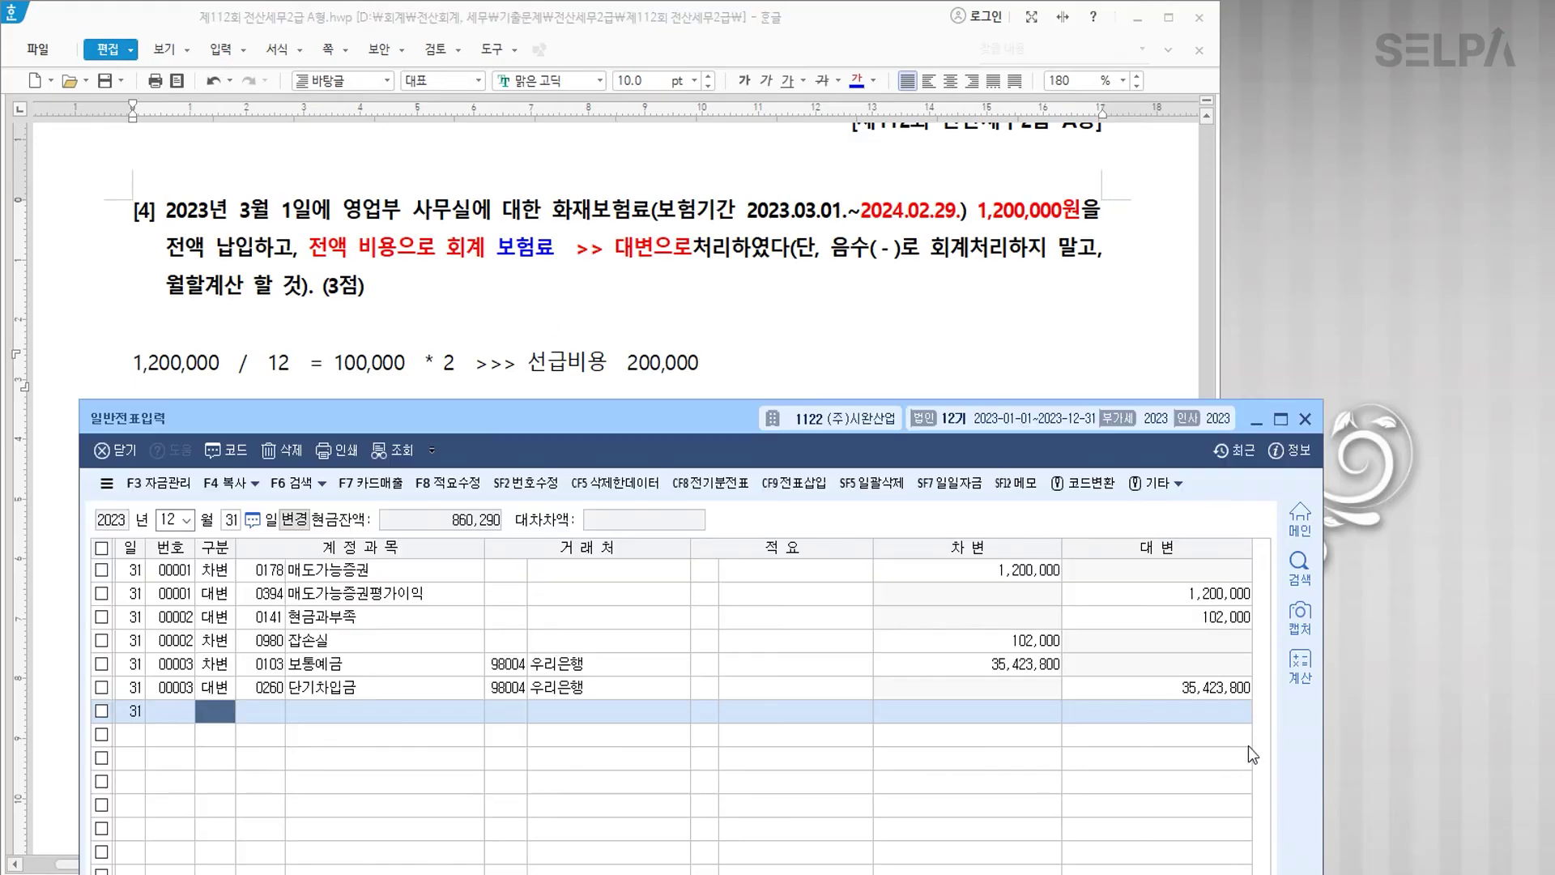
Step: Enter 차변 0133 선급비용 200,000 and 대변 0821 보험료, clearing the copied 우리은행 partner
type("3")
key("Return")
type("선급비")
key("Return")
key("Return")
key("Return")
key("Left")
key("Left")
key("BackSpace")
key("Return")
key("Return")
key("Return")
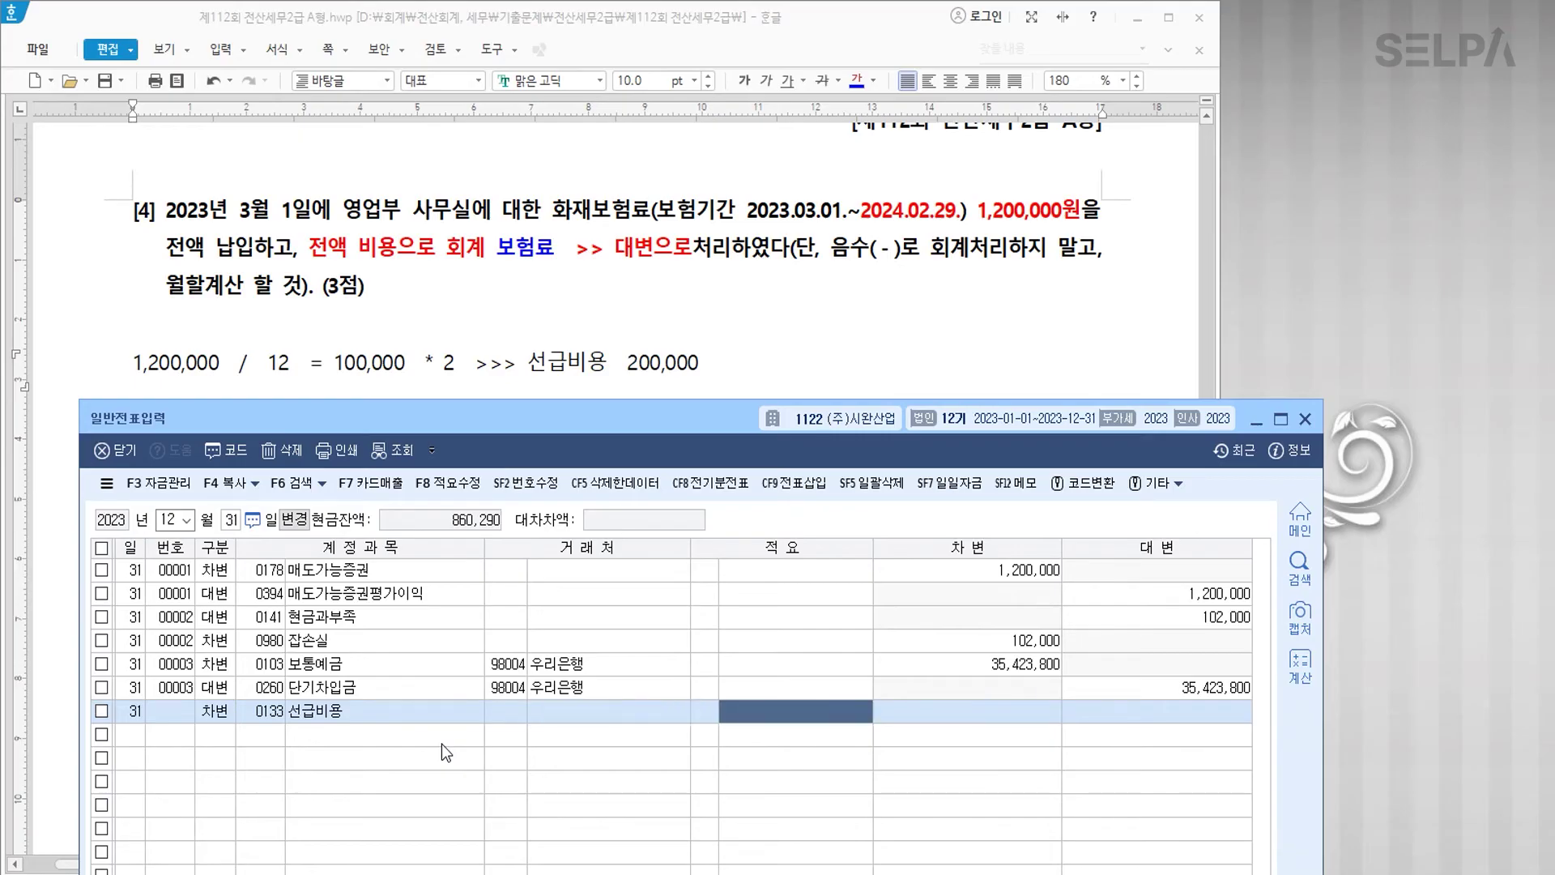
type("200,000")
key("Return")
type("4")
key("Return")
type("821")
key("Return")
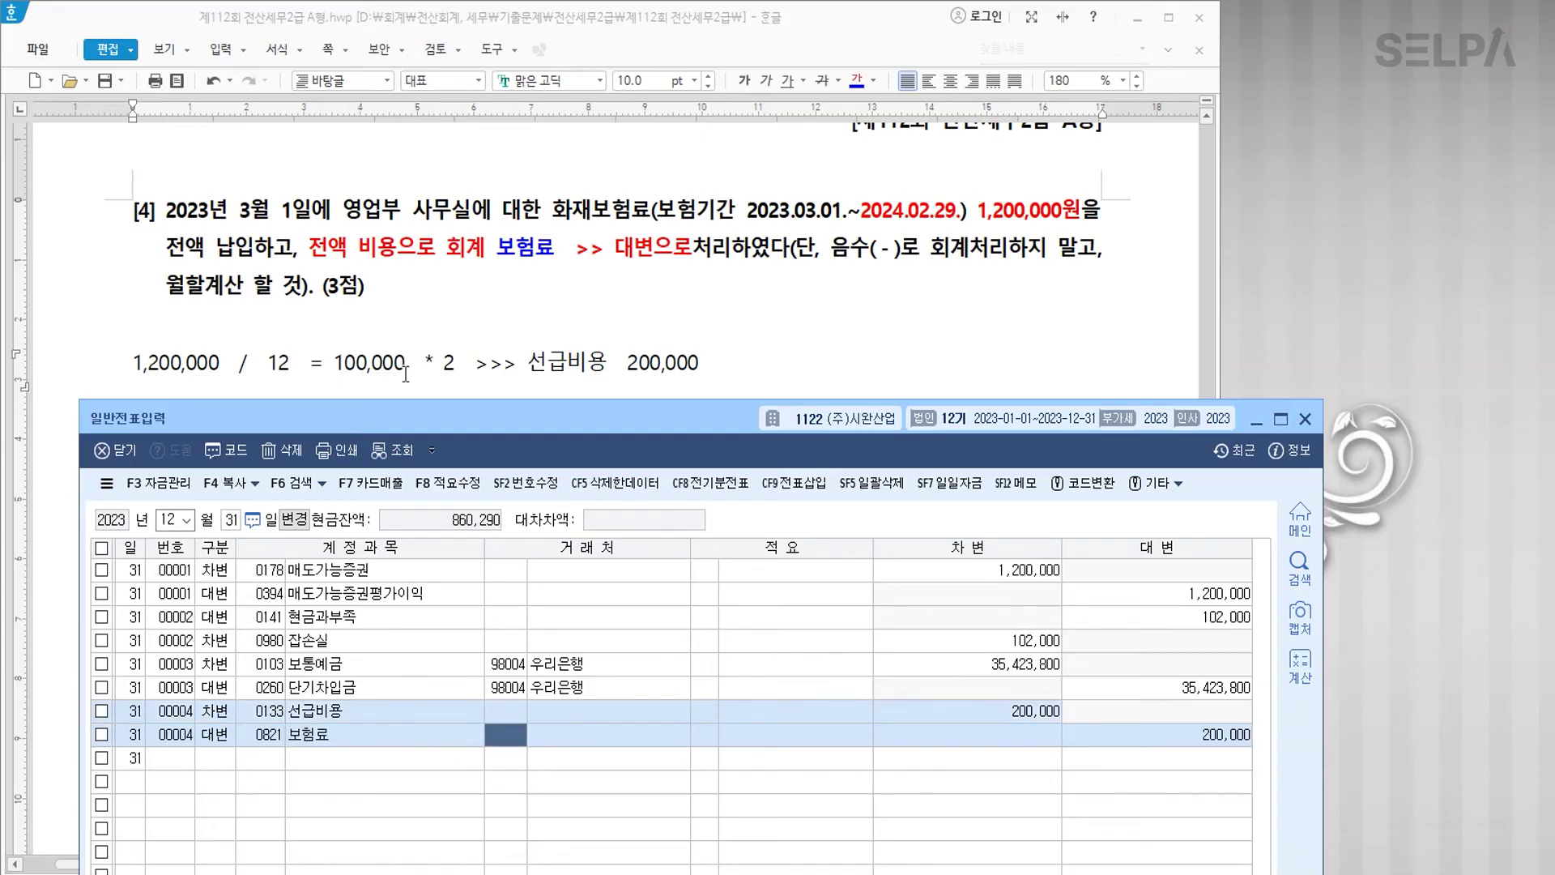
Step: Colour 영업부 사무실 in problem [4] blue
left_click_drag(342, 209, 470, 209)
left_click(858, 81)
left_click(666, 333)
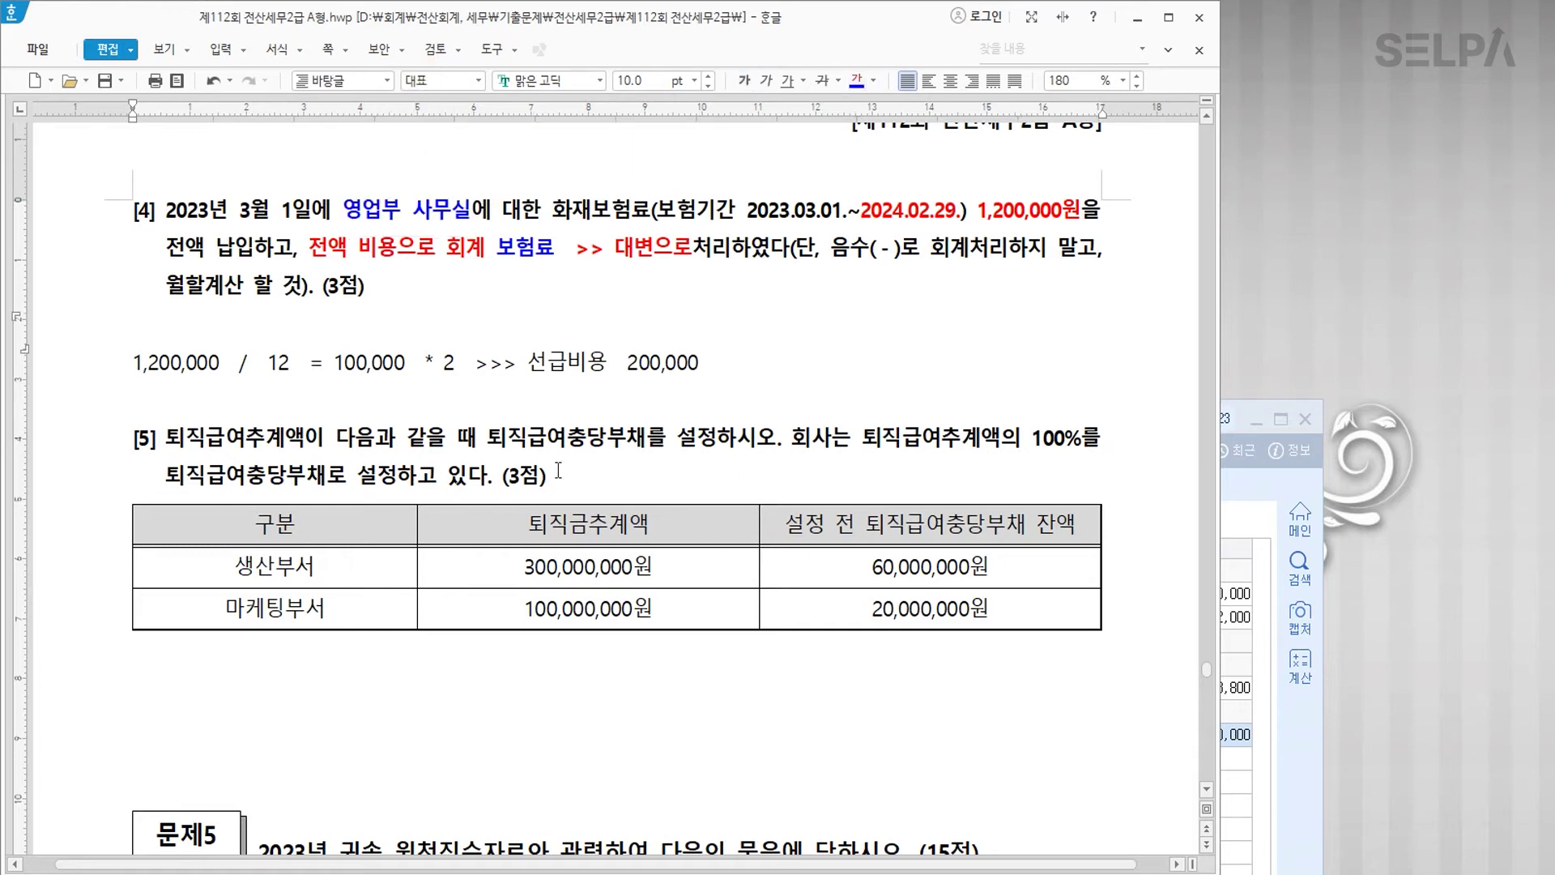
Step: Colour the word 퇴직급여추계액 at the start of problem [5] blue
scroll(243, 343, "down", 2)
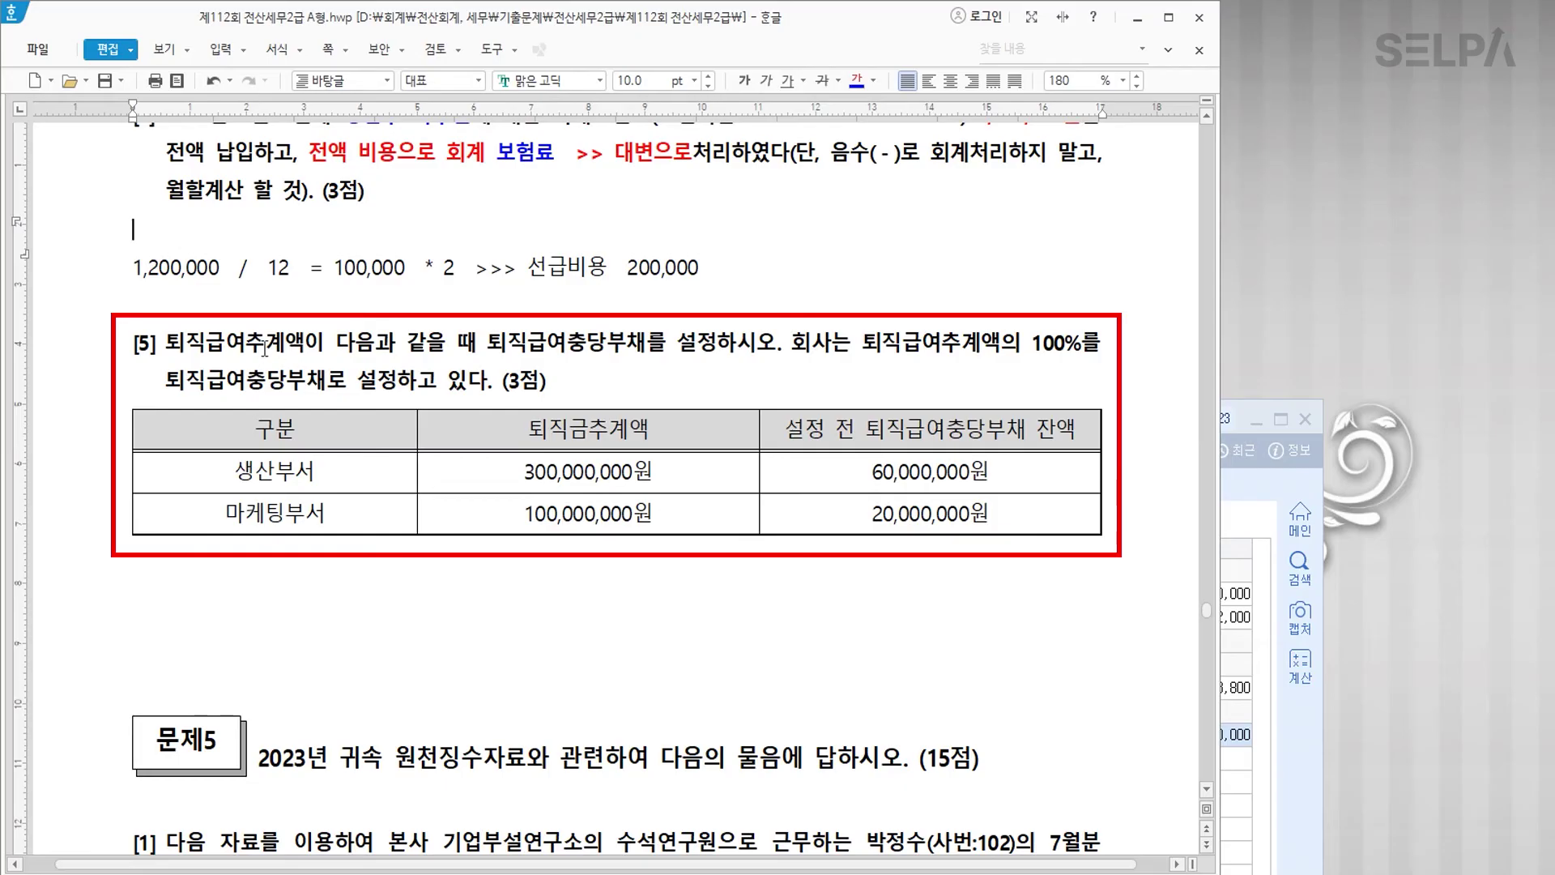
left_click(187, 341)
double_click(186, 341)
key("shift+Left")
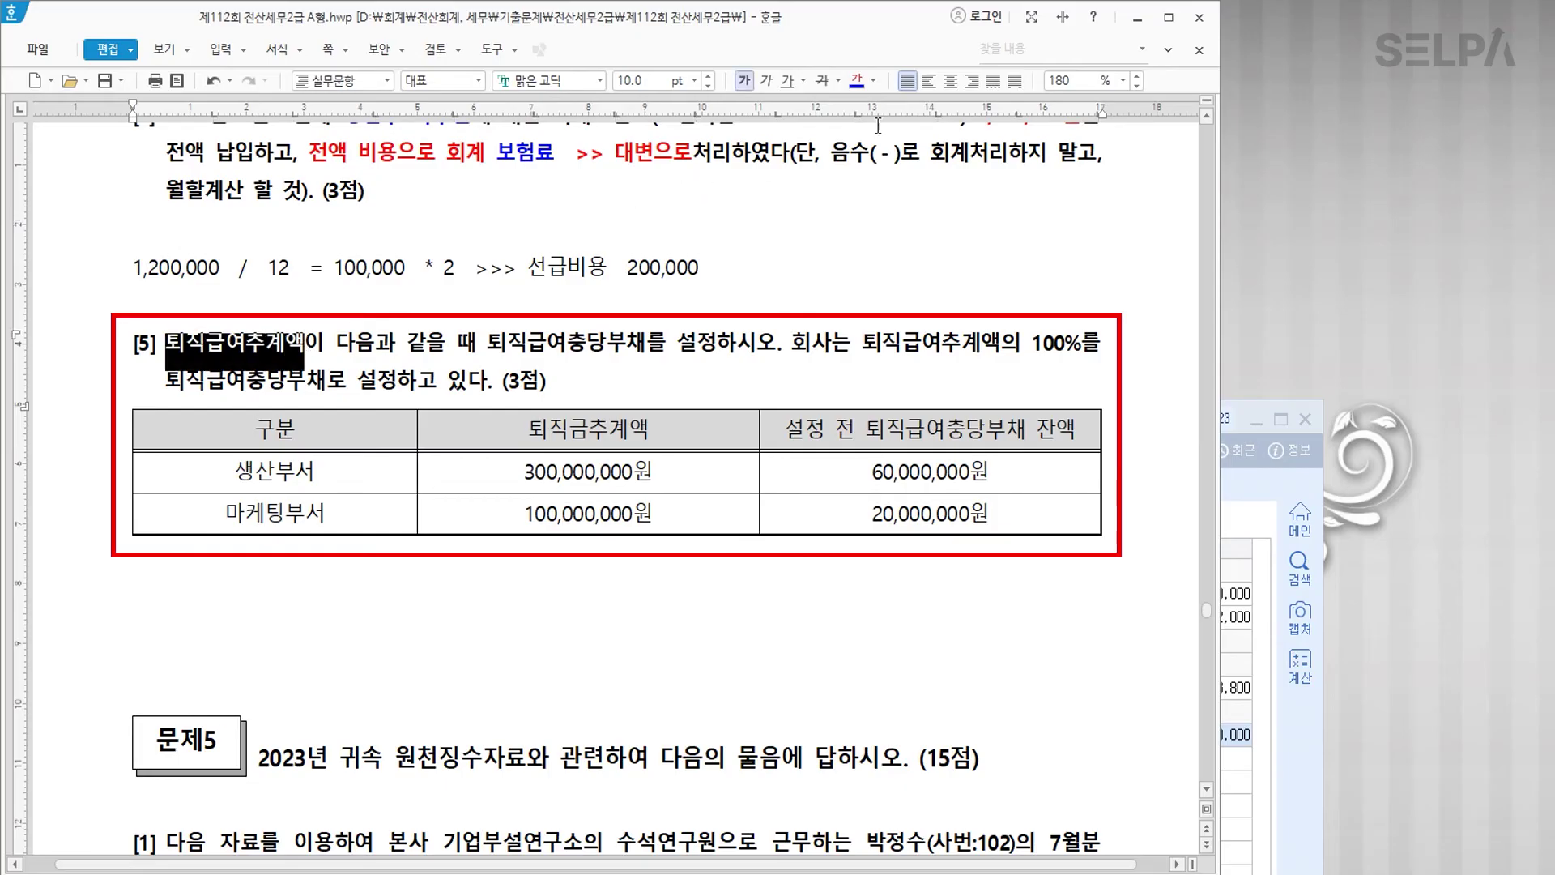
left_click(856, 82)
left_click(773, 544)
scroll(721, 538, "down", 6)
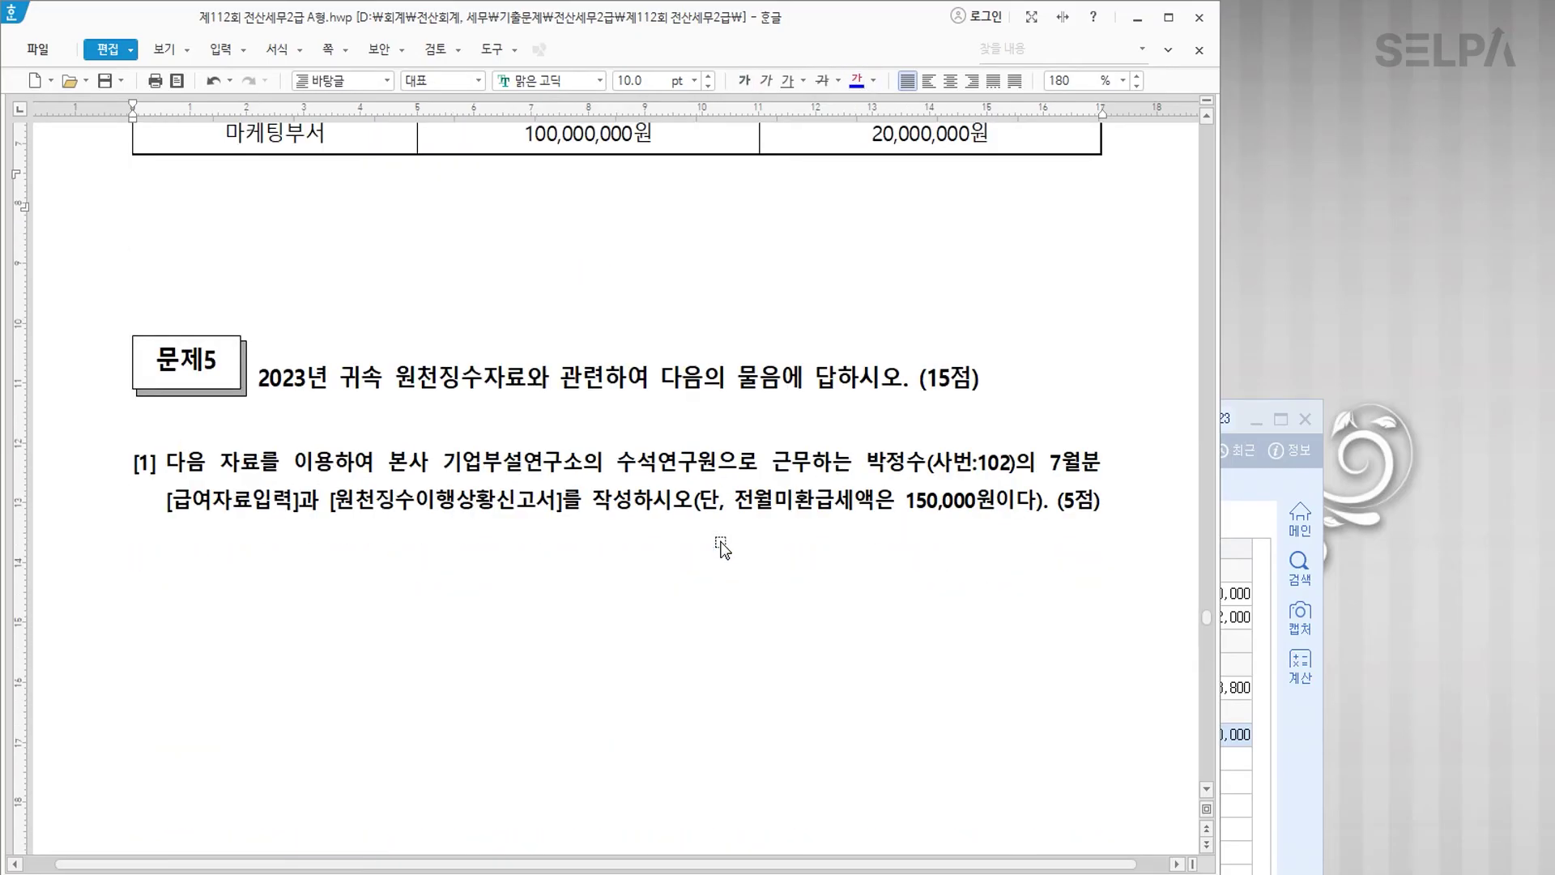
scroll(720, 539, "up", 3)
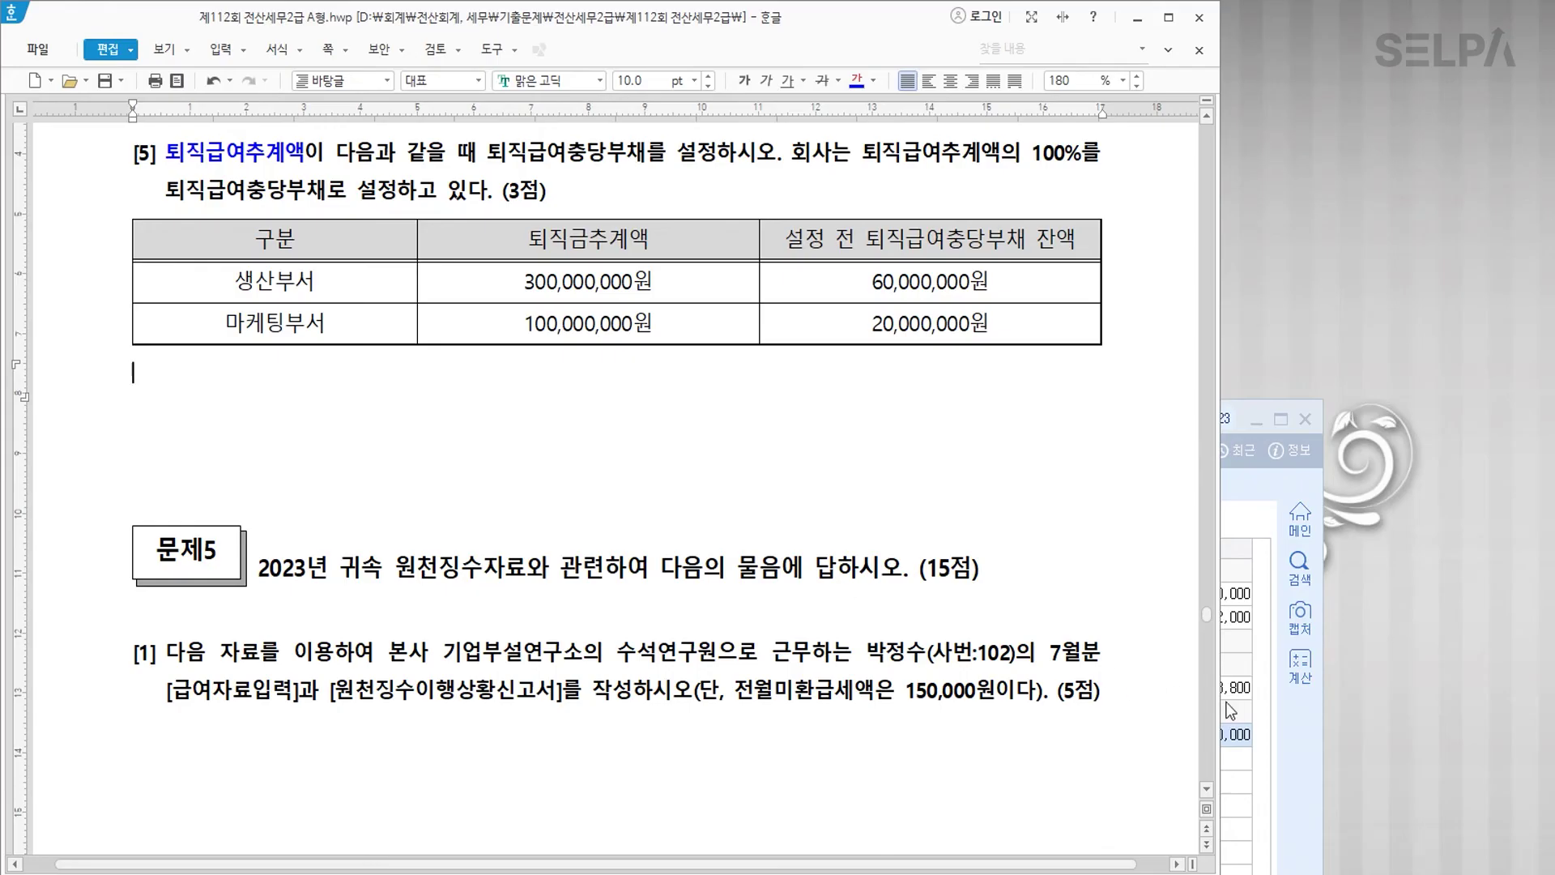
left_click(1248, 711)
Step: Open 결산자료입력 for January–December 2023
key("ctrl+Return")
type("ㄱㅅ")
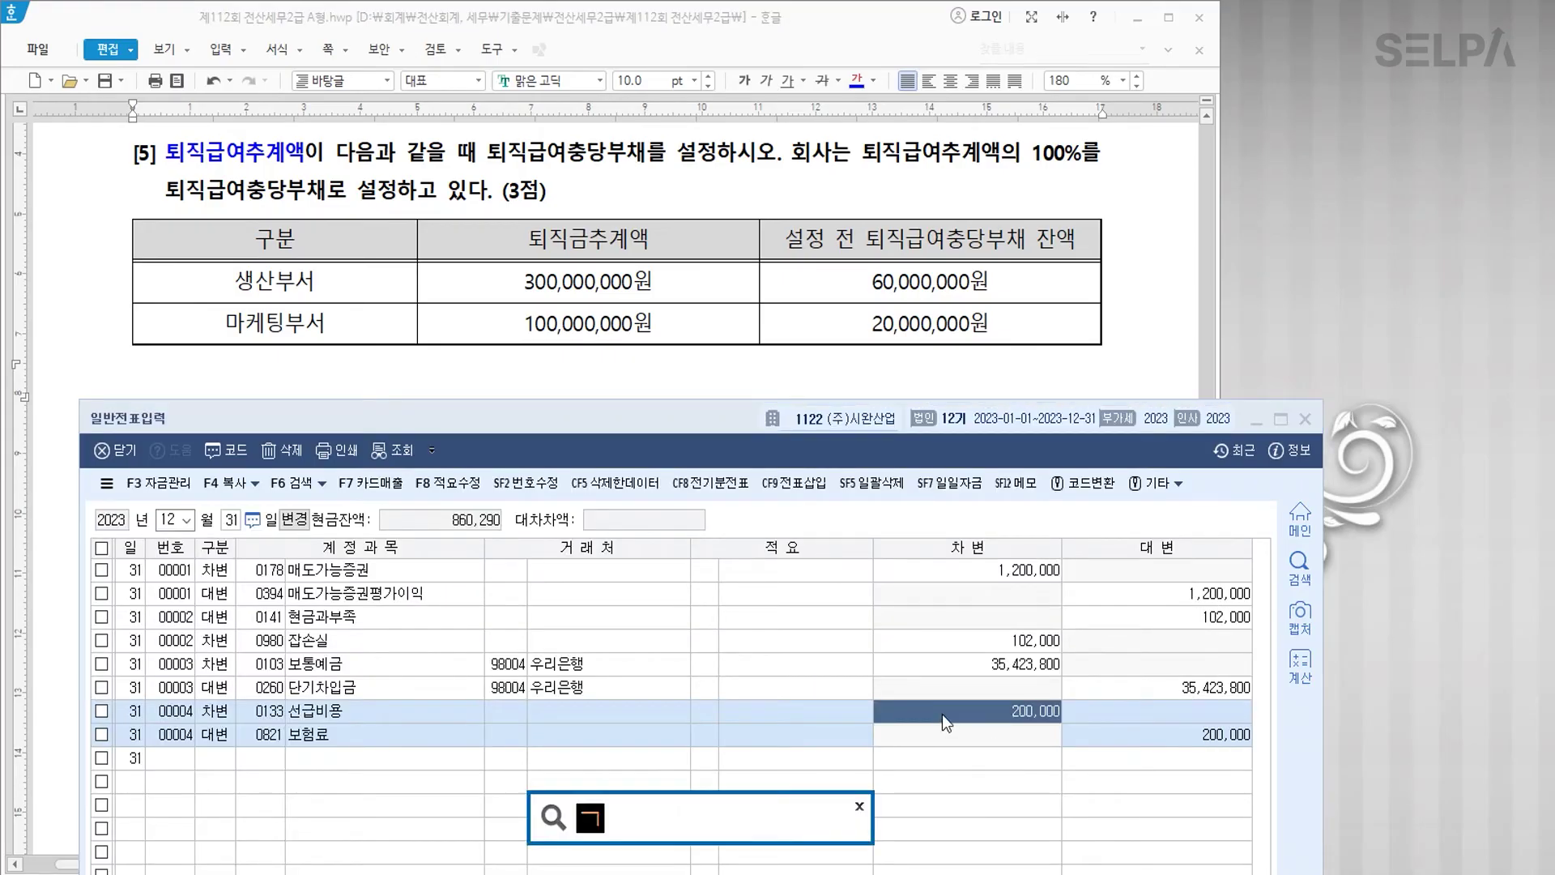
key("Return")
key("Down")
key("Return")
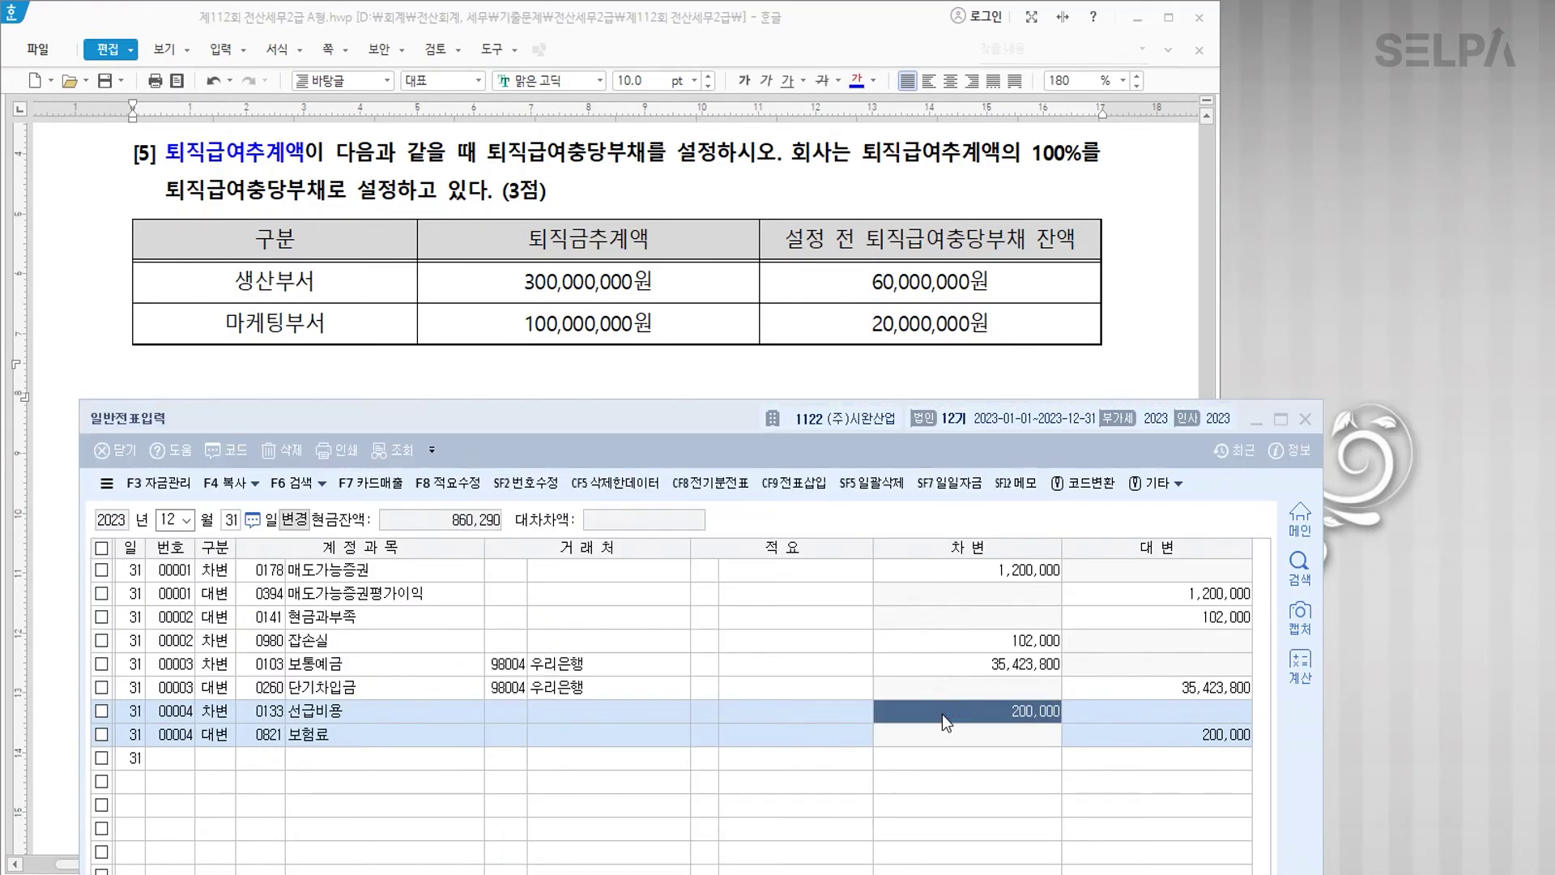
type("1")
key("Return")
type("12")
key("Return")
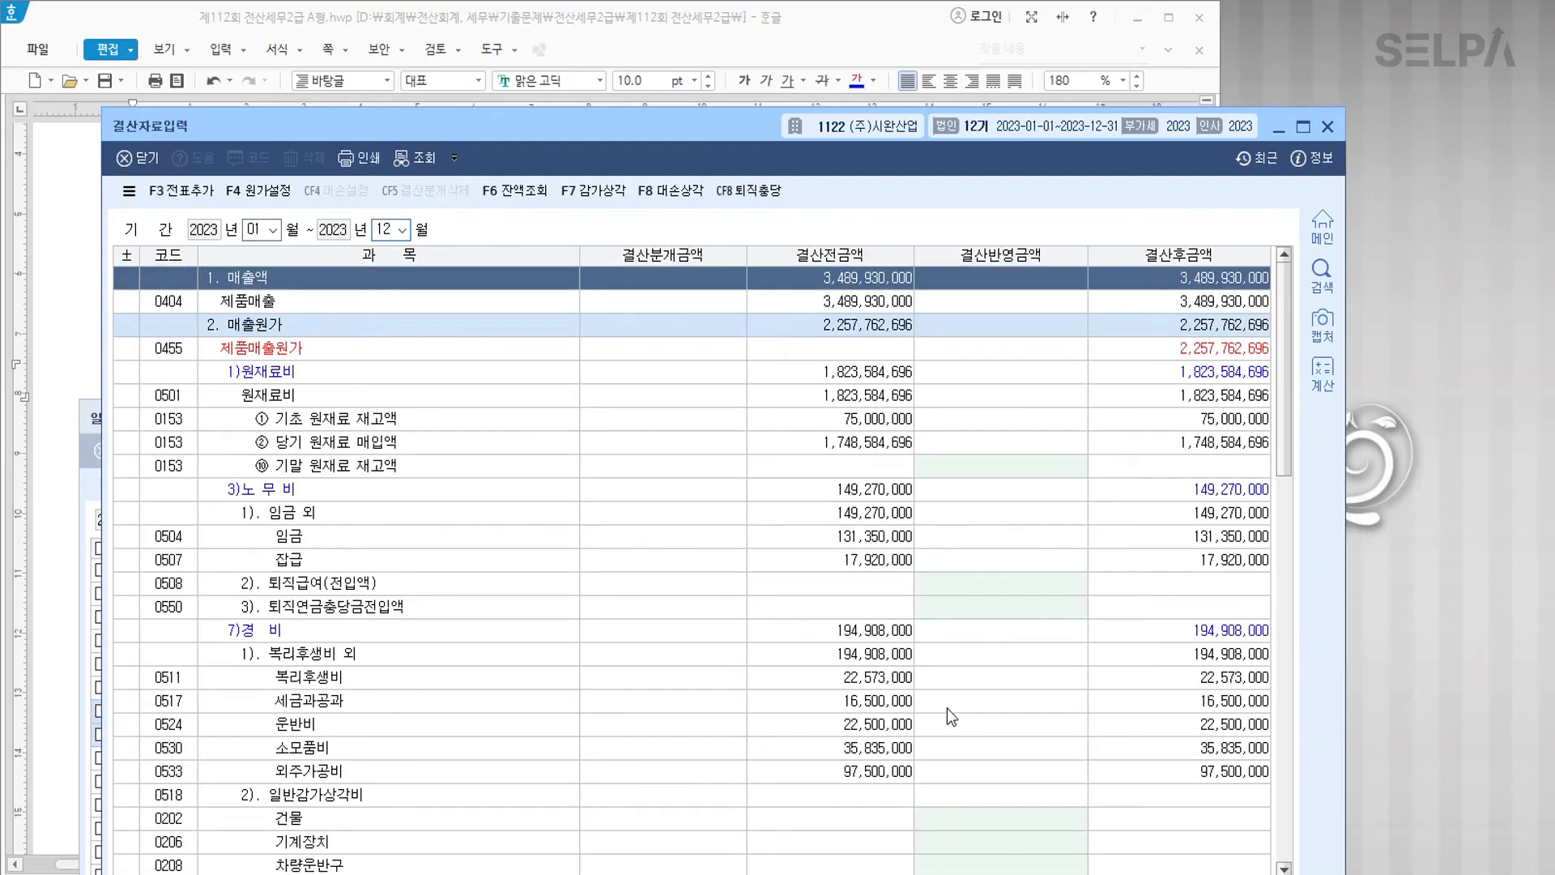
left_click_drag(743, 129, 723, 371)
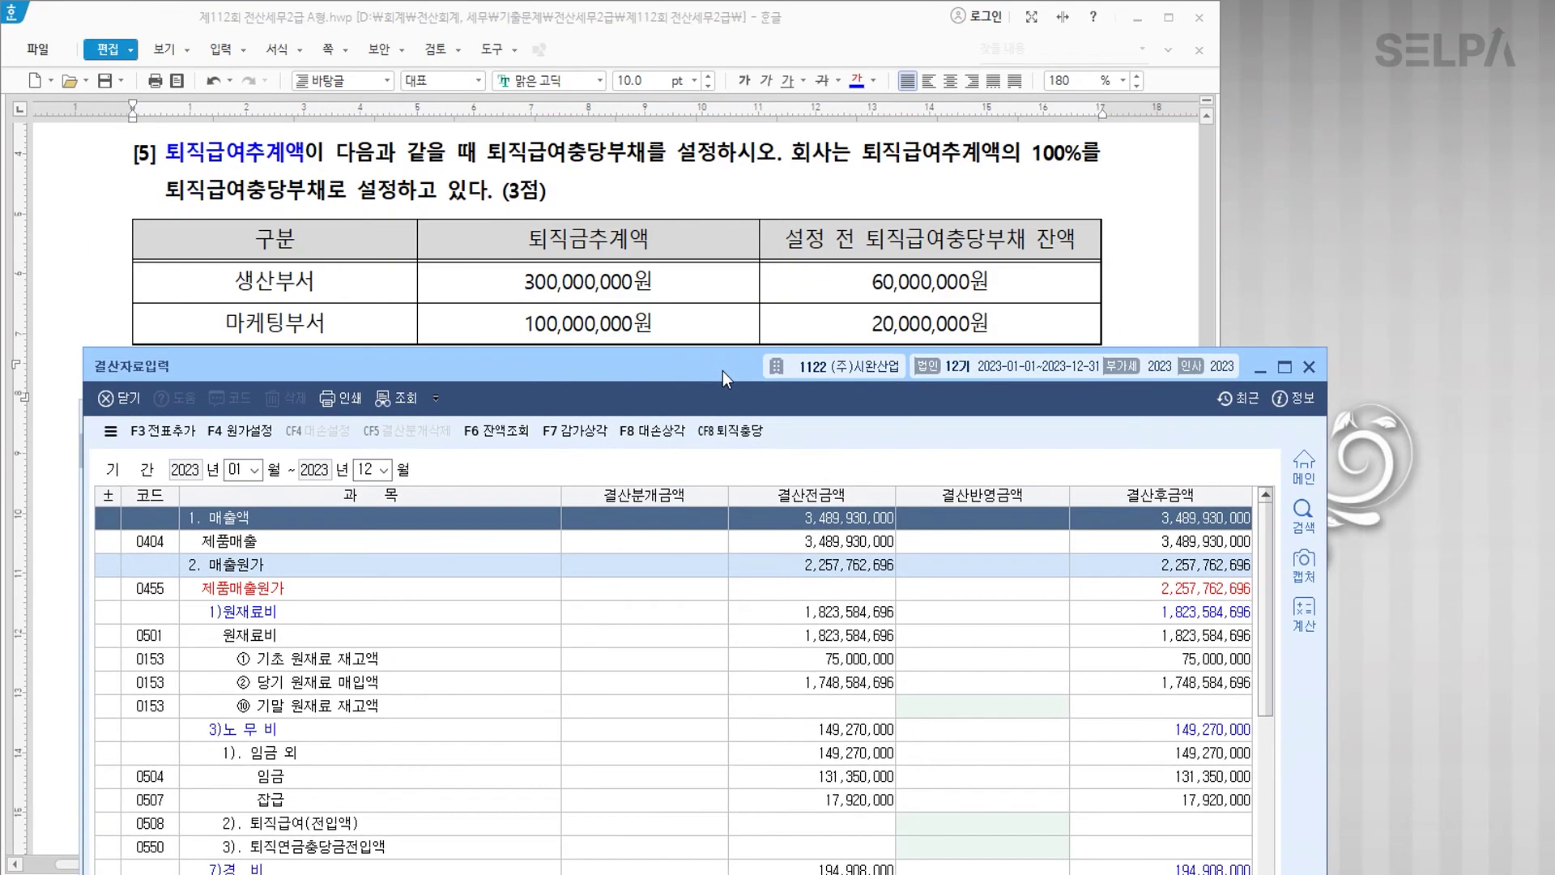
Step: Set retirement estimates of 300,000,000 and 100,000,000 and reflect the provisions in the settlement
left_click(746, 440)
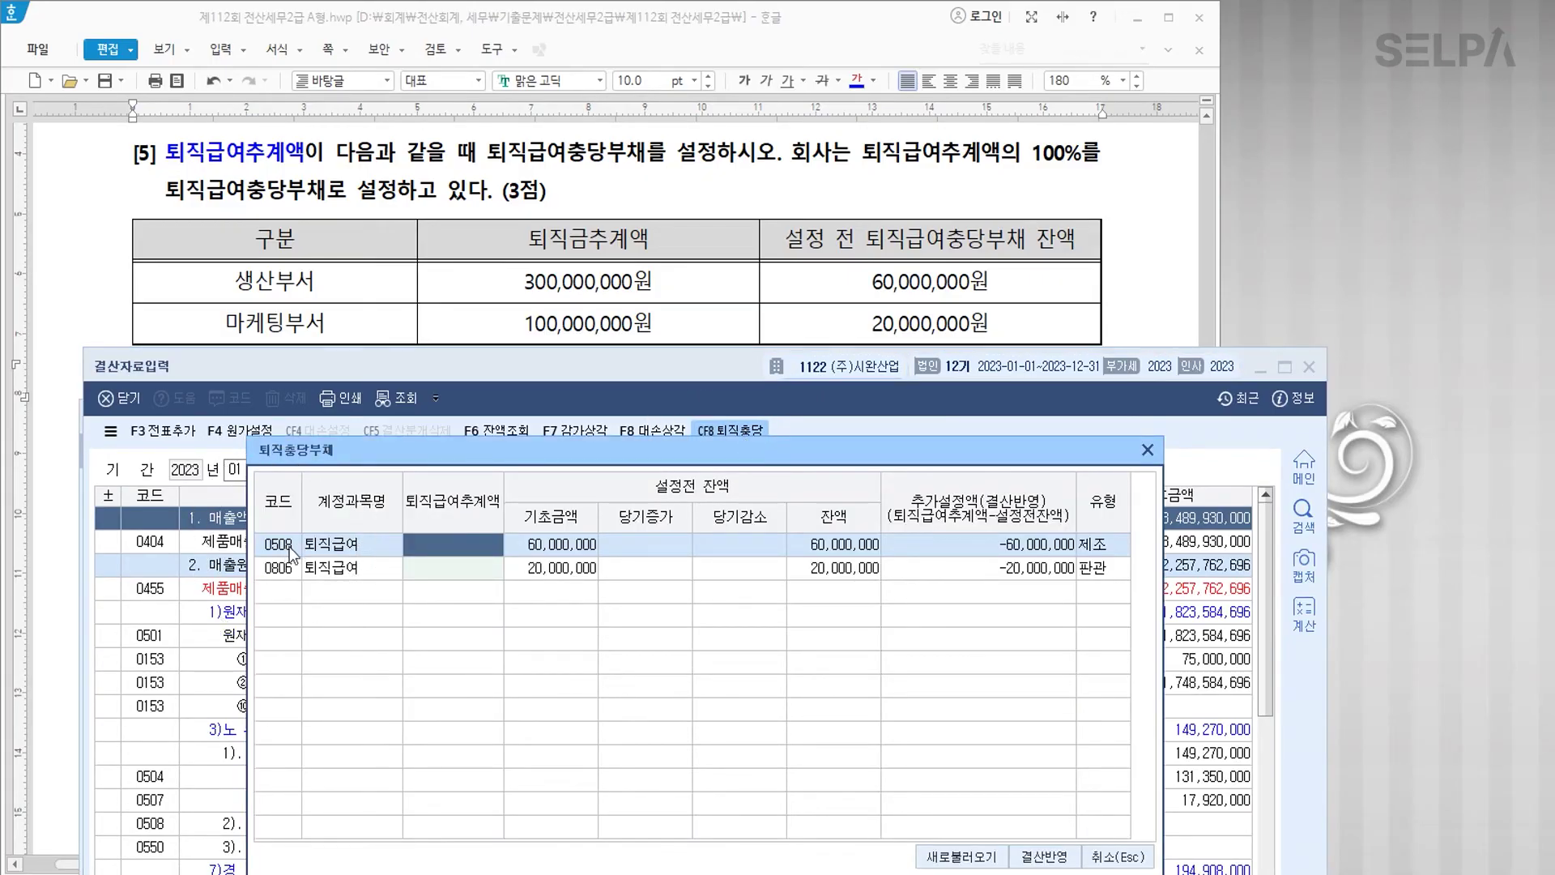
type("300000000")
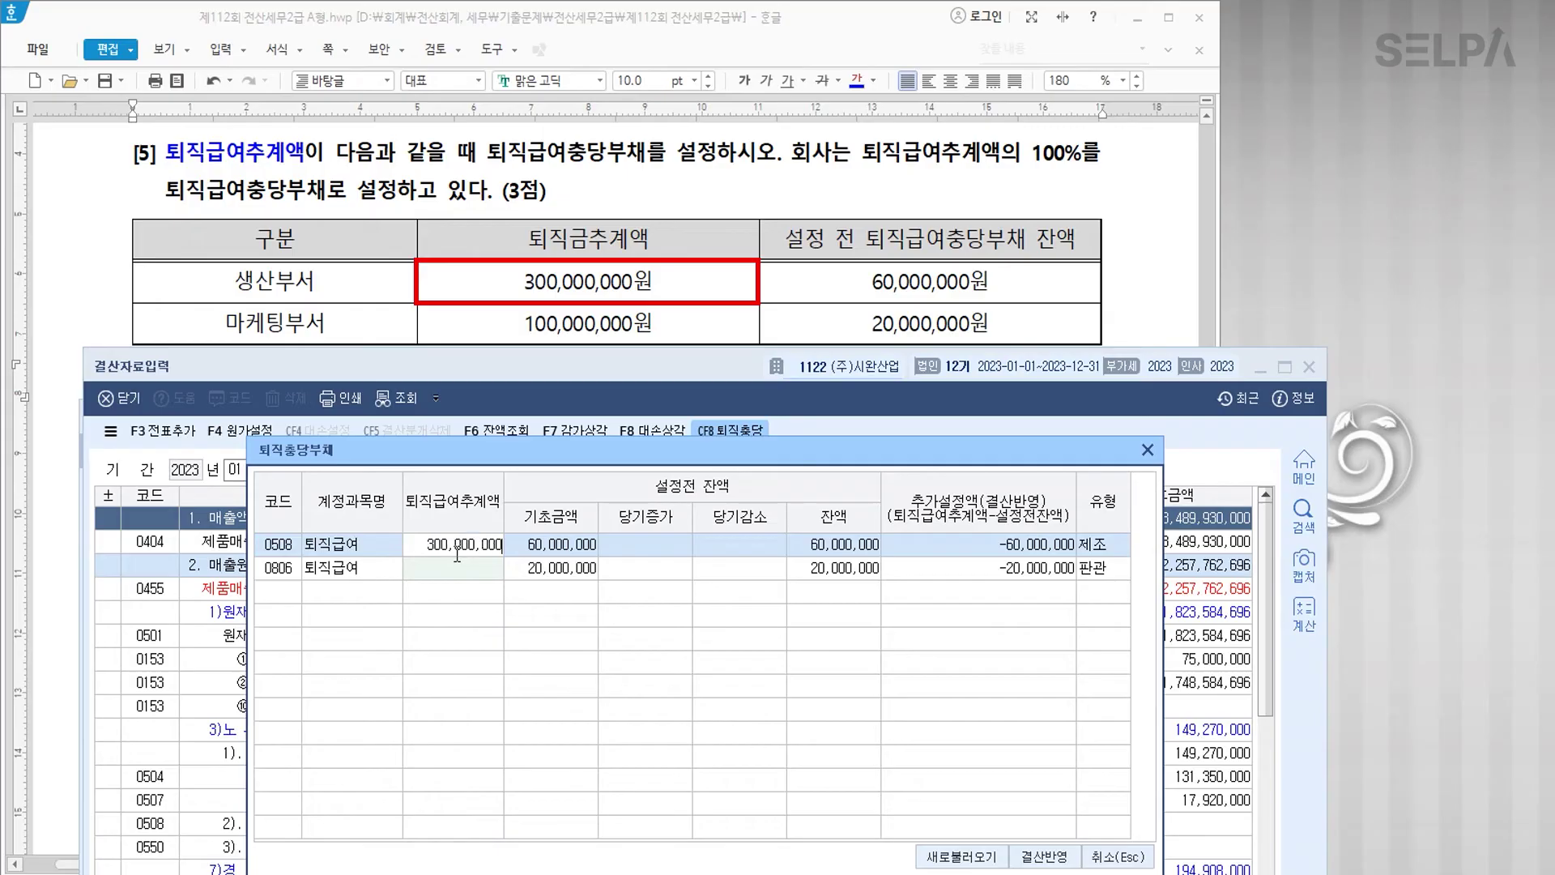
key("Return")
type("100000000")
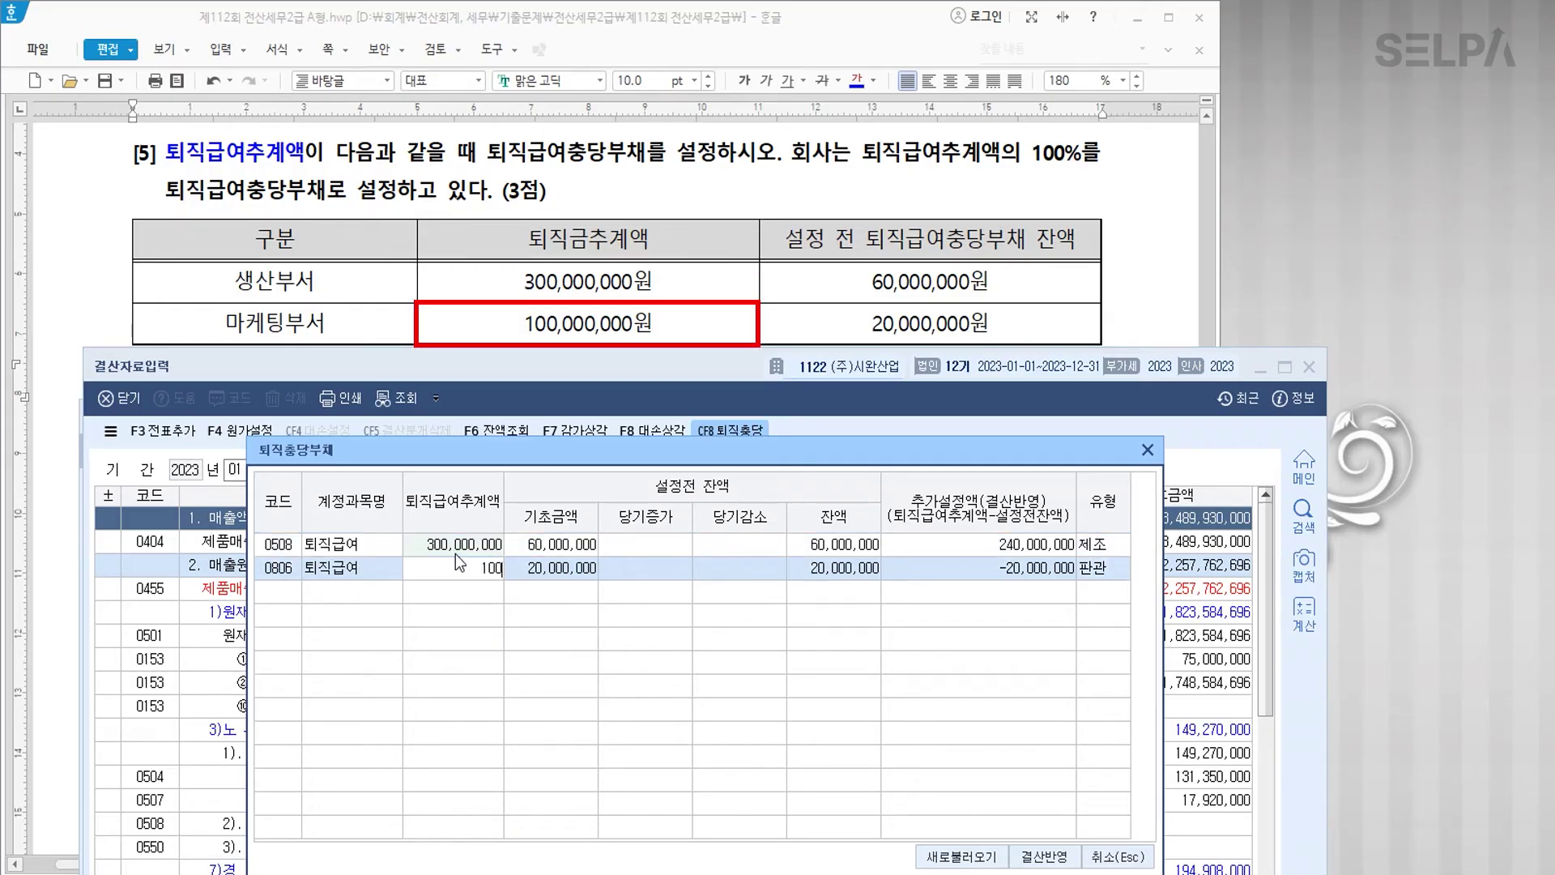
key("Return")
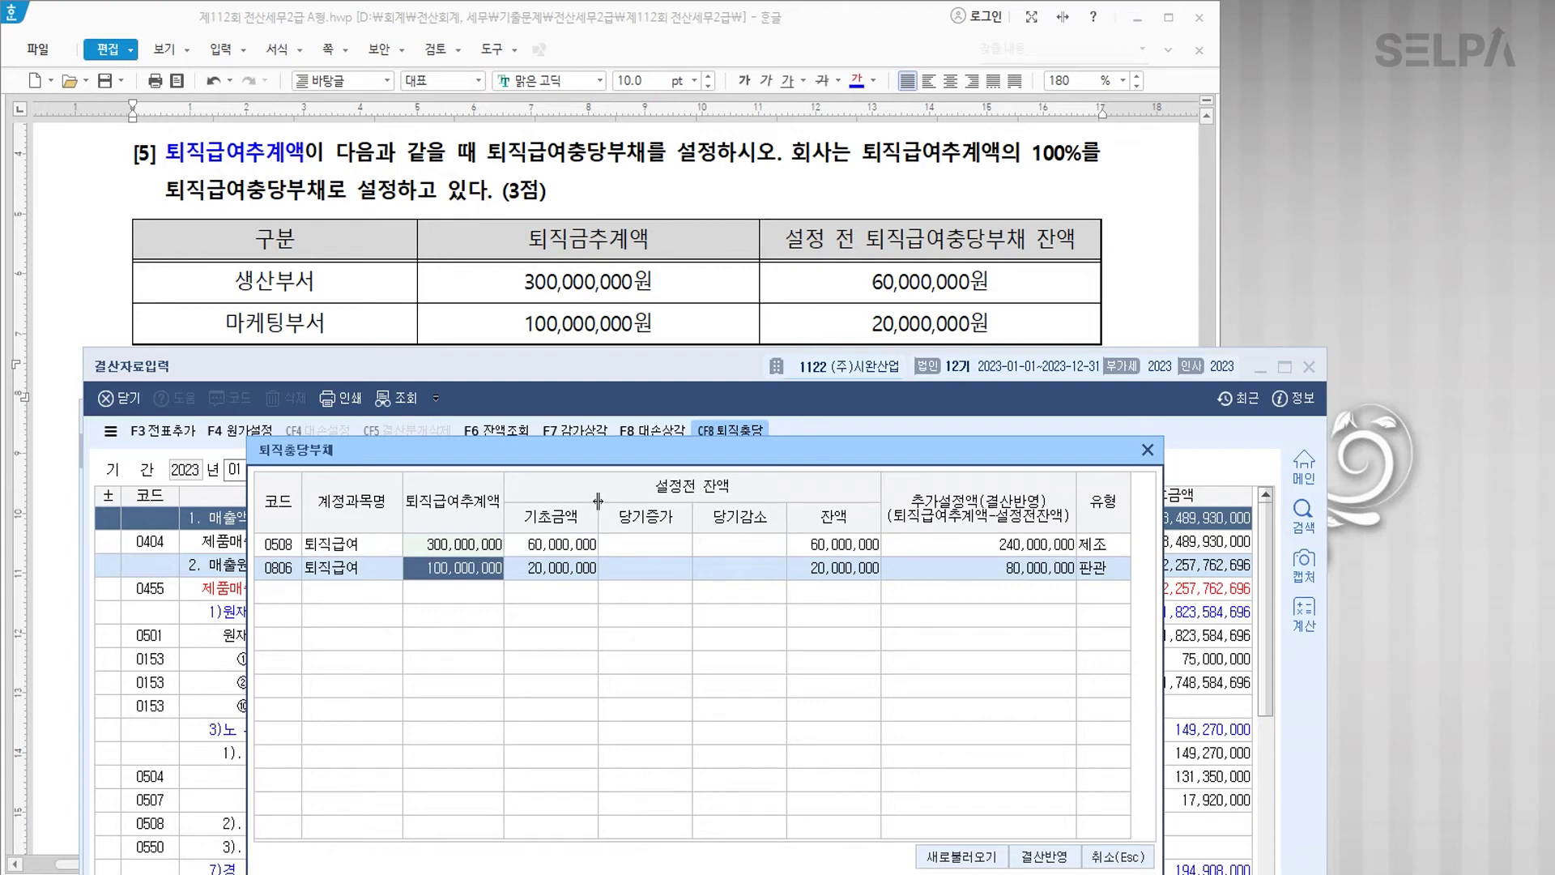
left_click_drag(757, 463, 803, 205)
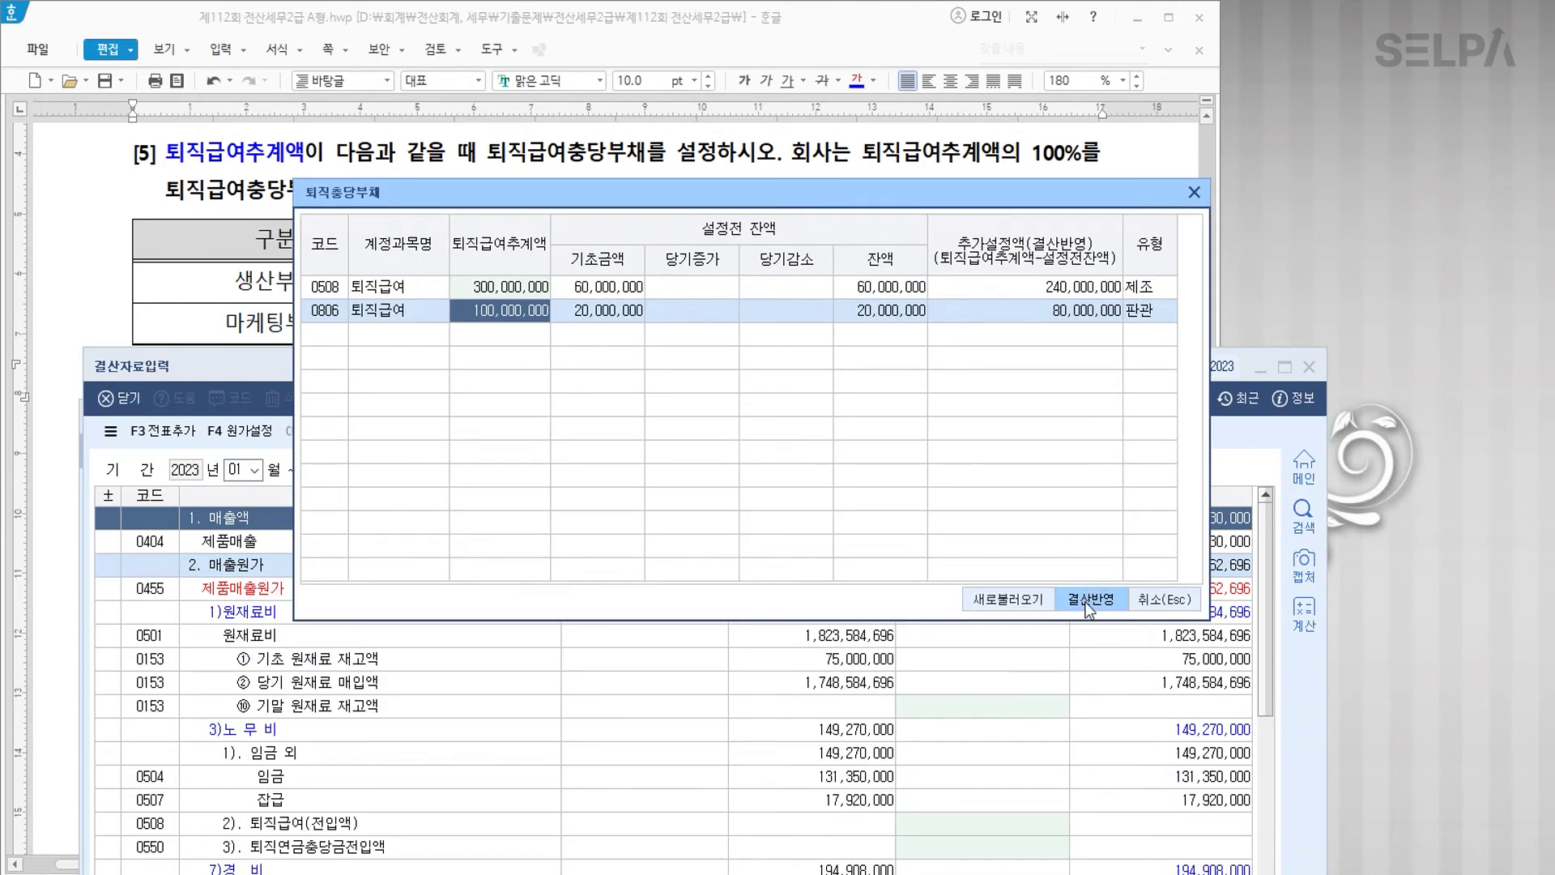
left_click(1086, 601)
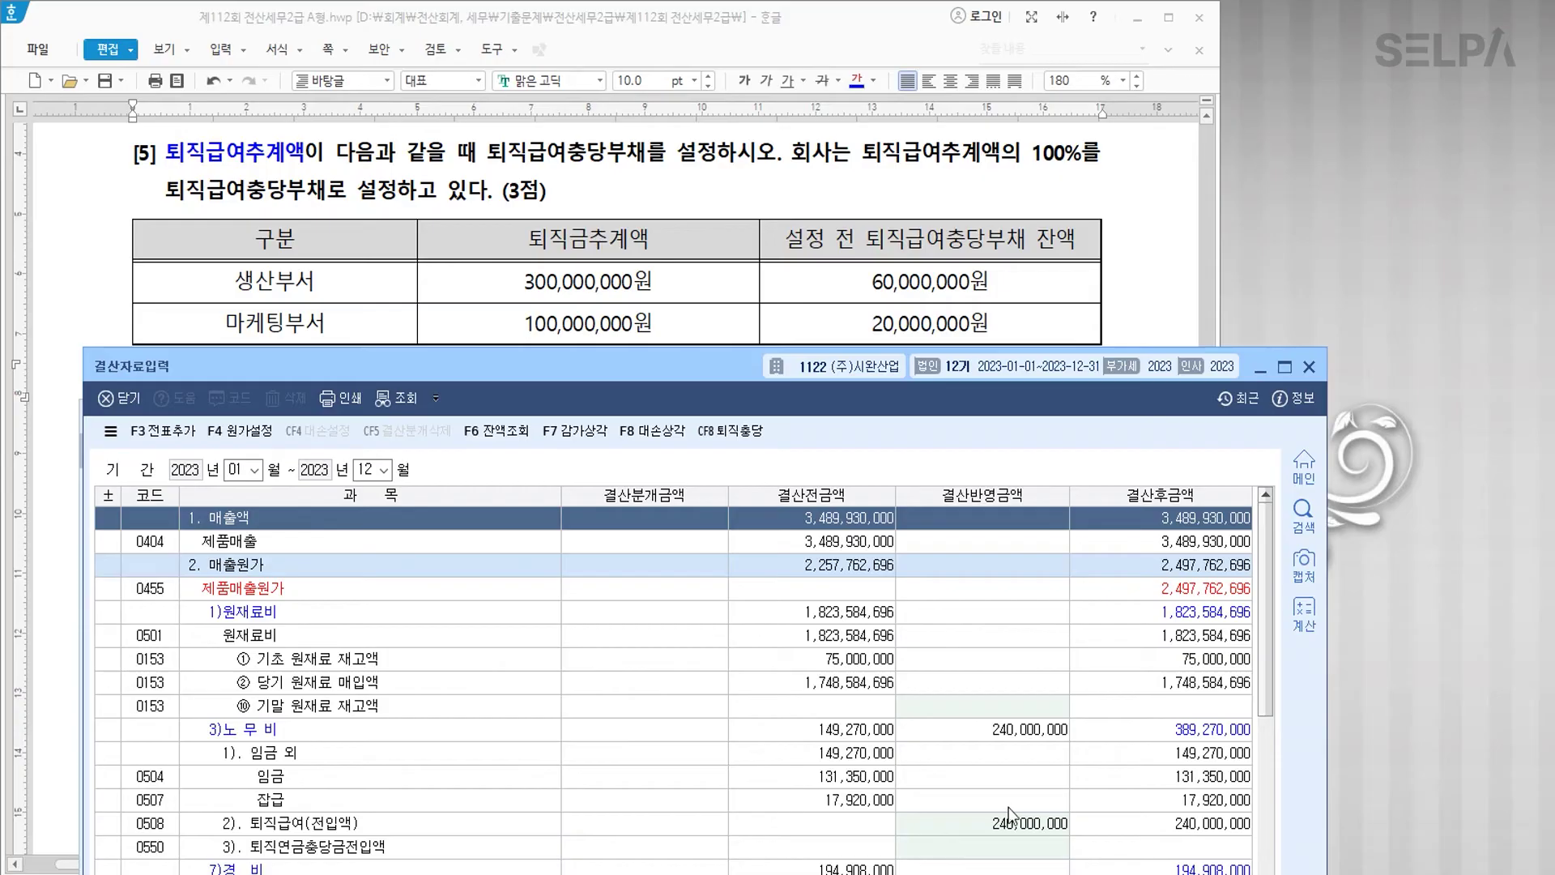
left_click(1018, 829)
Step: Generate the closing journal entries, close both KcLep windows, and return to 문제5 in the exam document
left_click_drag(705, 371, 729, 59)
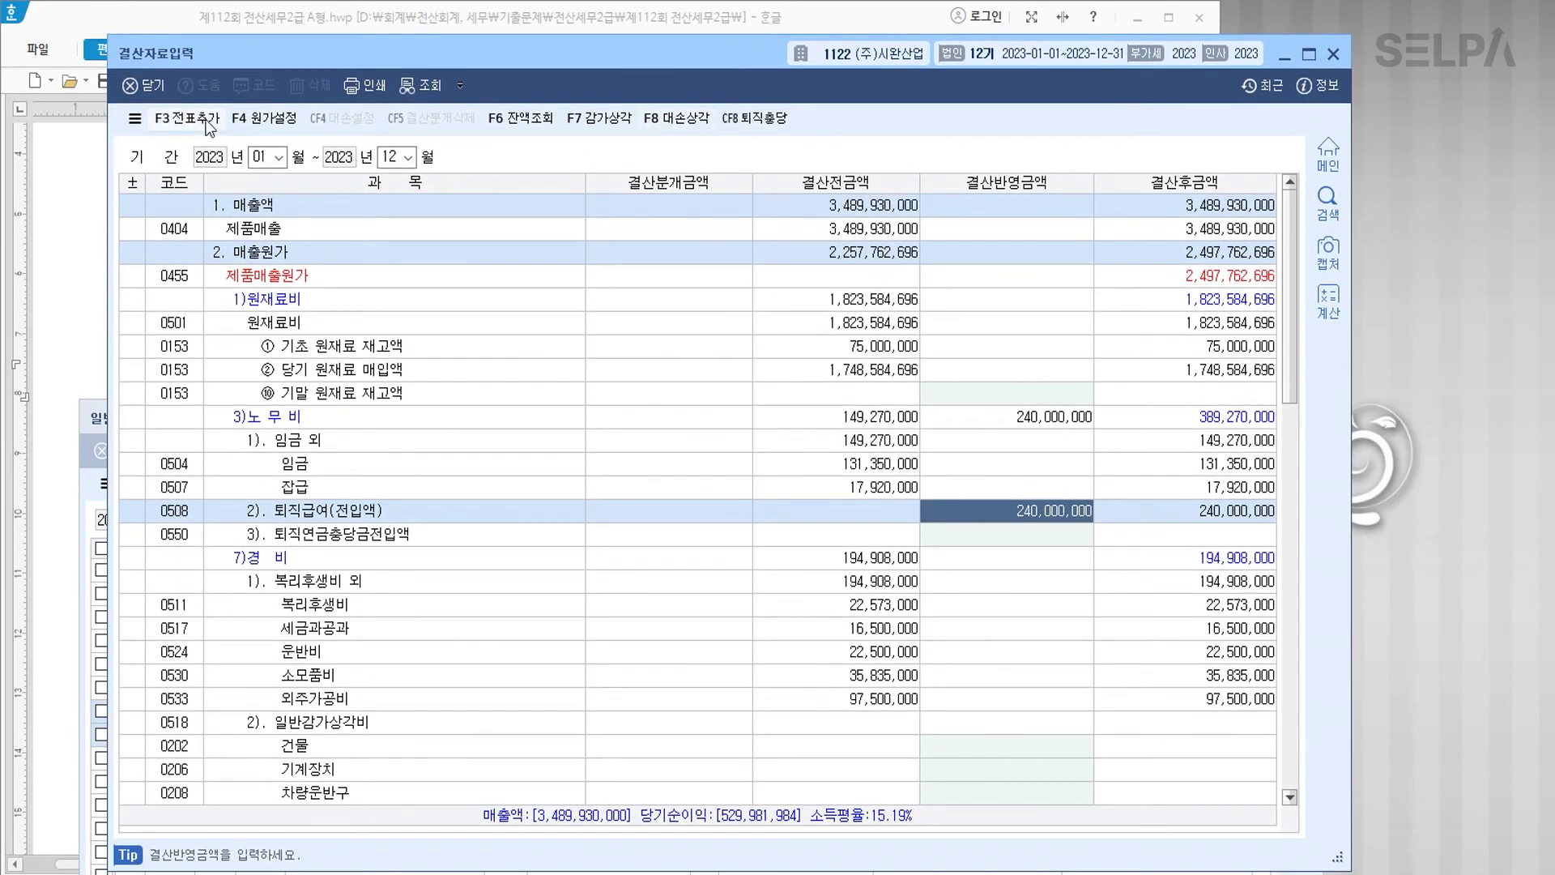
left_click(209, 121)
left_click(683, 507)
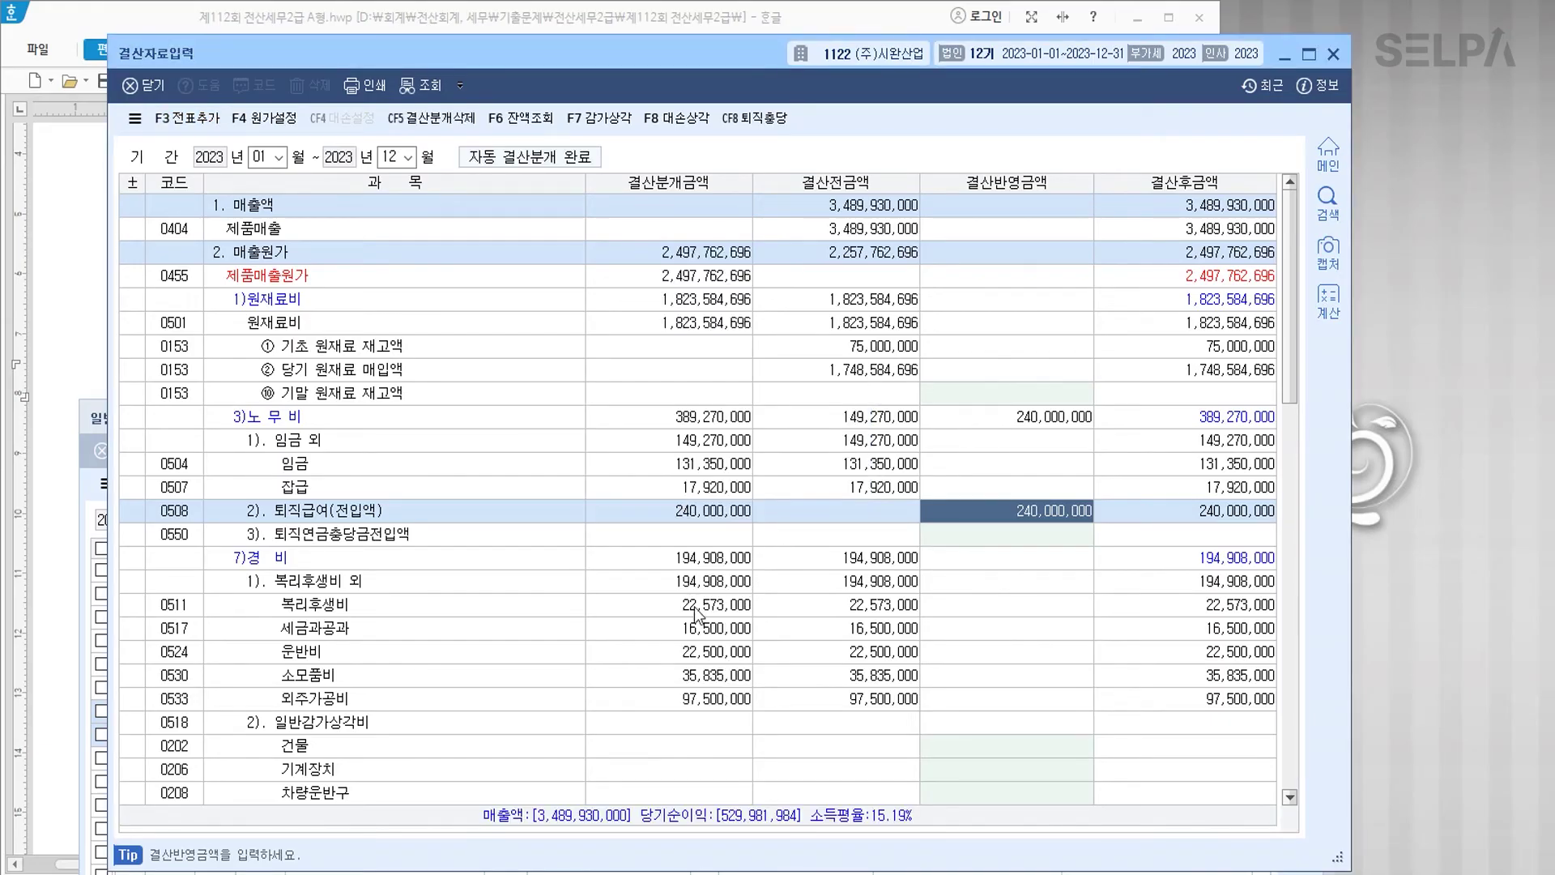
left_click(1333, 53)
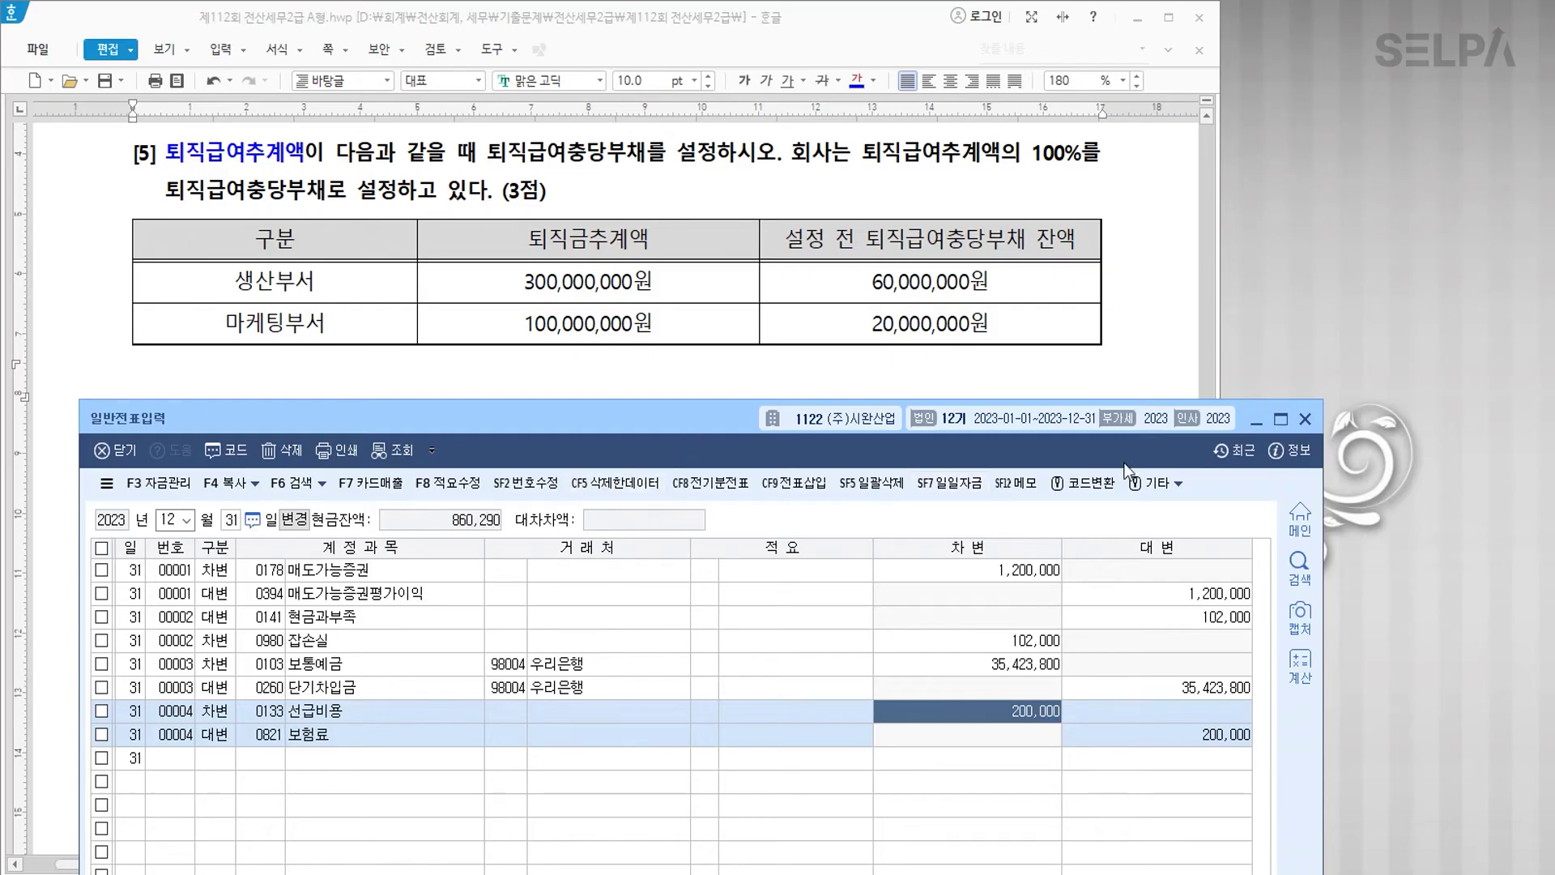
left_click(1304, 419)
left_click(571, 452)
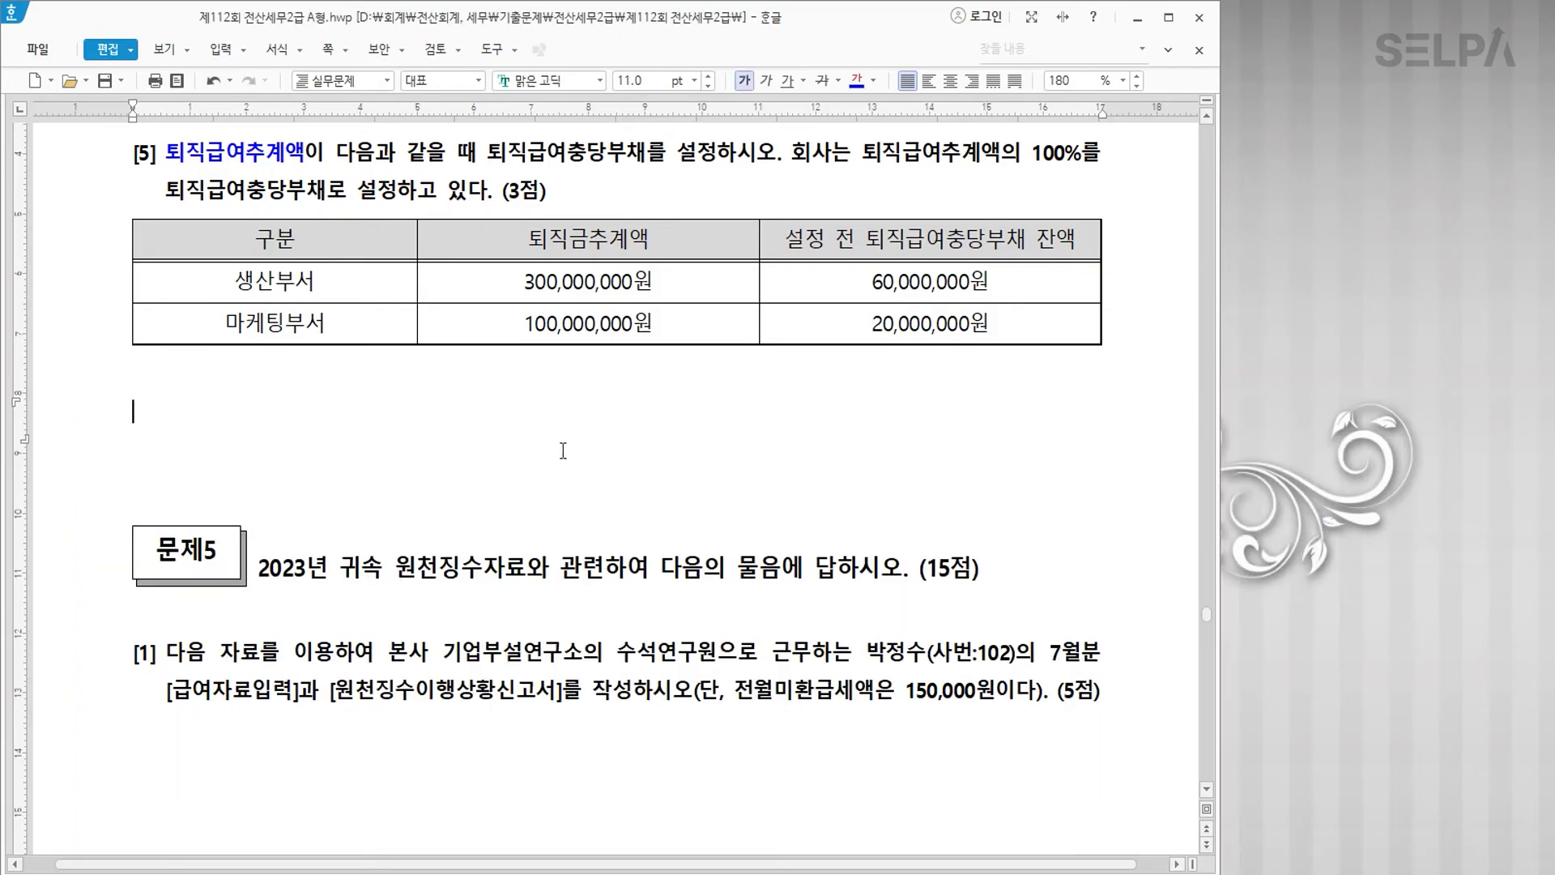
scroll(571, 452, "down", 3)
left_click(438, 217)
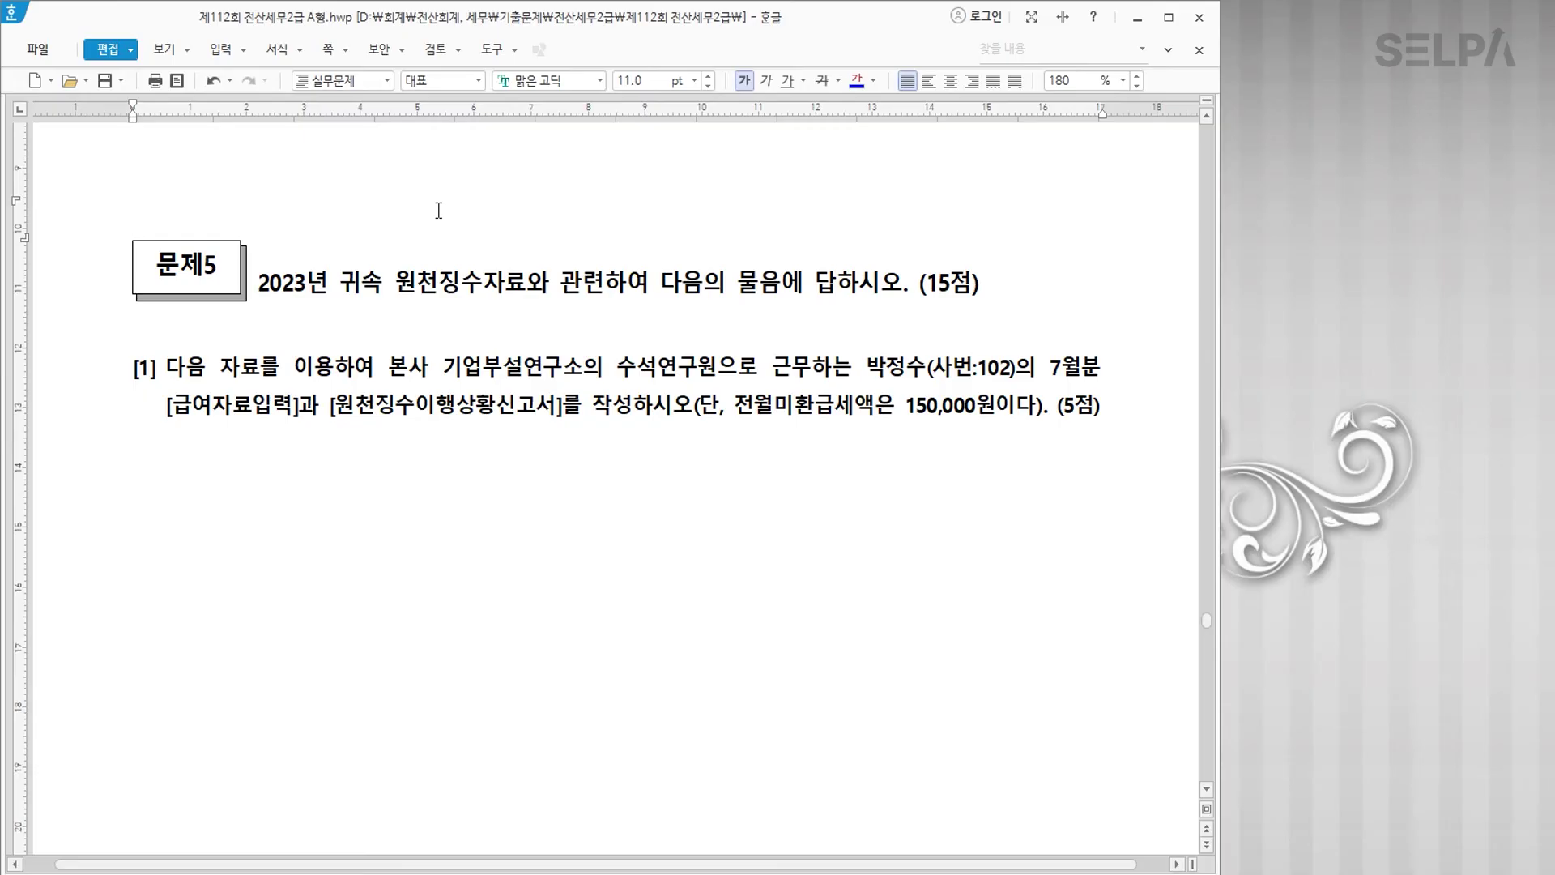
scroll(439, 211, "up", 3)
scroll(438, 211, "down", 4)
Step: Colour the employee's name and number, 급여자료입력 and 원천징수이행상황신고서 blue
scroll(626, 563, "down", 1)
scroll(626, 563, "up", 2)
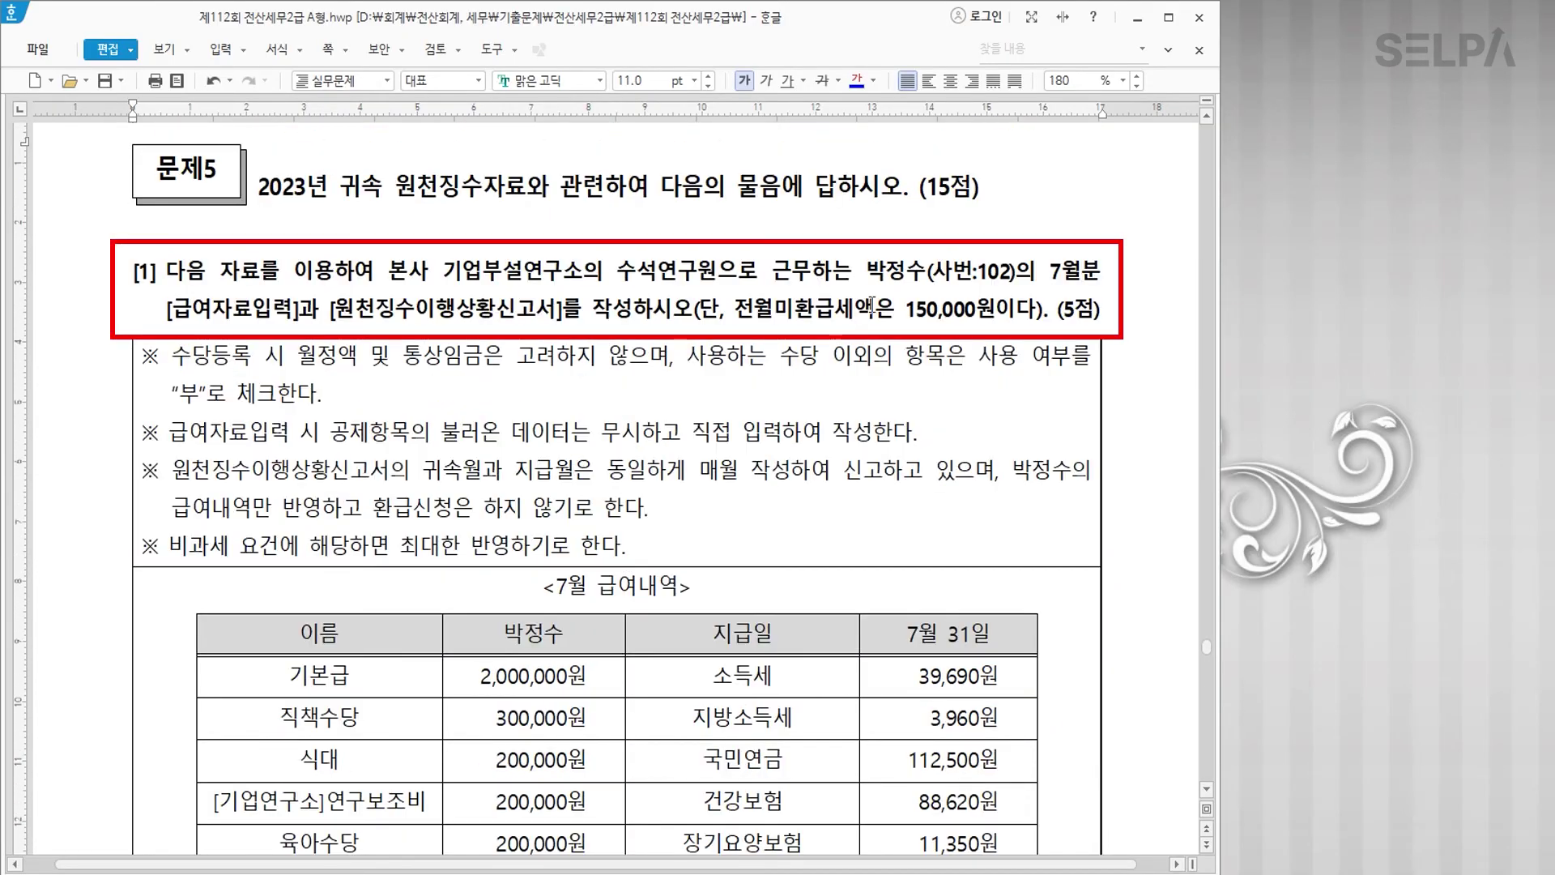
left_click_drag(867, 271, 1017, 274)
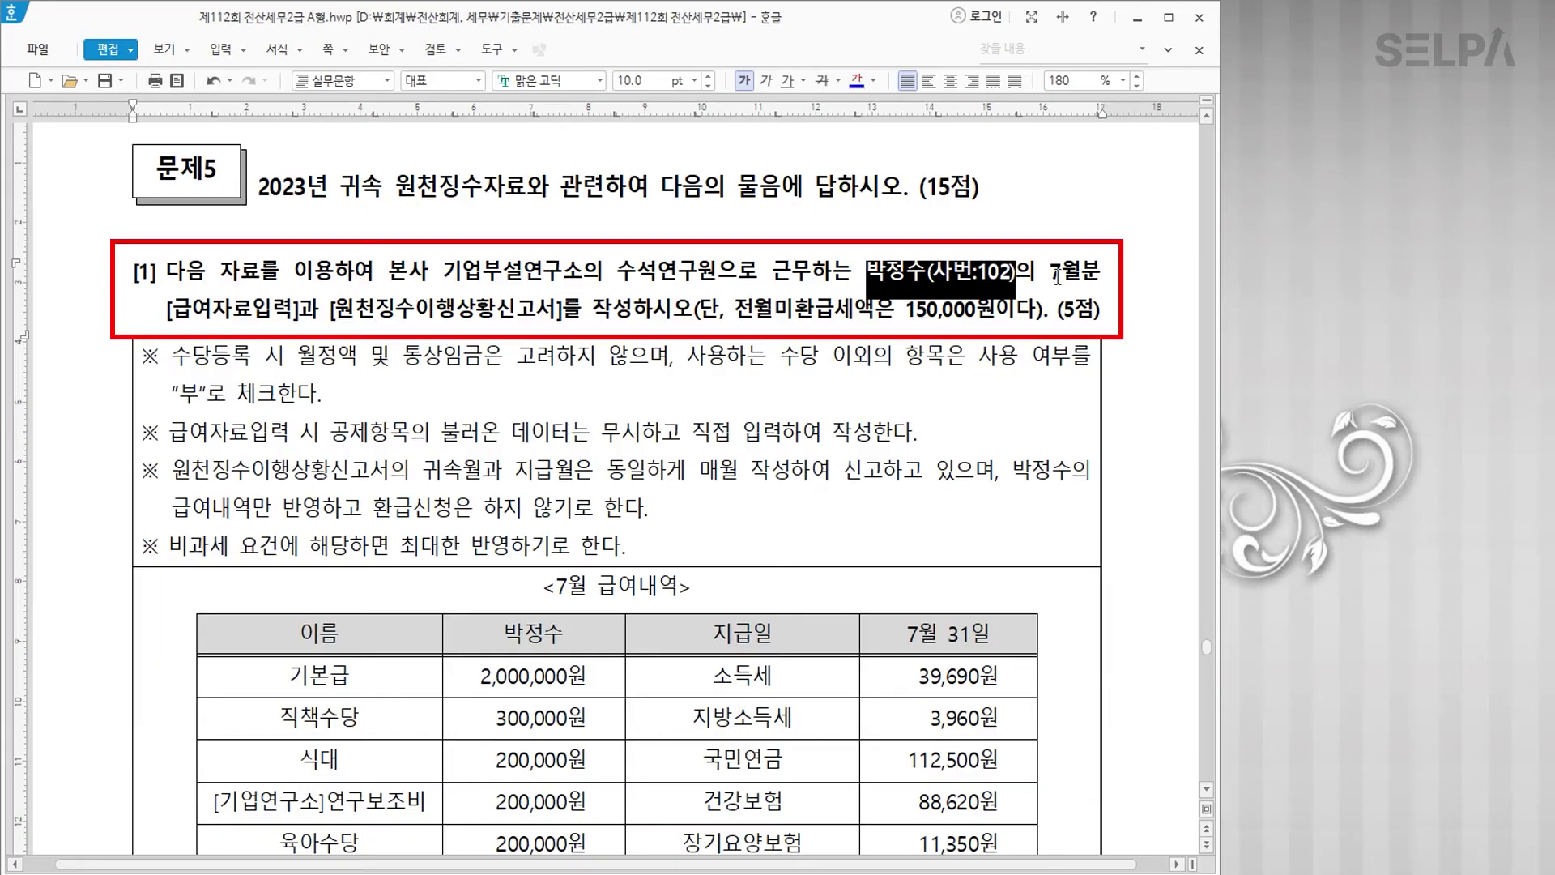
left_click(855, 81)
left_click_drag(172, 312, 292, 312)
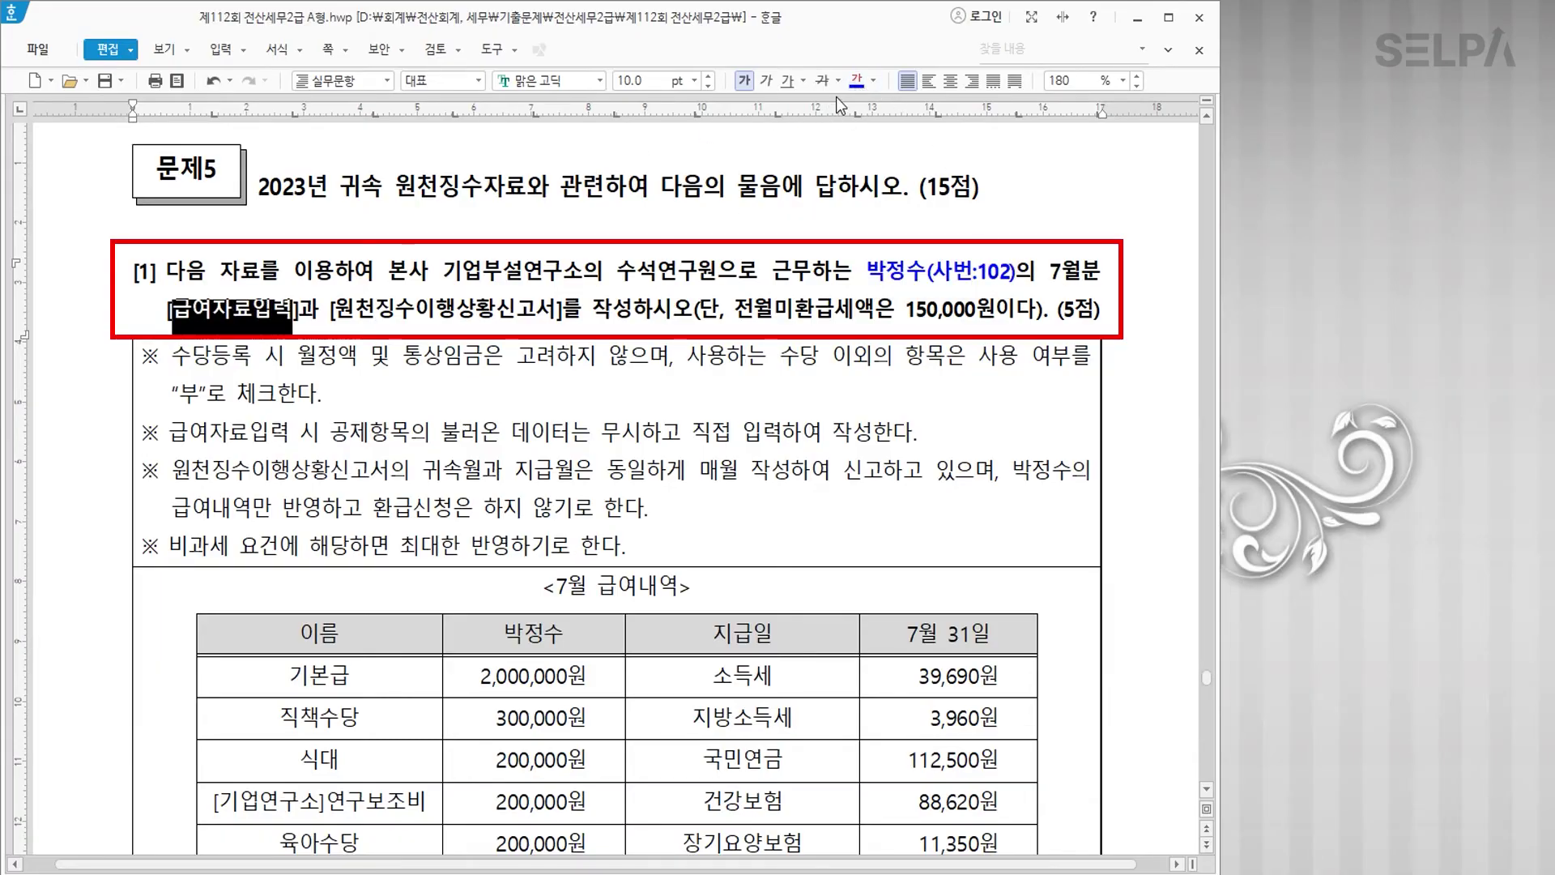
left_click(855, 81)
left_click_drag(336, 313, 557, 312)
left_click(856, 81)
Step: Colour the 150,000원 prior-month refund phrase and the word 부 red
left_click_drag(734, 311, 1000, 309)
left_click(873, 84)
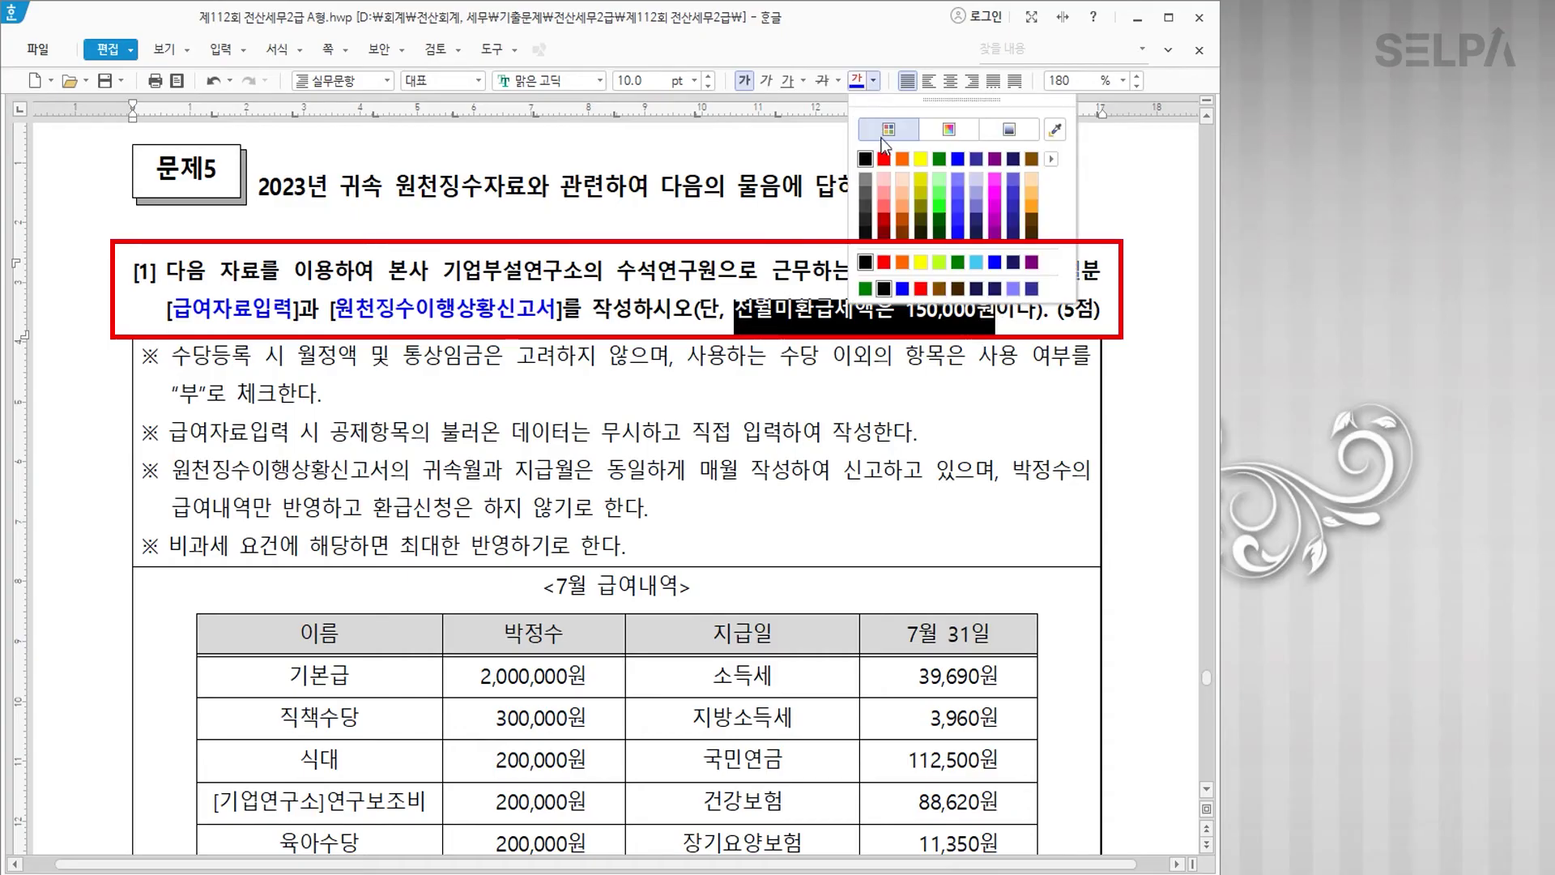
left_click(885, 159)
left_click(760, 476)
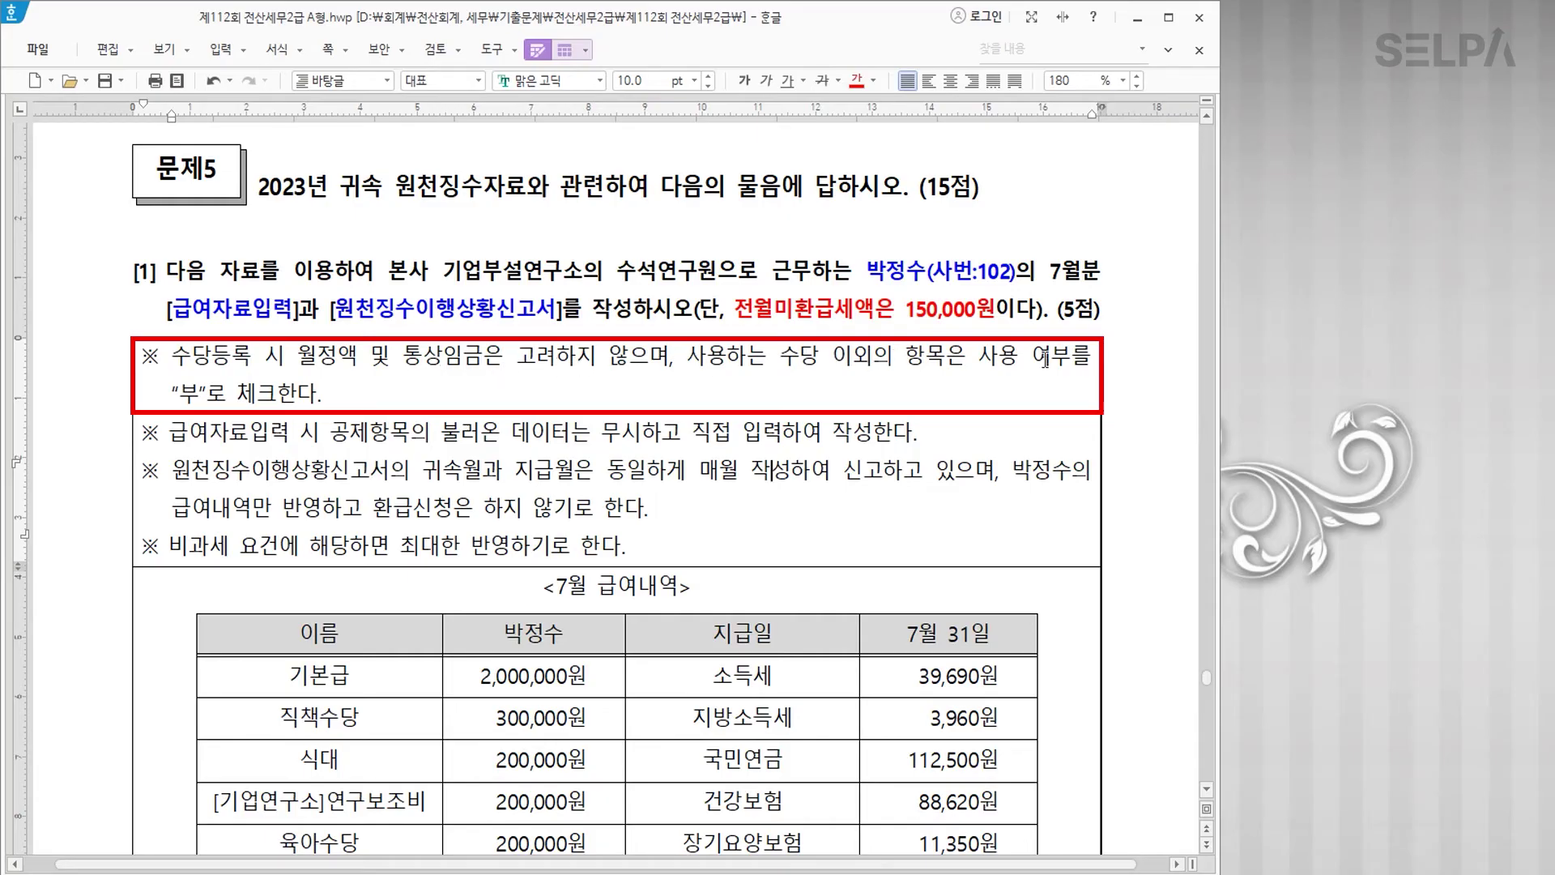
left_click_drag(178, 394, 204, 395)
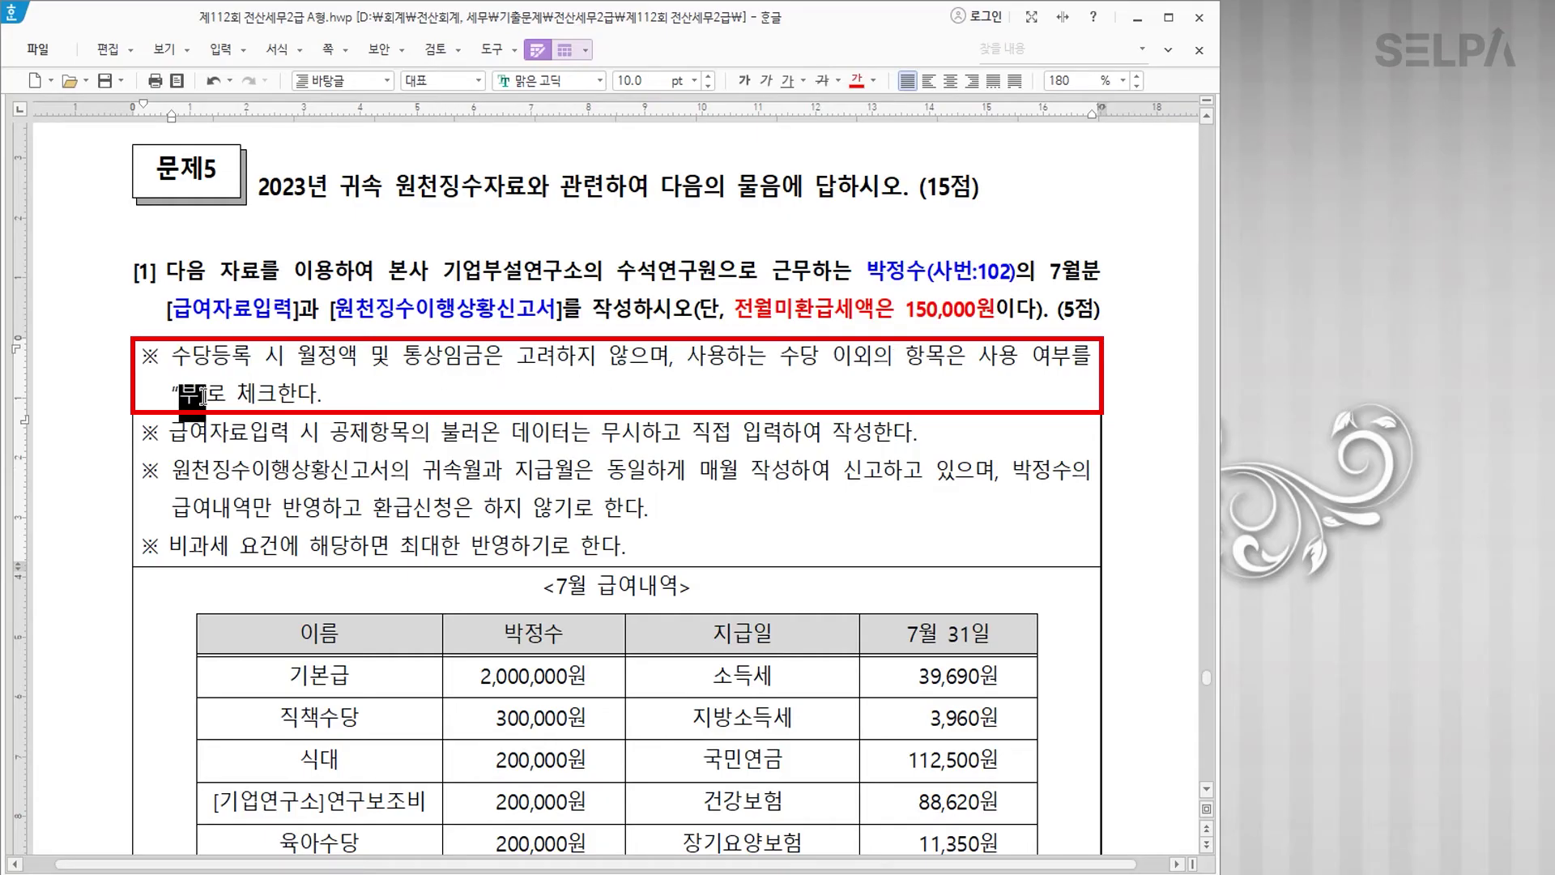
left_click(856, 81)
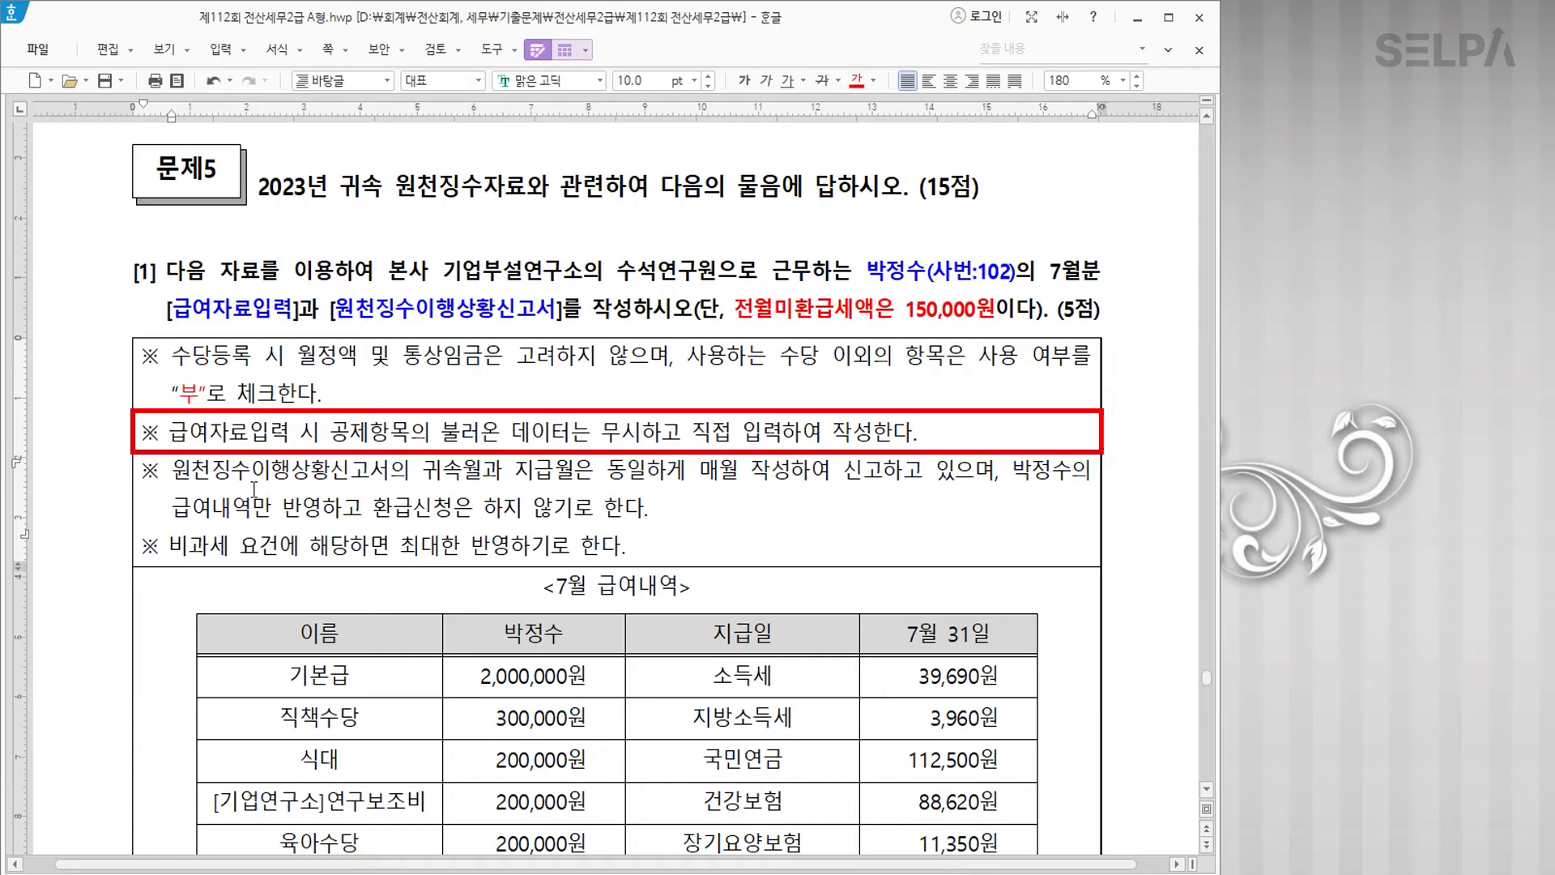
left_click(447, 471)
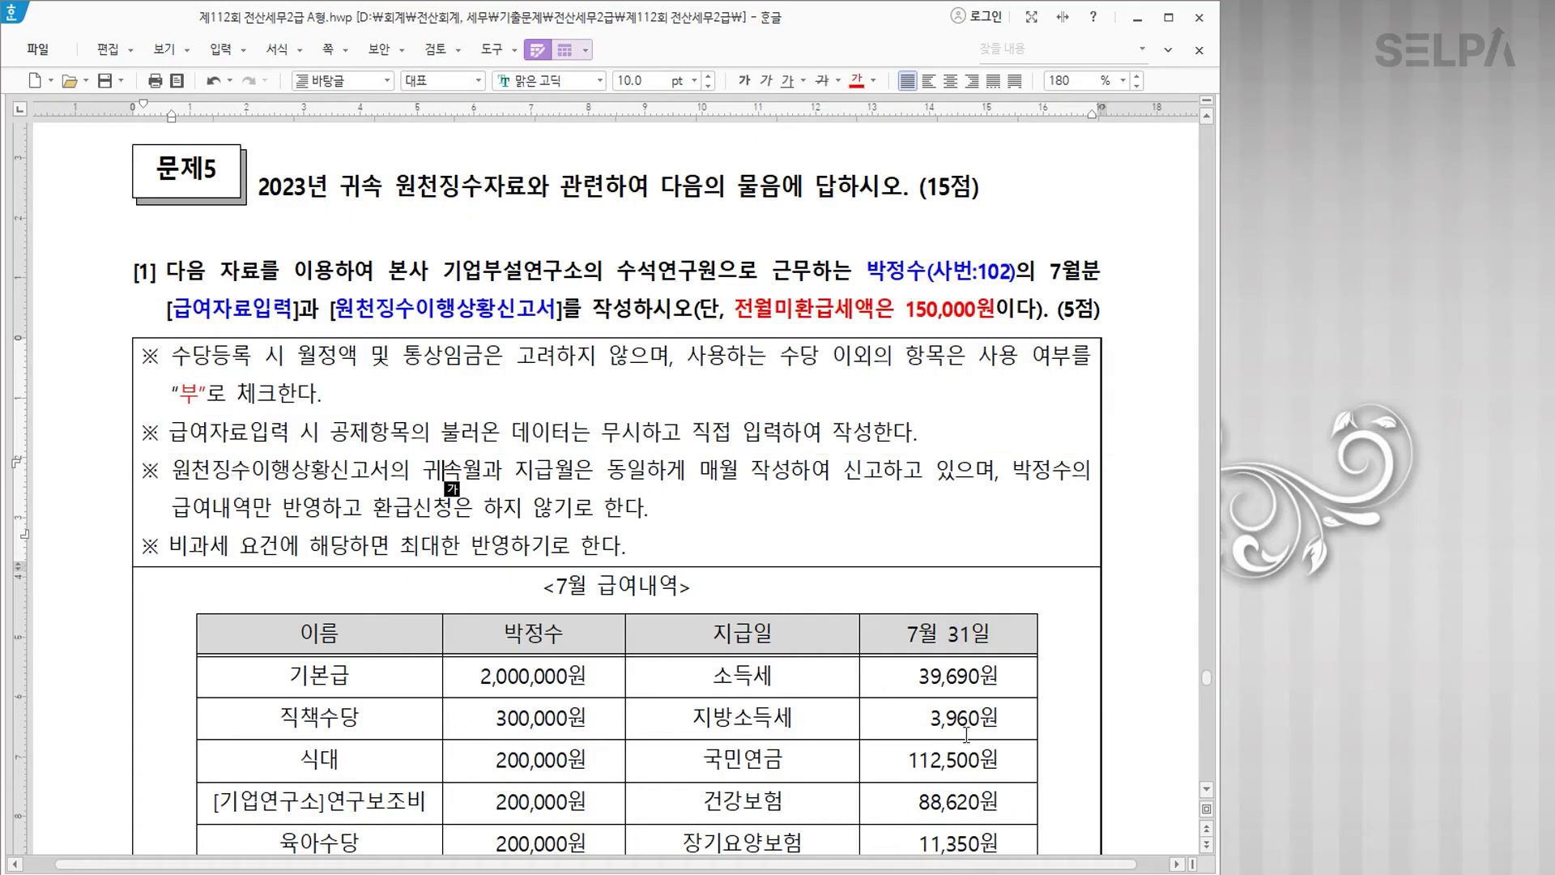
mouse_move(956, 687)
left_mouse_down()
mouse_move(956, 846)
mouse_move(949, 715)
left_mouse_up()
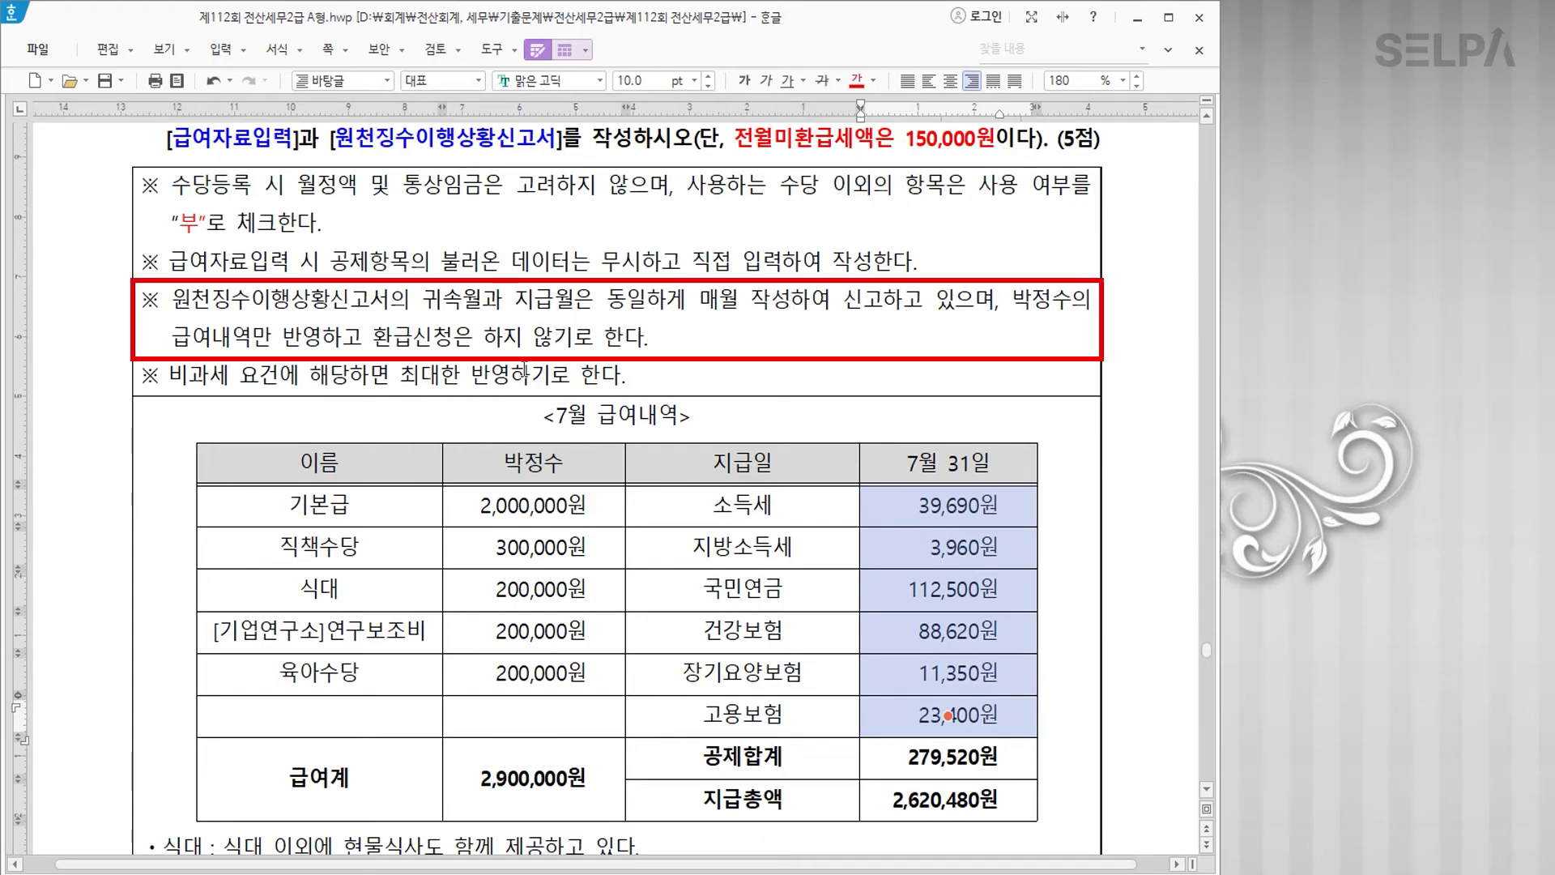
Step: Colour the phrase 현물식사도 함께 제공 blue
left_click(941, 468)
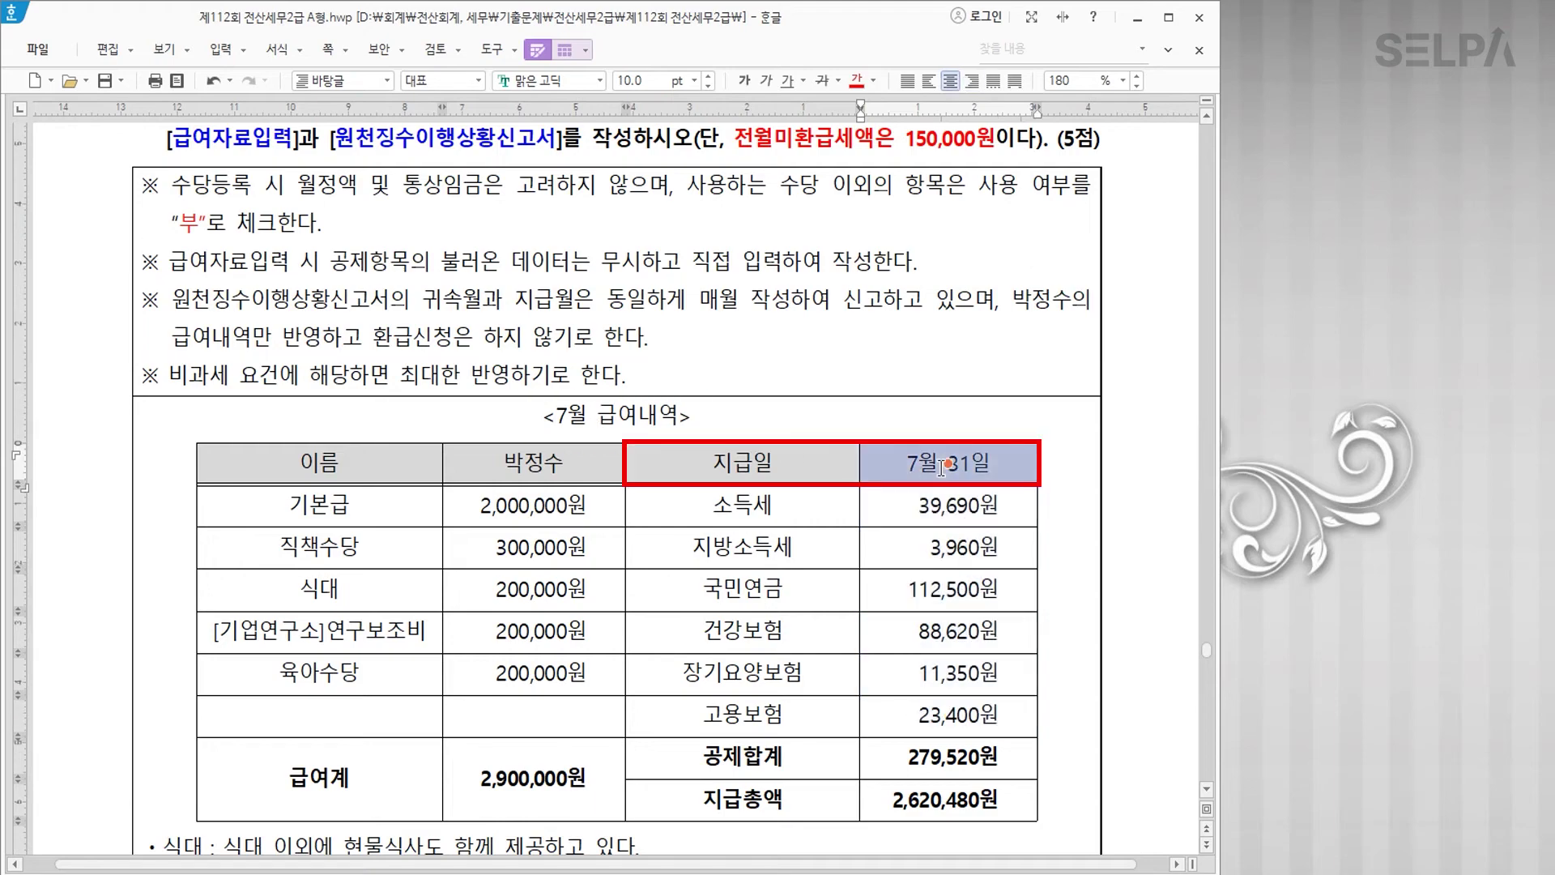
scroll(587, 607, "down", 3)
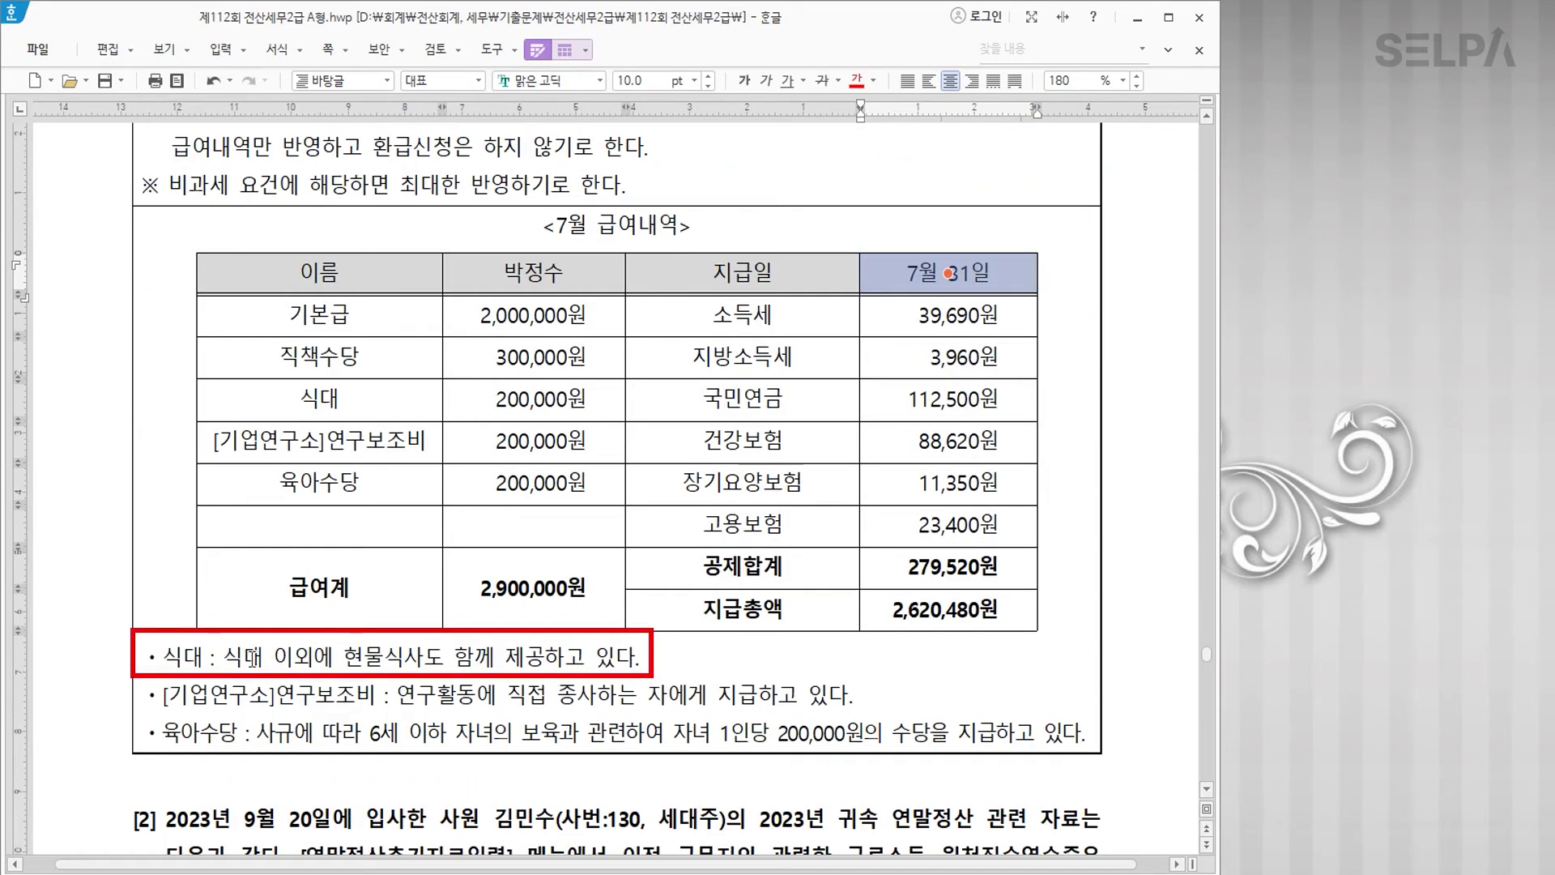
left_click_drag(344, 658, 541, 660)
left_click(874, 81)
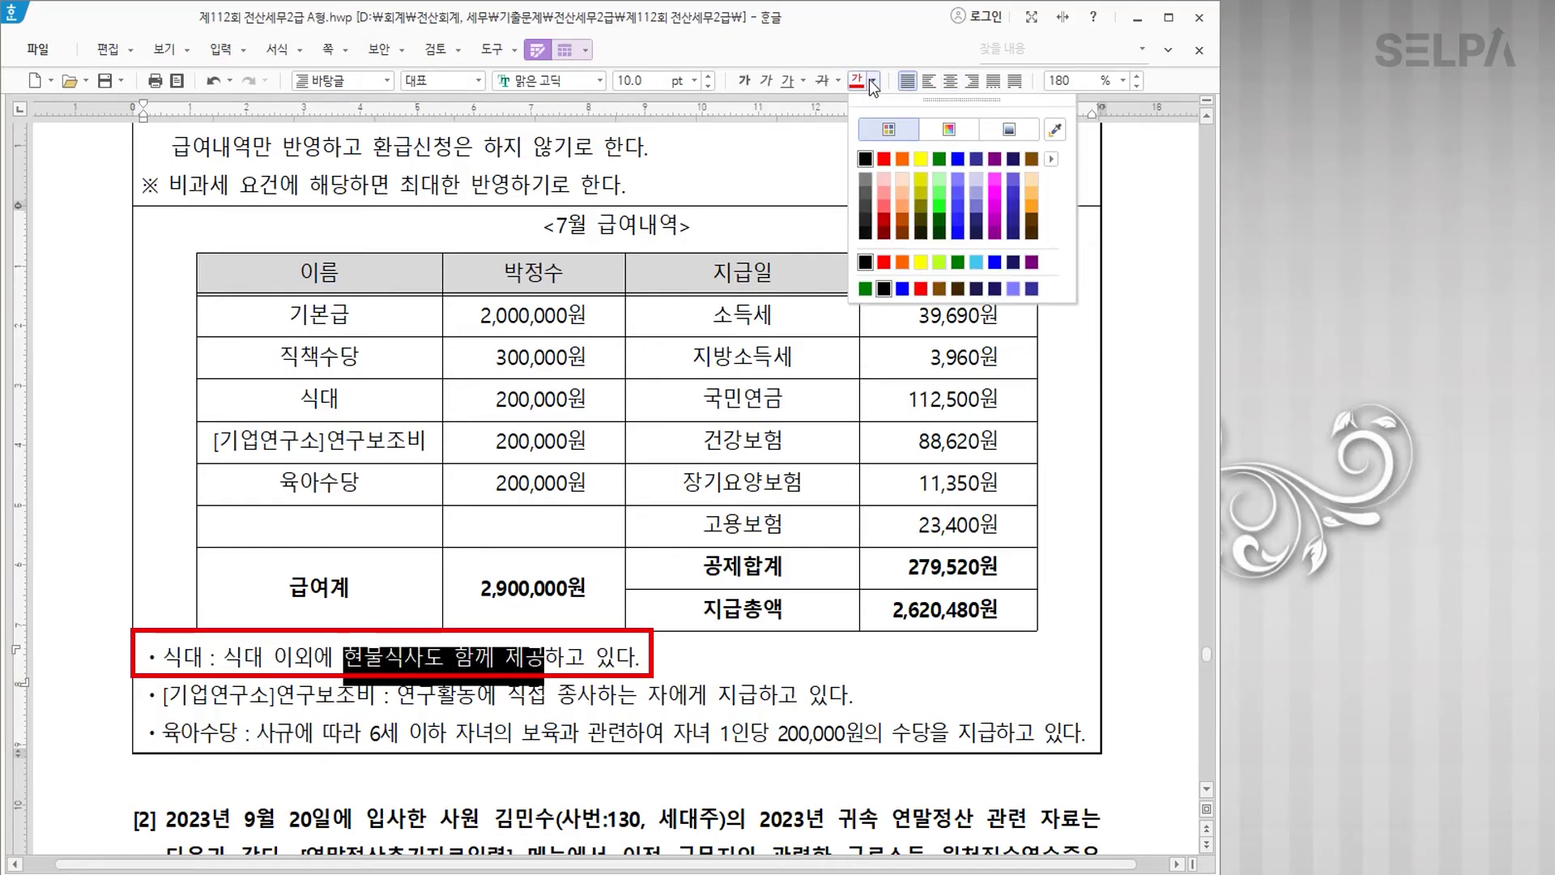
left_click(955, 157)
Step: Add '>> 과세' after 식대 in the table and make it bold blue
left_click(383, 404)
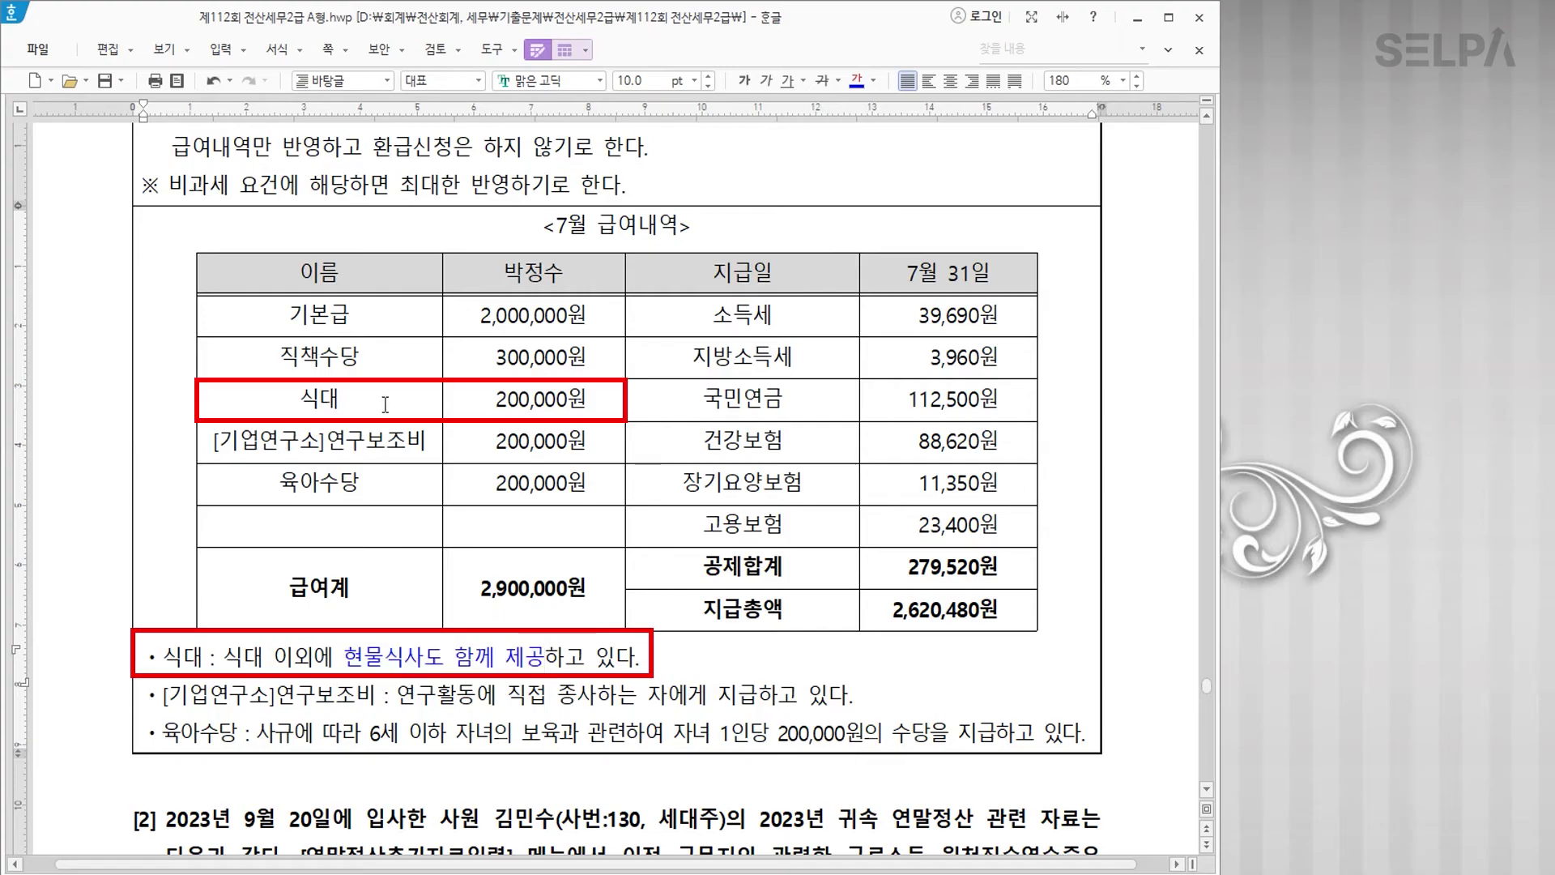
type(">> 과세")
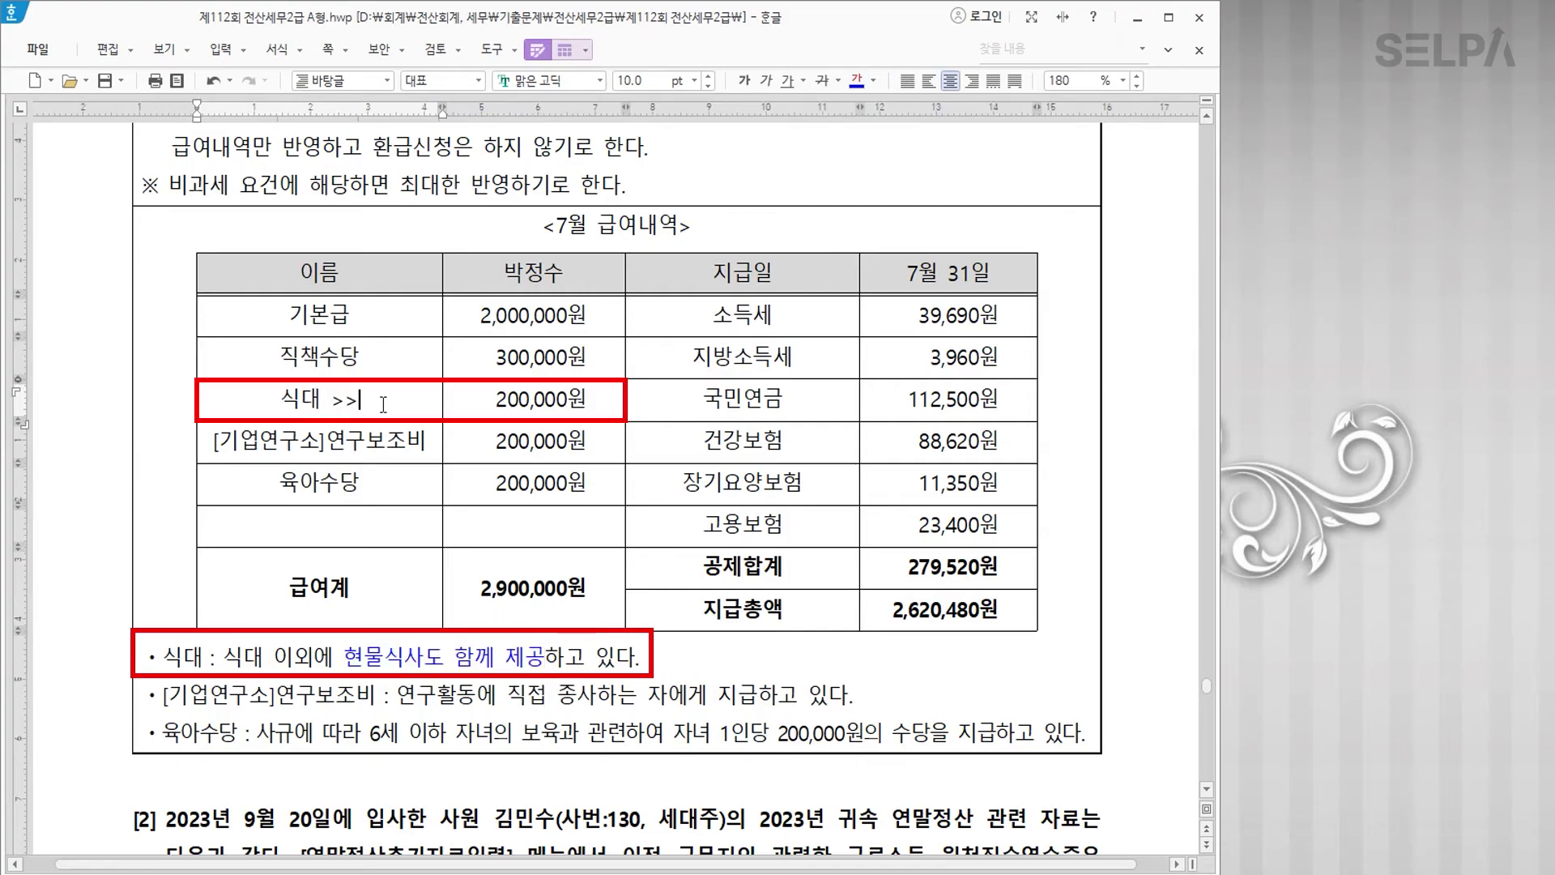
left_click_drag(254, 399, 384, 399)
left_click(743, 80)
left_click(857, 80)
left_click(407, 444)
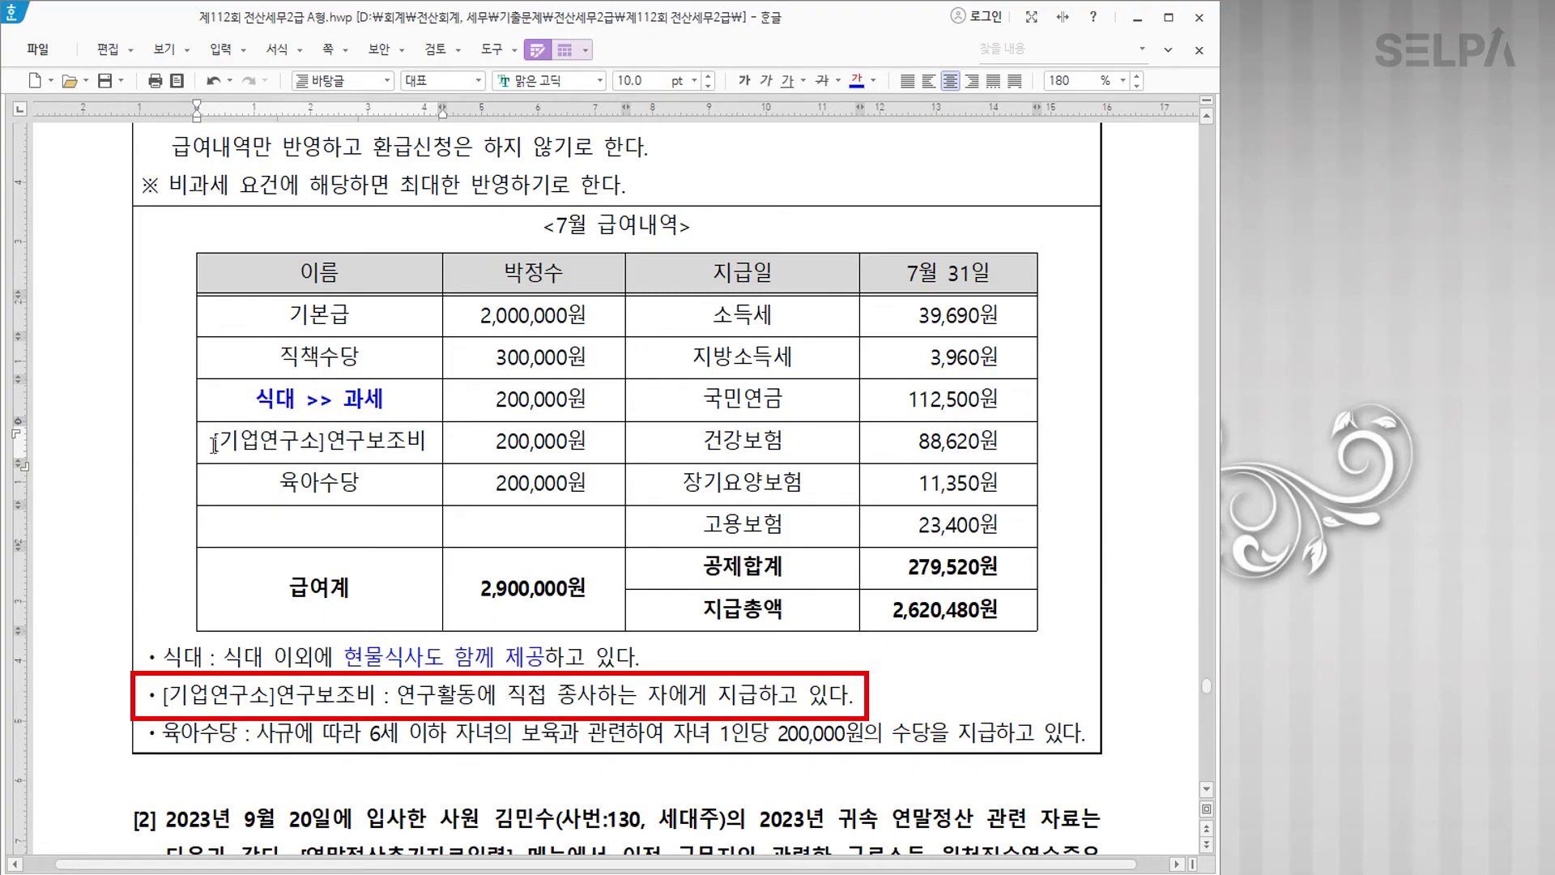
Step: Colour the [기업연구소]연구보조비 label red and add a '>> 비과세' line below it
left_click_drag(216, 457, 421, 467)
left_click(873, 81)
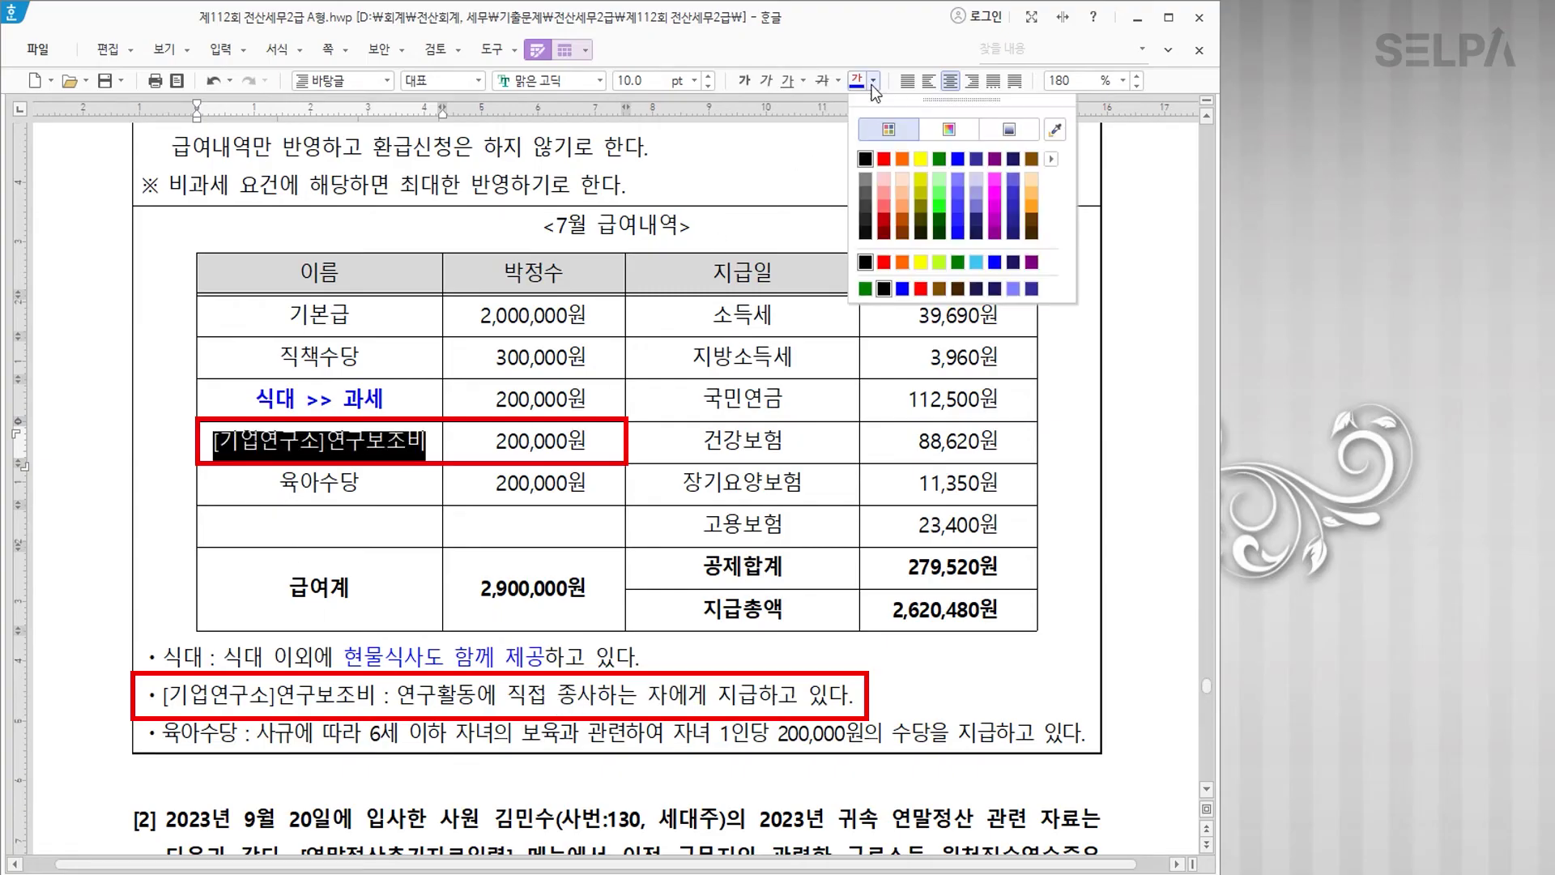
left_click(888, 158)
left_click(435, 445)
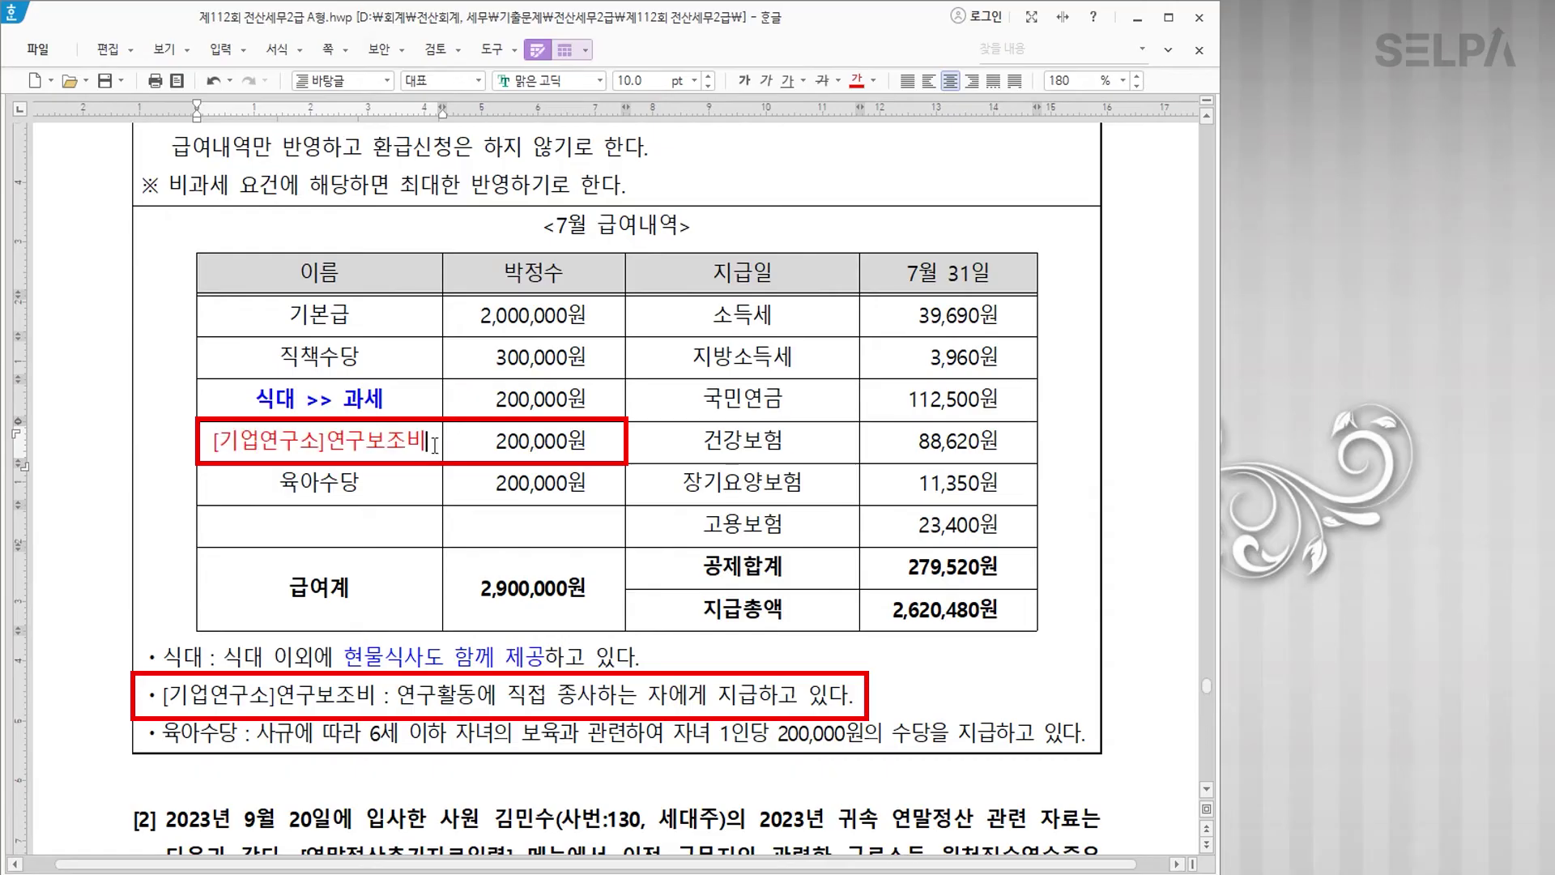
key("Return")
type(">> ")
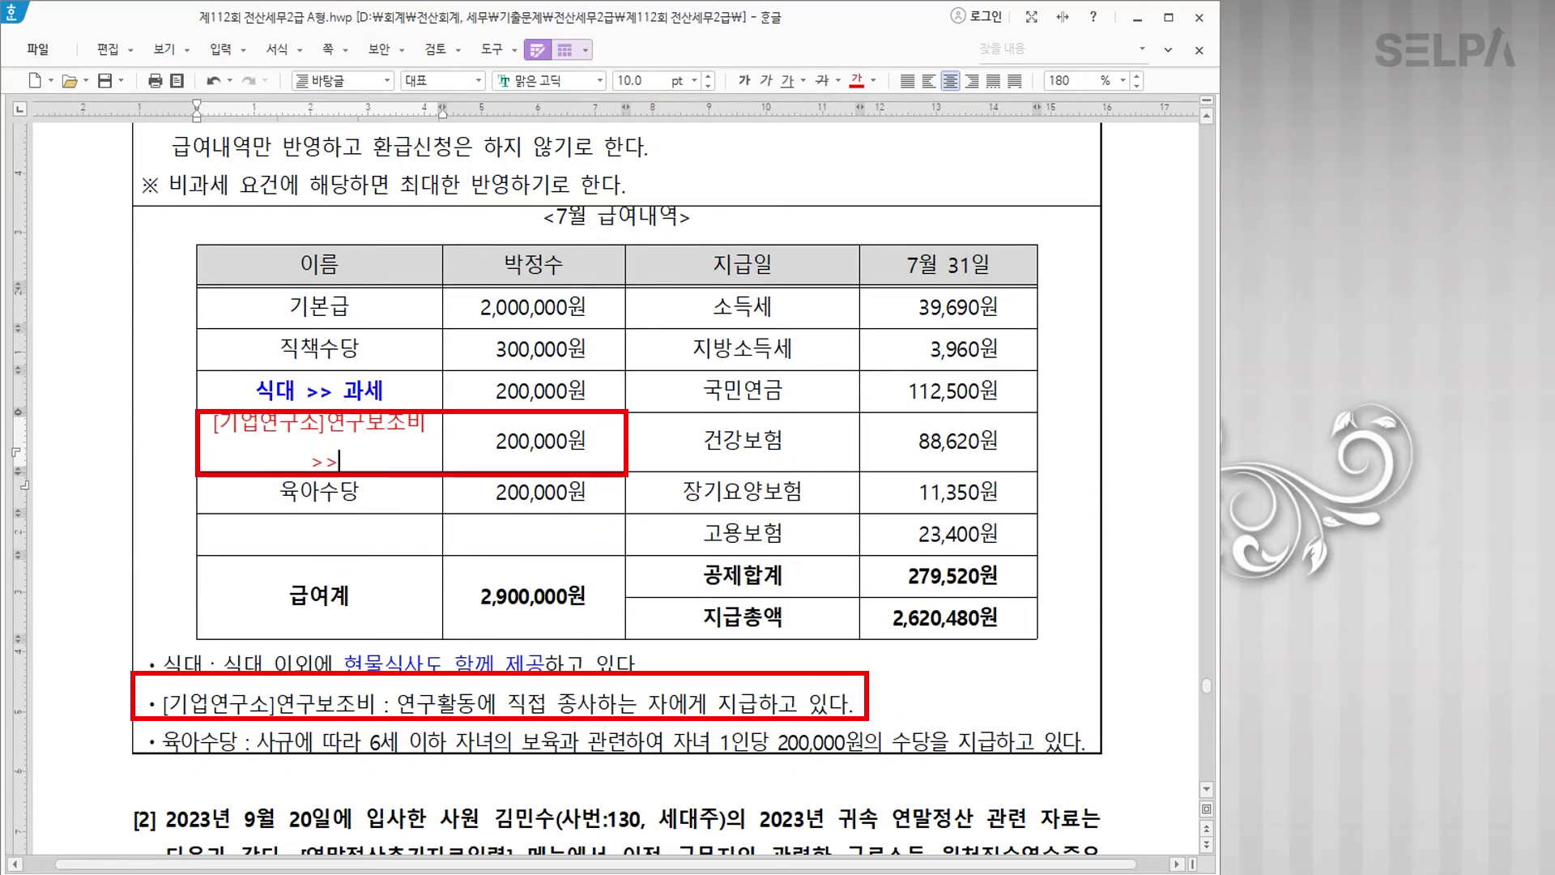
type("비과세")
Step: Colour the under-6 childcare condition red, add '>> 비과세' to 육아수당, and bold both labels
left_click_drag(279, 492, 361, 494)
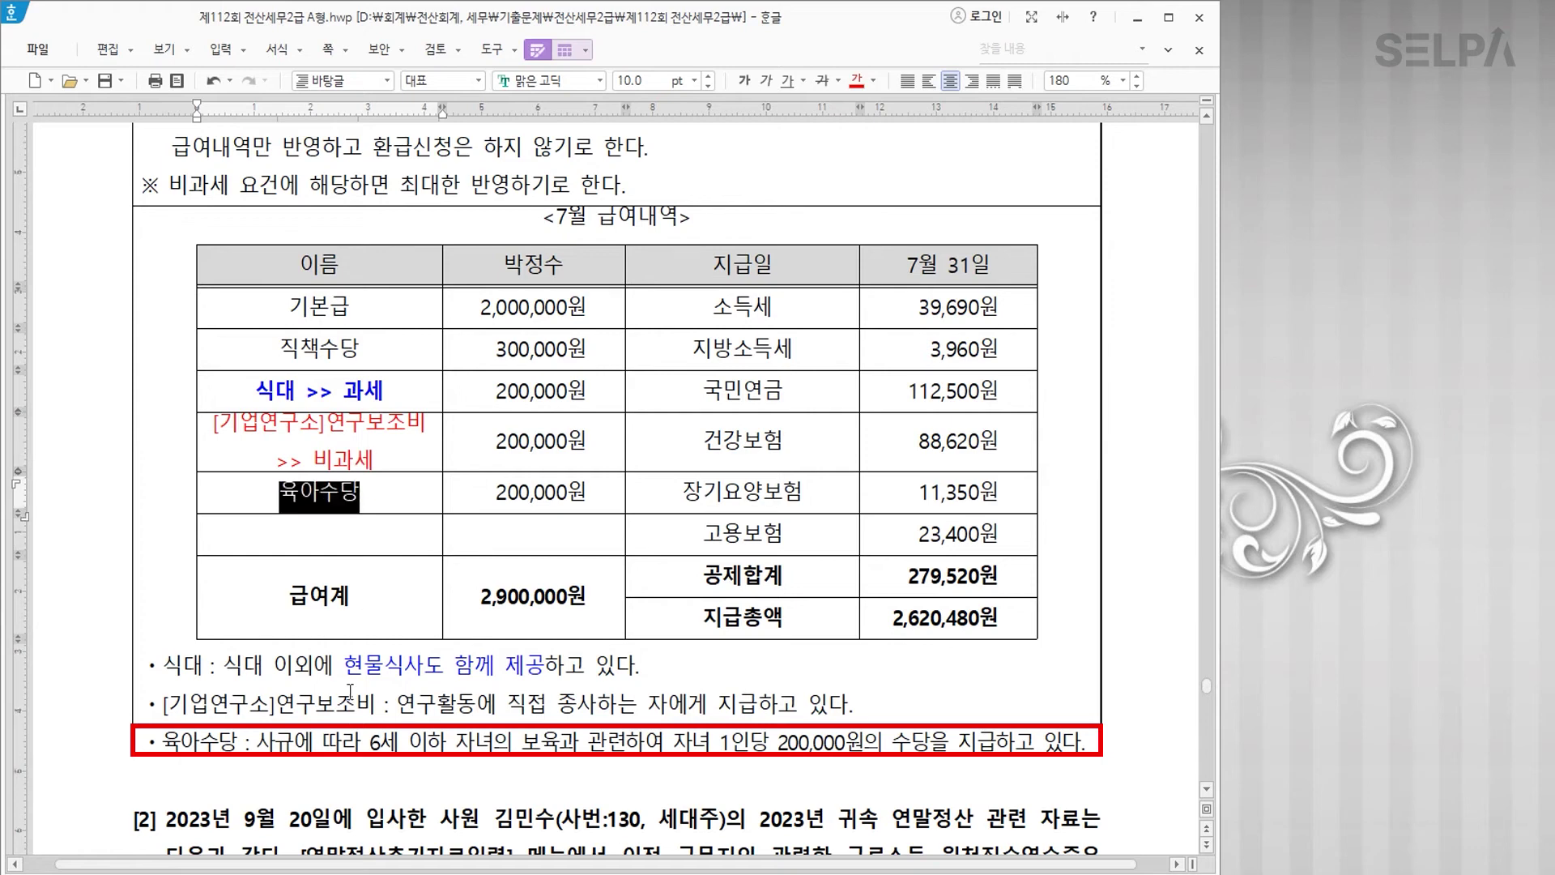
left_click_drag(375, 742, 625, 737)
left_click(854, 87)
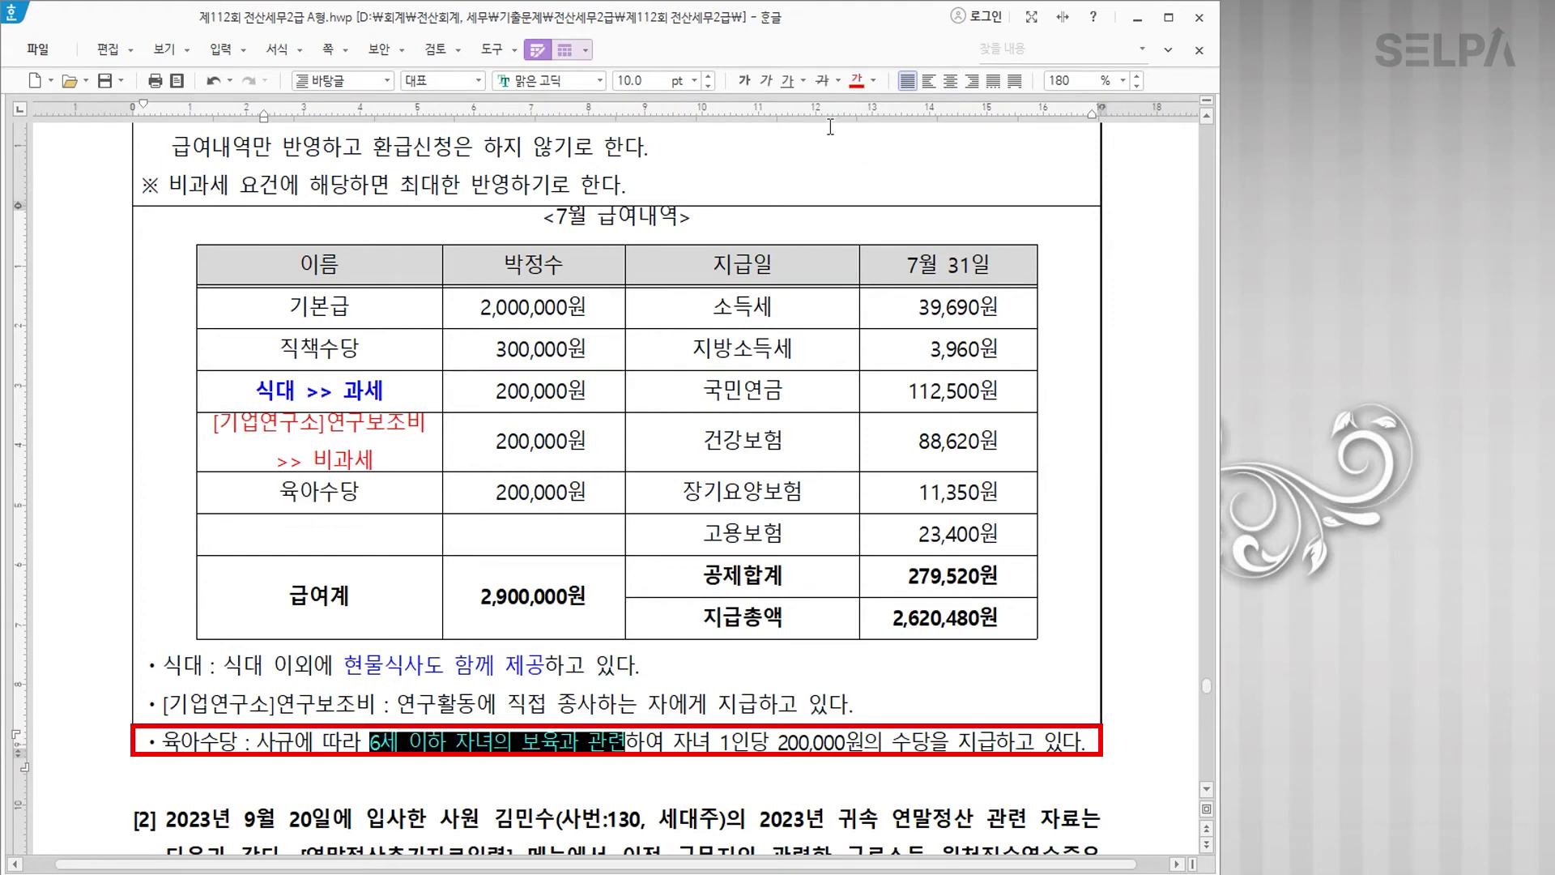
left_click(375, 496)
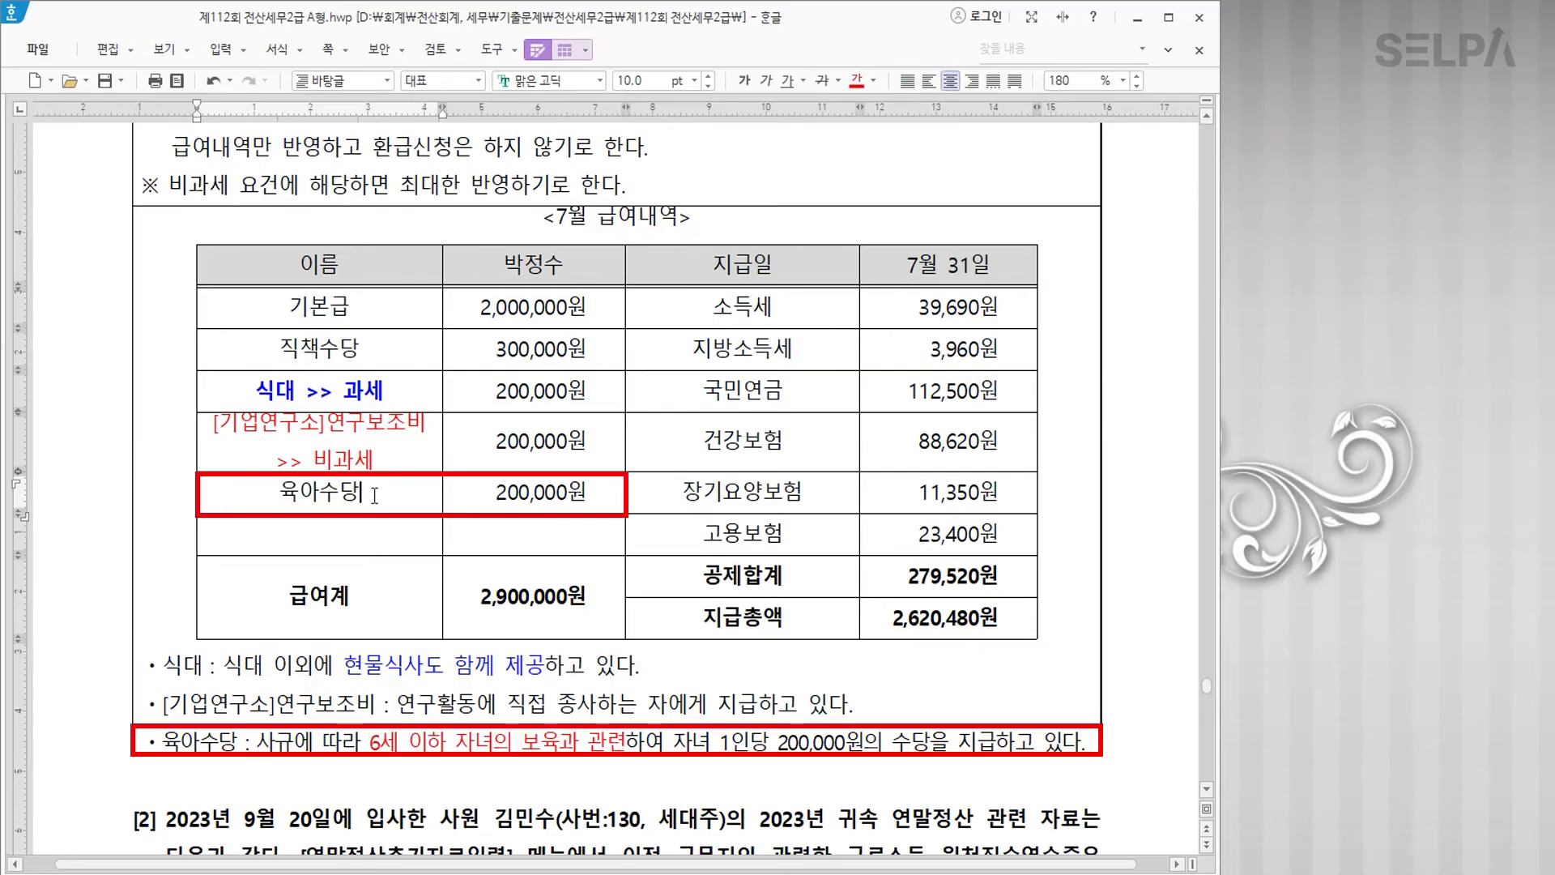
type(">> 비과세")
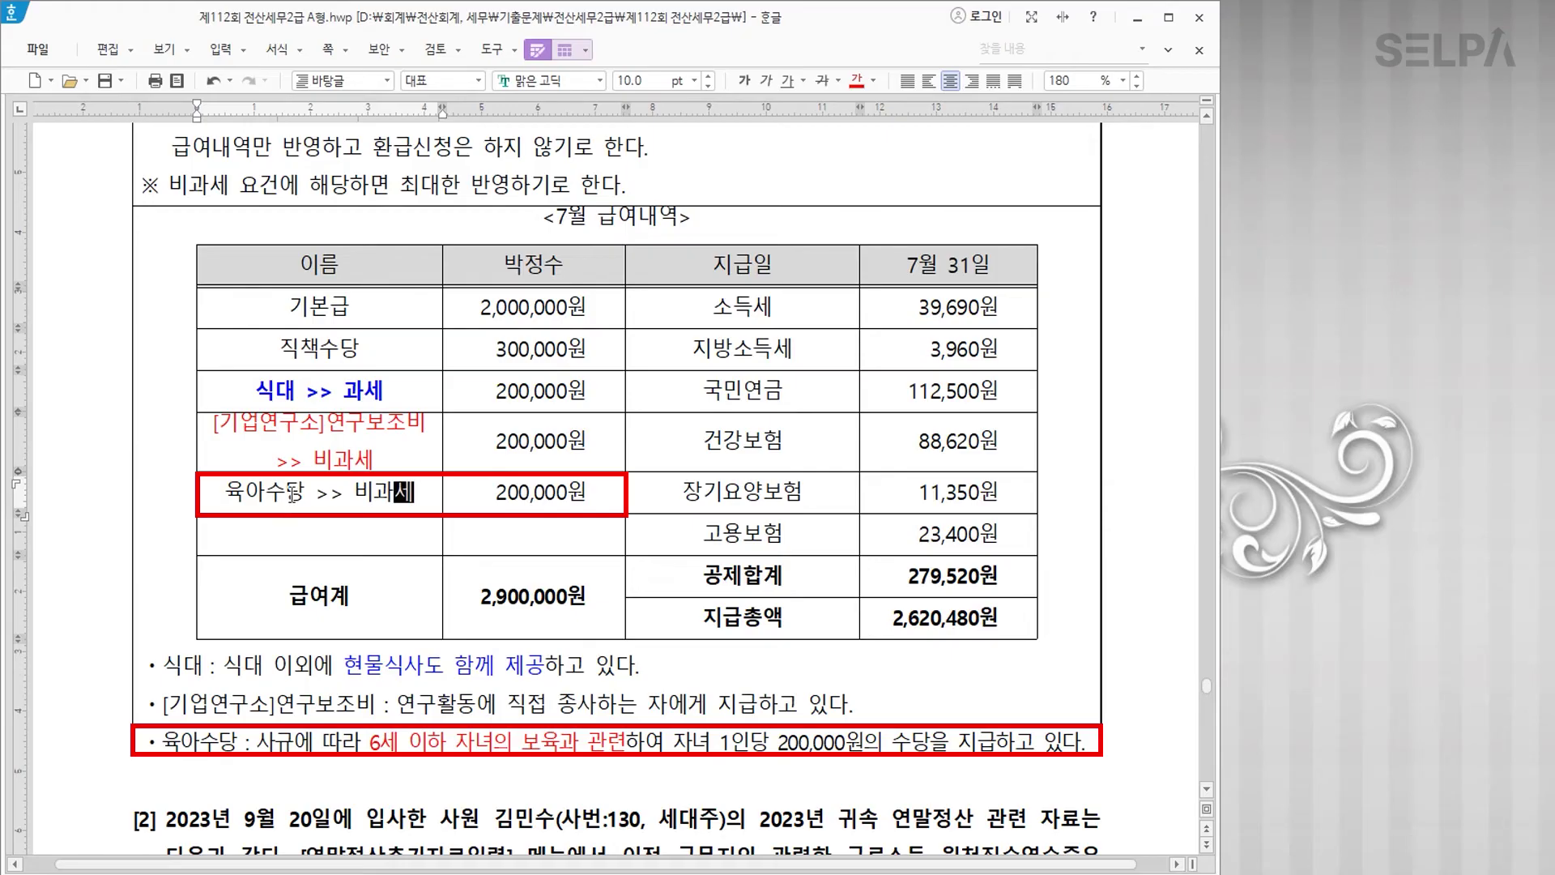
key("F5")
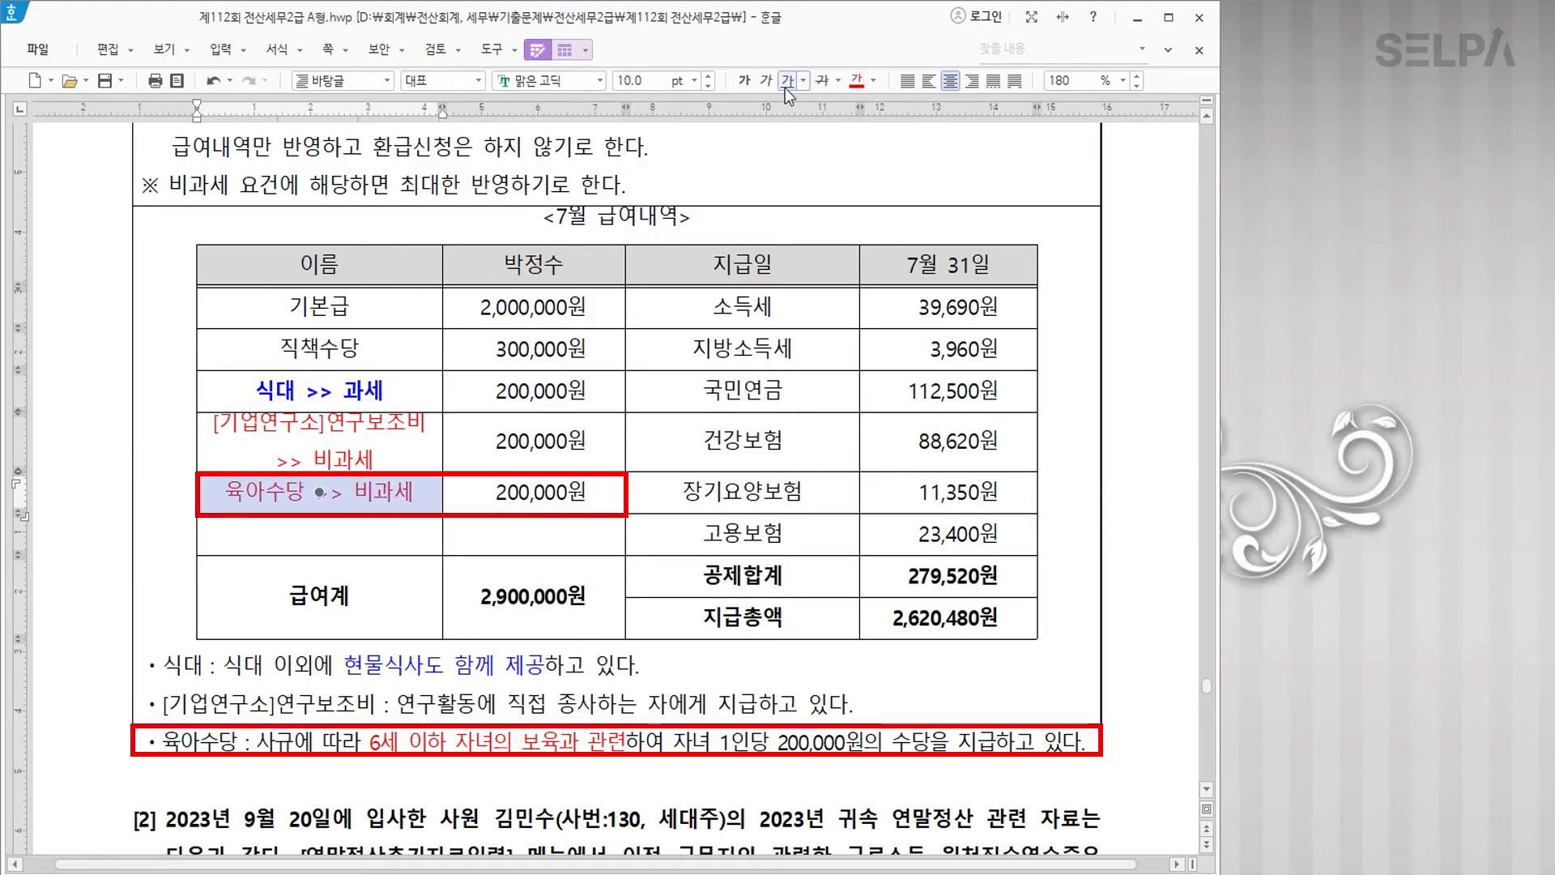
left_click(746, 81)
key("Up")
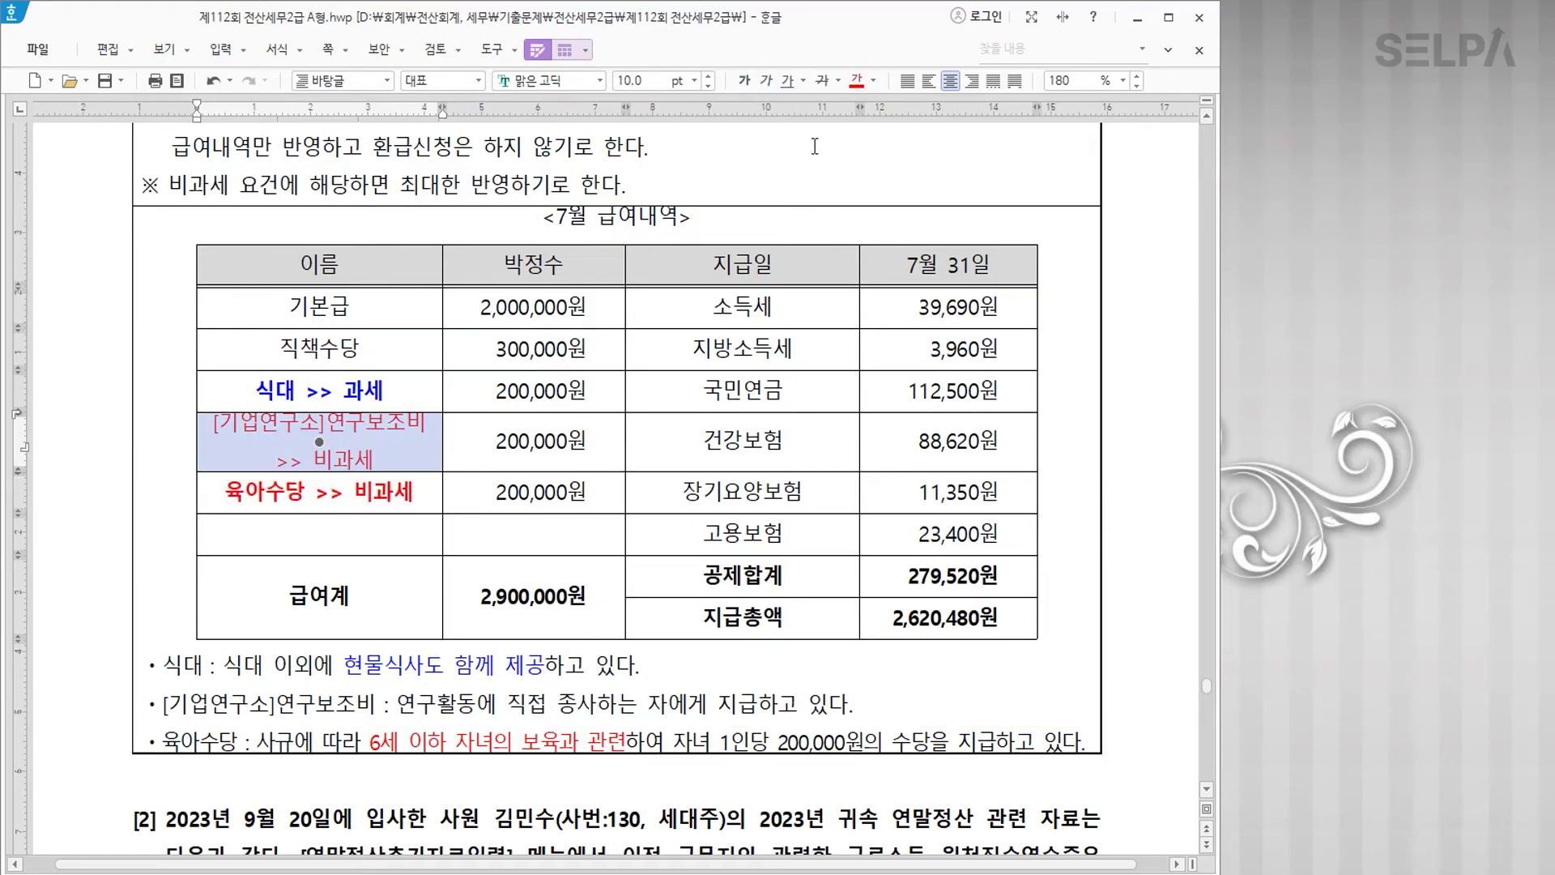
left_click(745, 82)
Step: Review the 식대 and 육아수당 cells, then switch to KcLep
left_click(347, 526)
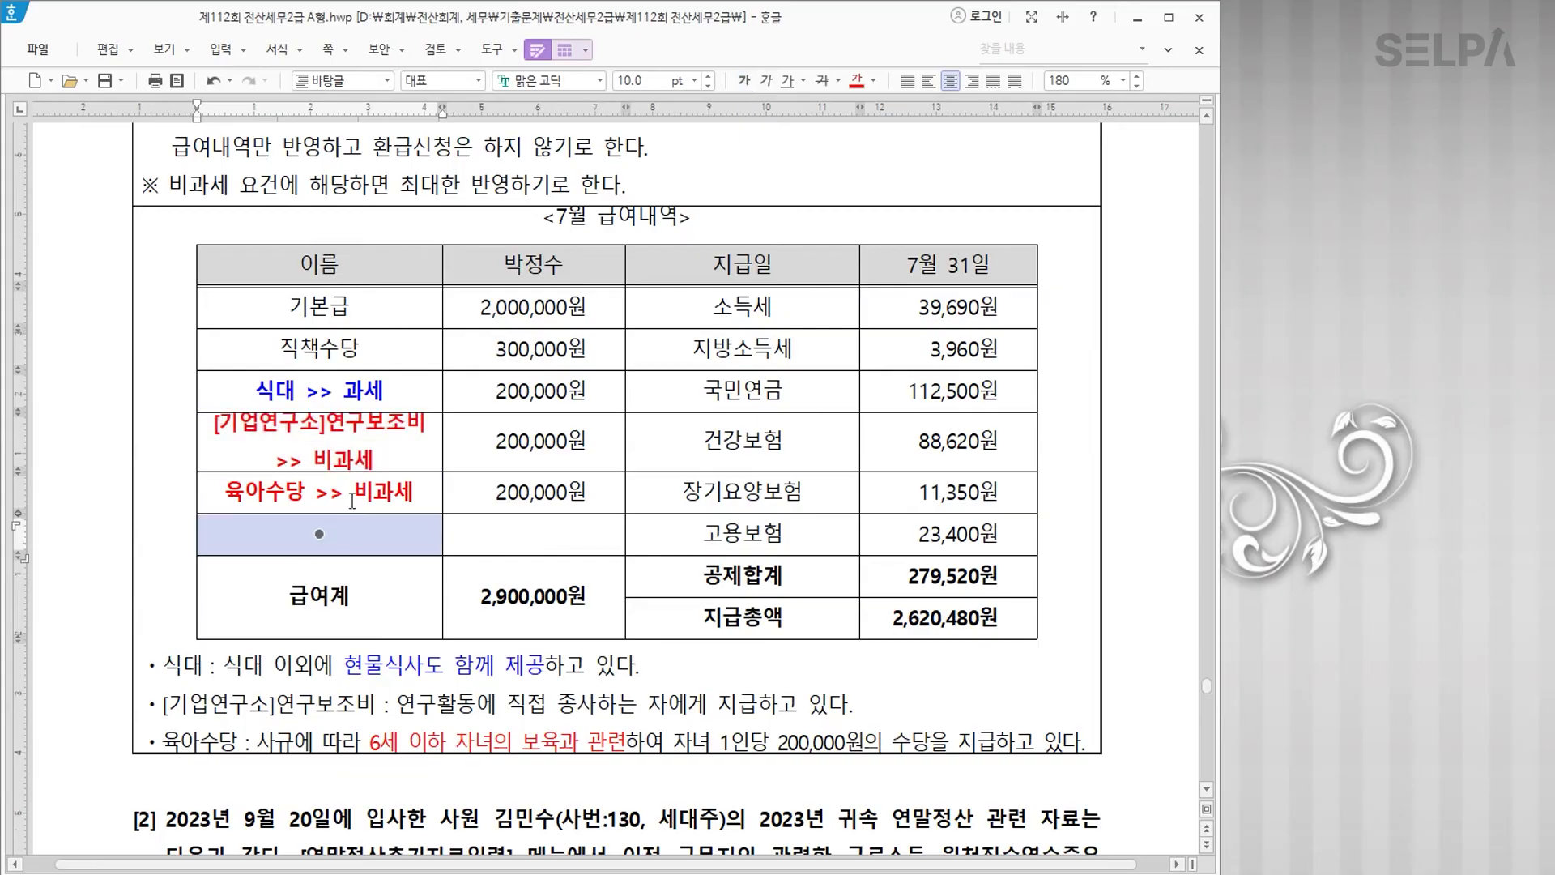
left_click(362, 392)
key("Escape")
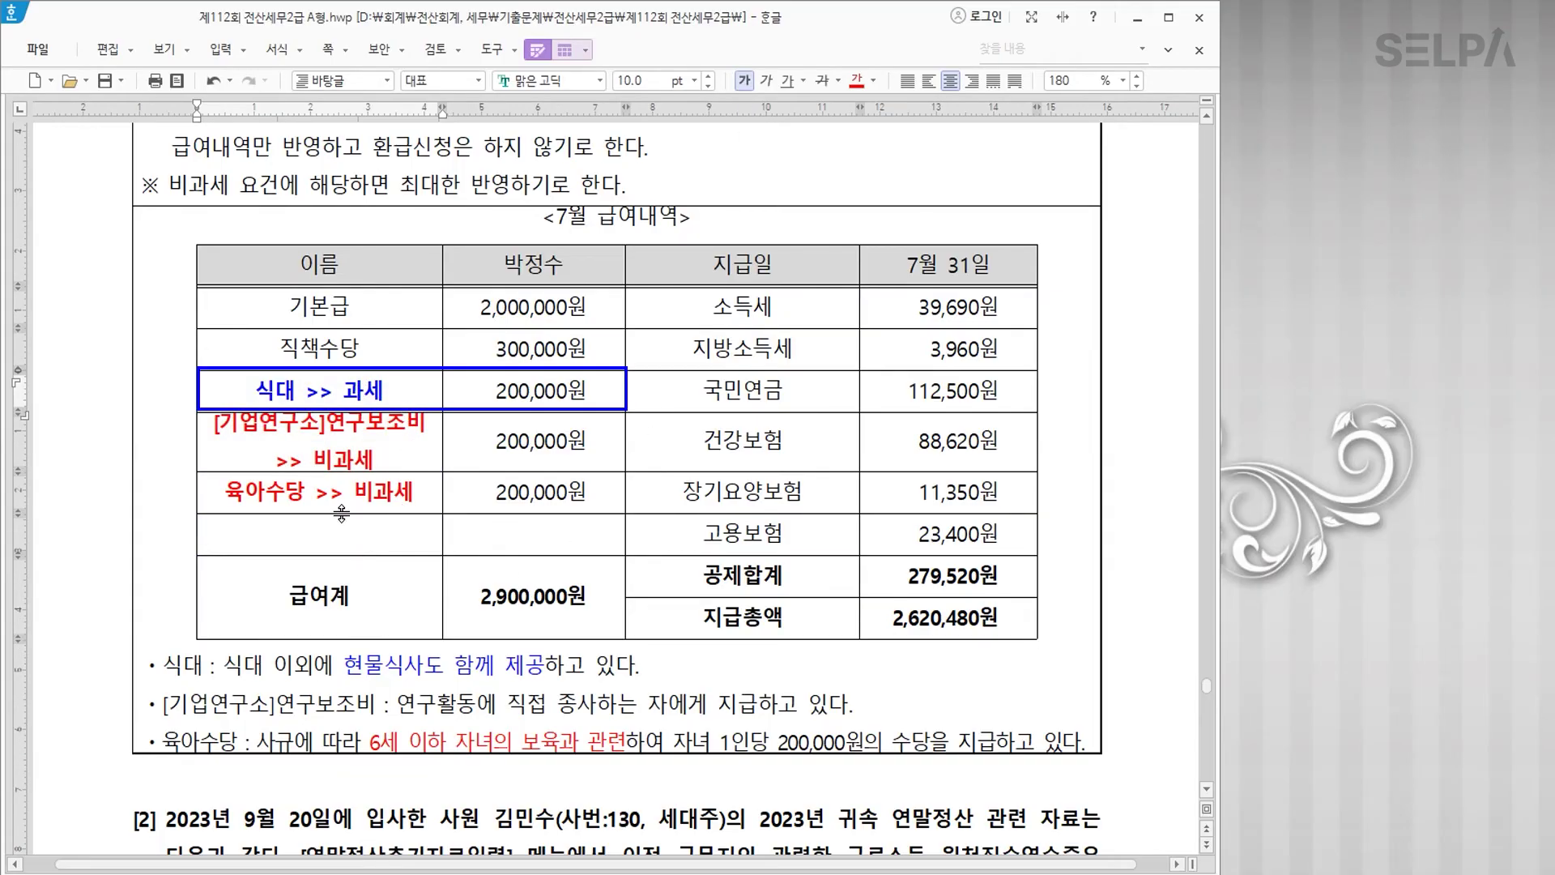
left_click(231, 491)
left_click_drag(230, 492, 408, 491)
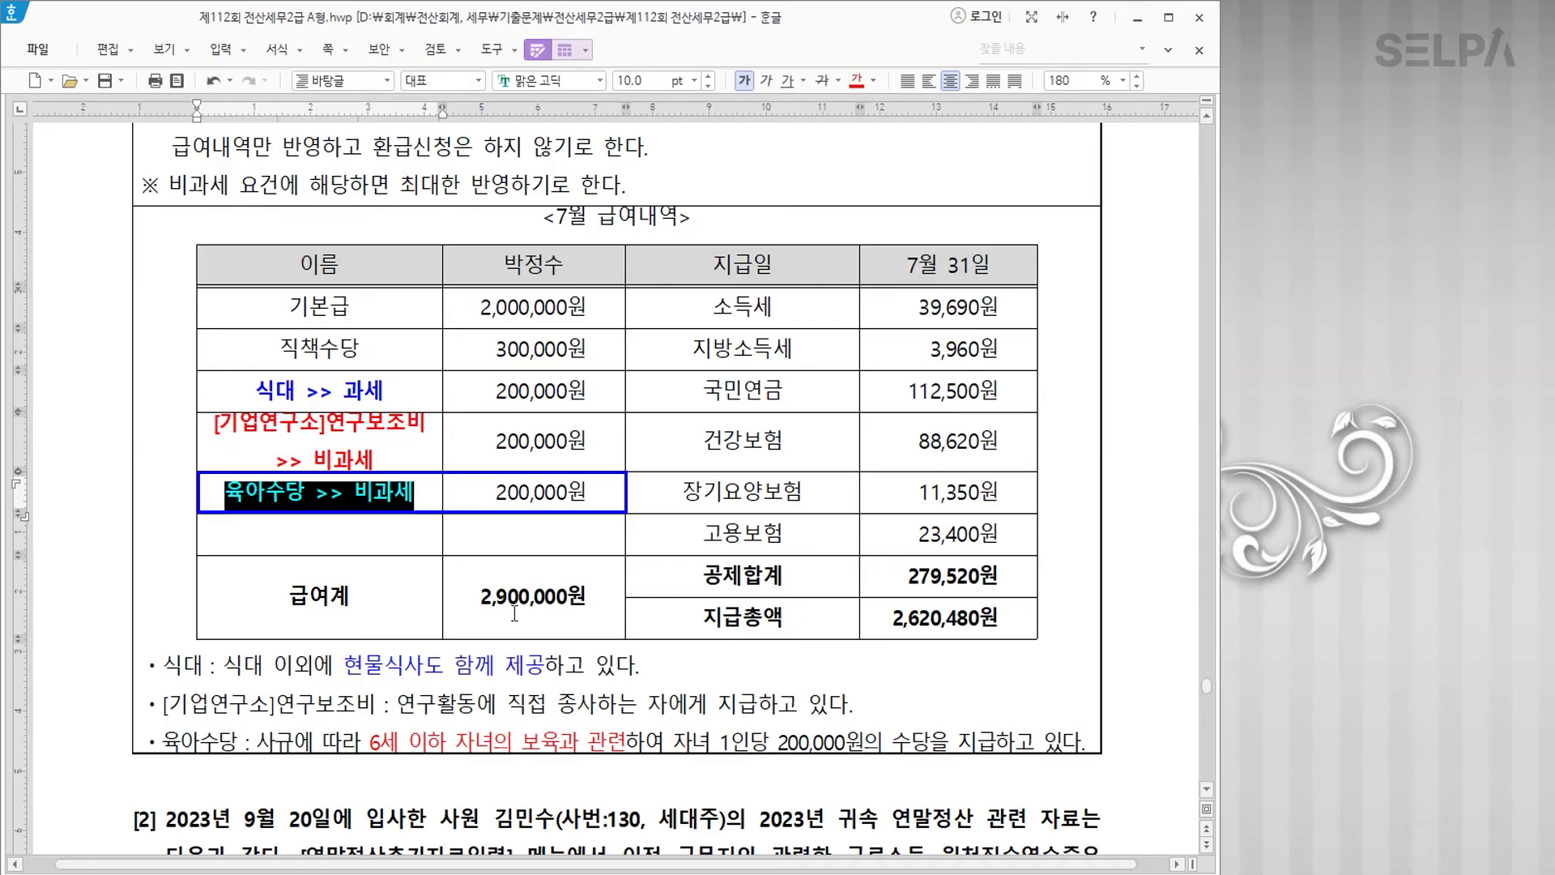
left_click(423, 680)
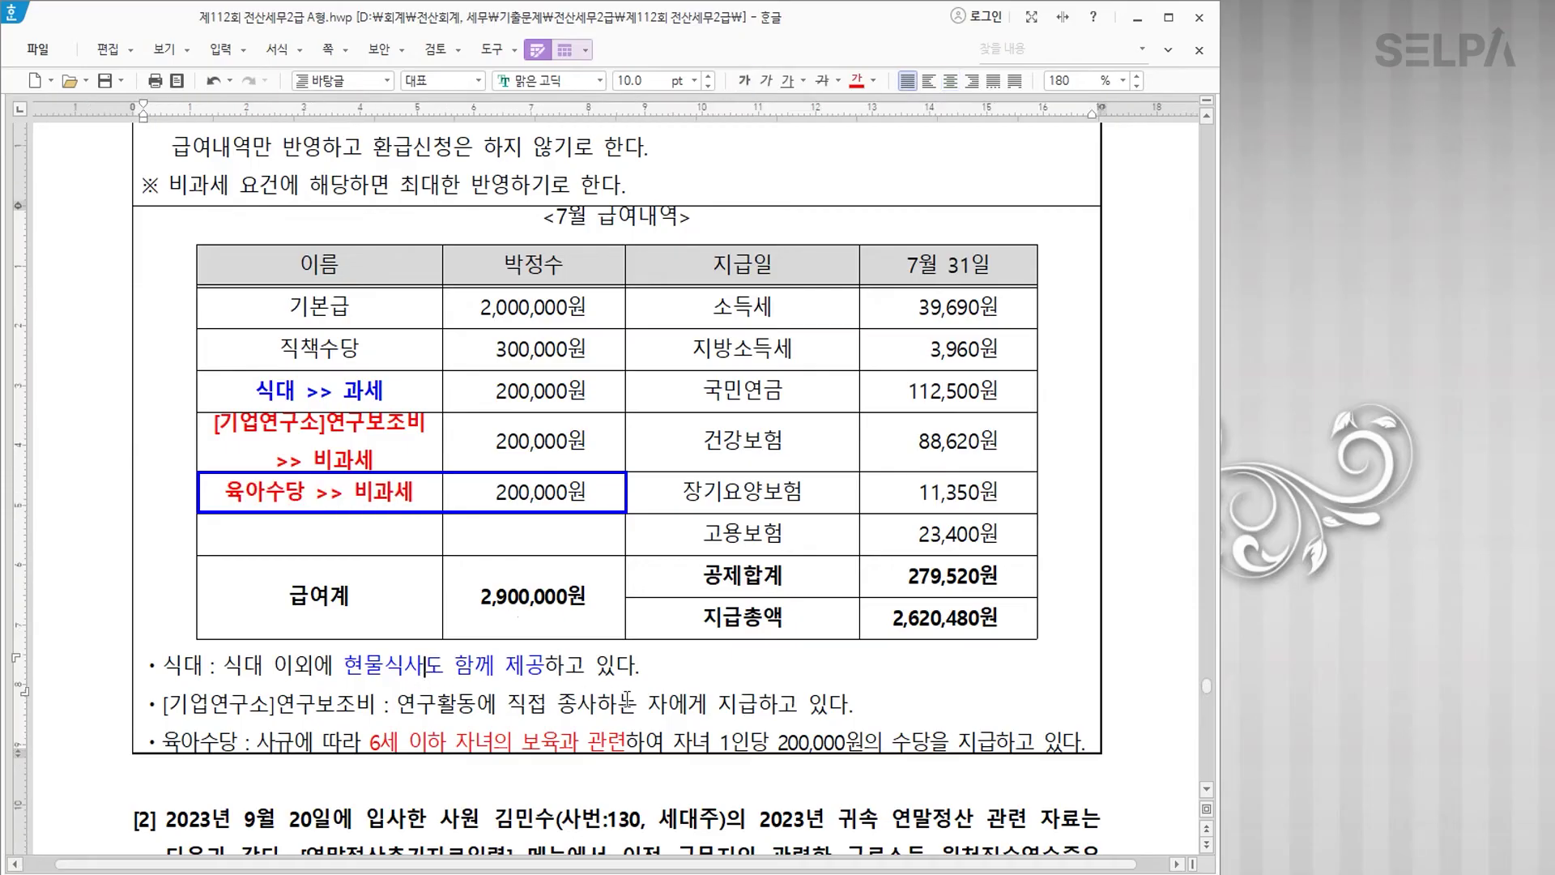
key("alt+Tab")
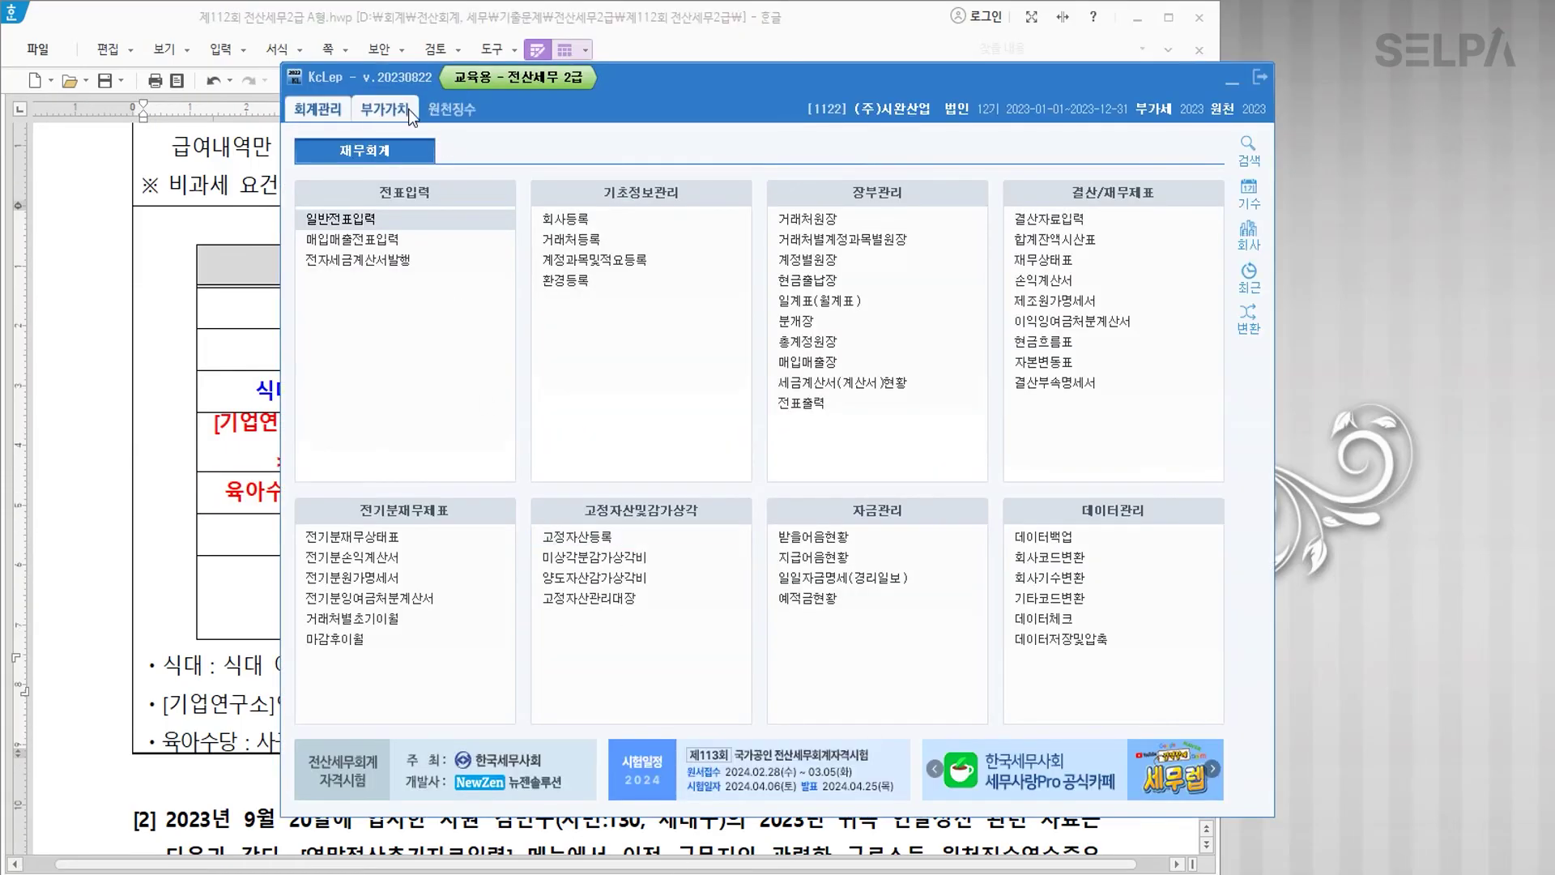
Step: Open the allowance and deduction registration from the payroll data entry screen
left_click(443, 104)
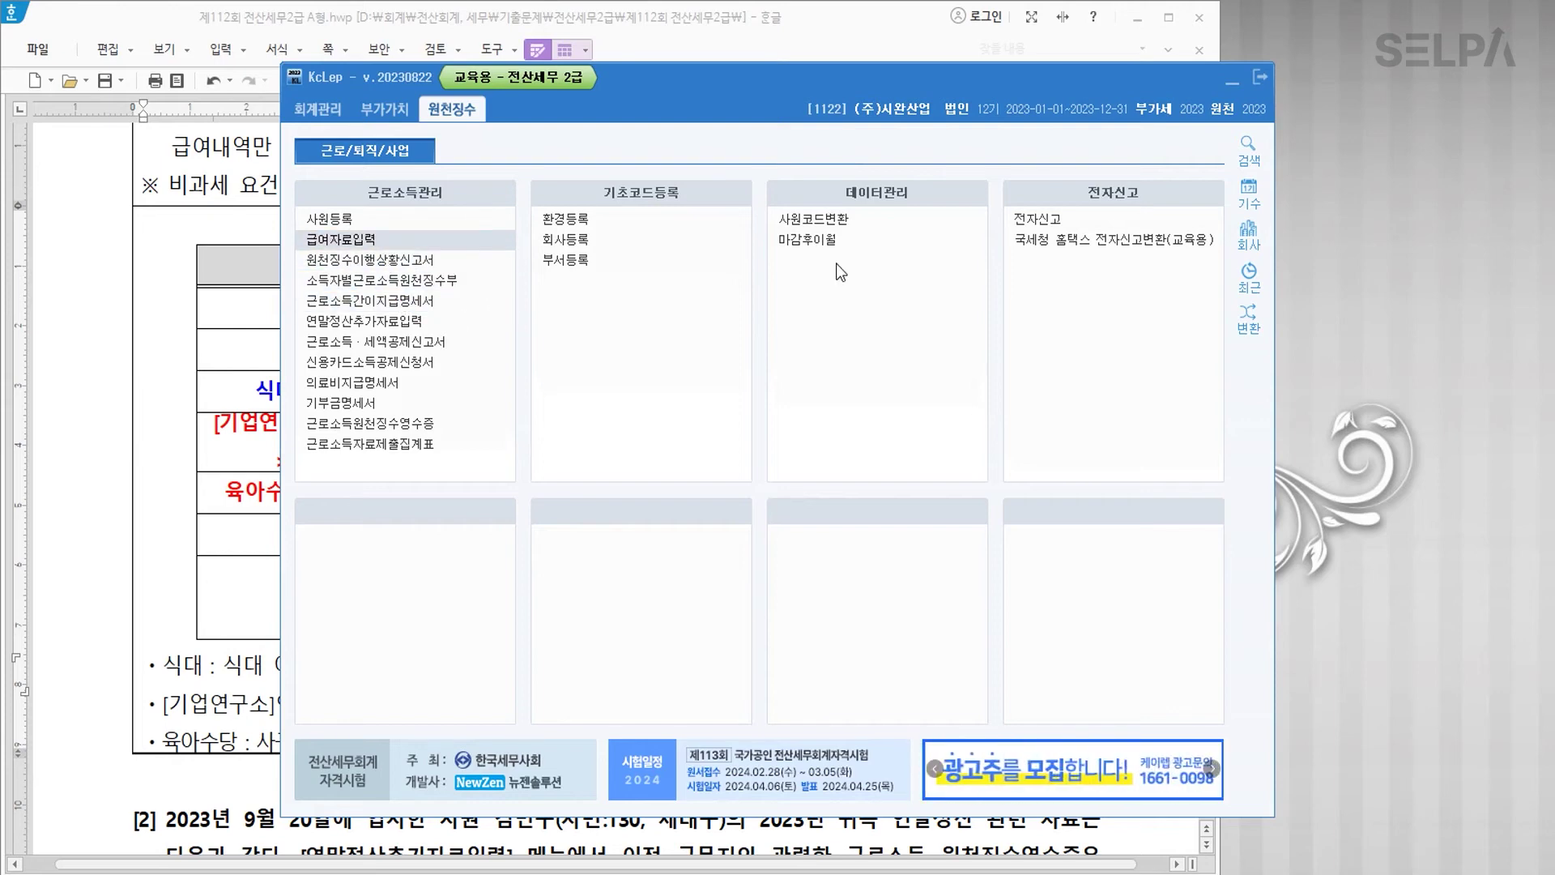
left_click(1236, 84)
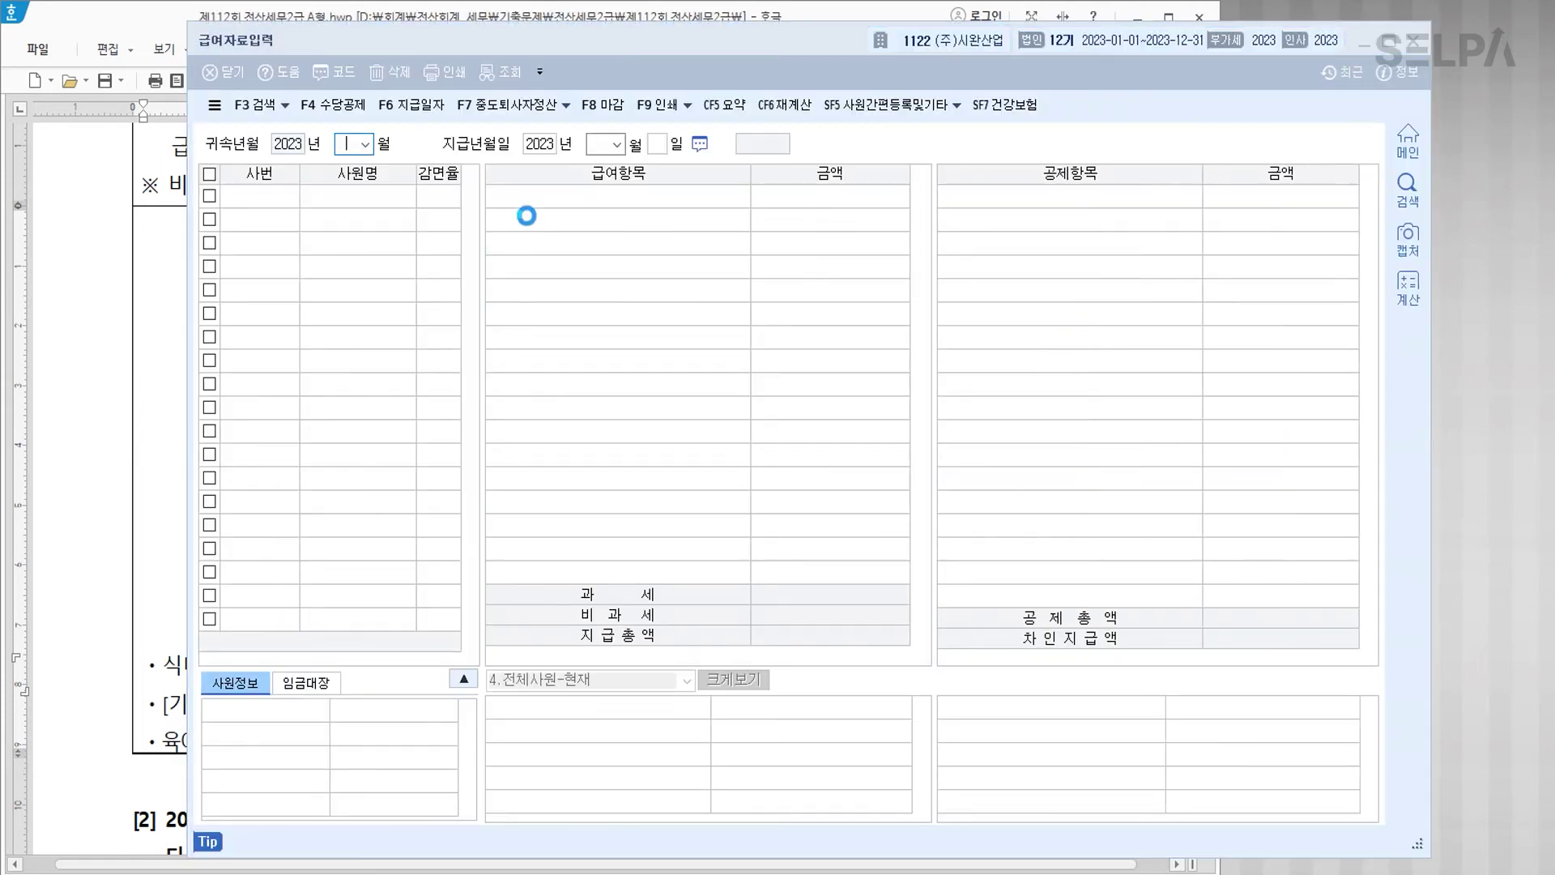
left_click(365, 107)
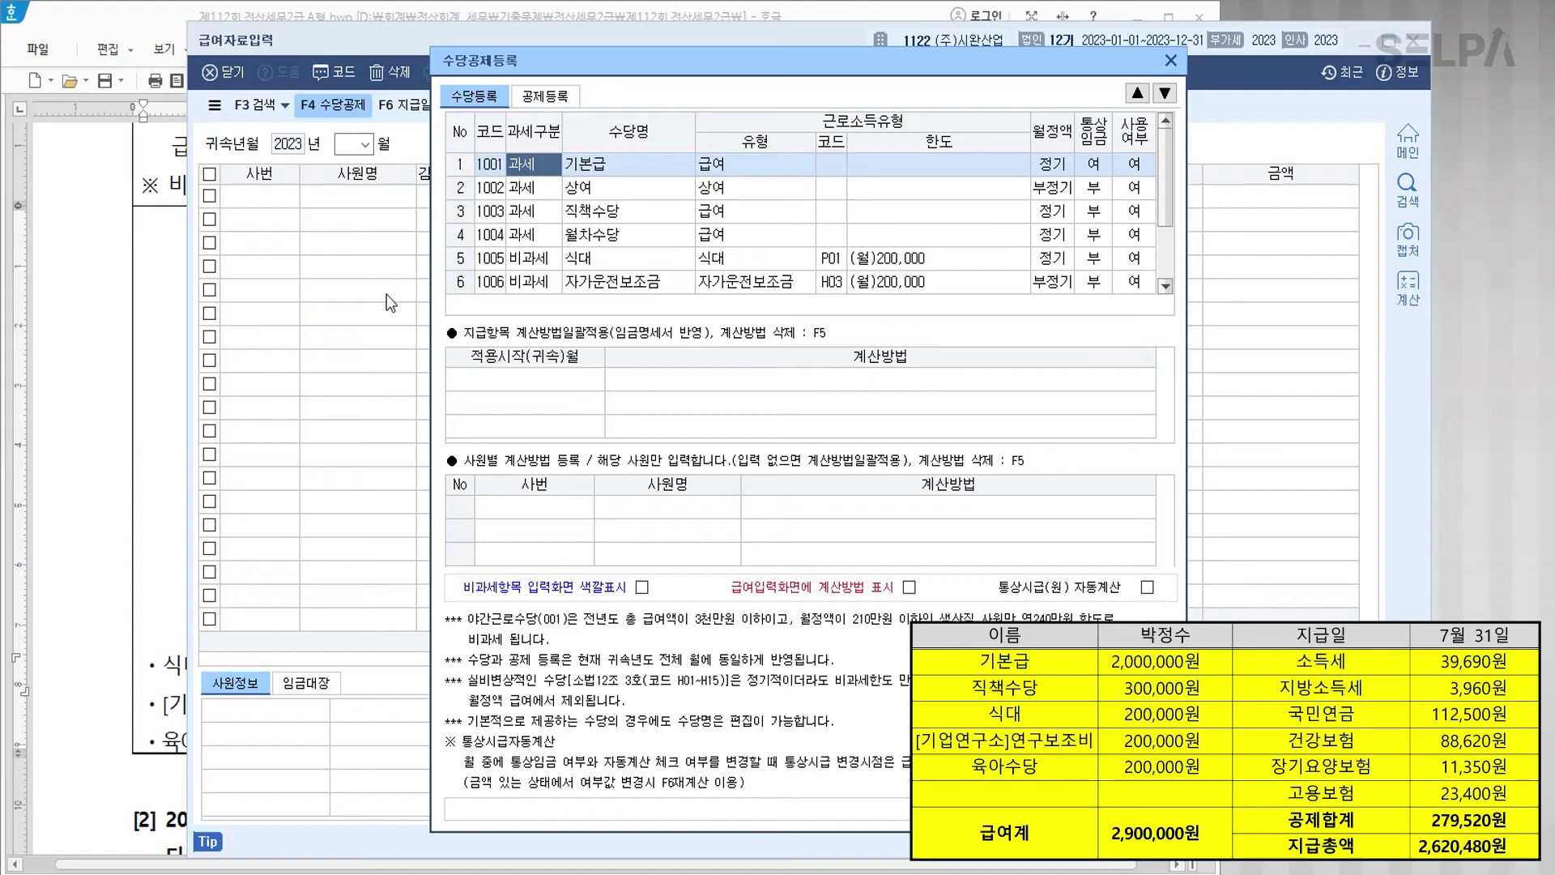
Step: Mark the existing 상여, 월차수당 and 식대 allowances as not in use
left_click(1135, 189)
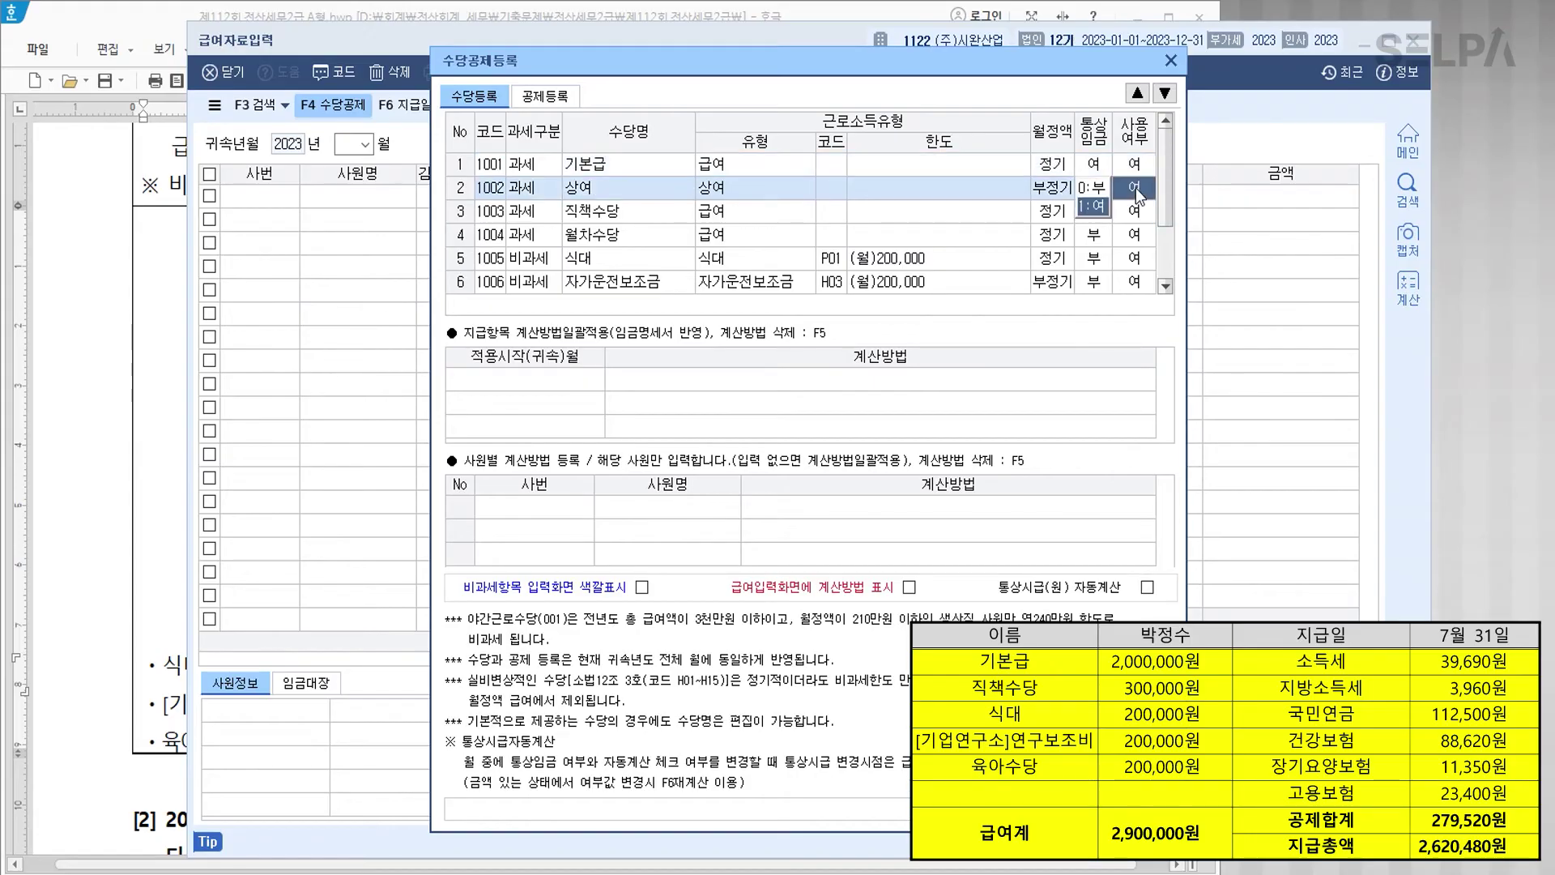
left_click(1093, 187)
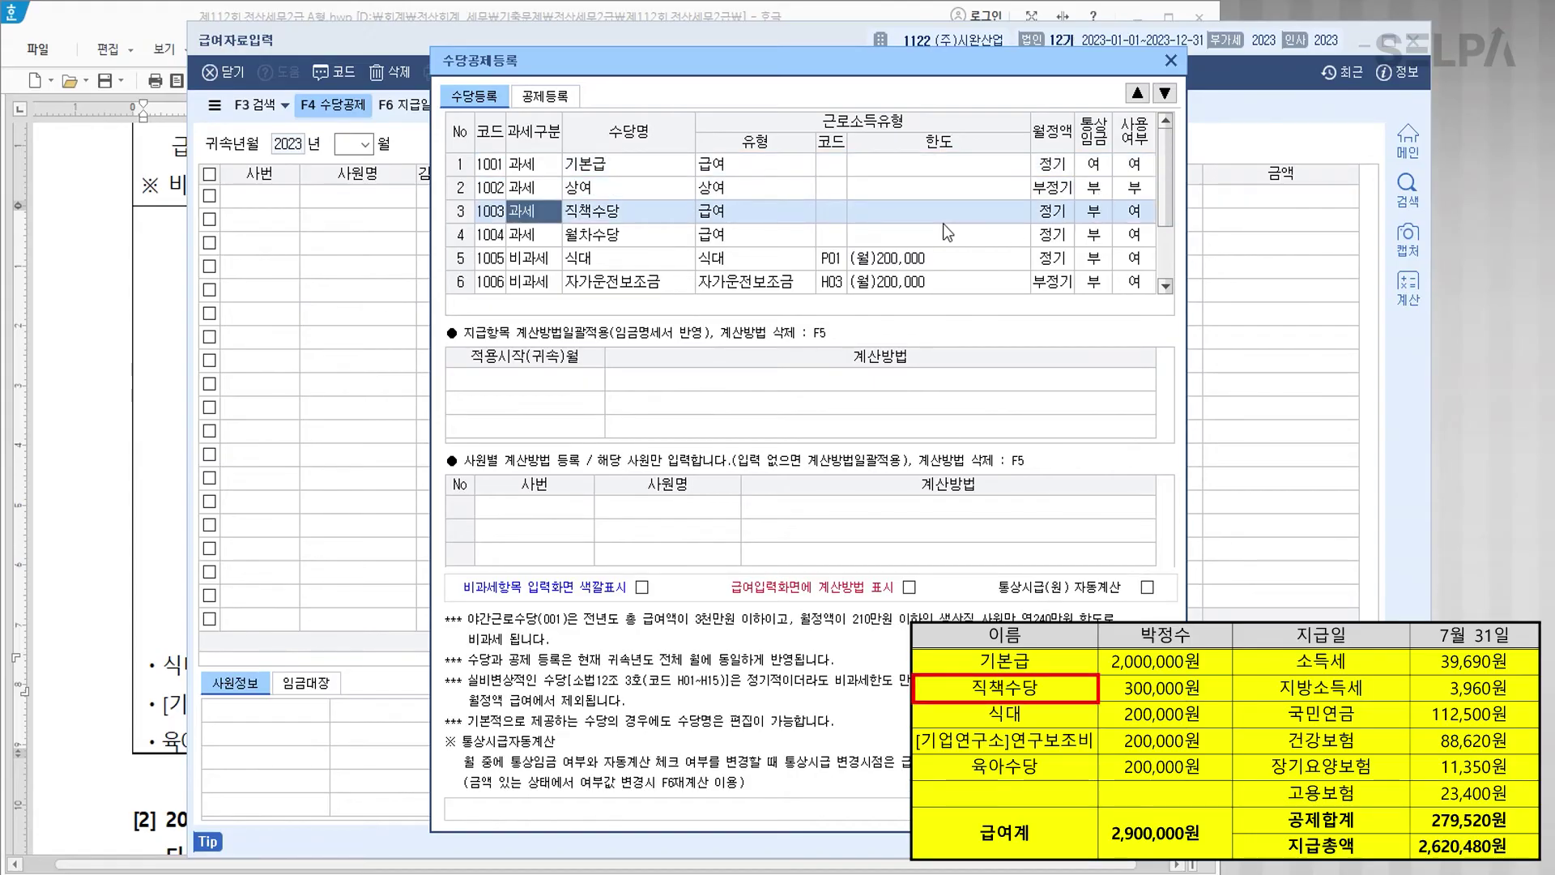
left_click(1138, 234)
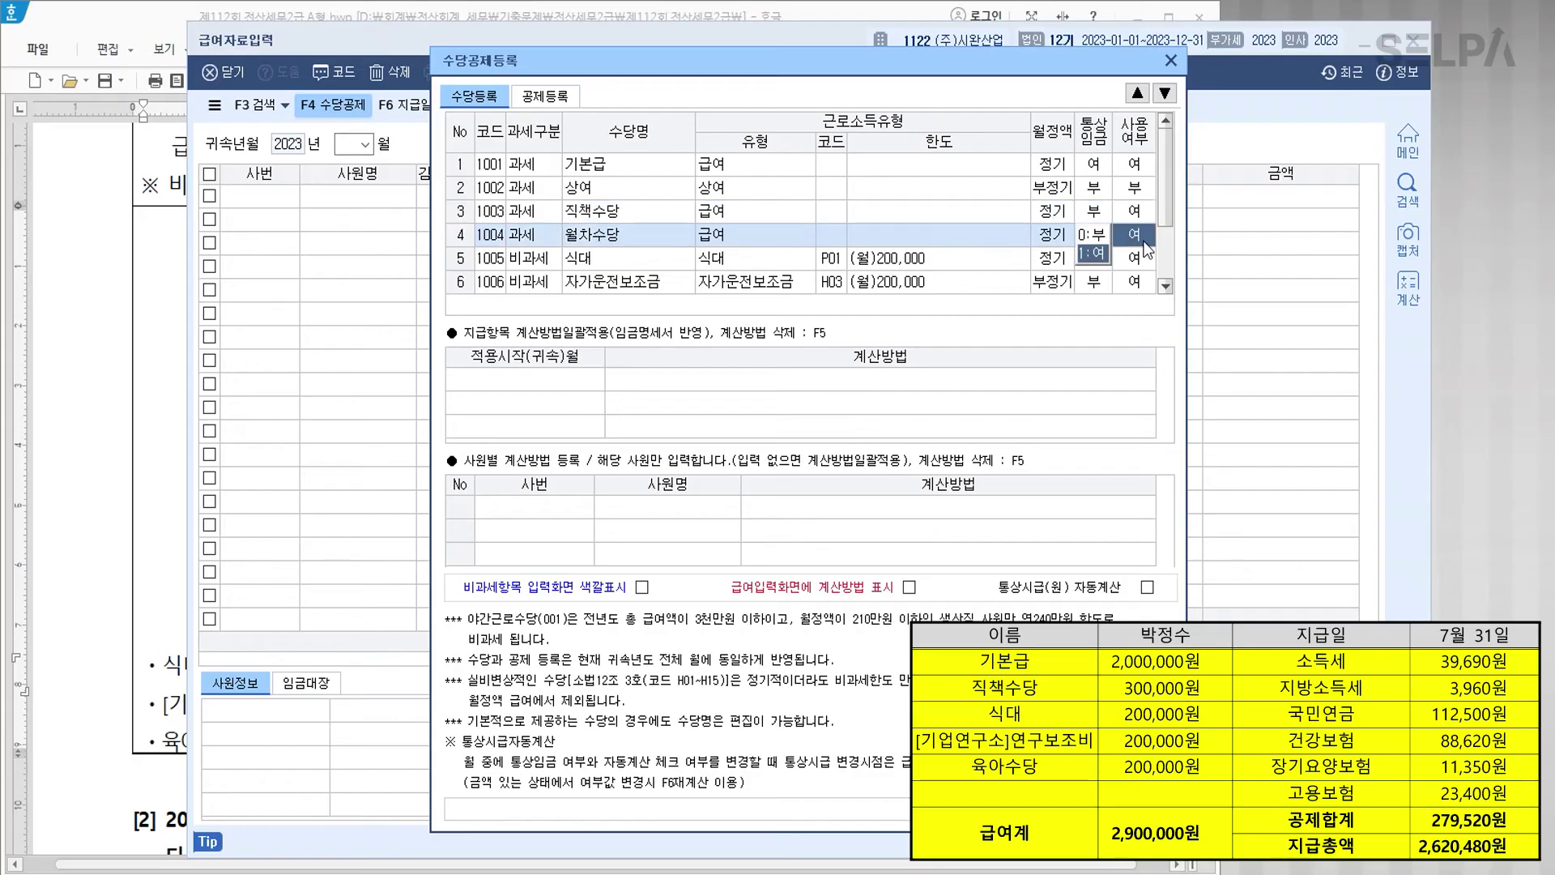
left_click(1100, 243)
left_click(1134, 260)
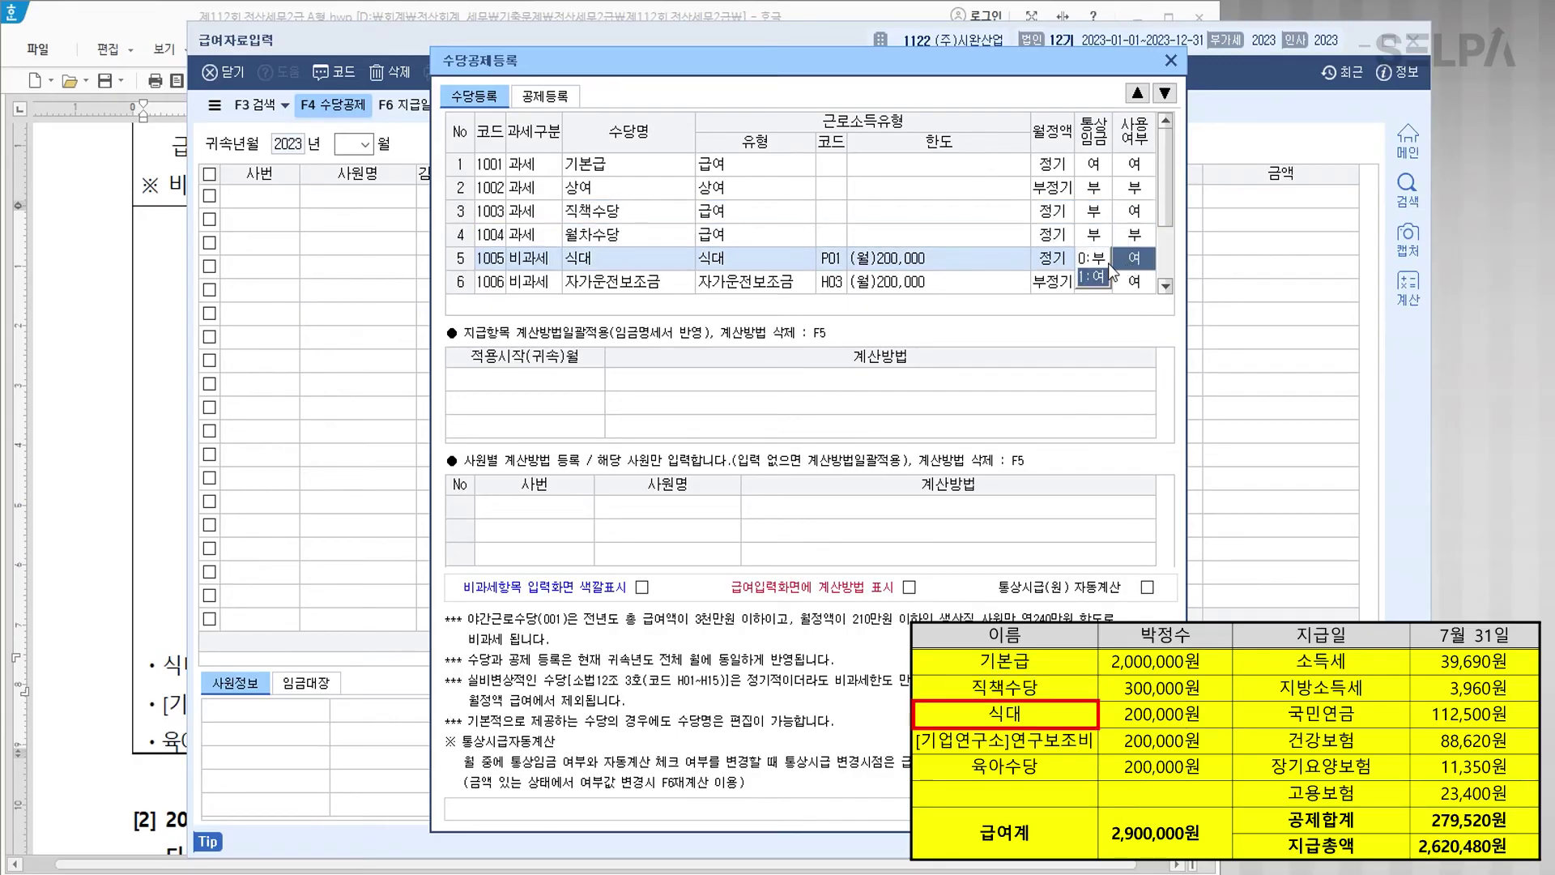
left_click(1095, 259)
Step: Add a new taxable allowance named 식대 in row 8
scroll(1095, 260, "down", 2)
left_click(556, 281)
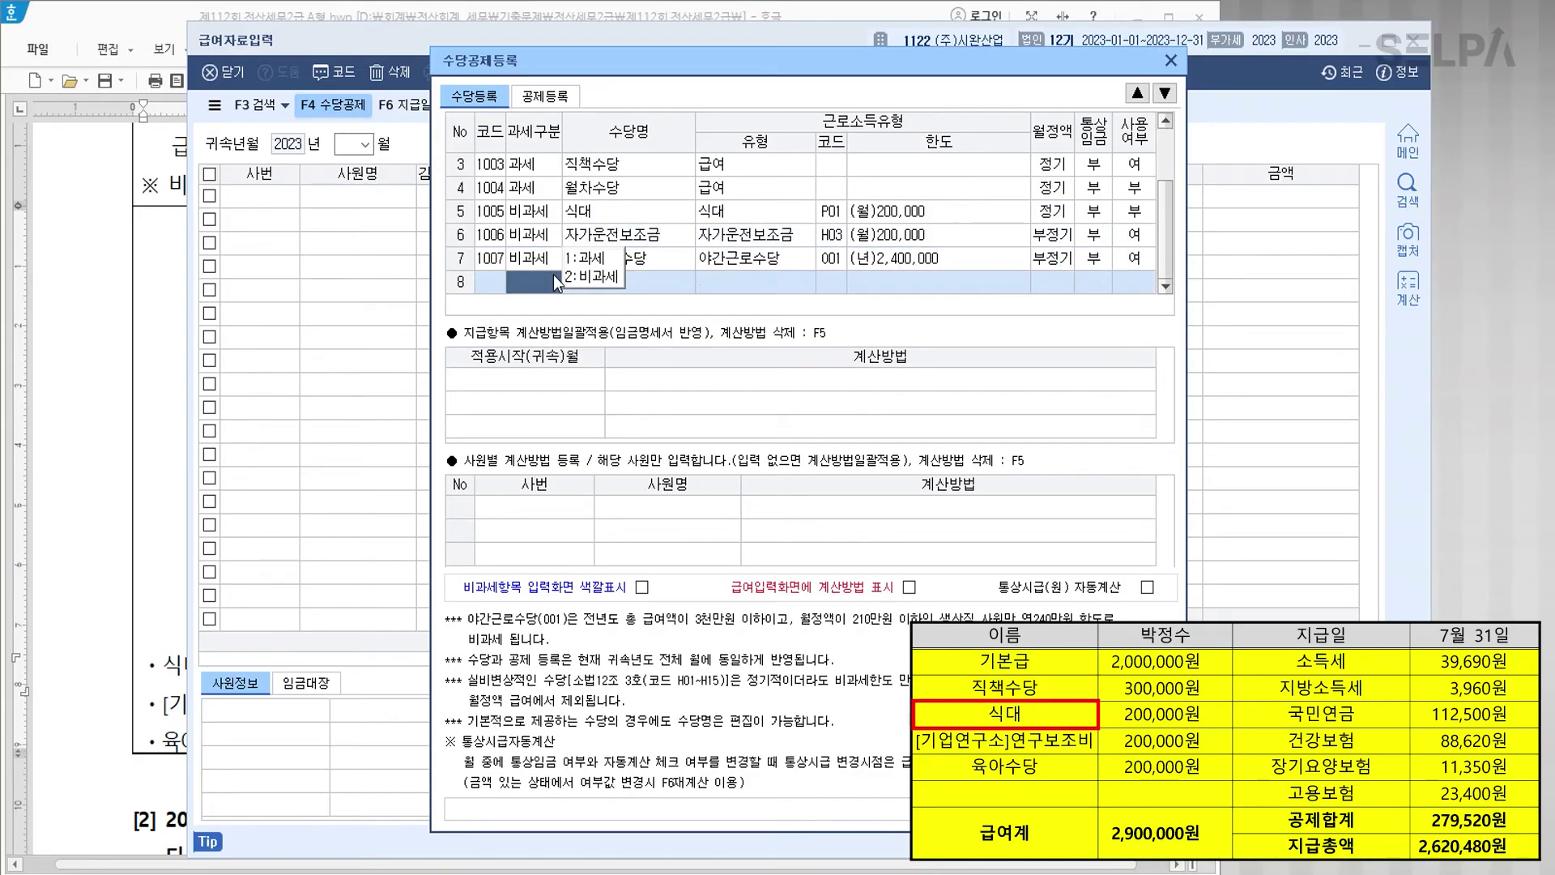
key("1")
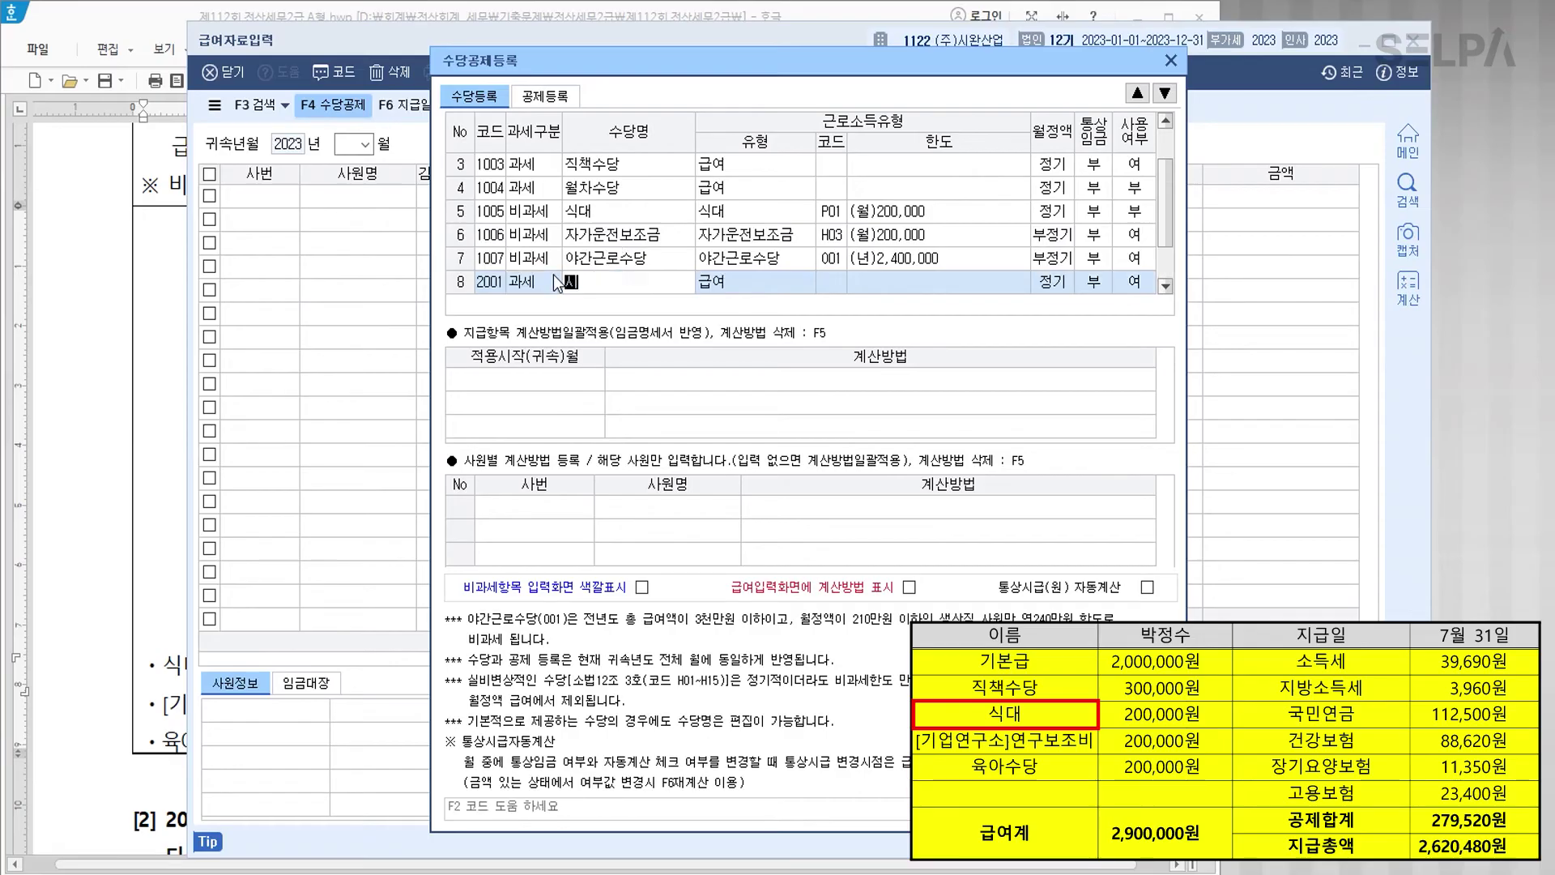
type("식대")
key("Return")
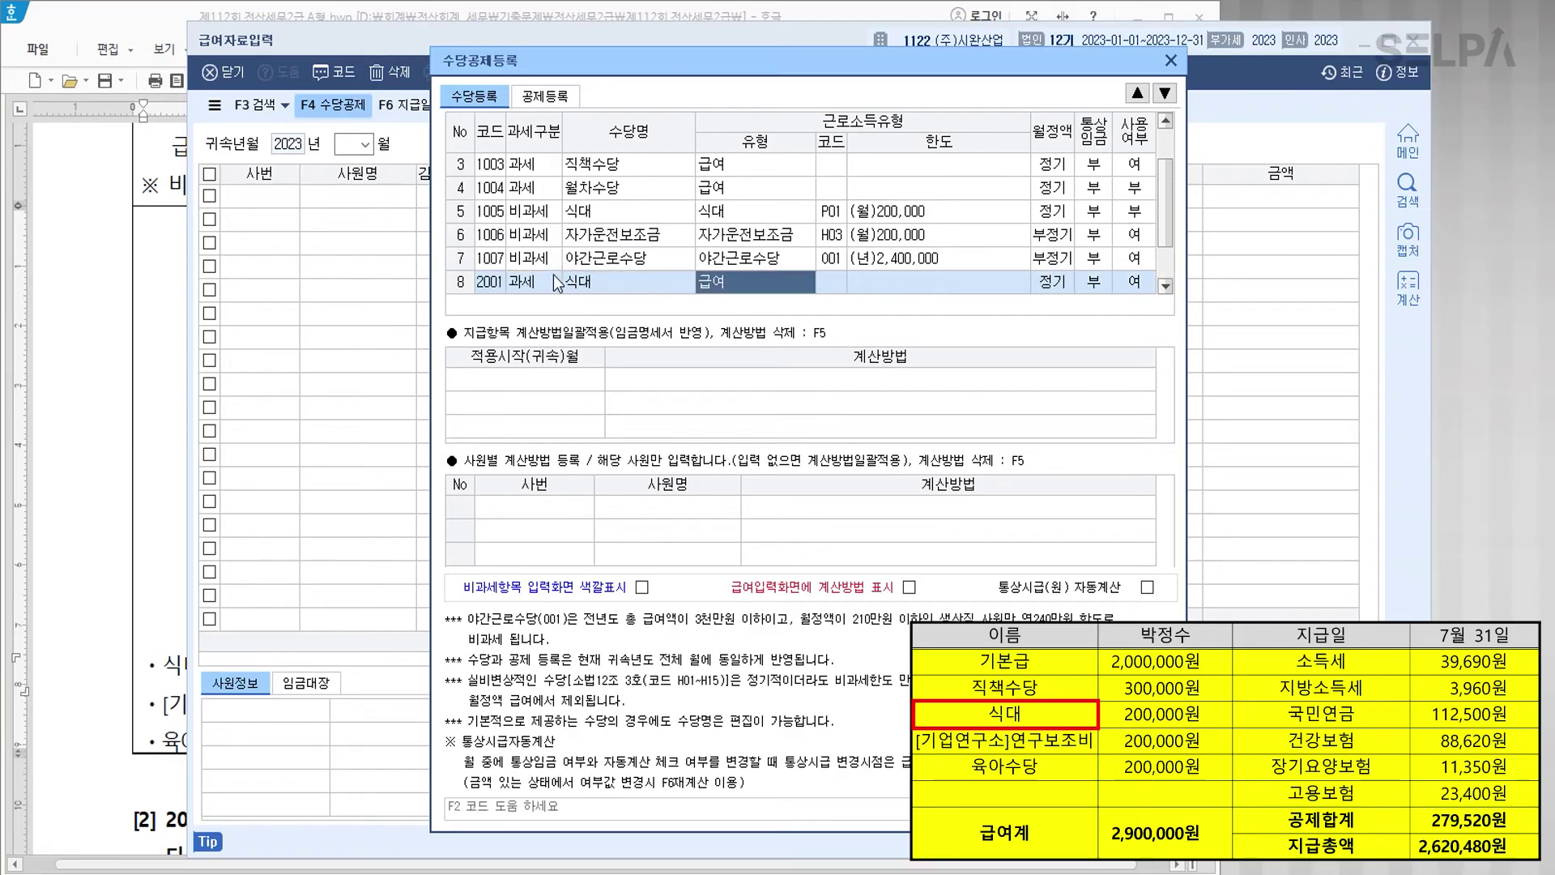
Step: Mark 자가운전보조금 and 야간근로수당 as not in use
left_click(1133, 240)
key("0")
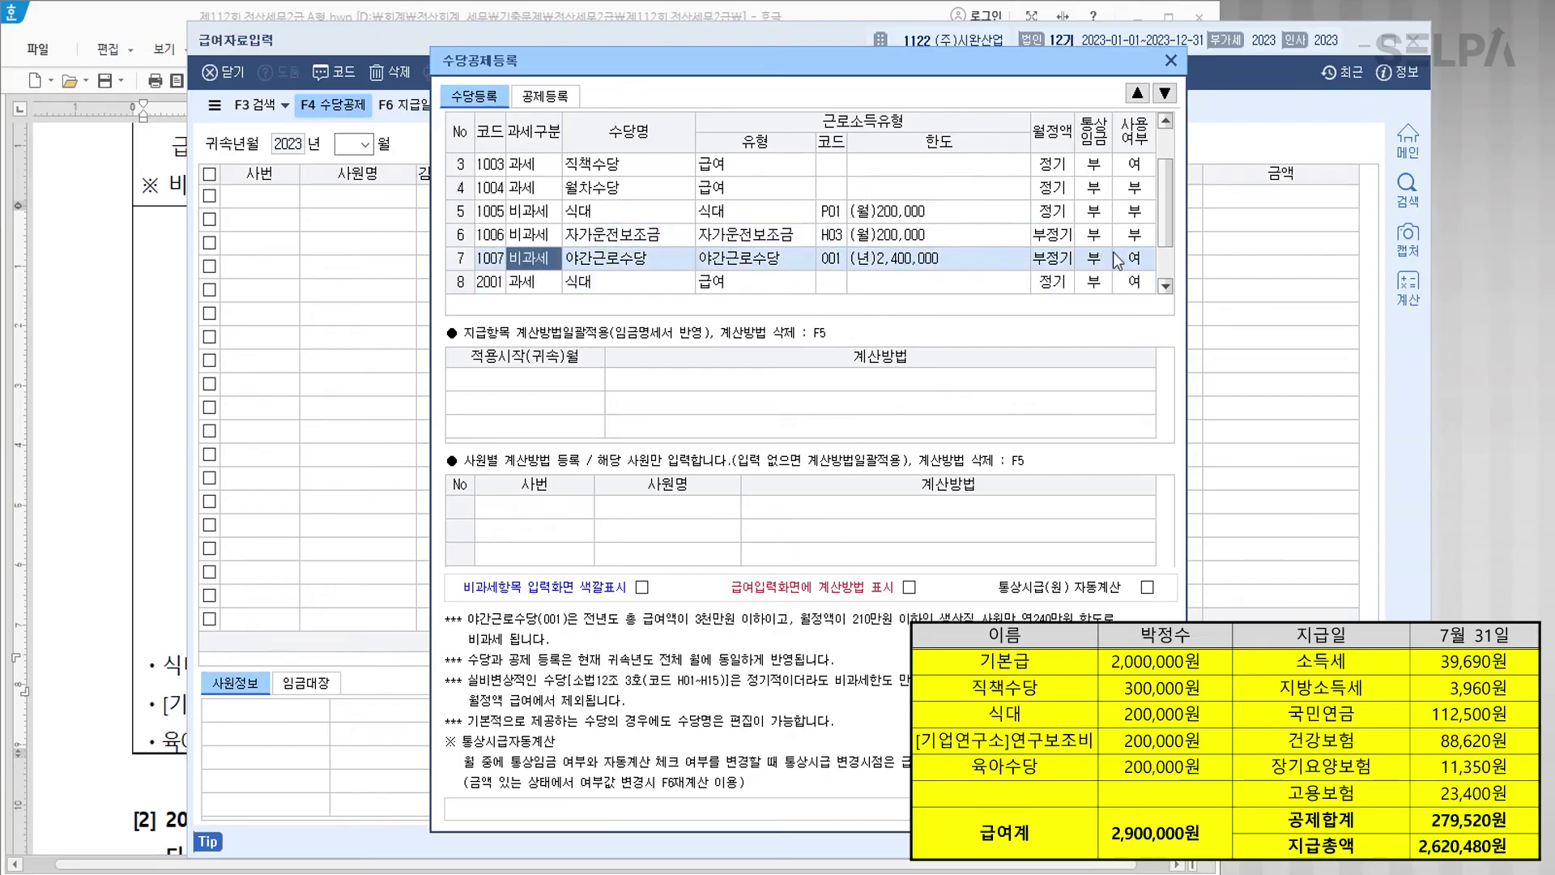
left_click(1134, 258)
key("0")
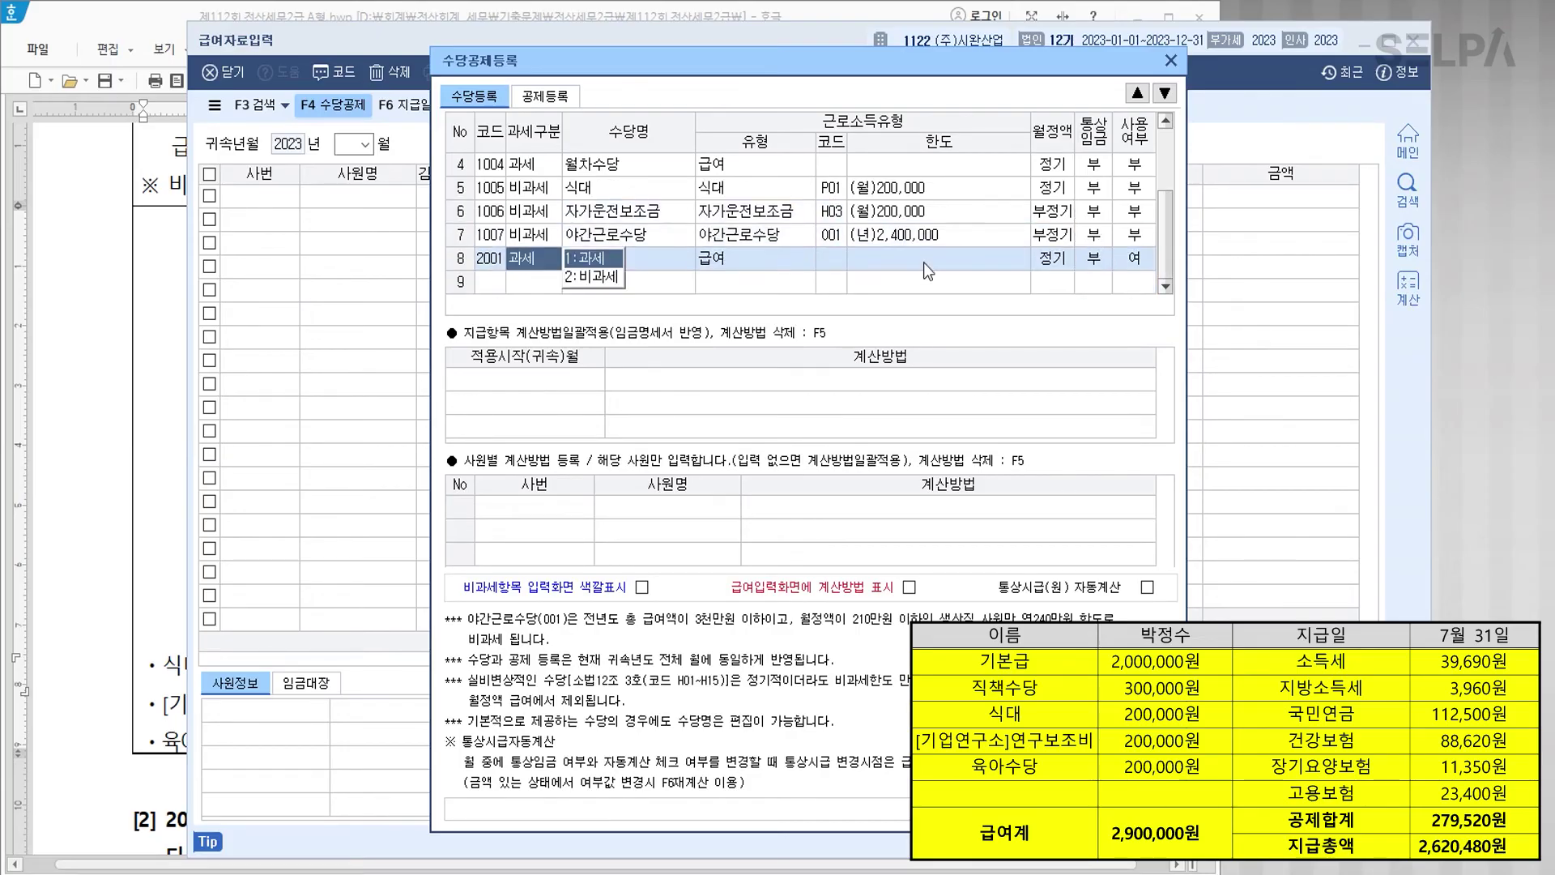
Step: Add non-taxable allowance [기업연구소]연구보조비 with non-taxable code H10
left_click(527, 281)
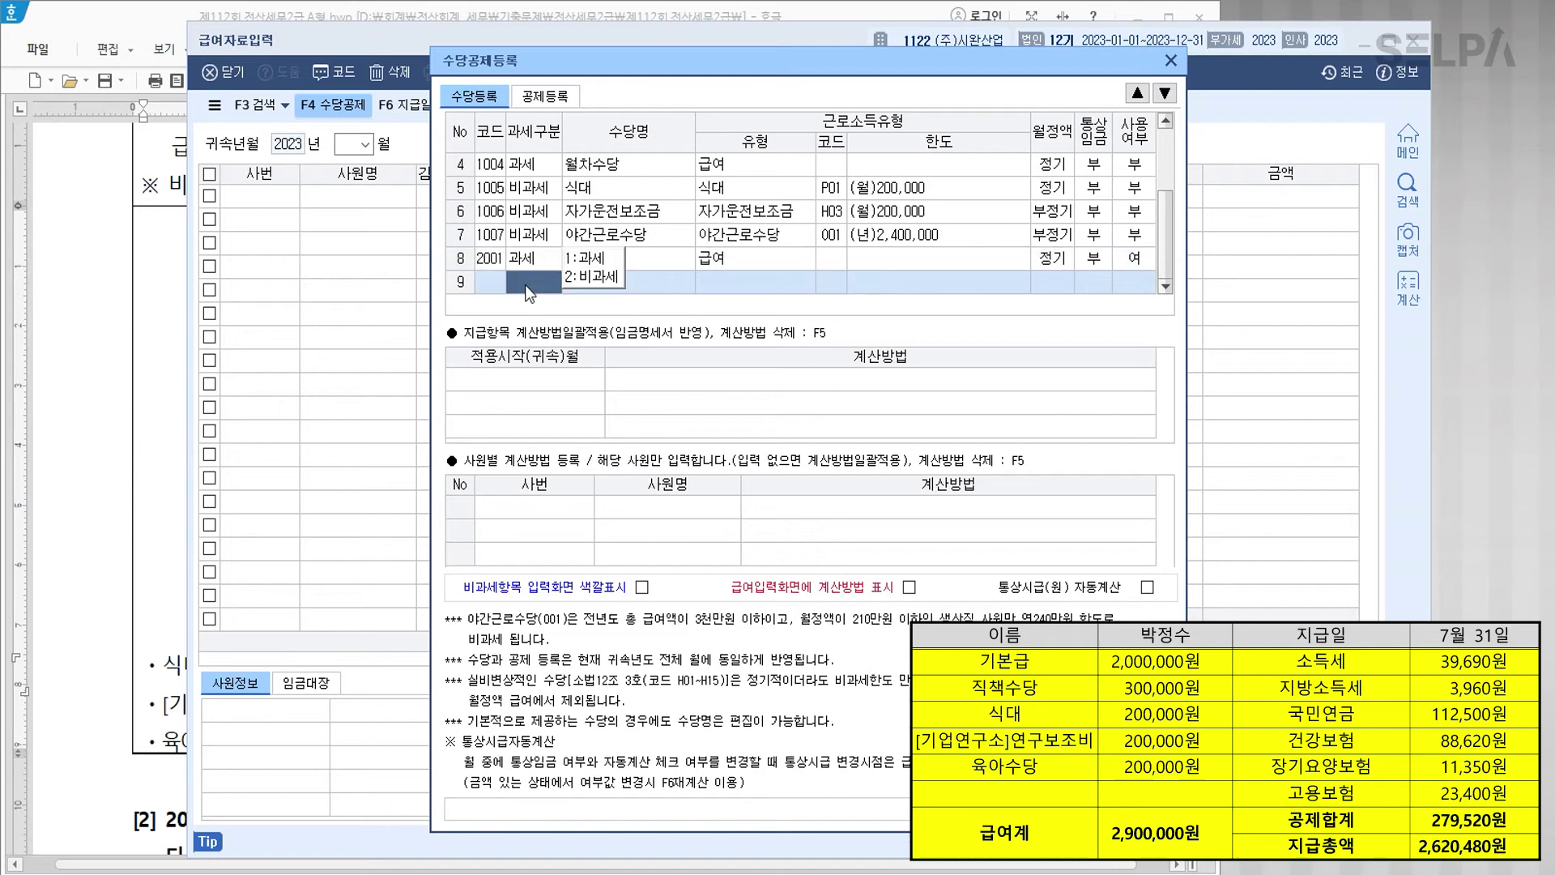
key("2")
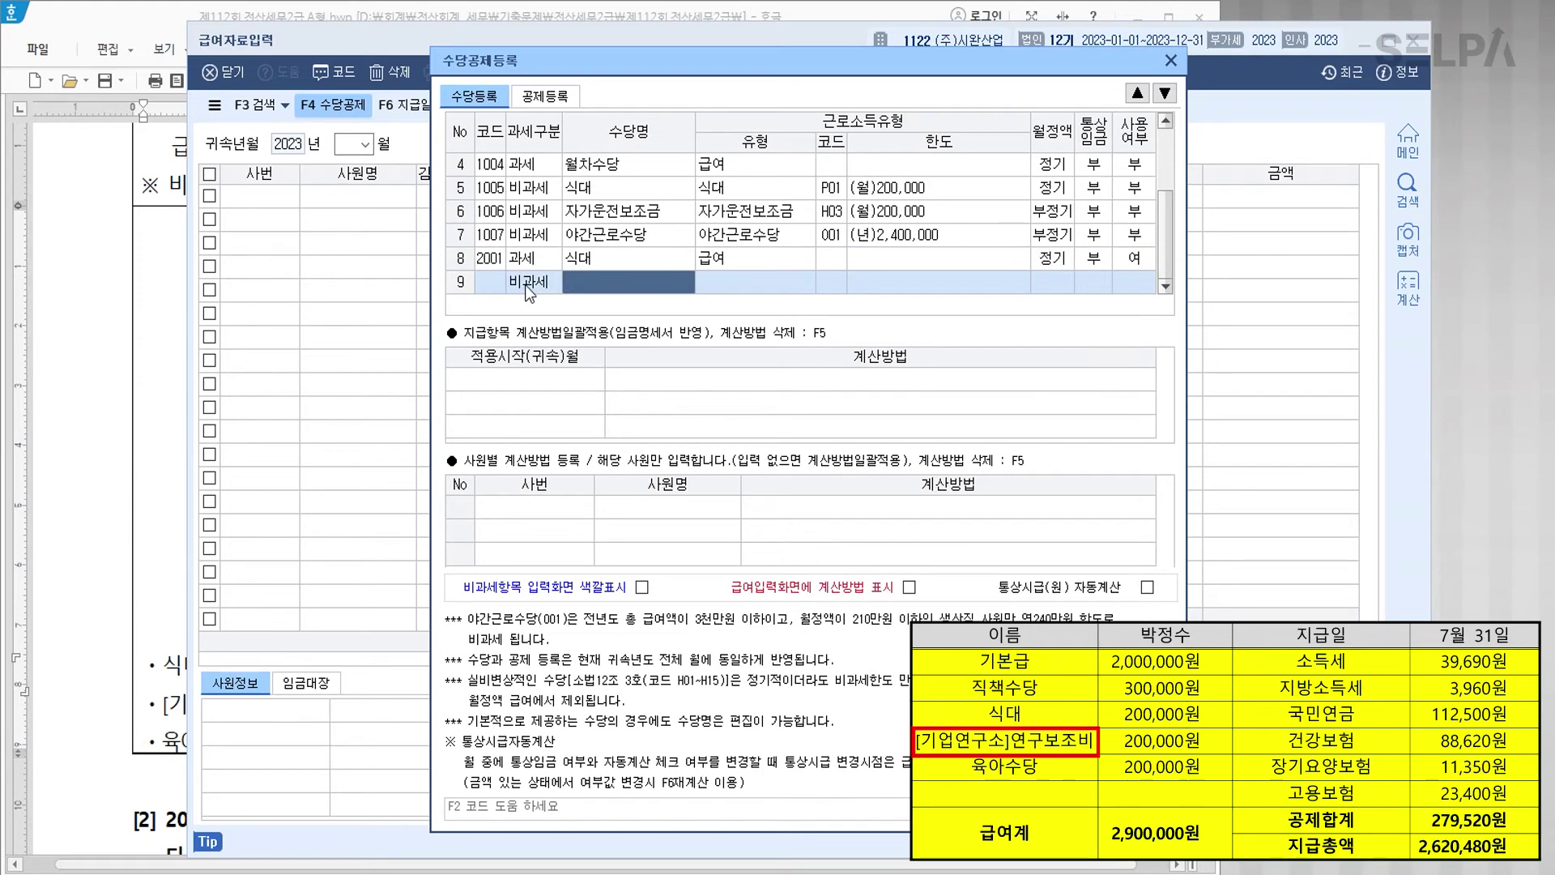
type("[")
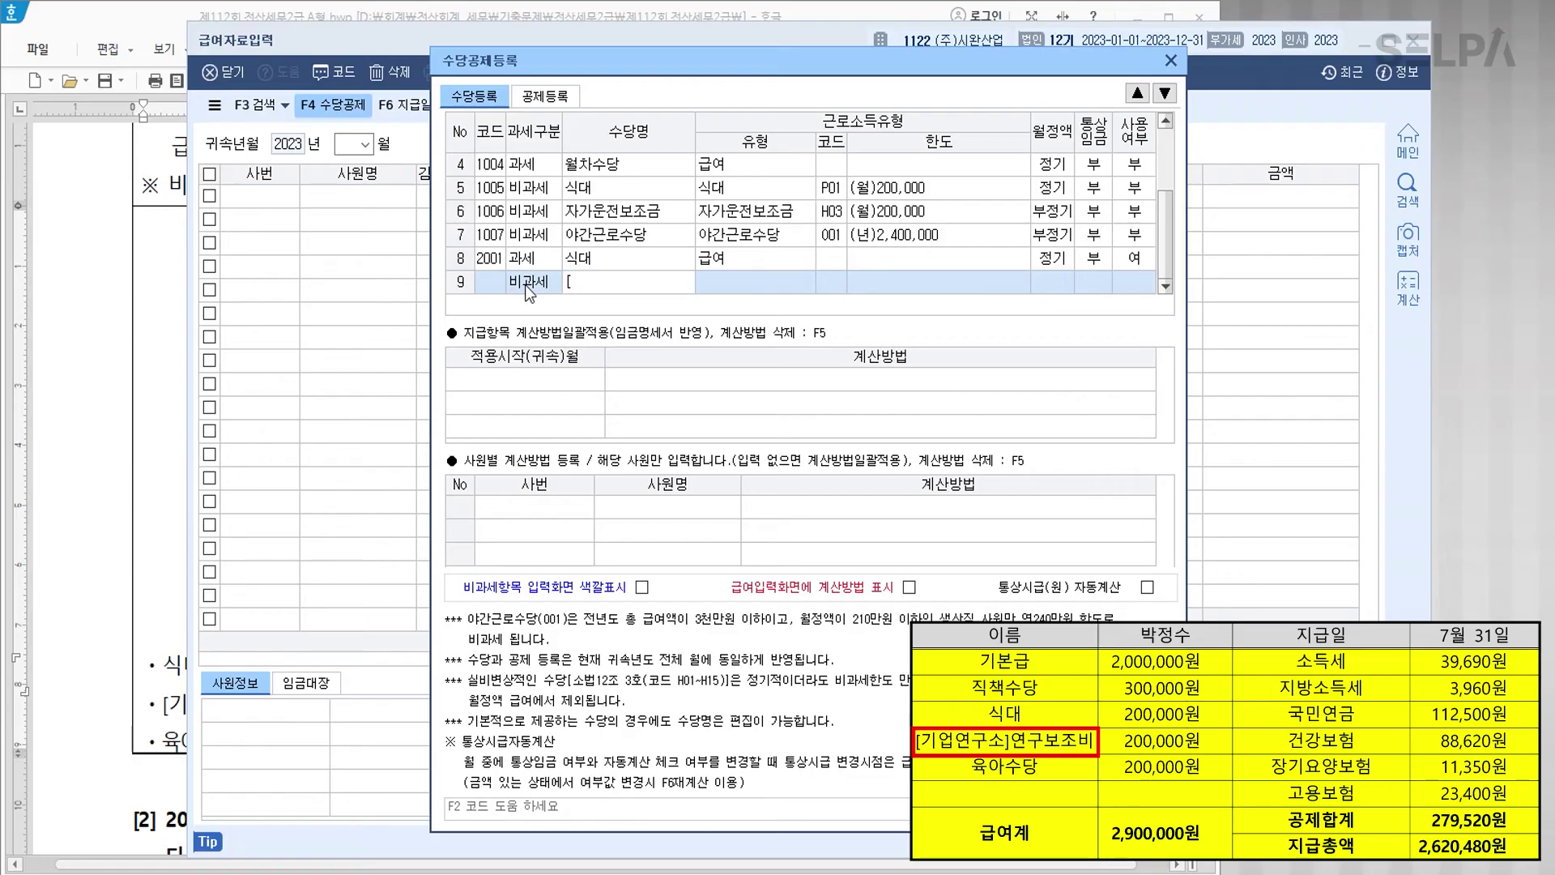
type("기업연구소]연구보조비")
key("Return")
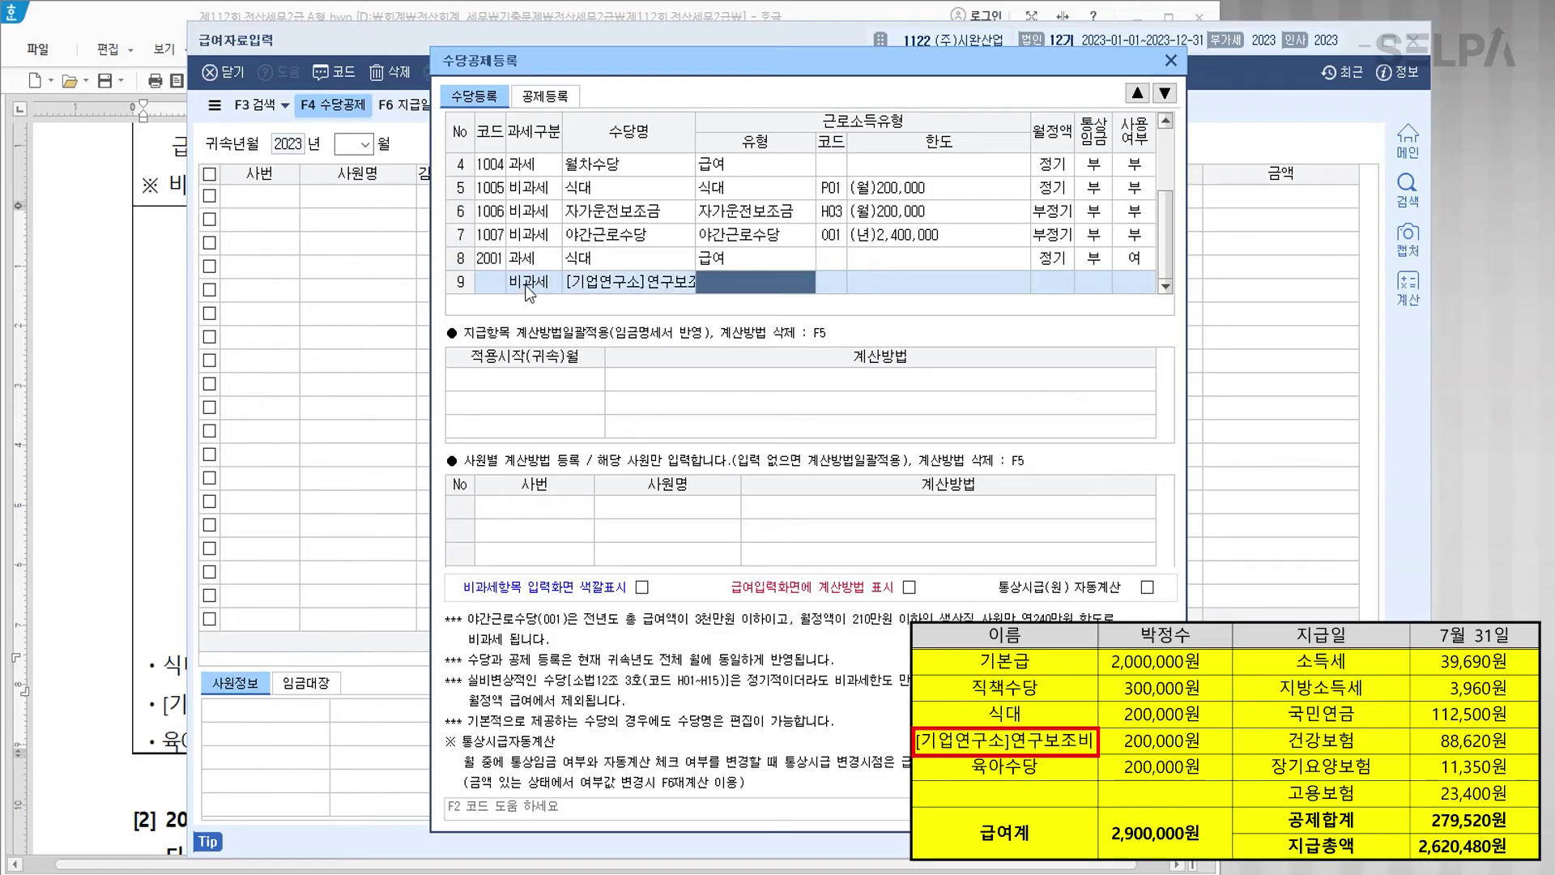
type("기업")
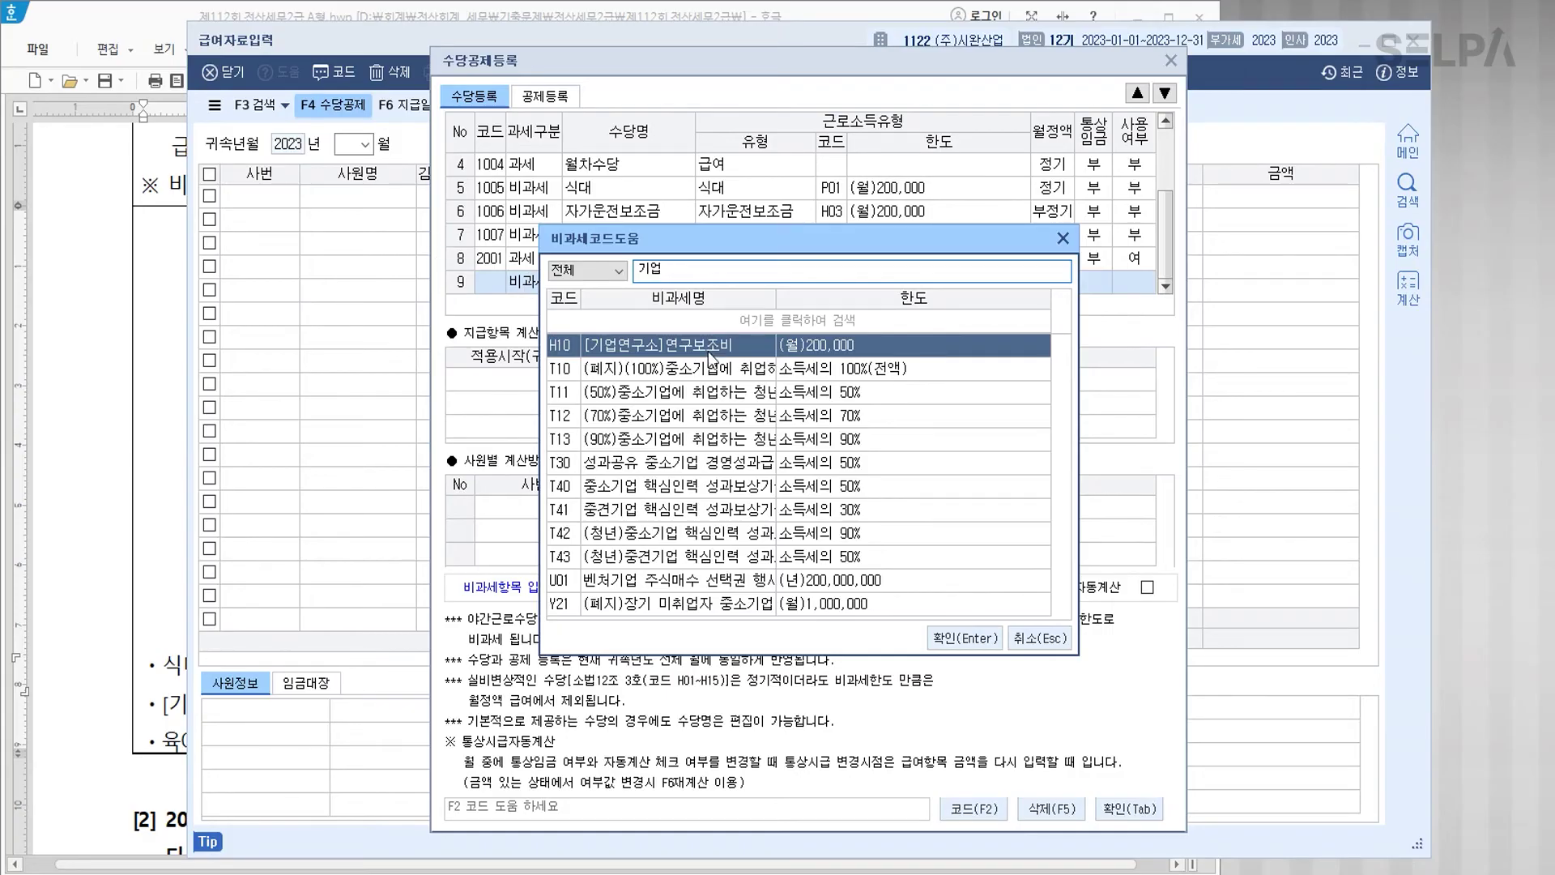
left_click(966, 634)
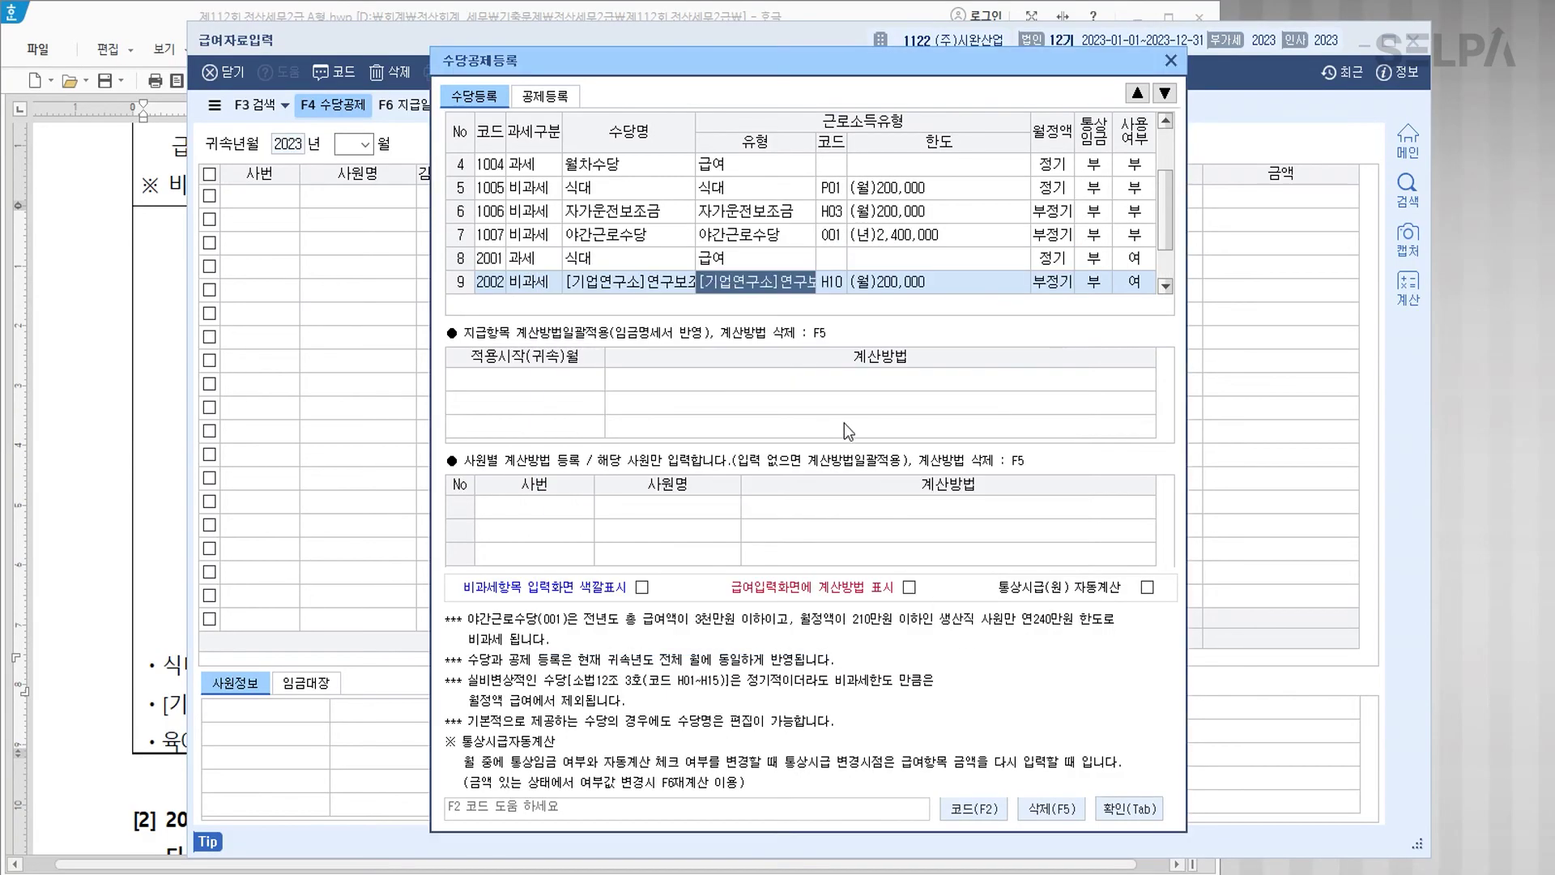
key("Return")
key("Return")
key("Return")
key("Return")
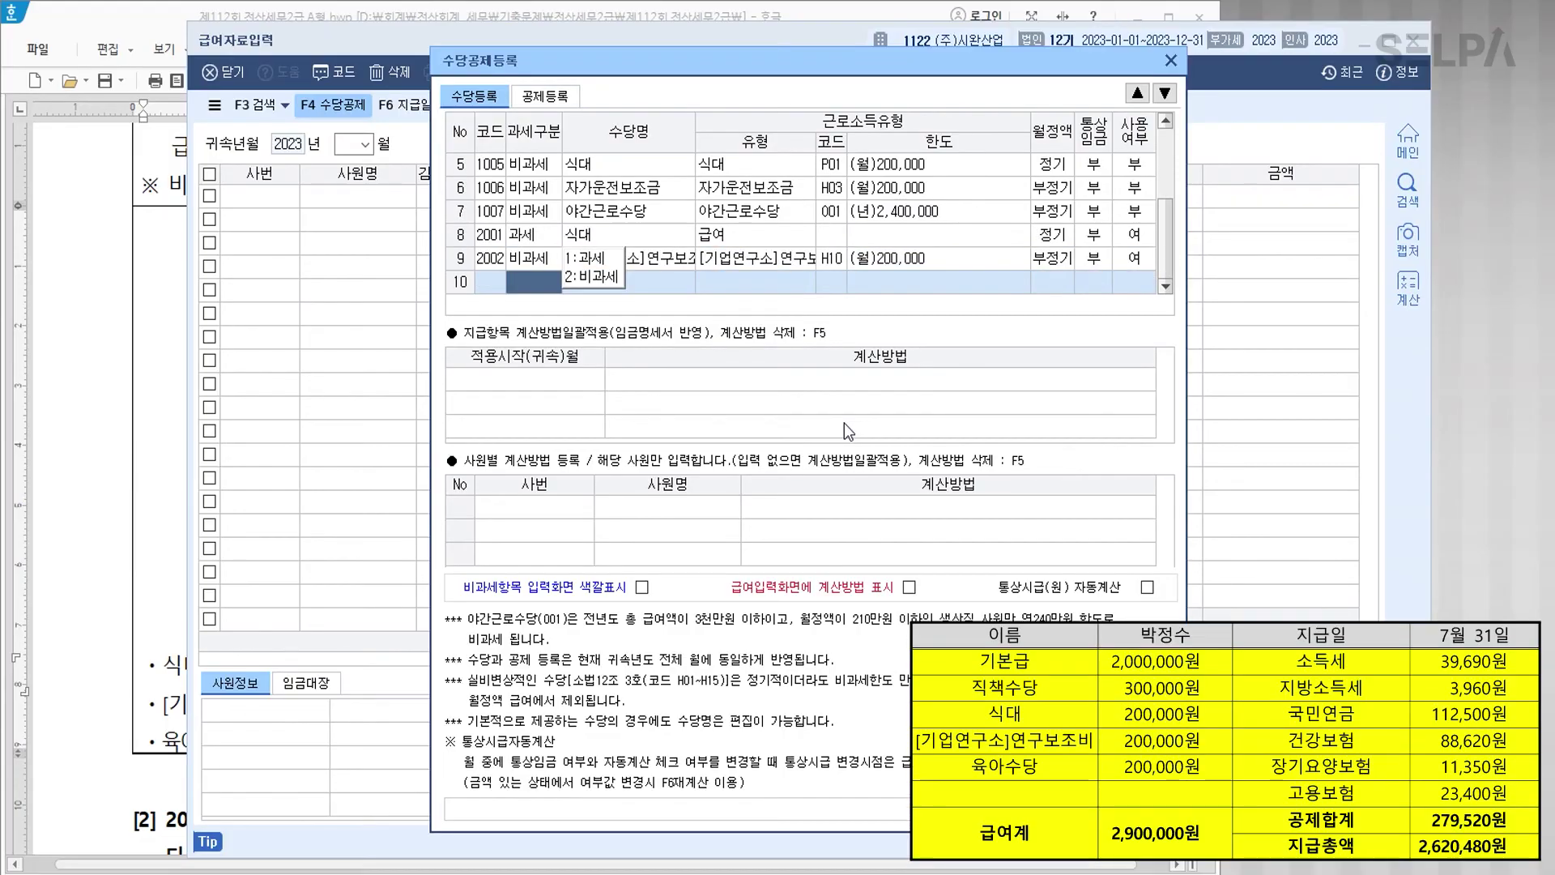
Step: Add non-taxable 육아수당 with code Q01 and confirm the allowance list
type("2육아수당")
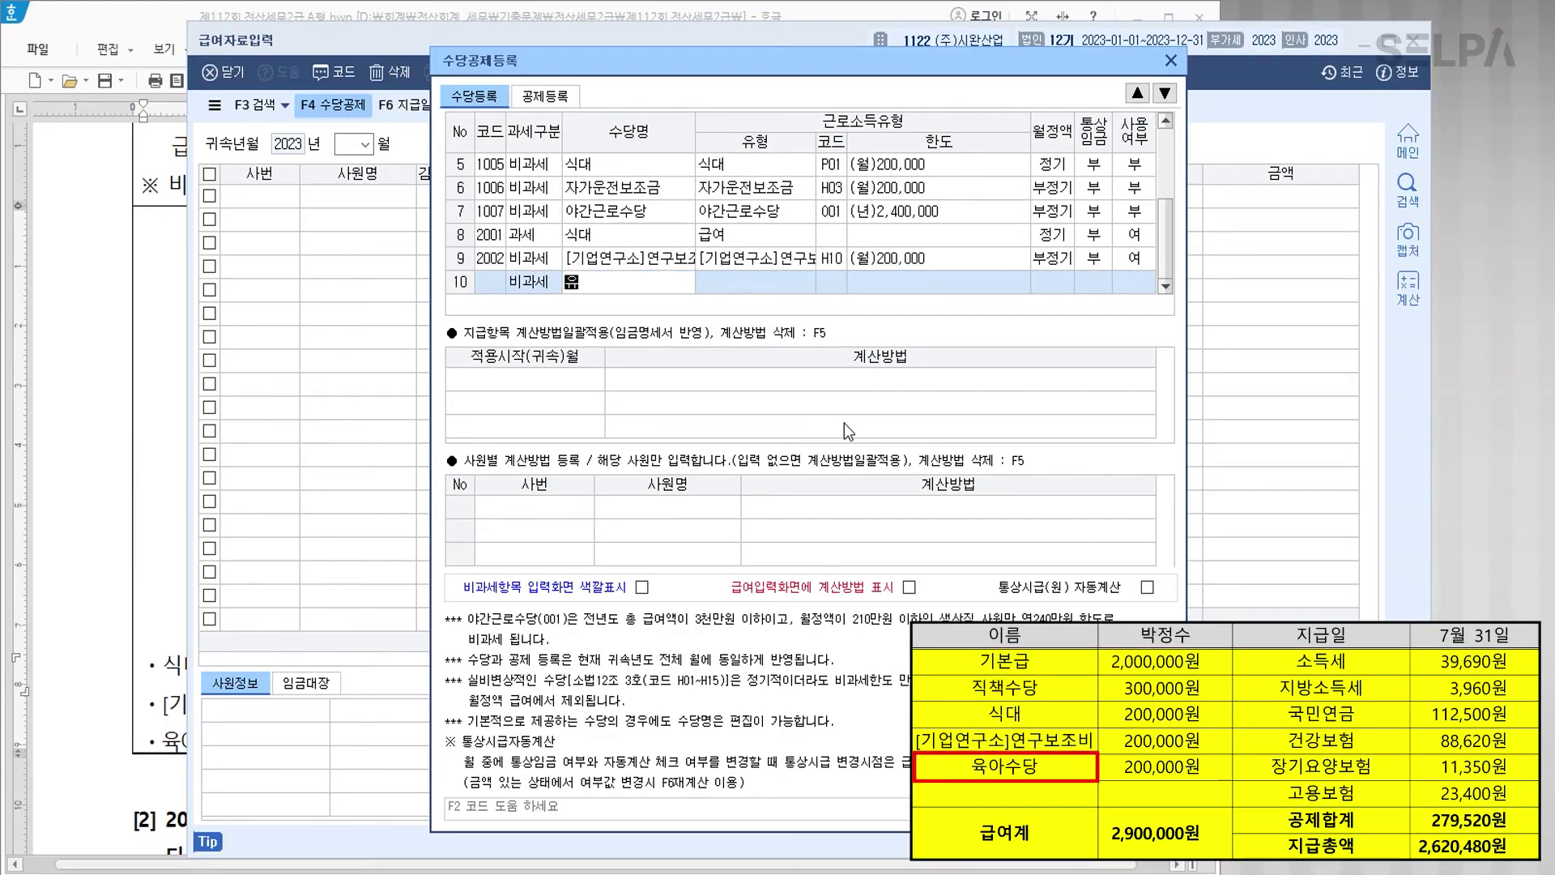
key("Return")
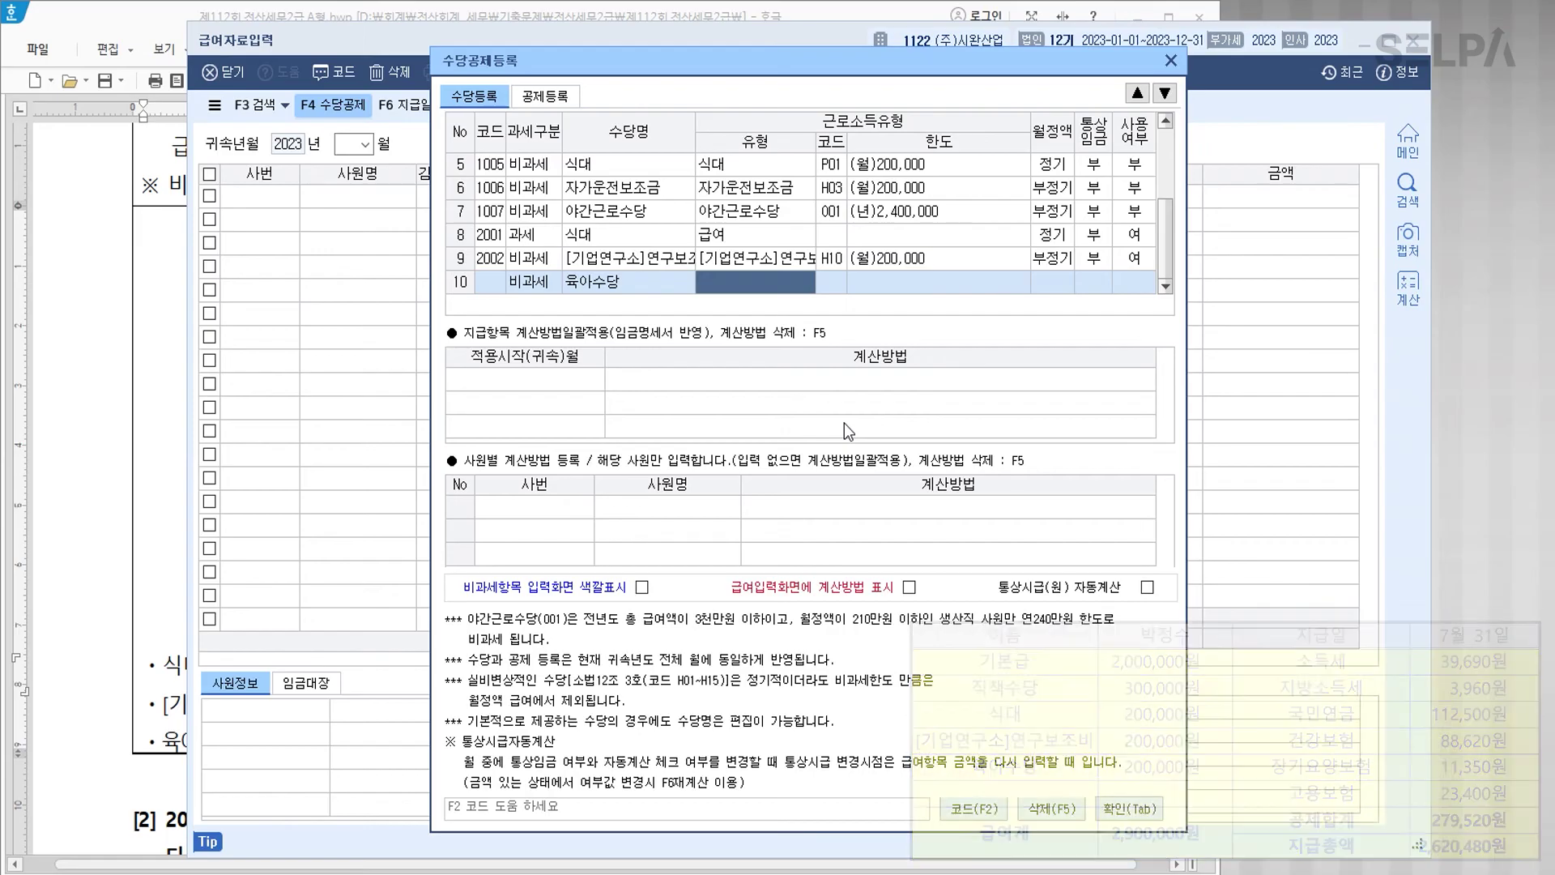
key("F2")
type("육아")
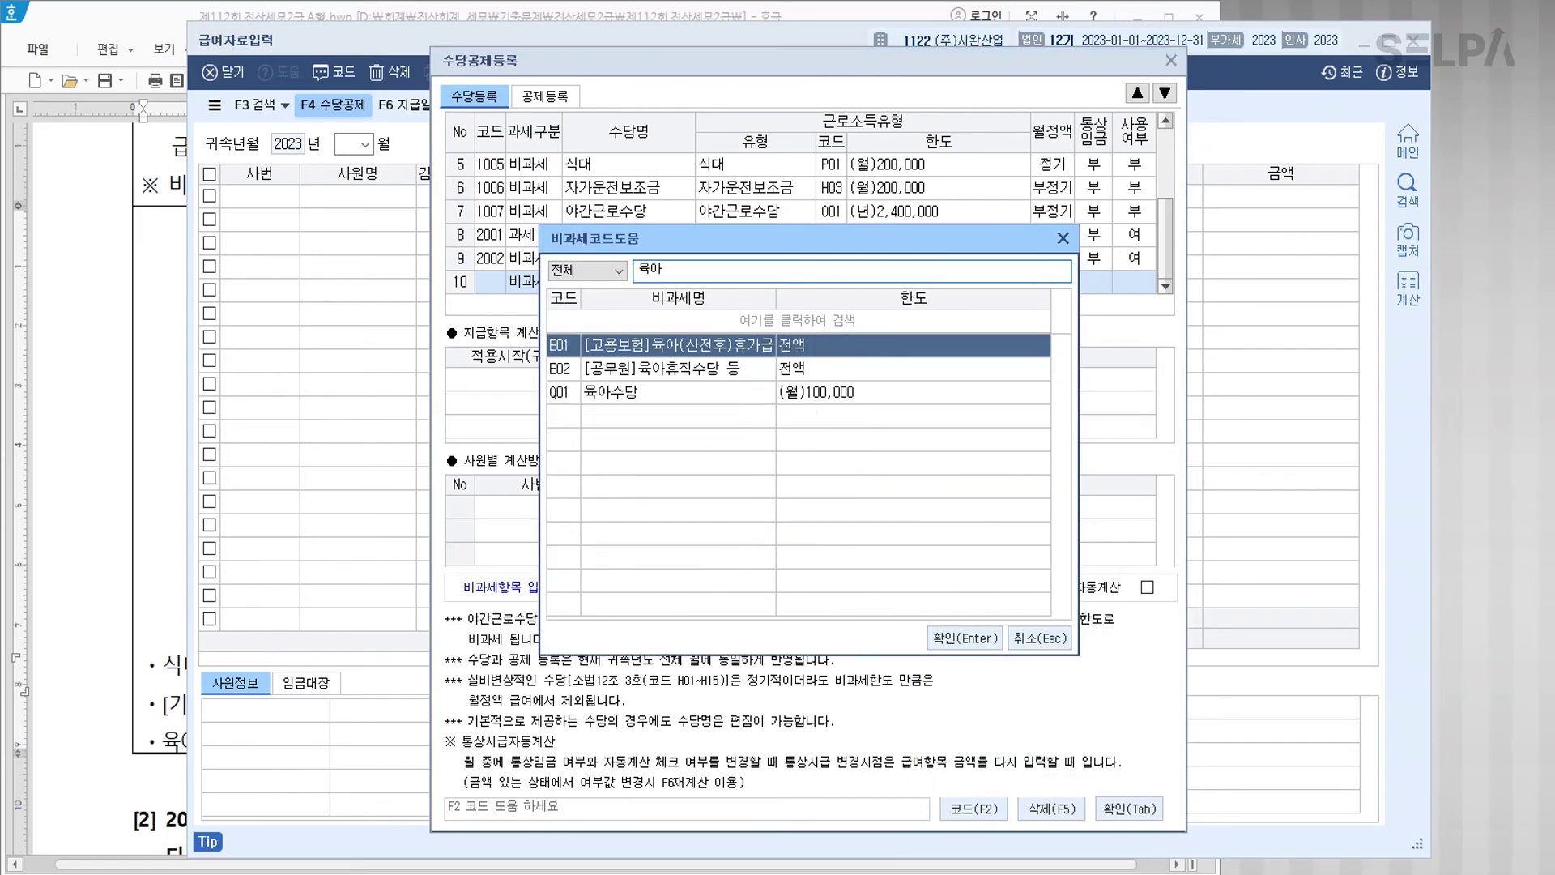
key("Down")
key("Down")
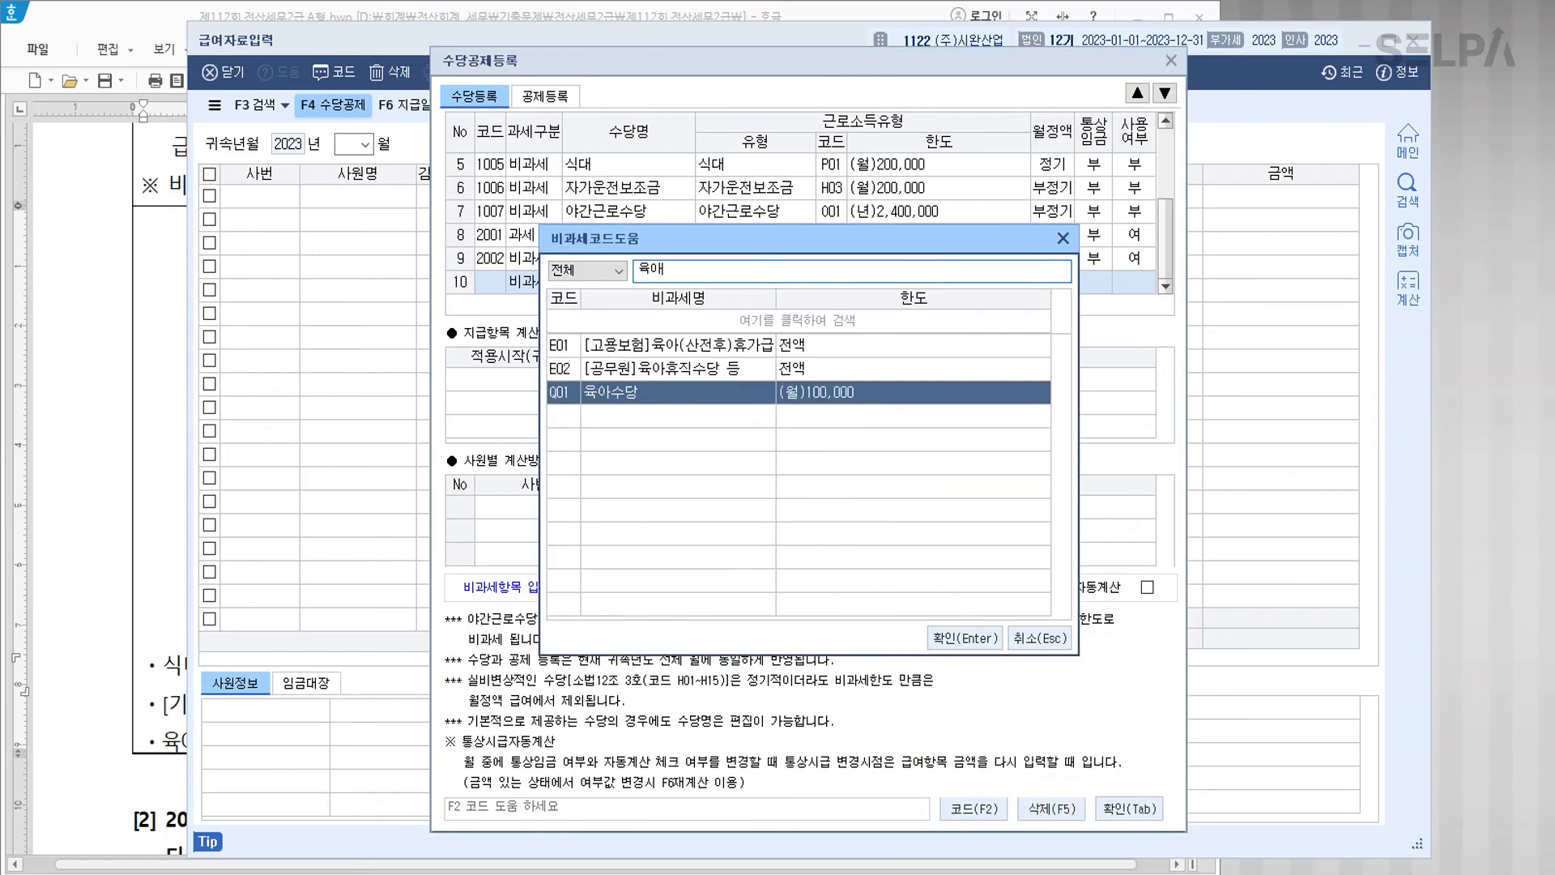
key("ctrl")
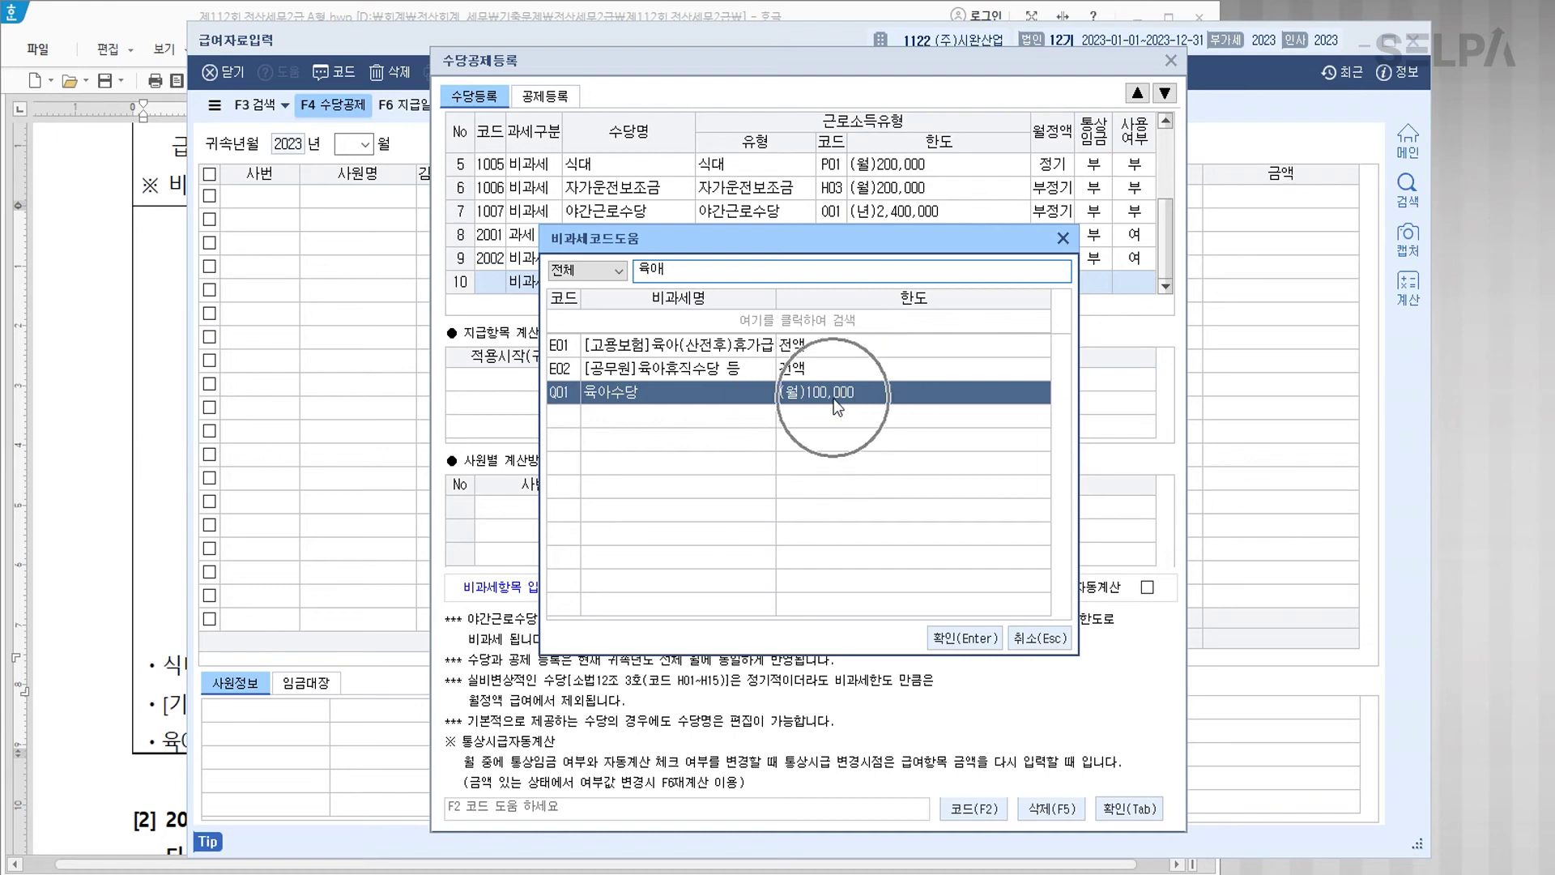
key("ctrl")
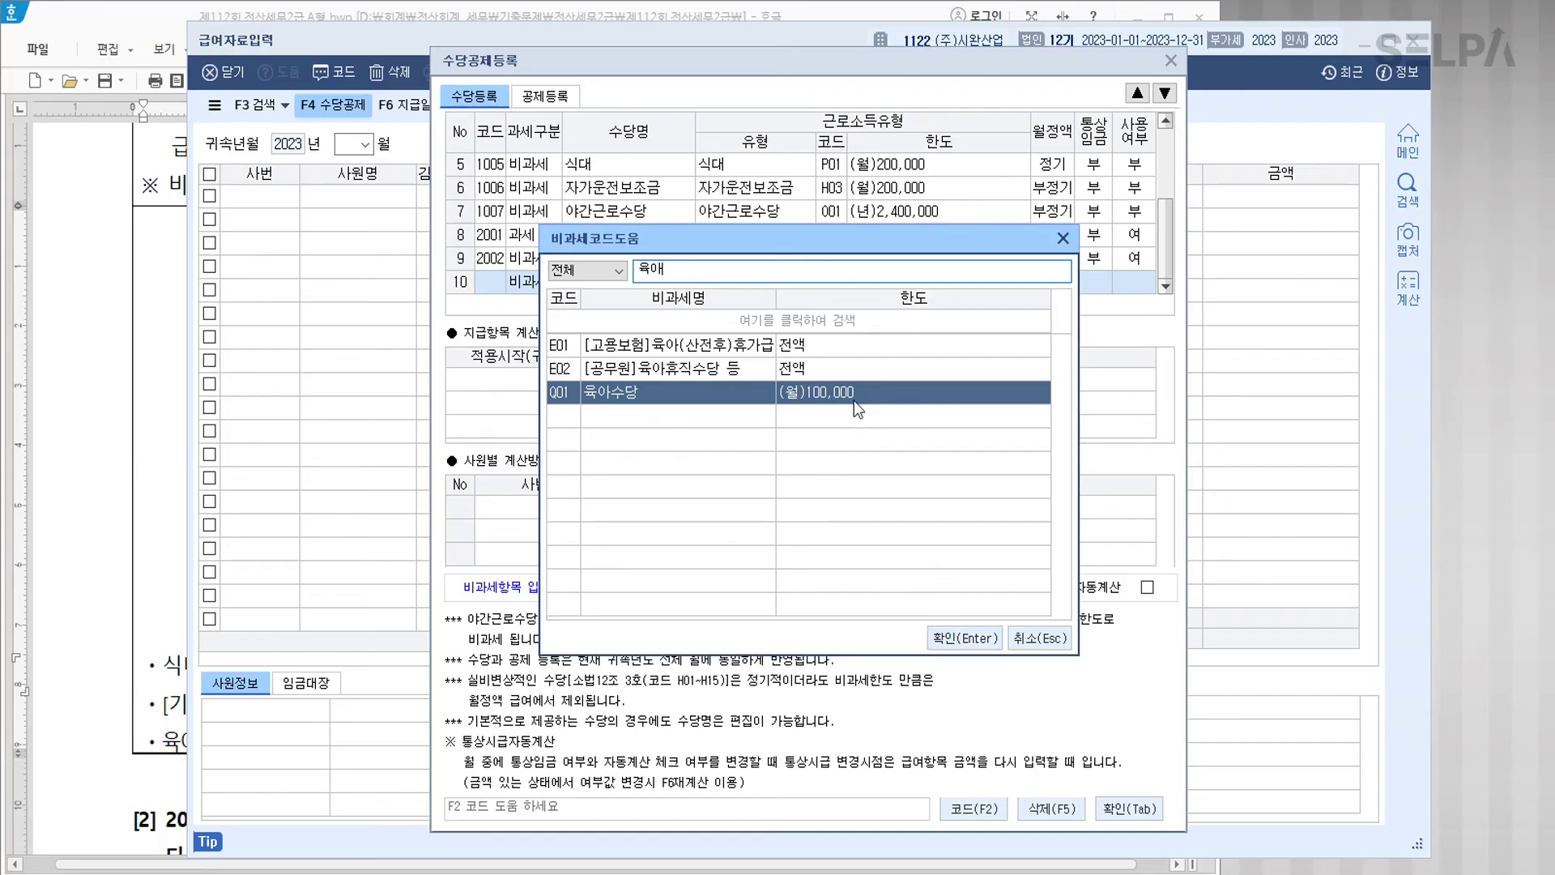
left_click(965, 638)
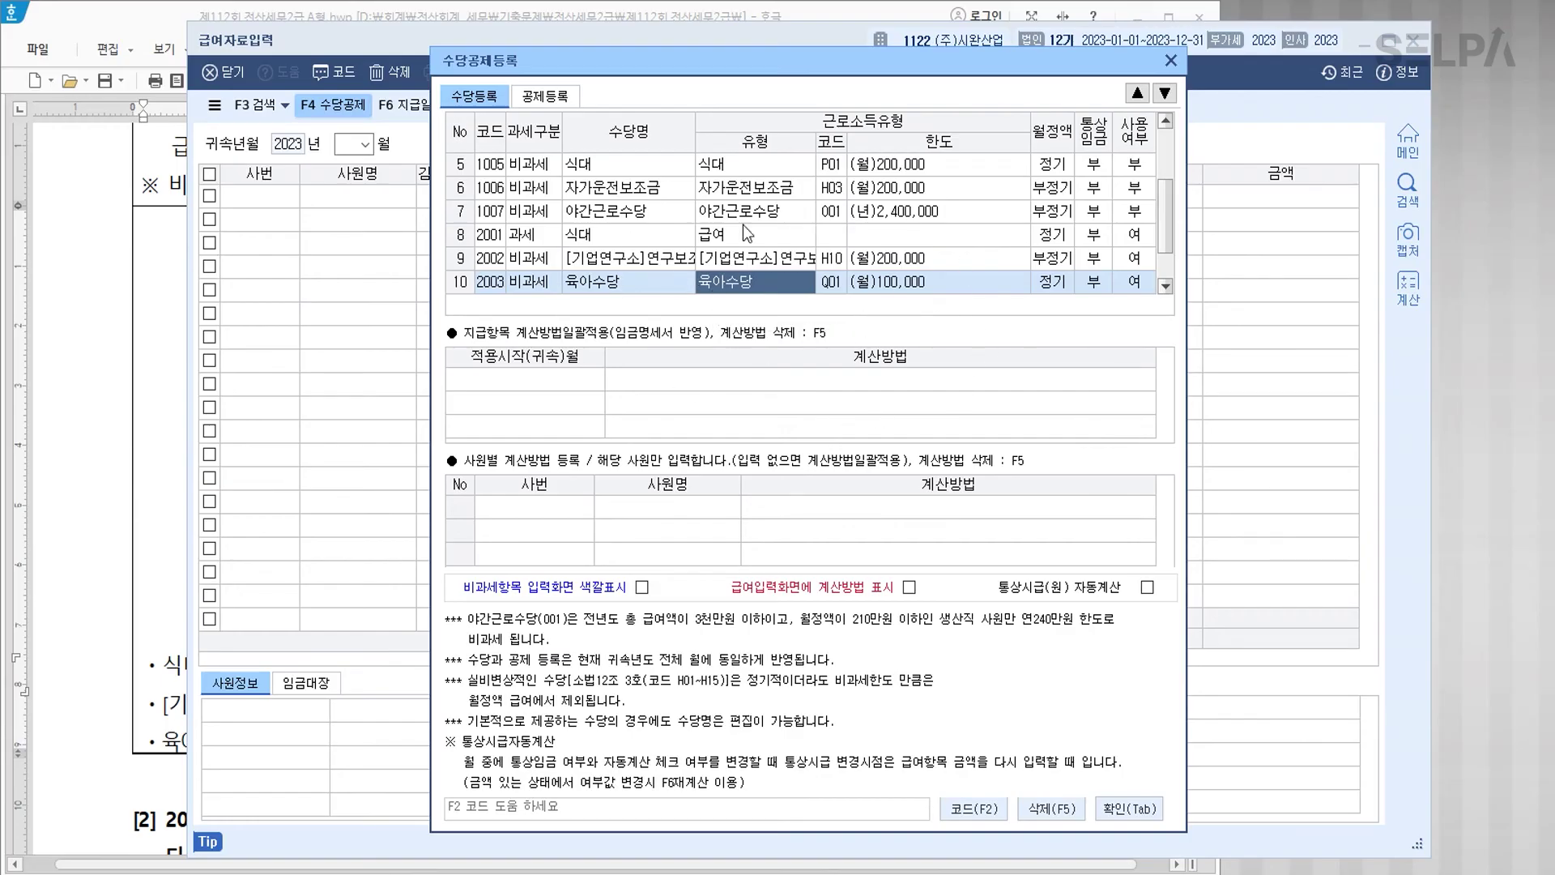
left_click(1145, 823)
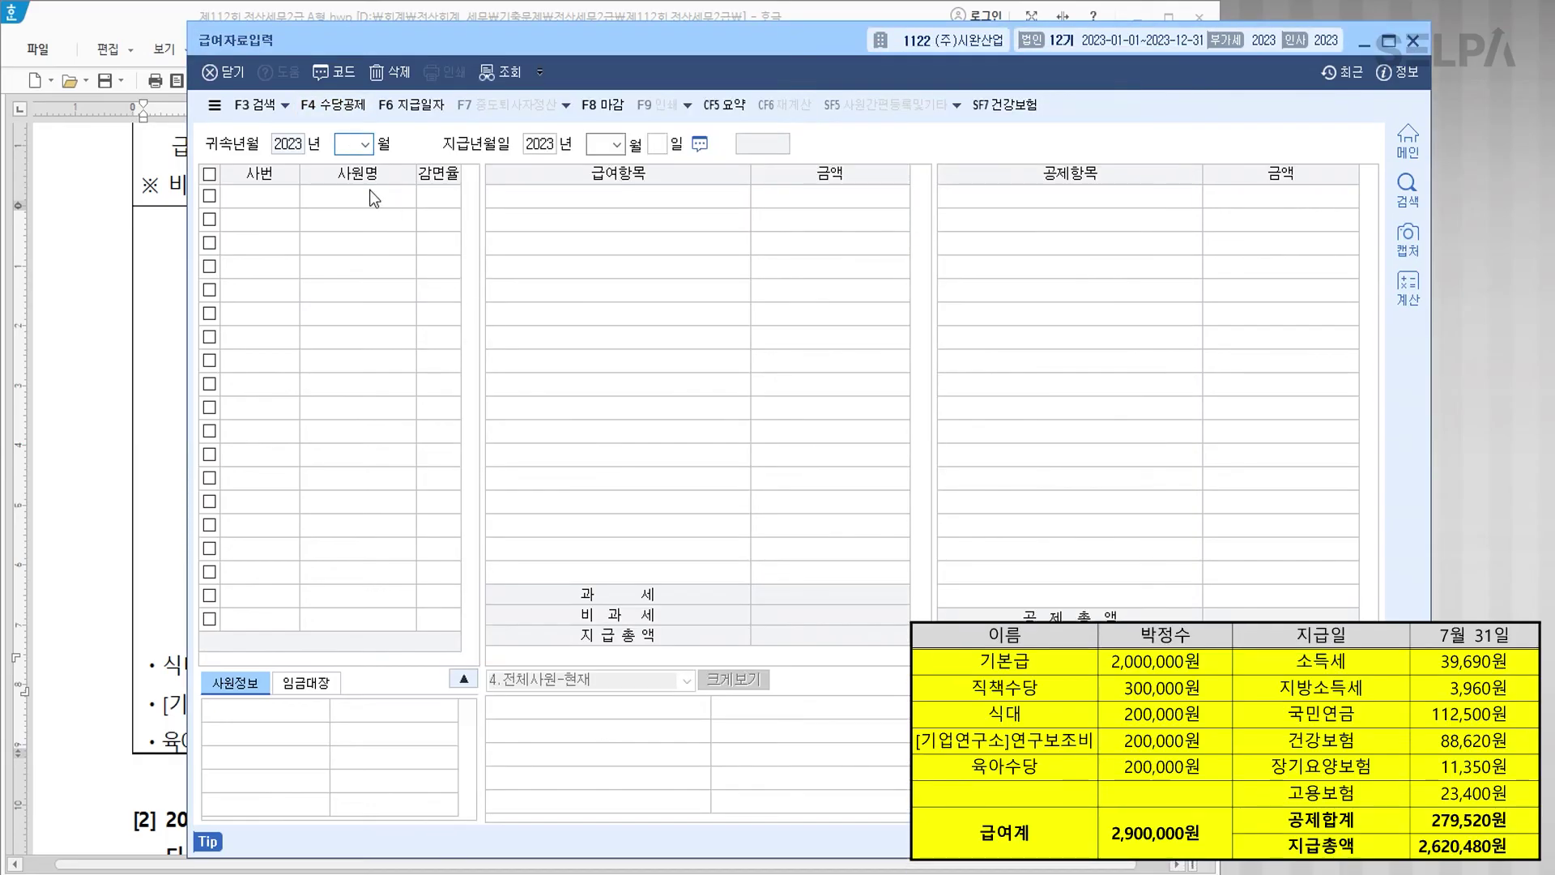
Step: Set the payroll attribution month to 07 and payment day to 31
type("07")
key("Return")
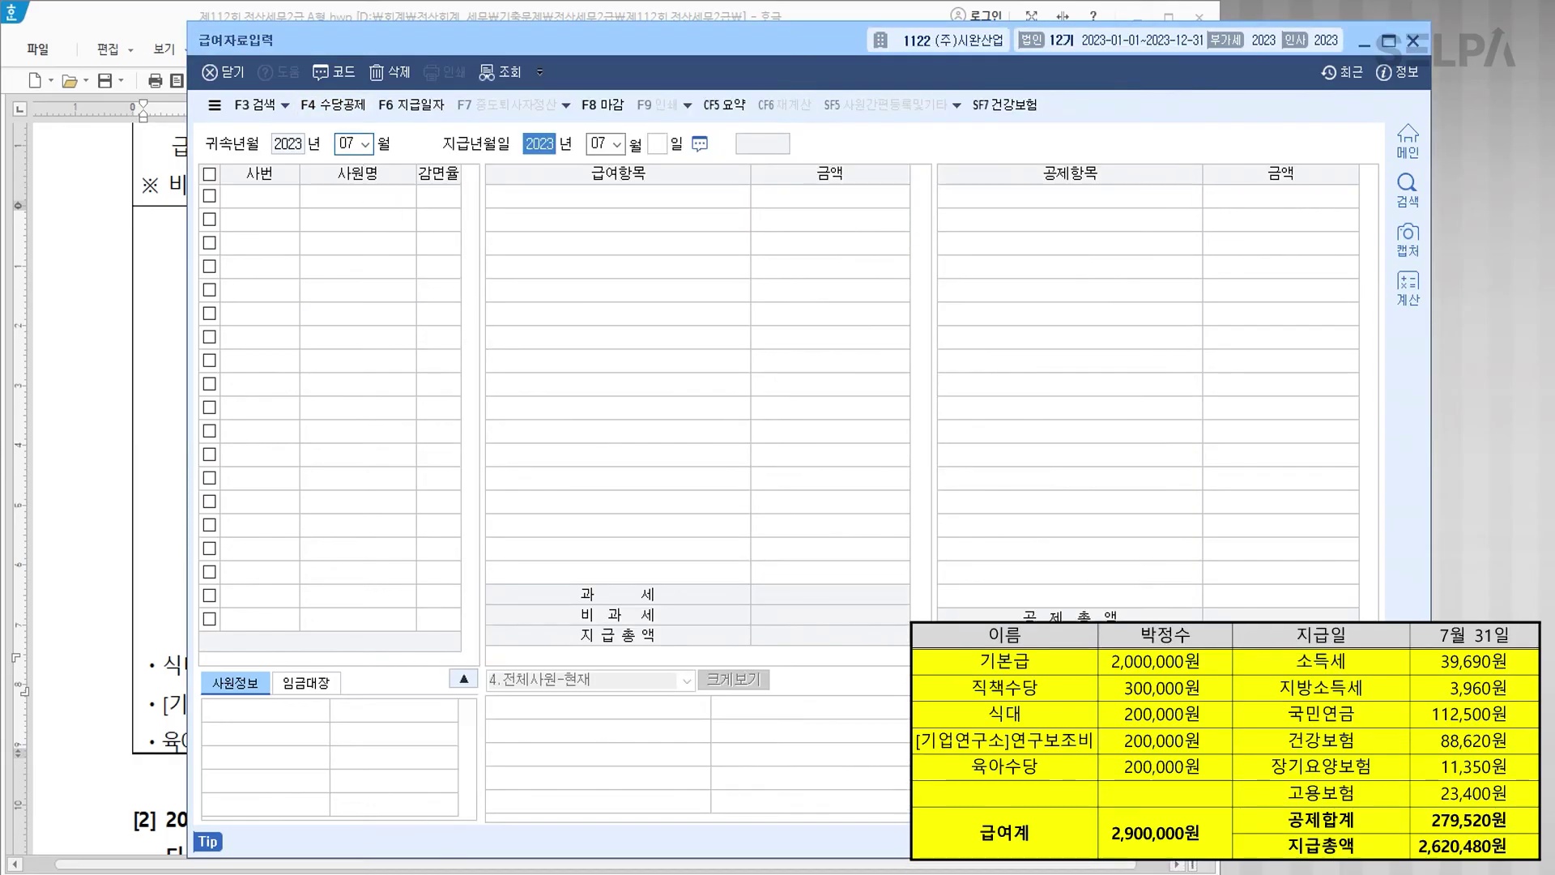
left_click(662, 144)
type("31")
key("Return")
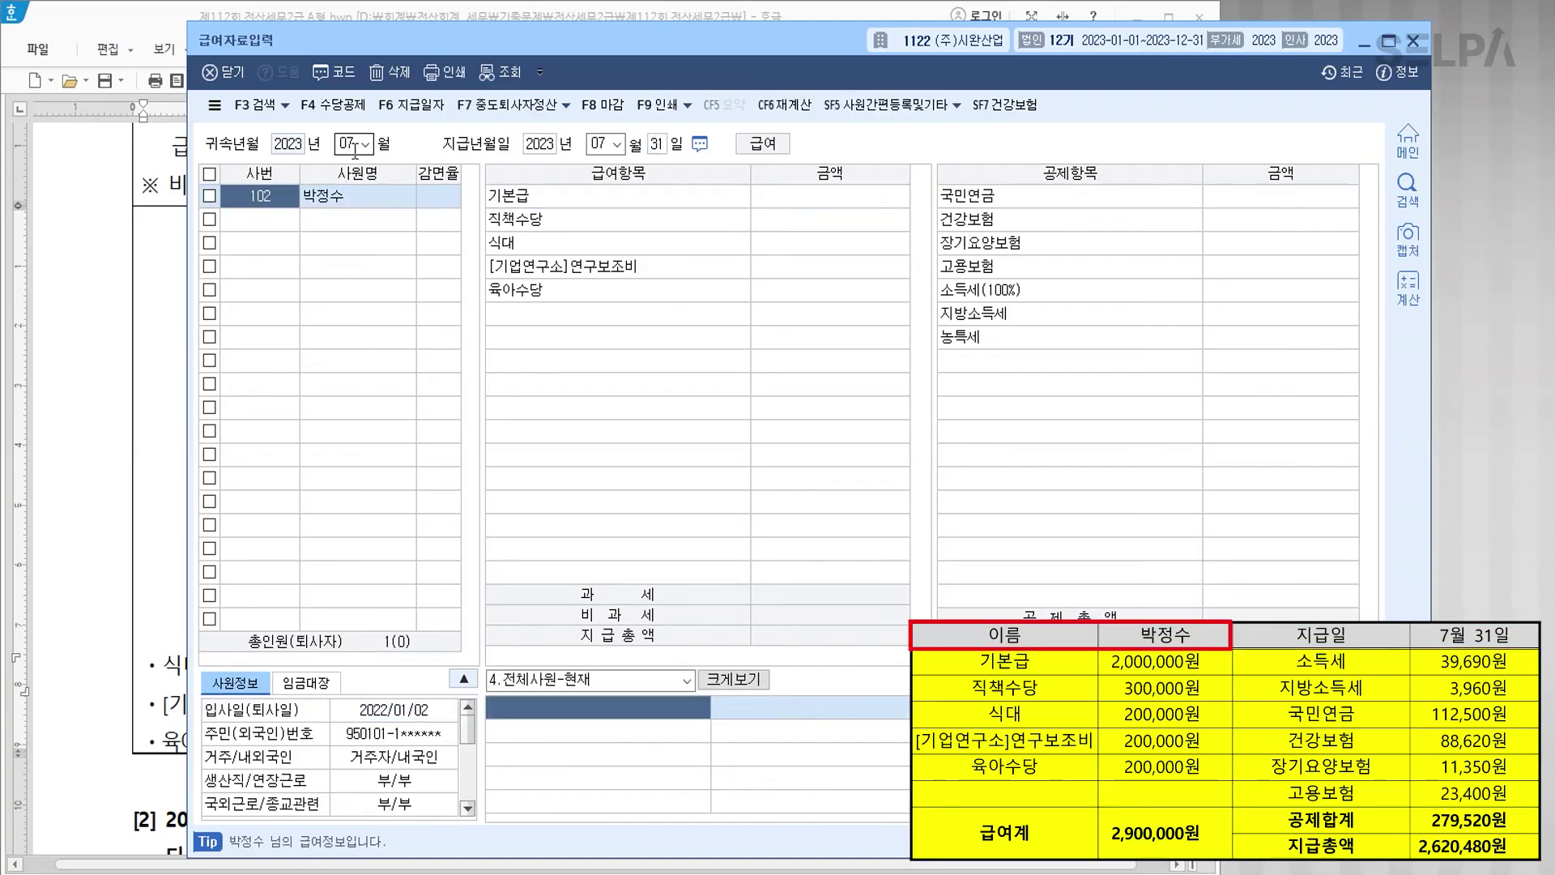
Step: Enter pay items: base 2,000,000, position 300,000, meal, research and childcare 200,000 each
key("Return")
type("2000000")
key("Return")
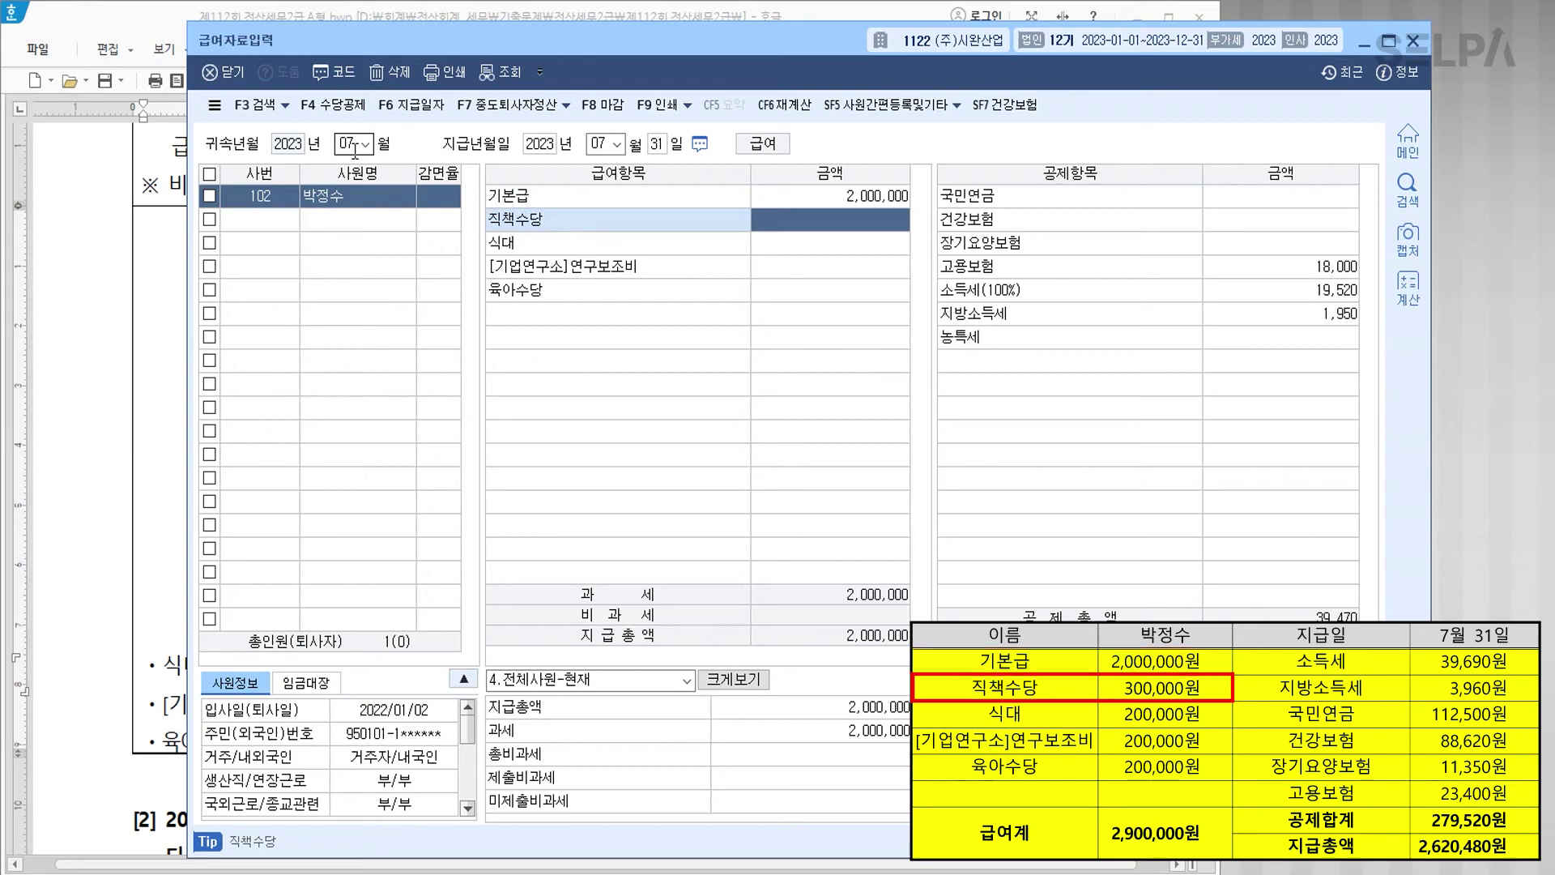
type("3000000")
key("Return")
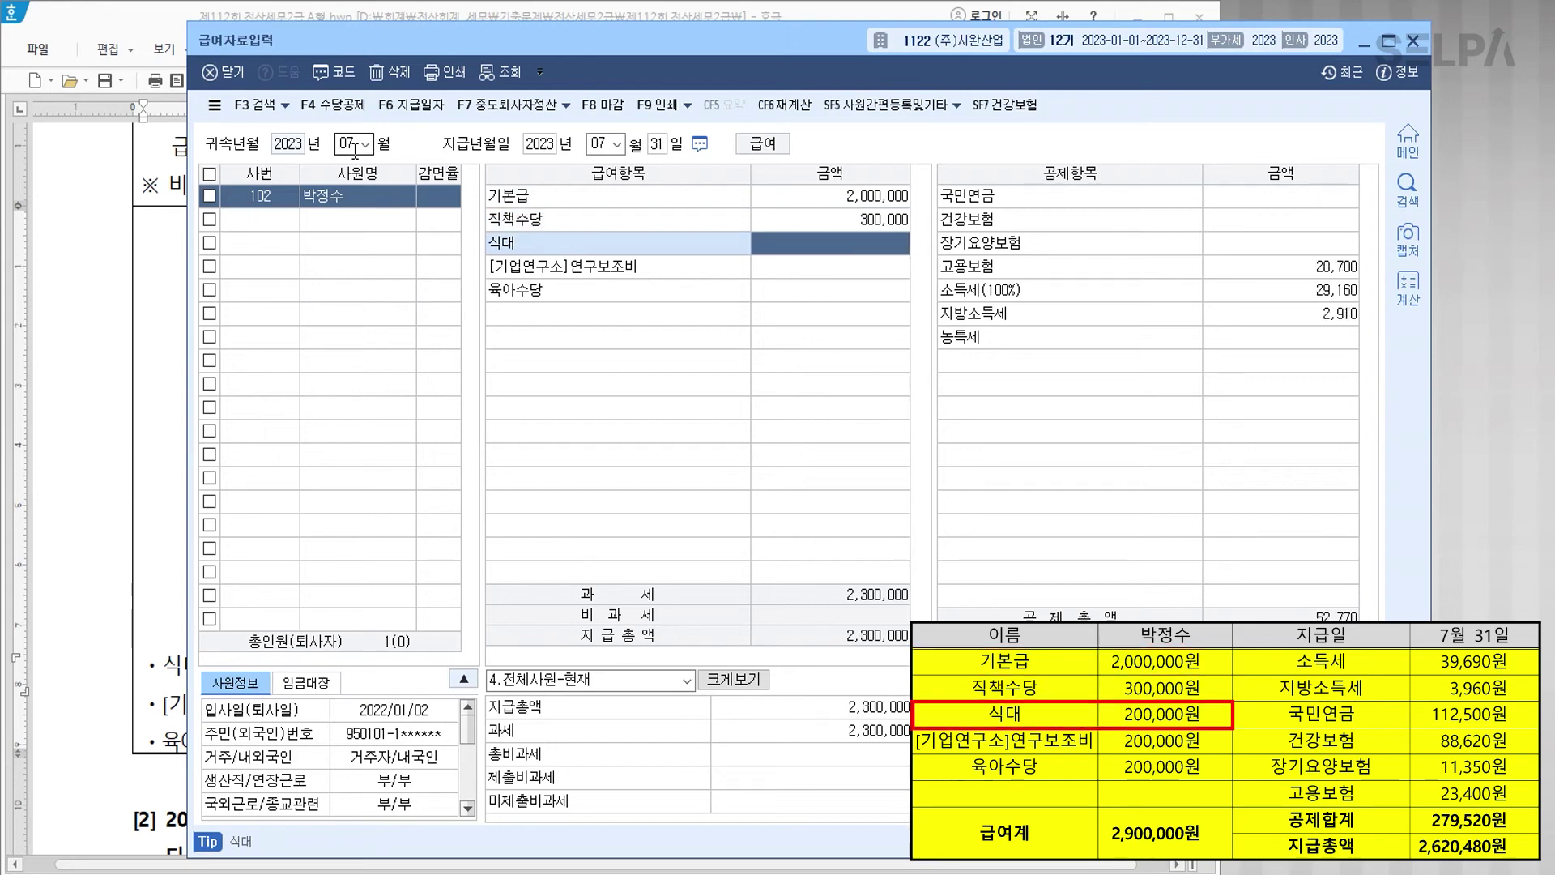
type("200000")
key("Return")
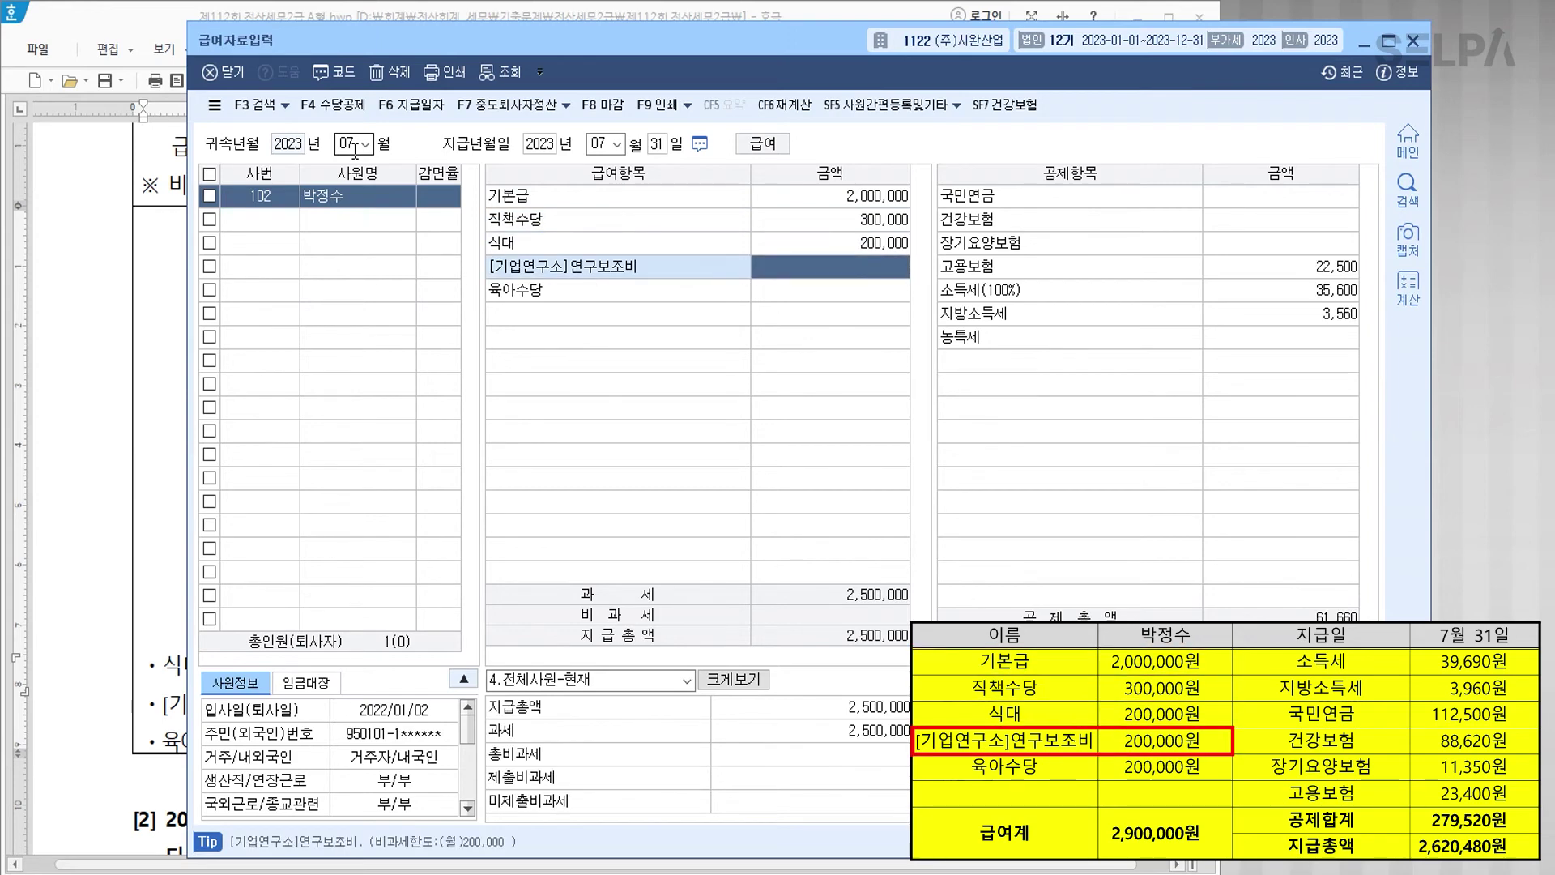
type("200000")
key("Return")
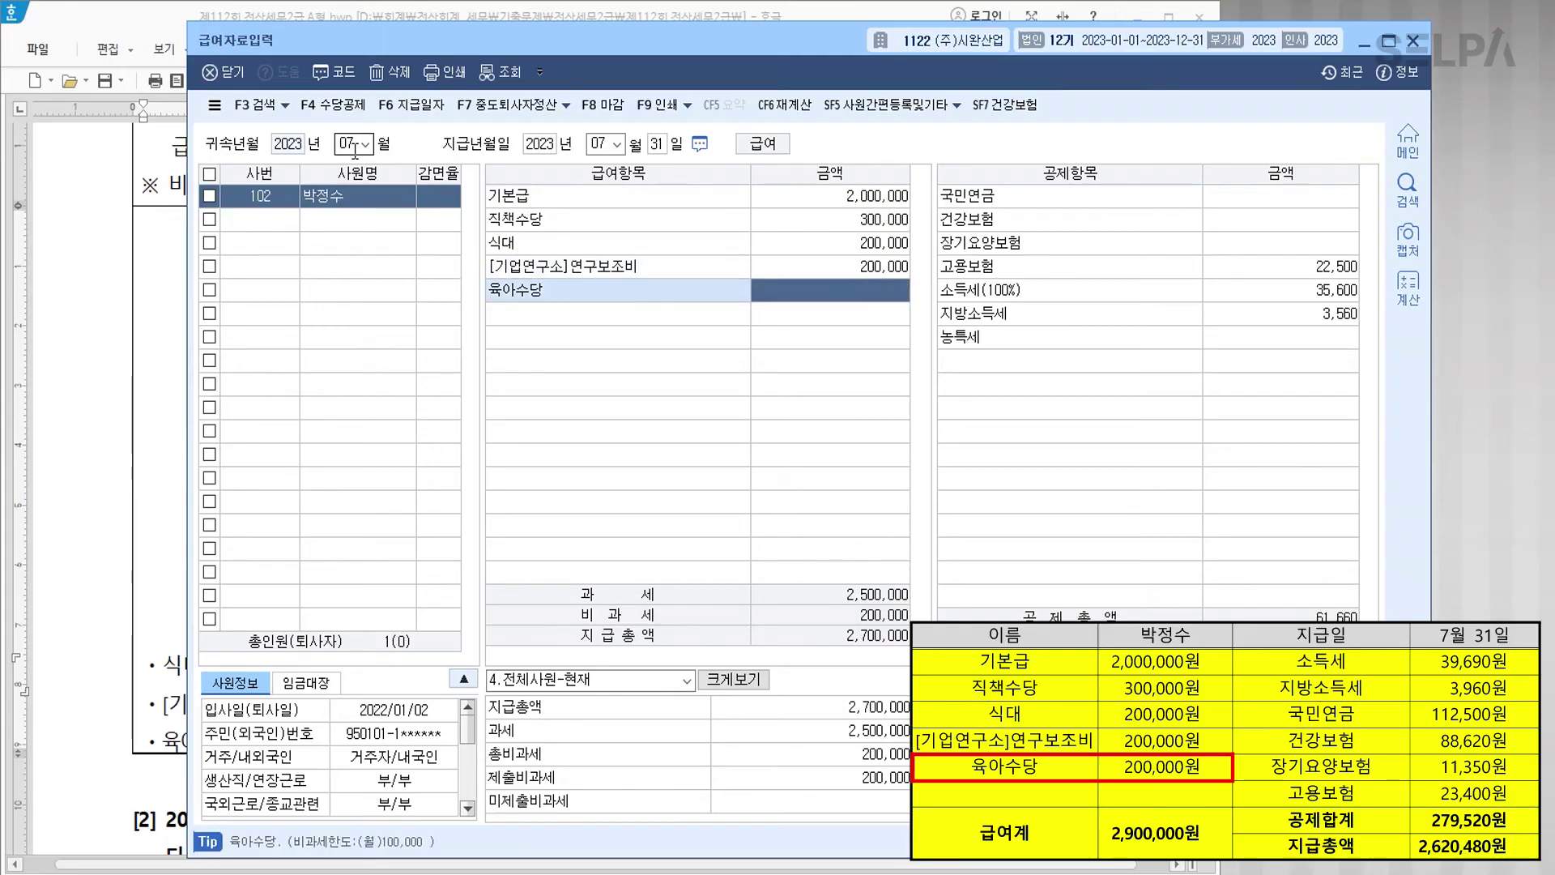
type("200000")
key("Return")
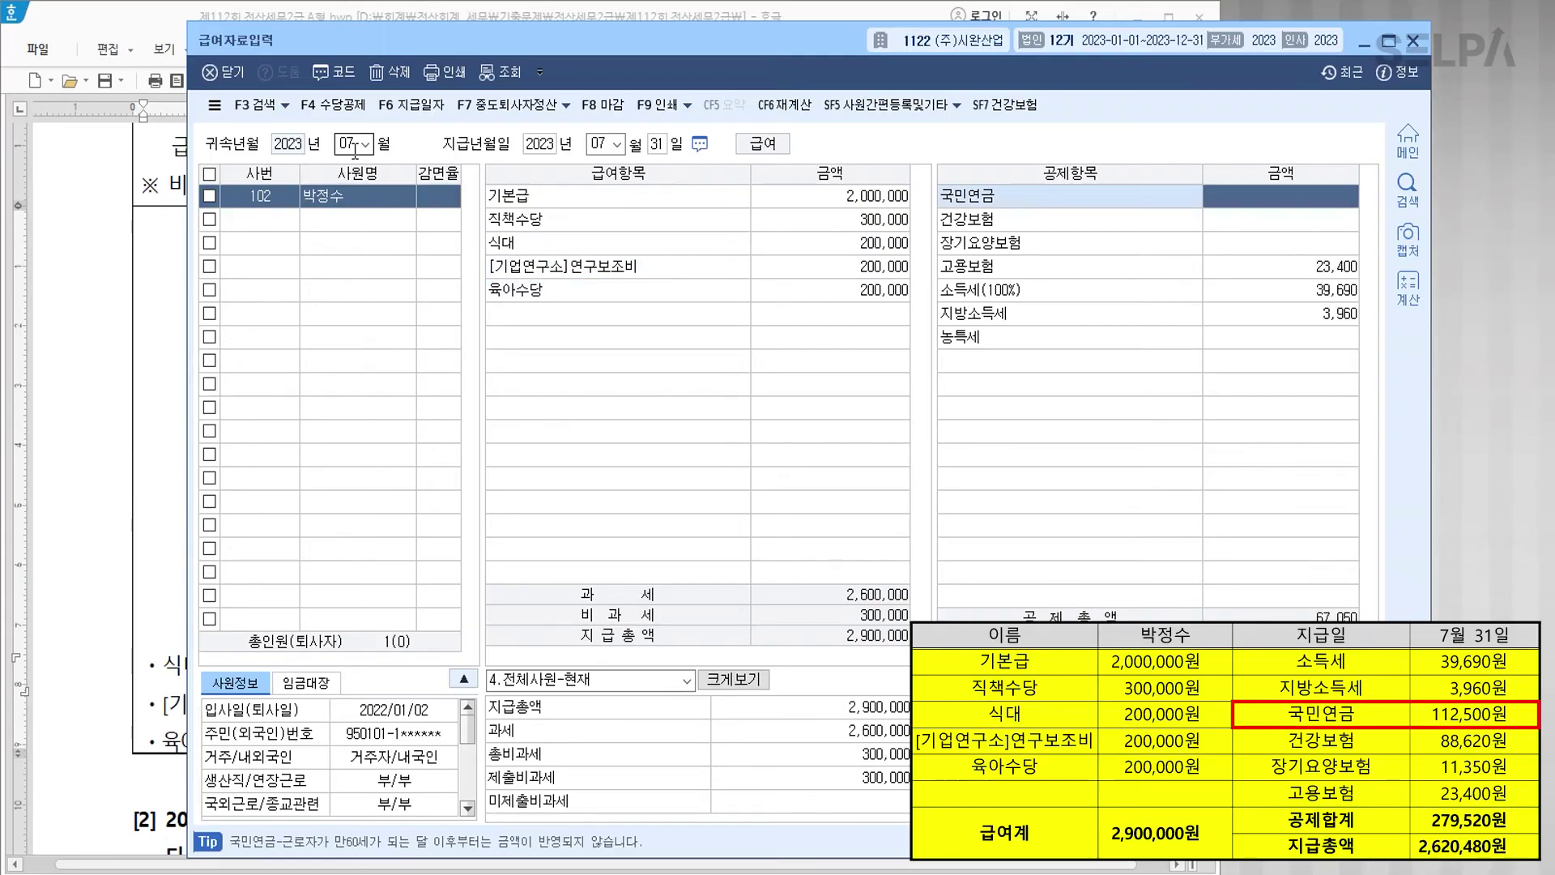
Step: Enter pension 112,500 and health 88,620, accepting the auto-filled remaining deductions
type("112500")
key("Return")
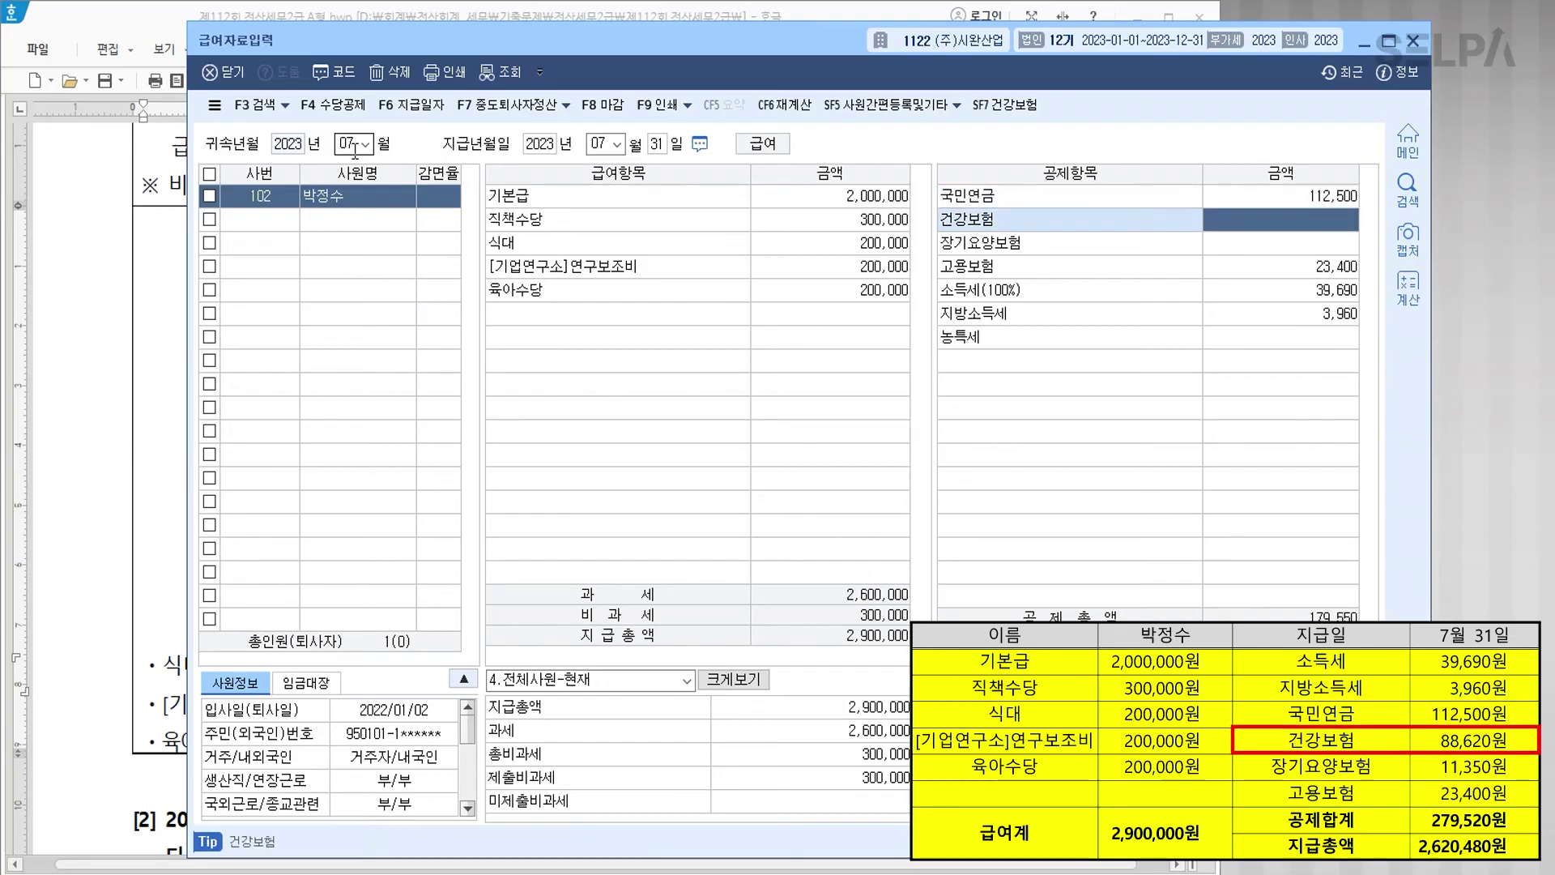
type("88620")
key("Return")
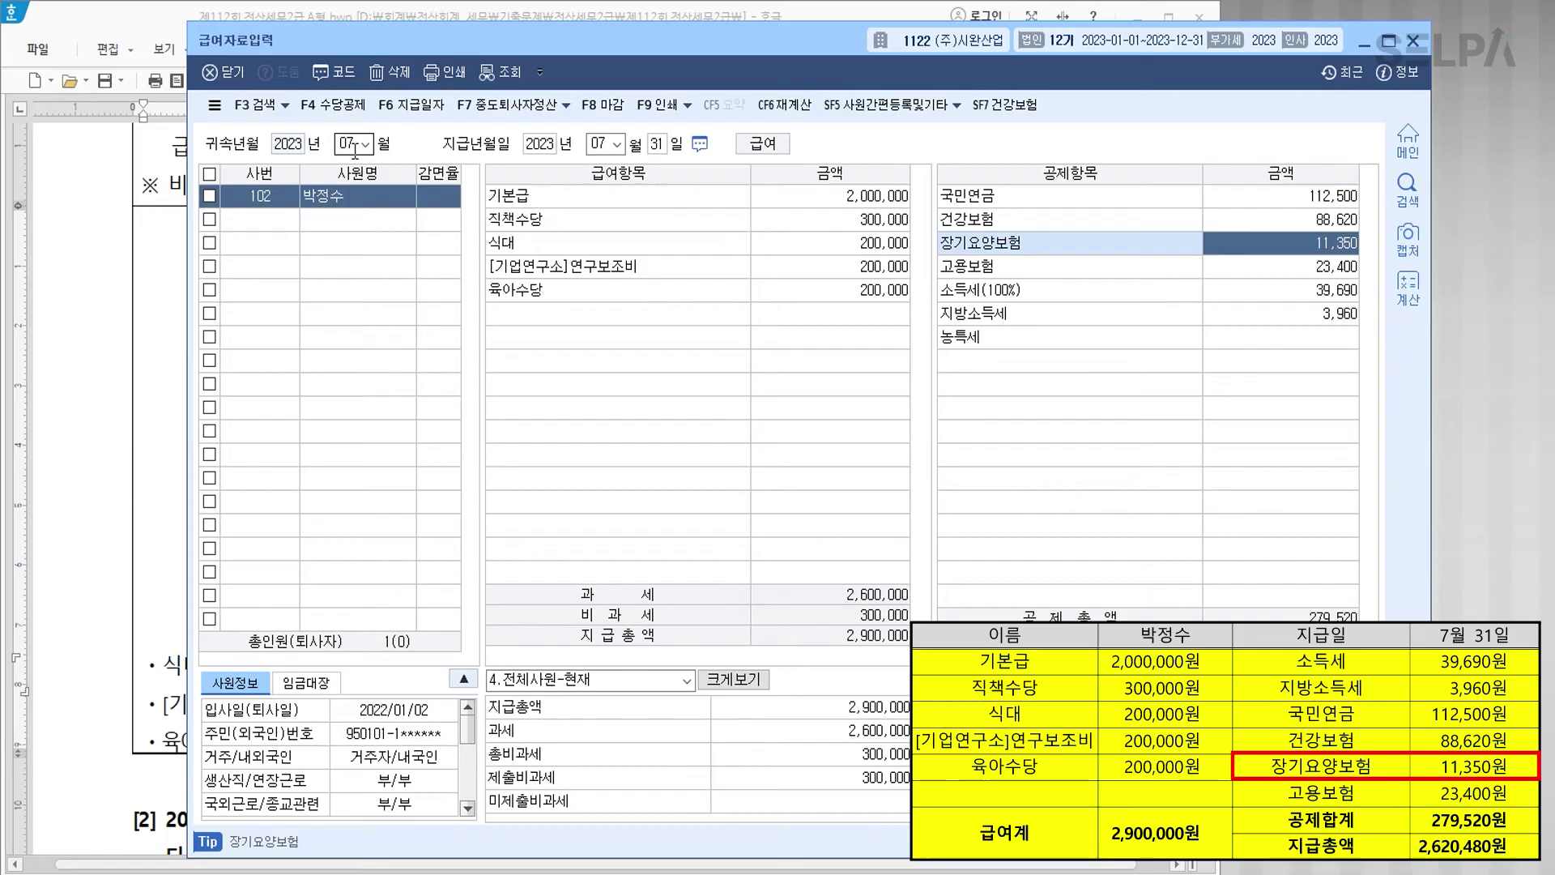
key("Return")
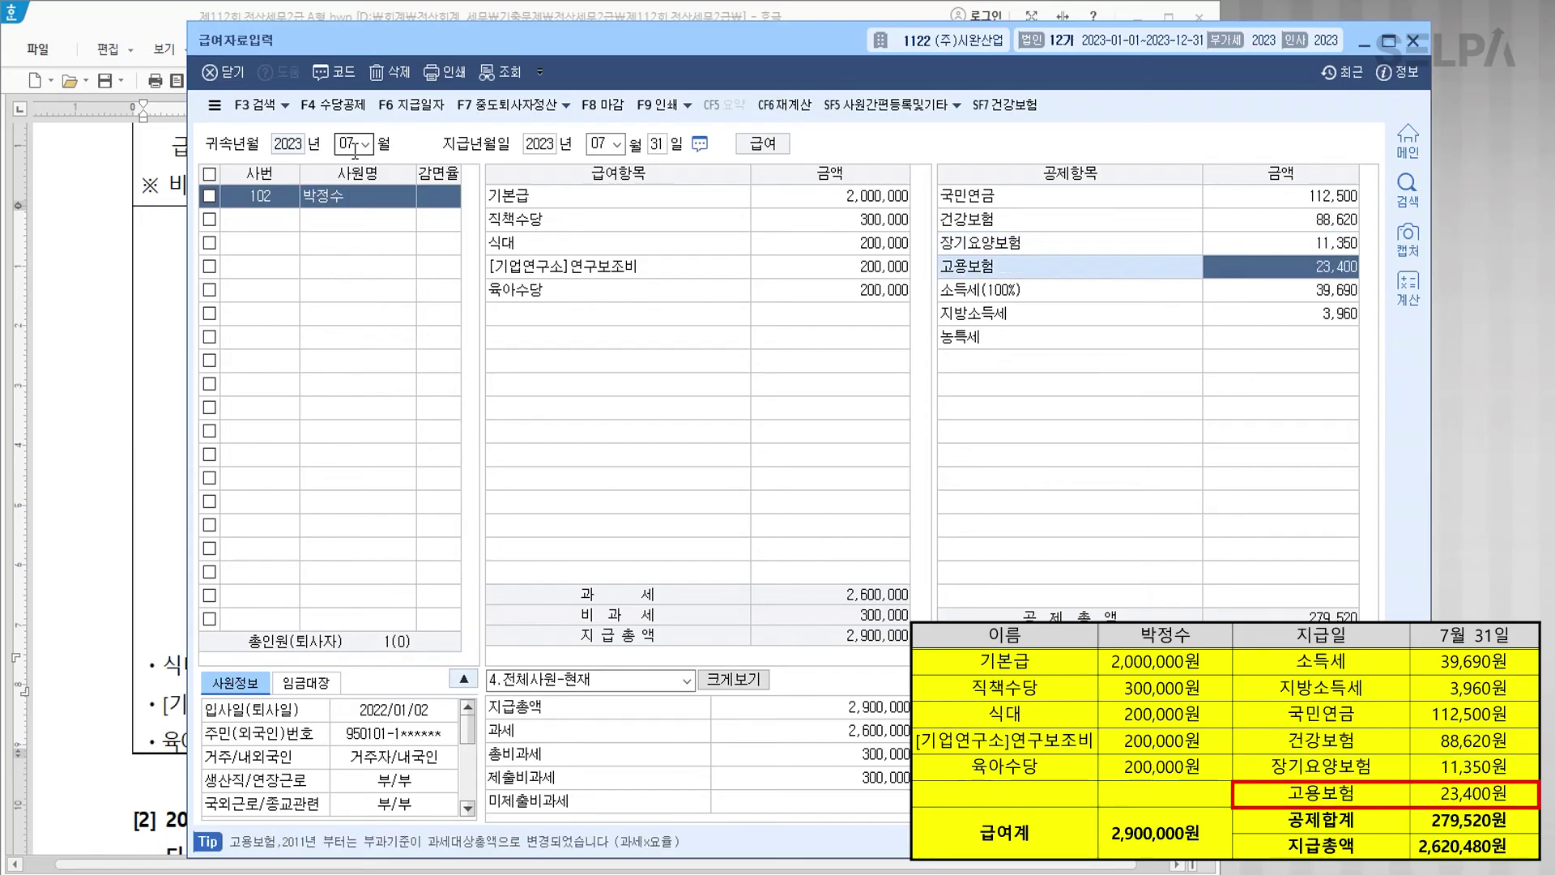
key("Return")
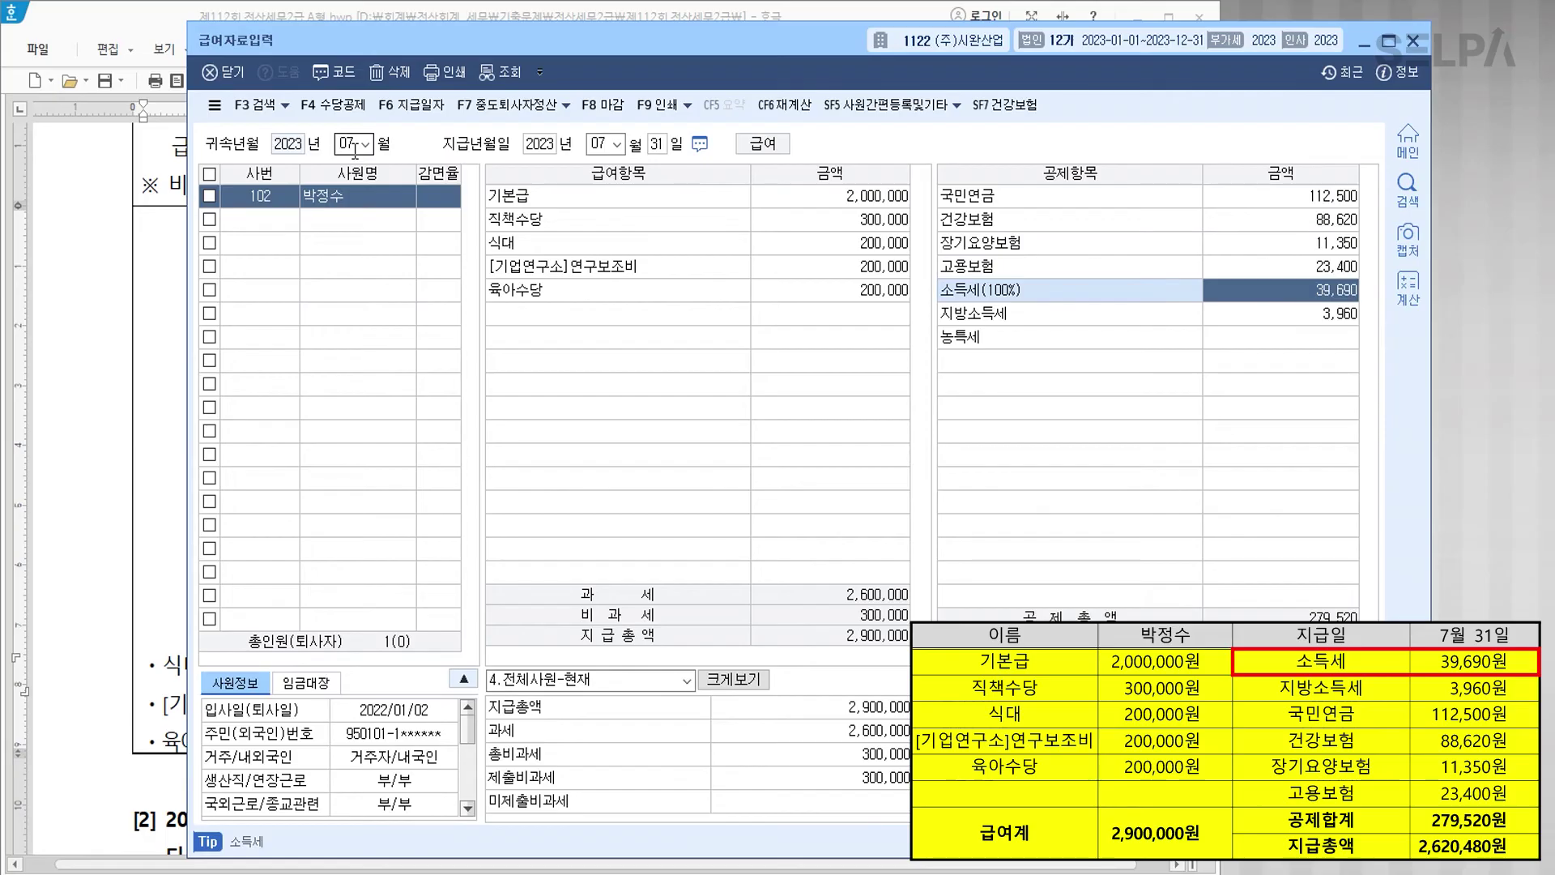
key("Return")
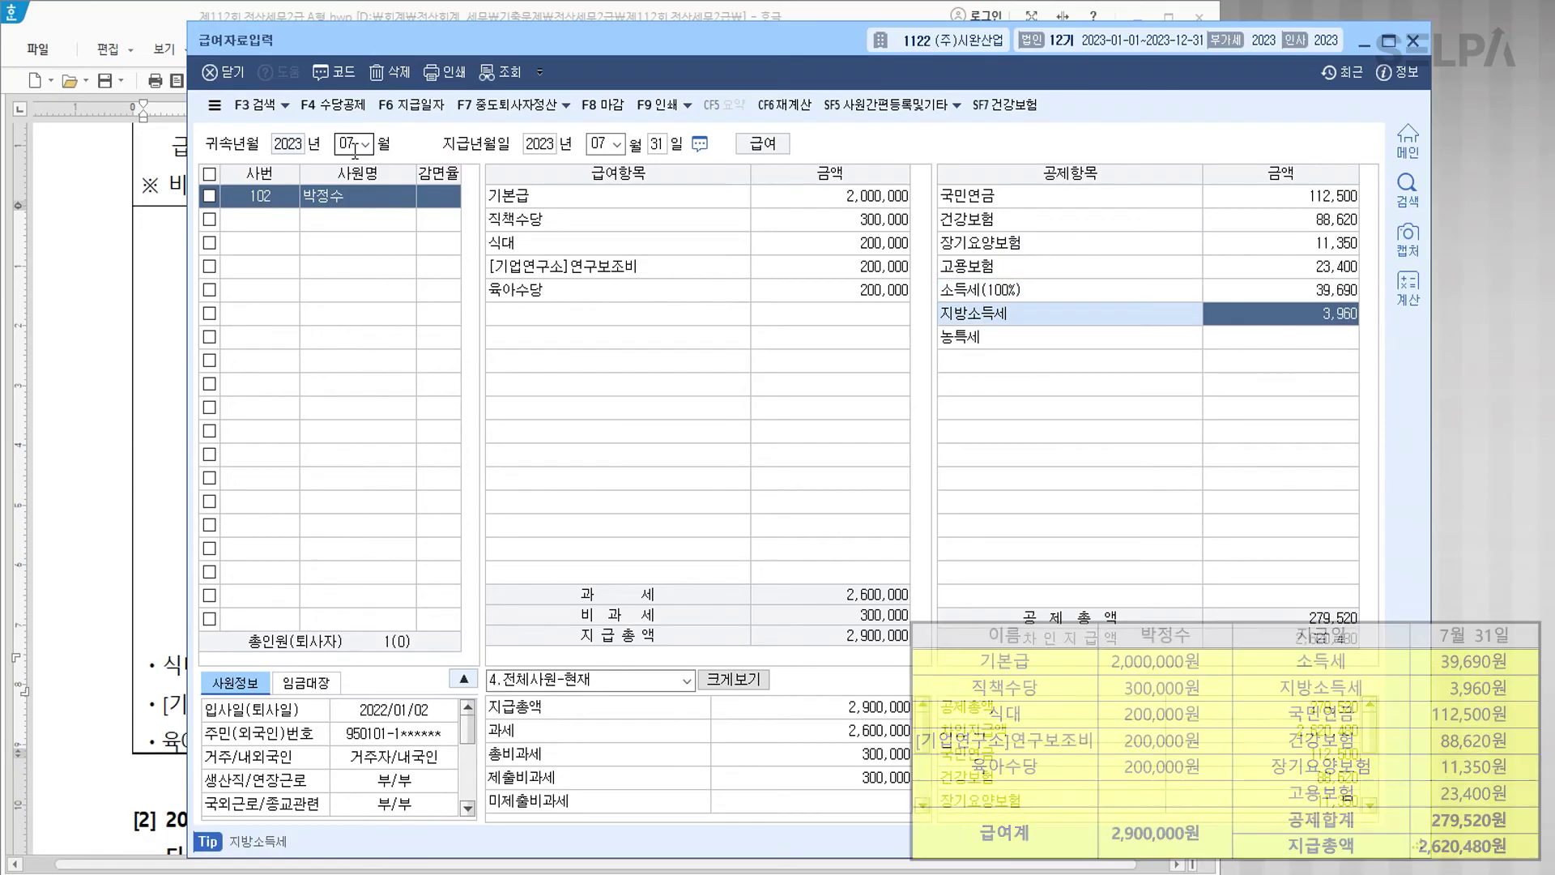
key("Return")
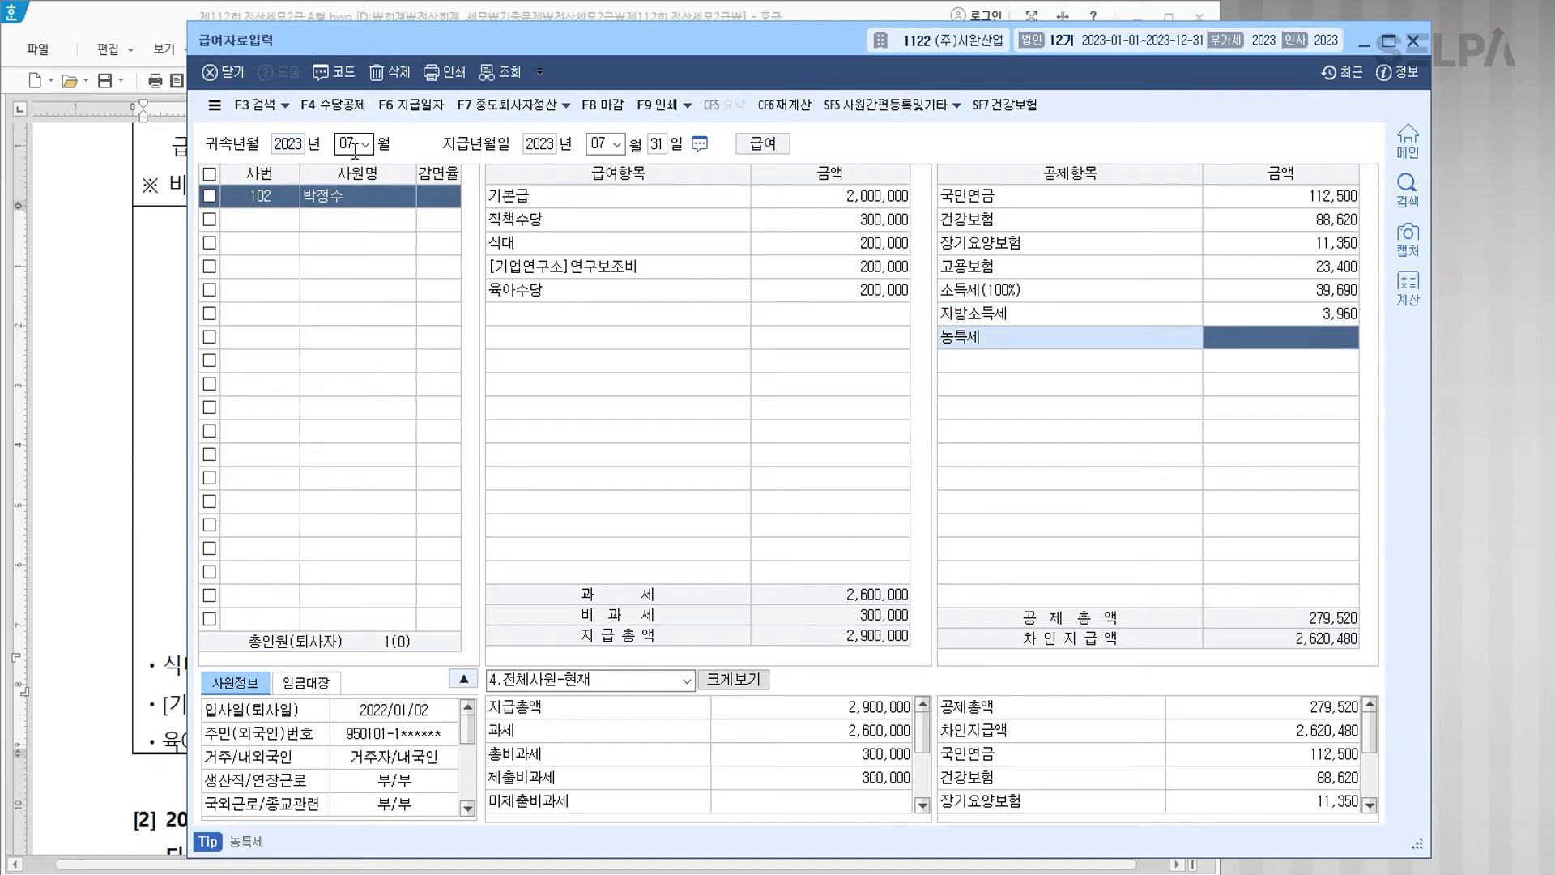
key("Return")
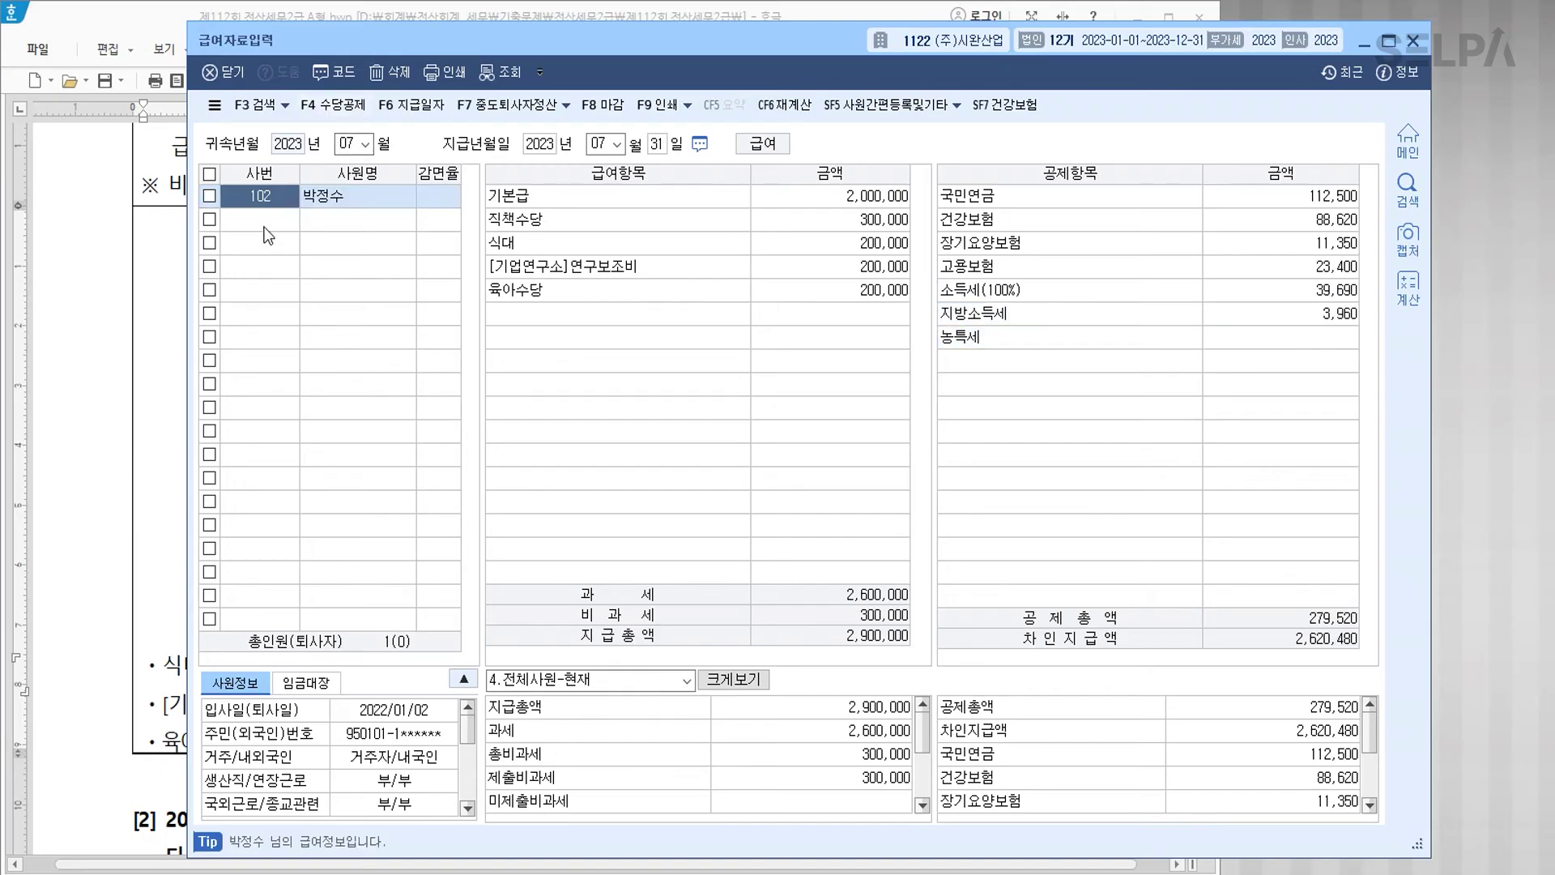
Step: Open 원천징수이행상황신고서 via menu search for July 2023 as a regular report
key("ctrl+f")
type("ㅇㅊㅈㅅ")
key("Return")
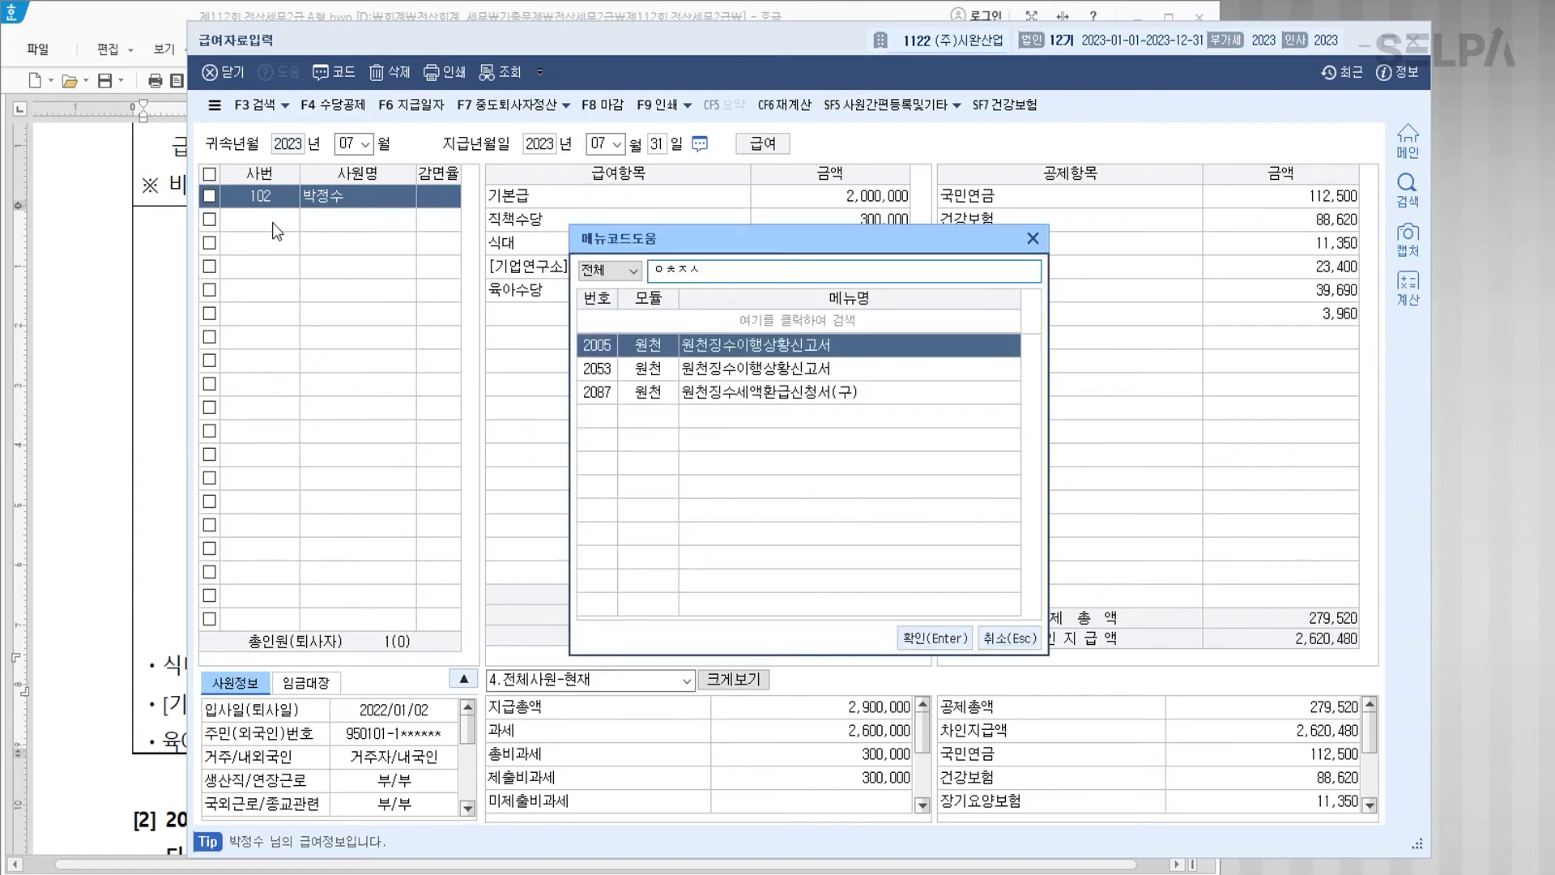
key("Return")
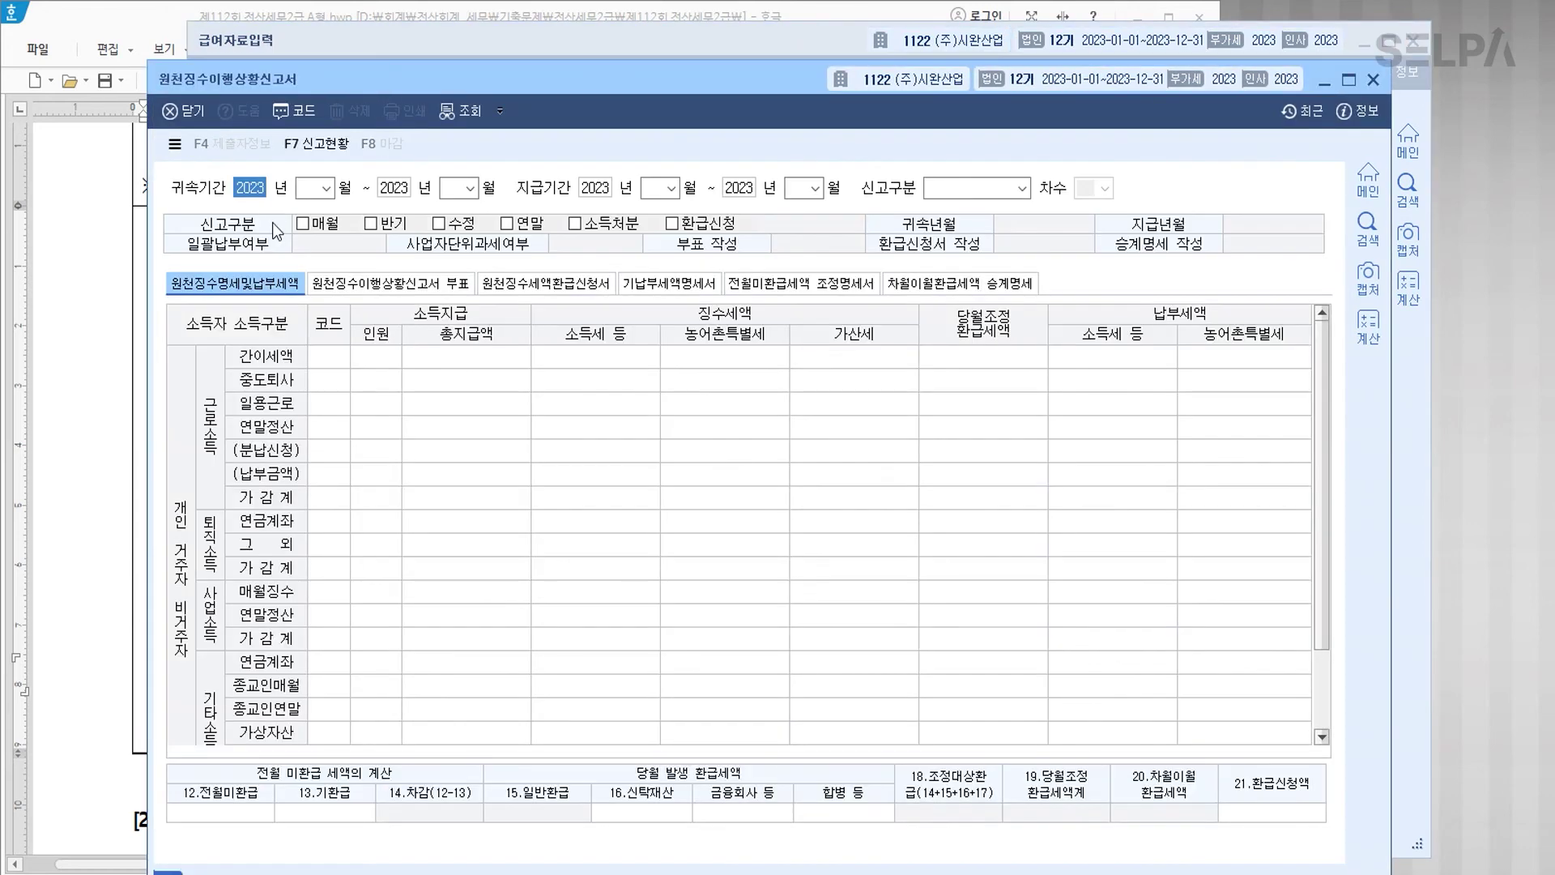
type("07")
key("Return")
key("Return")
key("Return")
key("Return")
key("Return")
key("Return")
key("Return")
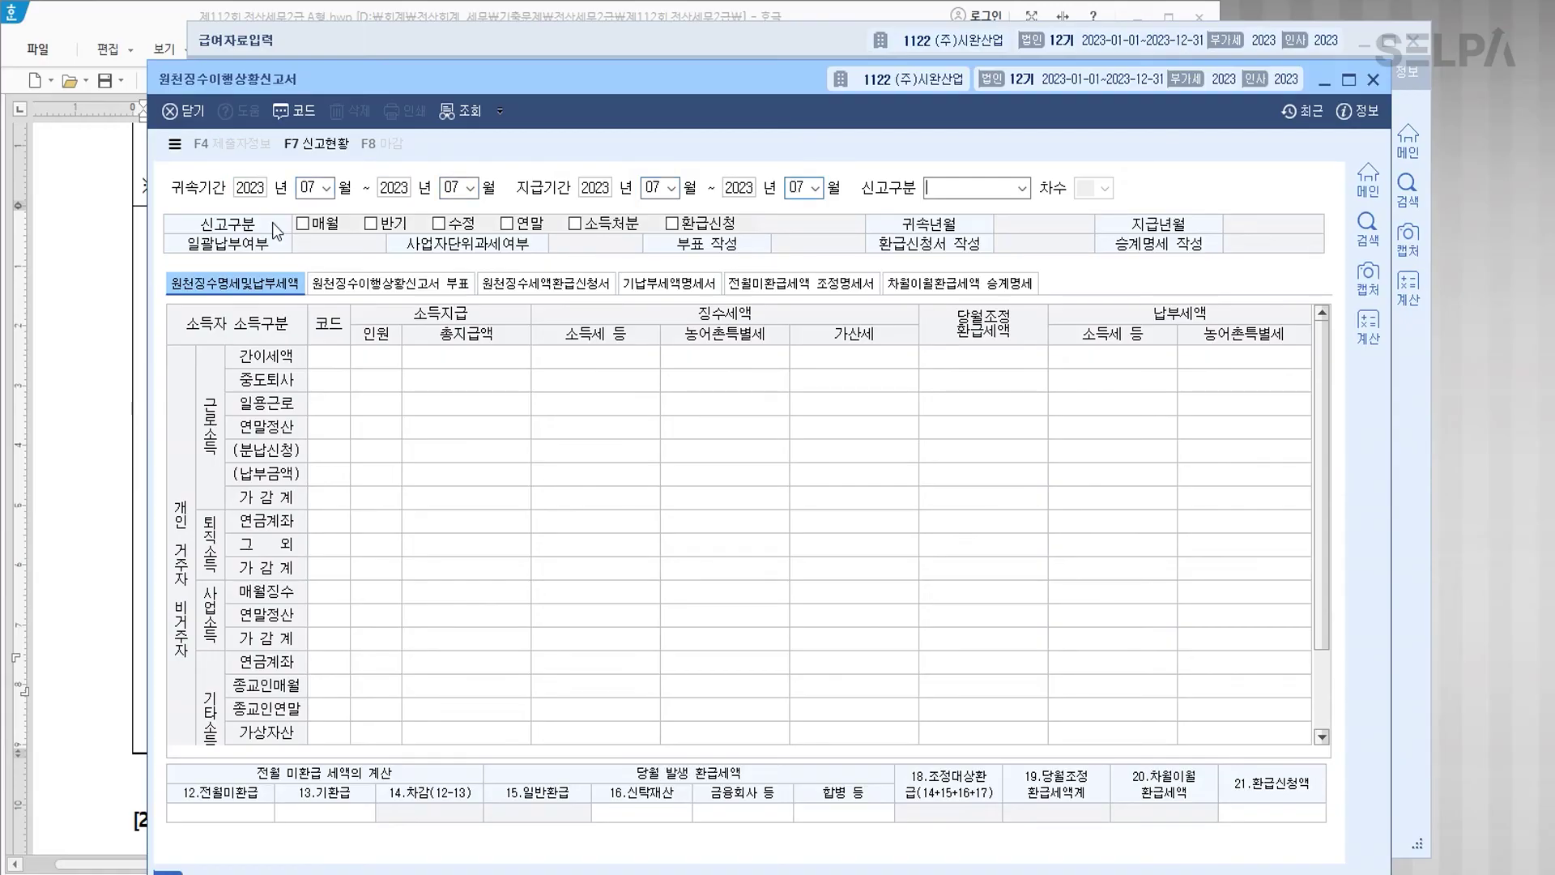
key("Return")
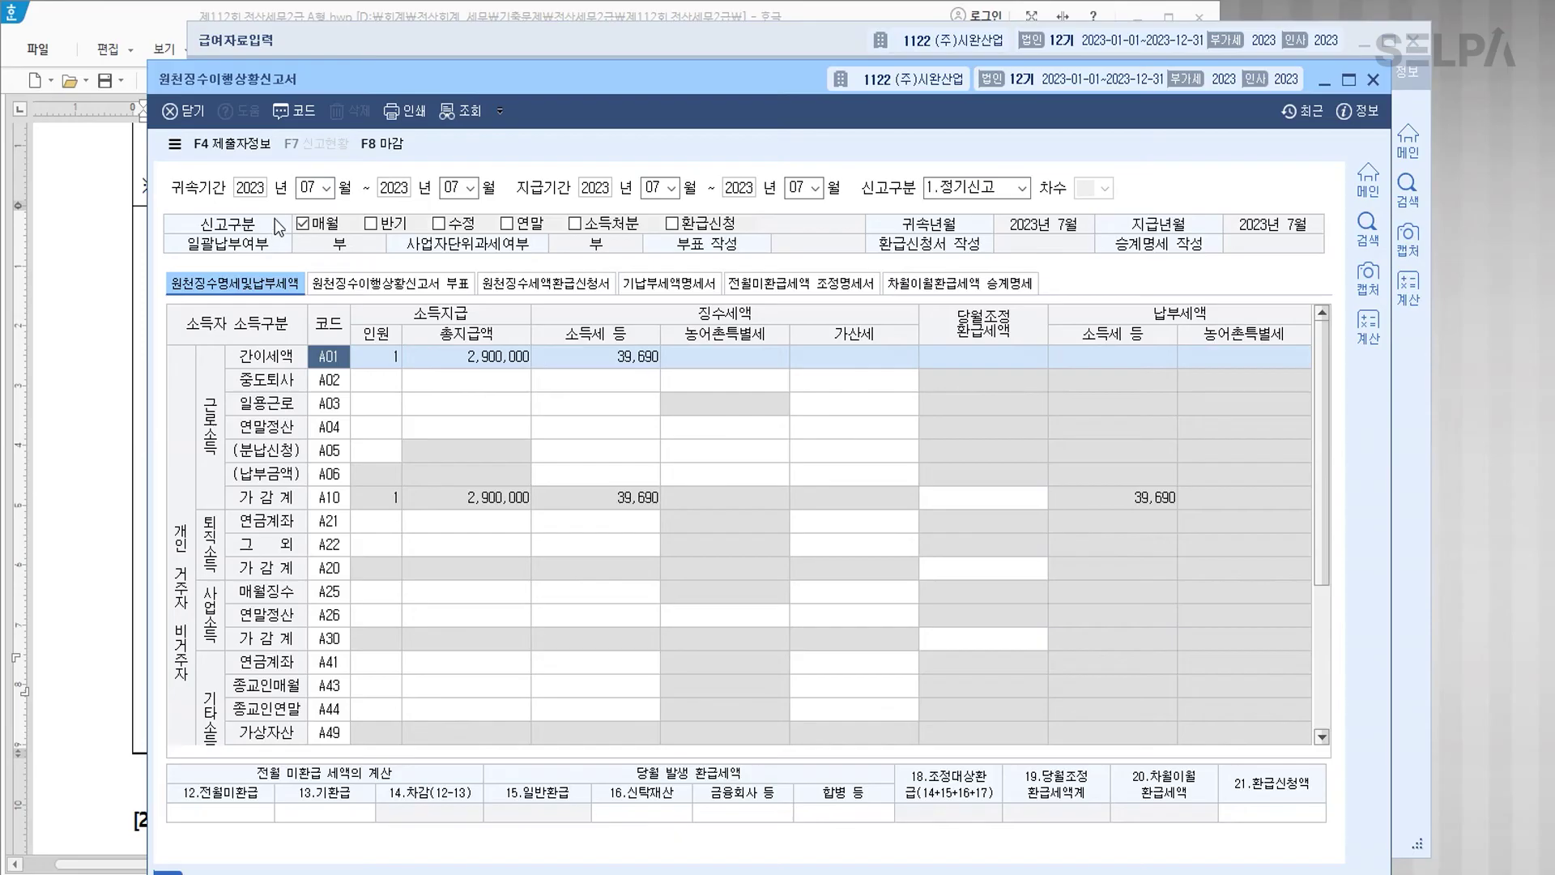
Step: Enter 150,000 prior-month unrefunded tax, save the report, and close both windows
left_click(224, 808)
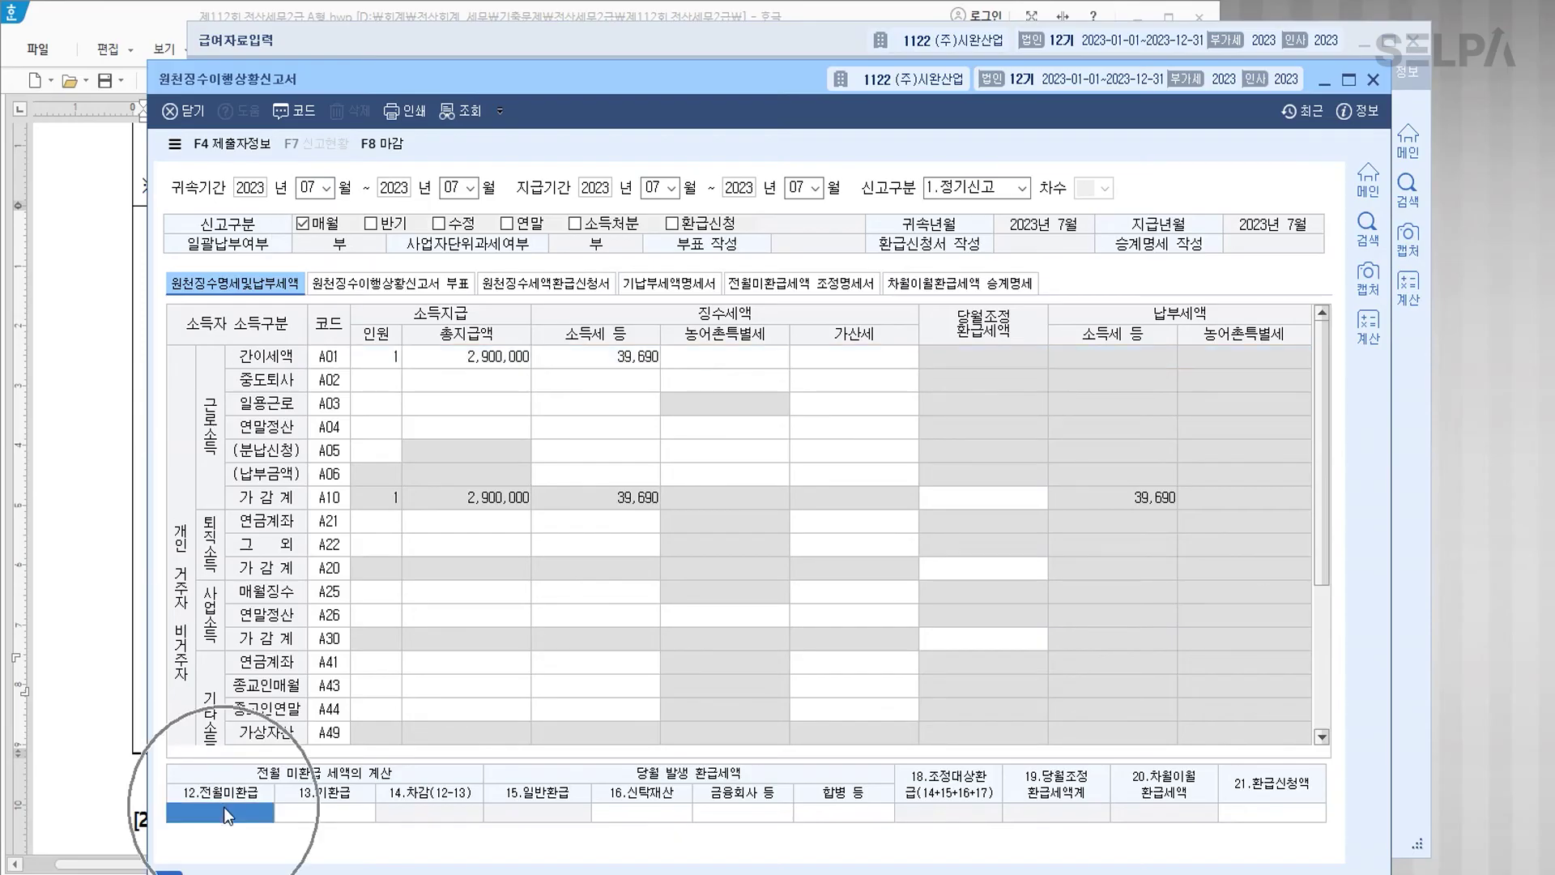
type("1")
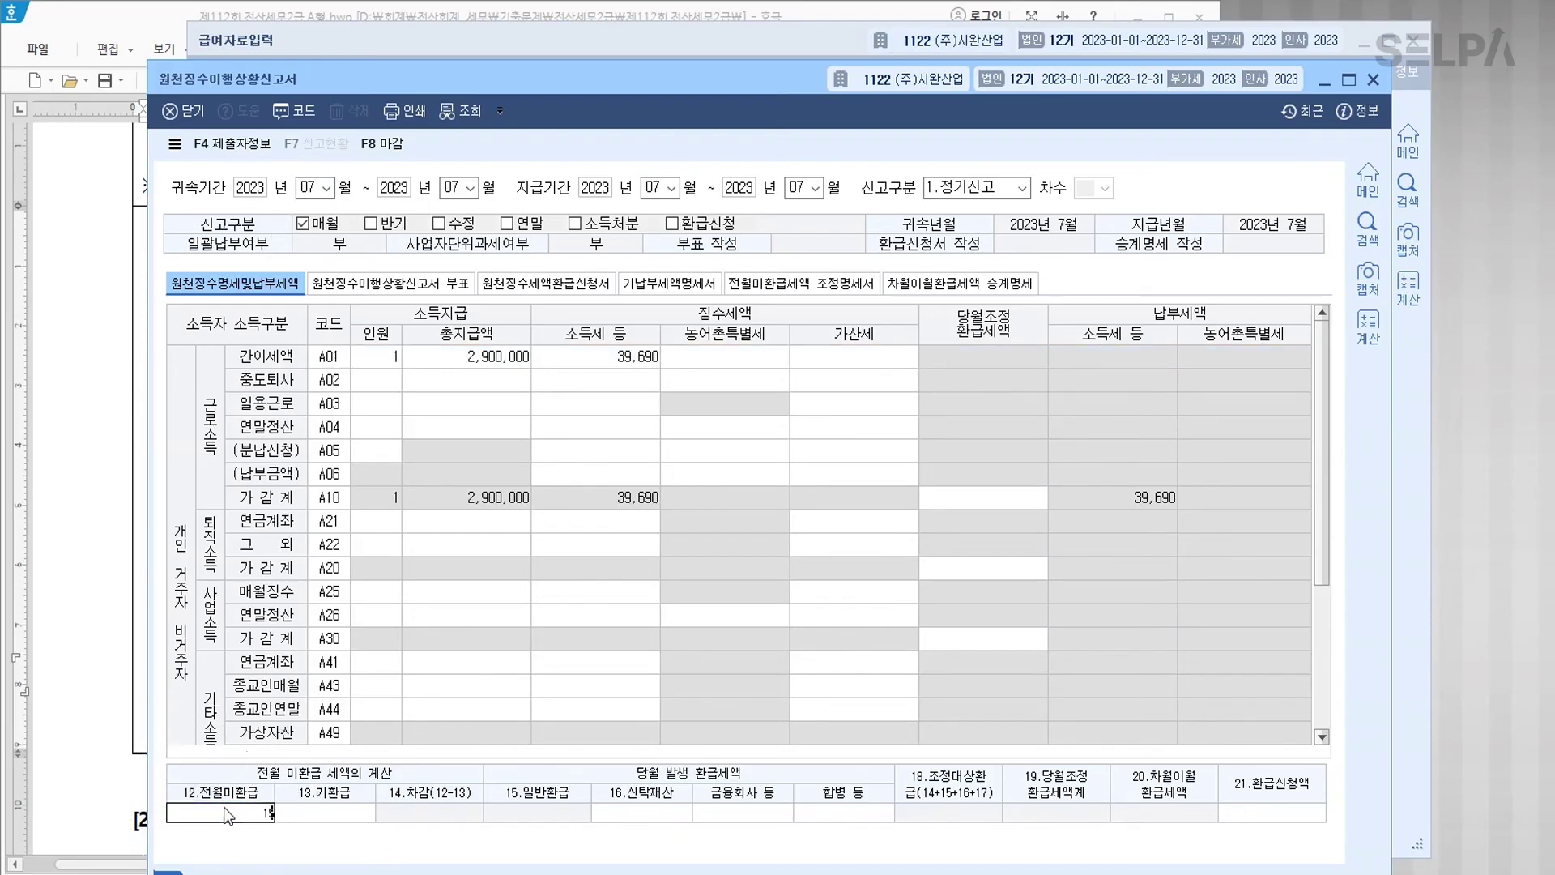
type("50,000")
key("Return")
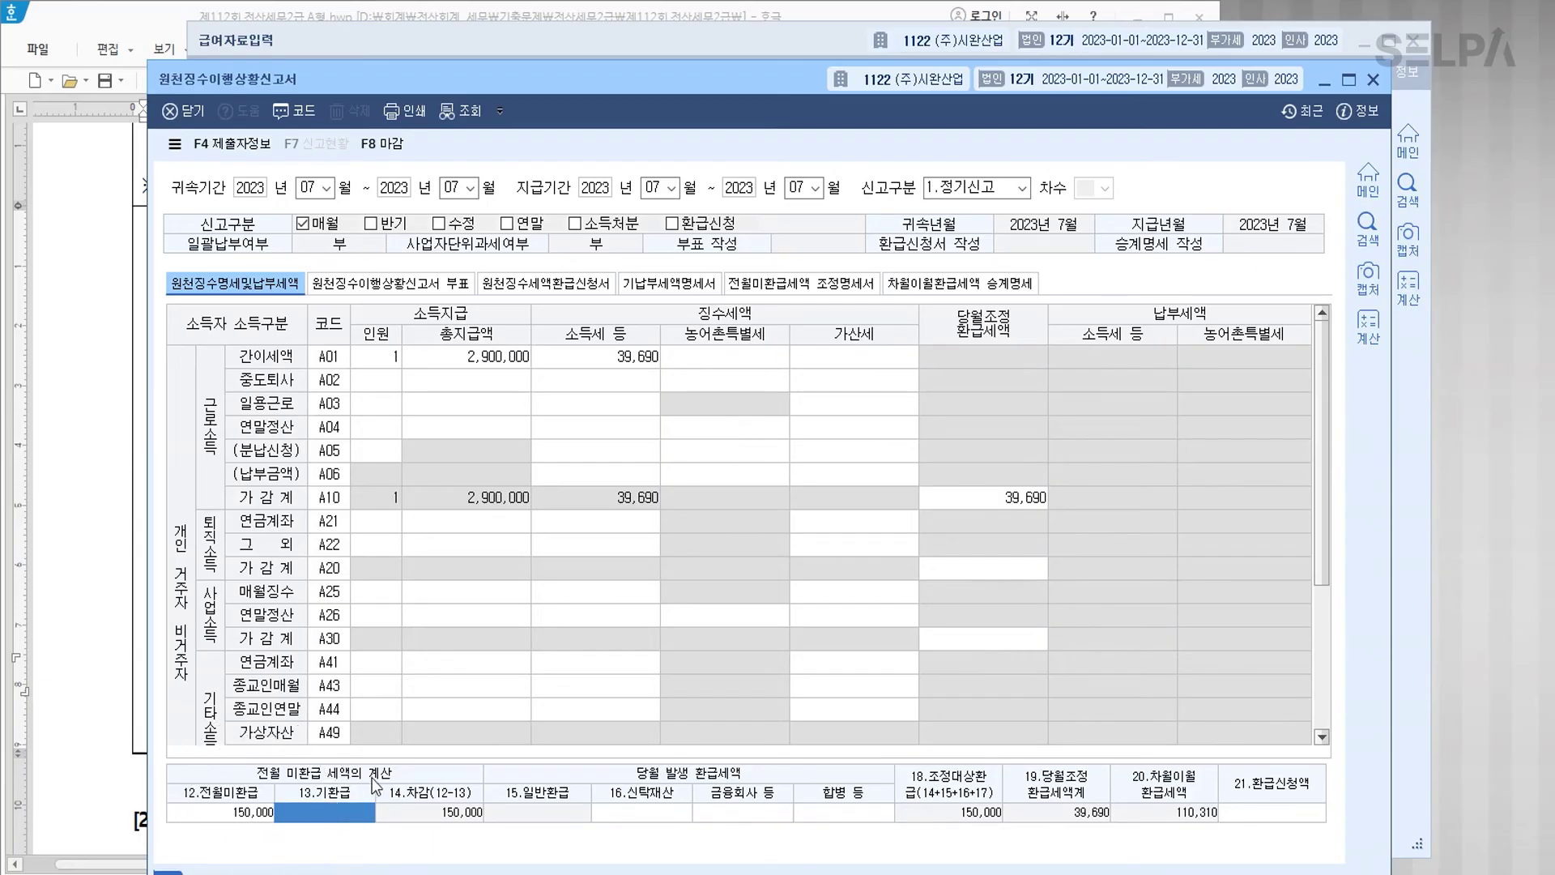
left_click(596, 450)
key("Escape")
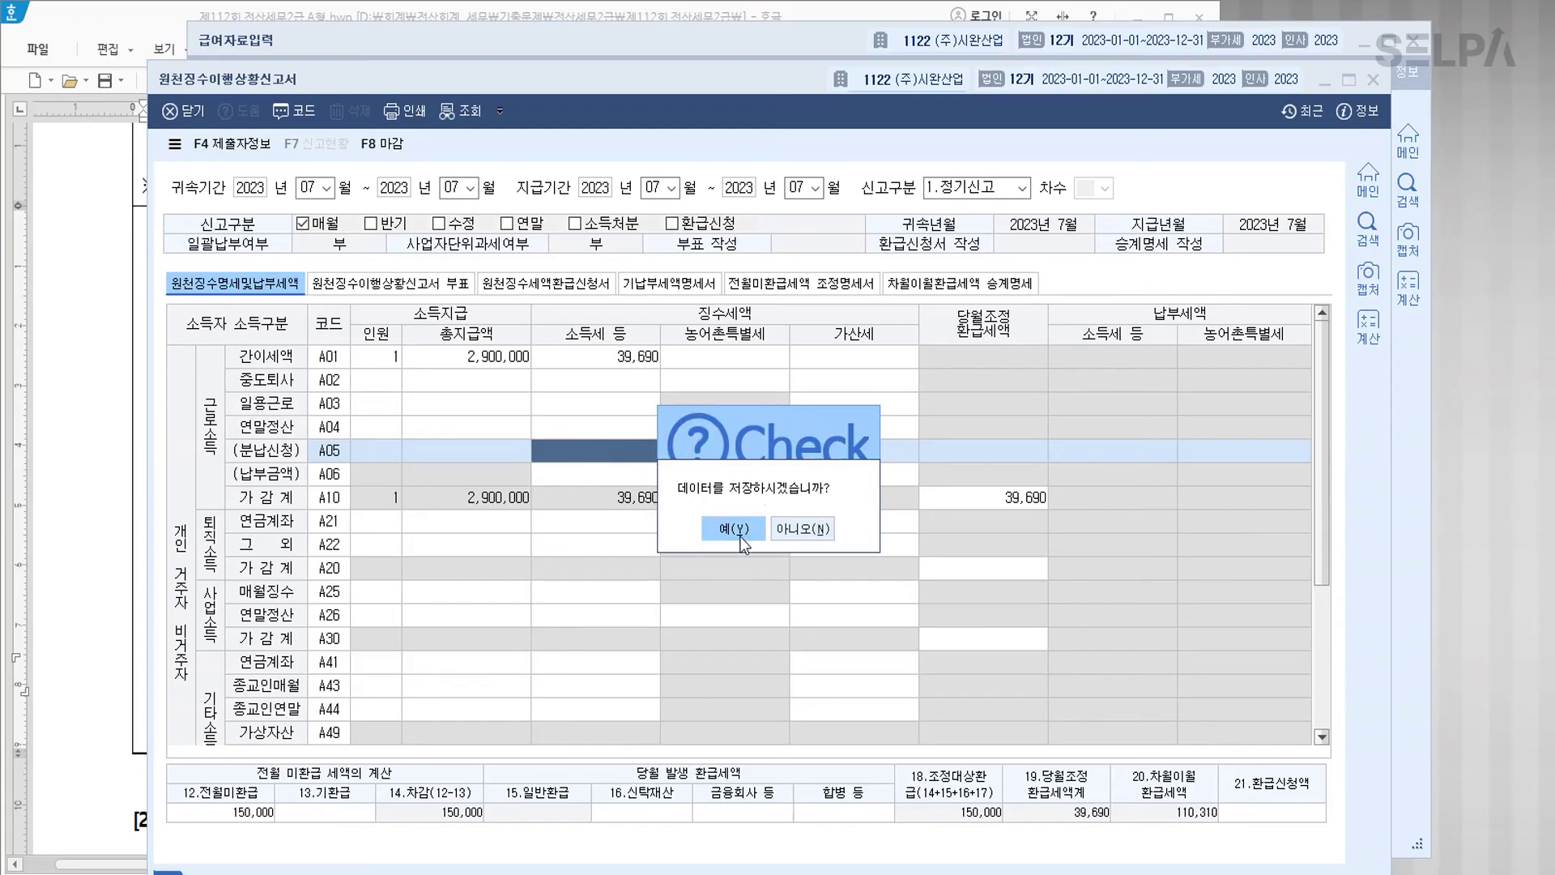
left_click(737, 531)
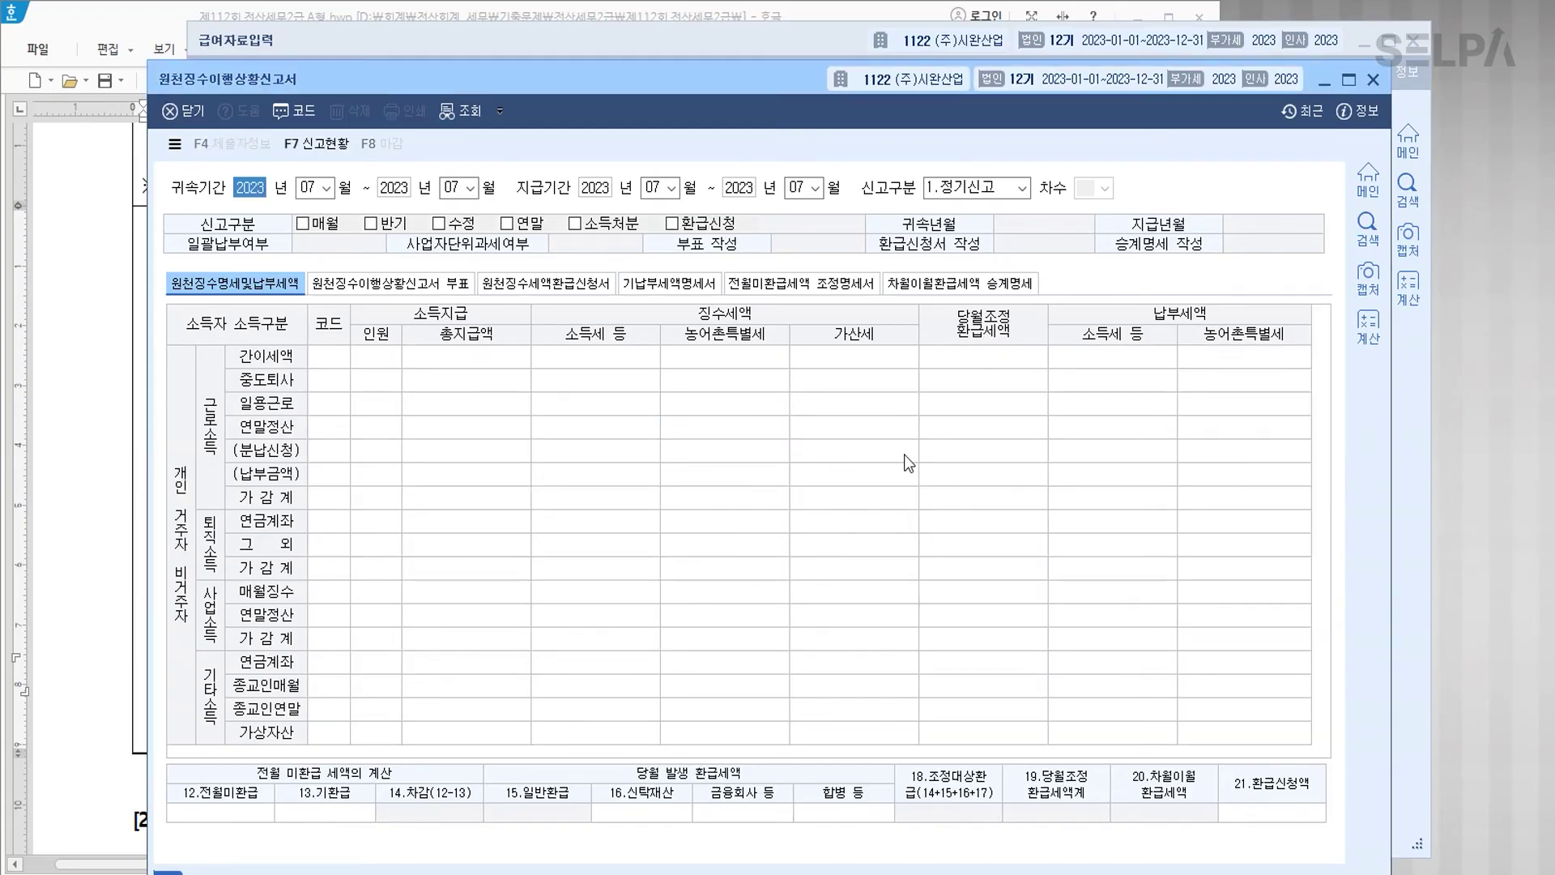
left_click(1374, 80)
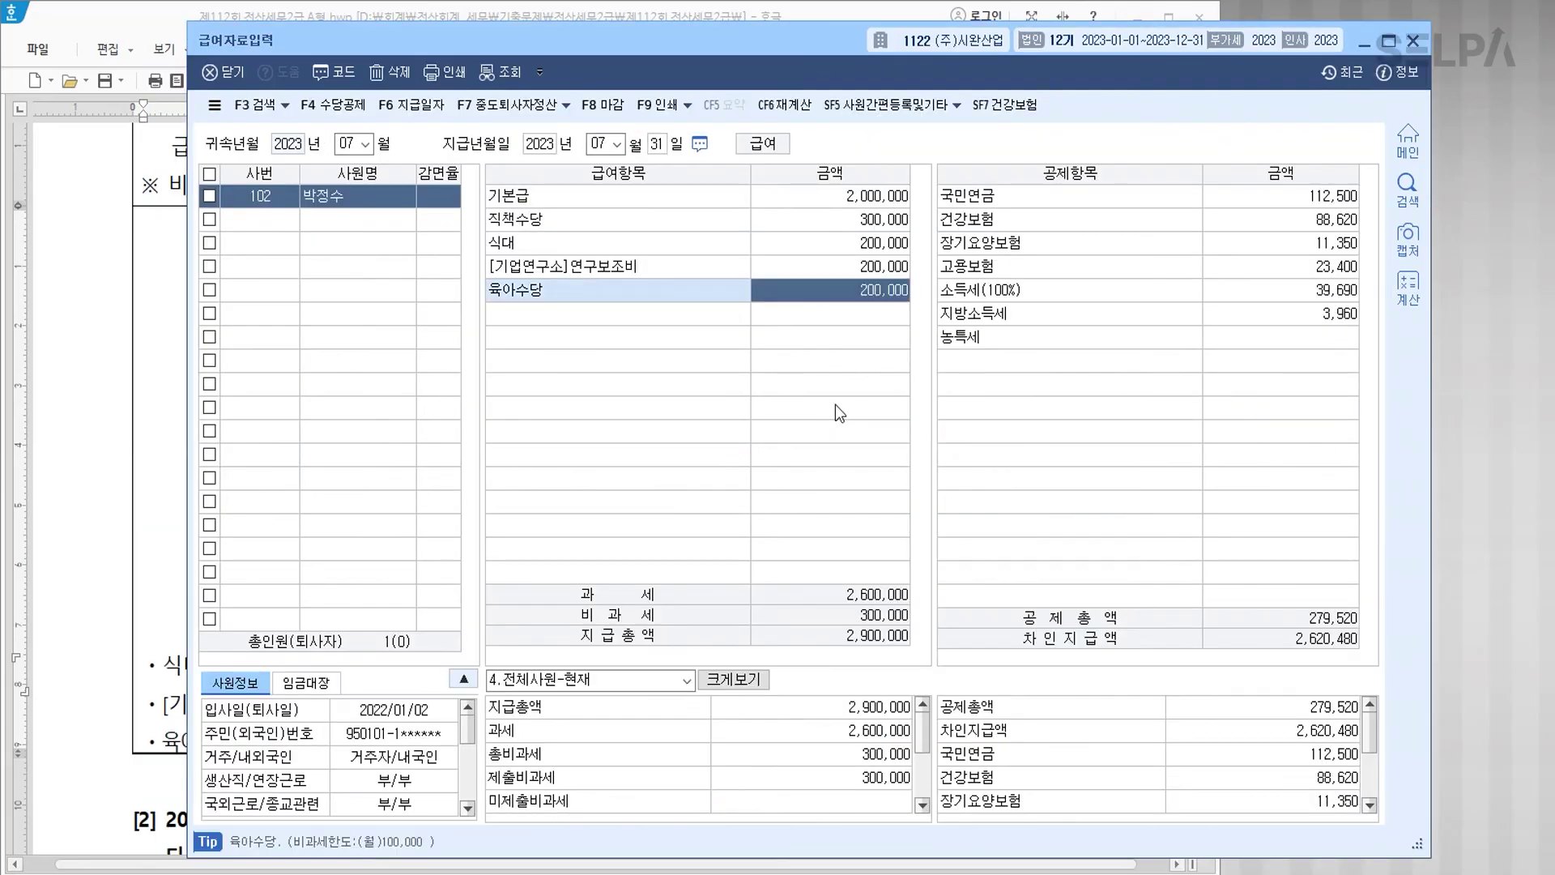
left_click(1412, 41)
Step: Colour the non-dependent instruction and the spouse's 총급여액 5,000,000원 note red
scroll(723, 552, "down", 5)
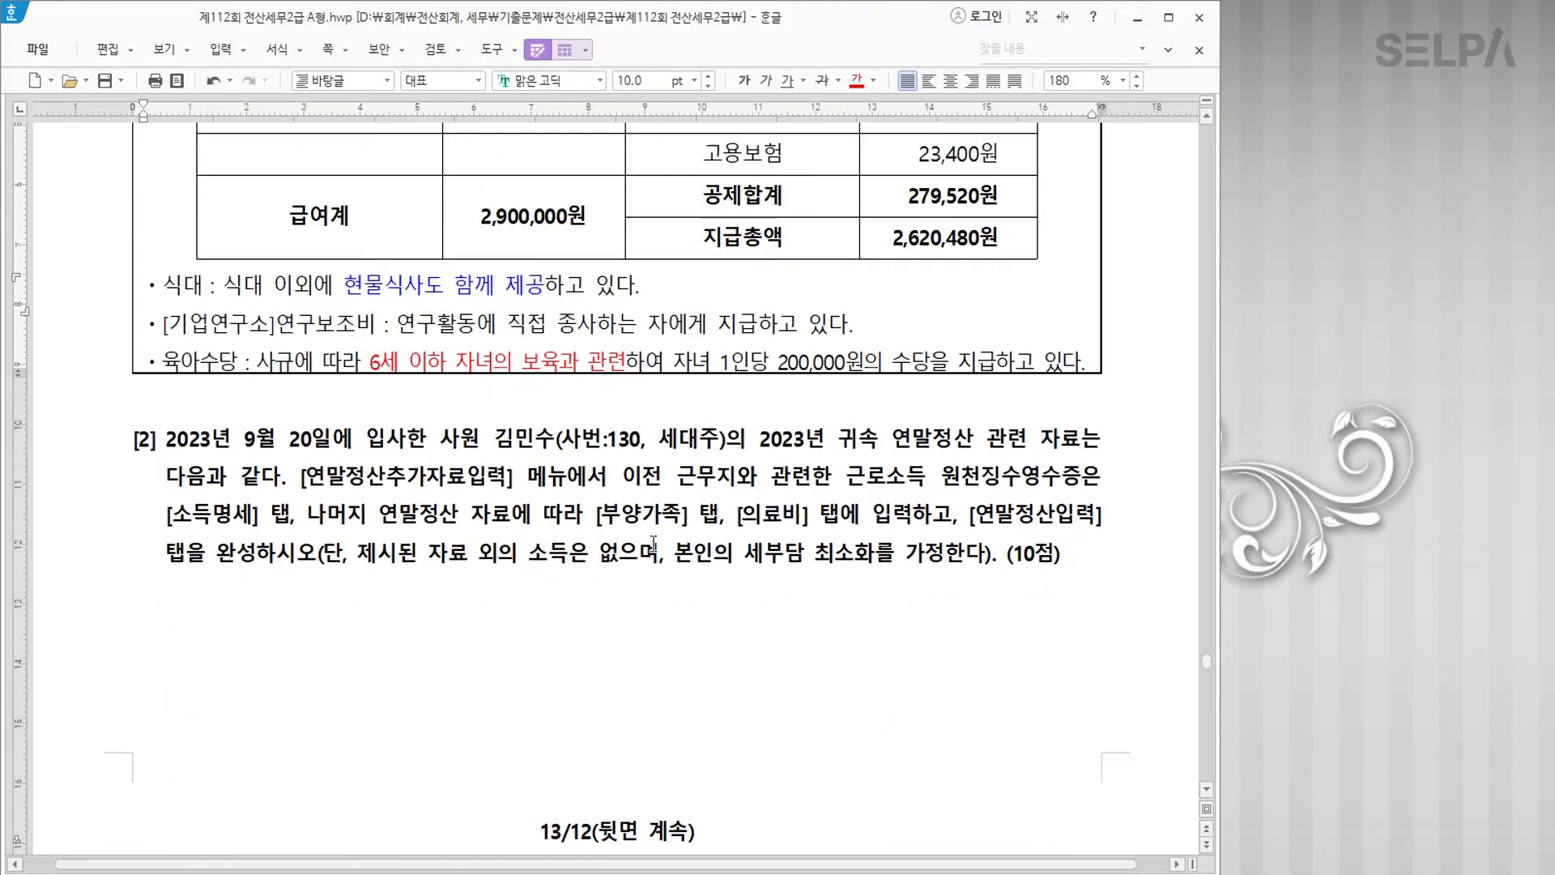
left_click(339, 302)
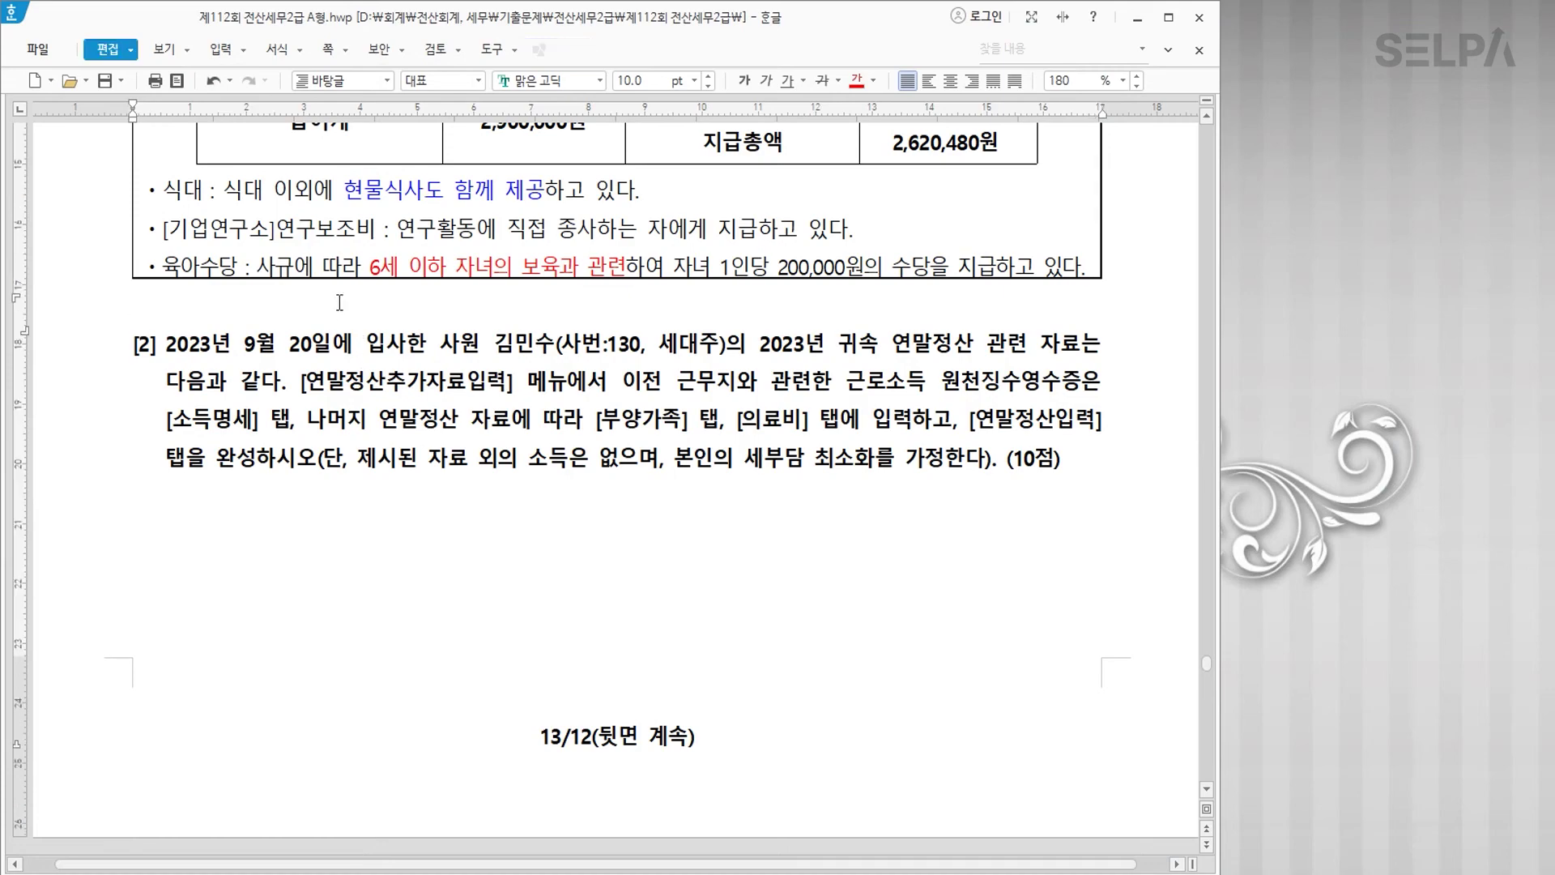
scroll(340, 302, "down", 10)
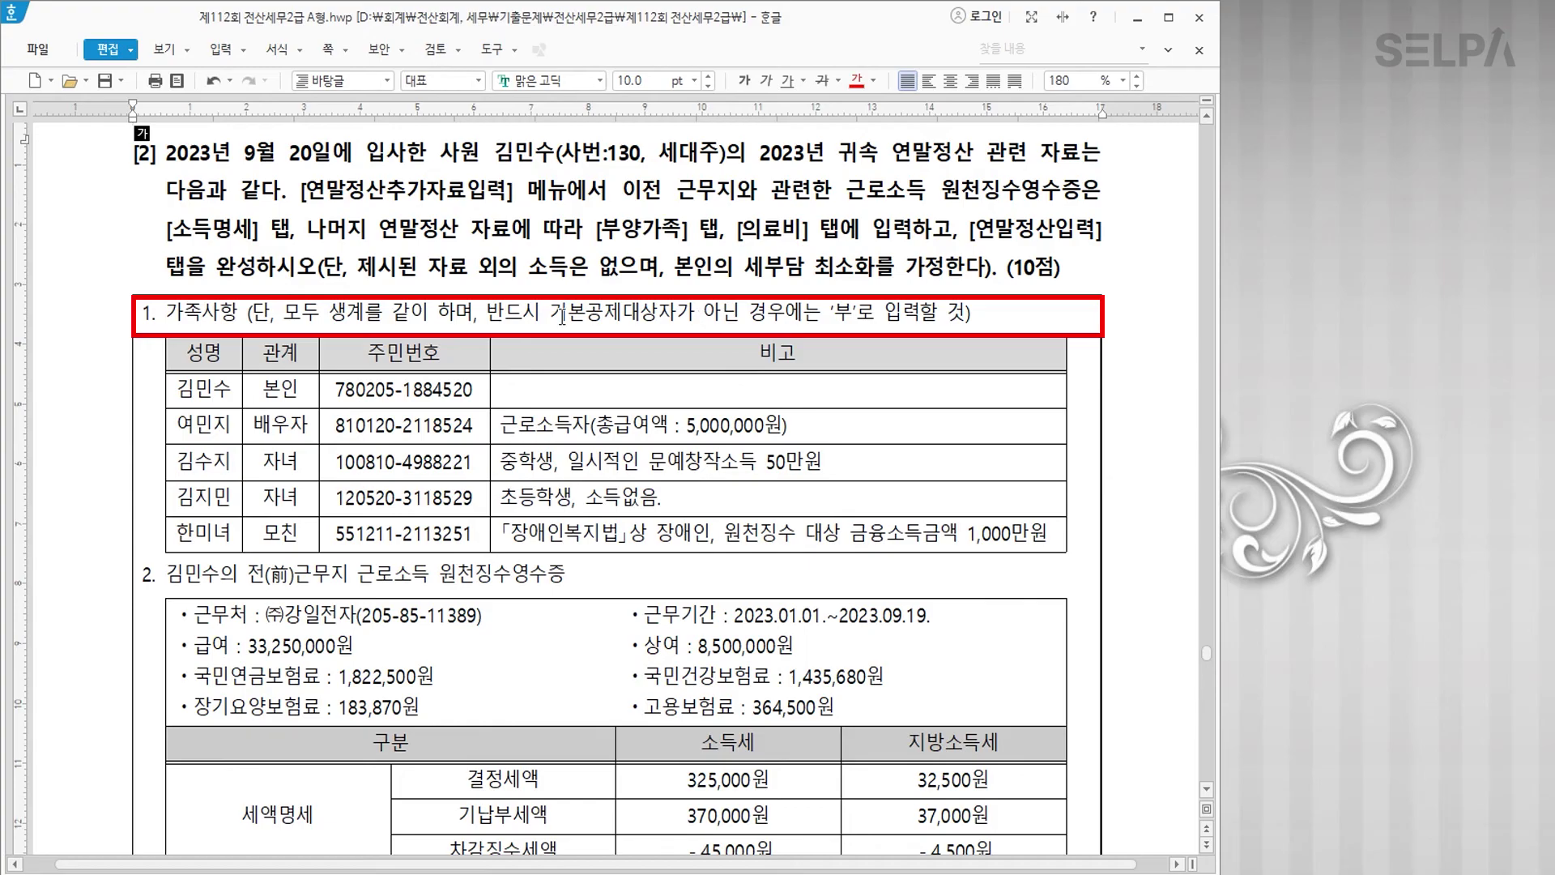
left_click_drag(551, 315, 918, 318)
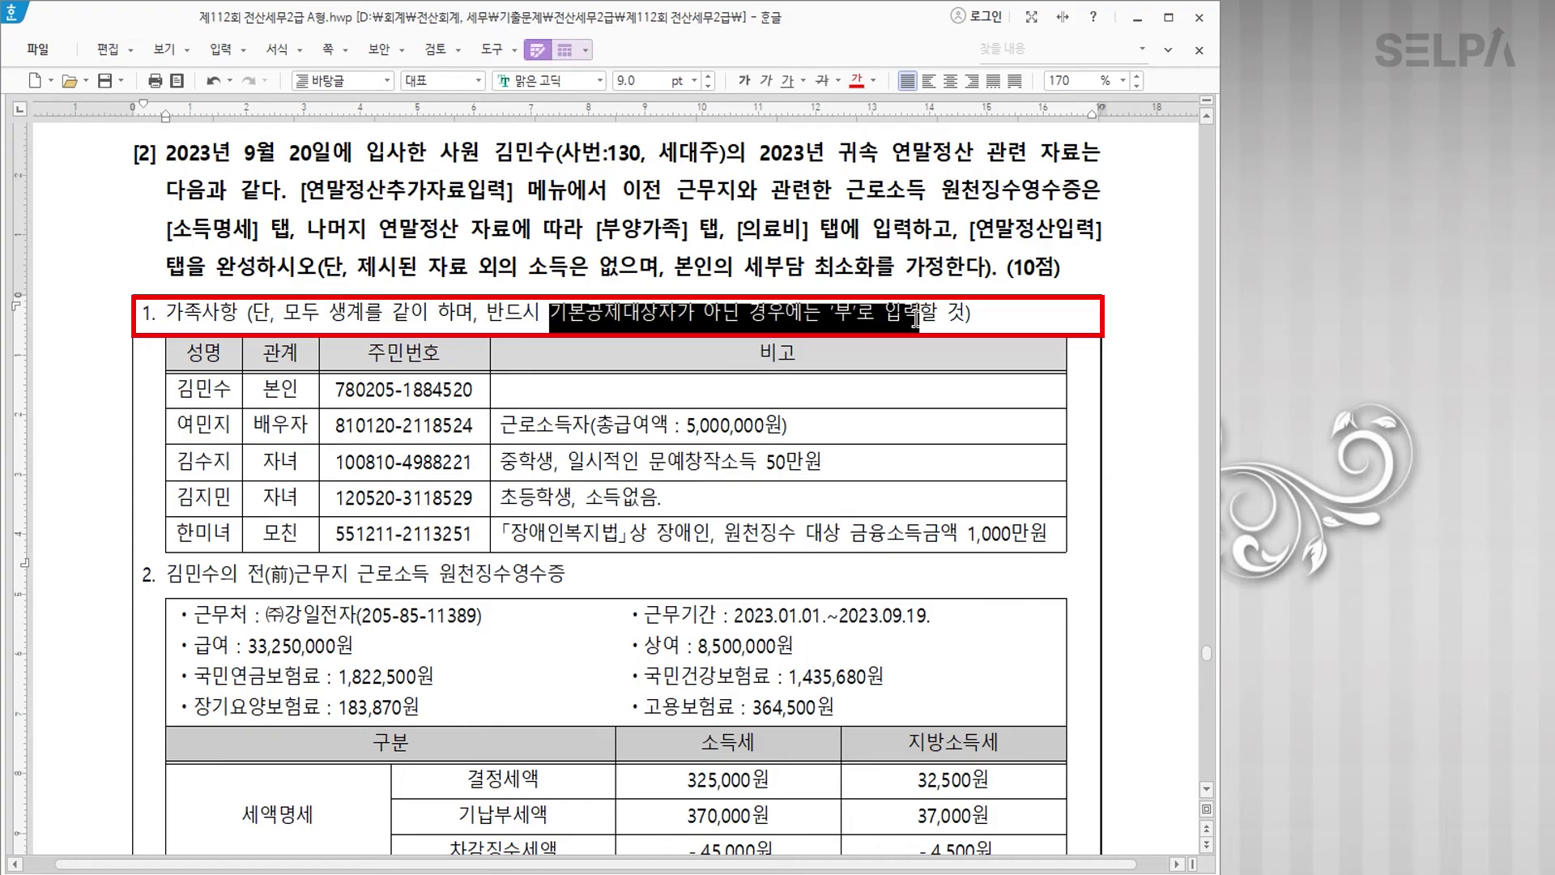
left_click(856, 81)
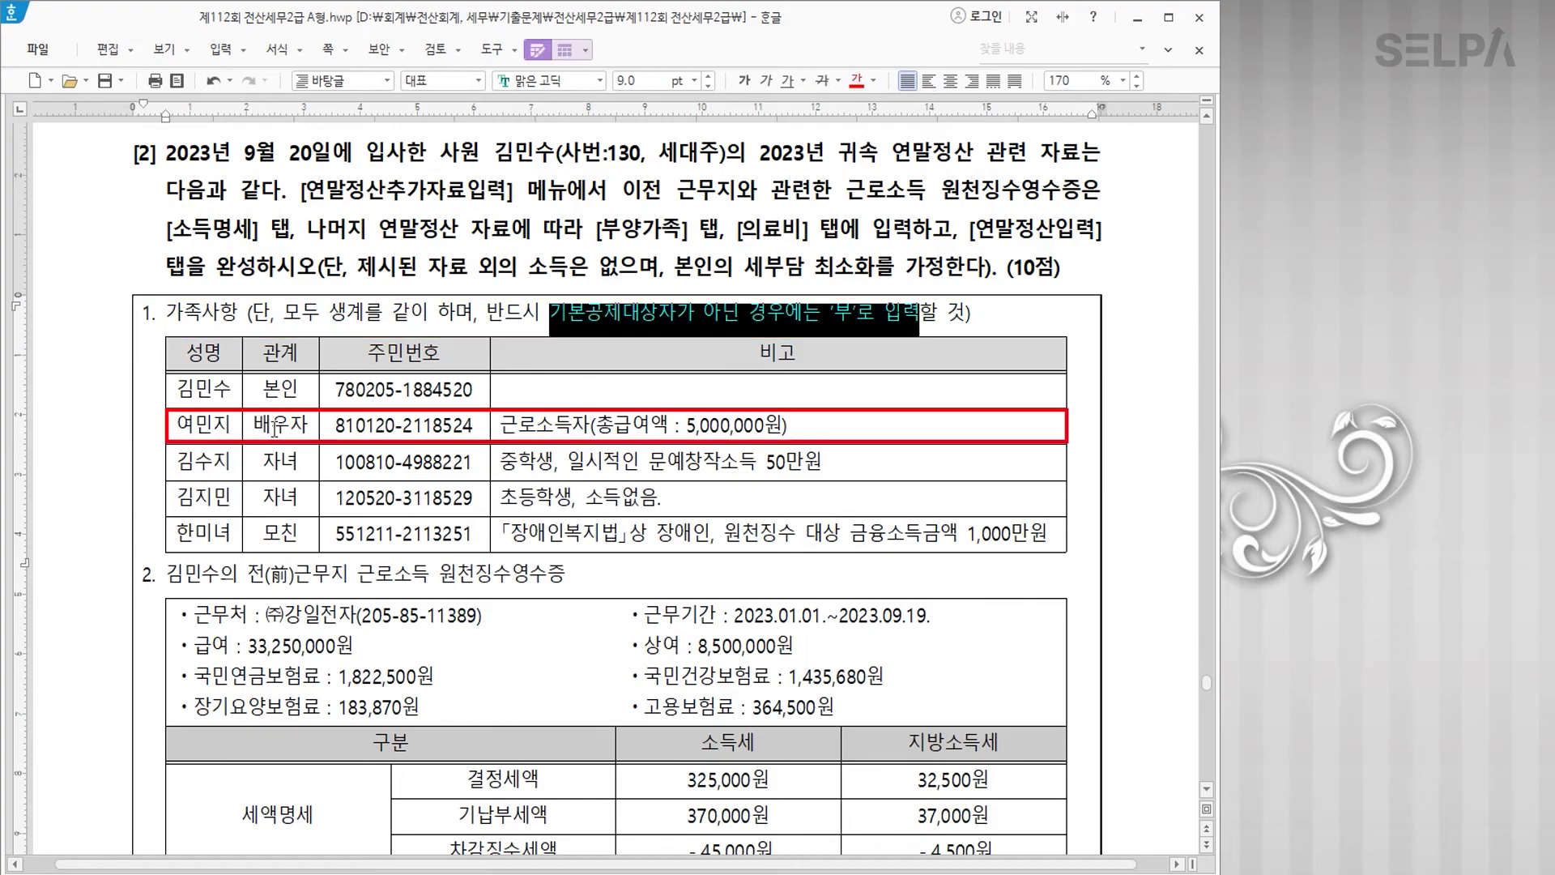
left_click_drag(597, 427, 778, 422)
left_click(856, 81)
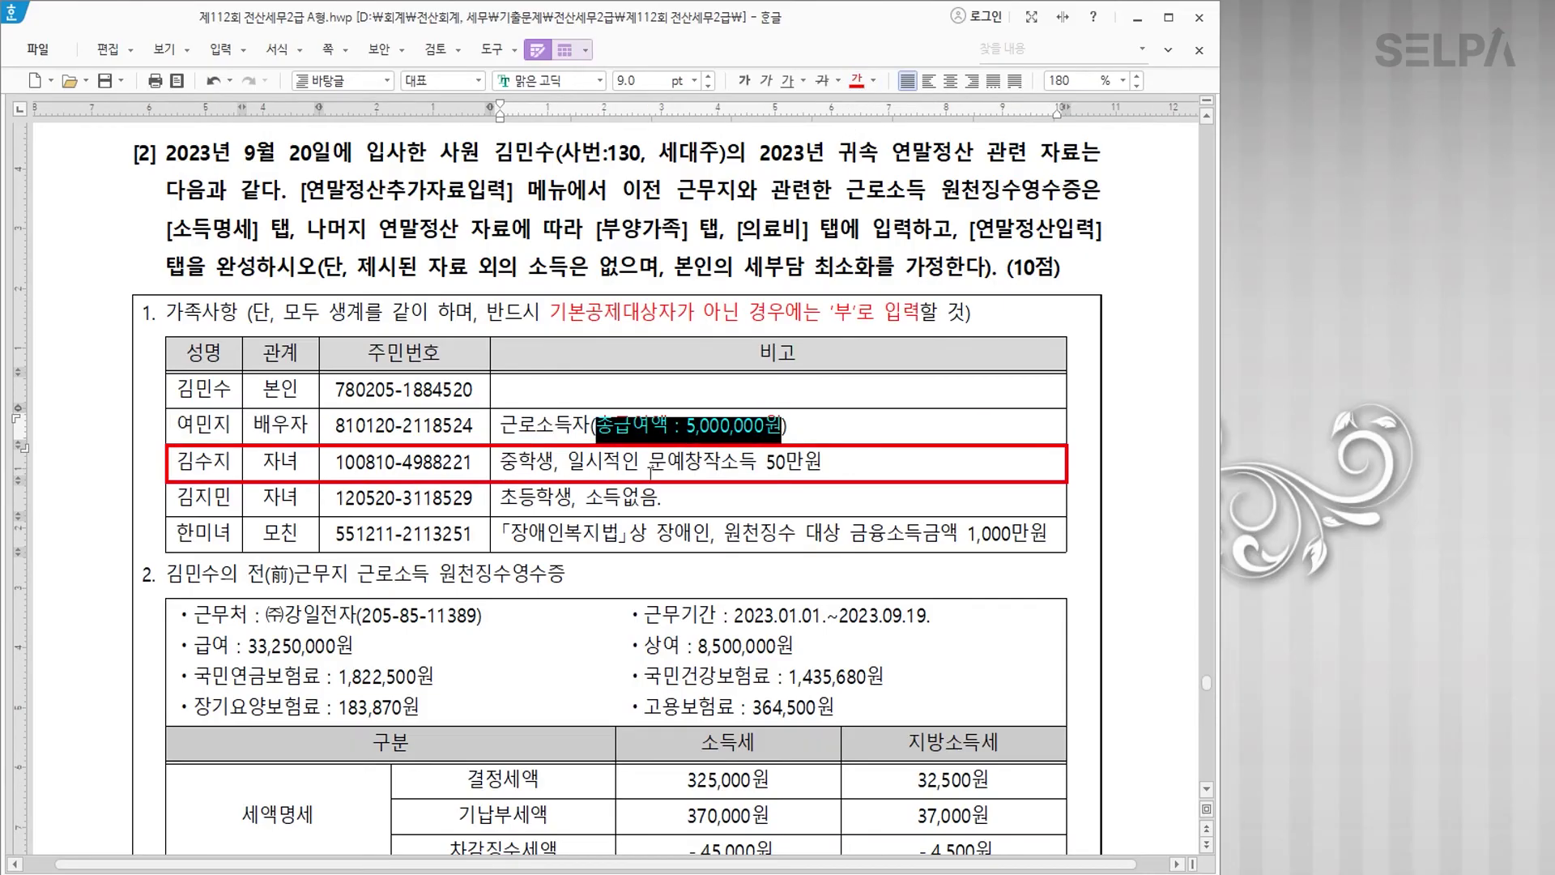
Step: Colour the daughter's 문예창작소득 50만원 and the mother's 금융소득금액 notes red
left_click_drag(653, 466, 827, 464)
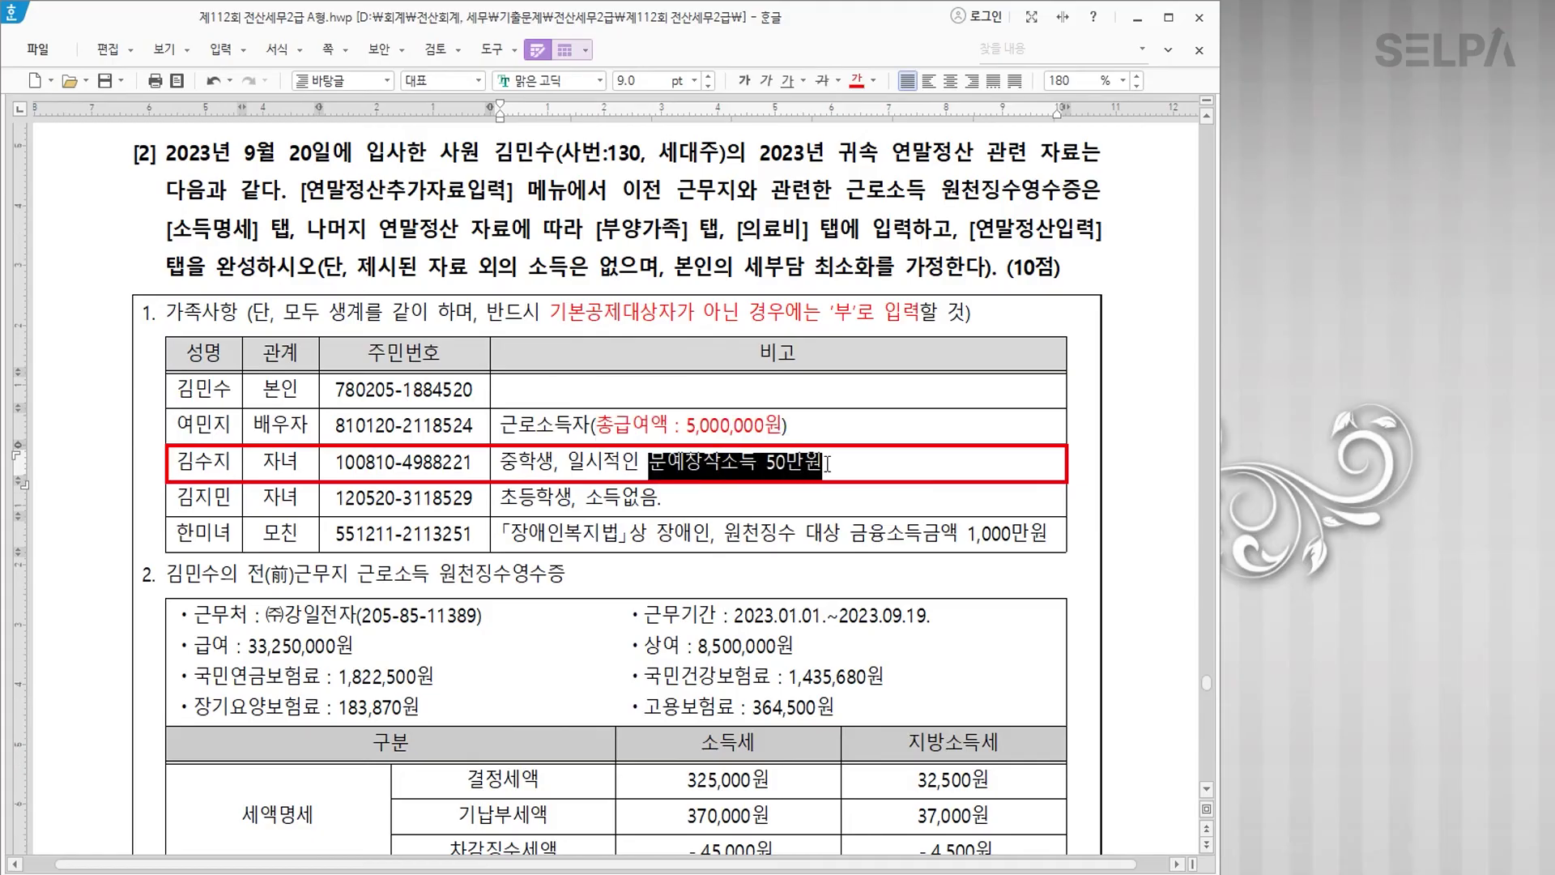
left_click(856, 81)
left_click(683, 496)
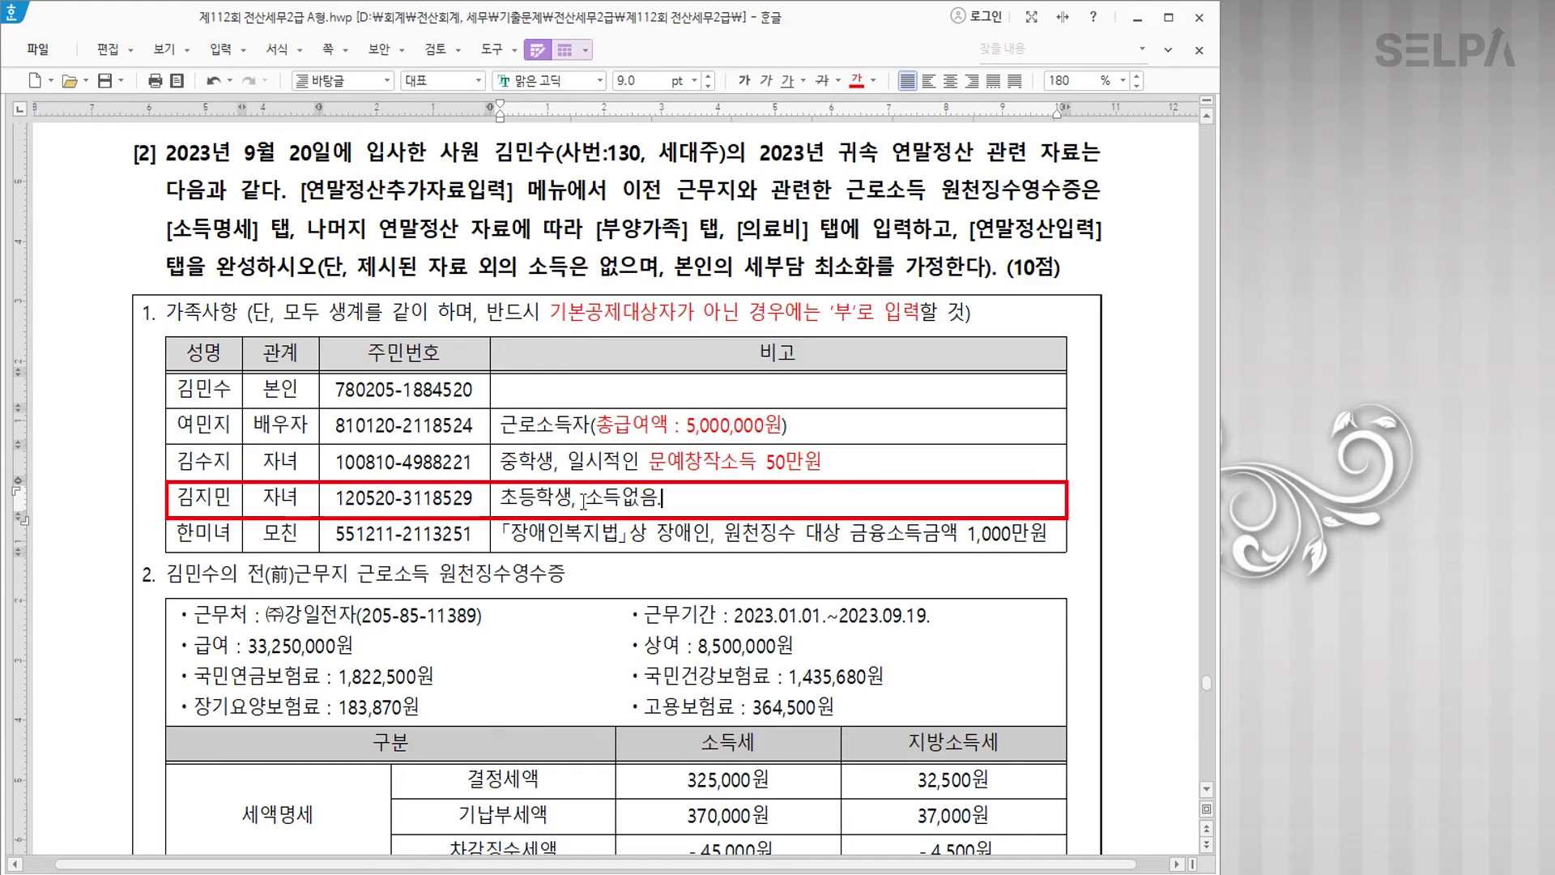
left_click_drag(853, 533, 1054, 535)
left_click(856, 81)
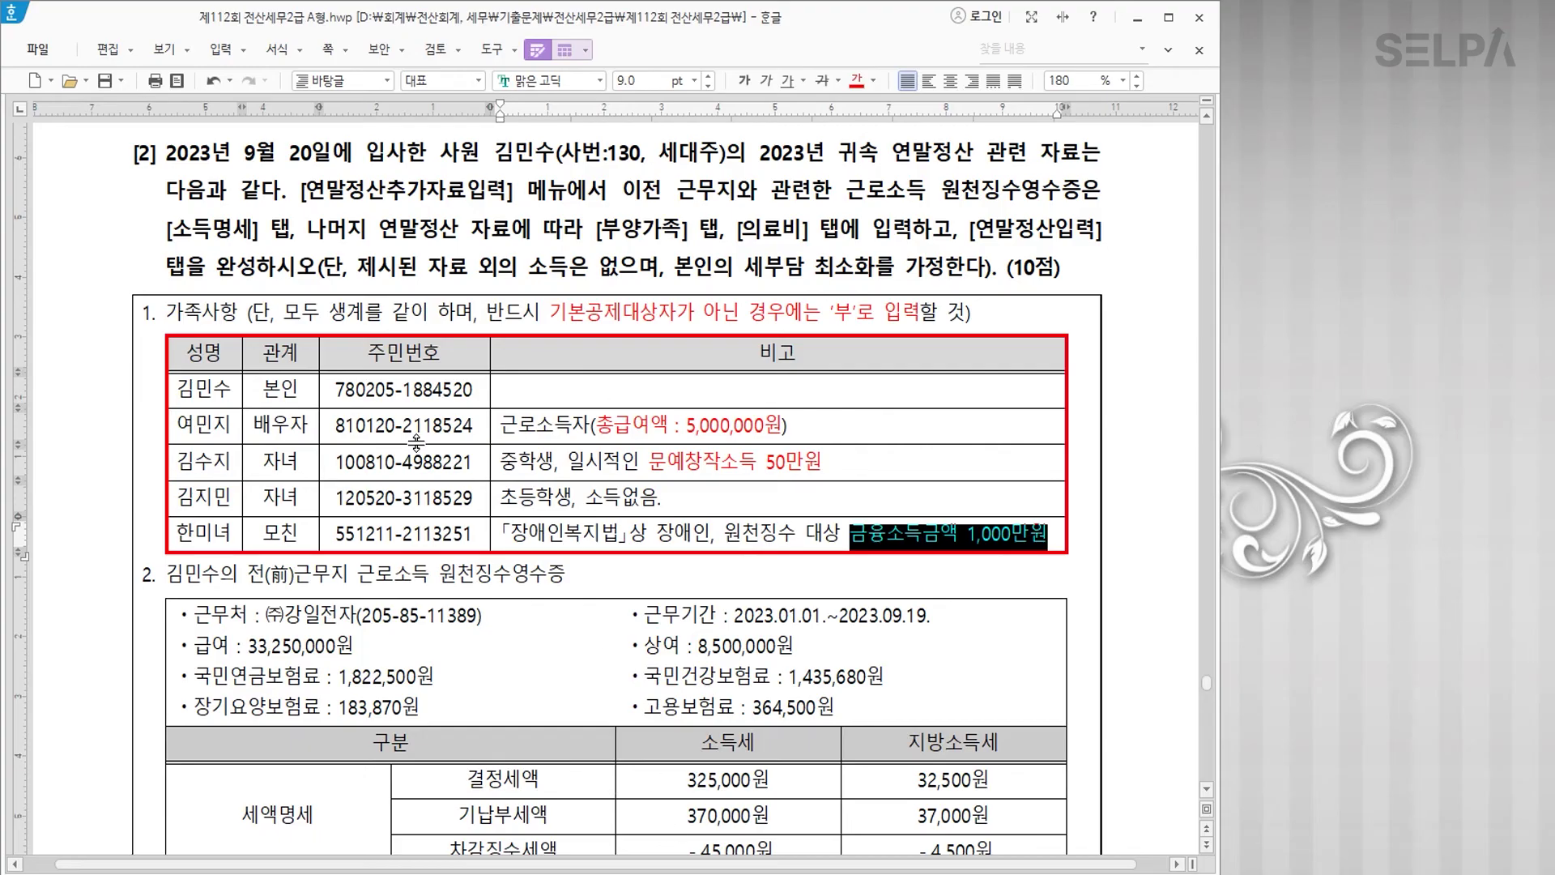
scroll(632, 569, "down", 2)
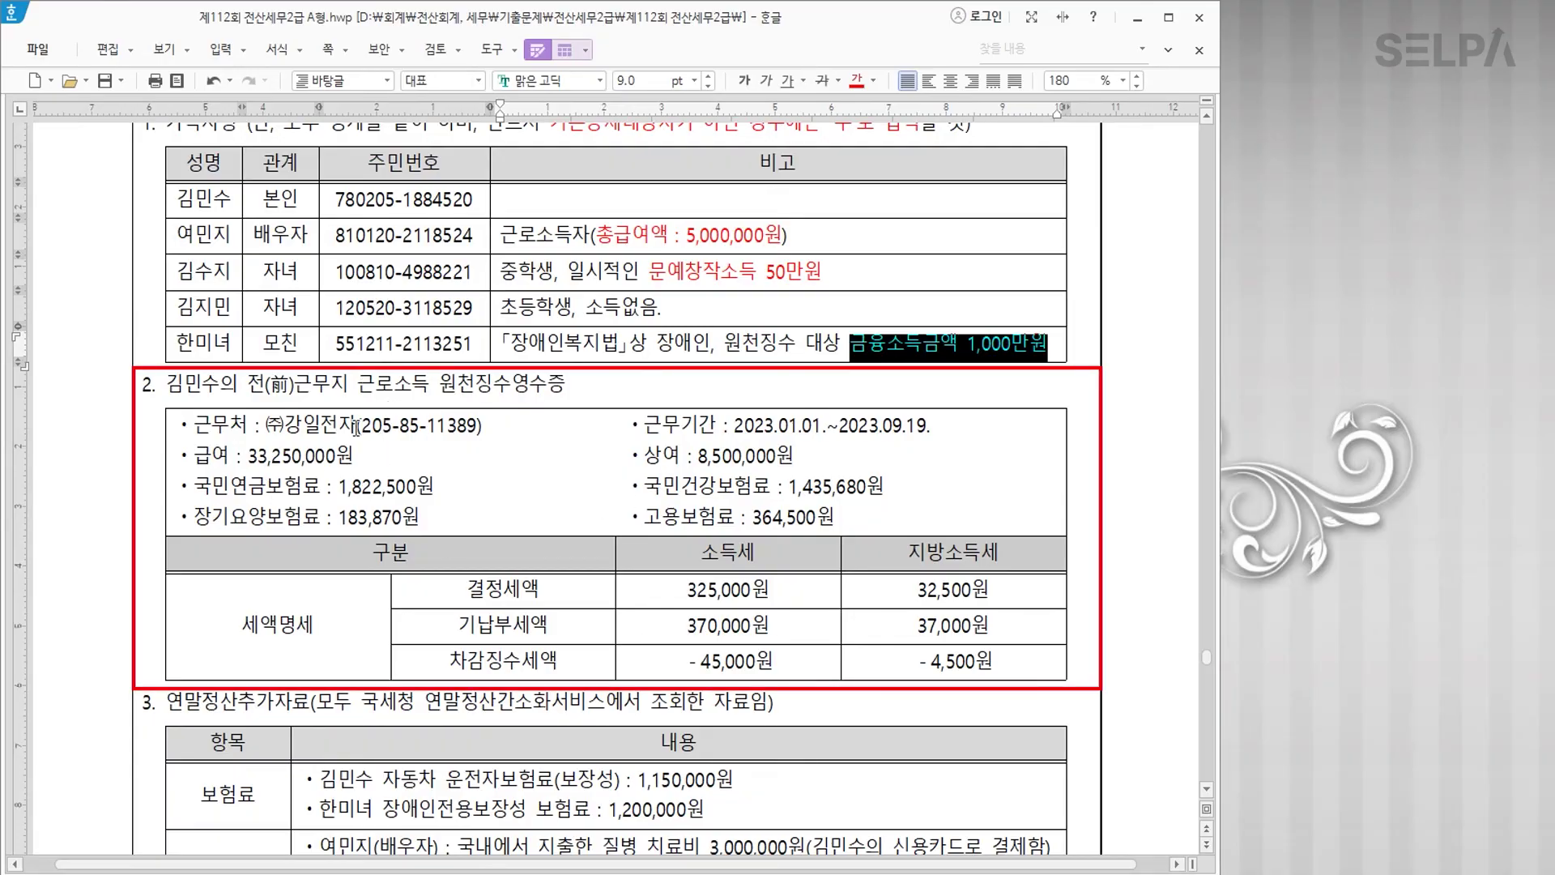
Step: Make the 결정세액 row bold and red
left_click_drag(448, 593, 951, 594)
left_click(856, 80)
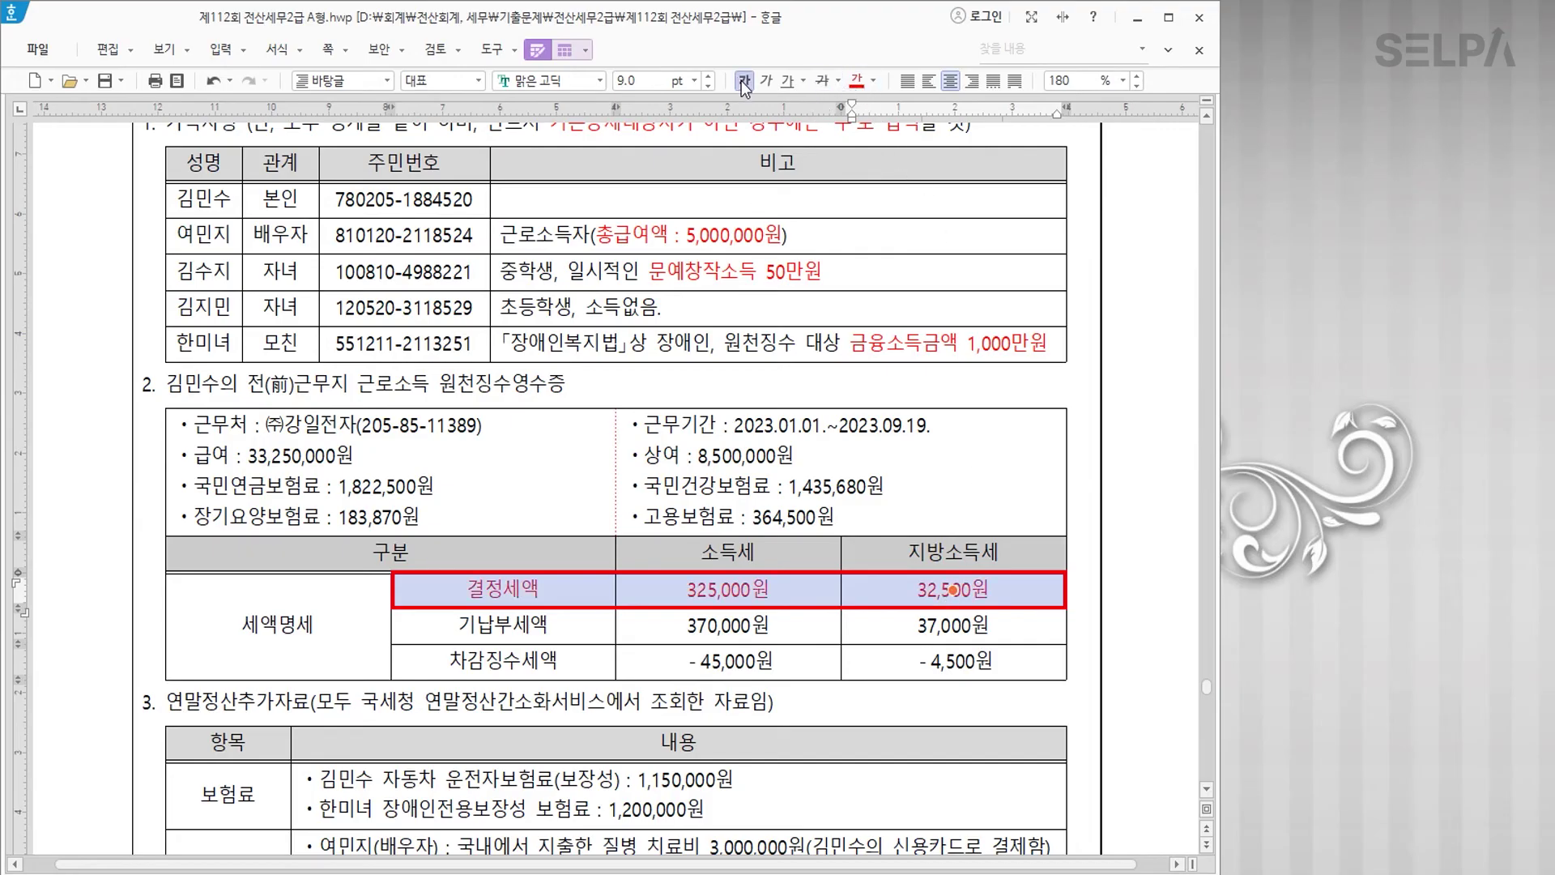
left_click(744, 80)
Step: Strike through the 기납부세액 and 차감징수세액 rows
left_click(727, 624)
left_click_drag(503, 625, 952, 661)
left_click(821, 80)
left_click(722, 559)
left_click(727, 587)
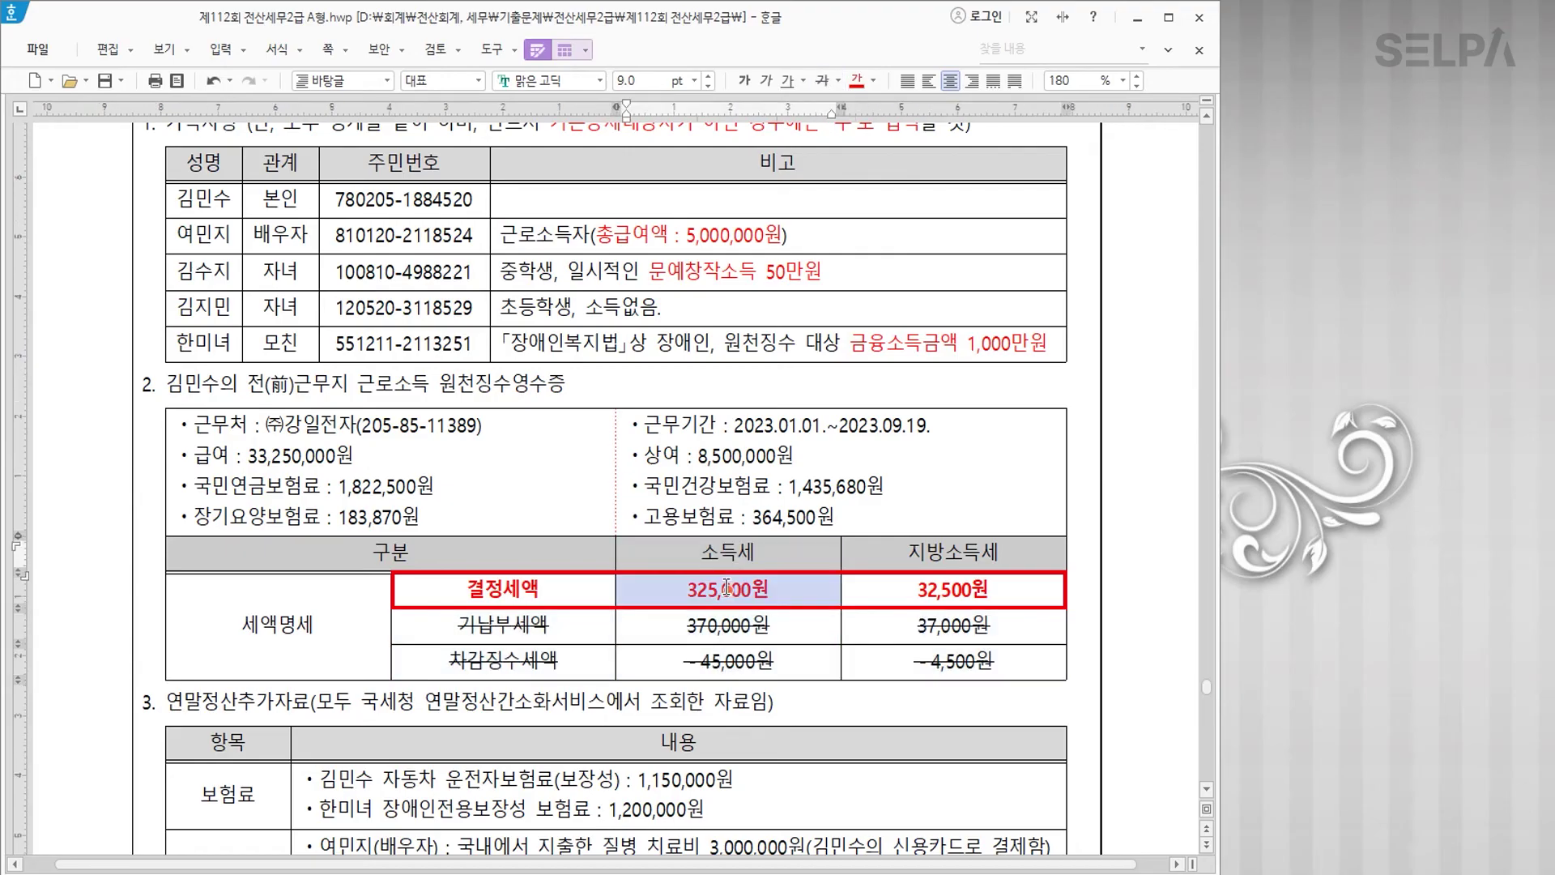
left_click(511, 595)
key("Escape")
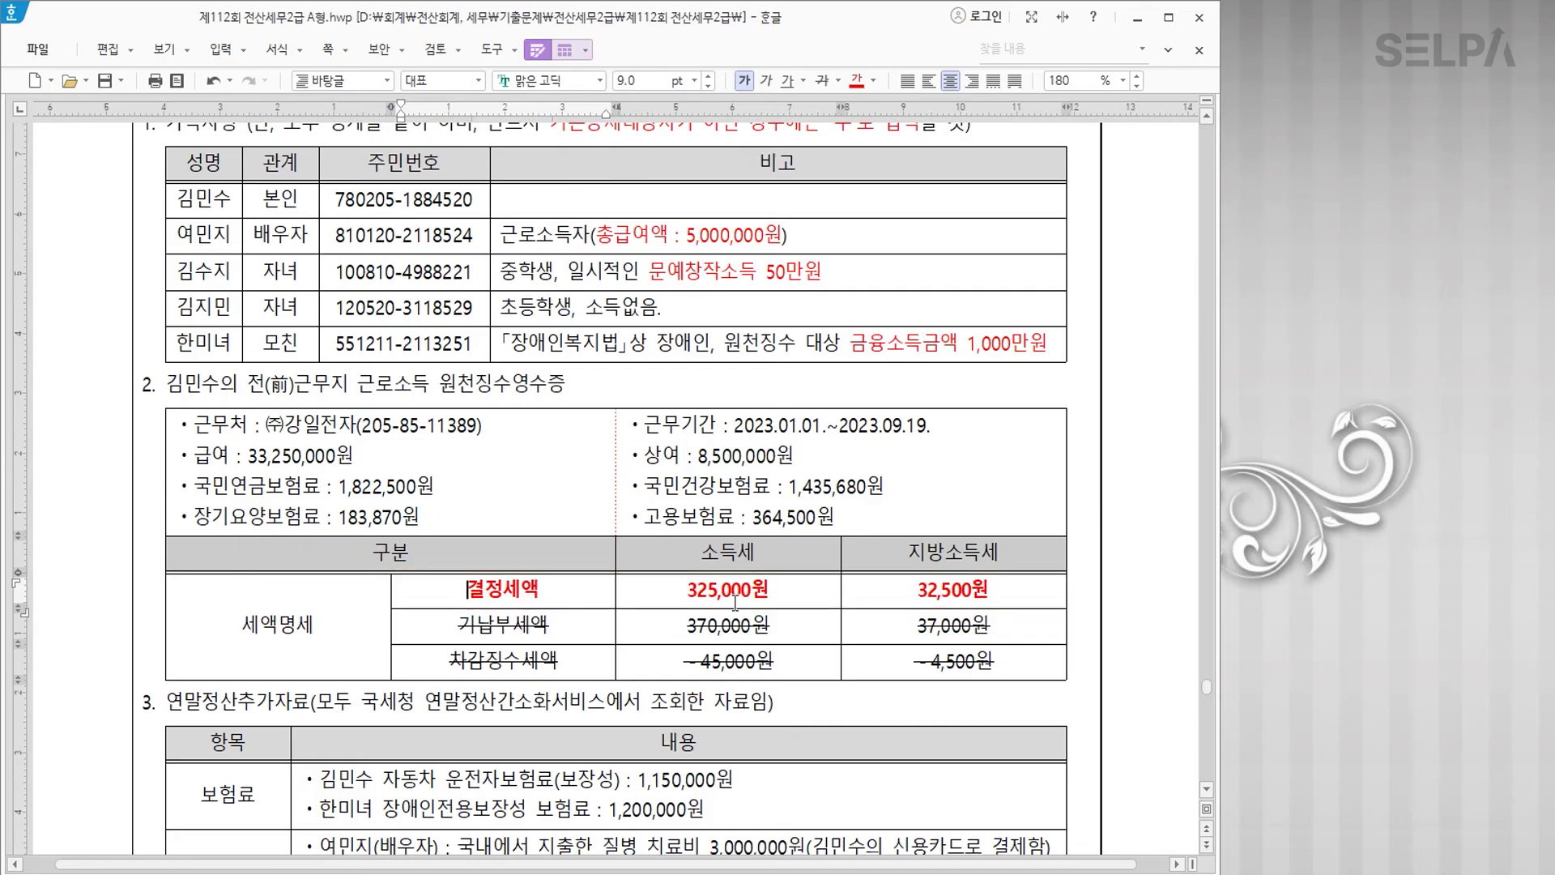
scroll(729, 591, "down", 2)
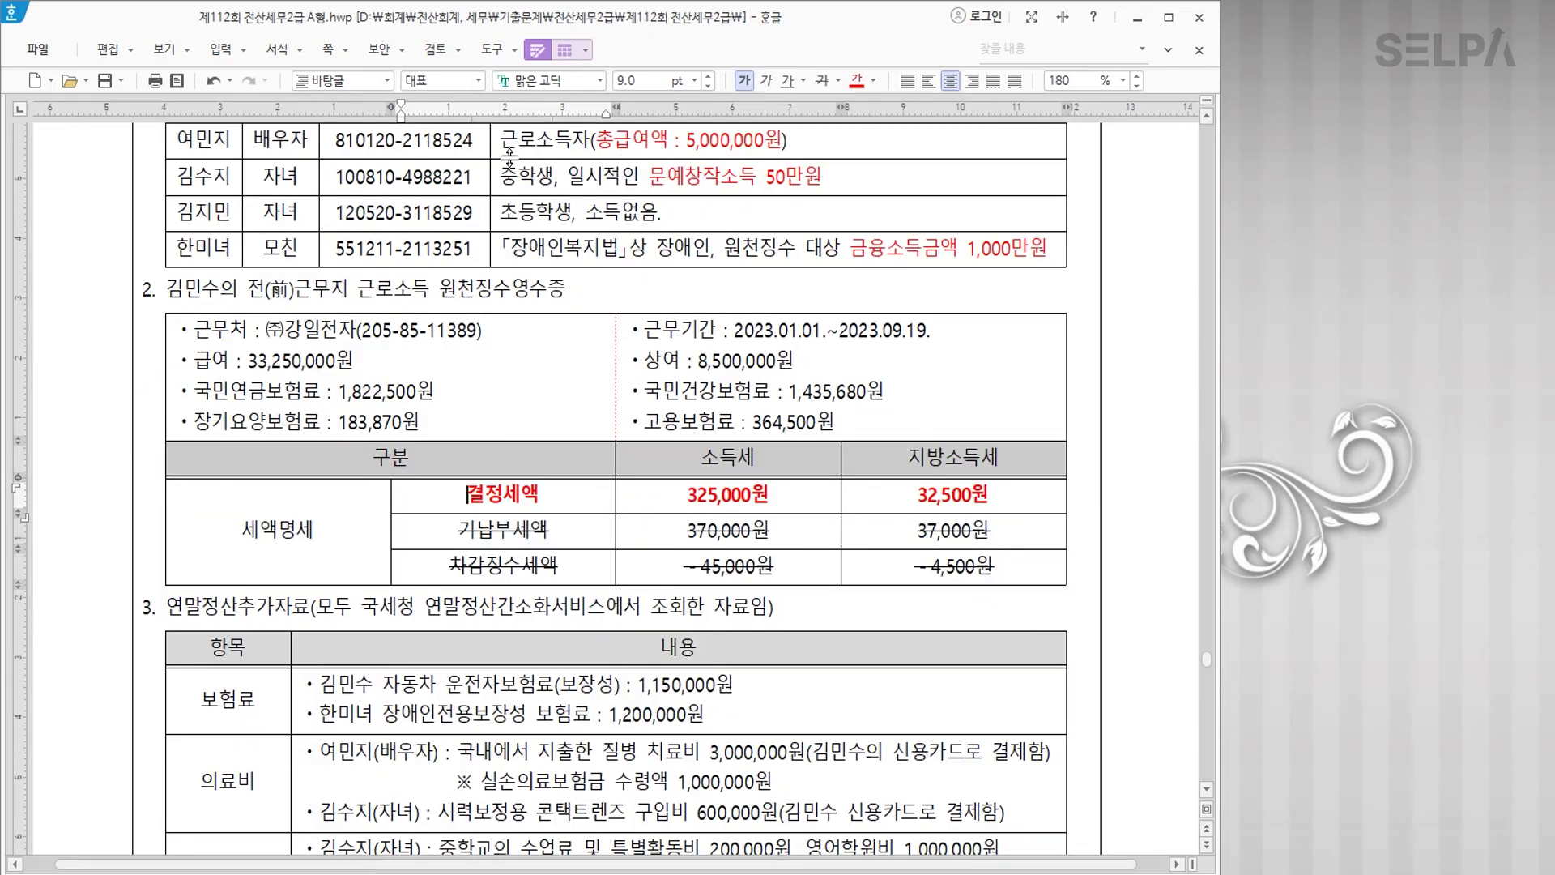
scroll(578, 429, "down", 2)
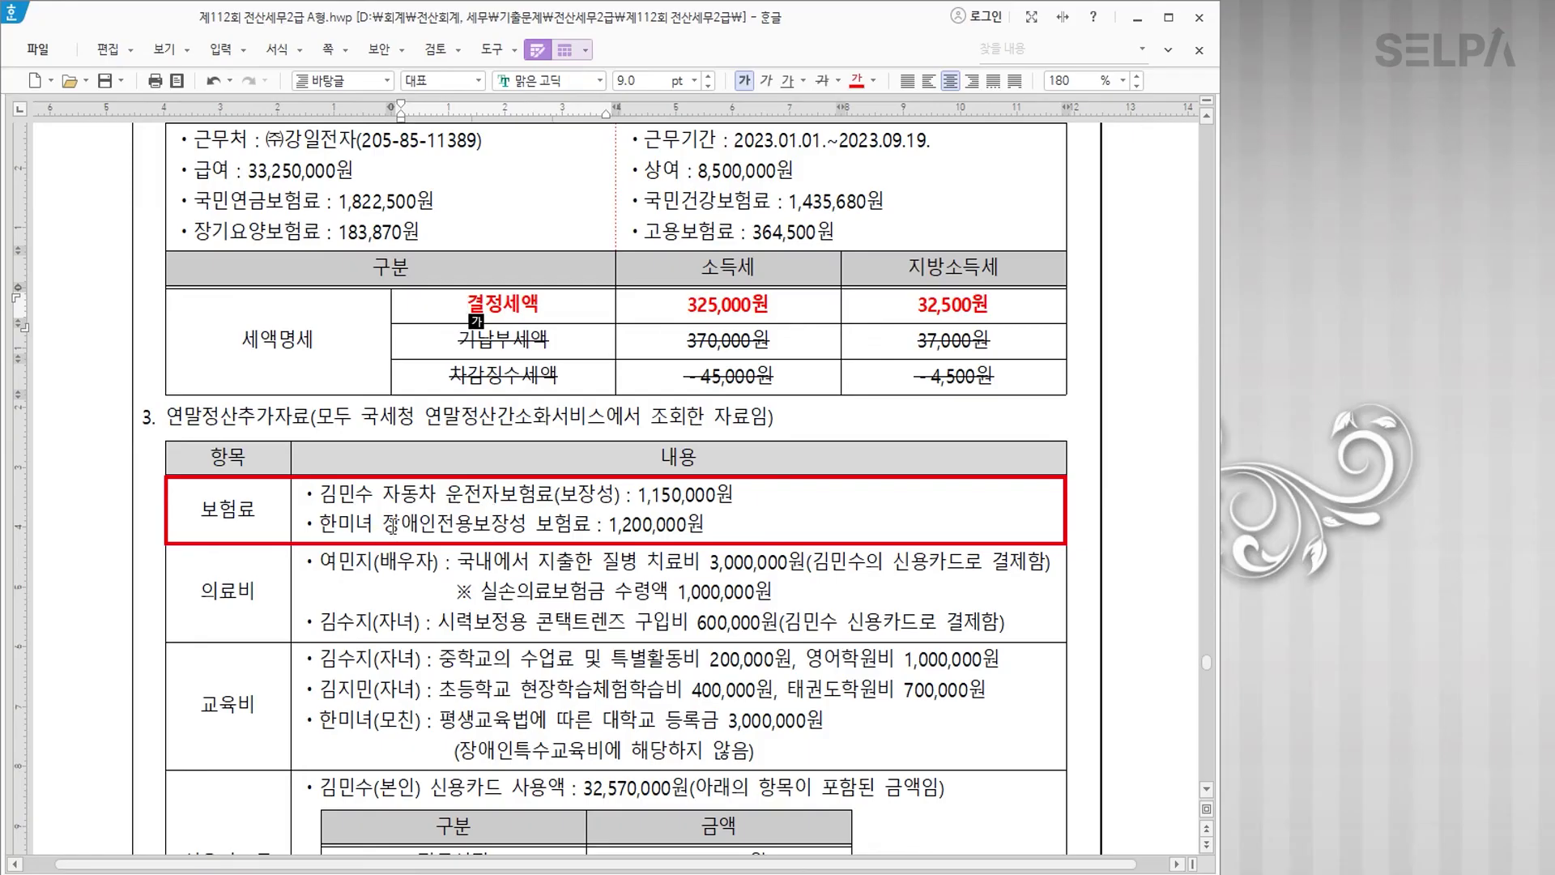
Step: Colour 장애인전용보장성 and the 실손의료보험금 reimbursement note red
left_click_drag(382, 526, 527, 525)
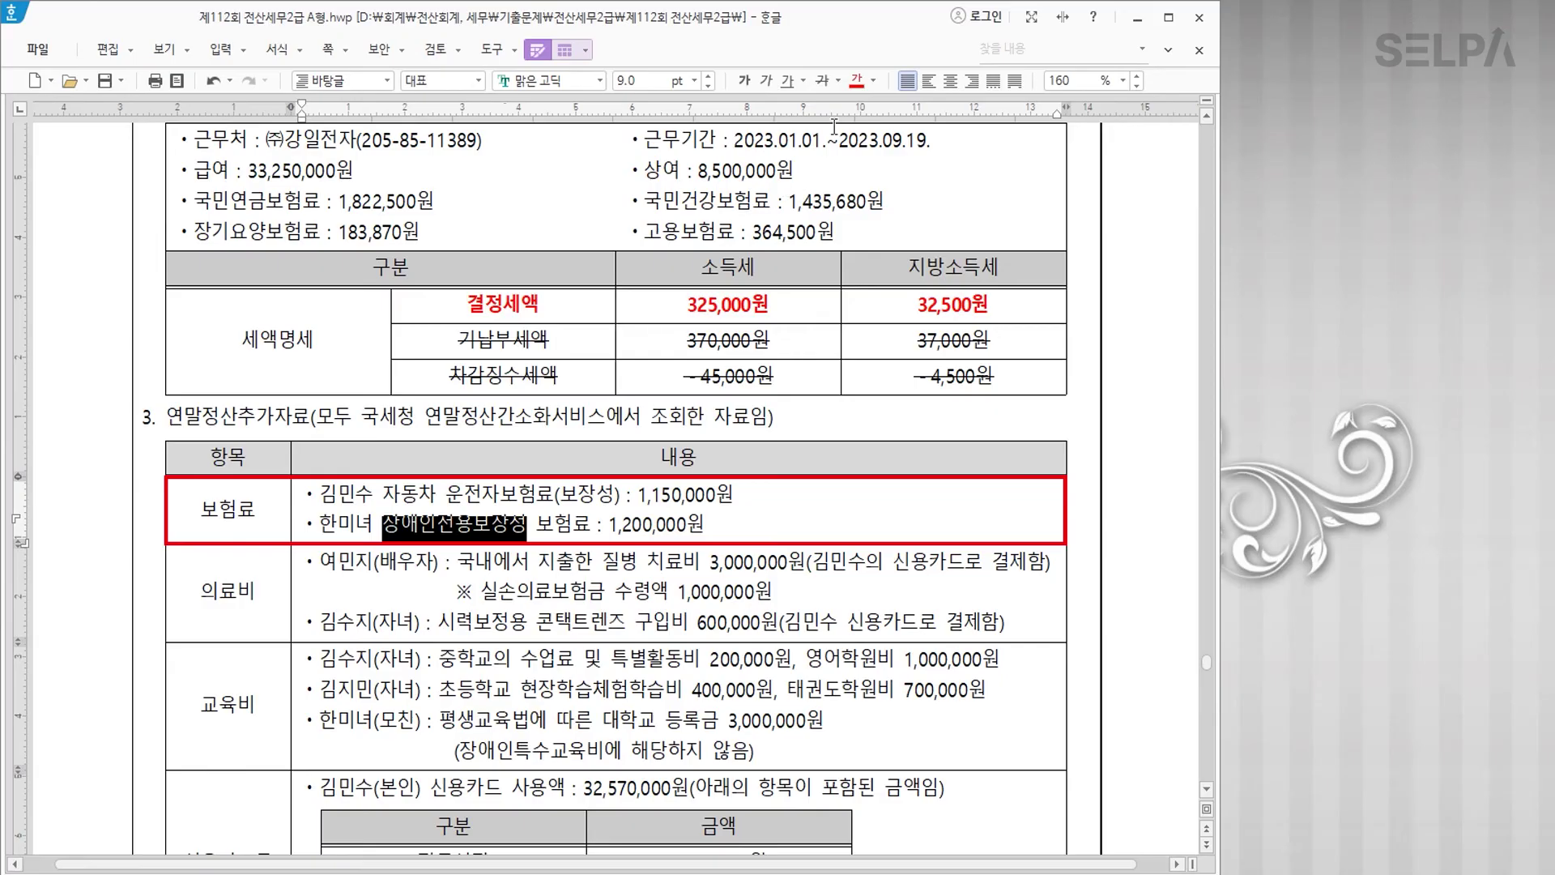
left_click(856, 80)
left_click(642, 592)
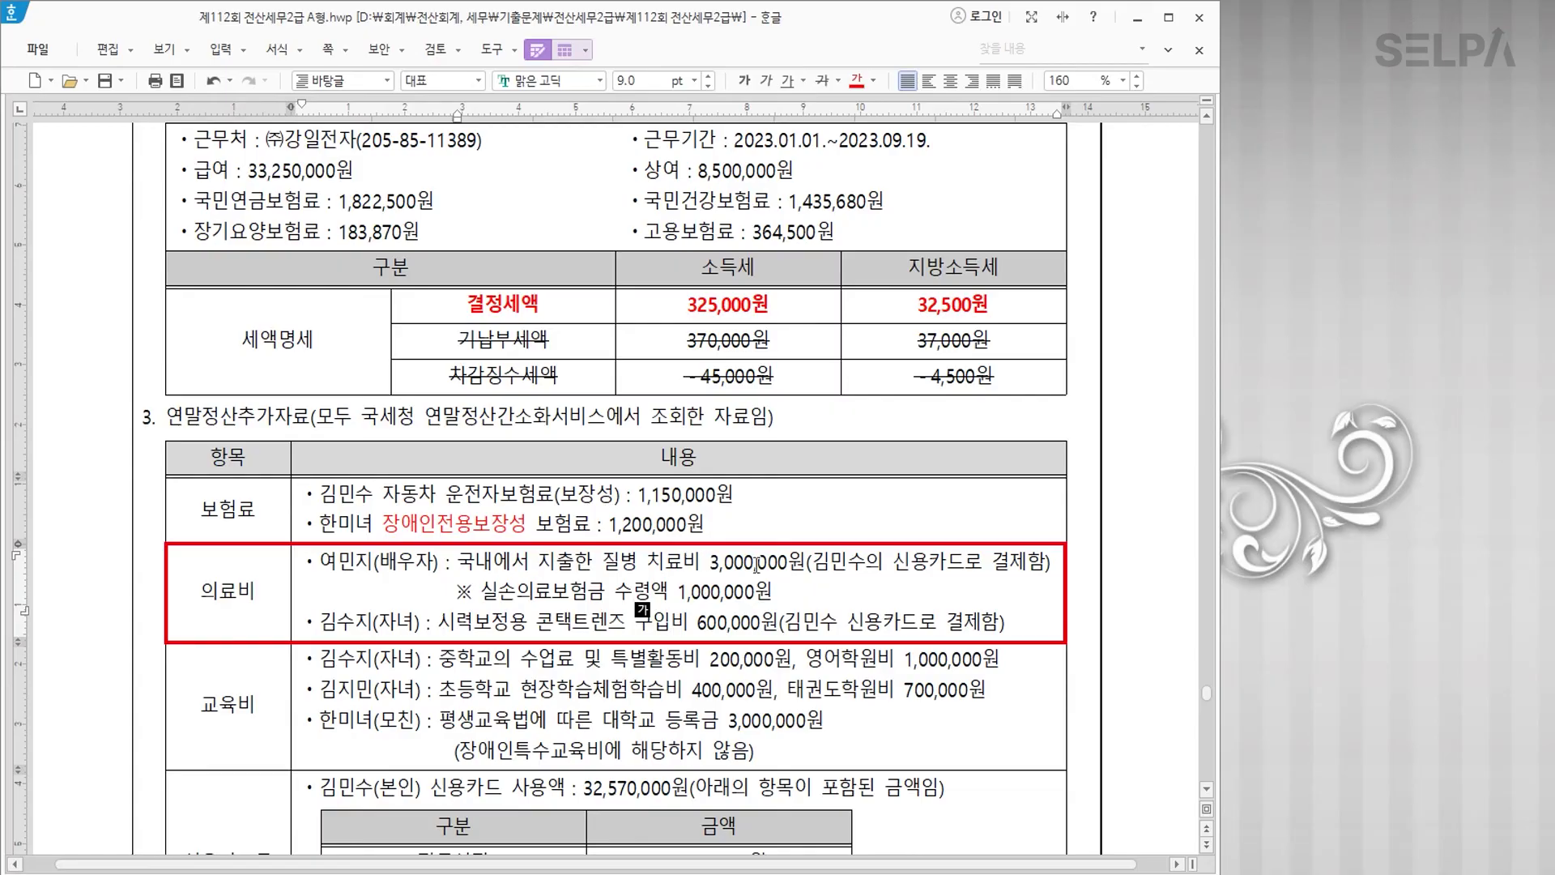
left_click_drag(484, 590, 773, 594)
left_click(856, 80)
left_click(951, 573)
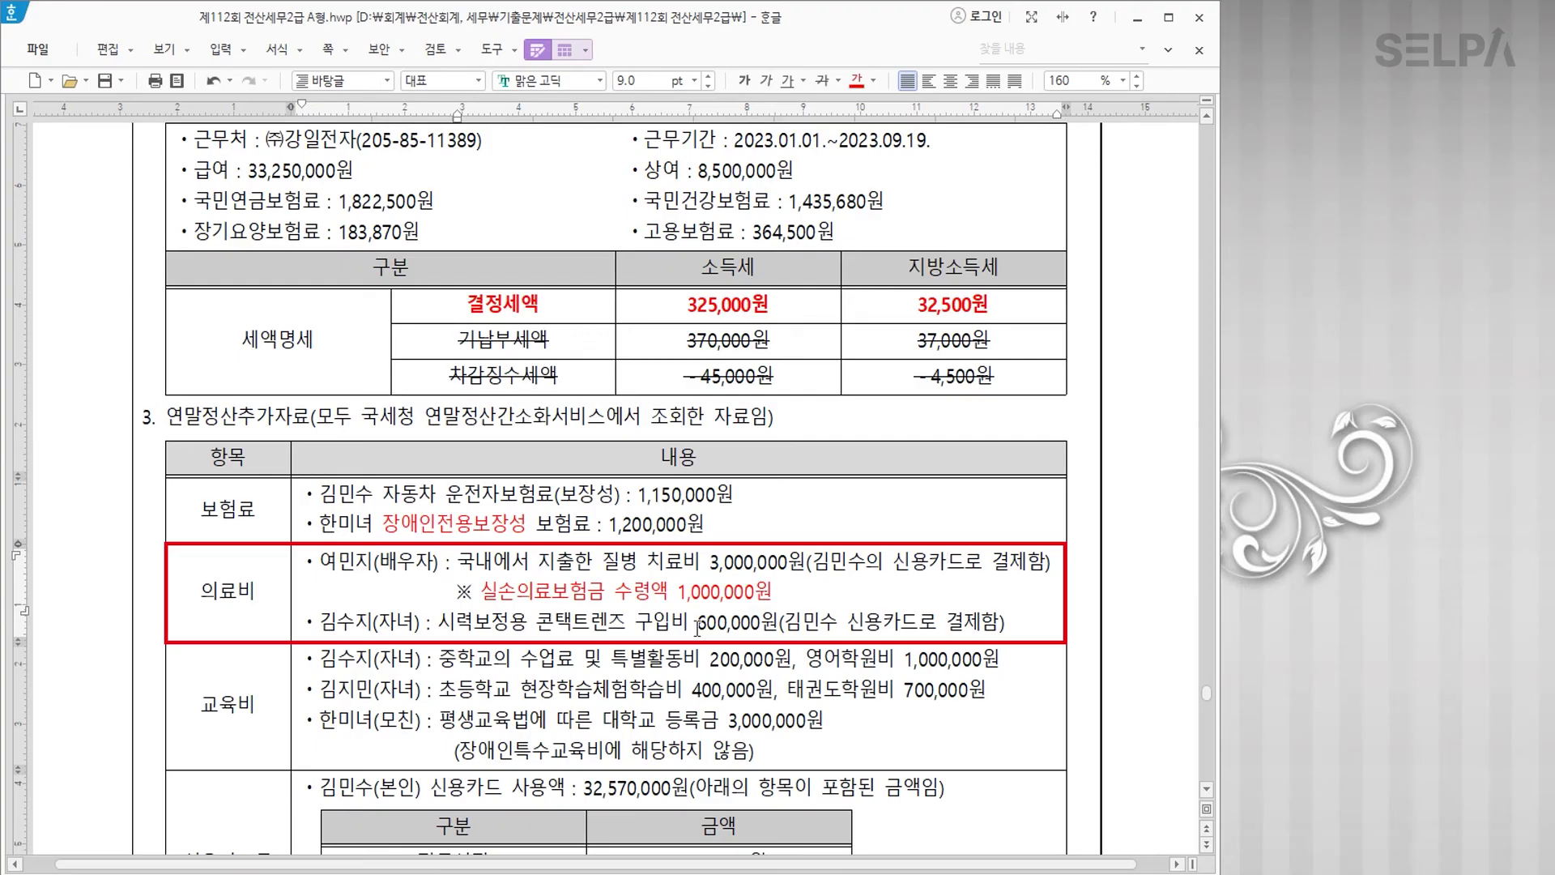
Step: Strike through the 600,000원 lens cost and add 500,000원 in bold red
left_click_drag(698, 624, 780, 624)
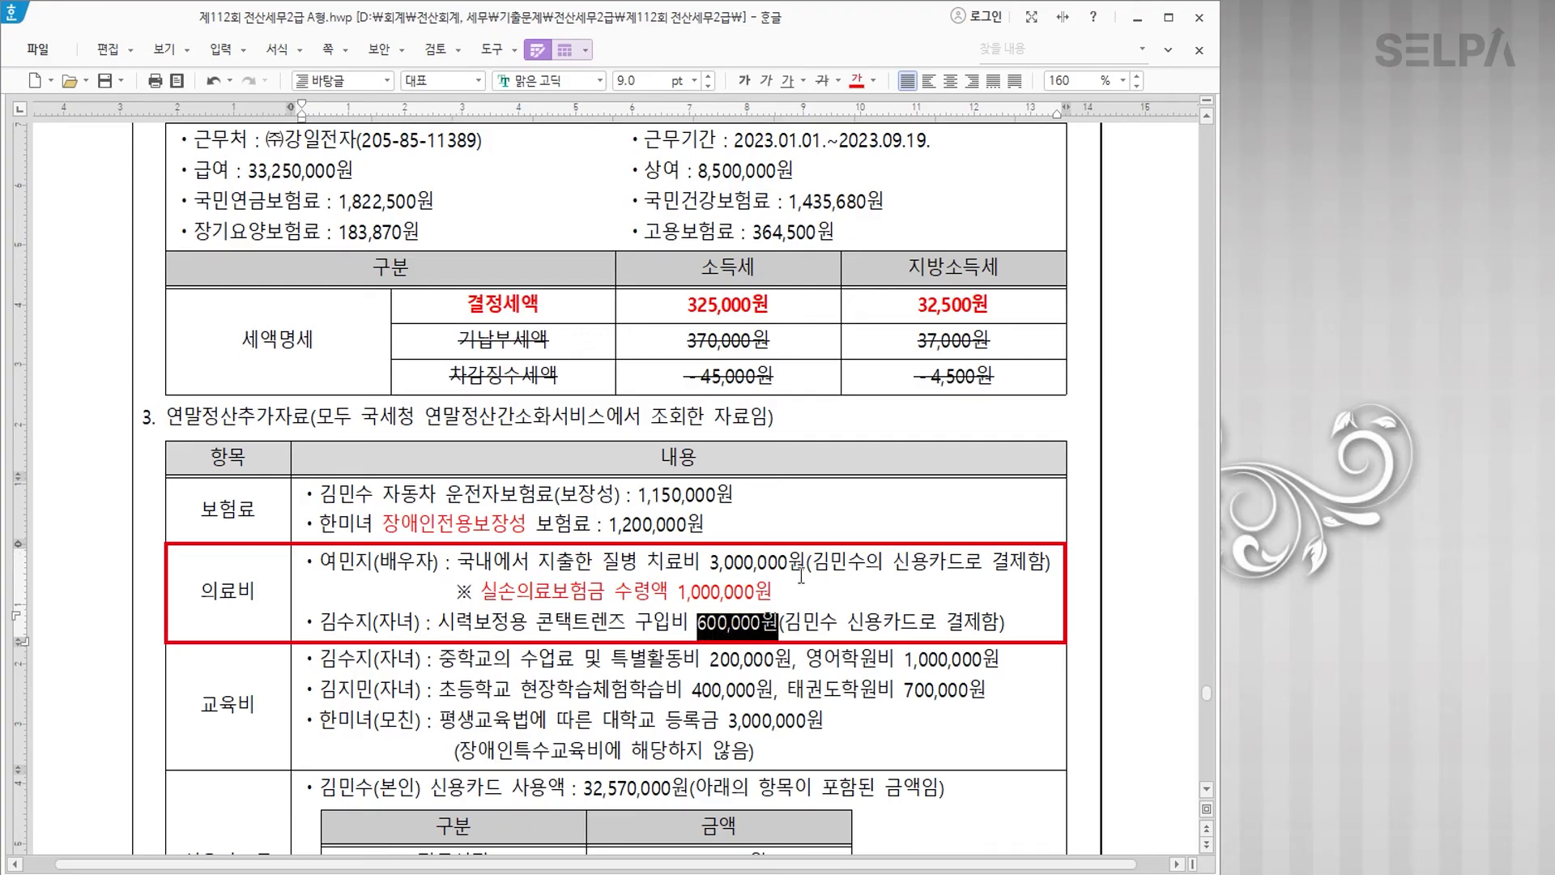
left_click(822, 80)
key("Escape")
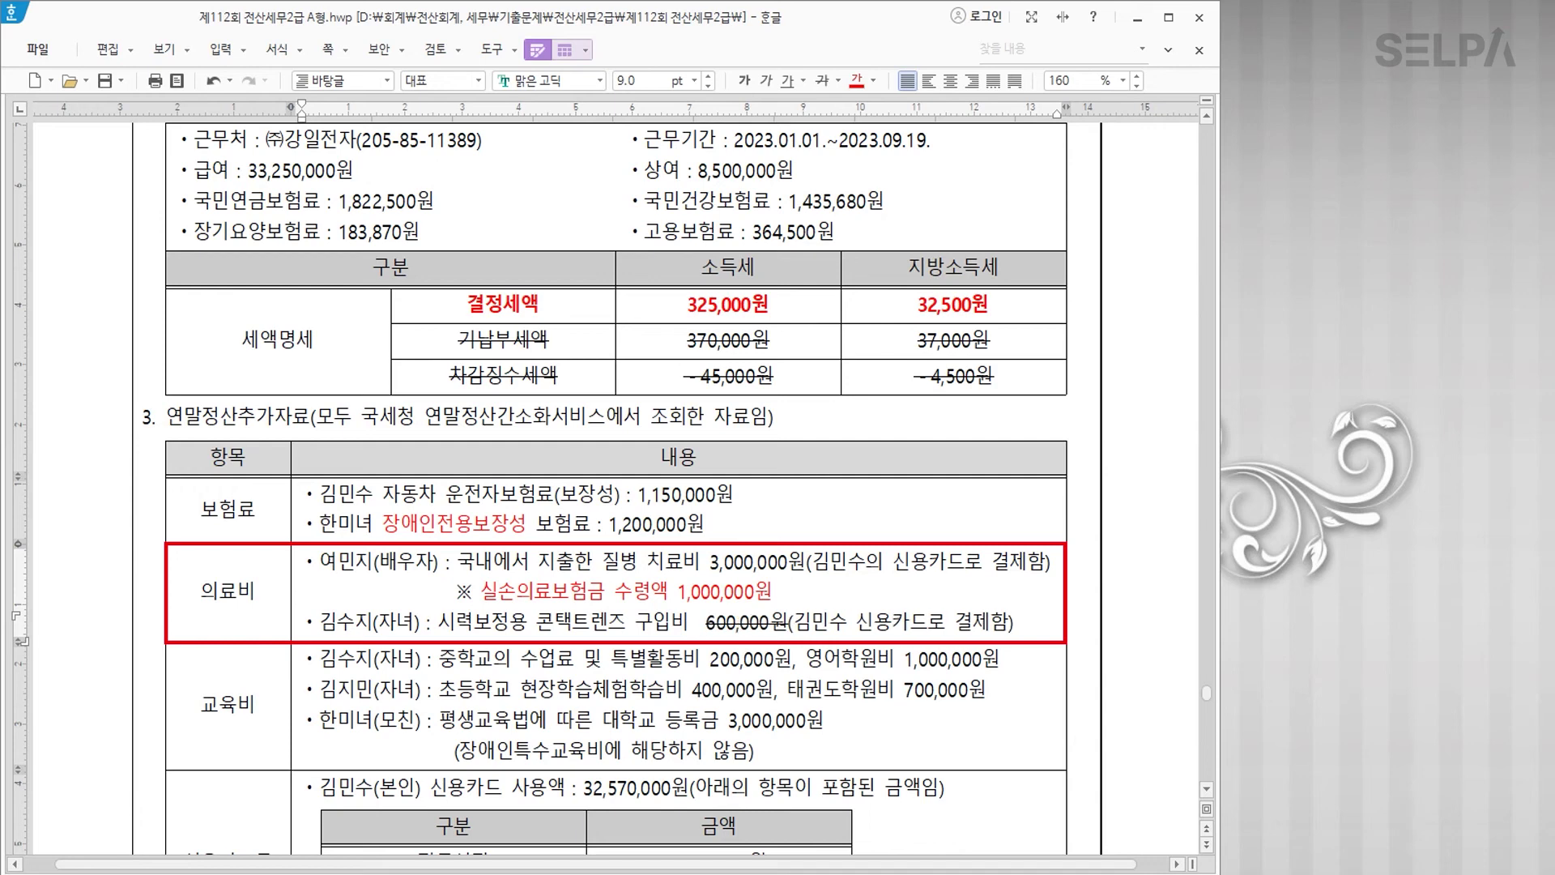
type("500,000")
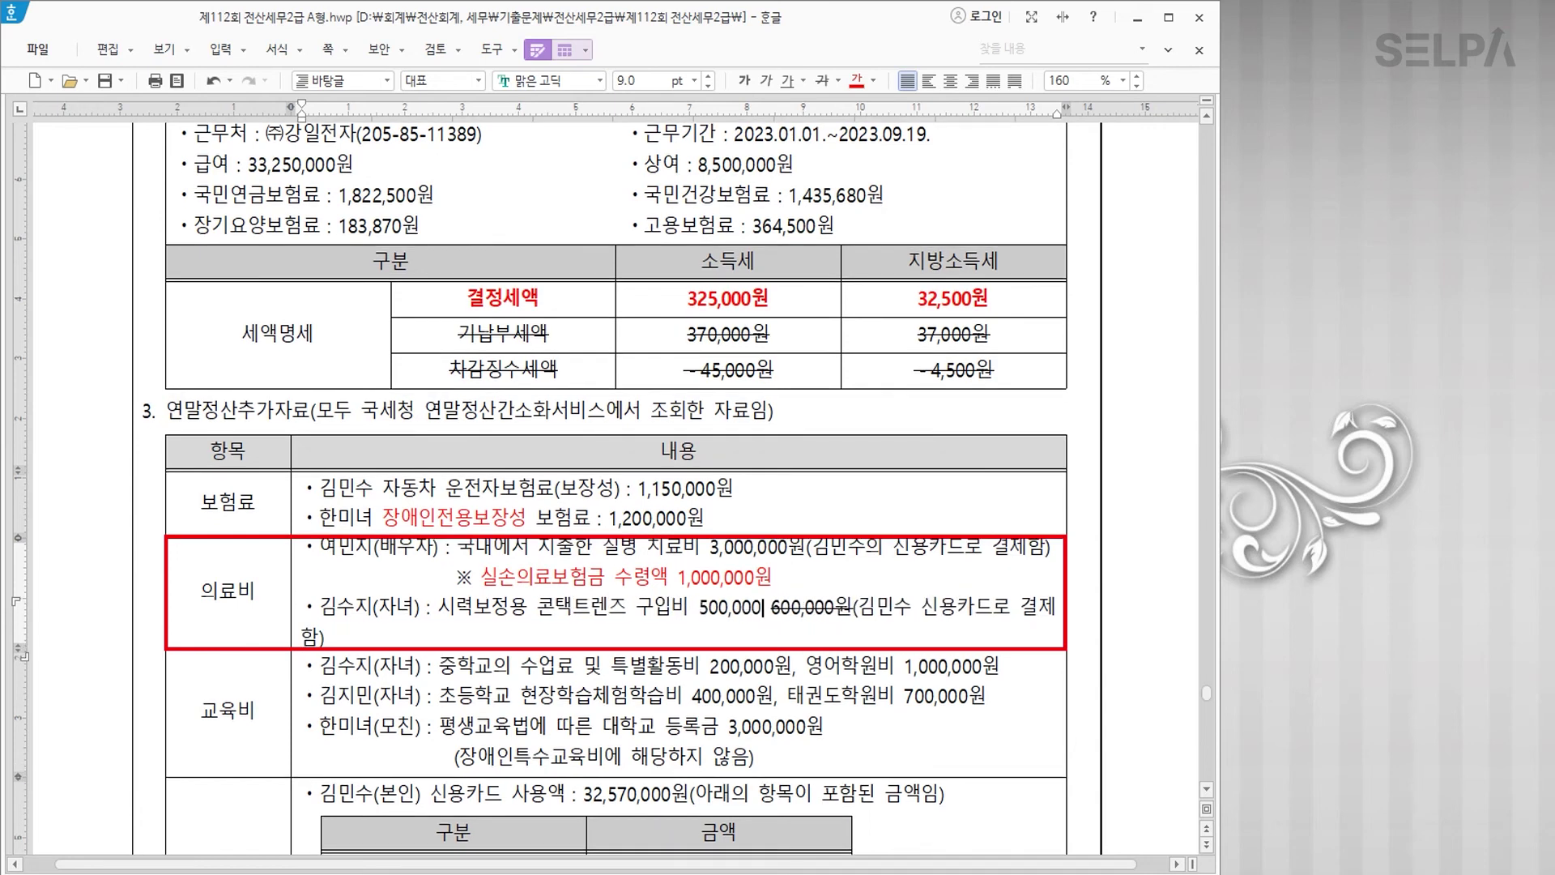
type("원")
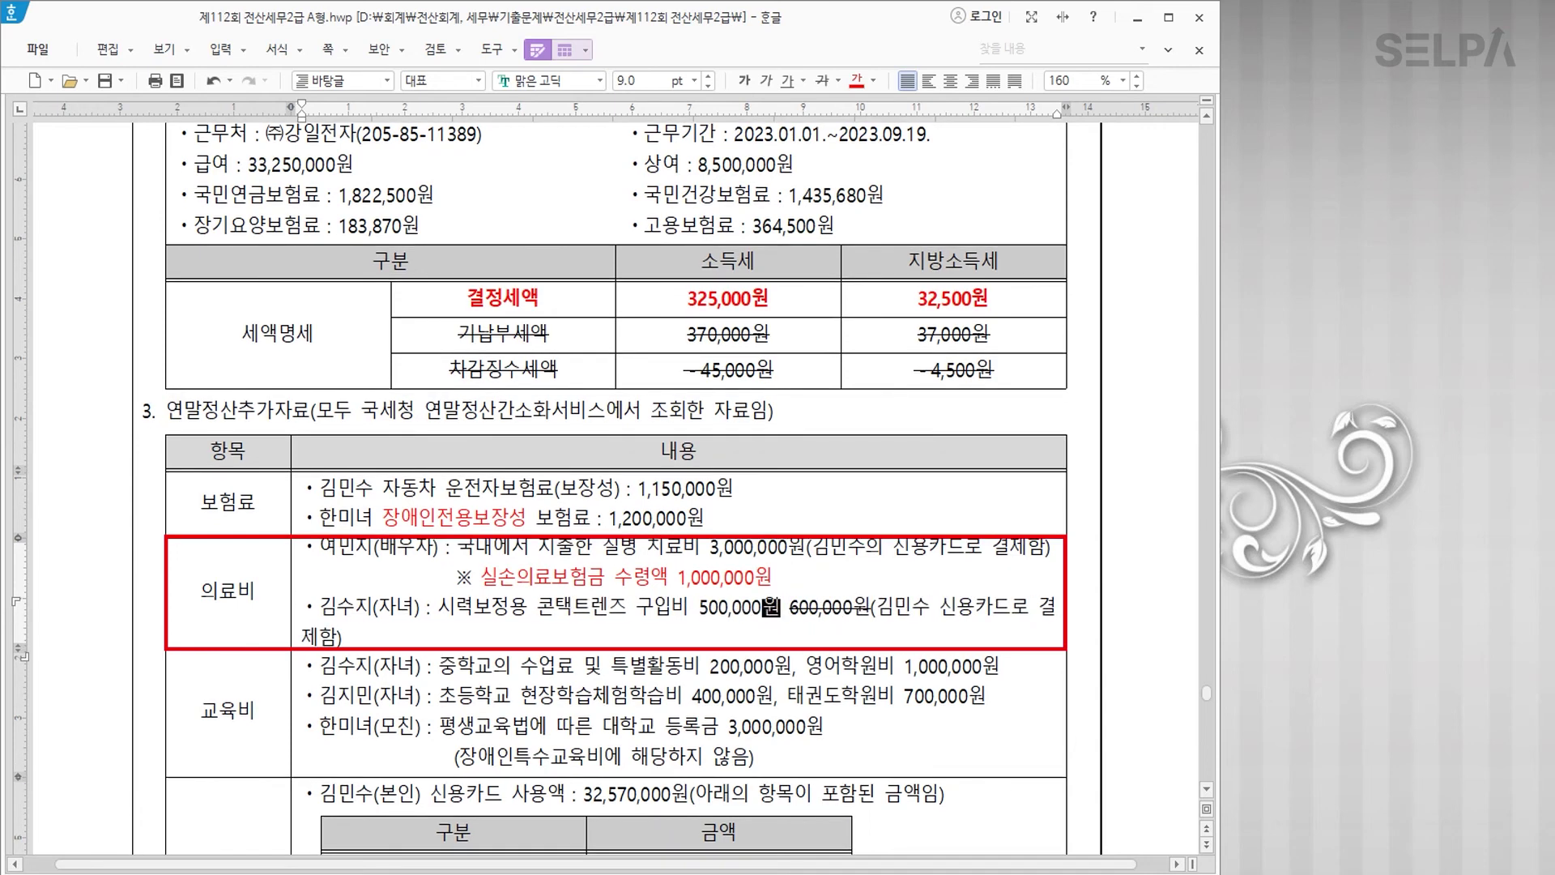
left_click_drag(536, 609, 779, 618)
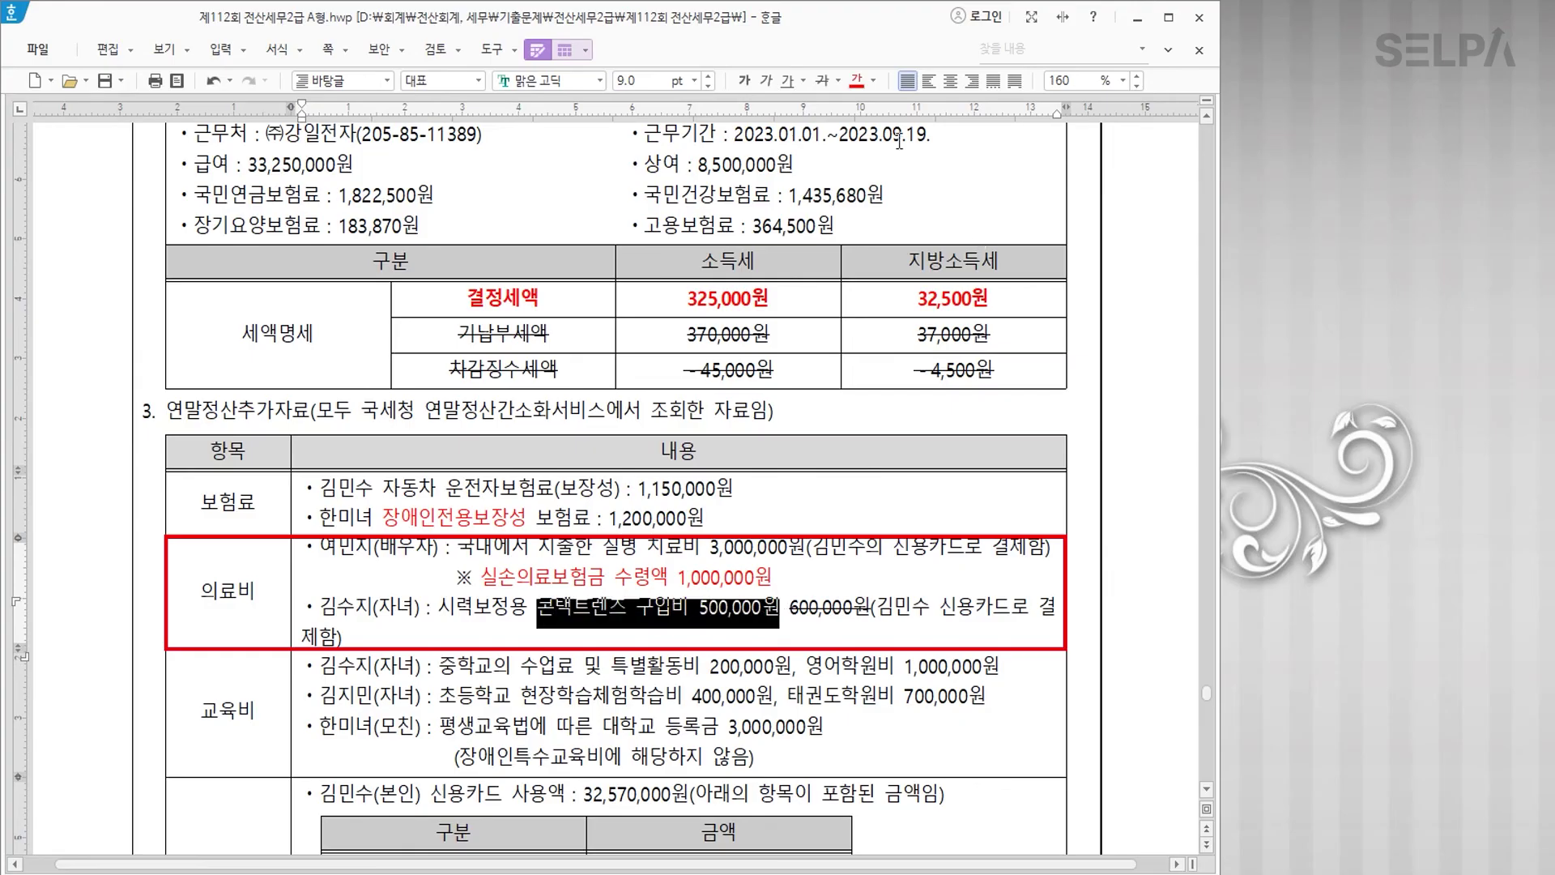
left_click(856, 80)
left_click(744, 80)
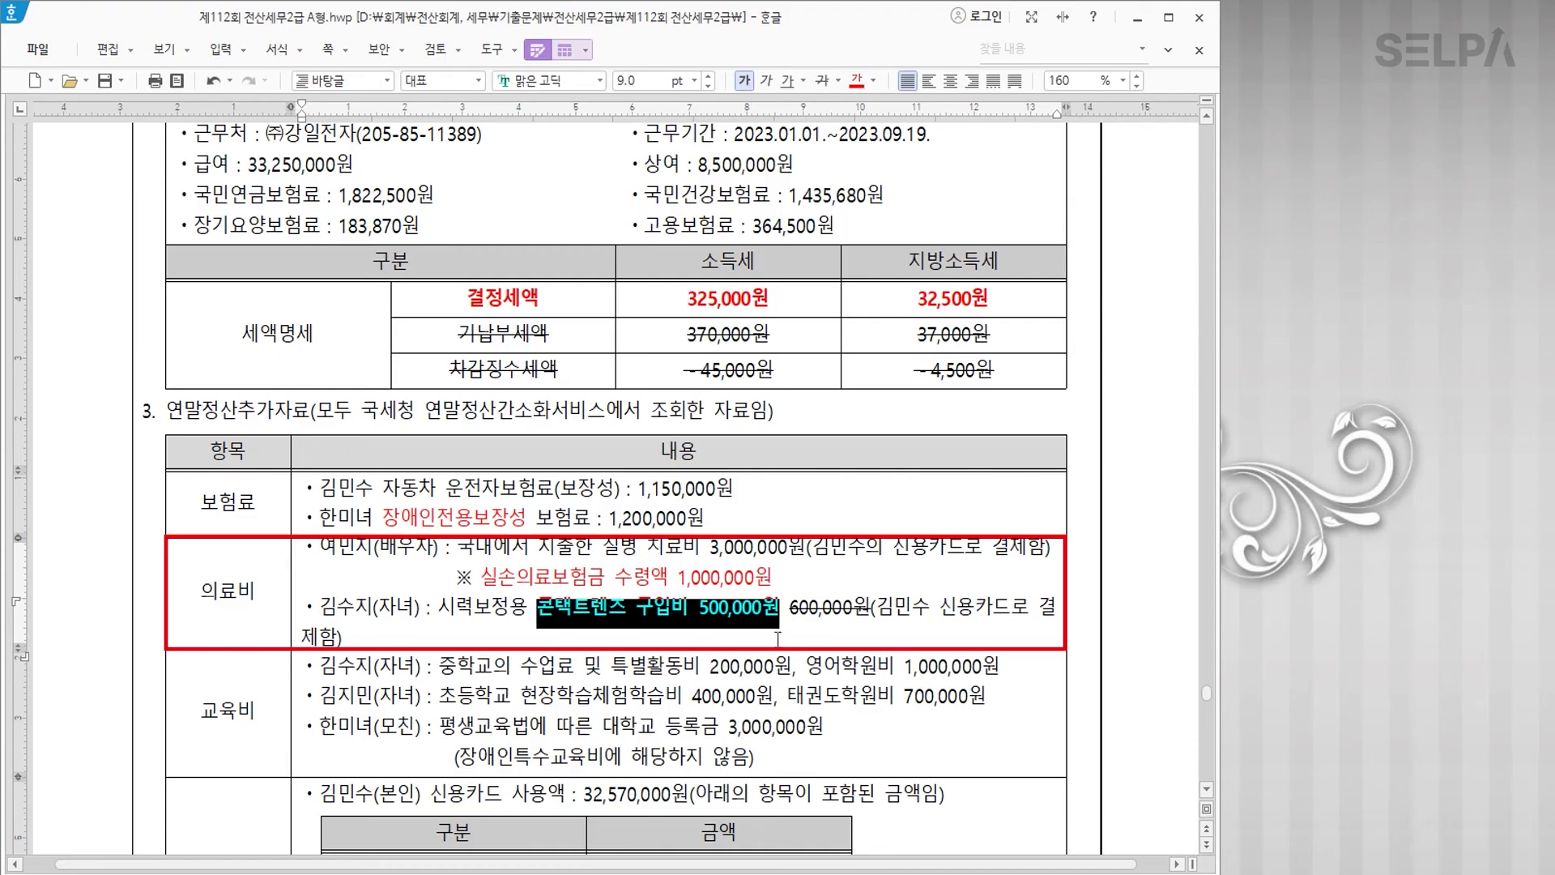
left_click(753, 668)
scroll(616, 716, "down", 2)
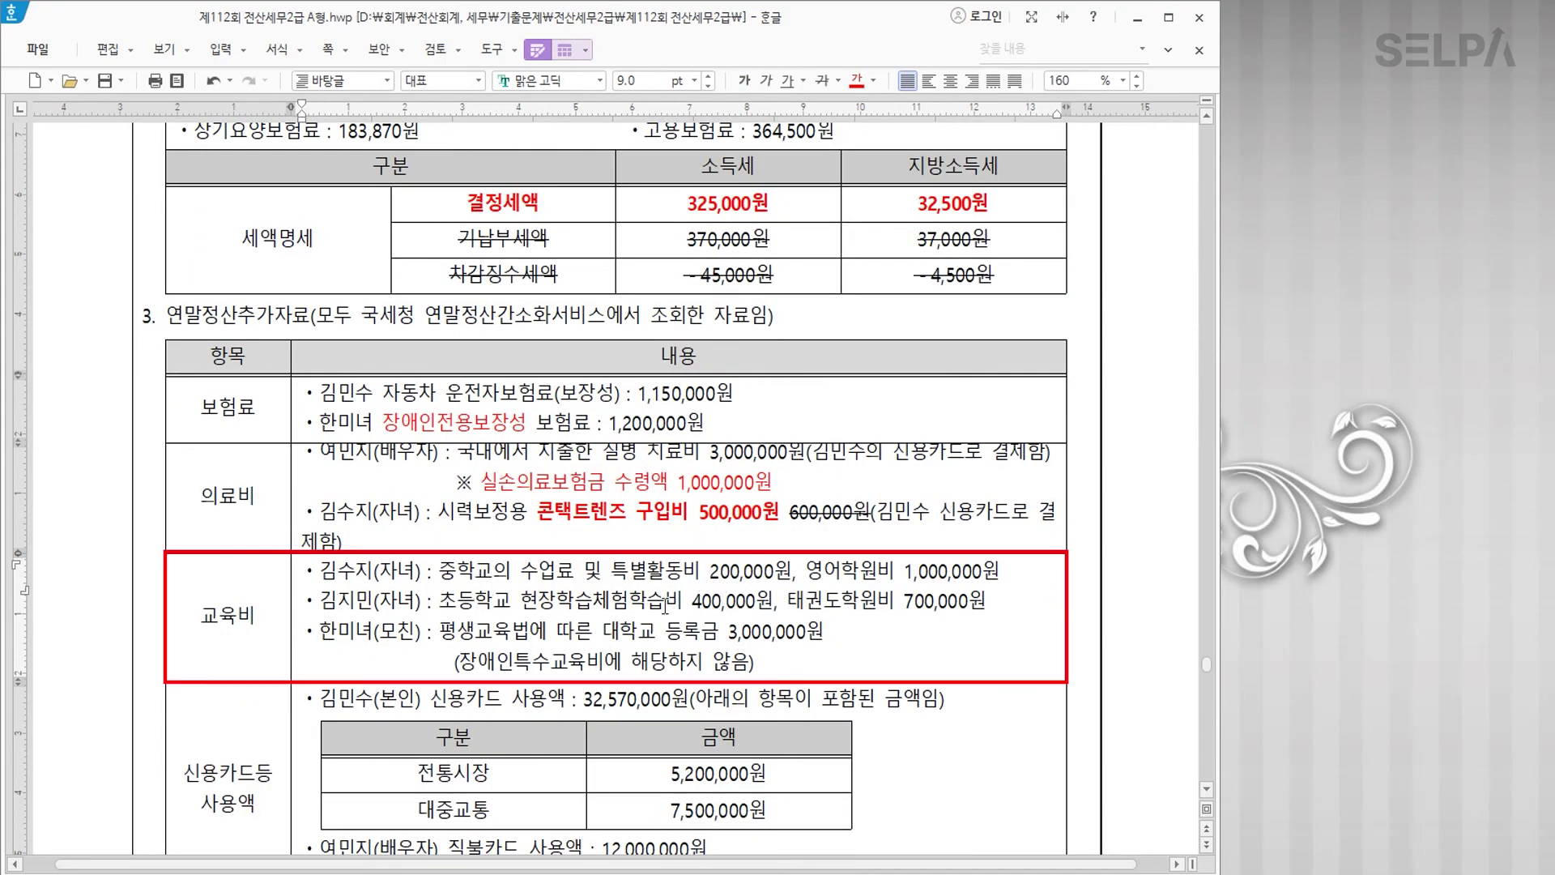
Step: Strike through the English academy and taekwondo academy fees
left_click_drag(806, 572, 1003, 573)
left_click(822, 80)
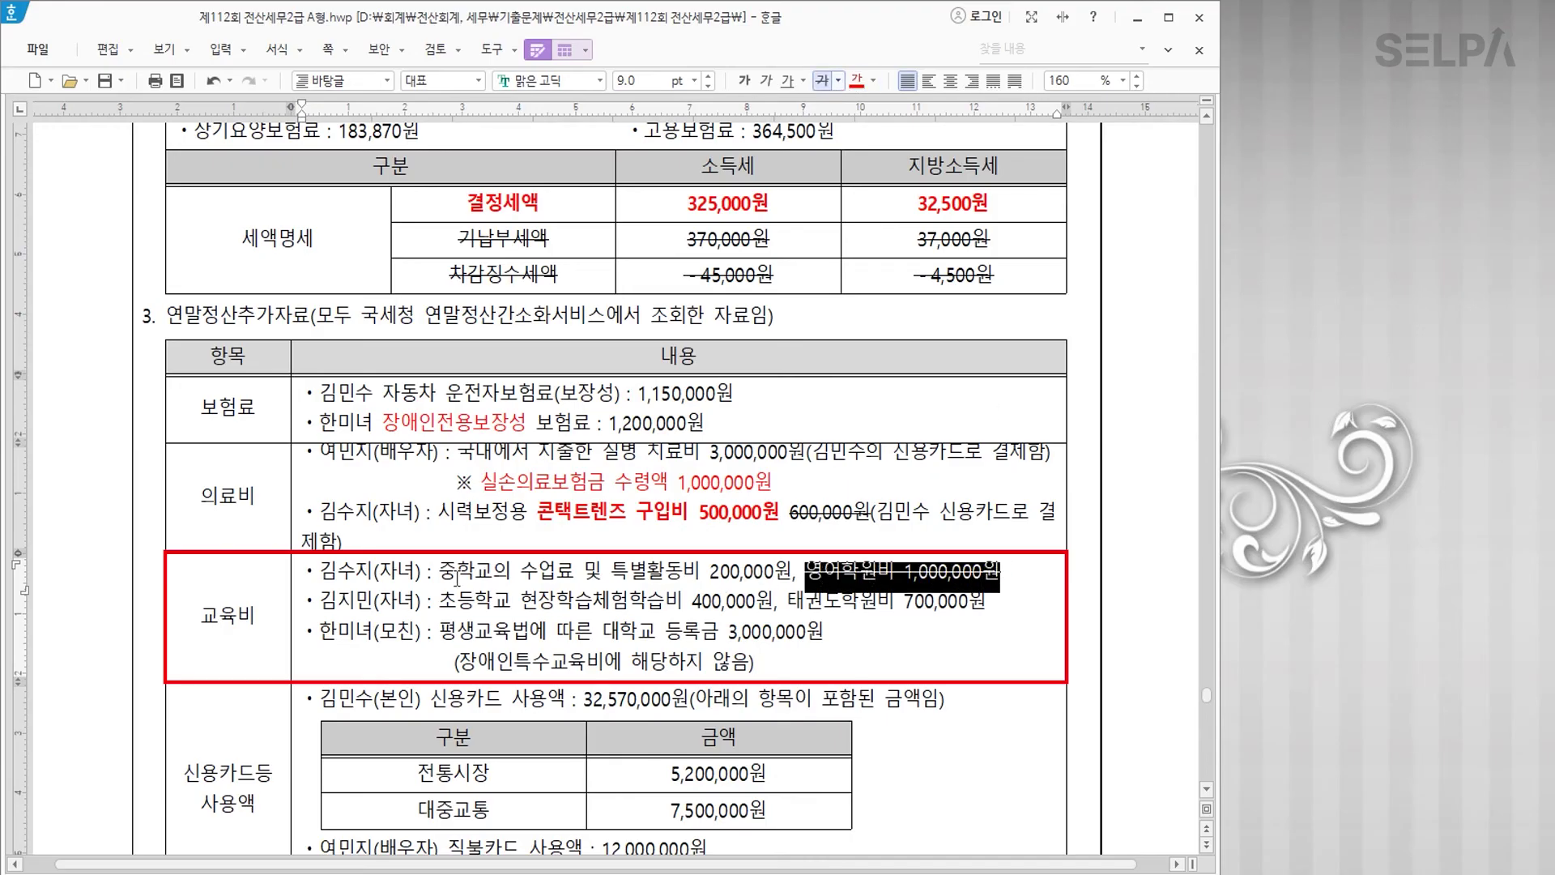
left_click_drag(787, 601, 986, 601)
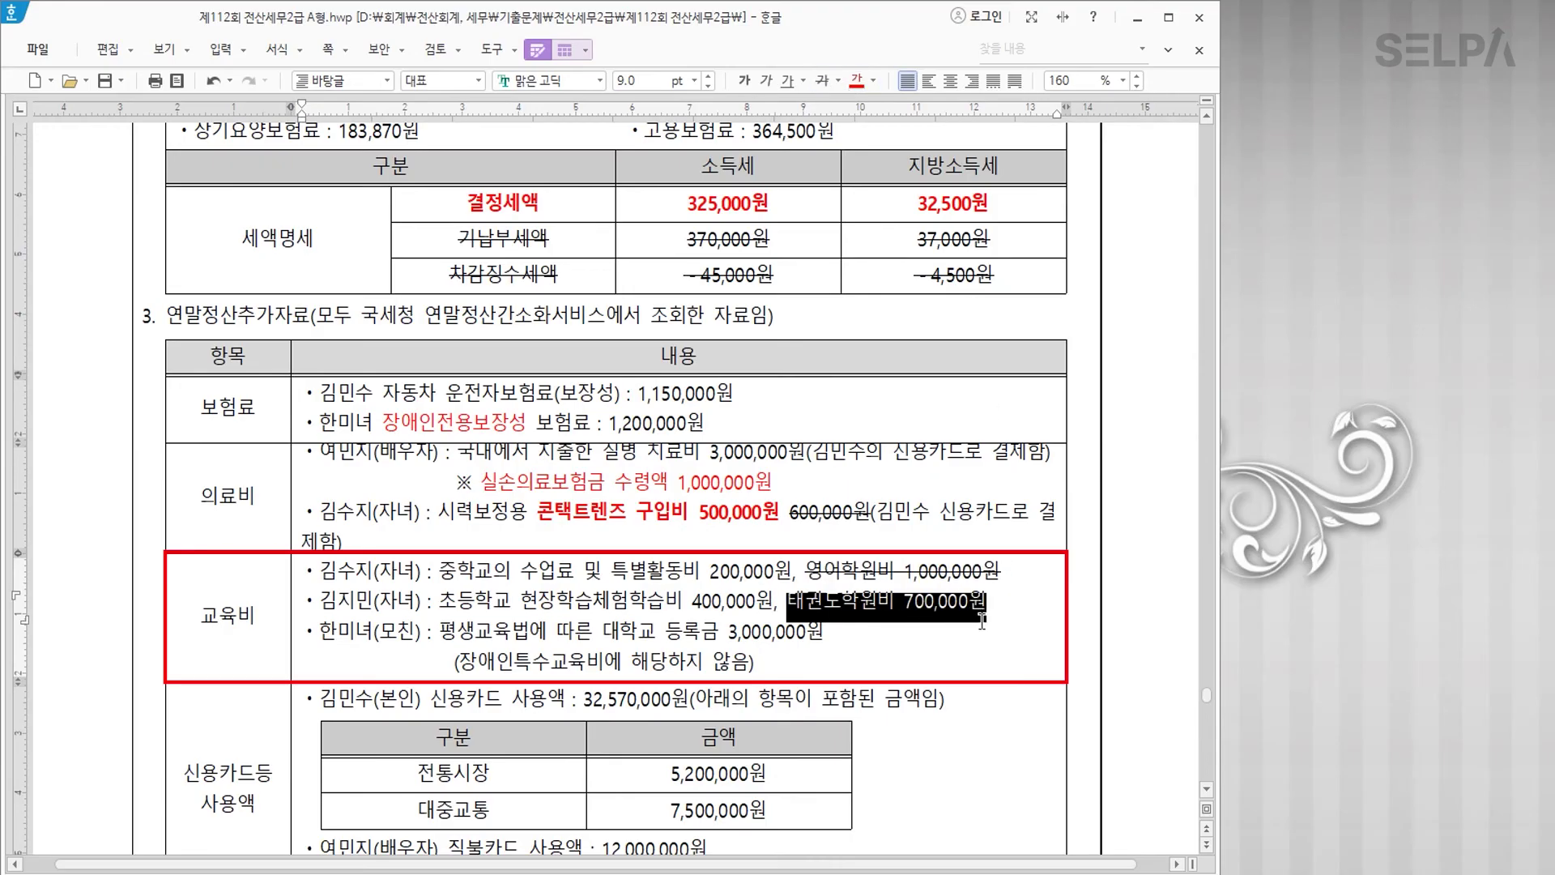
left_click(822, 80)
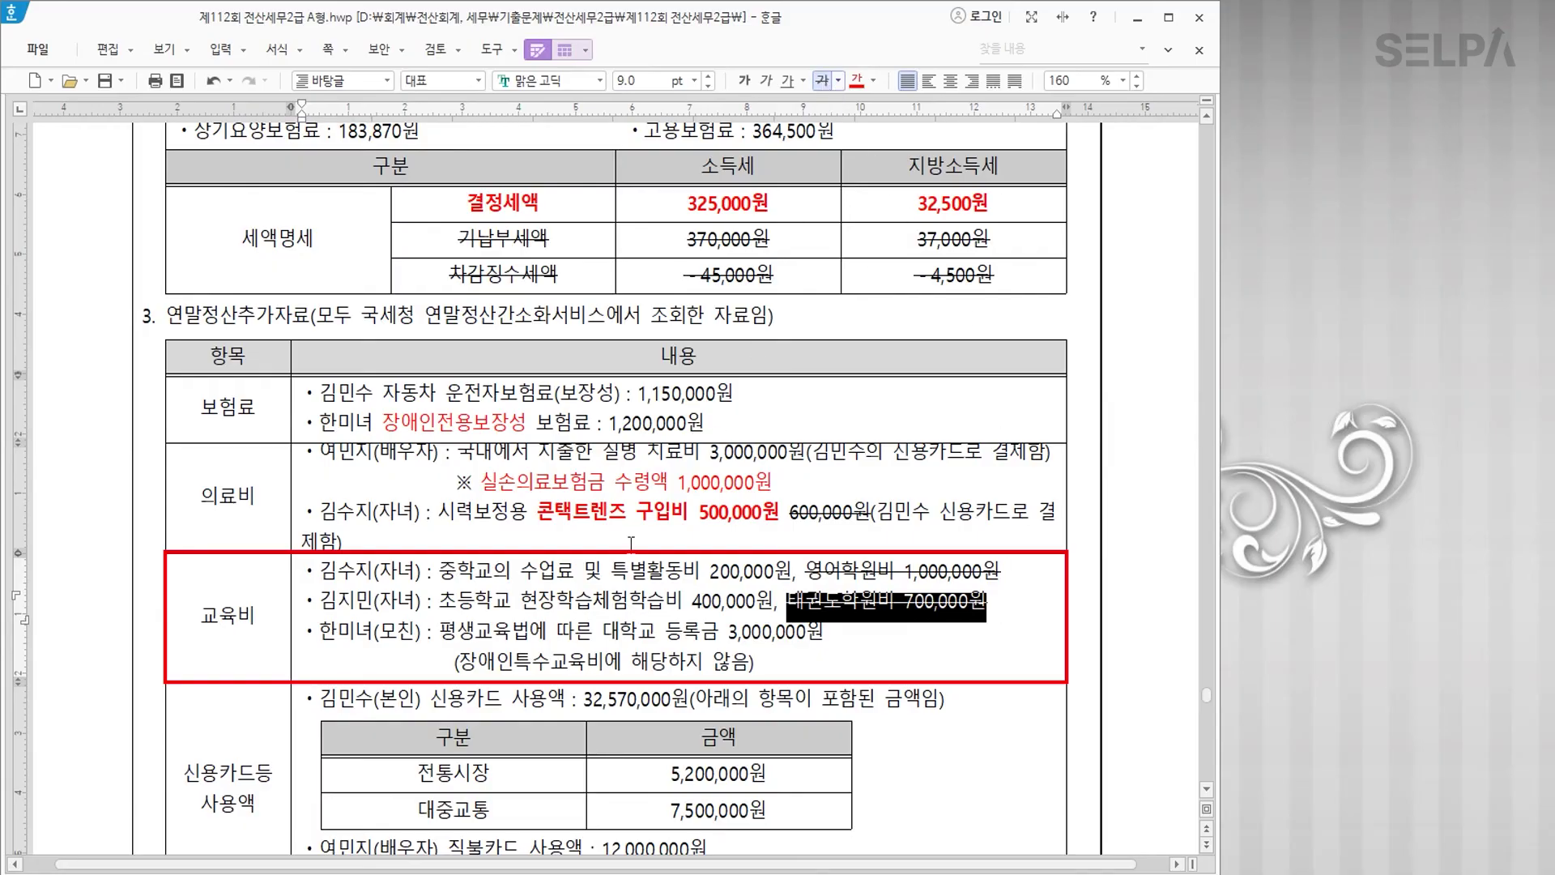
Step: Strike the 400,000원 field-trip cost and add bold red '현장학습체험학습비 >> 300,000원'
left_click_drag(522, 603, 683, 601)
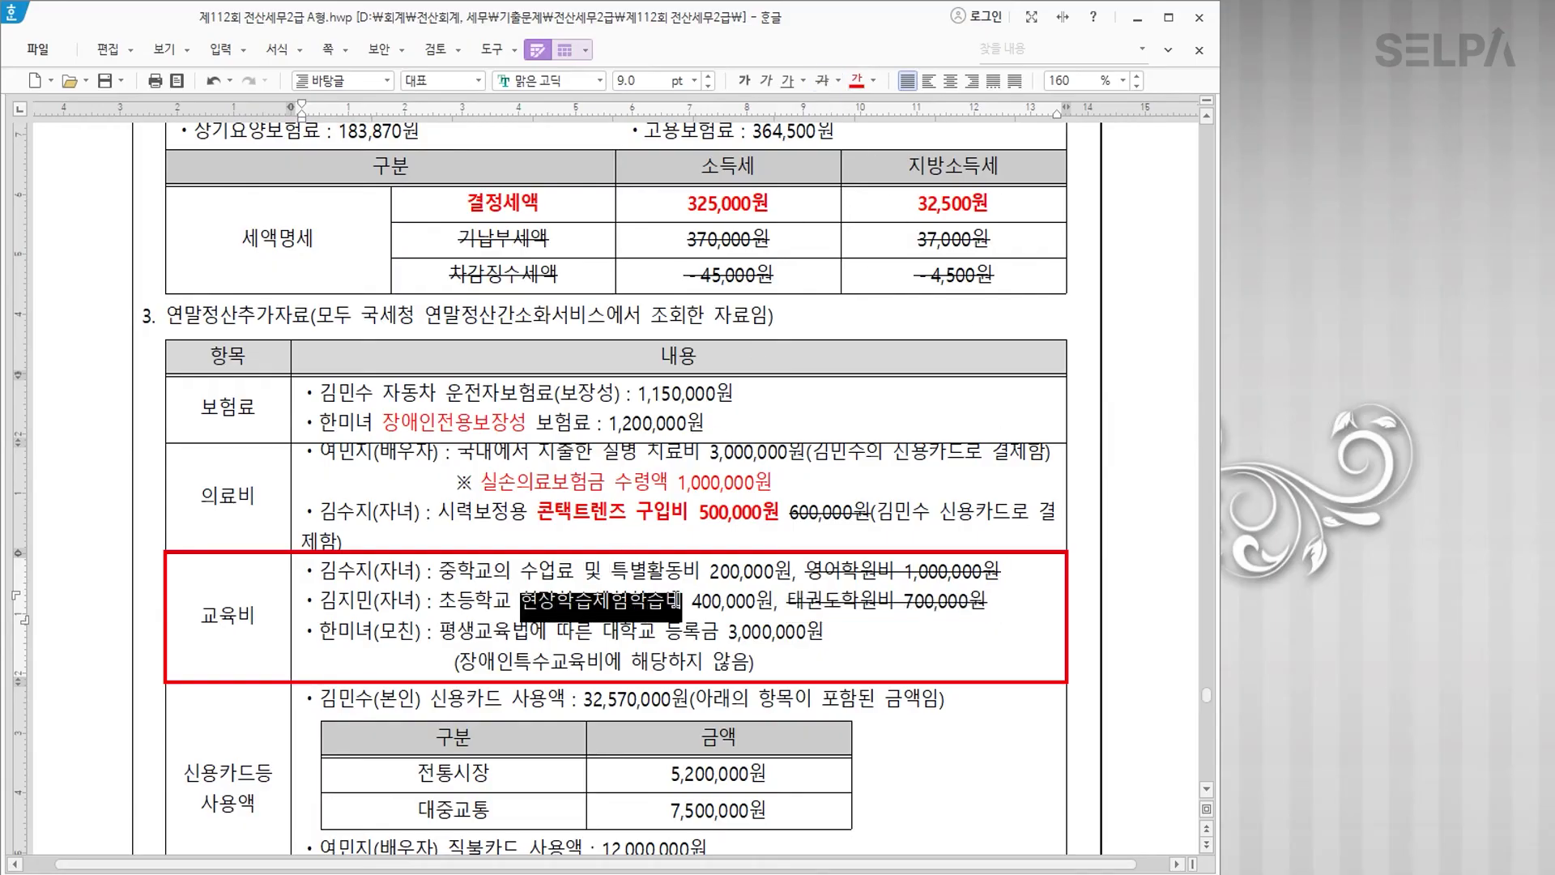
left_click(856, 80)
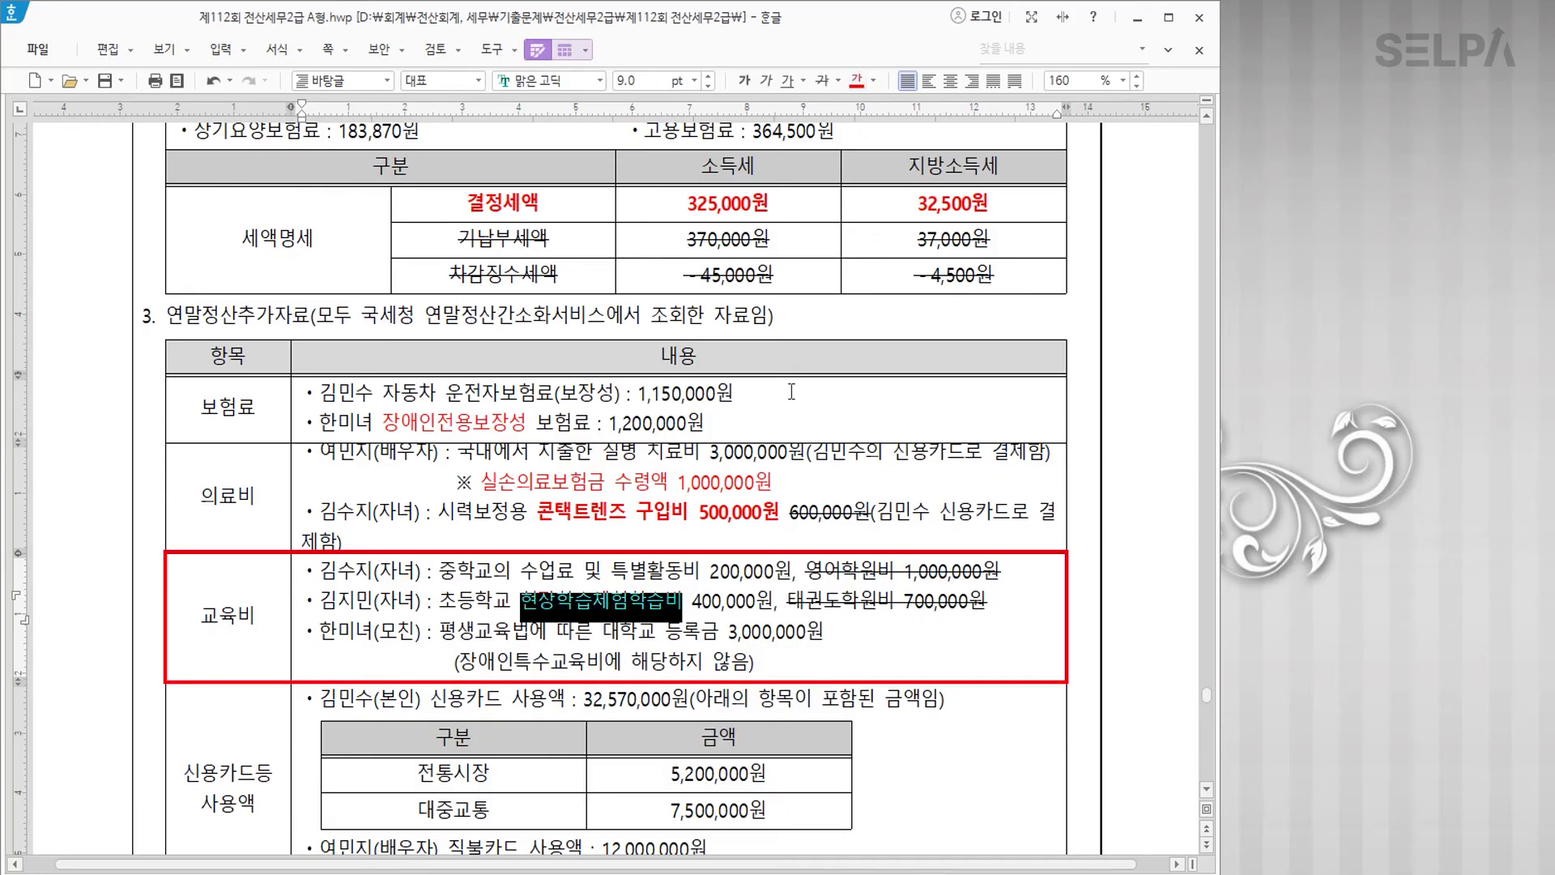
left_click(694, 595)
type(">> 3")
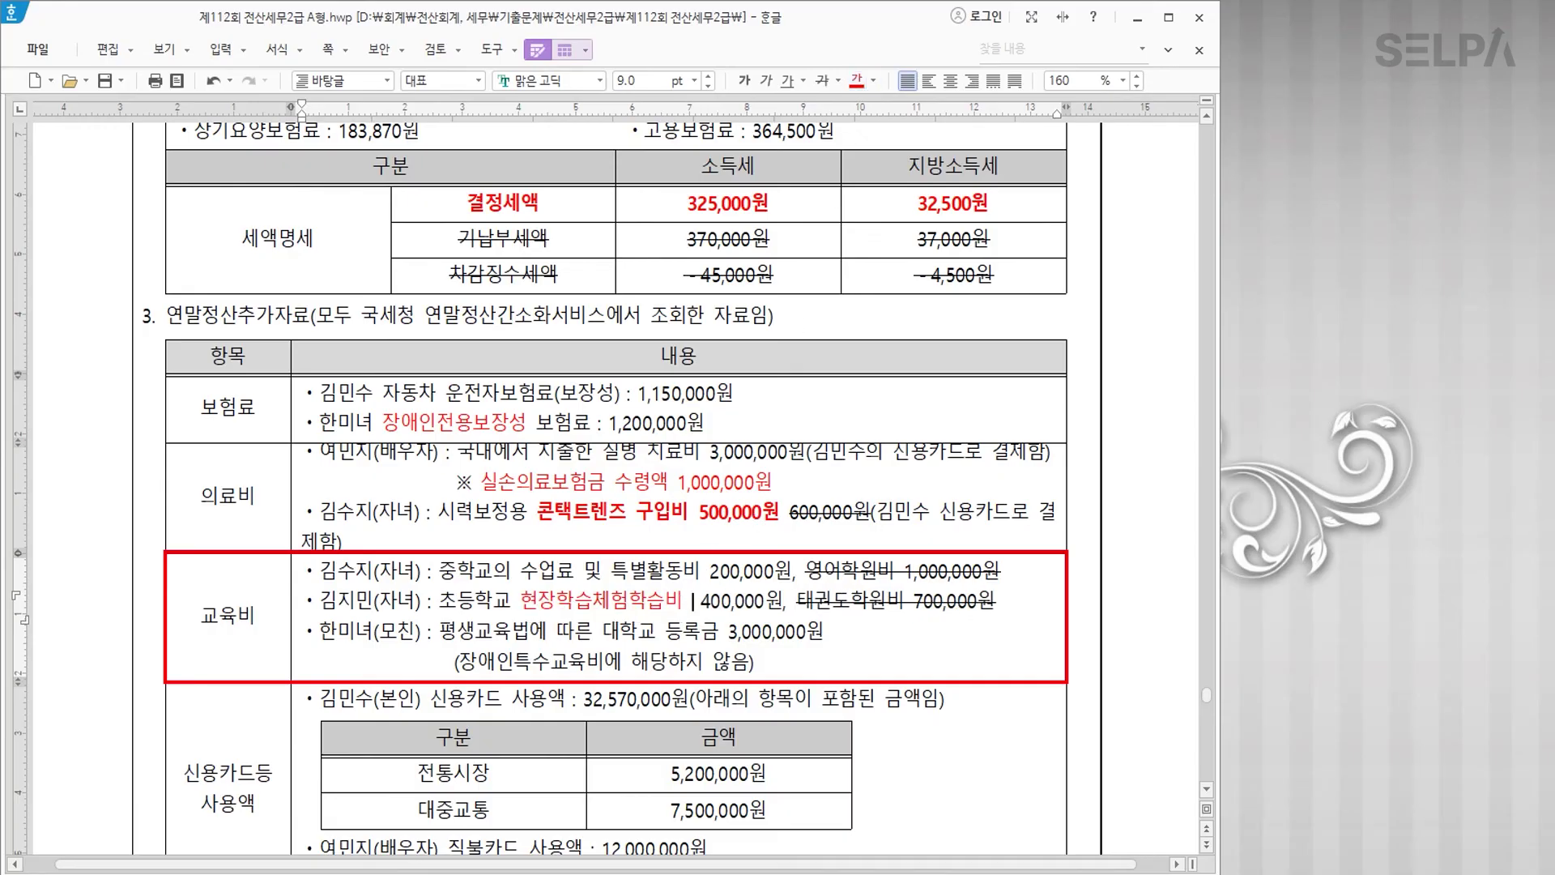
type("00,000")
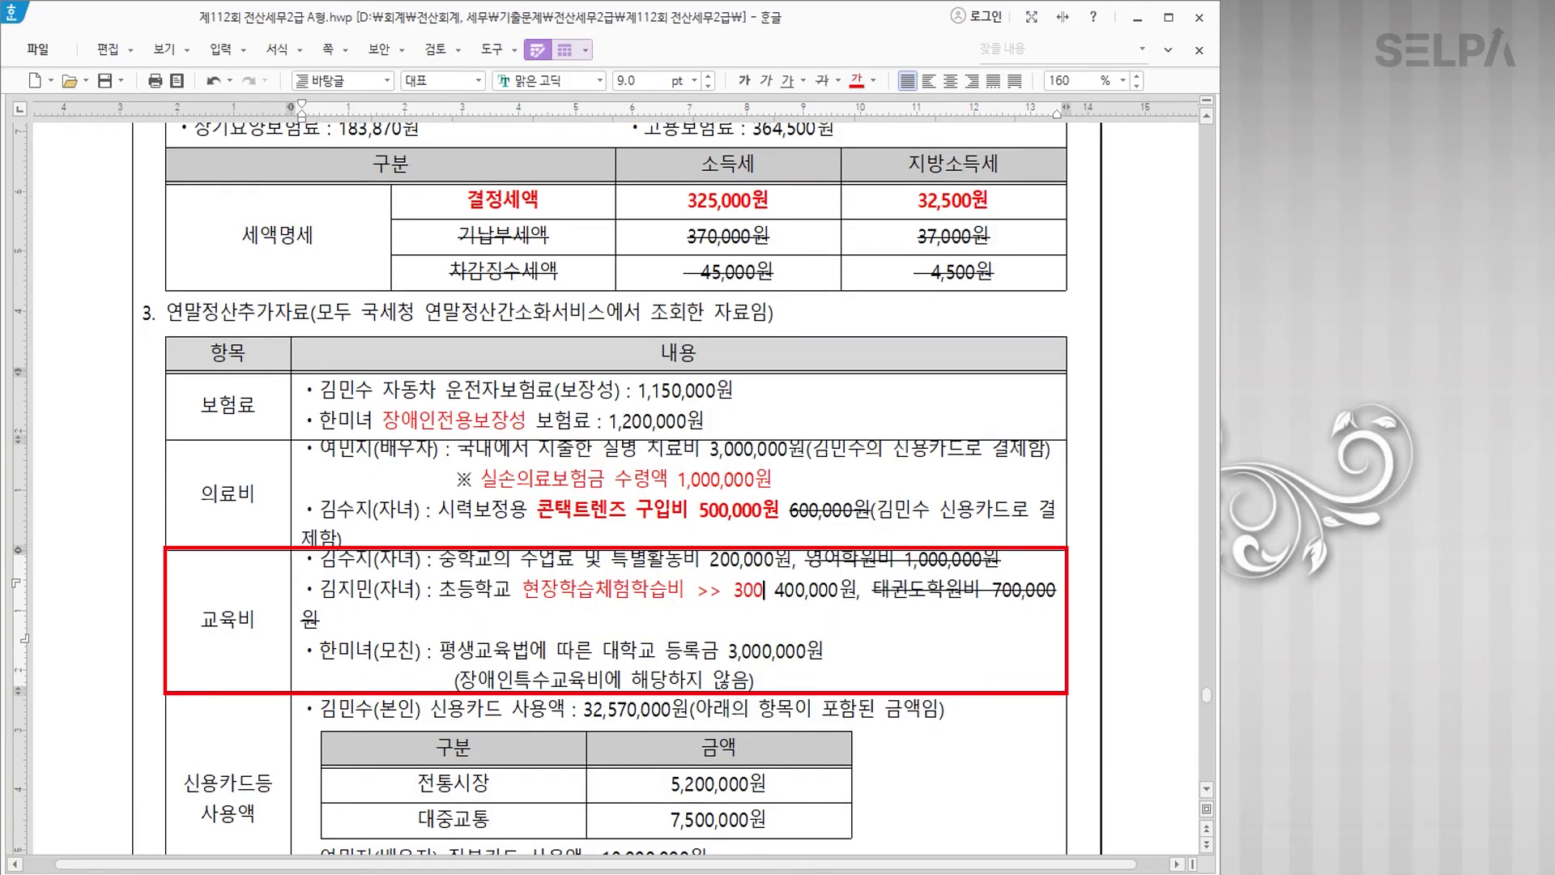
type("원")
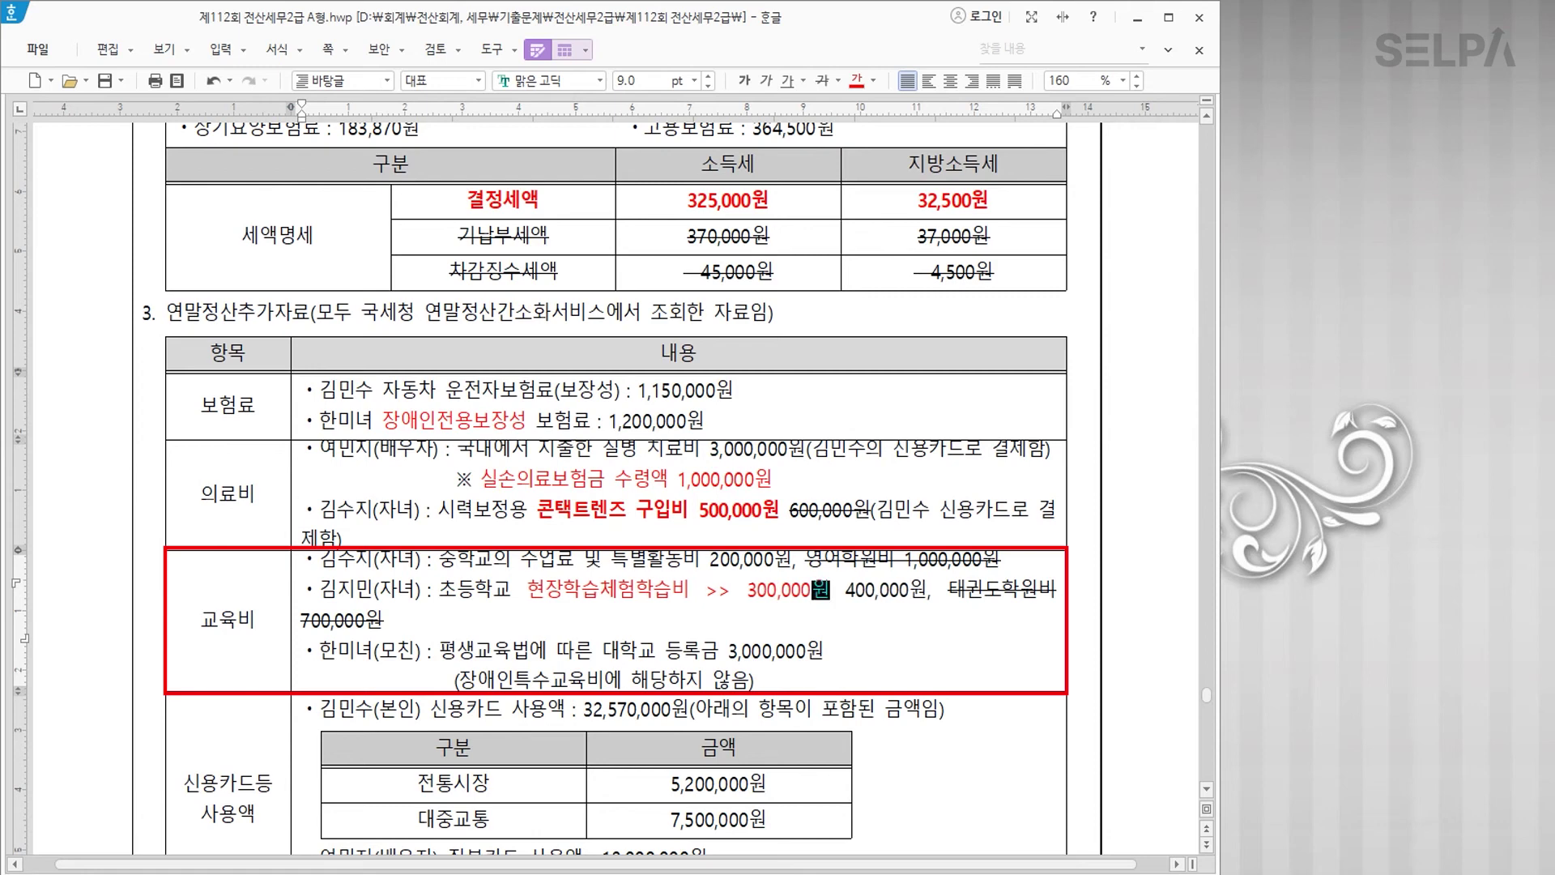
left_click_drag(846, 591, 931, 592)
left_click(822, 80)
left_click_drag(528, 589, 829, 596)
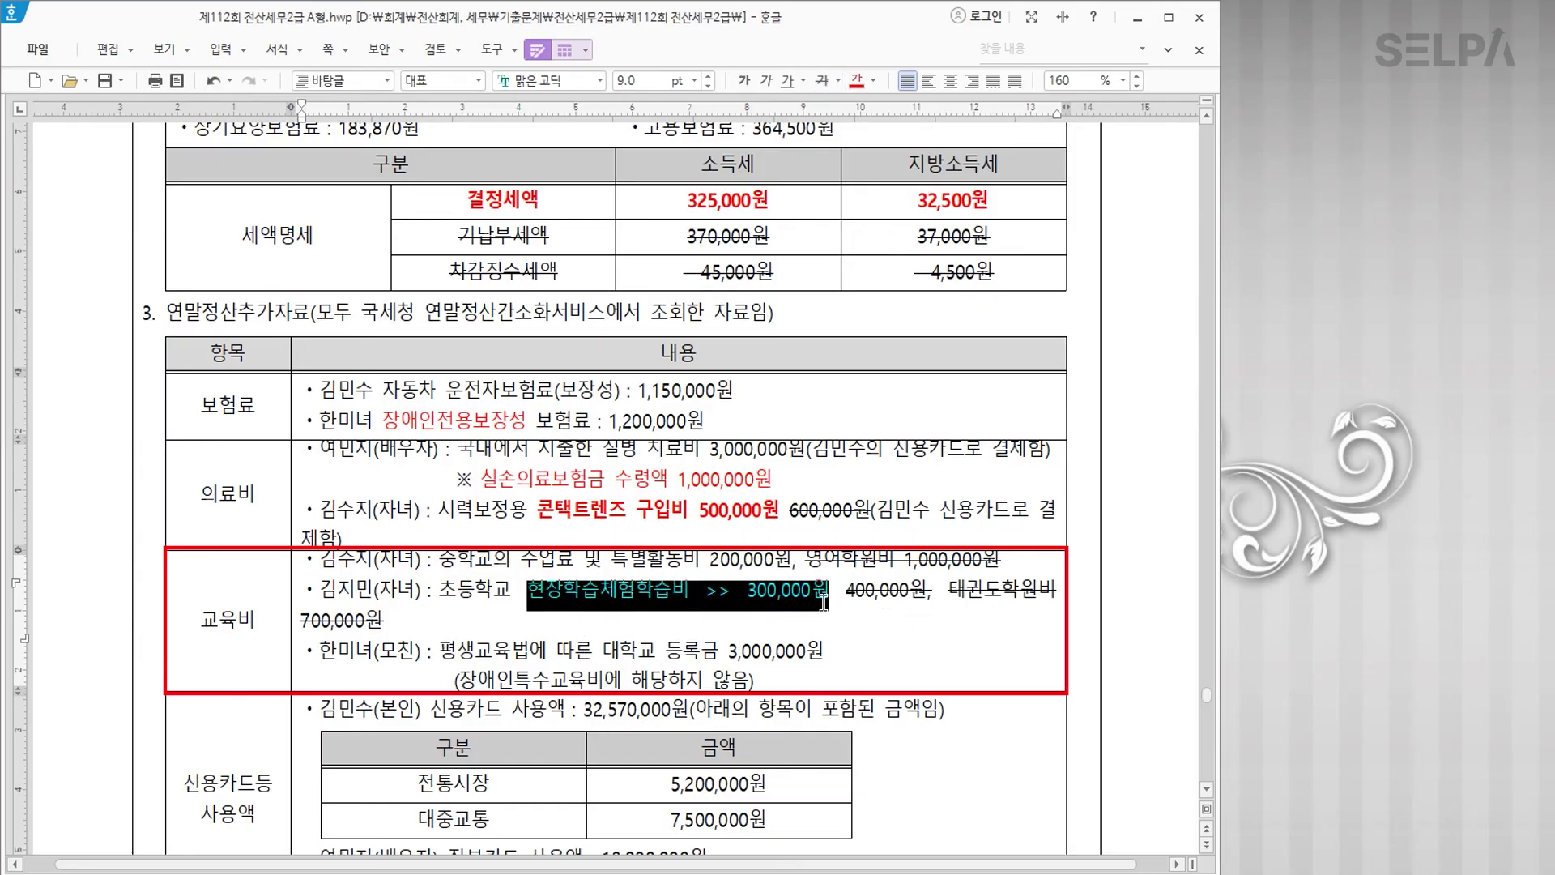
left_click(743, 80)
left_click(742, 655)
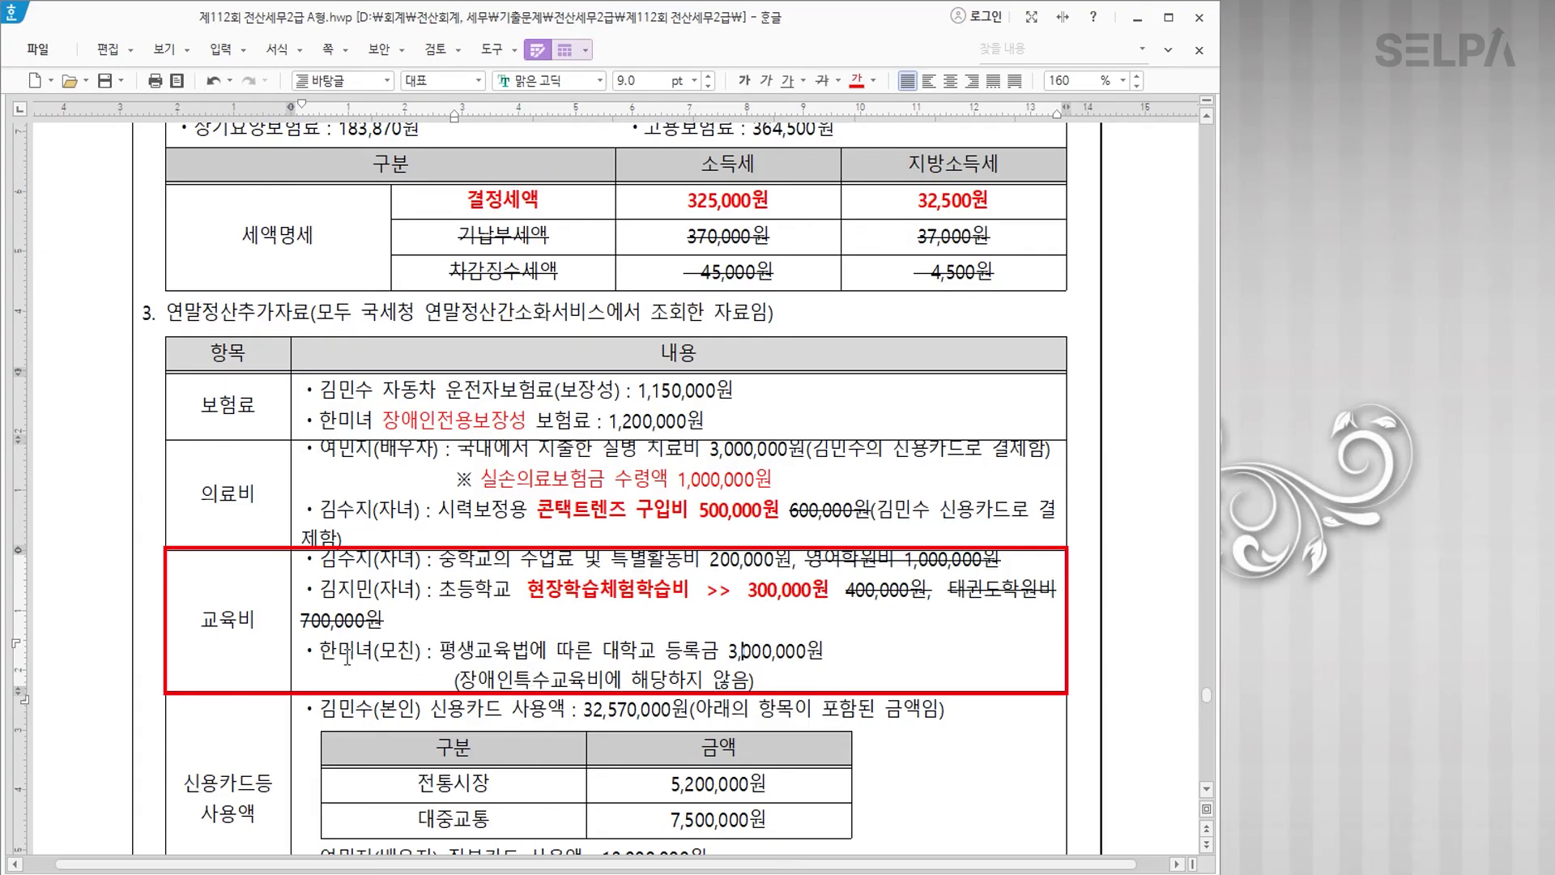
Step: Strike through the mother's university tuition line
left_click_drag(307, 651, 860, 659)
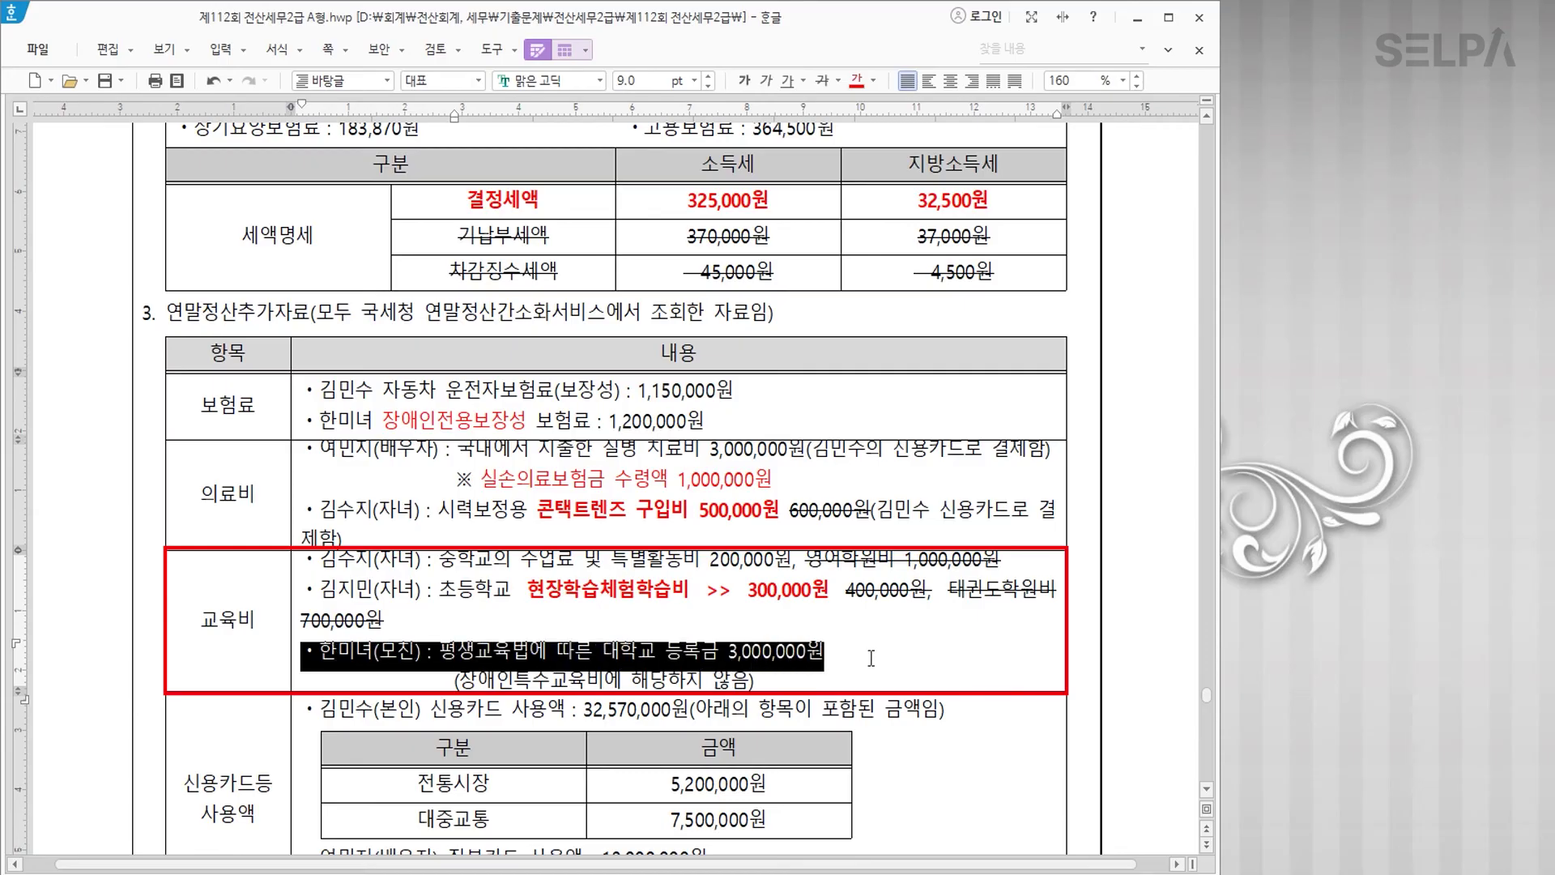
left_click(821, 83)
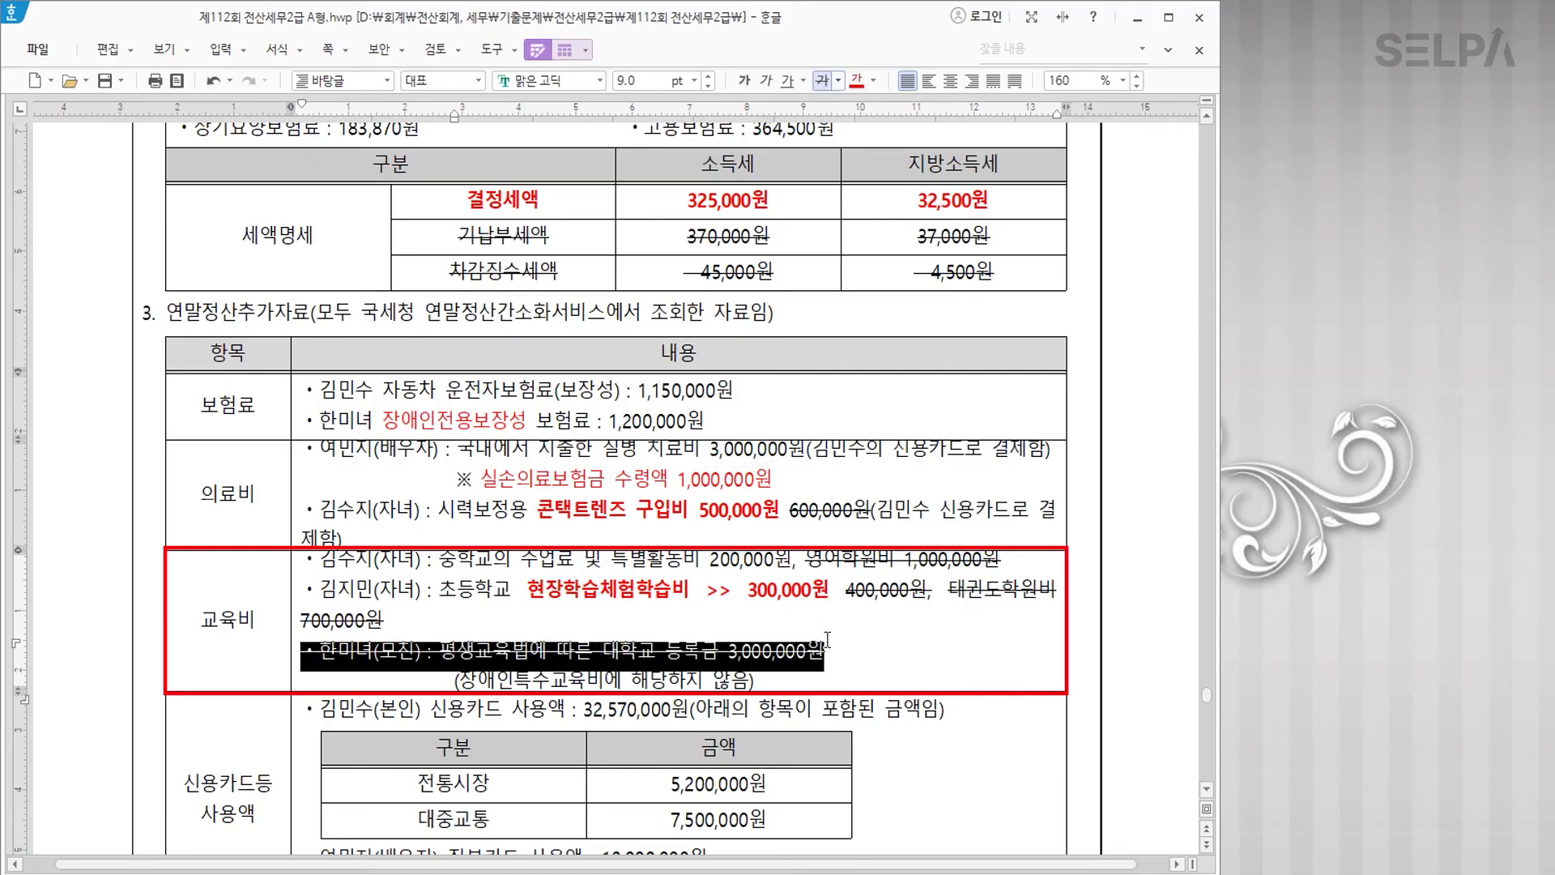
left_click(861, 656)
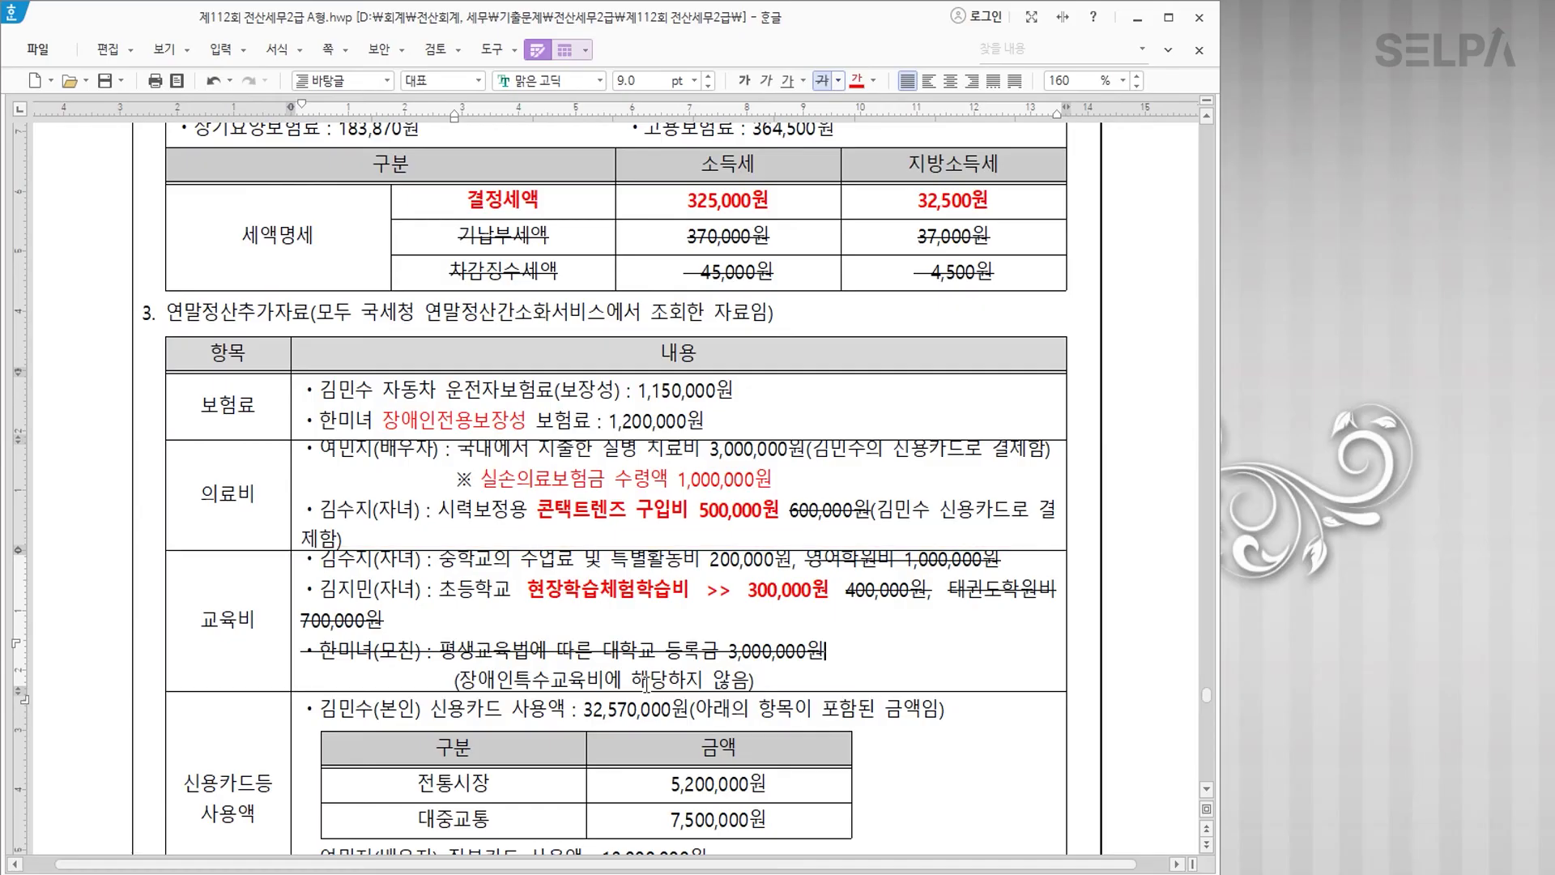
scroll(620, 682, "down", 3)
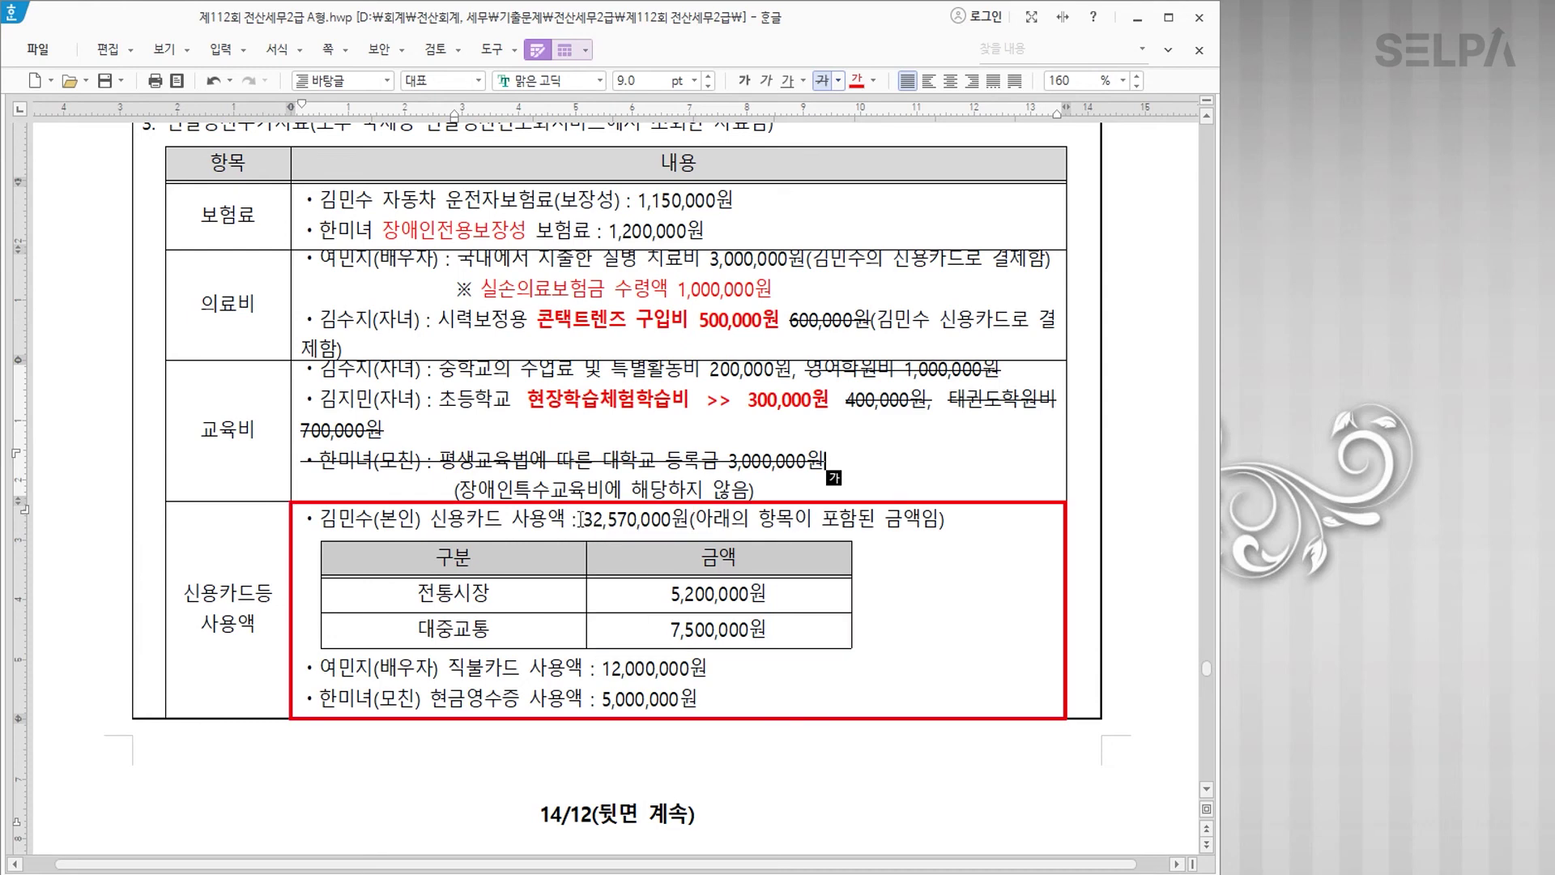
Step: Strike through 32,570,000원 and add 19,870,000 before it in bold red
left_click(826, 84)
left_click(584, 519)
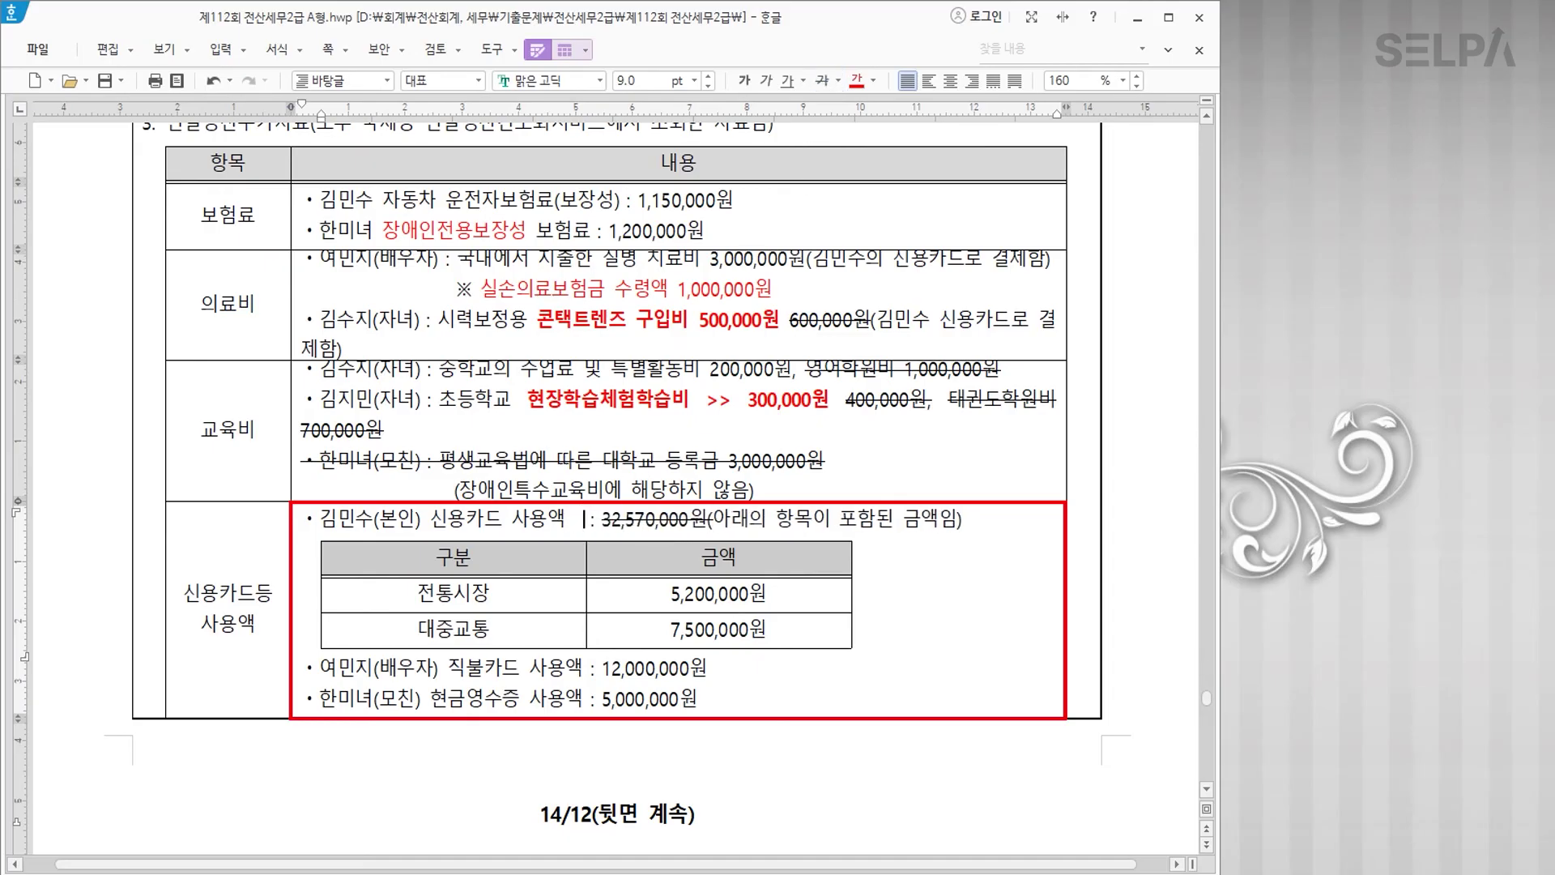
type("19,870,000")
left_click(715, 597)
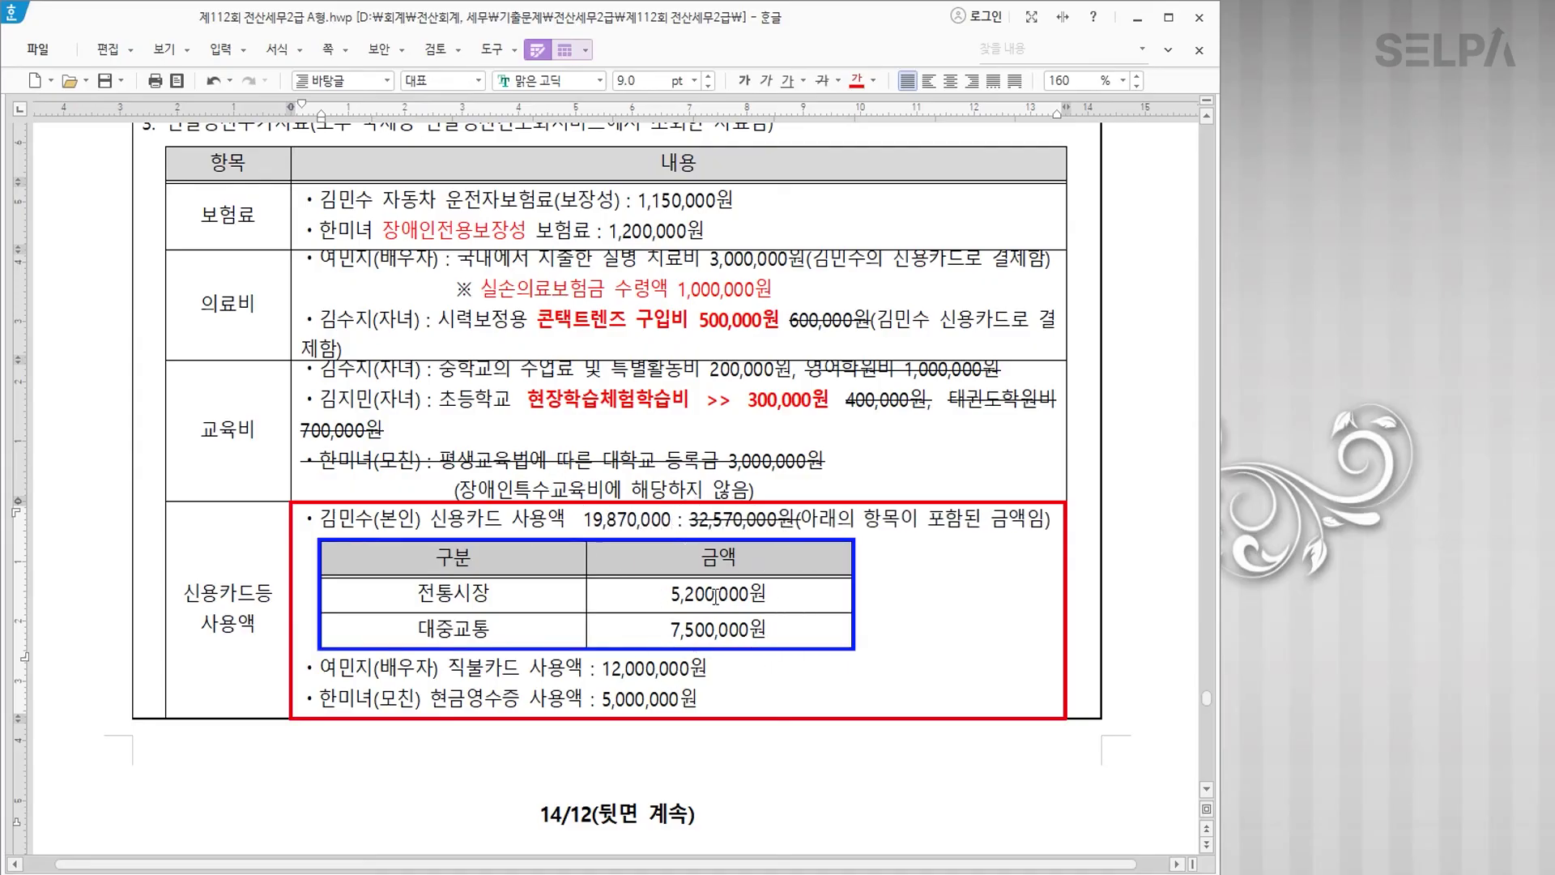
left_click_drag(673, 519, 577, 520)
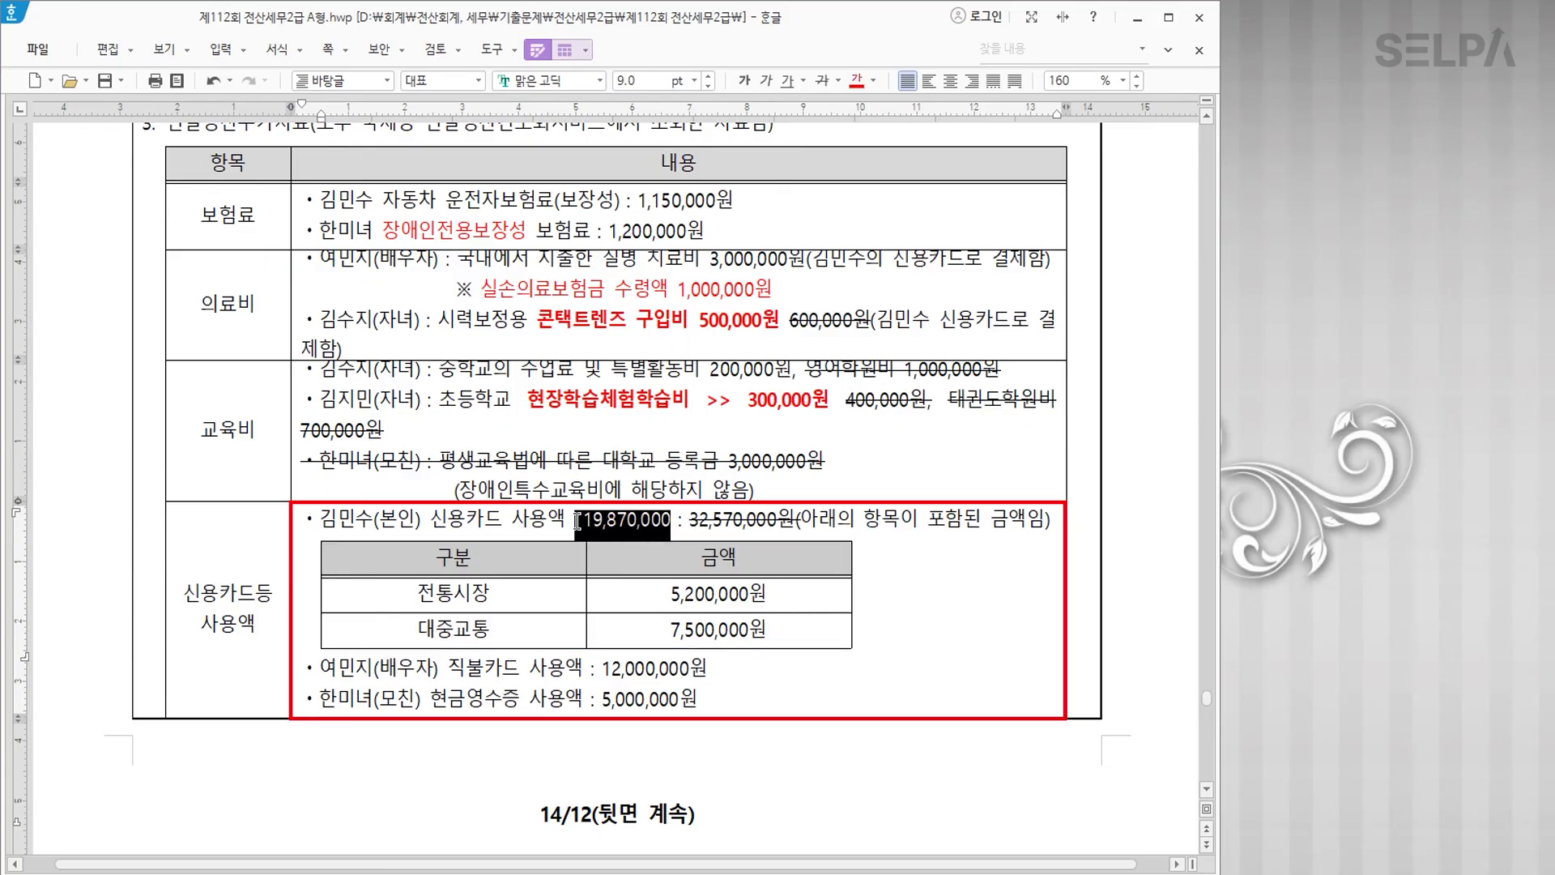
left_click(857, 80)
left_click(741, 81)
left_click(776, 683)
Step: Colour 직불카드 and 현금영수증 red, then open KcLep's 연말정산추가자료입력 screen
left_click_drag(448, 669, 520, 669)
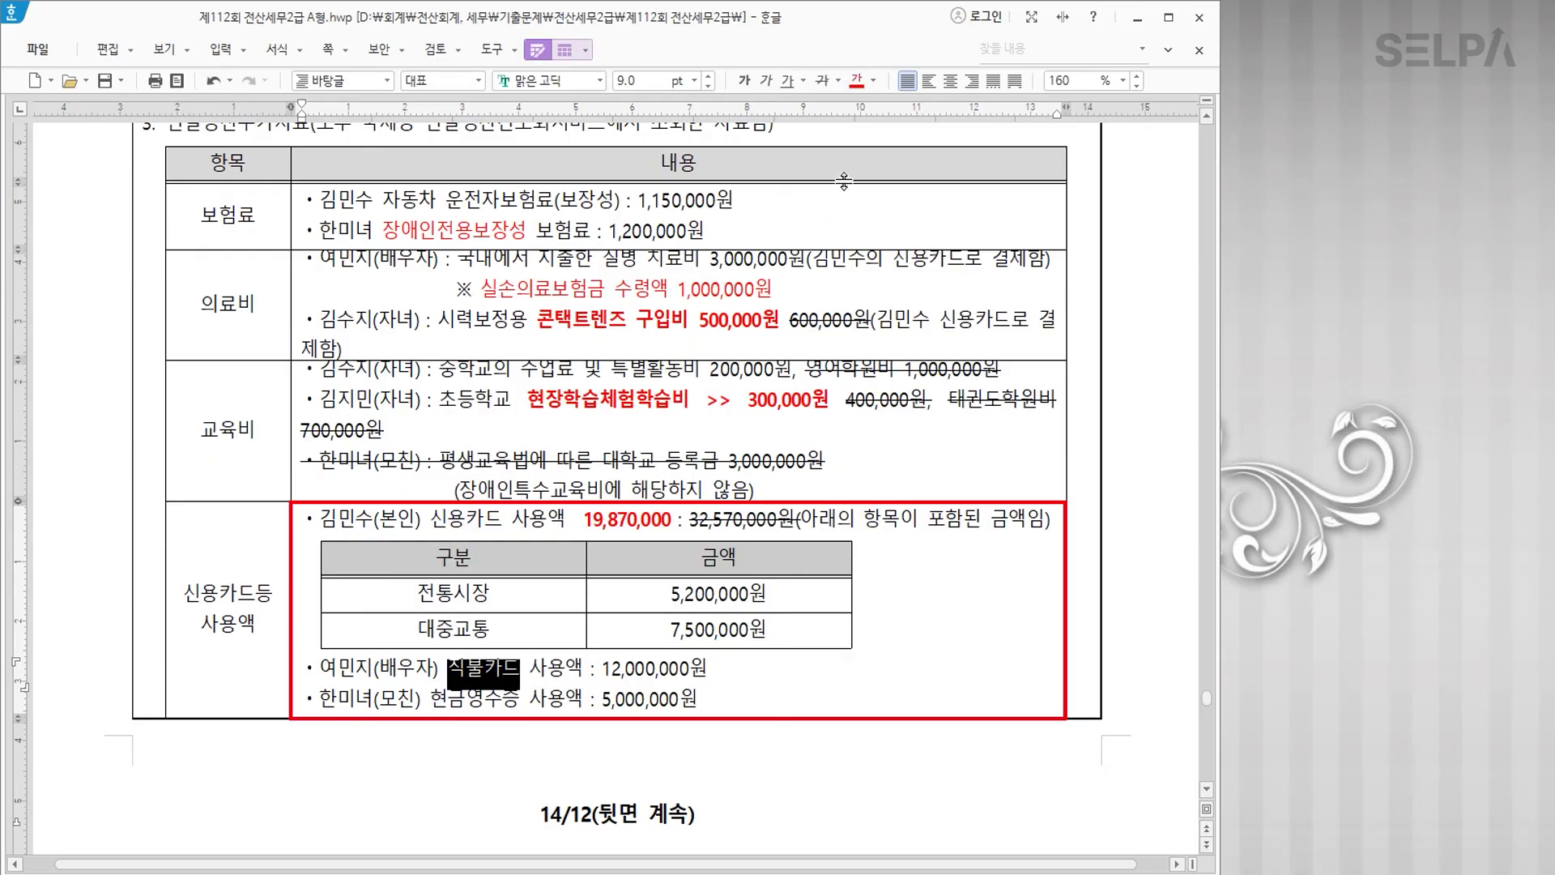
left_click(857, 80)
left_click_drag(432, 698, 520, 698)
left_click(857, 80)
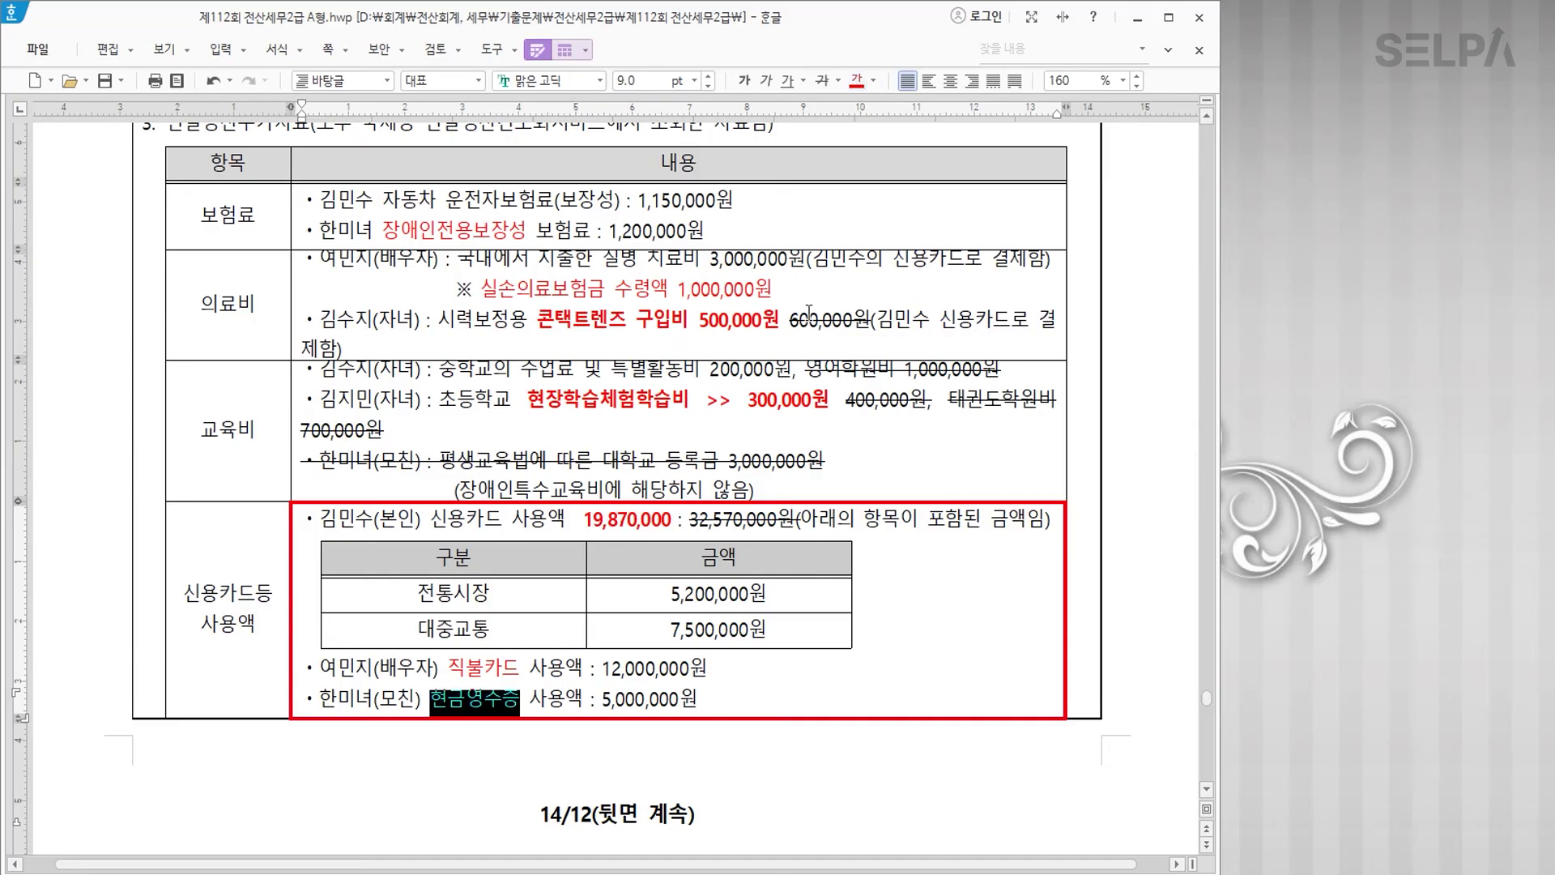
left_click(847, 544)
scroll(962, 631, "up", 5)
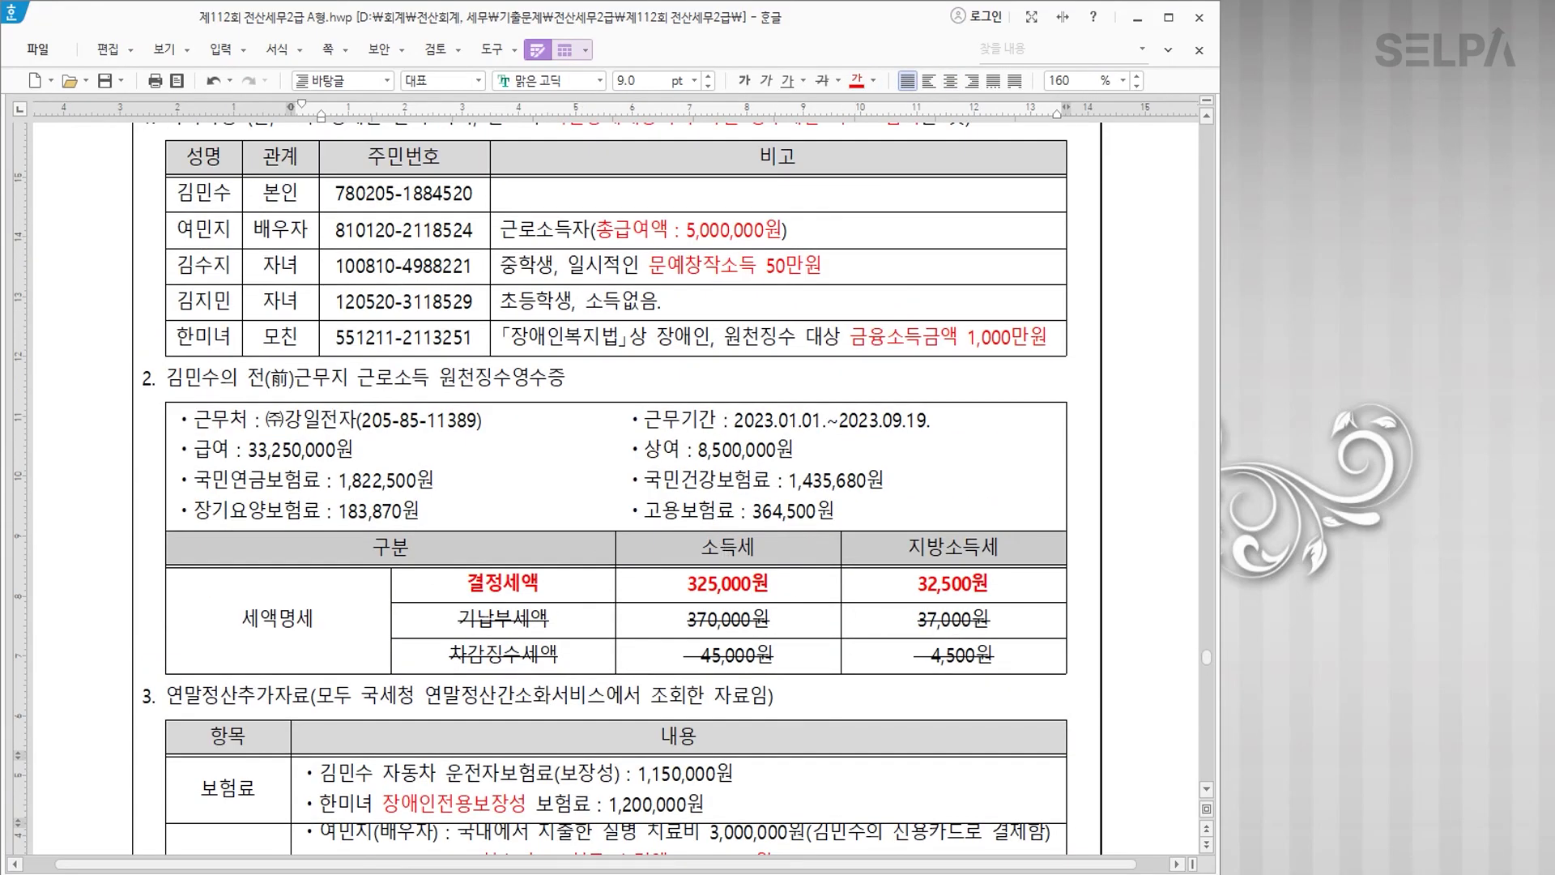
key("alt+Tab")
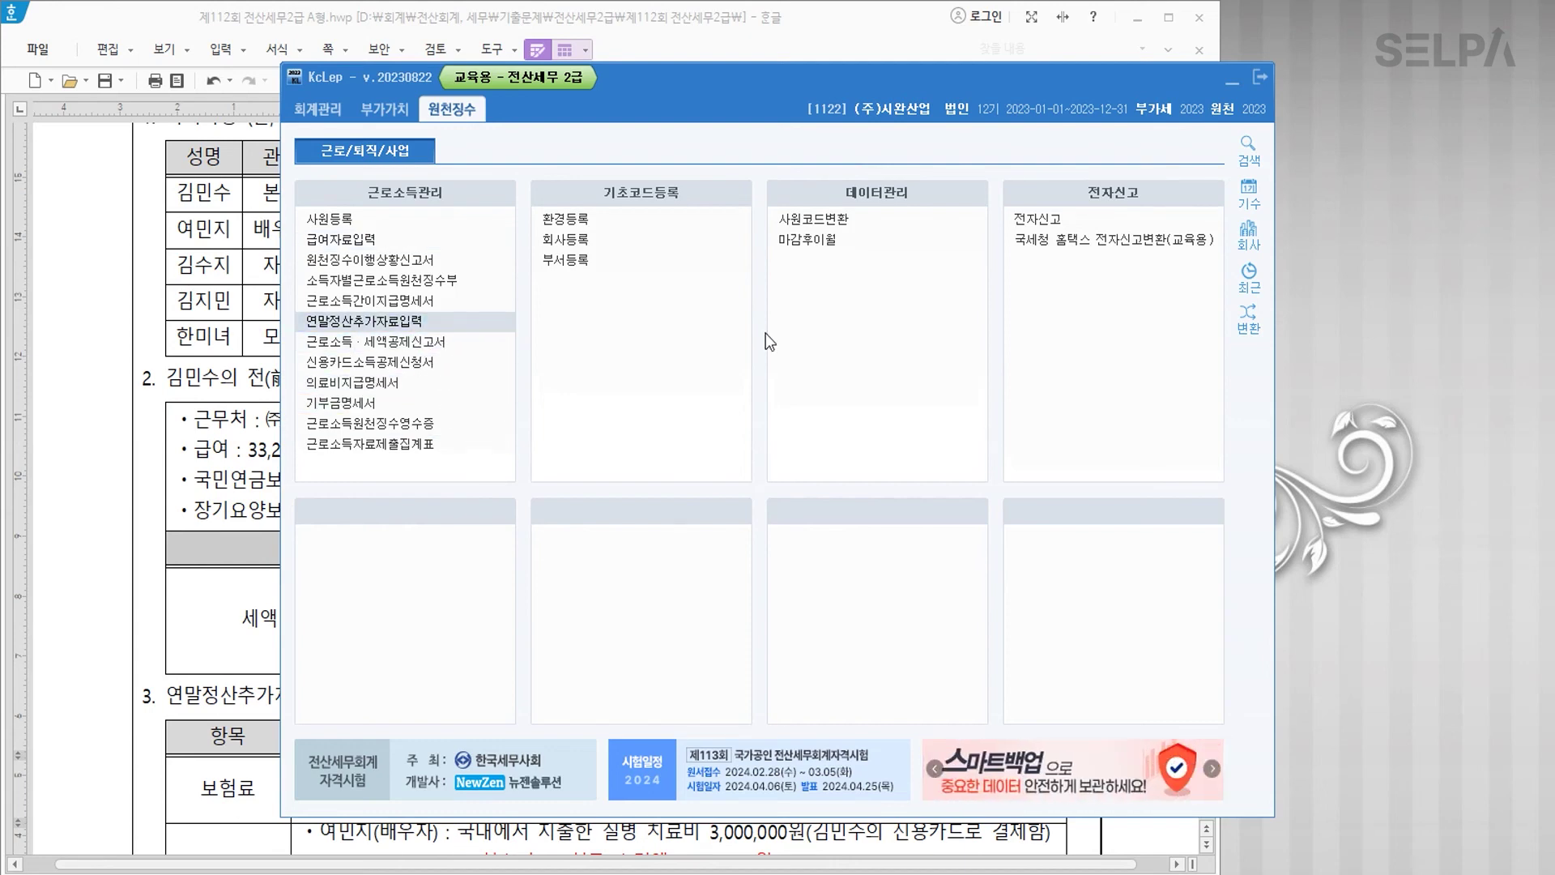
left_click(438, 320)
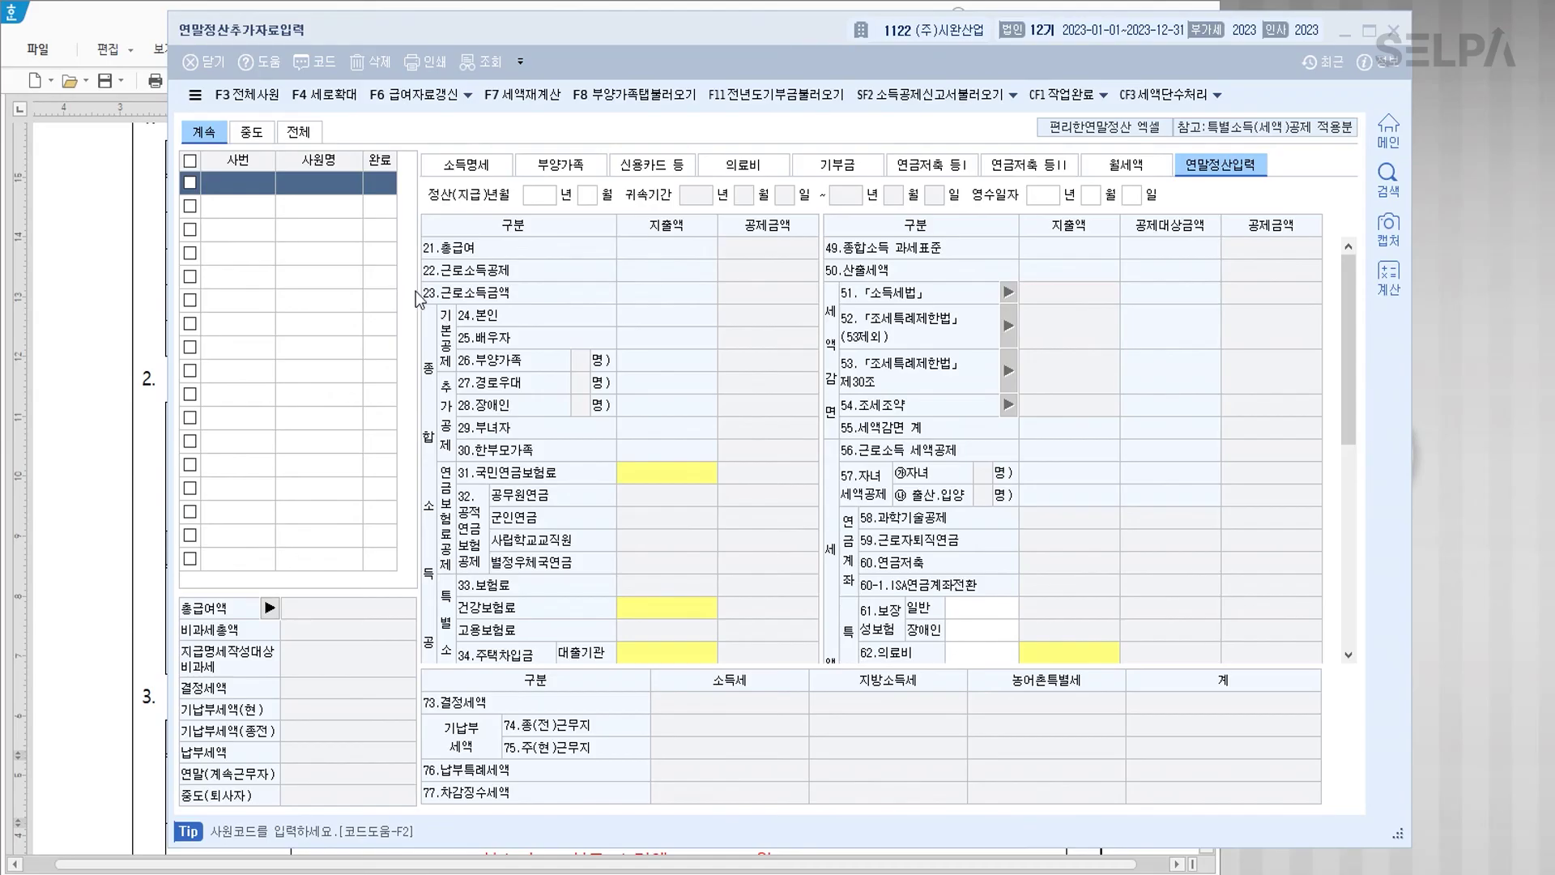
Step: Load employee 130 from the 사원코드도움 lookup and show the 부양가족 tab
left_click(256, 183)
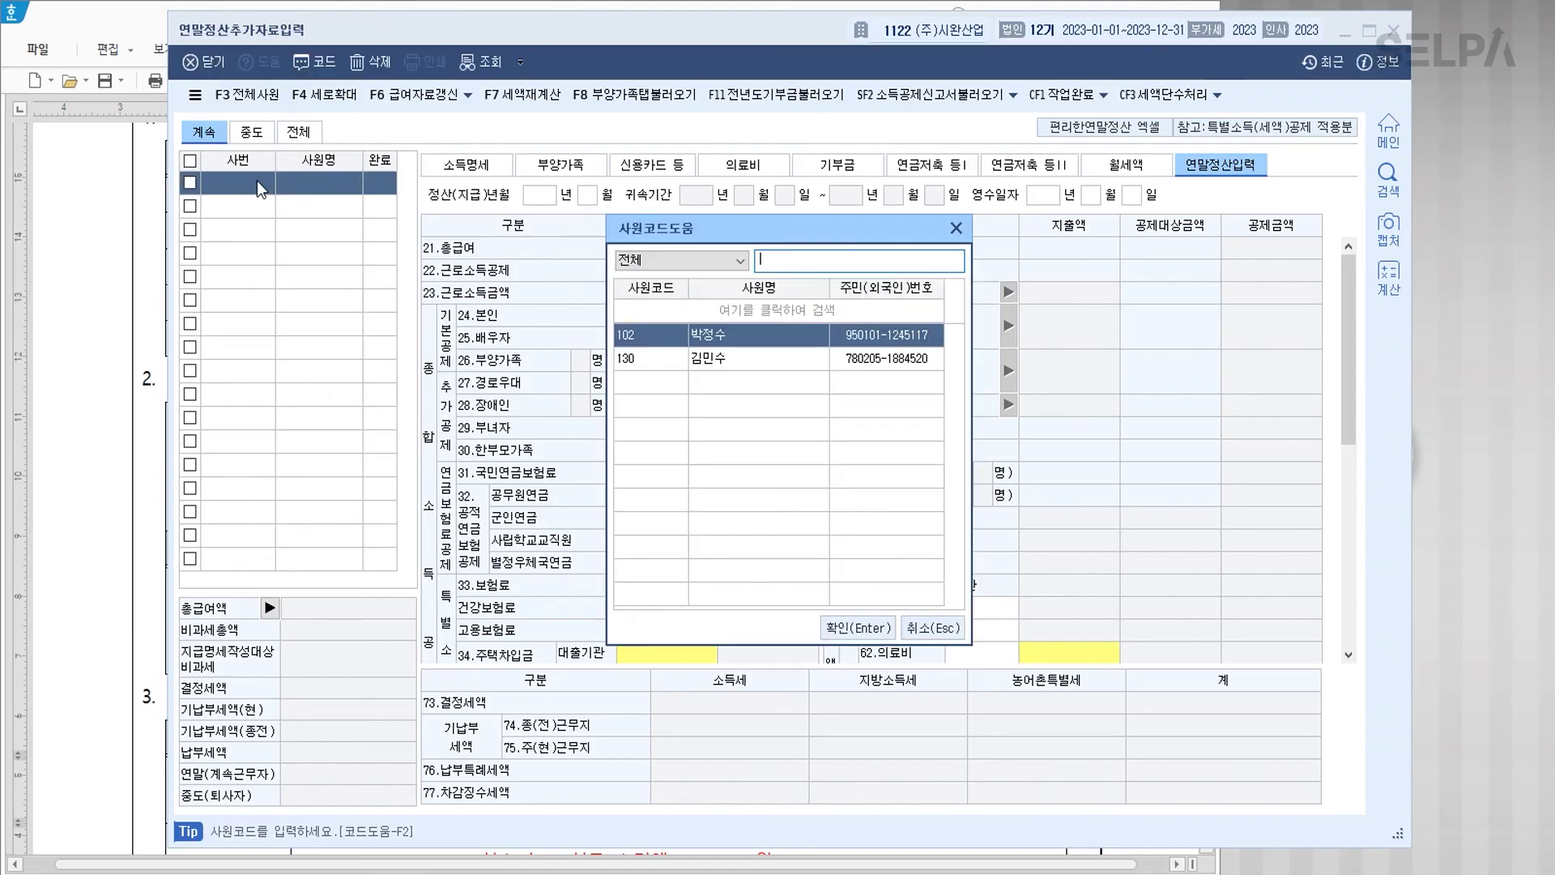
key("Down")
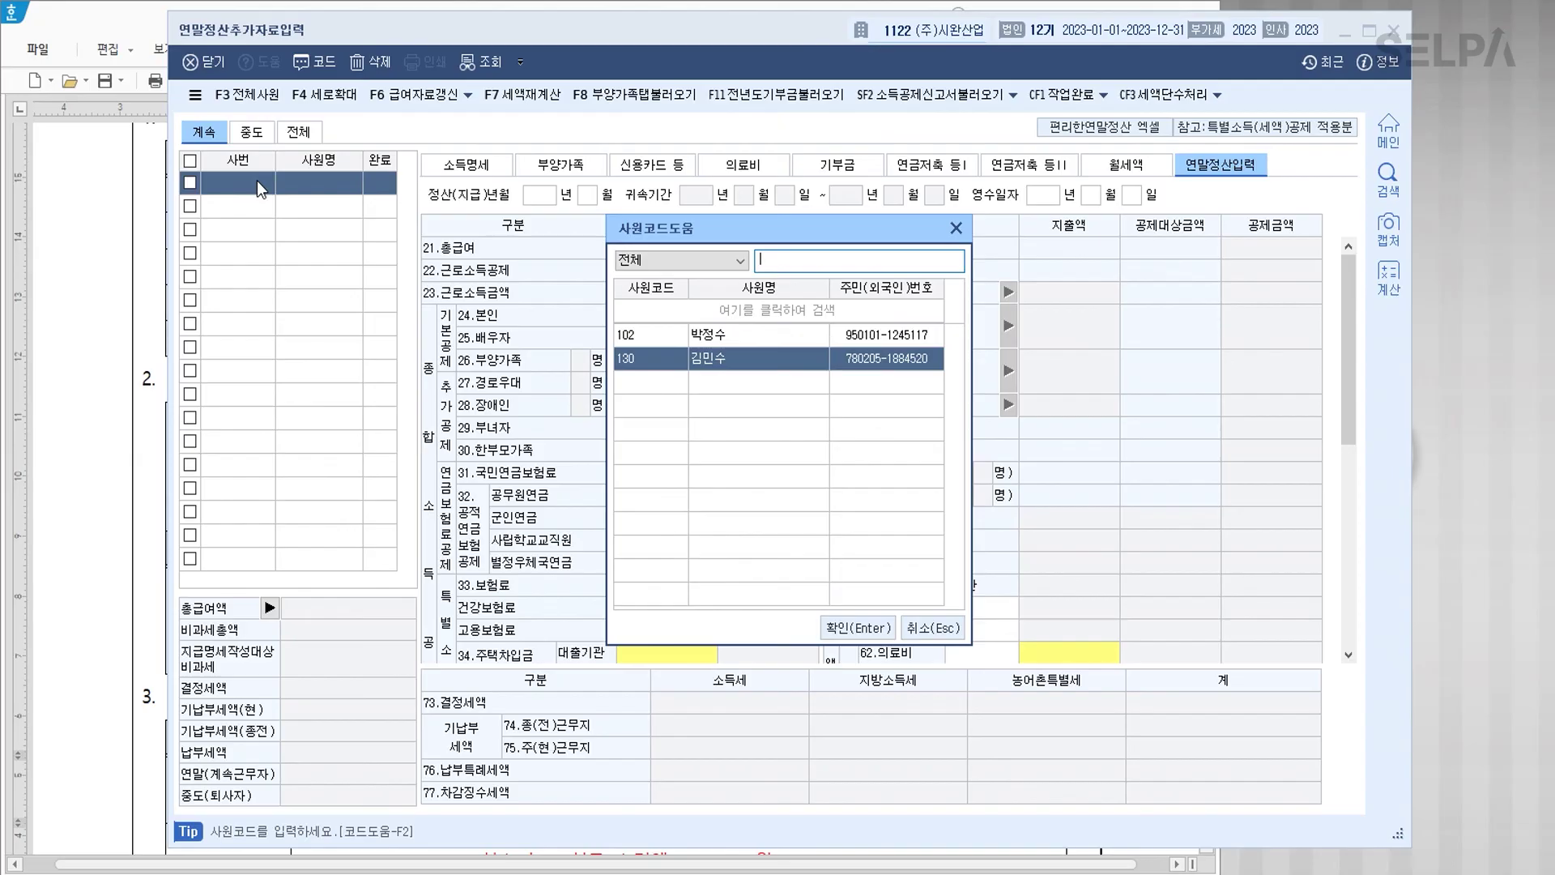
key("Return")
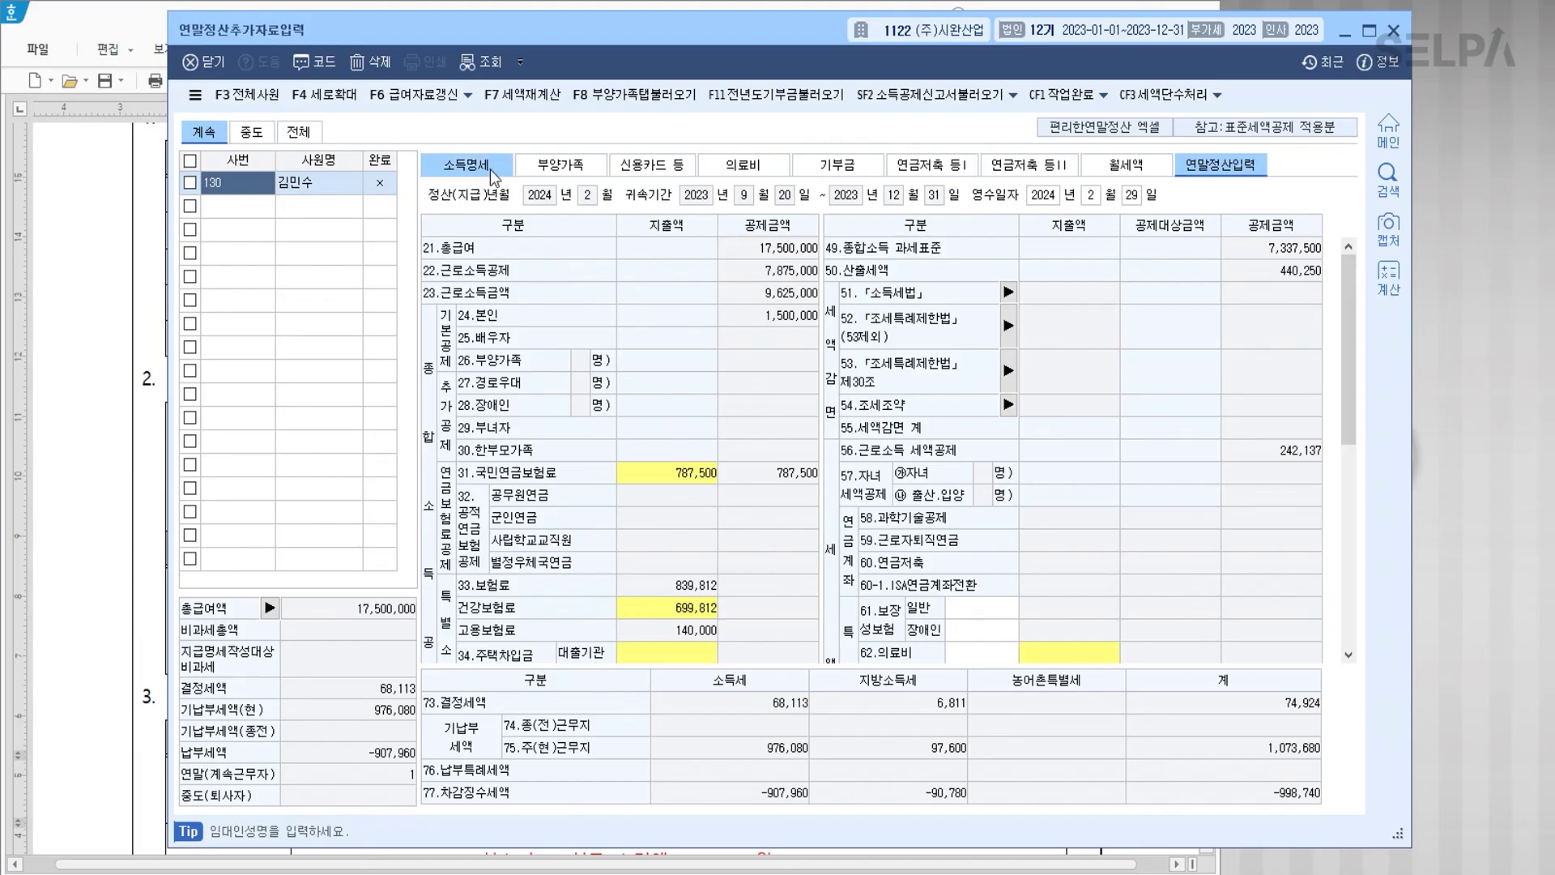
left_click(559, 166)
Step: Add the spouse with relation code 3, her name and resident number, as 배우자
left_click(459, 257)
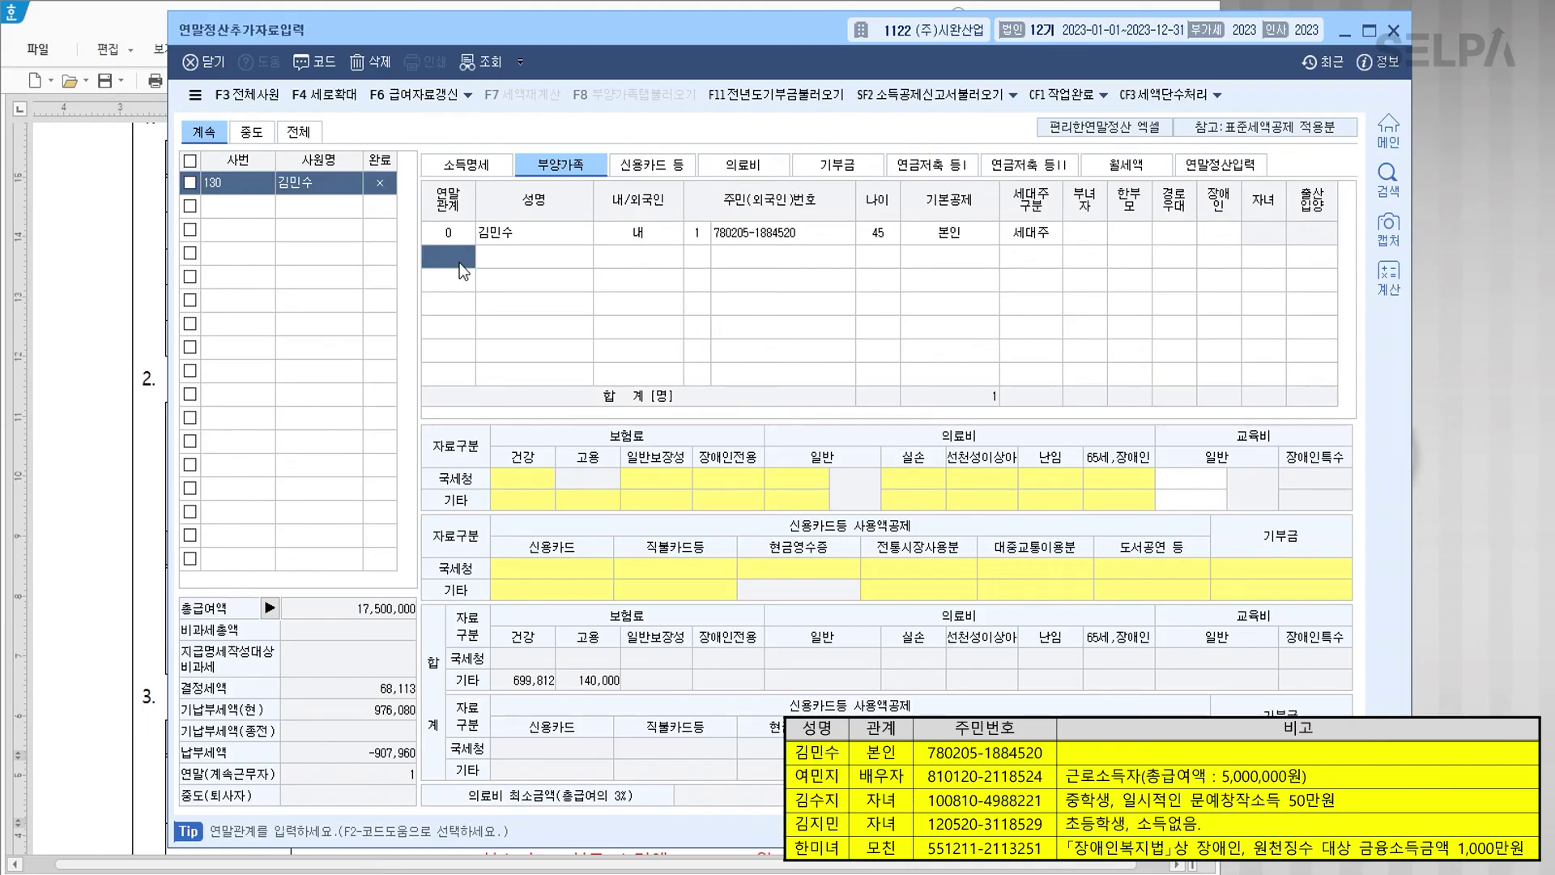
type("3")
key("Return")
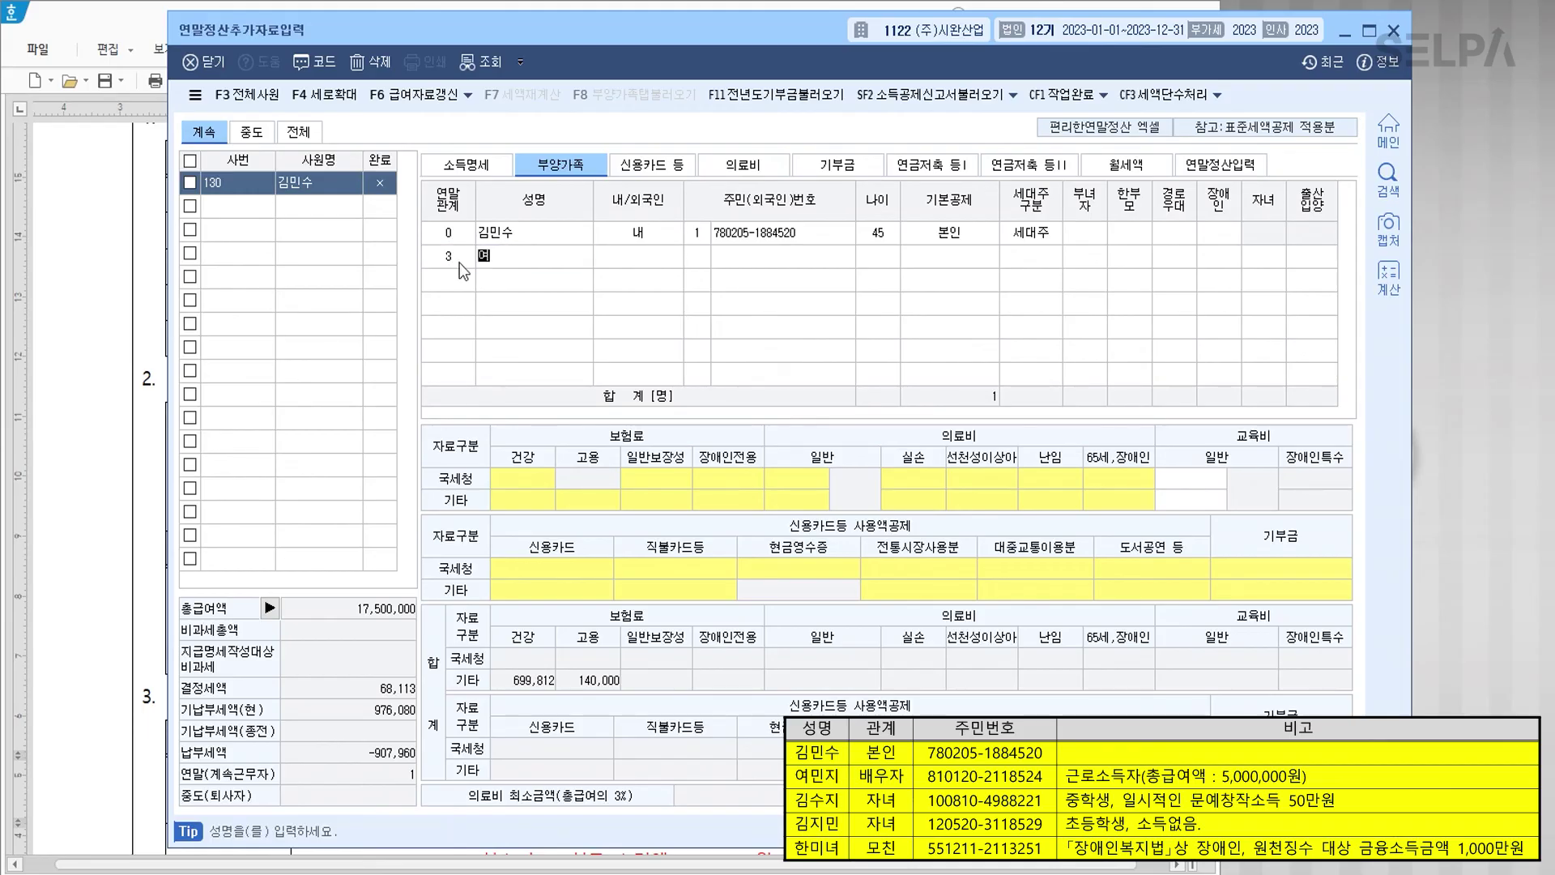
key("Return")
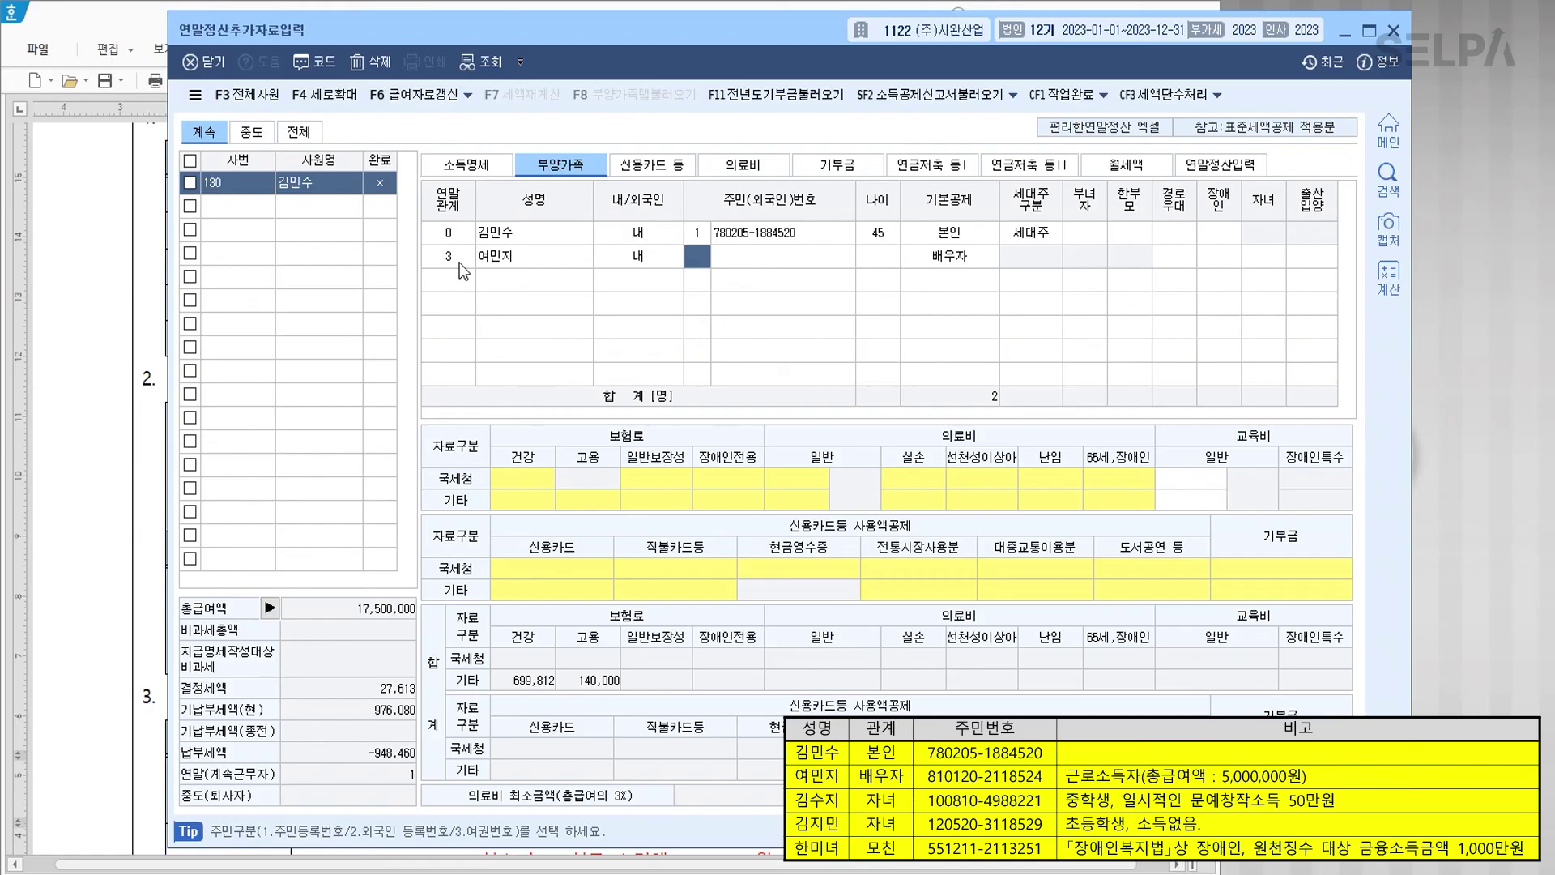
type("1")
key("Return")
key("Return")
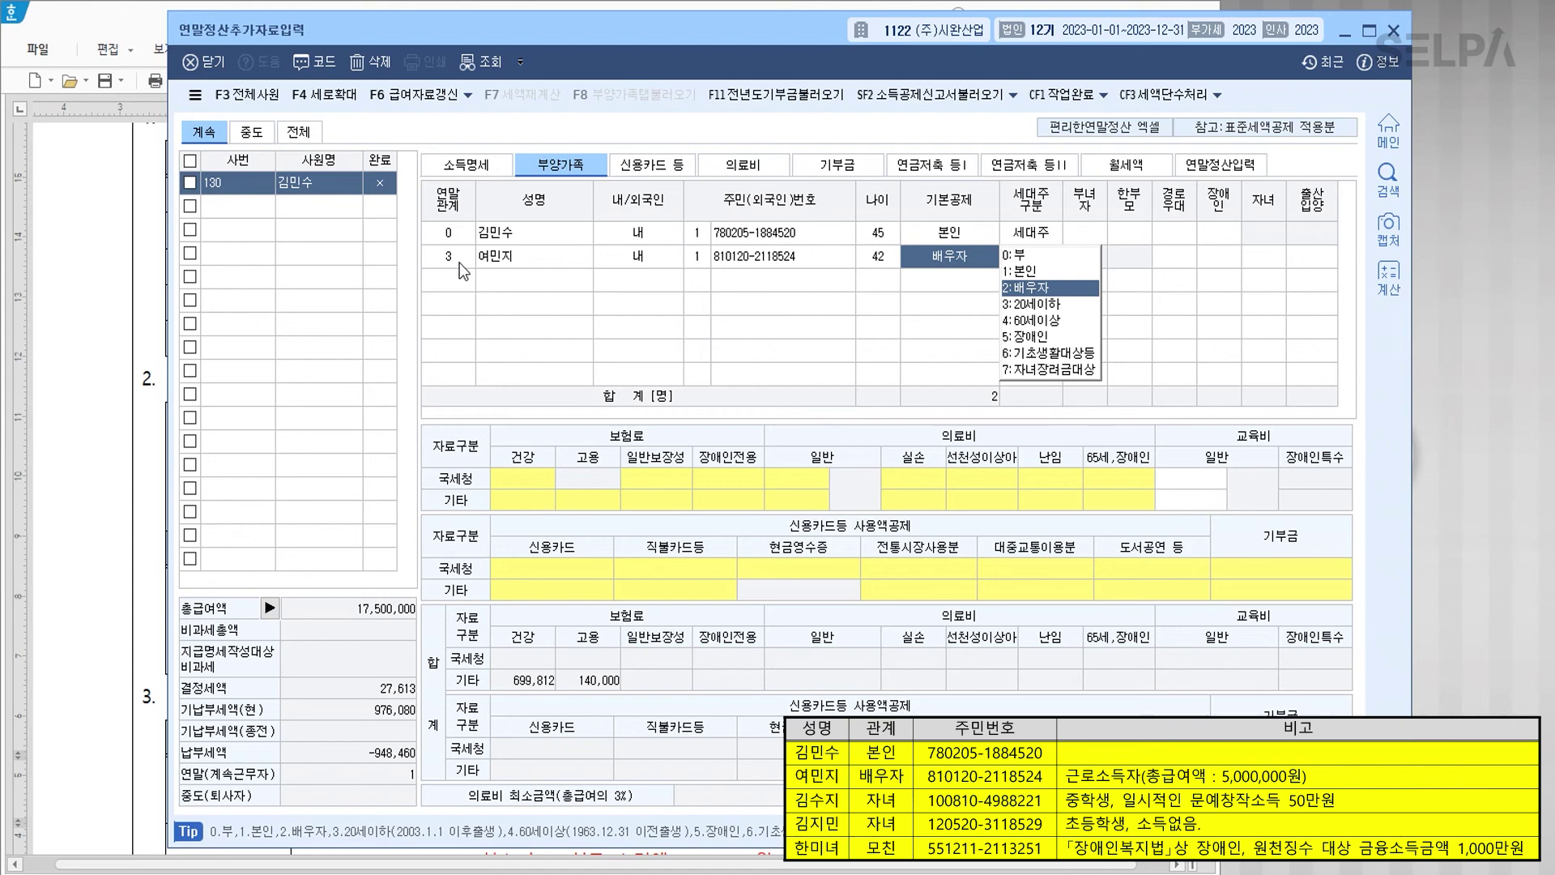
key("Return")
Step: Add the first child with relation code 4, name and resident number
type("4")
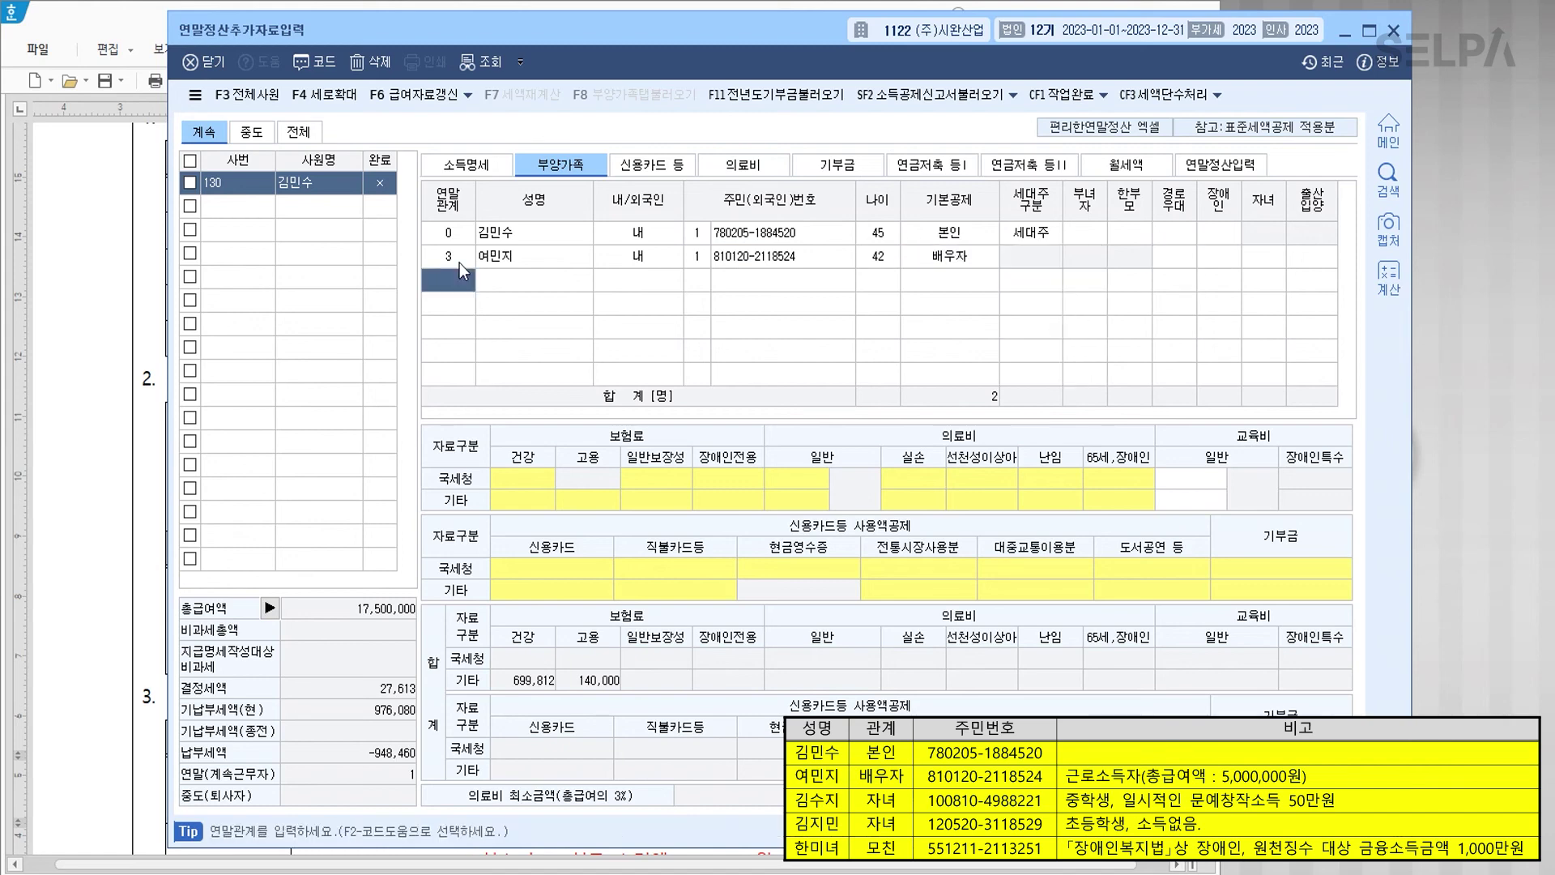
key("Return")
key("Return")
type("1")
key("Return")
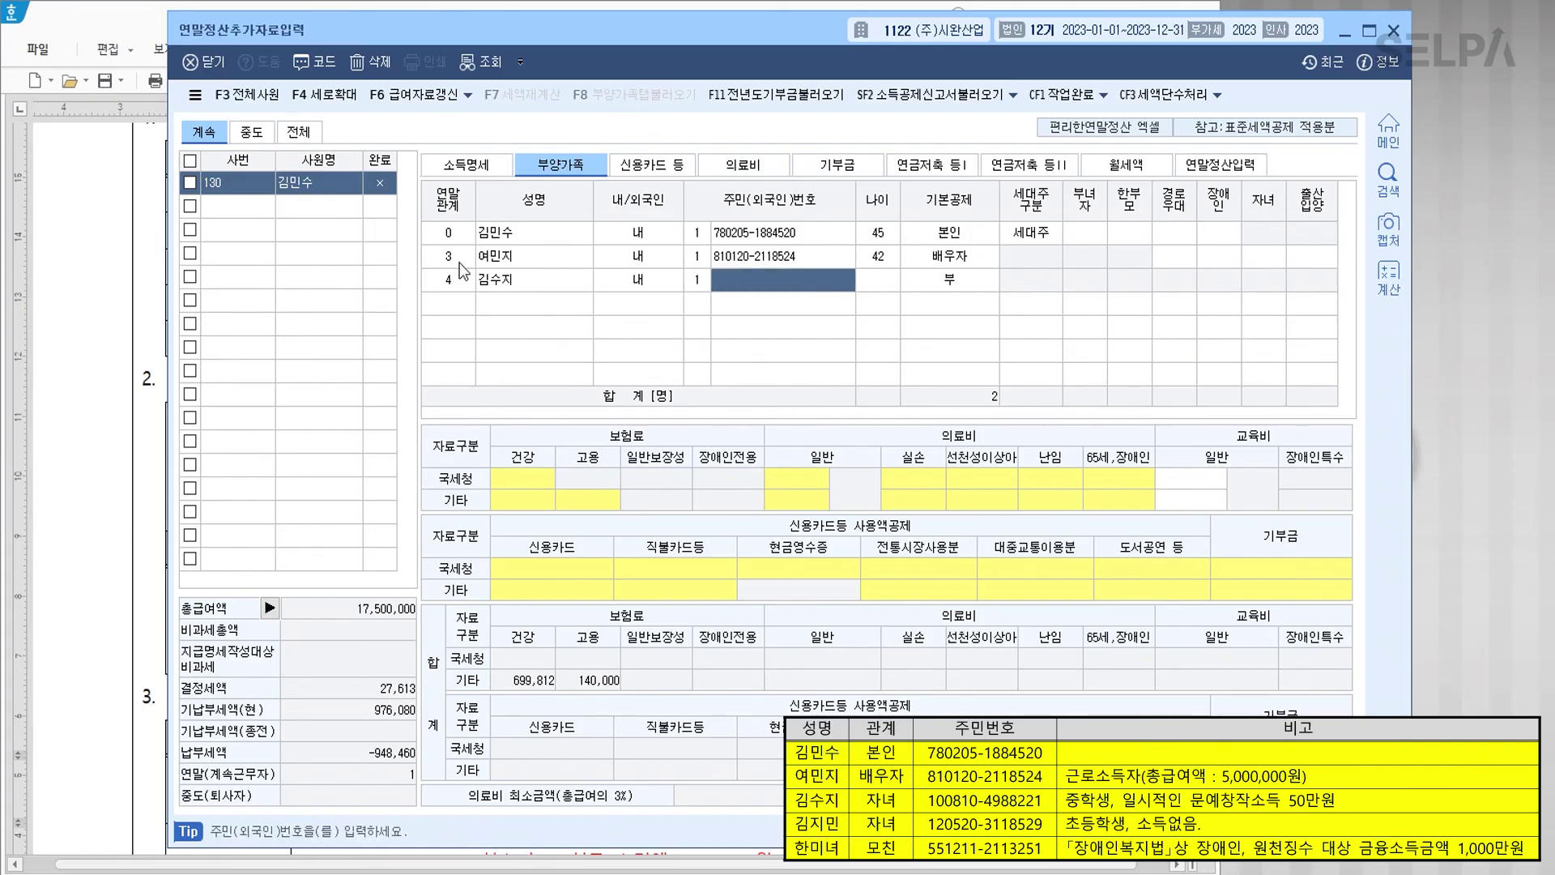
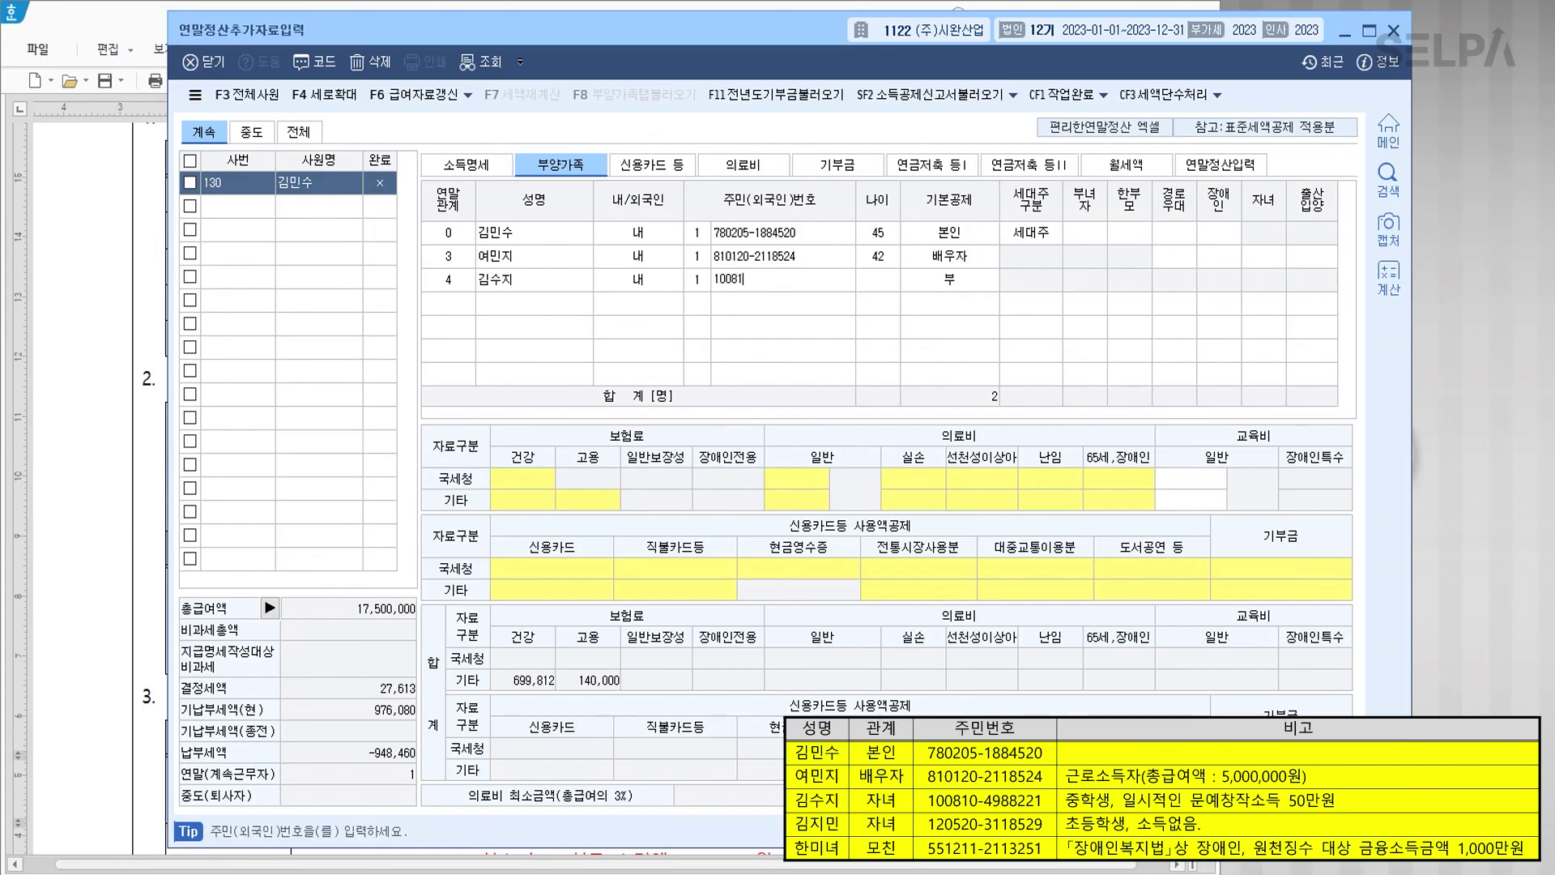
key("Return")
Step: Add the second child with relation code 4, name and resident number as 20세이하
key("Return")
type("4")
key("Return")
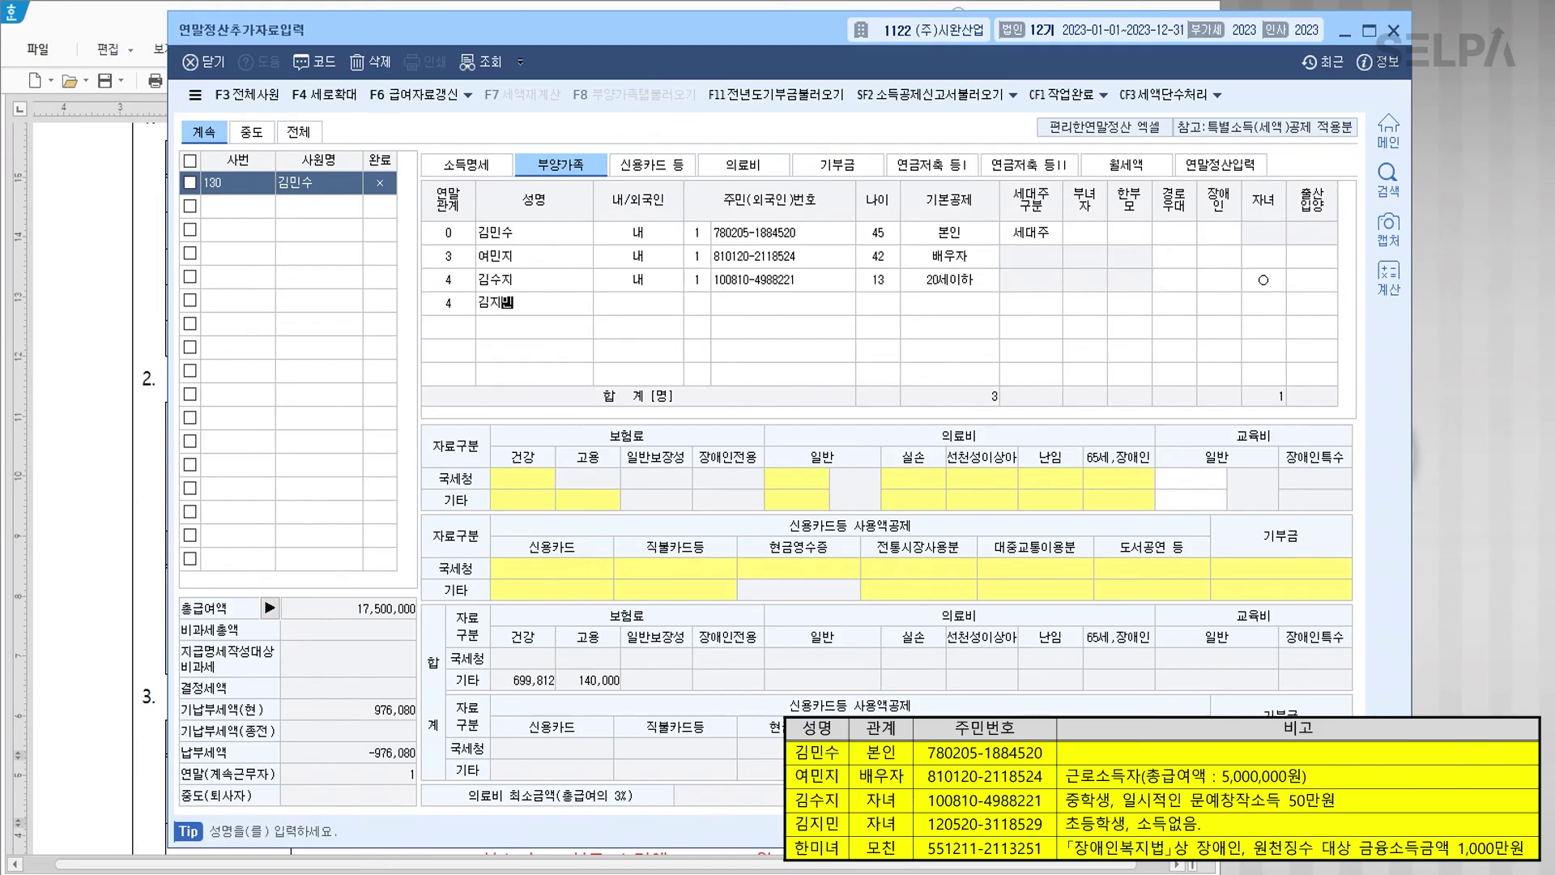
key("Return")
type("1")
key("Return")
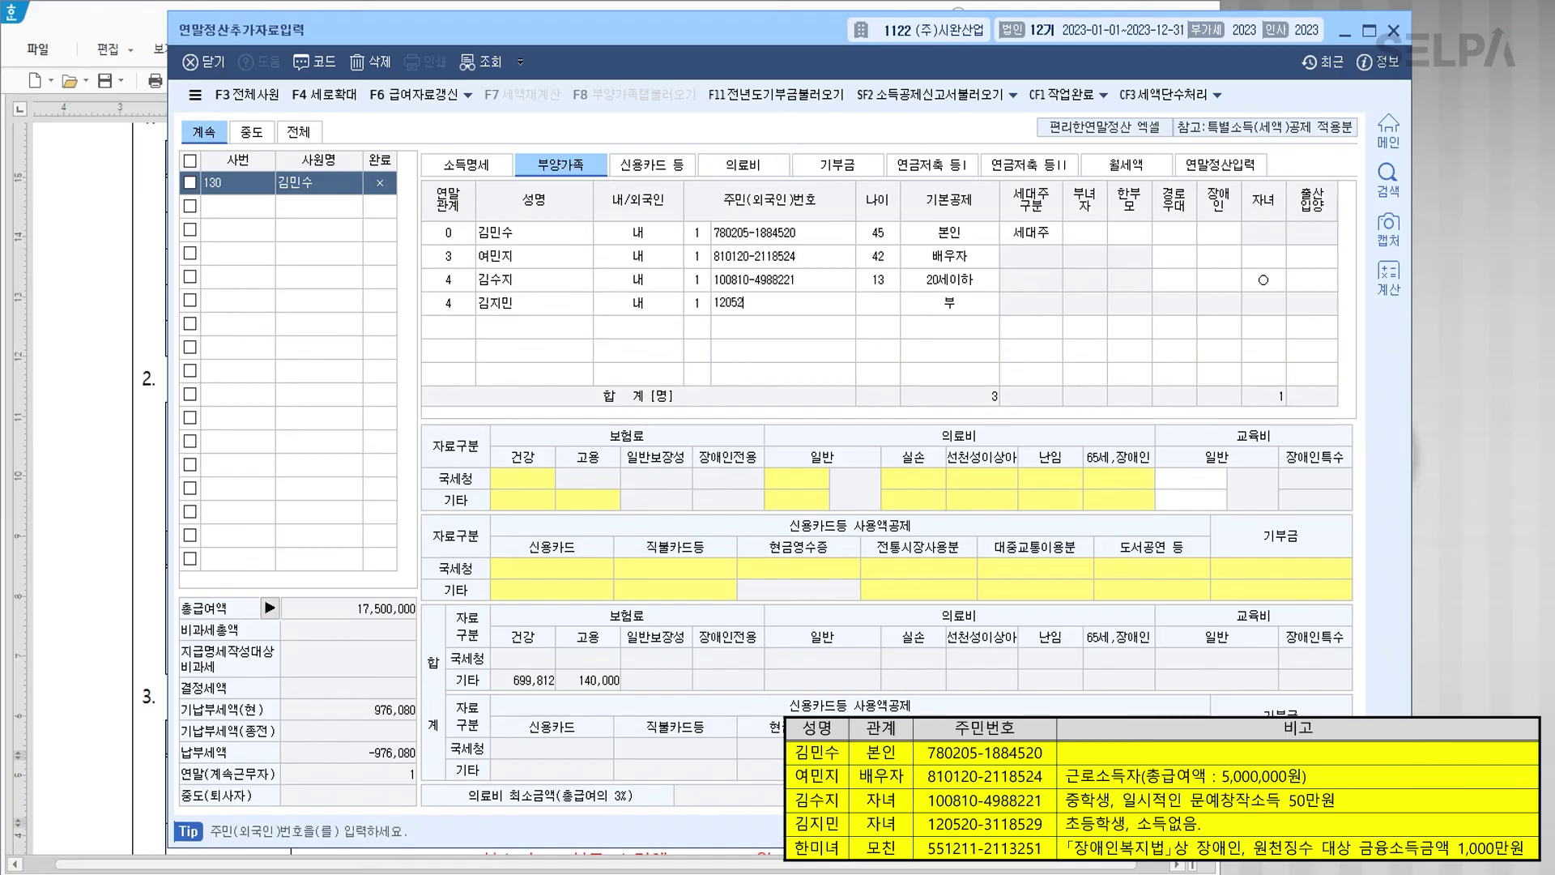
key("Return")
key("Return")
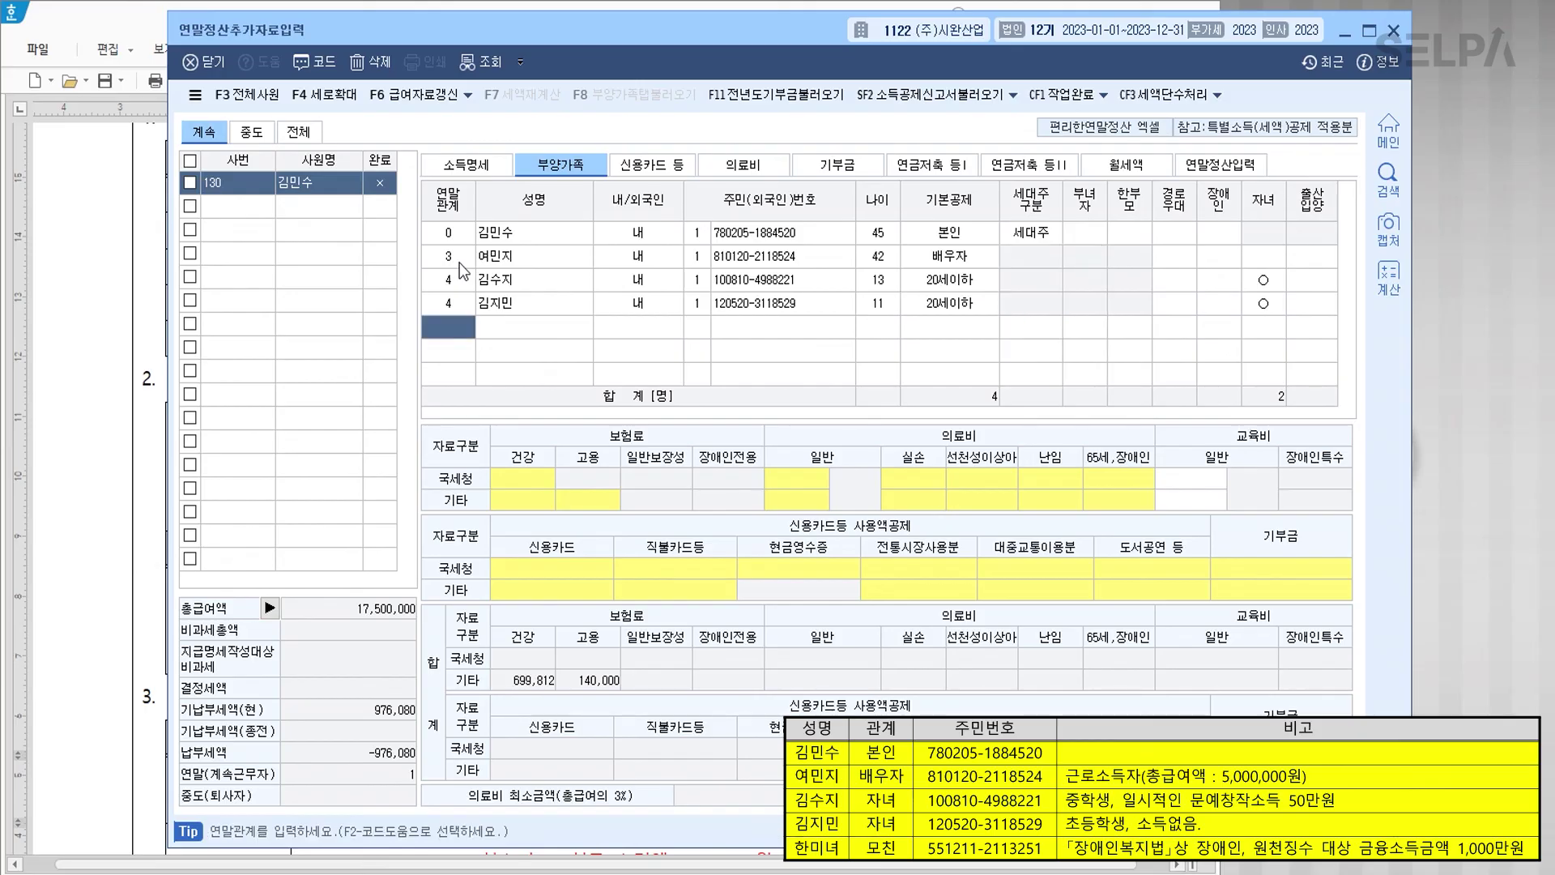
Step: Add the mother with relation code 1 as 60세이상 with 장애인 code 1
type("1")
key("Return")
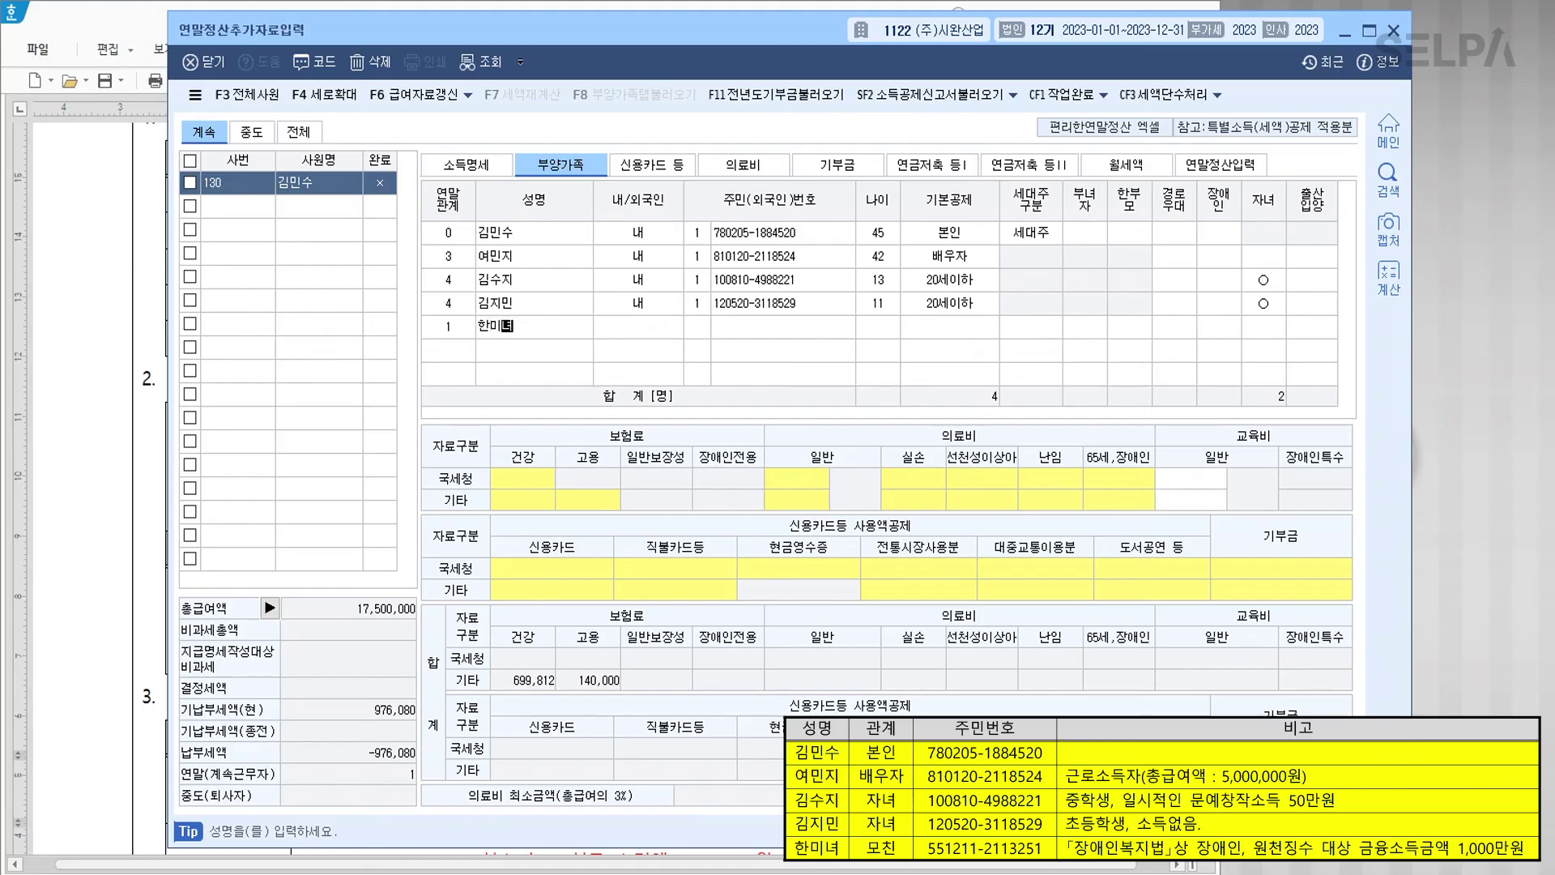
key("Return")
type("1")
key("Return")
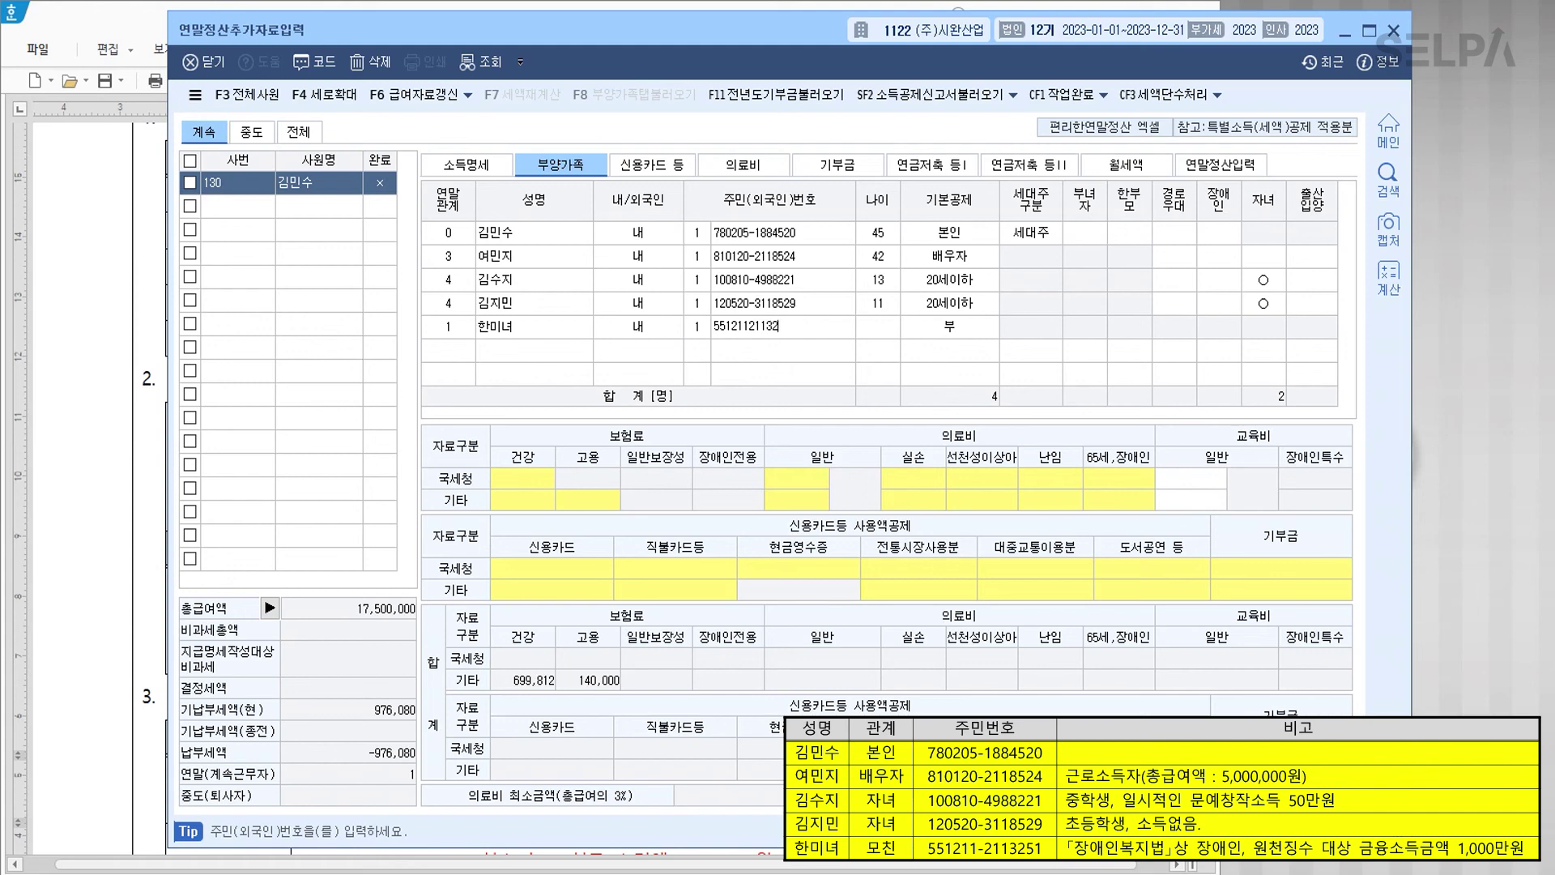
key("Return")
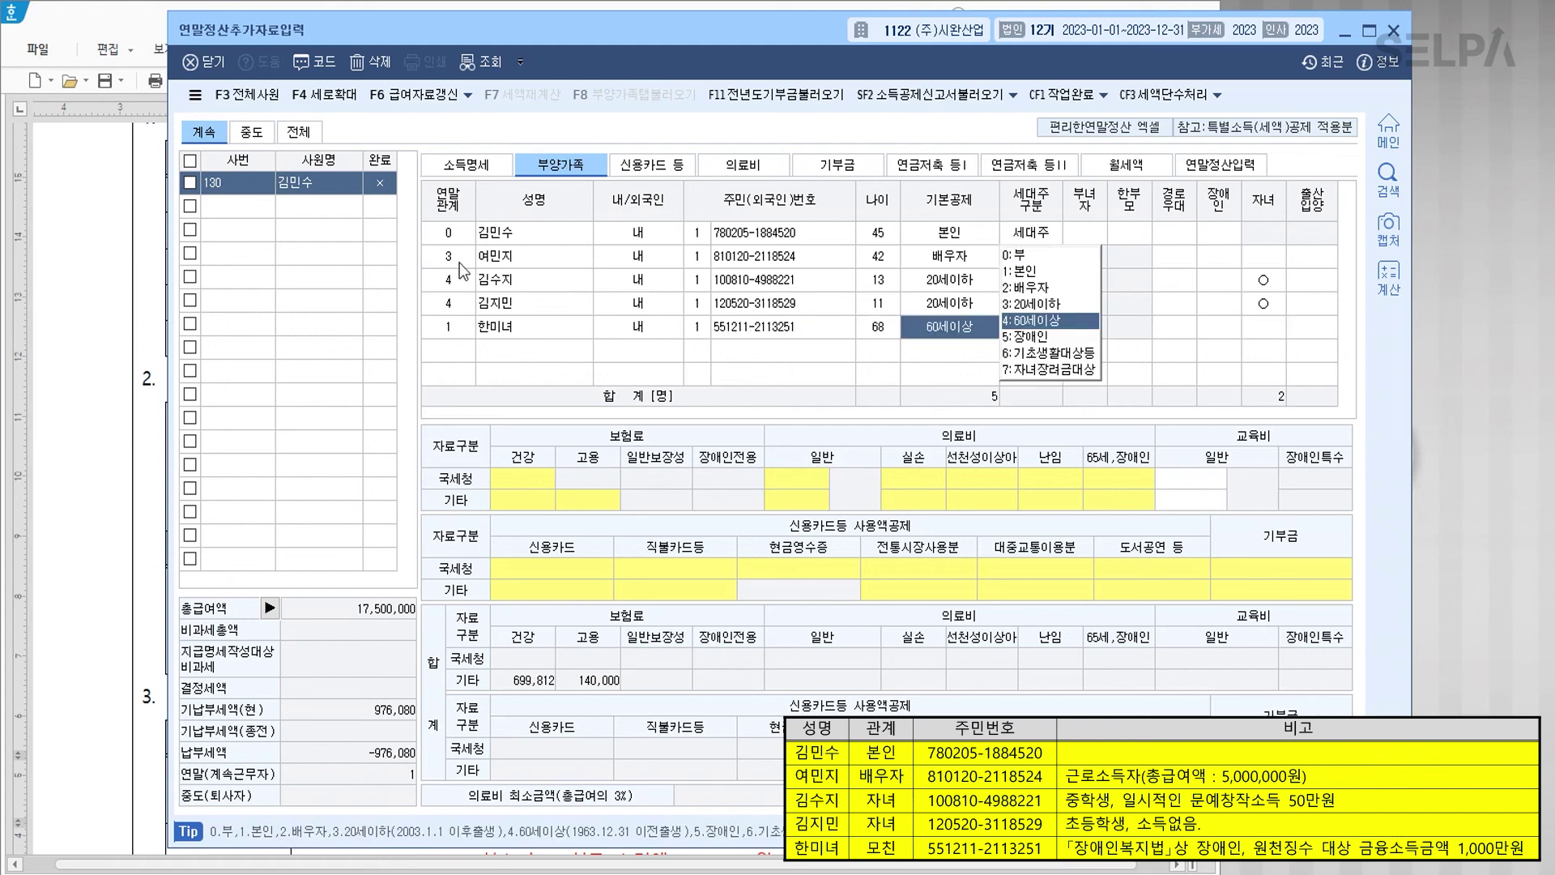
key("Return")
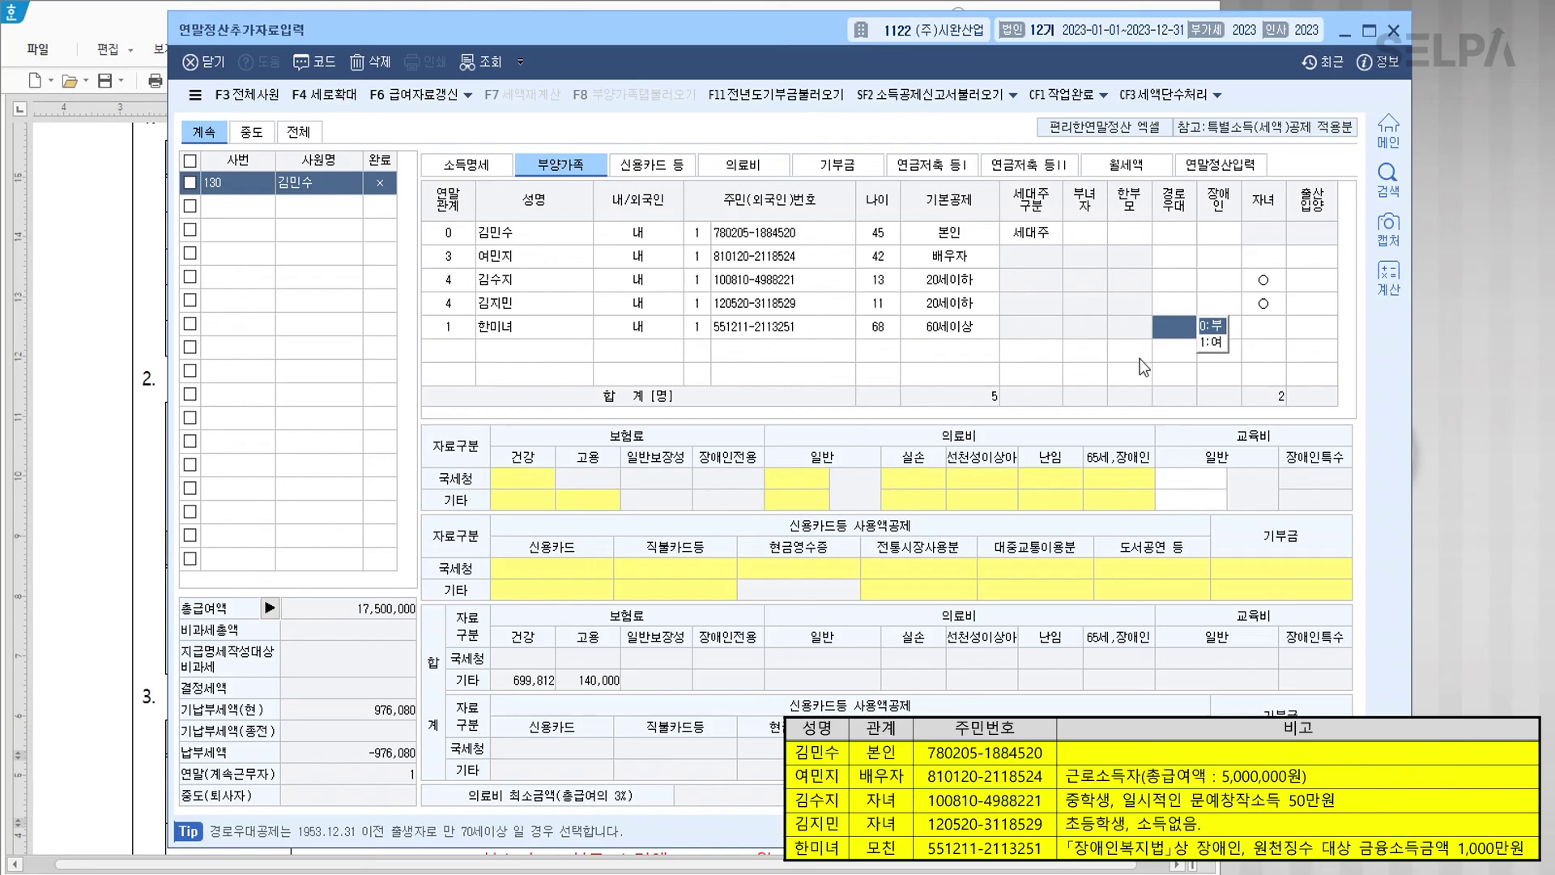
key("Return")
key("1")
key("Return")
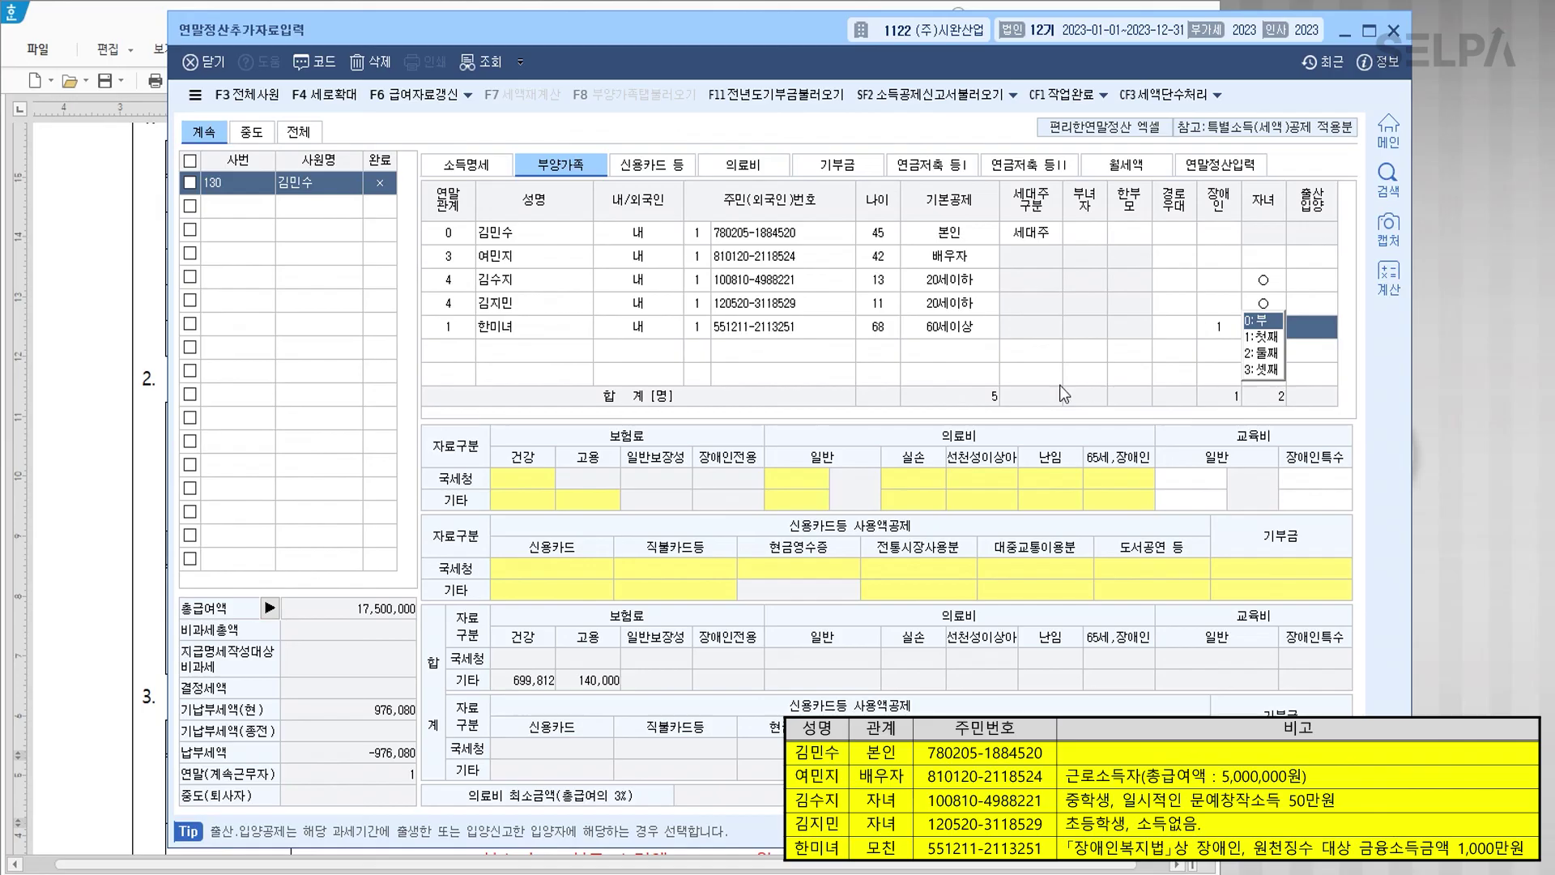
key("Return")
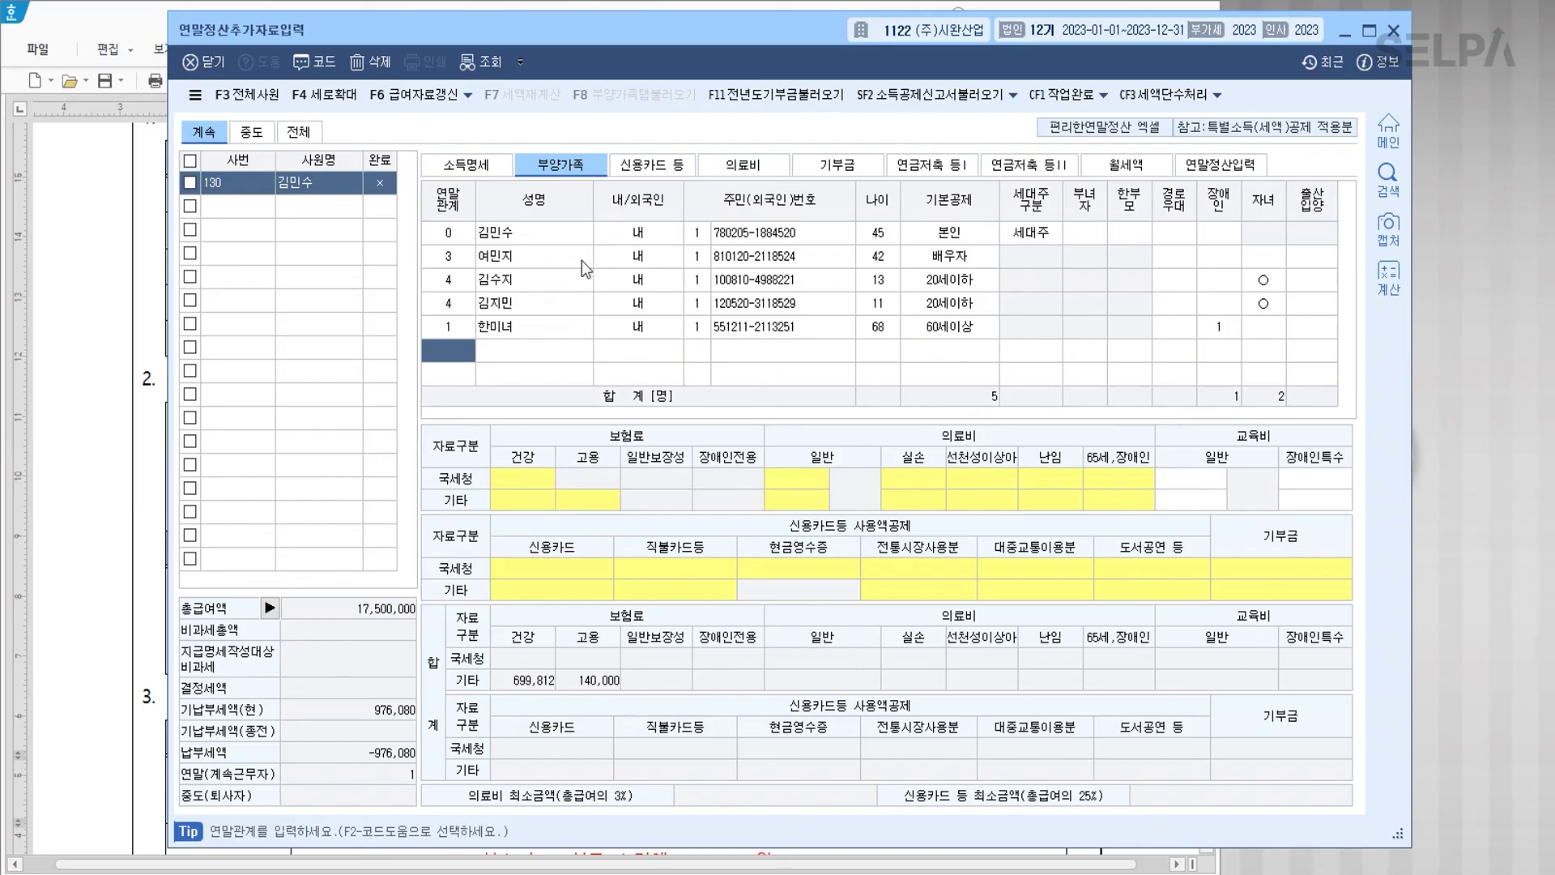
left_click(424, 161)
Step: Enter the previous employer (주)강일전자 and its business registration number
left_click(1237, 220)
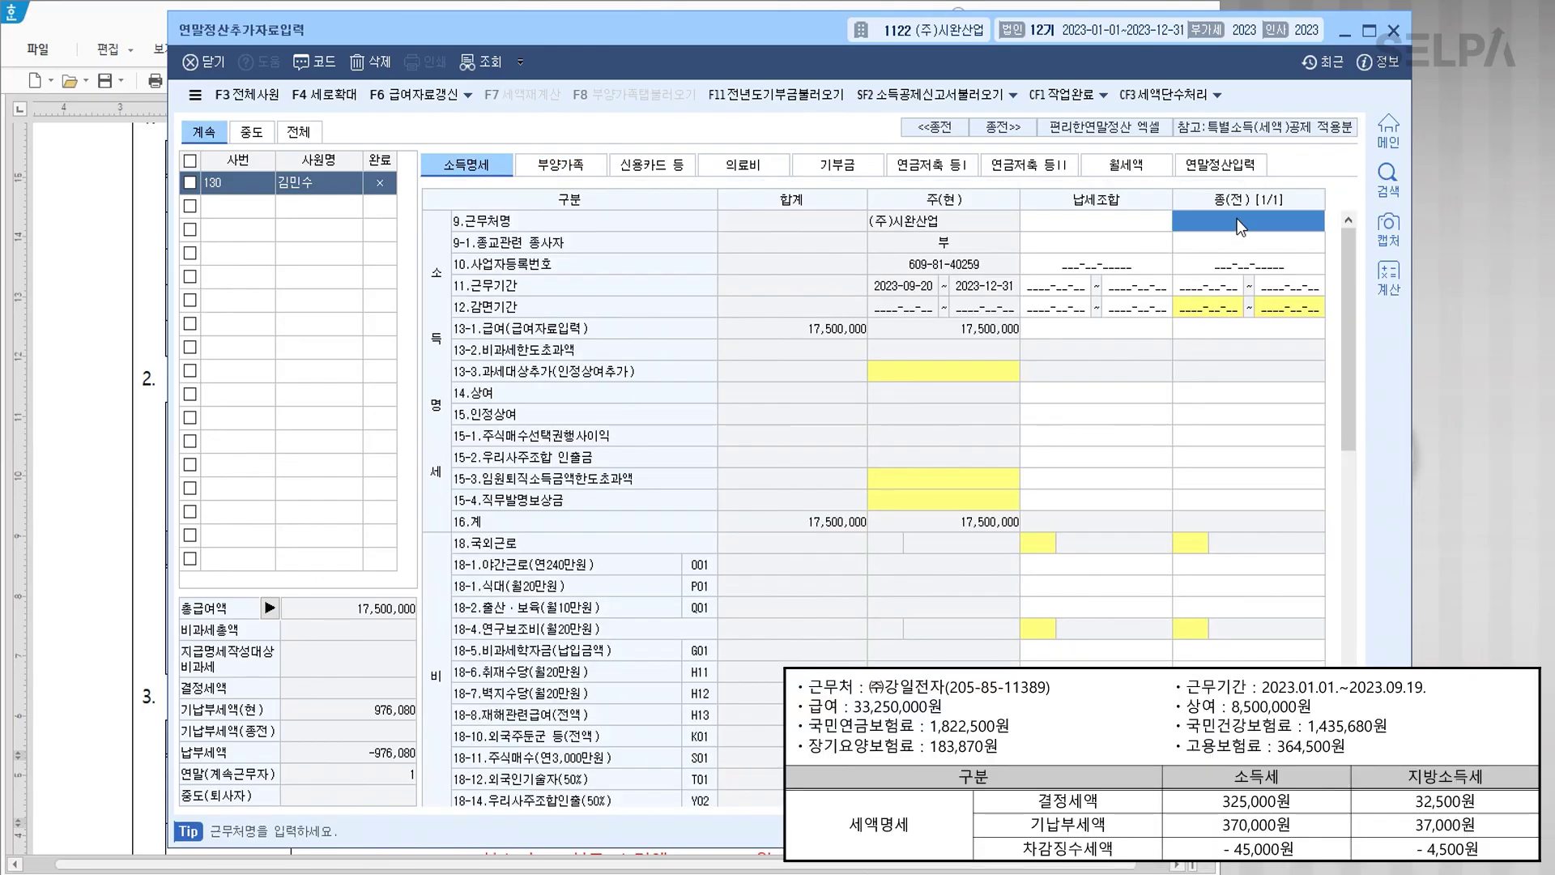
type("(주)강일전자")
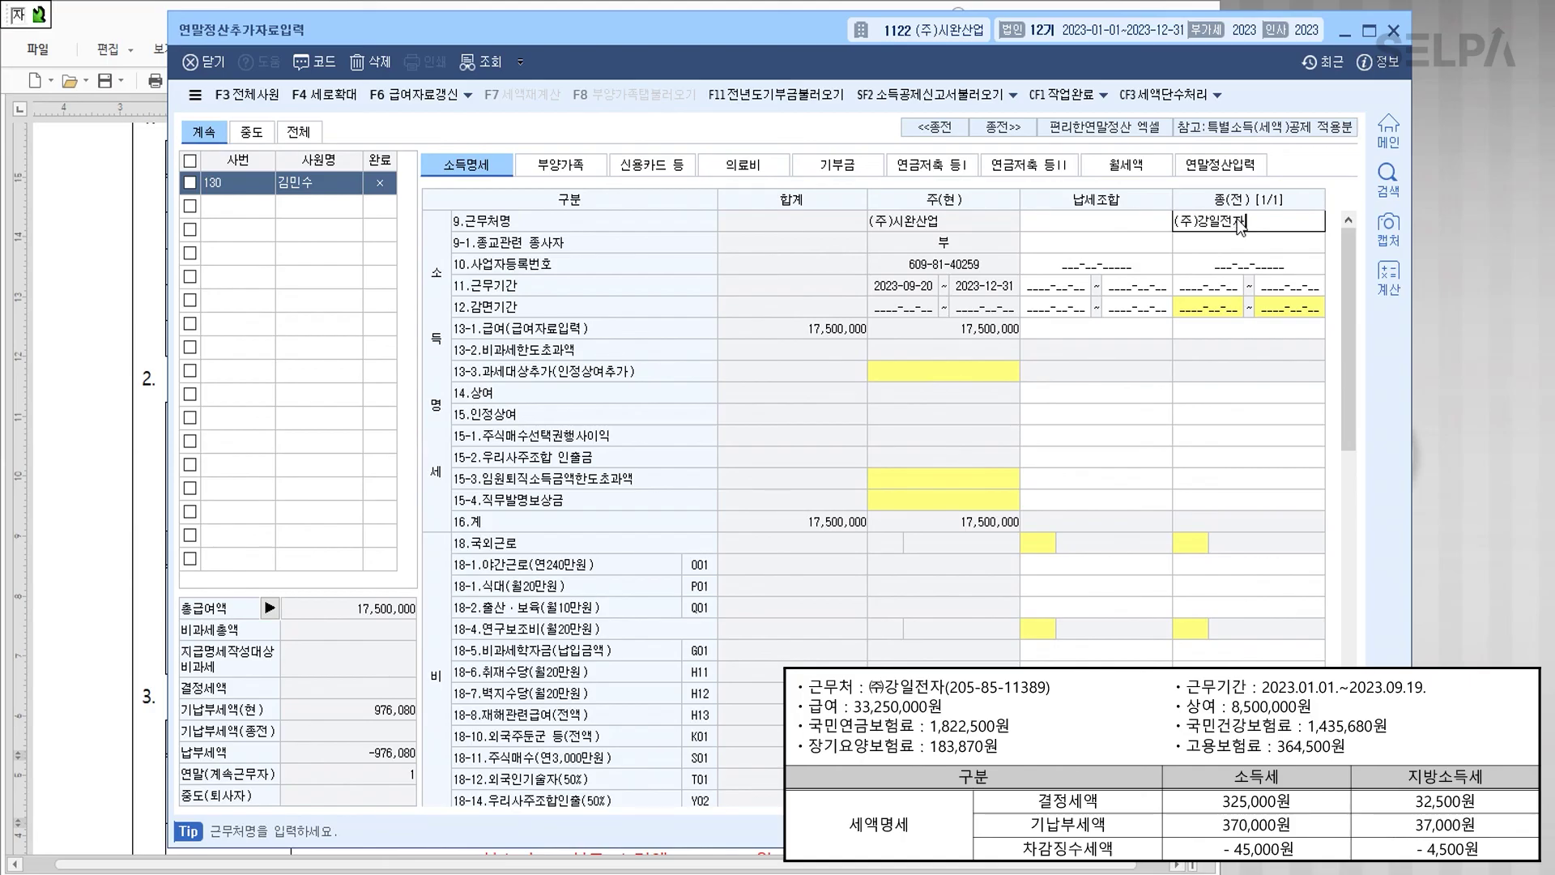
key("Return")
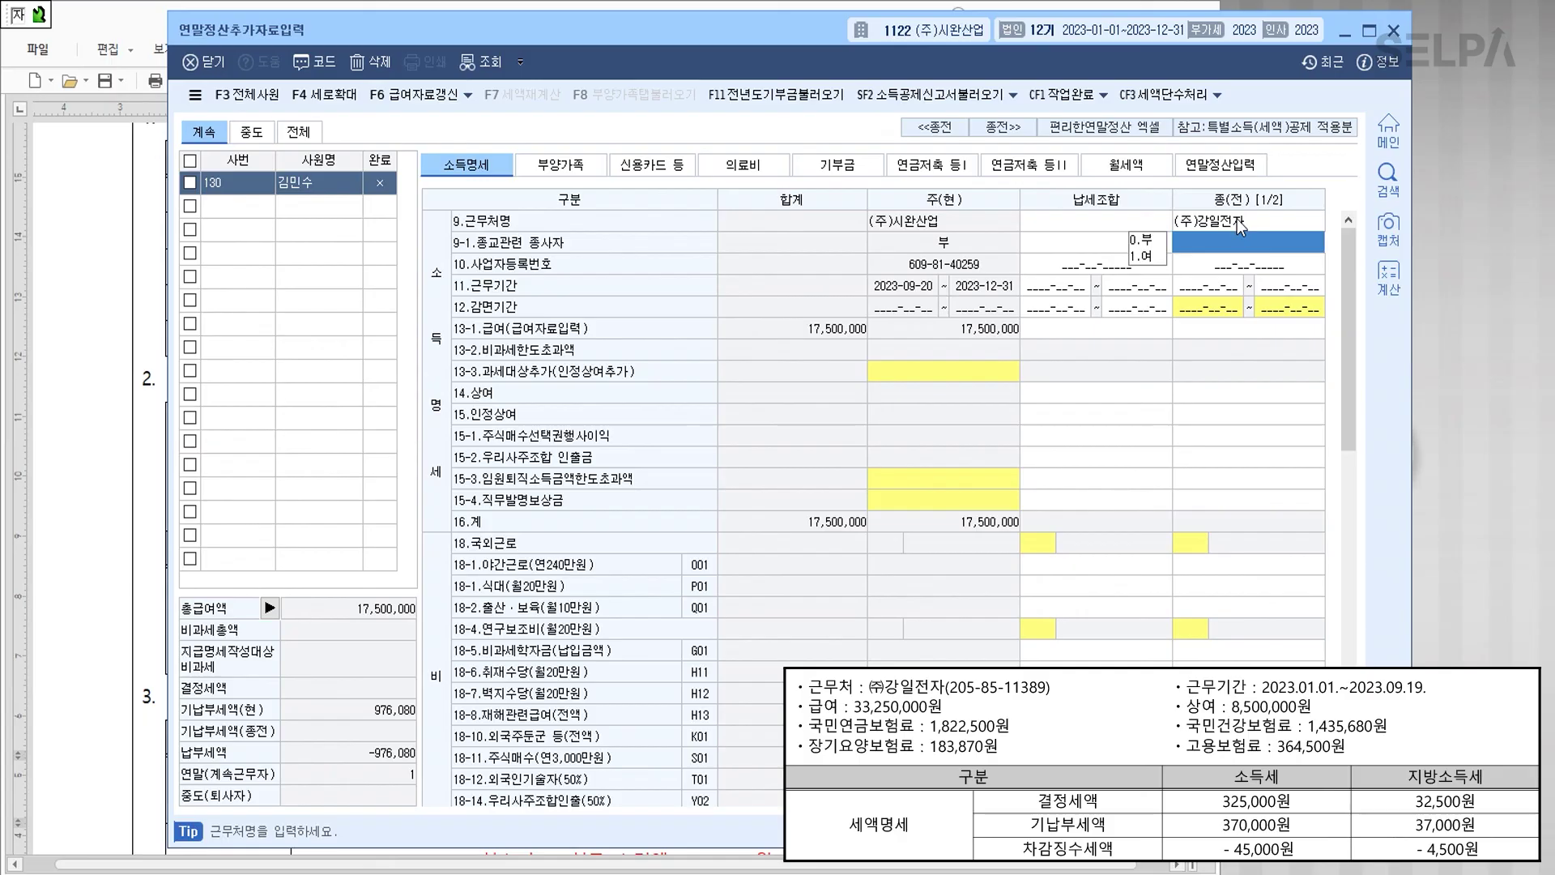
key("Return")
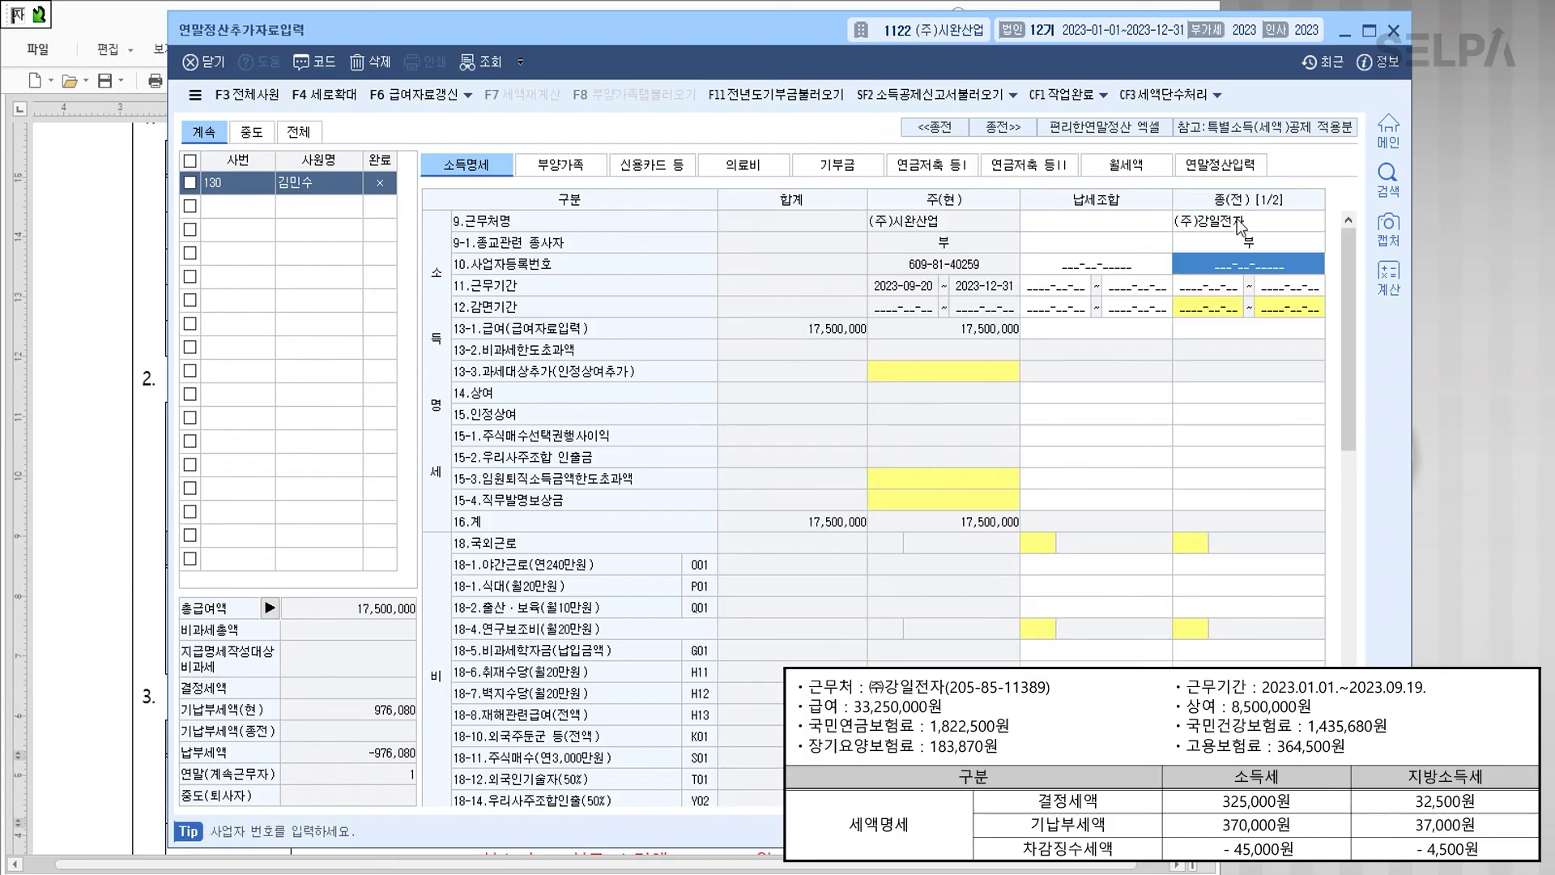
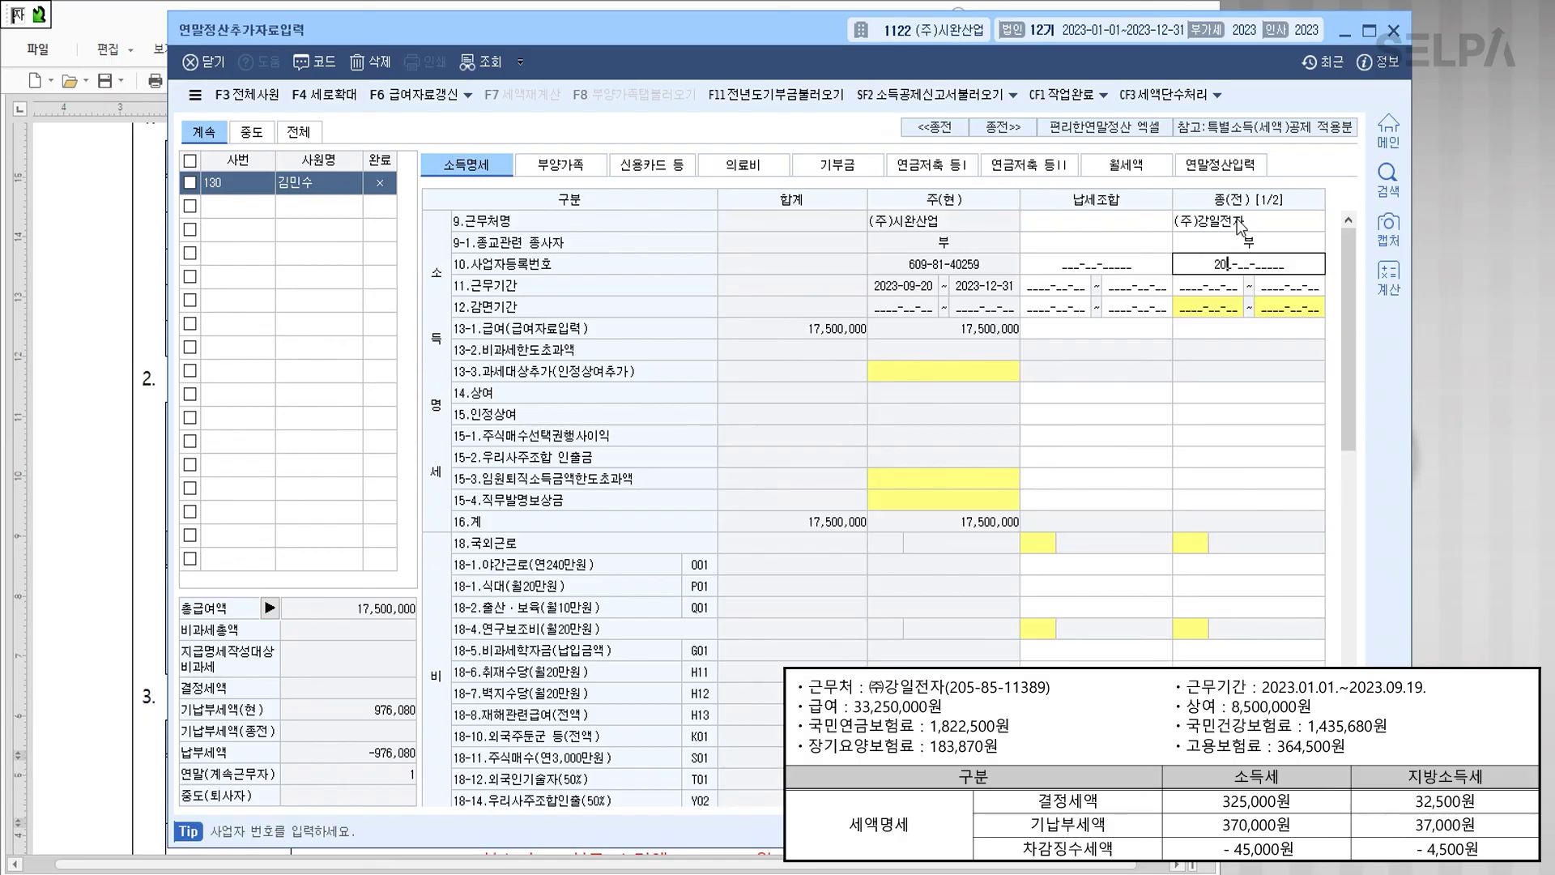
key("Return")
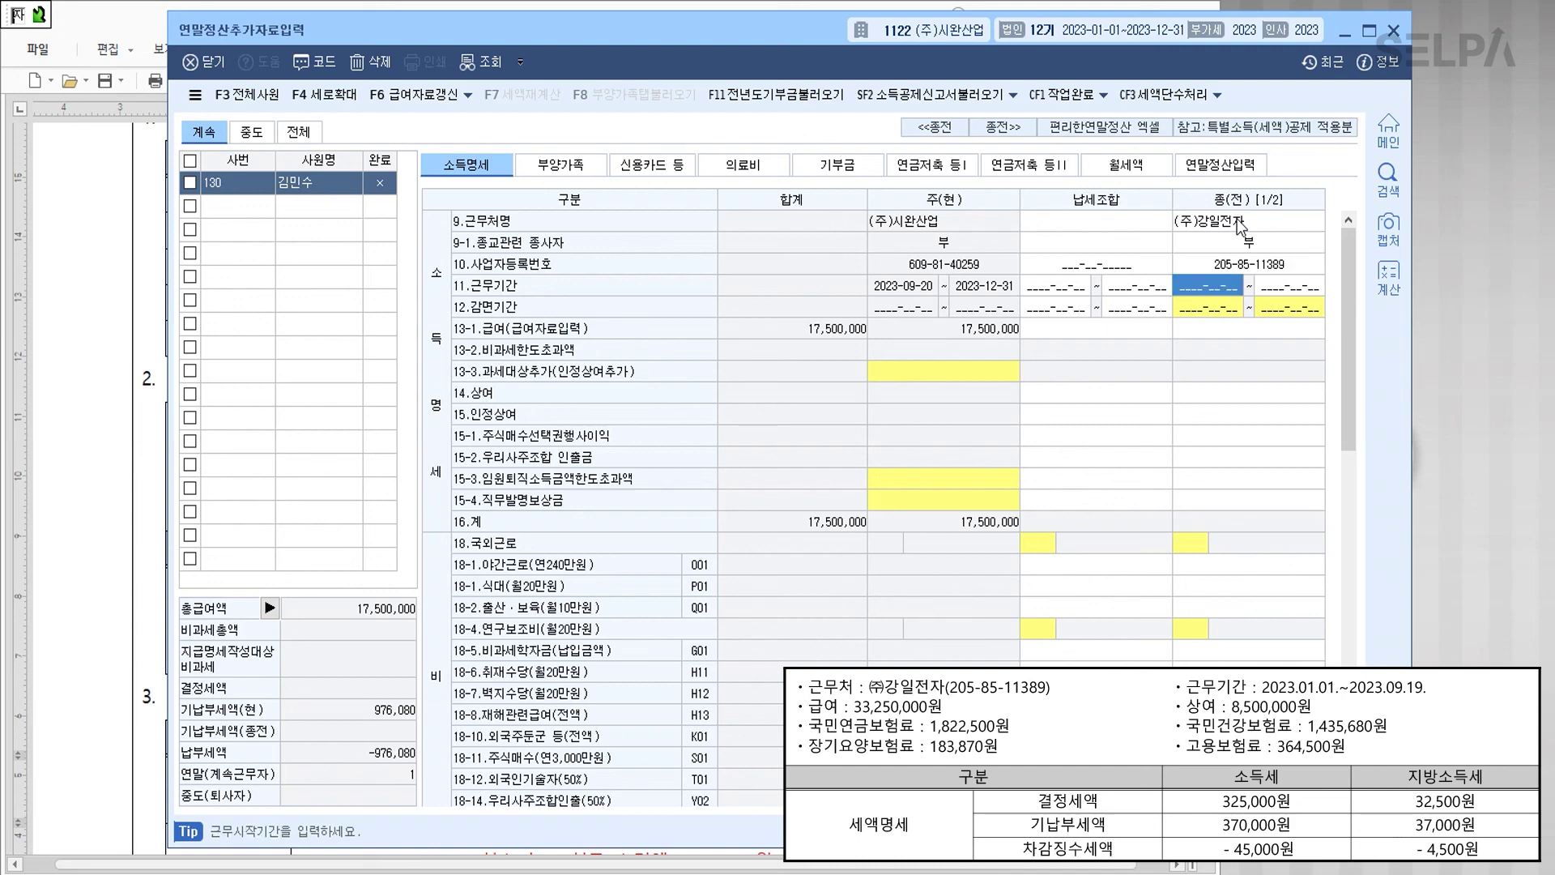
Step: Enter work period 2023-01-01 ~ 2023-09-19, salary 33,250,000 and bonus 8,500,000
type("2023-01-01")
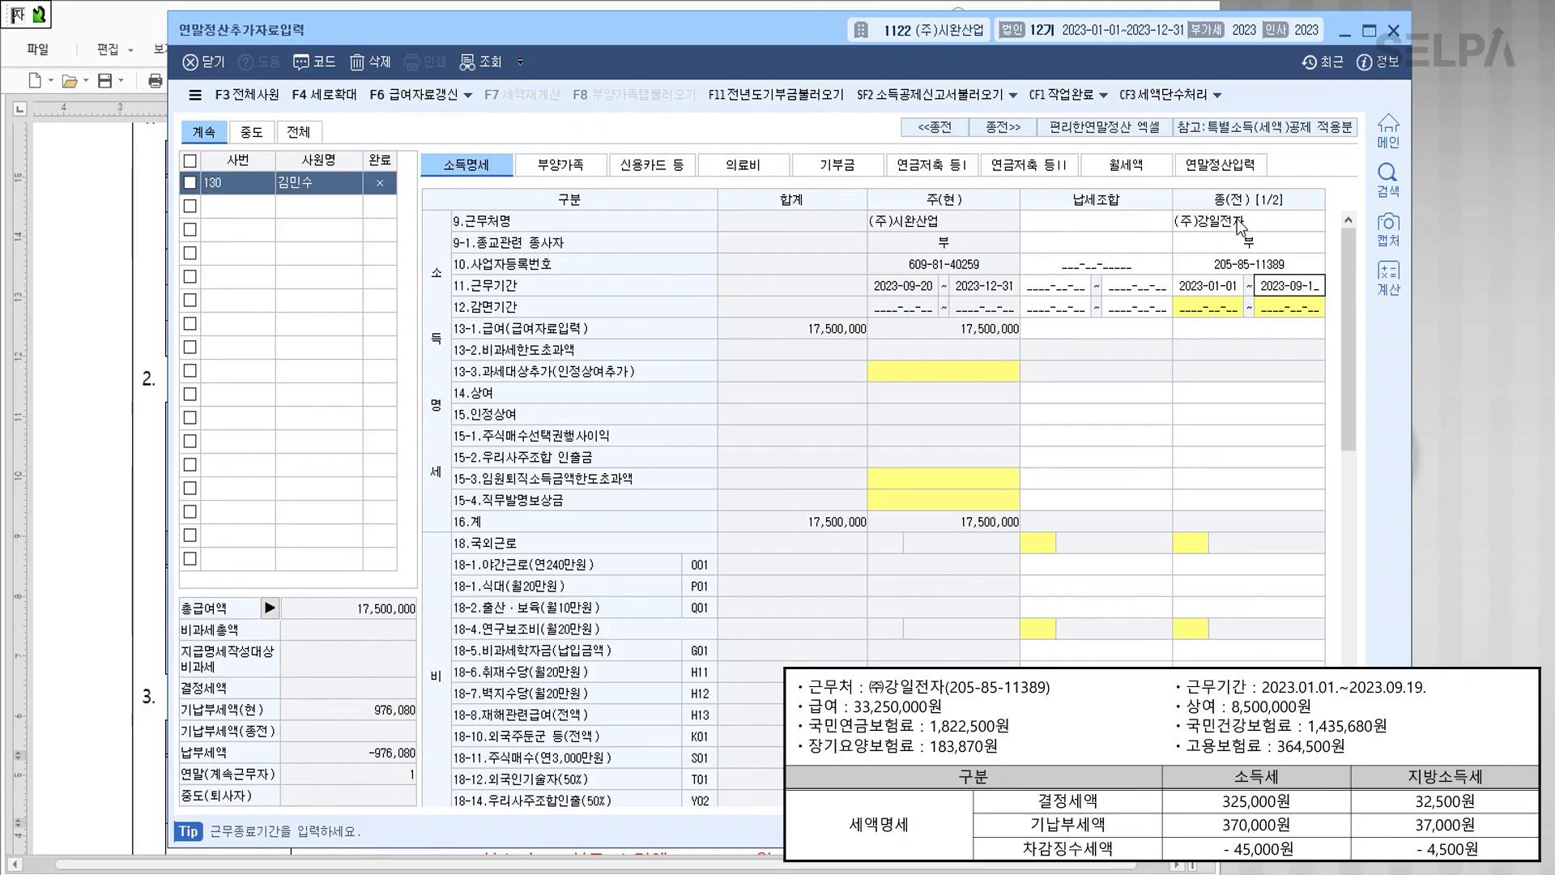
type(" ~ 2023-09-19")
key("Return")
key("Return")
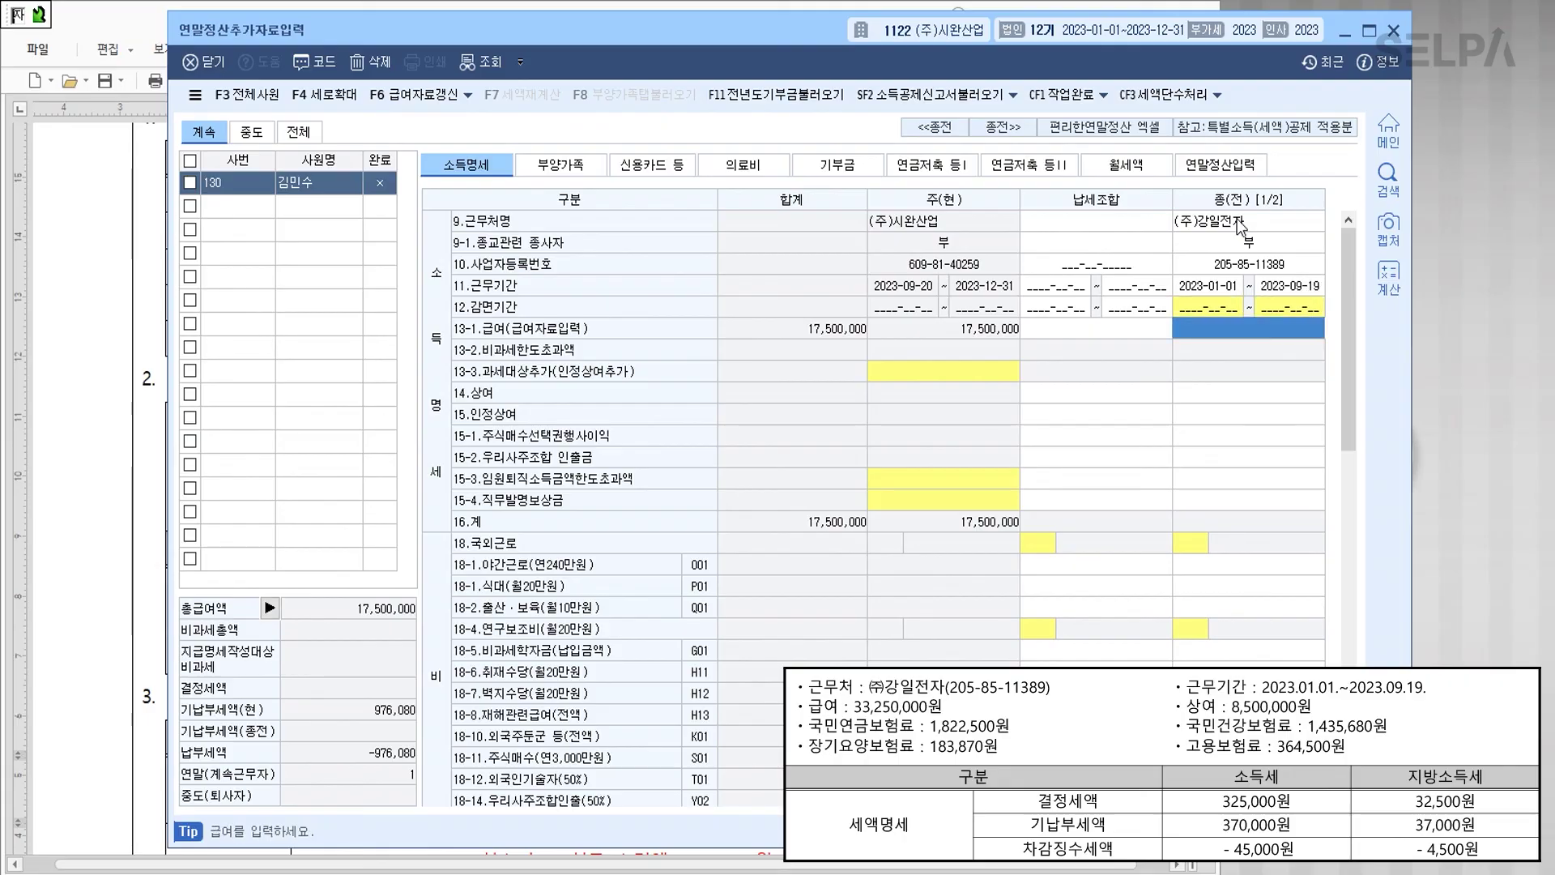
type("33250000")
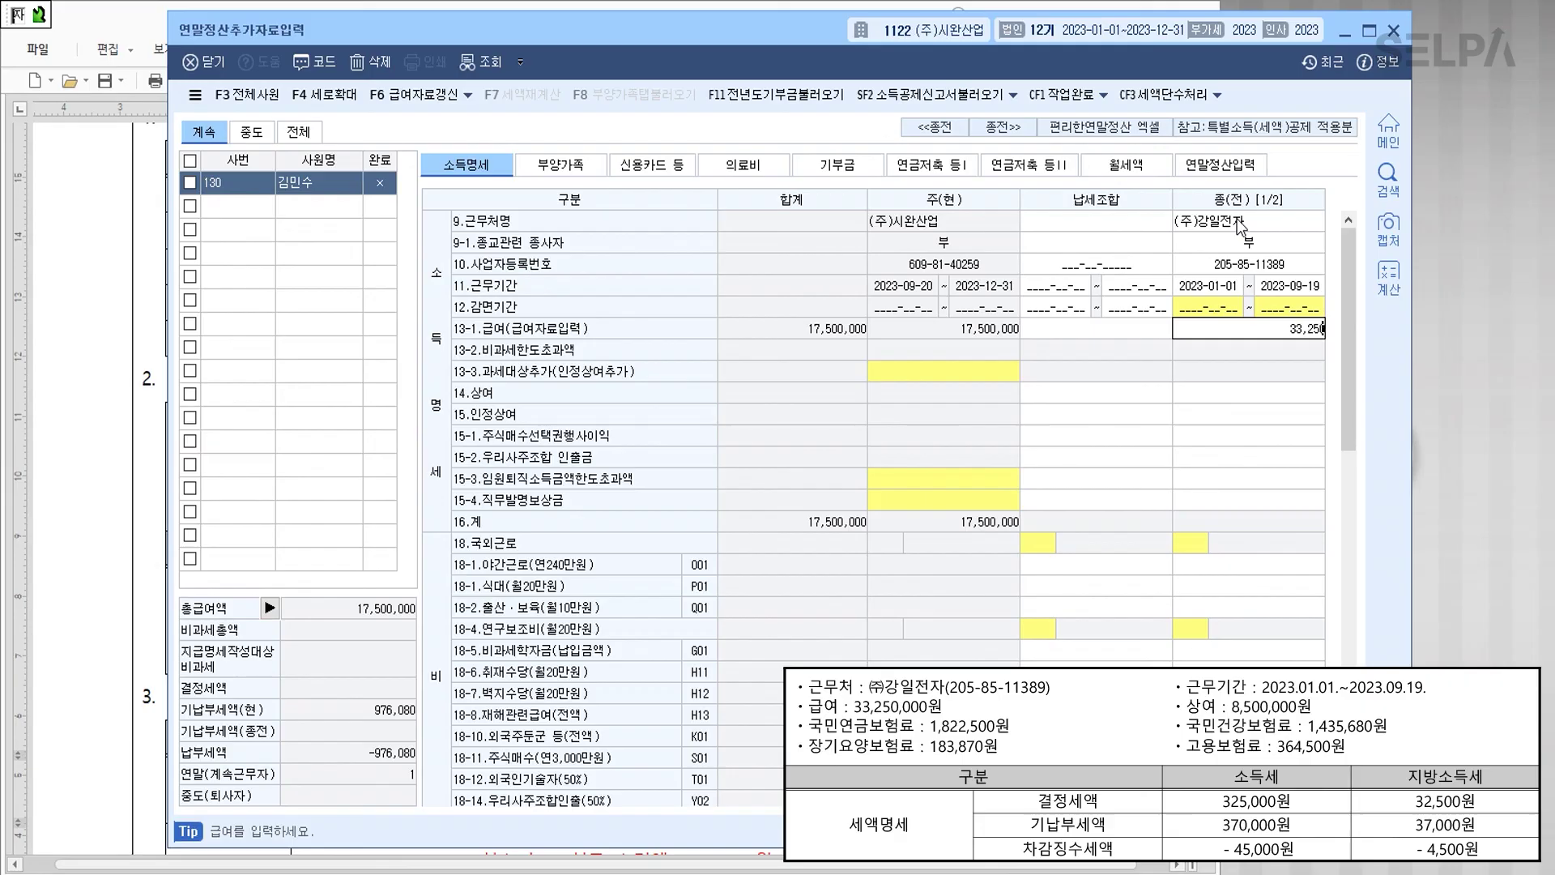
key("Return")
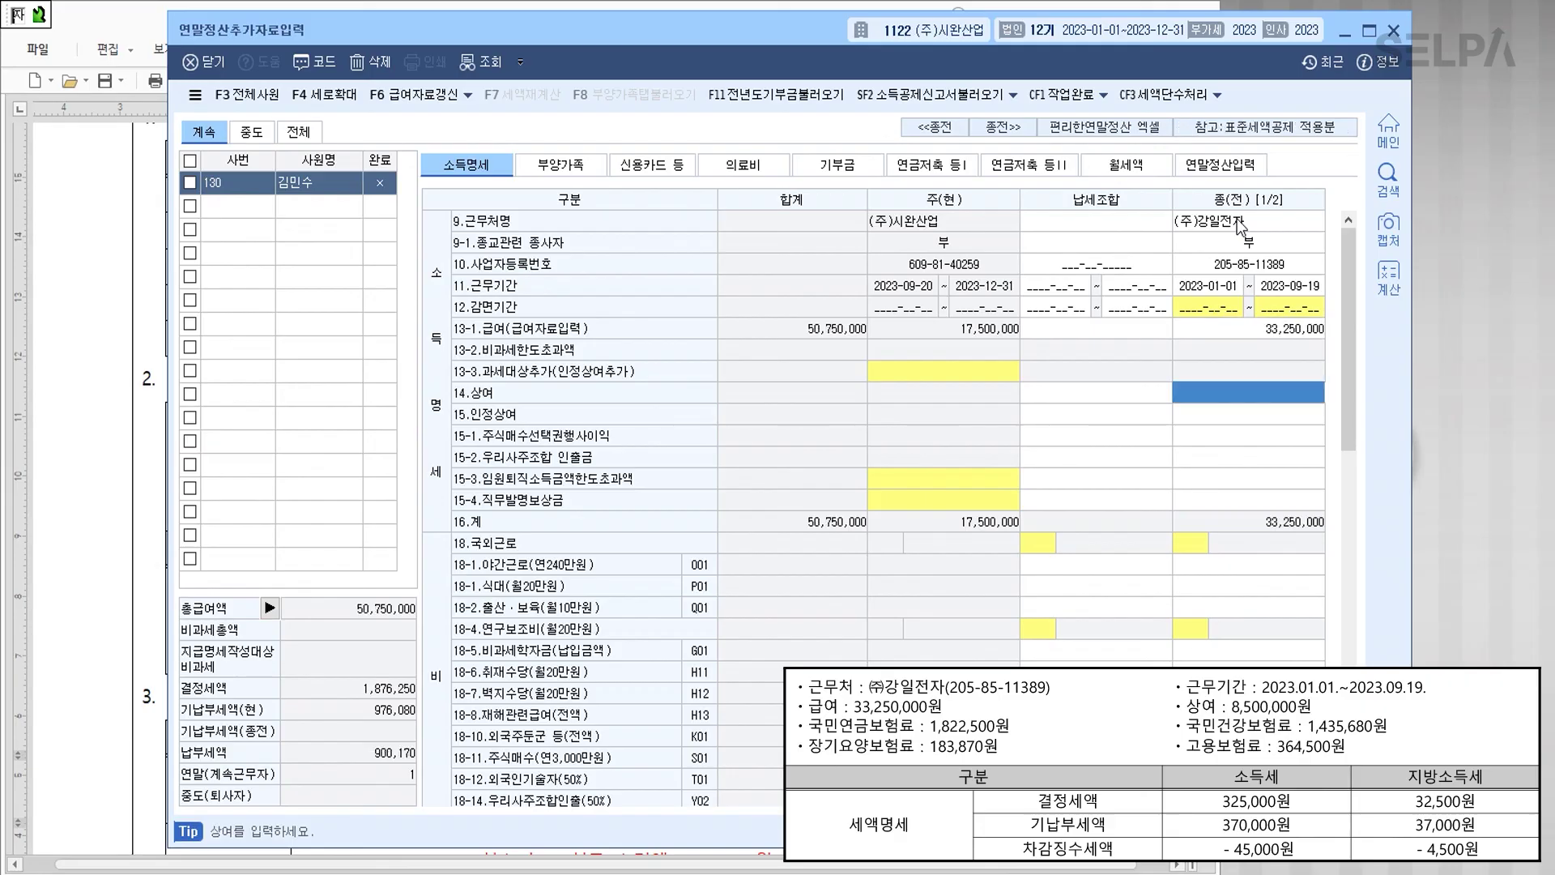
type("8500000")
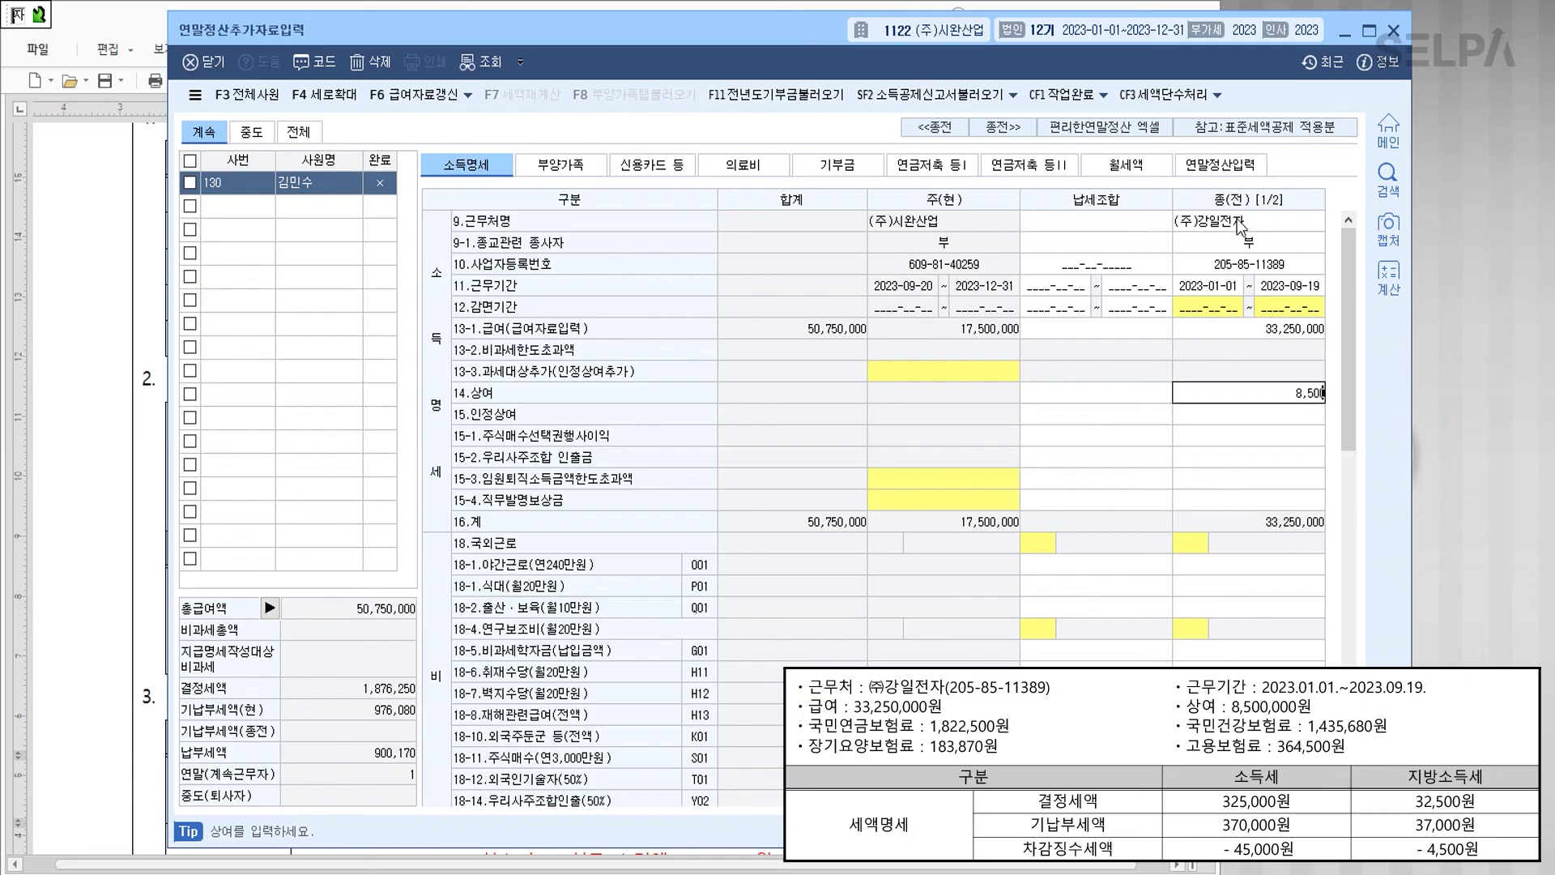
key("Return")
scroll(1305, 474, "down", 10)
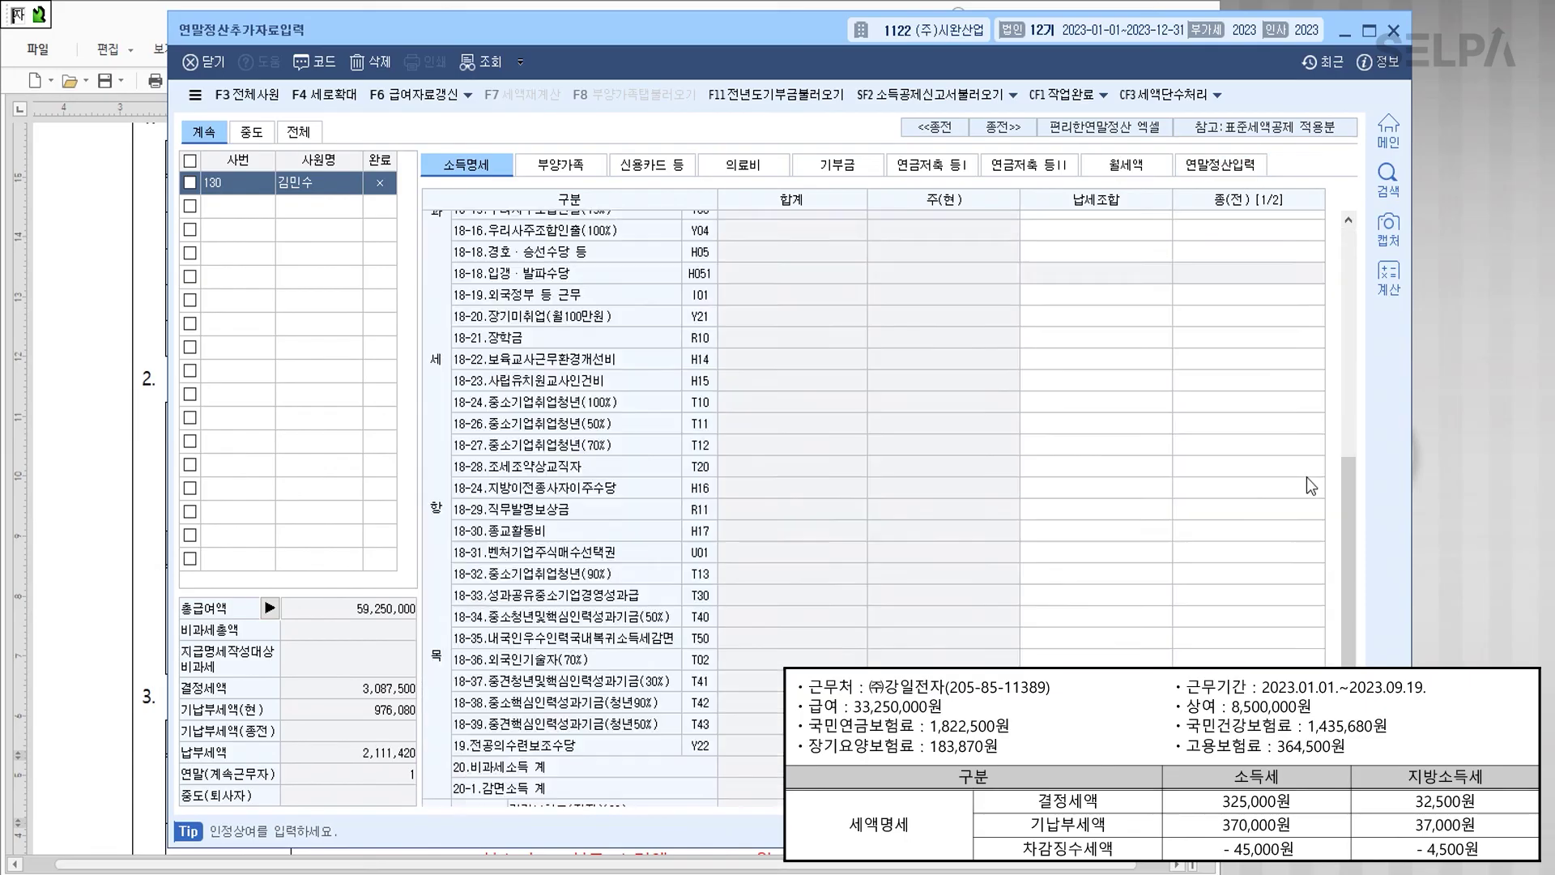
Step: Enter prior premiums: health 1,435,680, long-term care 183,870, employment 364,500, pension 1,822,500
left_click(1283, 519)
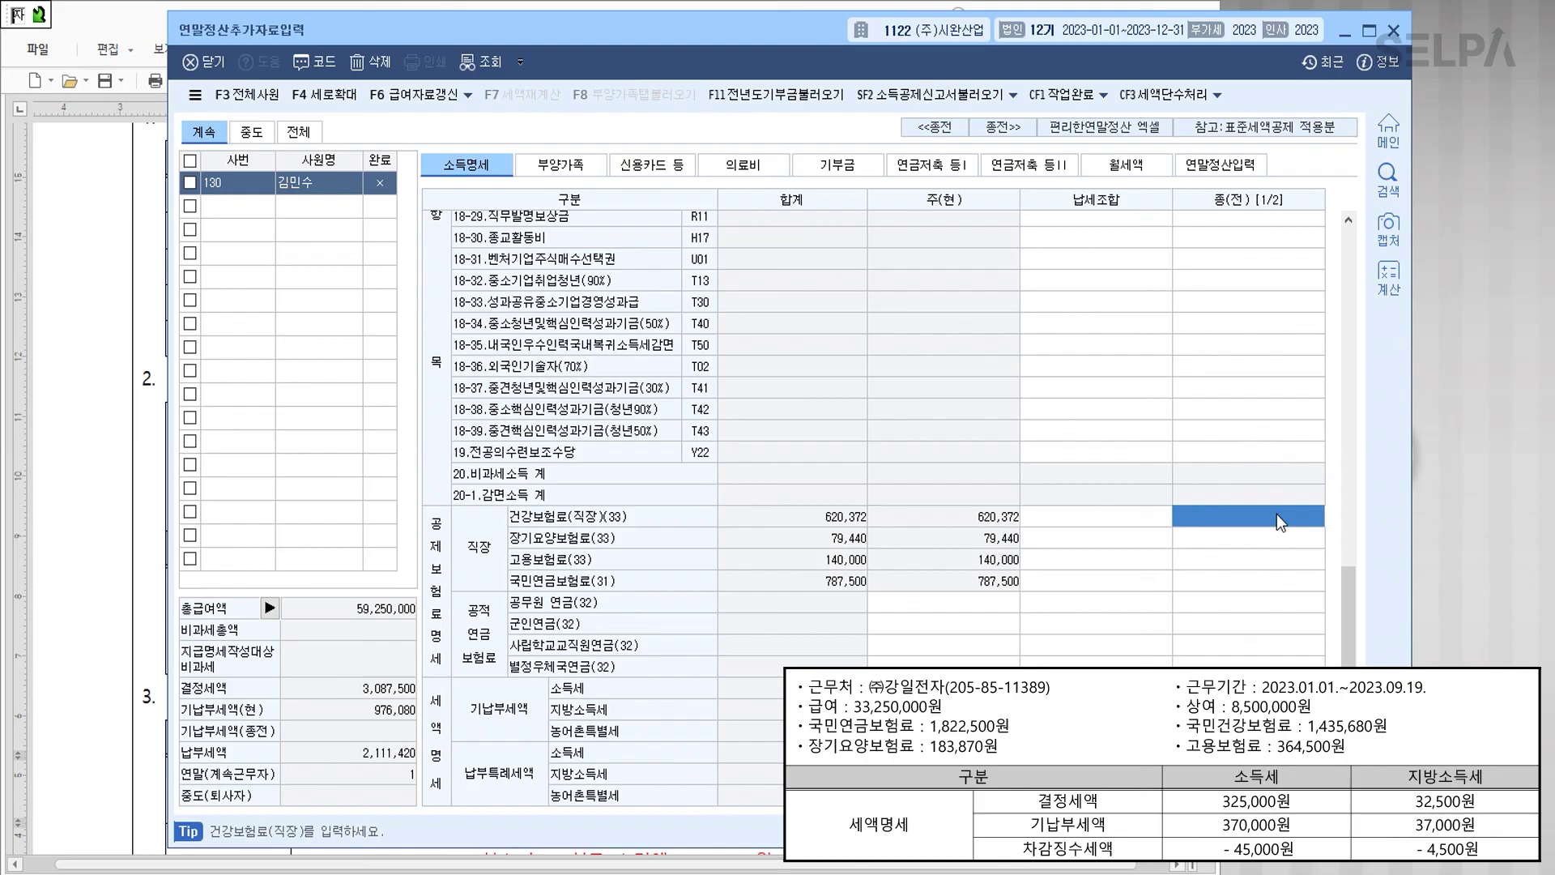
type("1,")
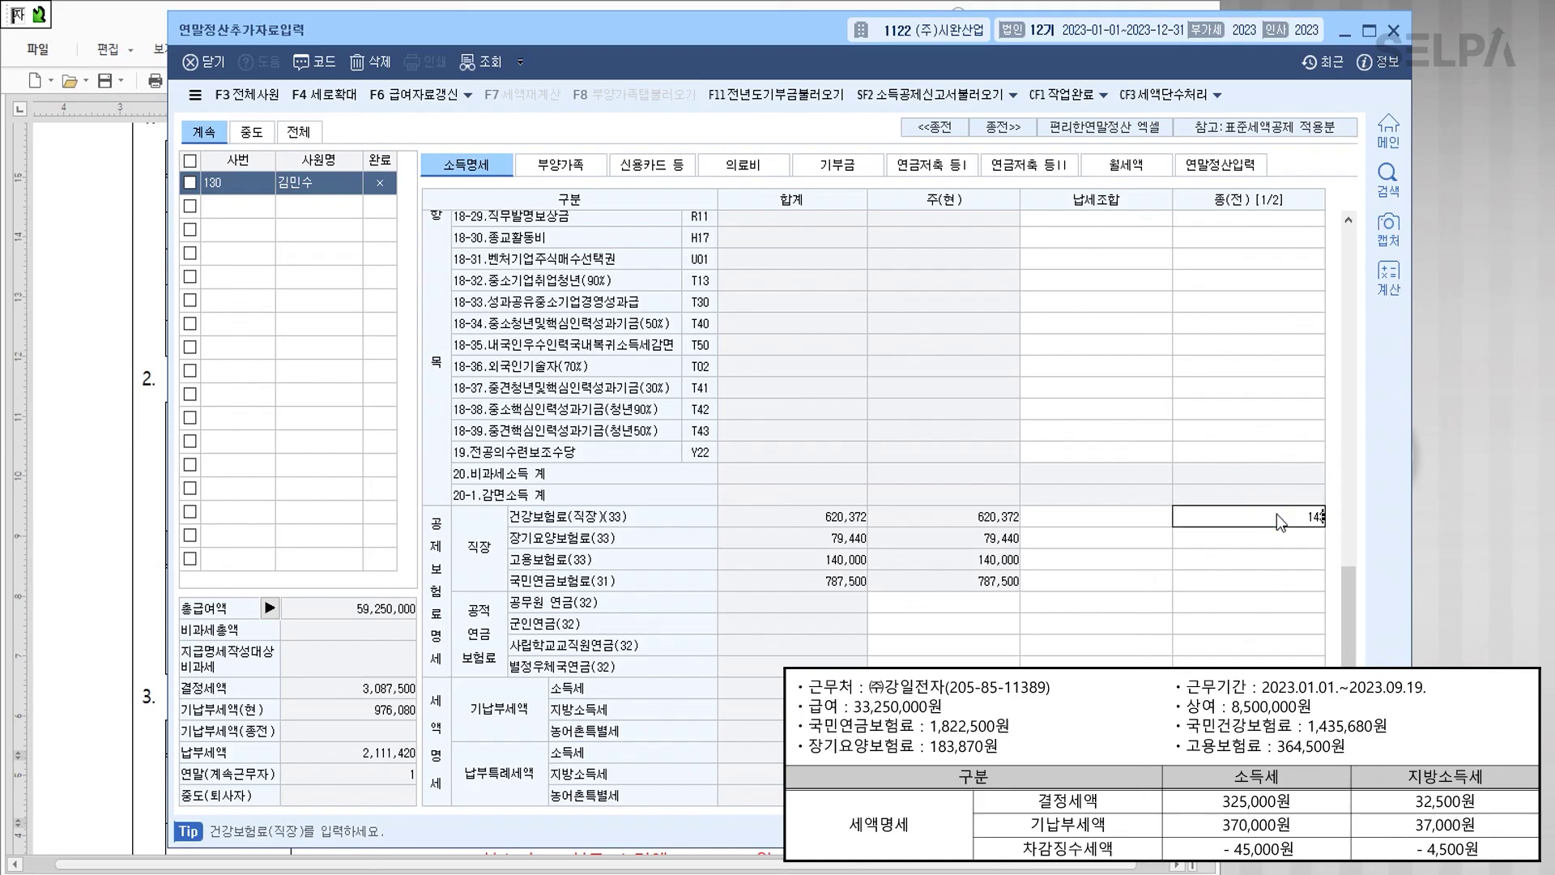
type("435,680")
key("Return")
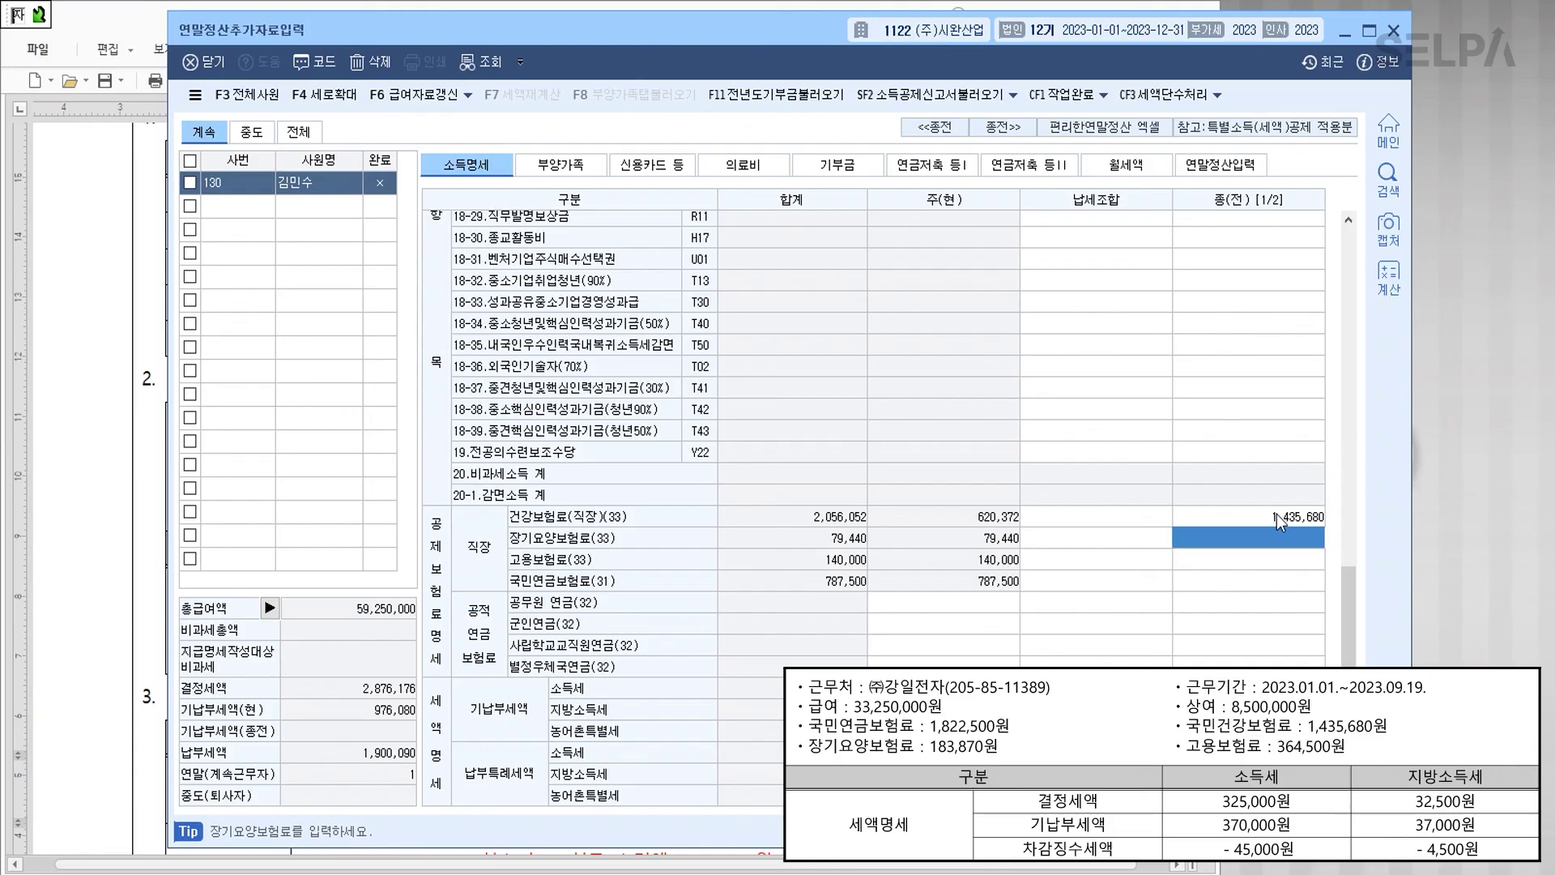
type("1")
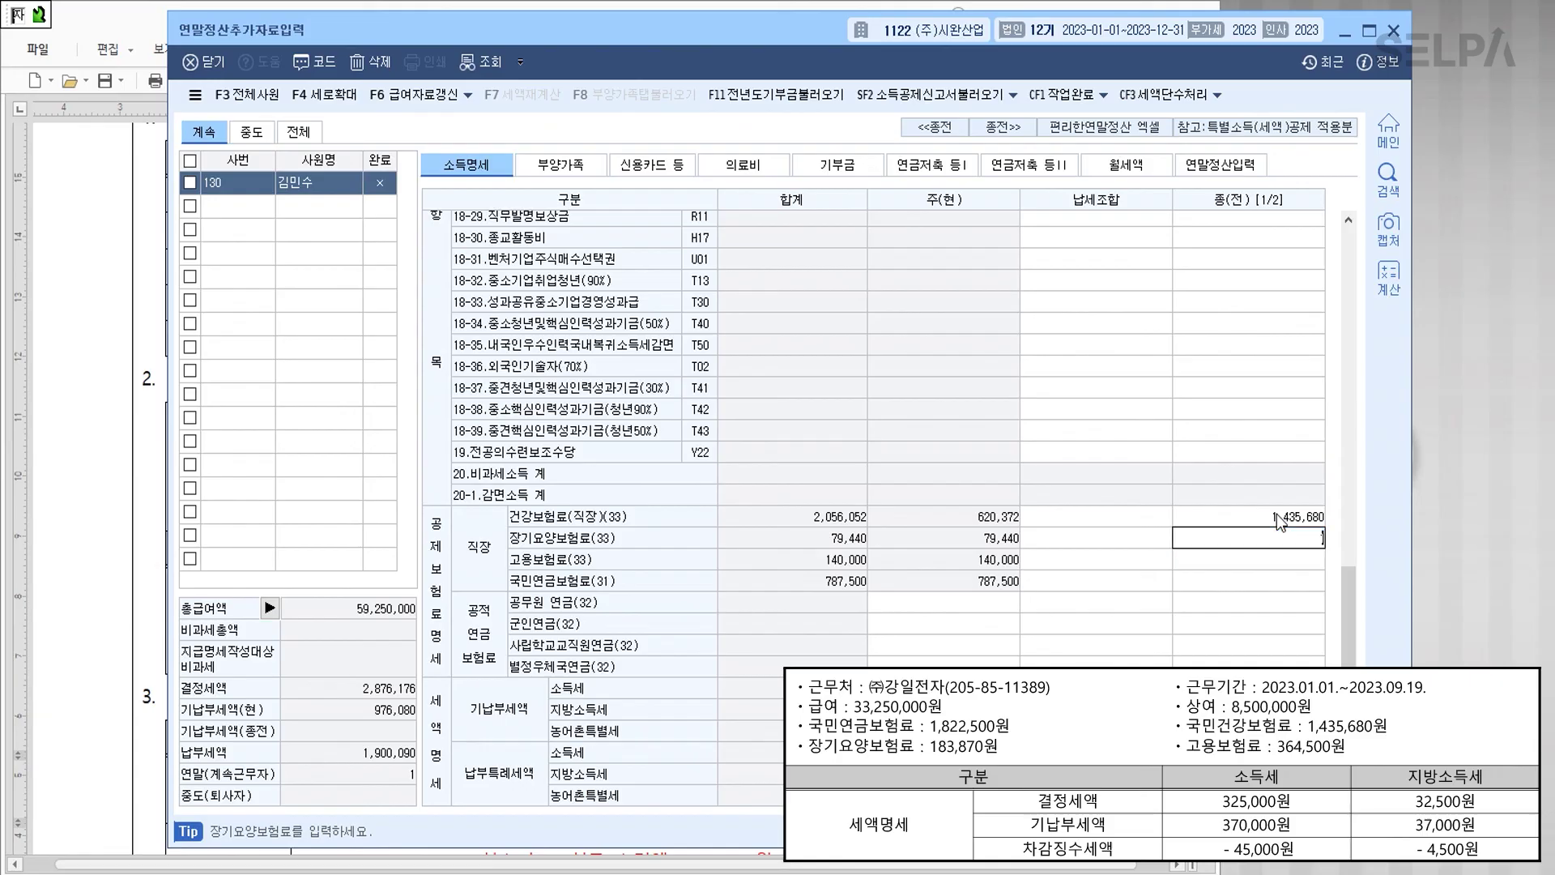
type("83,870")
key("Return")
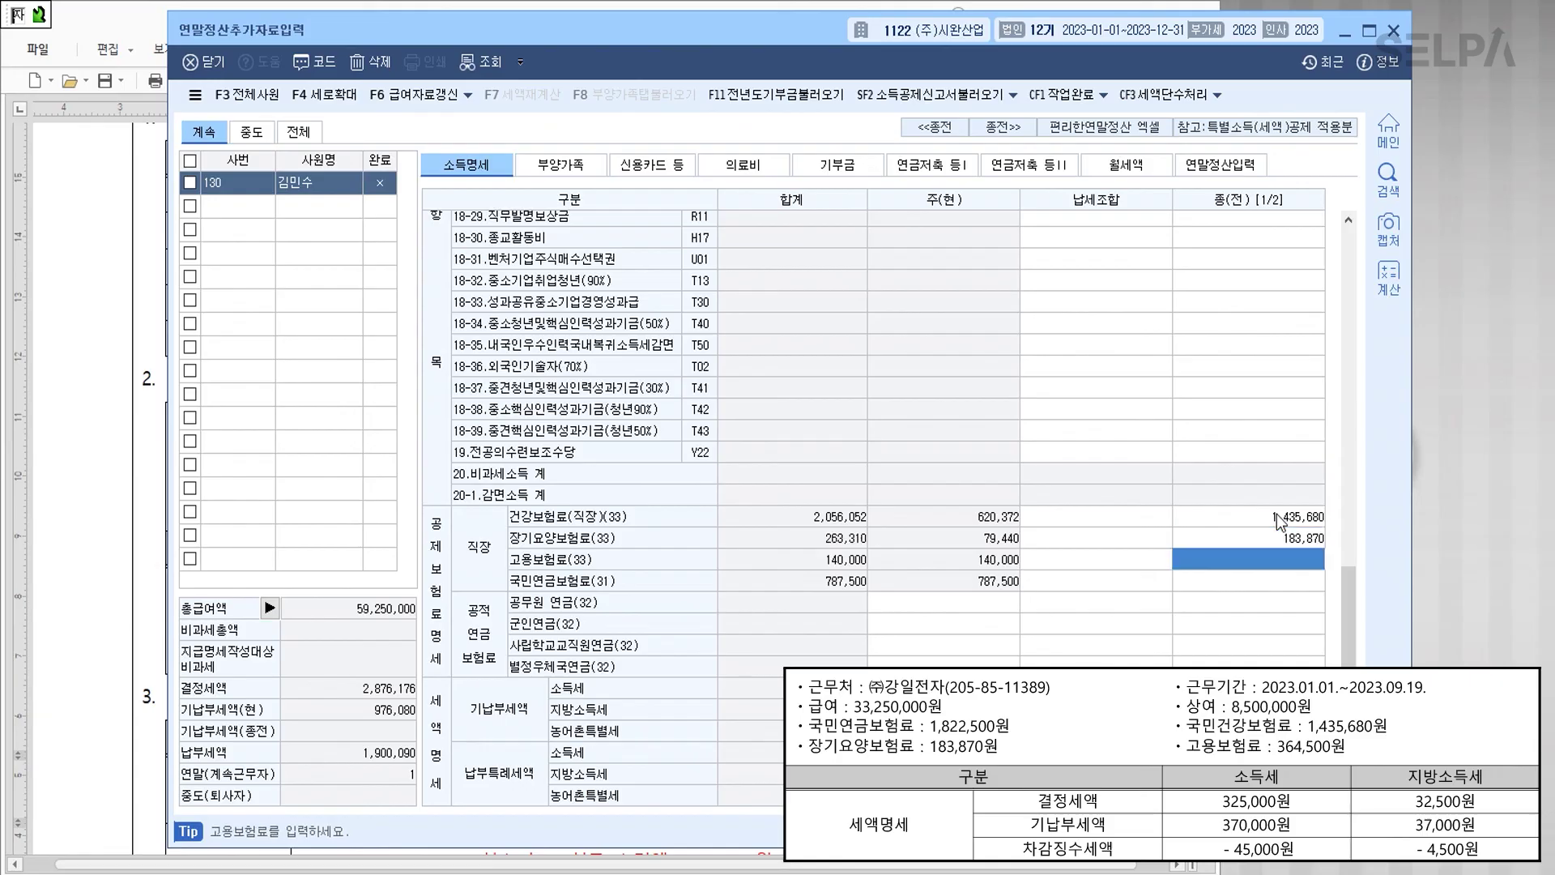
type("364,500")
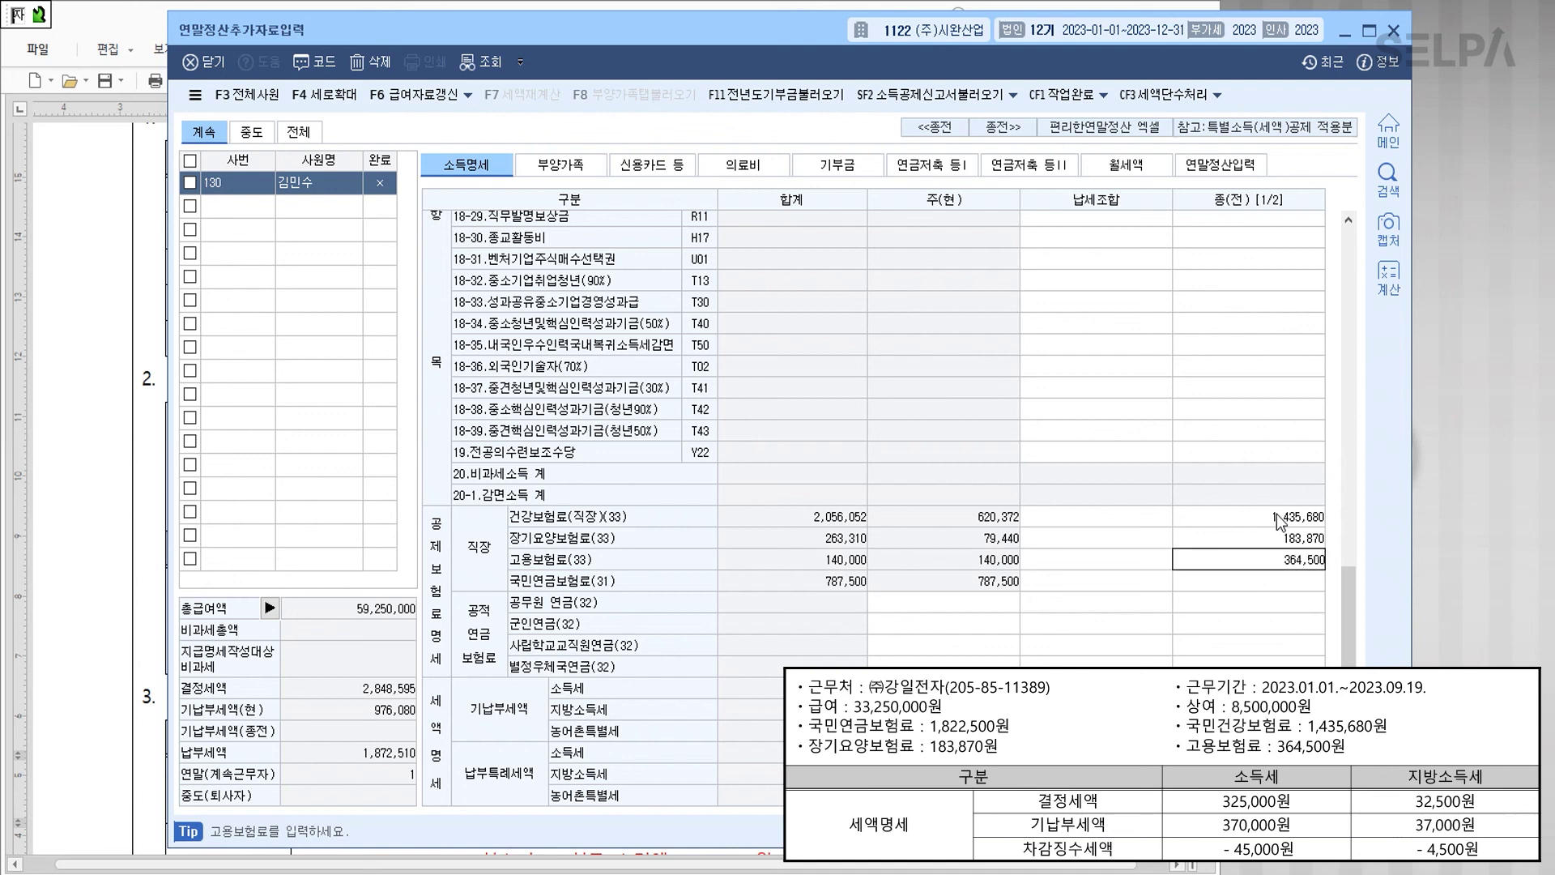
key("Return")
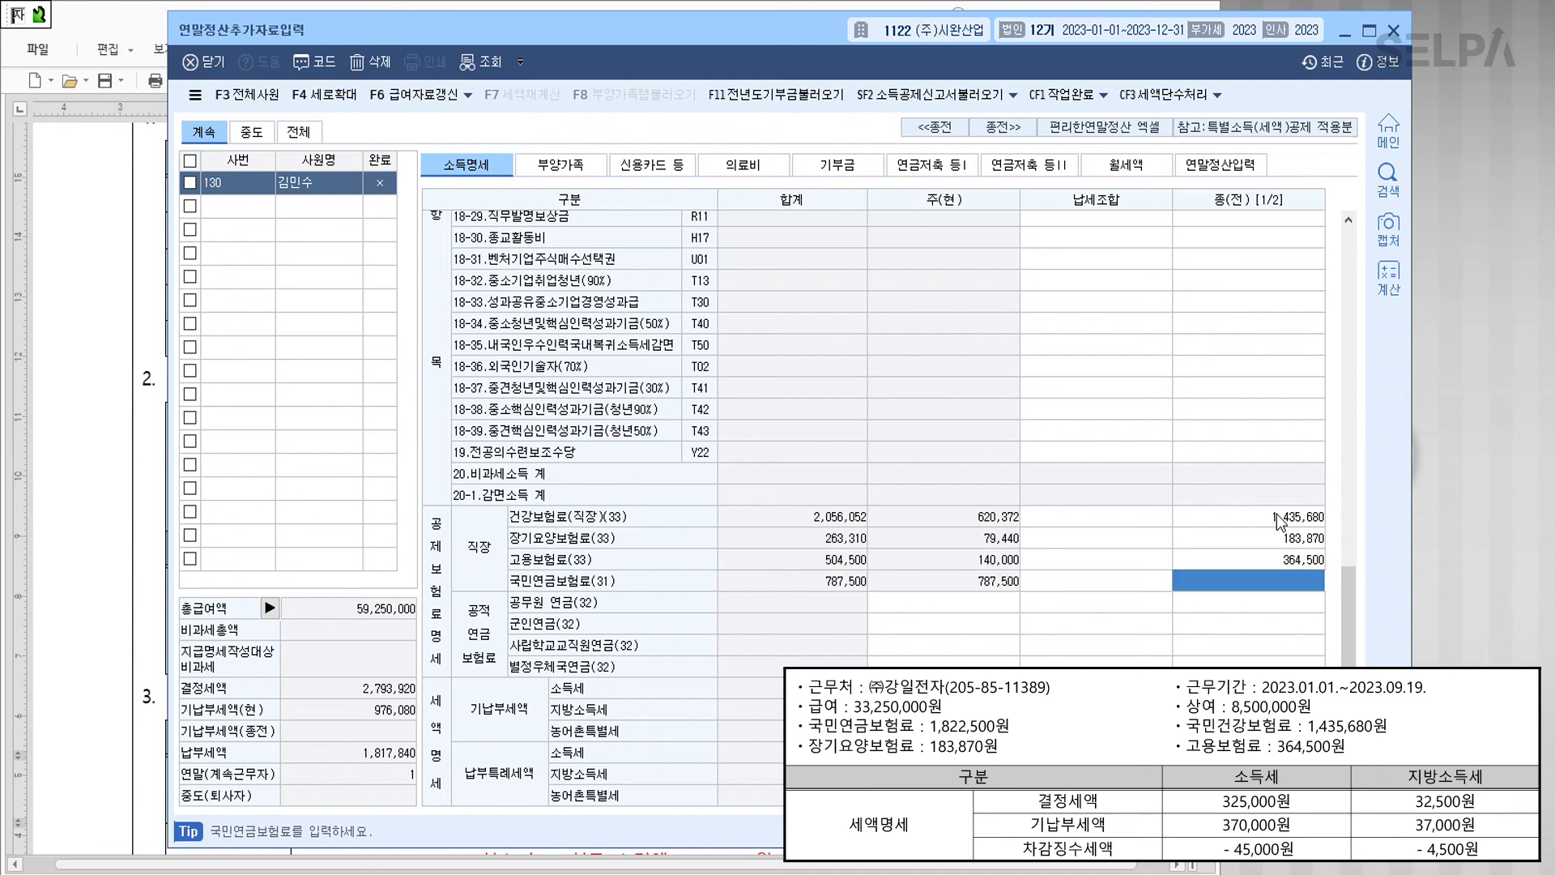
type("1822500")
key("Return")
key("Return")
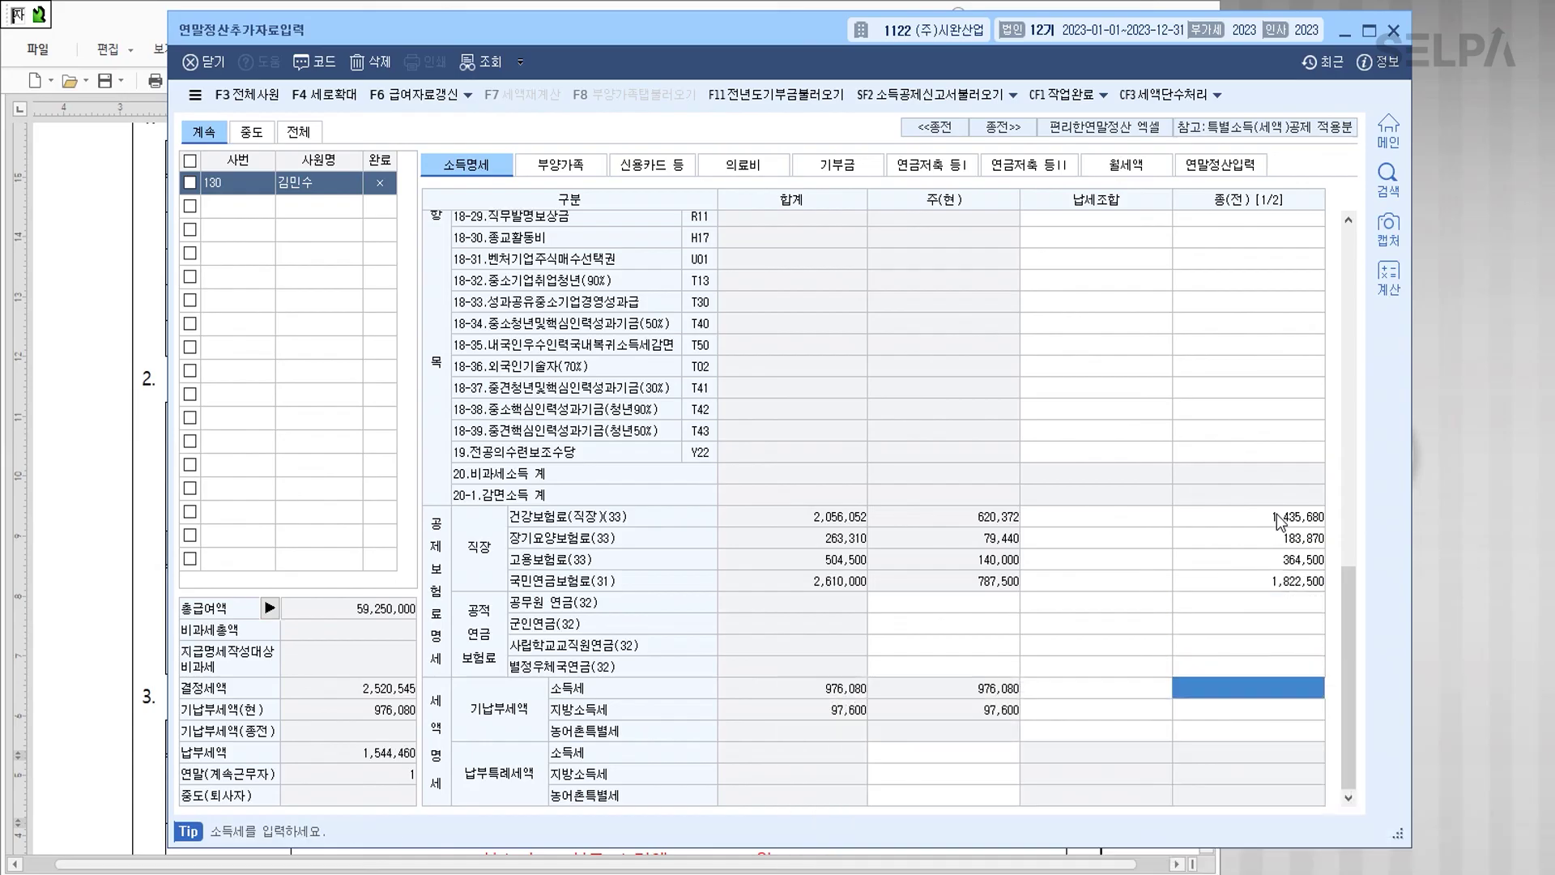
Step: Enter prior withheld income tax 325,000 and local income tax 32,500
type("3250000")
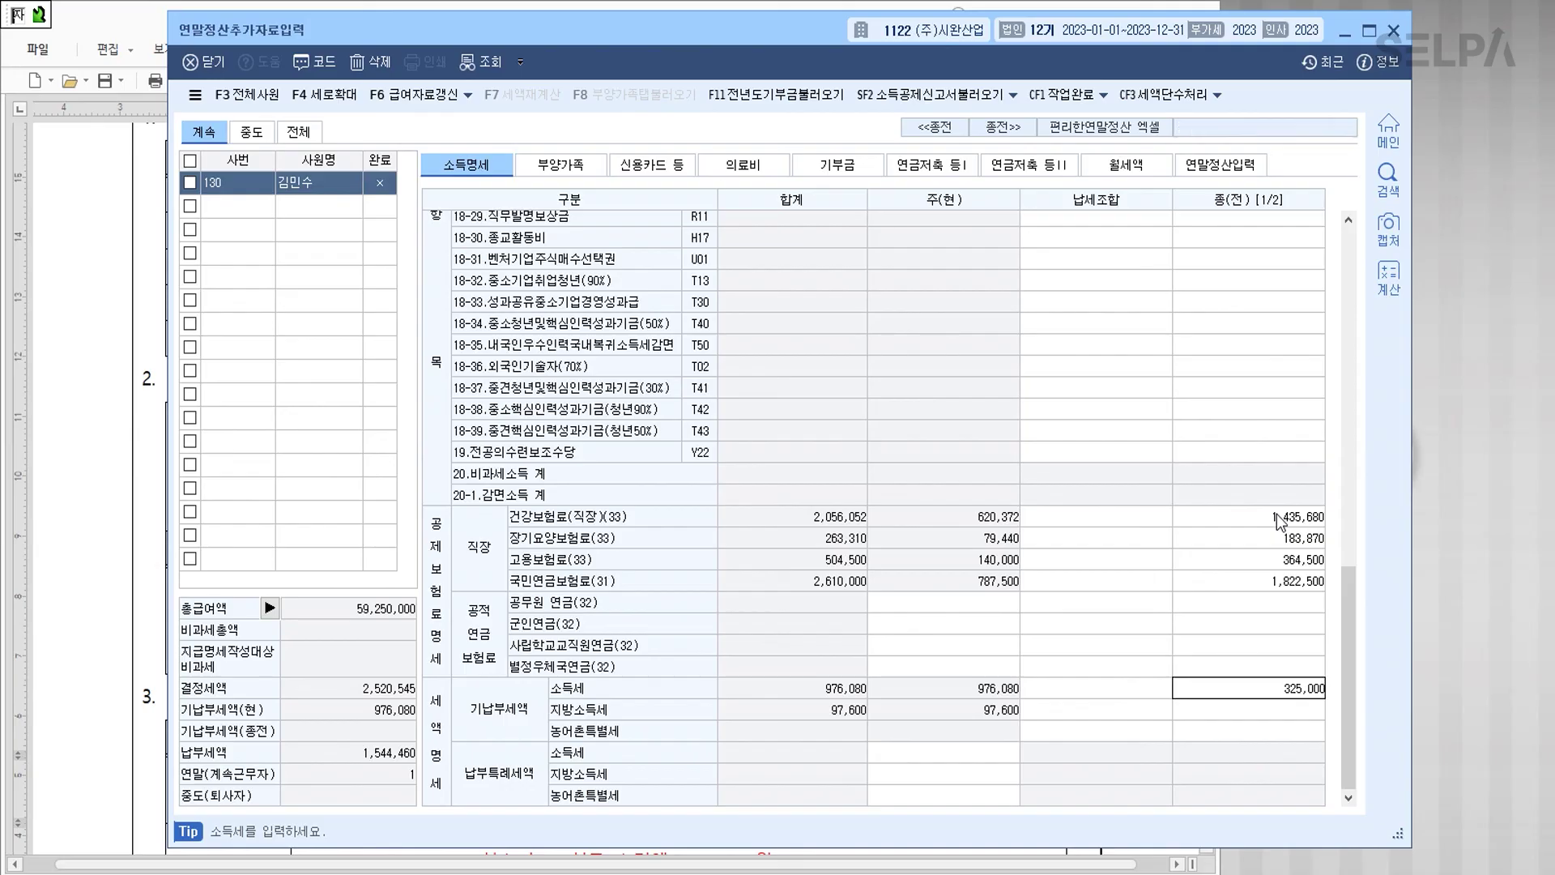
key("Return")
type("32500")
key("Return")
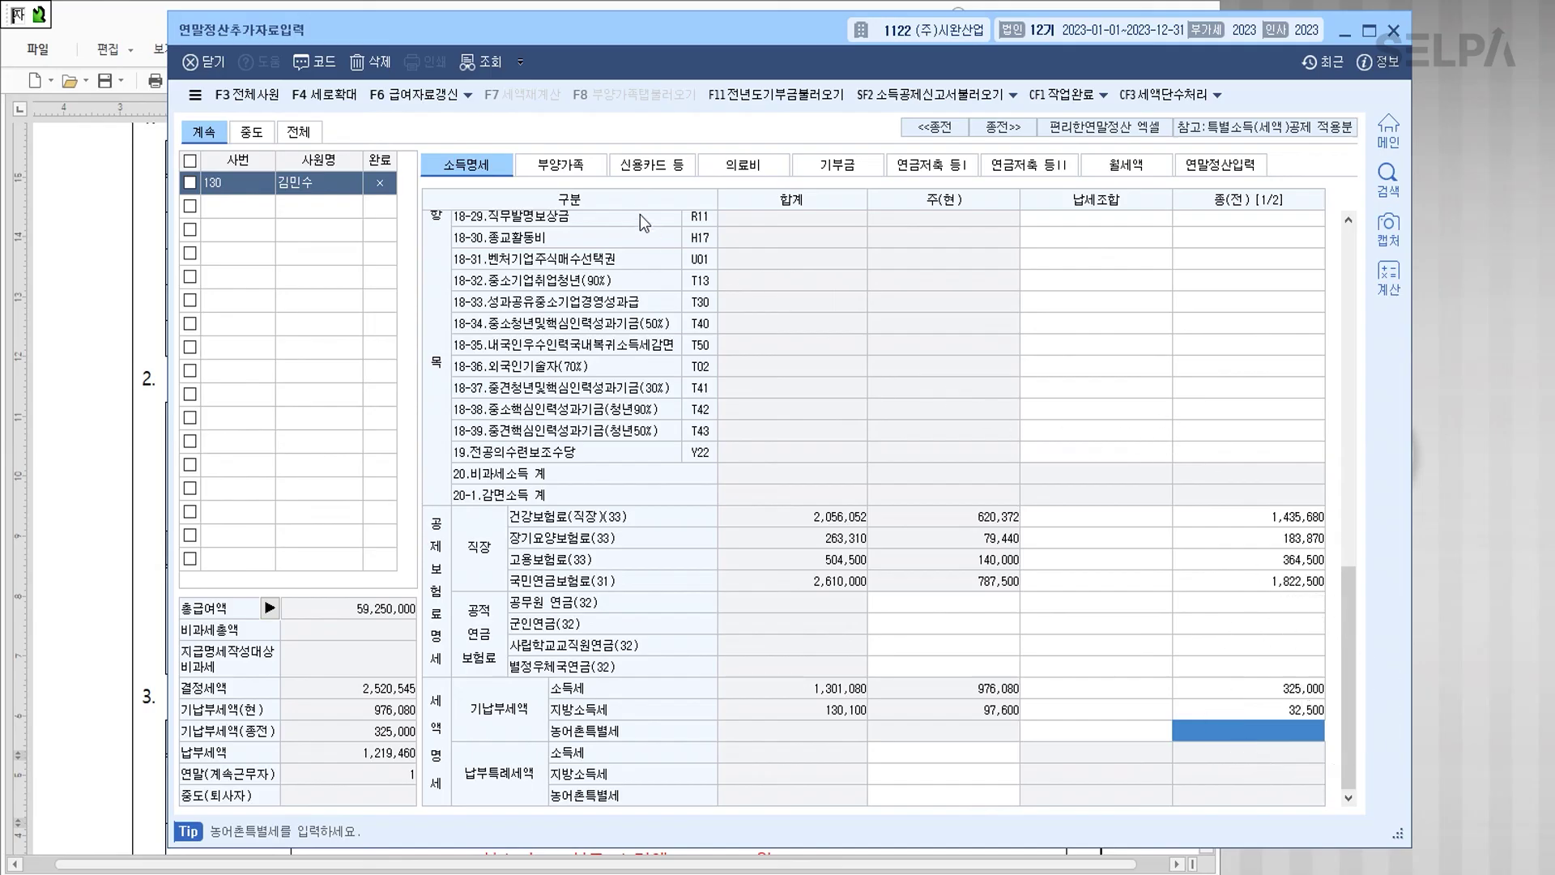
left_click(577, 169)
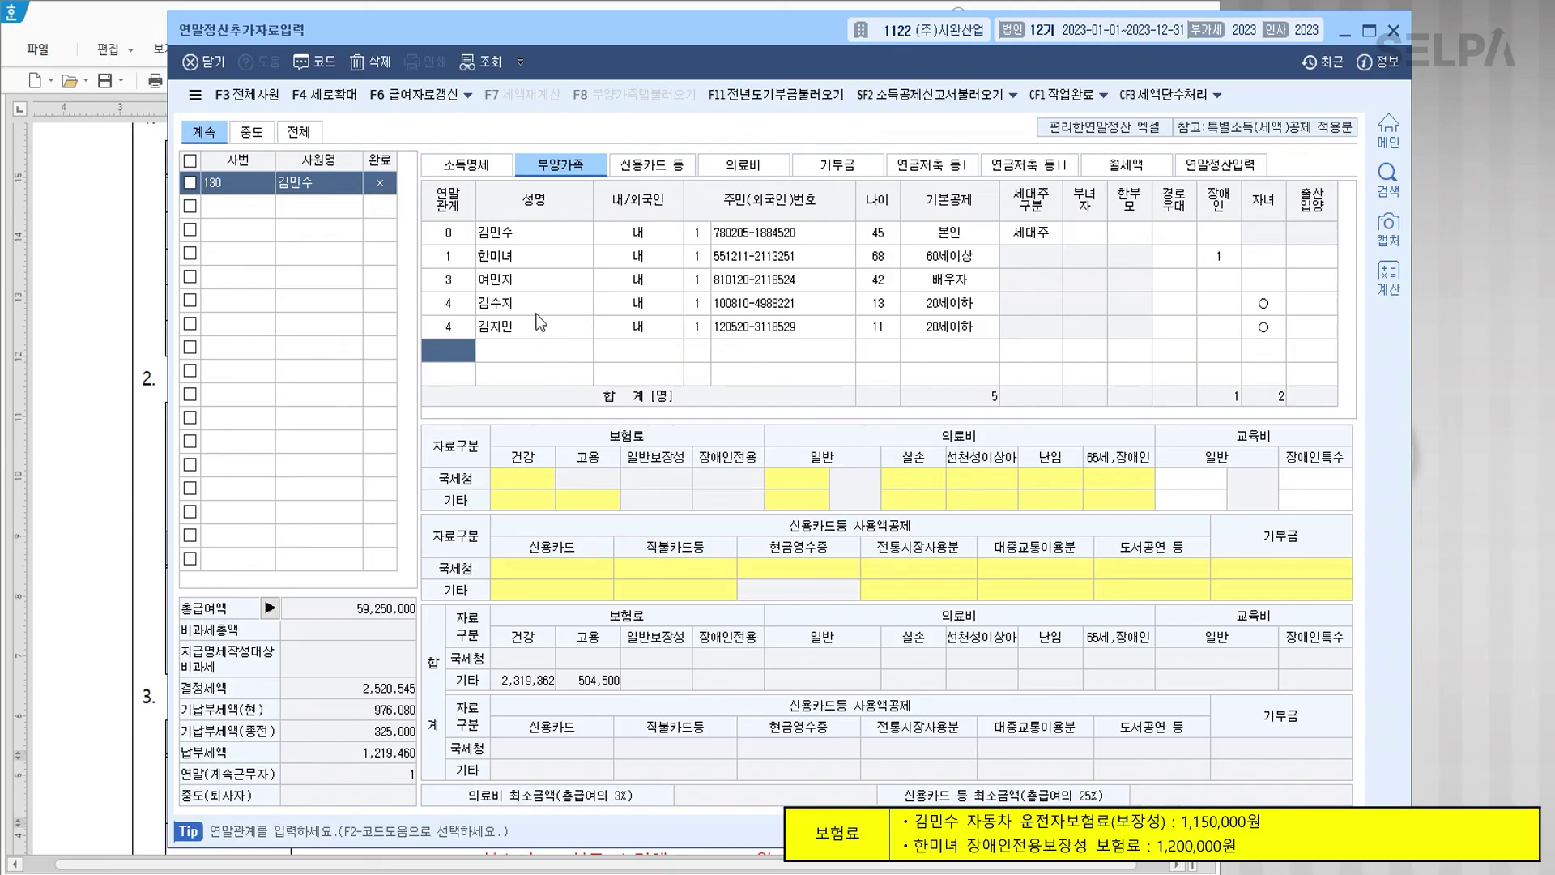
Step: Record 1,150,000 NTS general coverage insurance for the employee
left_click(533, 236)
left_click(674, 484)
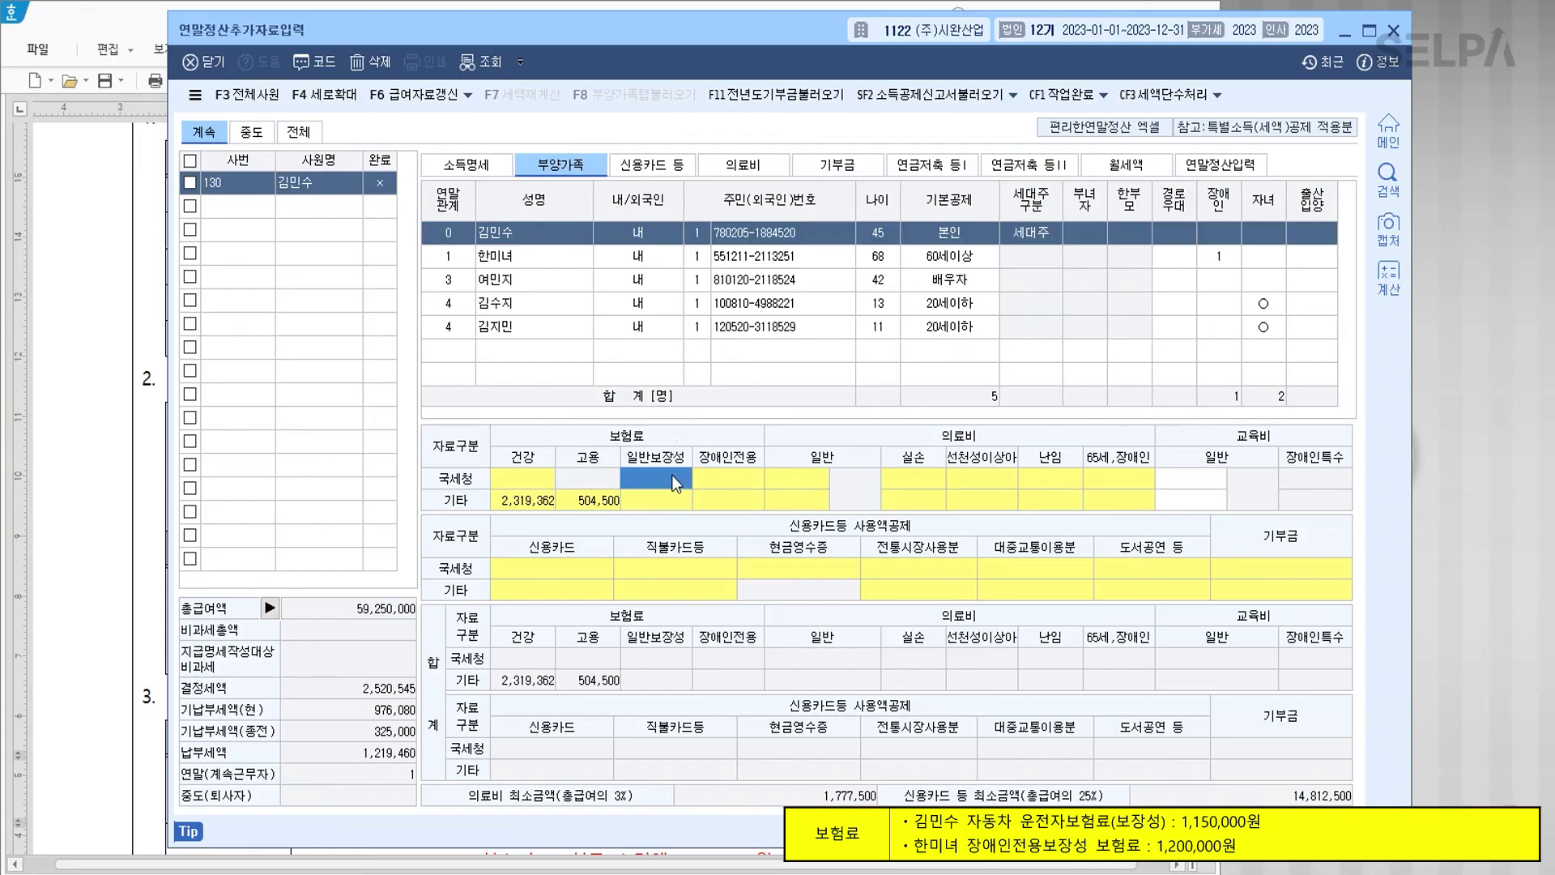
double_click(672, 475)
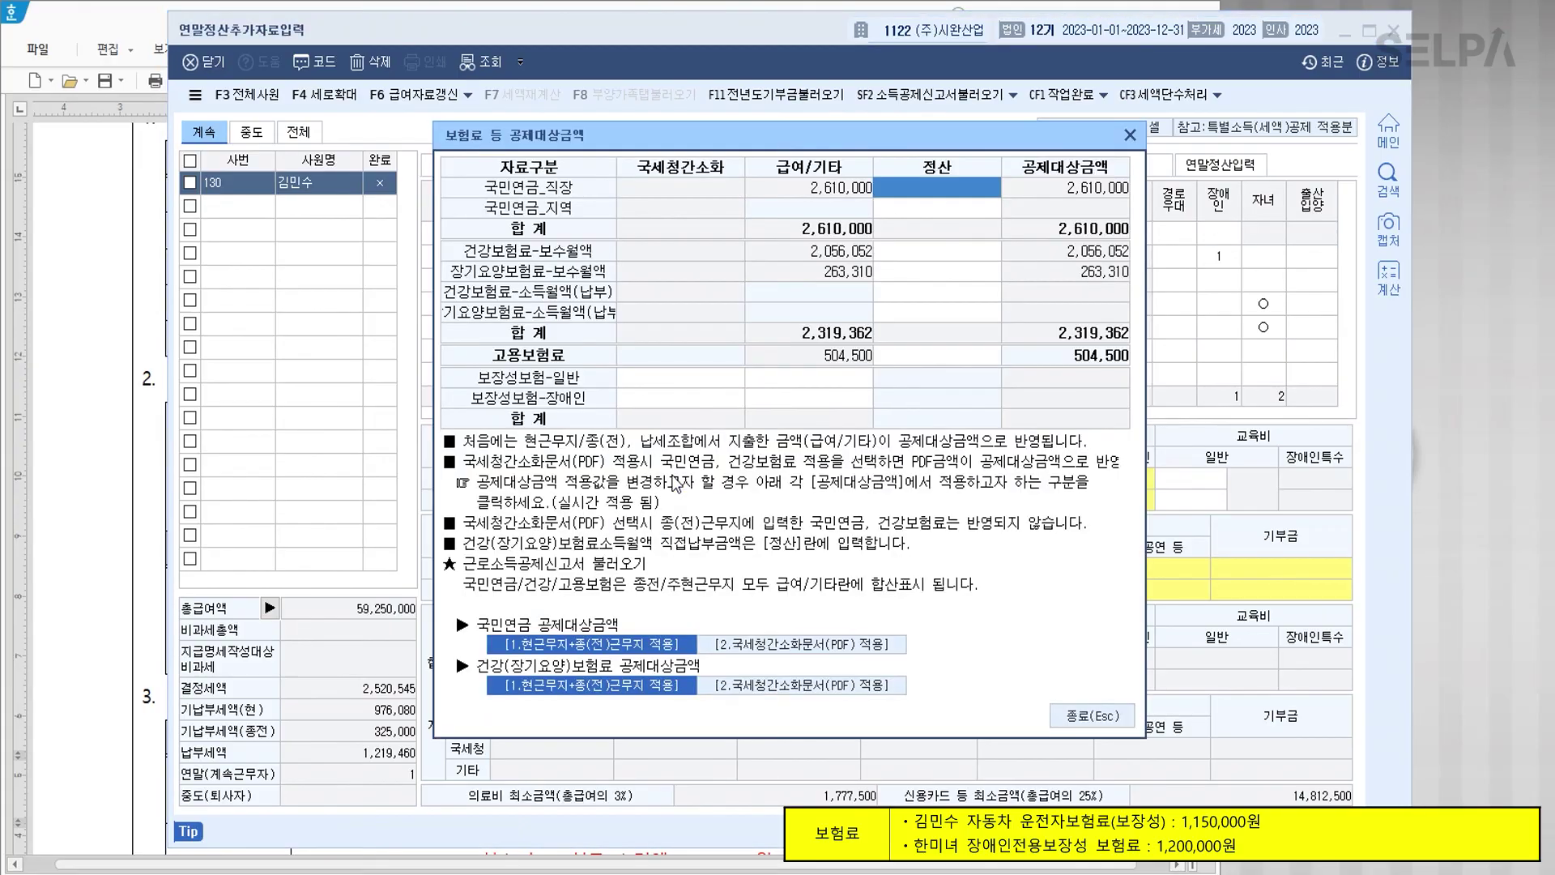
left_click(659, 381)
type("1150000")
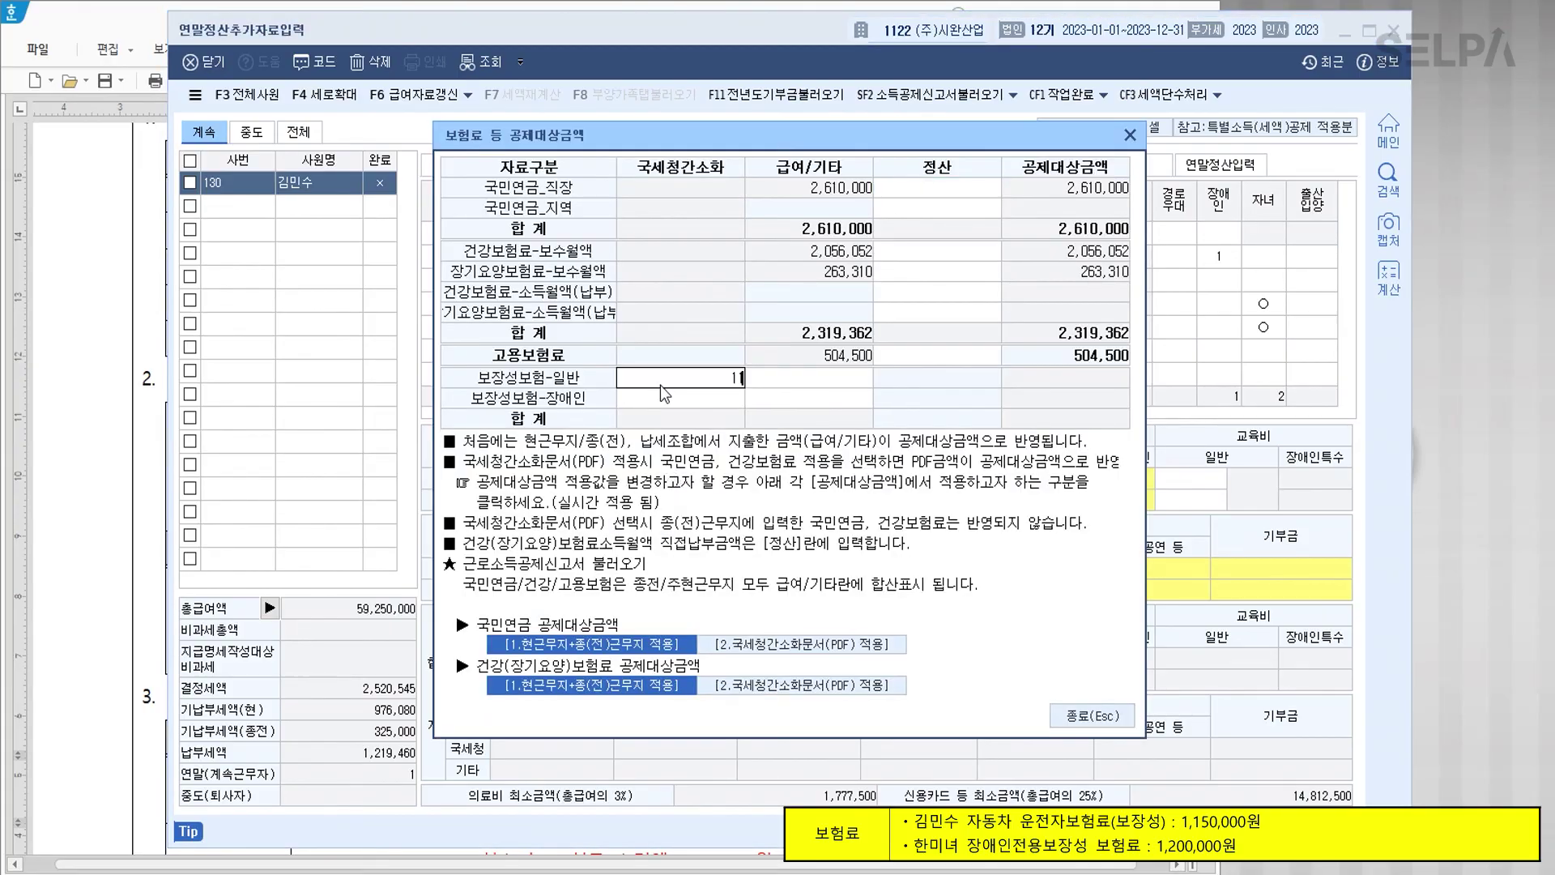
key("Return")
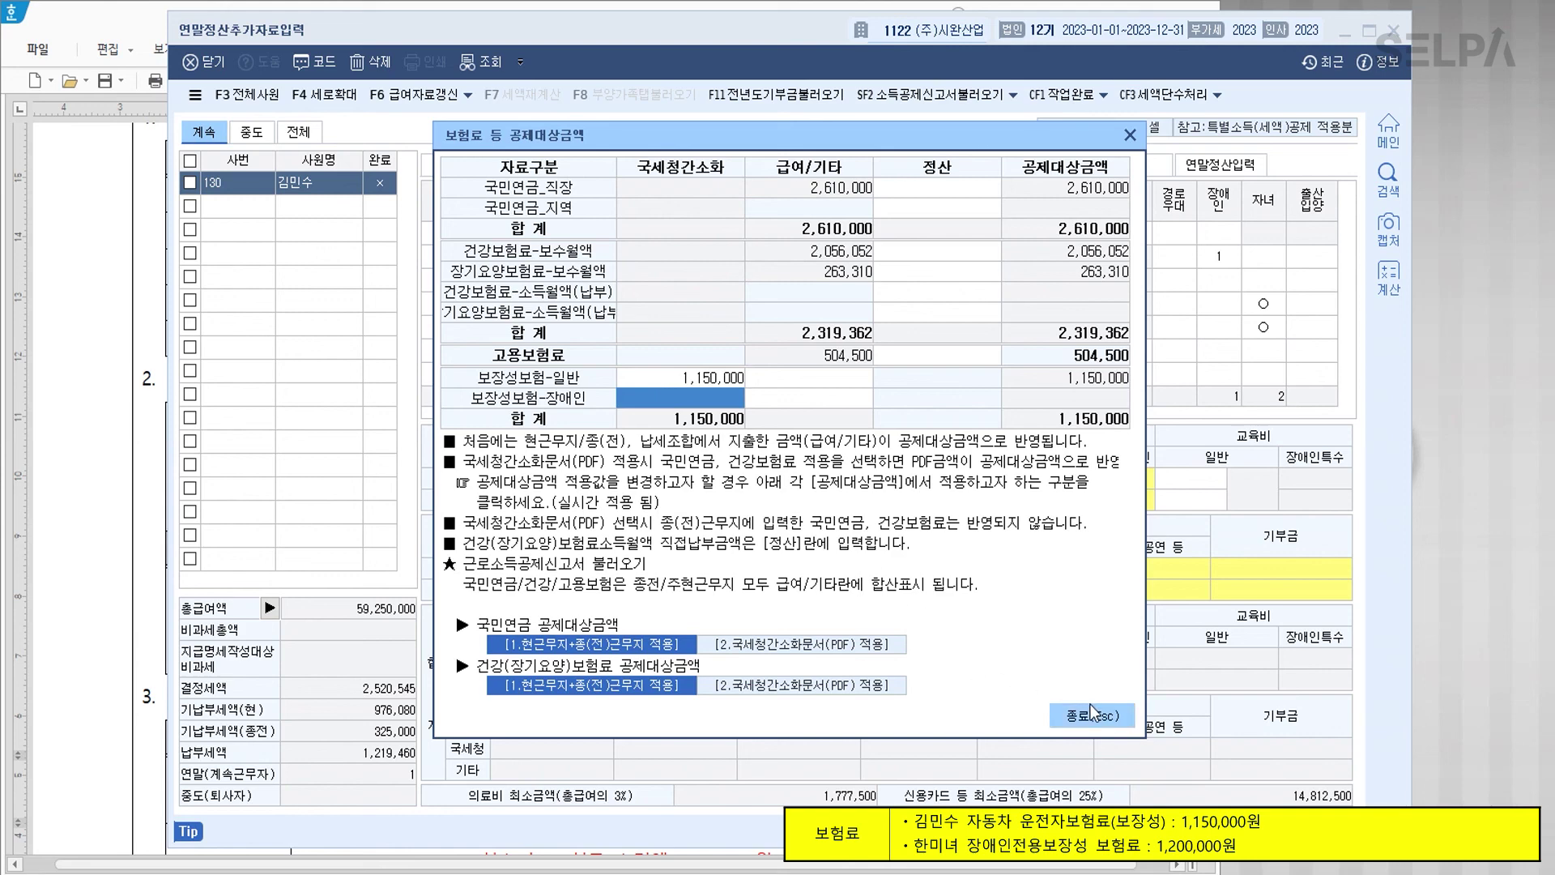
left_click(1091, 716)
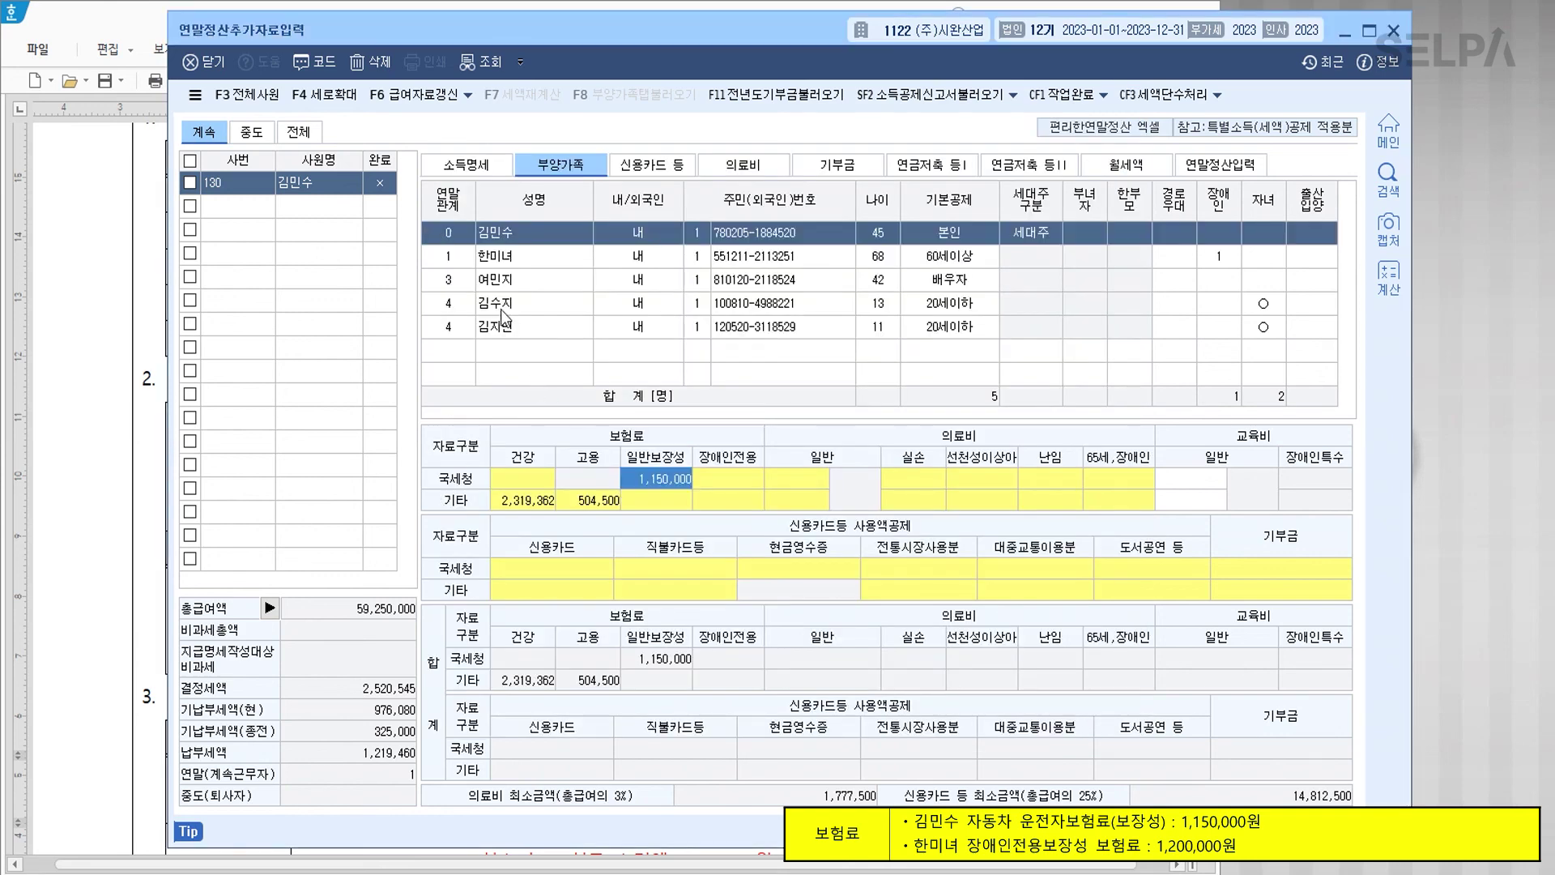
Step: Record 1,200,000 disability insurance premium for the mother
left_click(500, 256)
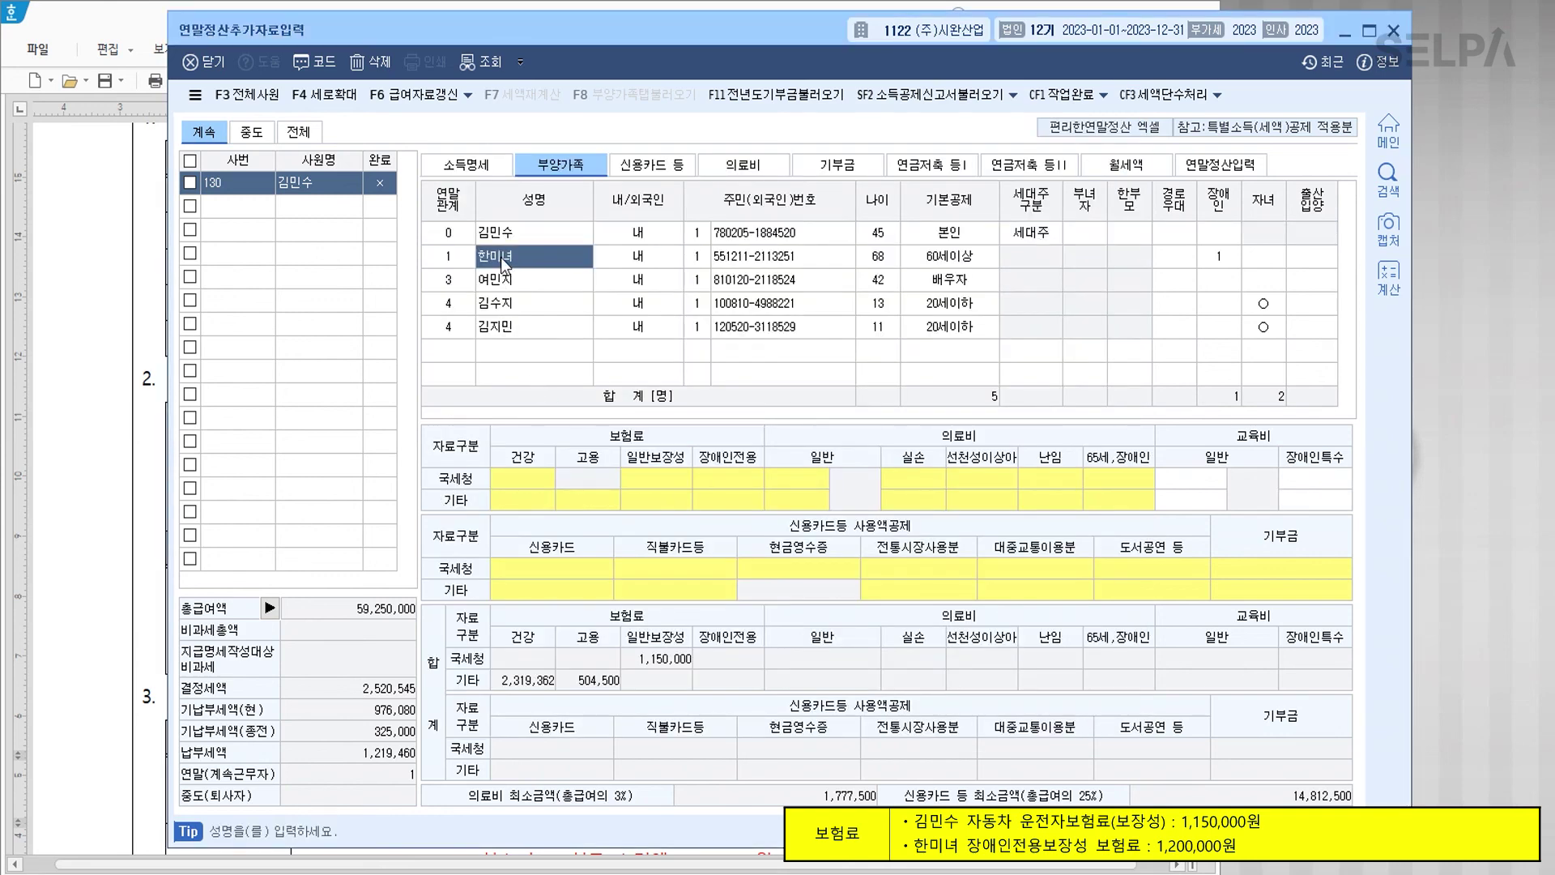
left_click(698, 481)
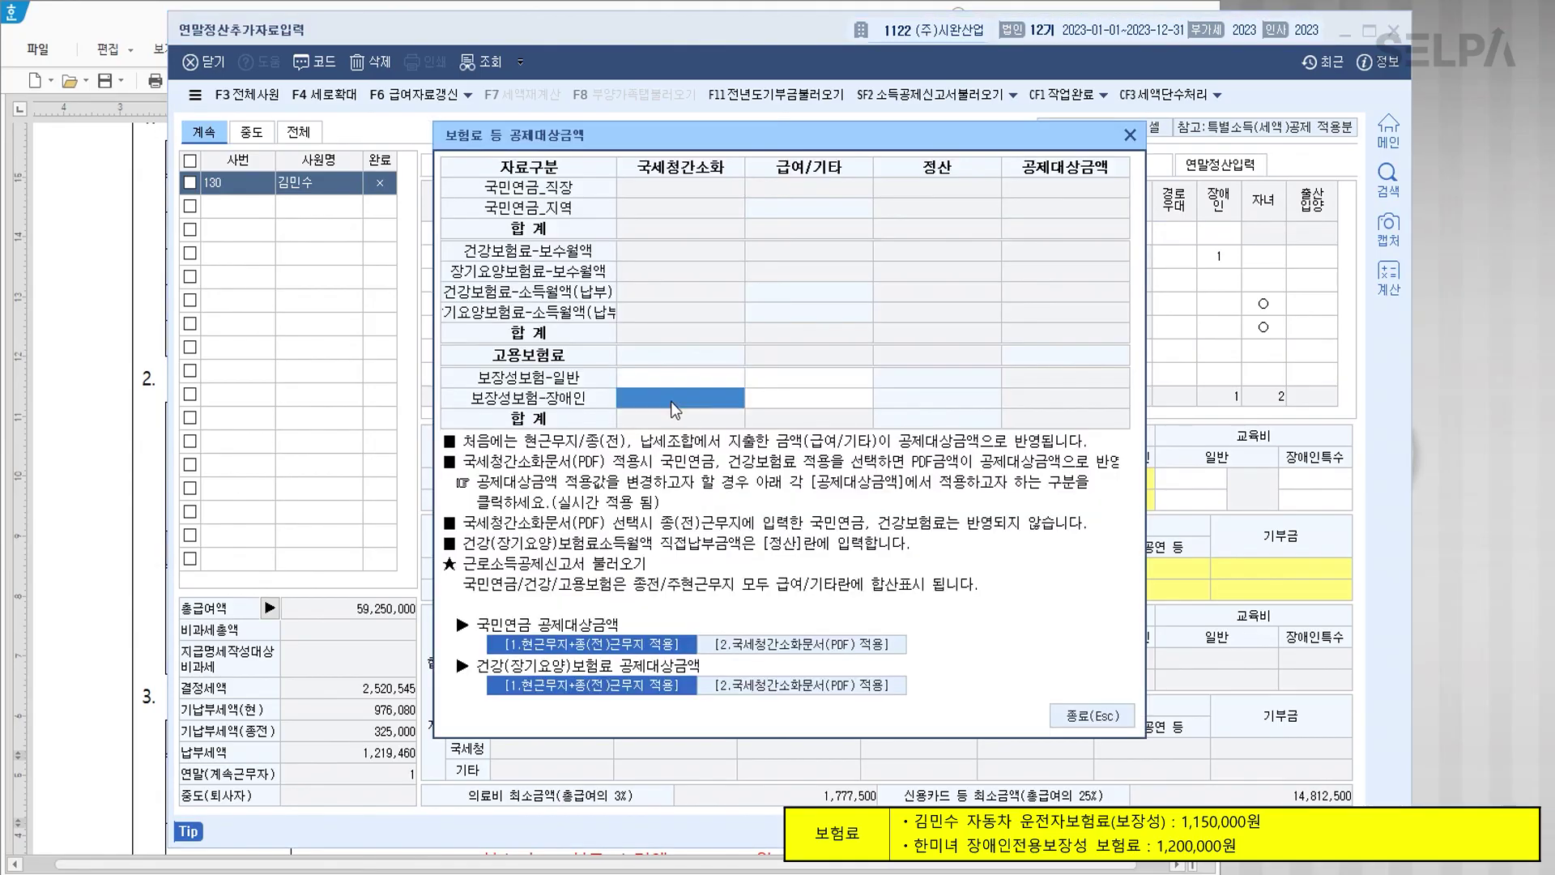
type("1200000")
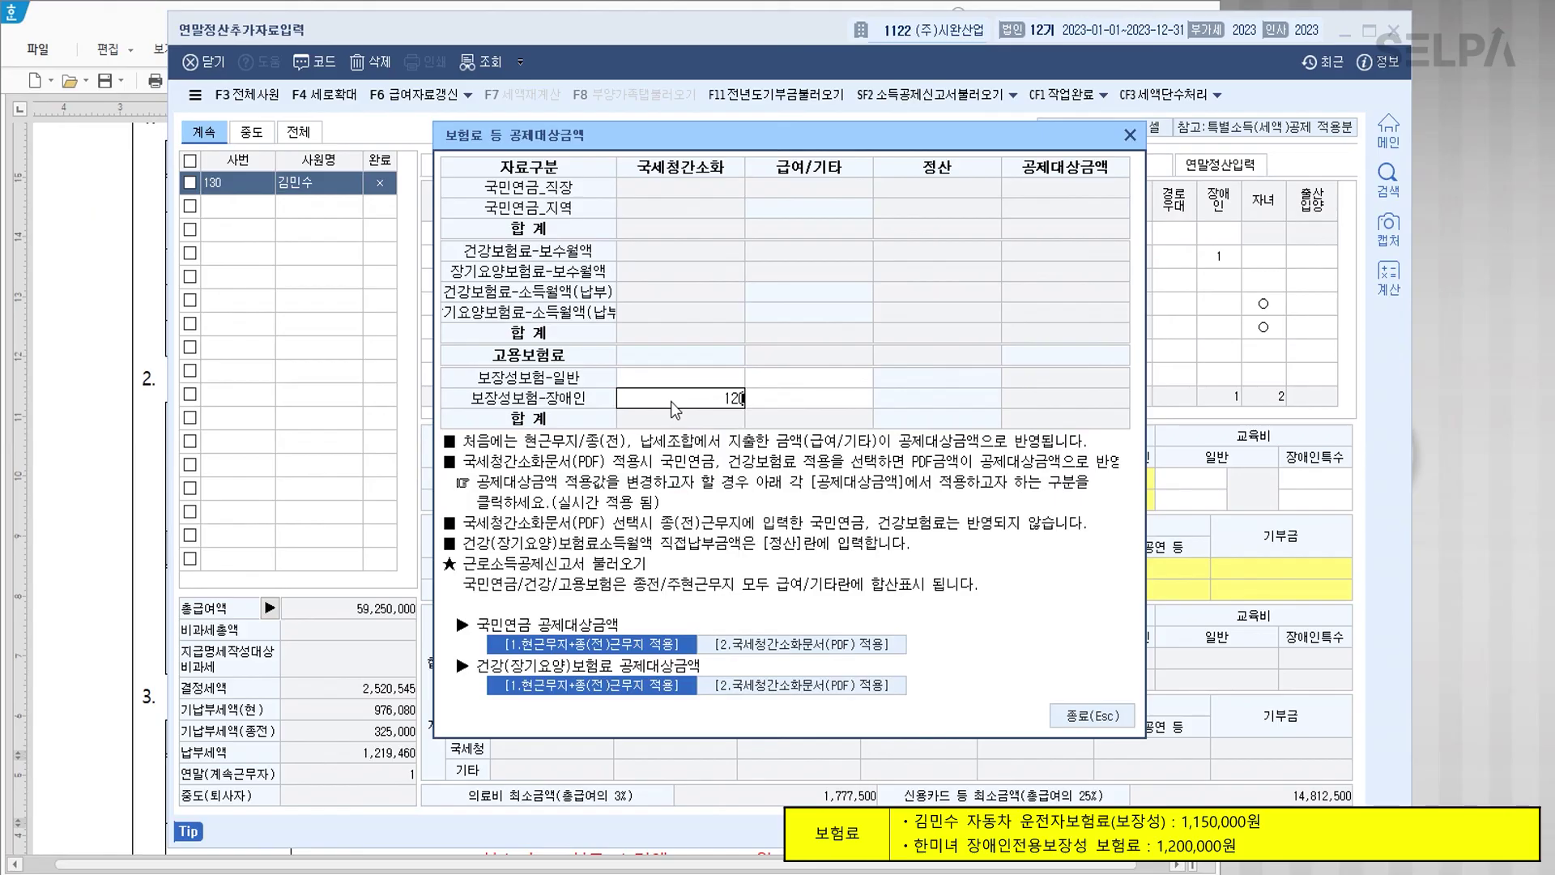
key("Return")
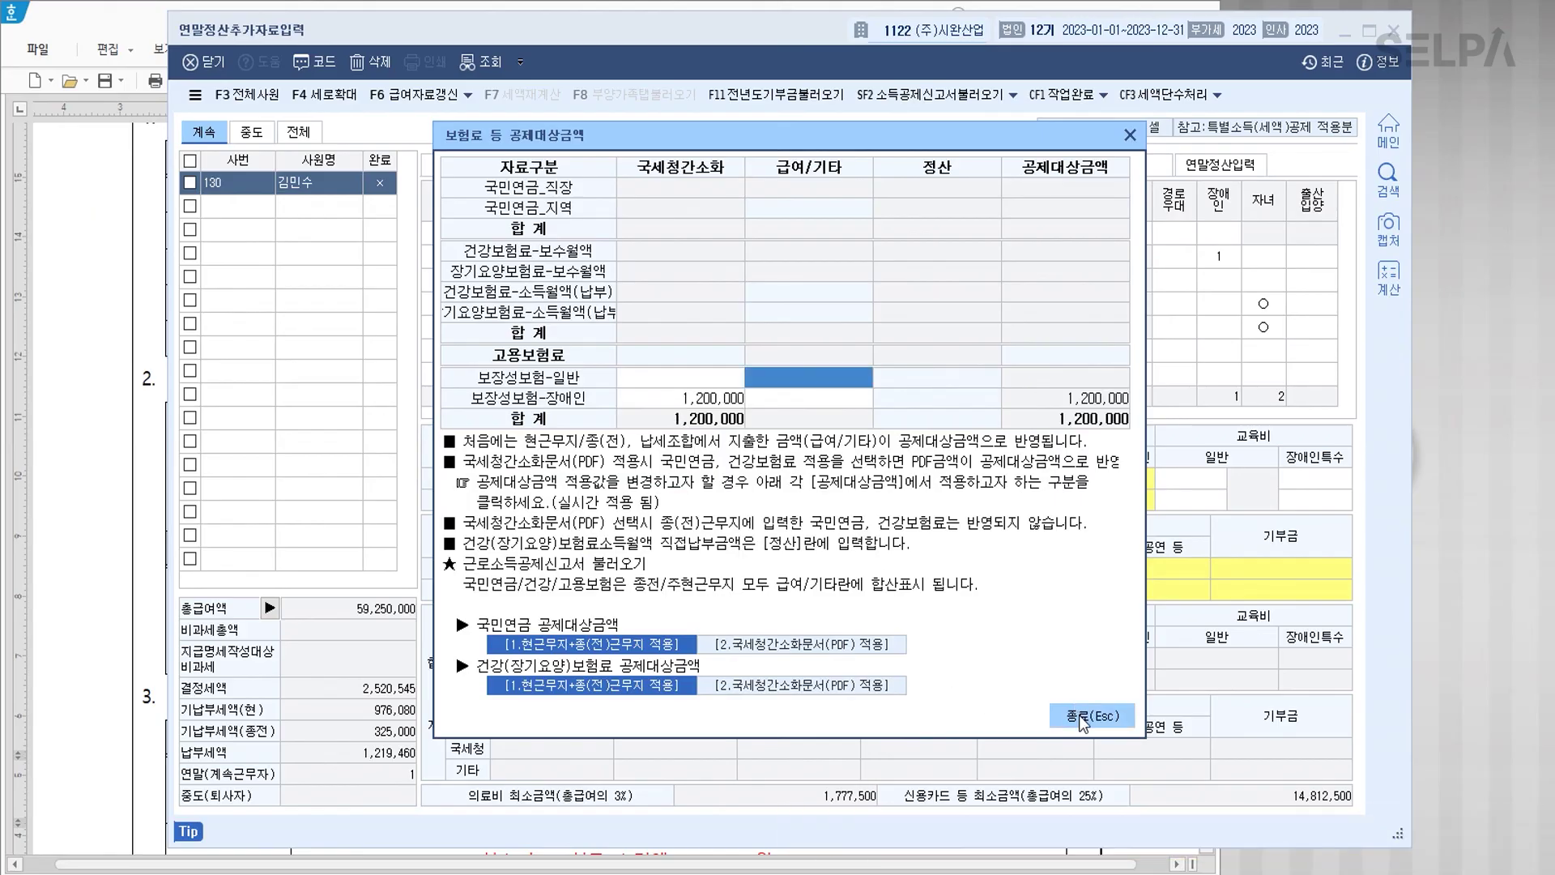
left_click(1079, 713)
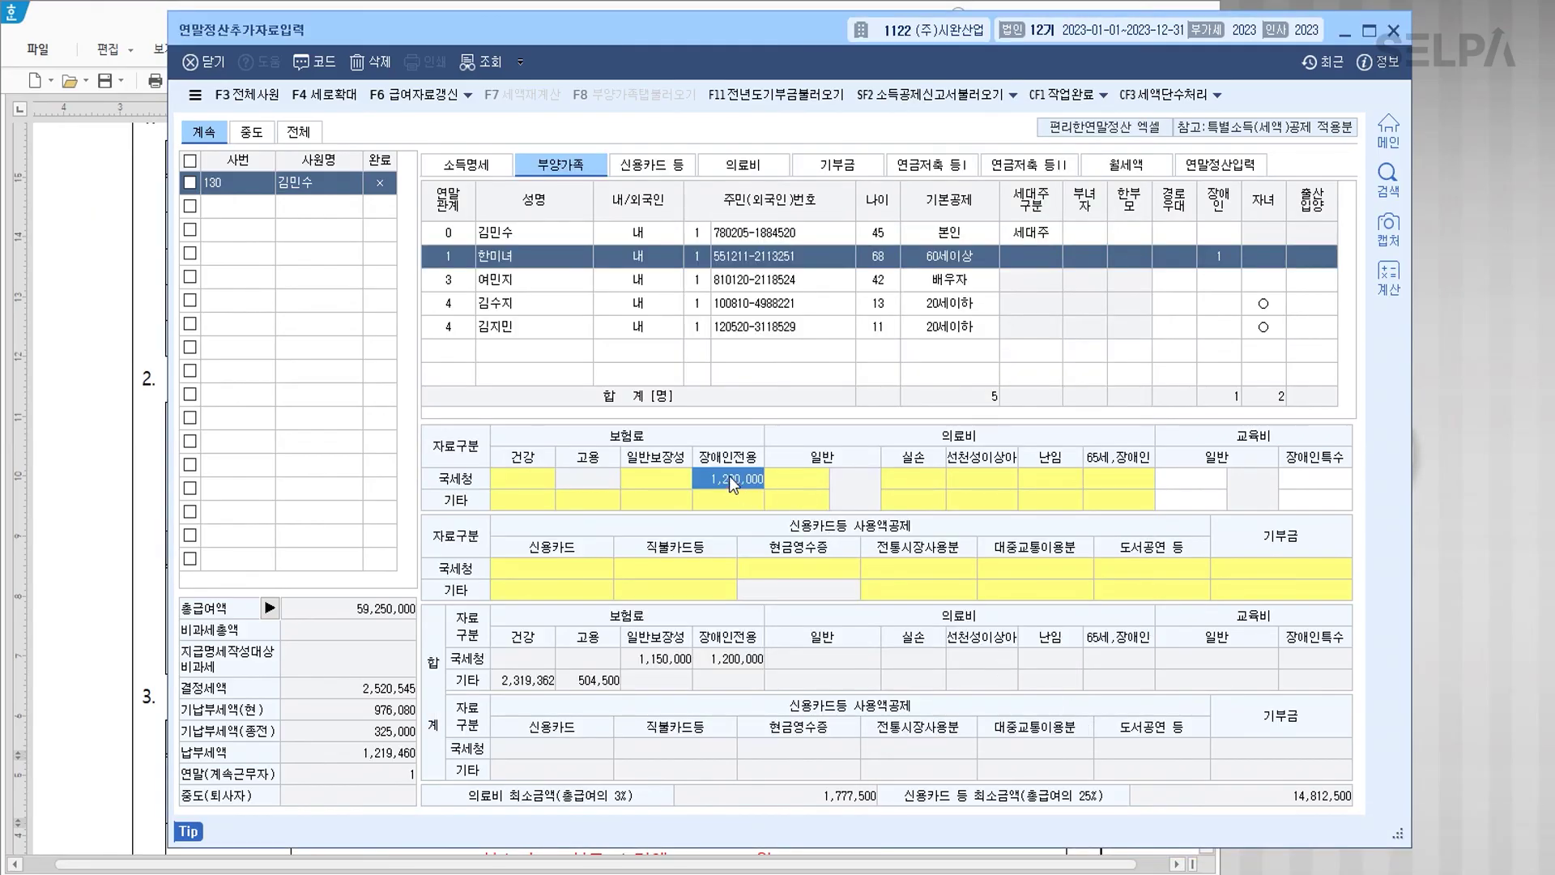
left_click(742, 165)
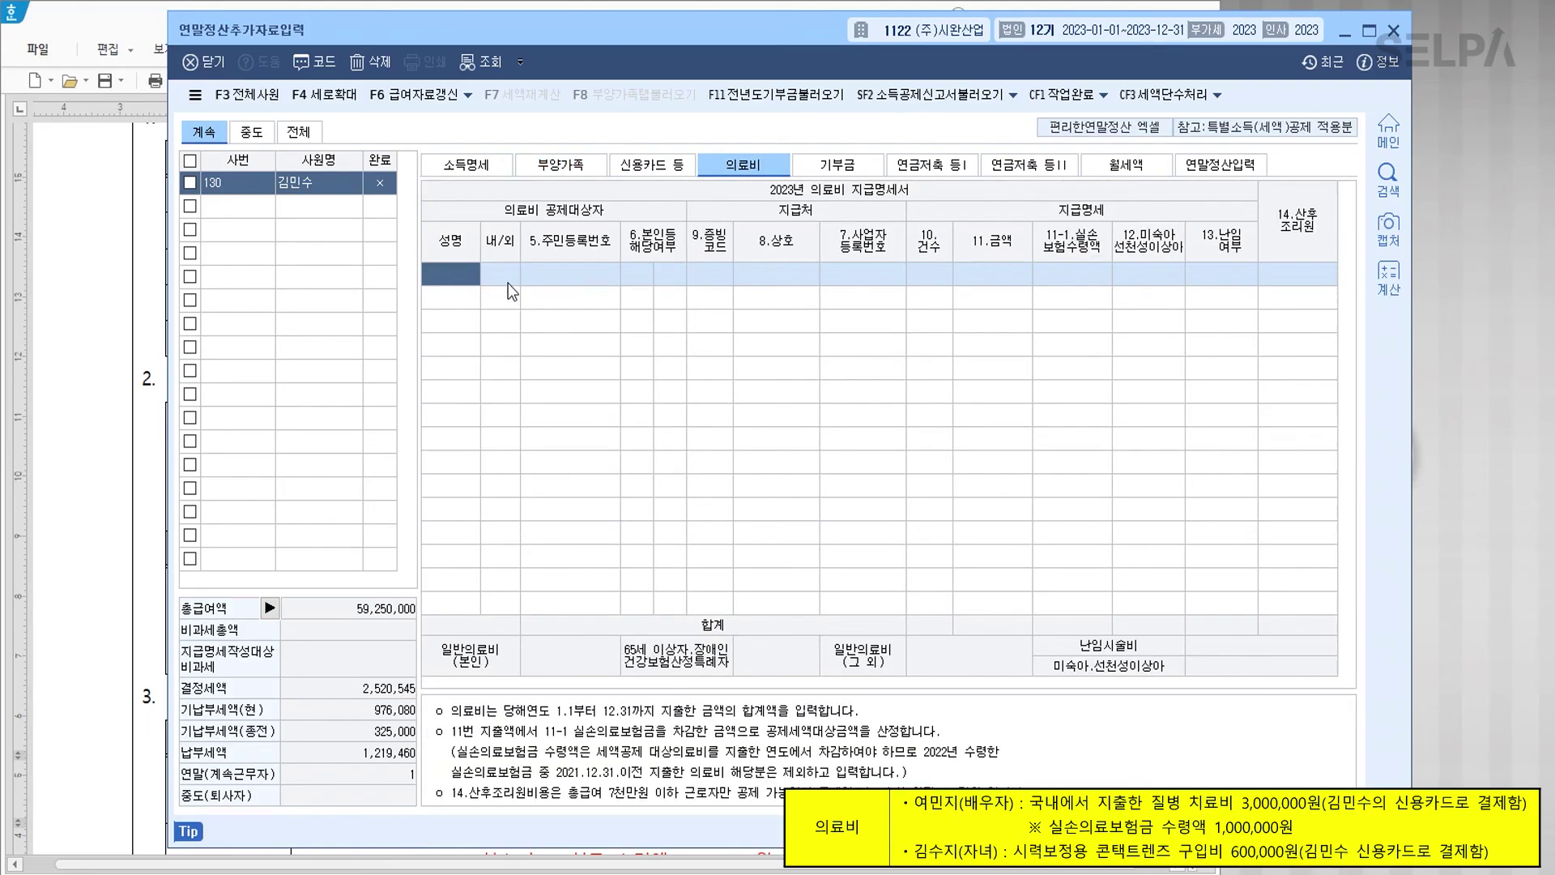
Step: Add the spouse's 3,000,000 medical expense with 1,000,000 insurance reimbursement
key("F2")
key("Down")
key("Down")
key("Return")
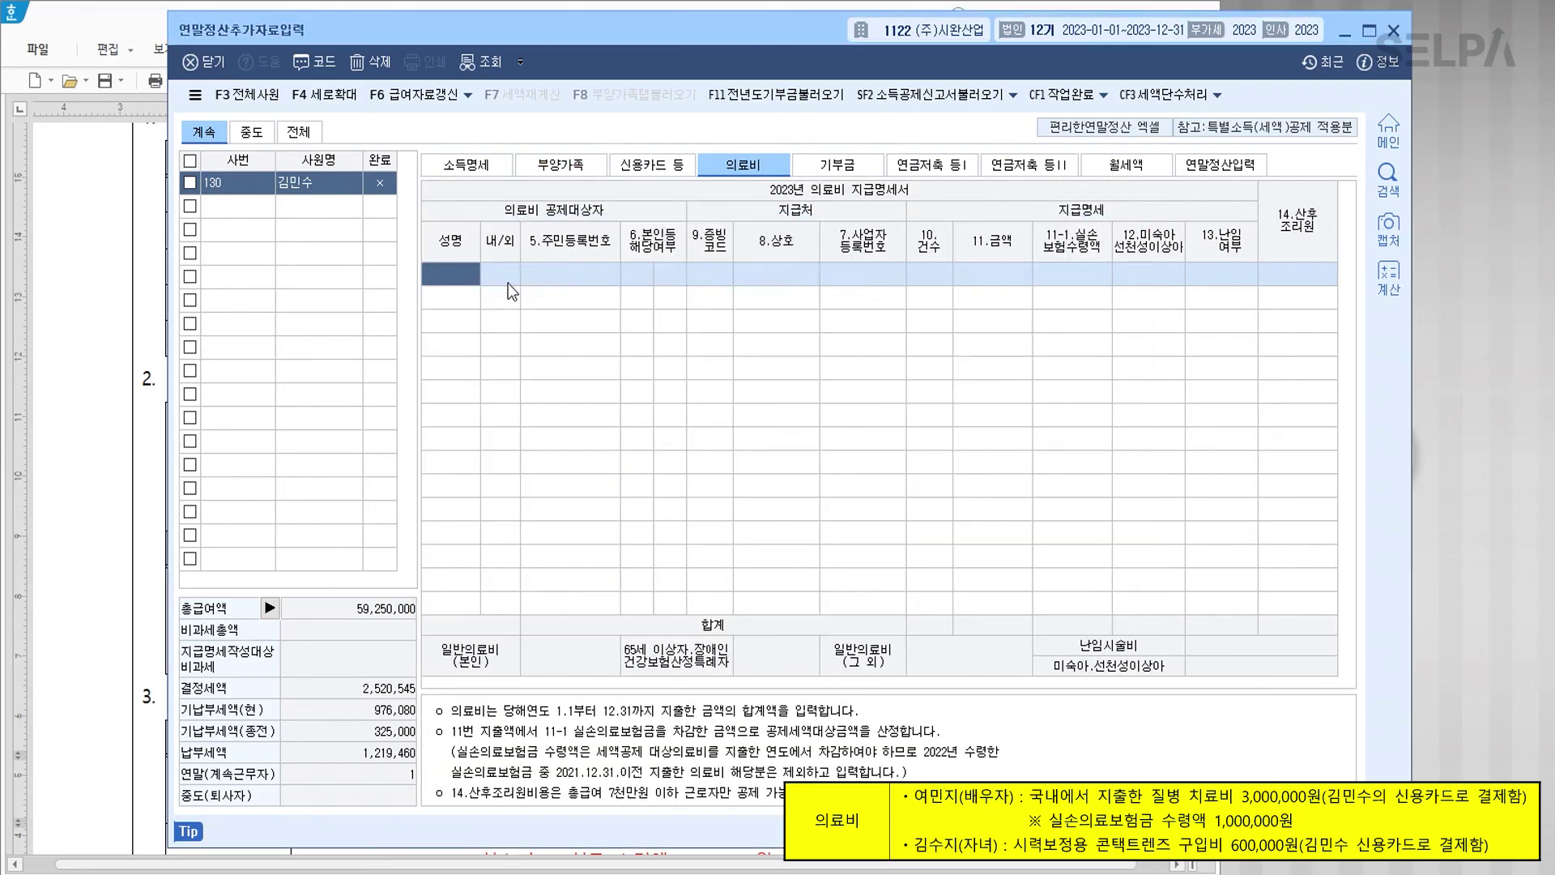
type("1")
key("Return")
key("Return")
key("Return")
key("Return")
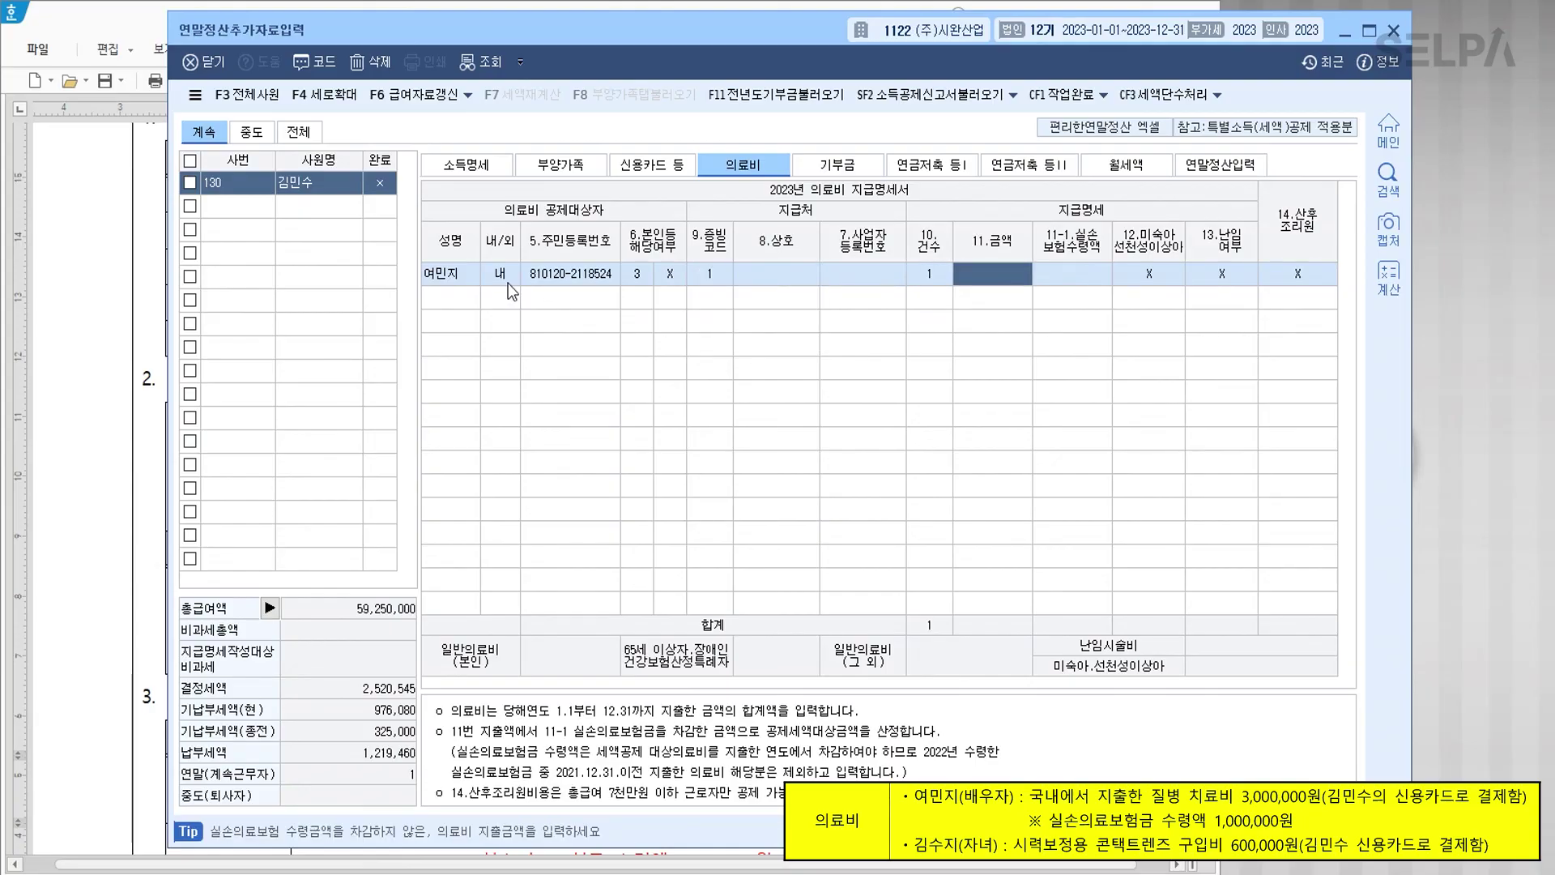
type("3000000")
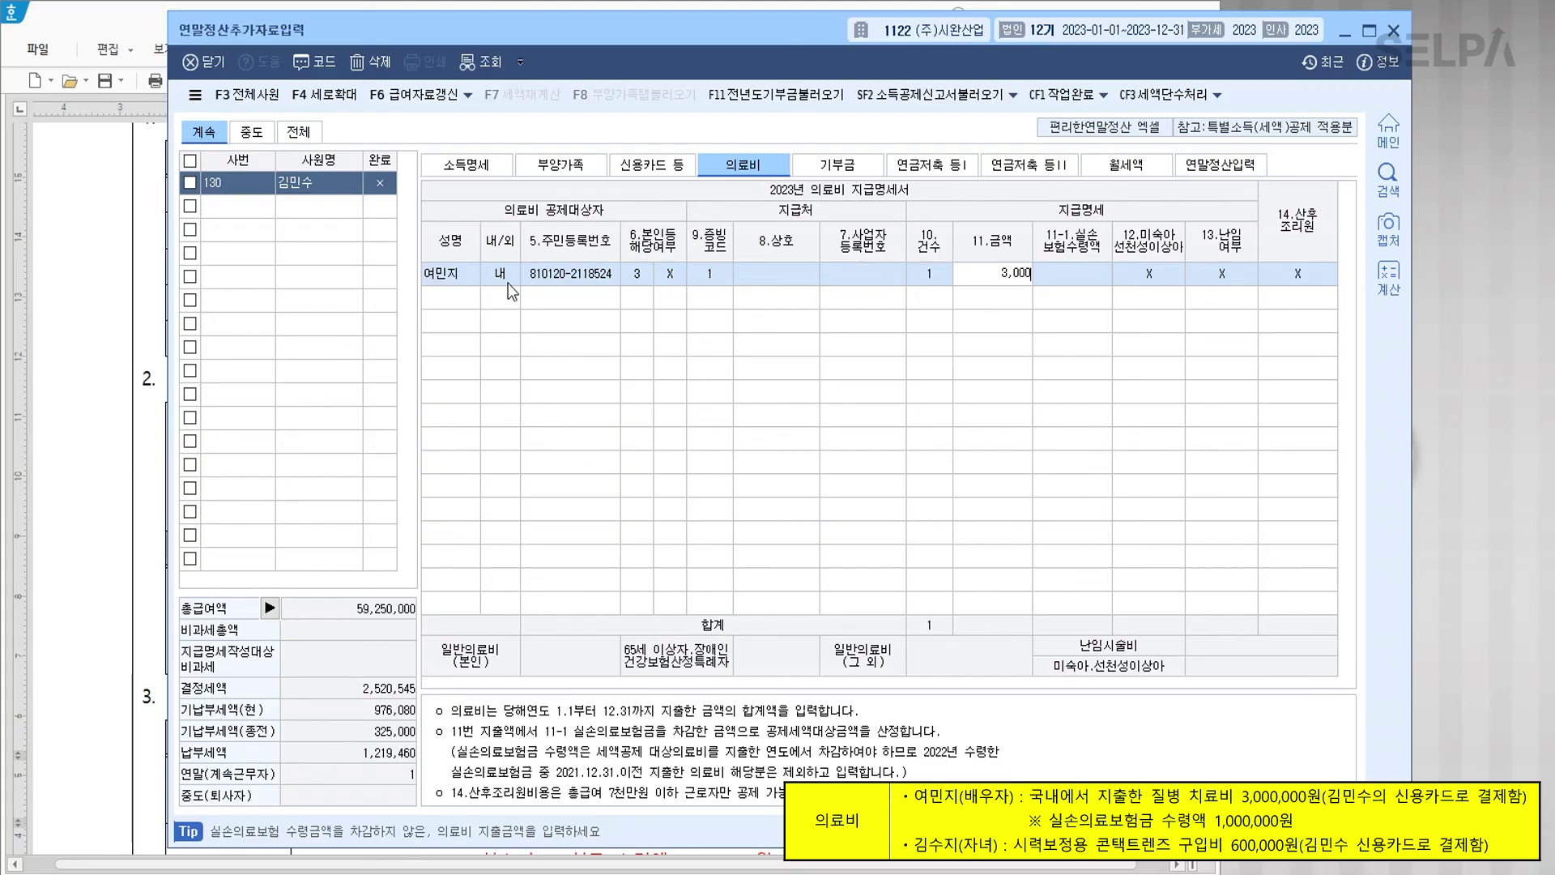
key("Return")
type("1000000")
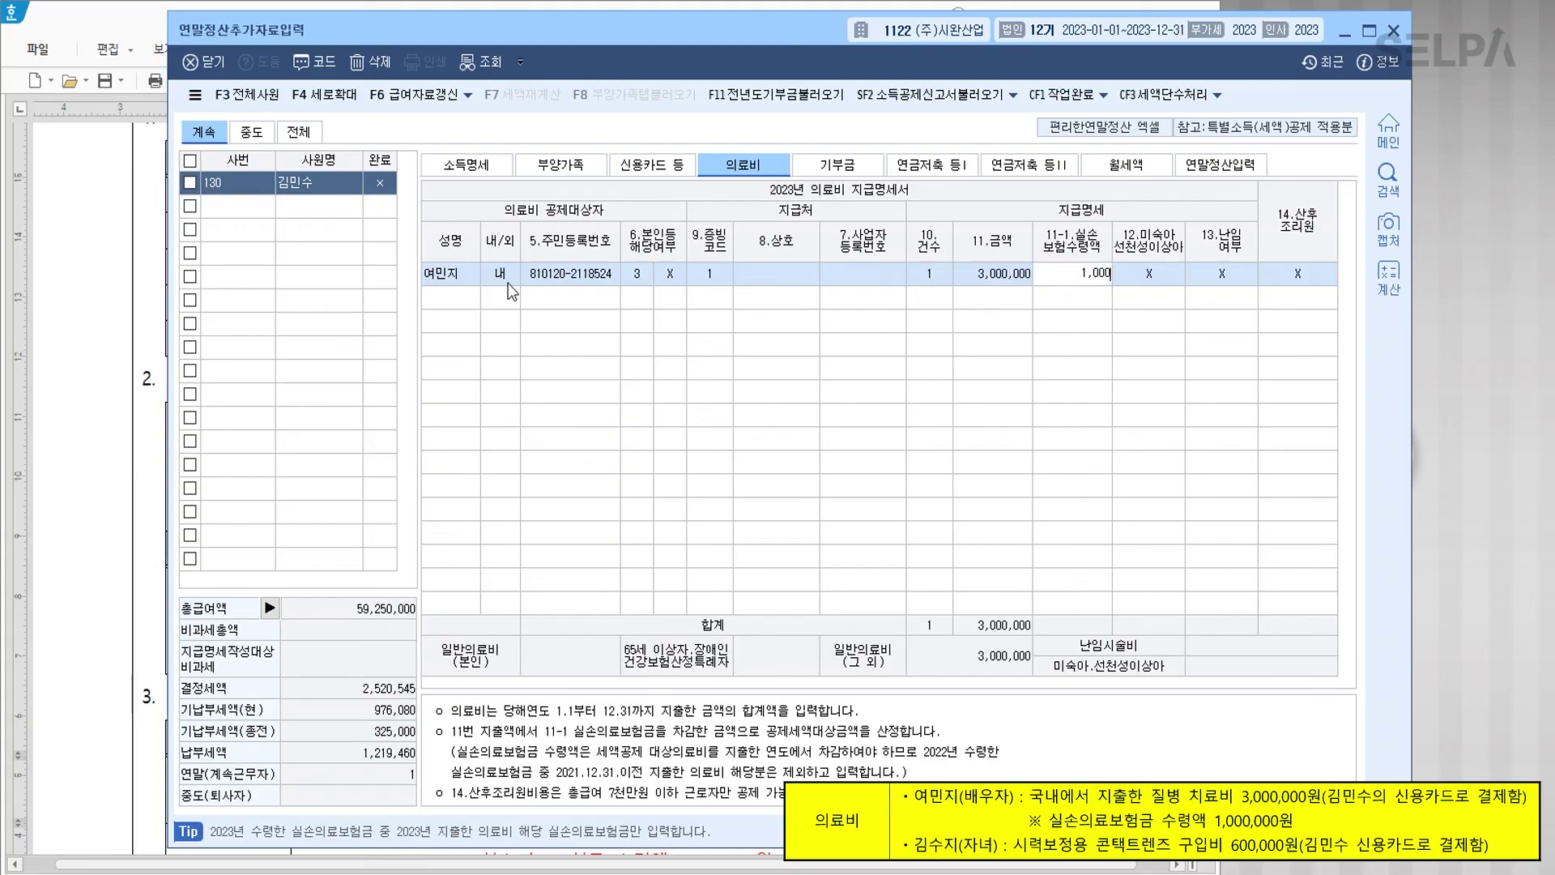
key("Return")
key("Return")
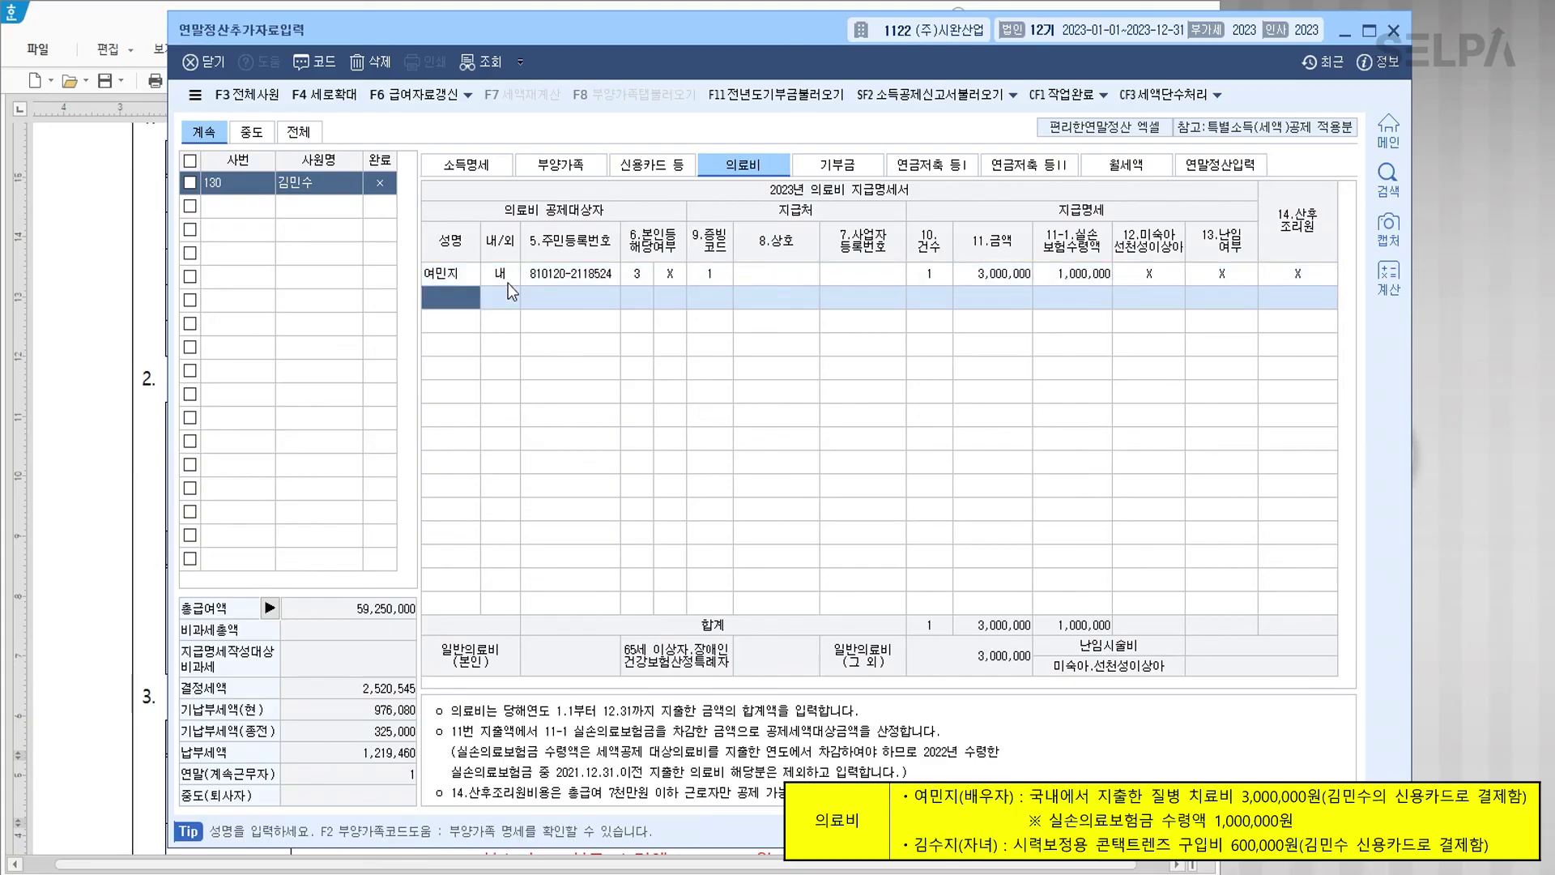
Step: Add the elder child's 500,000 medical expense with evidence code 1
key("F2")
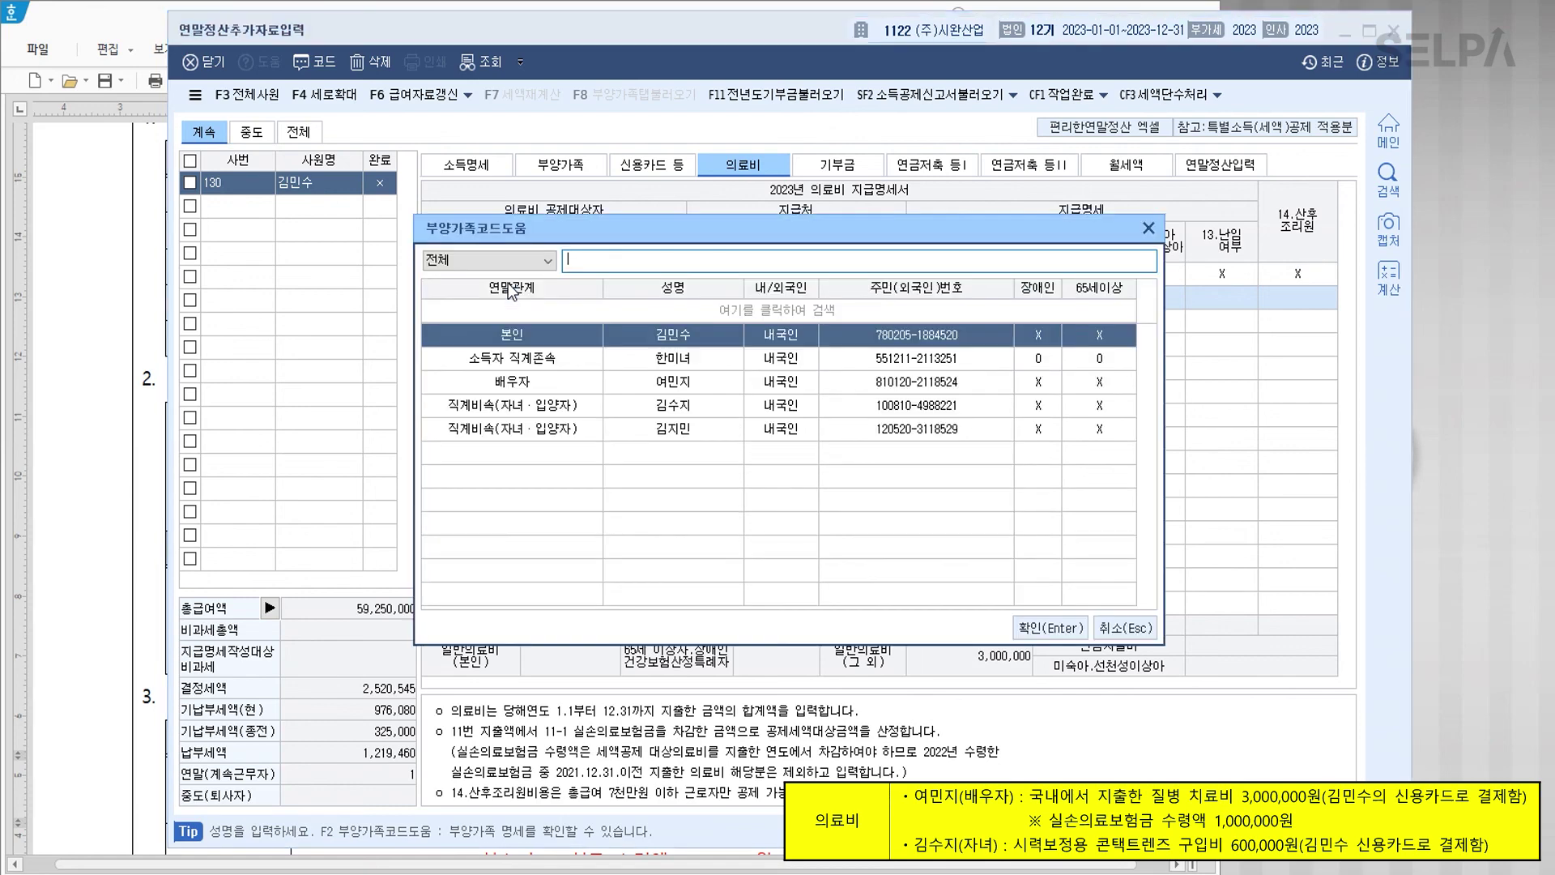
key("Down")
key("Down")
key("Down")
key("Return")
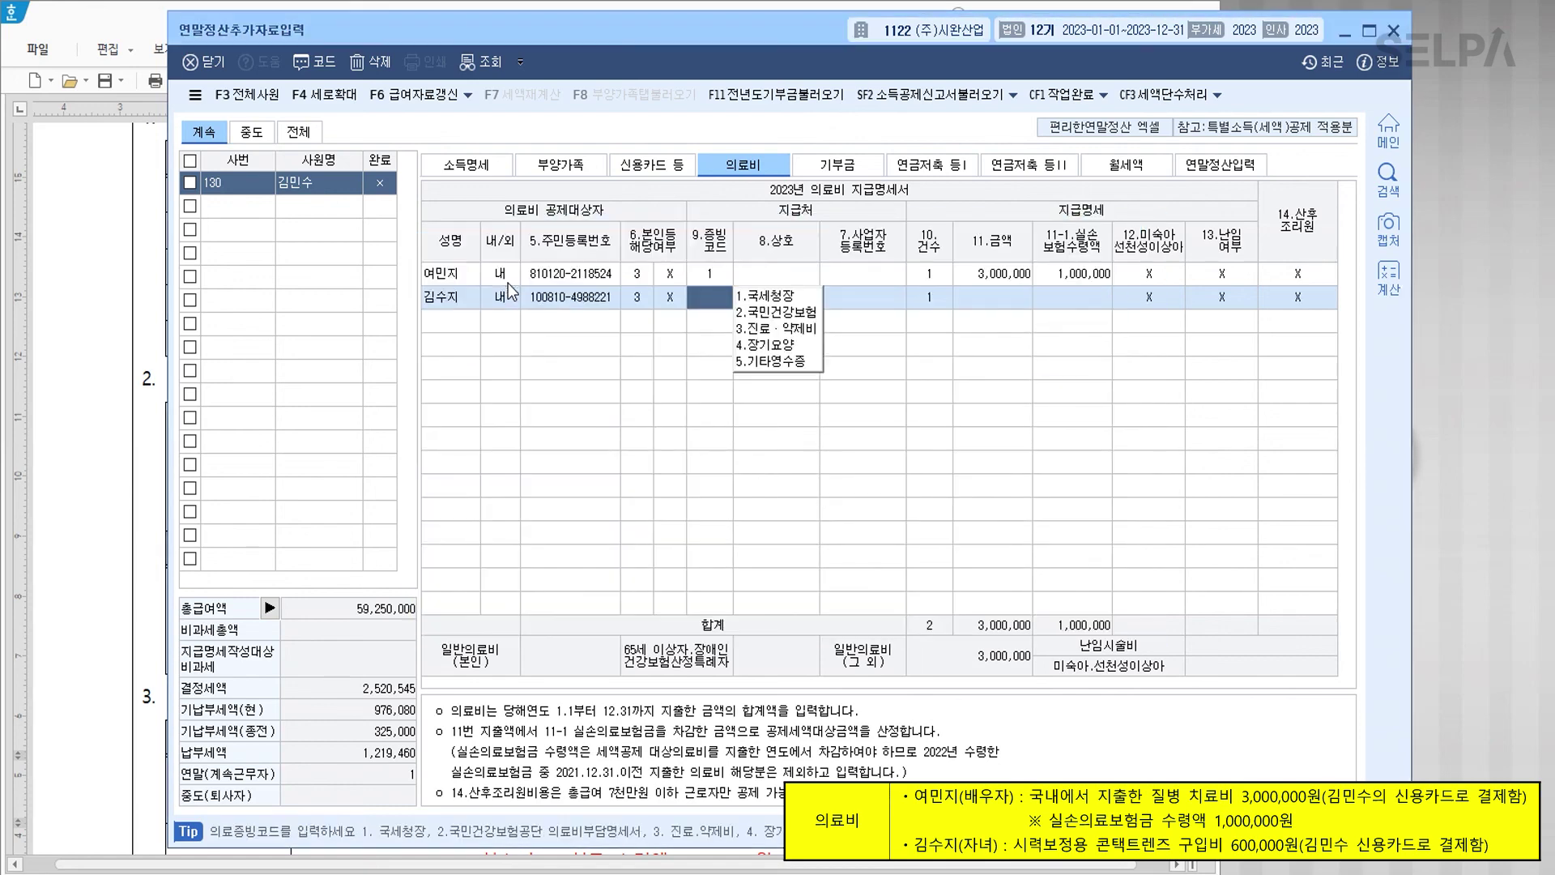
type("1")
key("Return")
key("Return")
key("Return")
key("Return")
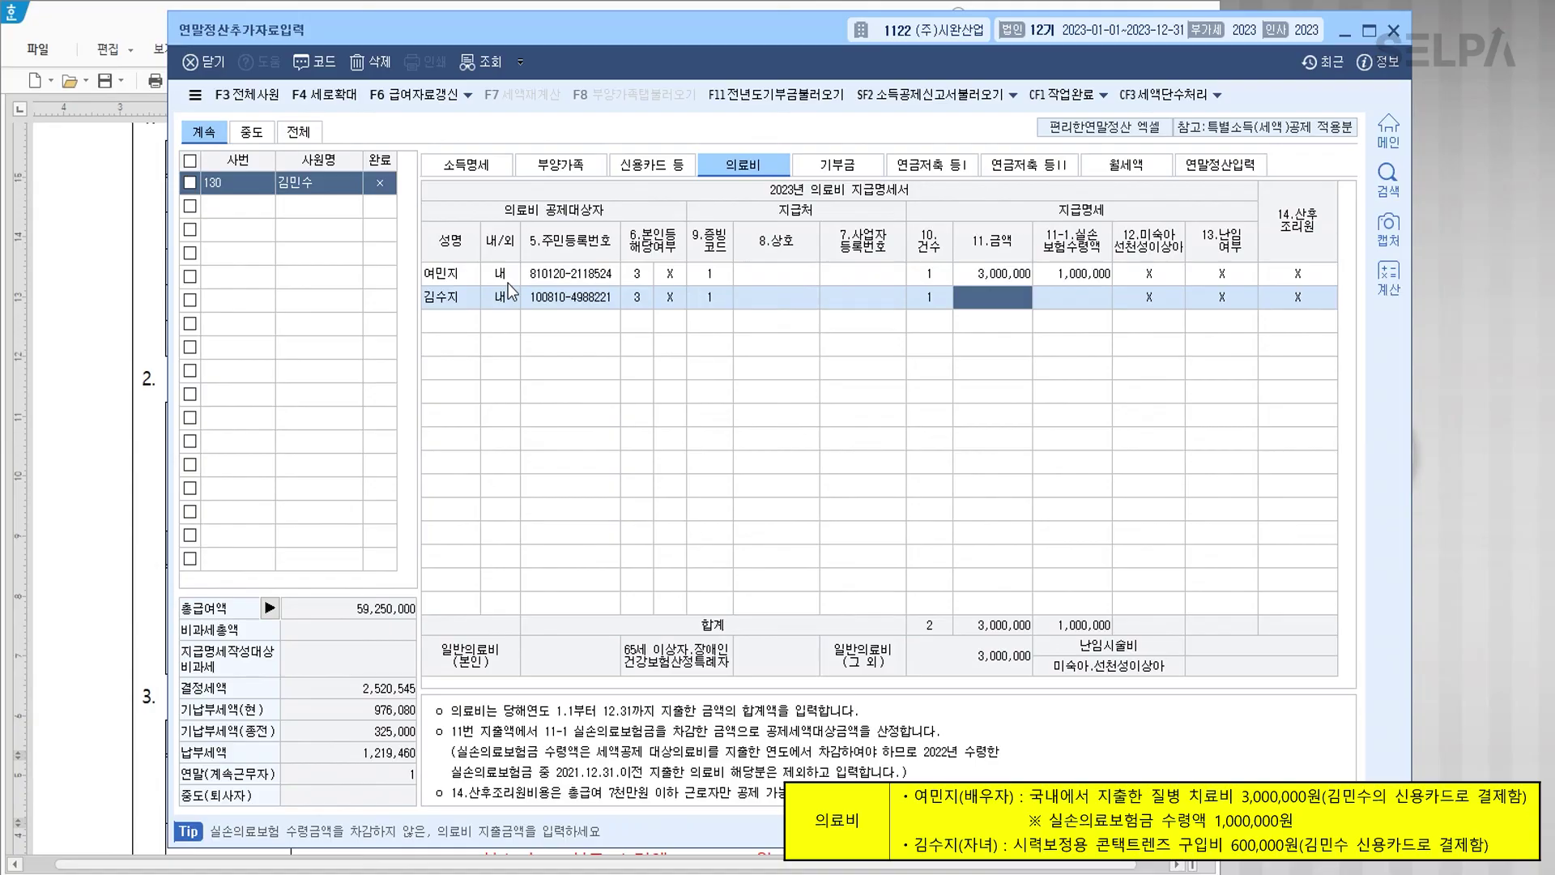
type("500000")
key("Return")
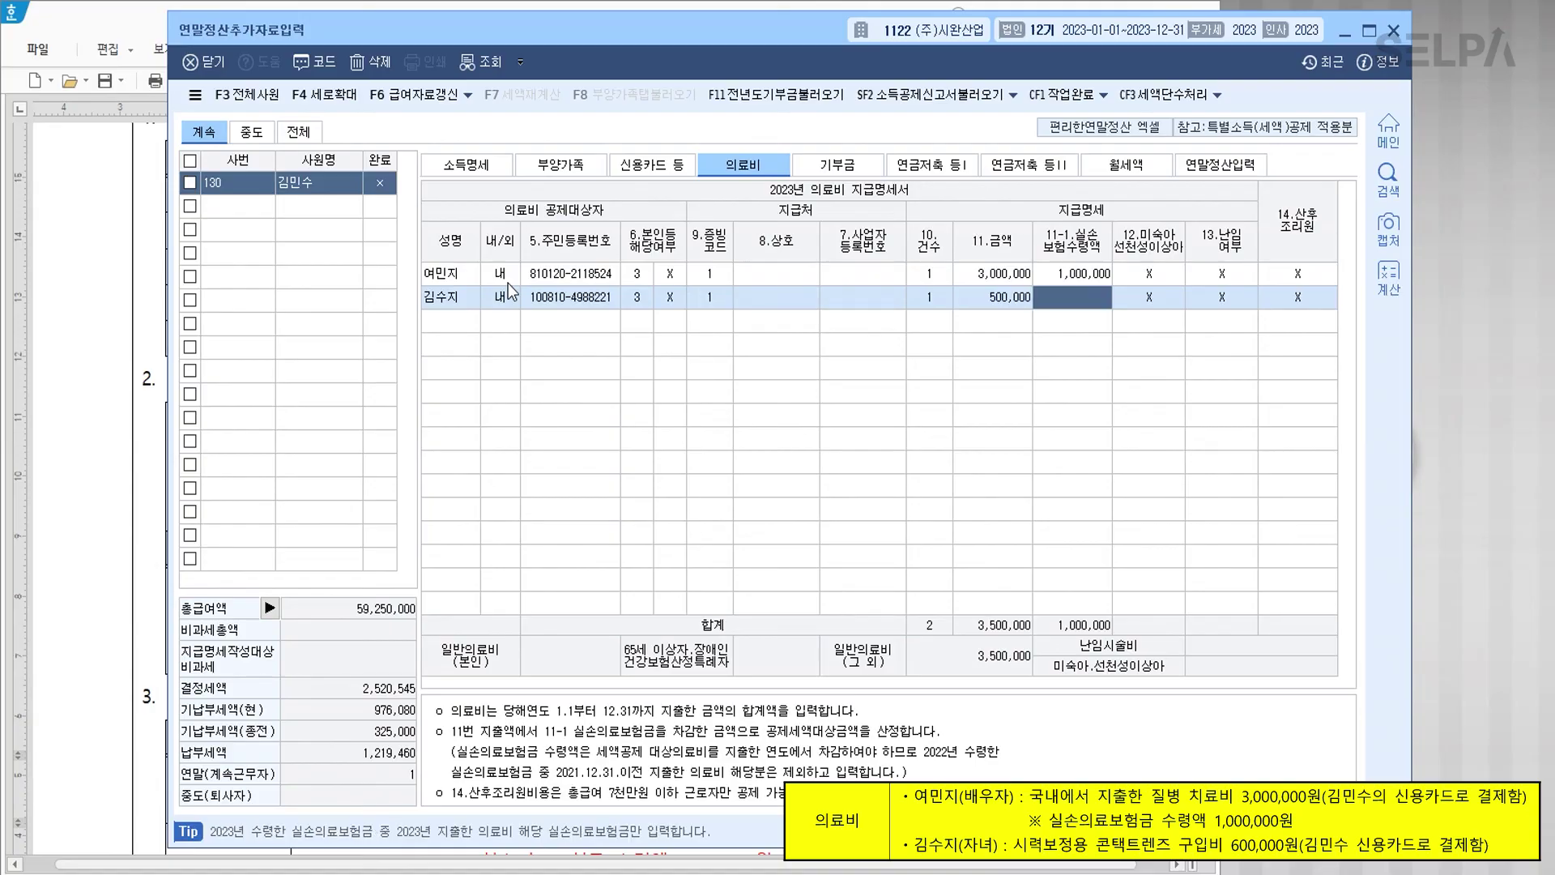
key("Return")
key("Return")
key("Return")
key("Return")
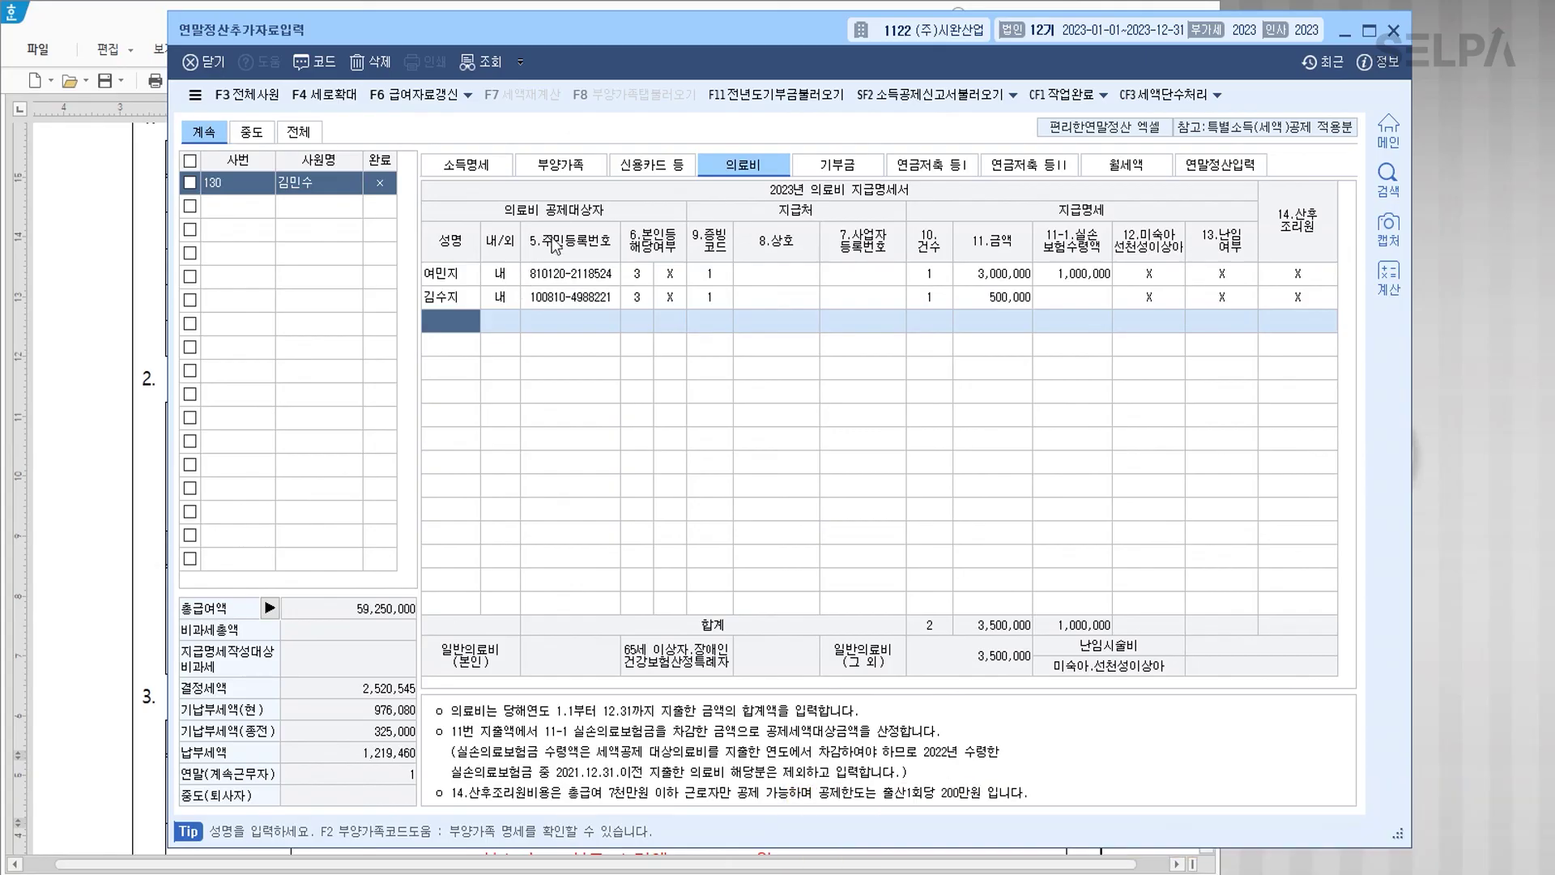
left_click(554, 166)
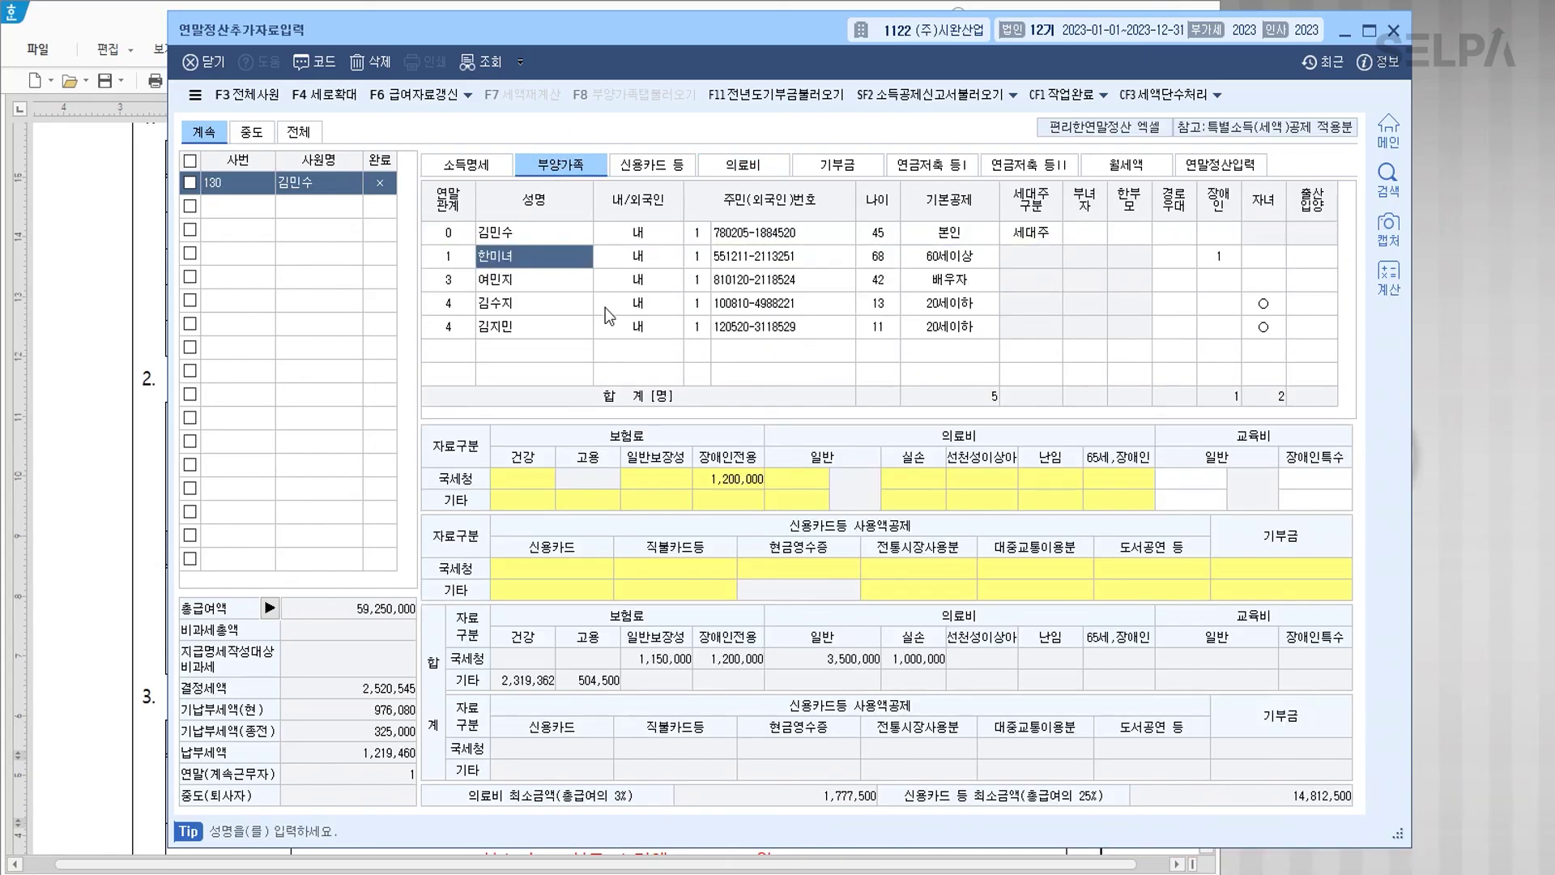
Step: Enter 초중고 education expenses of 200,000 for the elder child and 300,000 for the younger
left_click(548, 309)
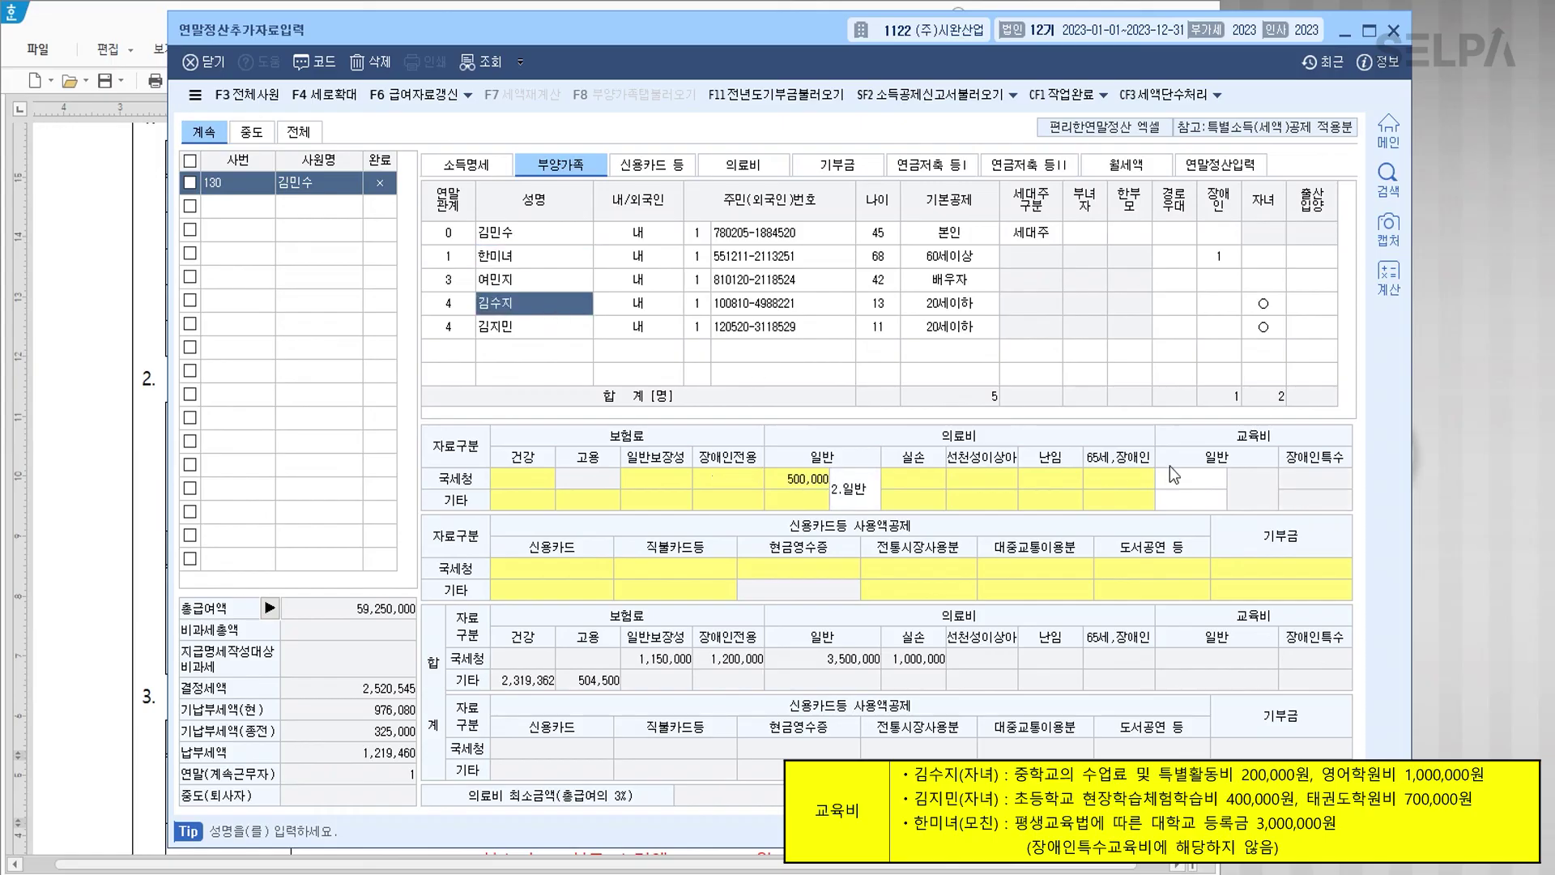
left_click(1196, 479)
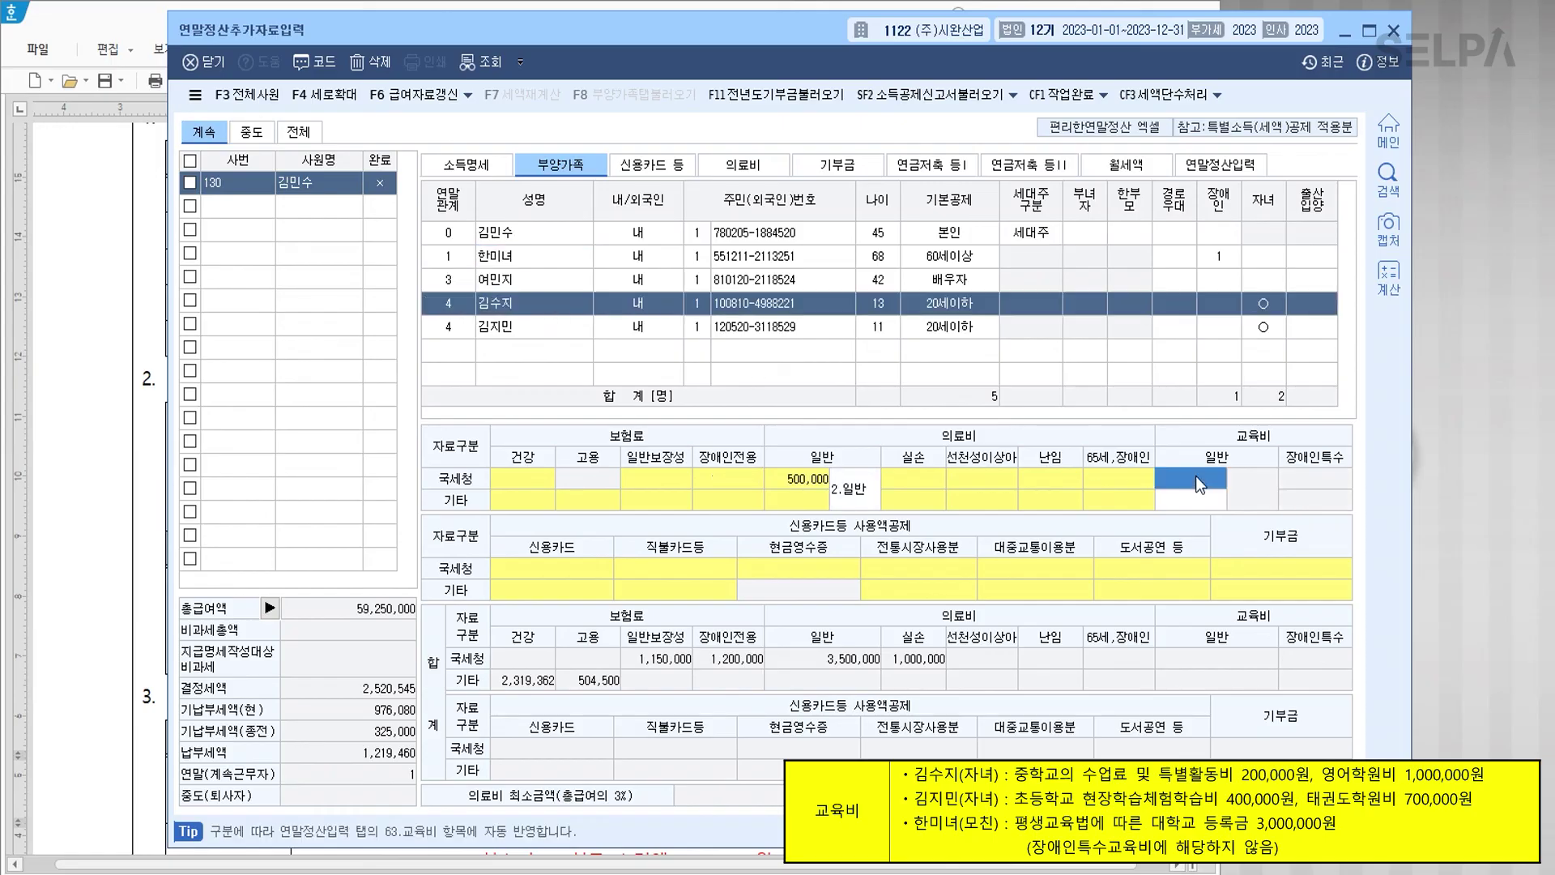
type("2000000")
key("Return")
type("2")
key("Return")
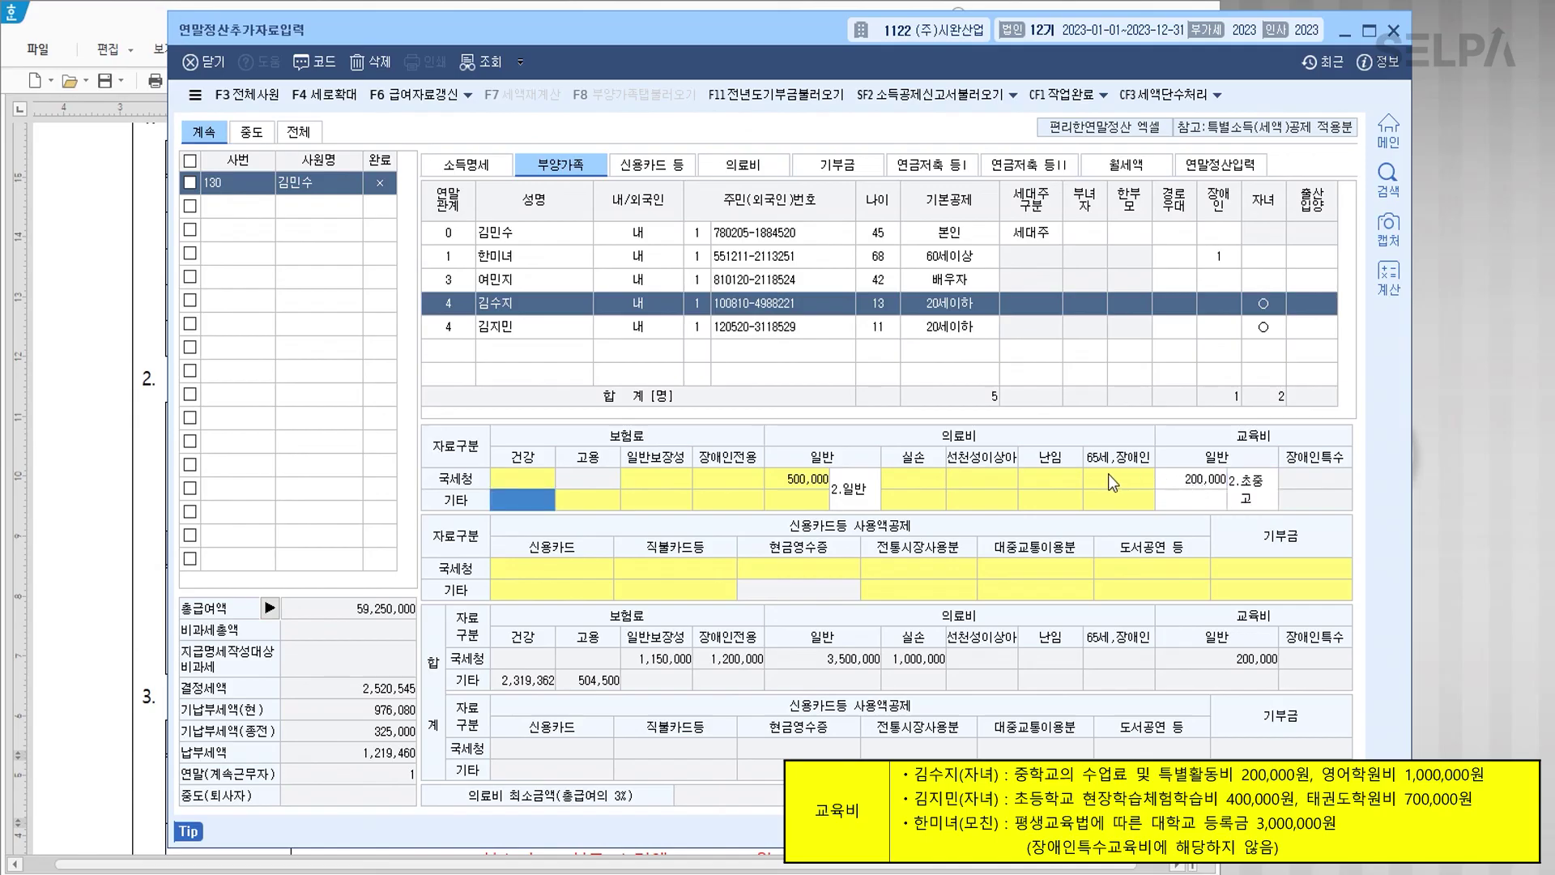
left_click(559, 331)
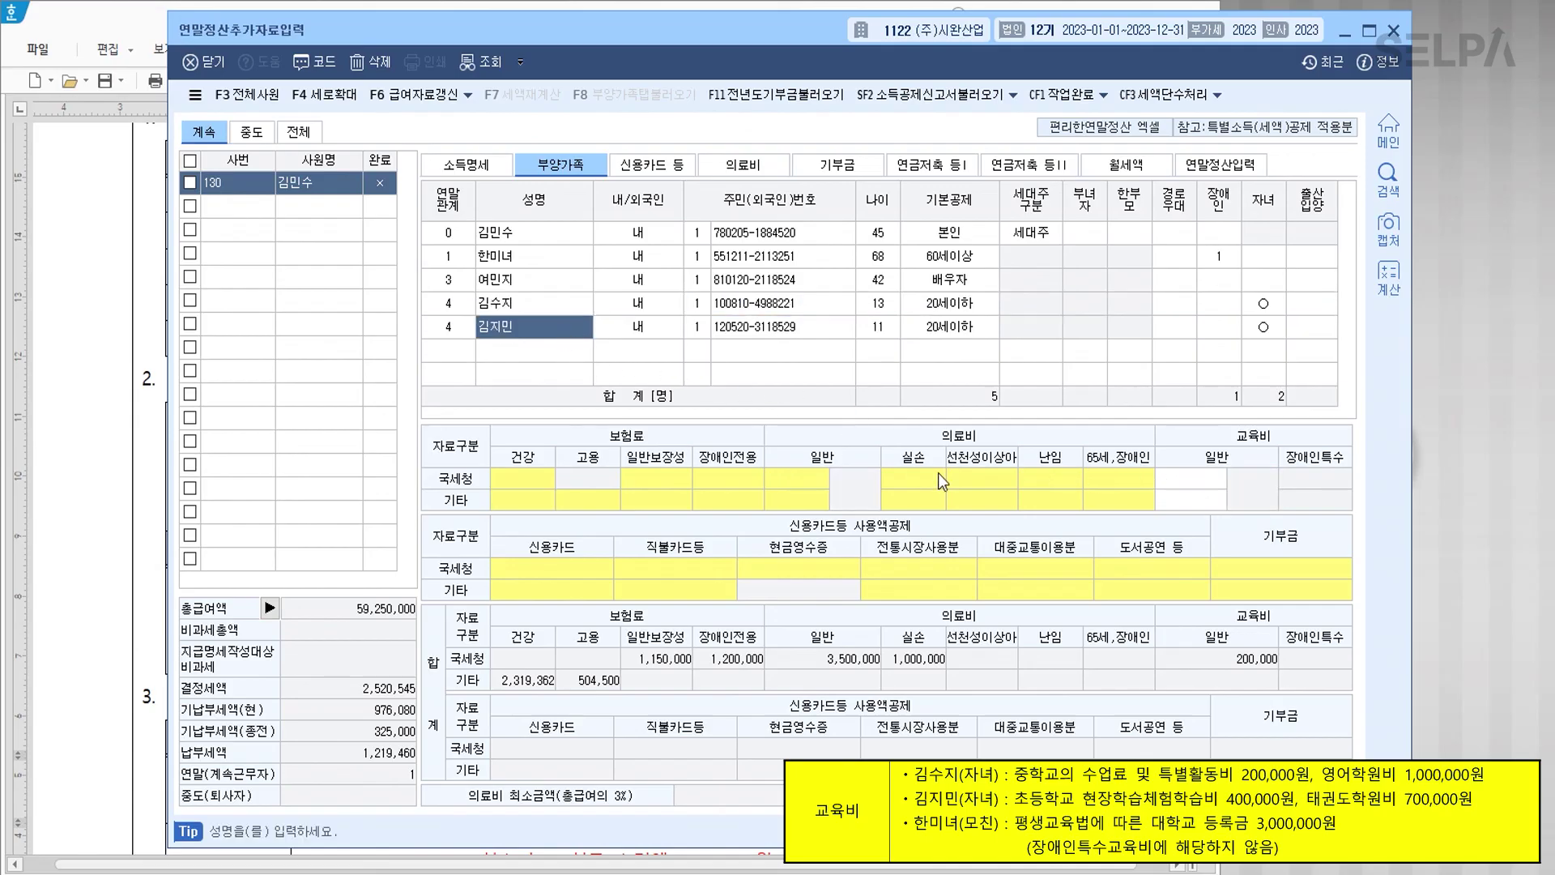
left_click(1199, 483)
type("300,000")
key("Return")
key("Return")
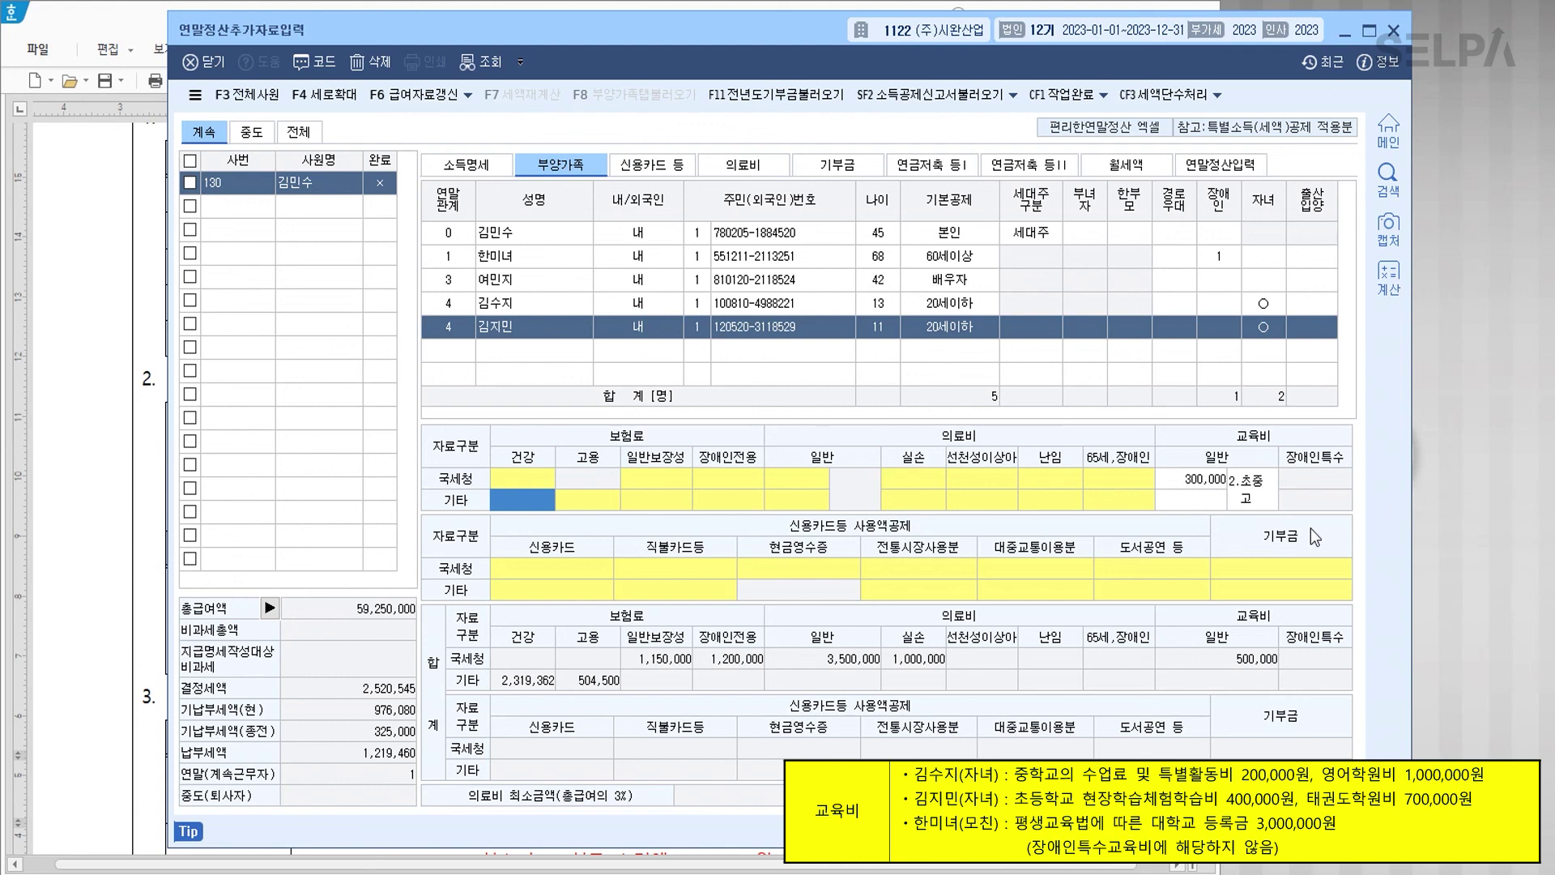
left_click(670, 168)
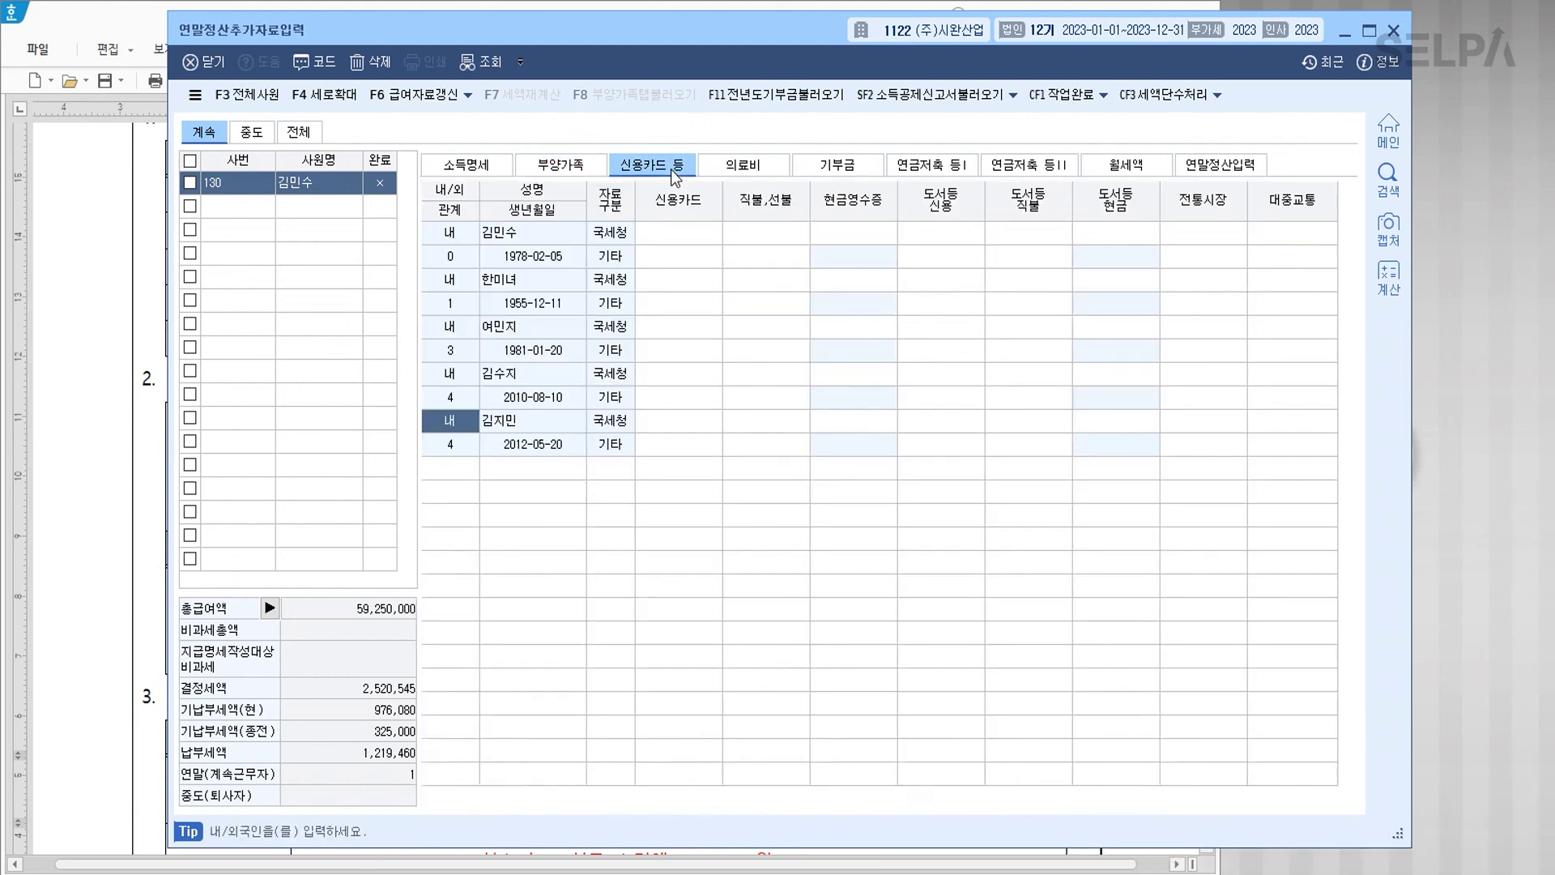
Step: Enter the employee's 19,870,000 credit card, 5,200,000 traditional market and 7,500,000 public transit spending
left_click(683, 235)
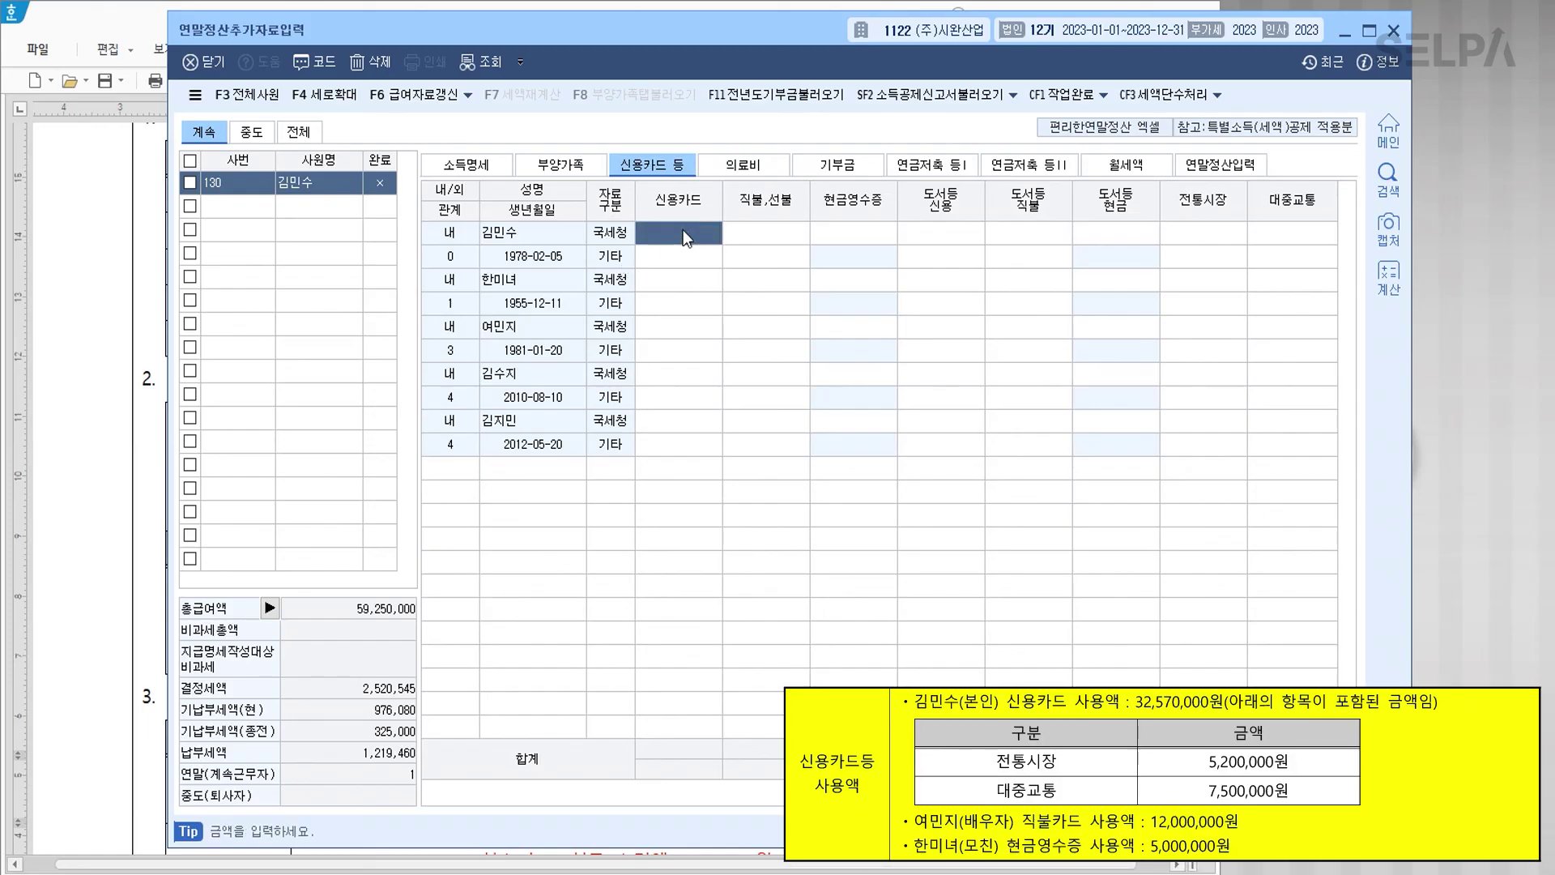
type("19870000")
key("Return")
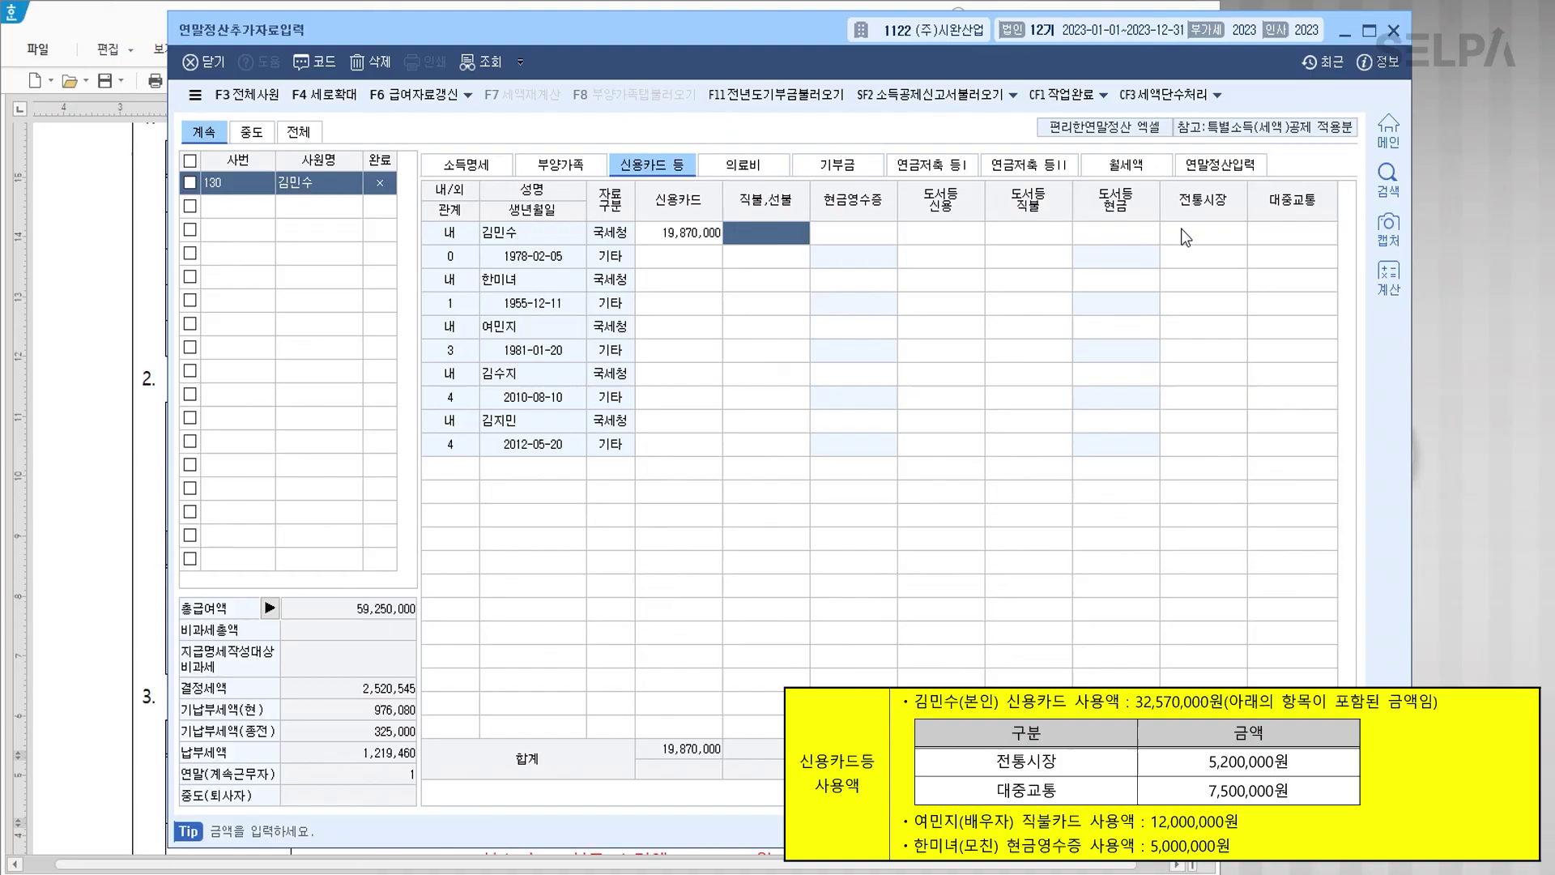
left_click(1181, 228)
type("5,200,")
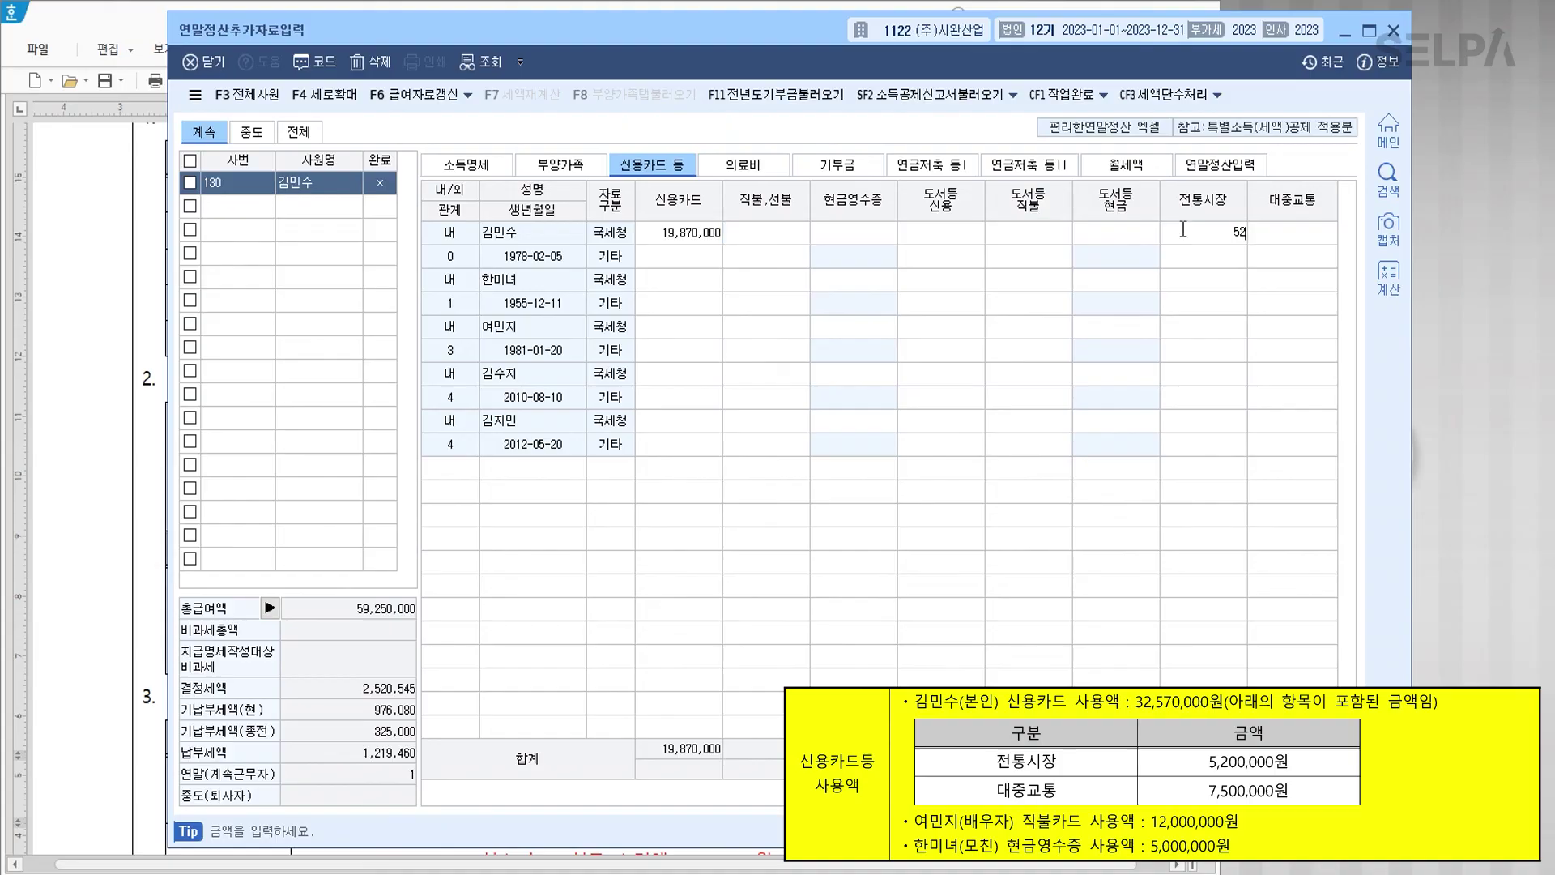
type("000")
key("Return")
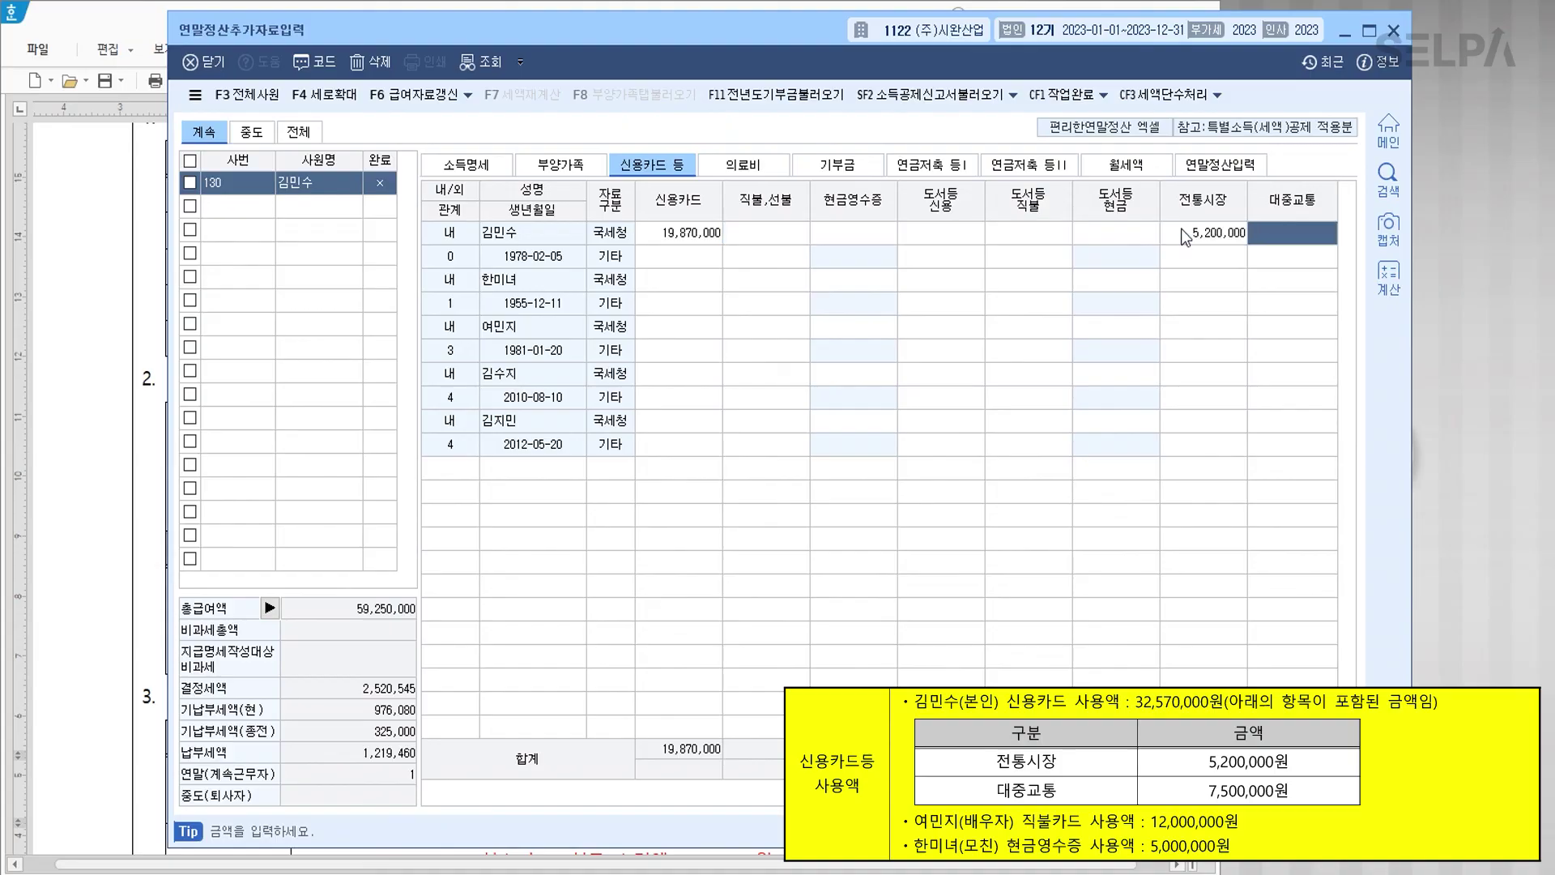
type("7500000")
key("Return")
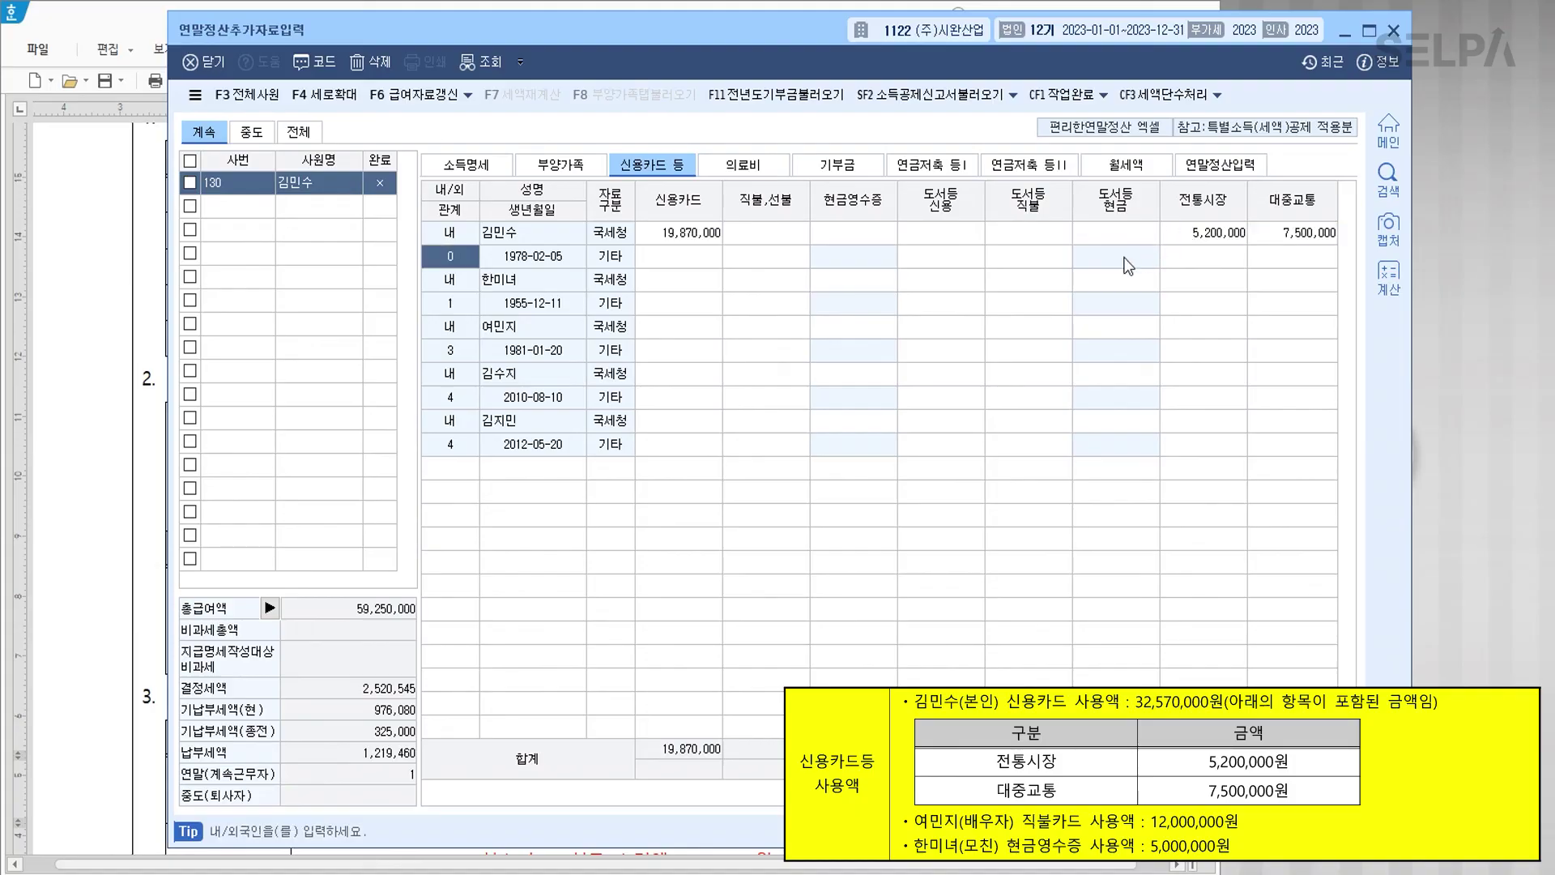
Step: Record the spouse's 12,000,000 debit card and mother's 5,000,000 cash receipts, then go to 연말정산입력
left_click(652, 328)
left_click(775, 328)
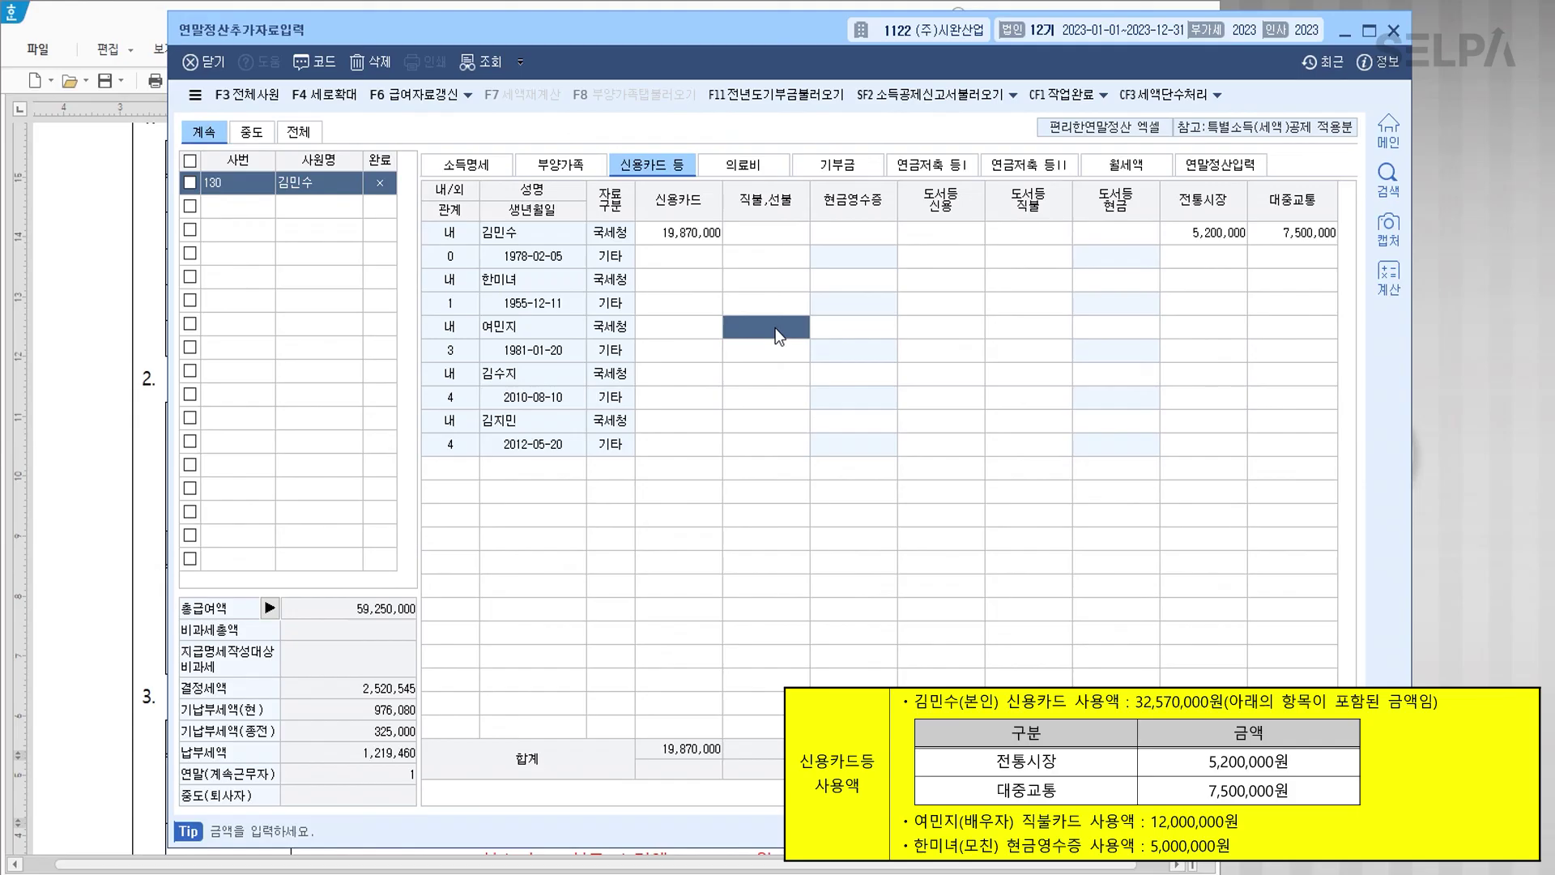
type("12000000")
key("Return")
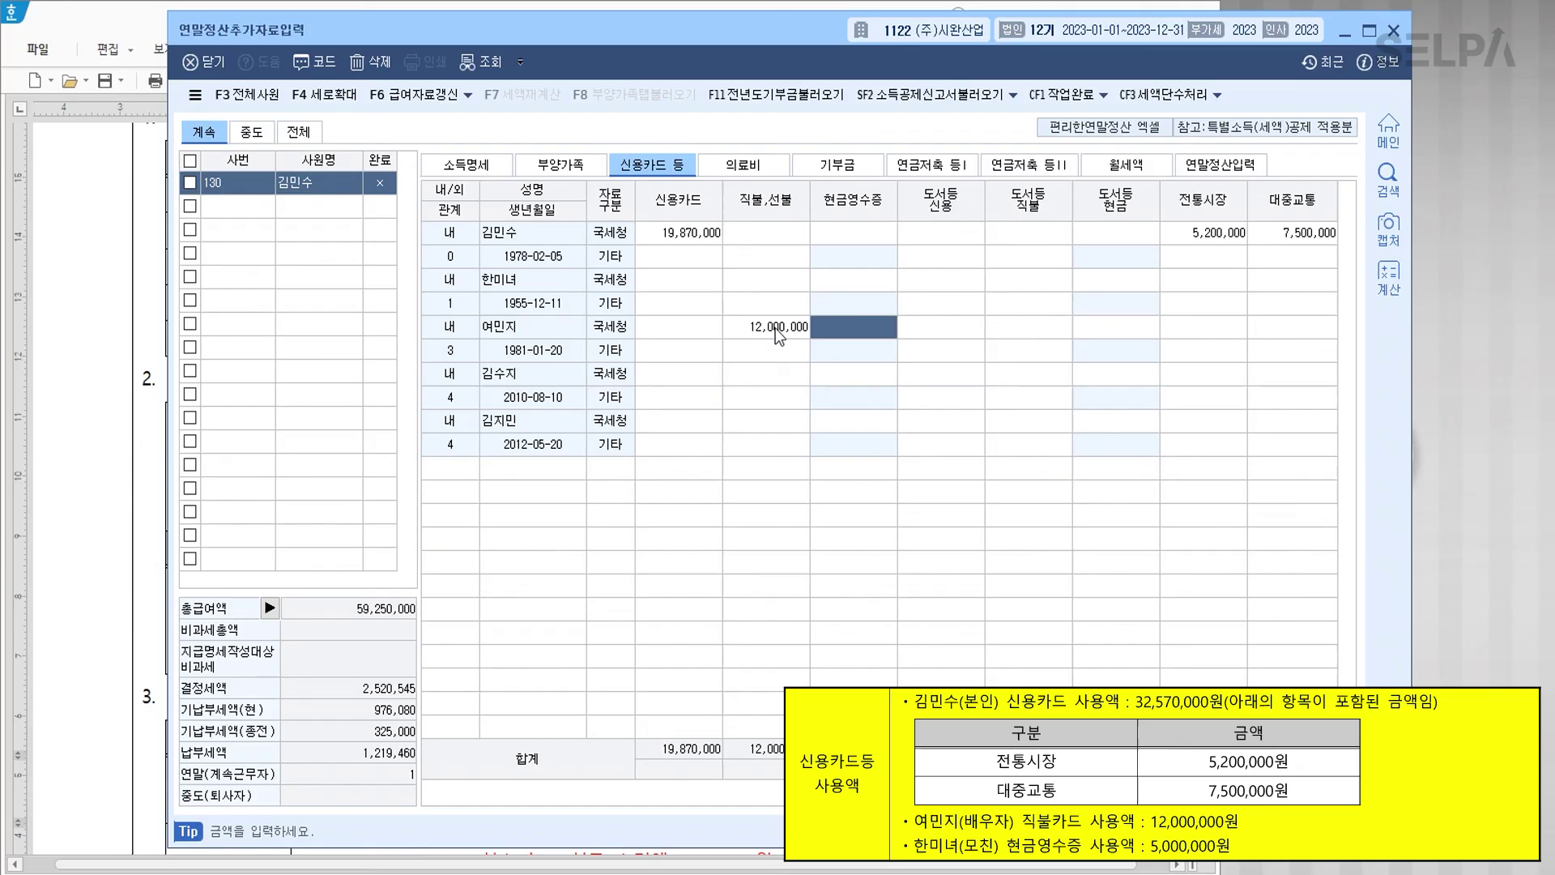
left_click(843, 283)
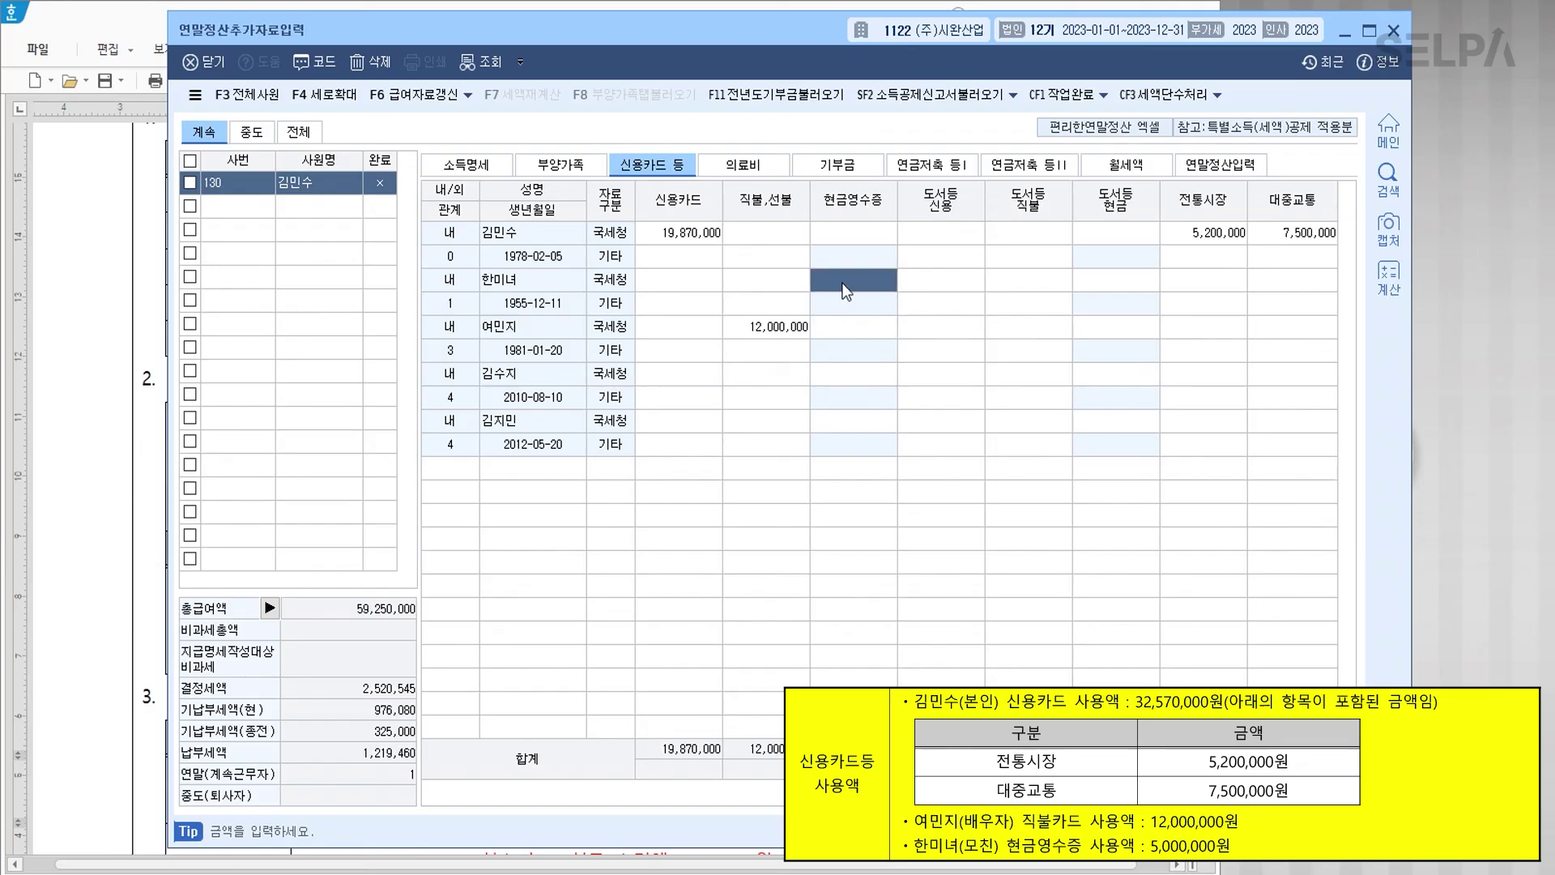
type("5000000")
key("Return")
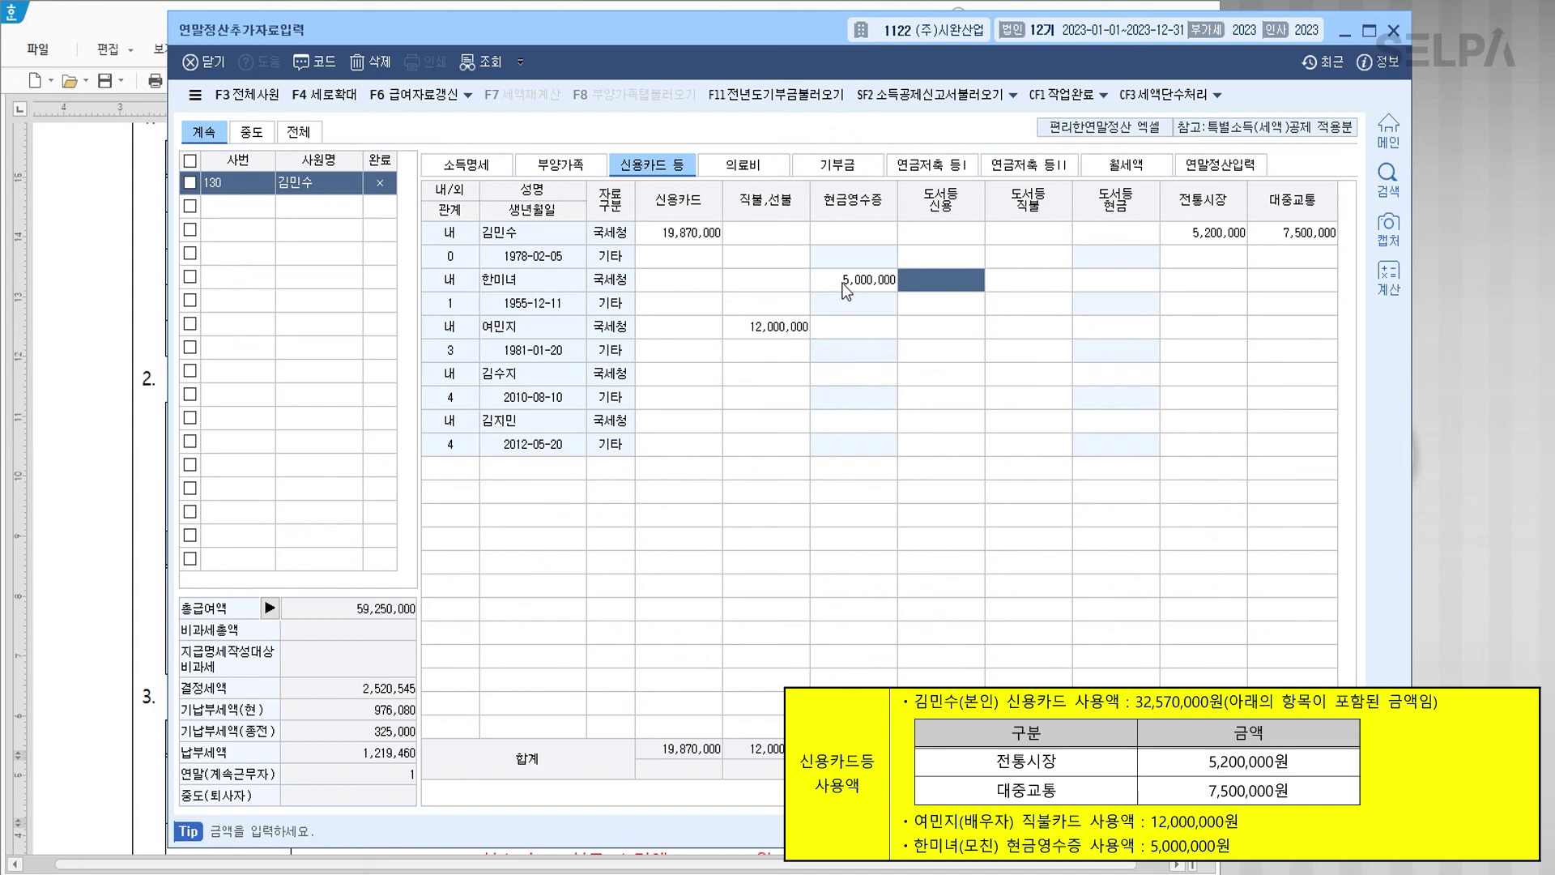
left_click(1227, 166)
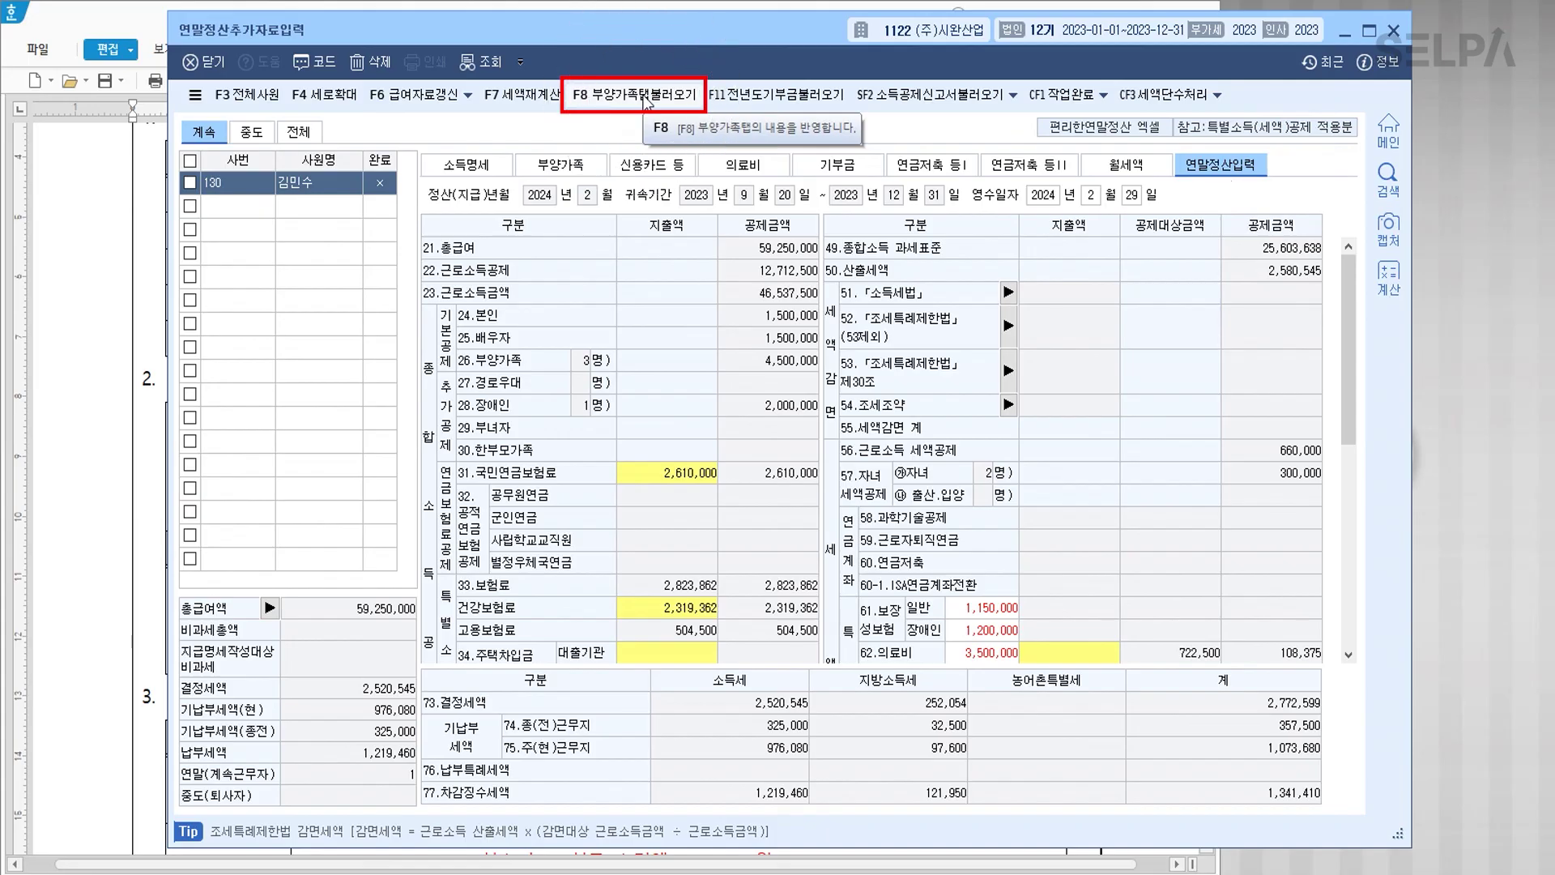
Step: Pull the dependents' insurance, medical, card and education amounts in with F8 부양가족탭불러오기
left_click(645, 101)
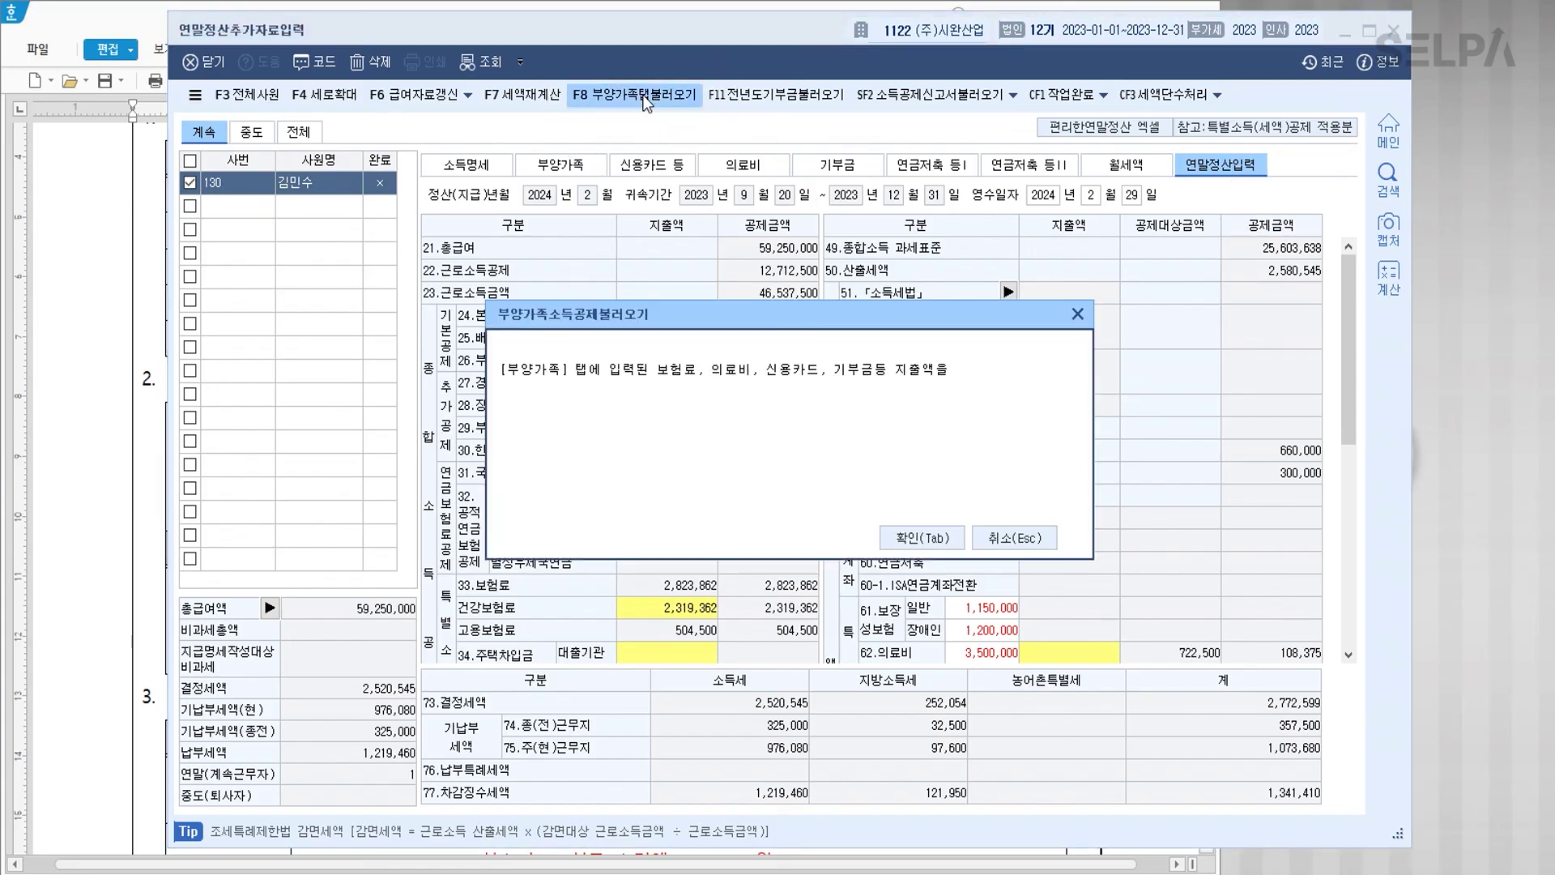
left_click(901, 538)
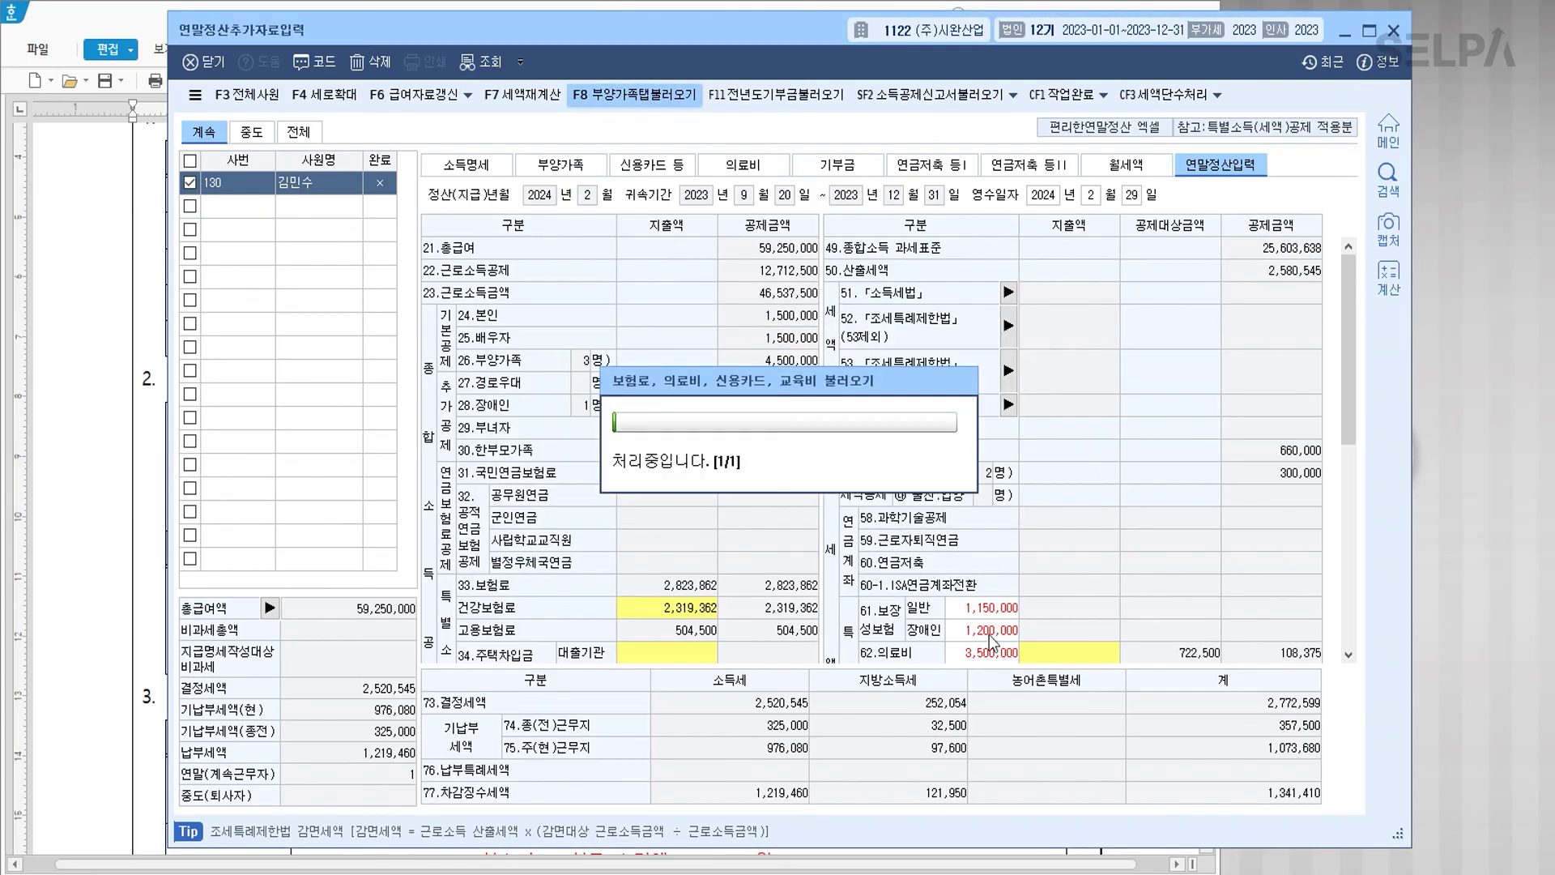